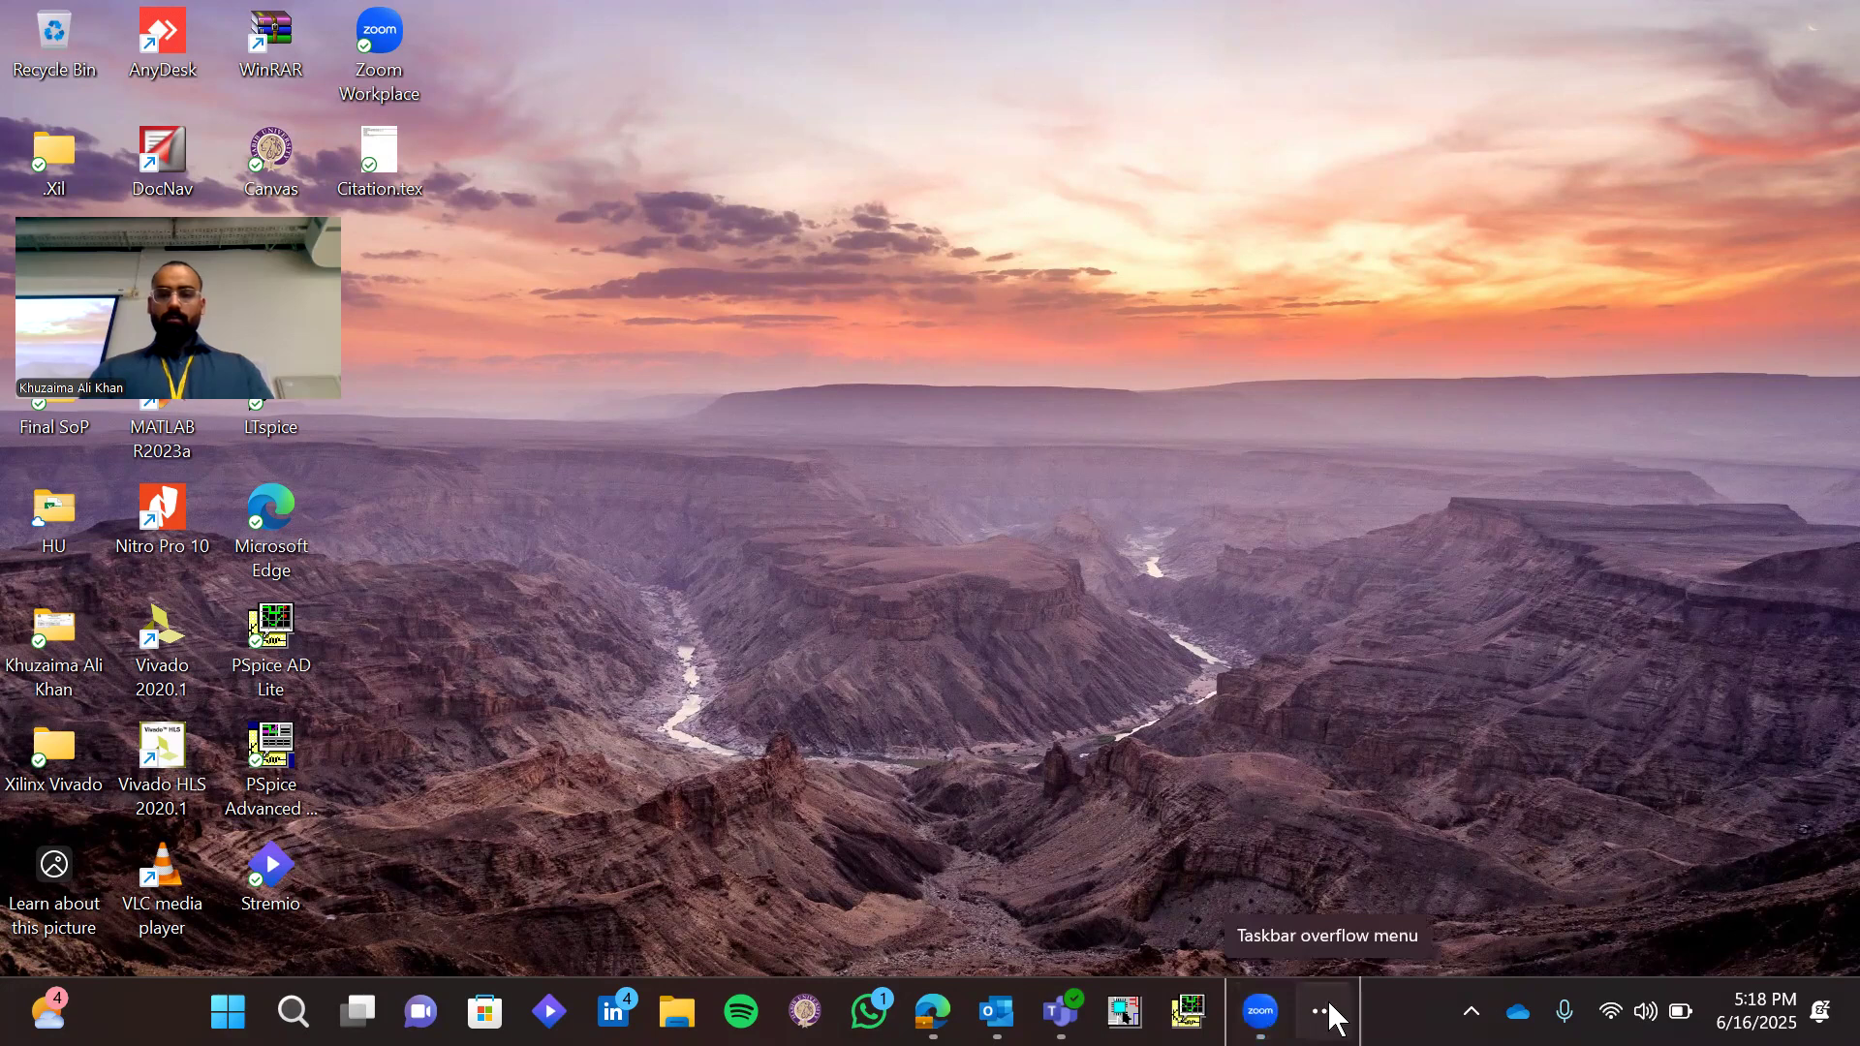
Bring up the Word document with Today's Agenda and look through its list of topics
click(1287, 920)
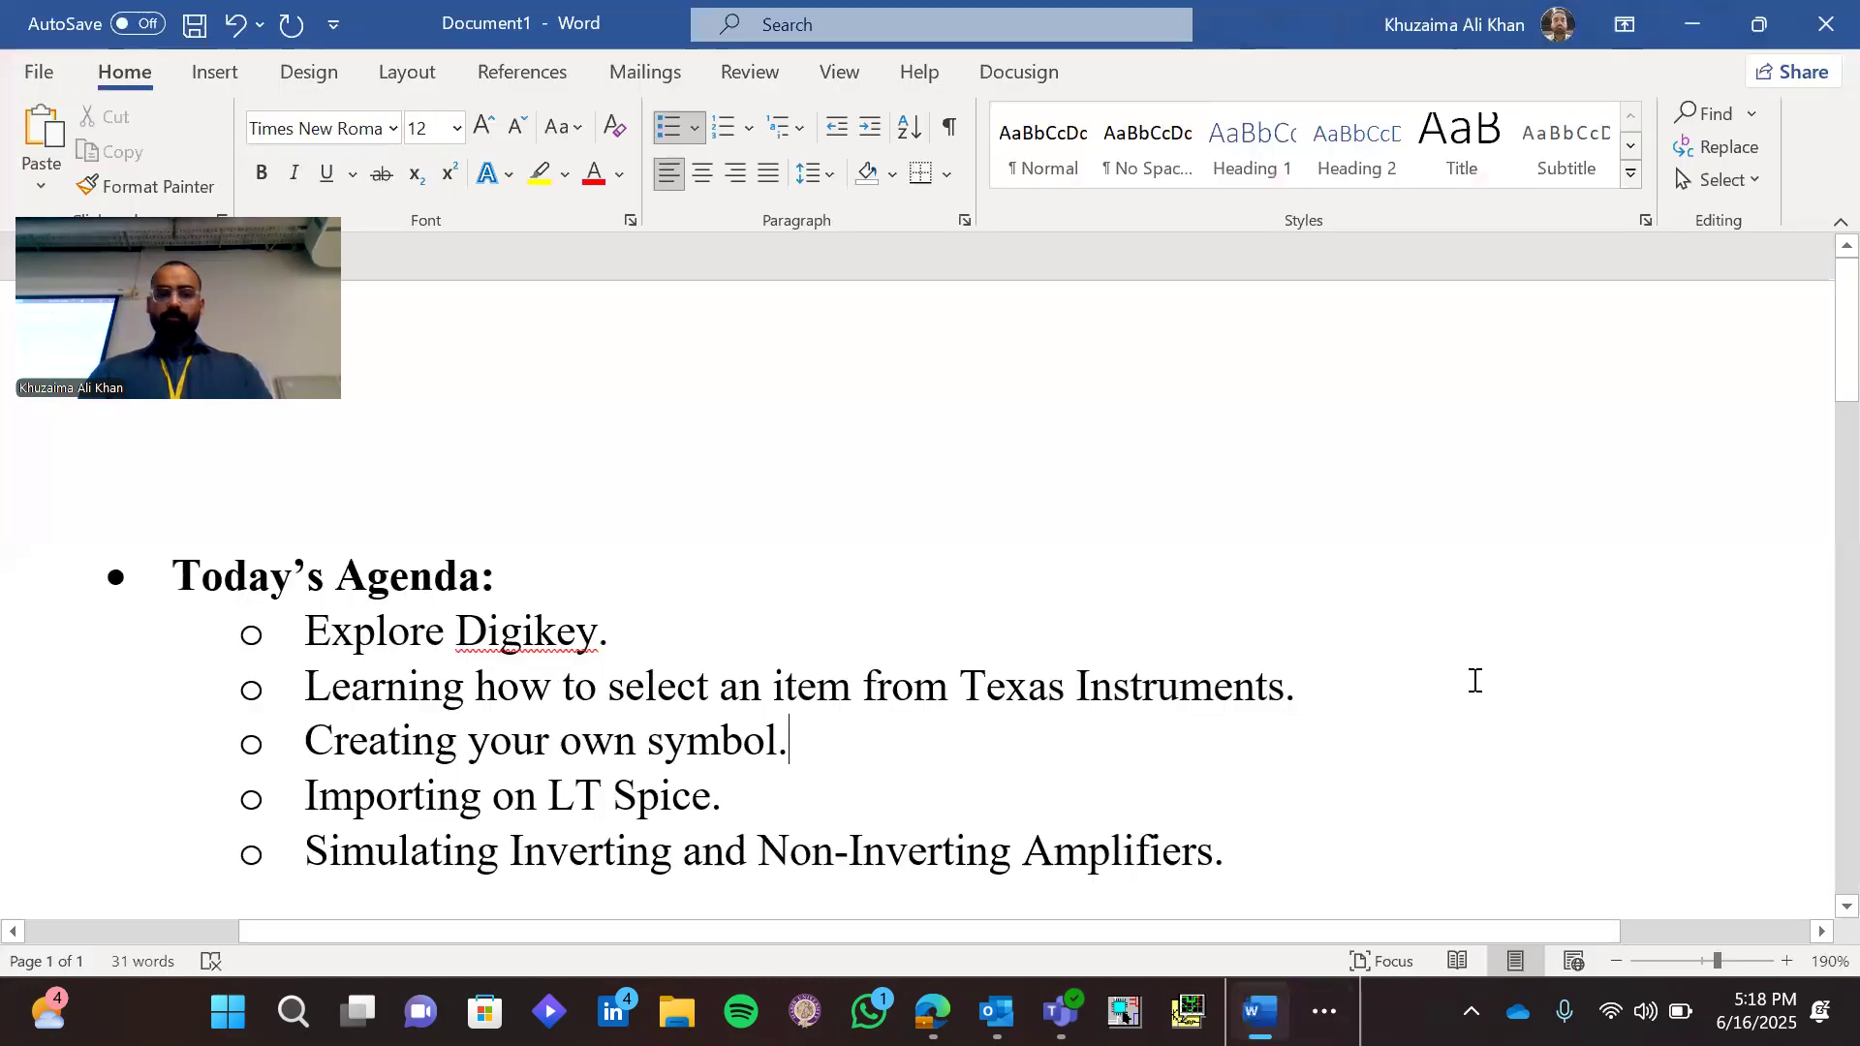
scroll(1472, 678, down, 4)
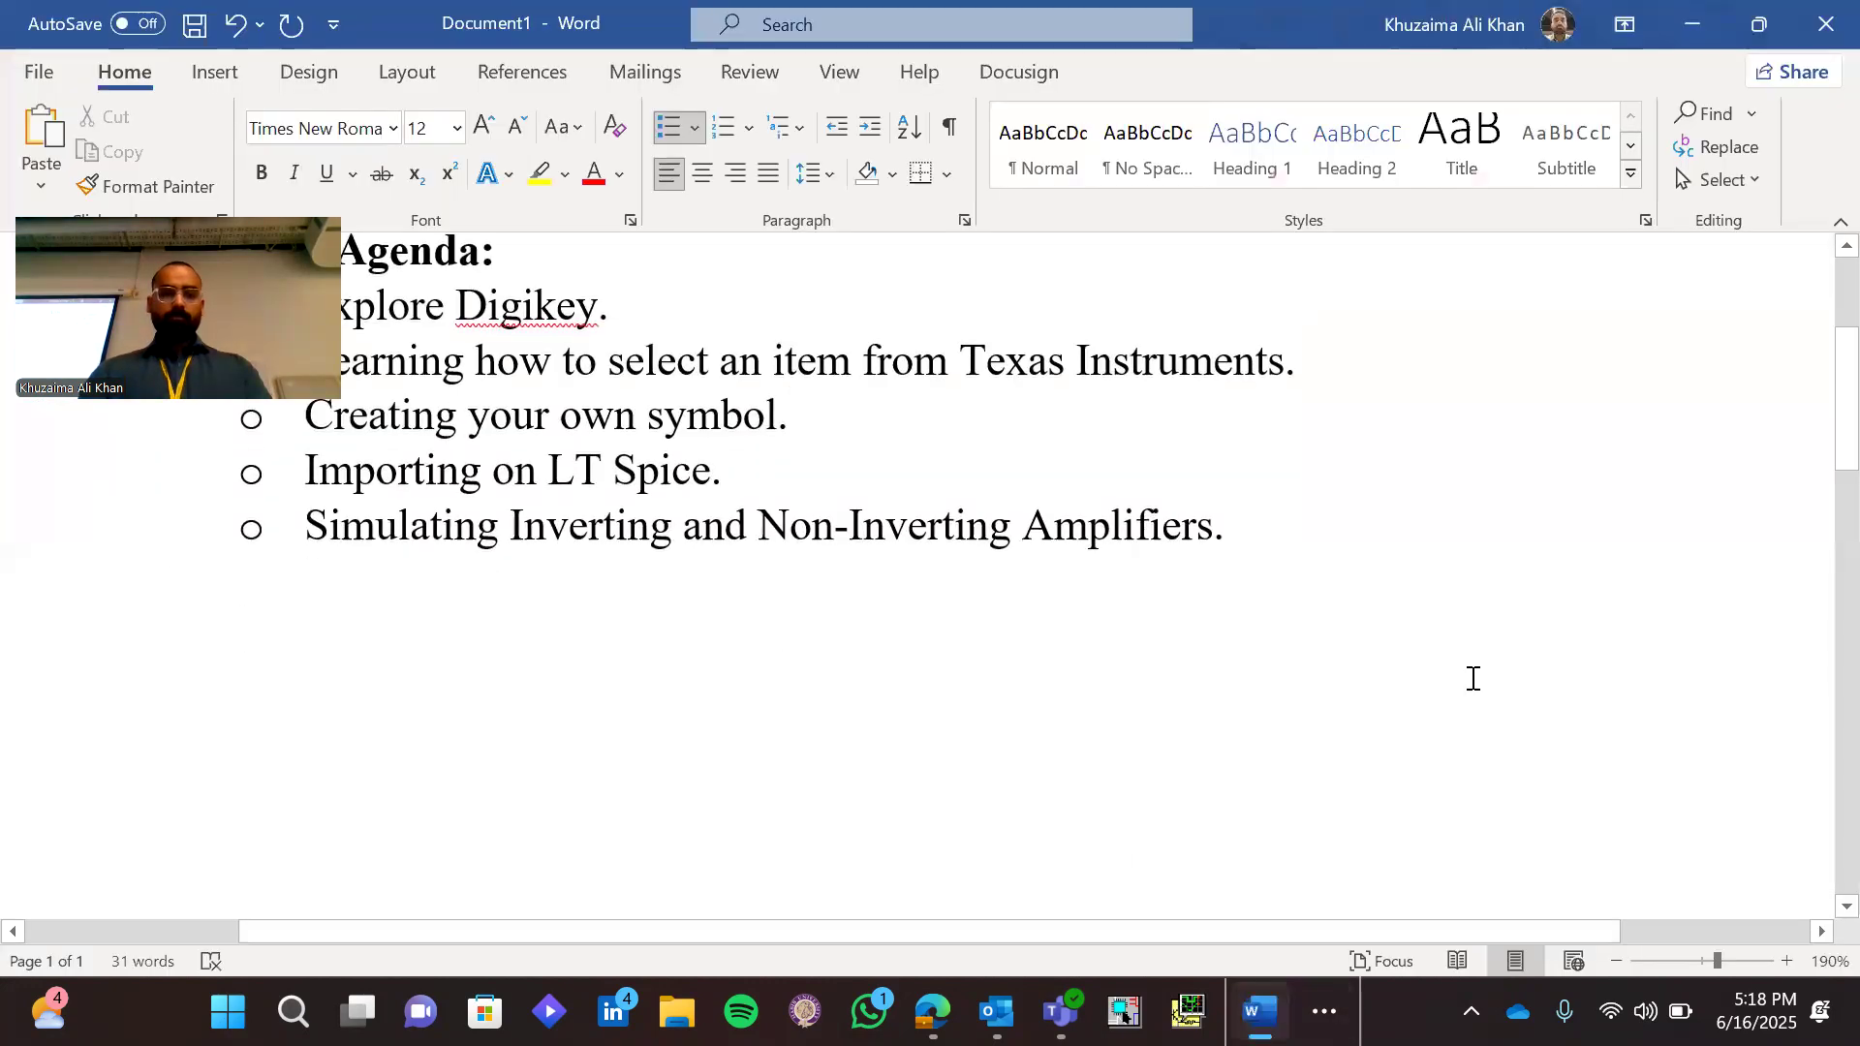
scroll(1472, 678, up, 4)
scroll(1473, 678, down, 1)
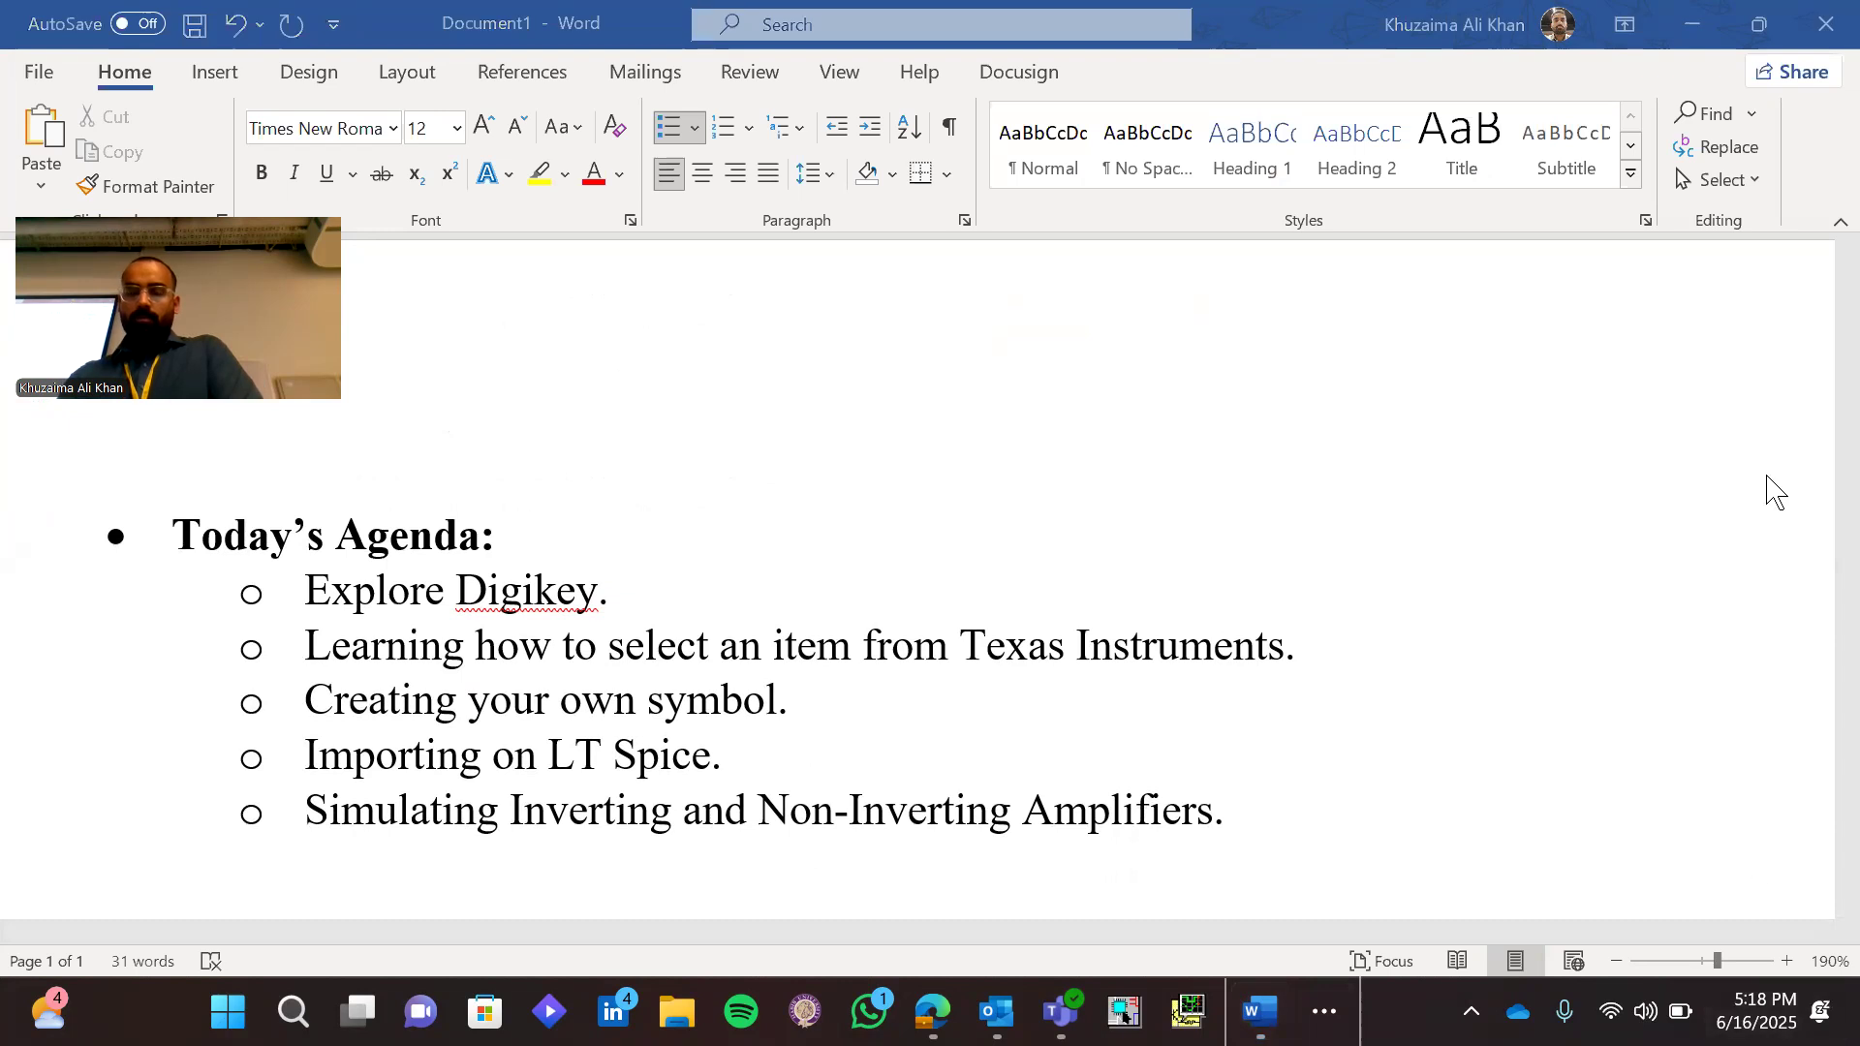
Clear all system notifications and return to the agenda document
key(super+n)
scroll(1738, 310, down, 3)
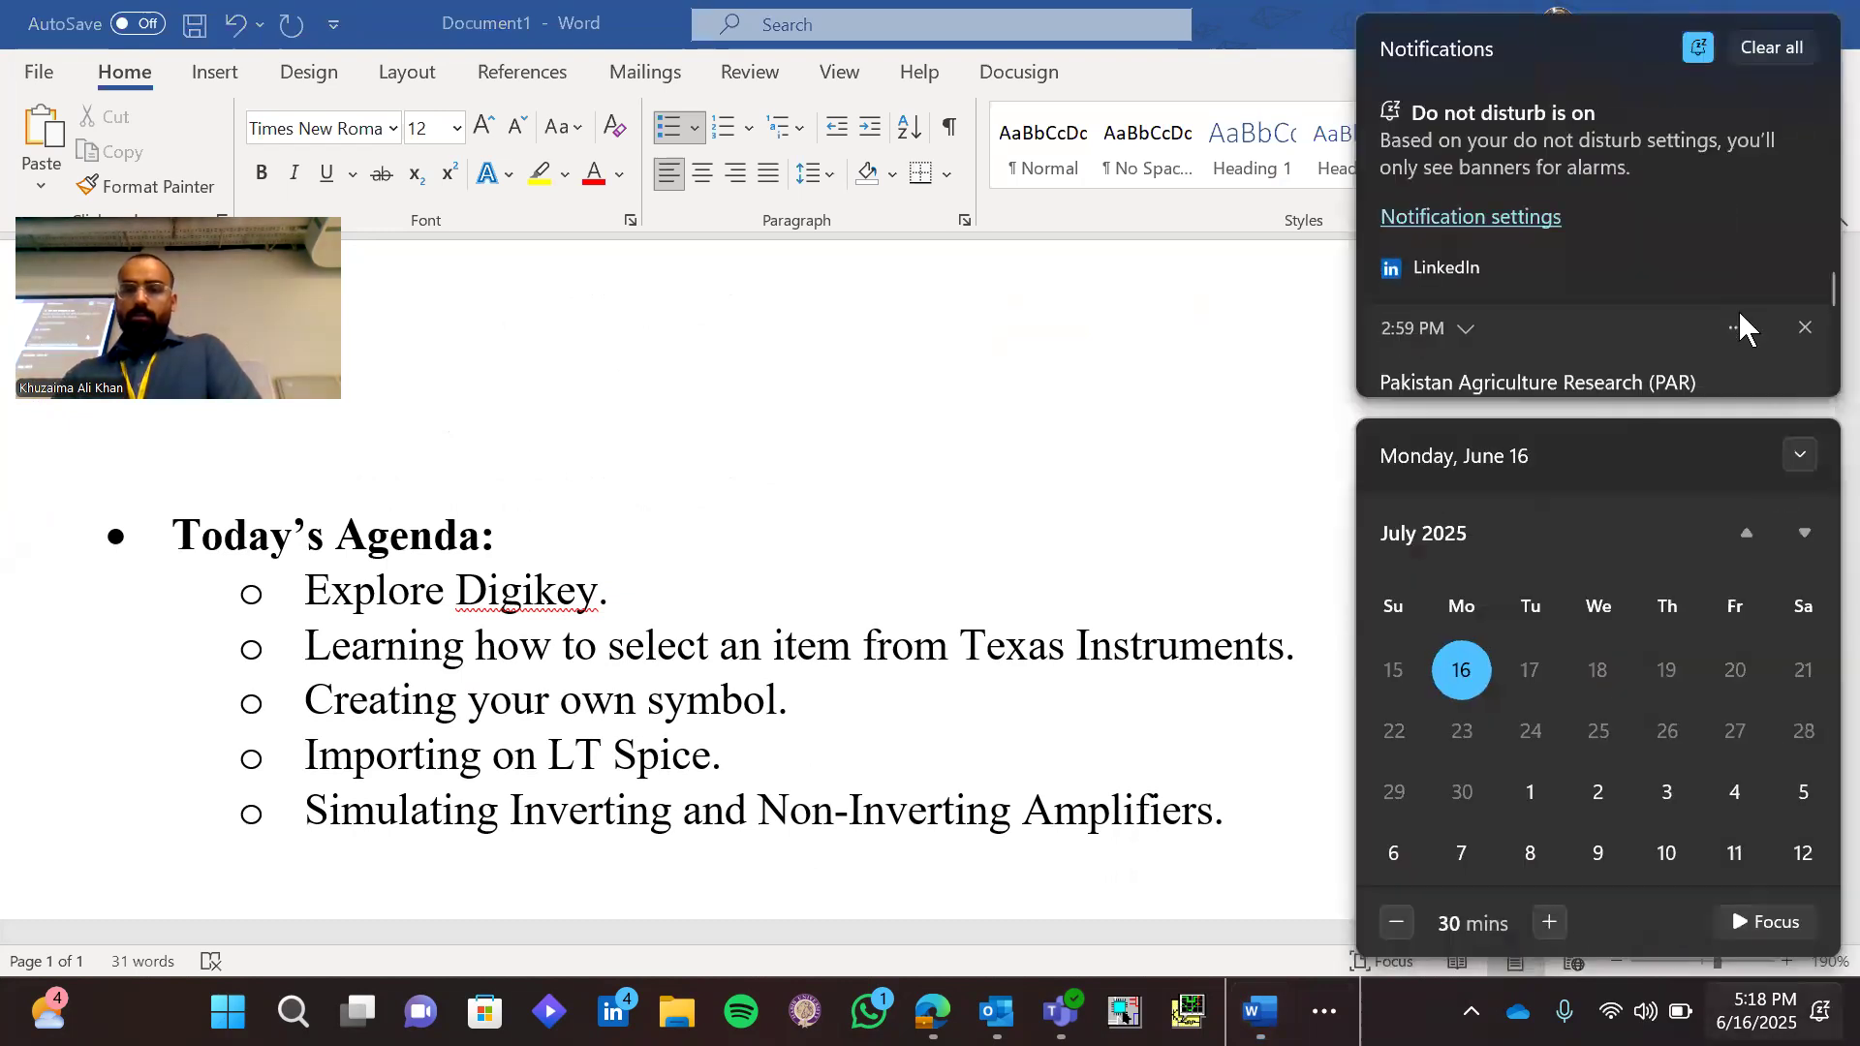
click(1777, 51)
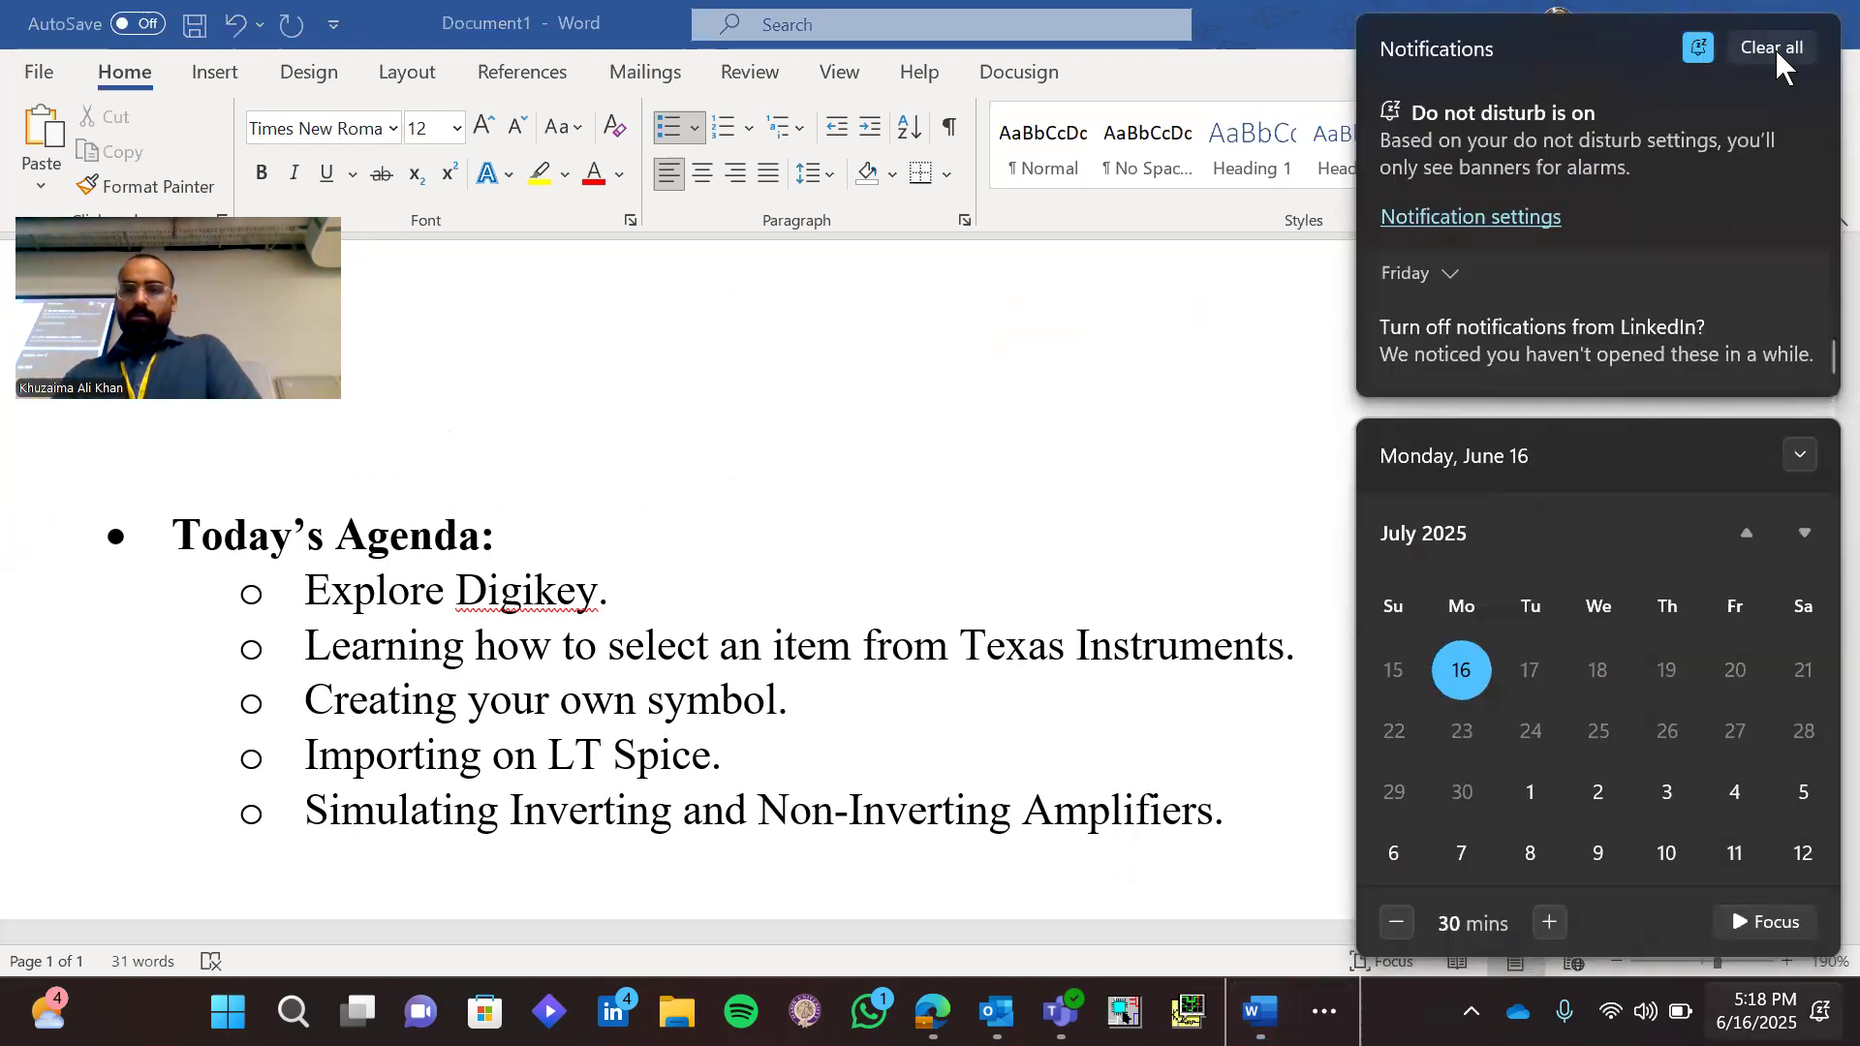
click(1213, 601)
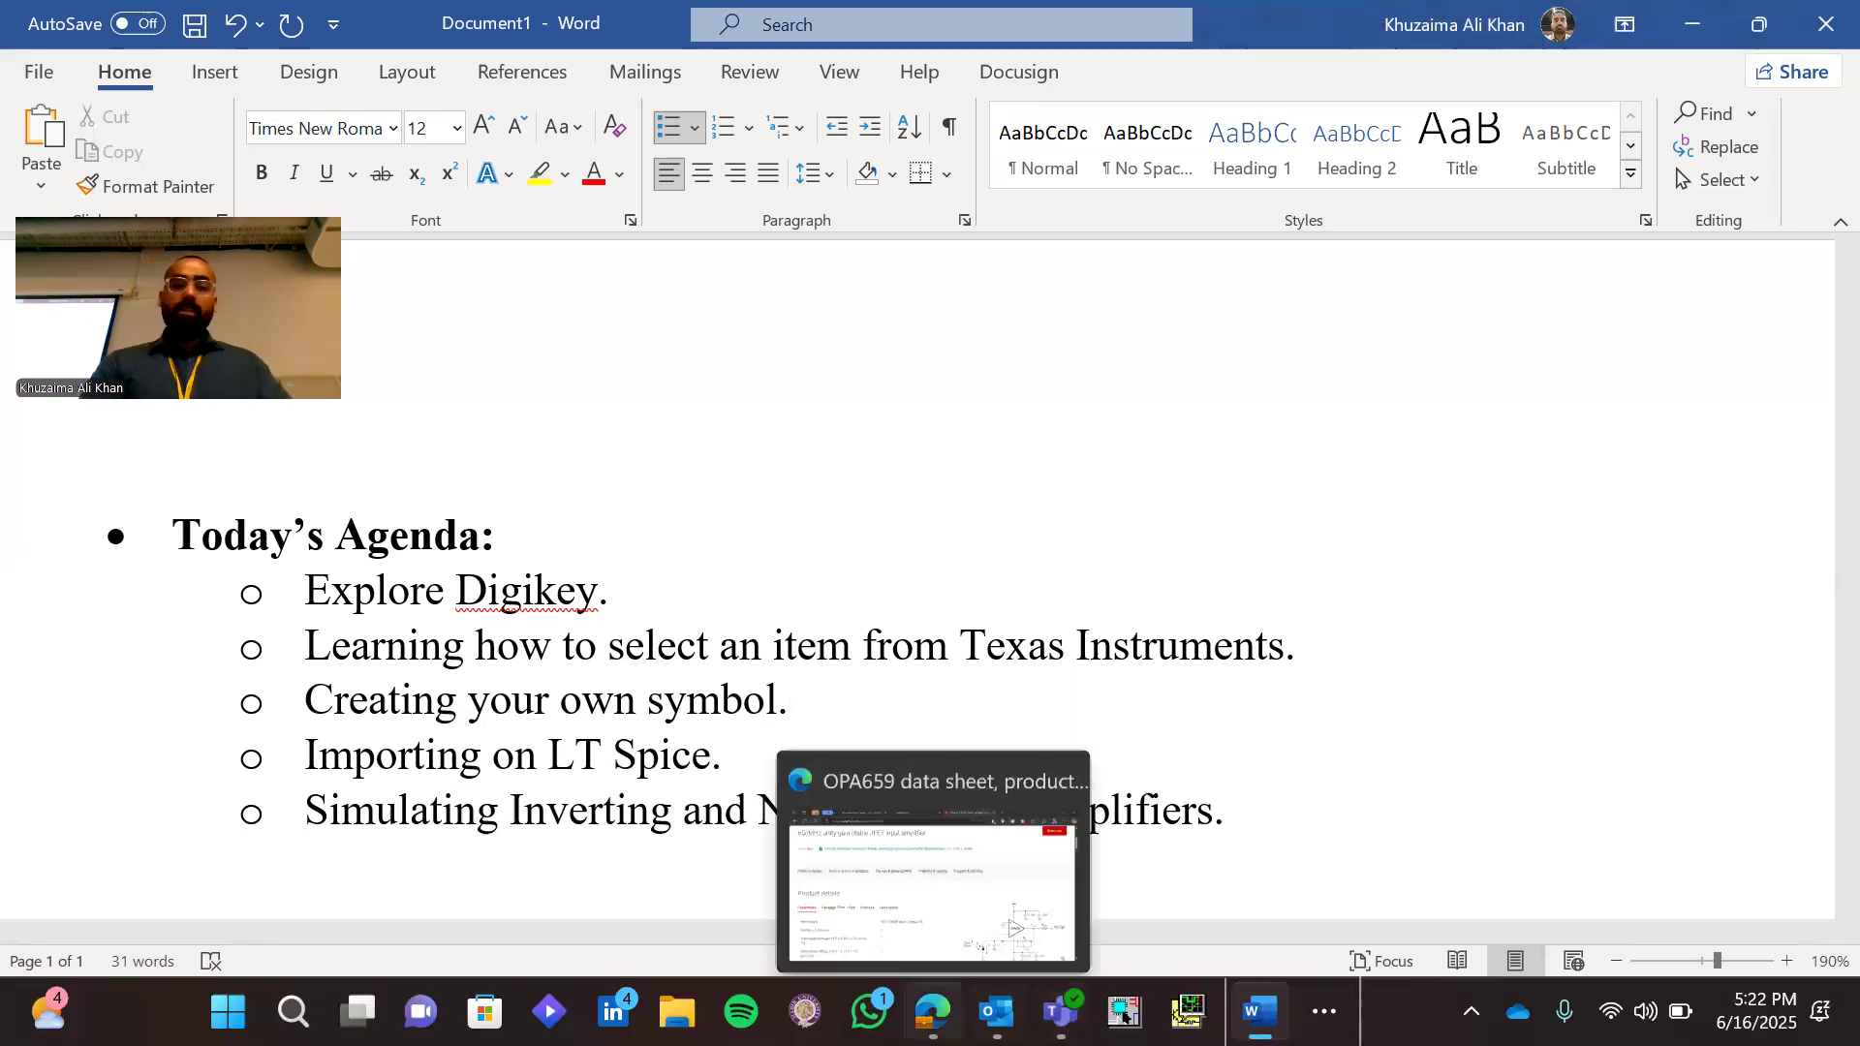
Switch to Microsoft Edge and open digikey.com in a new tab
click(932, 1013)
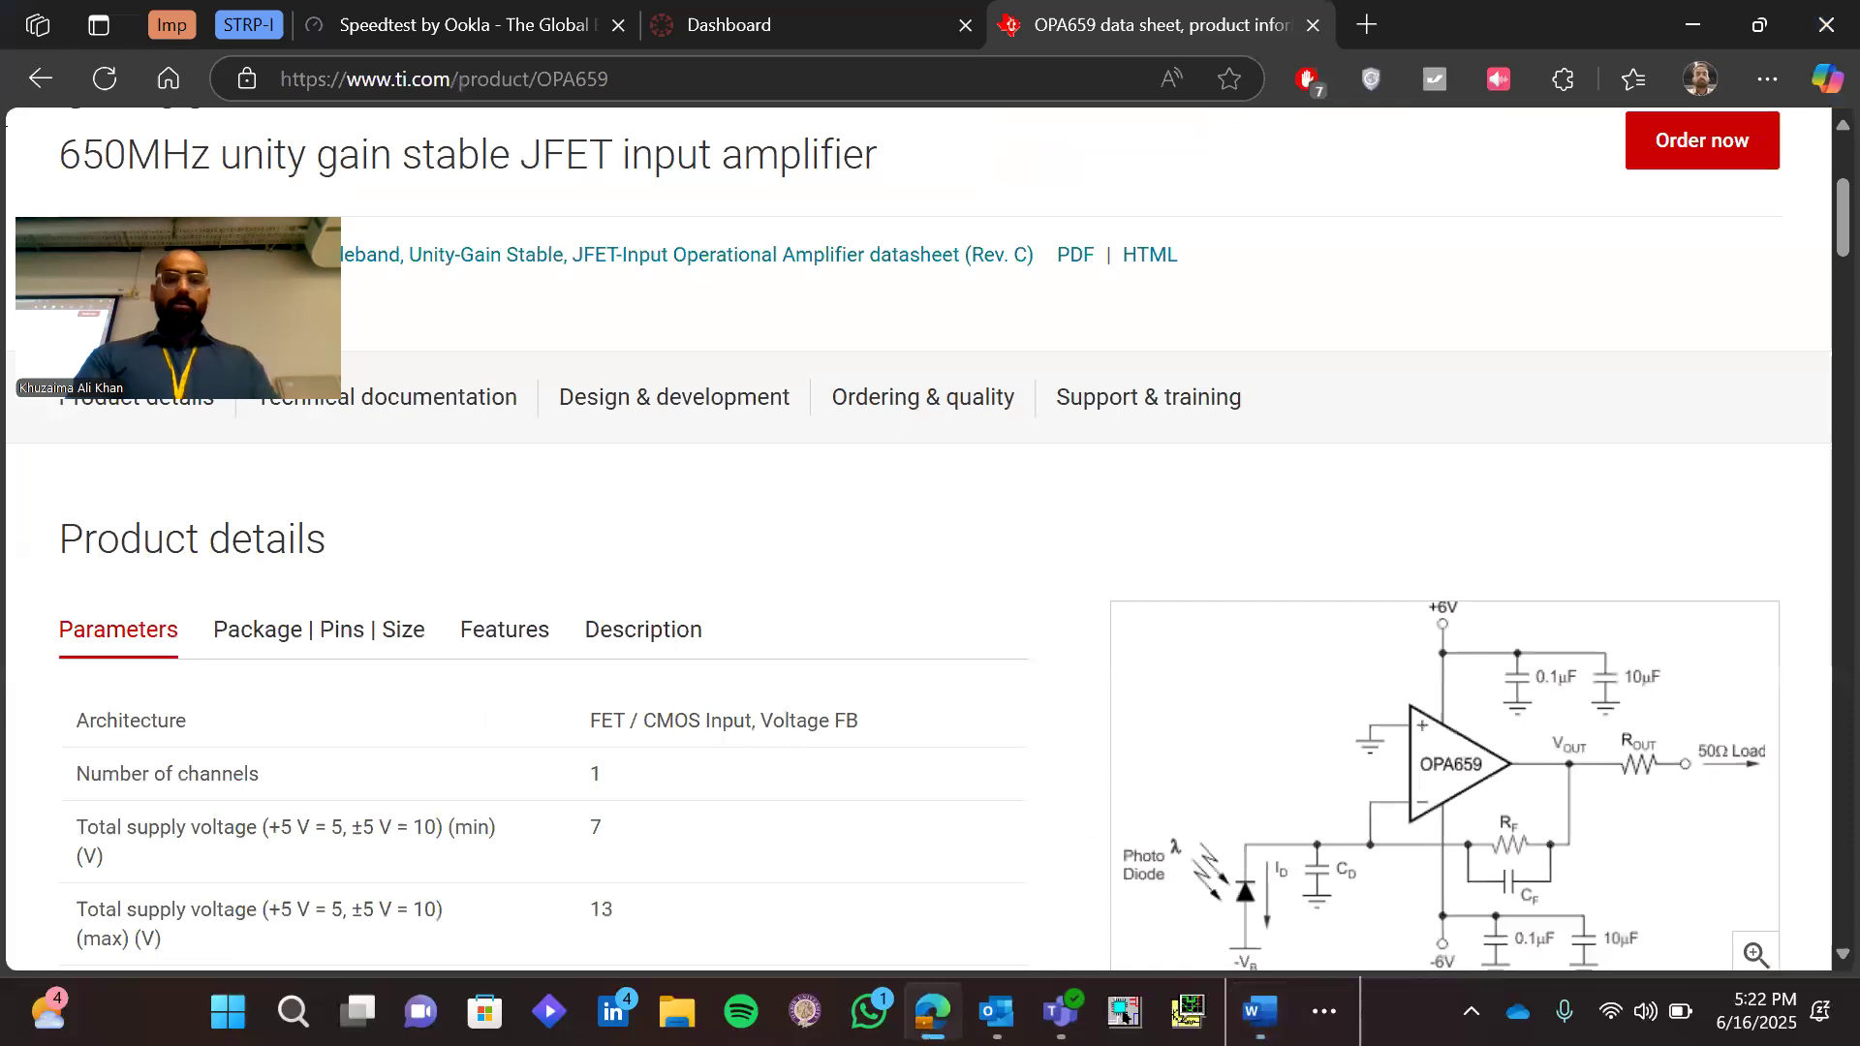
key(ctrl+t)
text(digikey.com)
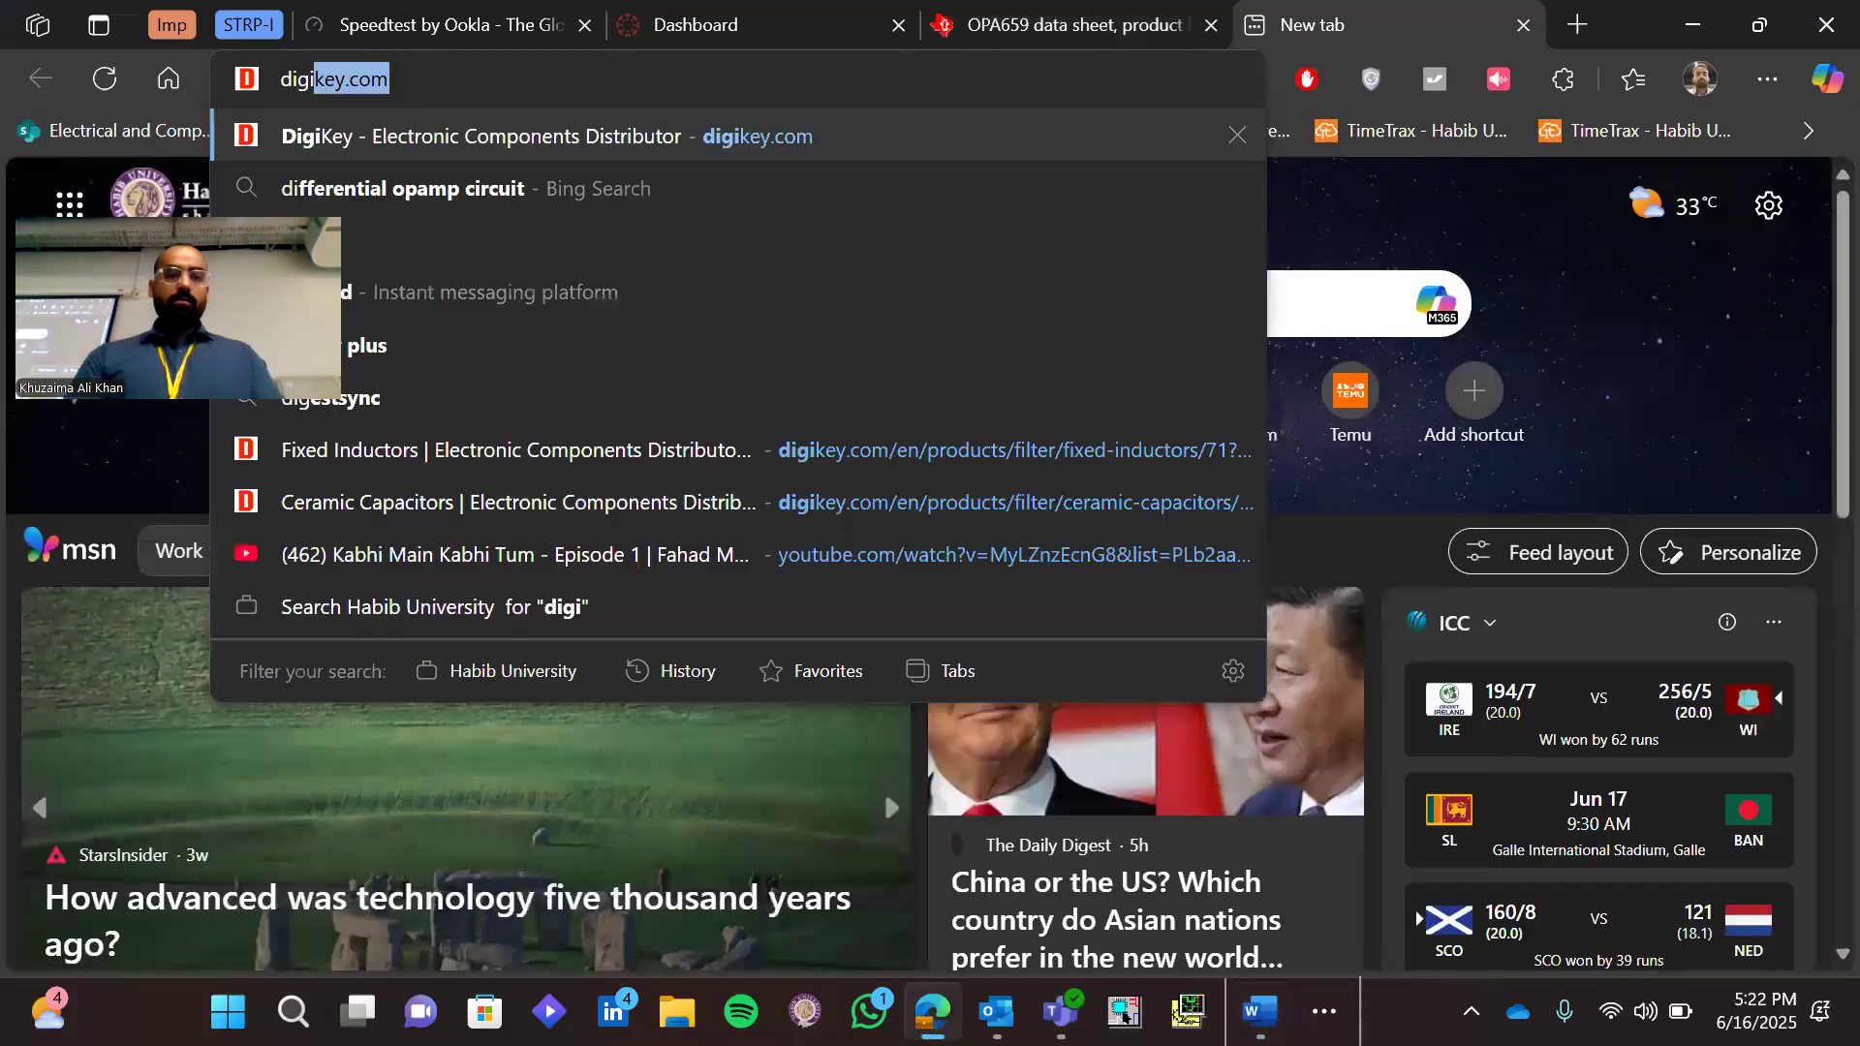
key(Return)
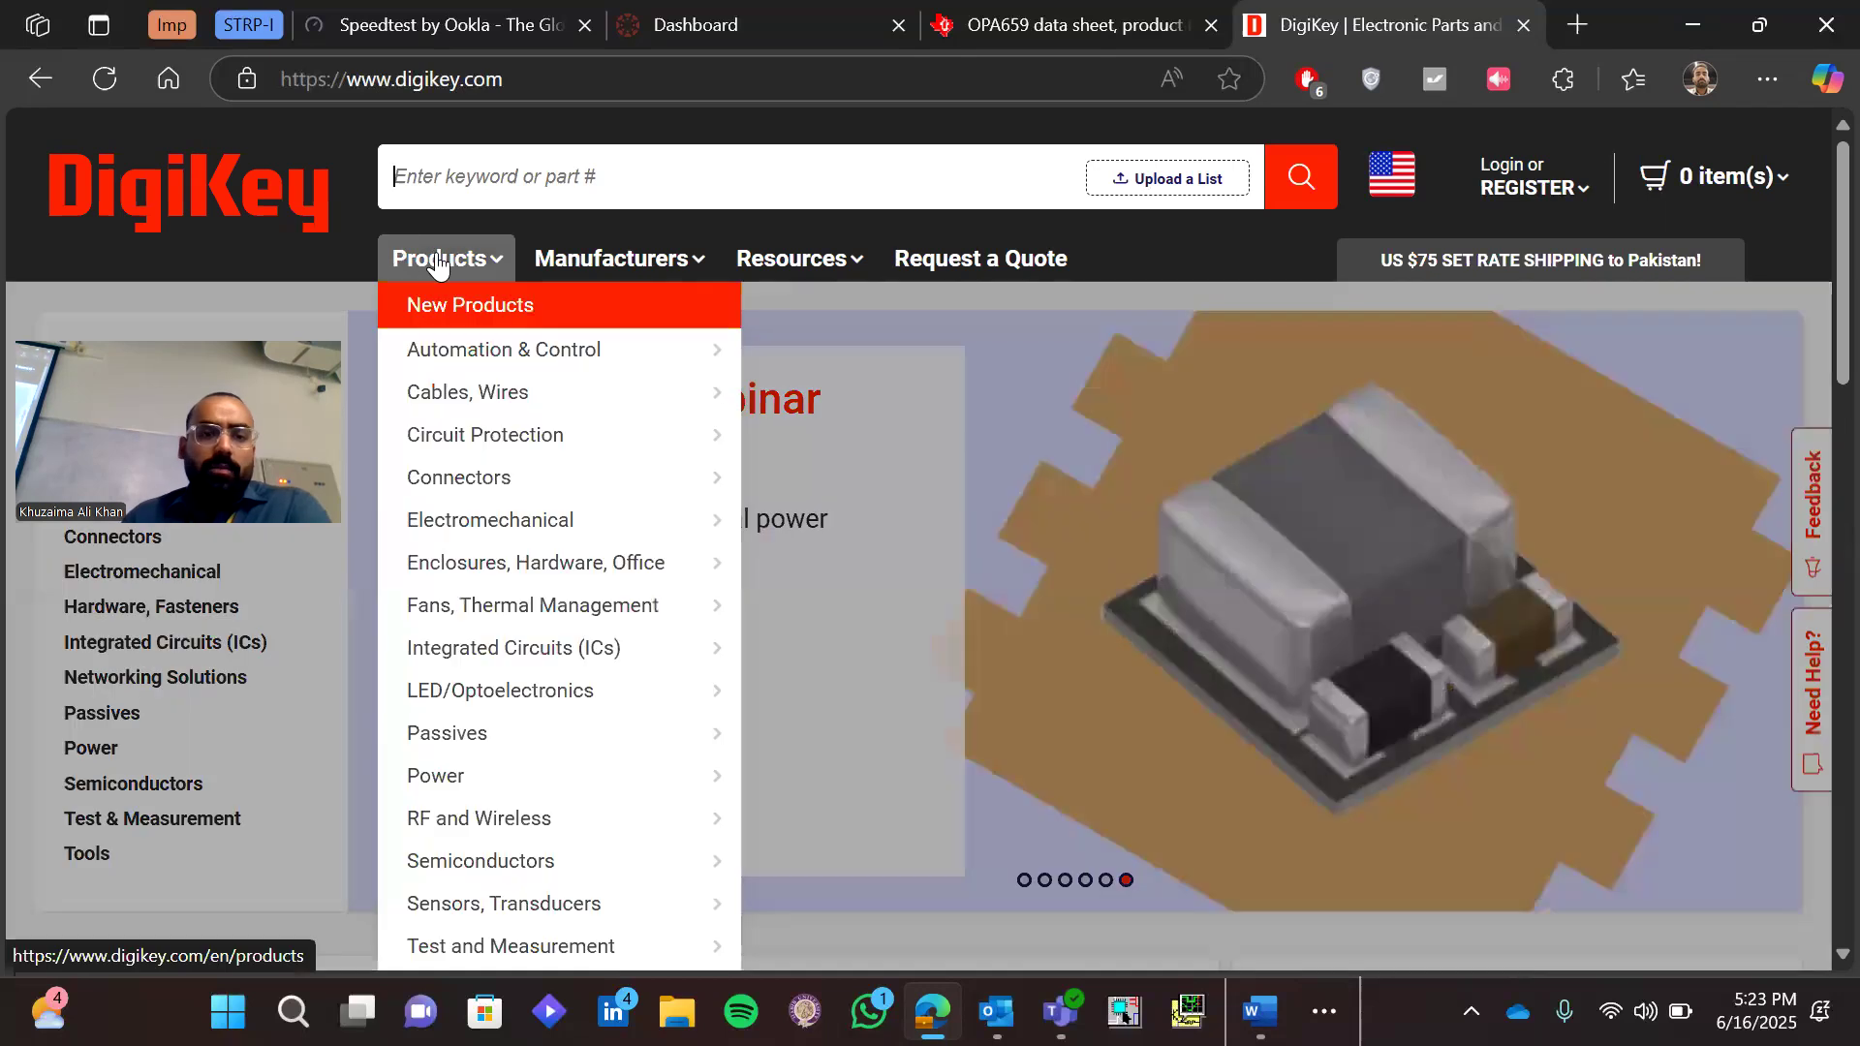
Open DigiKey's product catalogue and browse the list of product categories
click(438, 265)
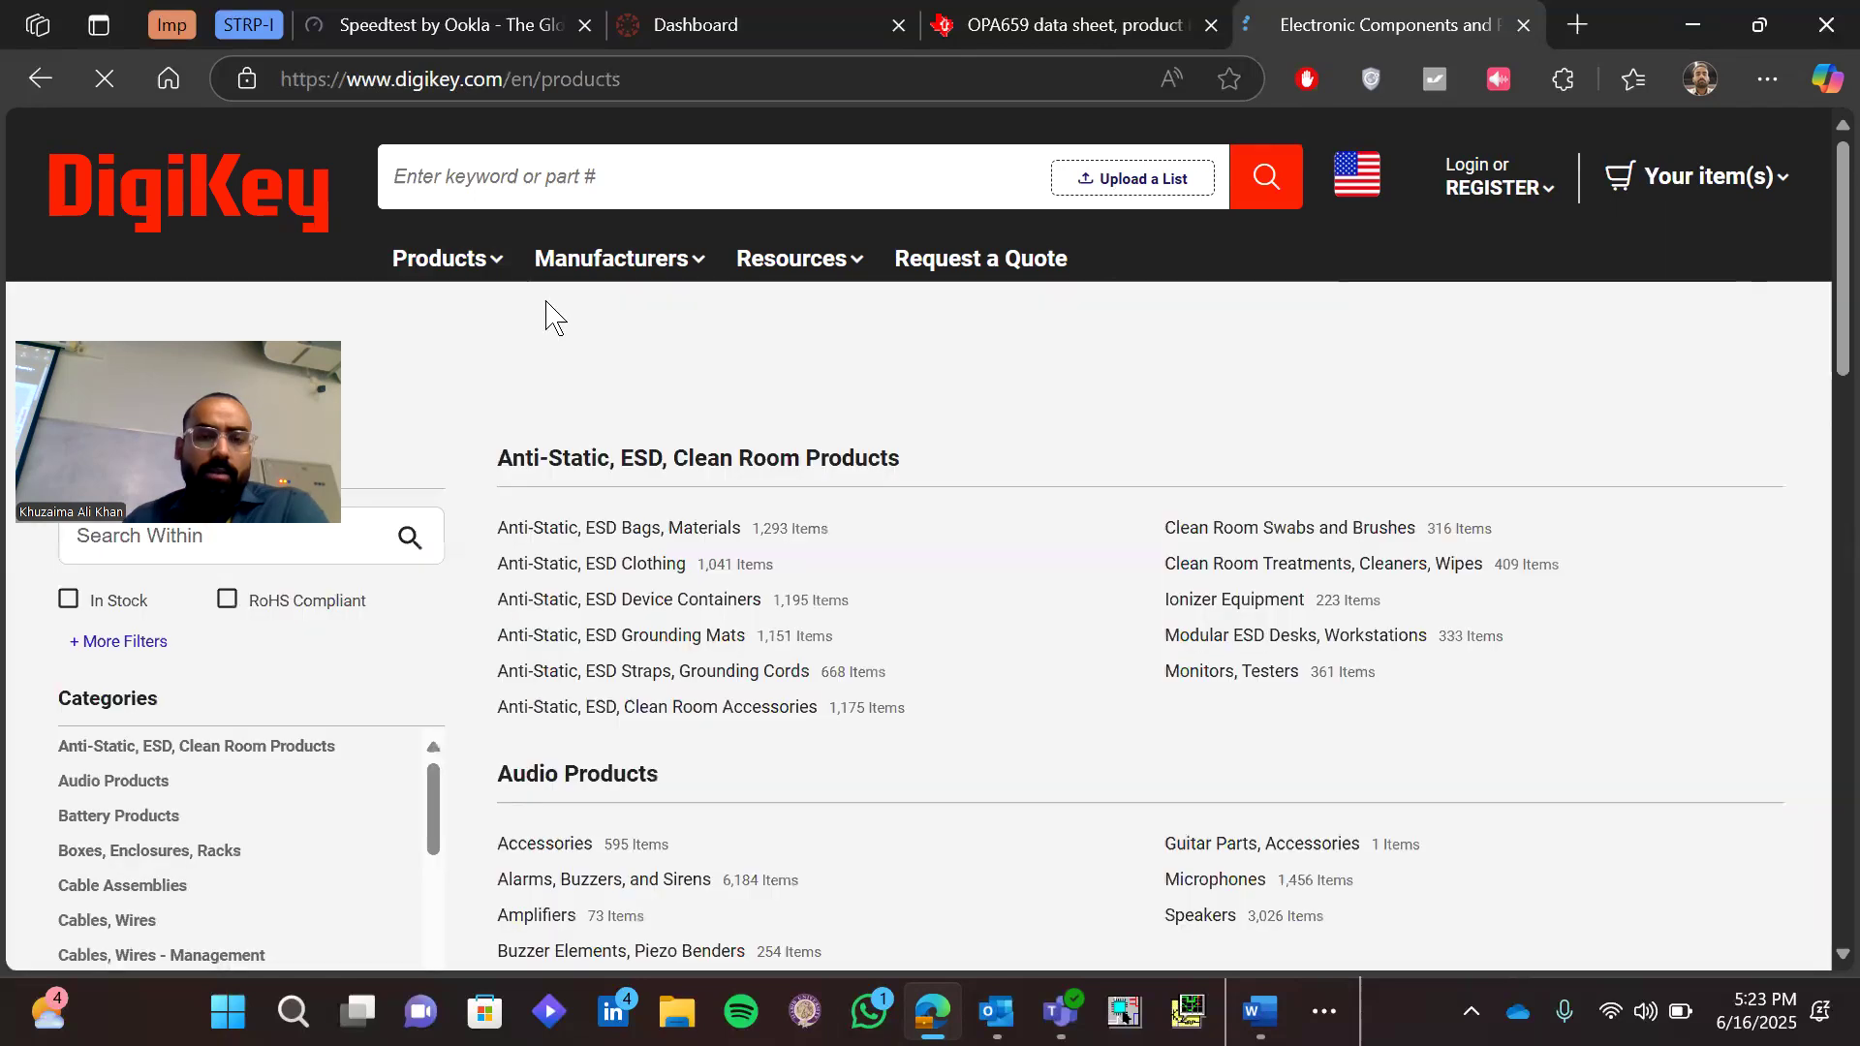
mouse_move(452, 272)
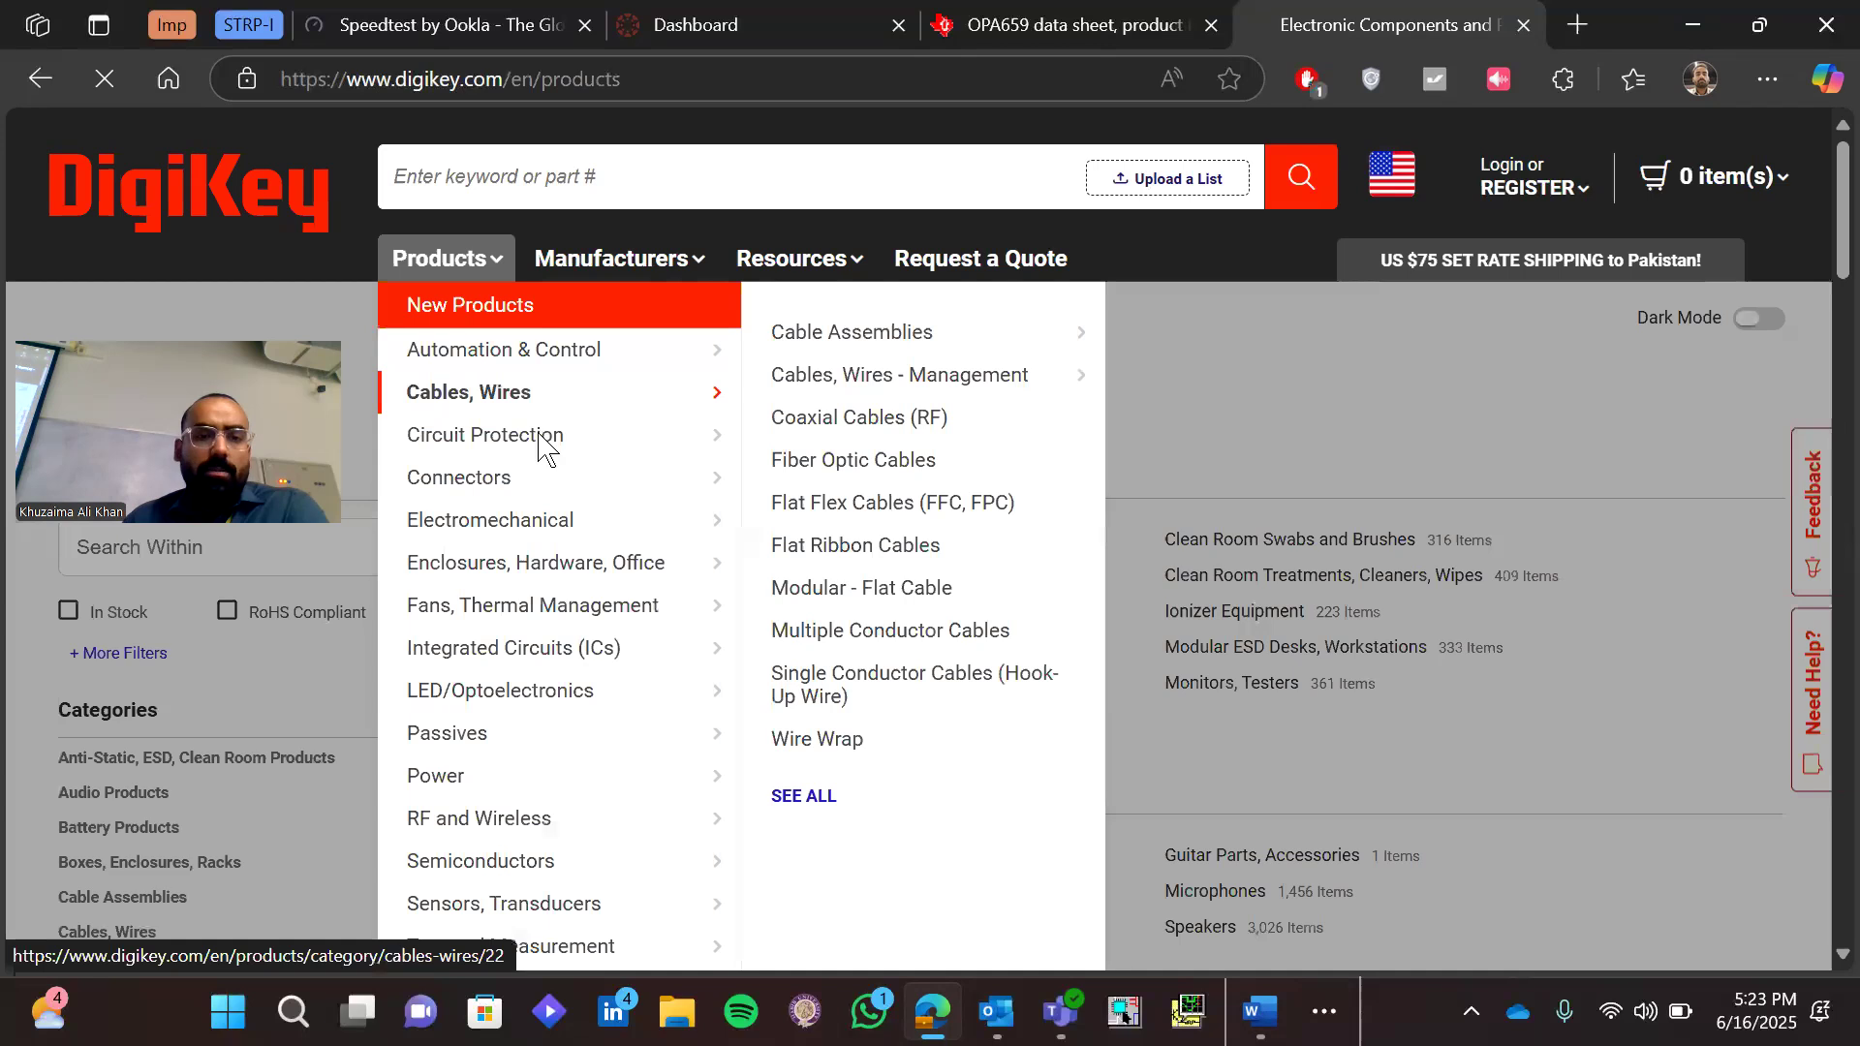
mouse_move(541, 445)
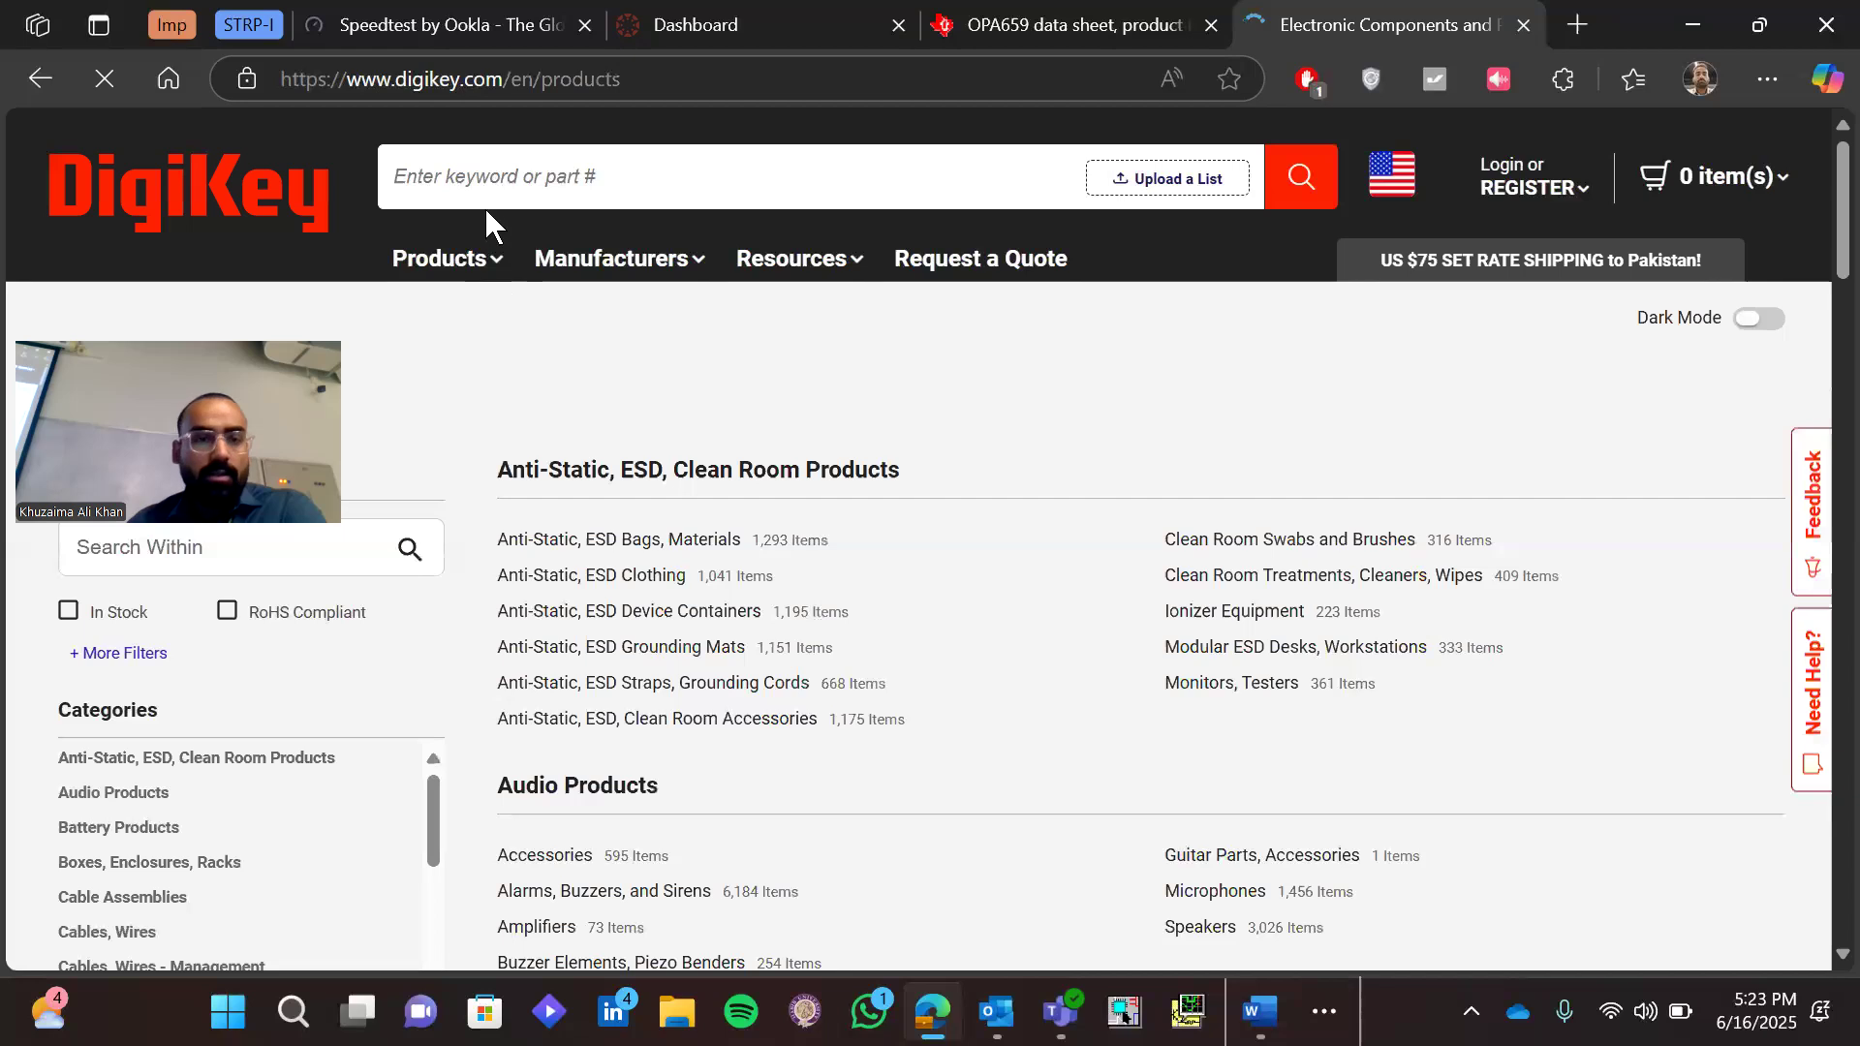
click(283, 207)
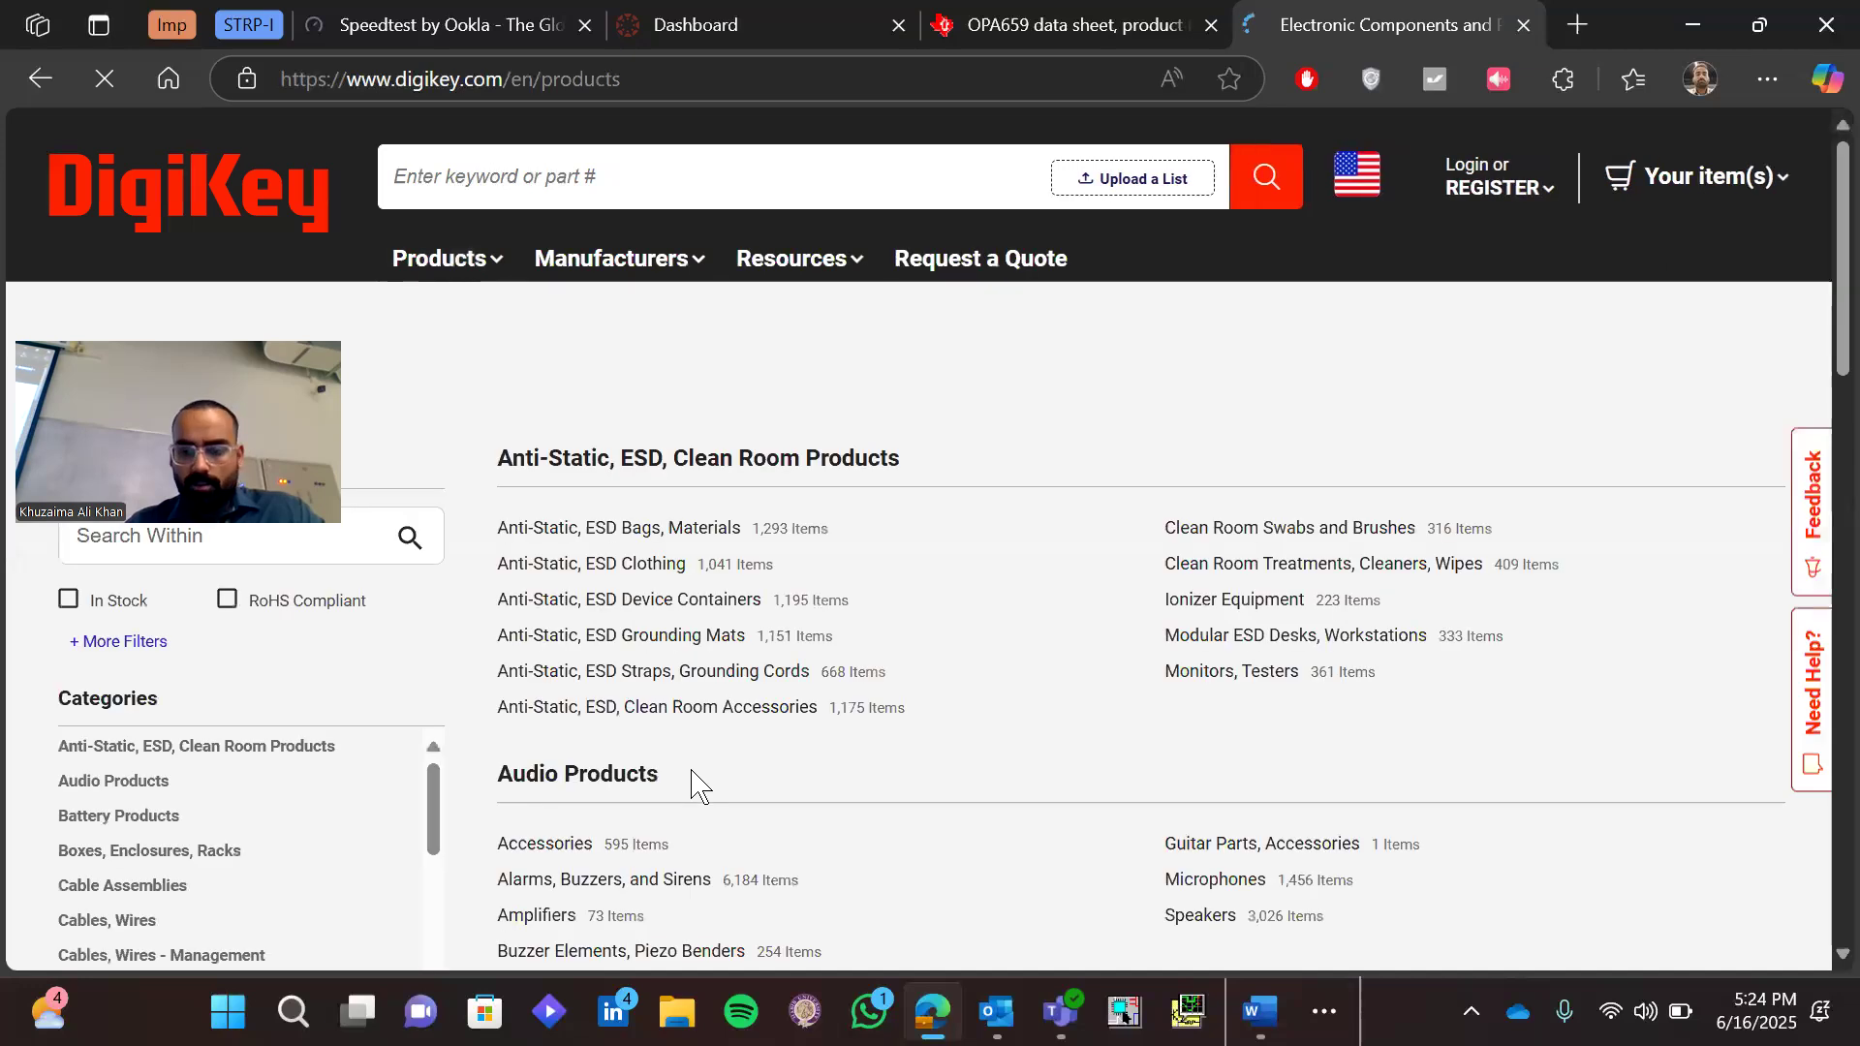
Close the DigiKey tab and reopen digikey.com in a fresh tab
key(ctrl+w)
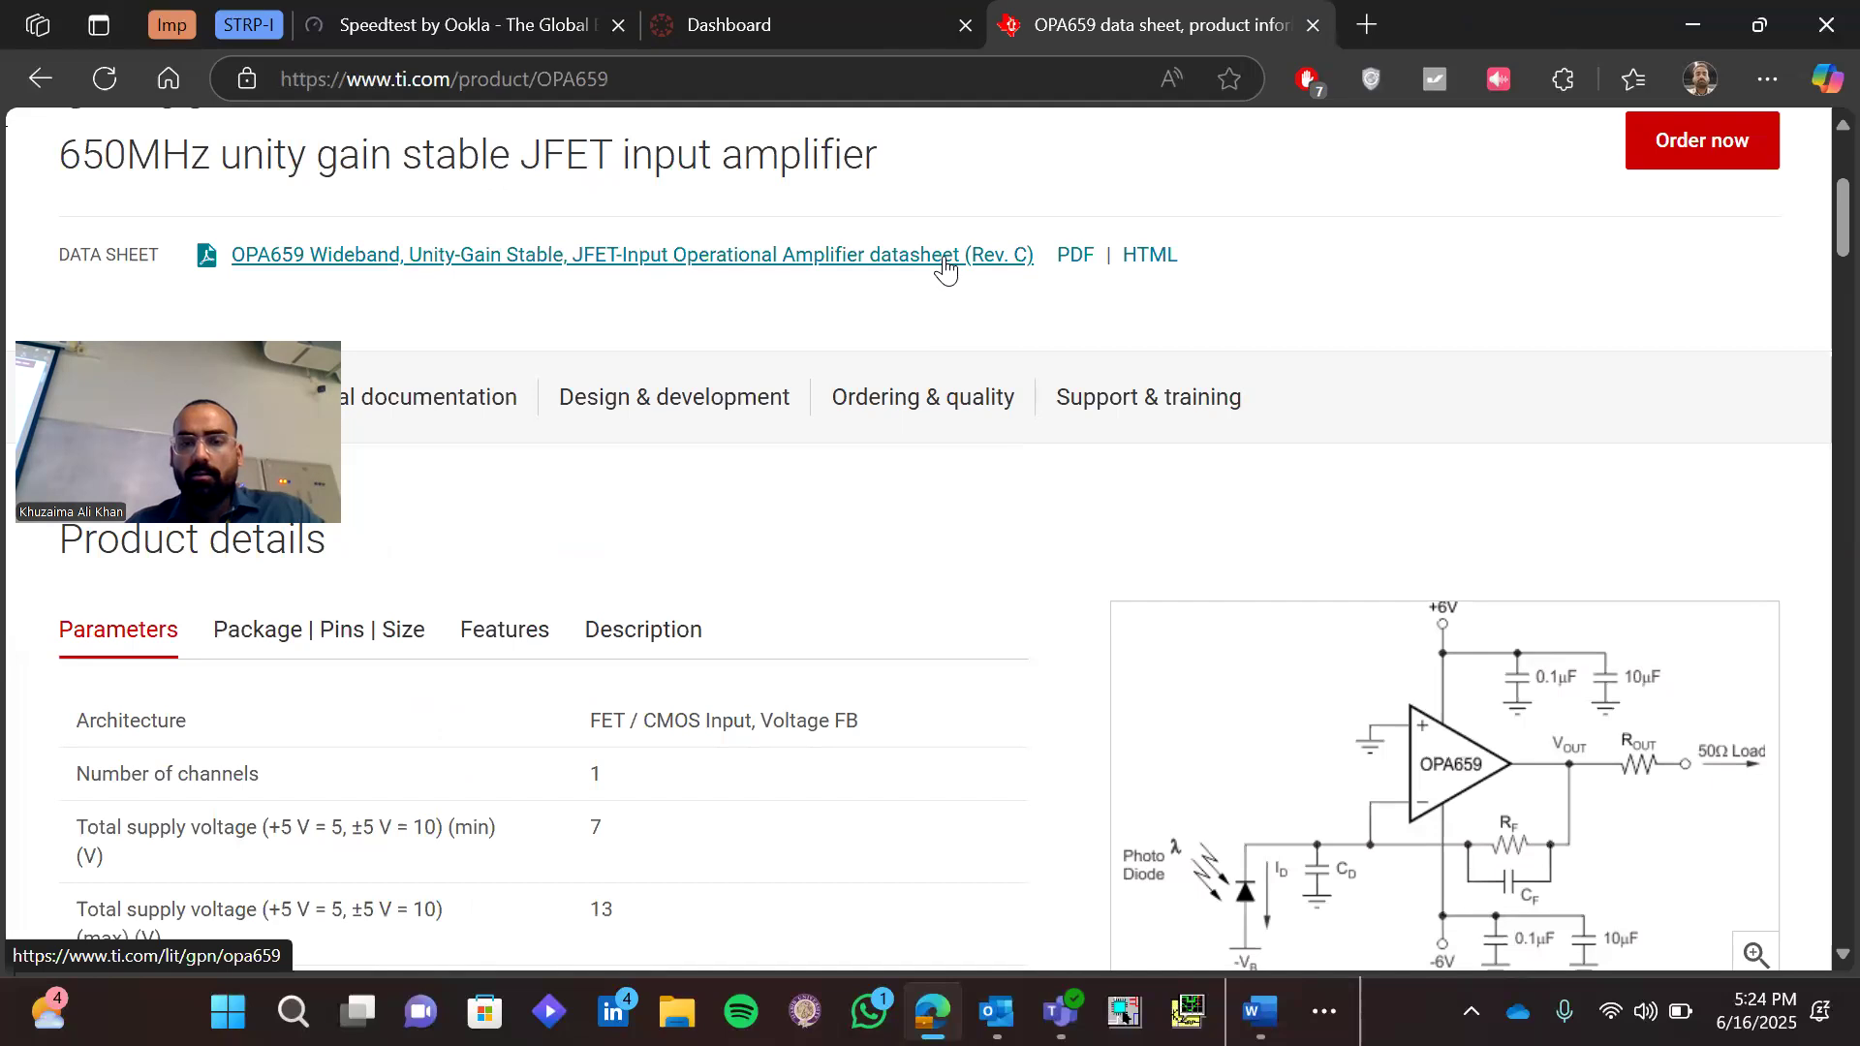
key(ctrl+t)
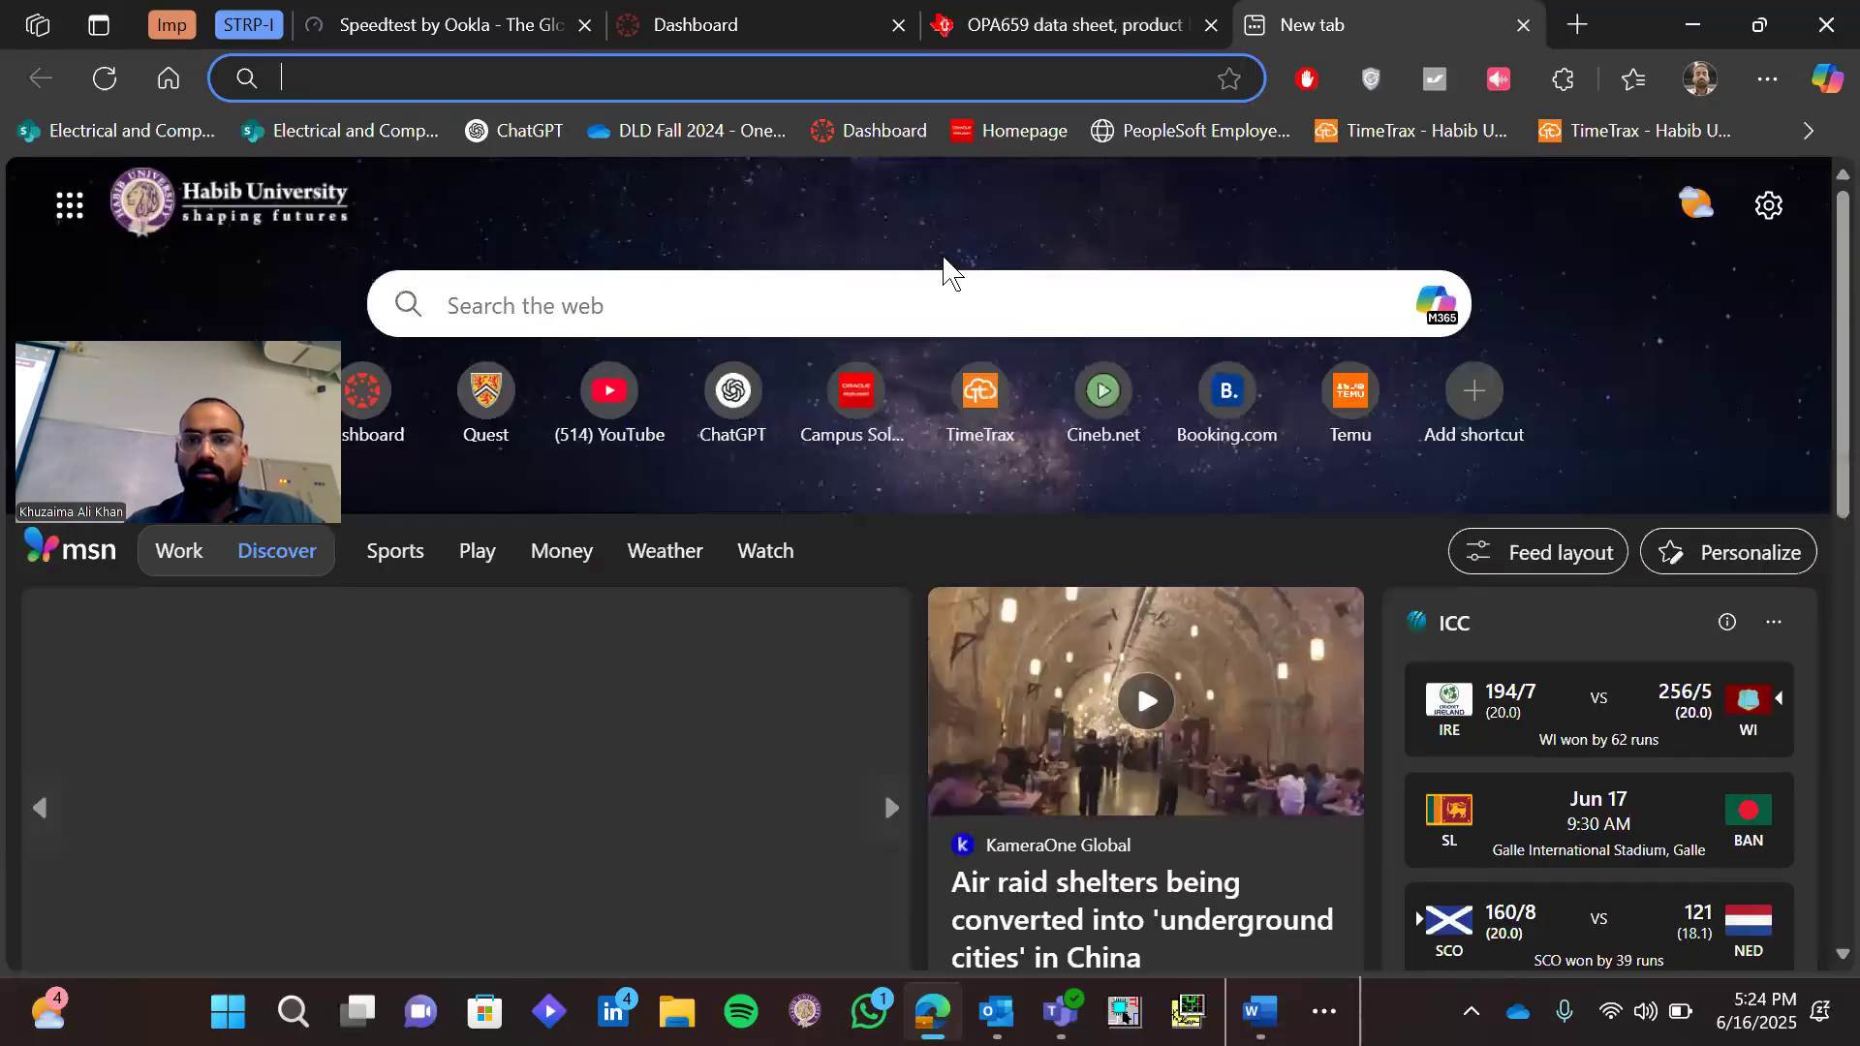
text(di)
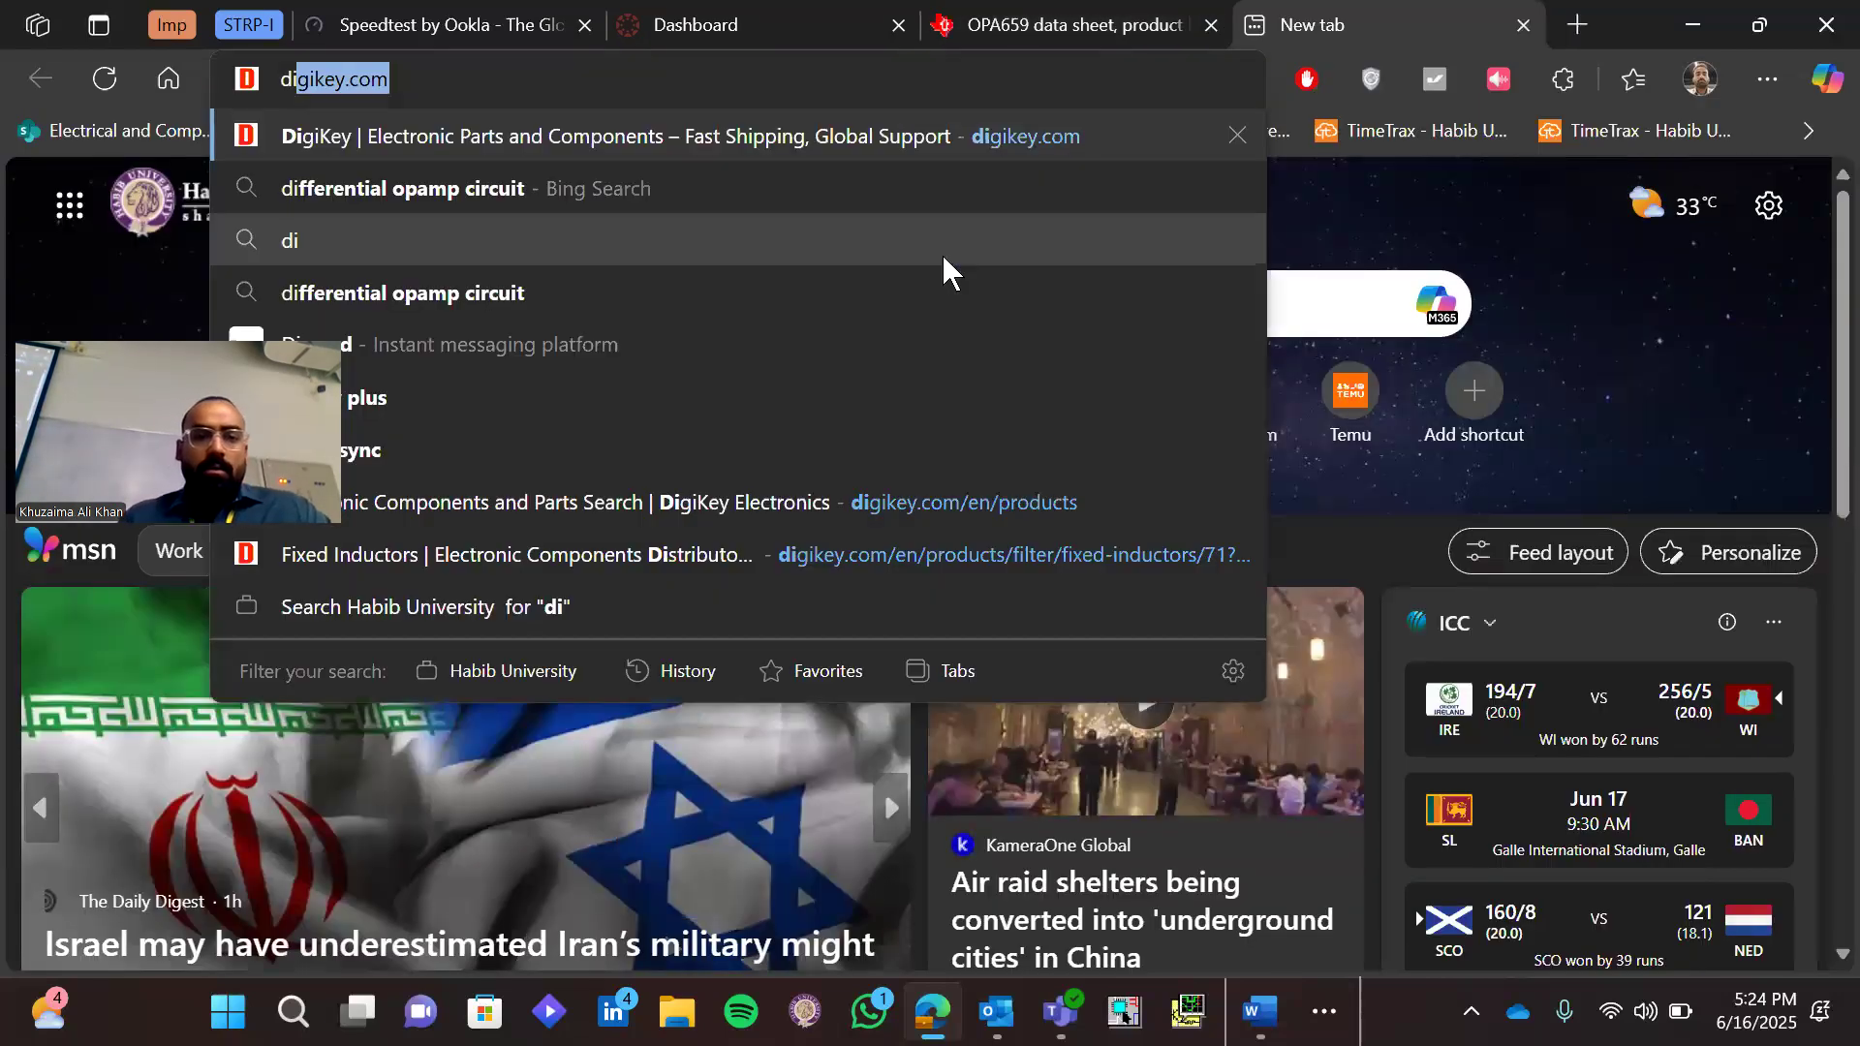
key(Return)
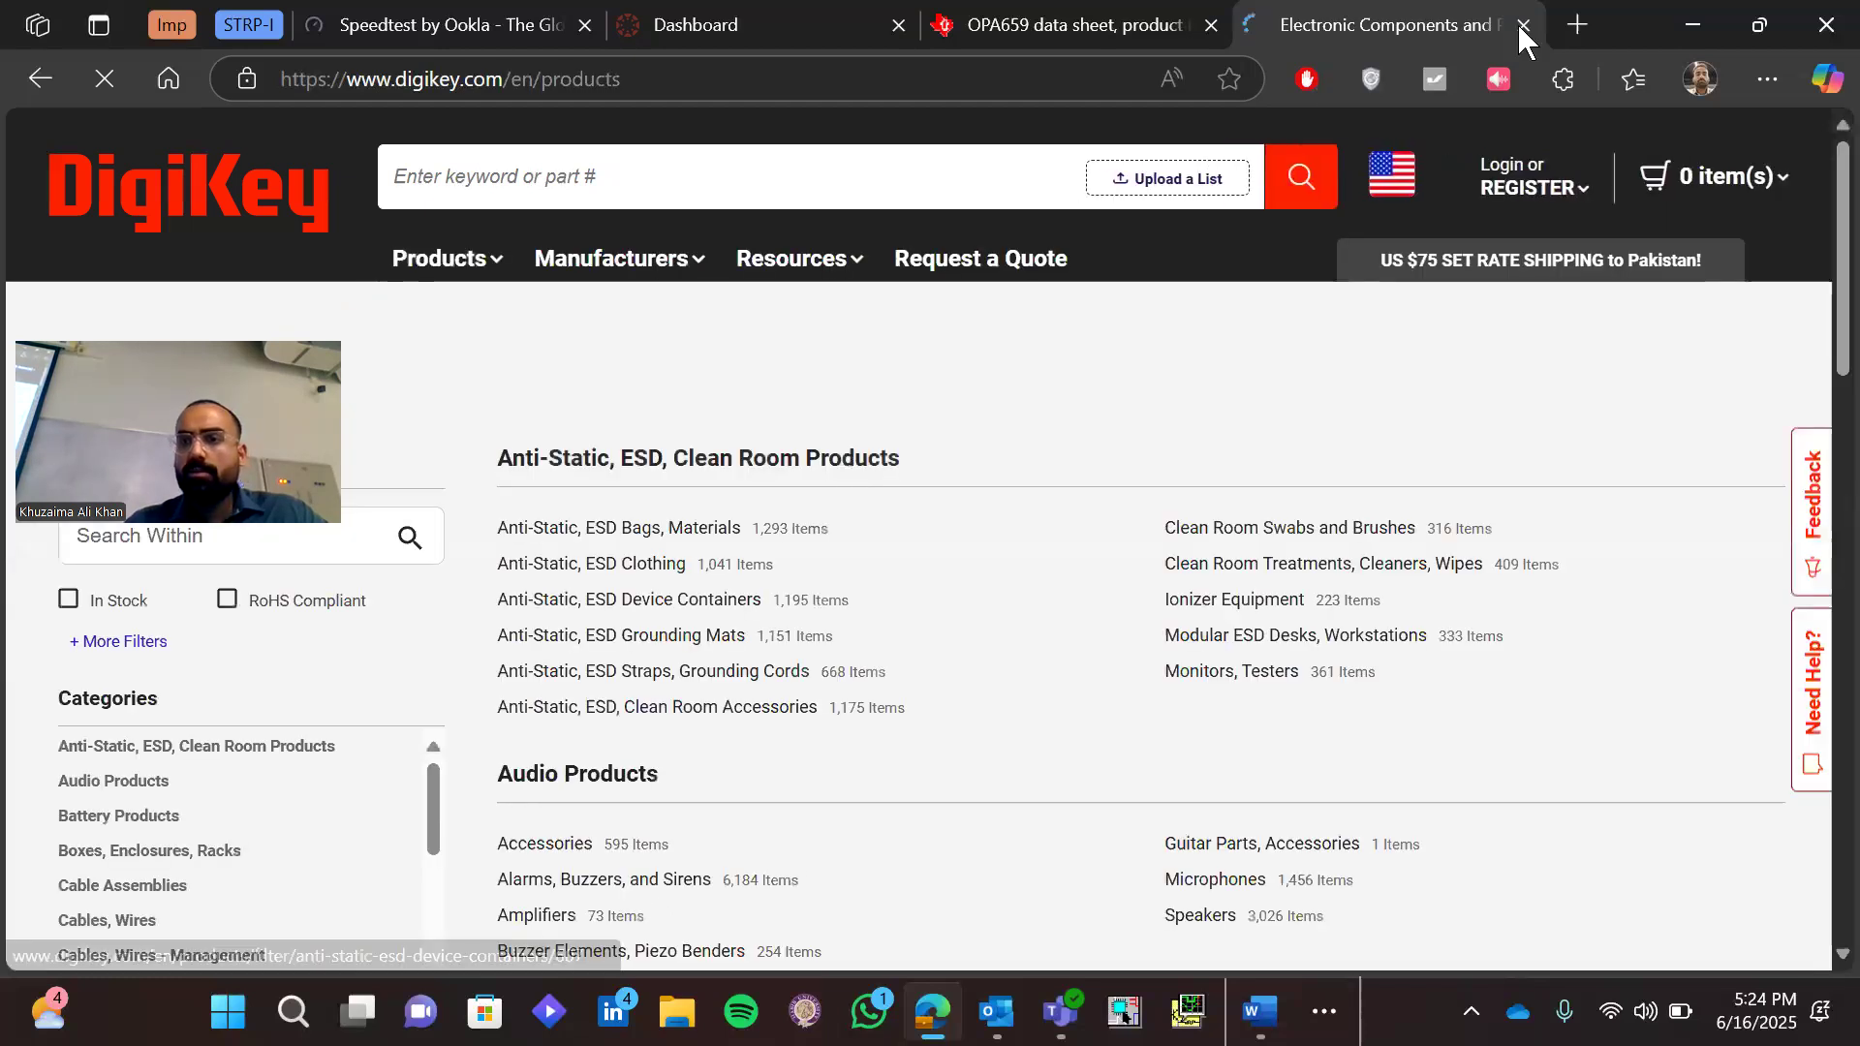
Return to the desktop, launch Google Chrome and go to digikey.com
key(alt+Tab)
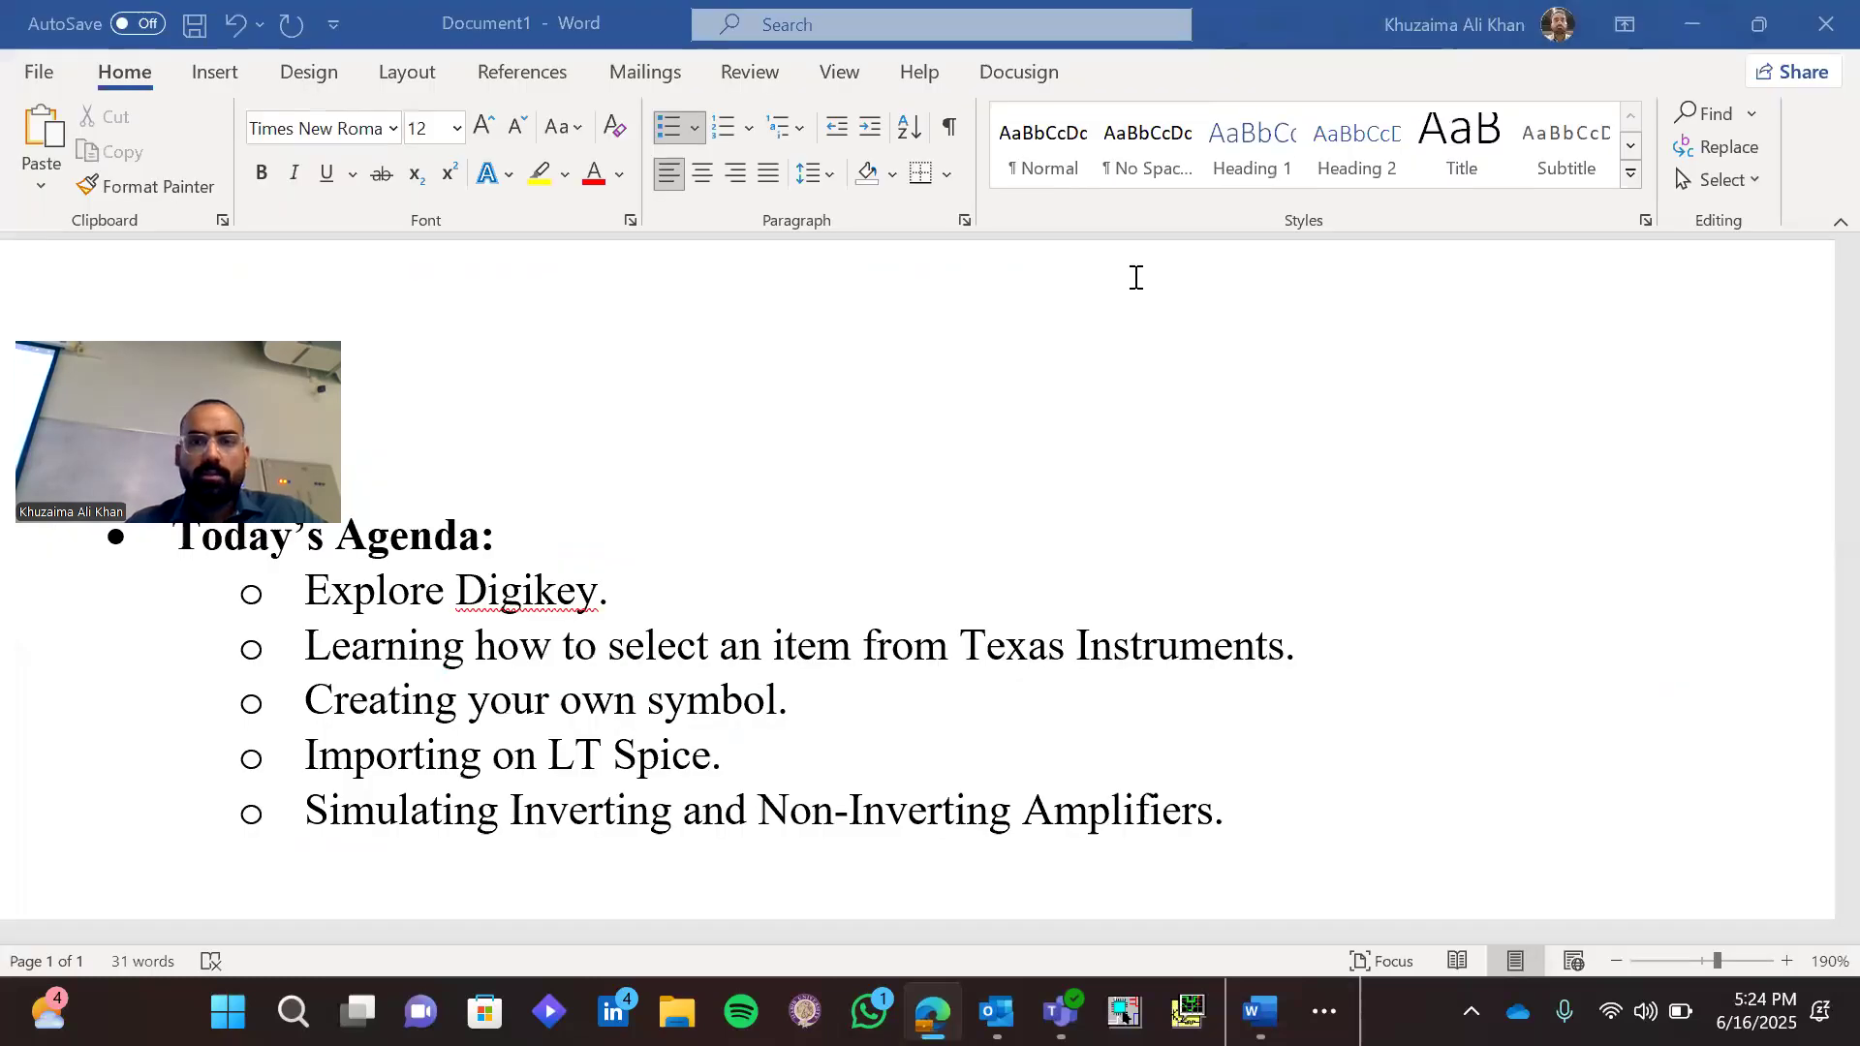
key(ctrl+shift+n)
key(super+d)
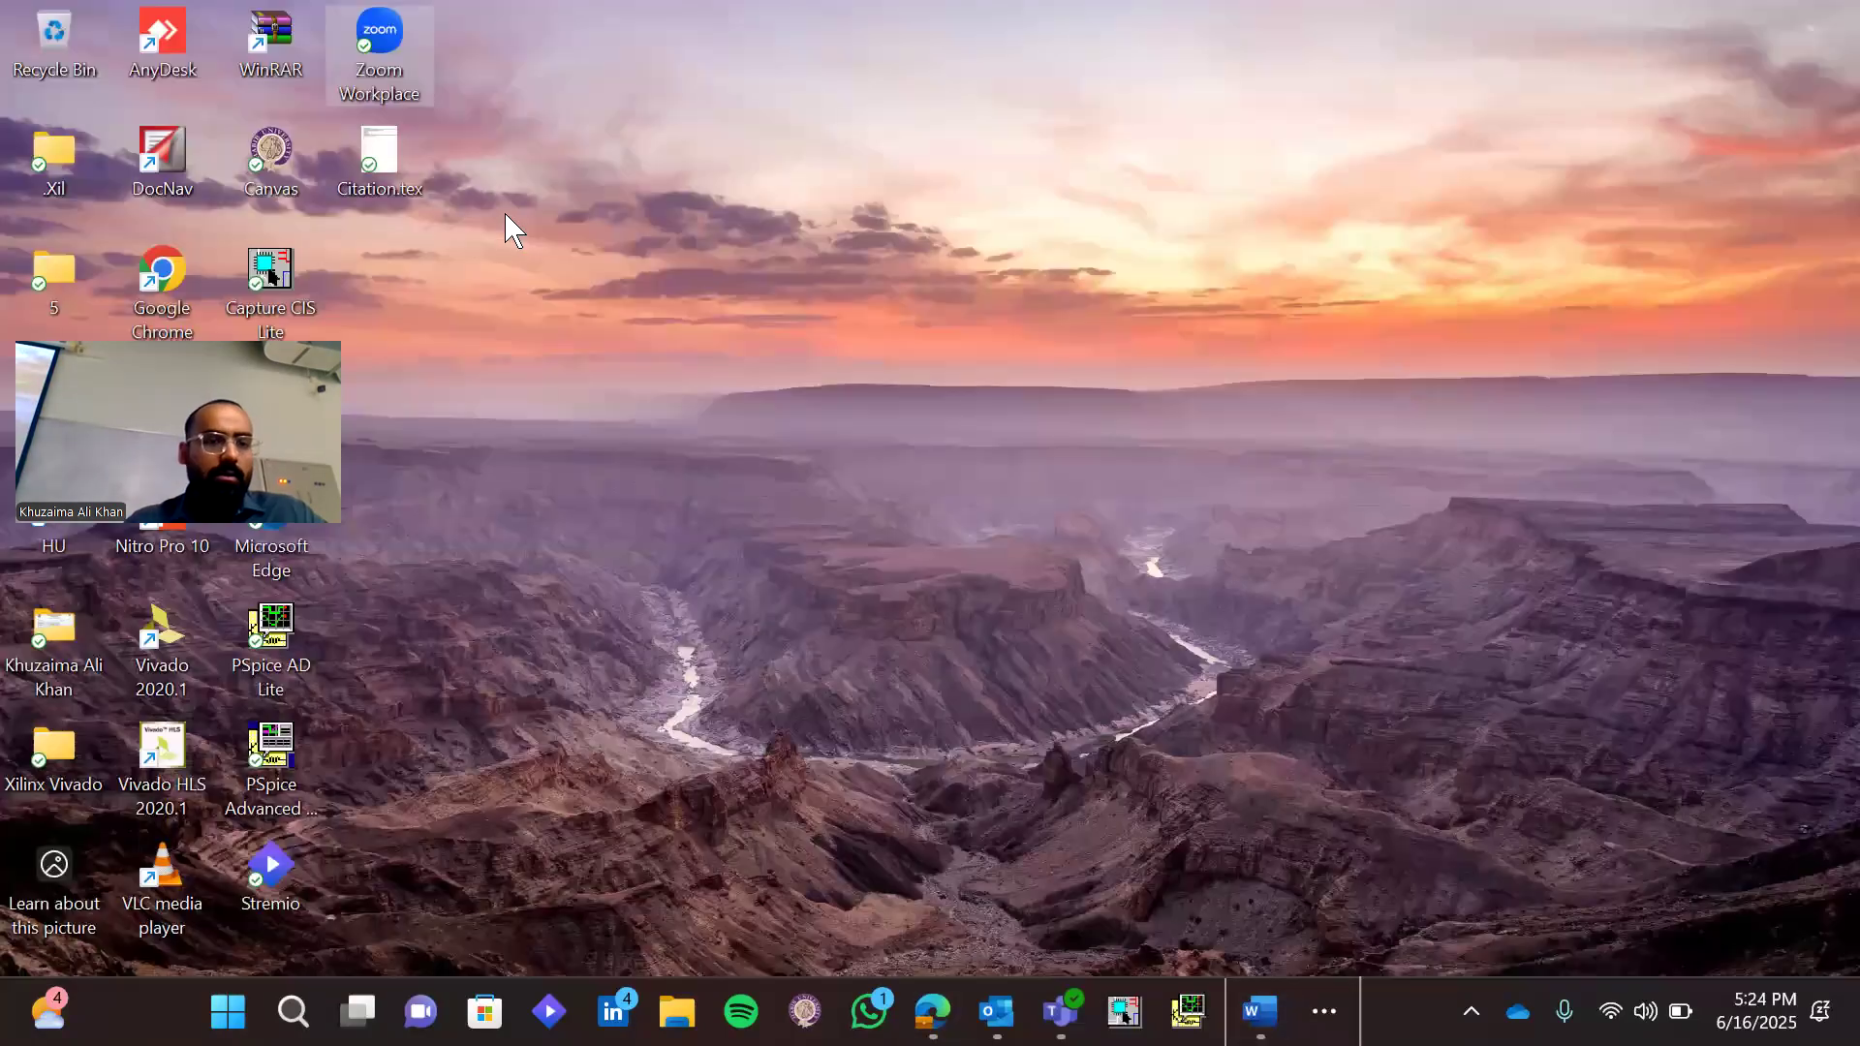
double_click(163, 281)
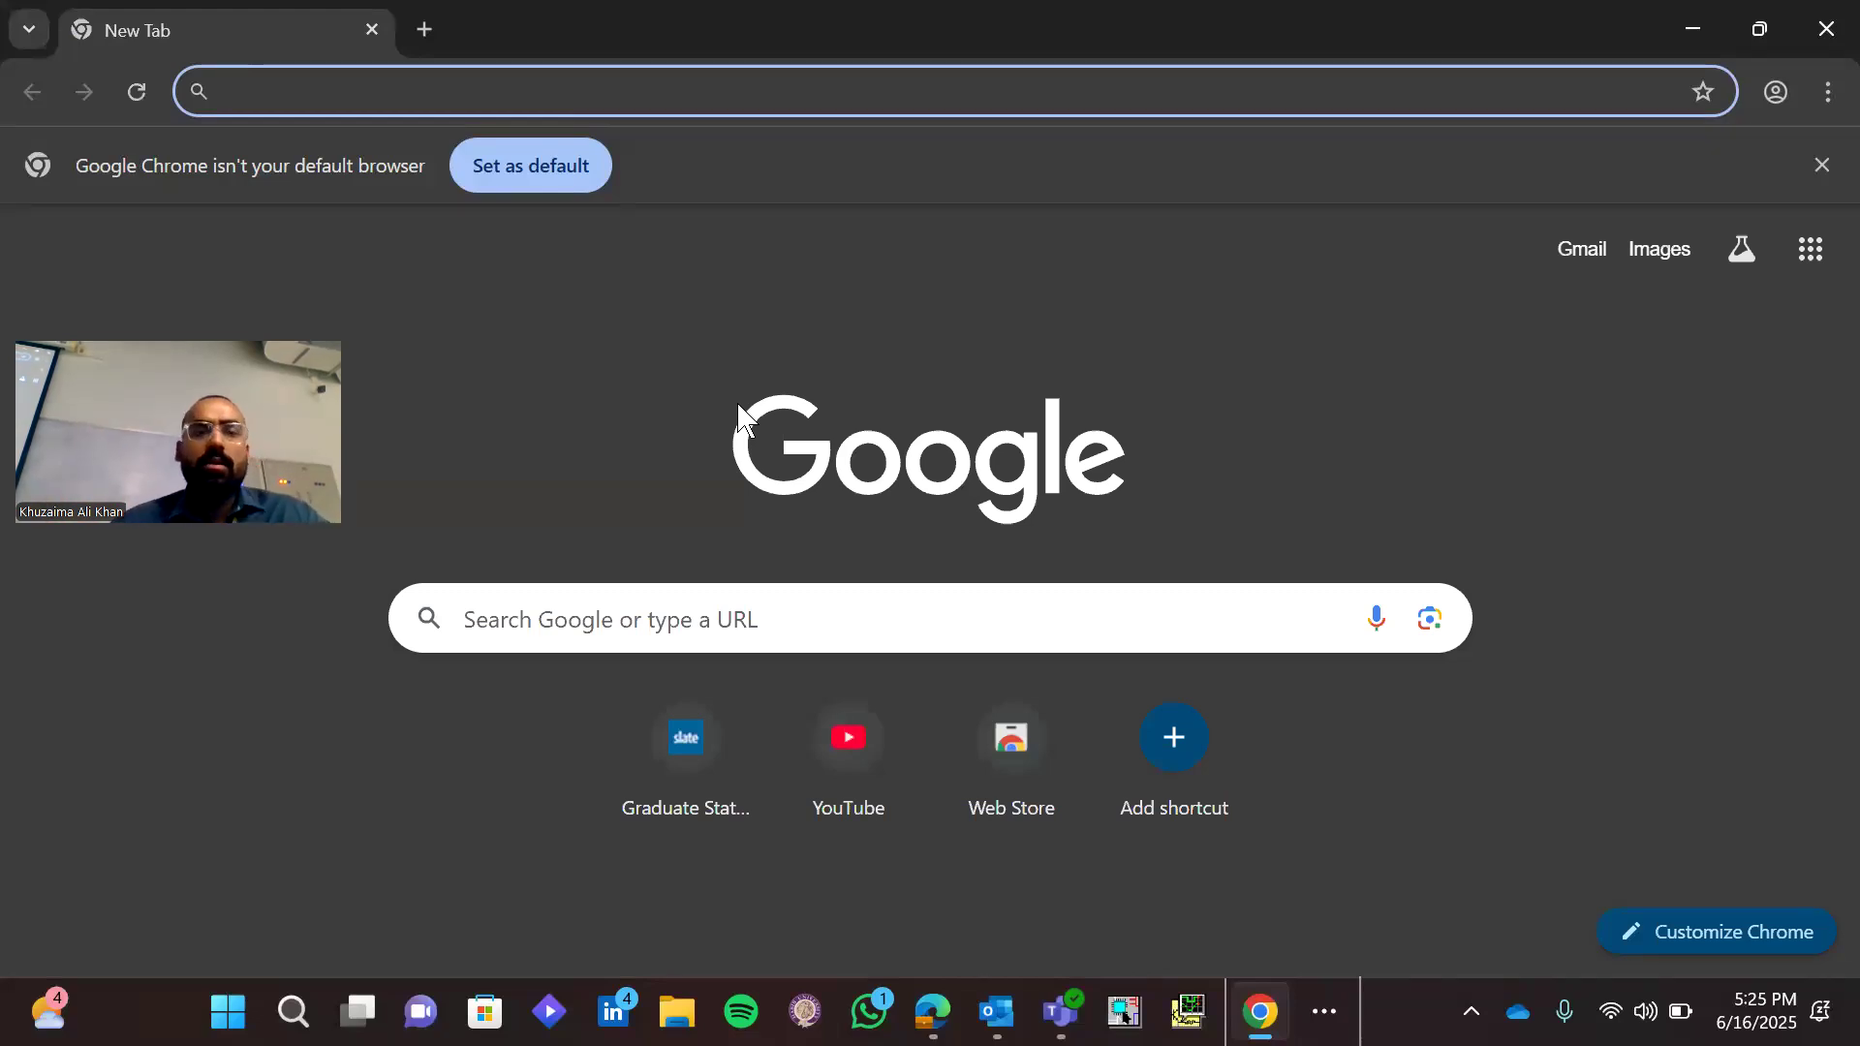
text(dig)
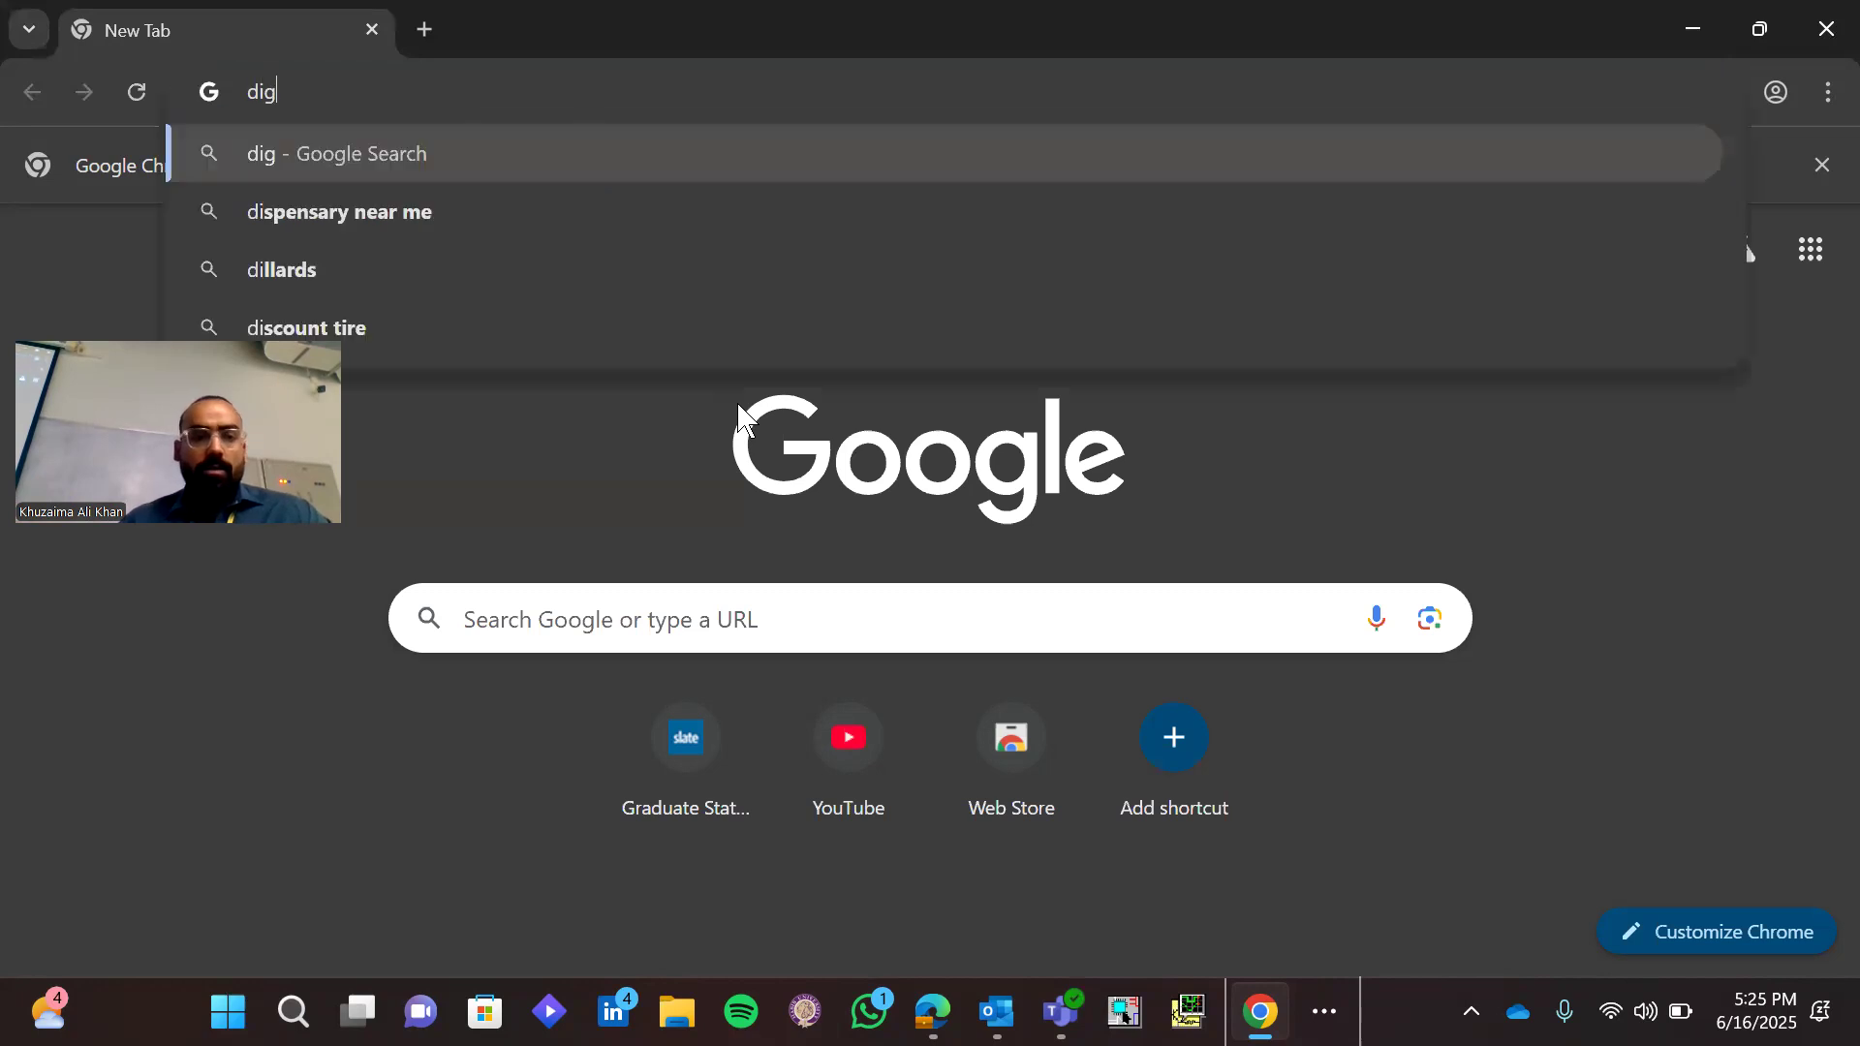
text(ikey.com)
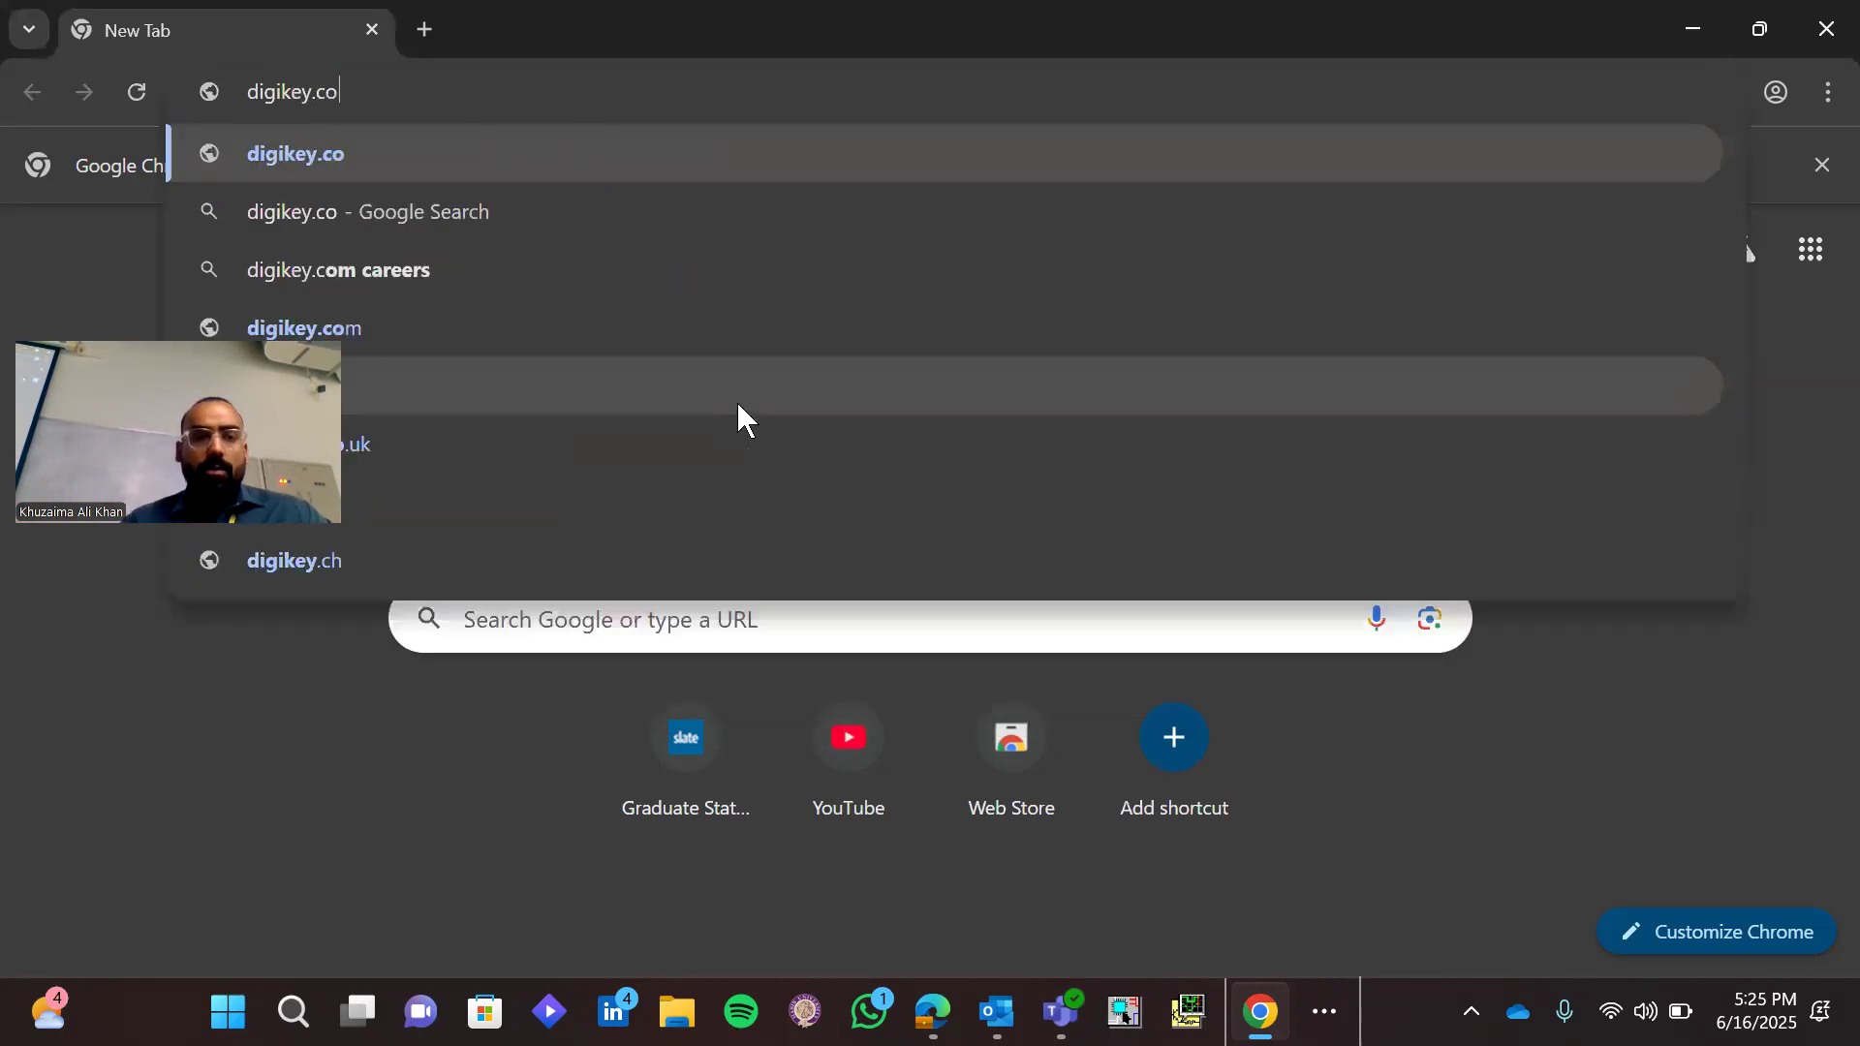
key(Return)
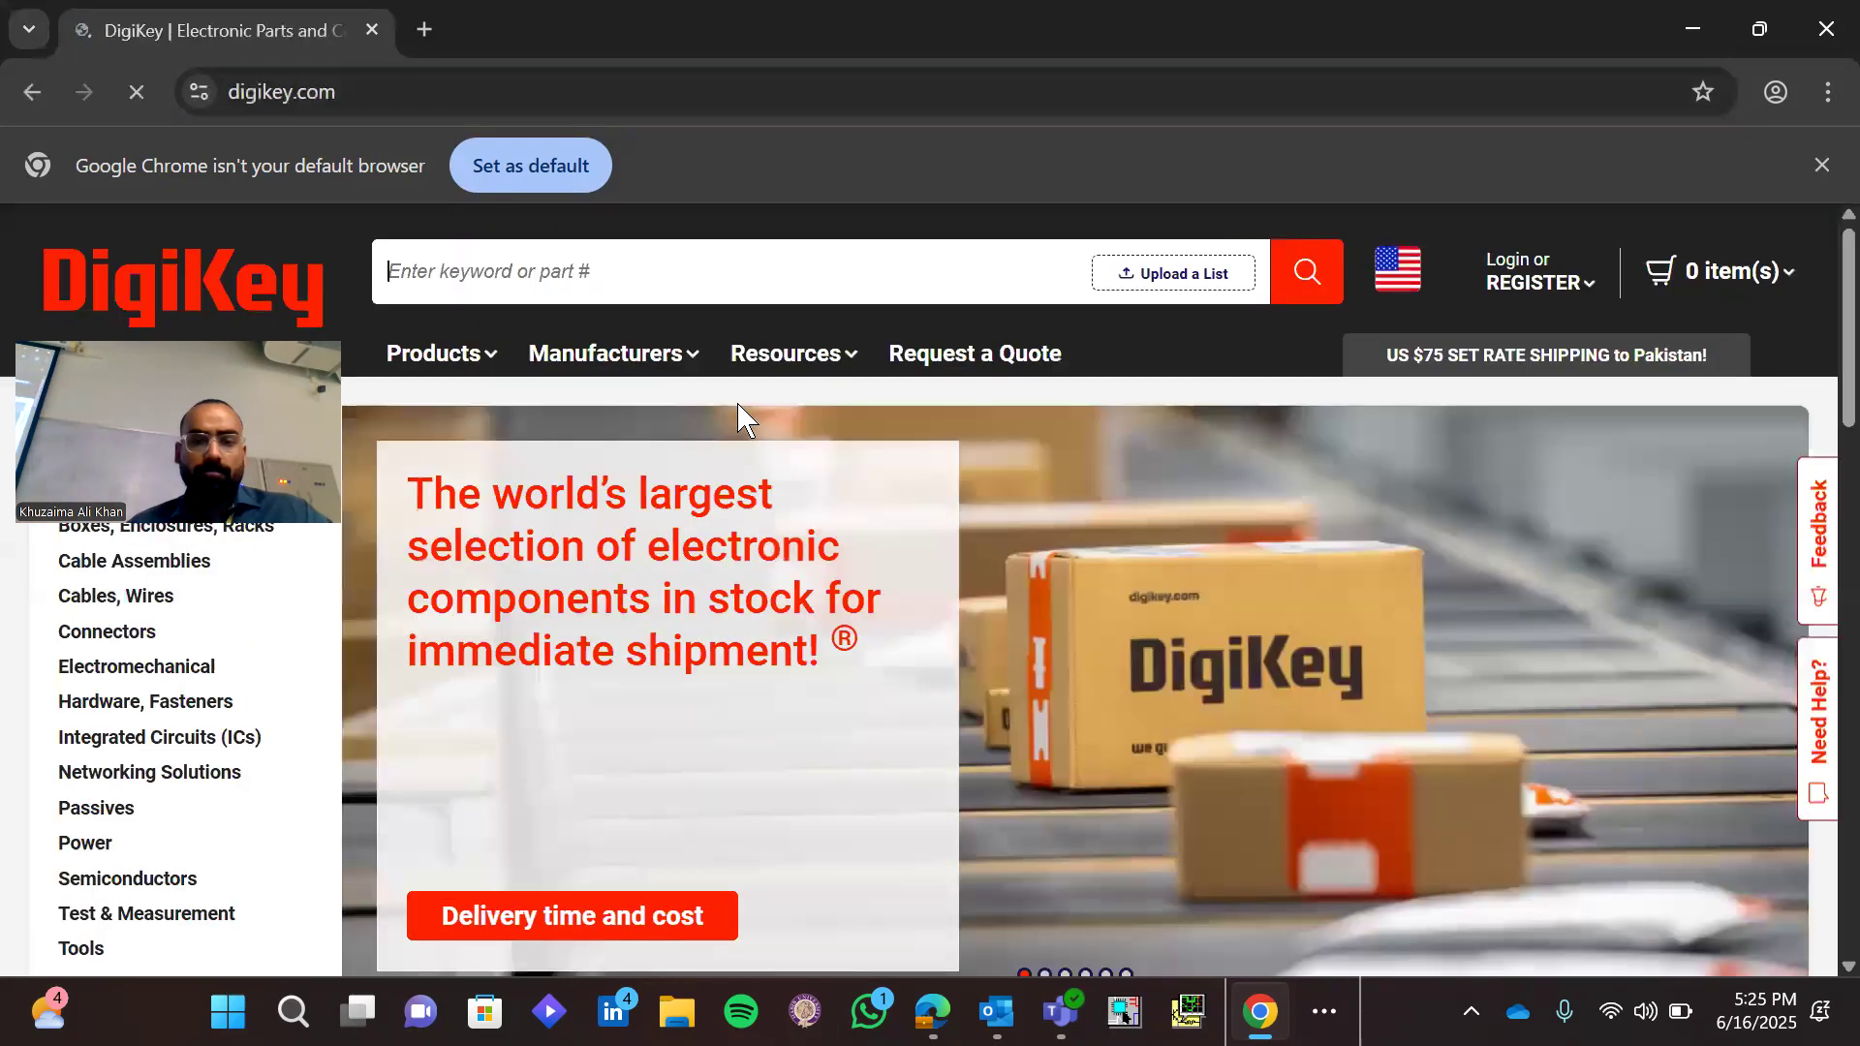
Search DigiKey for part IR2110, accepting all cookies along the way
text(IR21)
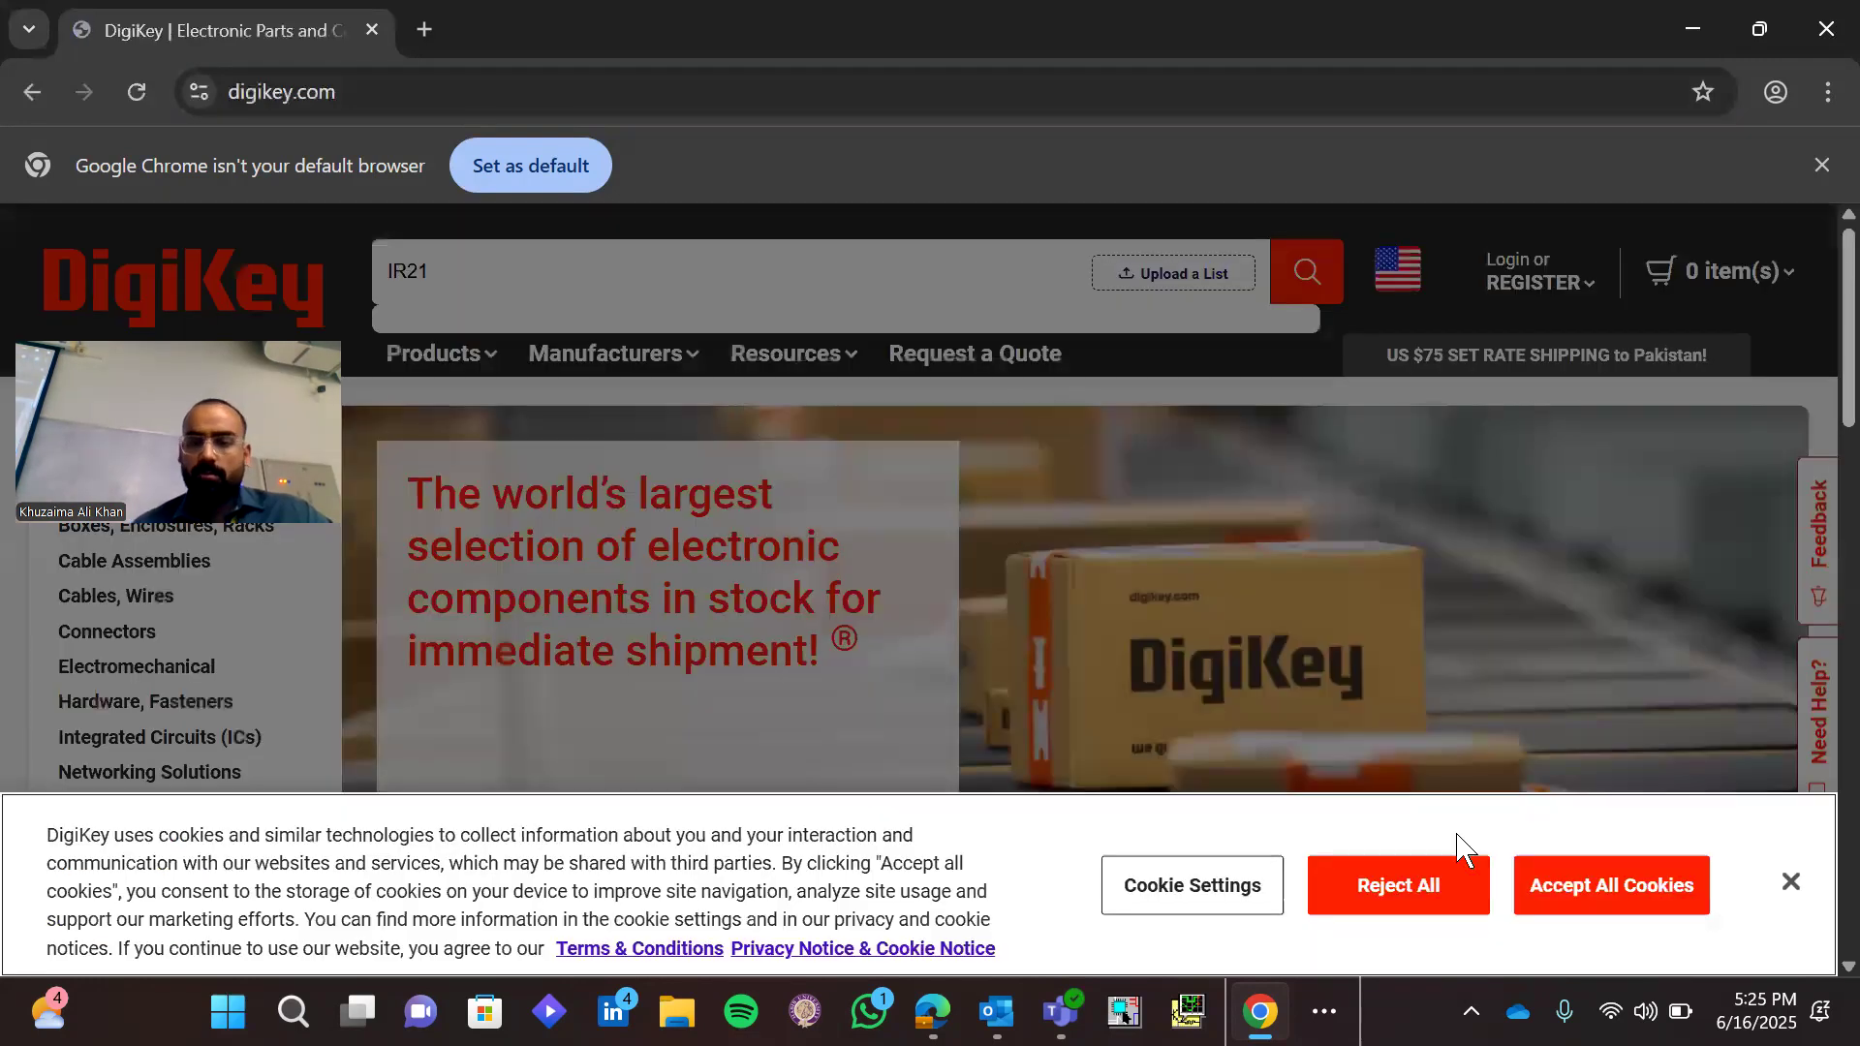
click(1543, 901)
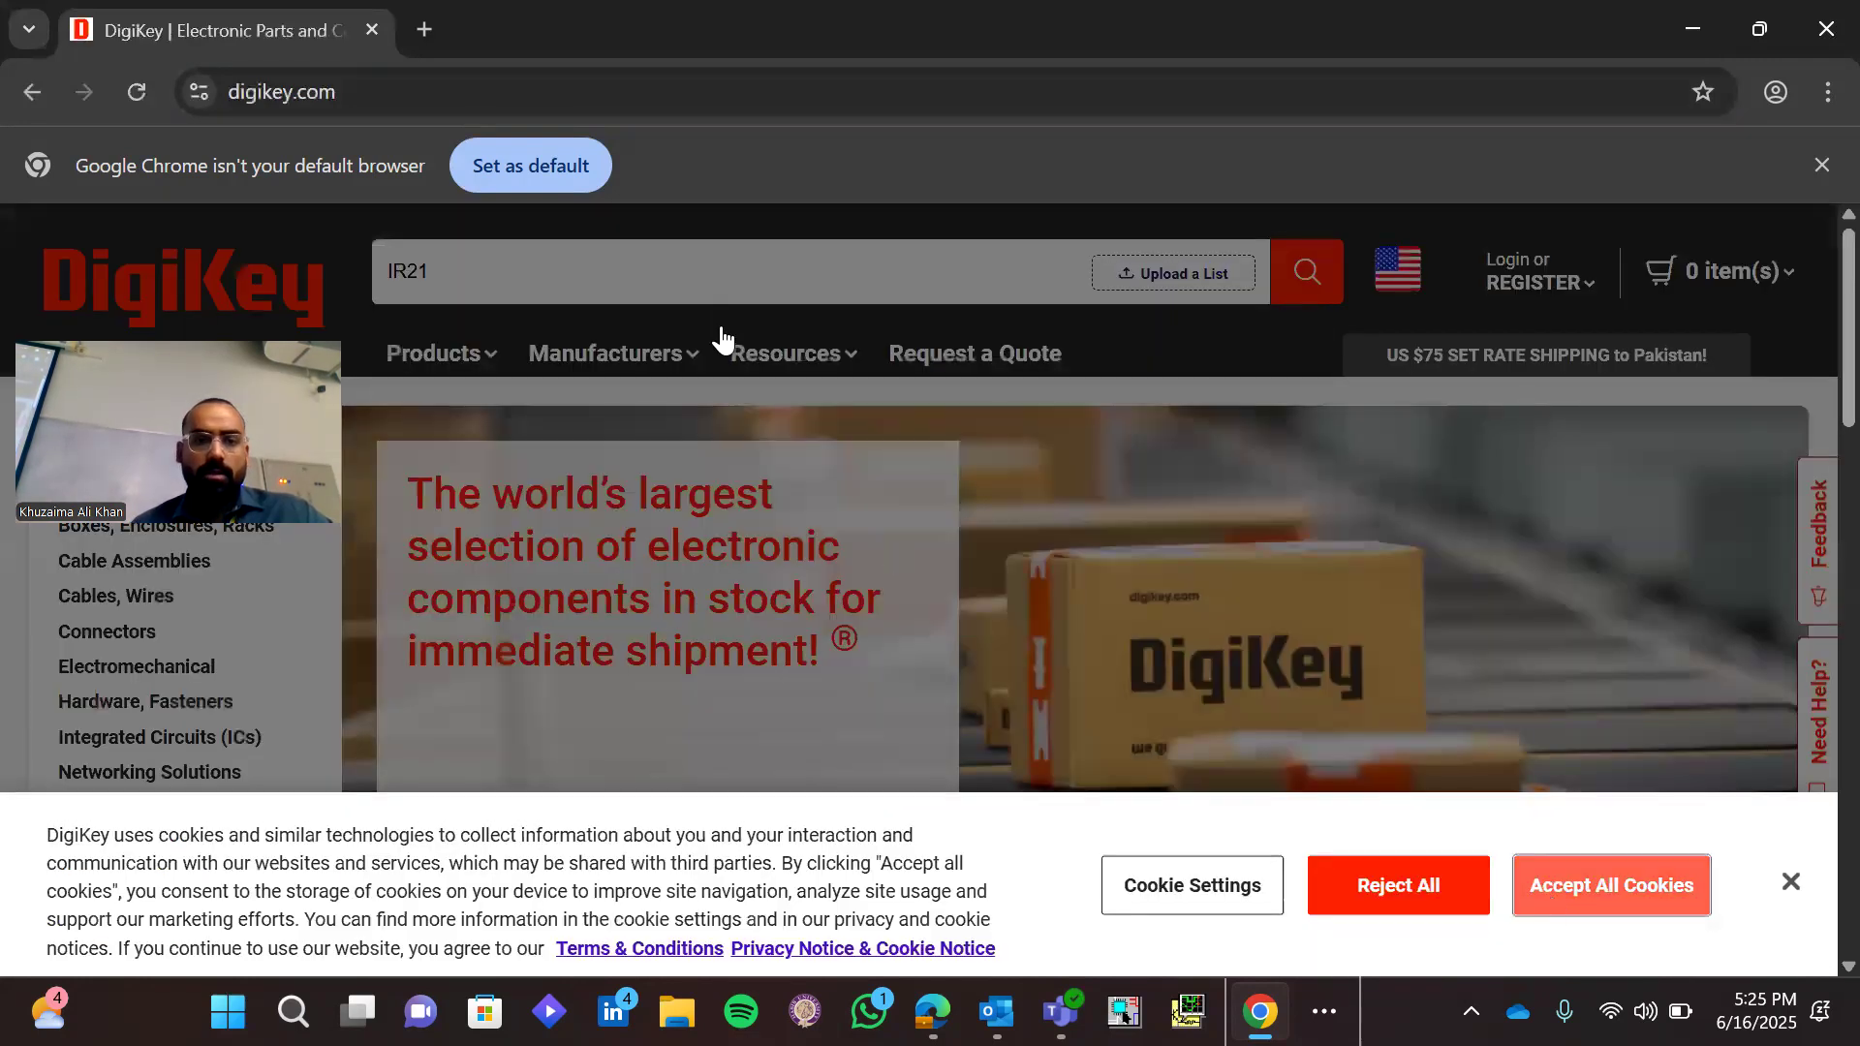
text(10)
key(Return)
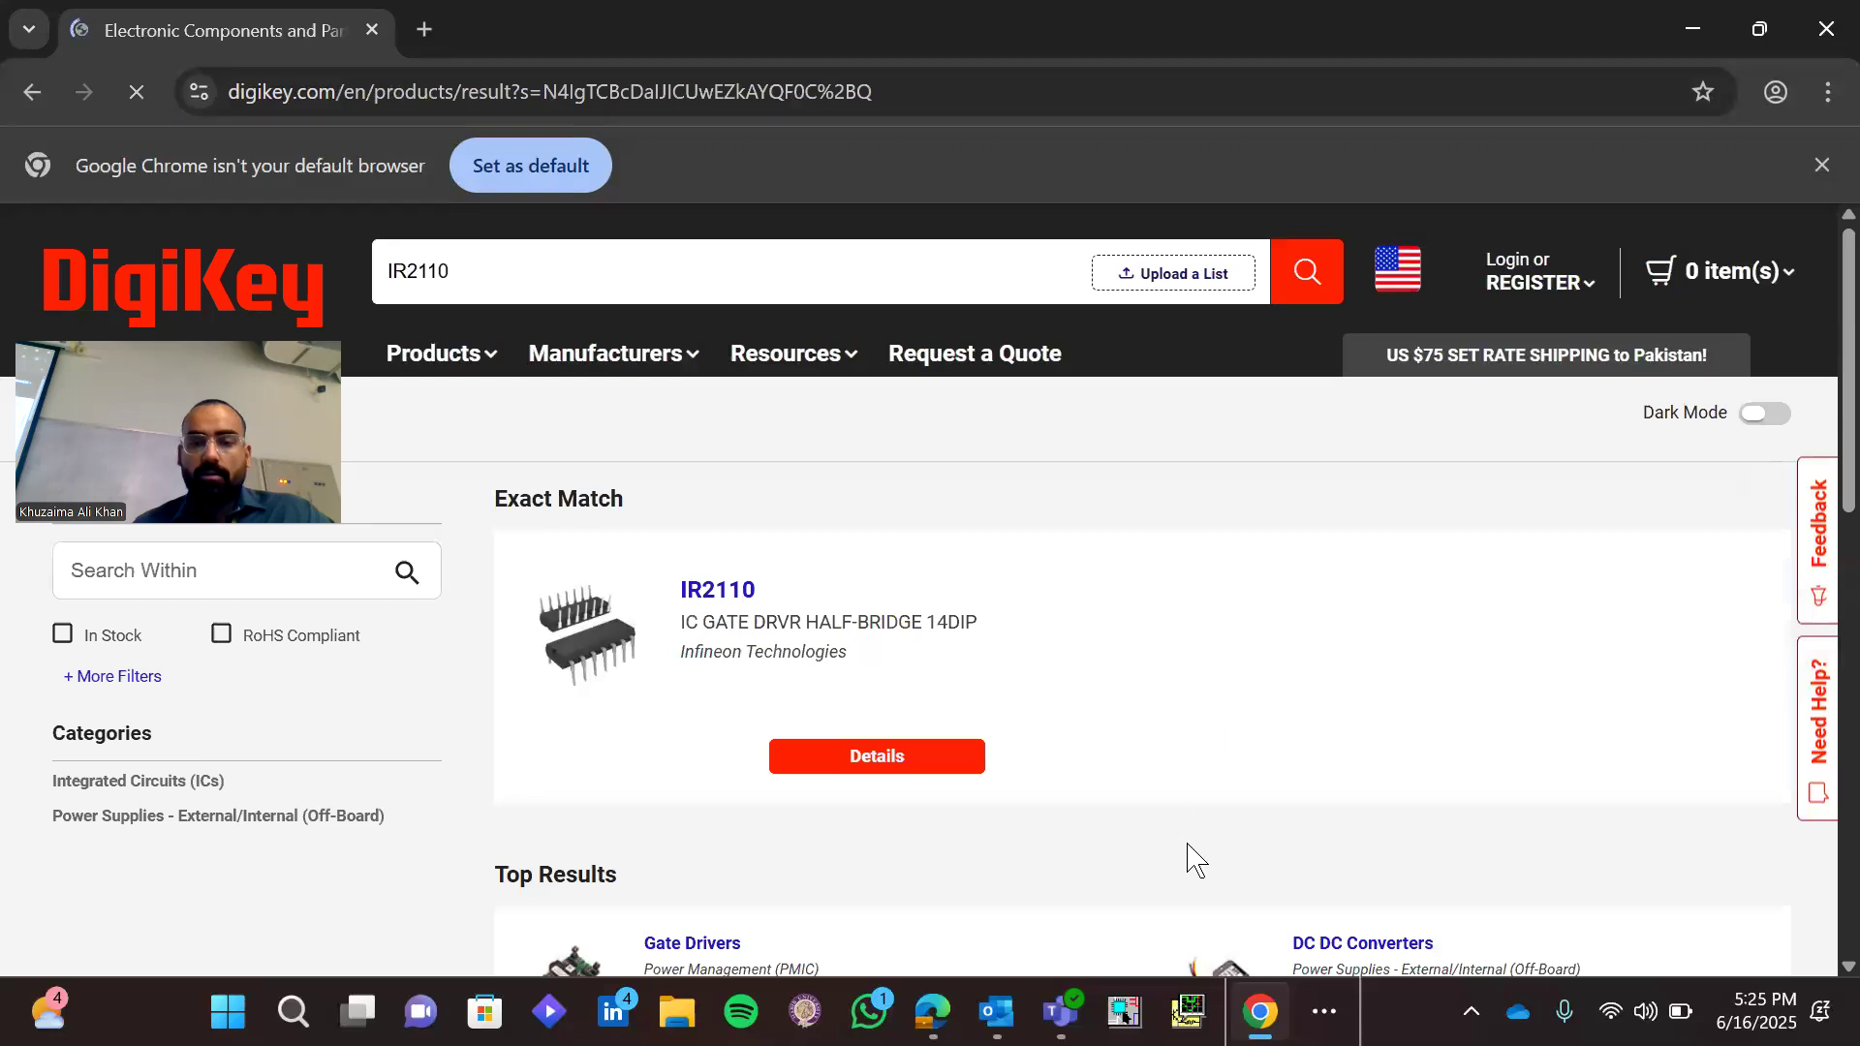
Review the IR2110 search results and open the product page of the exact match from Infineon Technologies
scroll(1195, 858, down, 1)
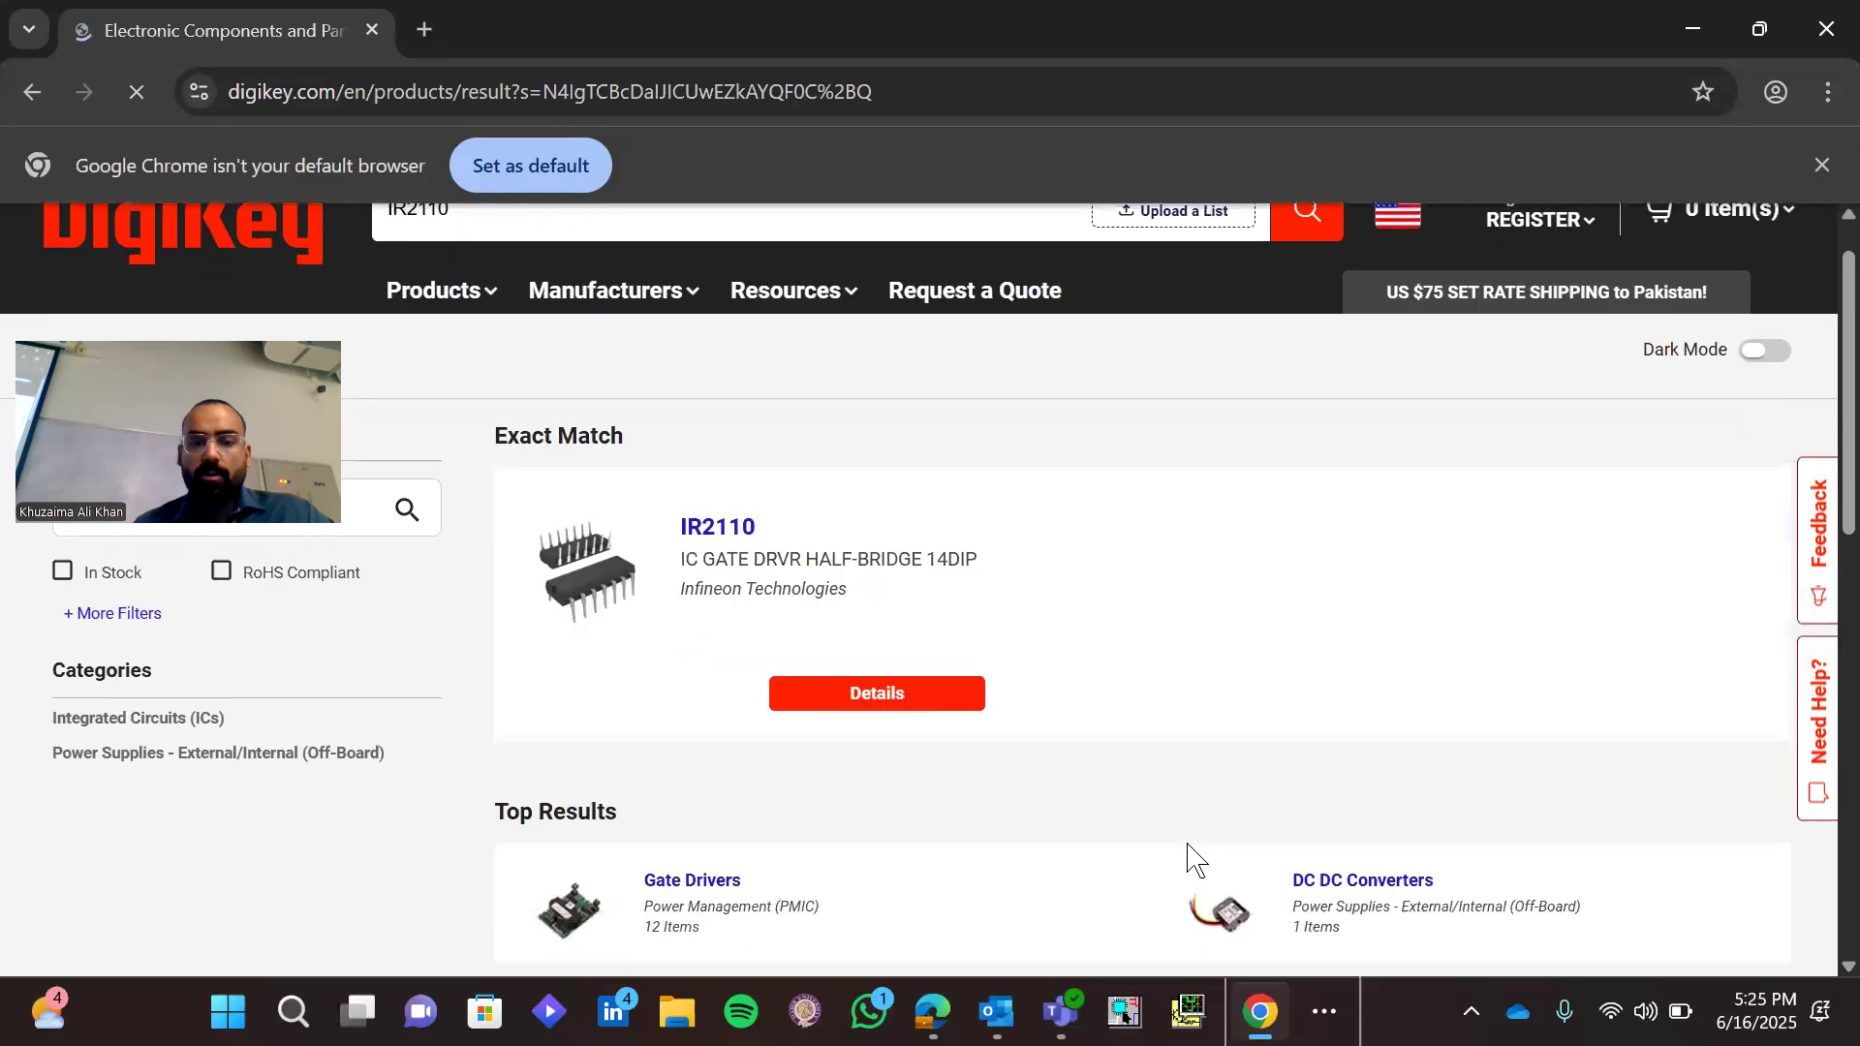
scroll(1194, 858, down, 4)
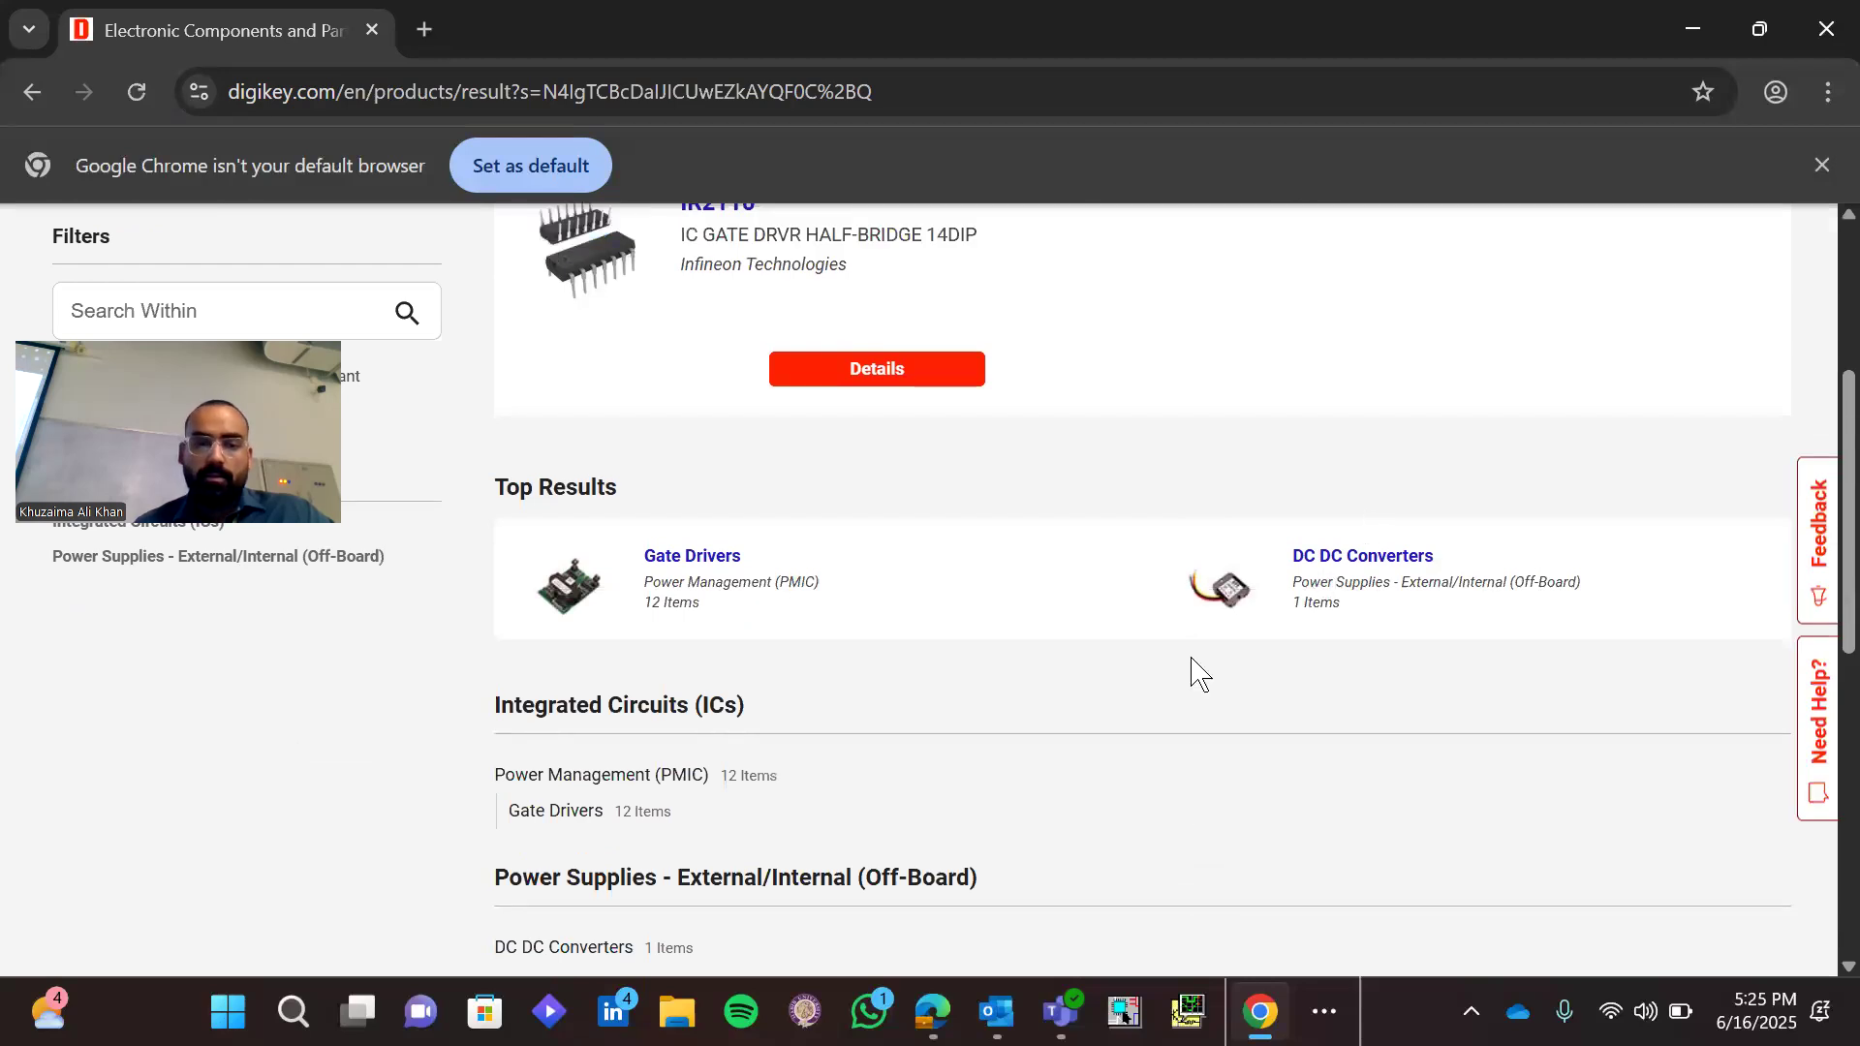
scroll(1197, 672, up, 4)
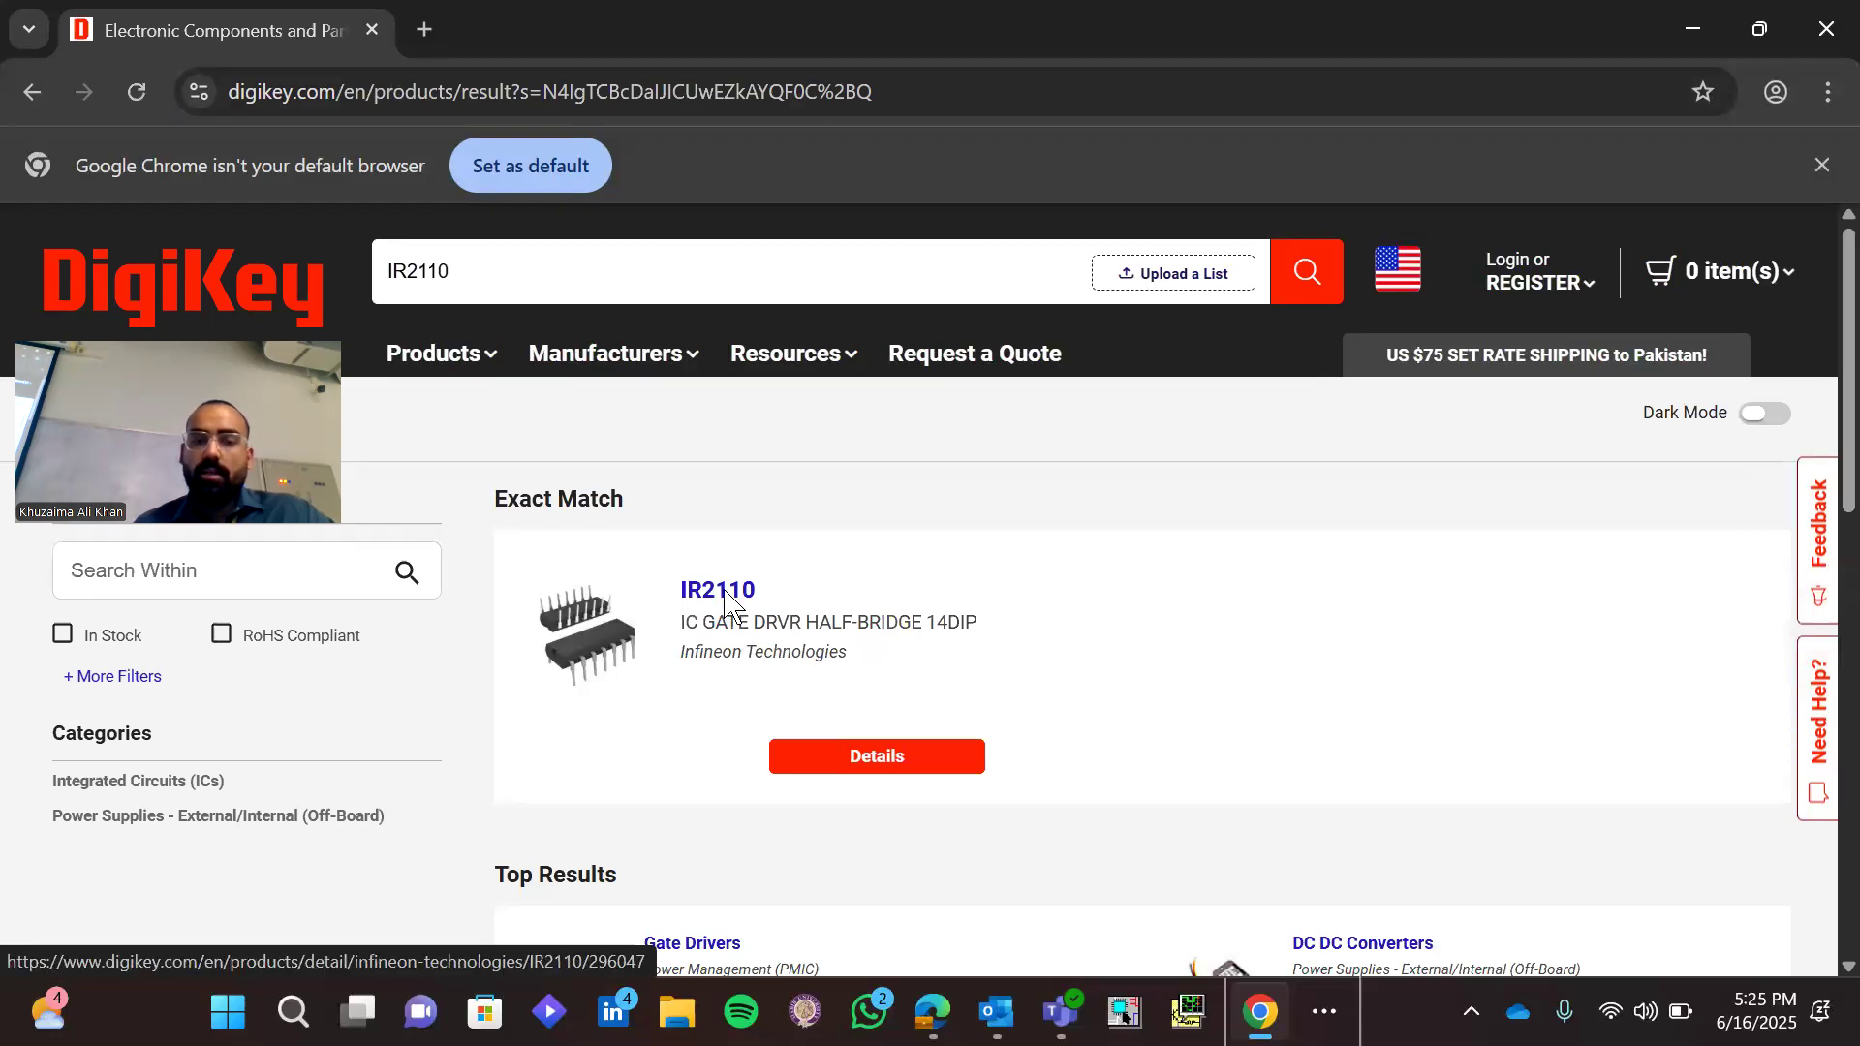
click(725, 601)
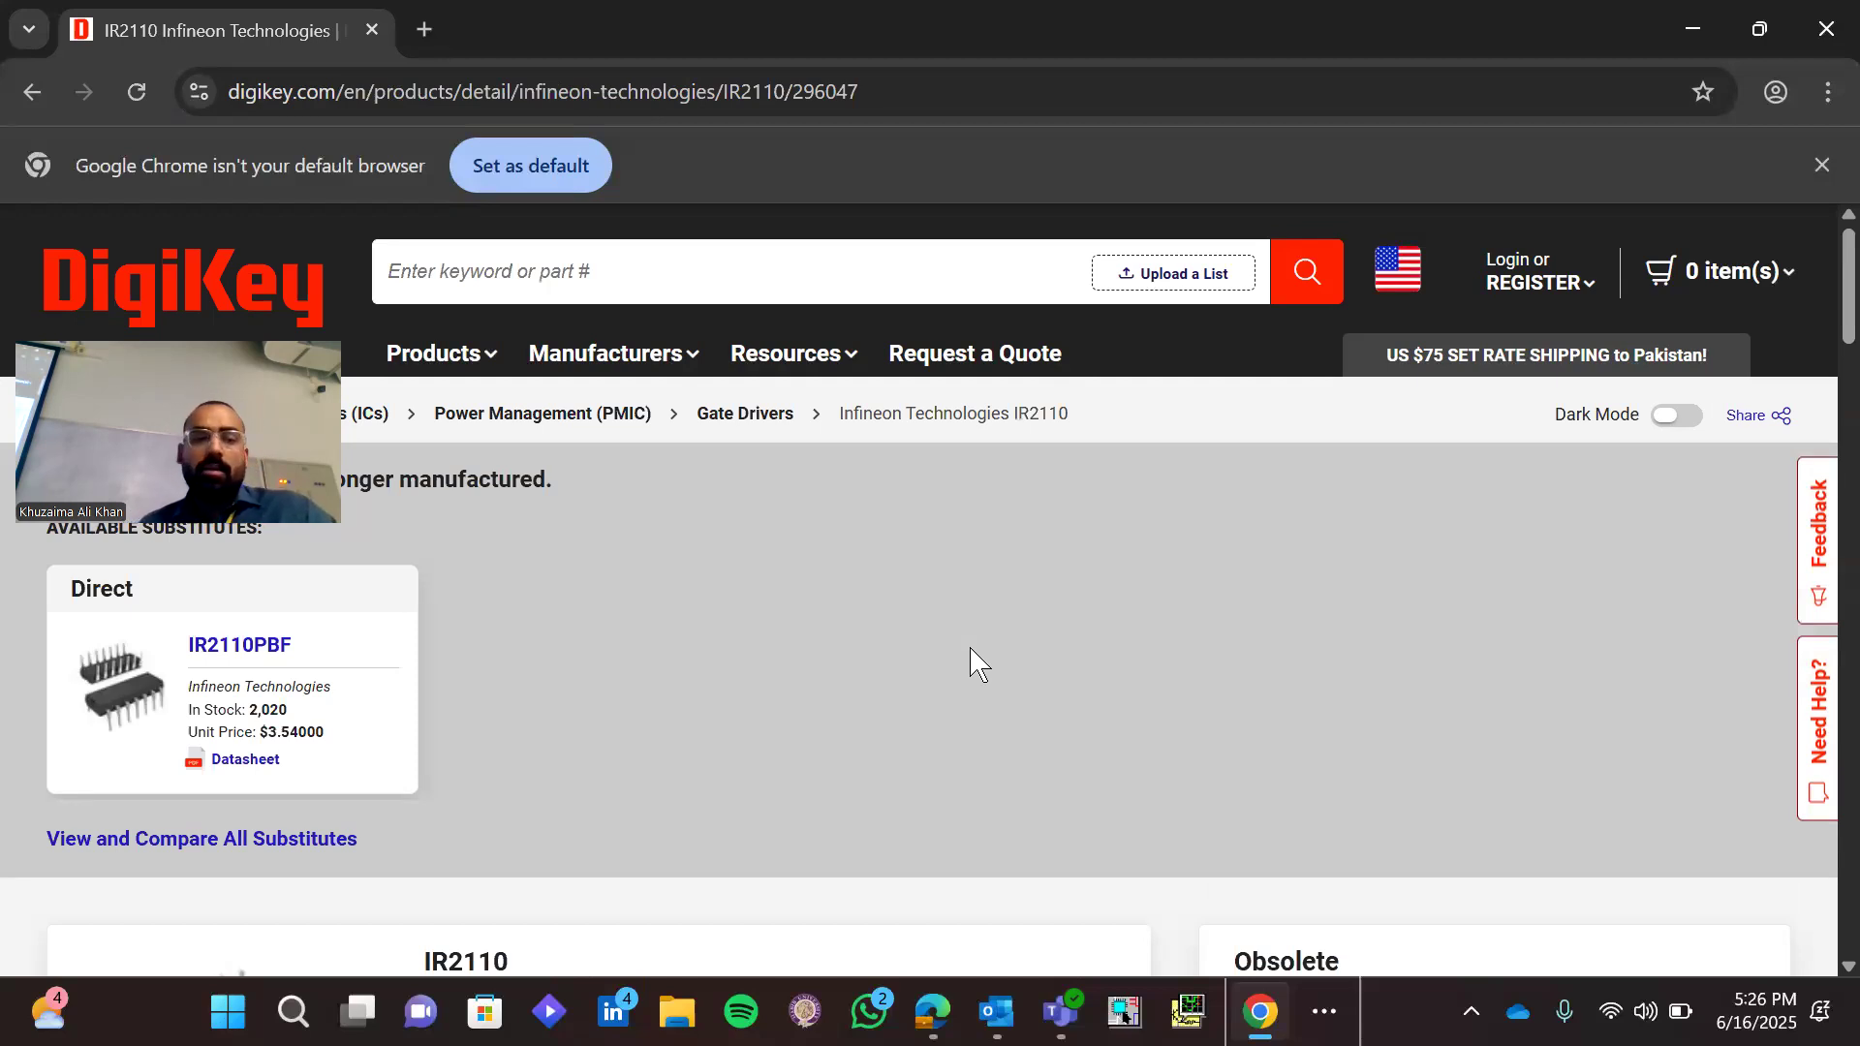
Open the IR2110 datasheet from its product details in a new tab and look over the first page
scroll(972, 659, down, 5)
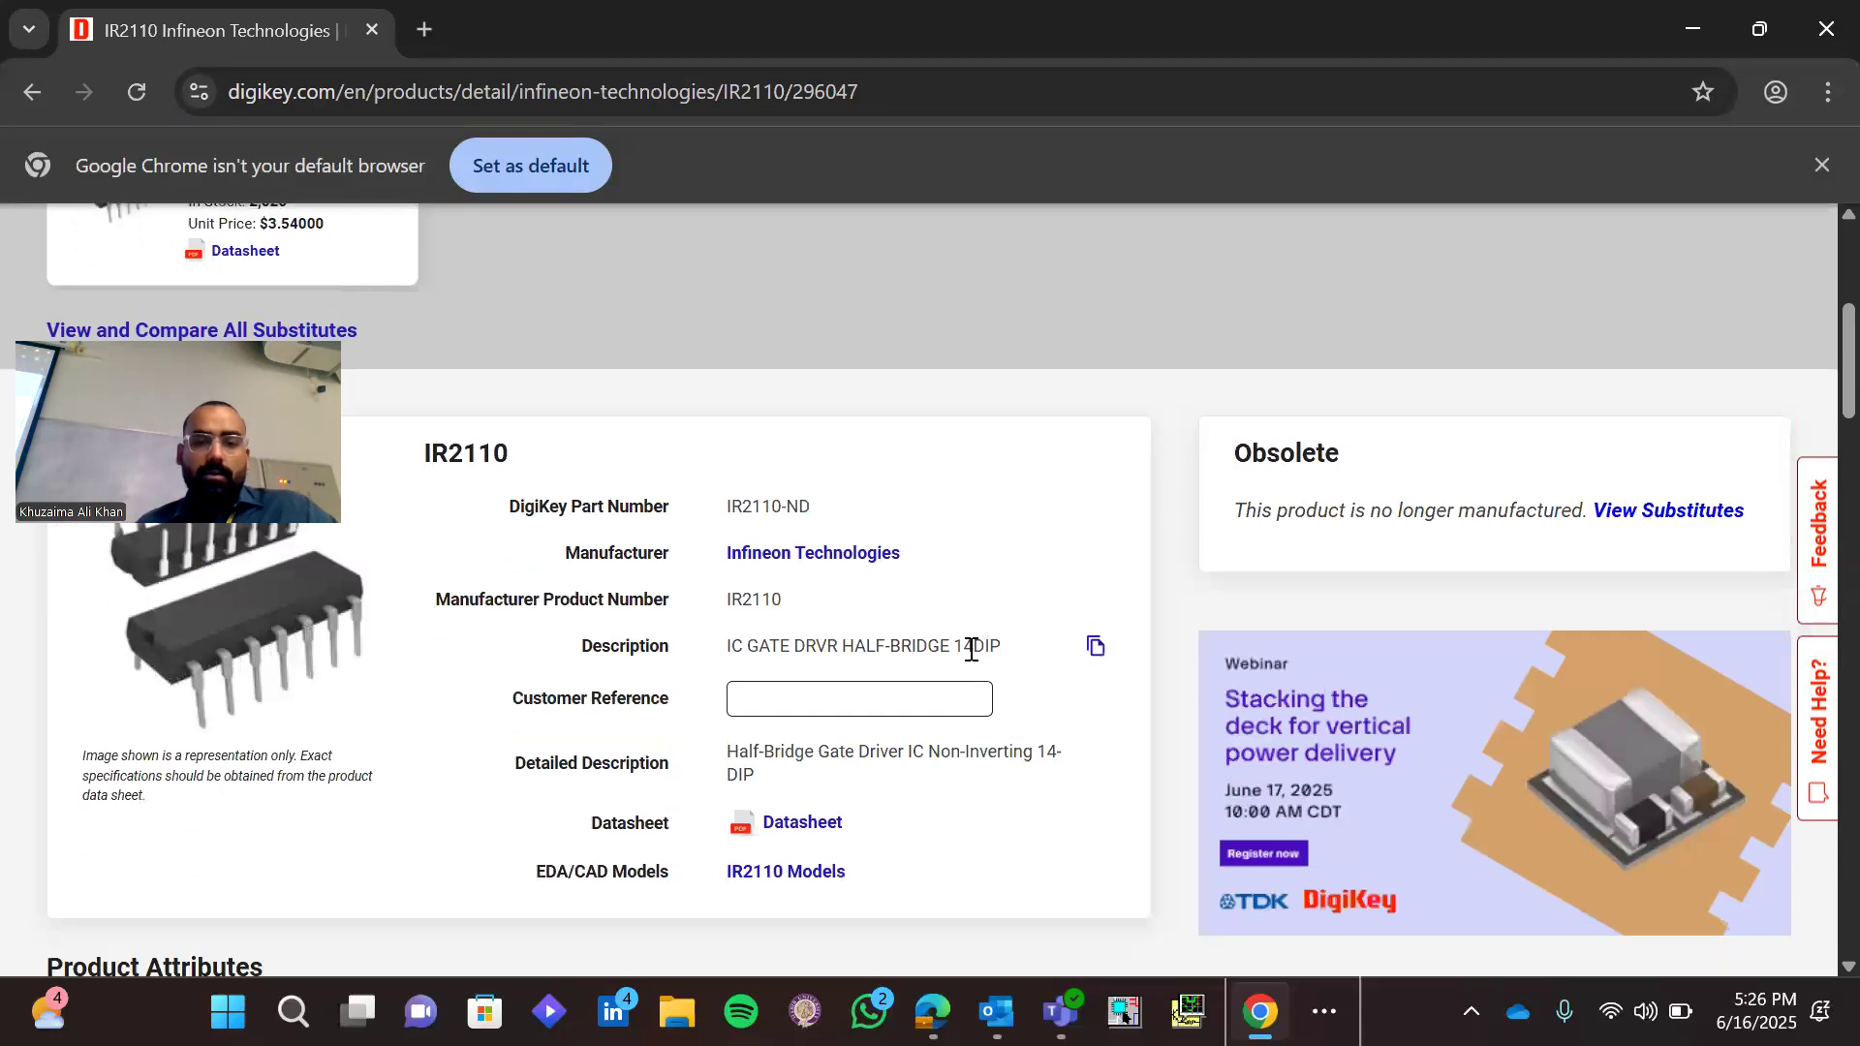
scroll(972, 649, down, 1)
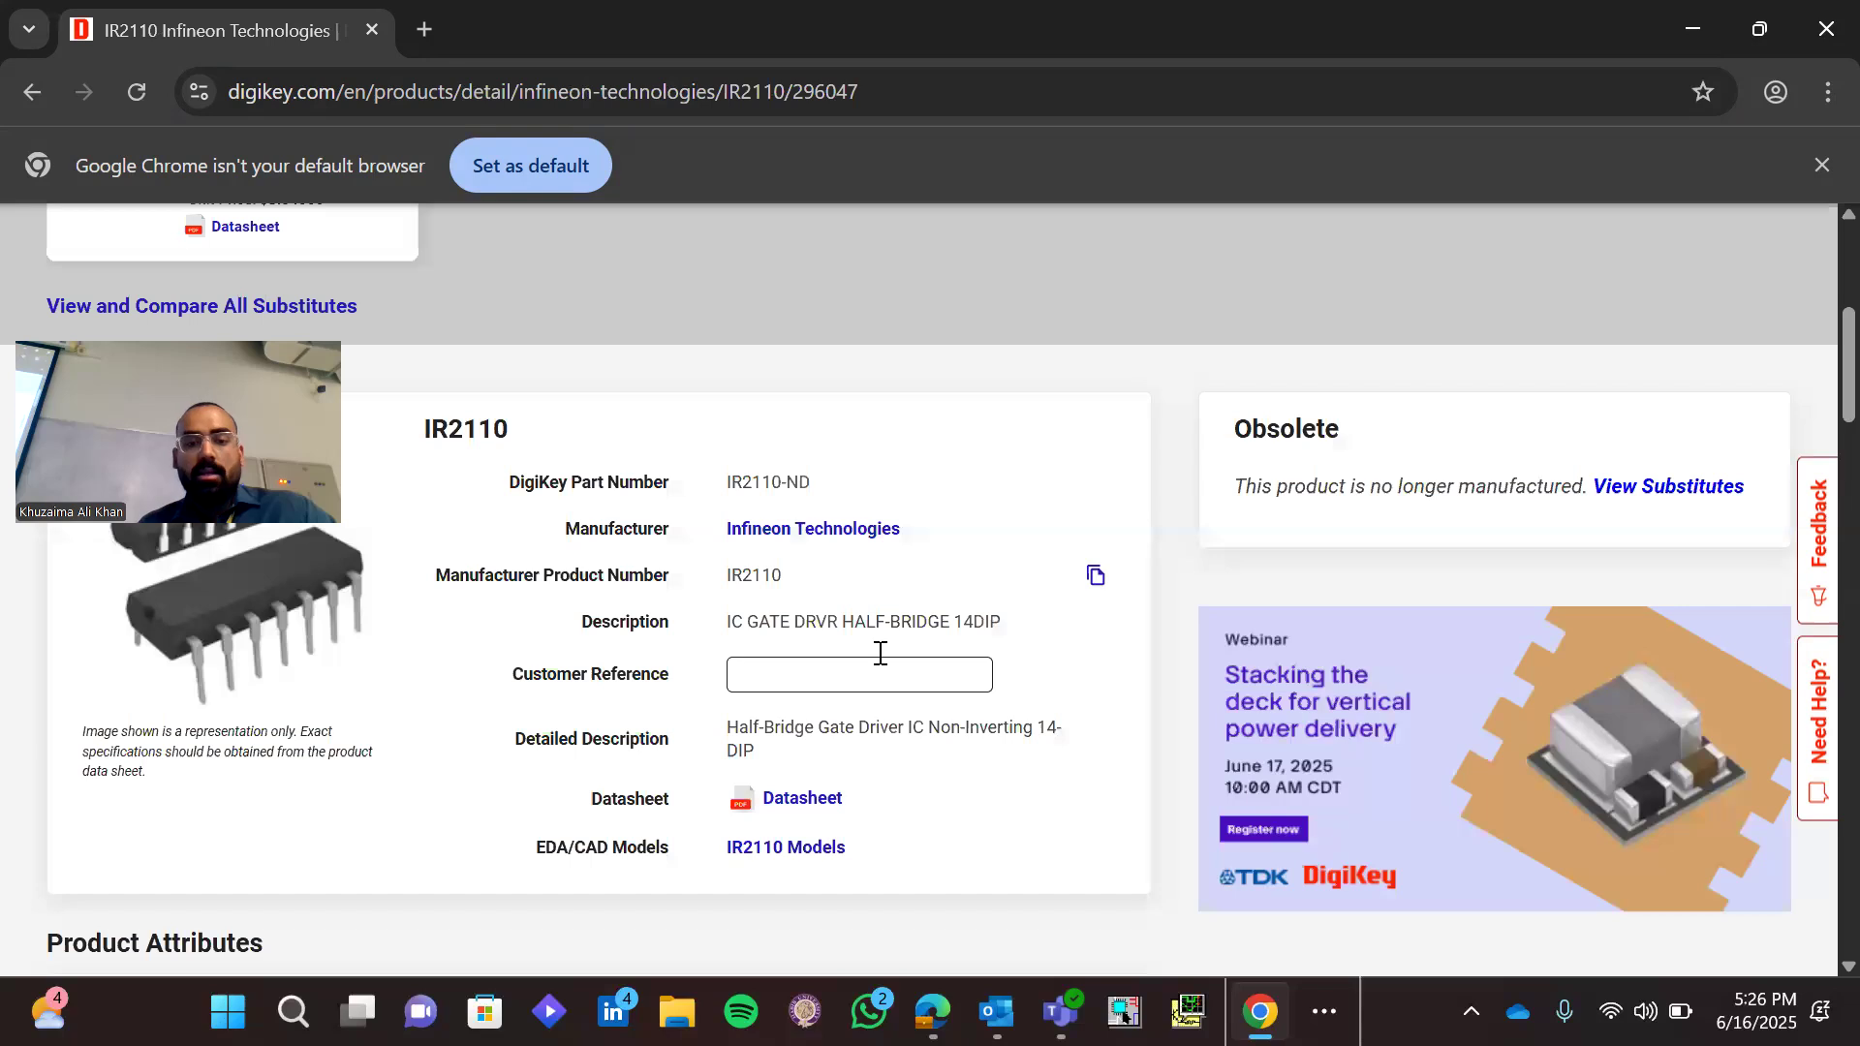
middle_click(820, 804)
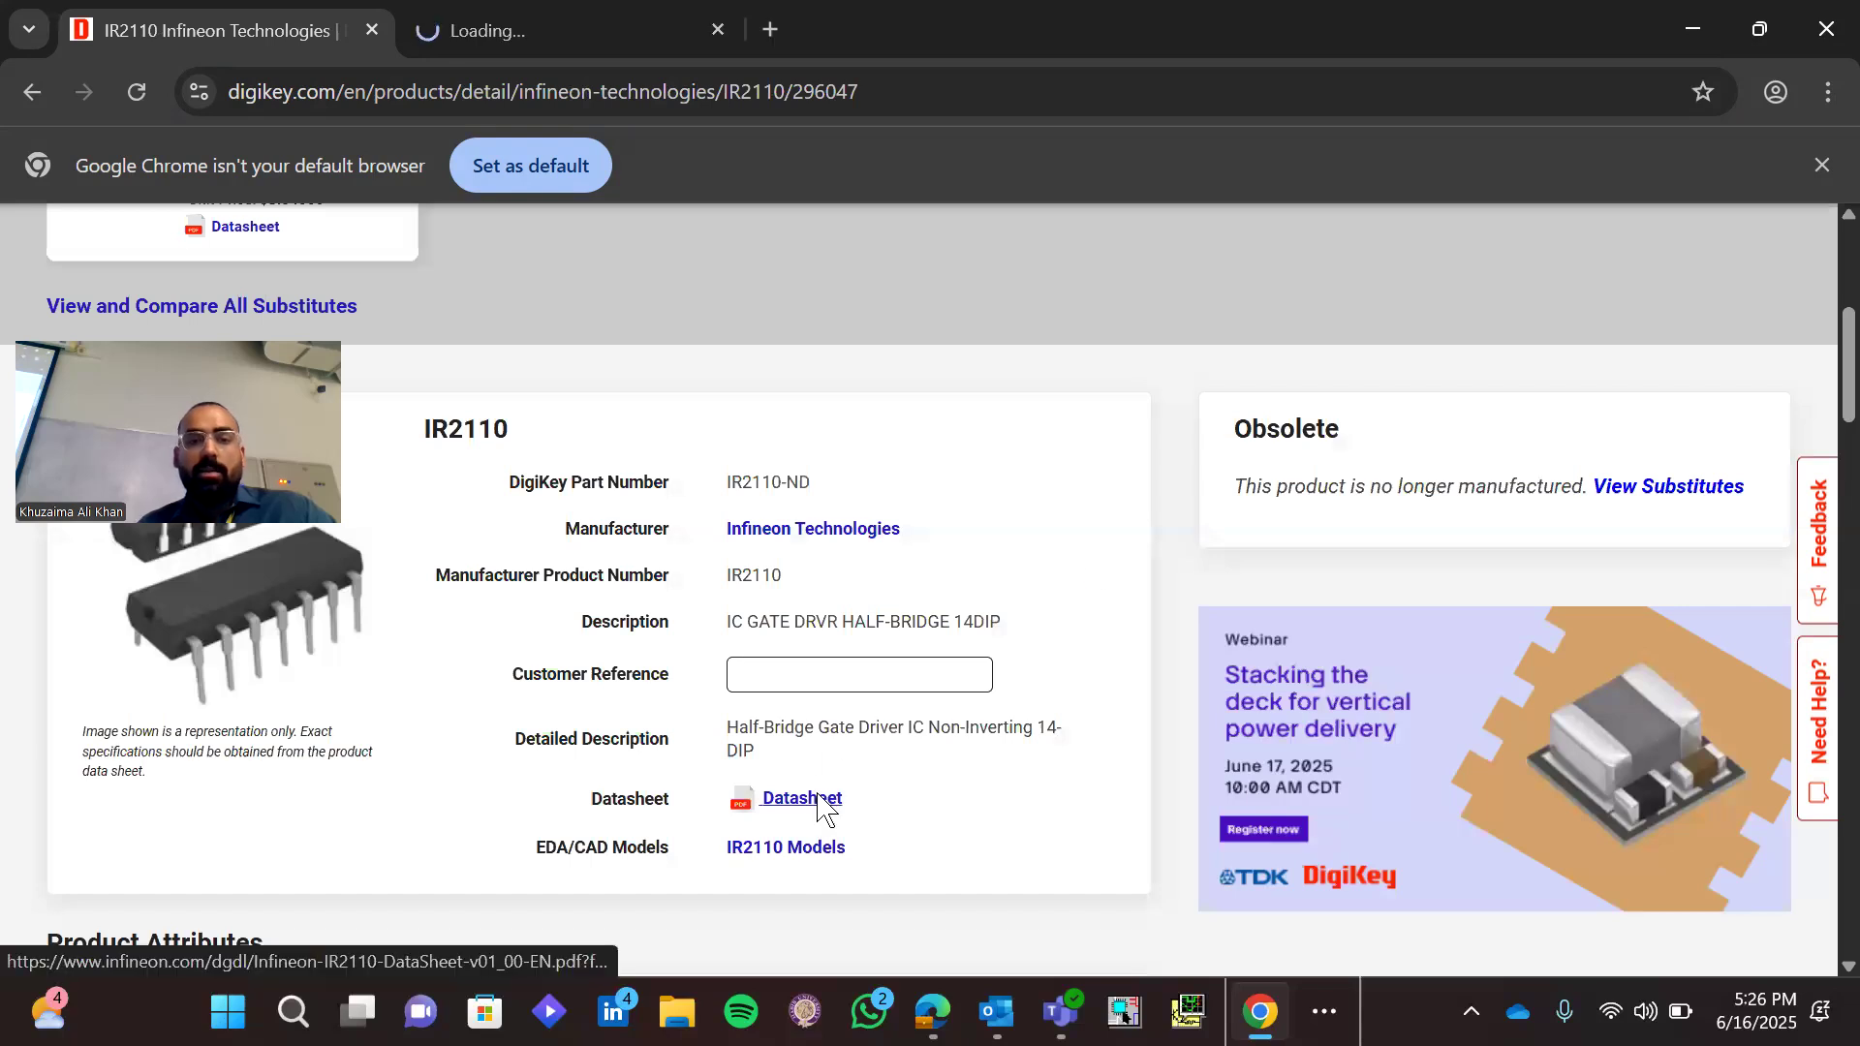
click(589, 29)
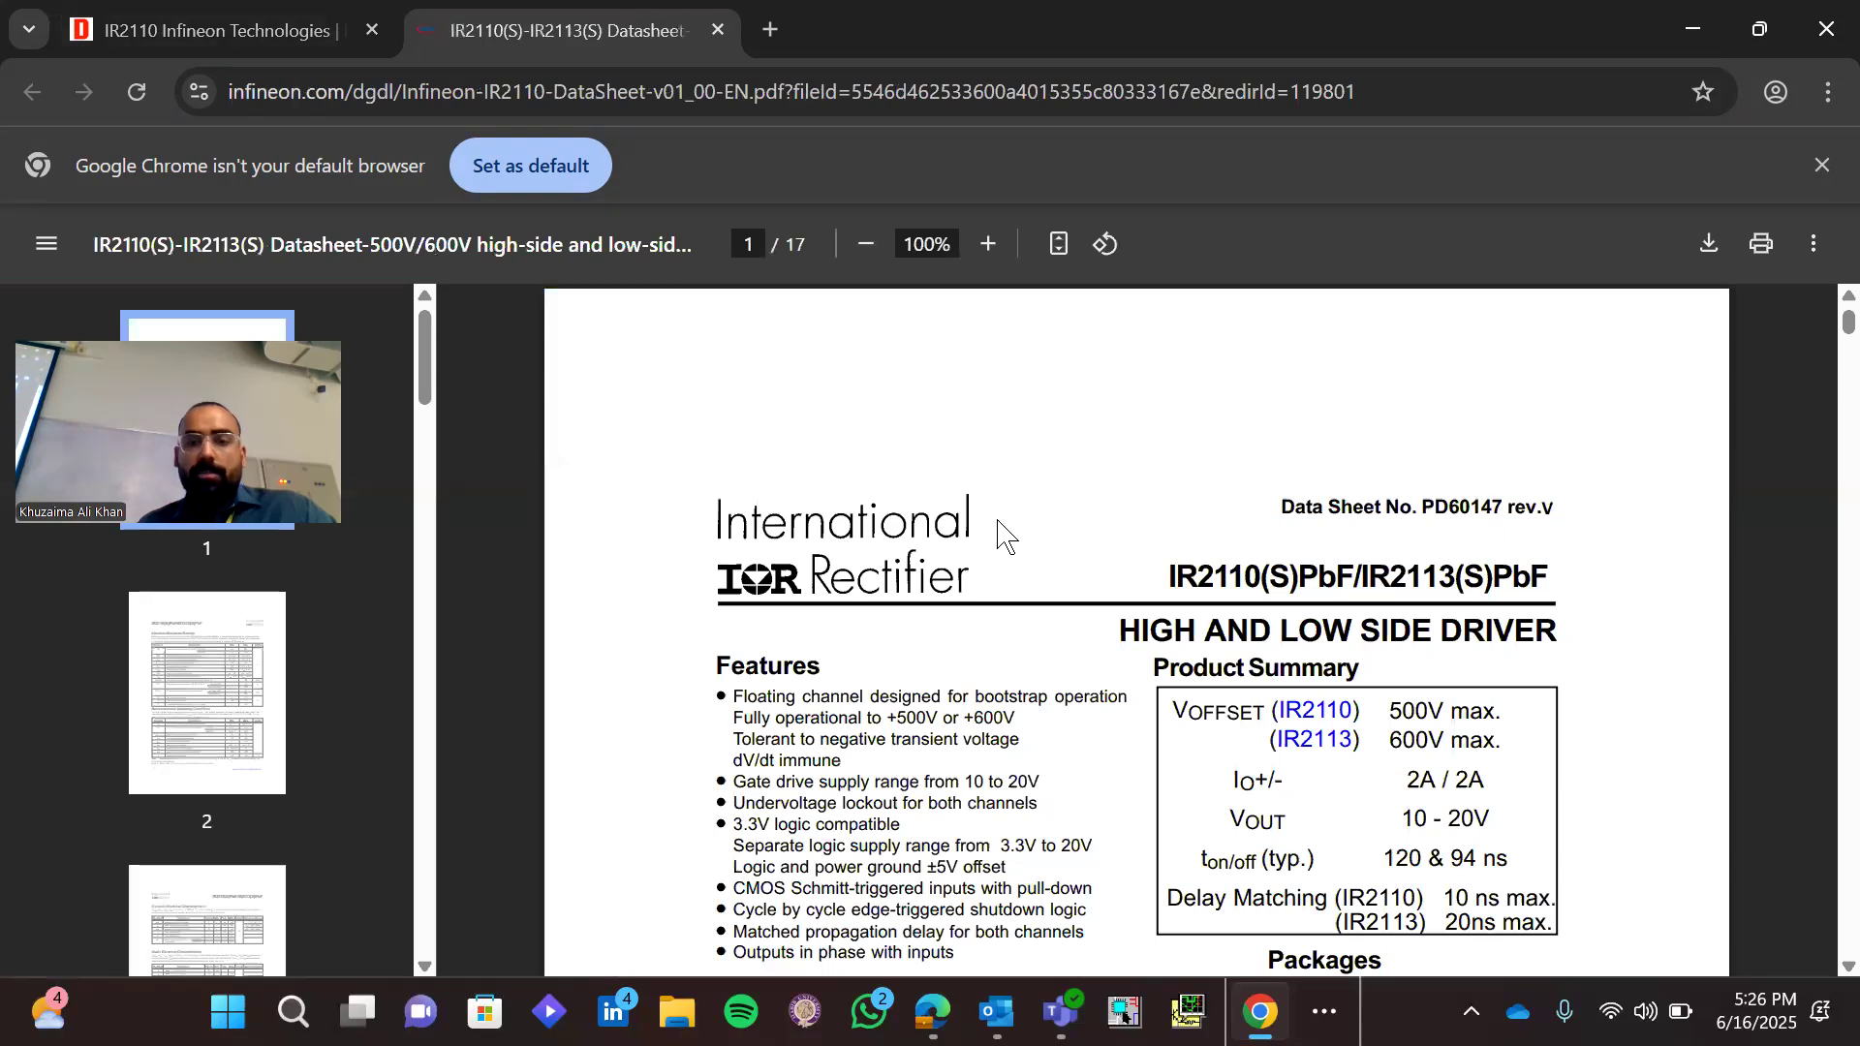
scroll(1003, 535, down, 5)
scroll(1004, 535, up, 3)
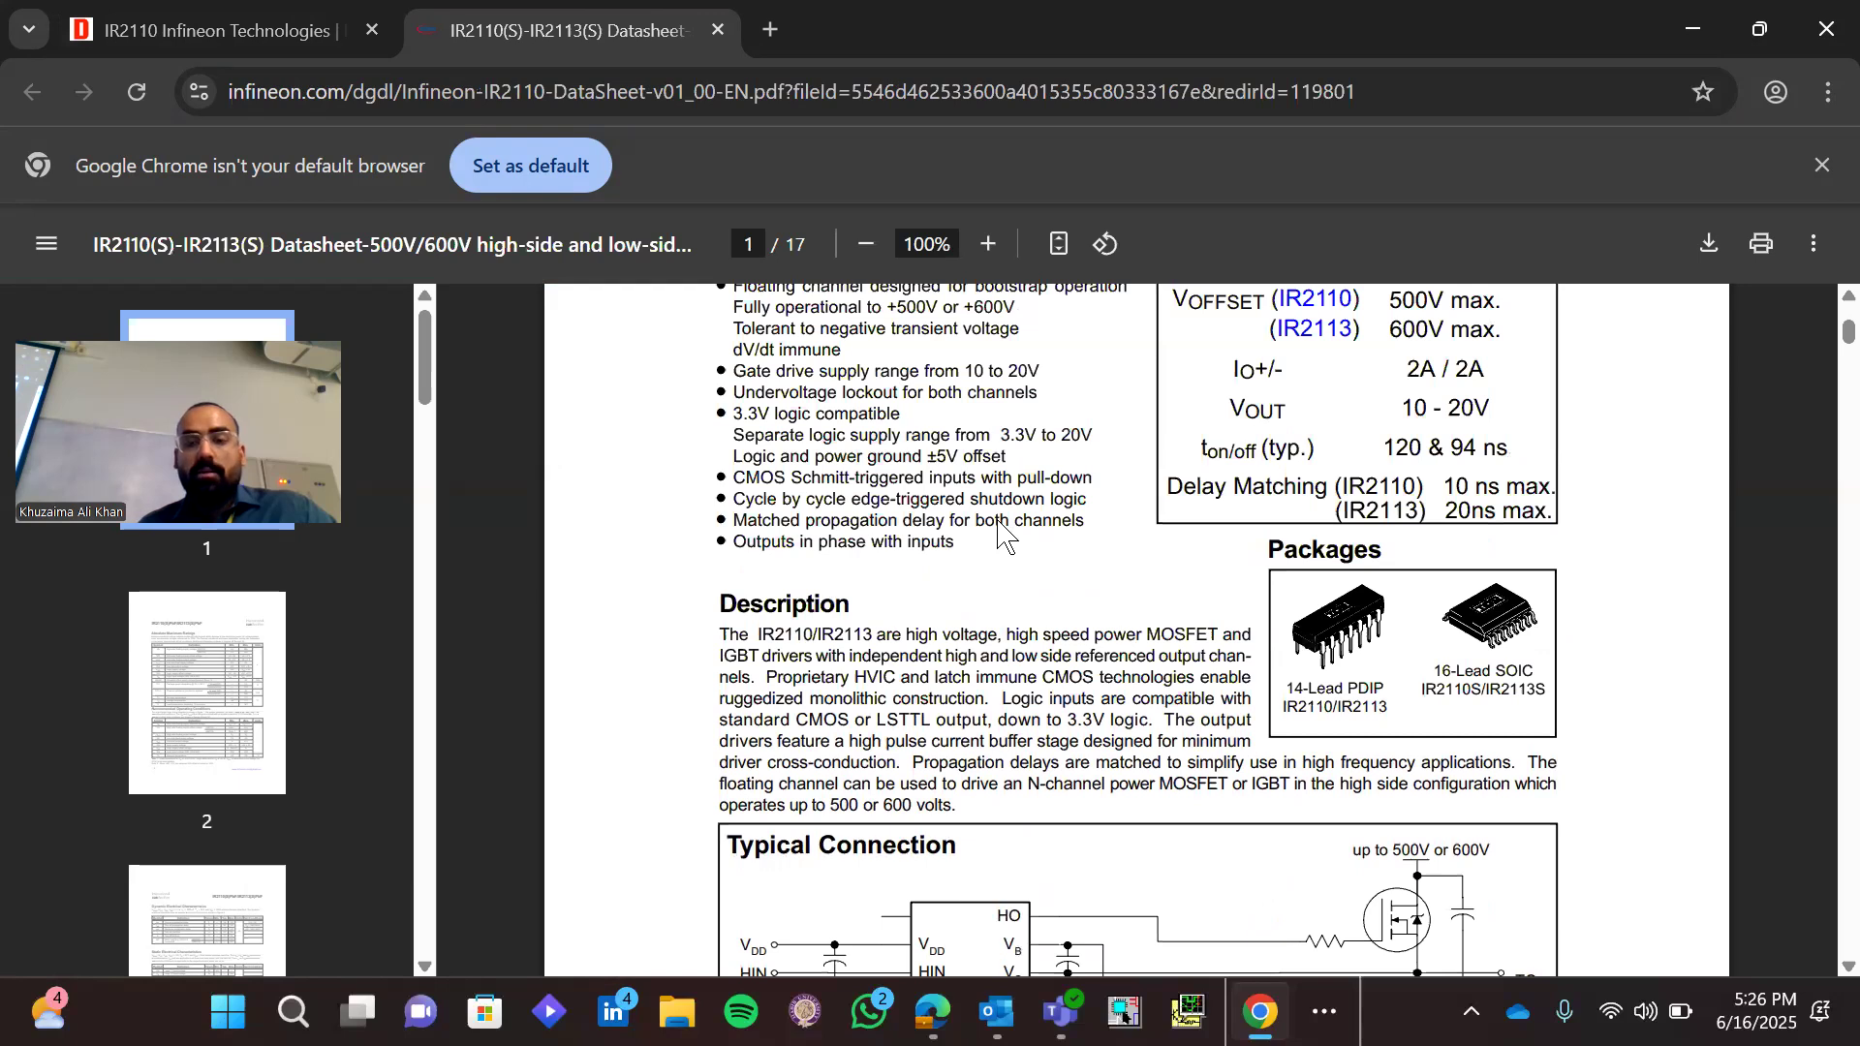
Look at the datasheet's Absolute Maximum Ratings page, then return to the DigiKey product page and highlight the DigiKey part number
scroll(1004, 535, down, 10)
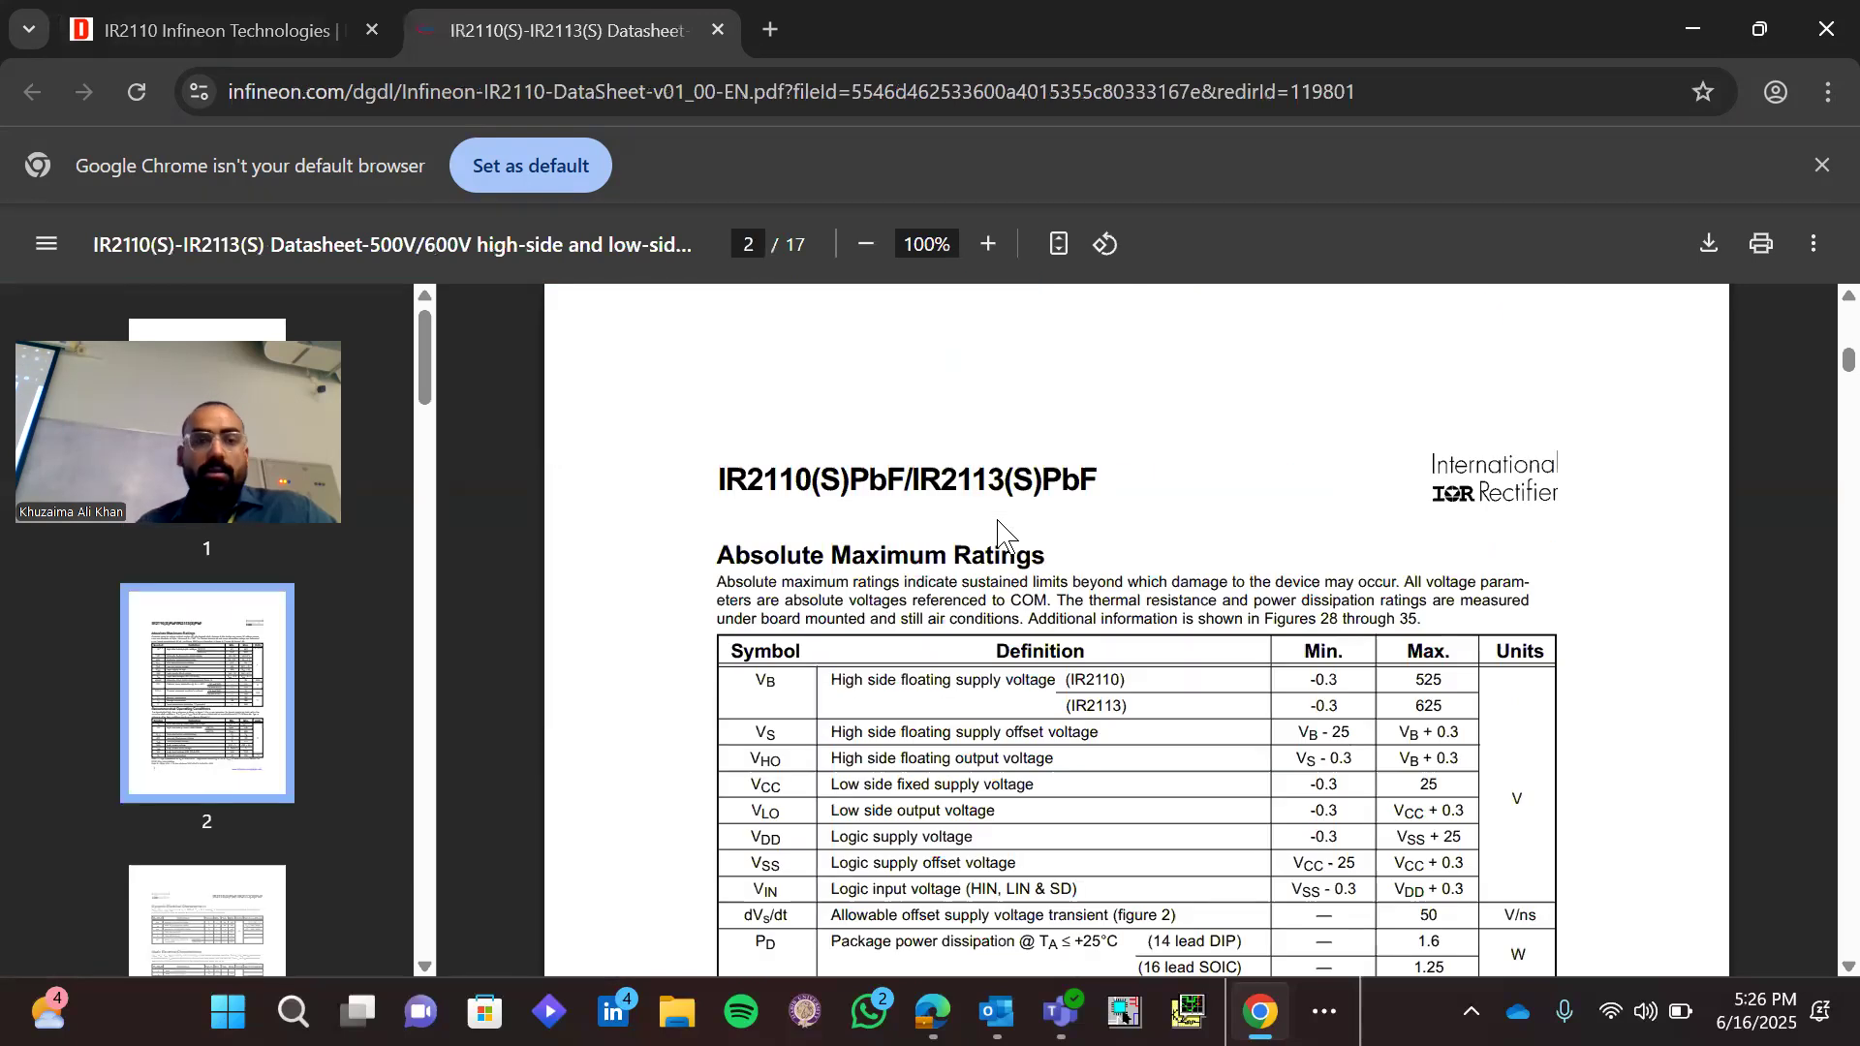
right_click(999, 522)
click(219, 8)
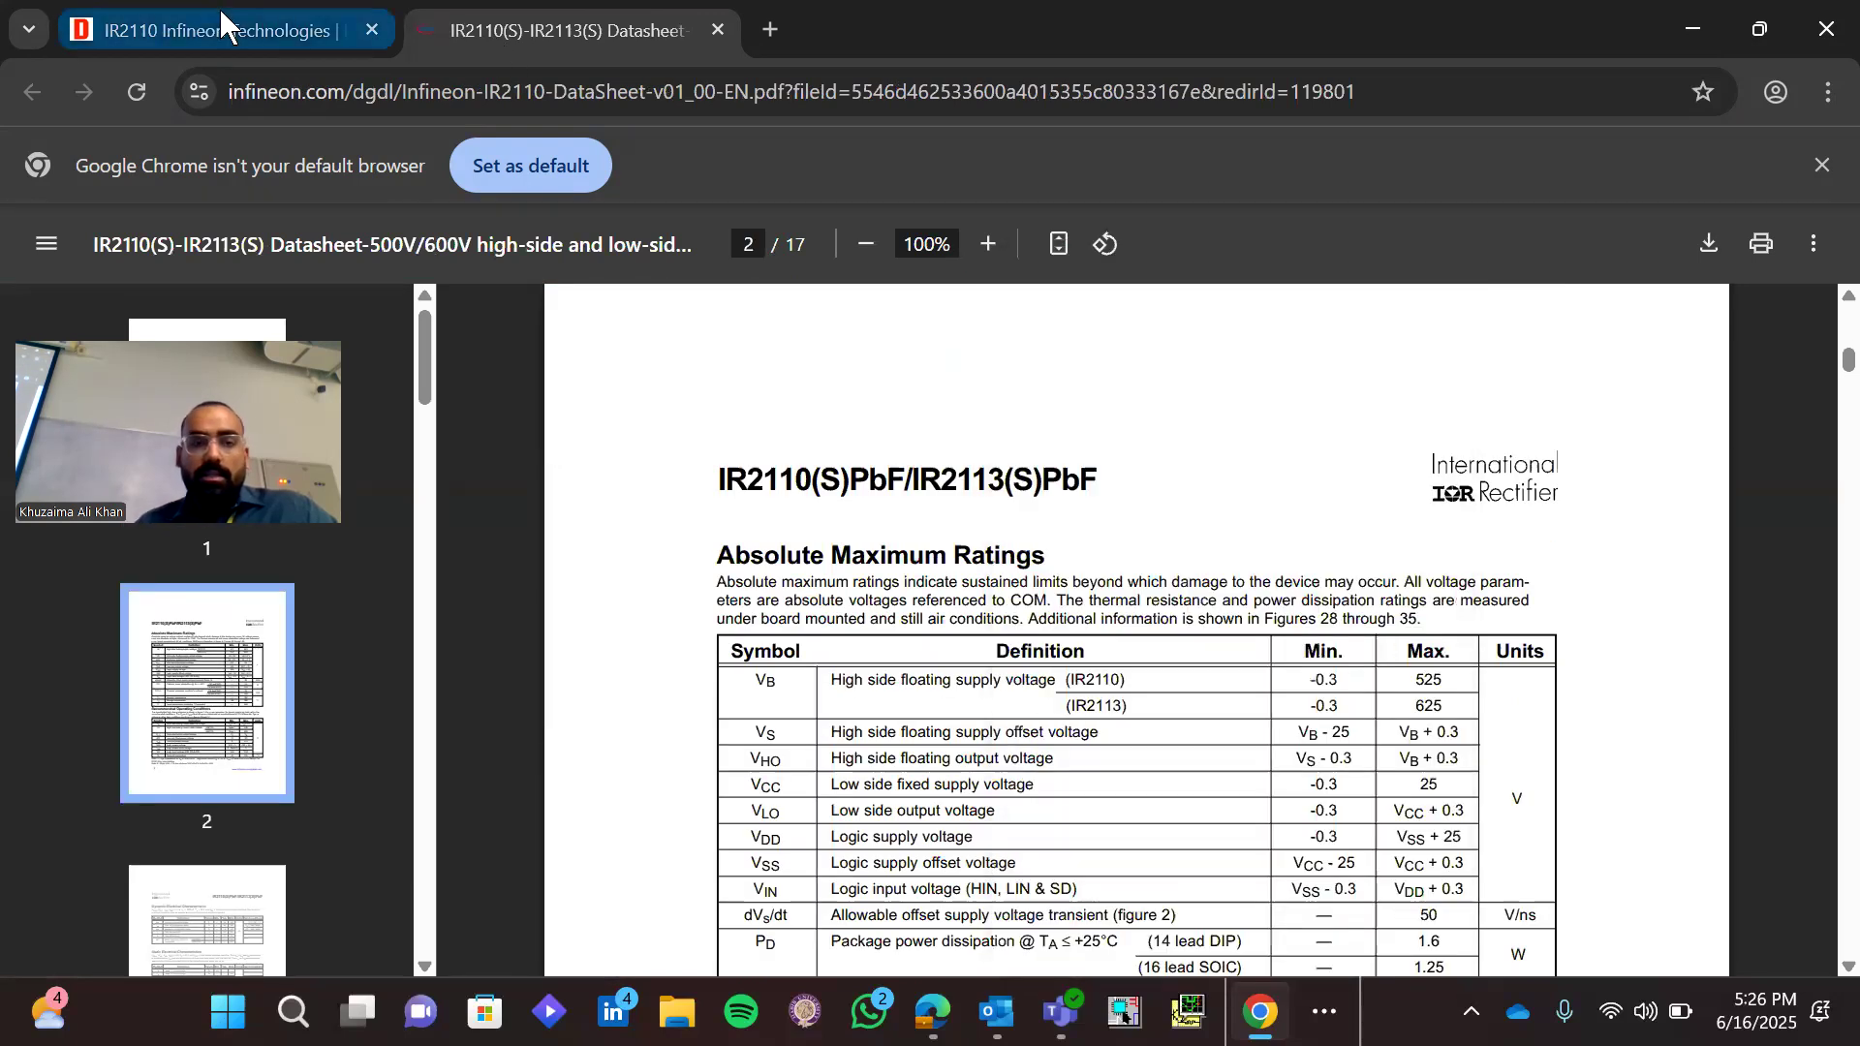
click(218, 12)
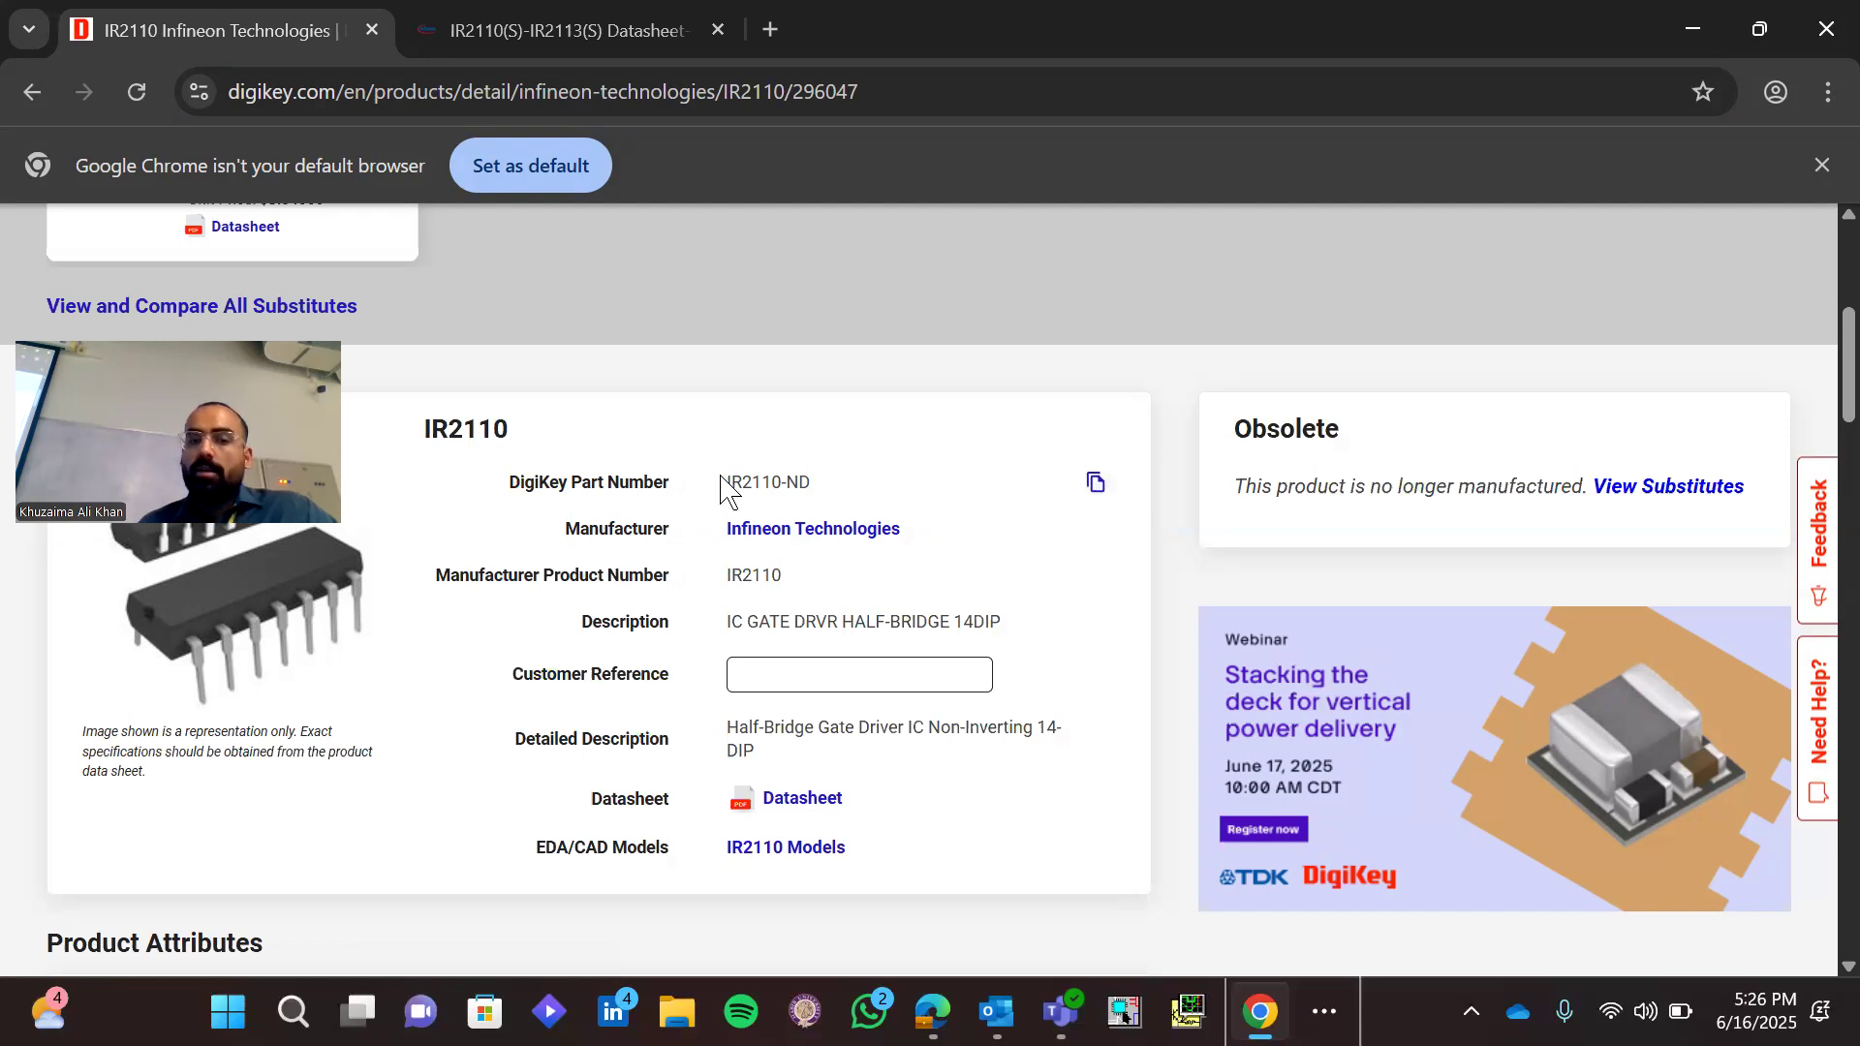
drag(722, 484, 817, 494)
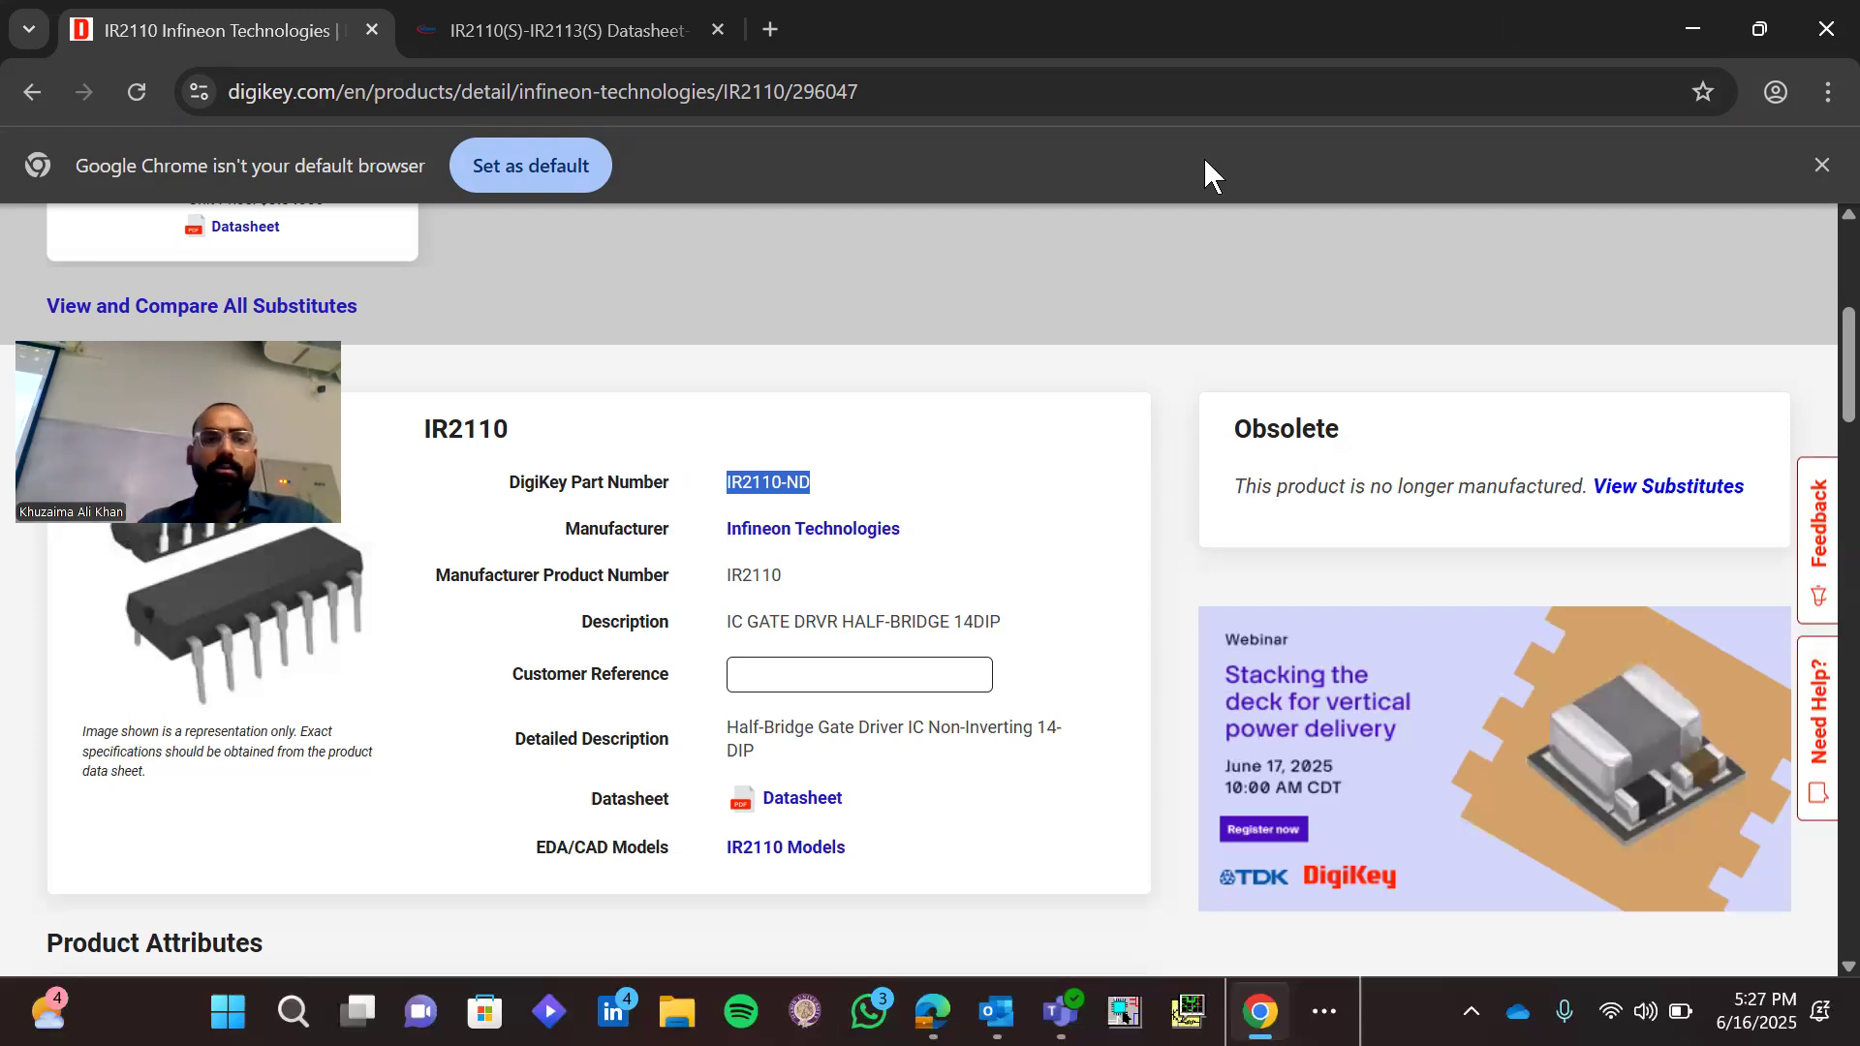
Close the DigiKey and datasheet tabs and bring up the agenda document in Word
click(372, 30)
click(372, 30)
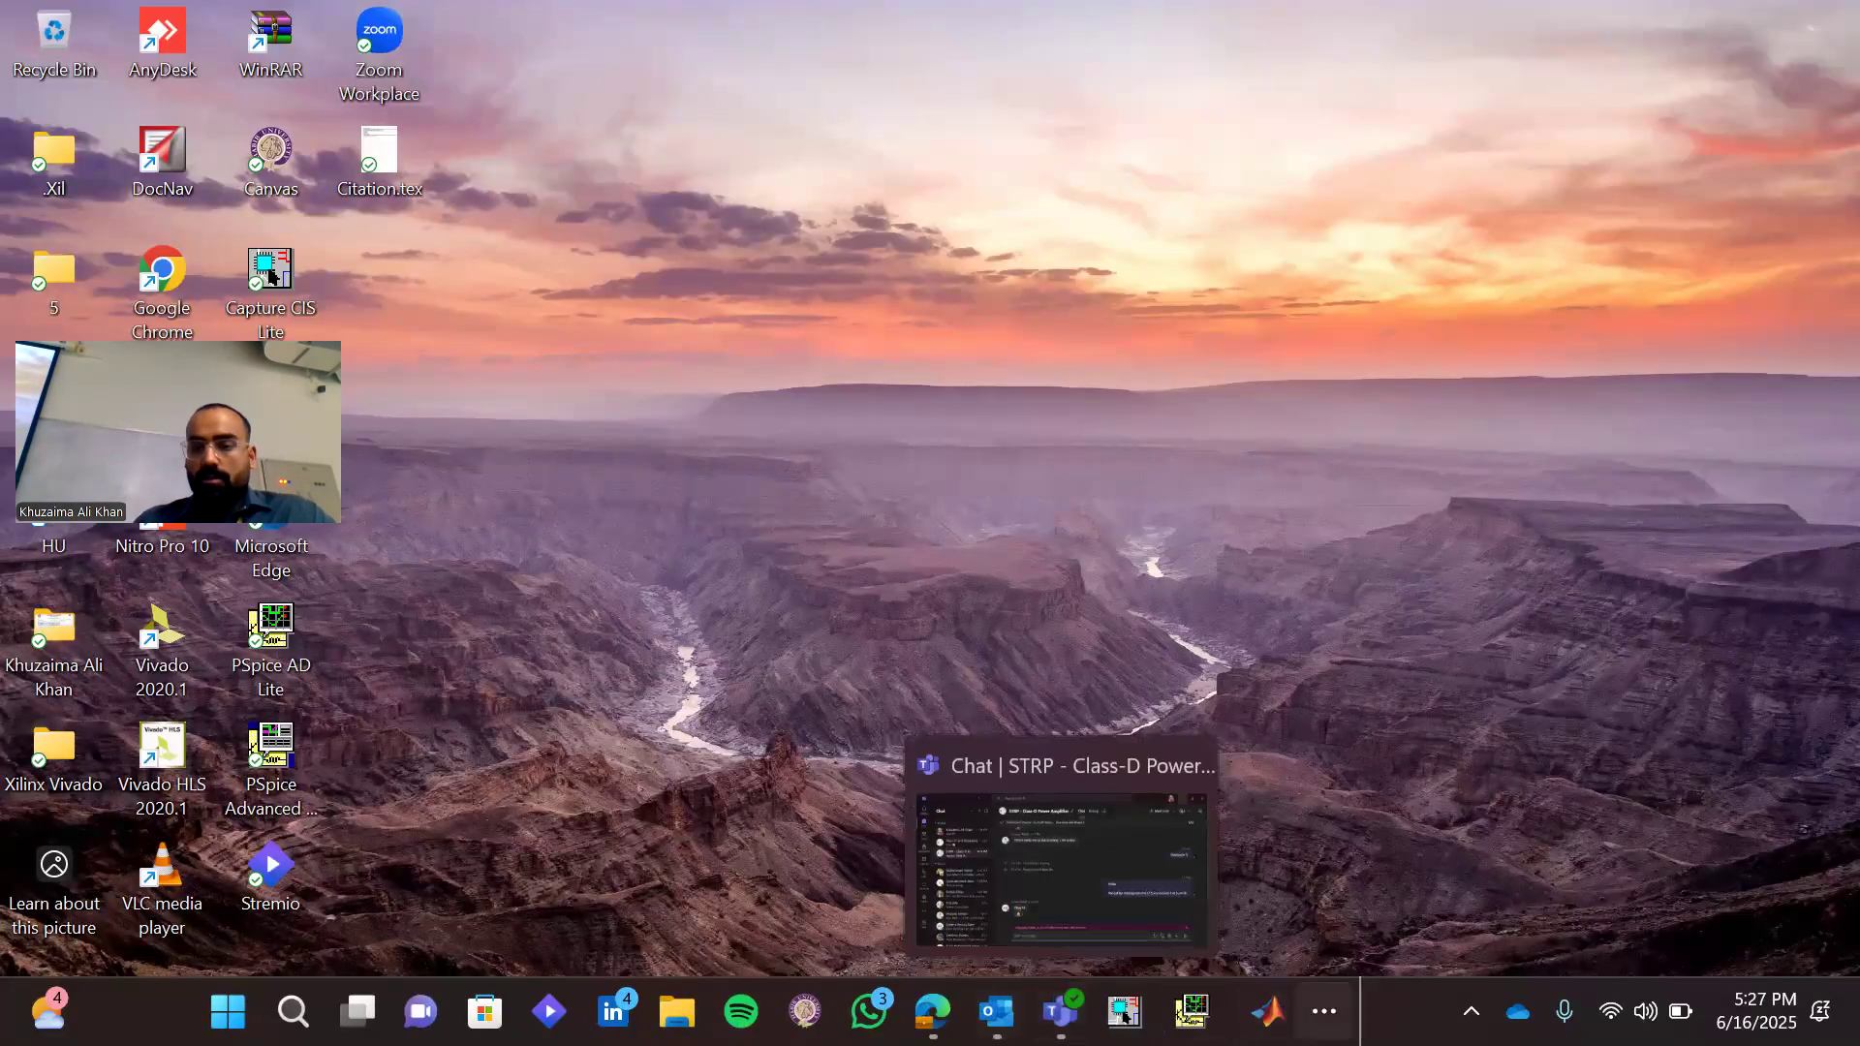
click(1304, 933)
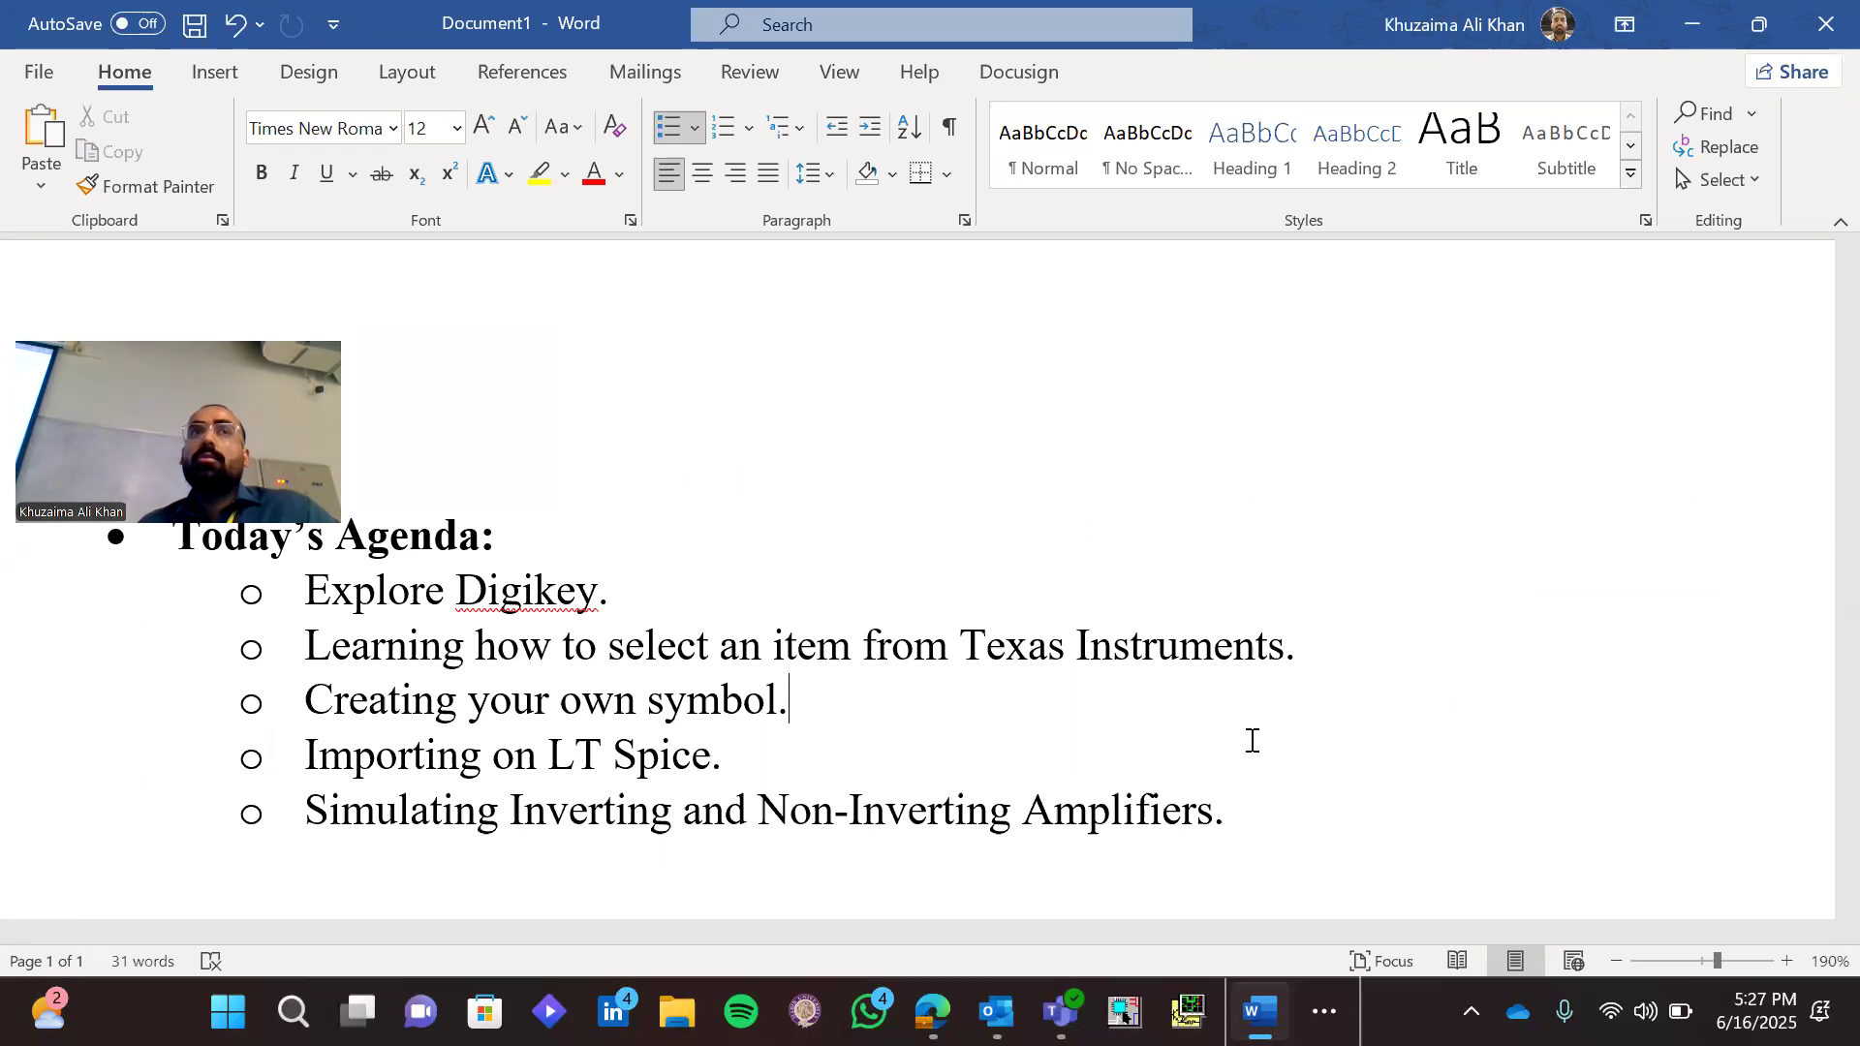
Switch to Microsoft Edge, search for "texas instruments" in a new tab and open the official ti.com website
click(933, 1011)
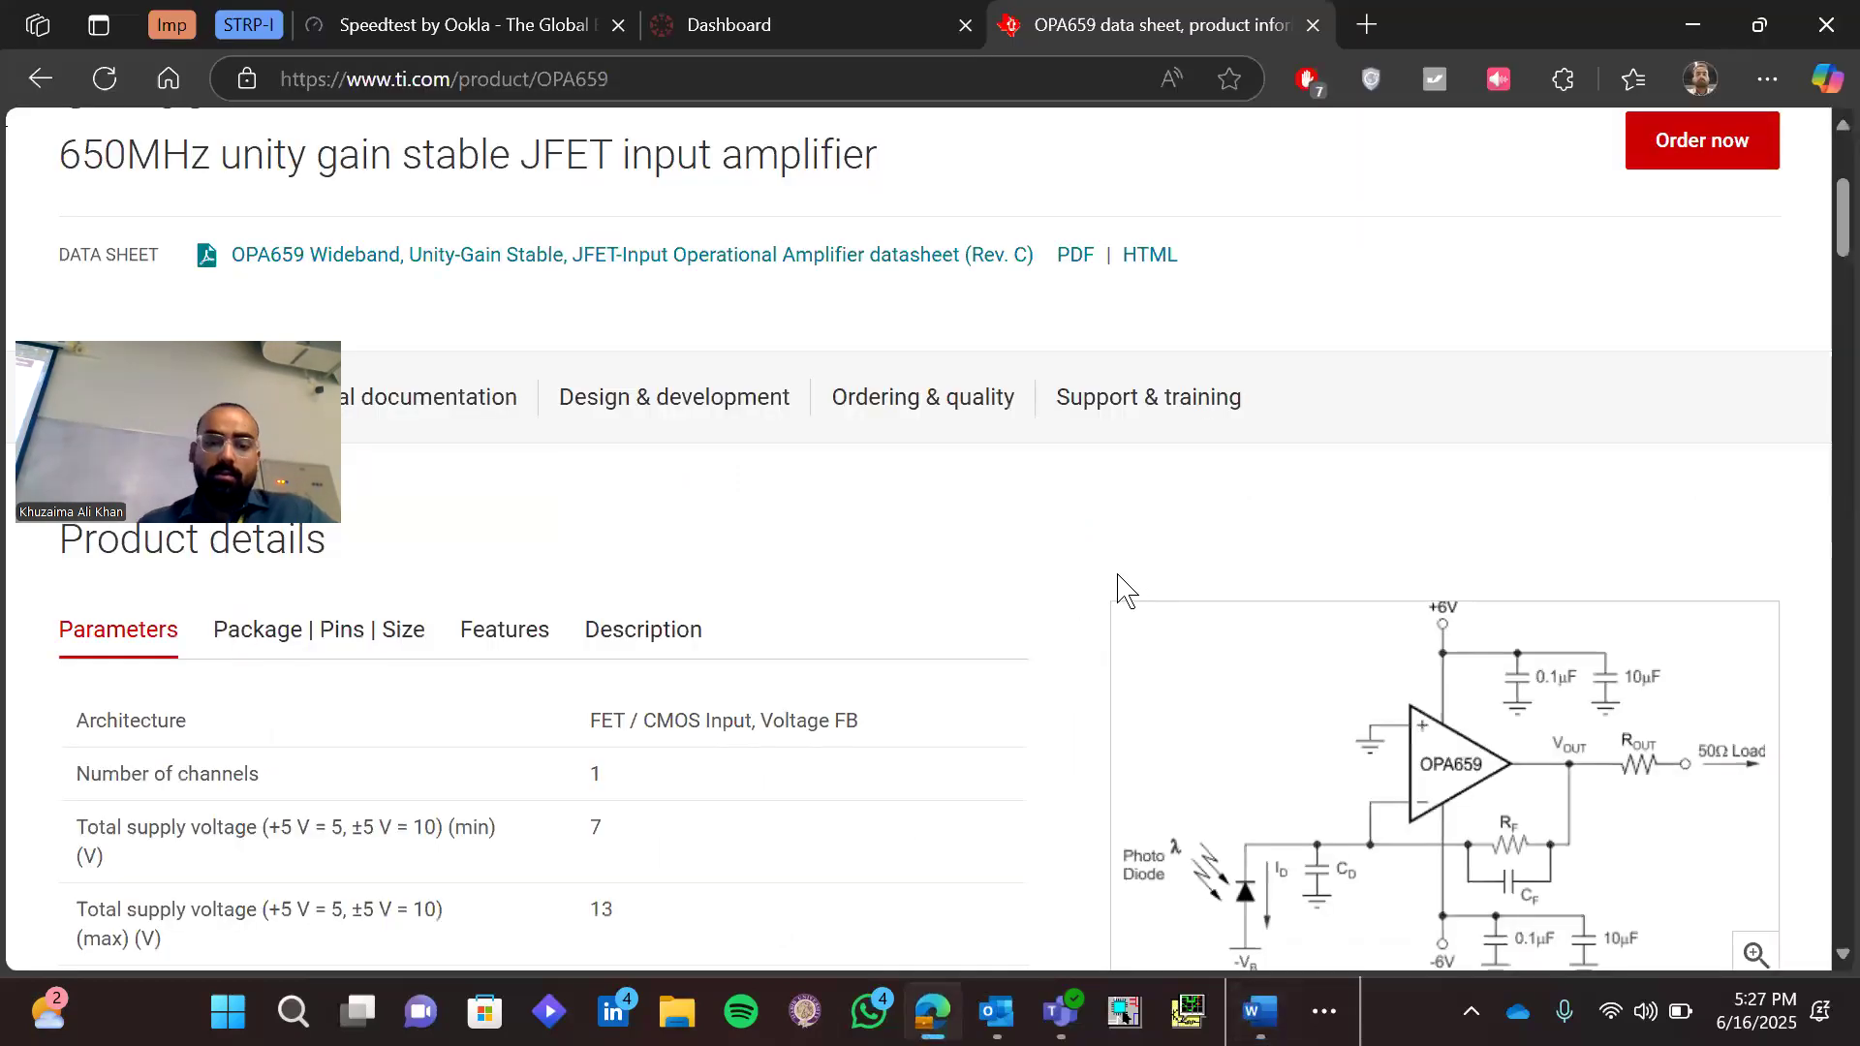
key(ctrl+t)
text(texas)
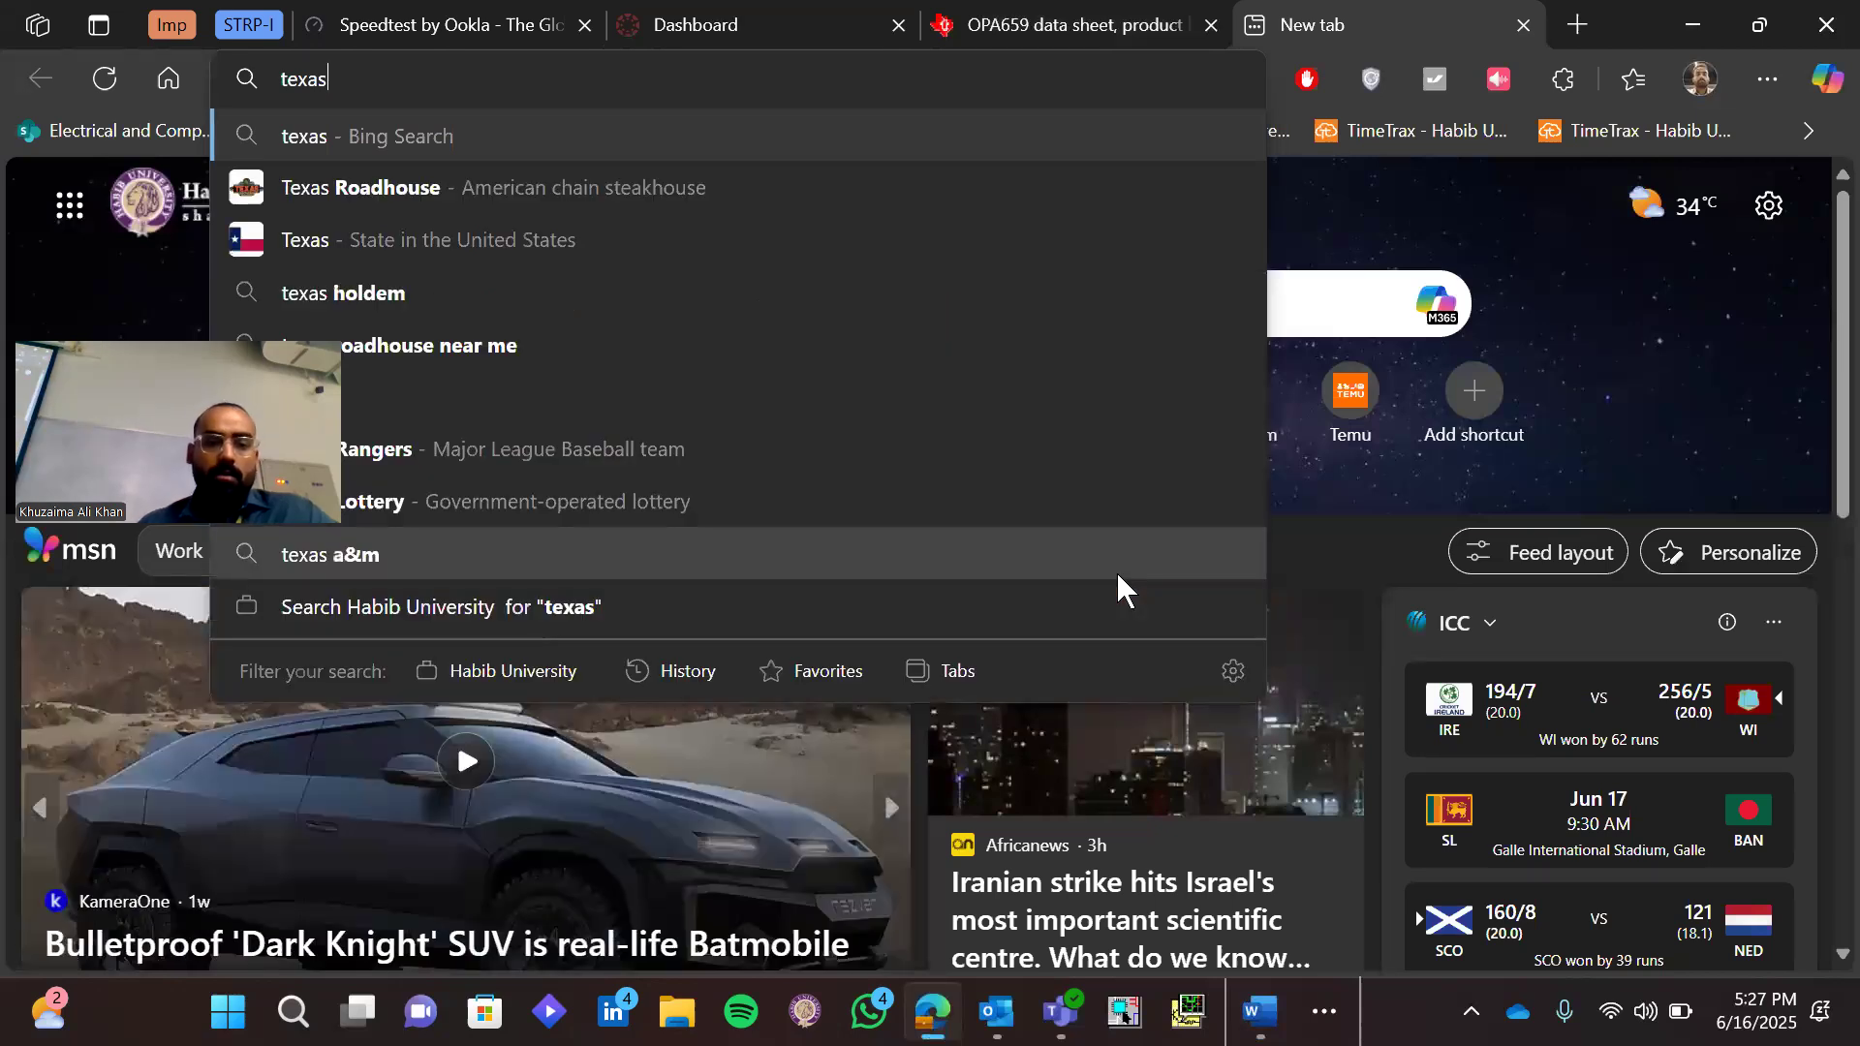
text( instruments)
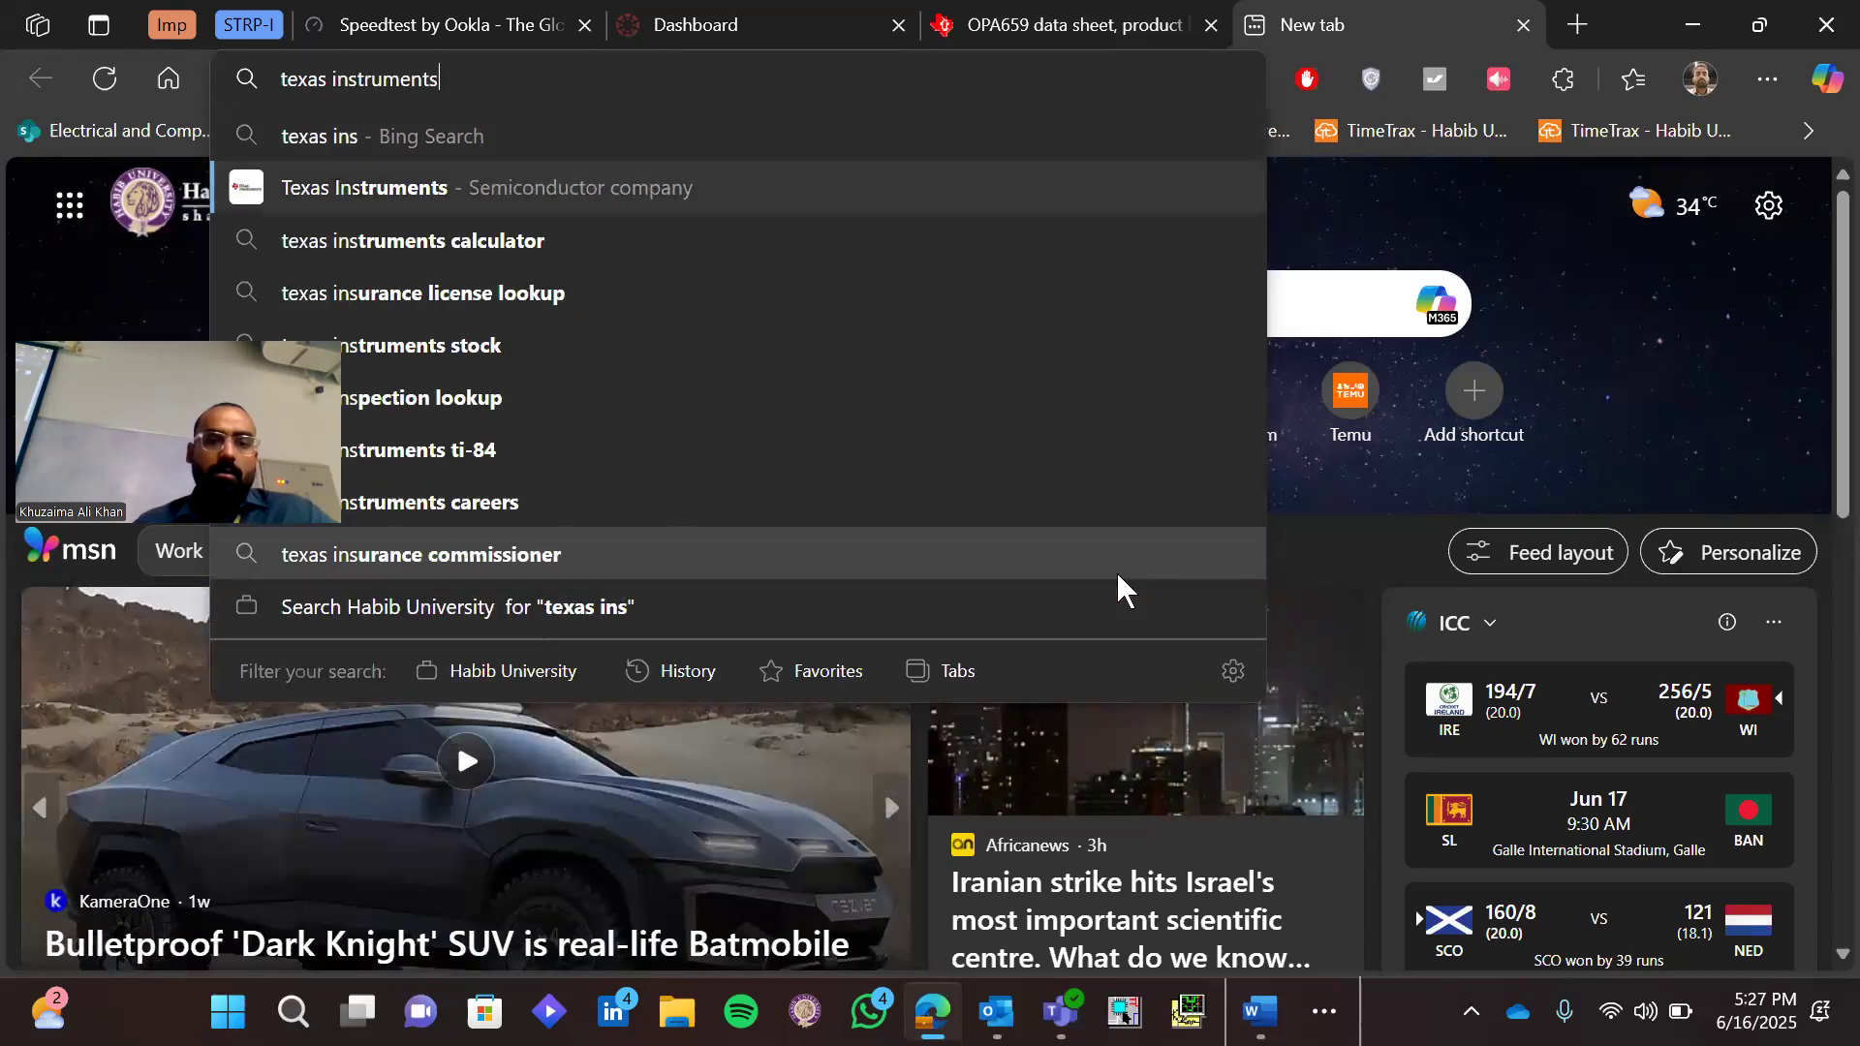
key(Return)
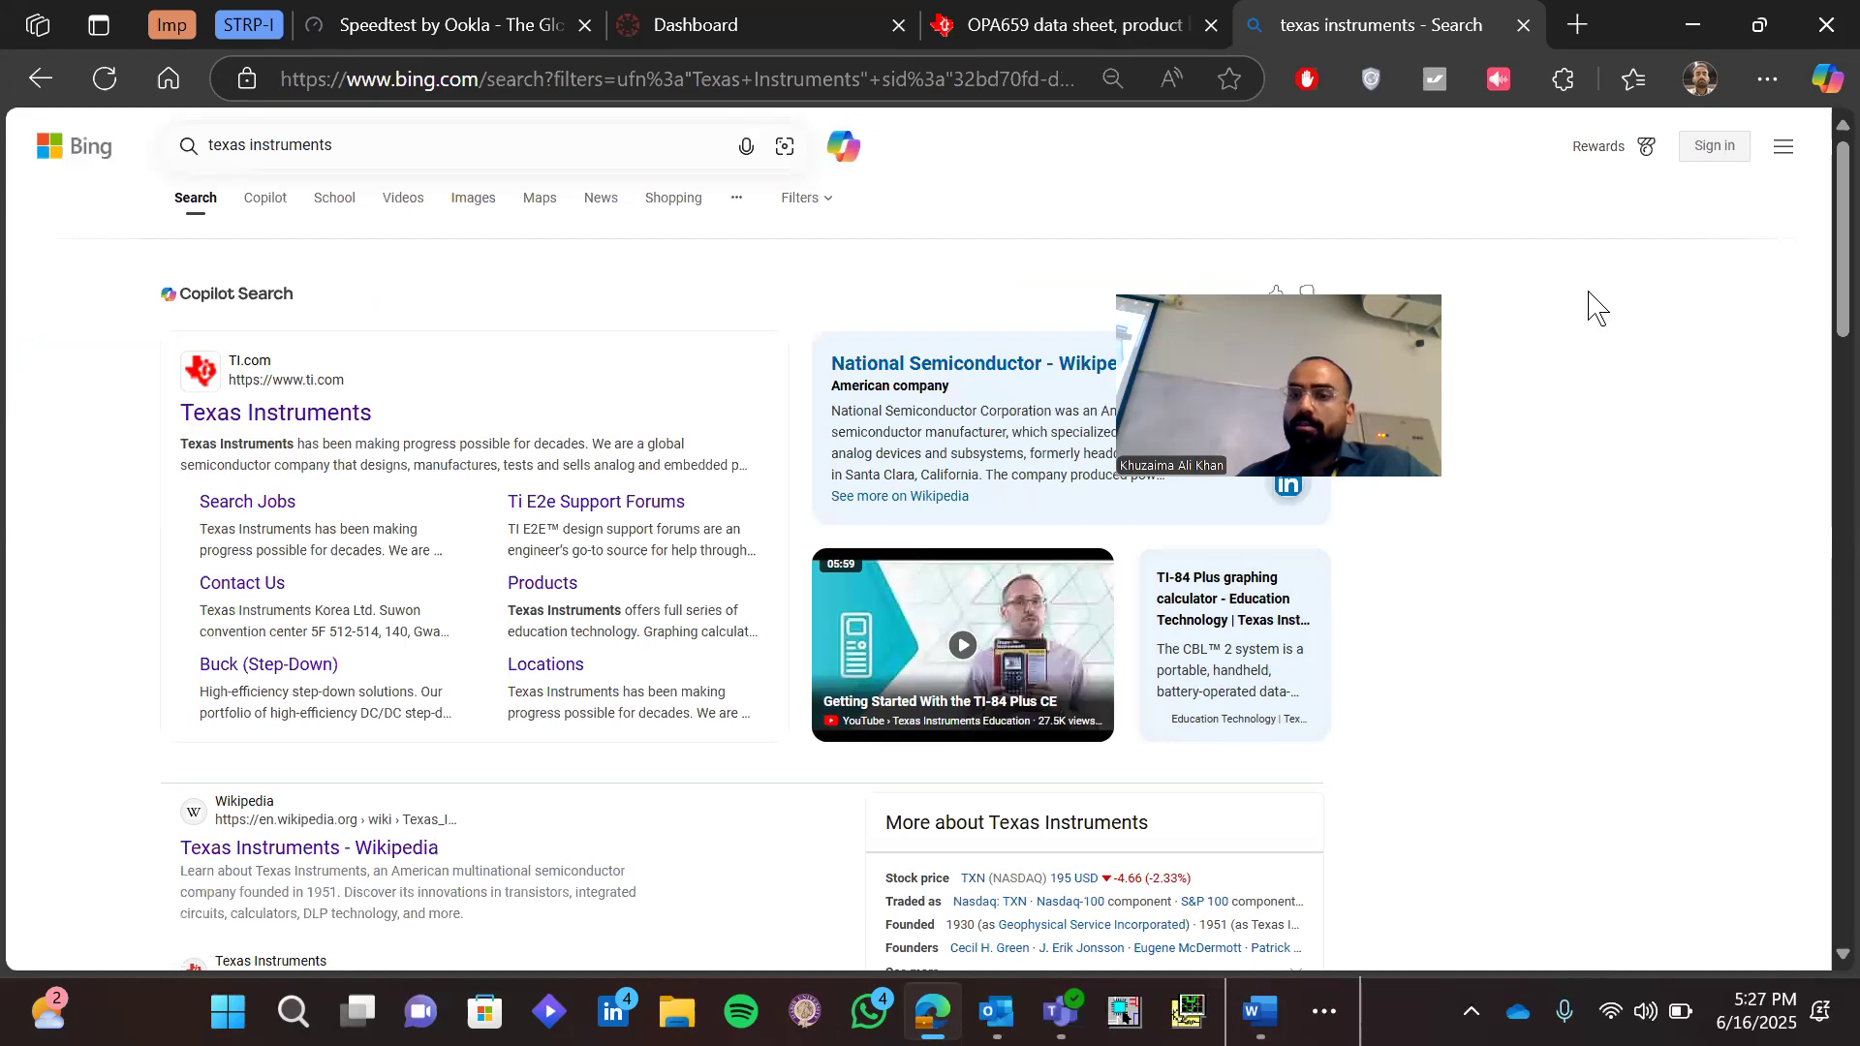
click(1715, 407)
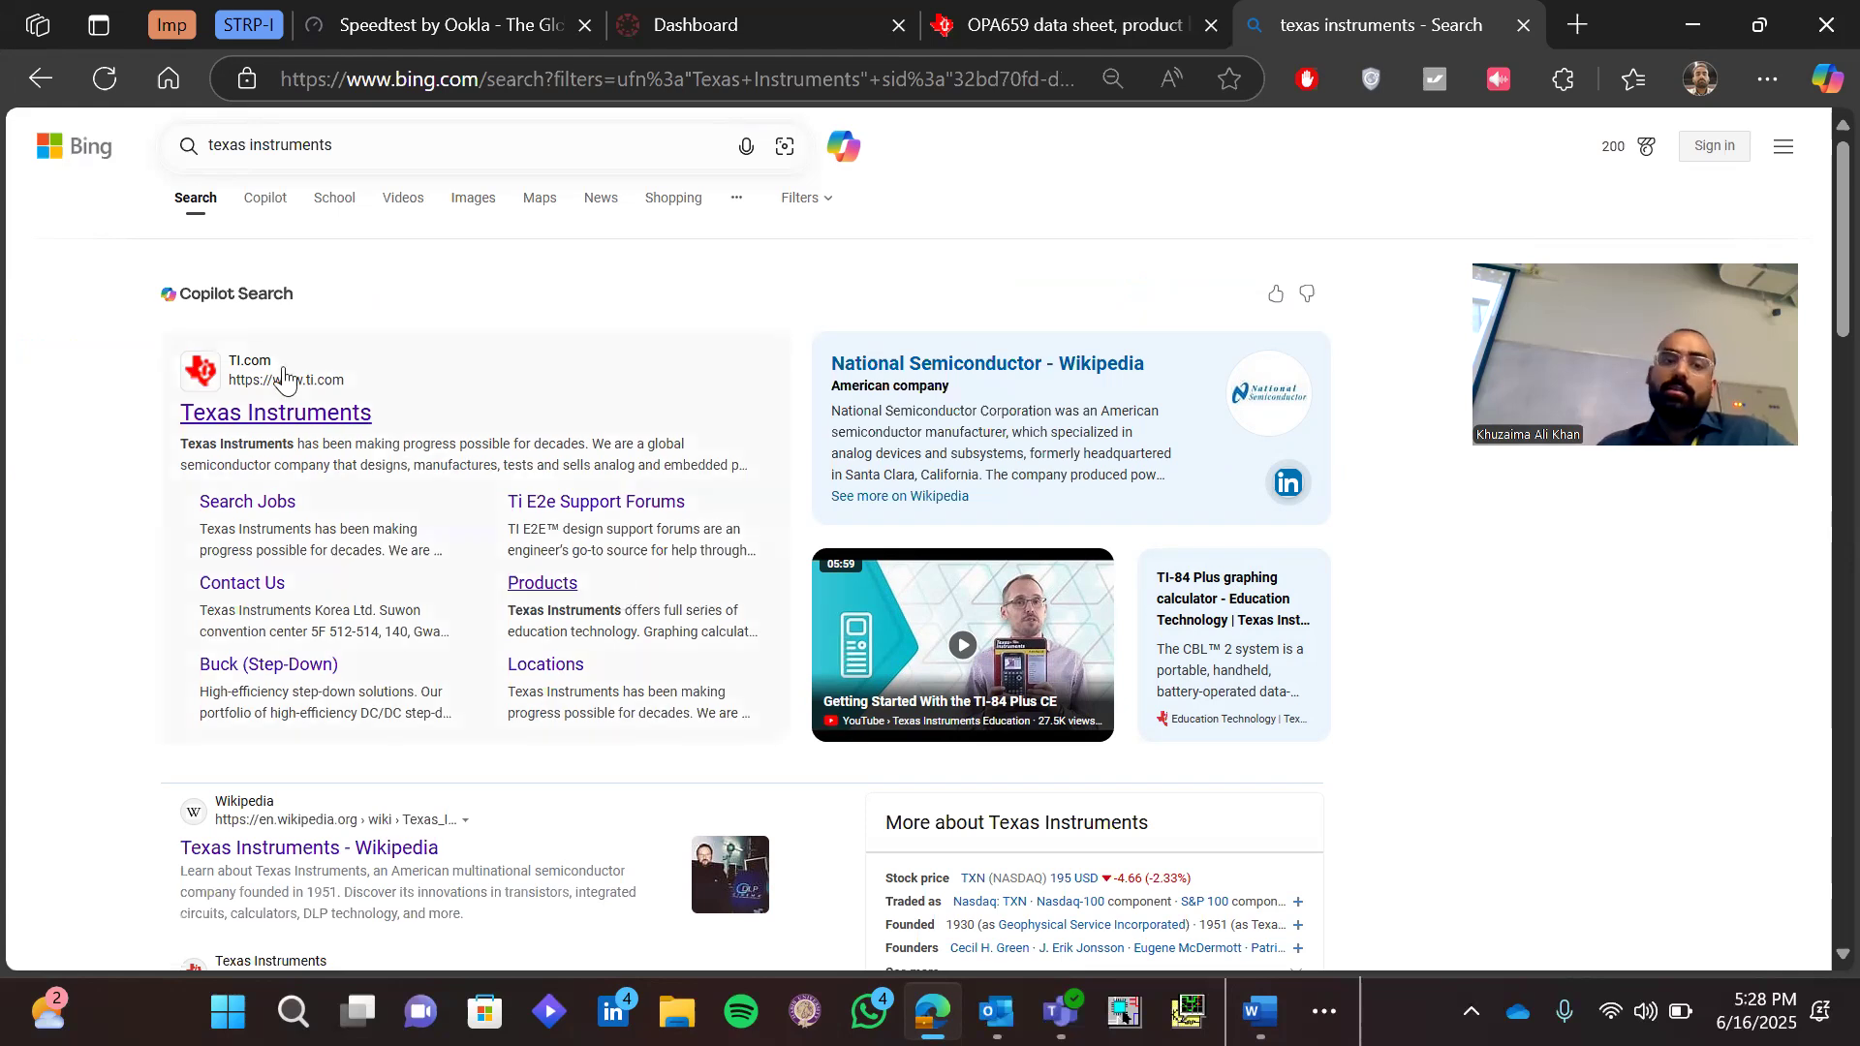
click(300, 414)
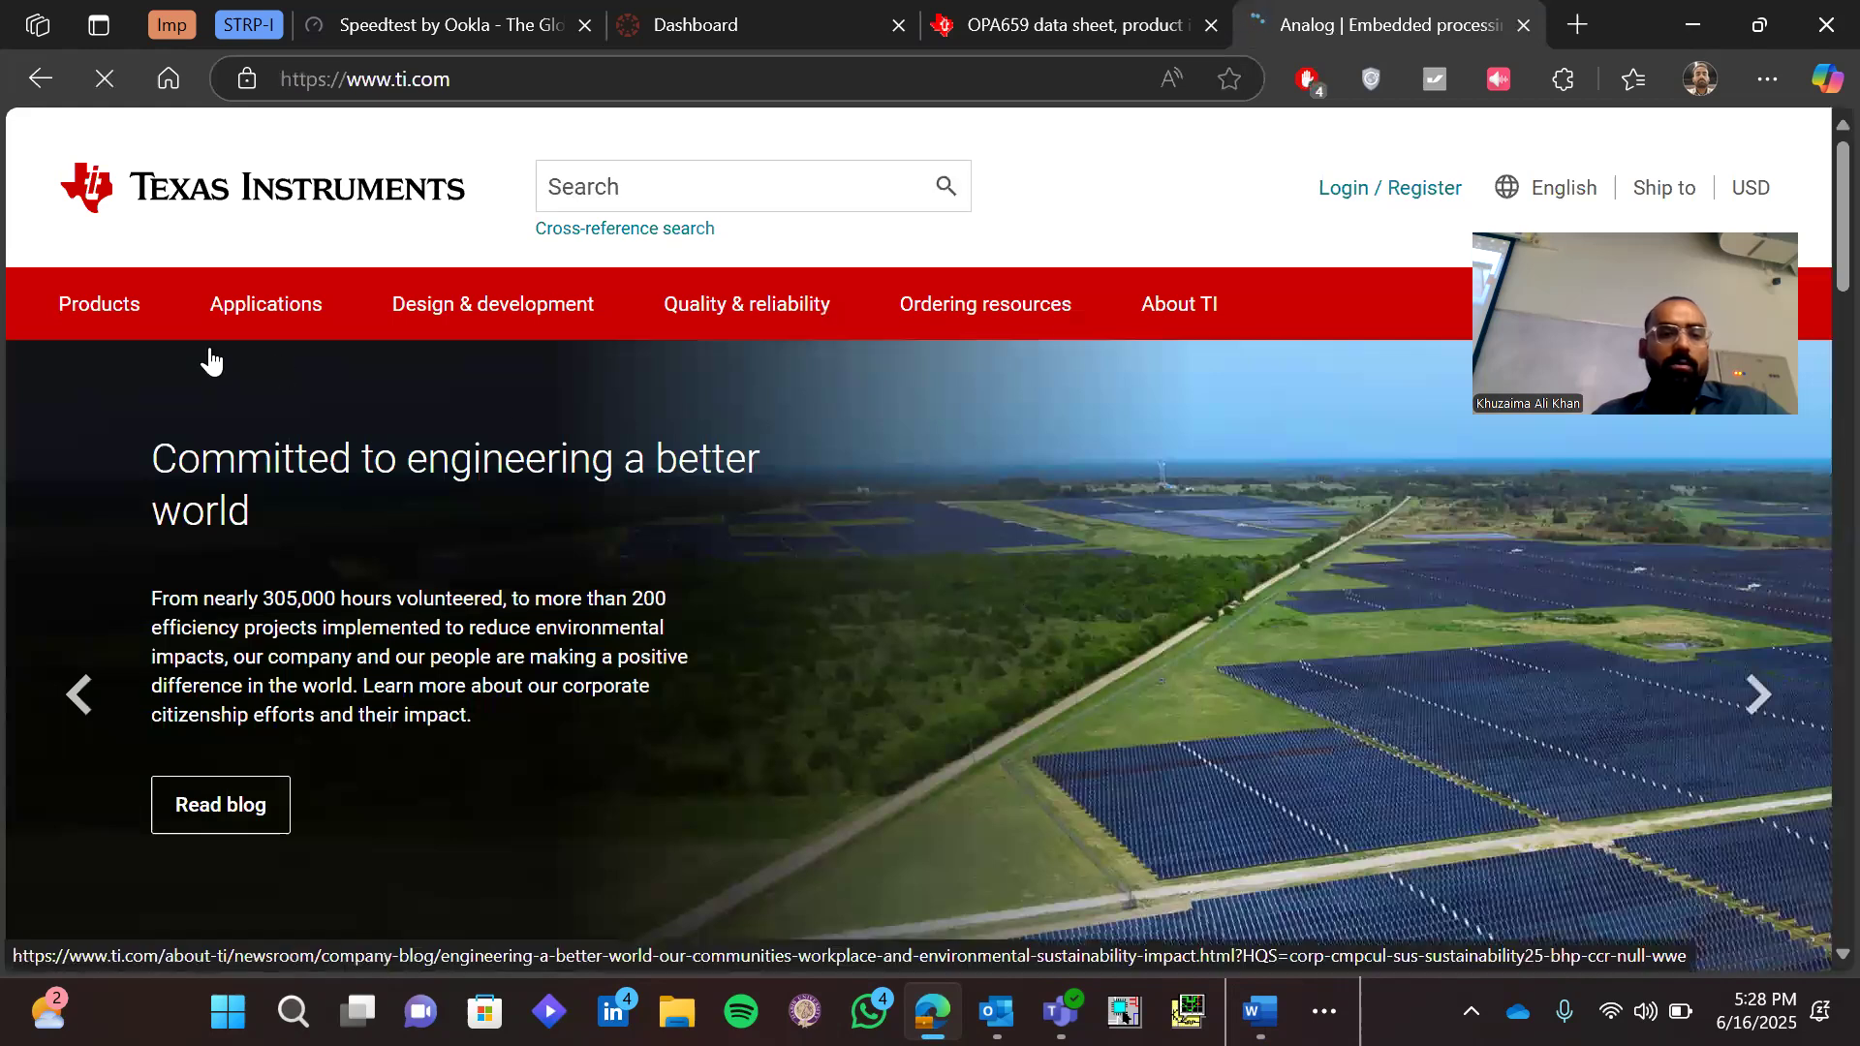
Open the Texas Instruments product categories and look through the list, including the Audio and Isolation subcategories
click(101, 306)
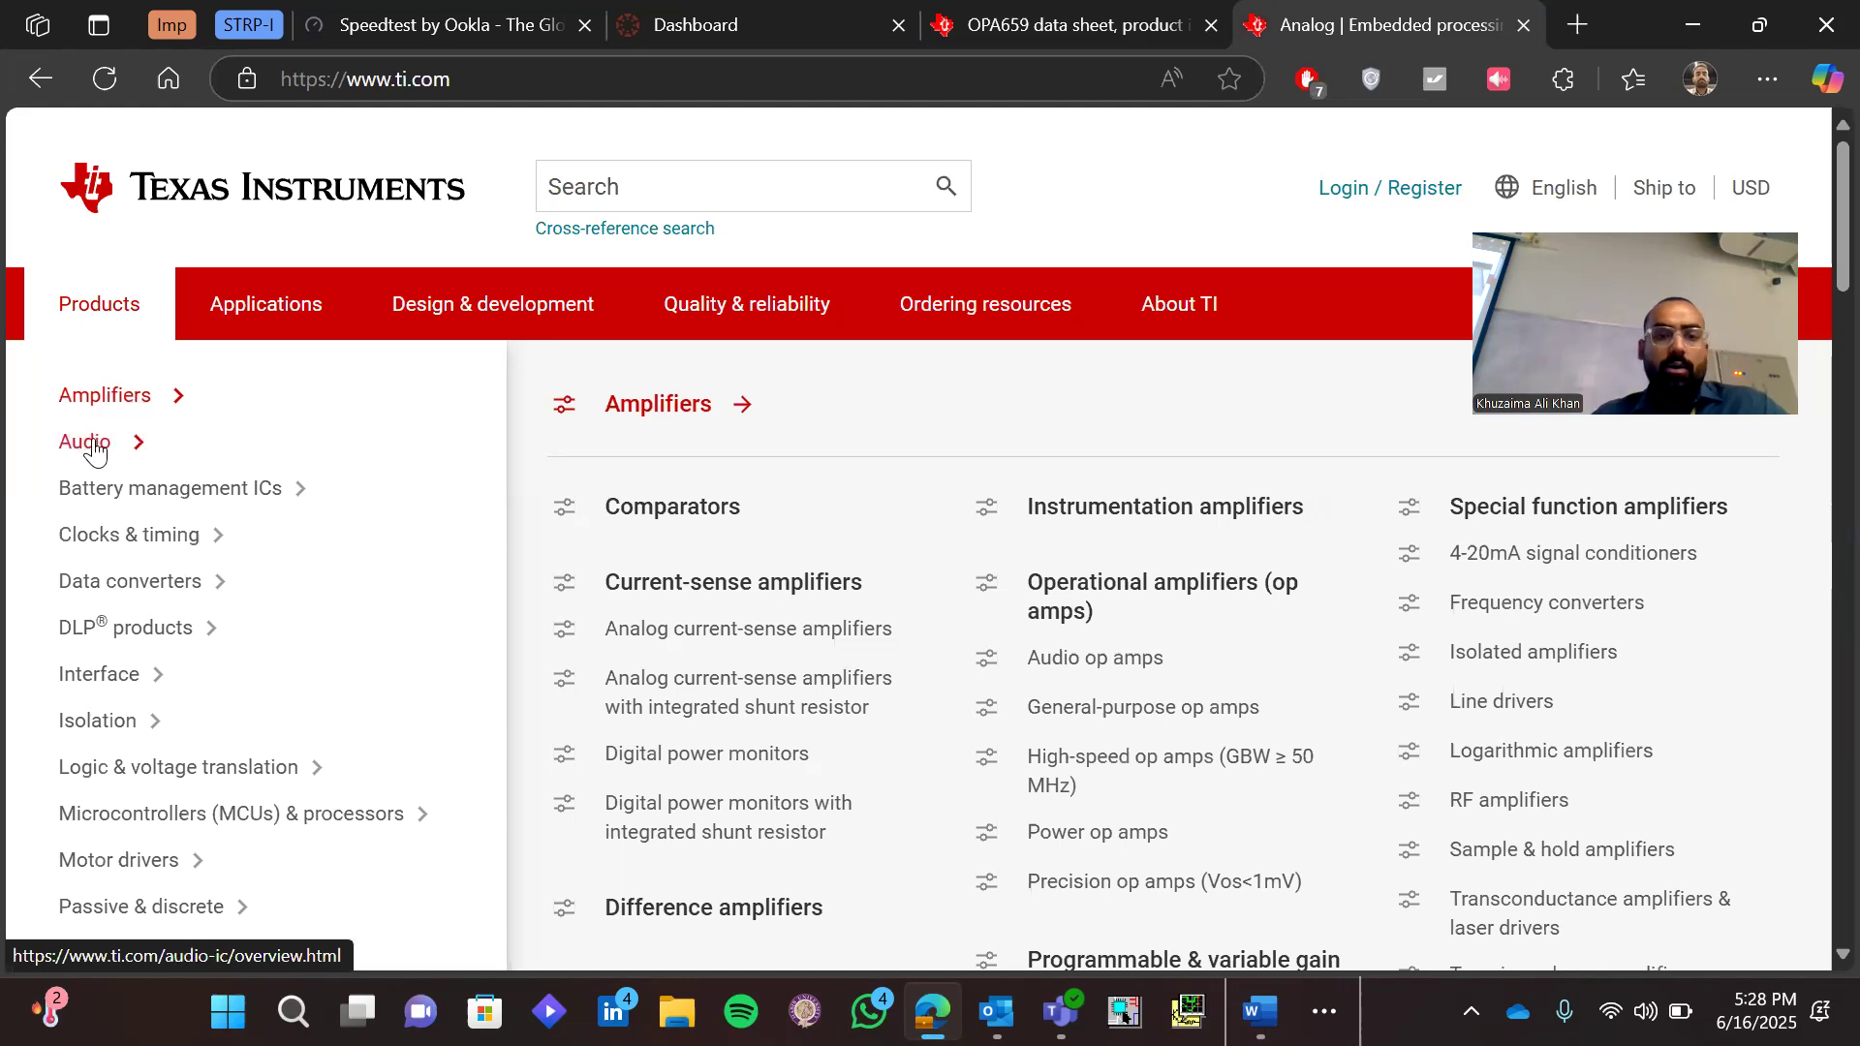
mouse_move(94, 447)
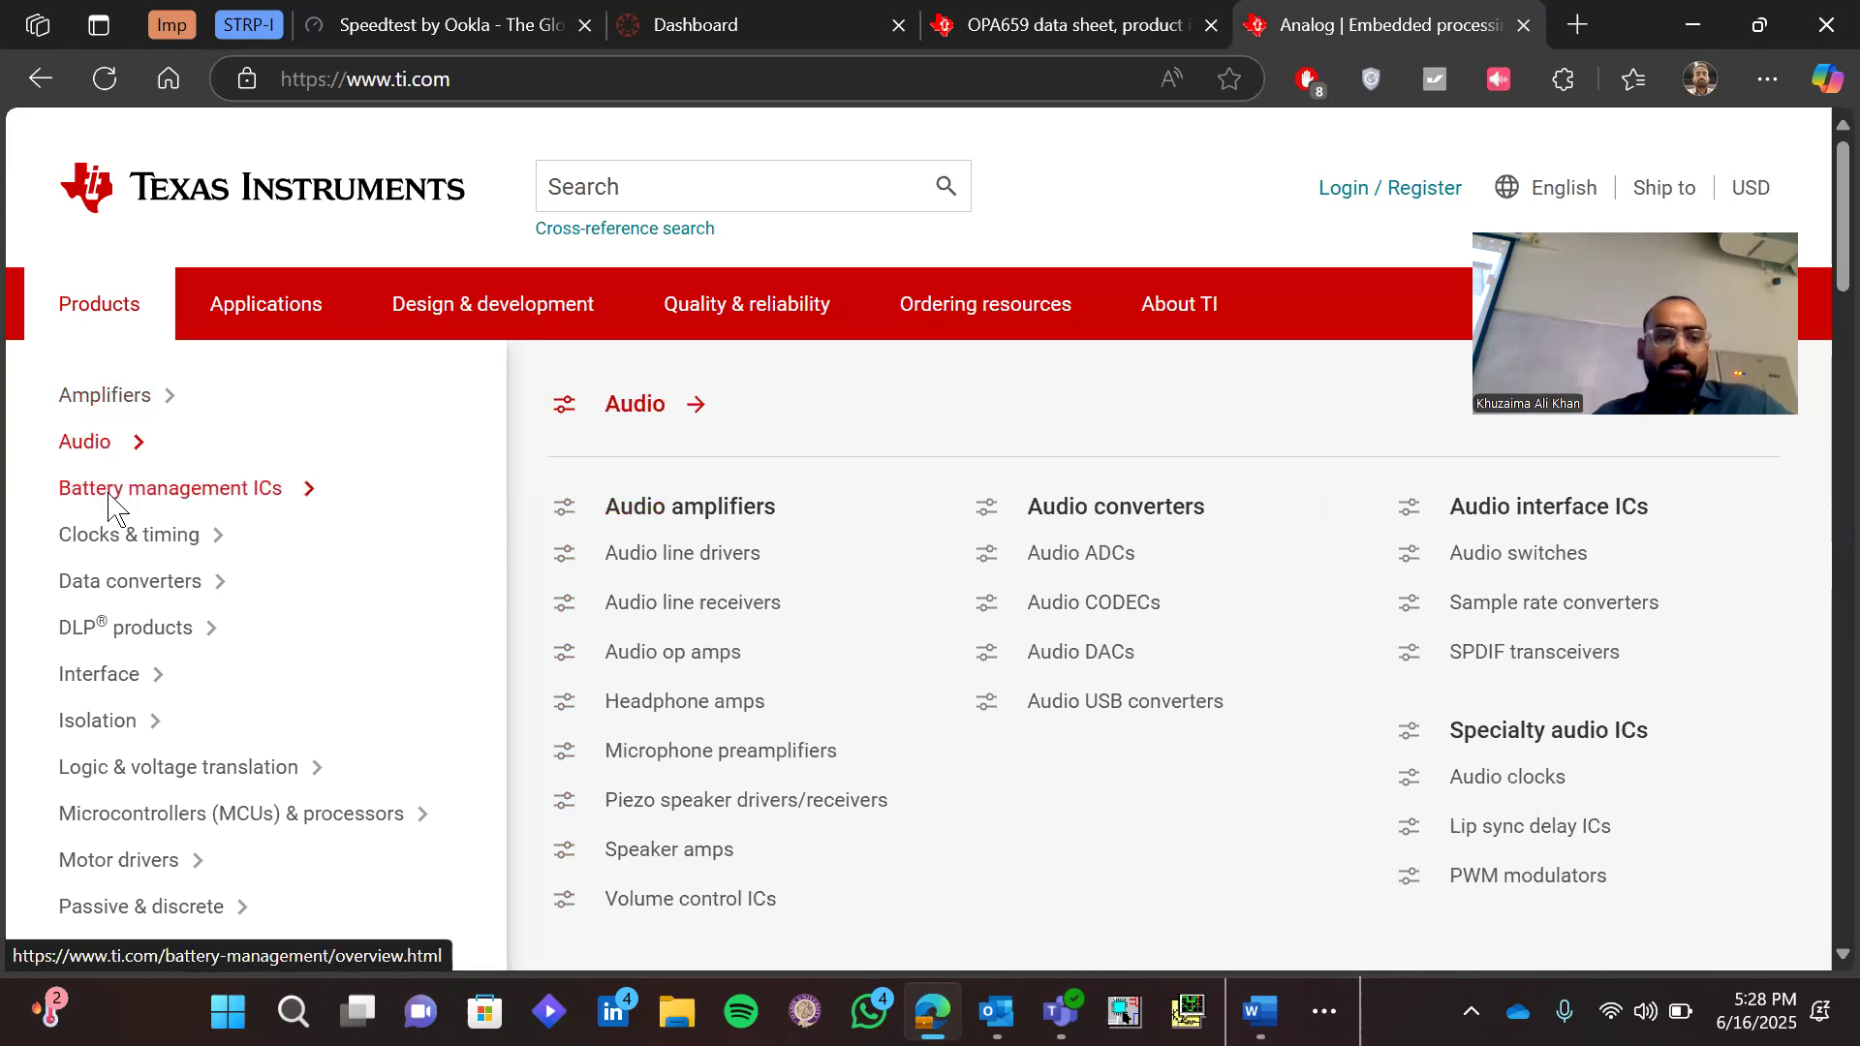
scroll(110, 504, down, 1)
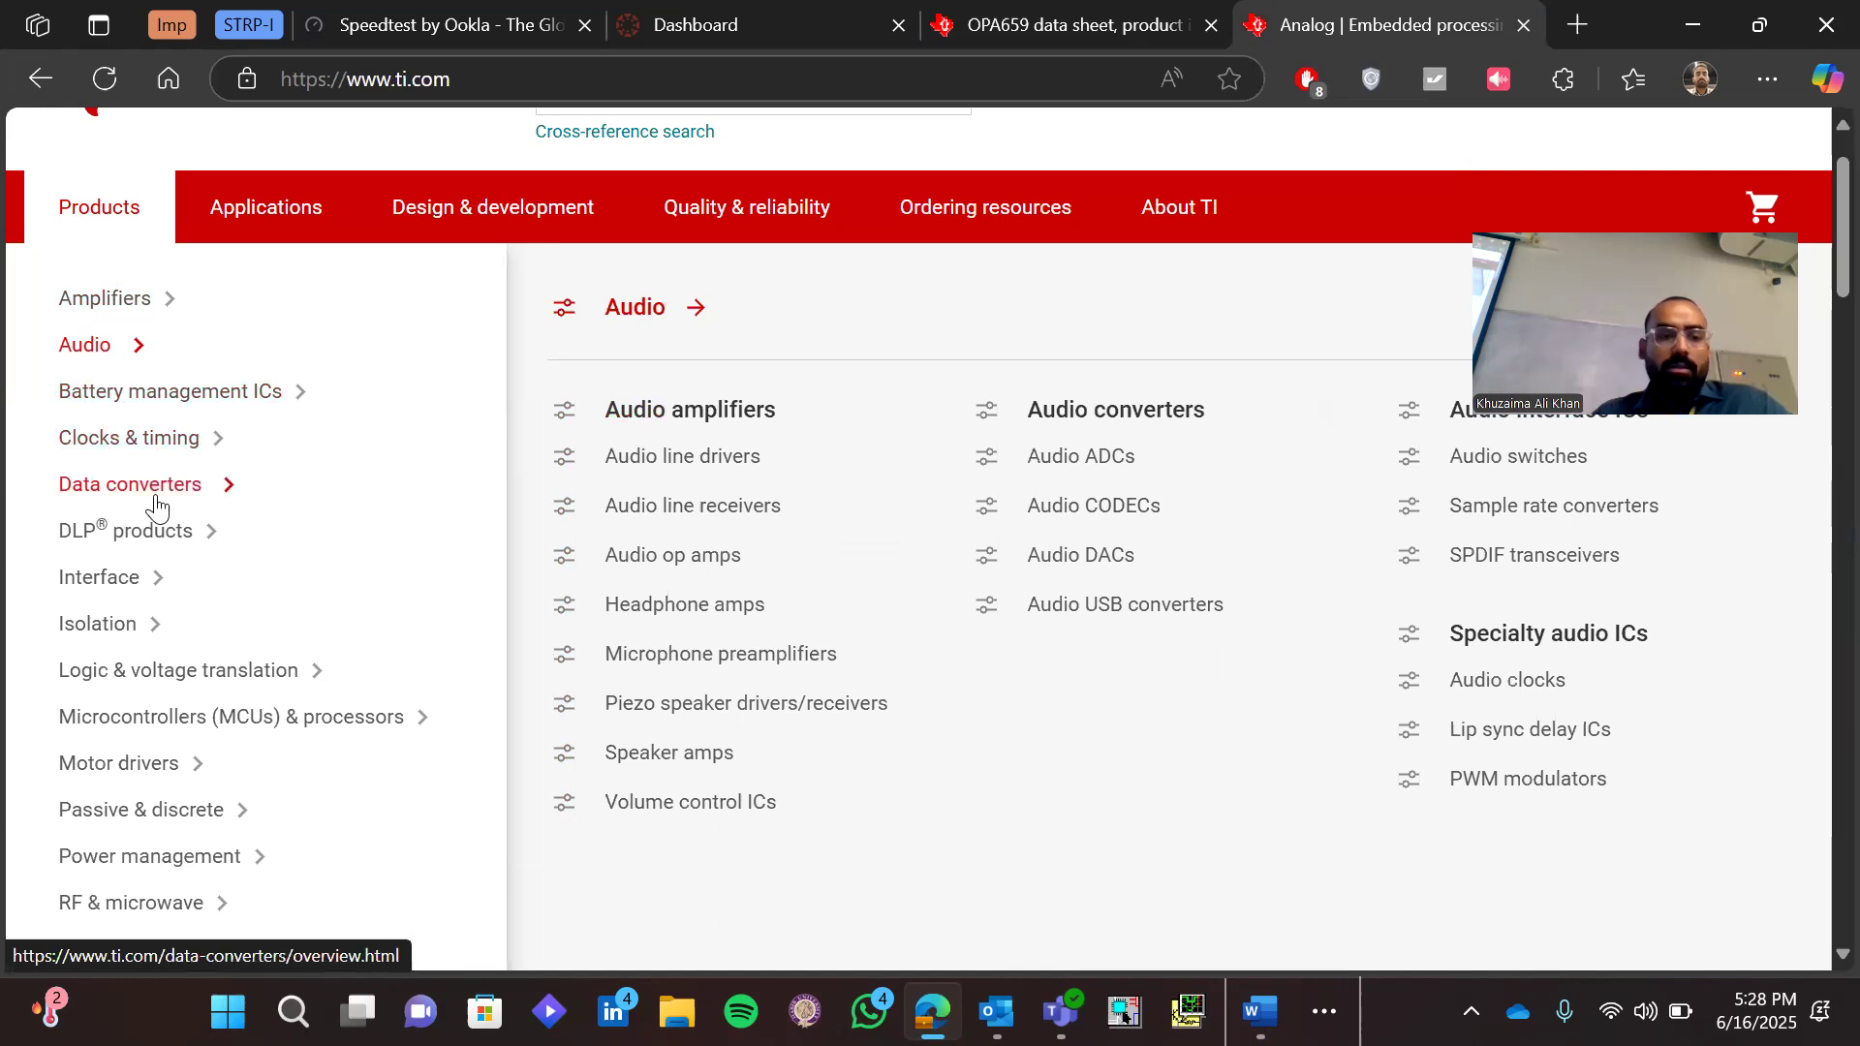
click(114, 647)
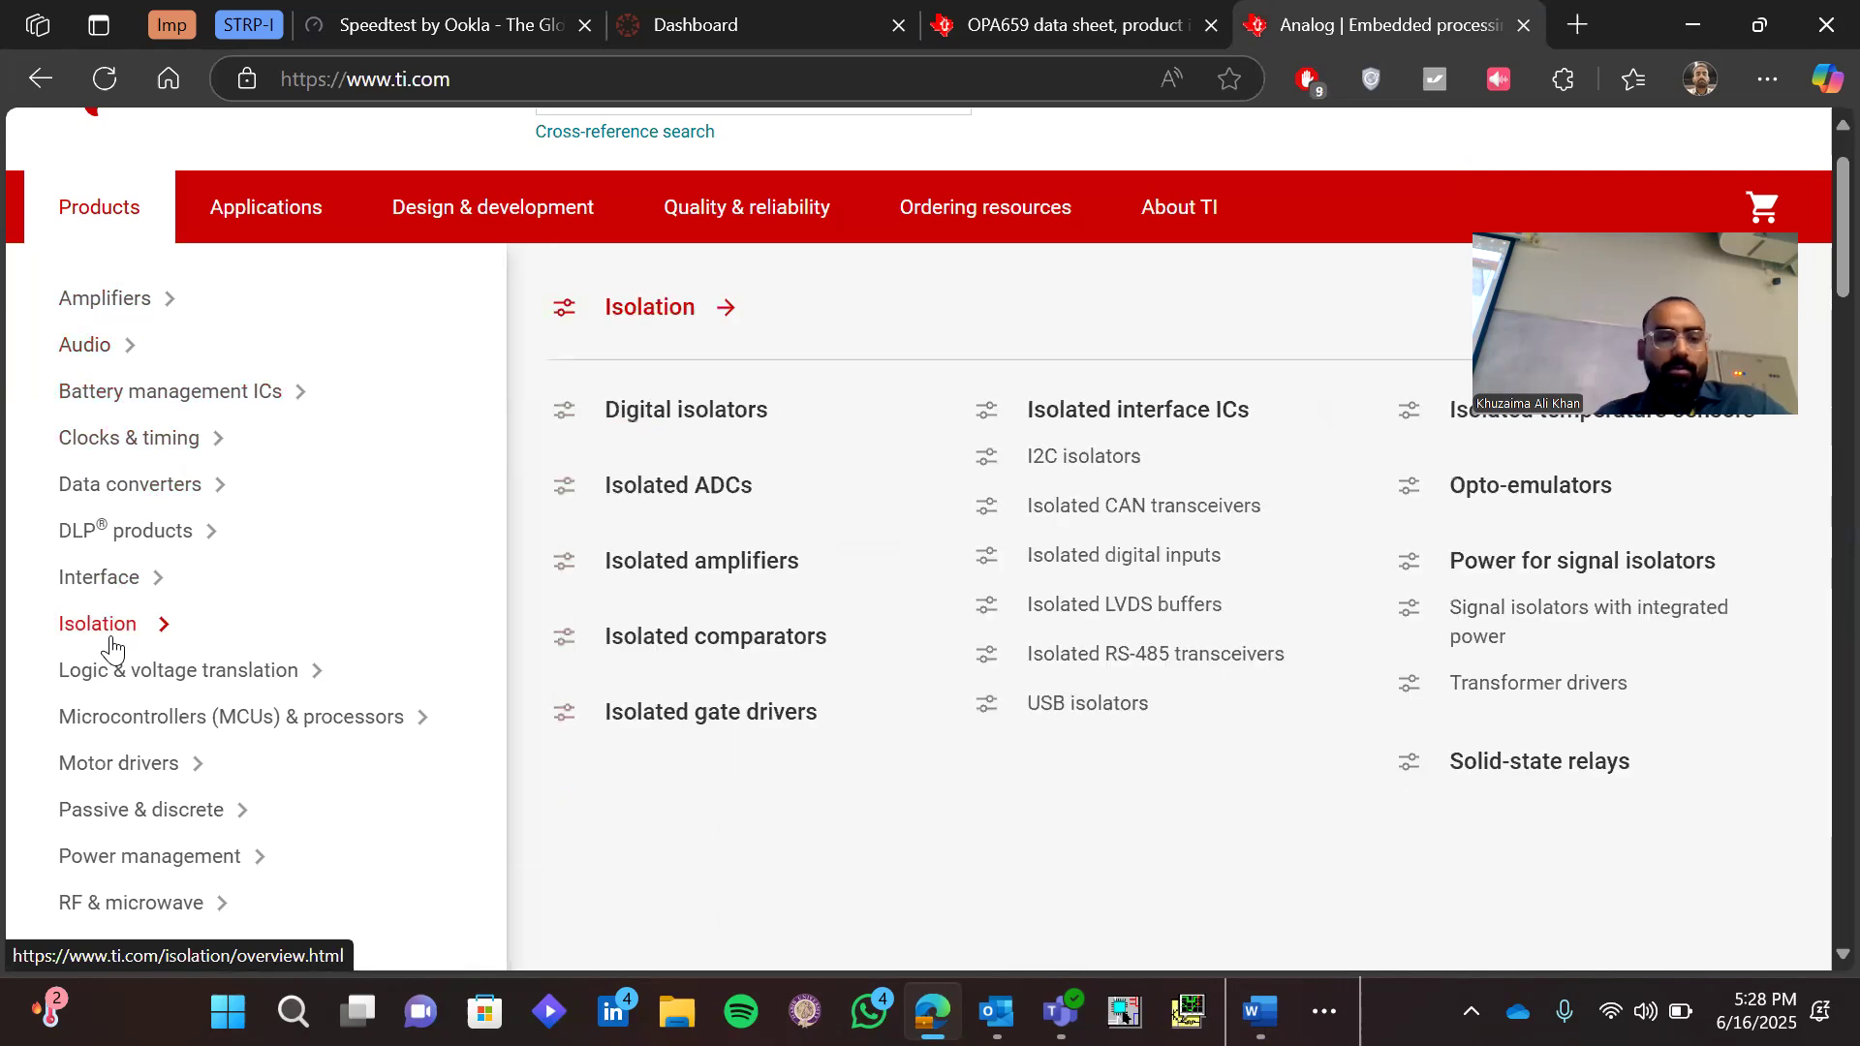
scroll(112, 647, down, 1)
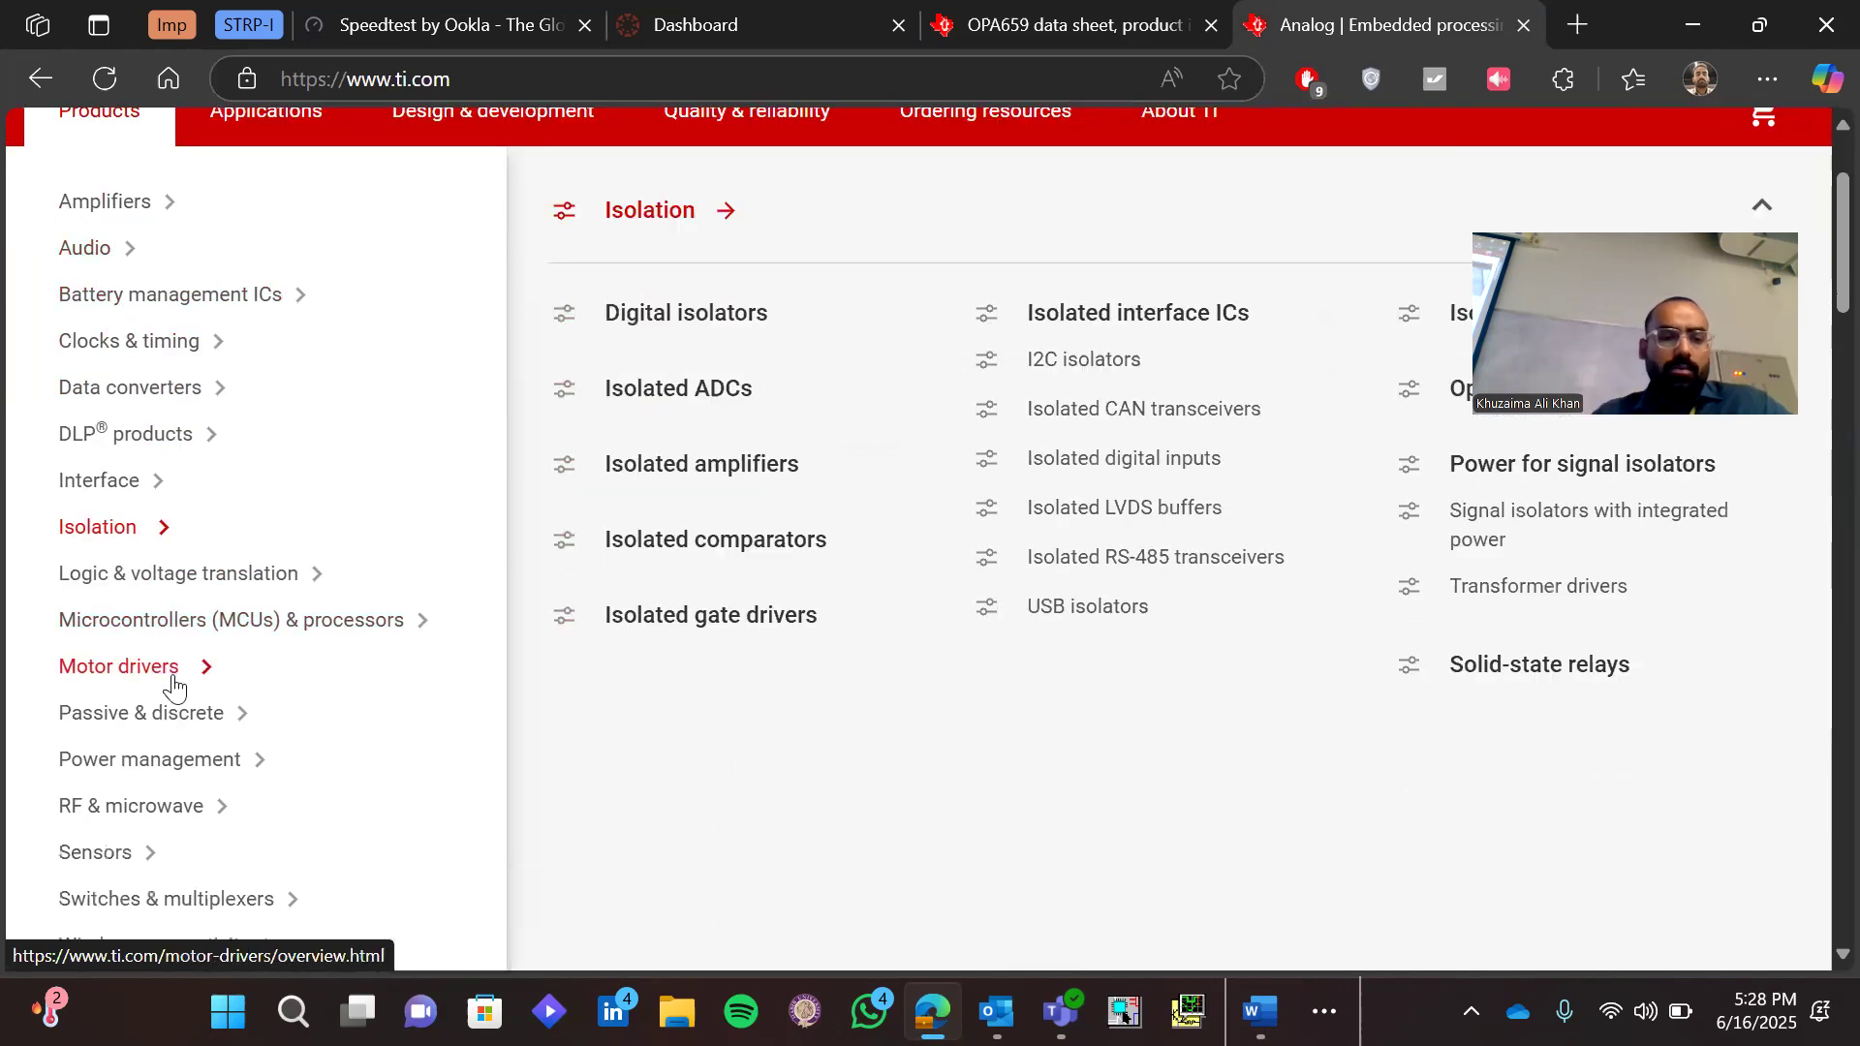
scroll(173, 689, down, 3)
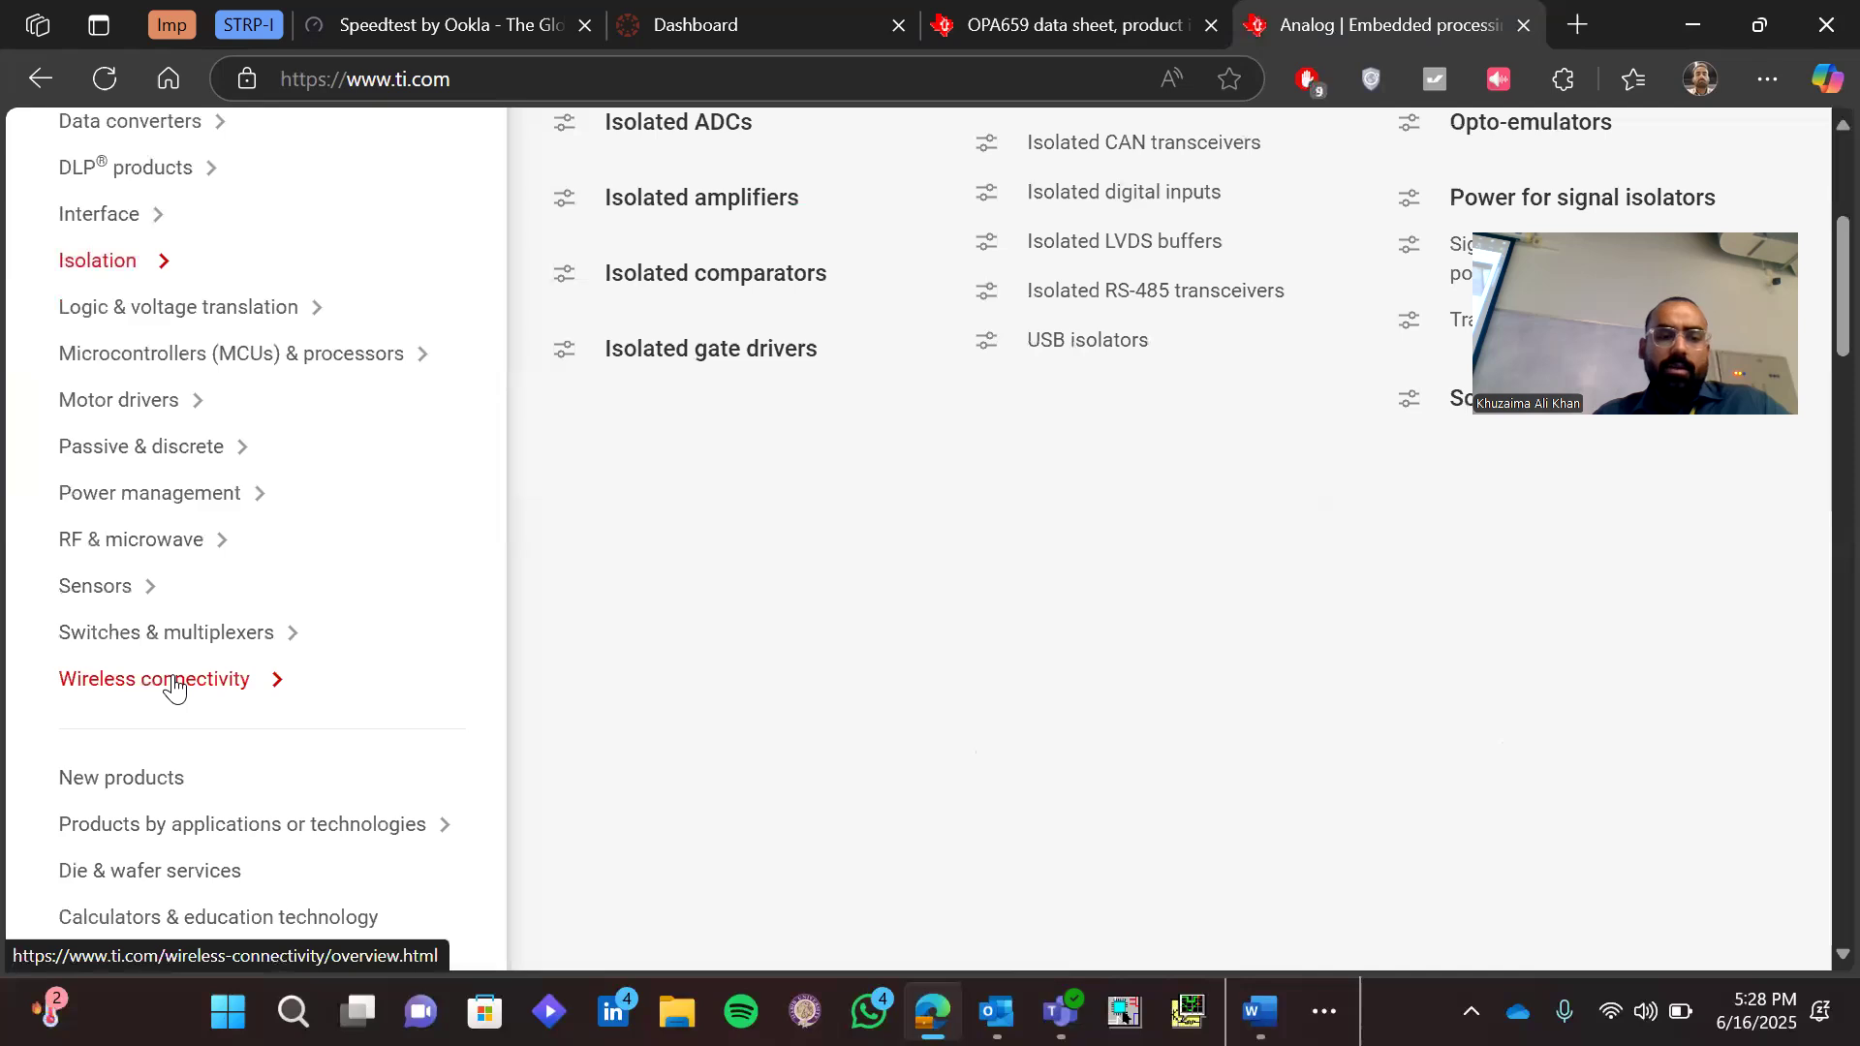
scroll(174, 689, up, 5)
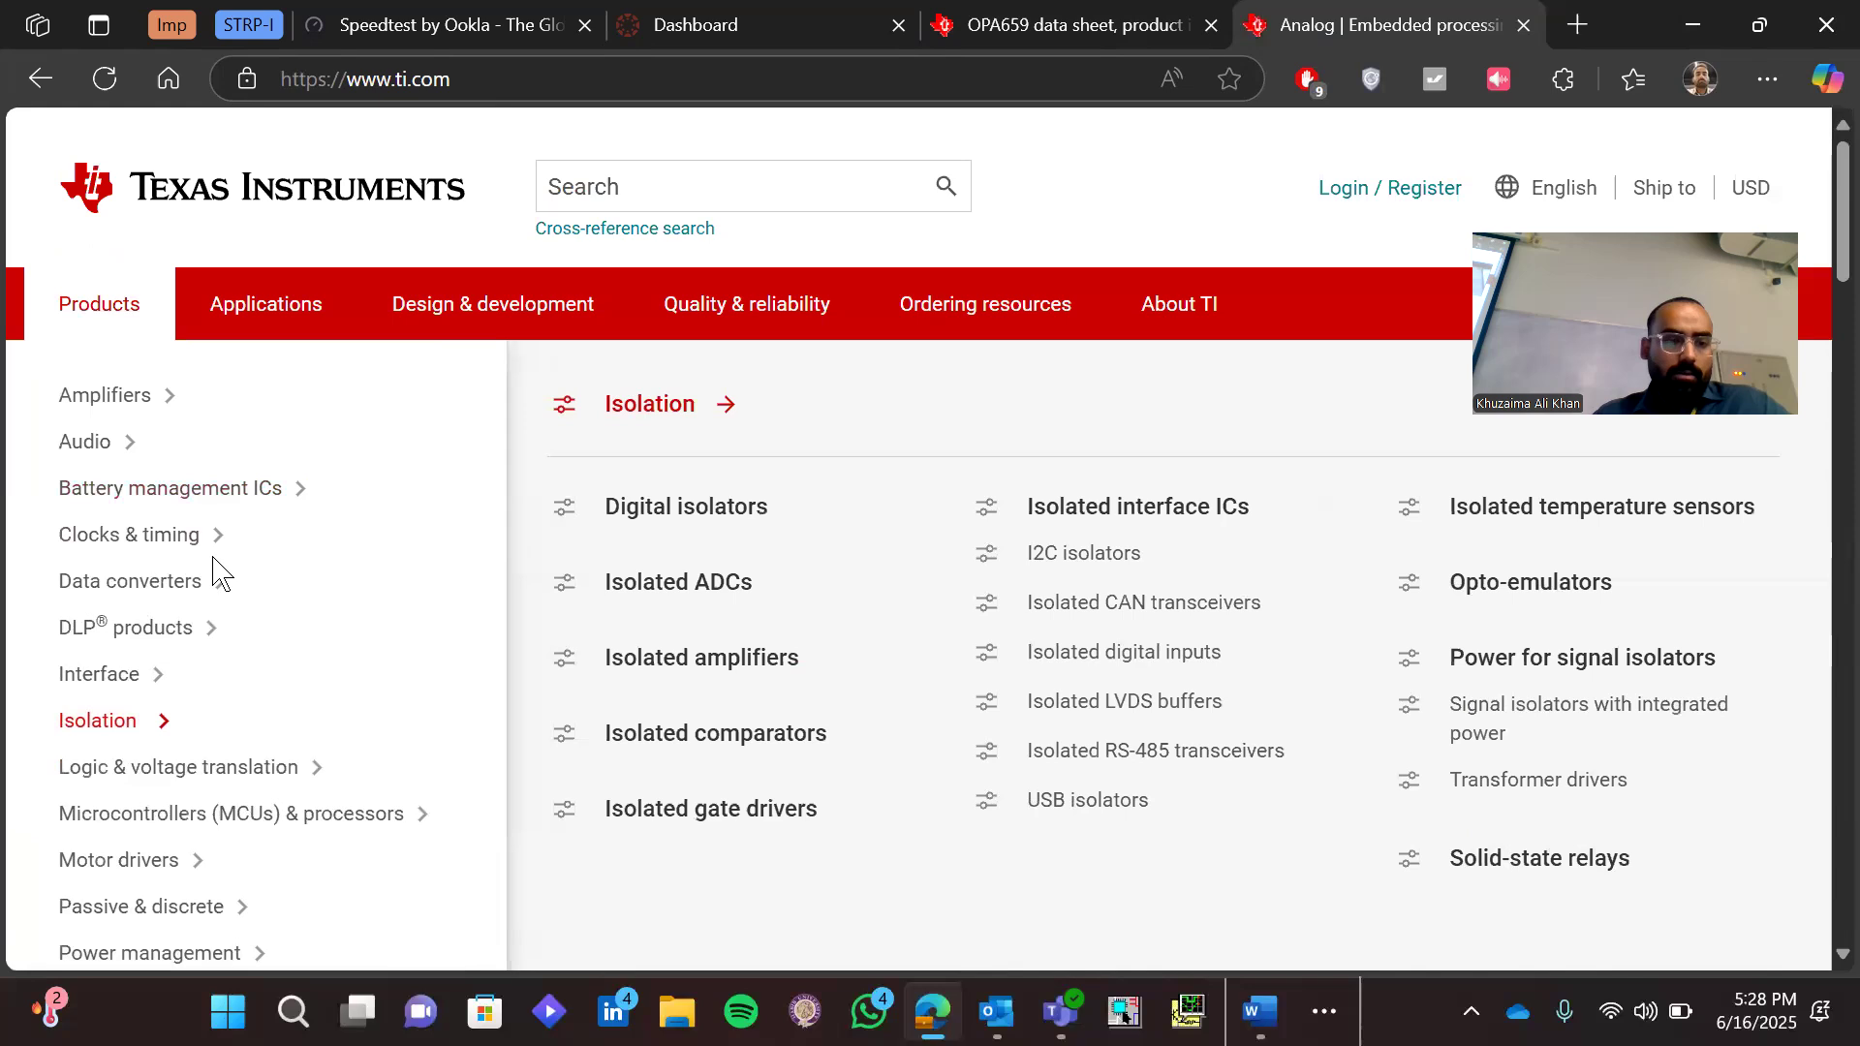
scroll(214, 572, down, 3)
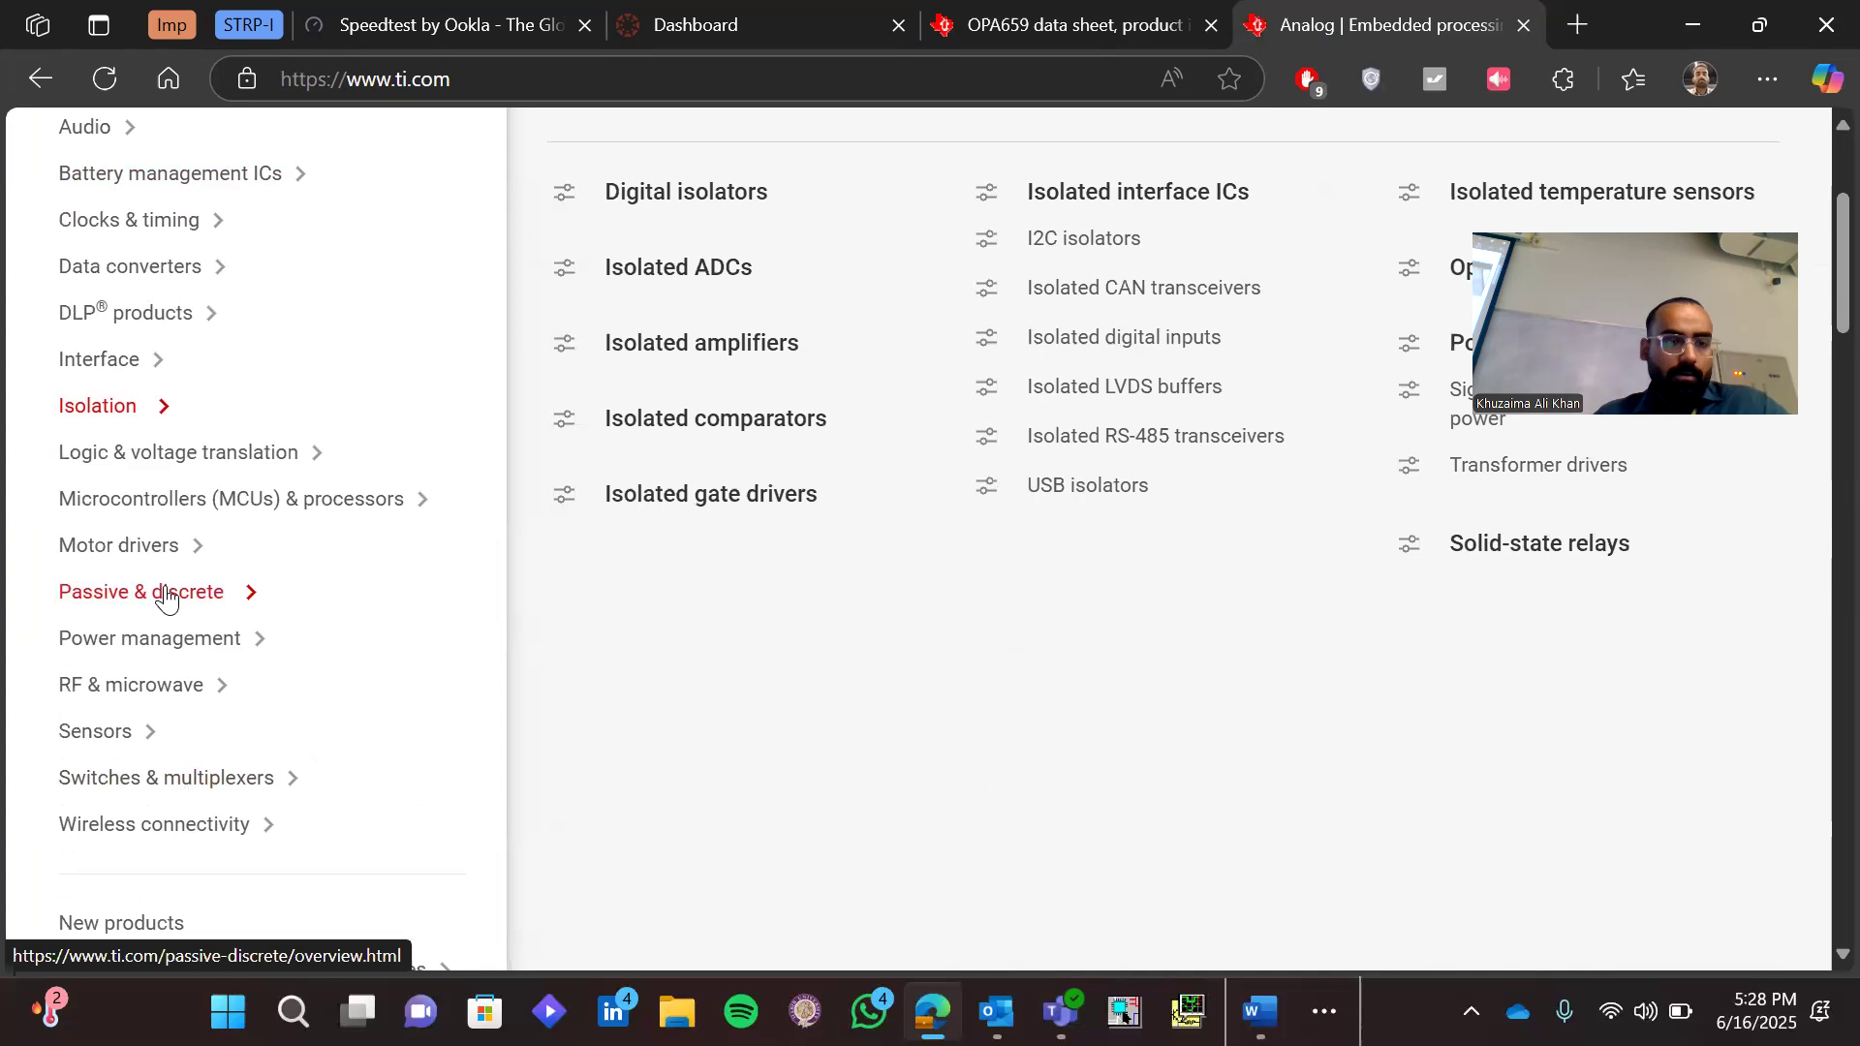
scroll(166, 595, up, 3)
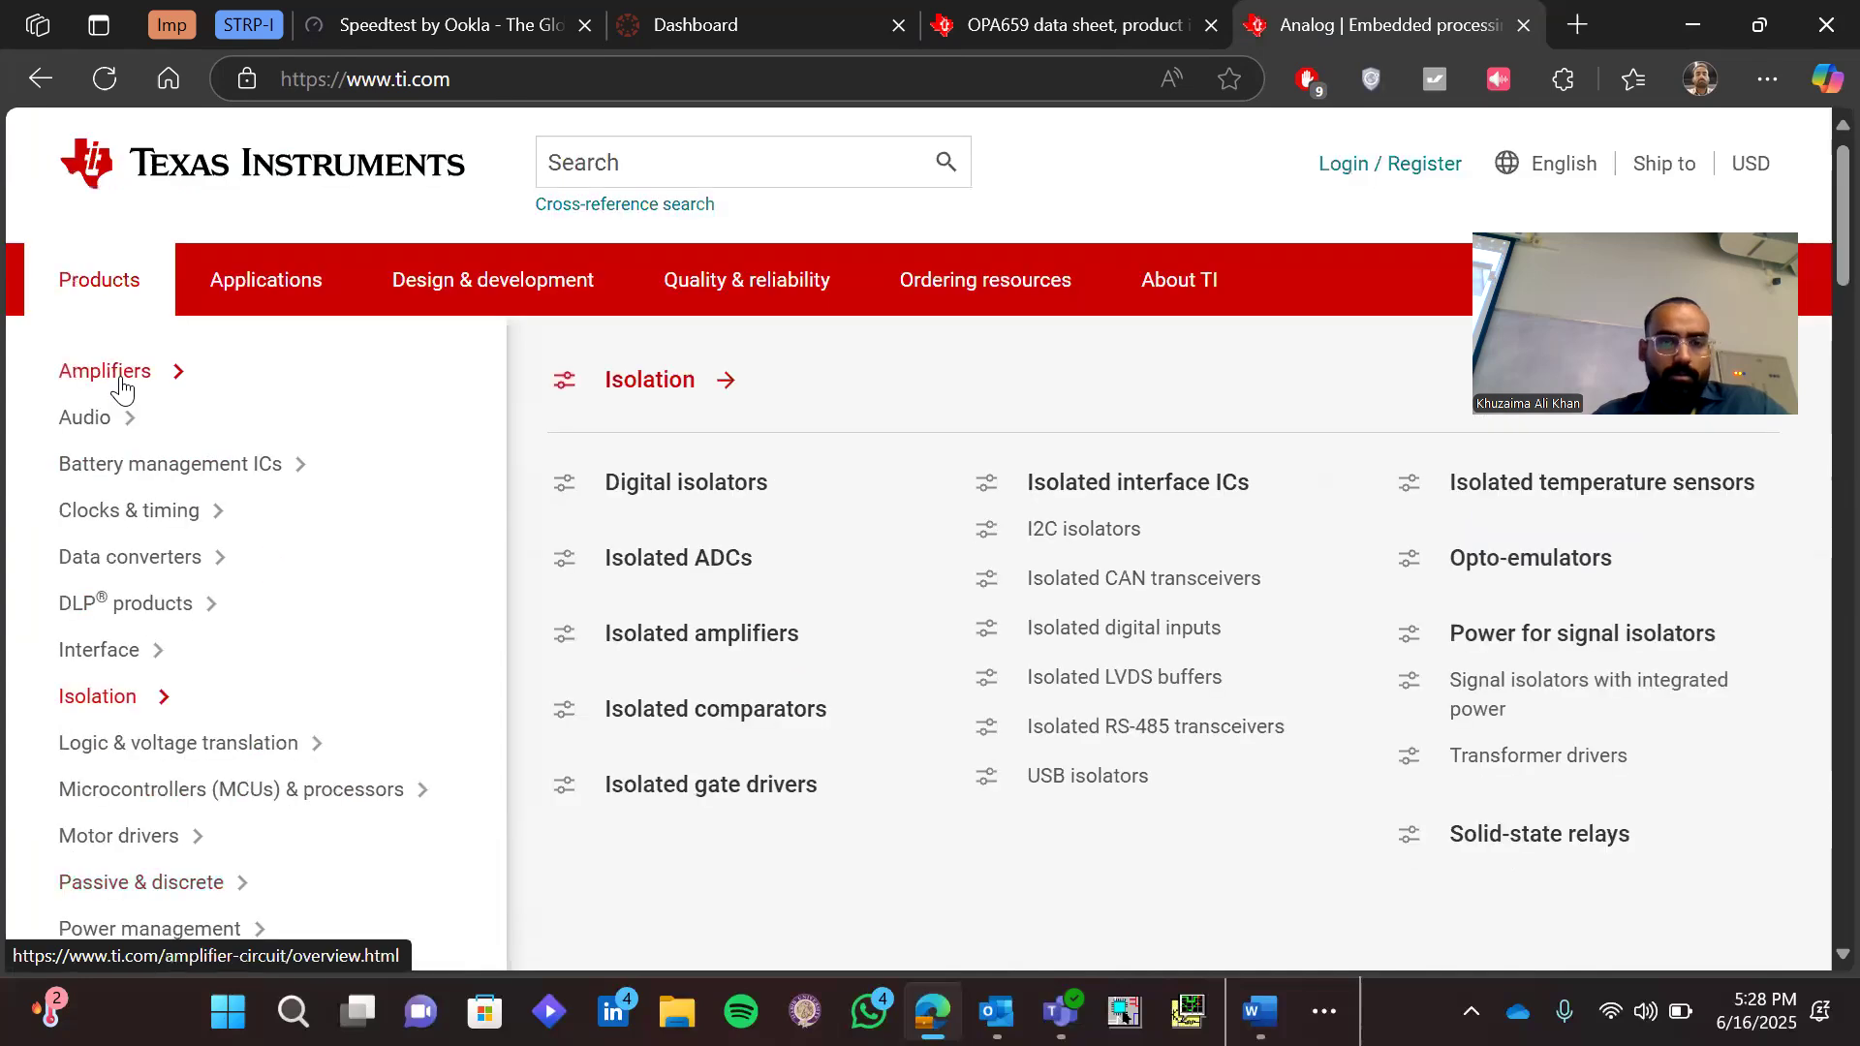
Show the Amplifiers category and look over its subcategories, such as the operational and difference amplifiers
click(121, 387)
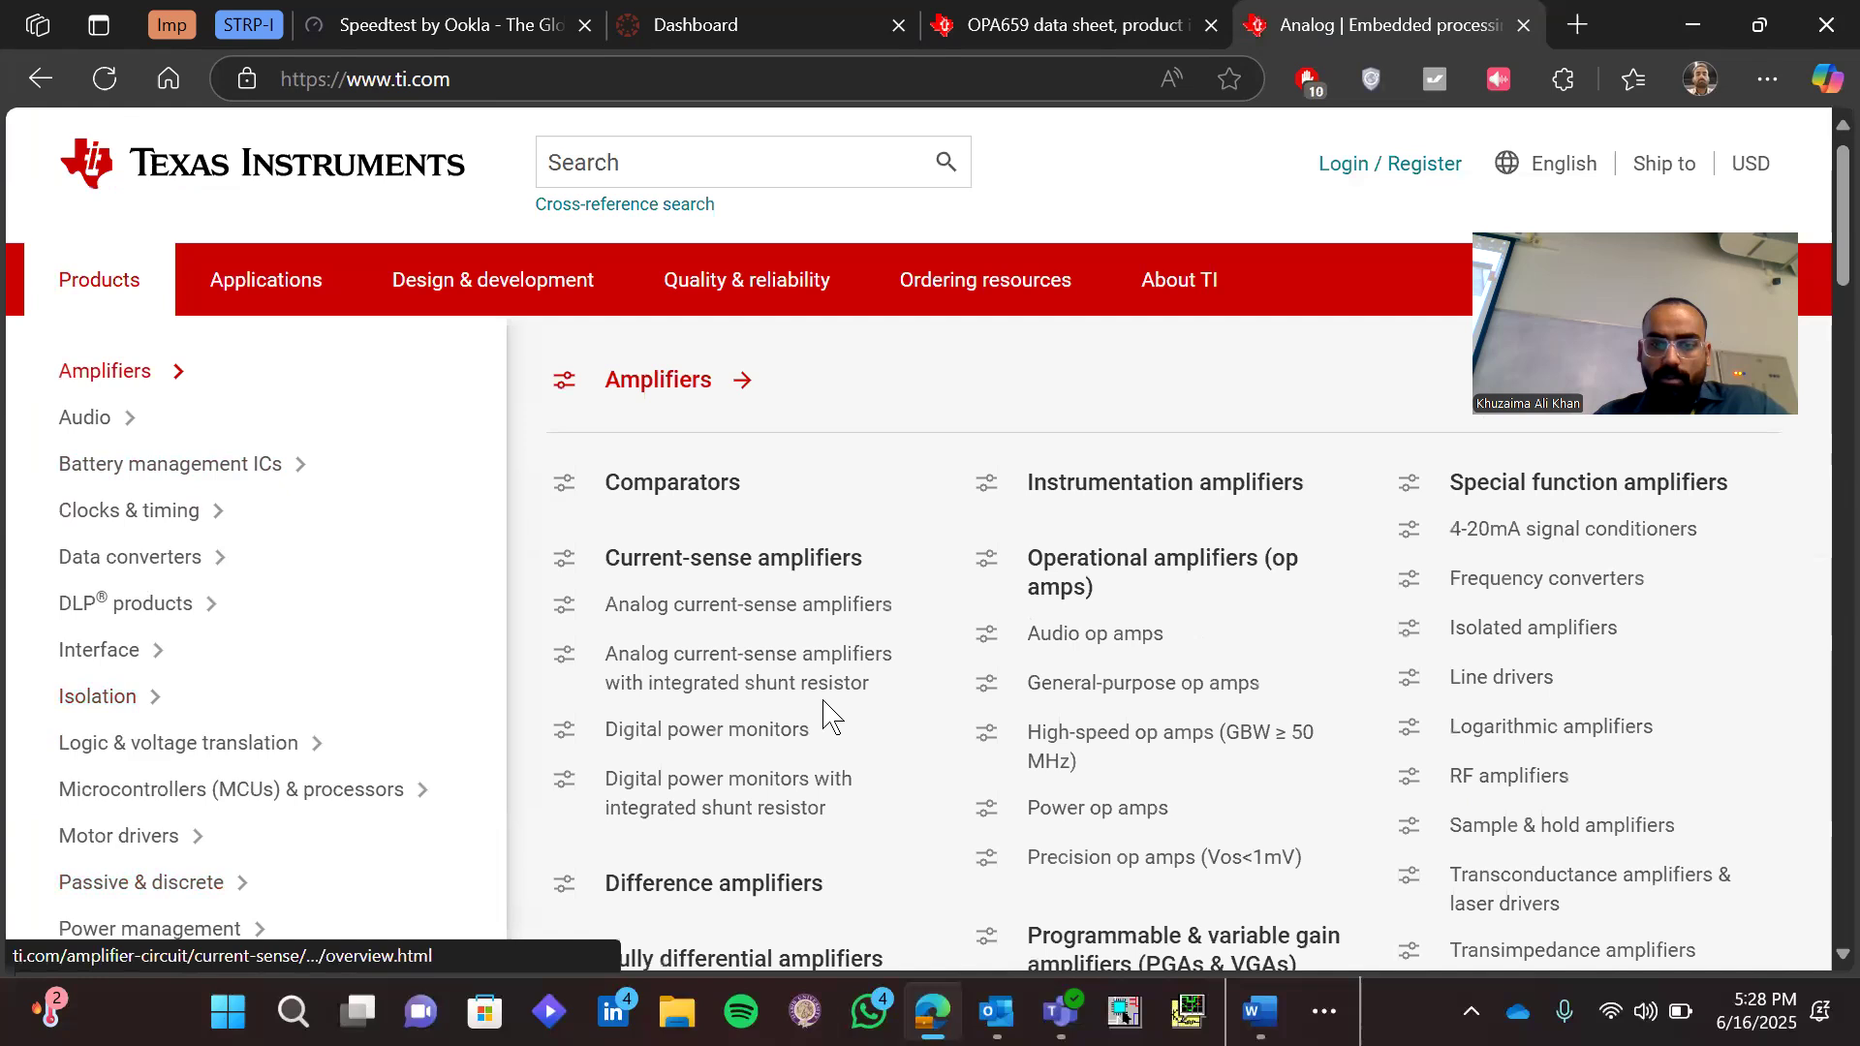
scroll(825, 717, down, 2)
scroll(825, 717, up, 1)
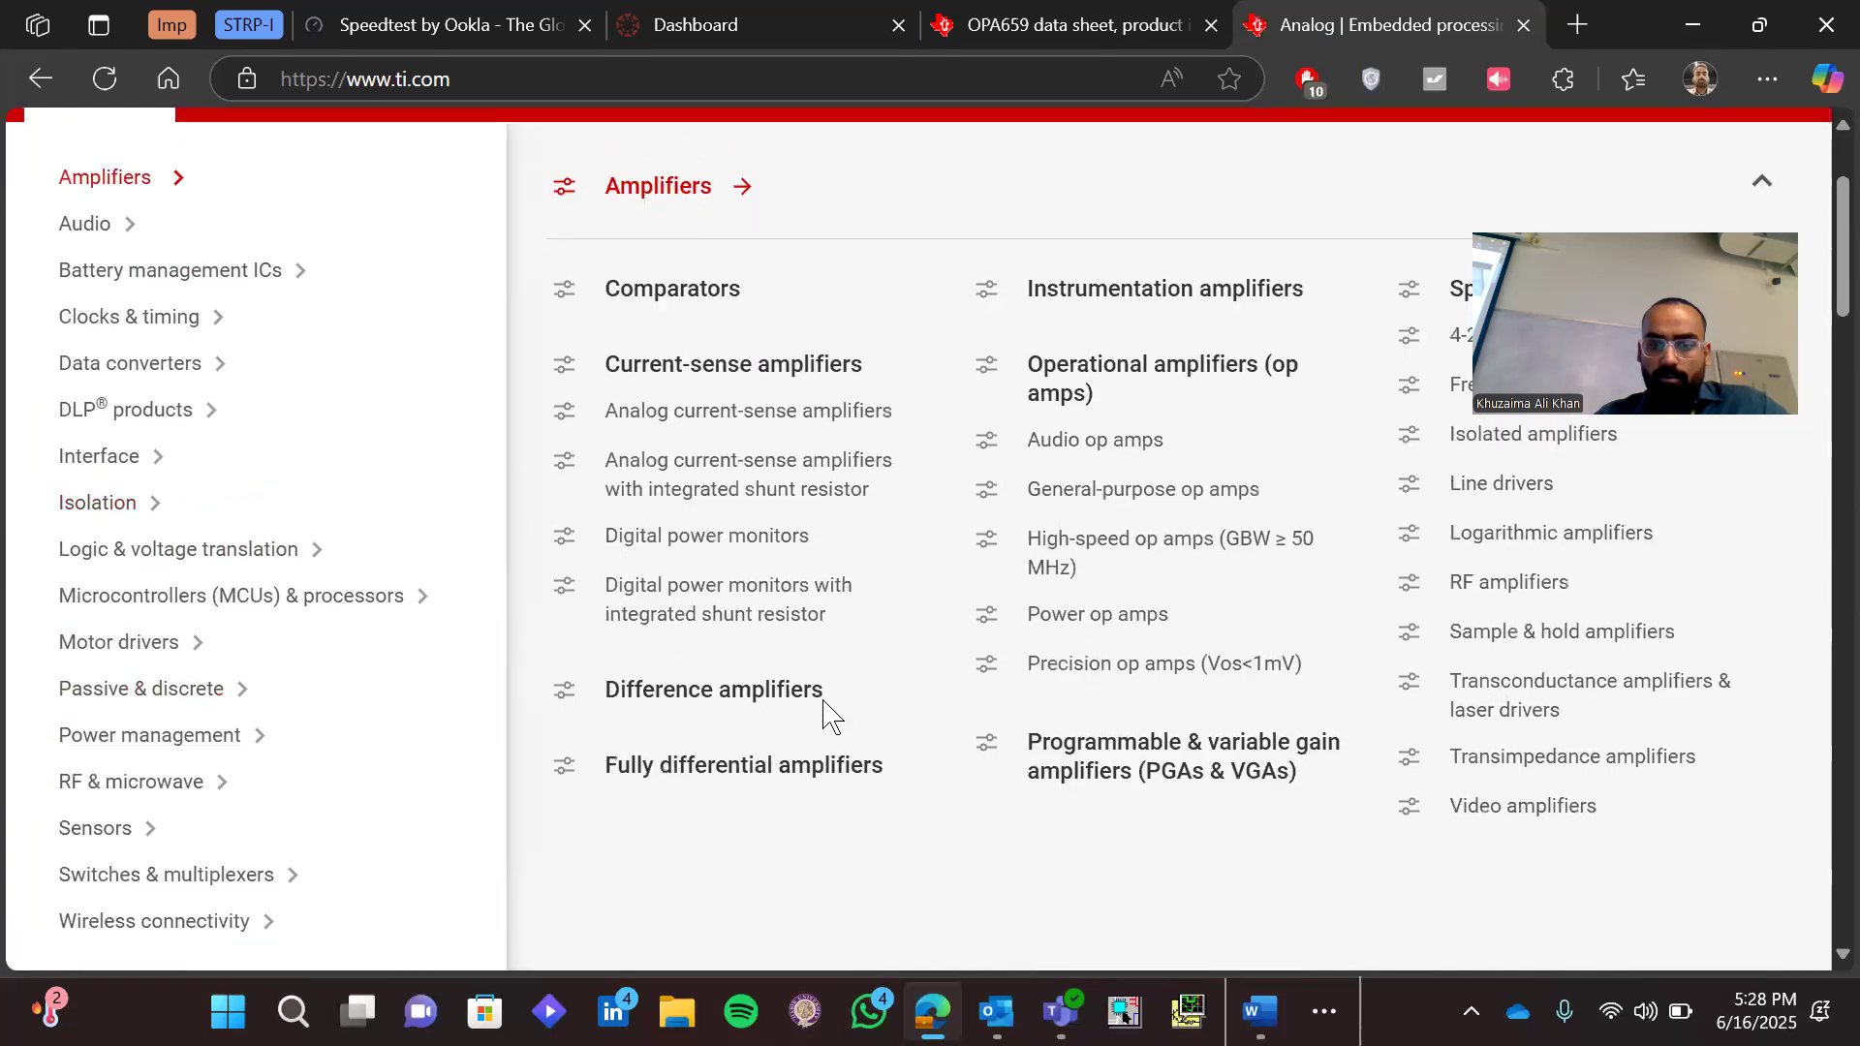
scroll(416, 571, up, 2)
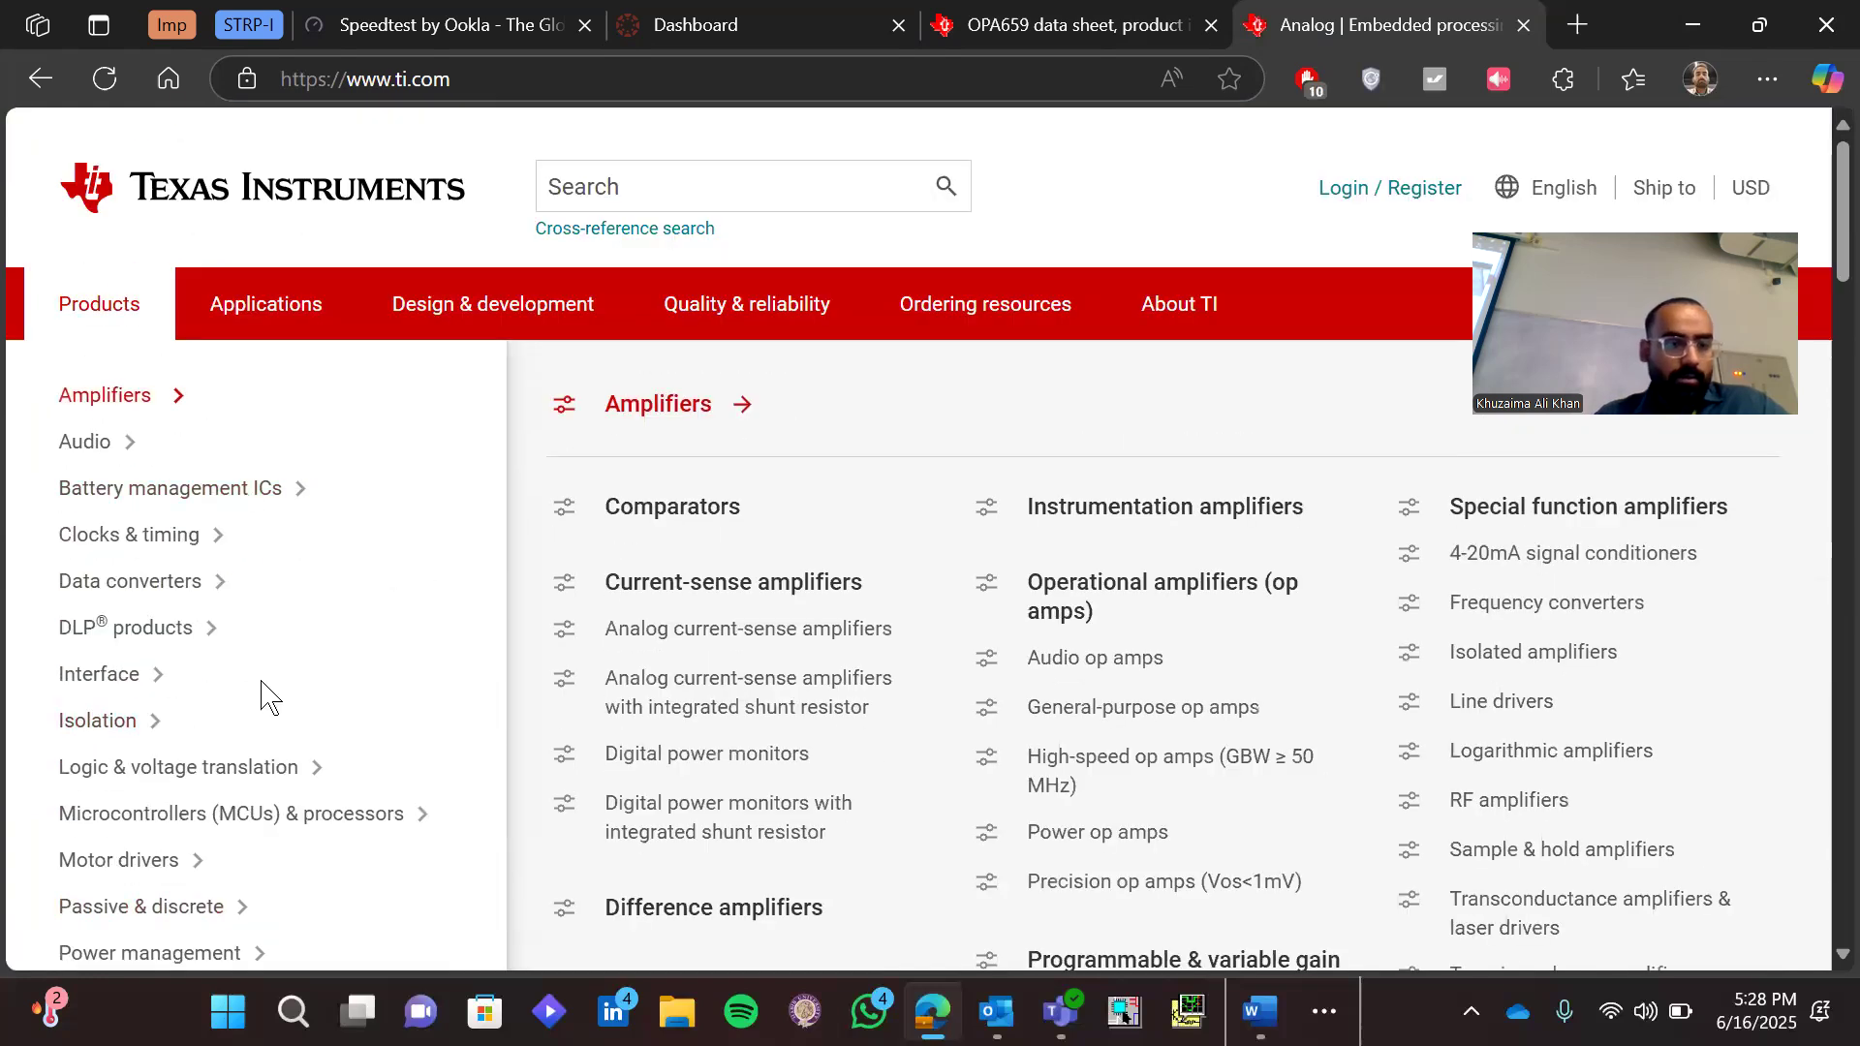
Show the Power management category and look through its subcategories down to the gate drivers
scroll(262, 696, down, 1)
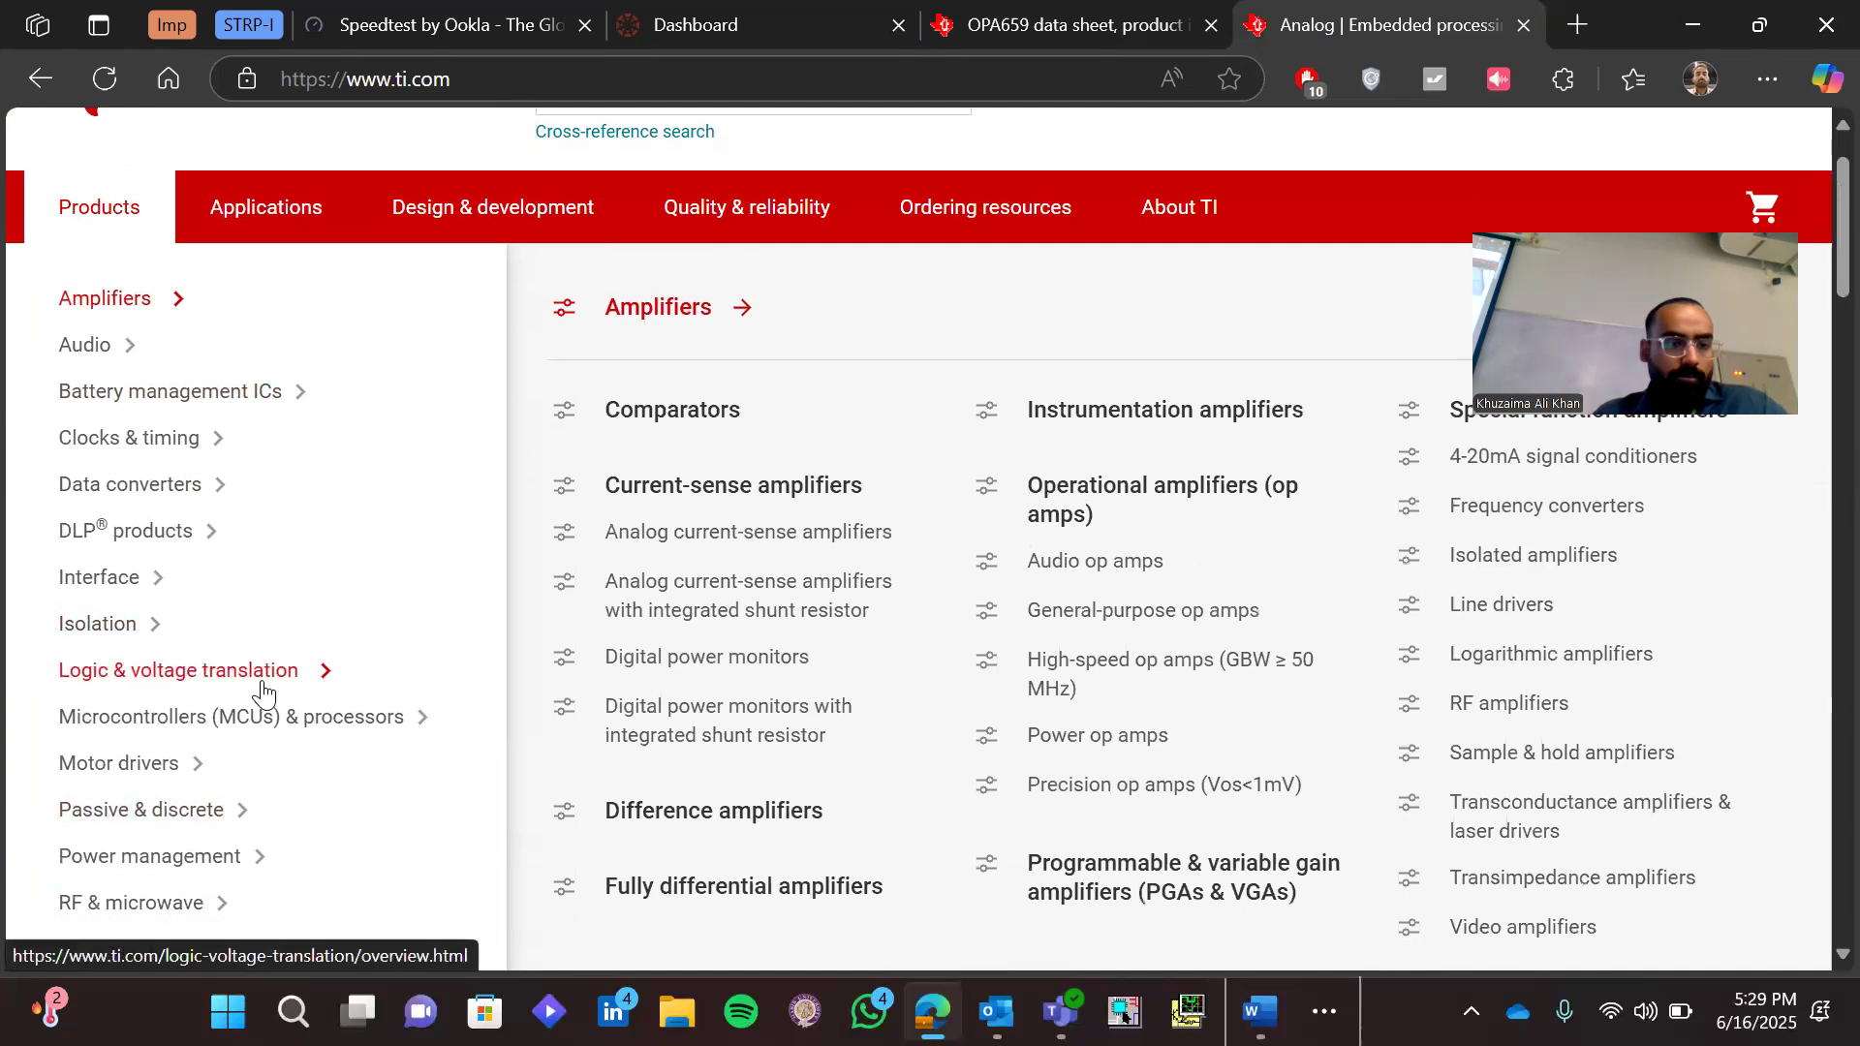
scroll(262, 693, down, 2)
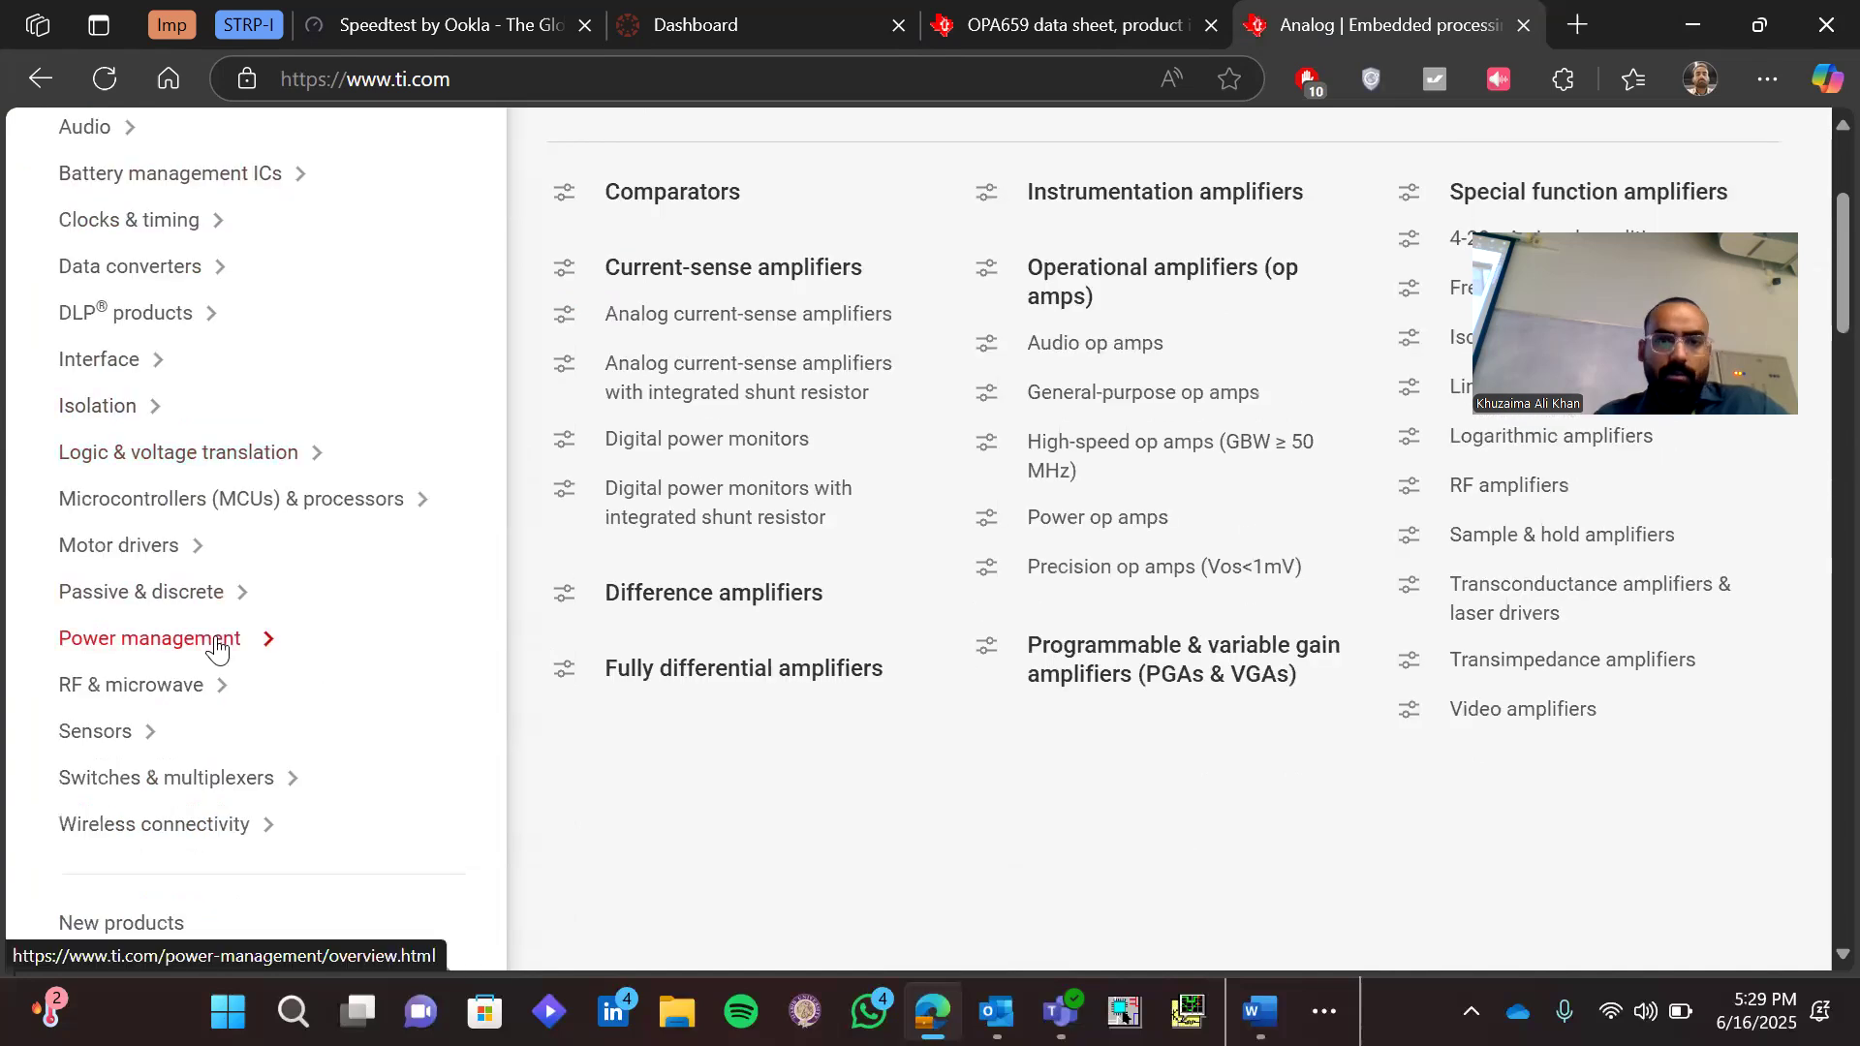
mouse_move(217, 647)
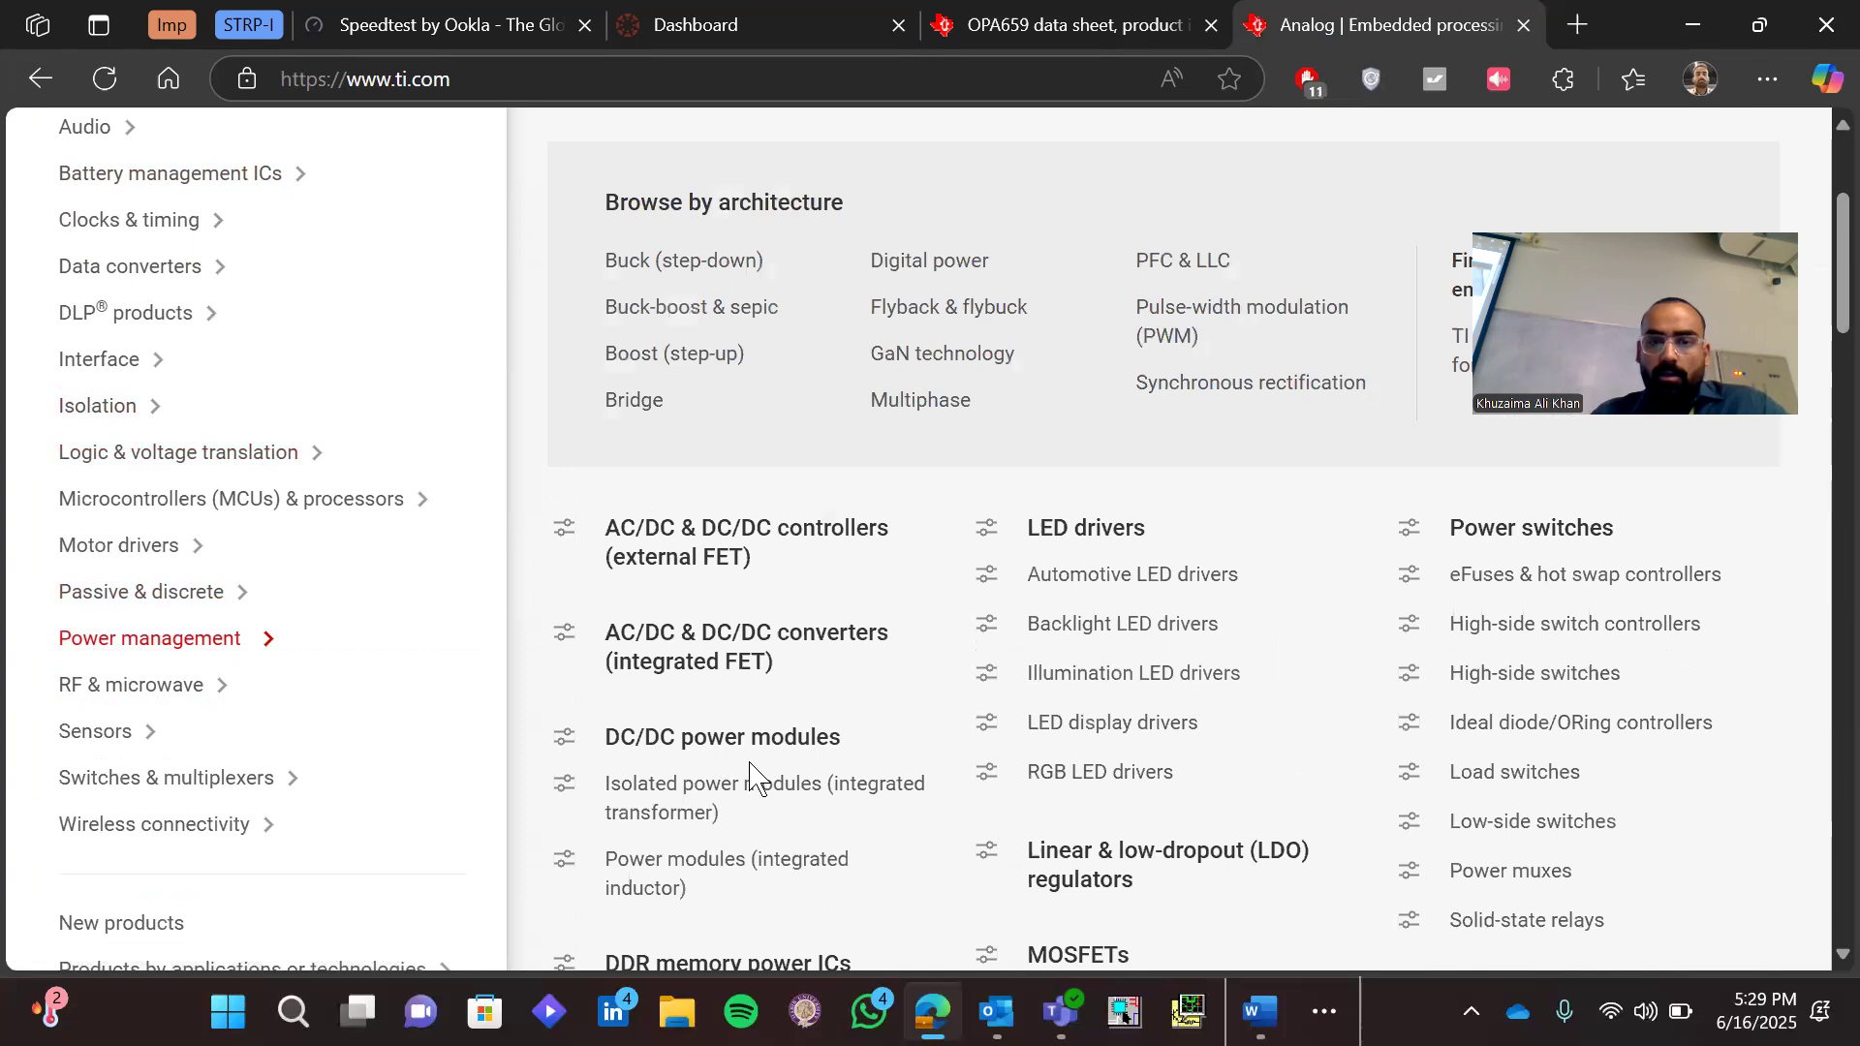
scroll(750, 775, down, 1)
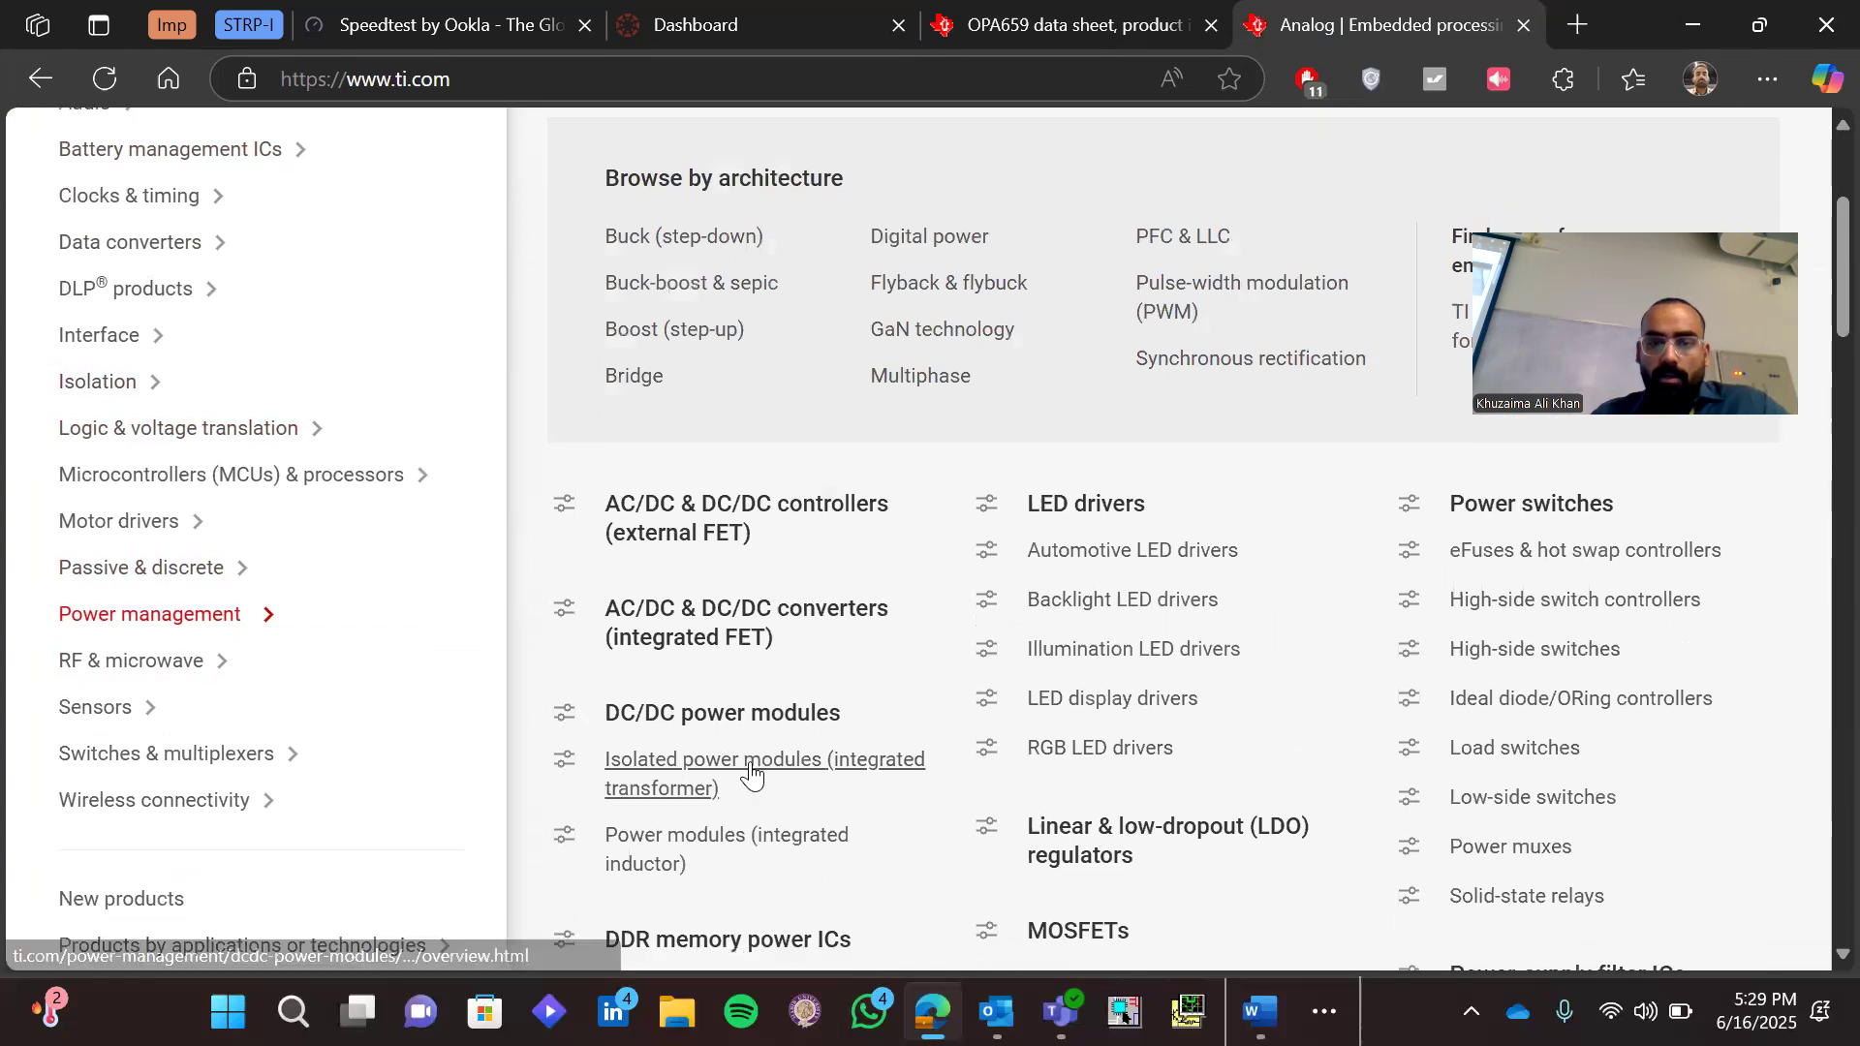
scroll(751, 775, down, 2)
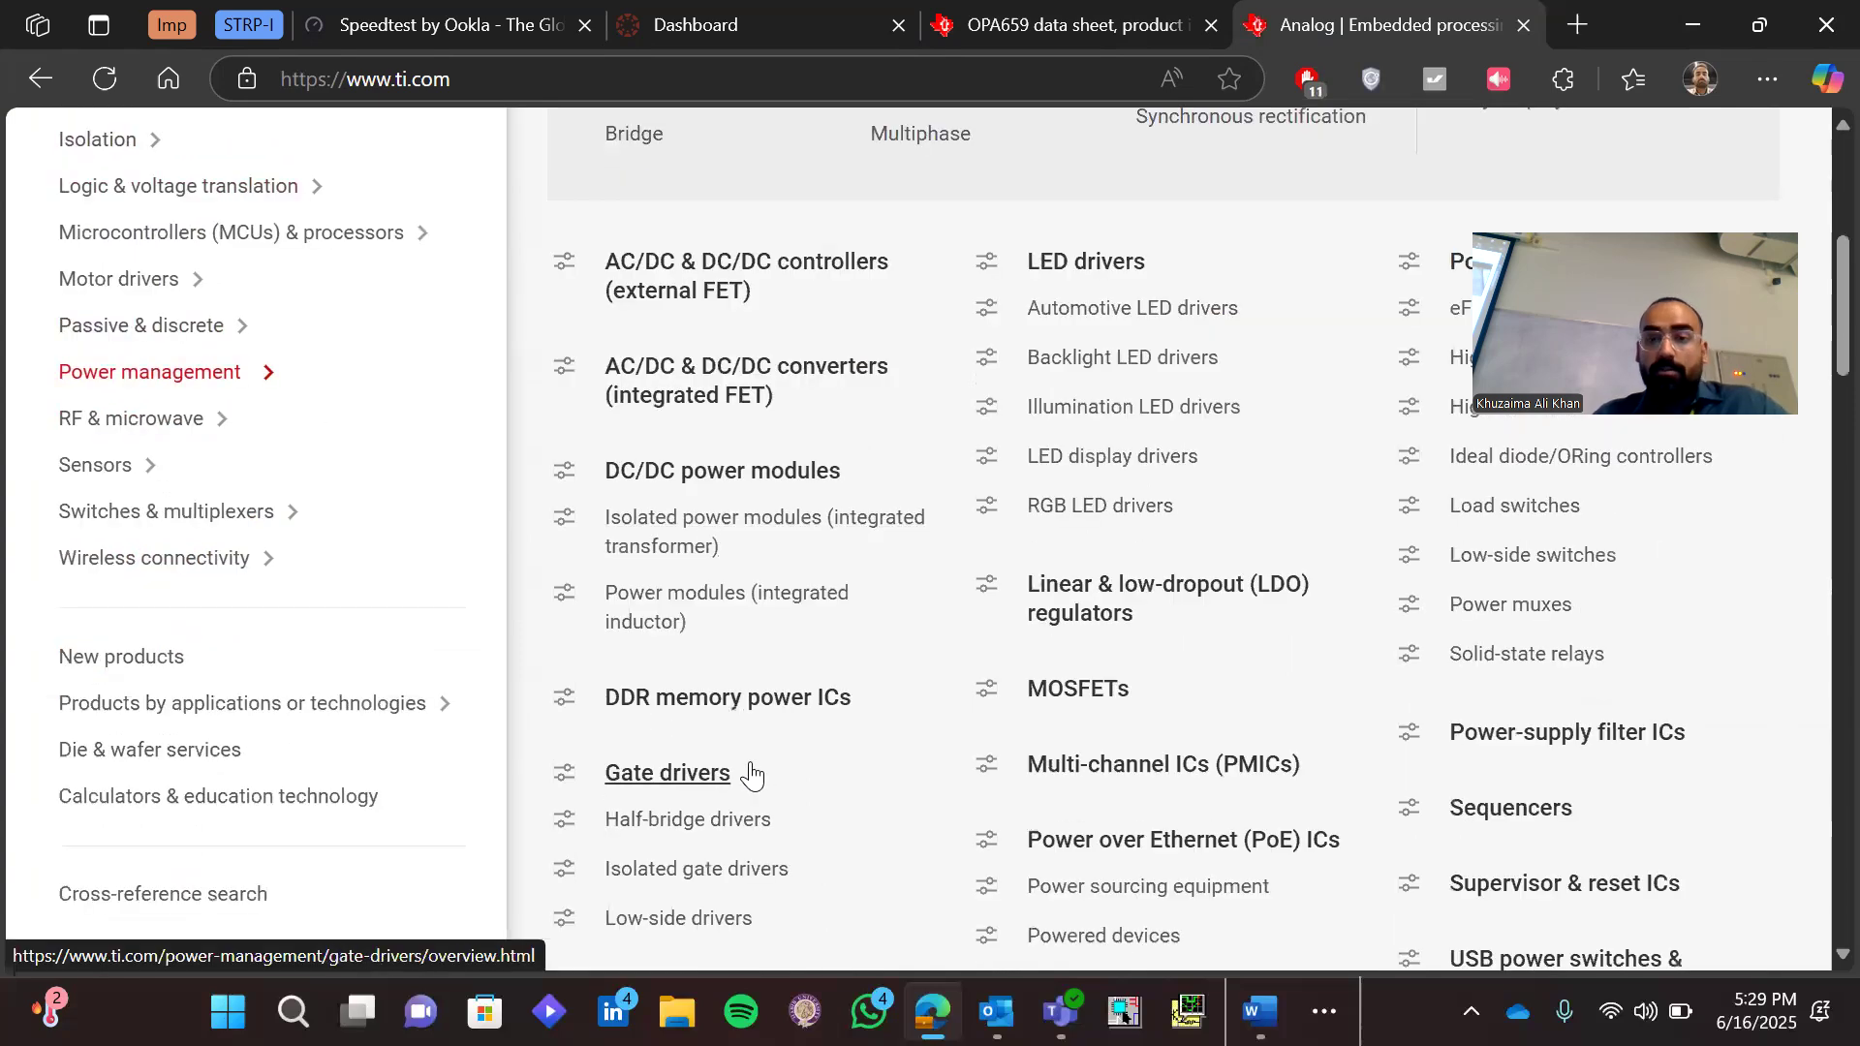
scroll(751, 775, up, 1)
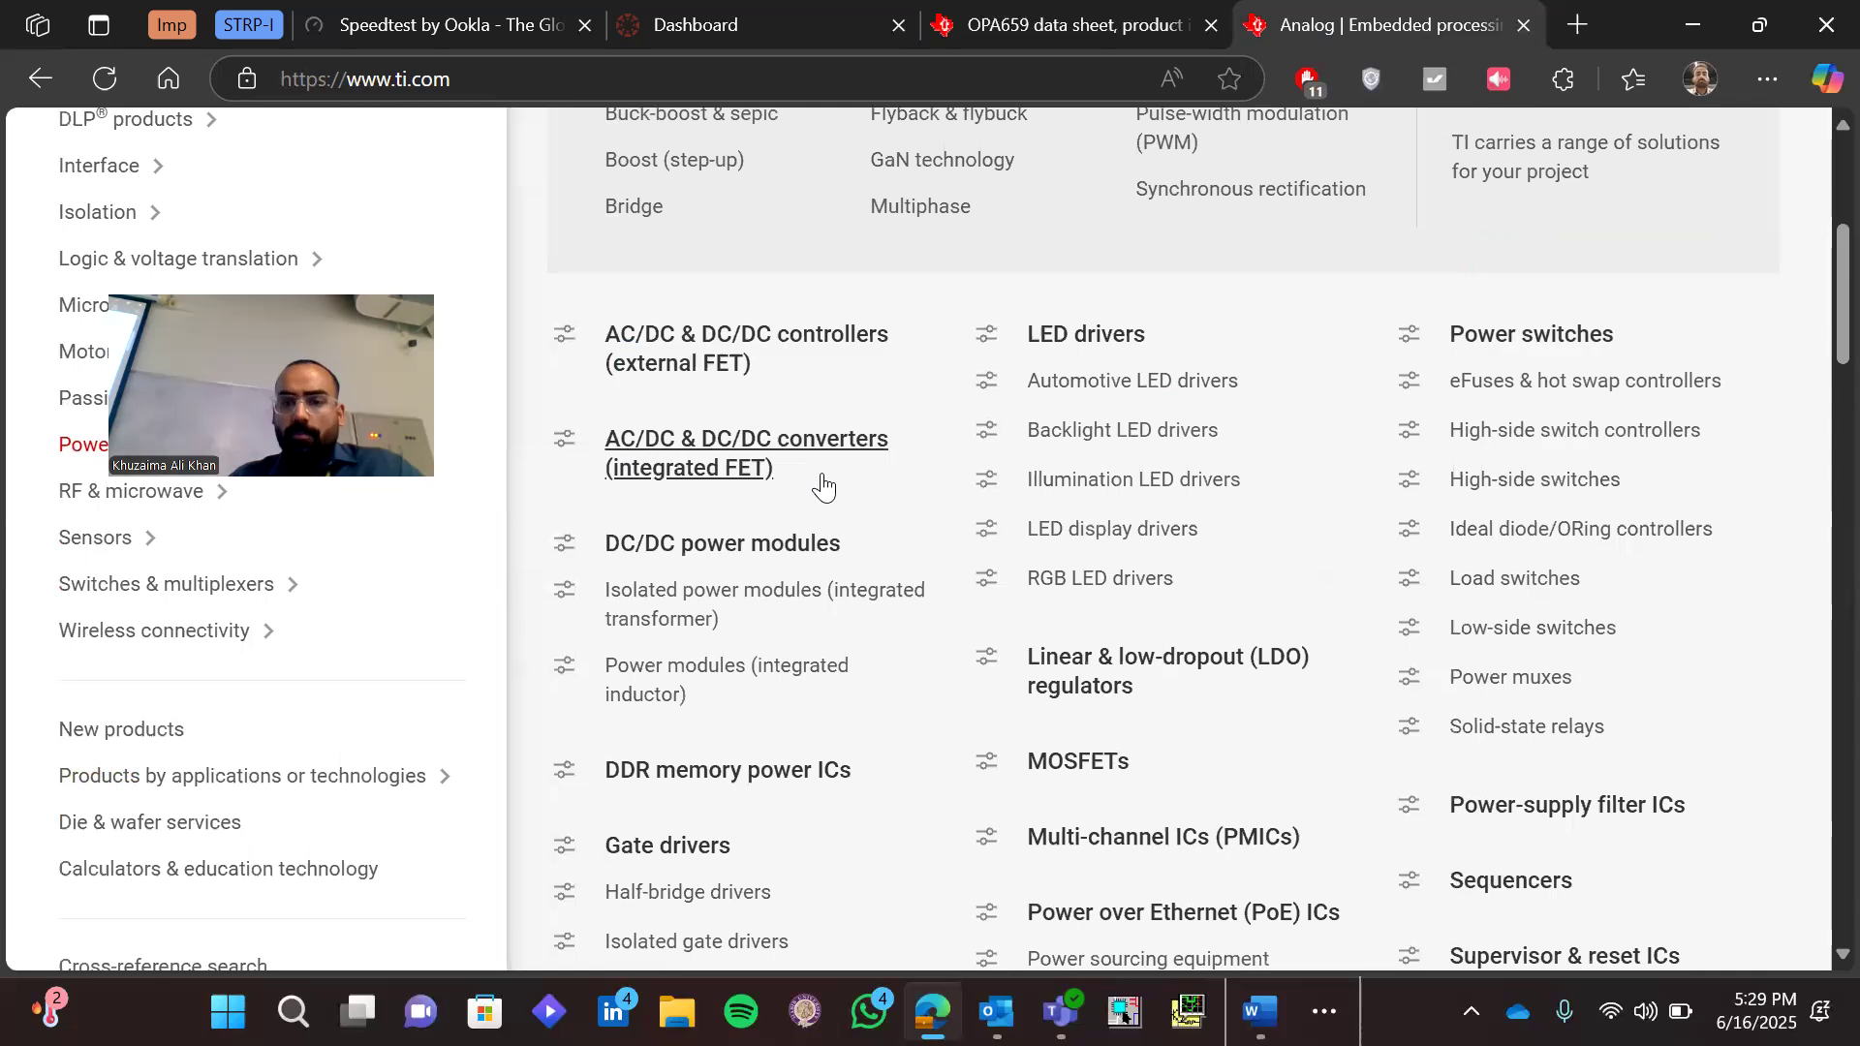
scroll(822, 481, down, 2)
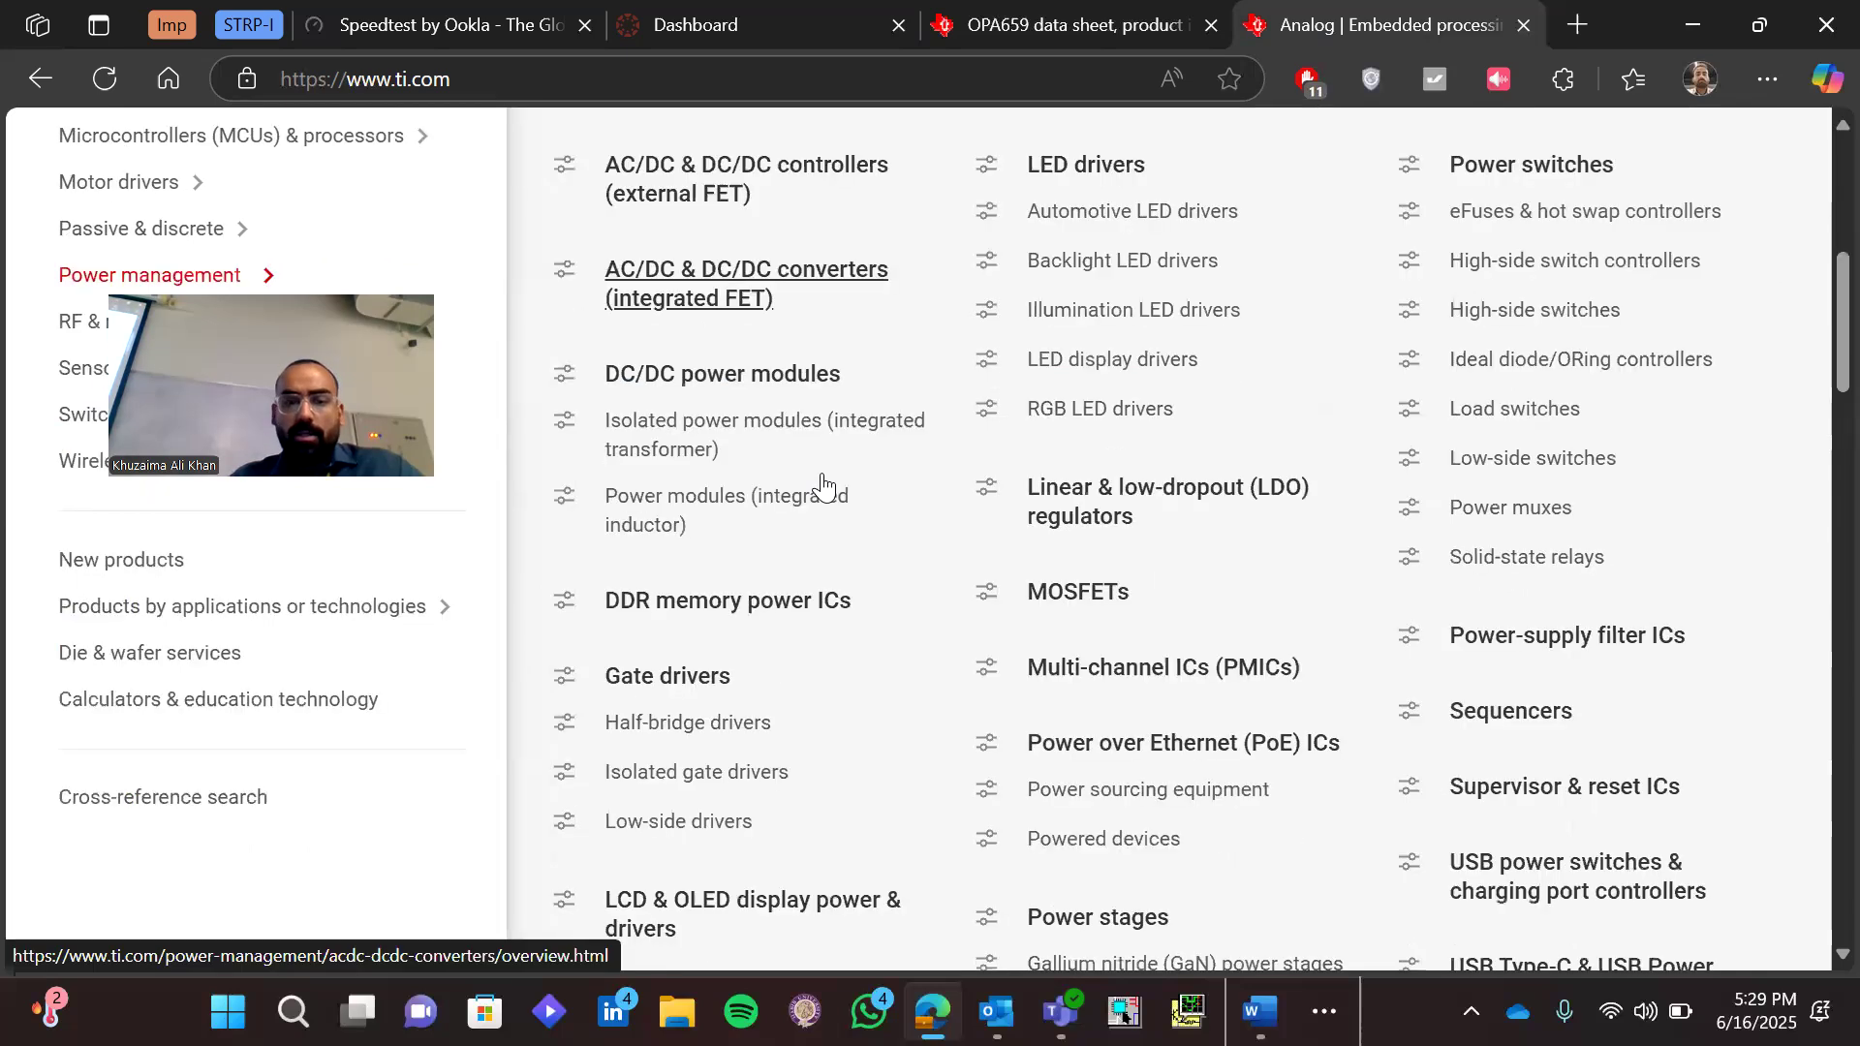
scroll(822, 481, down, 1)
scroll(721, 620, down, 1)
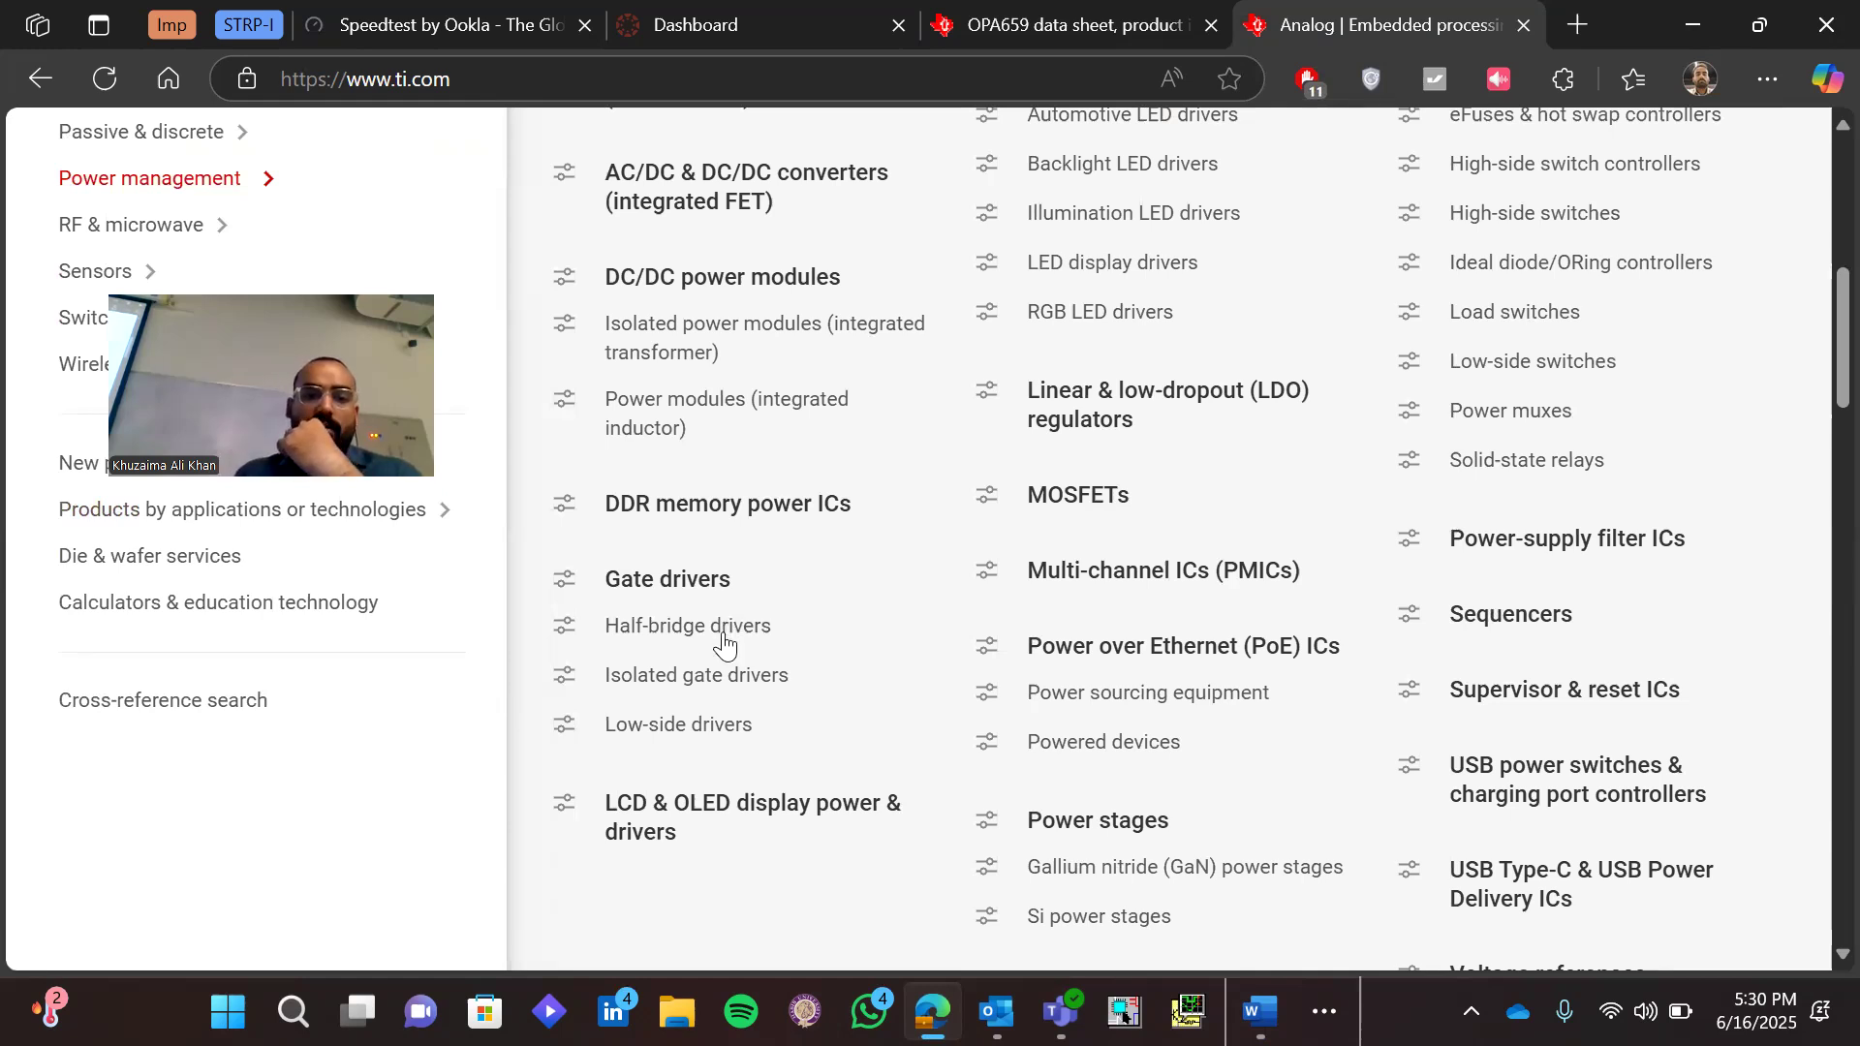
Open the Half-bridge drivers page under Gate drivers and examine the chart of devices by drive current and voltage
click(724, 644)
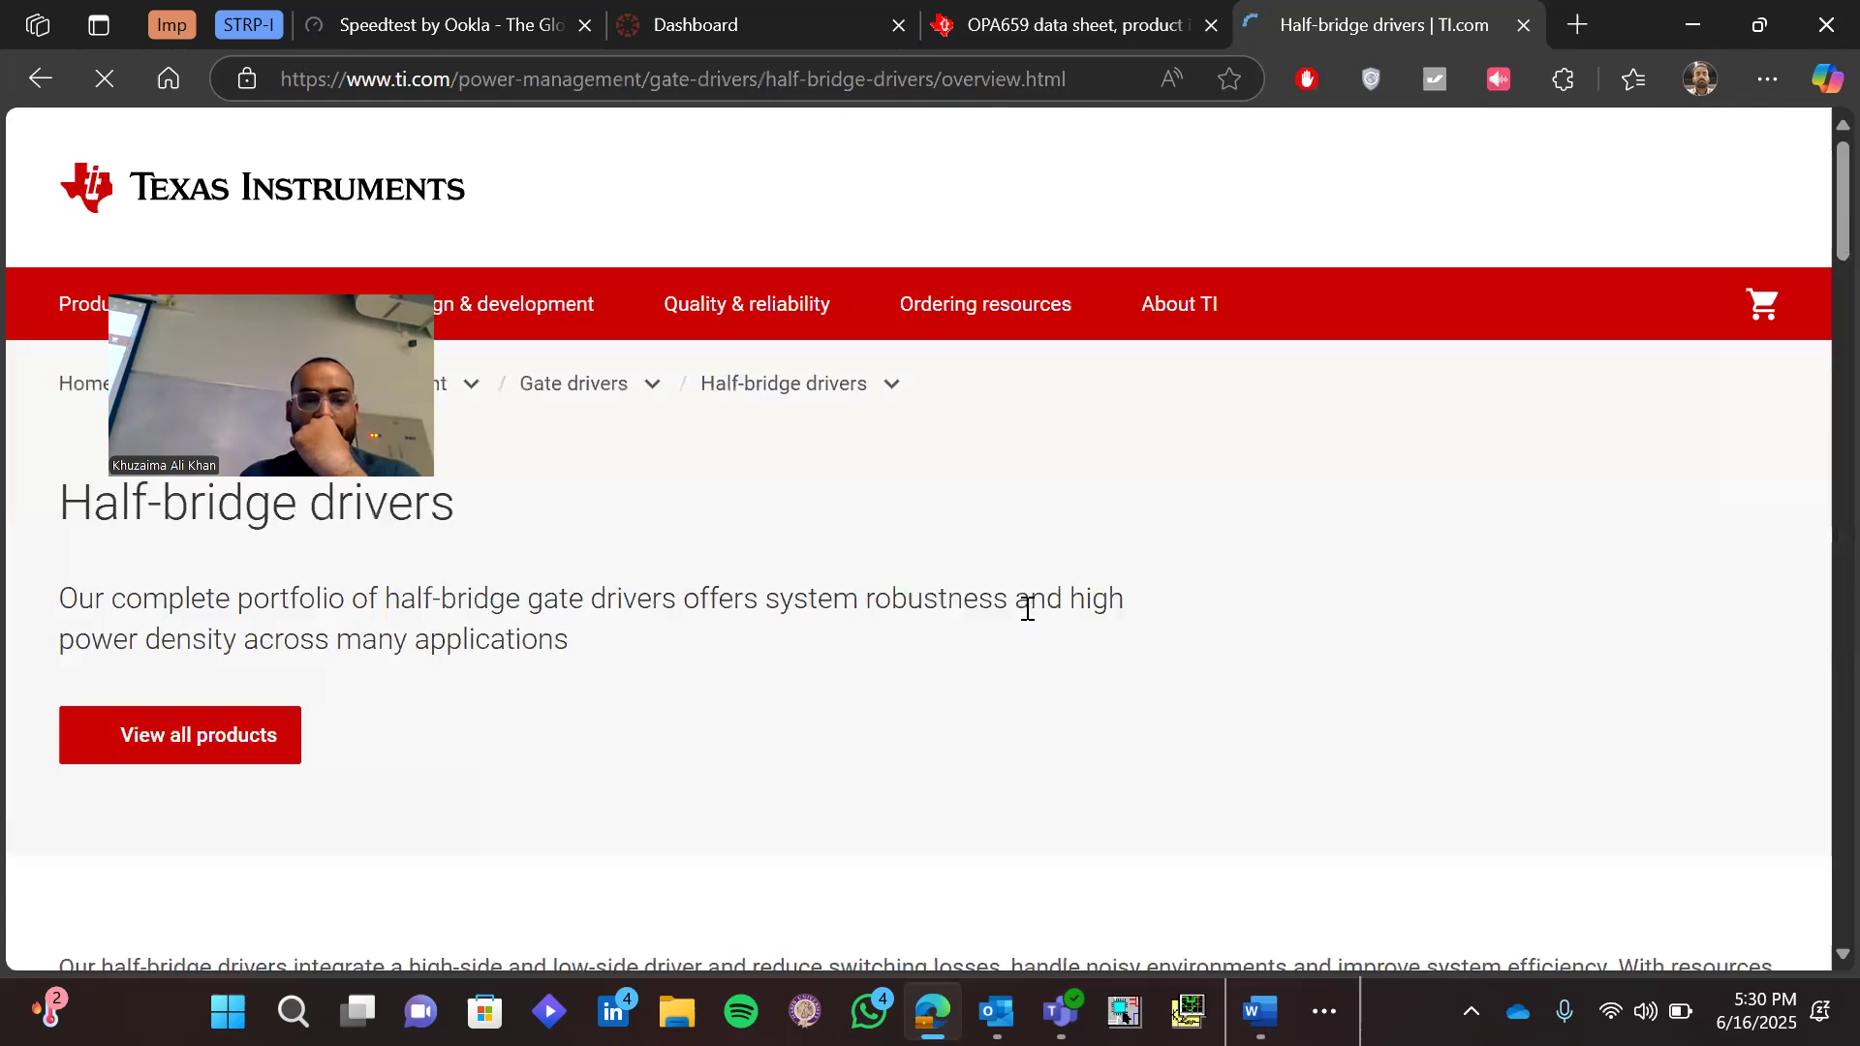
scroll(1027, 608, down, 15)
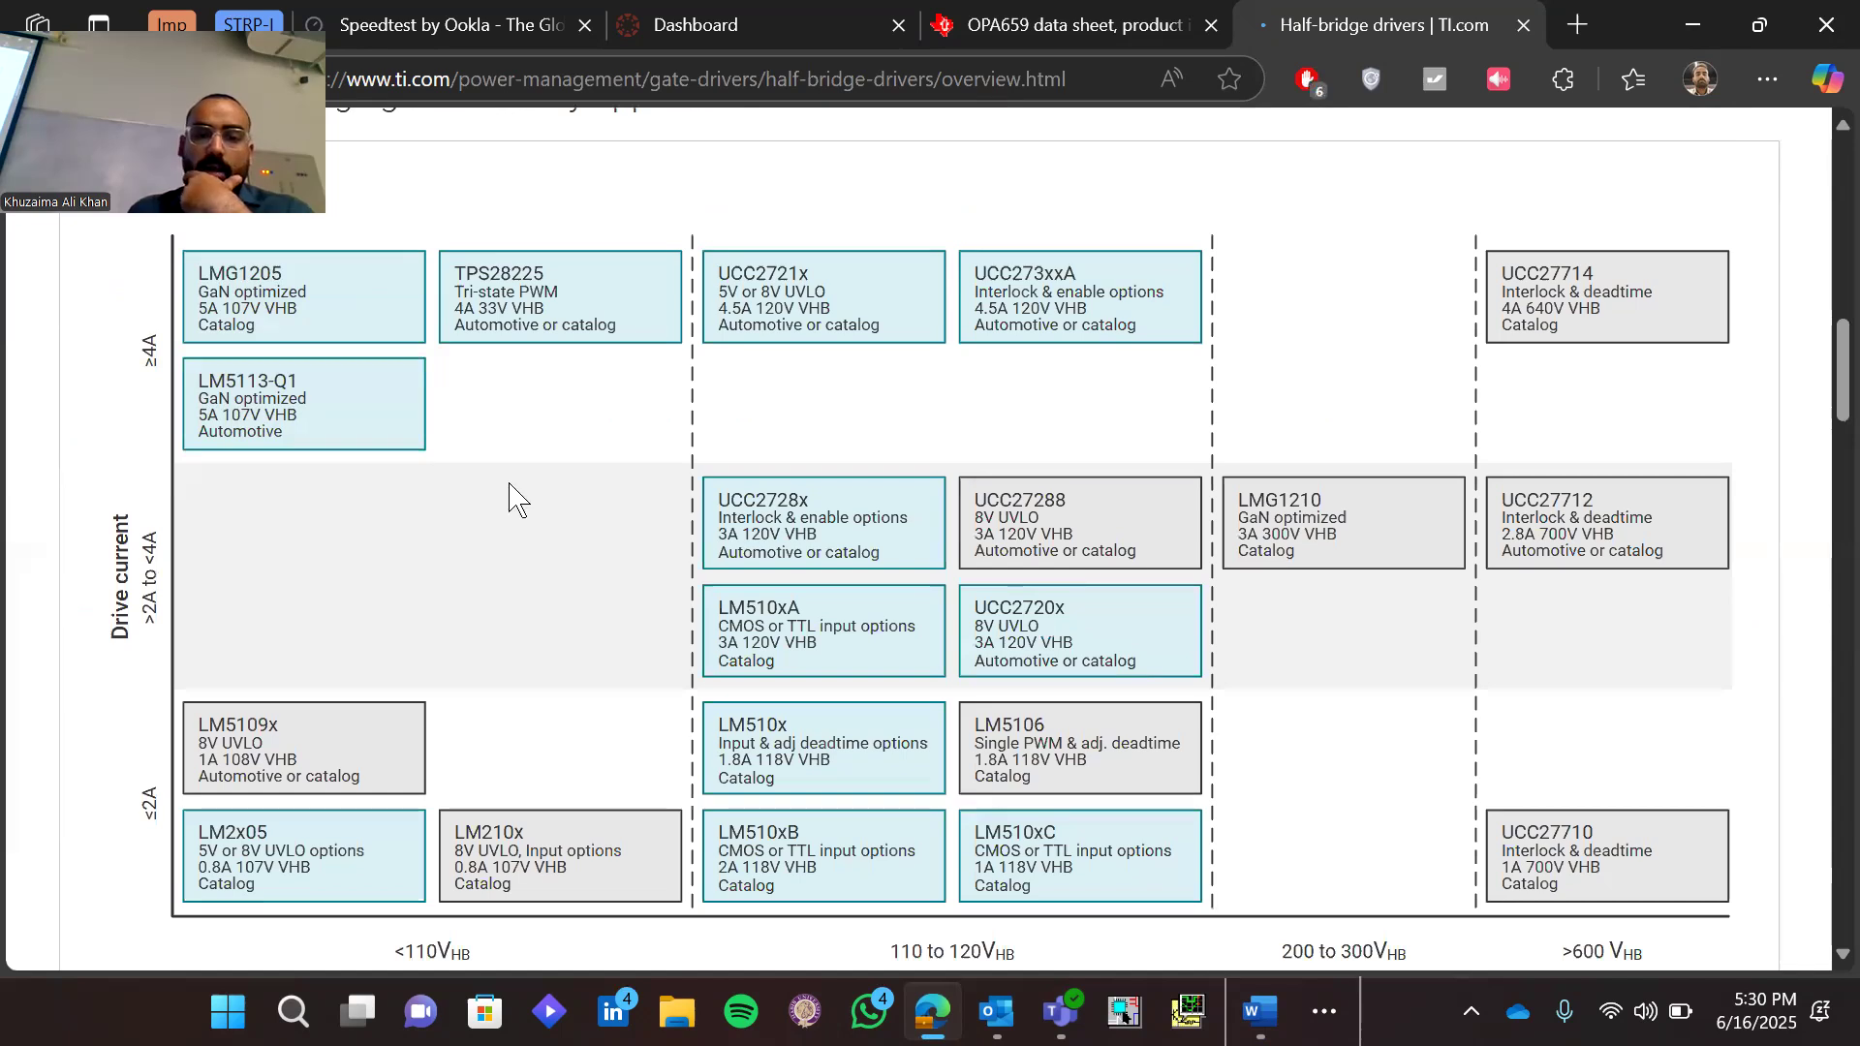
scroll(517, 499, down, 2)
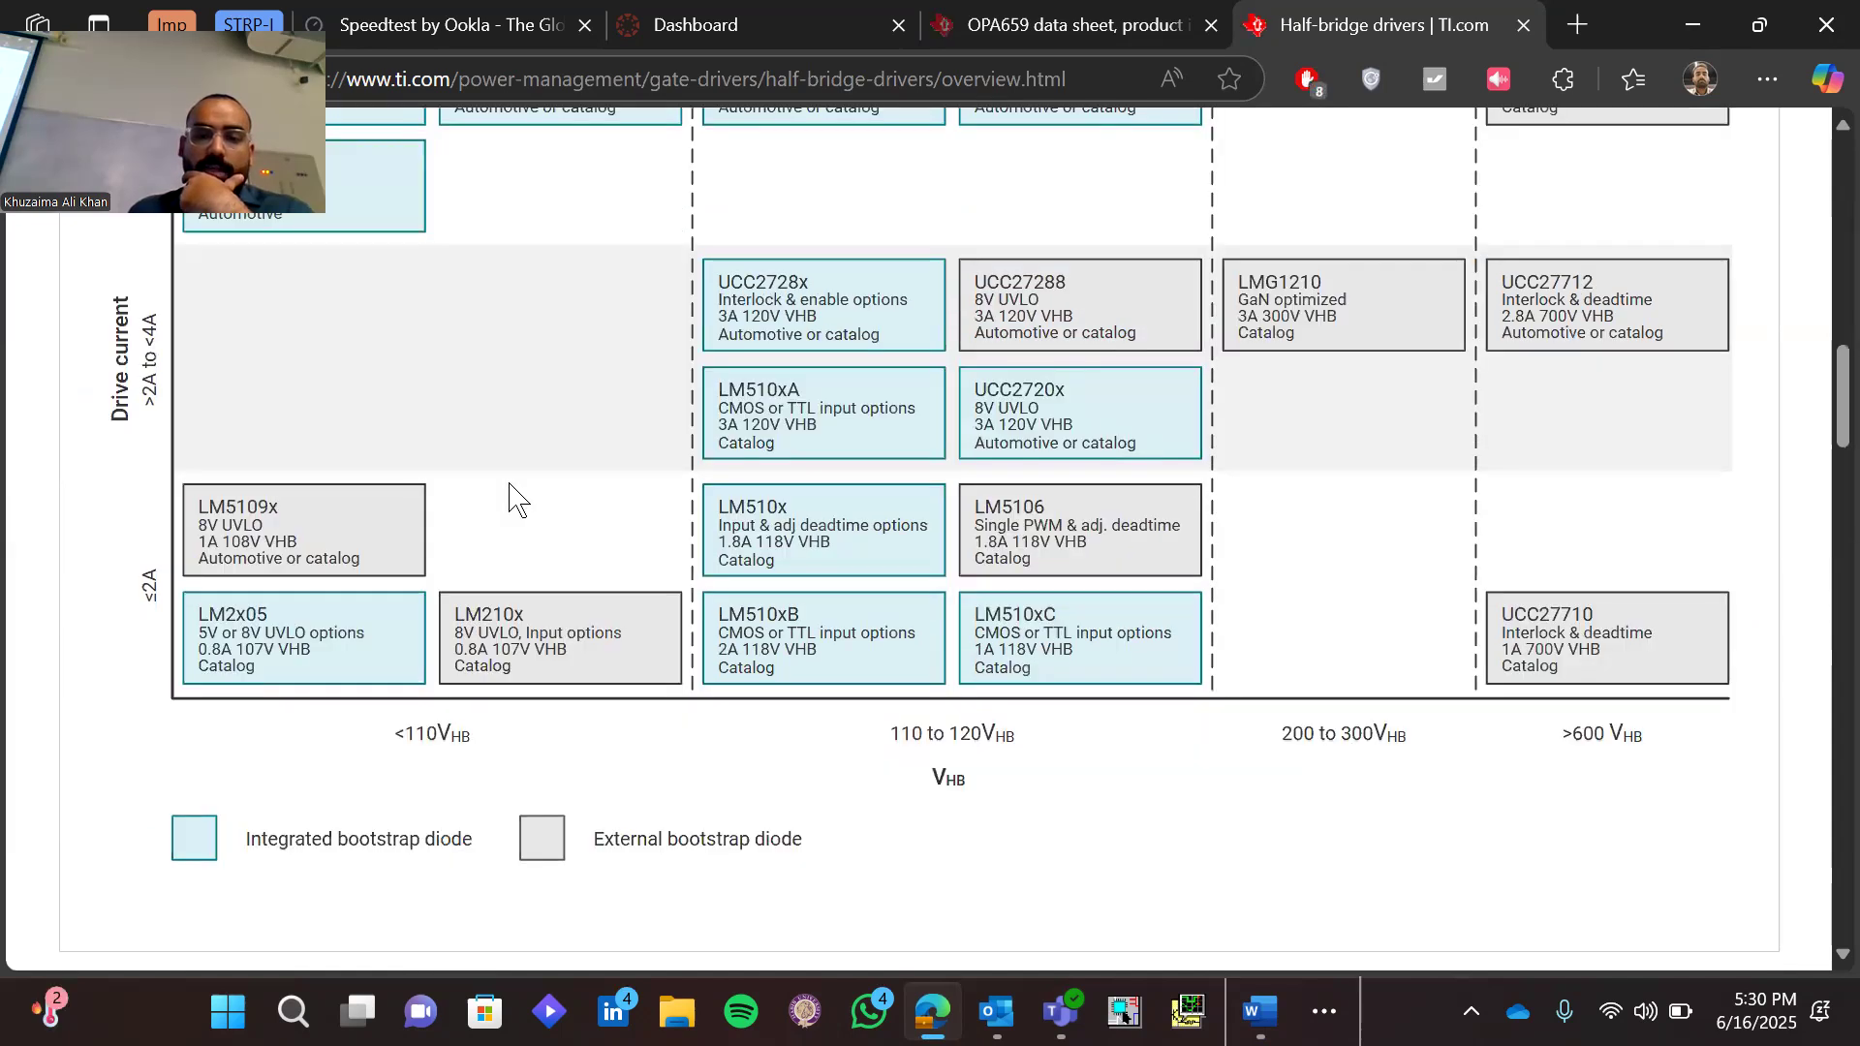
scroll(516, 499, up, 4)
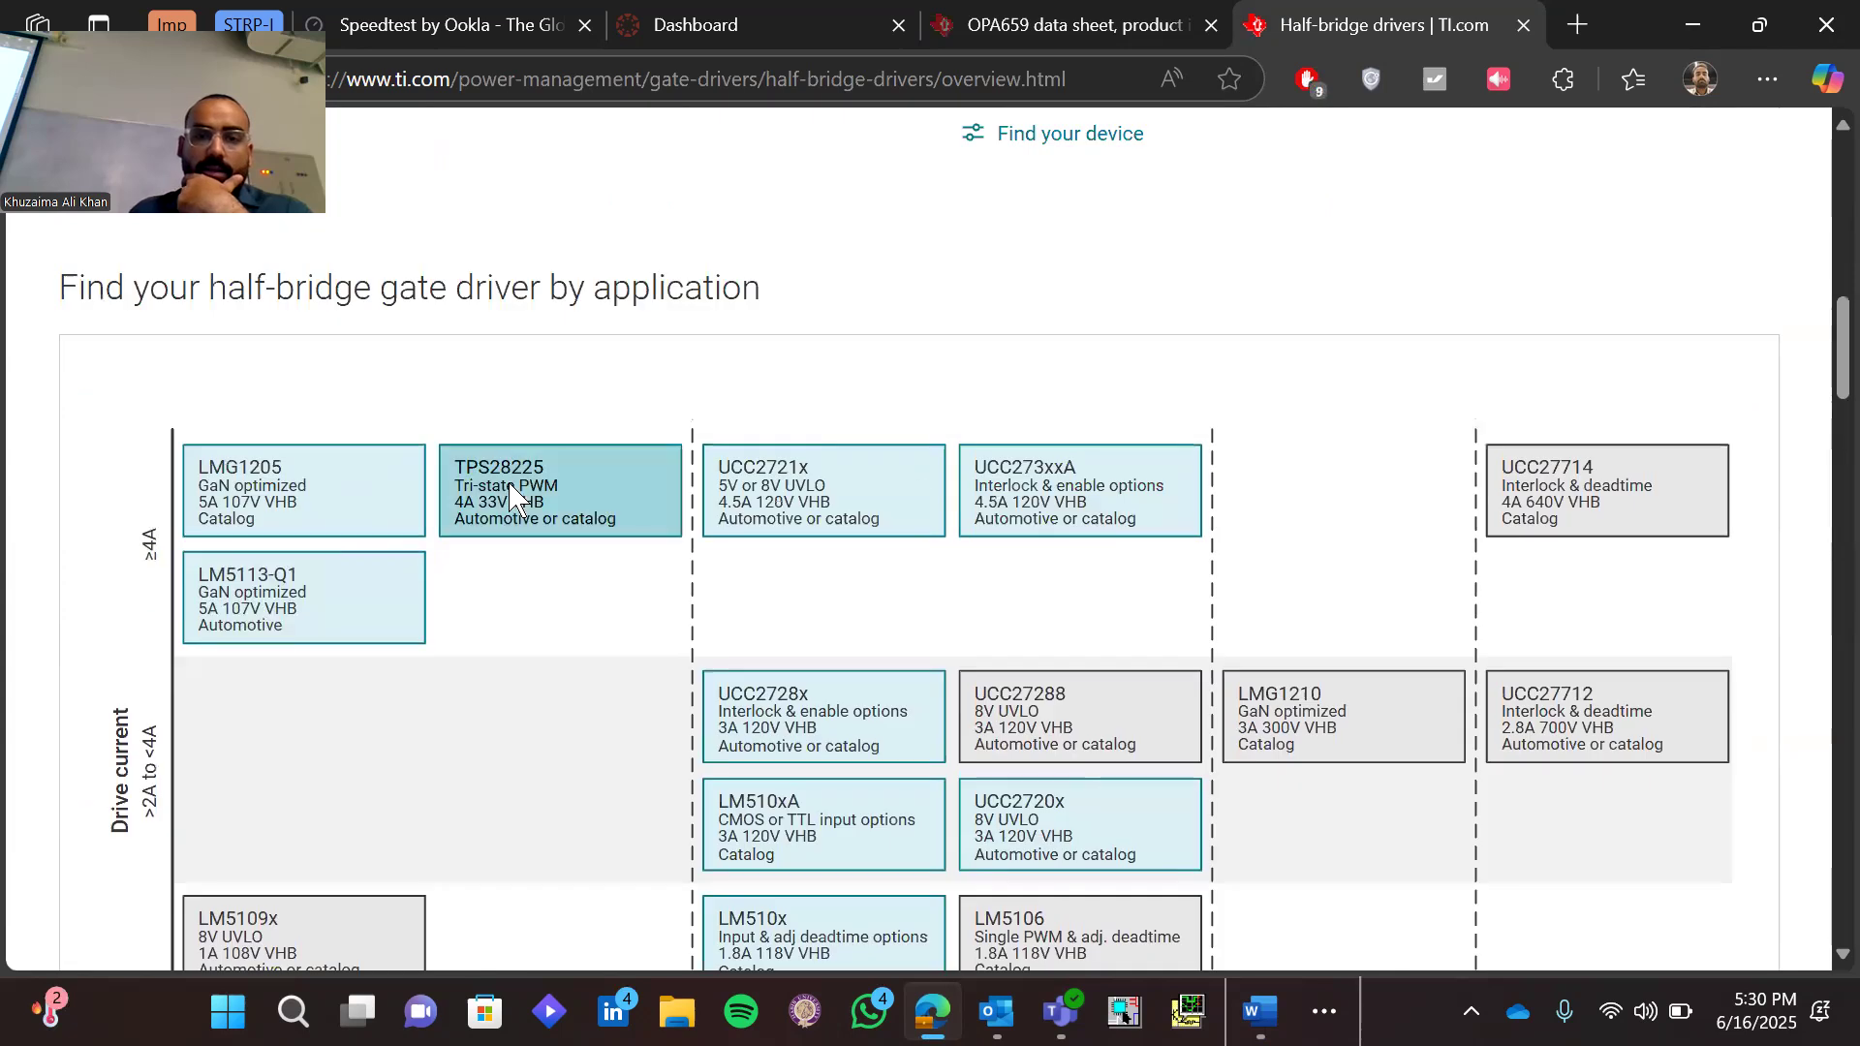
scroll(513, 499, down, 9)
scroll(516, 499, up, 5)
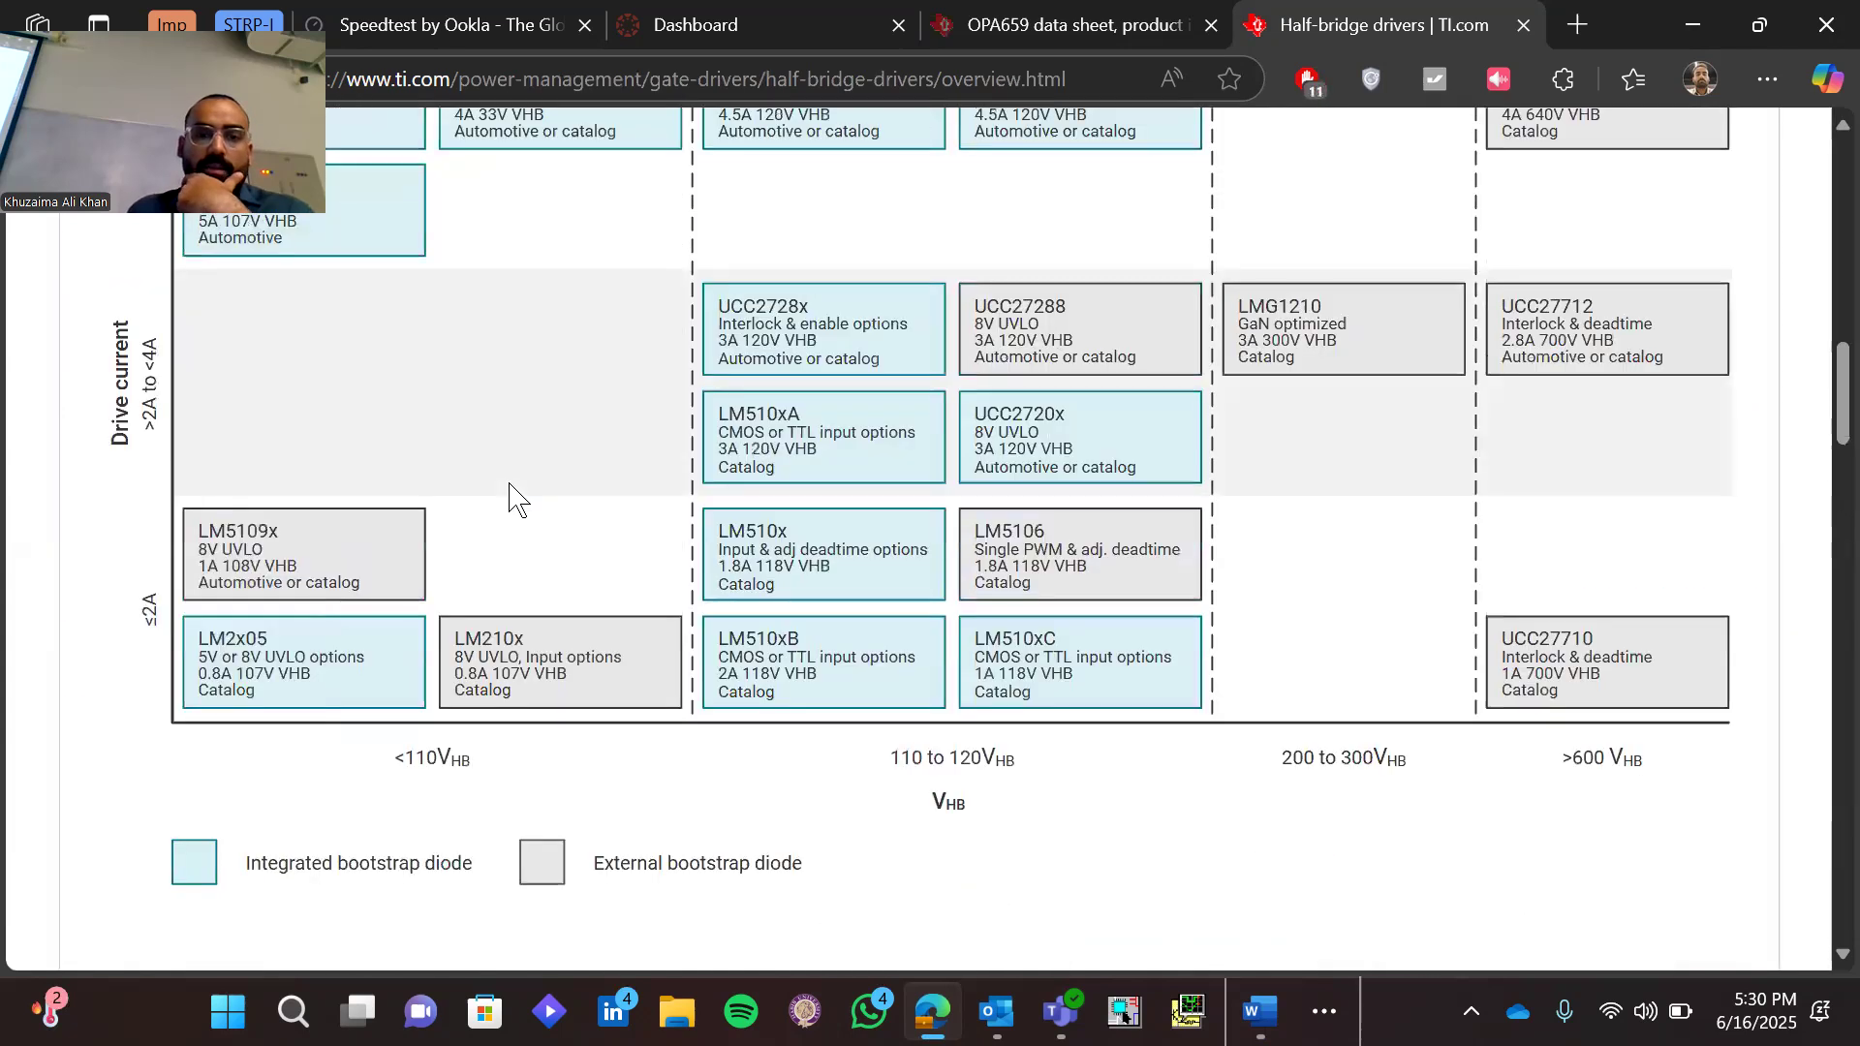
scroll(517, 499, up, 1)
scroll(516, 499, up, 1)
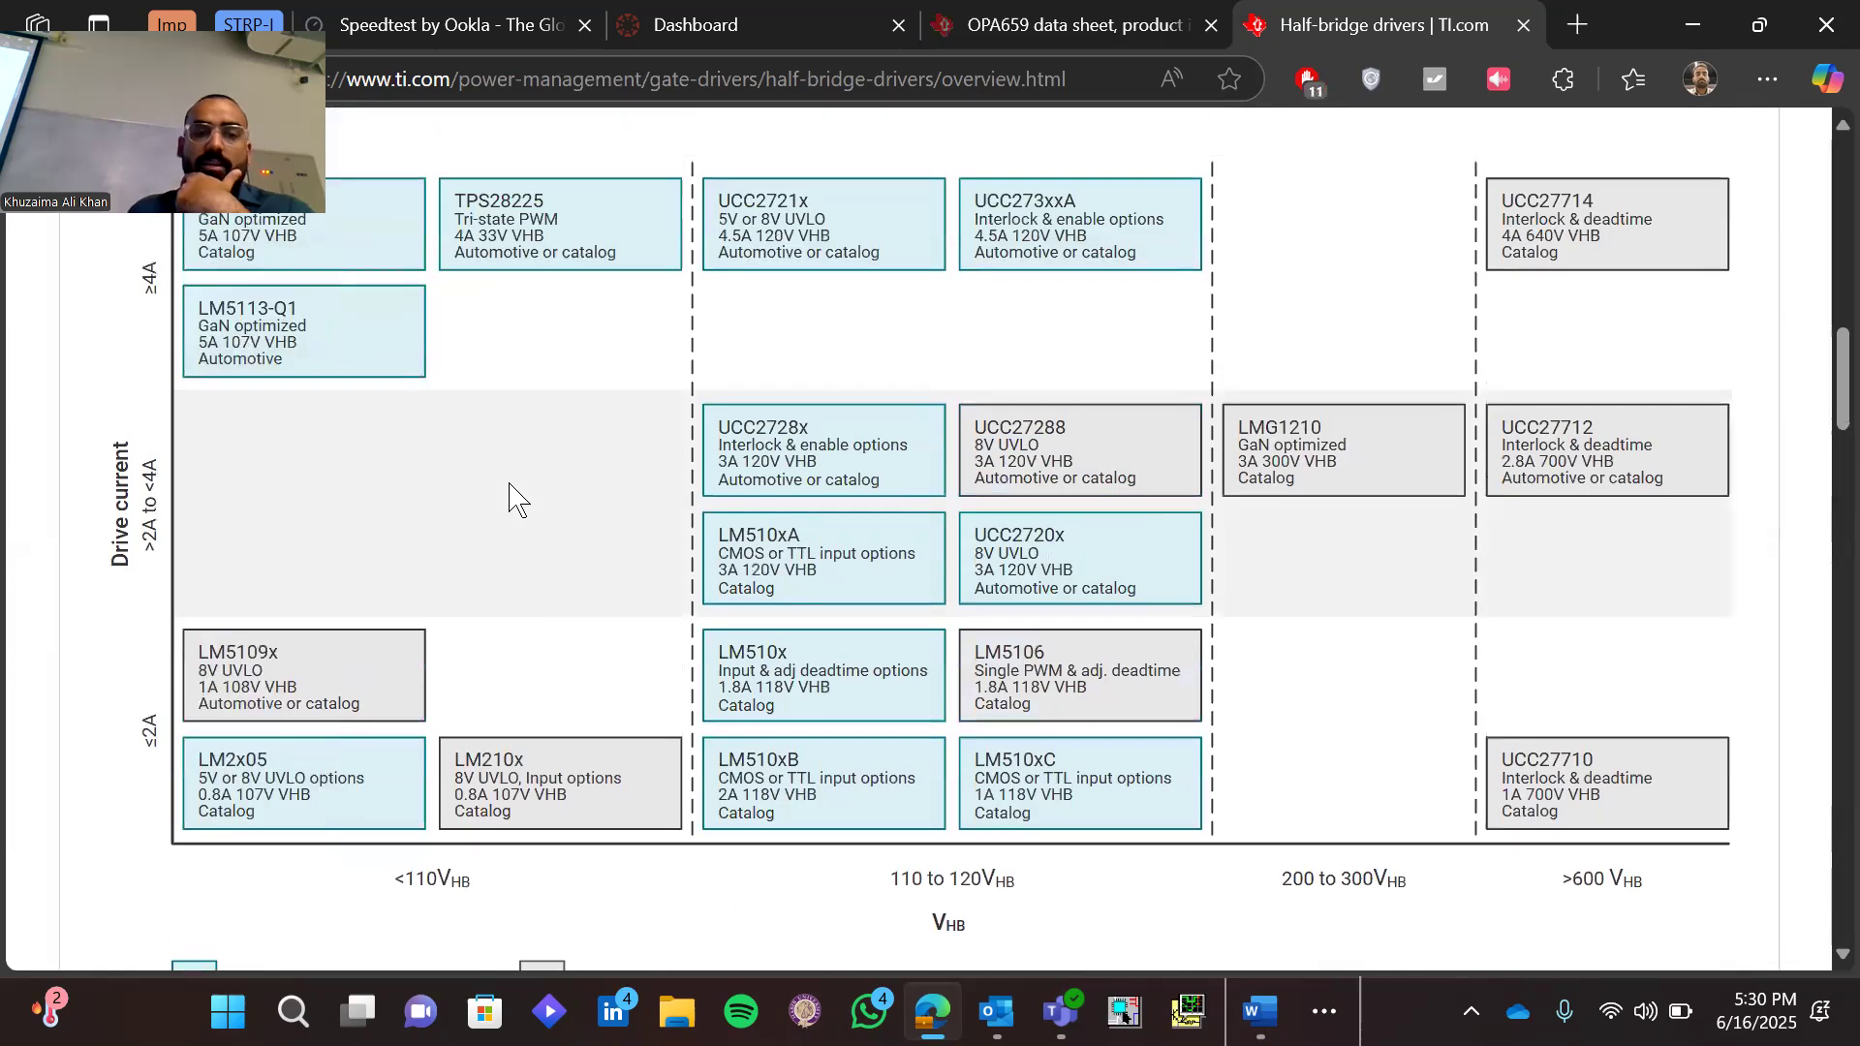
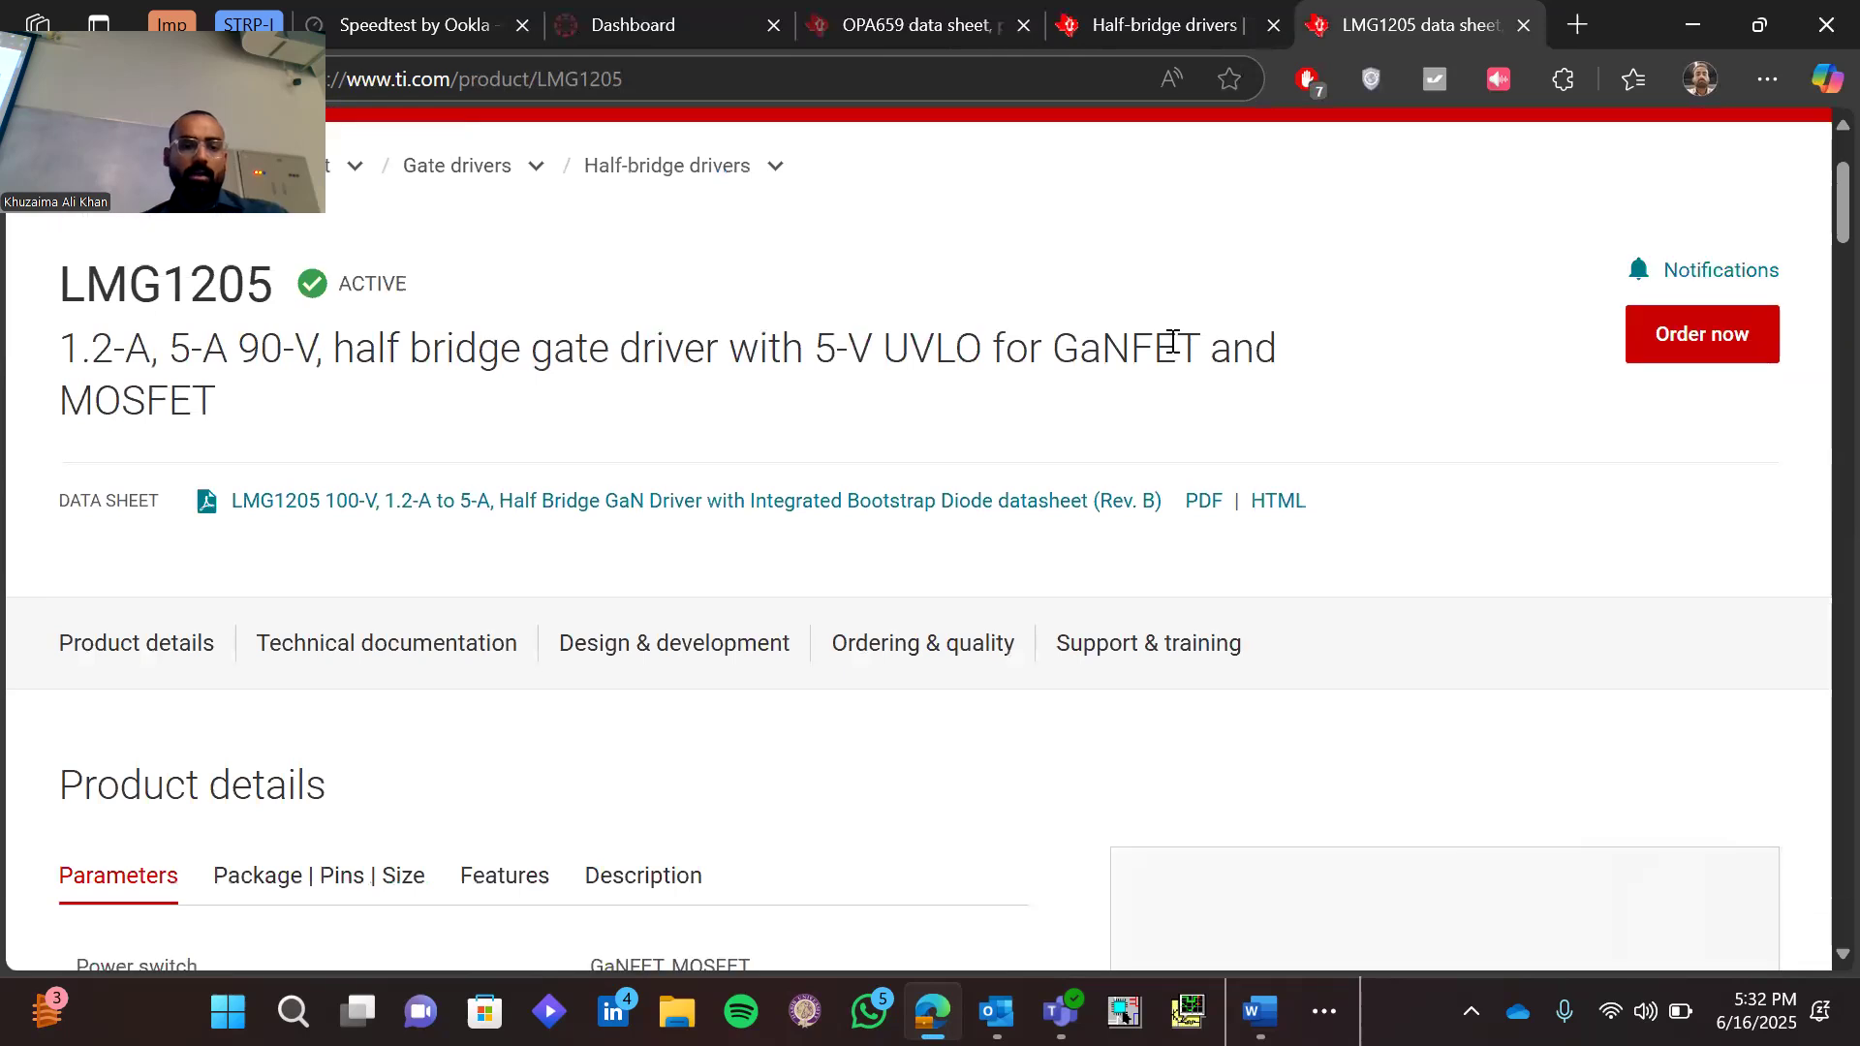
scroll(1173, 341, down, 5)
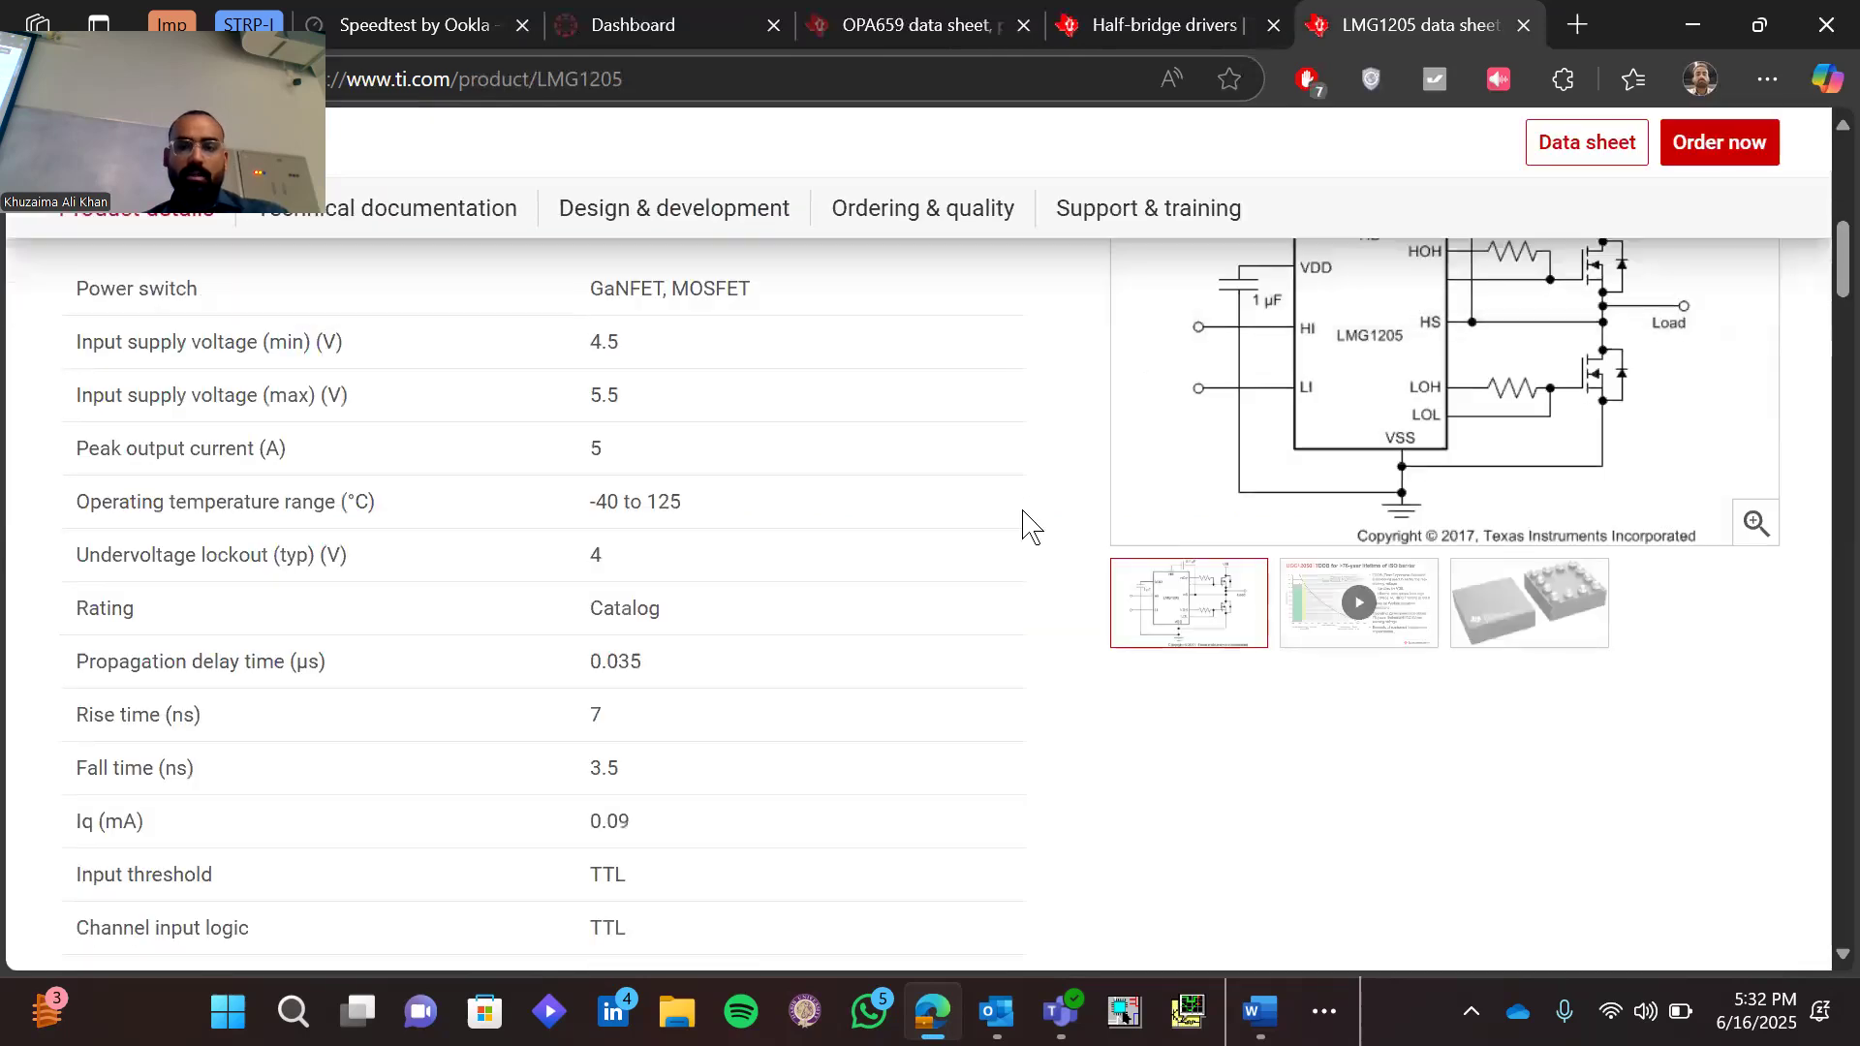
Look over the LMG1205 parameters and application circuit on the product page, and open its datasheet PDF
scroll(1027, 528, up, 2)
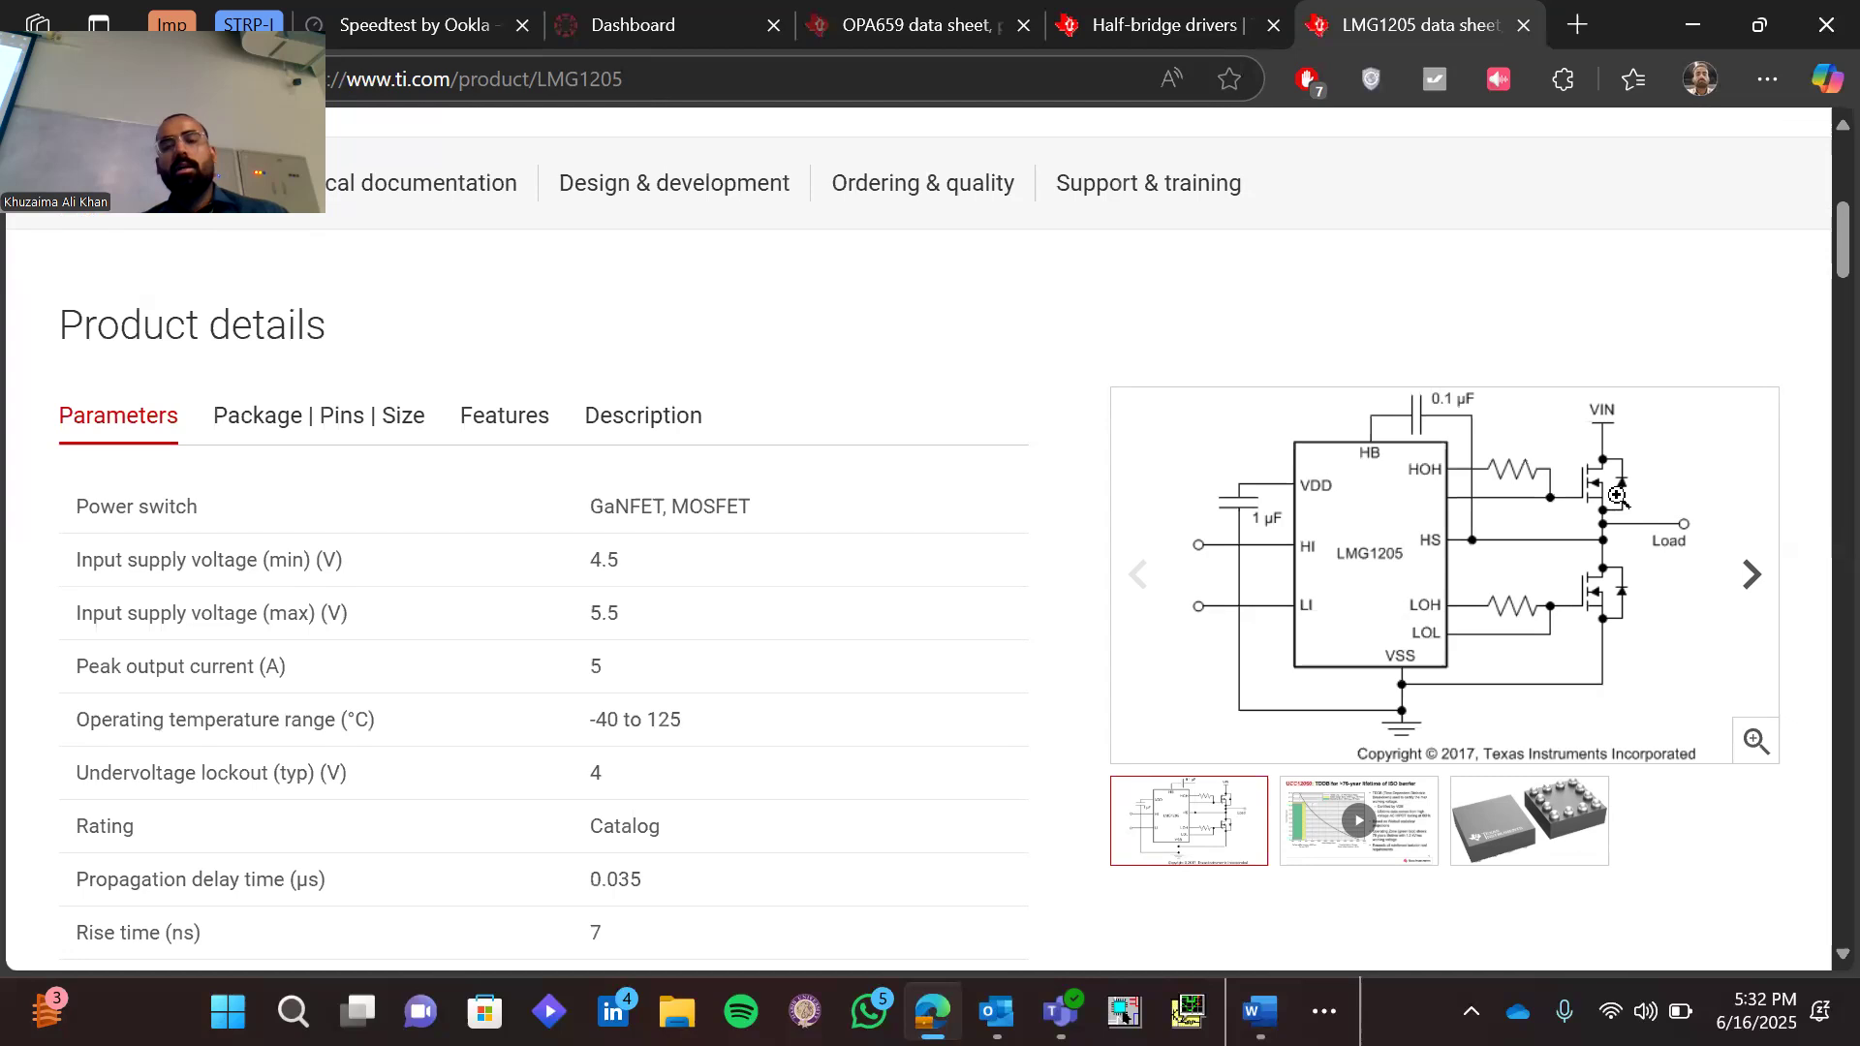
scroll(1364, 502, up, 2)
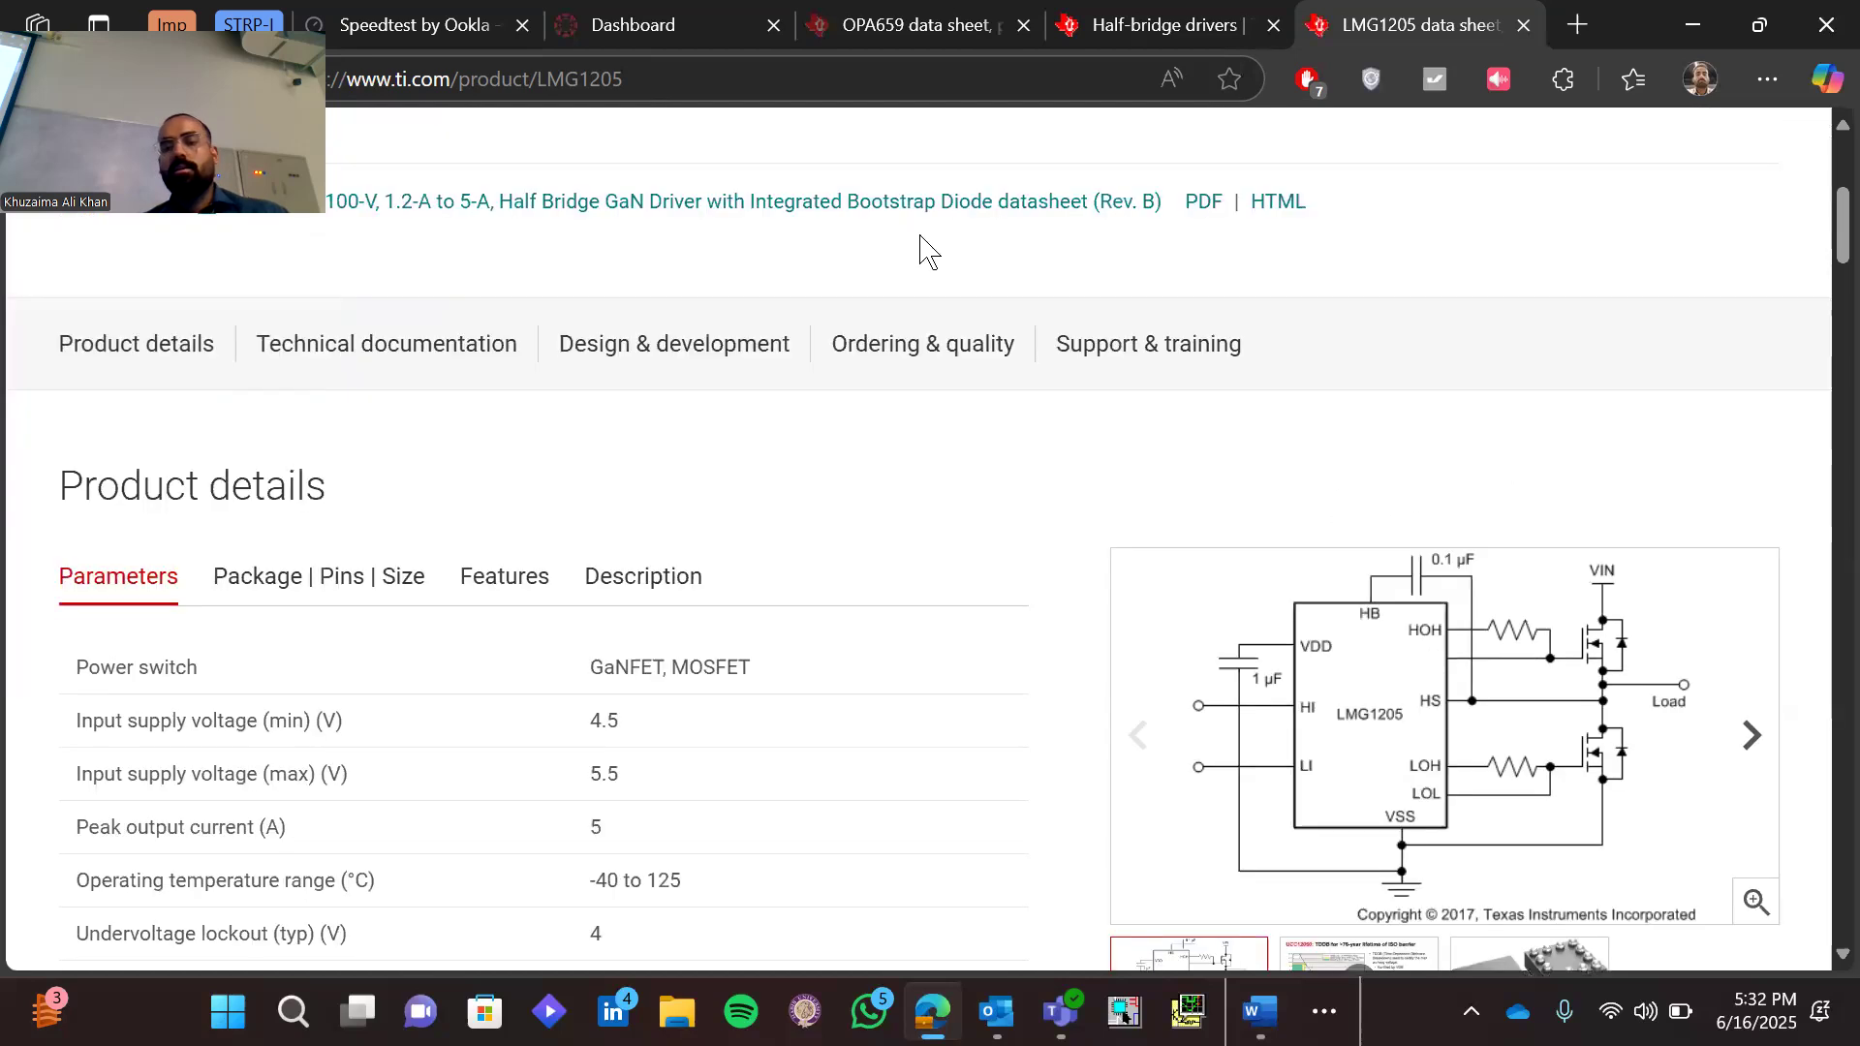
click(907, 214)
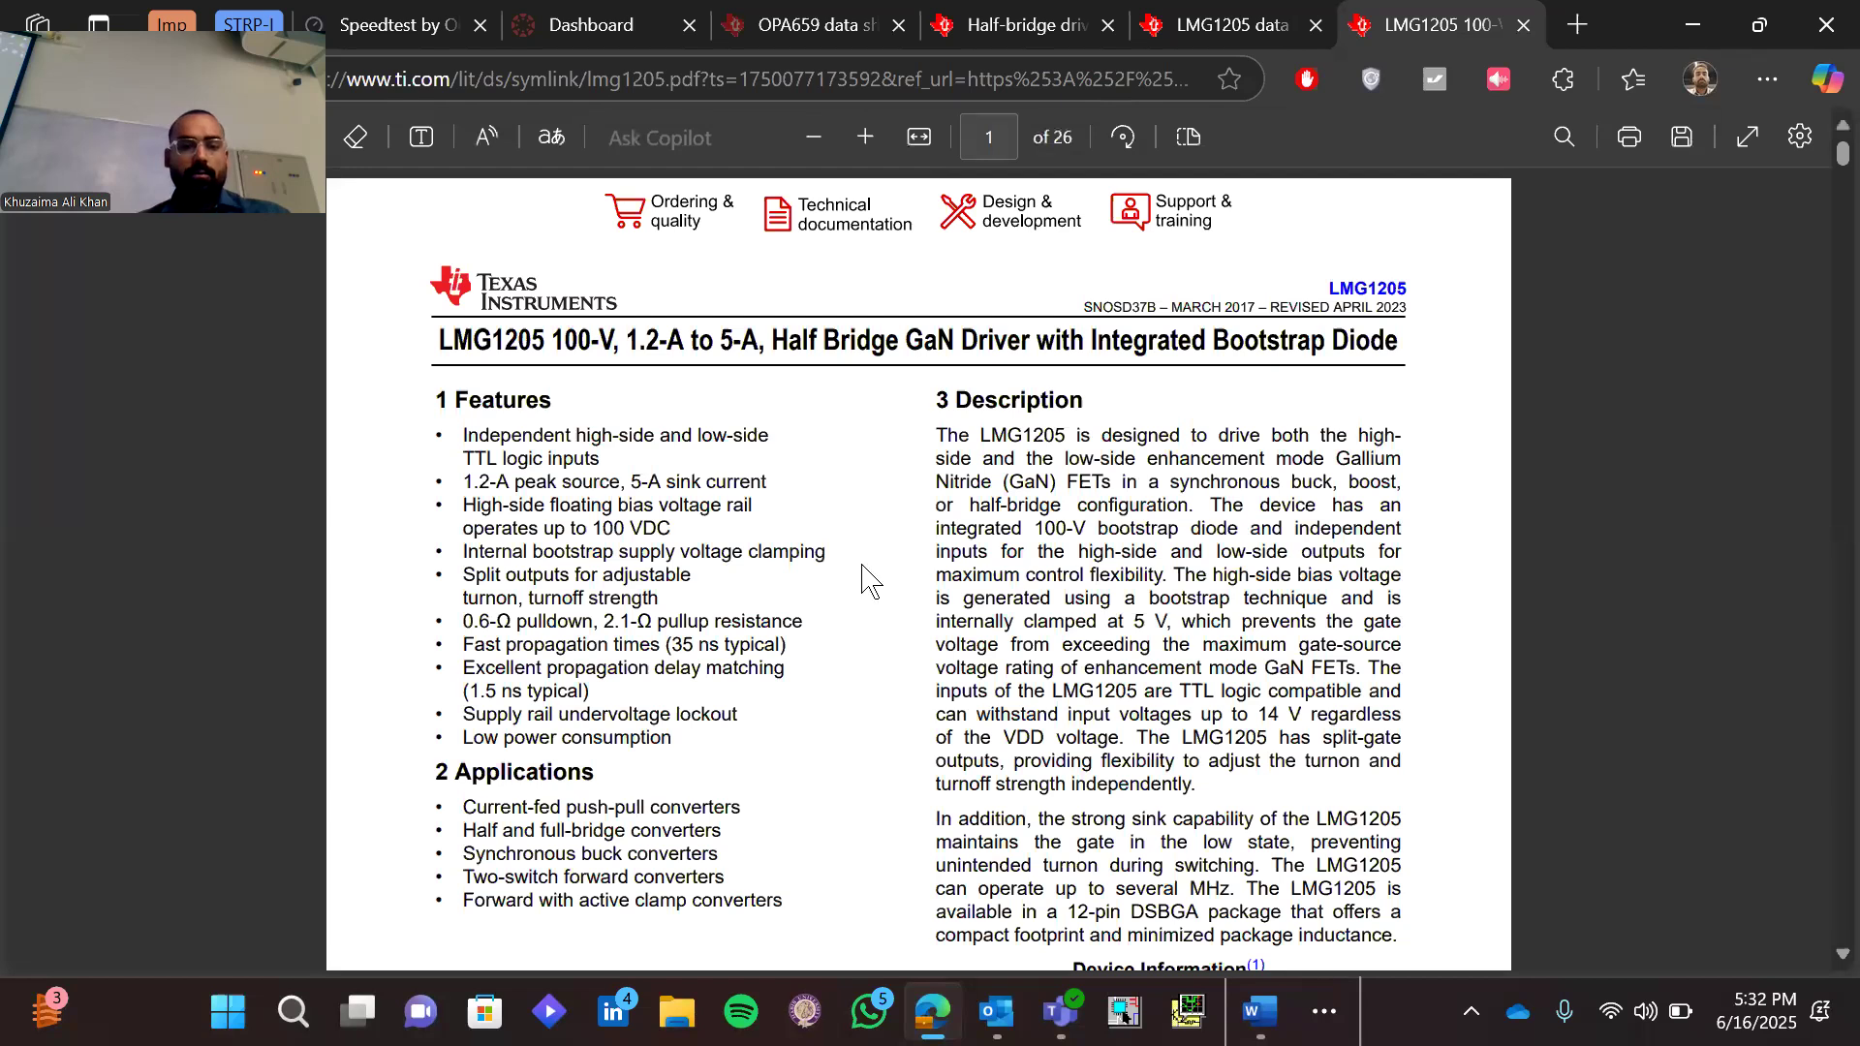
Examine the Applications list on the datasheet's first page, marking the whole list and the half and full-bridge converters entry
scroll(862, 571, down, 1)
drag(463, 707, 789, 820)
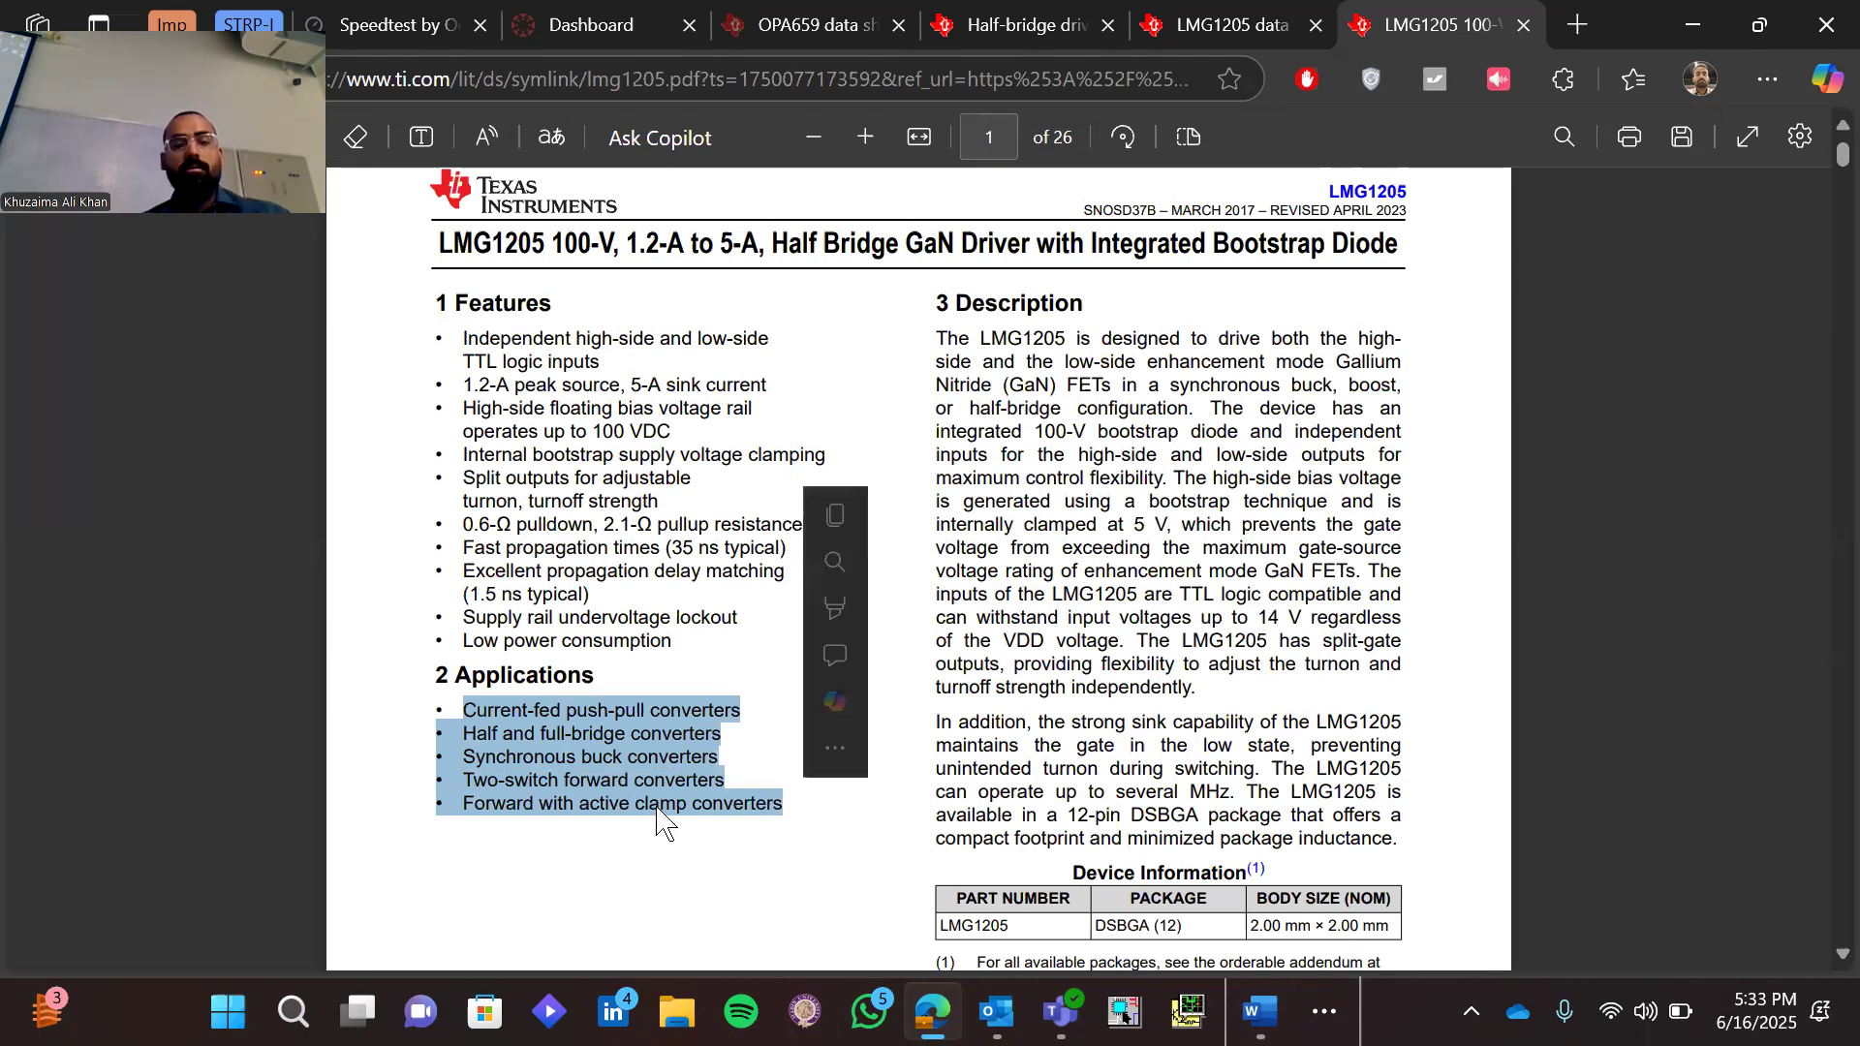
click(675, 842)
drag(434, 705, 820, 815)
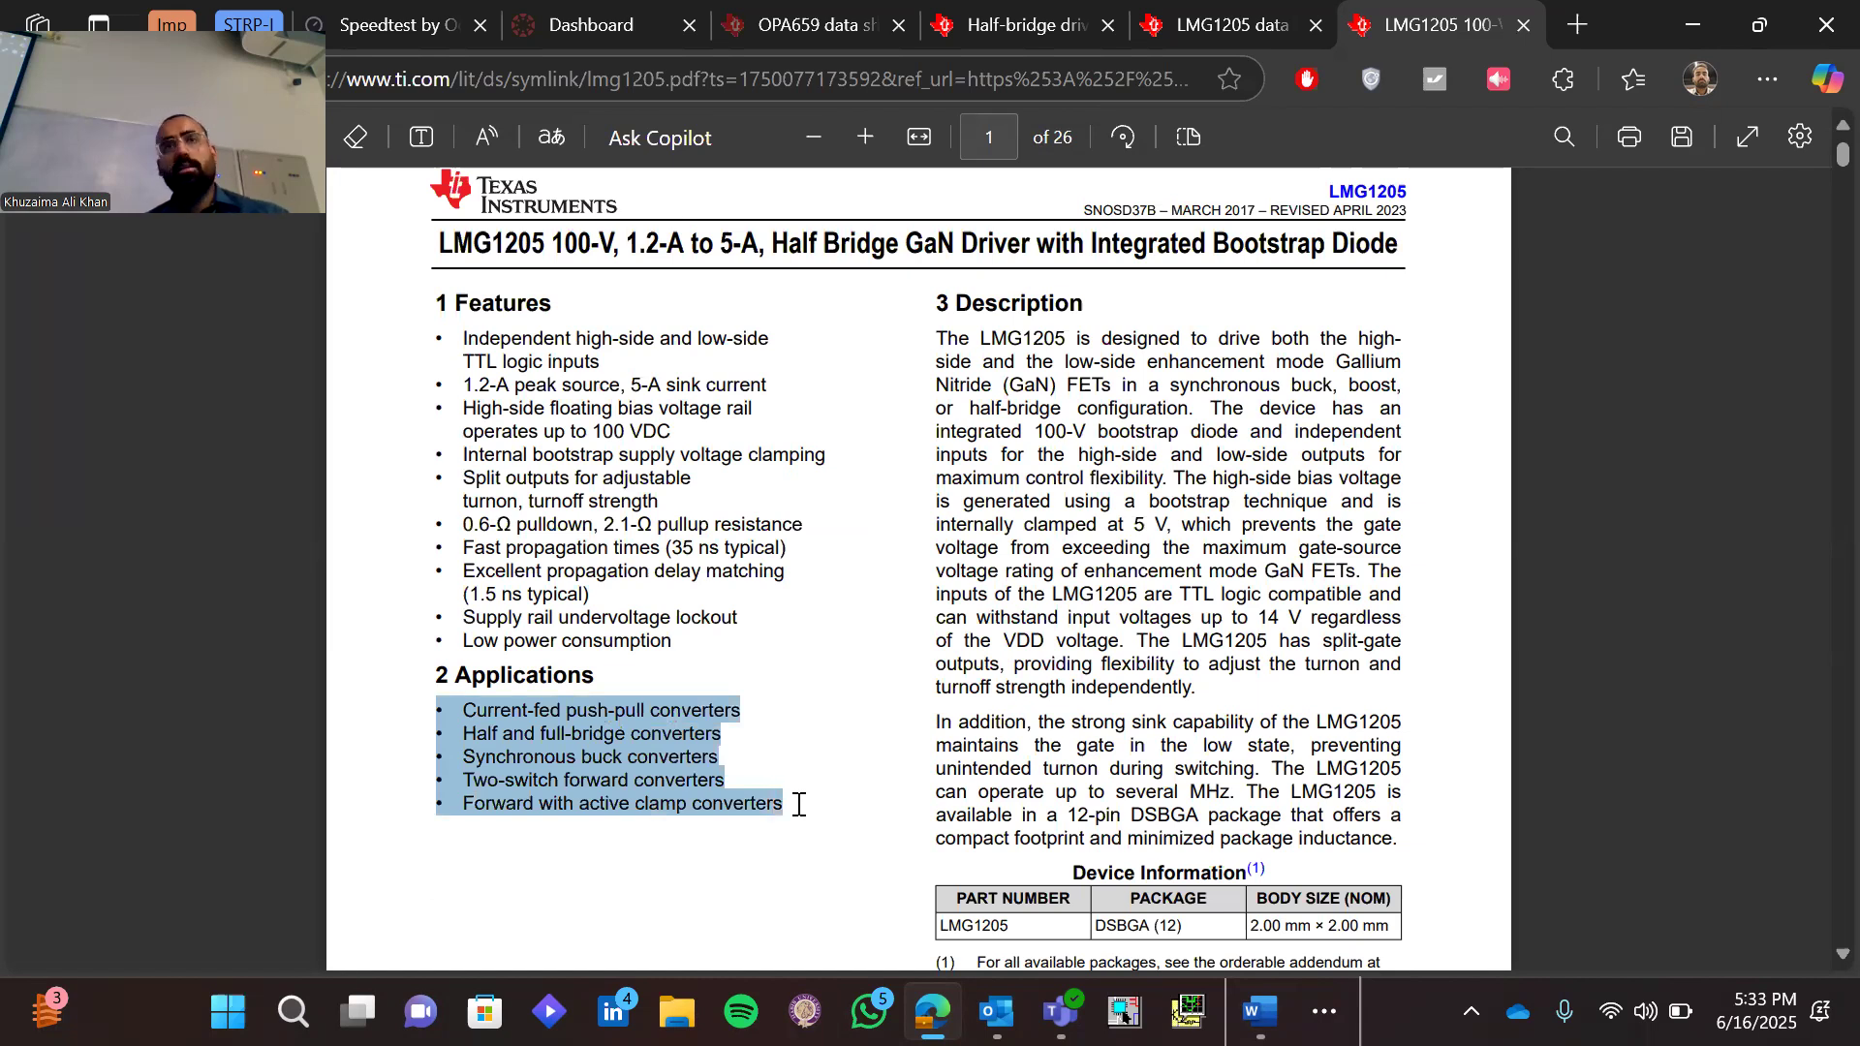
drag(798, 805, 802, 819)
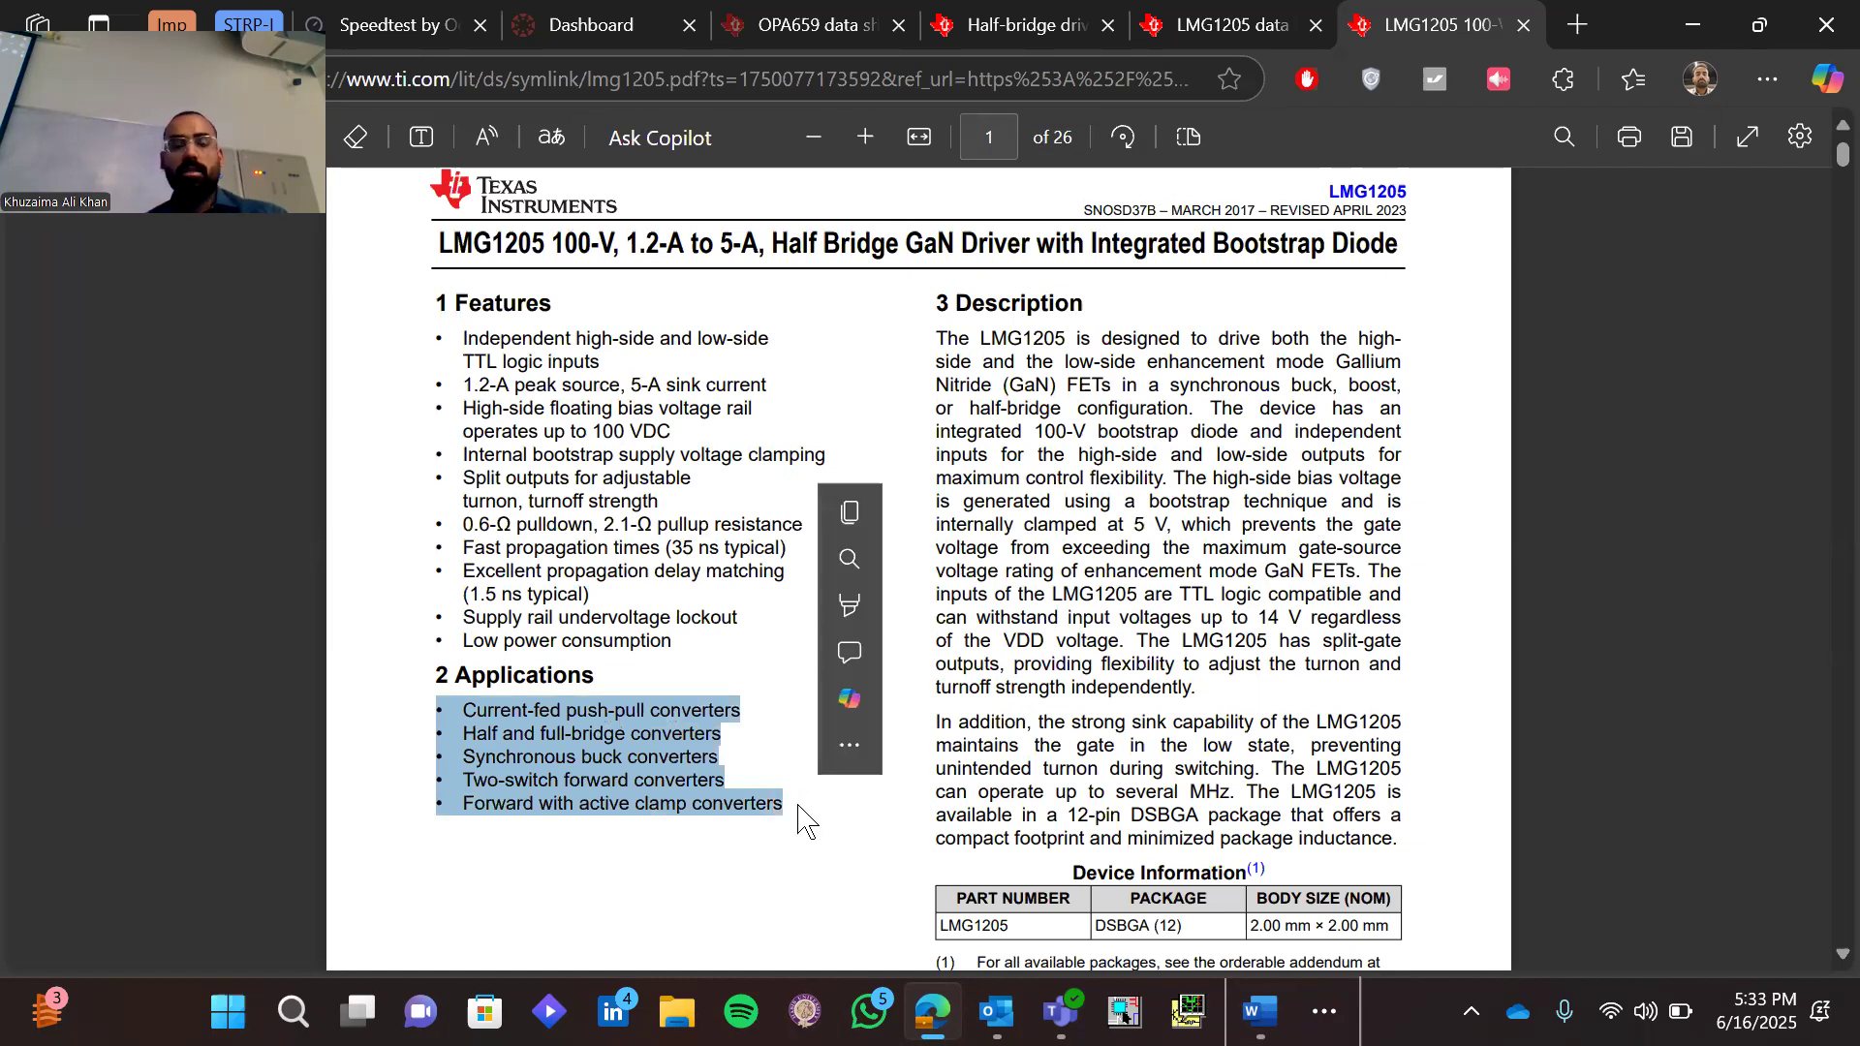
click(622, 825)
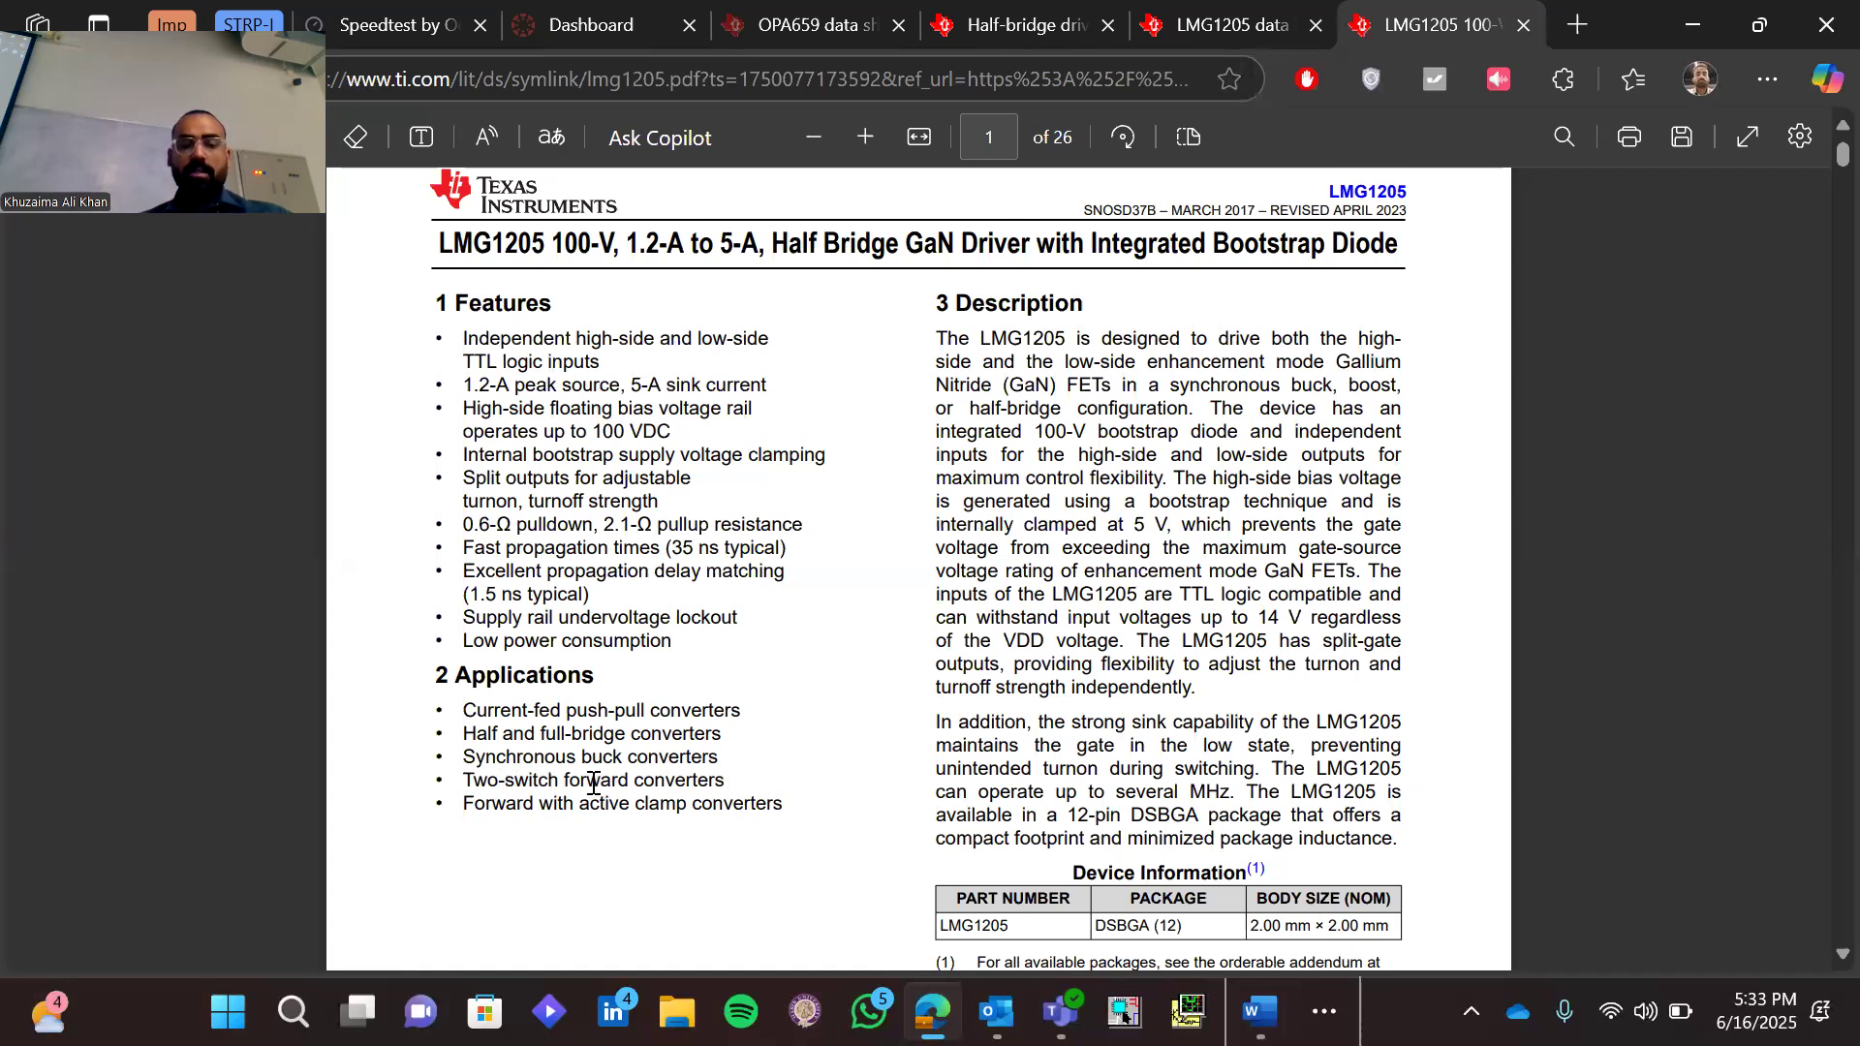
triple_click(594, 736)
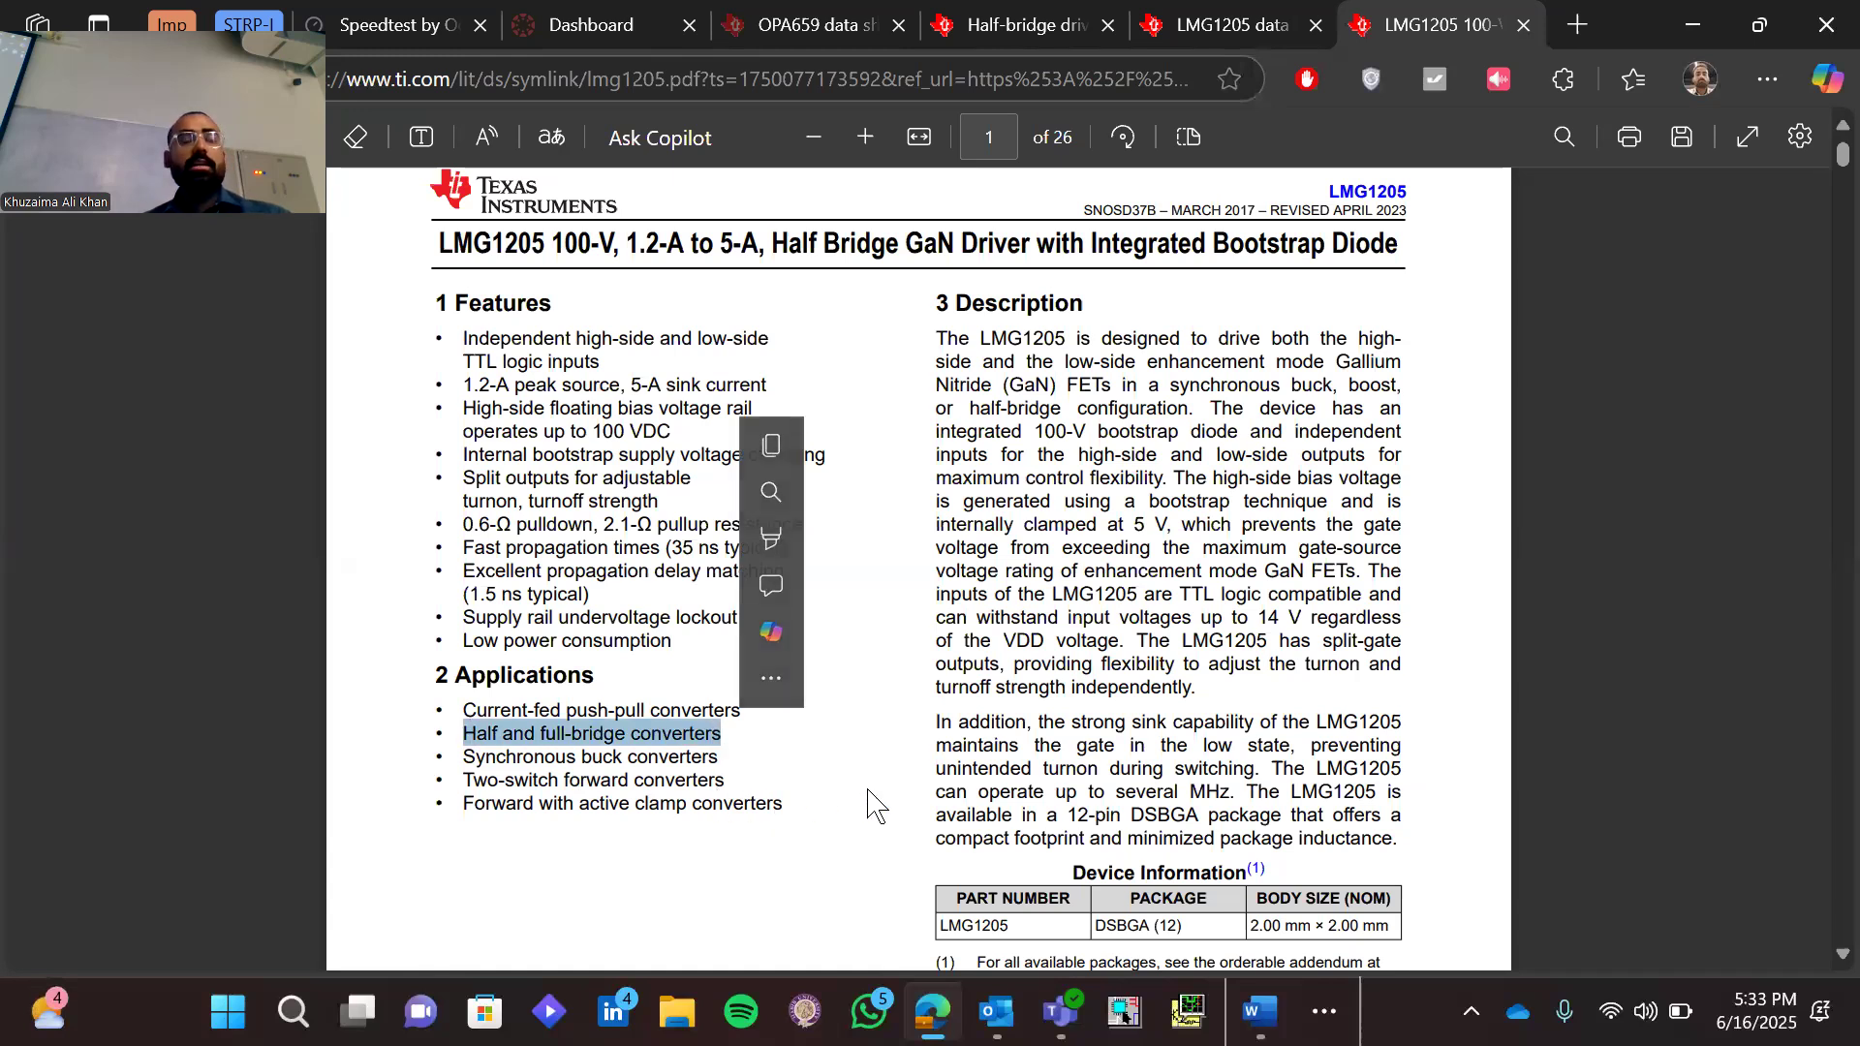
click(935, 756)
Examine the Simplified Application Diagram and the Pin Configuration and Functions section of the LMG1205 datasheet
scroll(936, 755, down, 10)
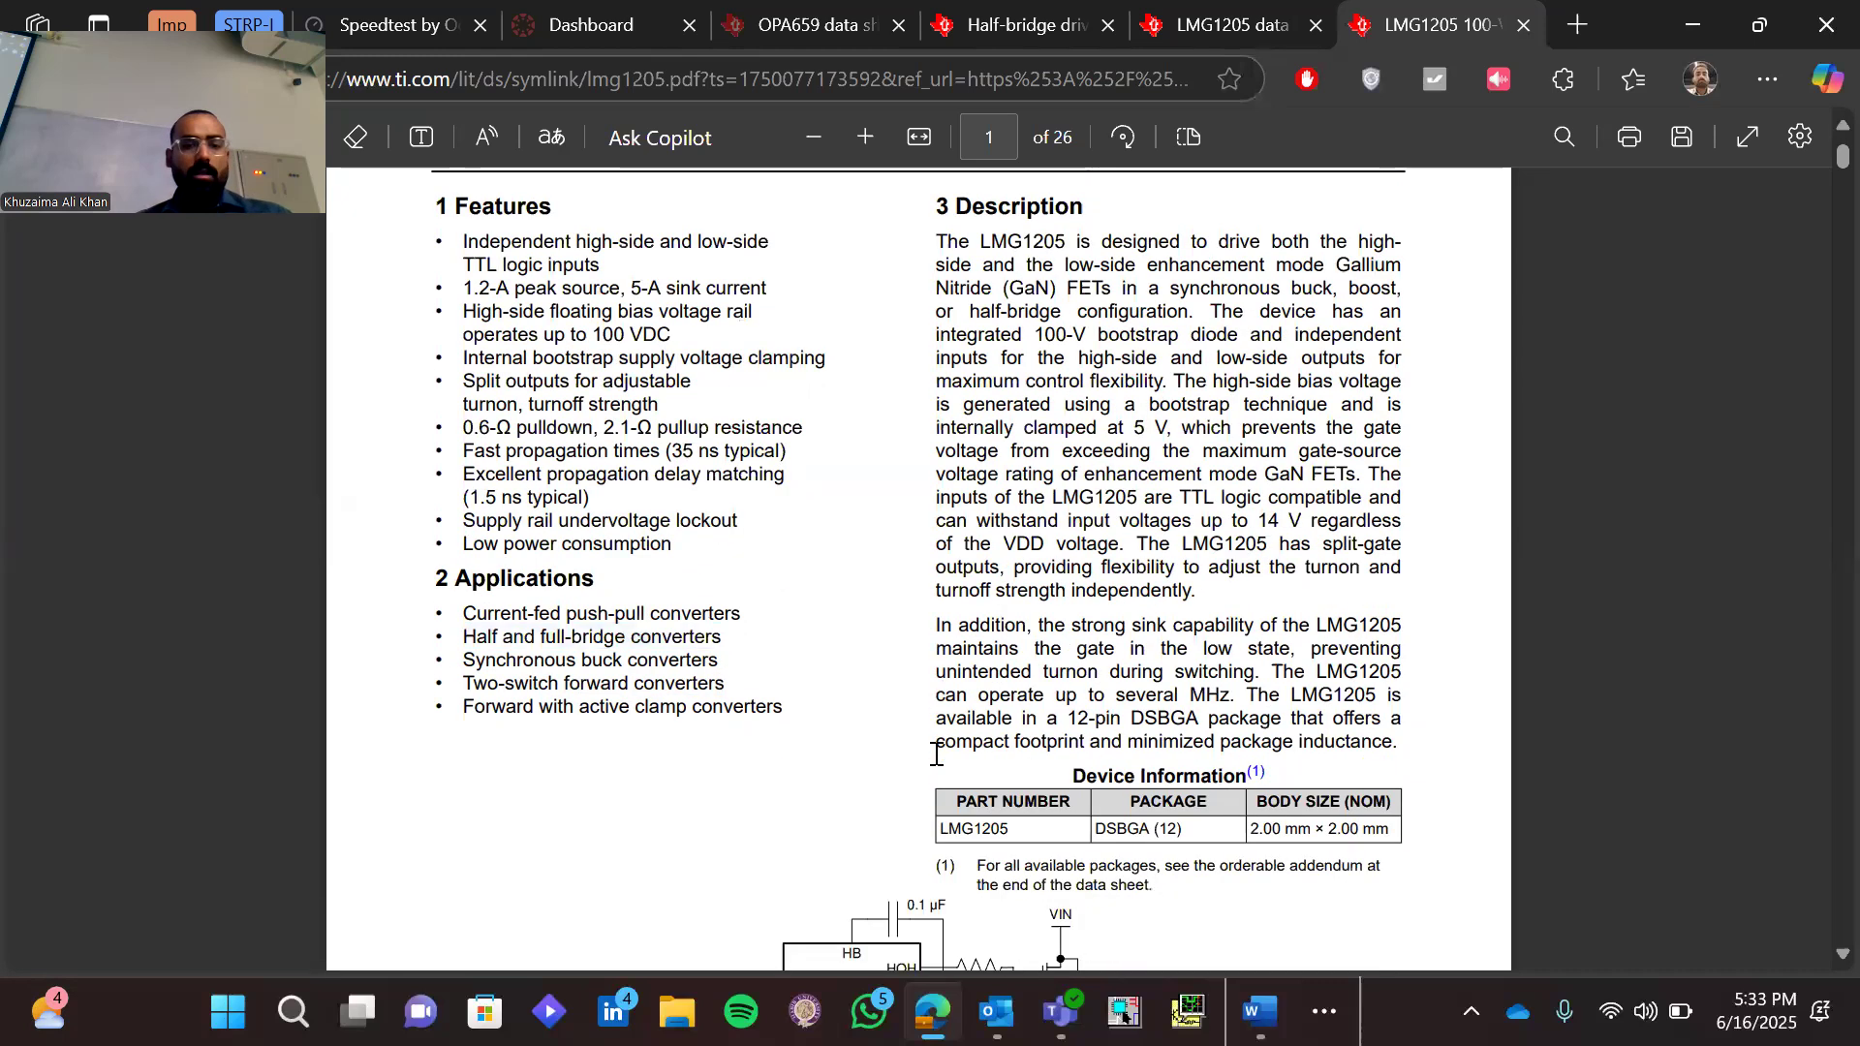
scroll(936, 756, up, 4)
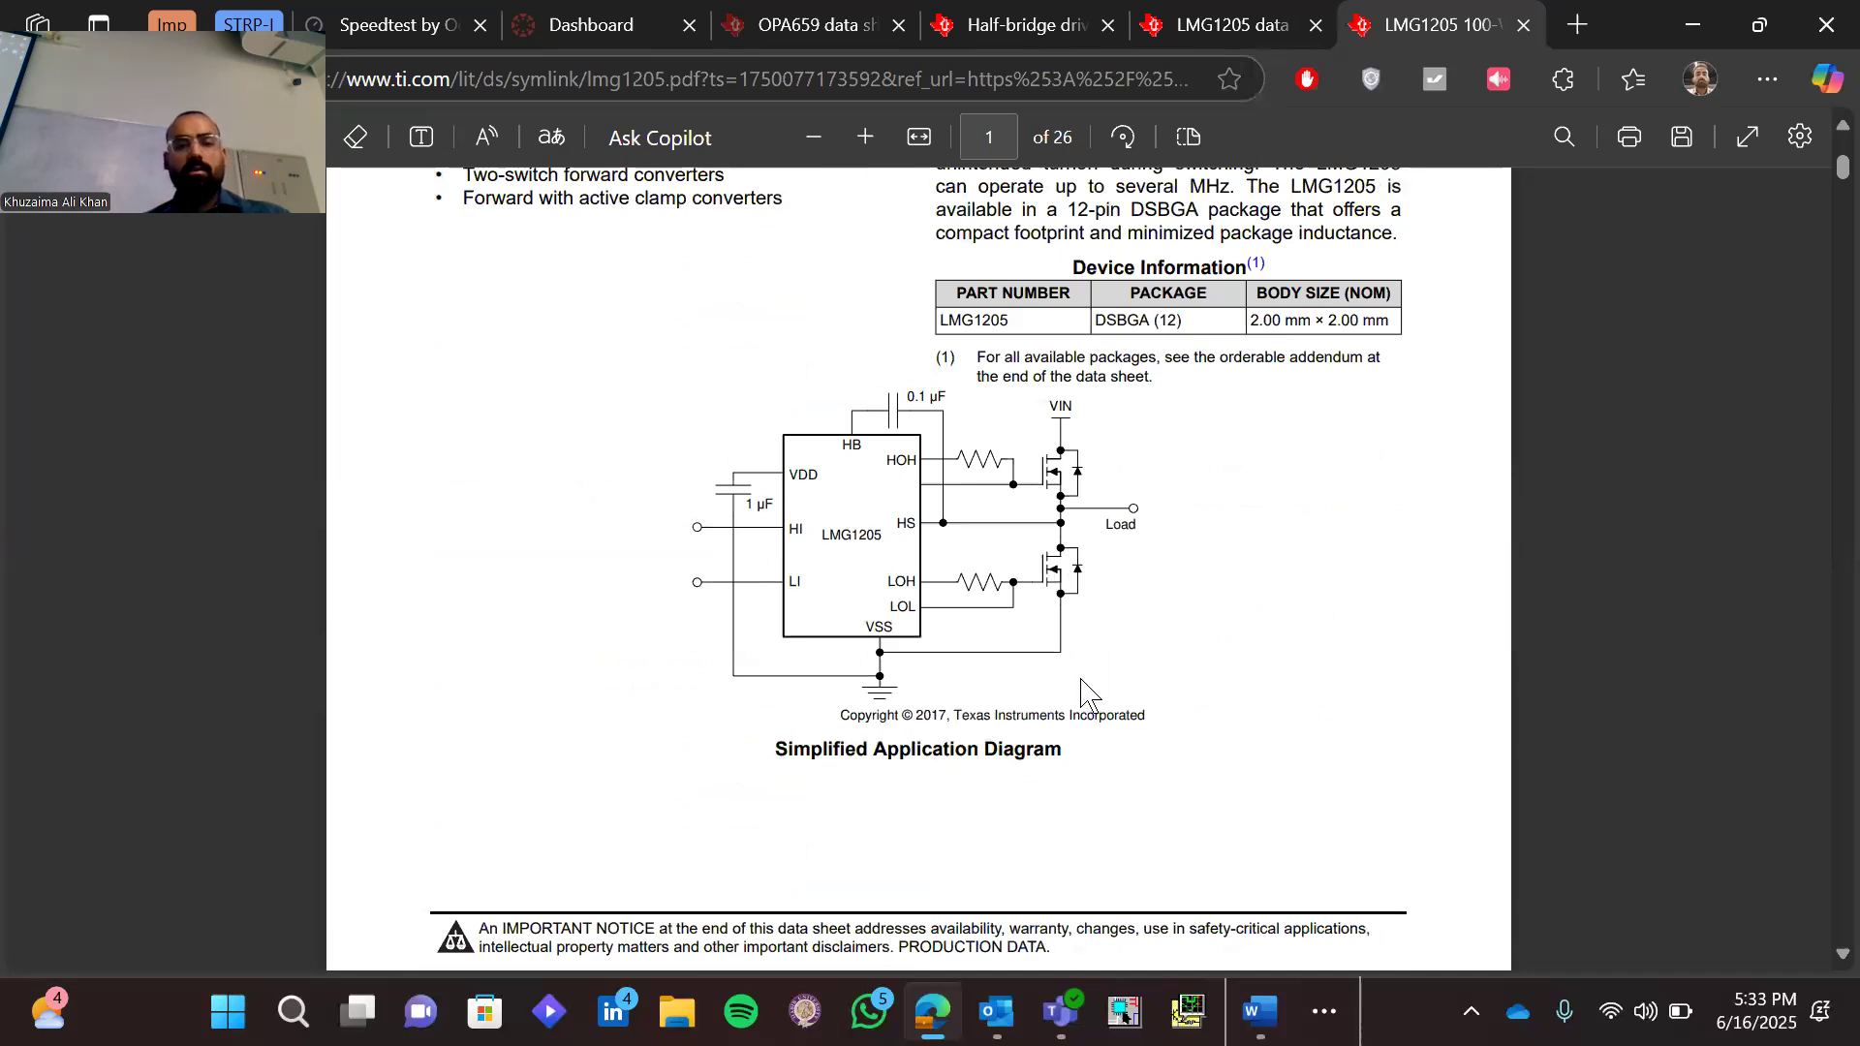
scroll(1085, 690, down, 5)
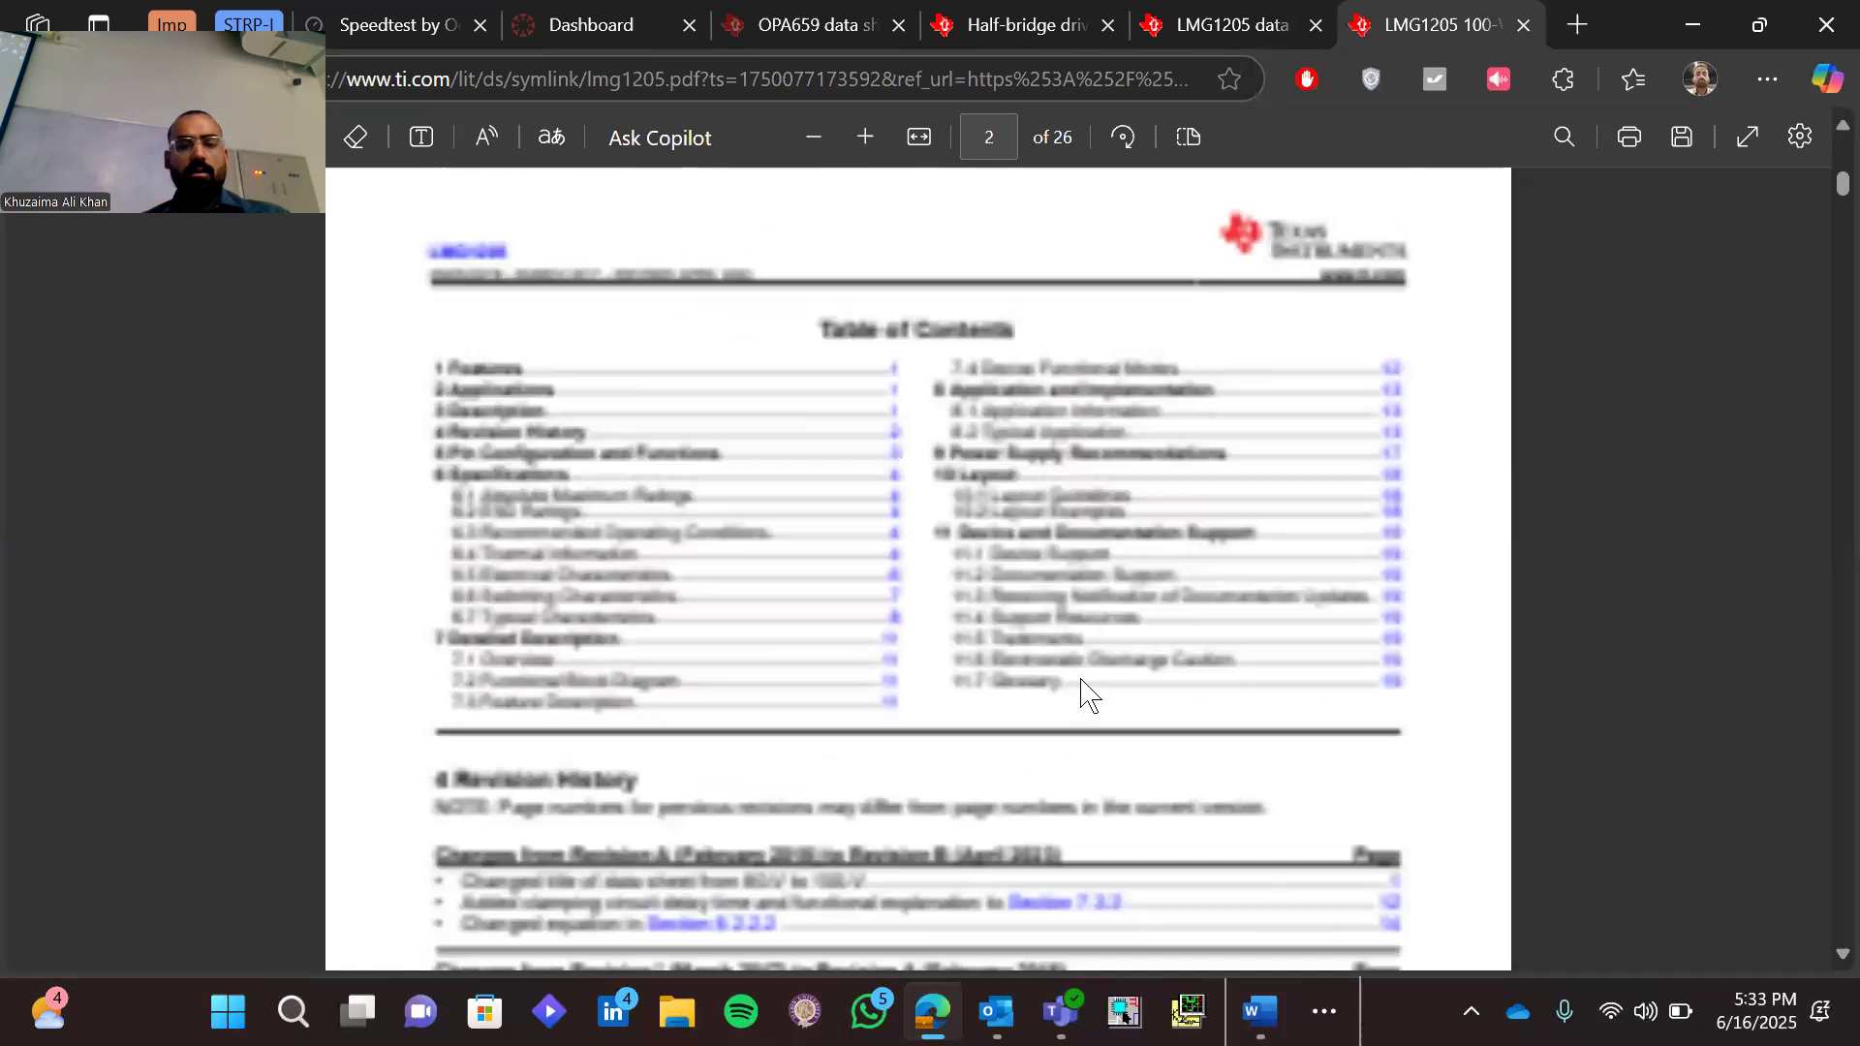
scroll(1085, 690, down, 10)
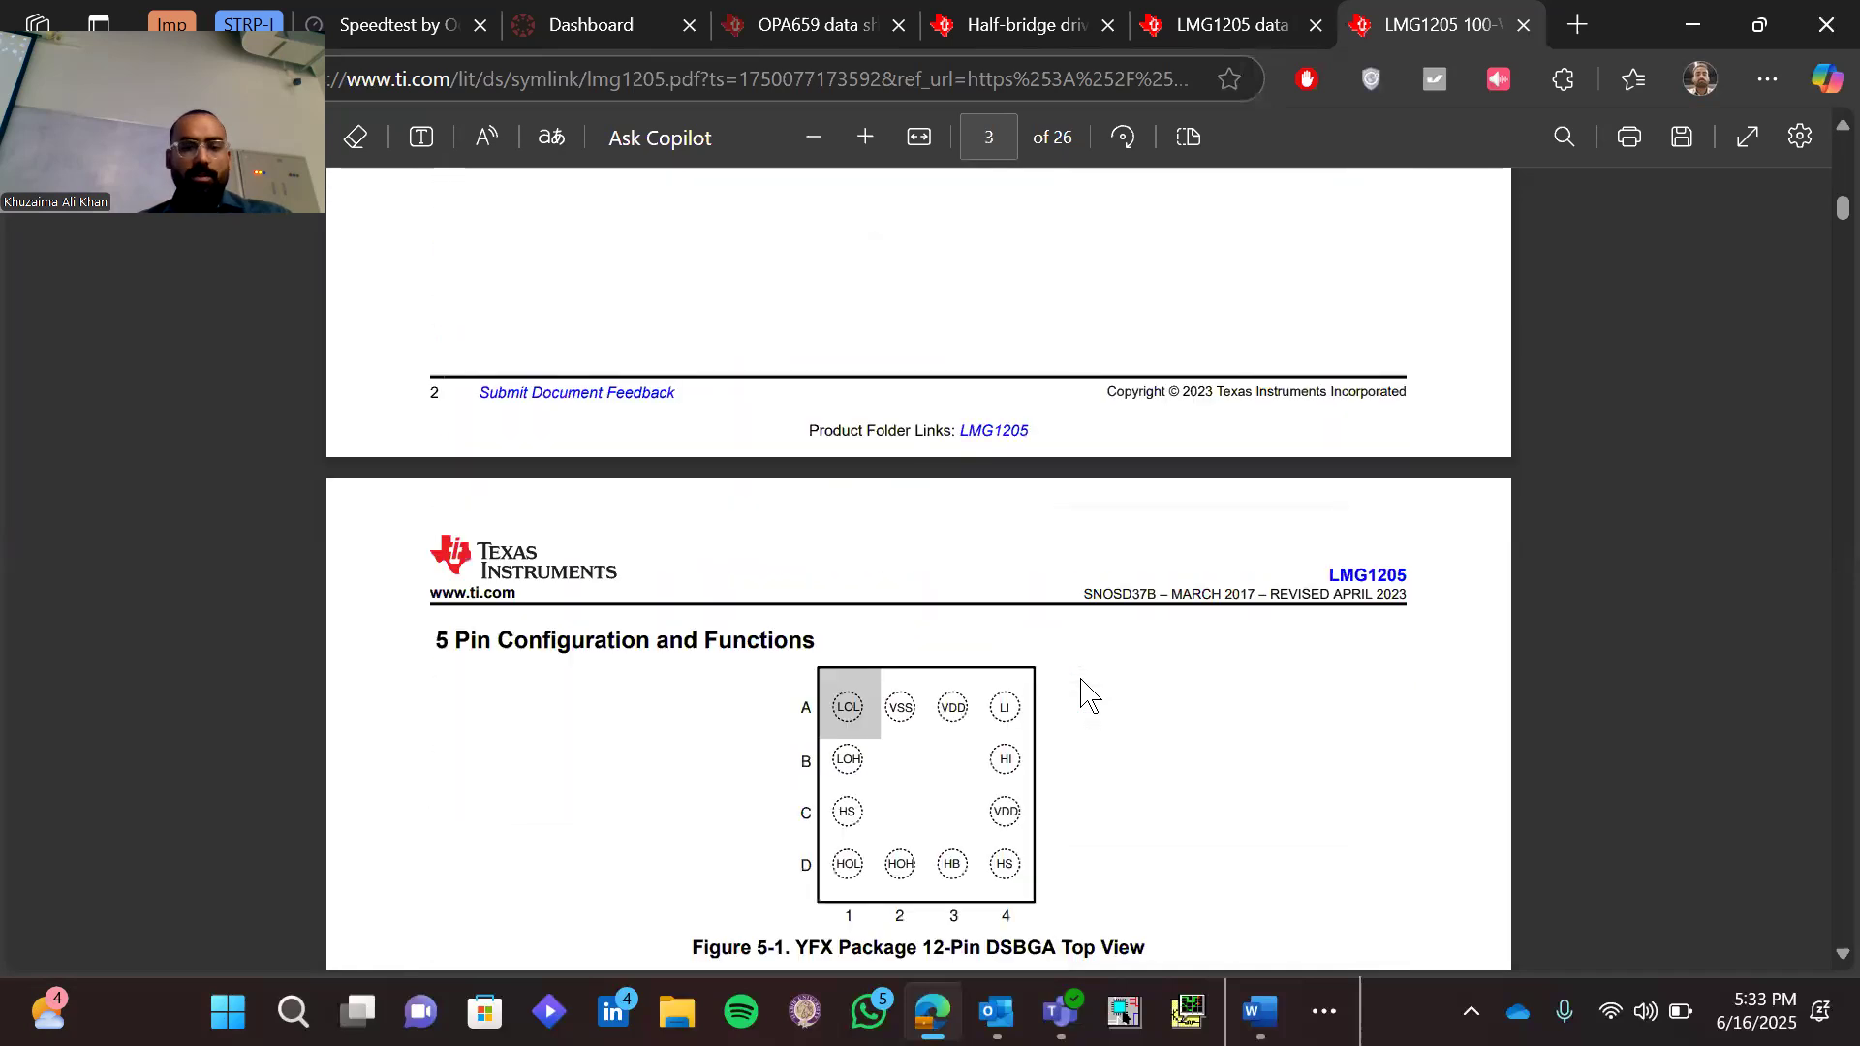
scroll(1085, 690, down, 10)
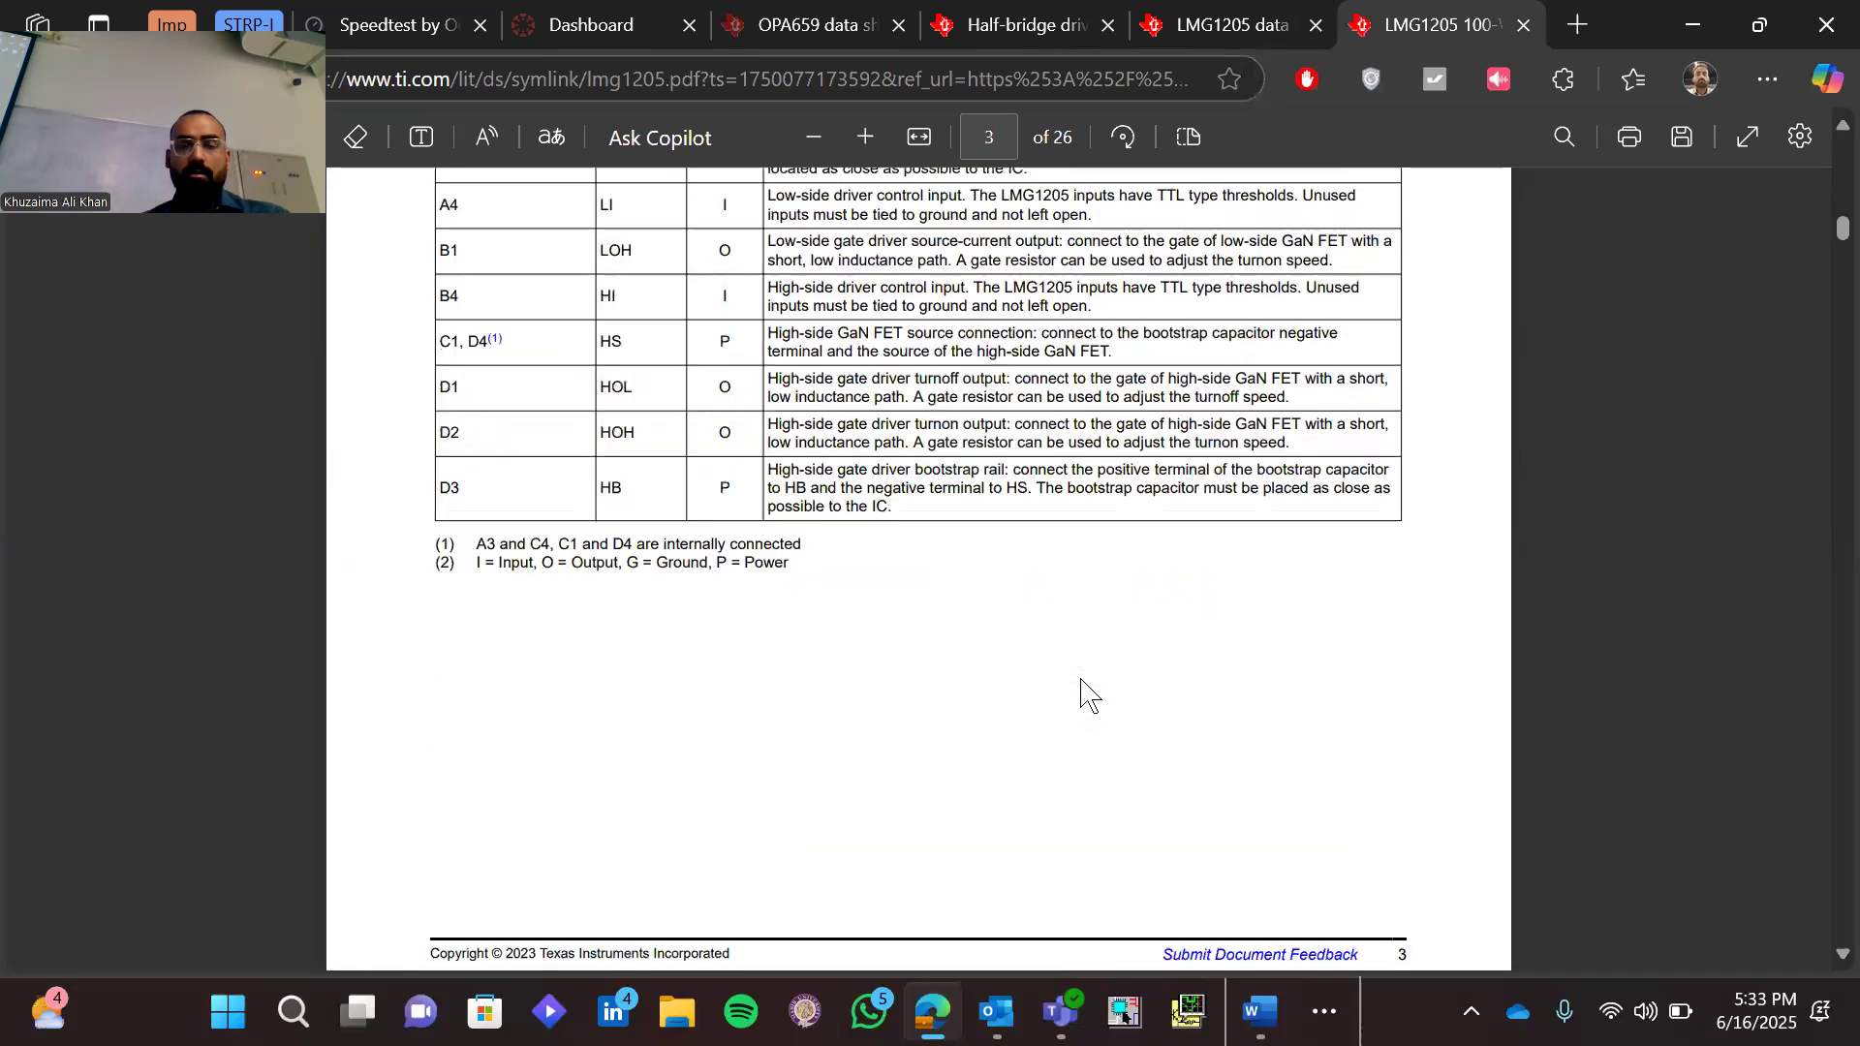
scroll(1085, 690, up, 15)
scroll(1085, 690, down, 8)
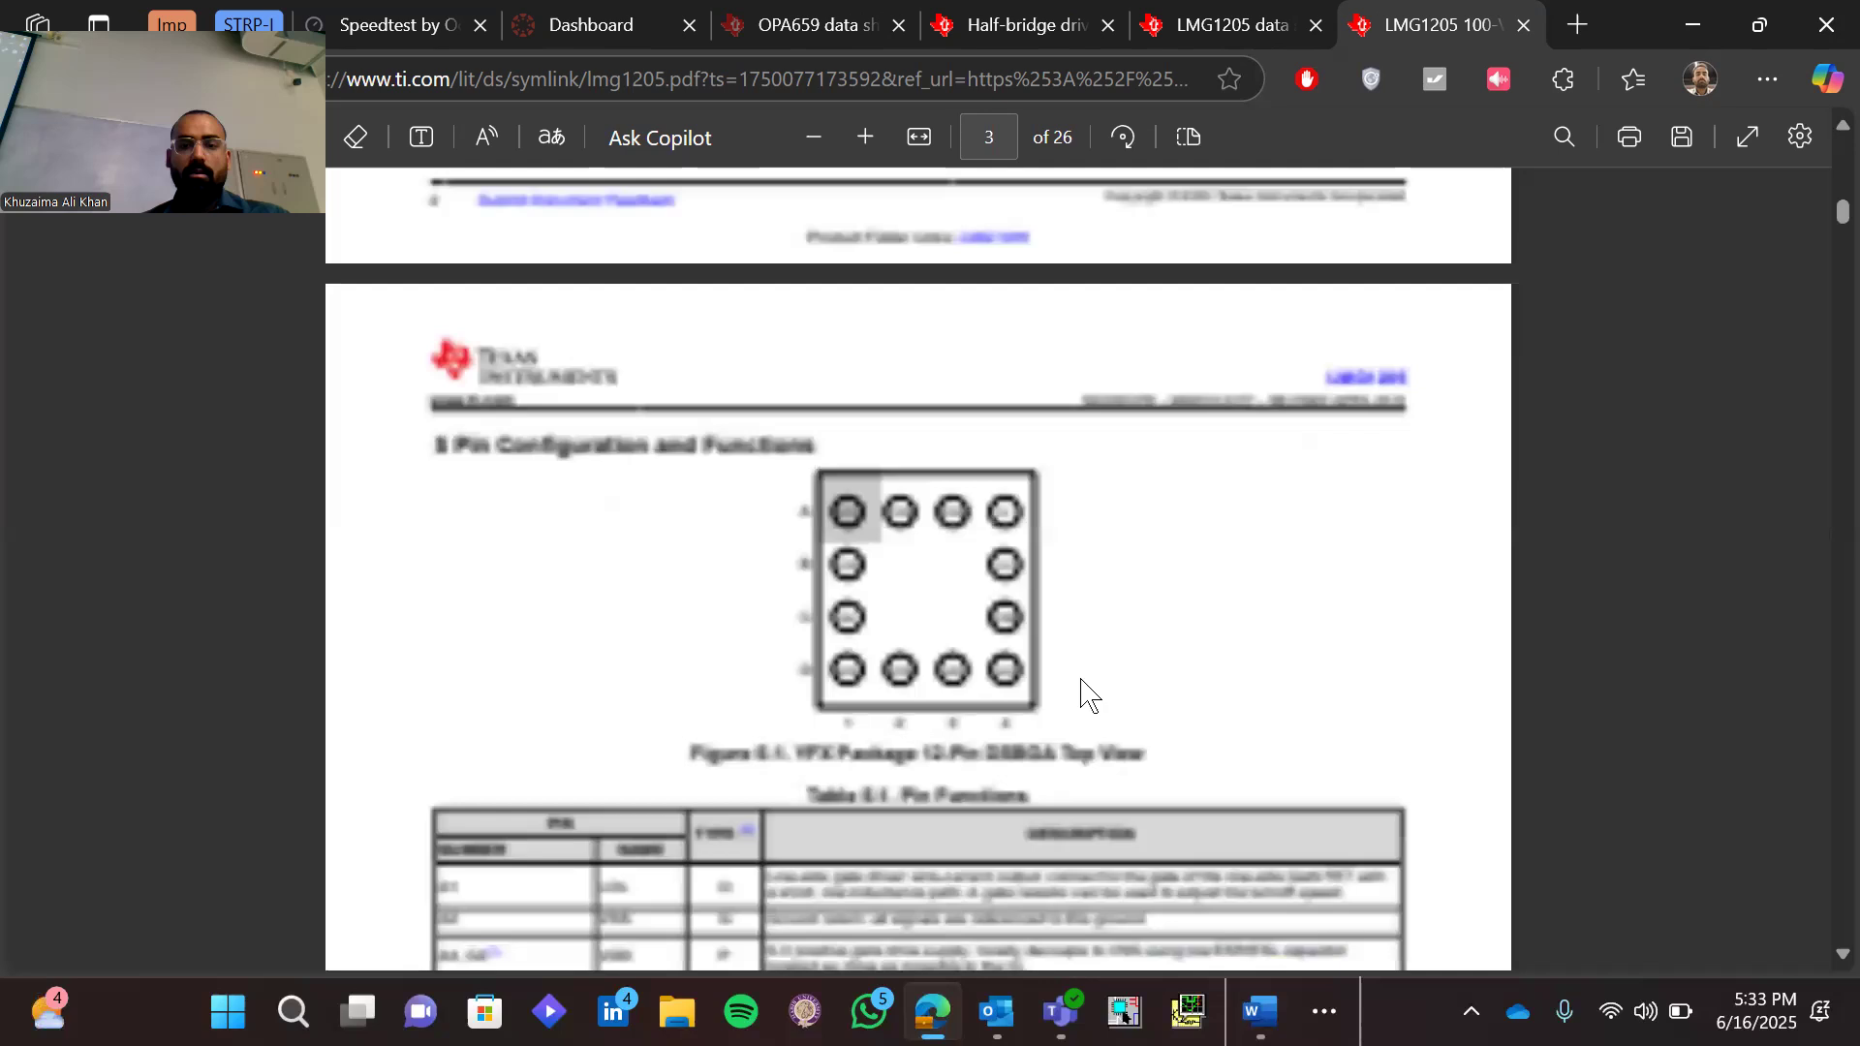
scroll(1085, 690, up, 8)
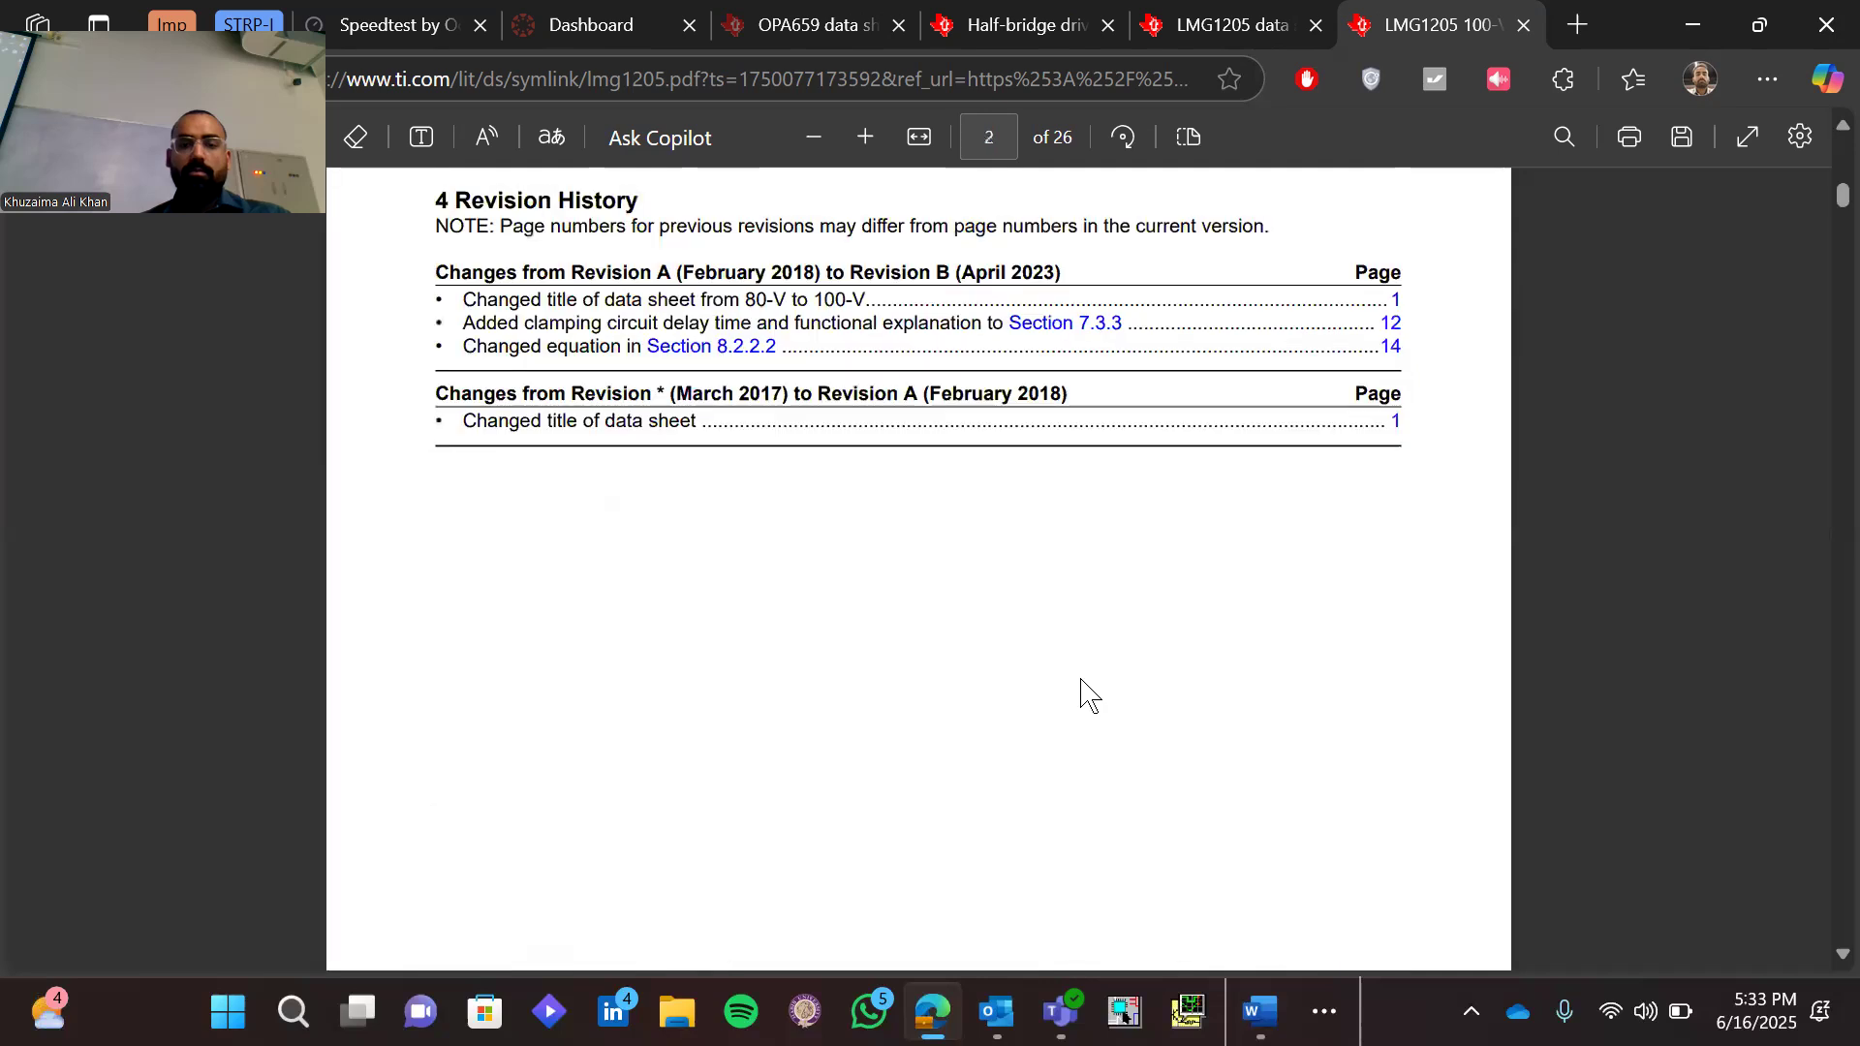
scroll(1085, 690, up, 8)
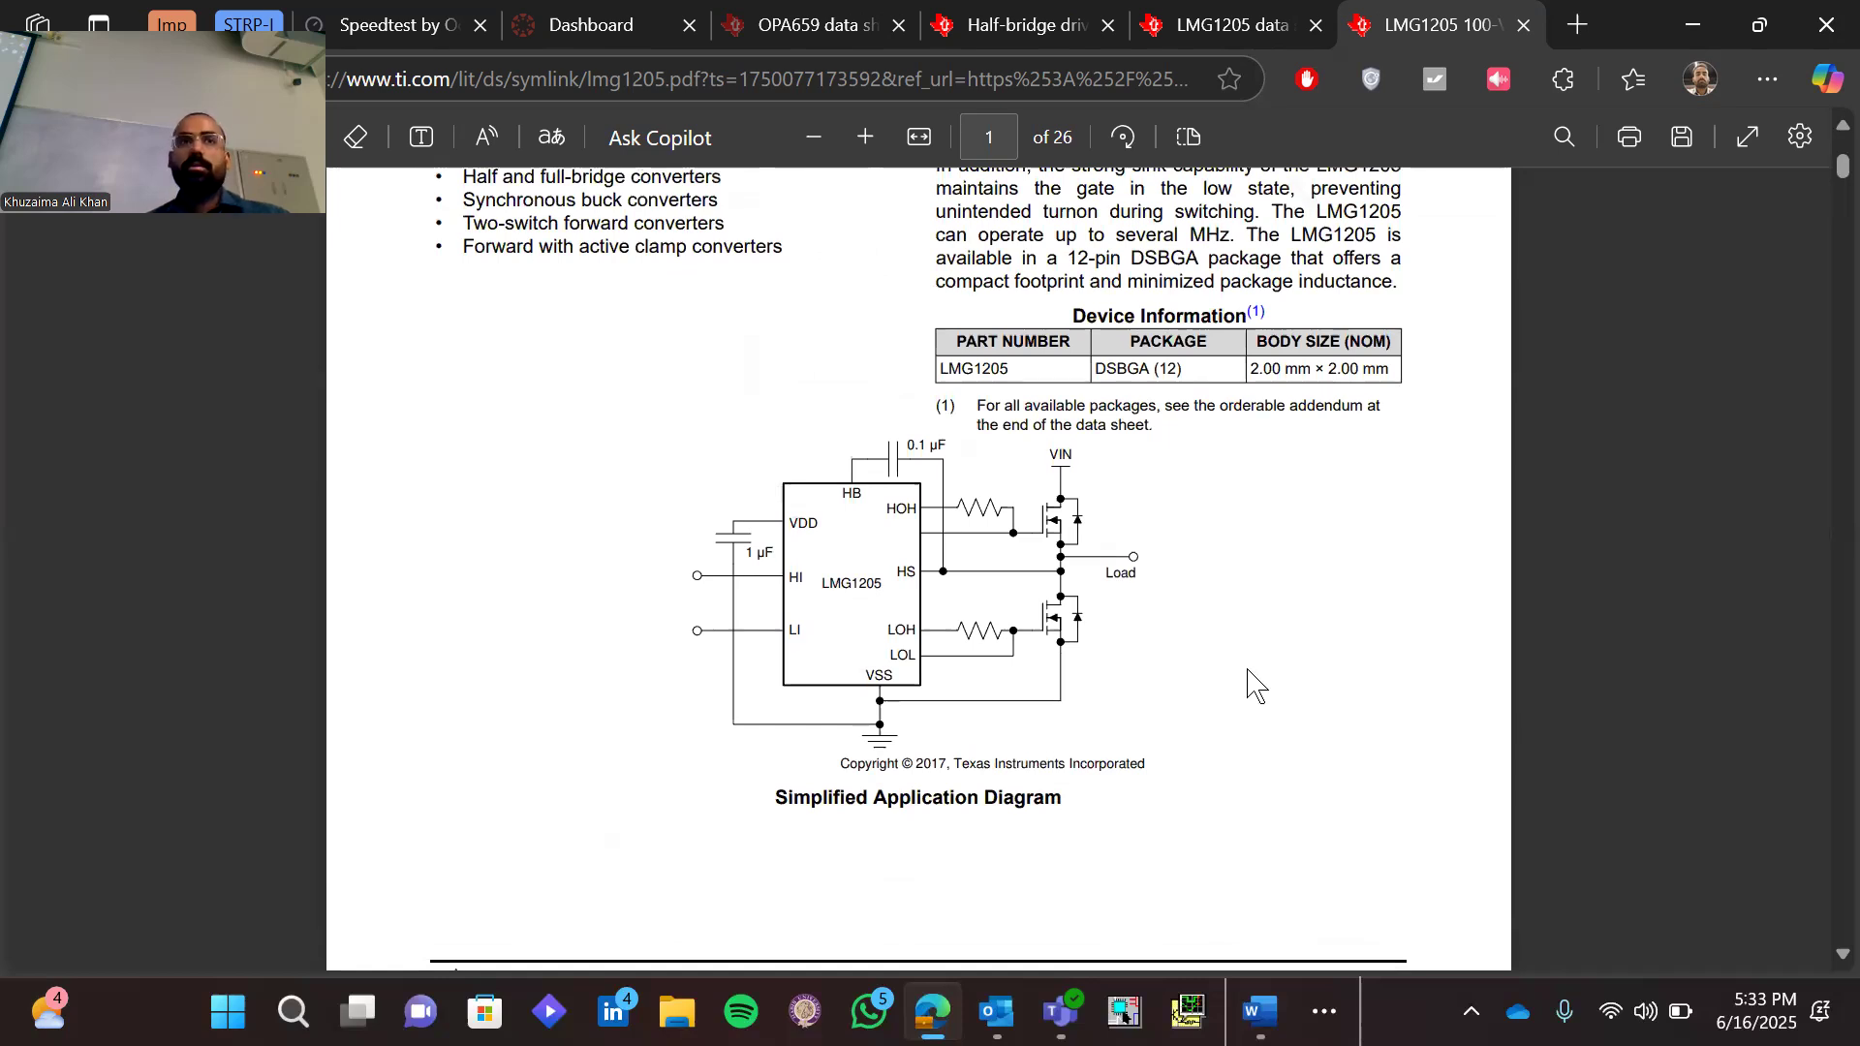
Examine the Recommended Operating Conditions table, marking the LI or HI input row's name and limits and the HB row's name
scroll(1249, 683, down, 15)
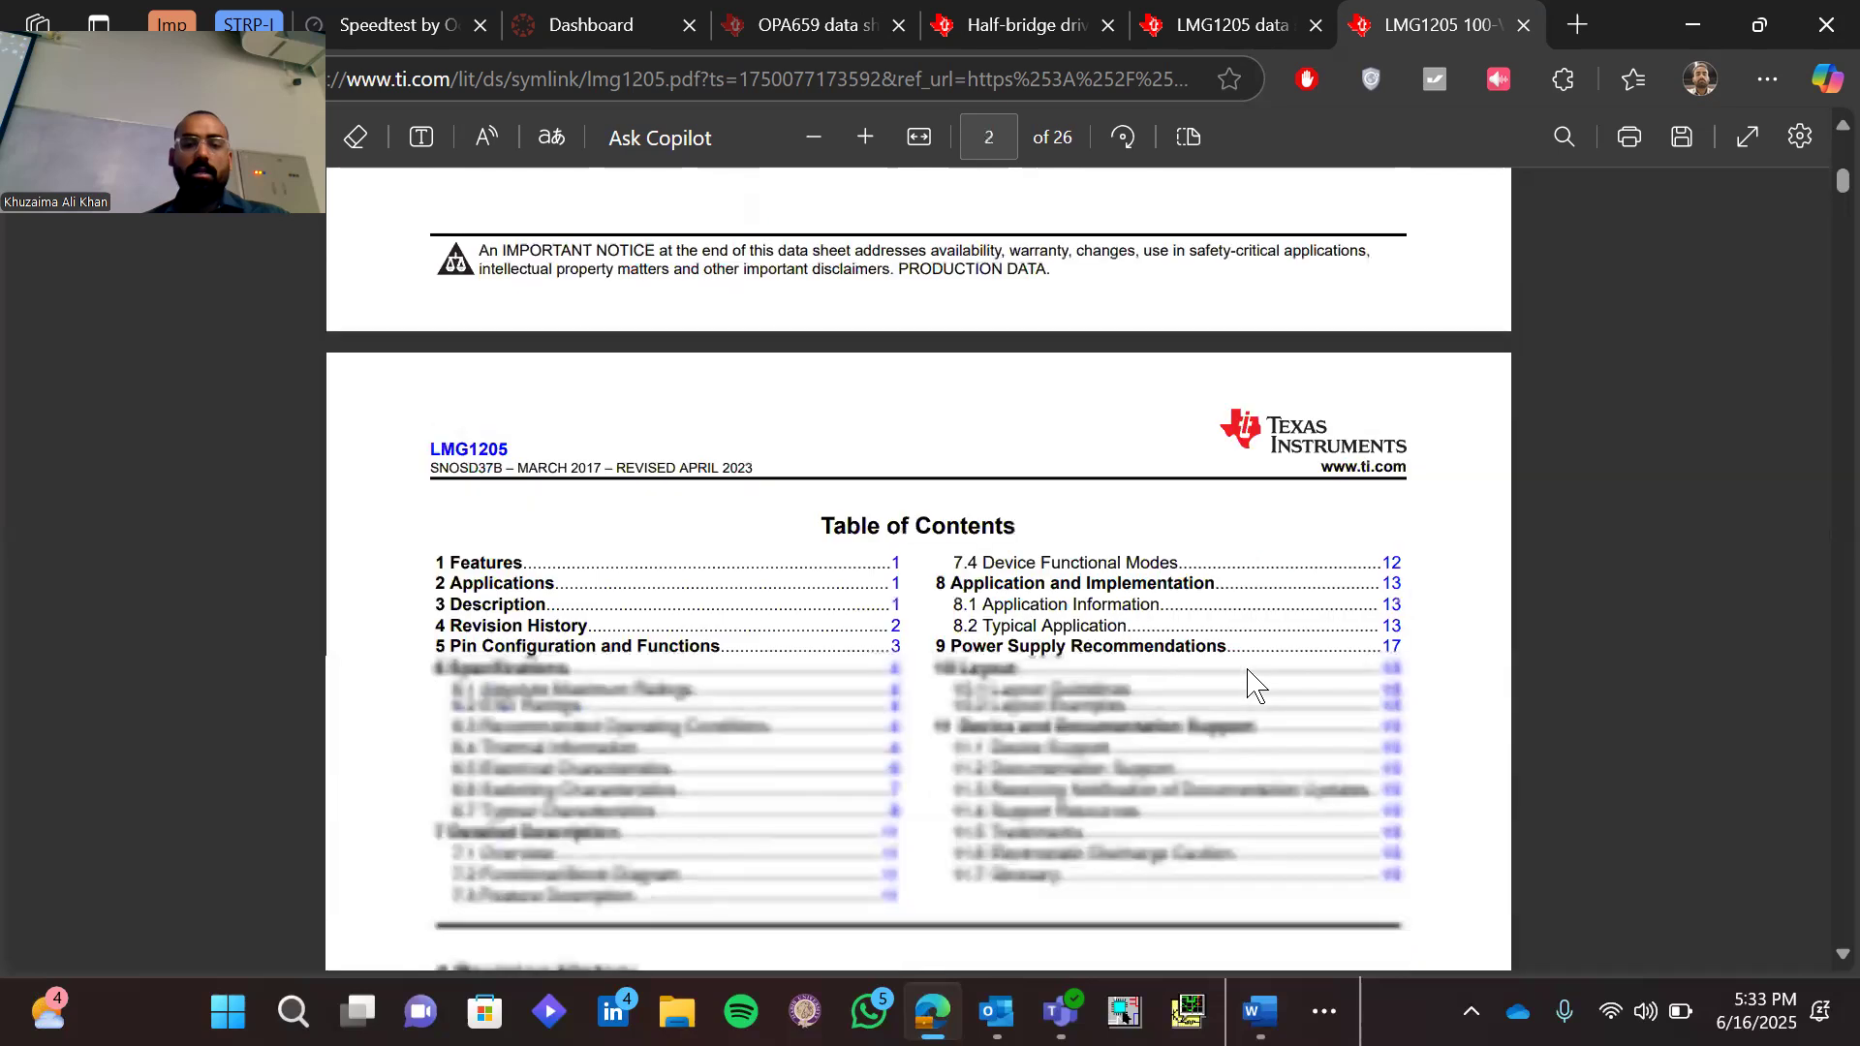
scroll(1249, 682, down, 10)
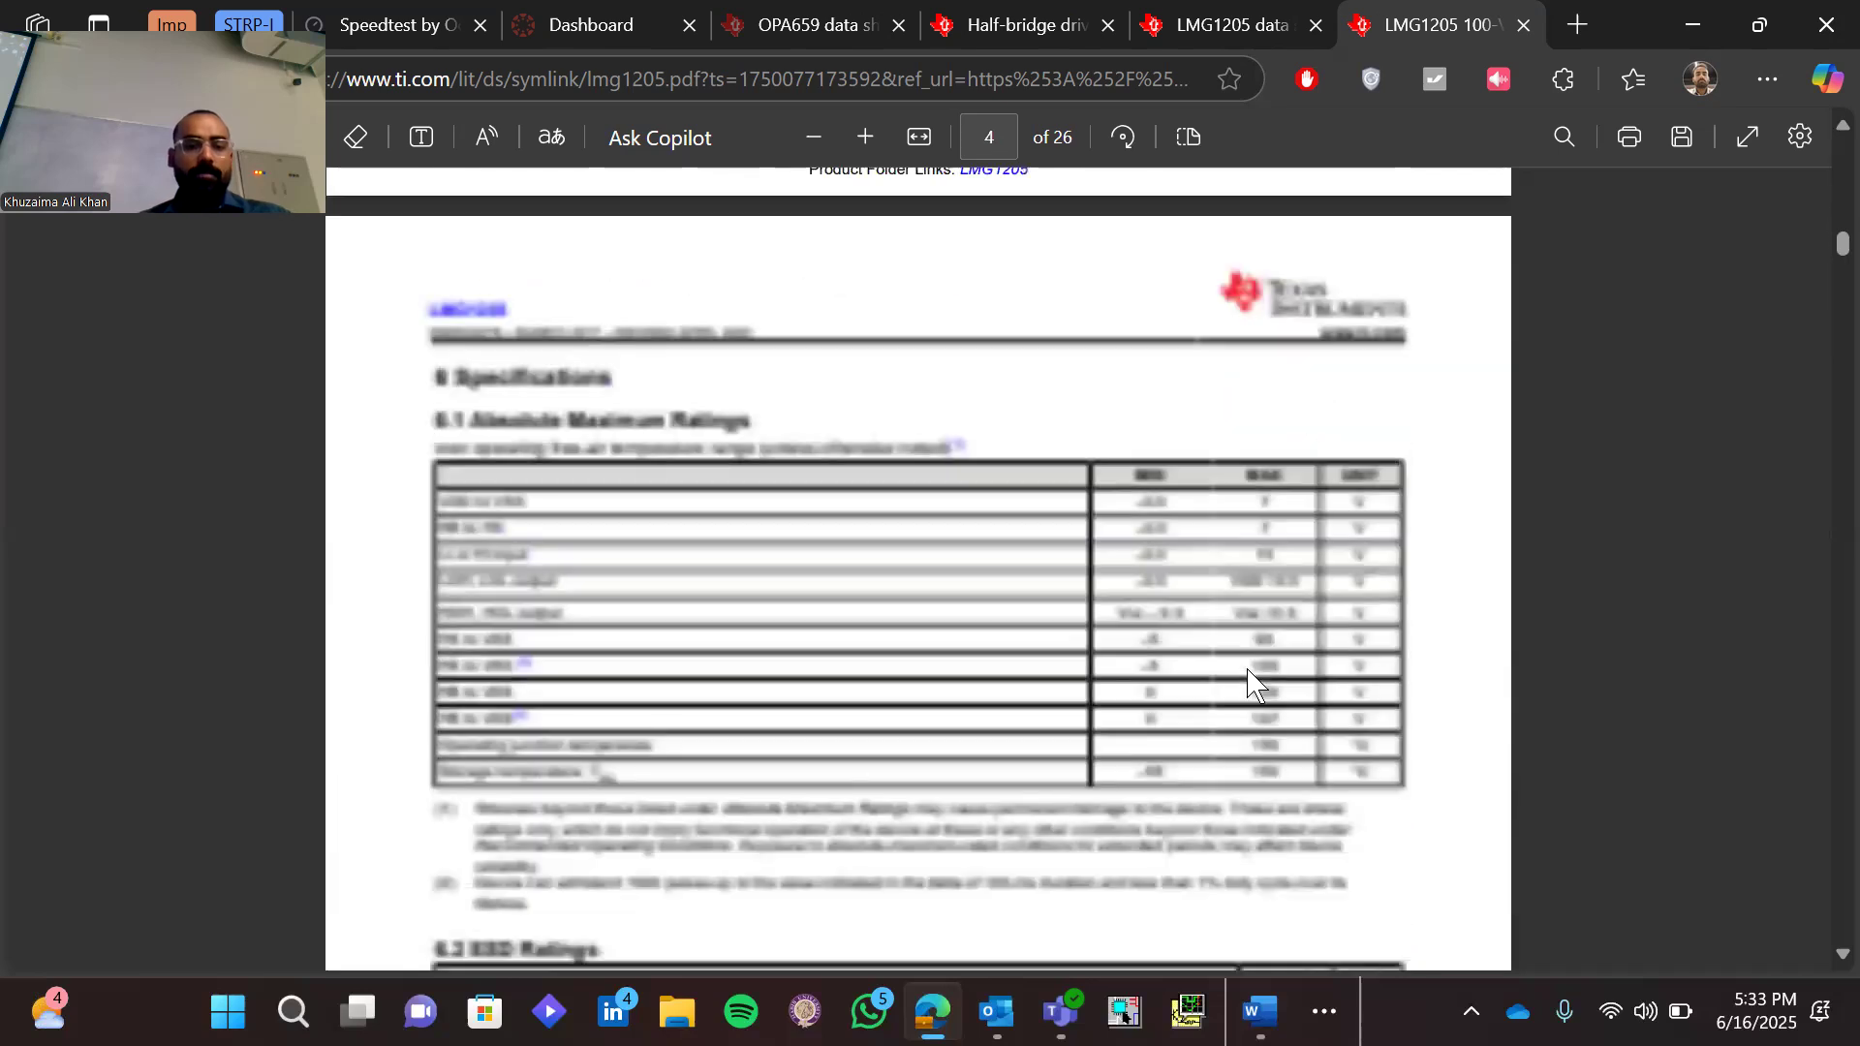
scroll(1250, 683, down, 7)
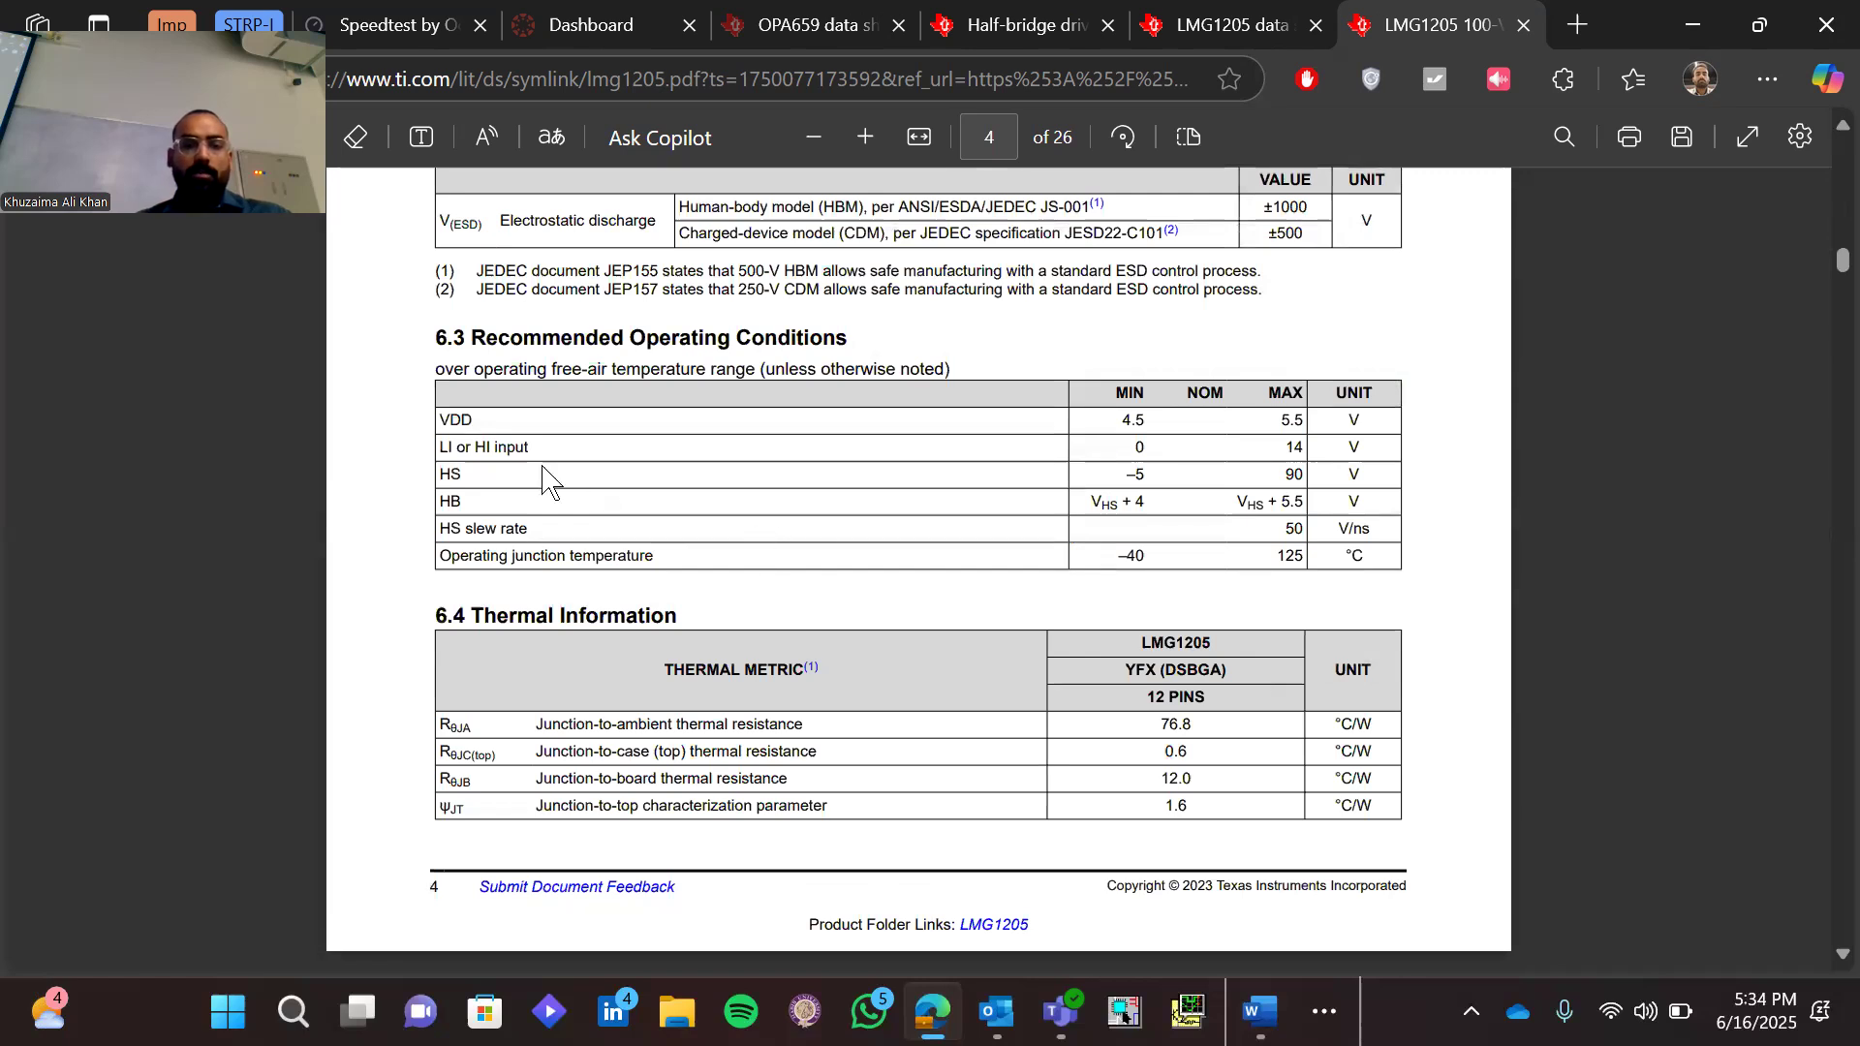
drag(441, 446, 530, 453)
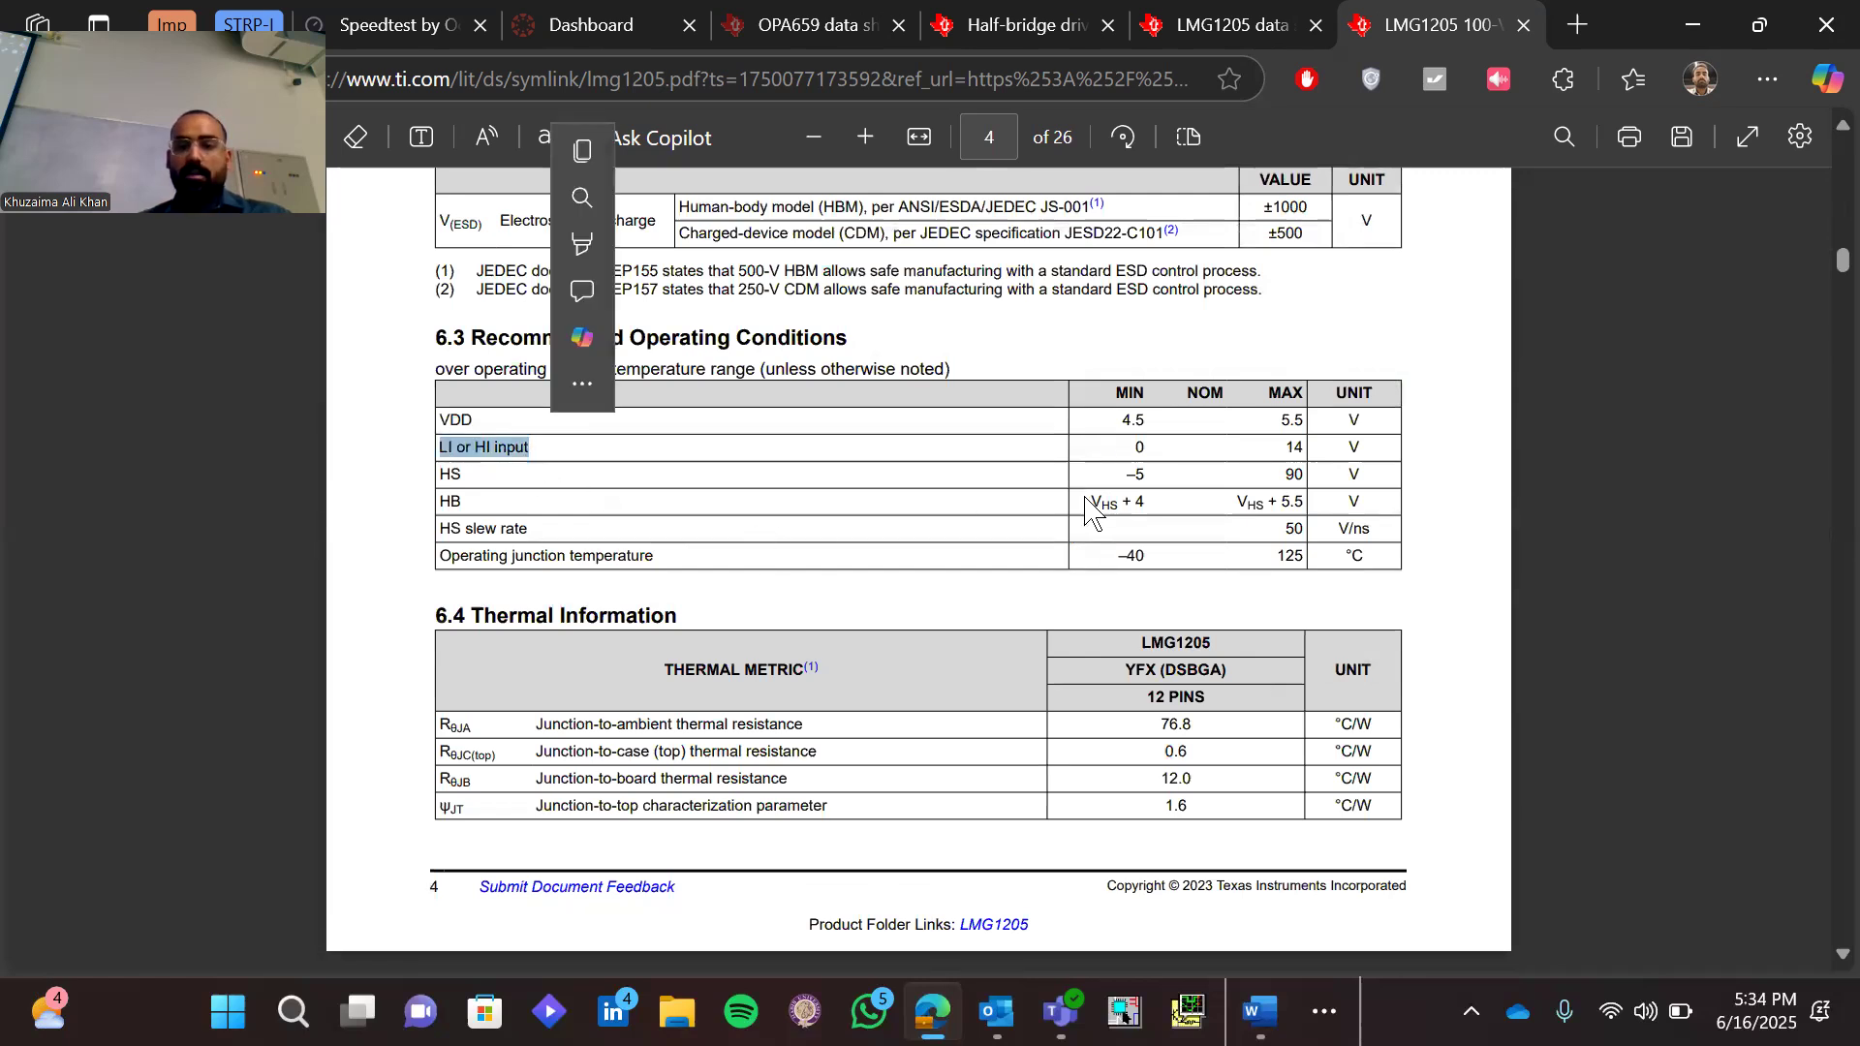
drag(1130, 443, 1310, 455)
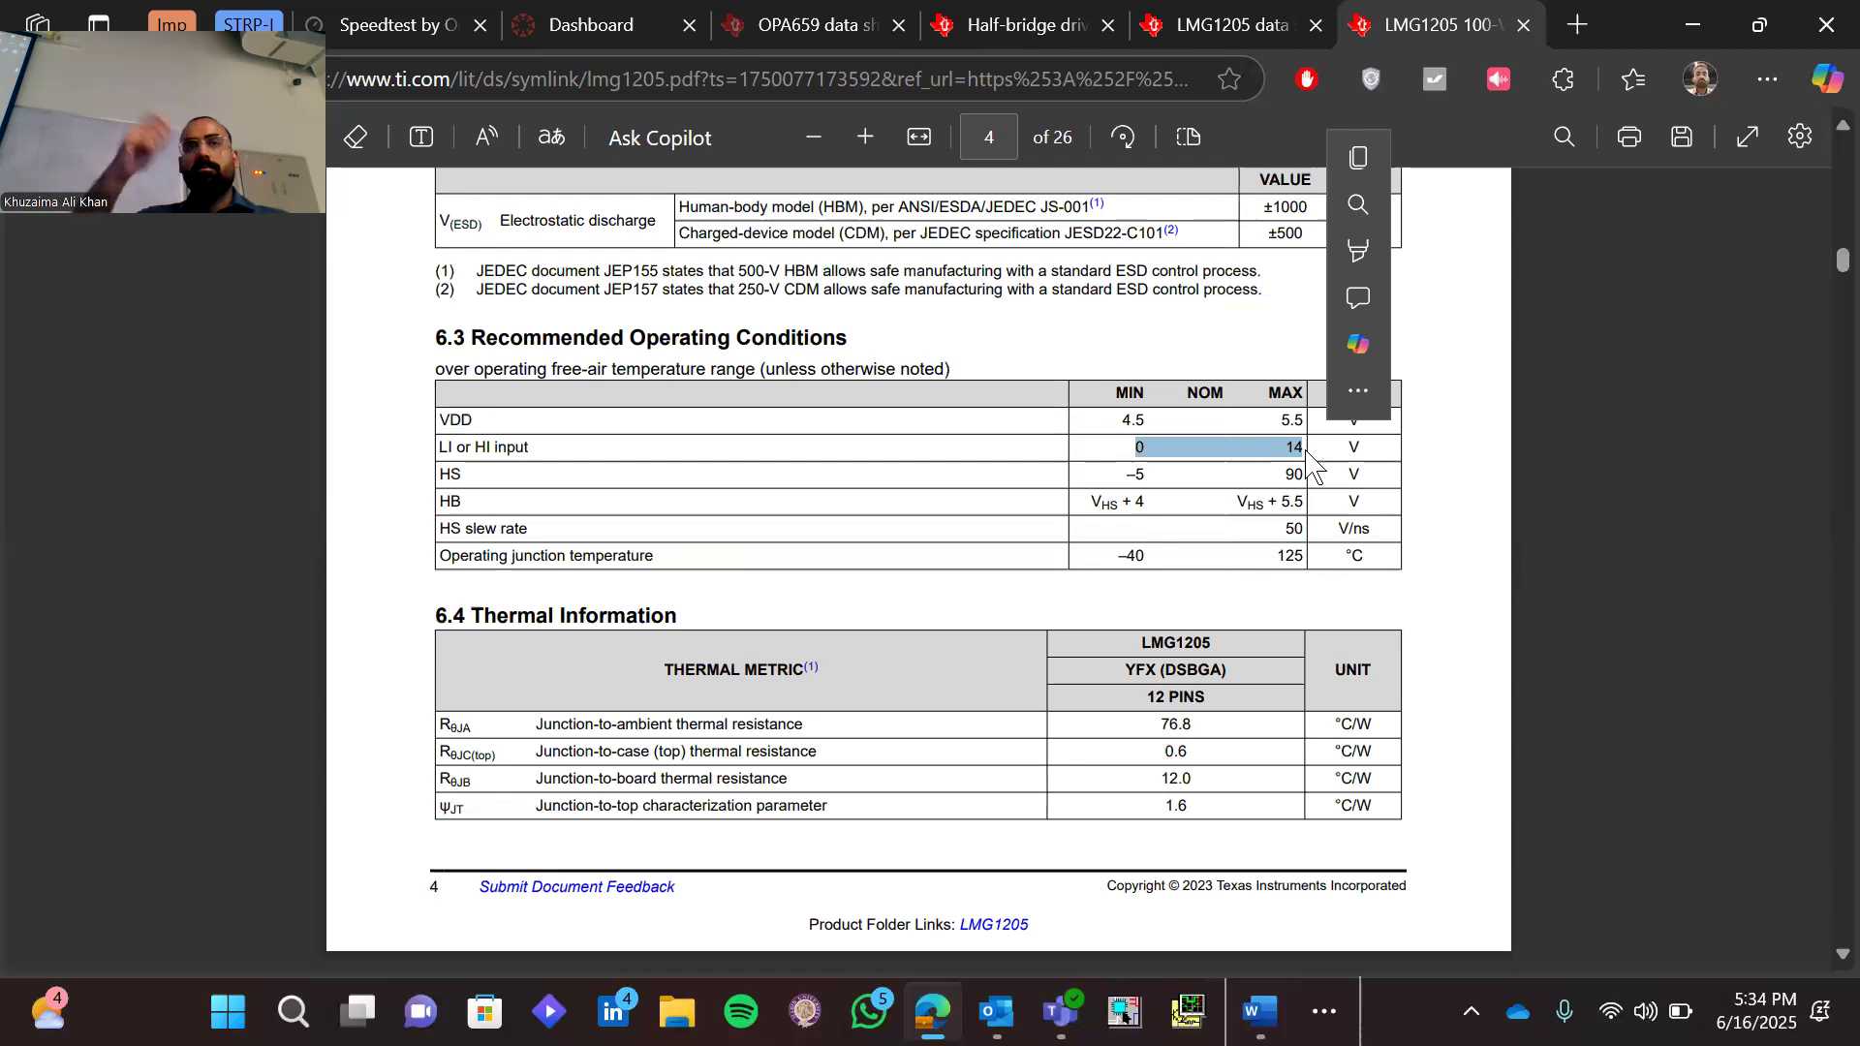
click(1051, 520)
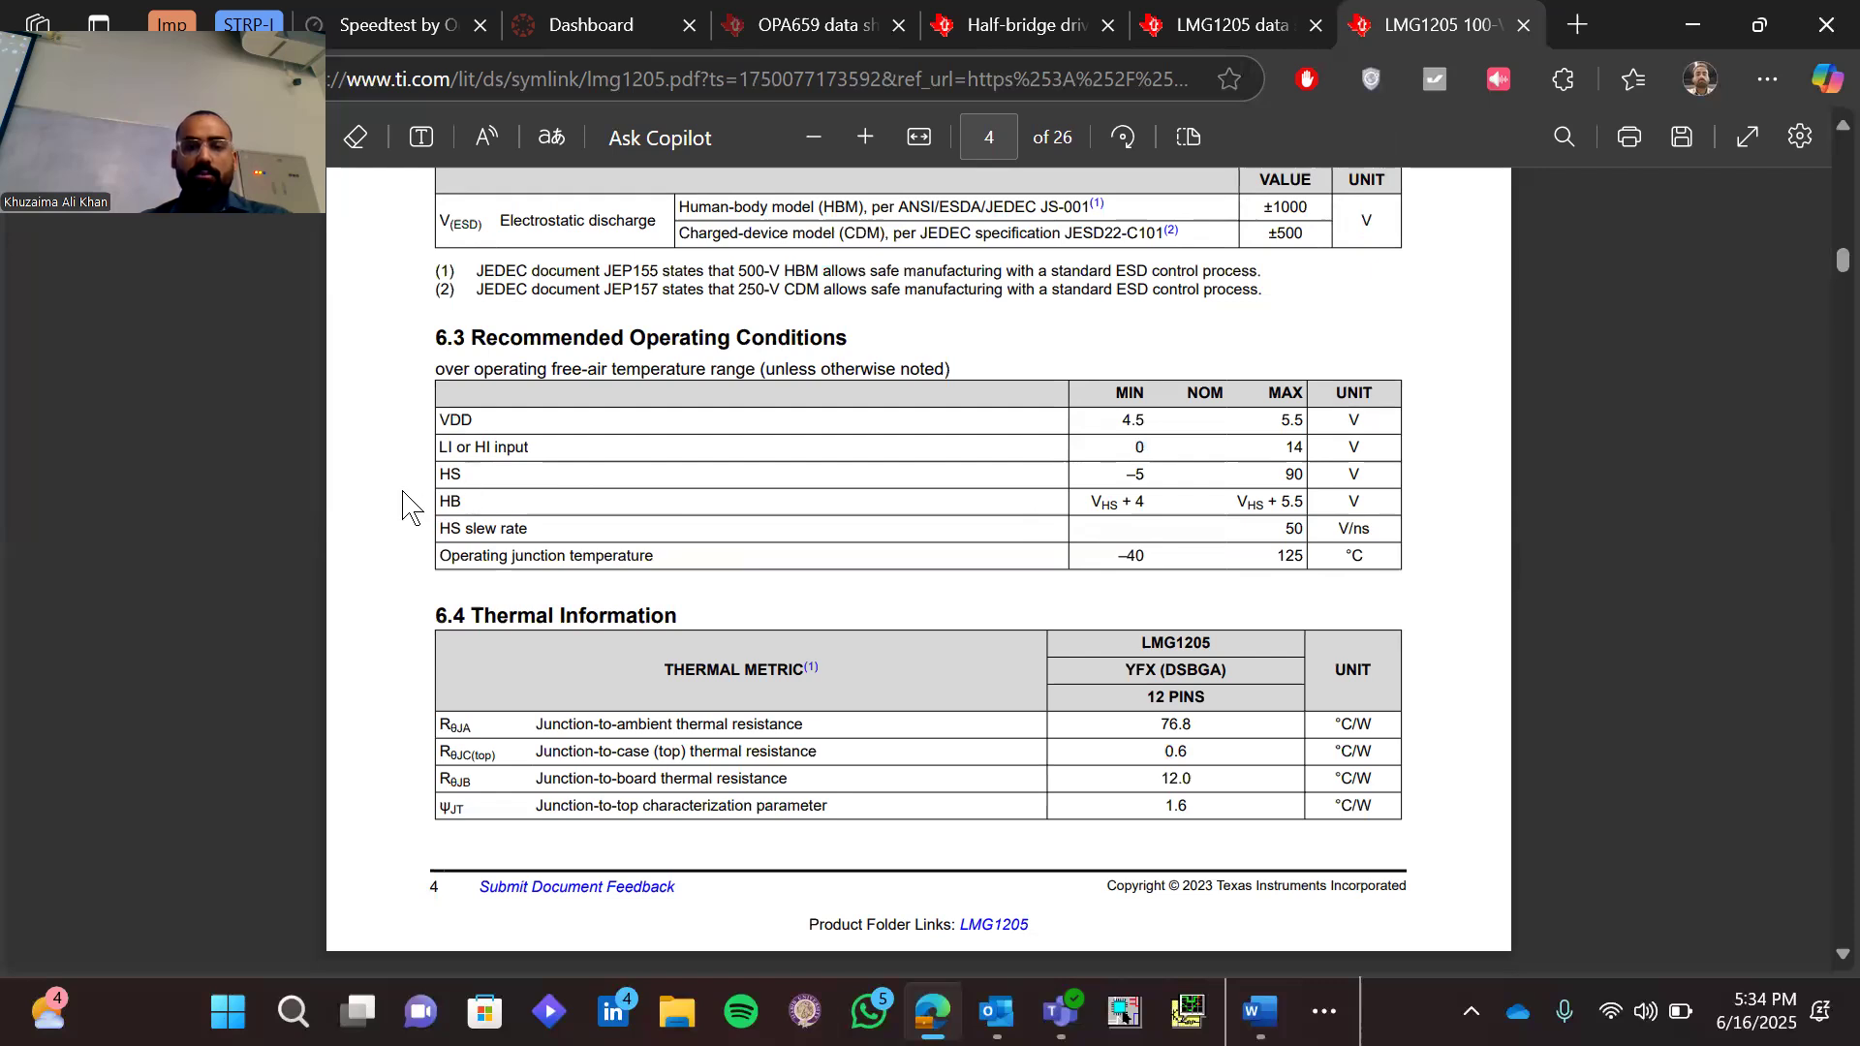
drag(468, 500, 426, 508)
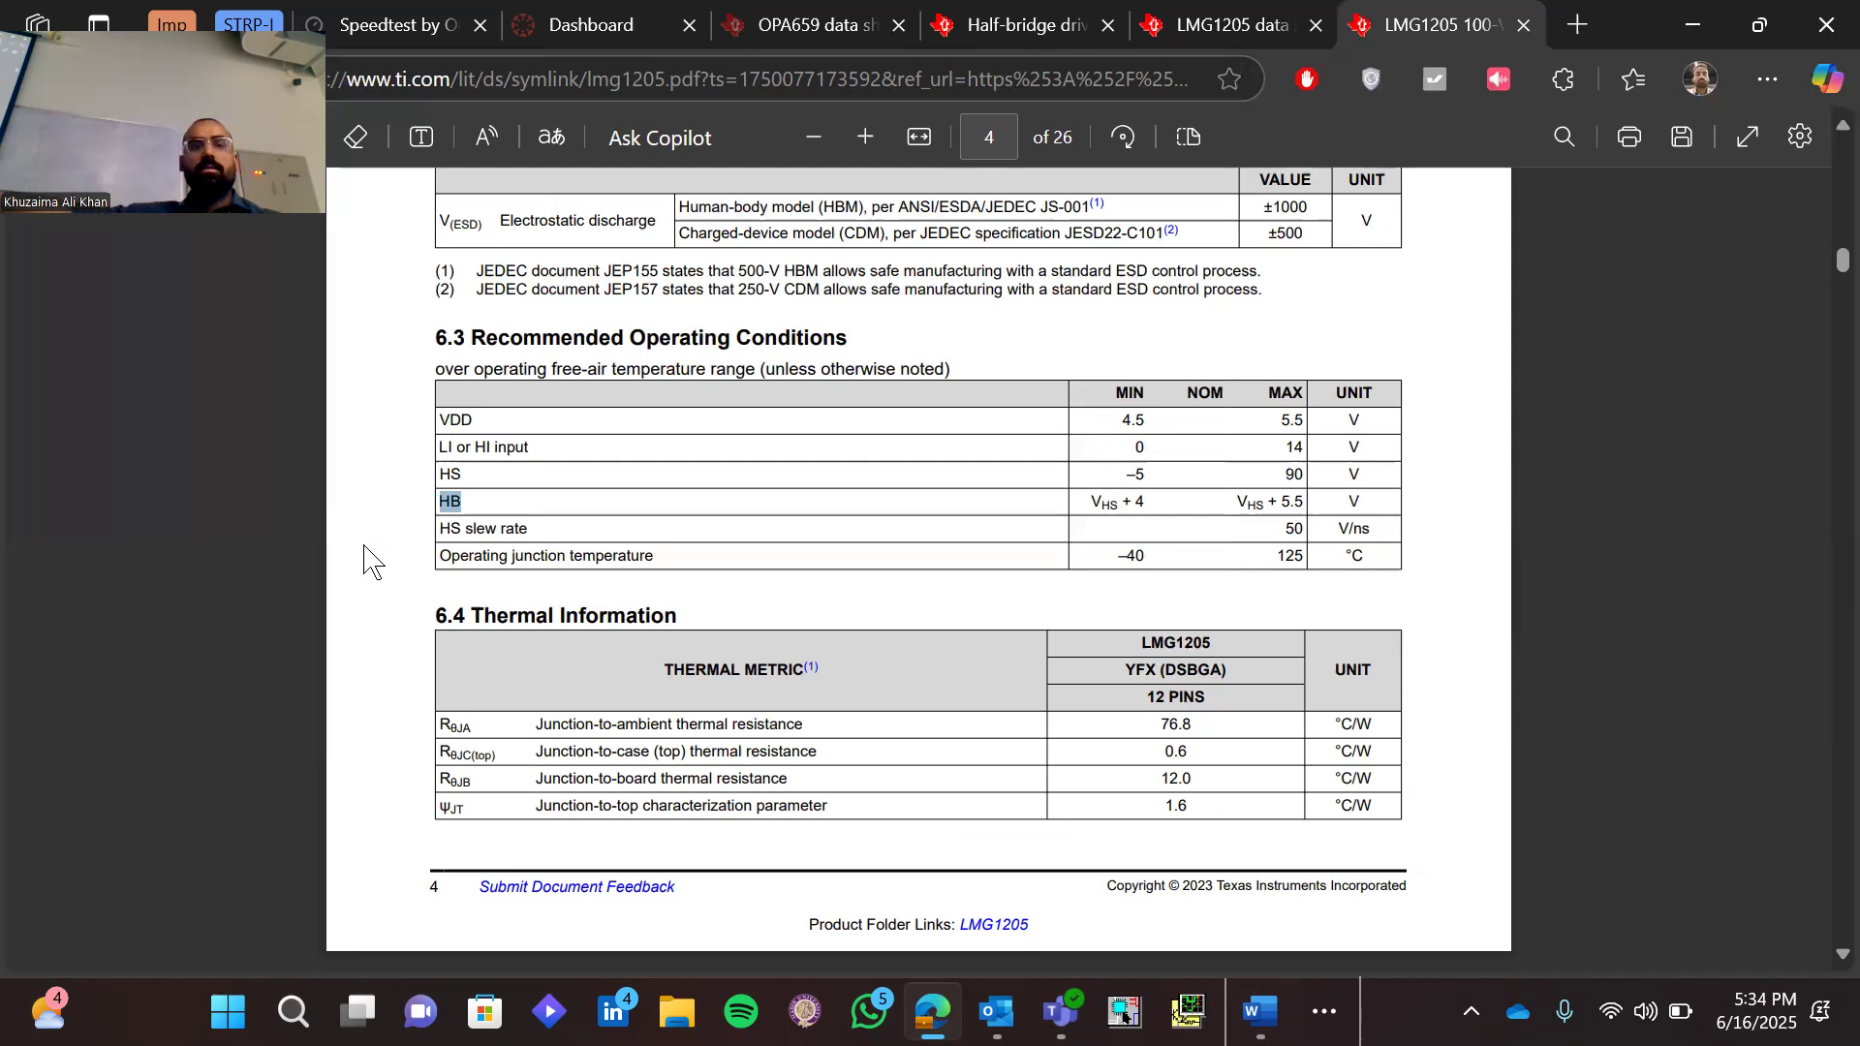
Look through the rest of the datasheet to the packaging pages and back to the bootstrap diode power loss curves
scroll(433, 597, down, 6)
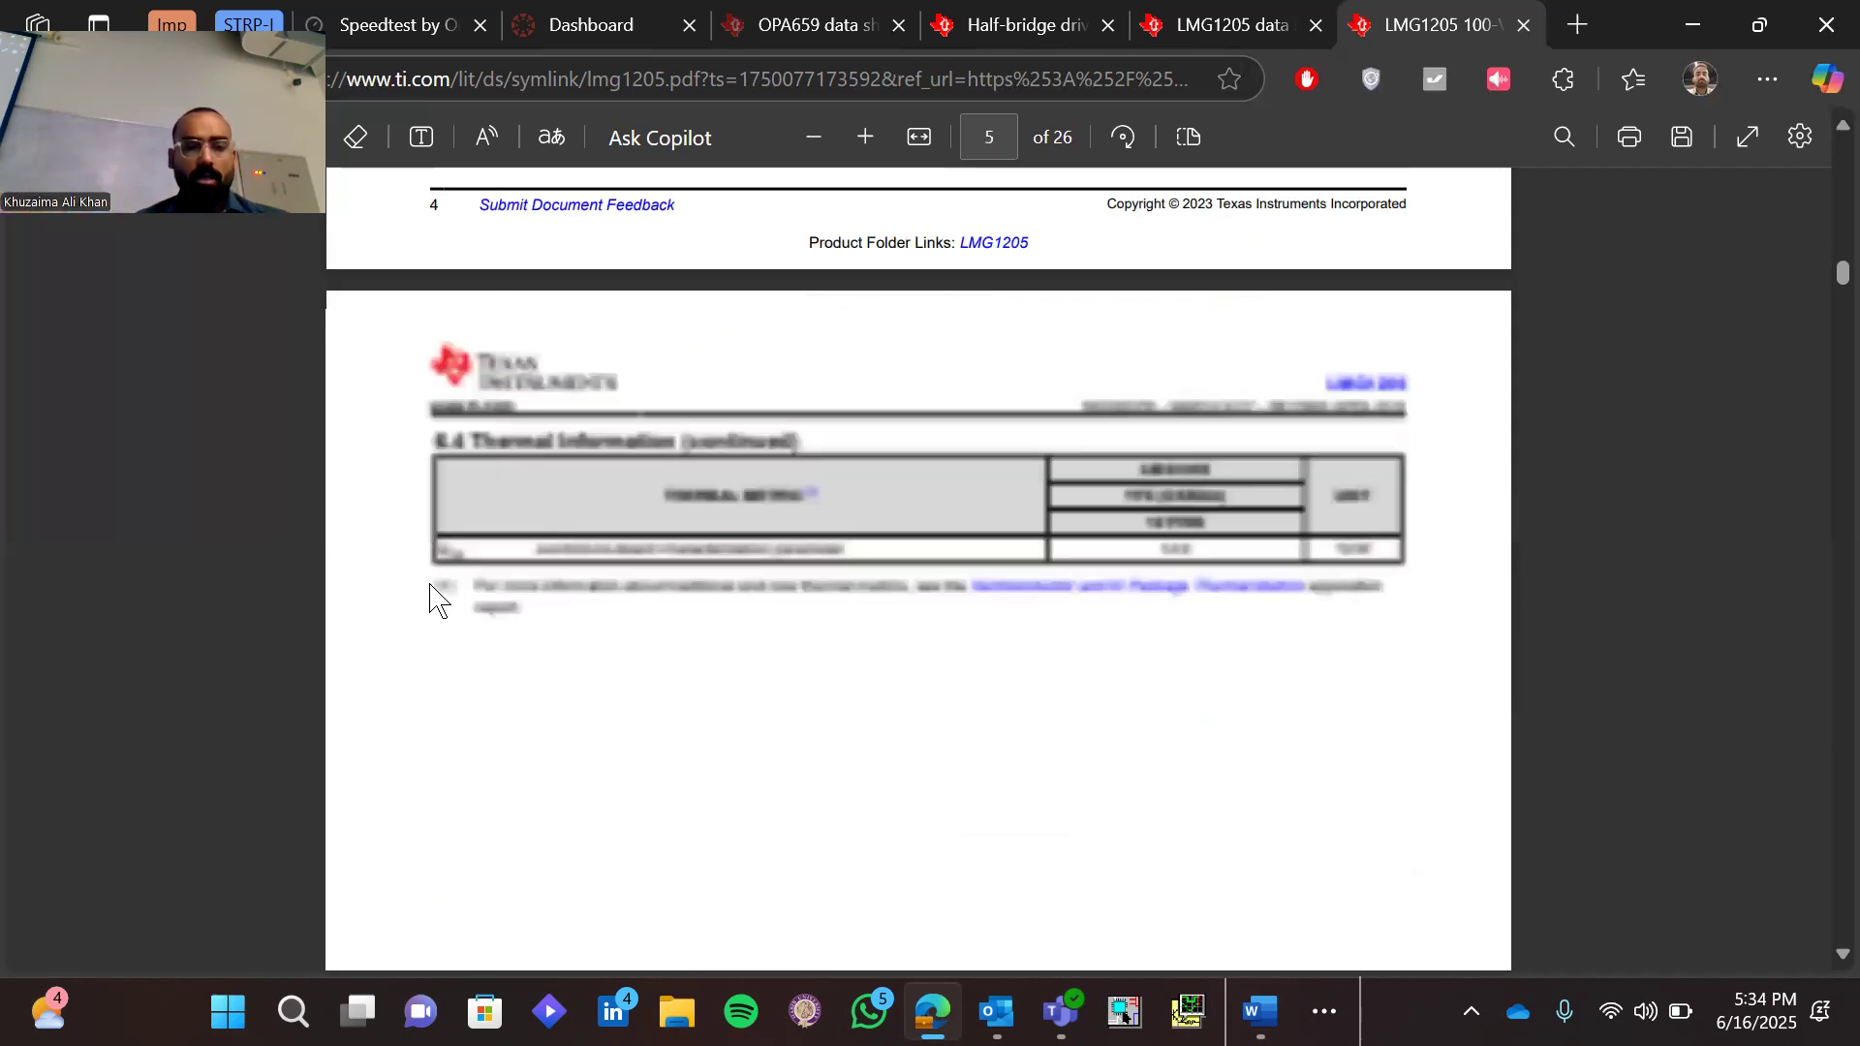
scroll(433, 598, down, 3)
scroll(514, 620, down, 2)
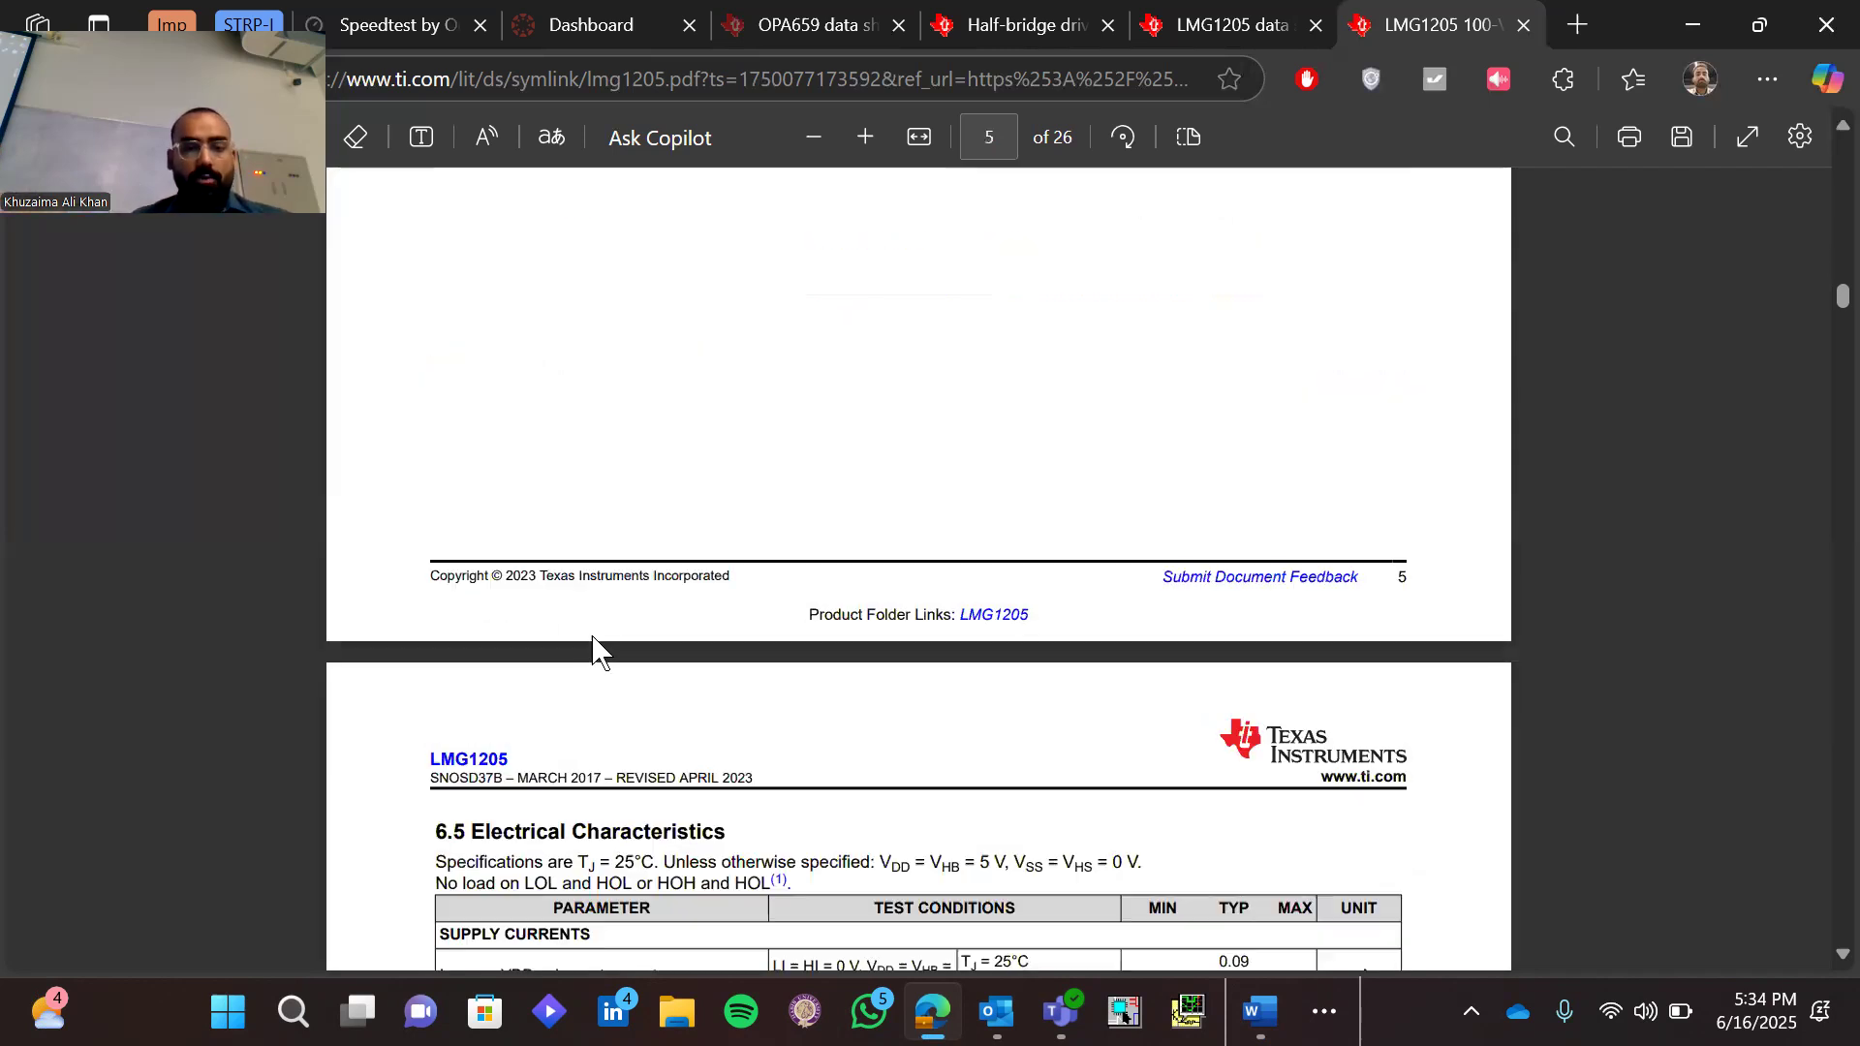
scroll(598, 651, down, 20)
scroll(598, 651, down, 20)
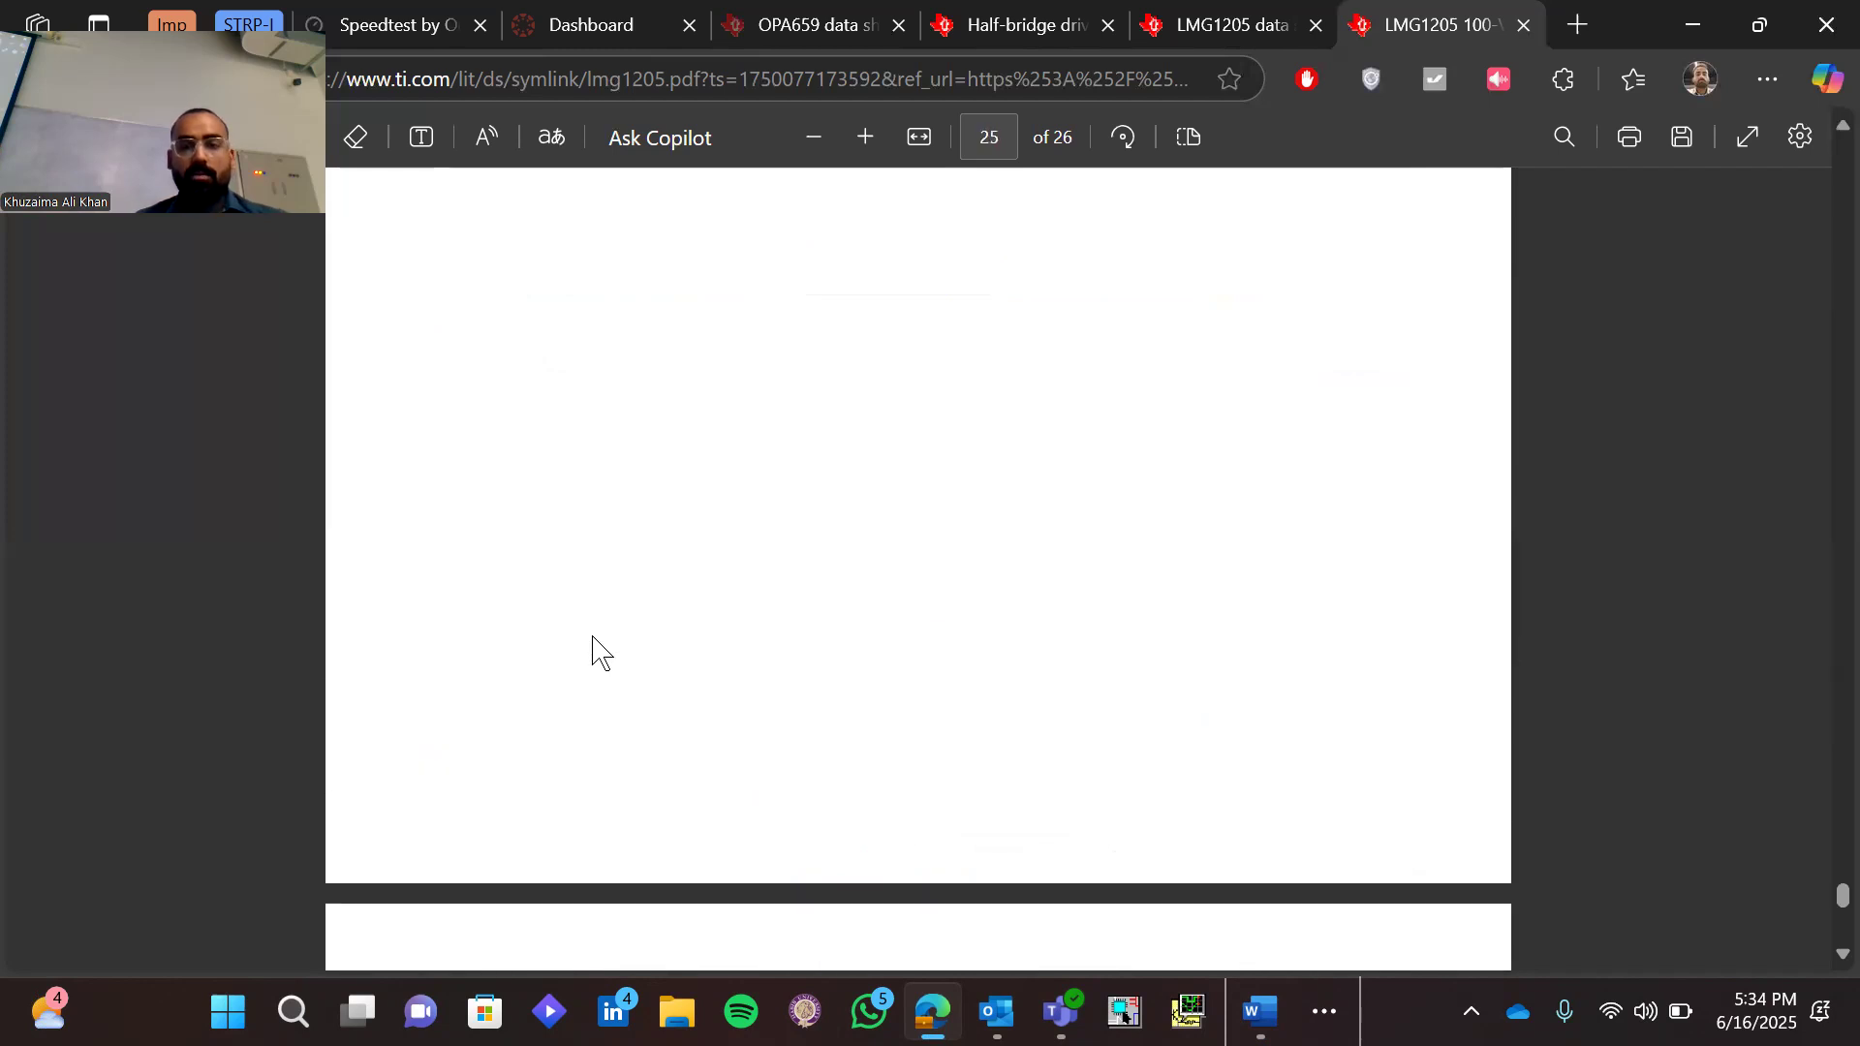
scroll(598, 651, up, 4)
scroll(598, 651, up, 10)
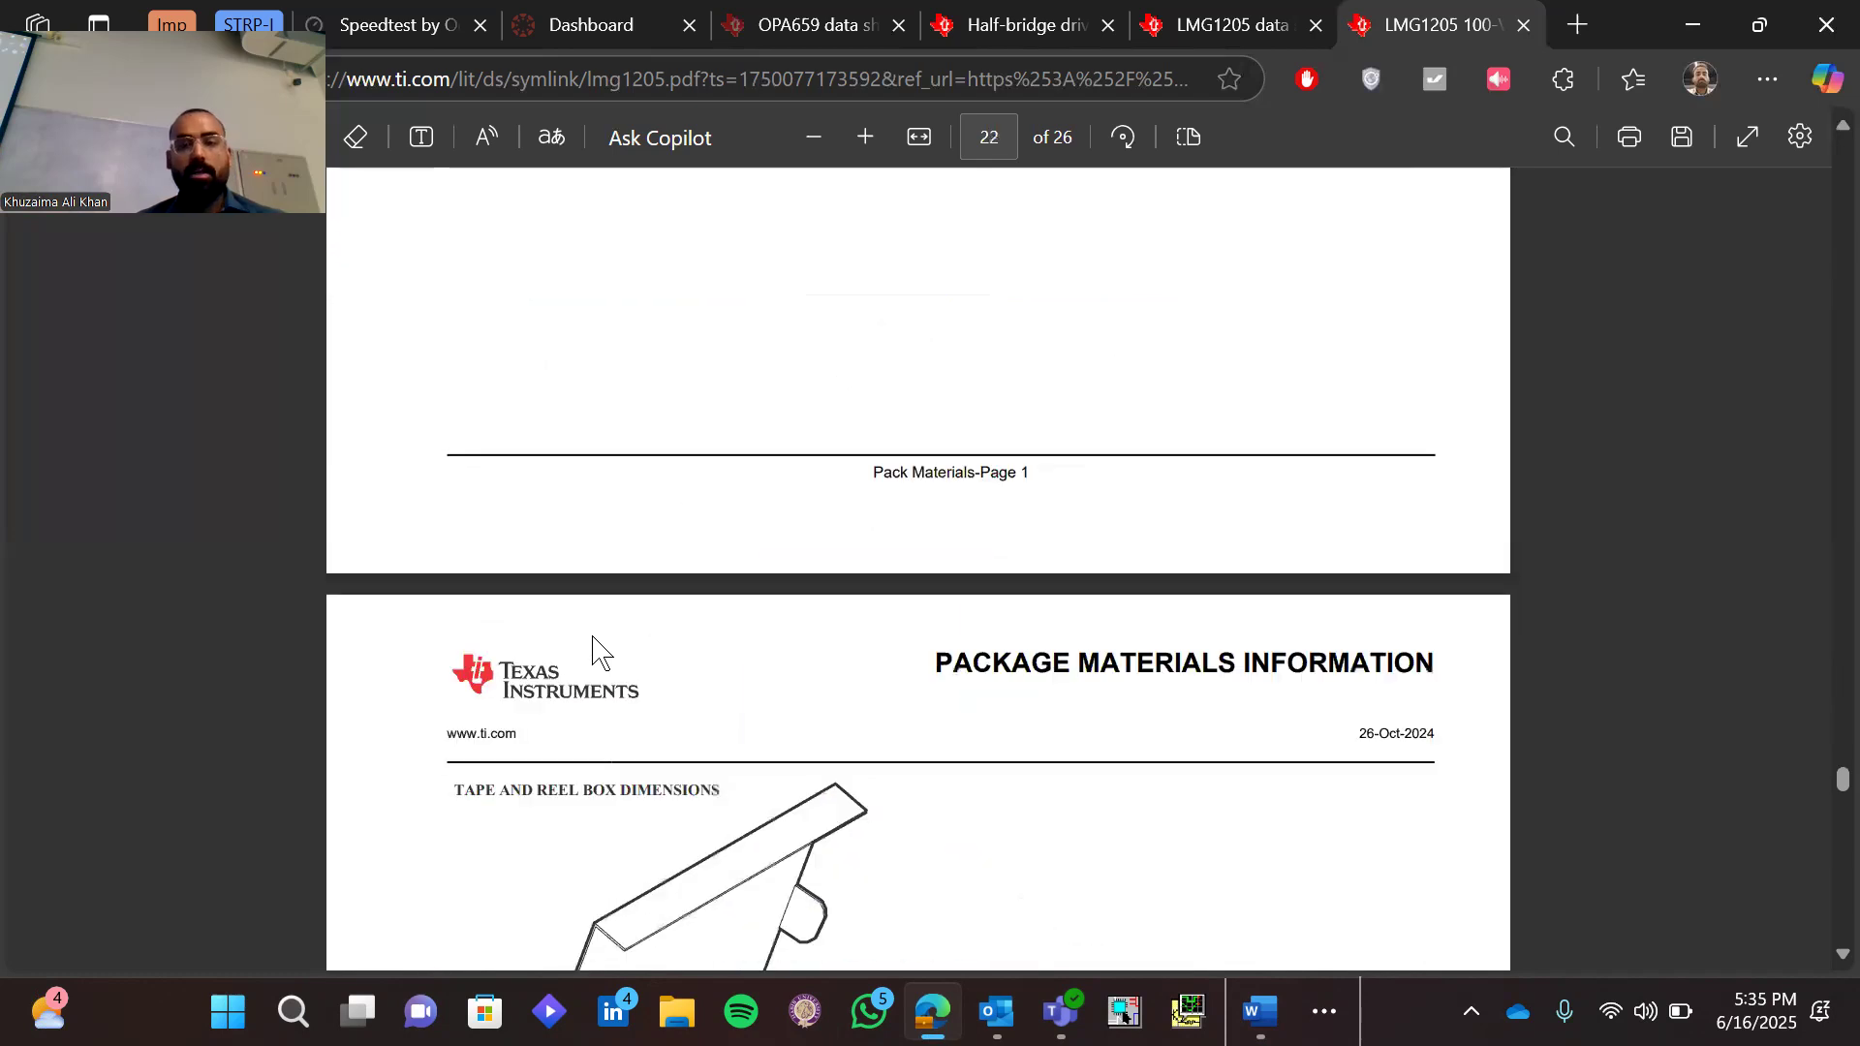
scroll(597, 651, up, 5)
scroll(598, 651, up, 5)
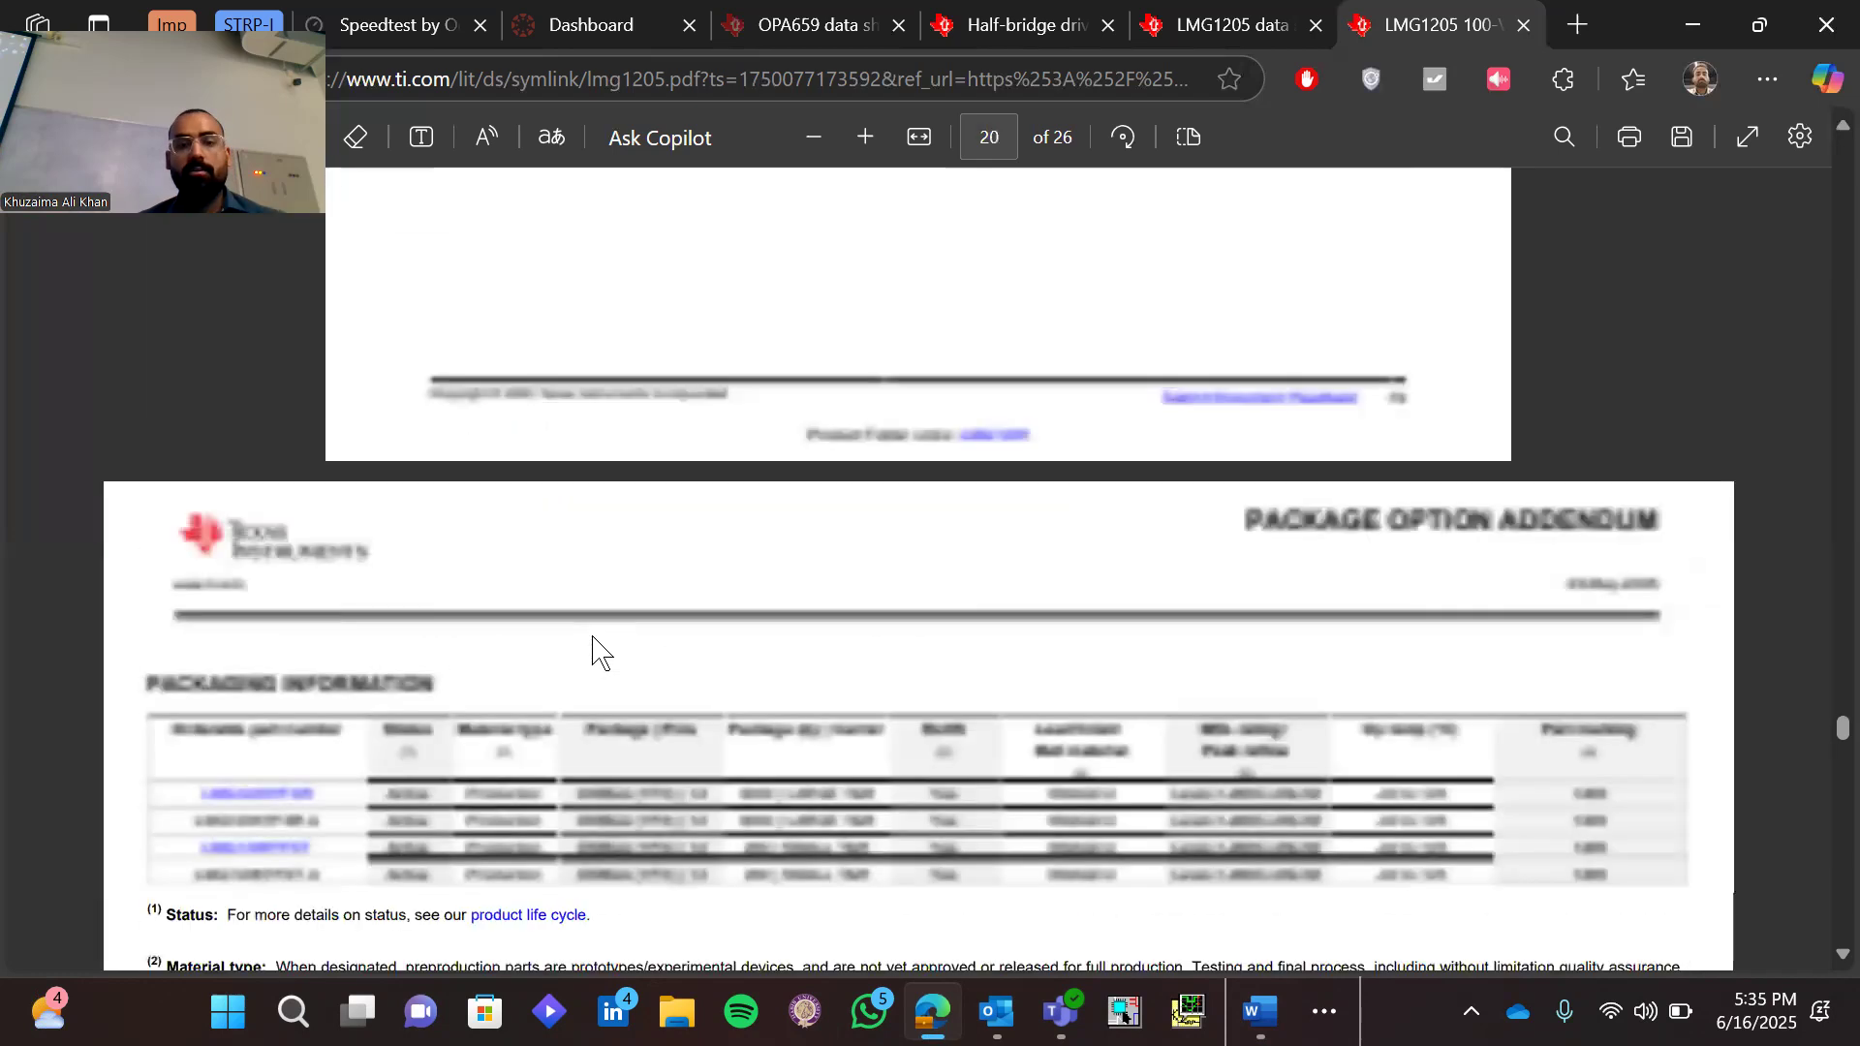
scroll(597, 651, up, 6)
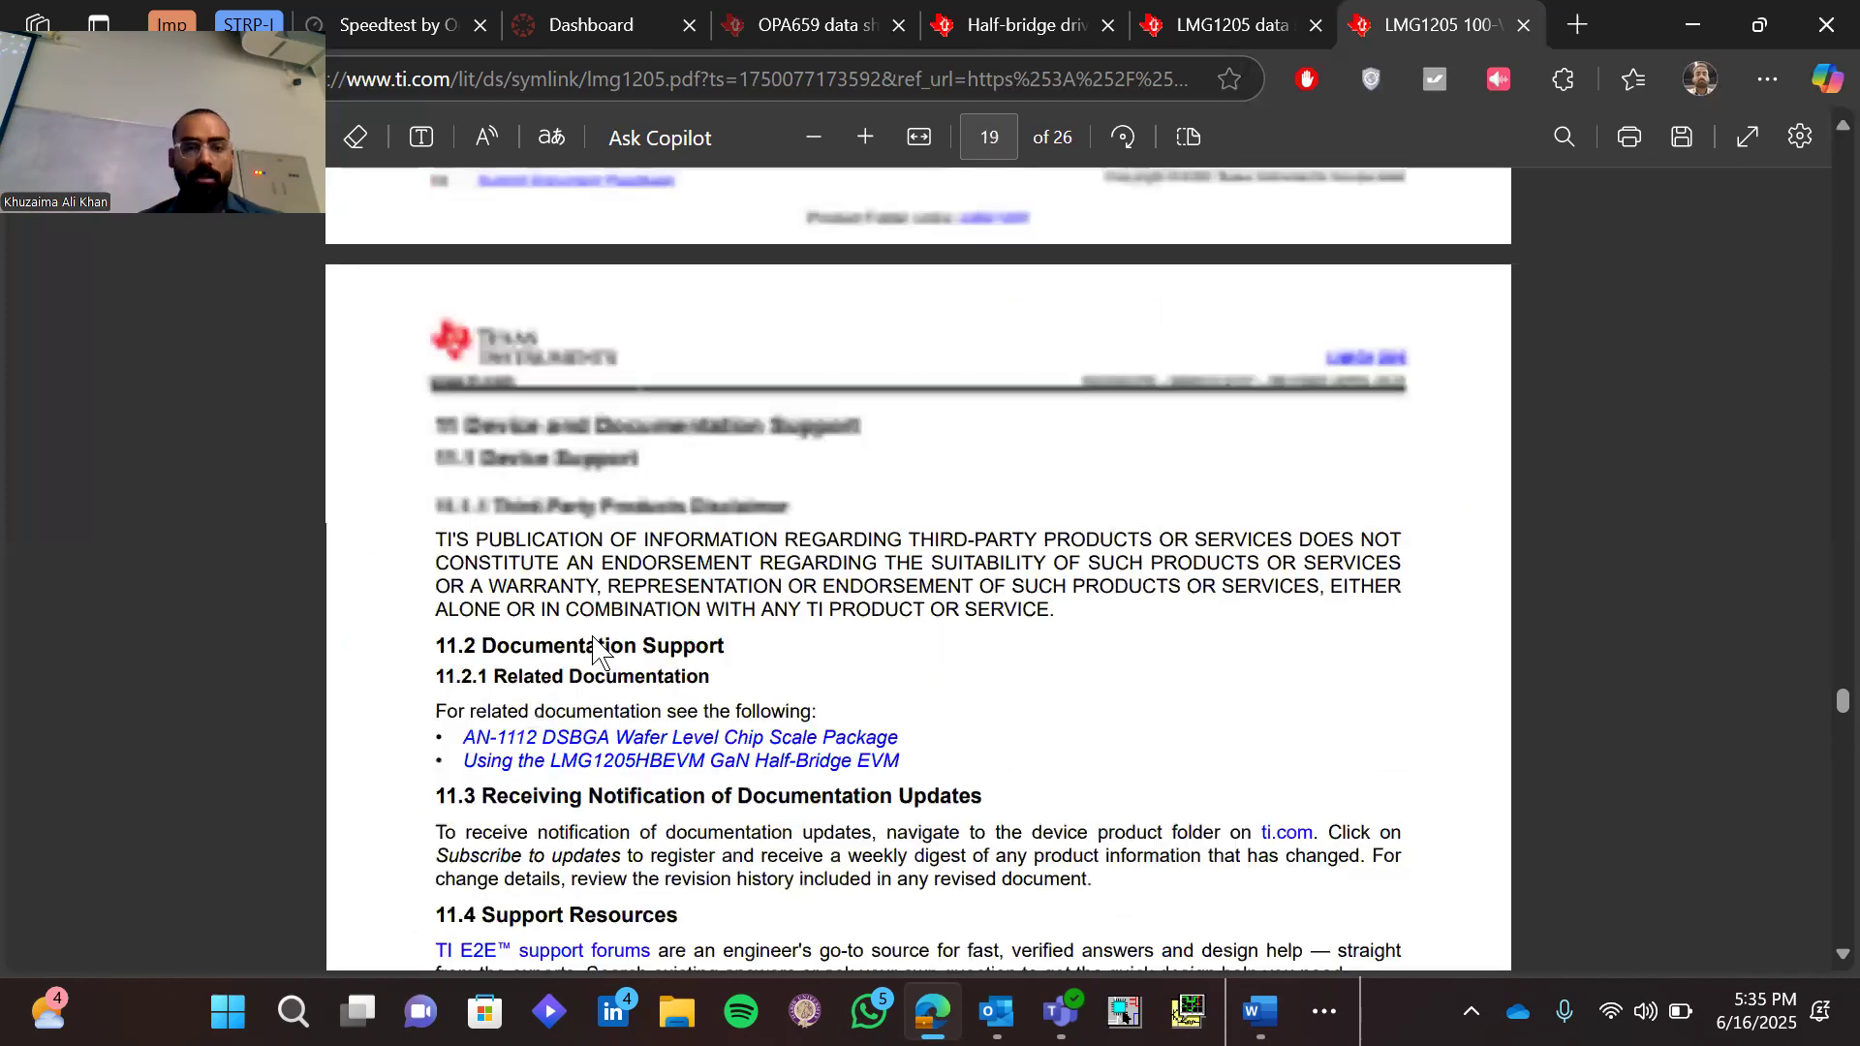
scroll(598, 651, up, 15)
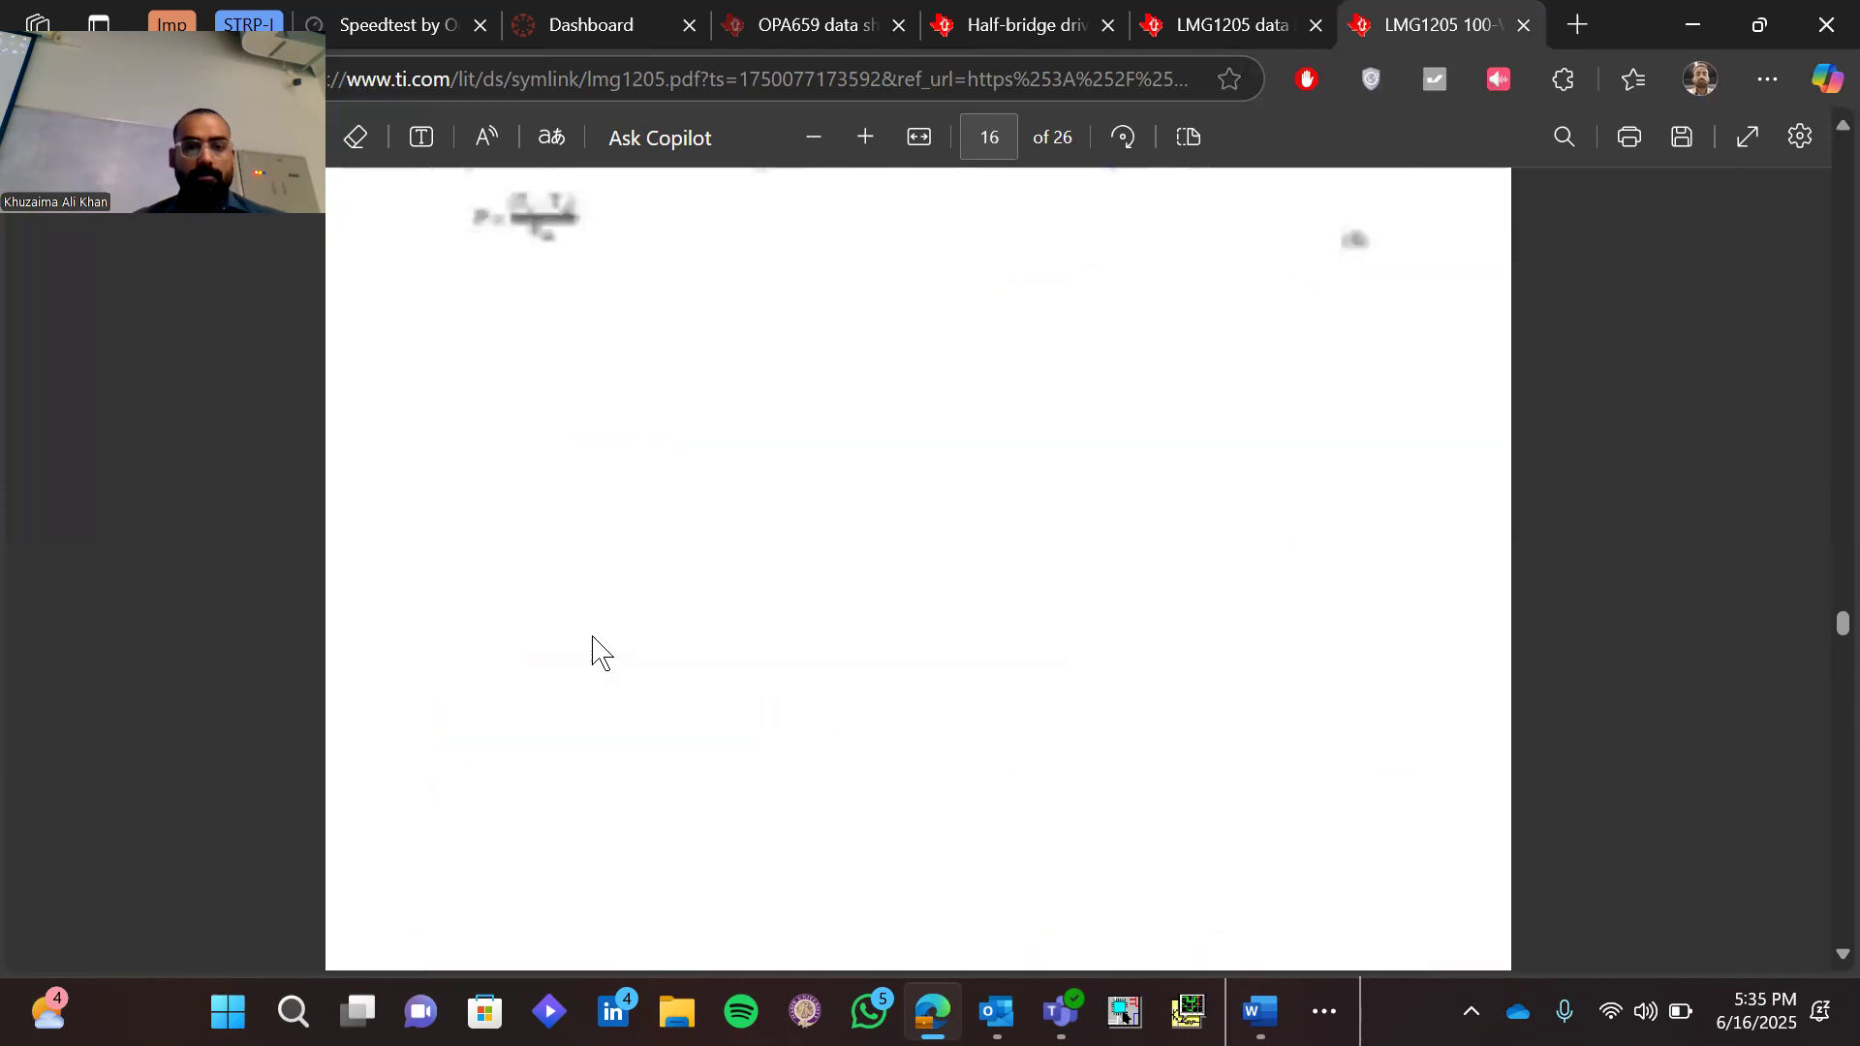
scroll(598, 651, up, 3)
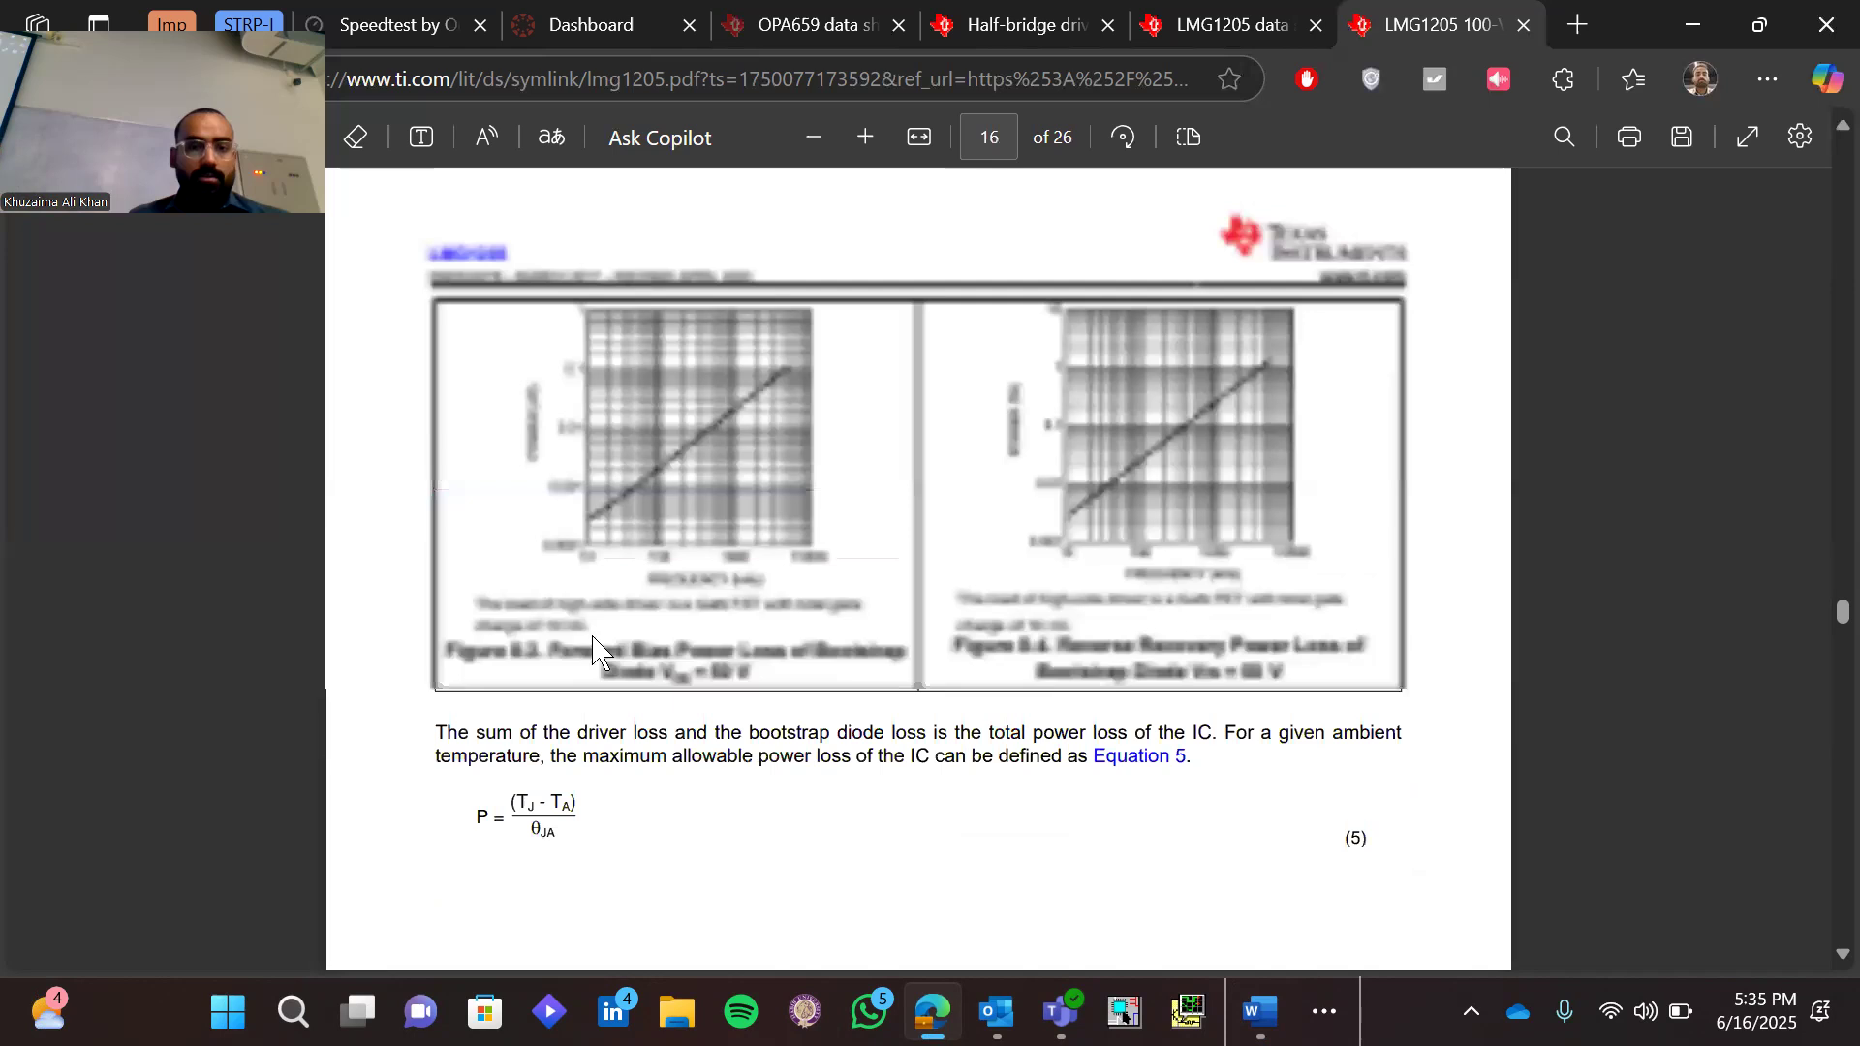
scroll(597, 651, up, 9)
Search the datasheet for "application" and step through the matches to the Applications entry in the Table of Contents
key(ctrl+f)
text(application)
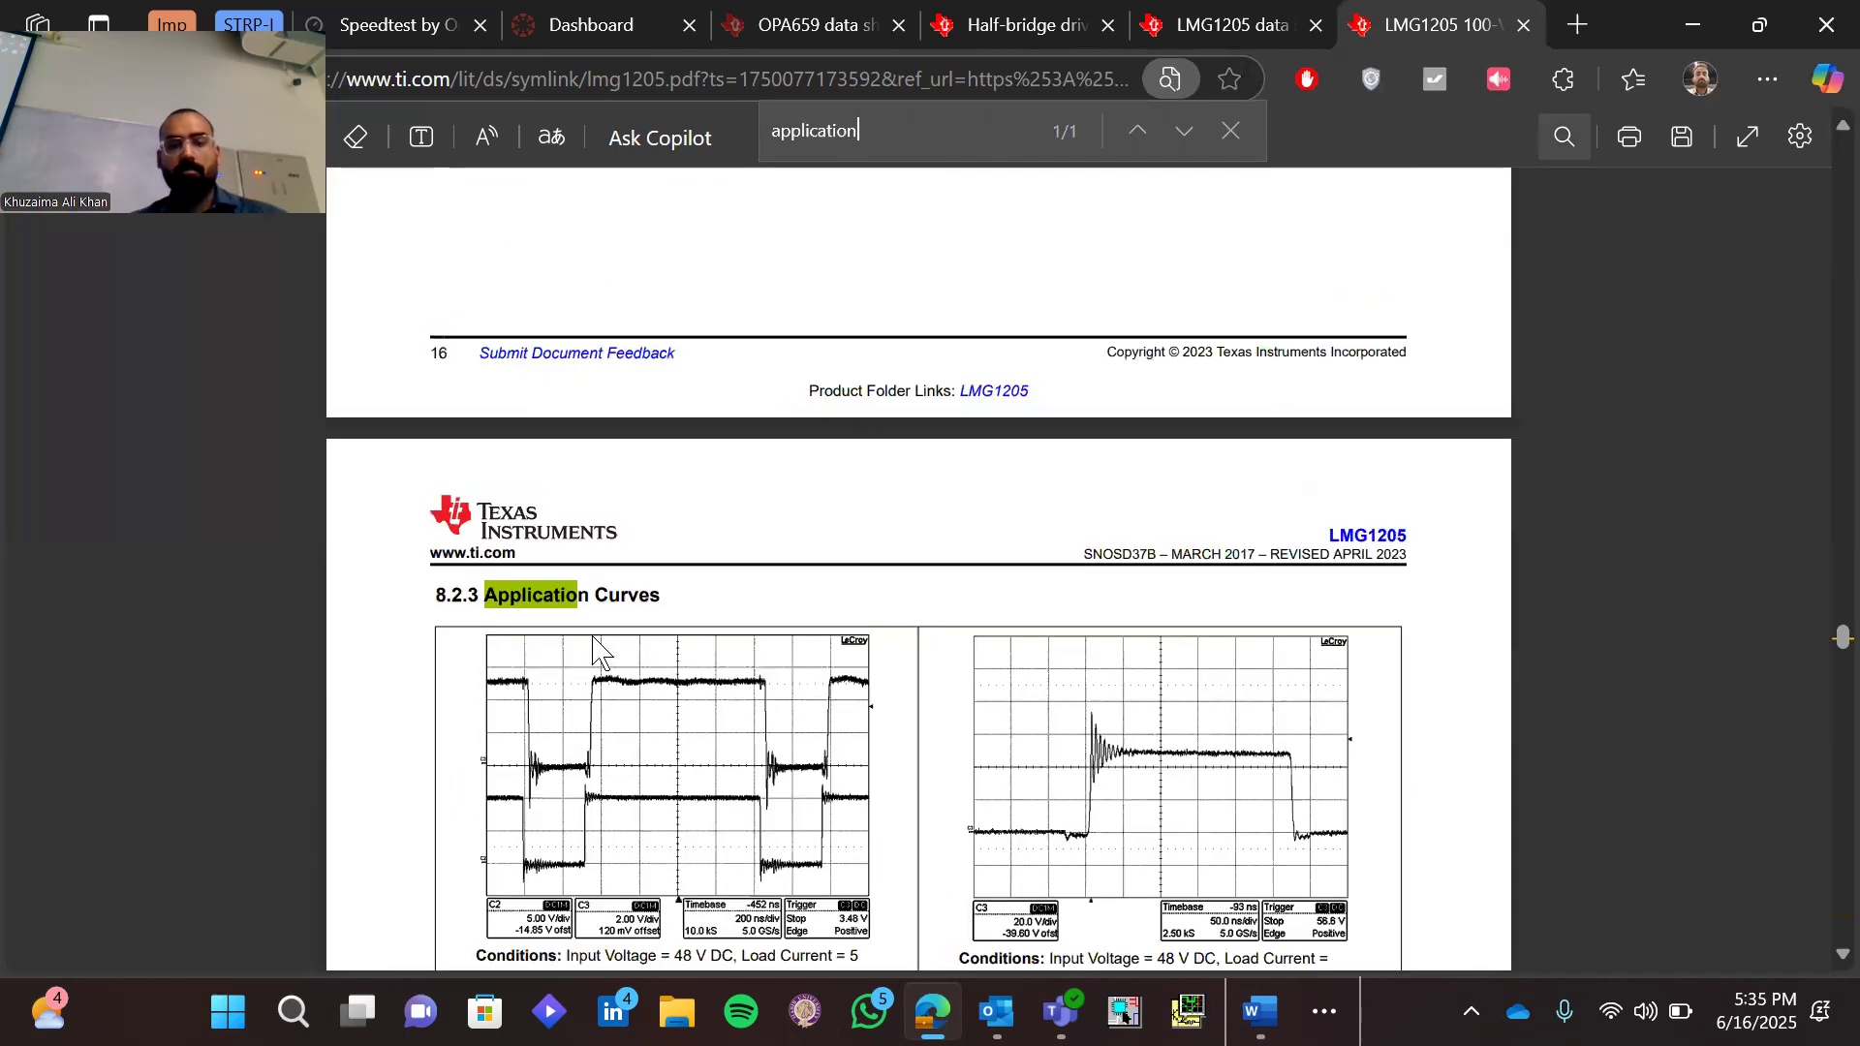
key(Return)
key(Return)
key(Return)
key(Return)
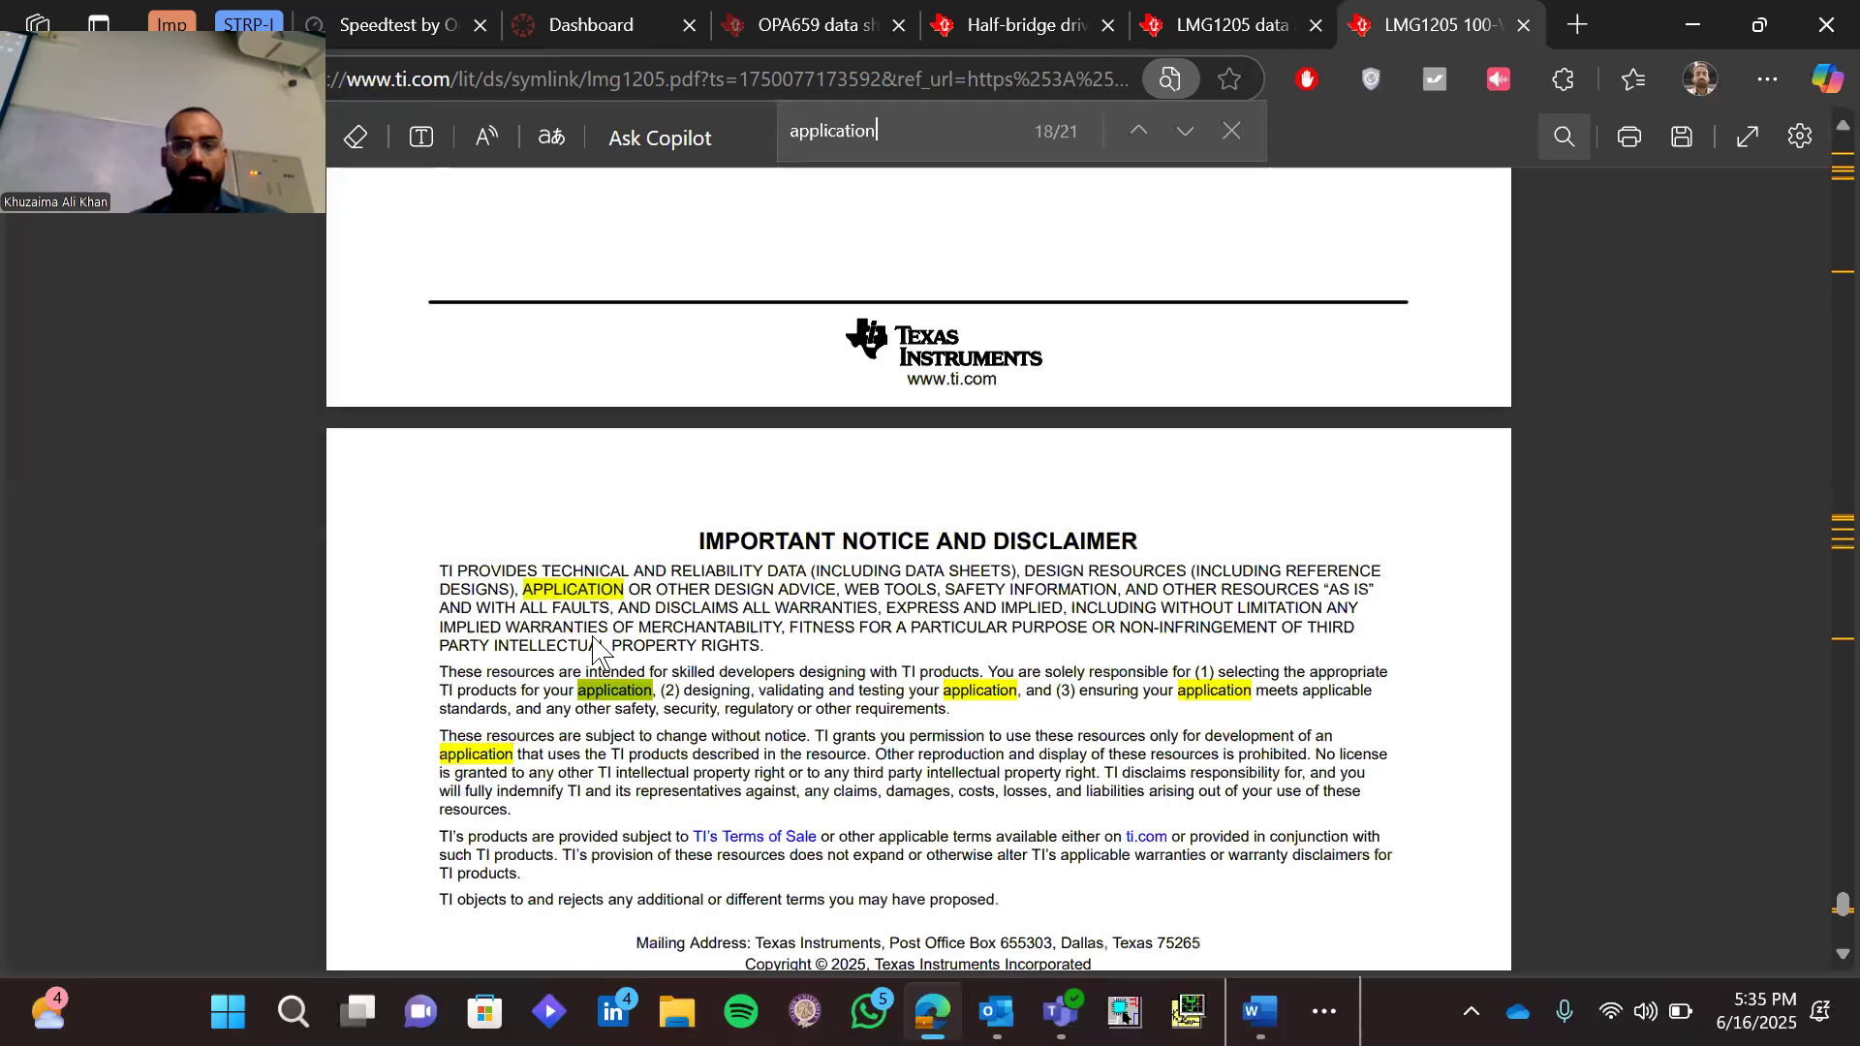
key(Return)
key(Return)
key(Return)
key(Return)
key(Return)
key(Return)
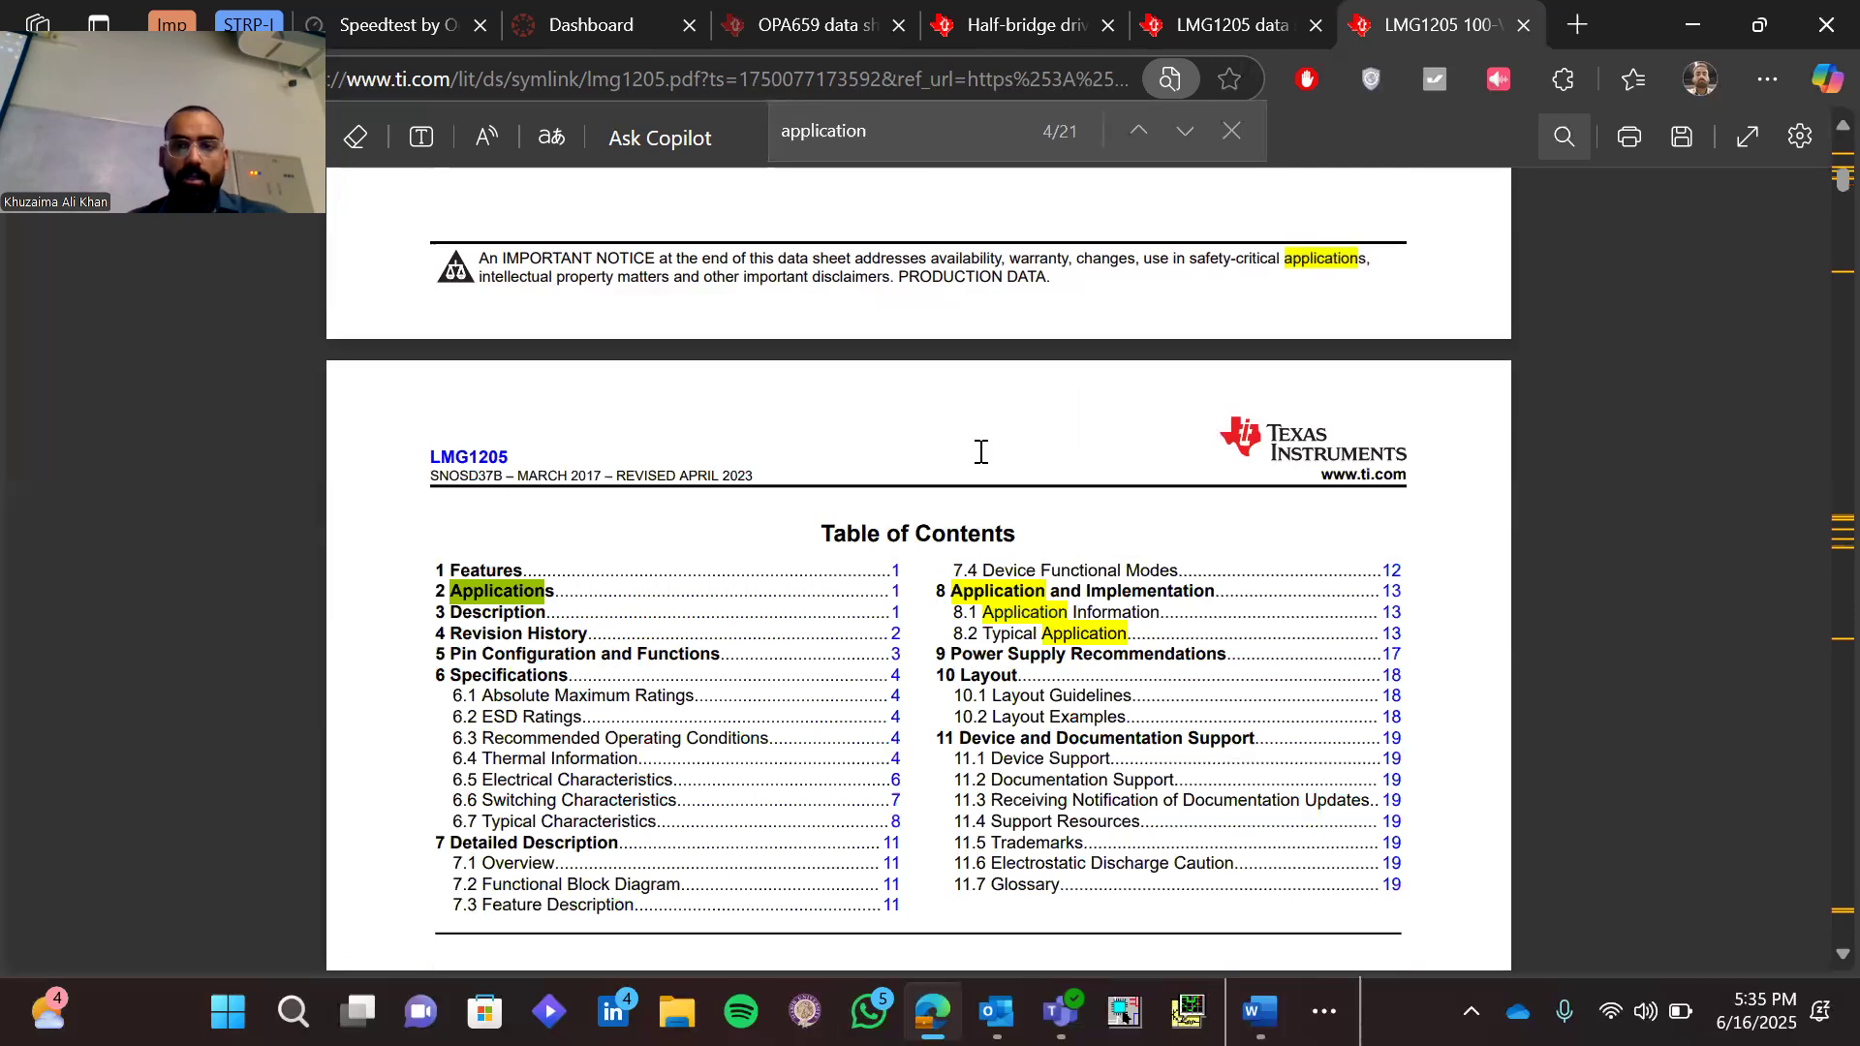
Close the search, go to section 8 Application and Implementation, and examine 8.2 Typical Application, marking its introductory paragraph
click(1233, 132)
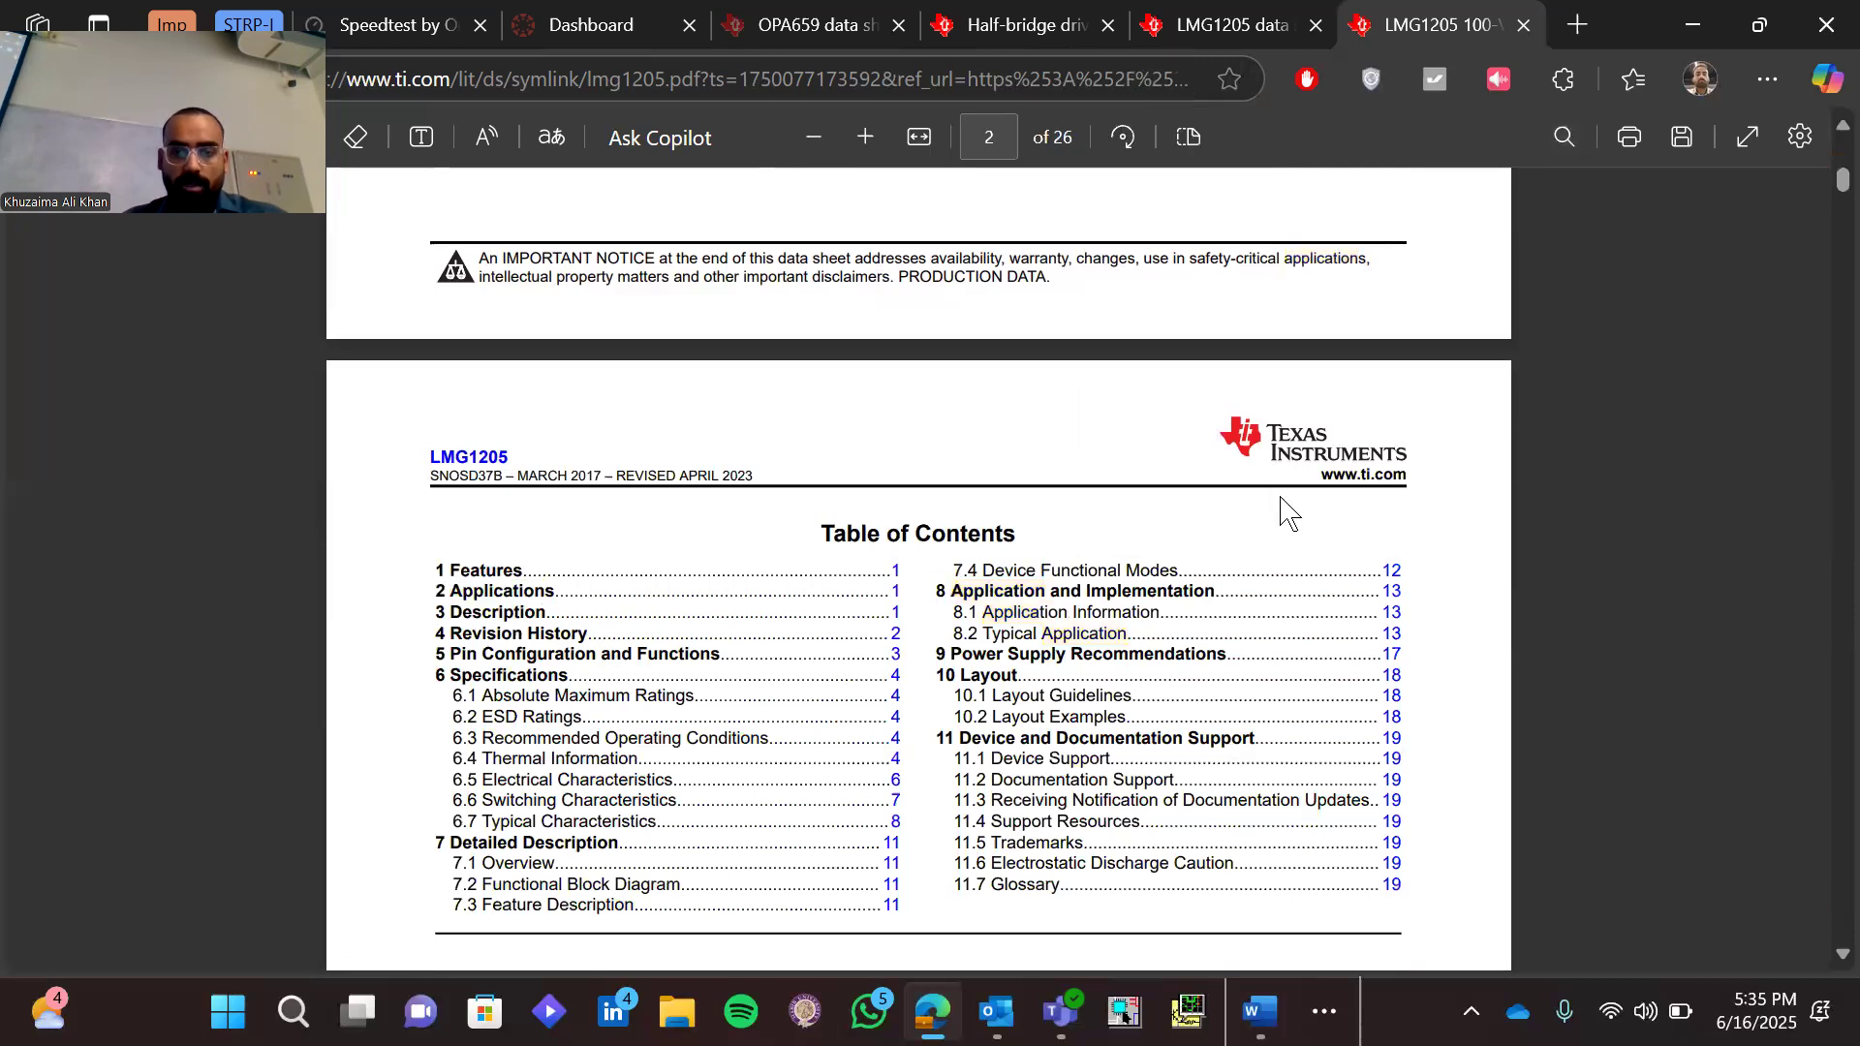
click(1392, 593)
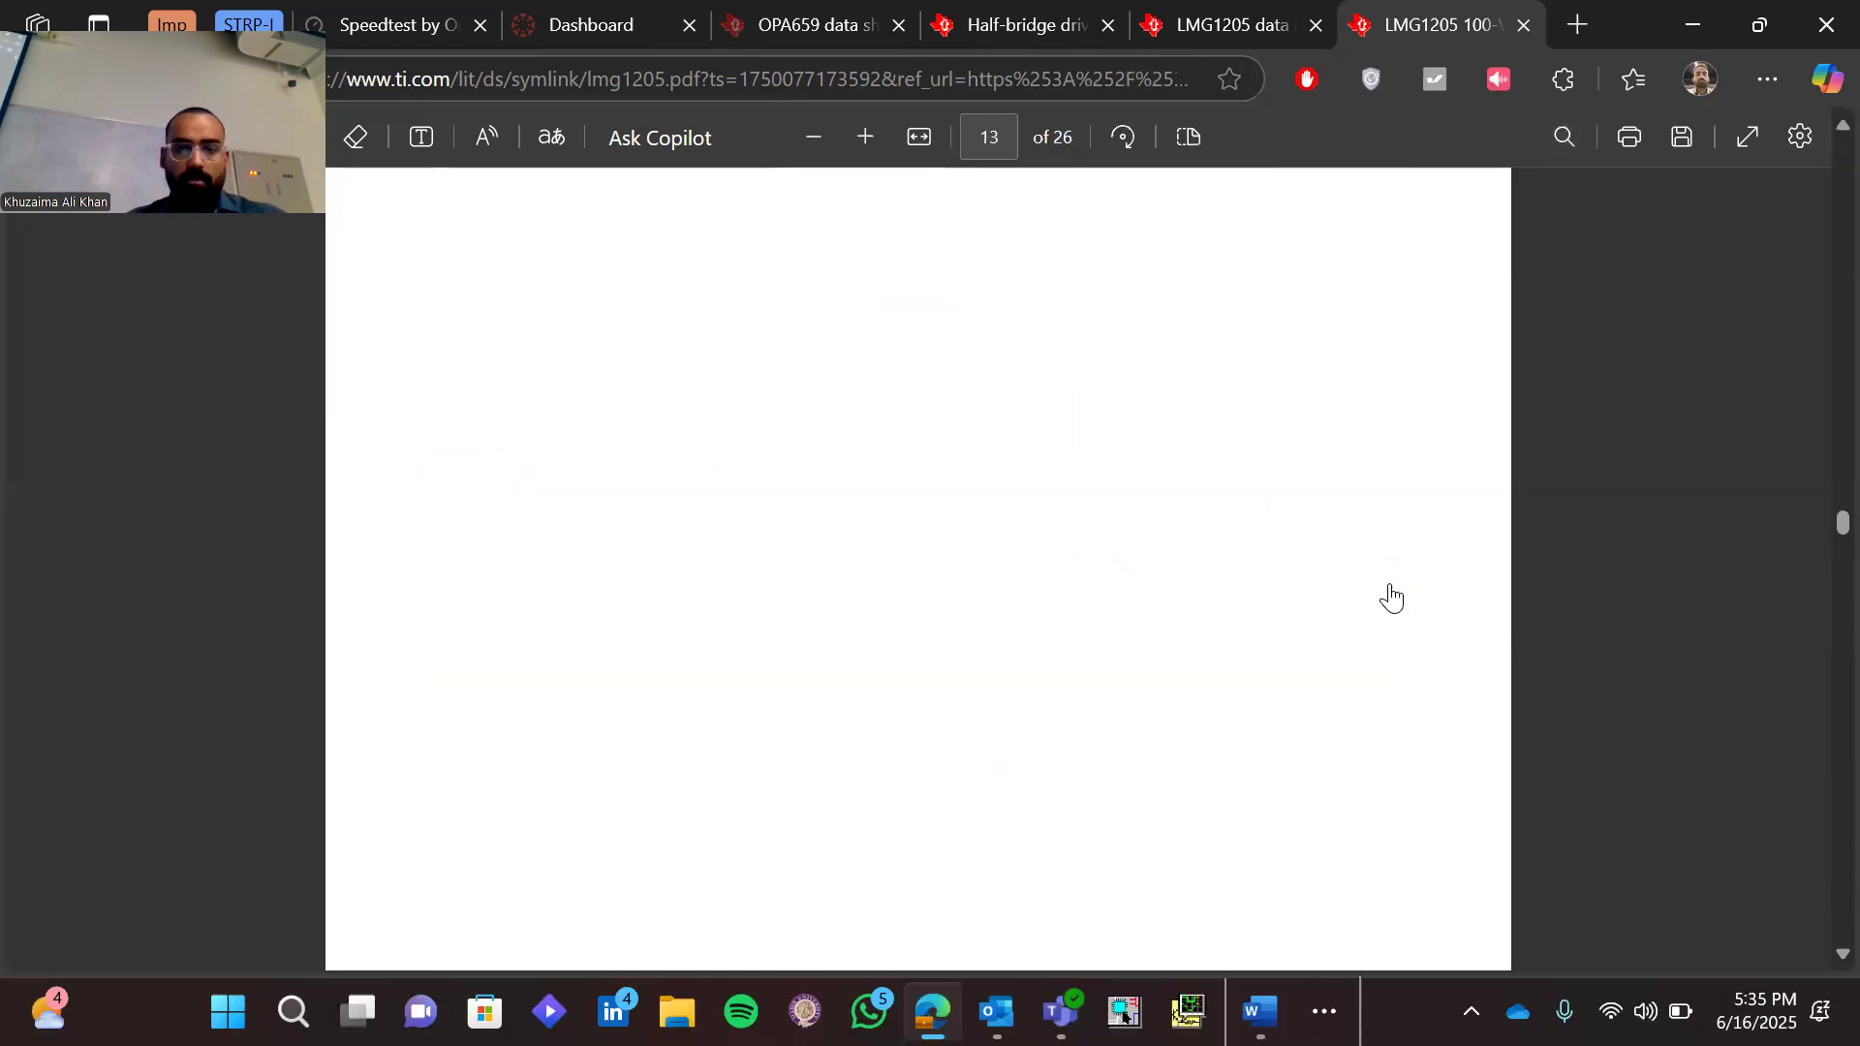
scroll(1260, 556, up, 1)
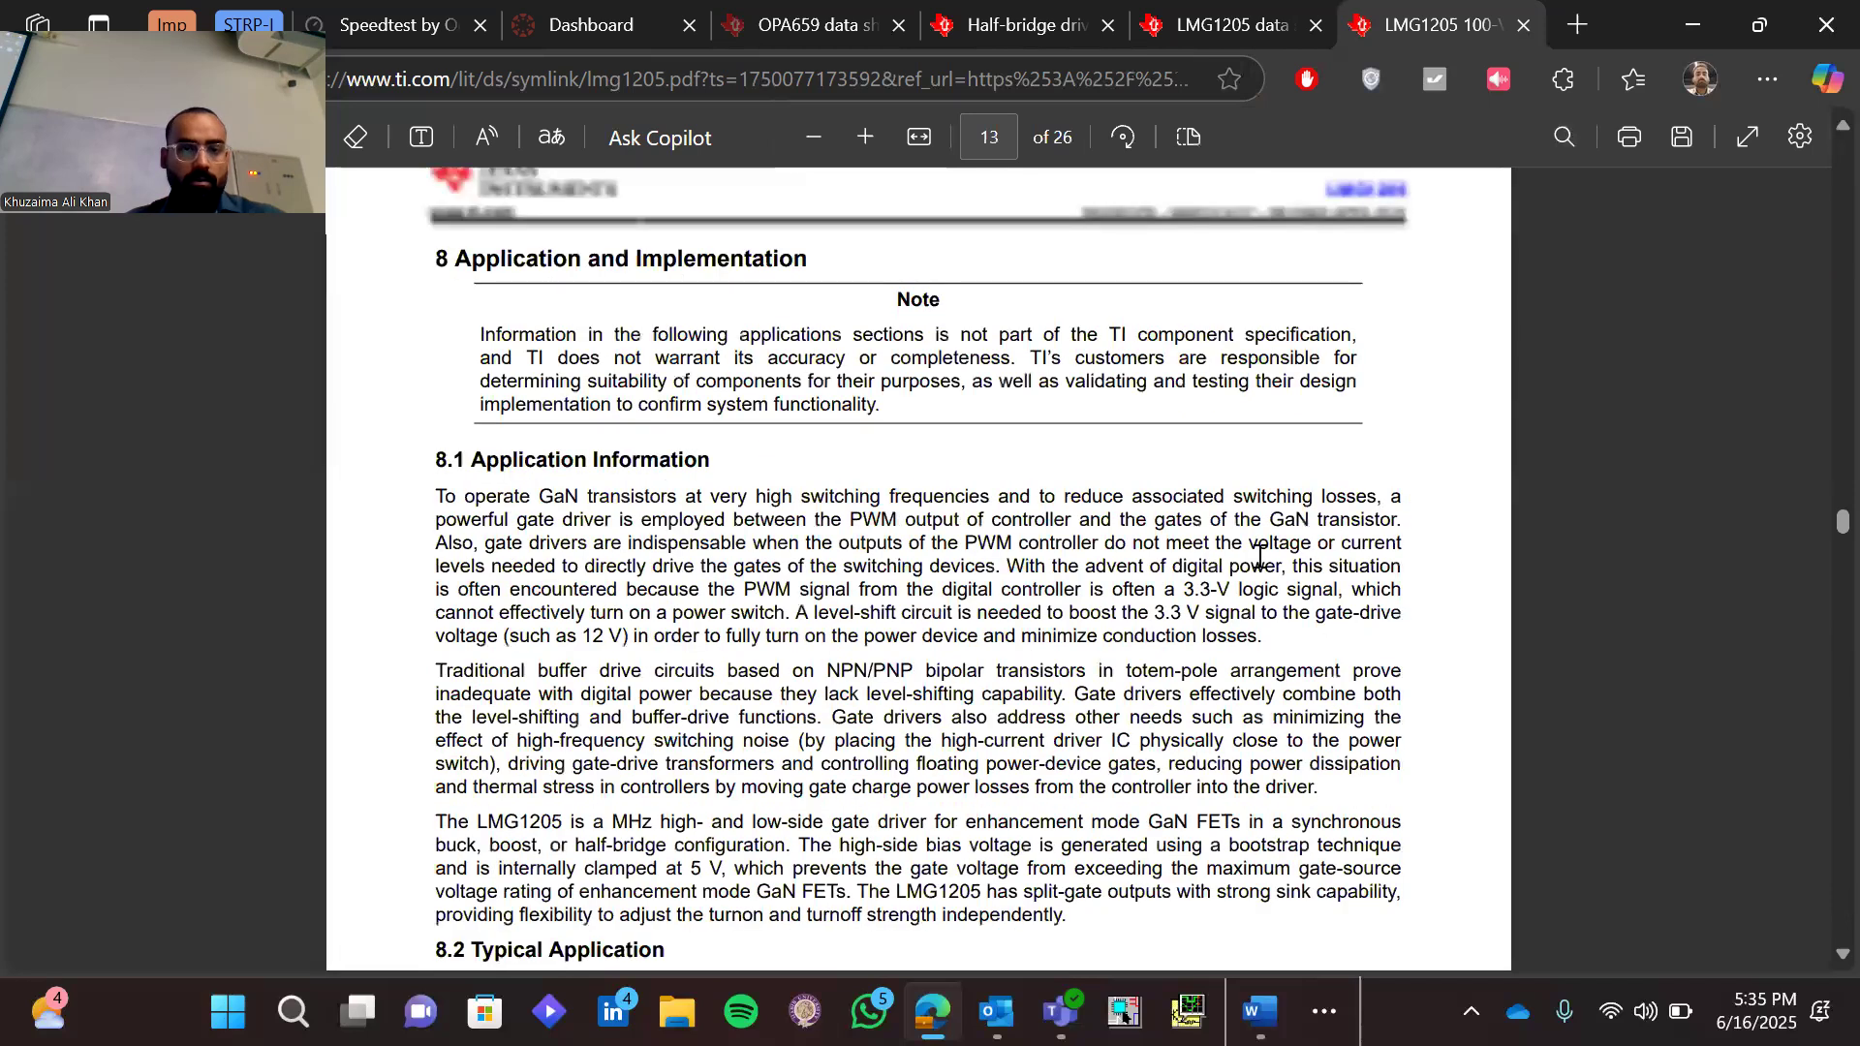
scroll(1260, 556, down, 3)
scroll(1260, 556, down, 3)
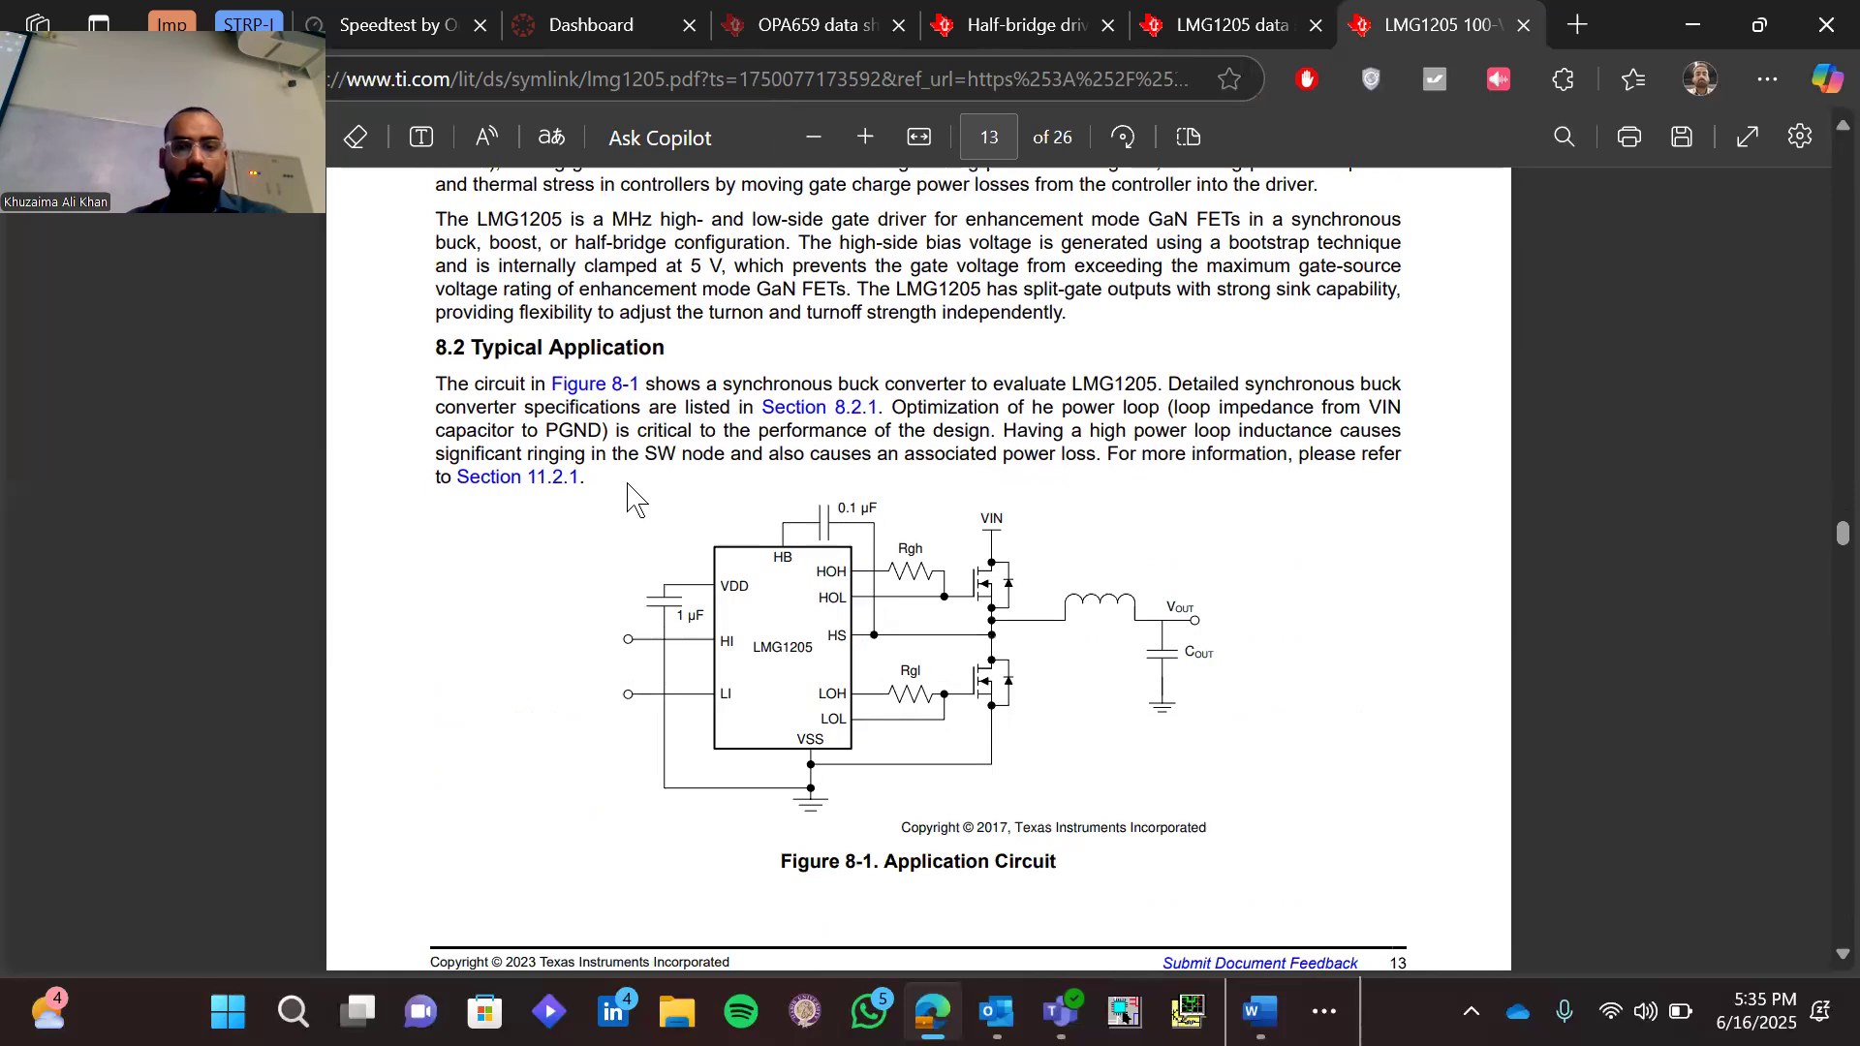
drag(436, 384, 611, 491)
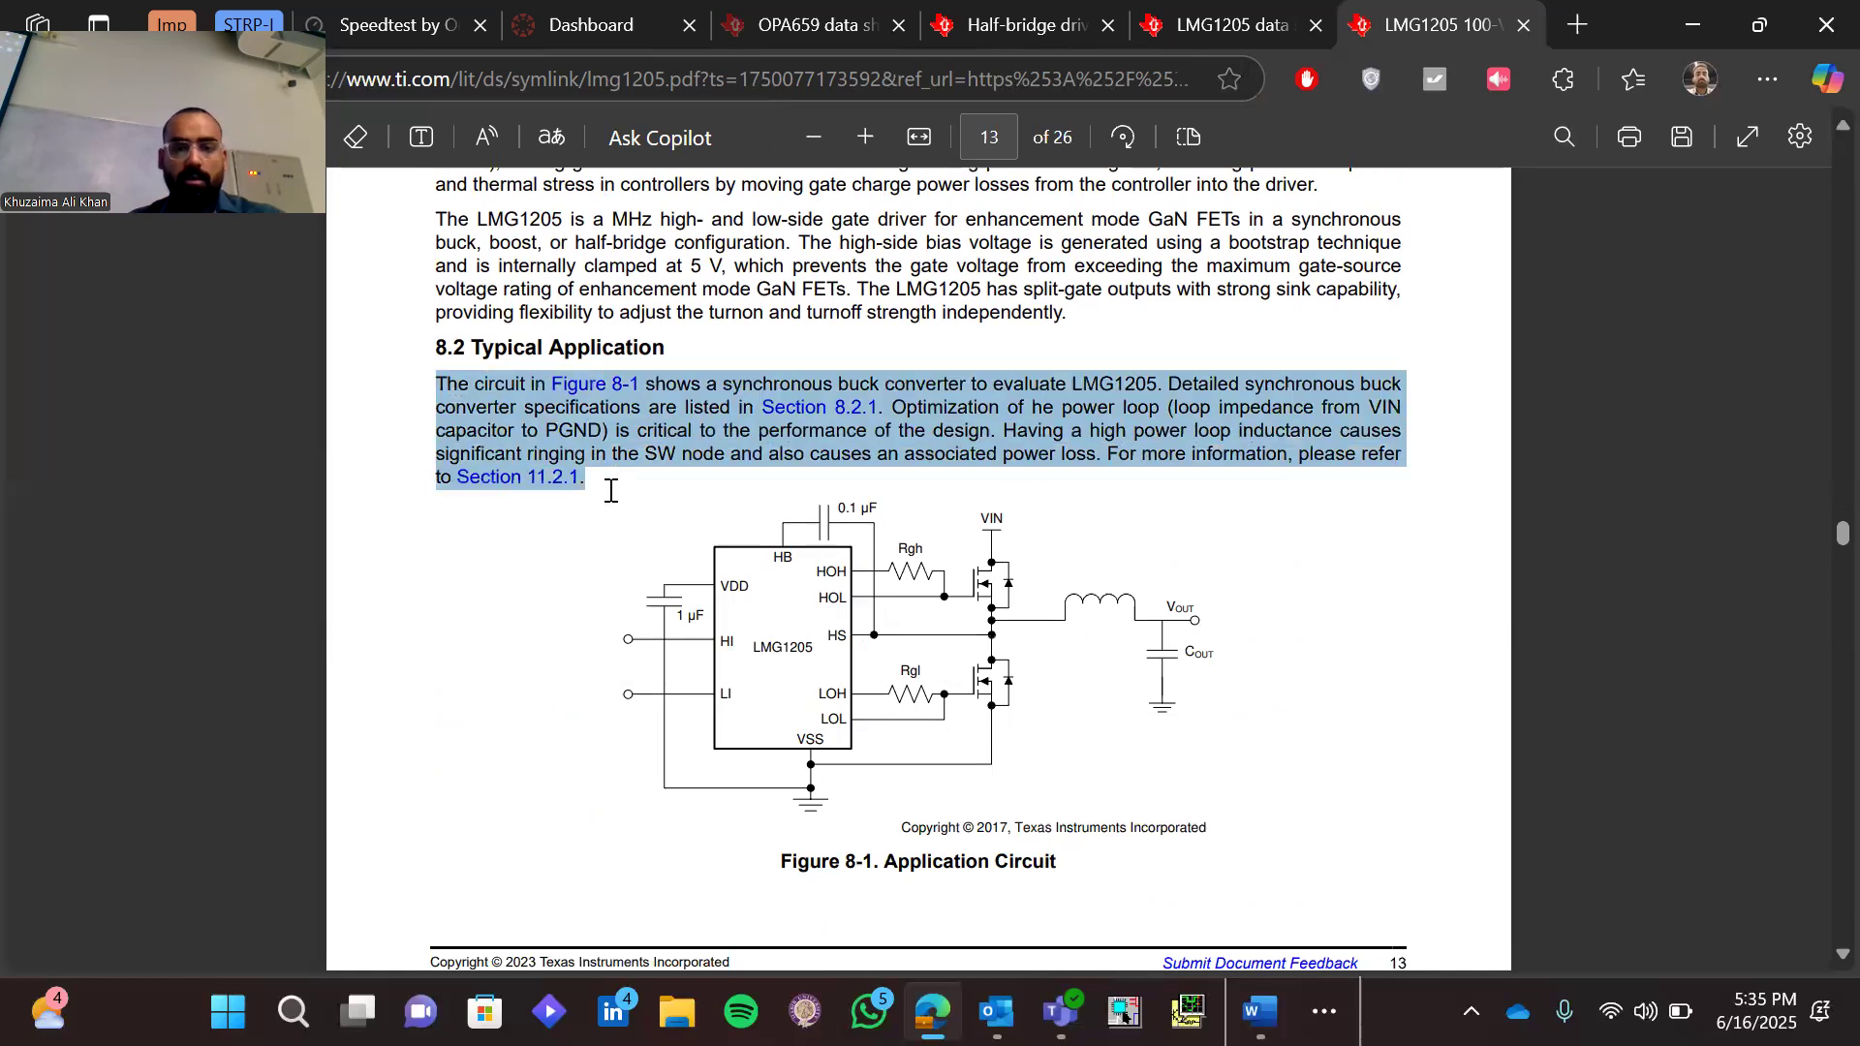
click(599, 584)
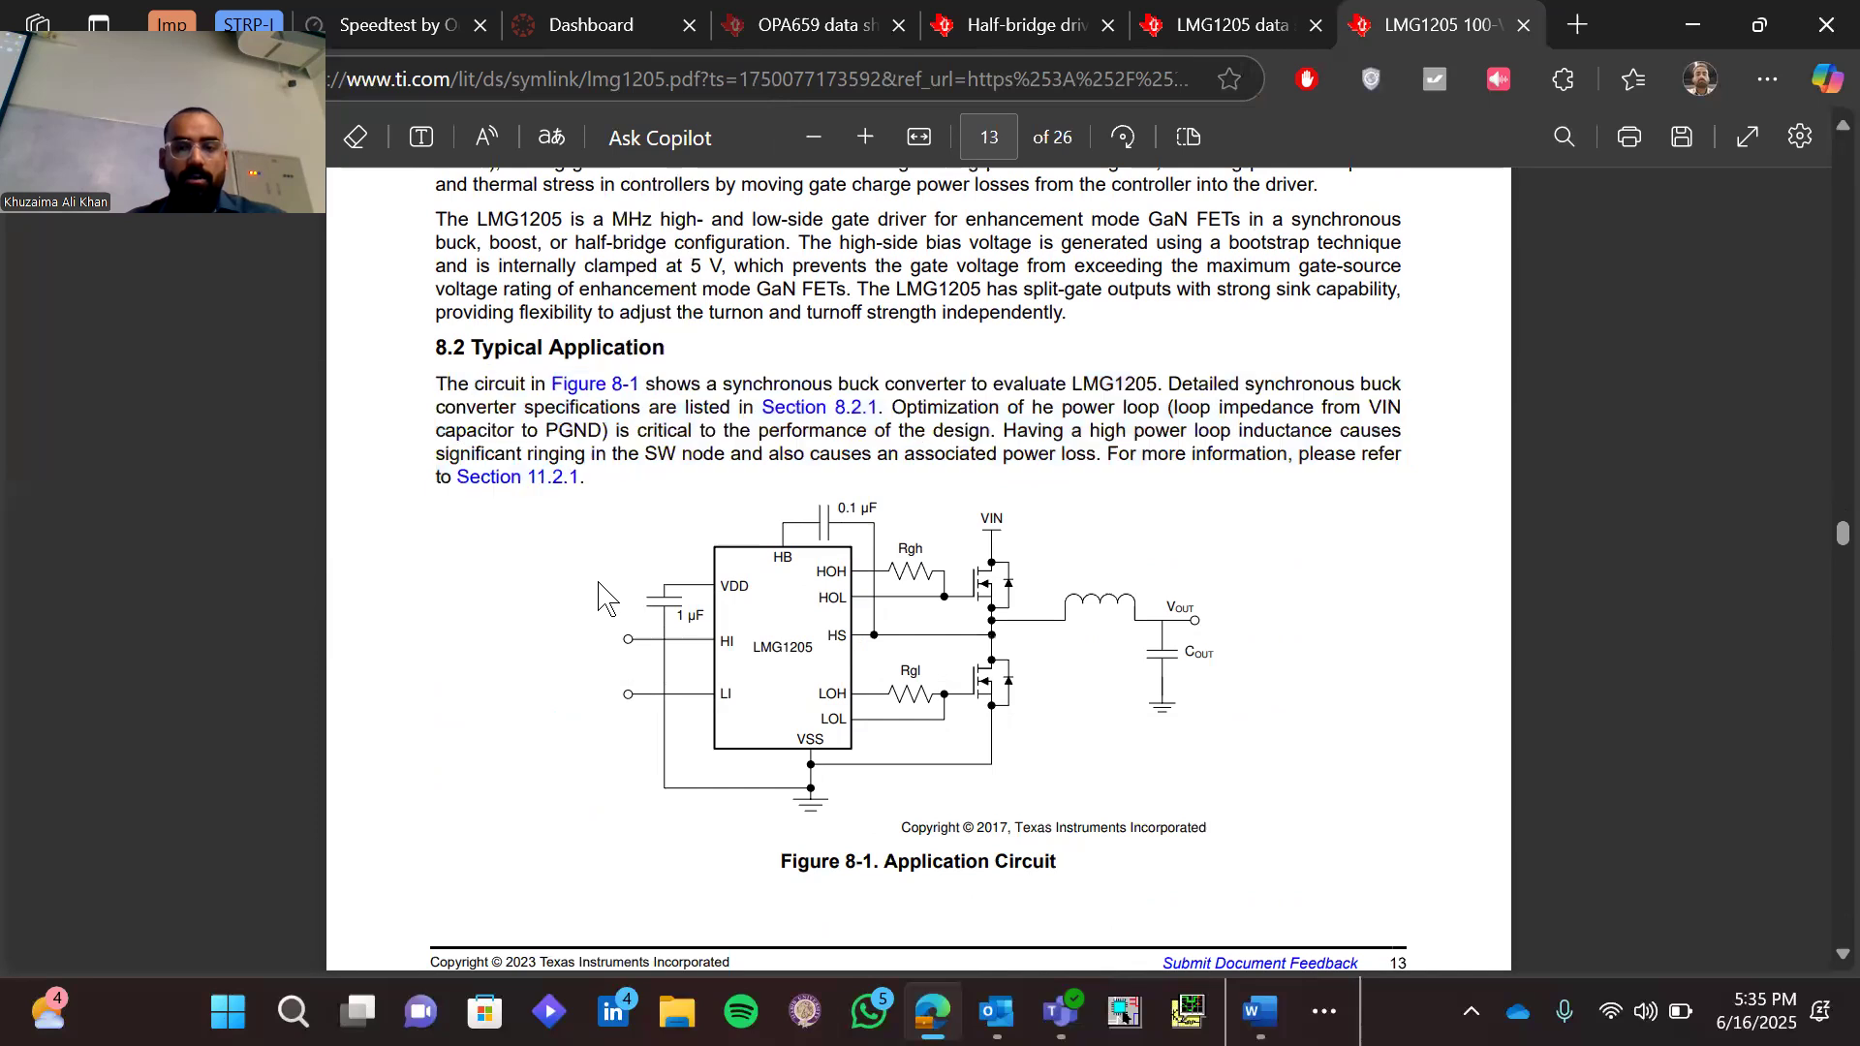
Examine Table 8-1 Design Parameters in the LMG1205 datasheet, marking the switching frequency's sample value
scroll(599, 584, down, 10)
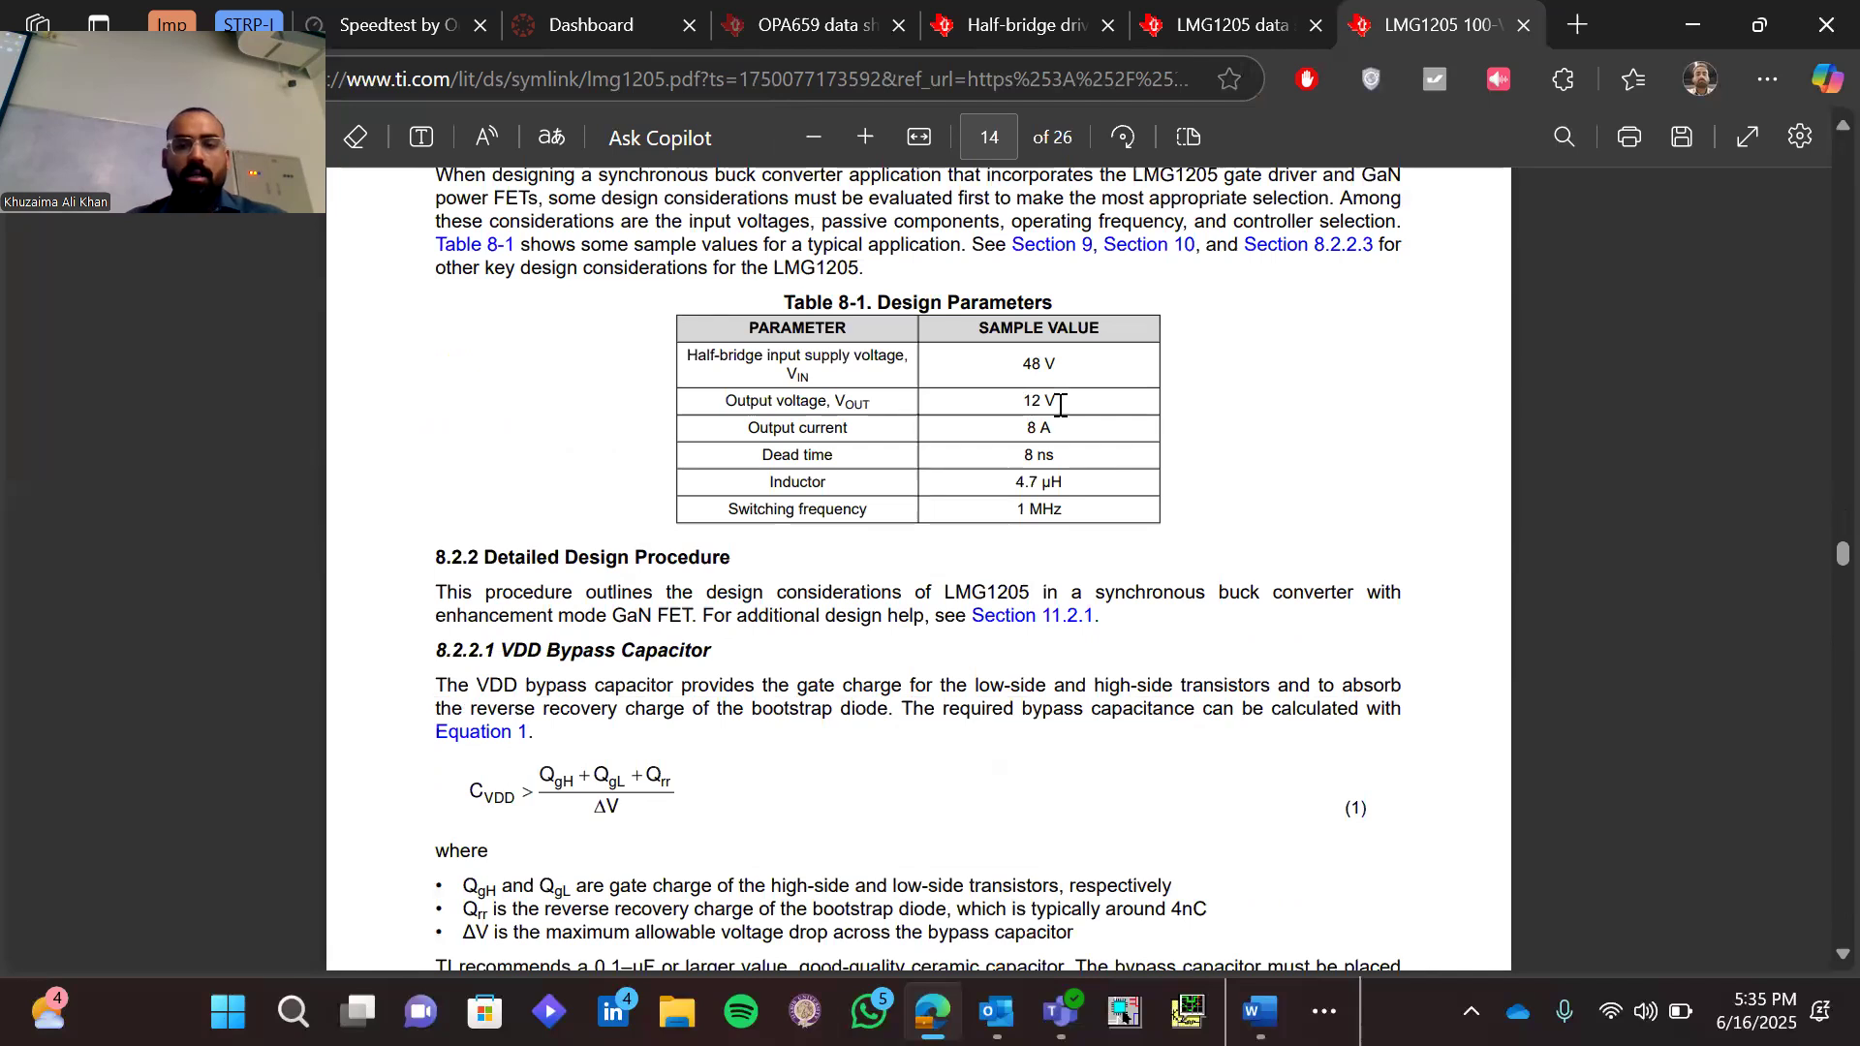
drag(1013, 508, 1097, 528)
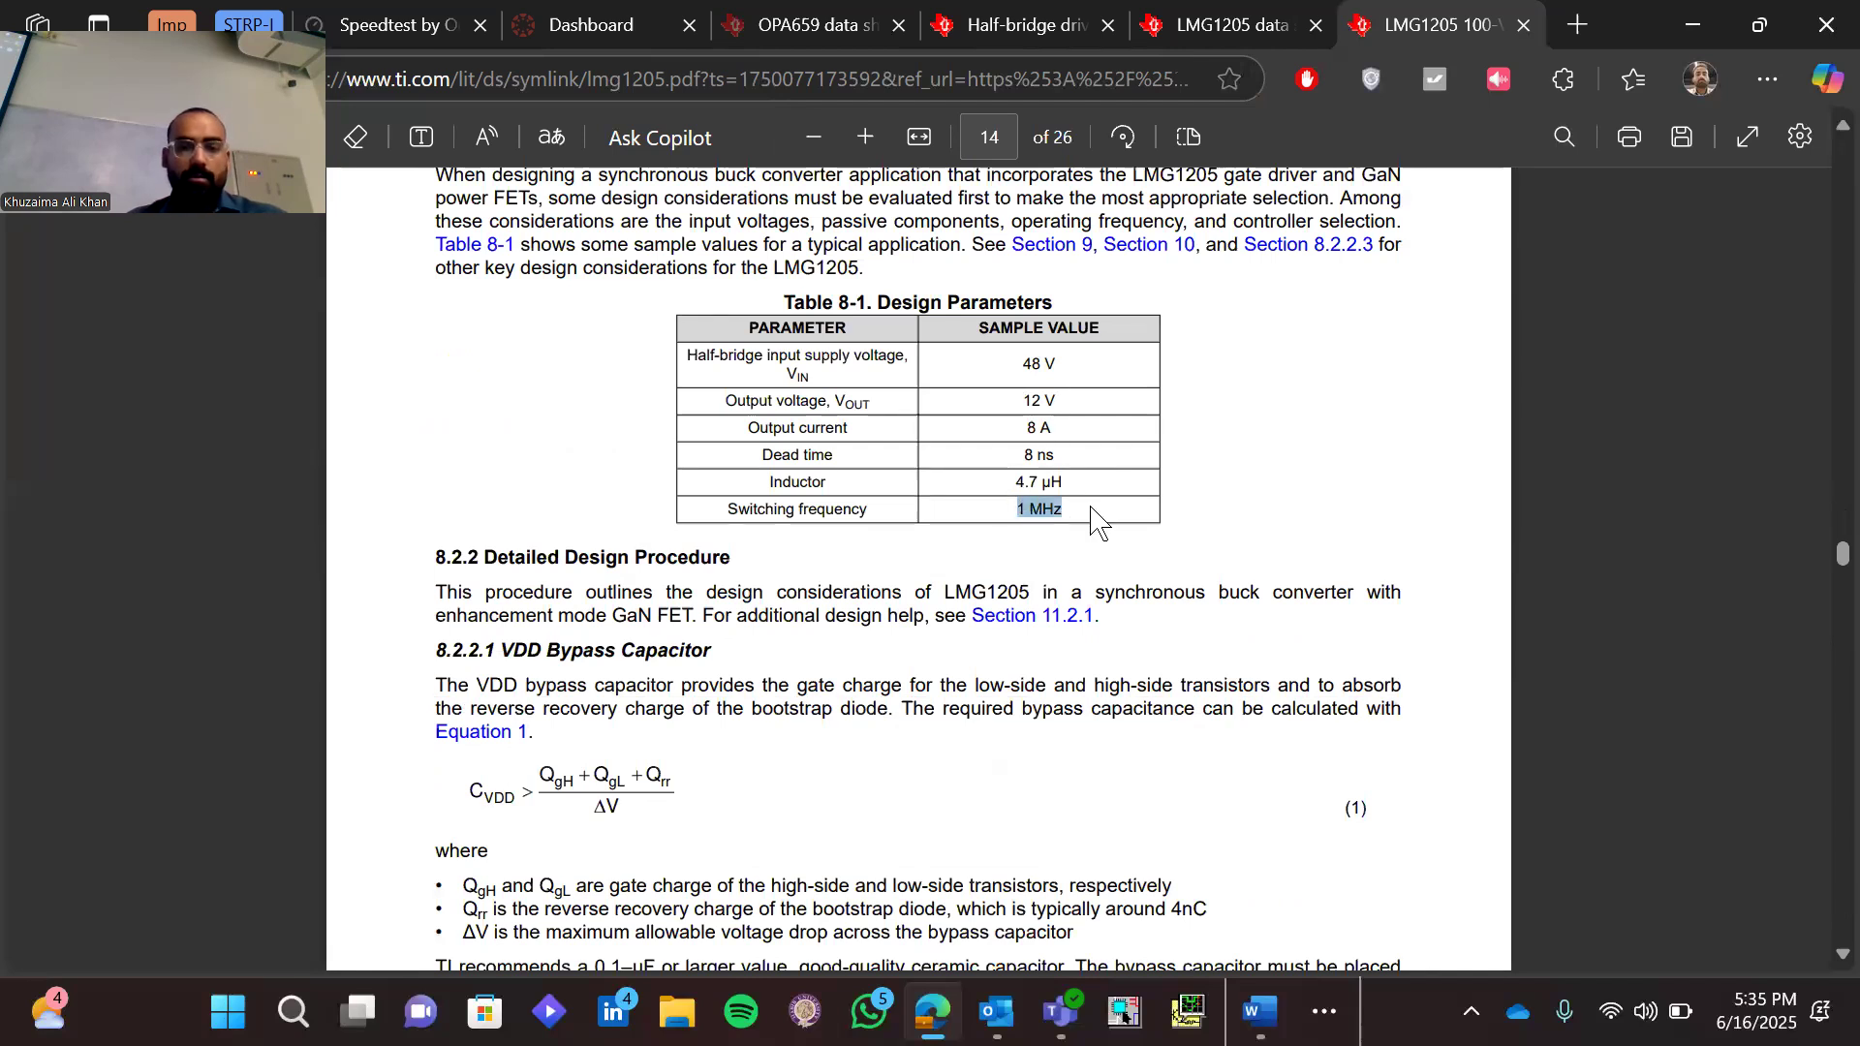
click(1090, 535)
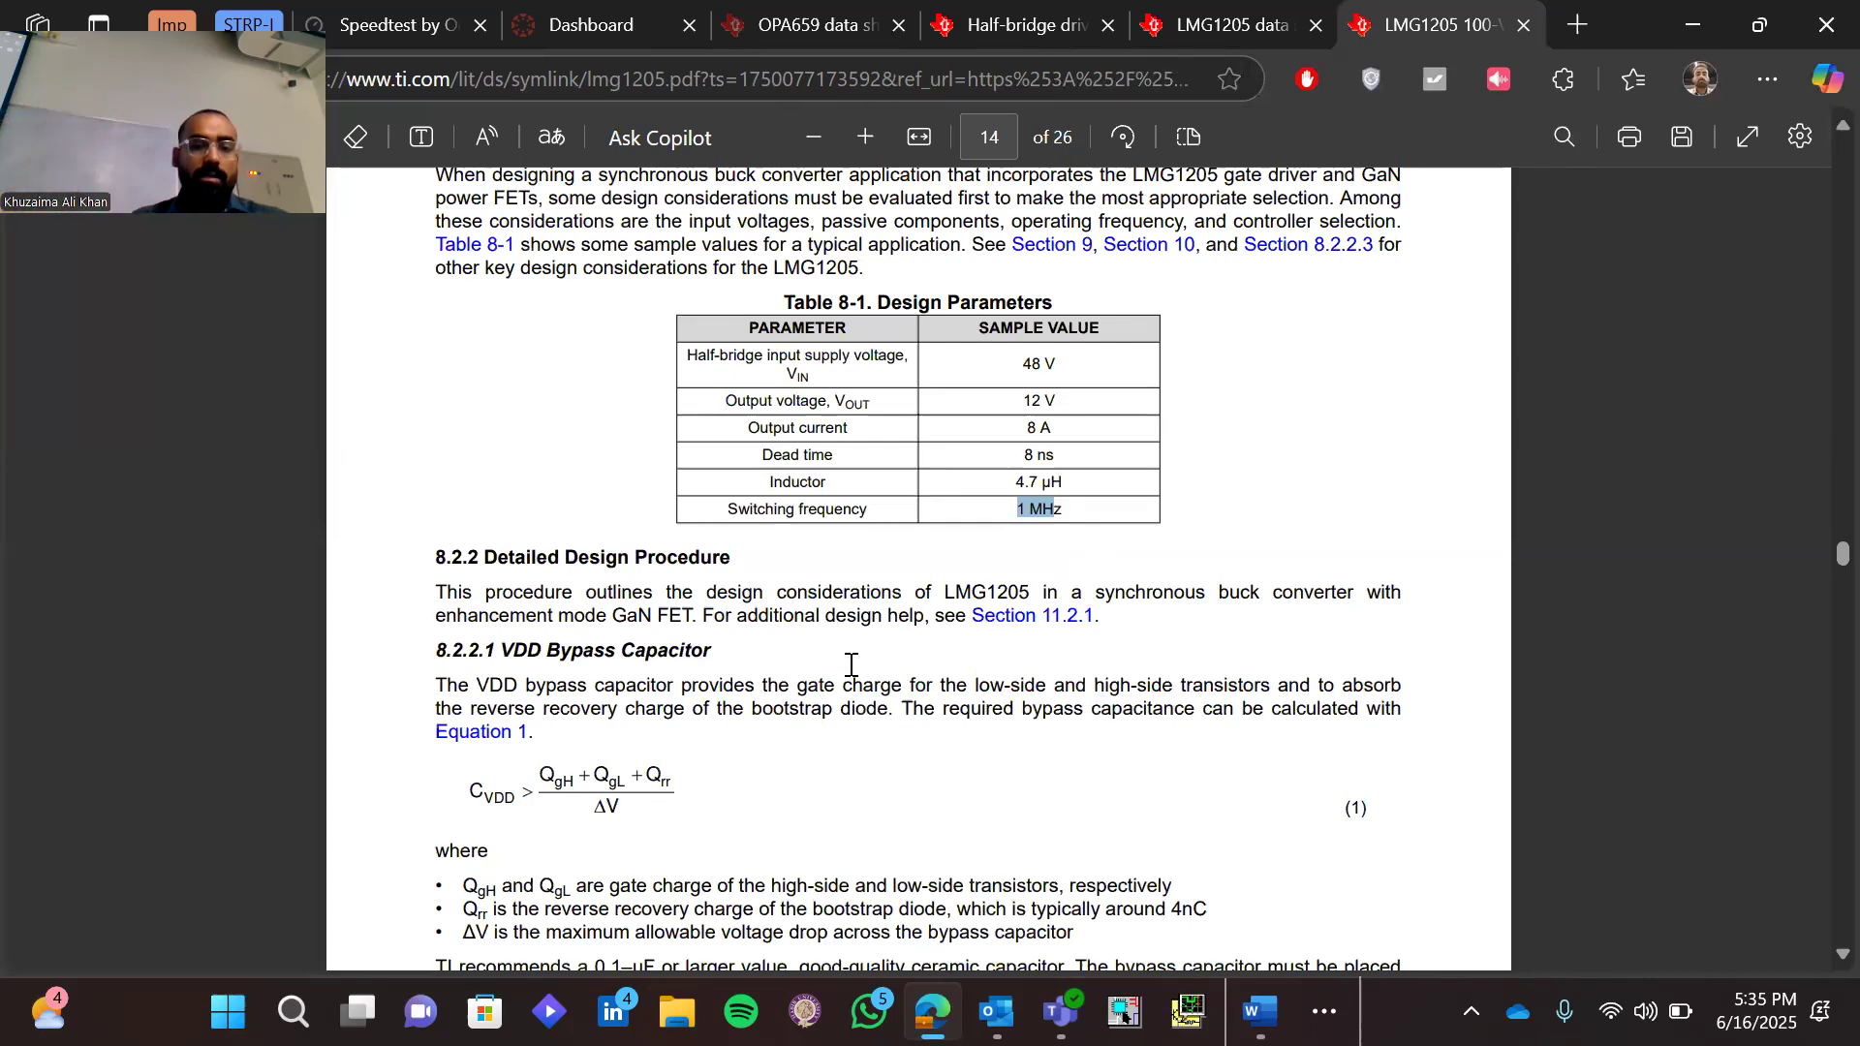
Examine section 8.2.2.1 VDD Bypass Capacitor, marking the bypass capacitance formula in Equation 1
scroll(851, 664, down, 2)
click(652, 628)
drag(652, 628, 693, 640)
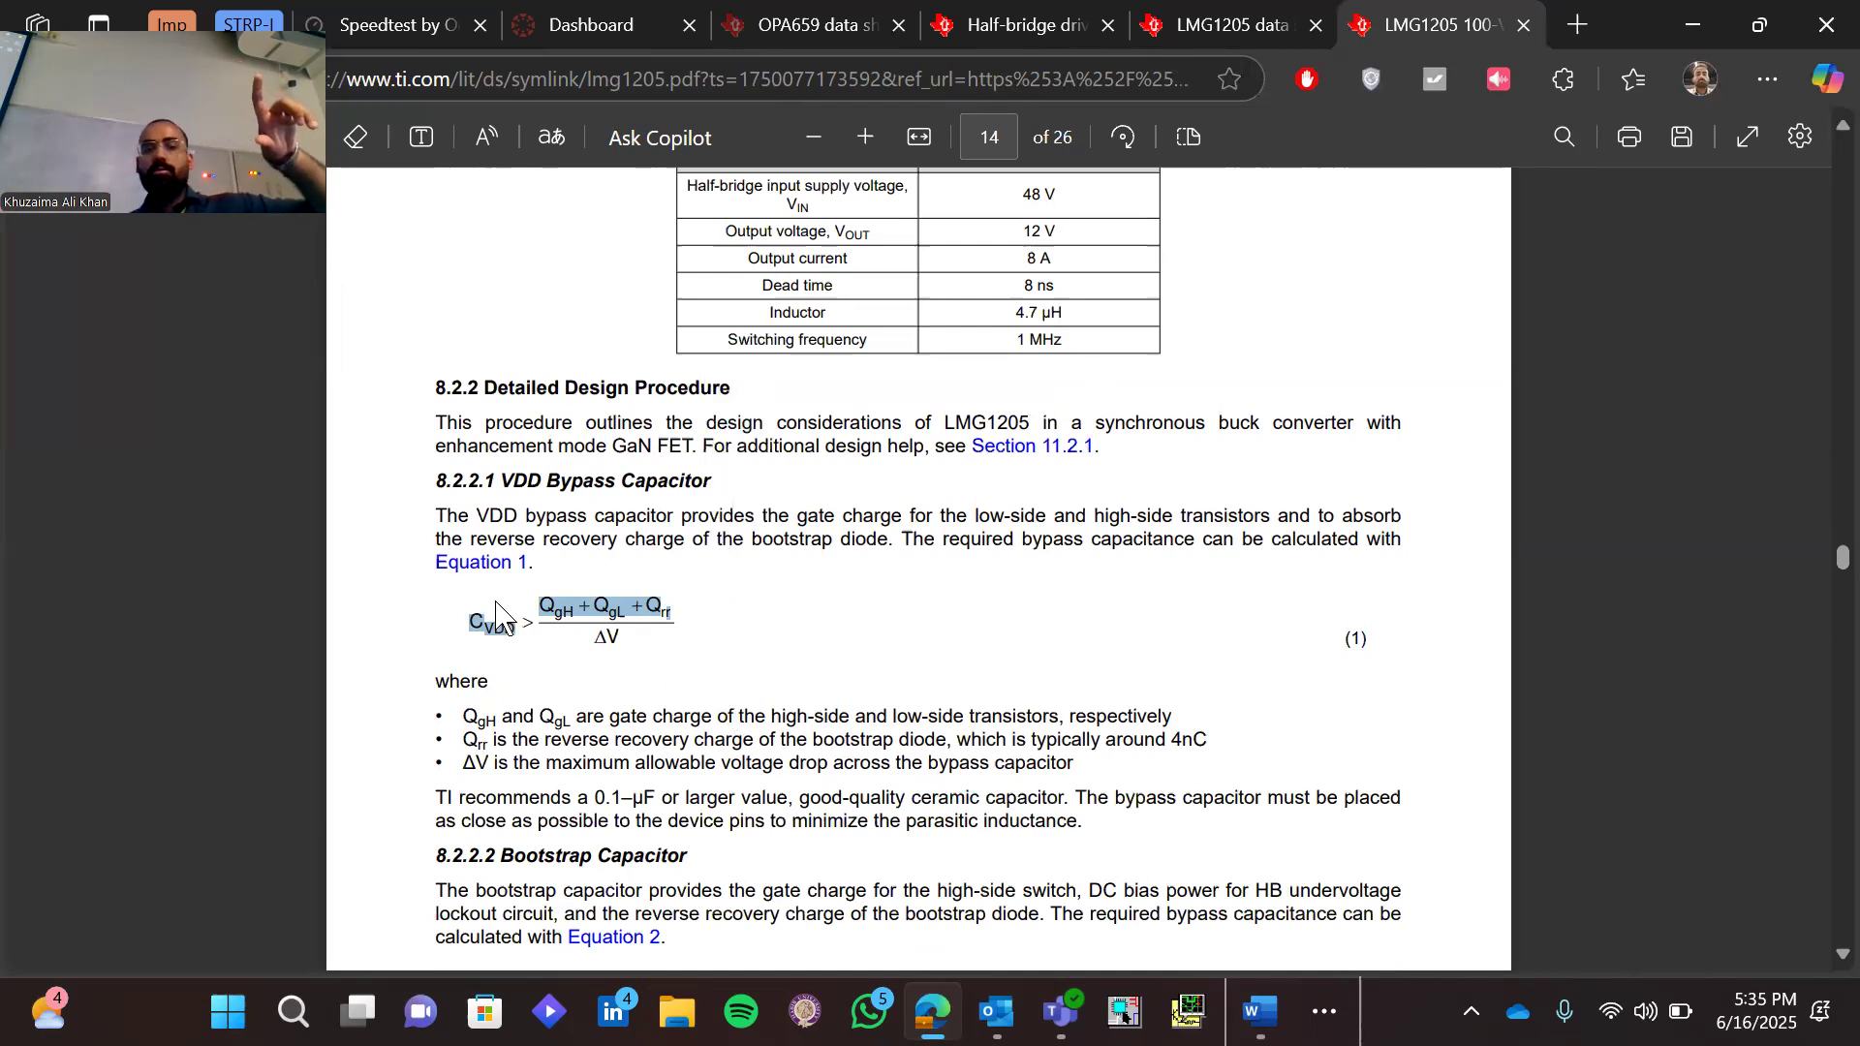
click(560, 686)
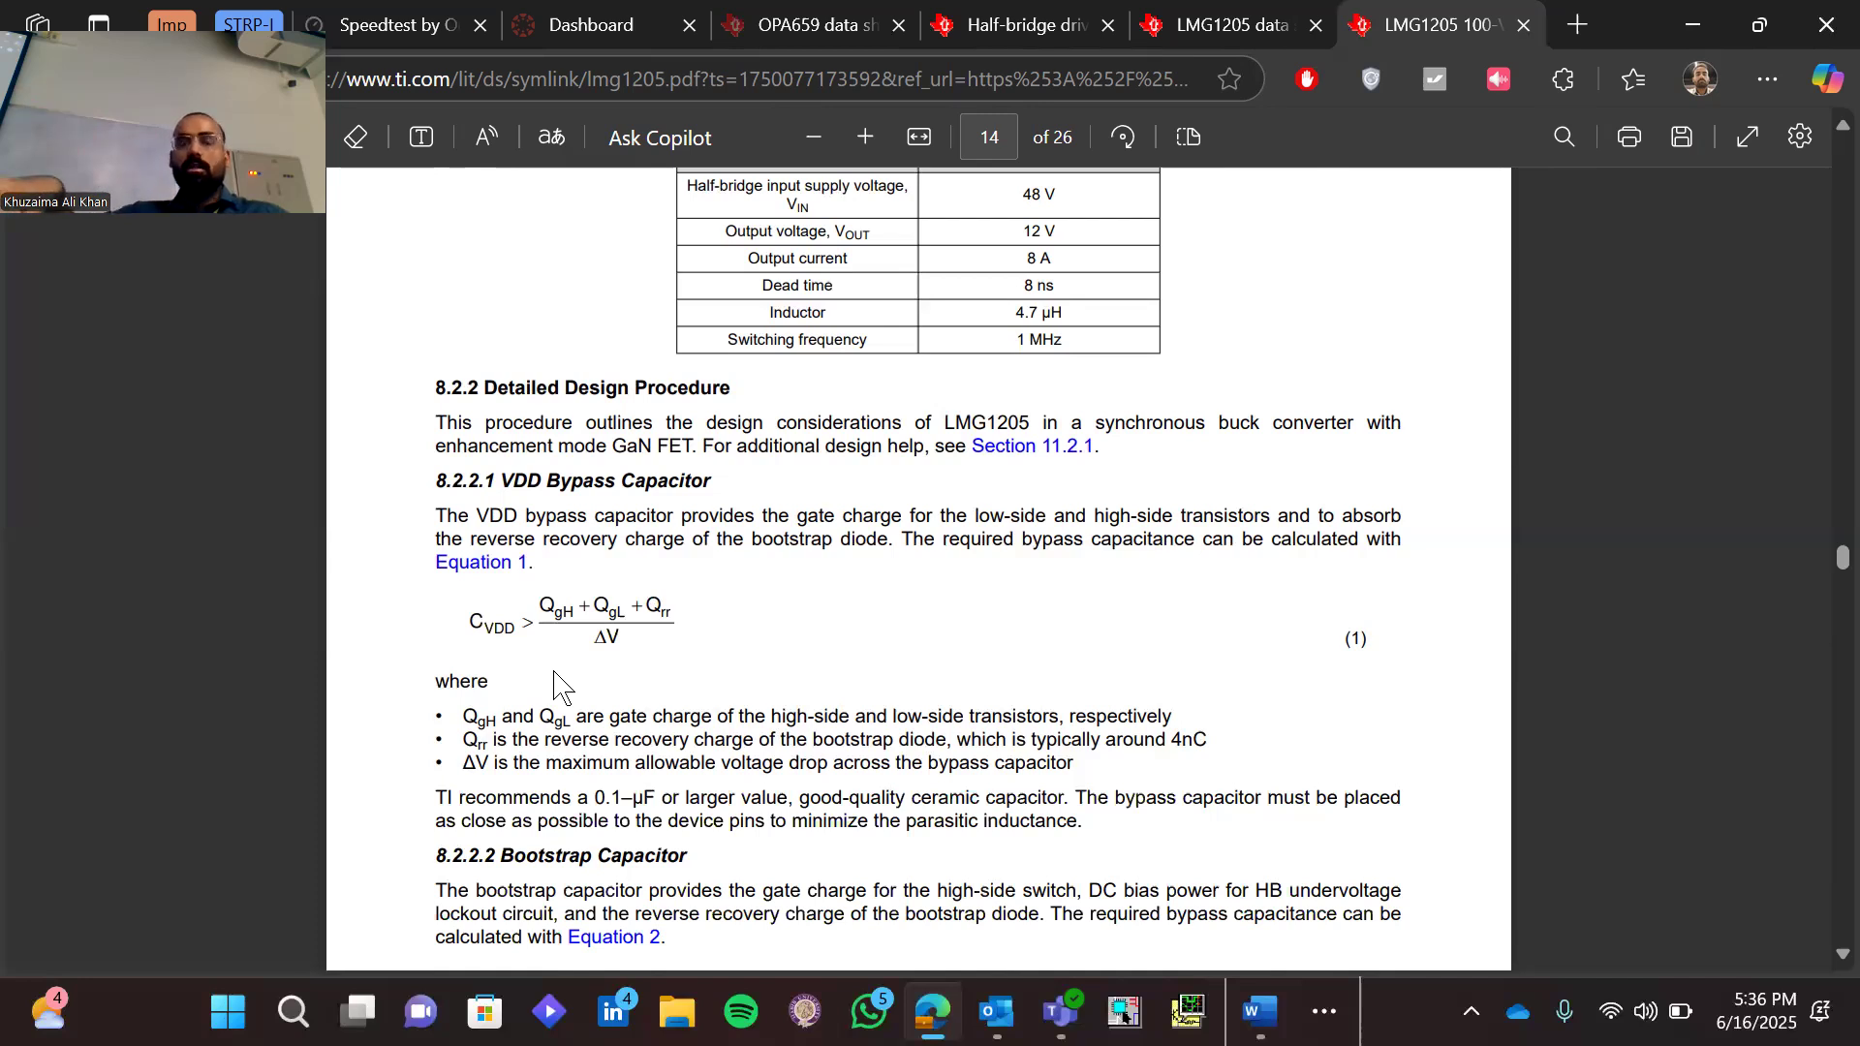
Examine section 8.2.2.2 Bootstrap Capacitor, marking the bootstrap capacitance formula in Equation 2
scroll(557, 682, down, 5)
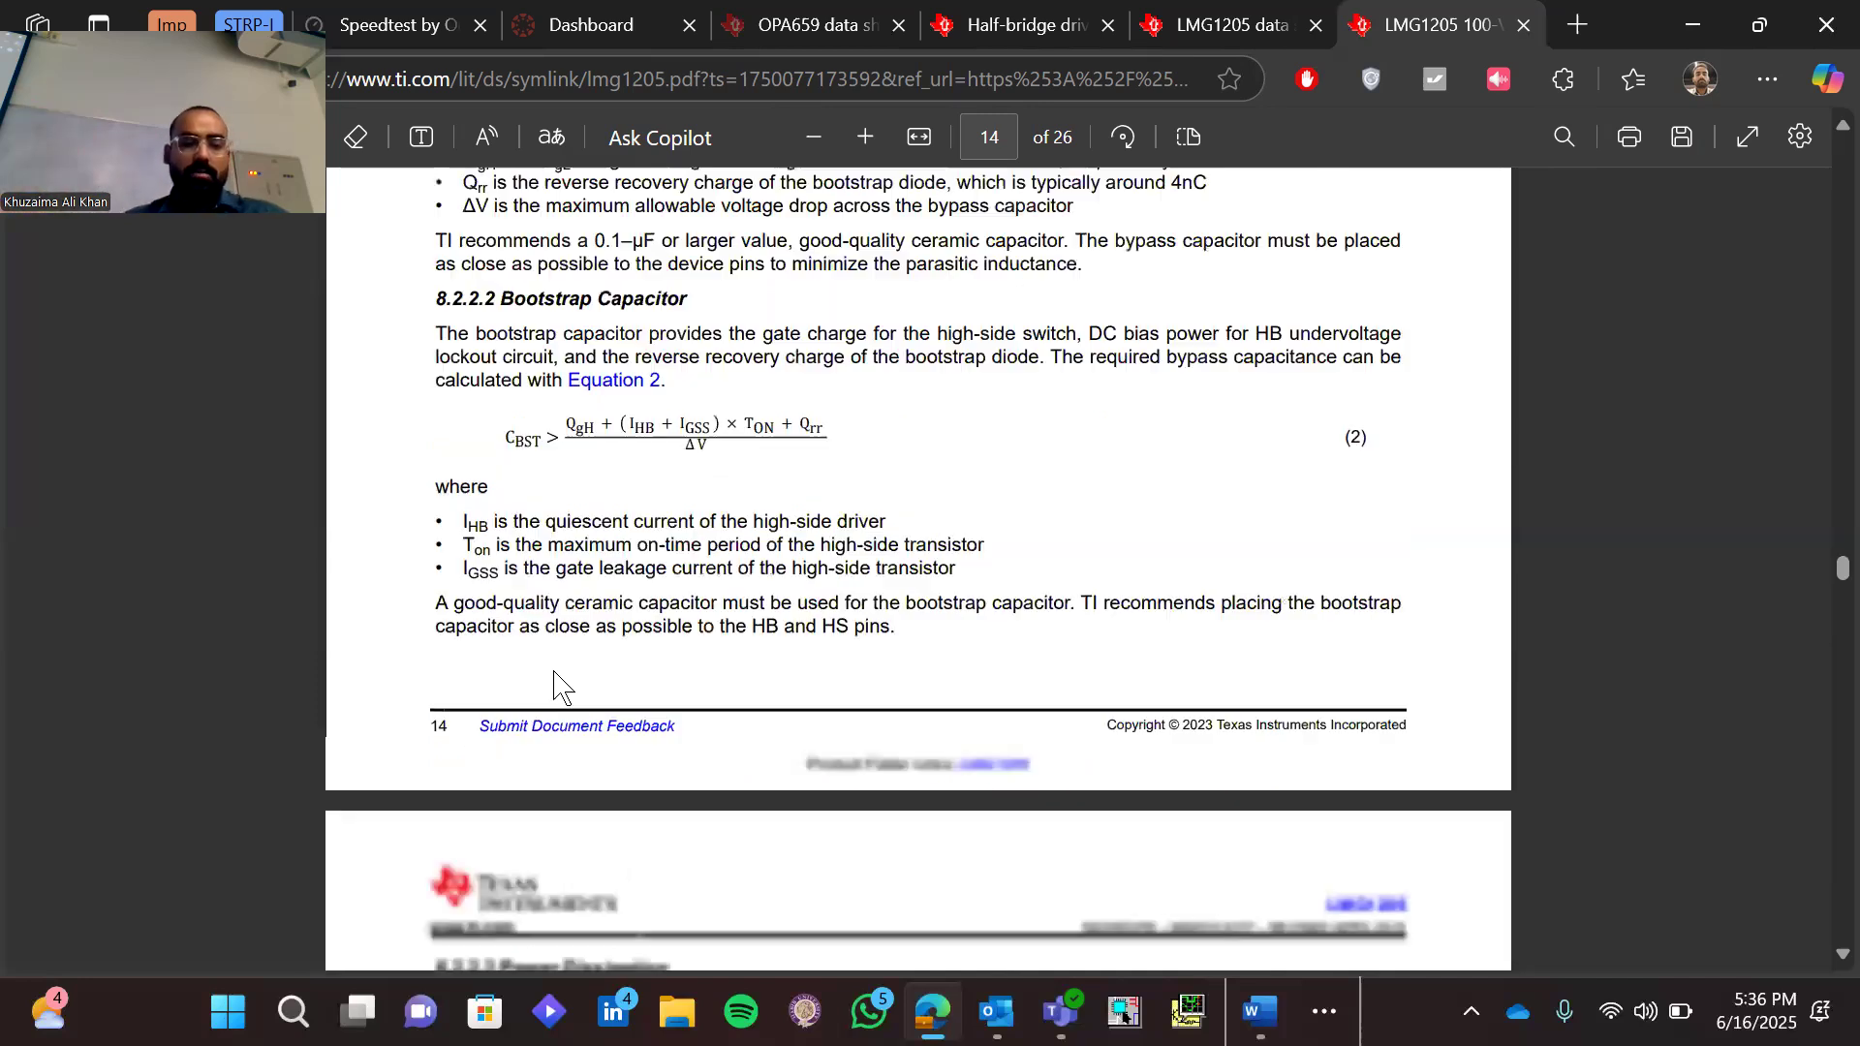
drag(496, 437, 817, 441)
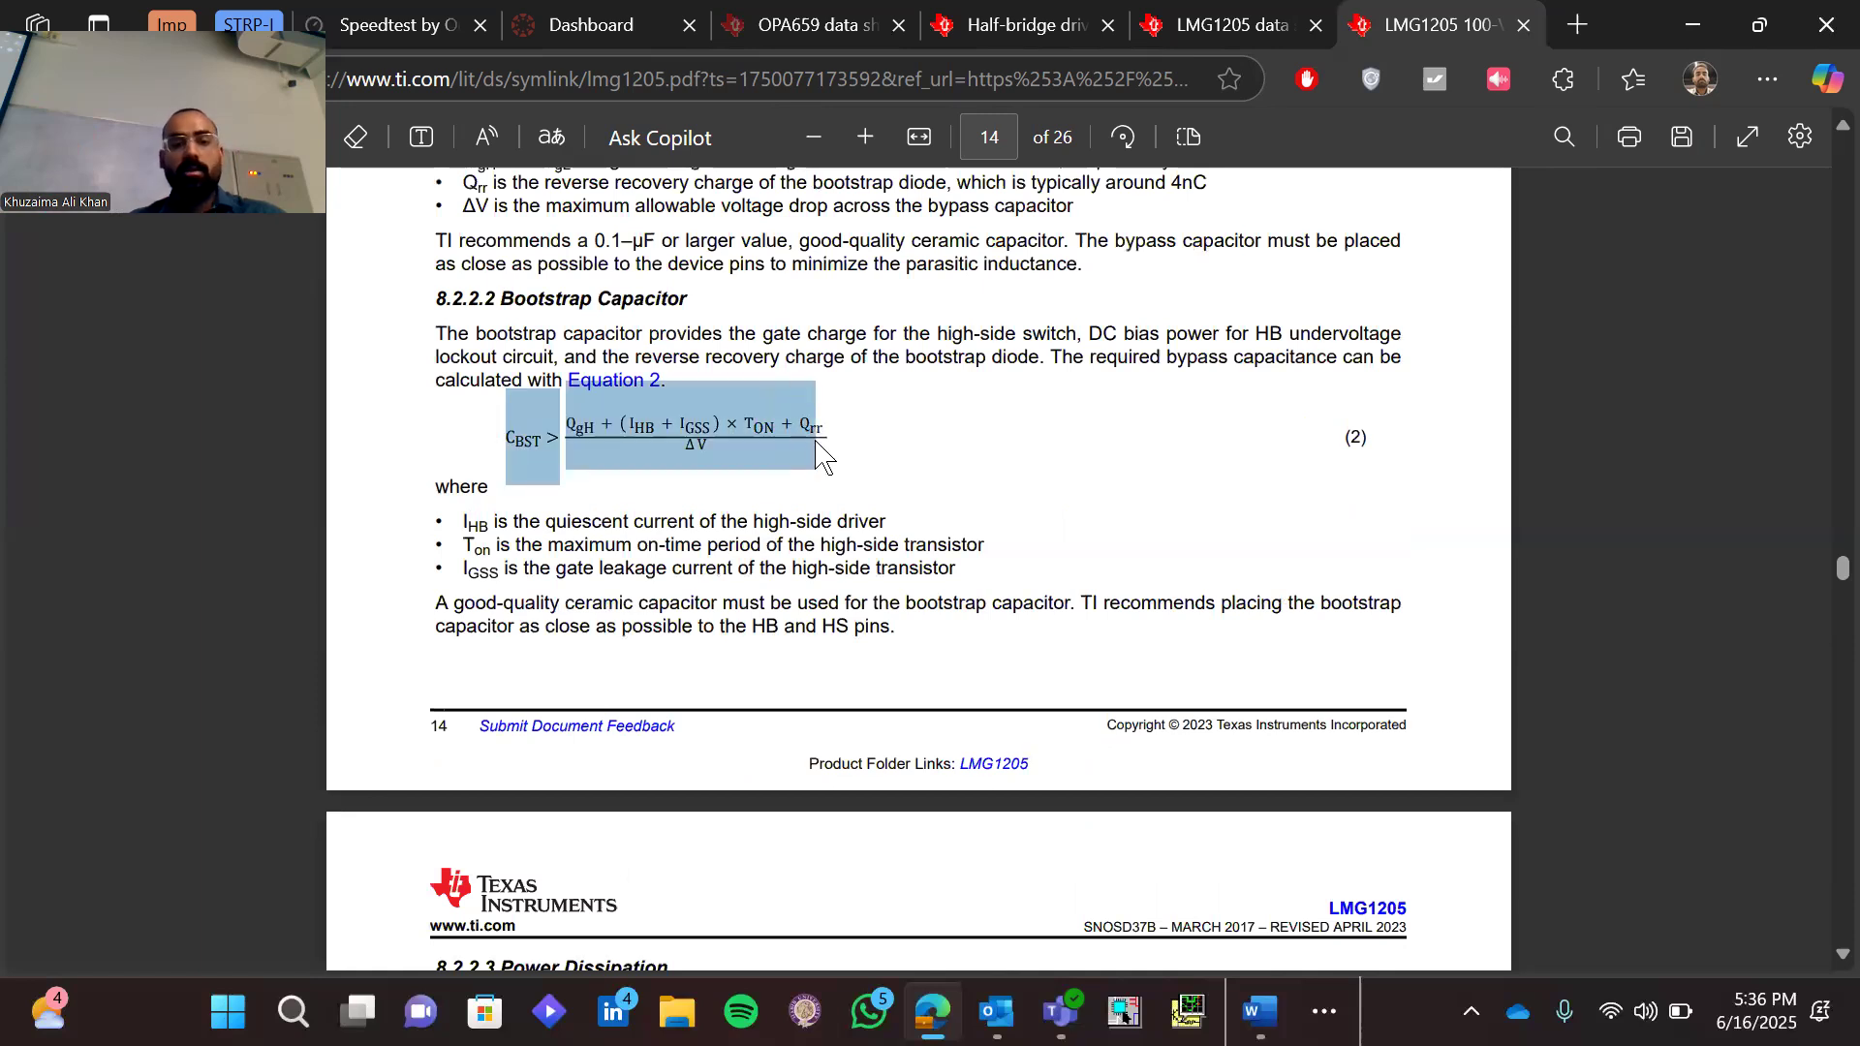
click(697, 516)
scroll(697, 516, down, 4)
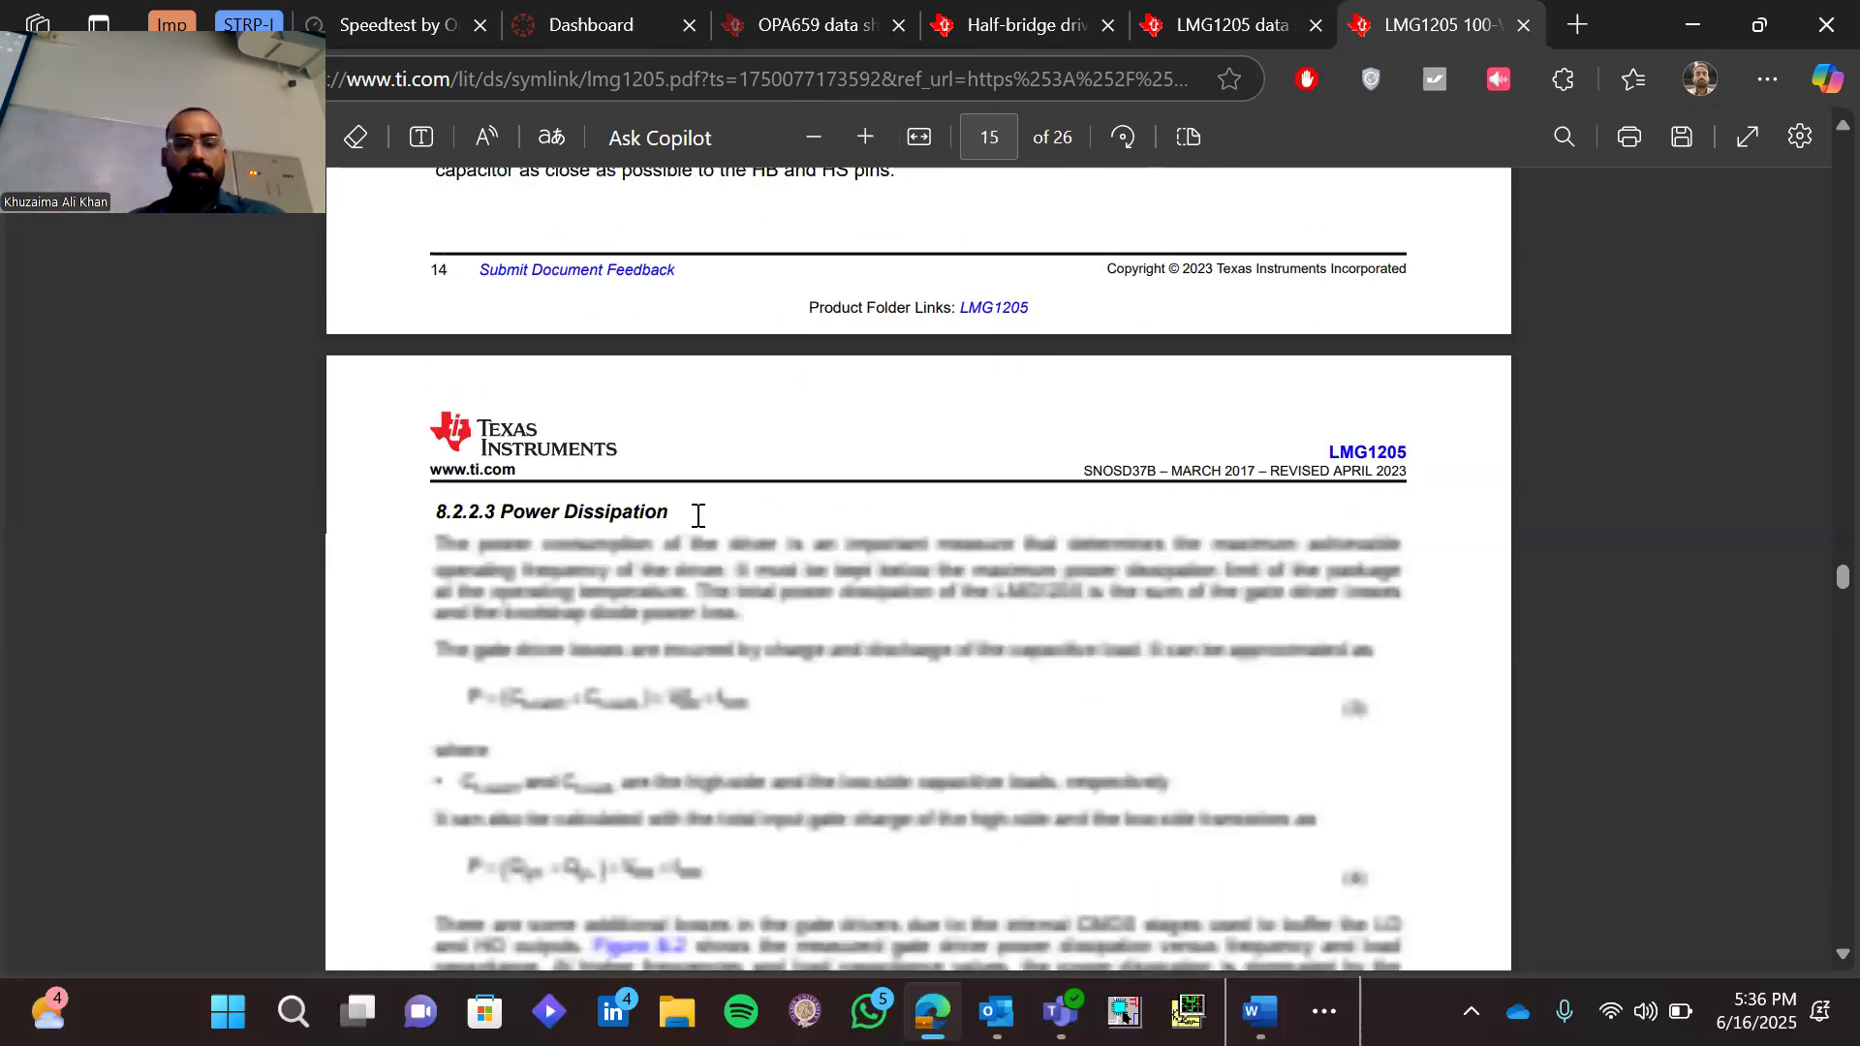
scroll(698, 516, up, 4)
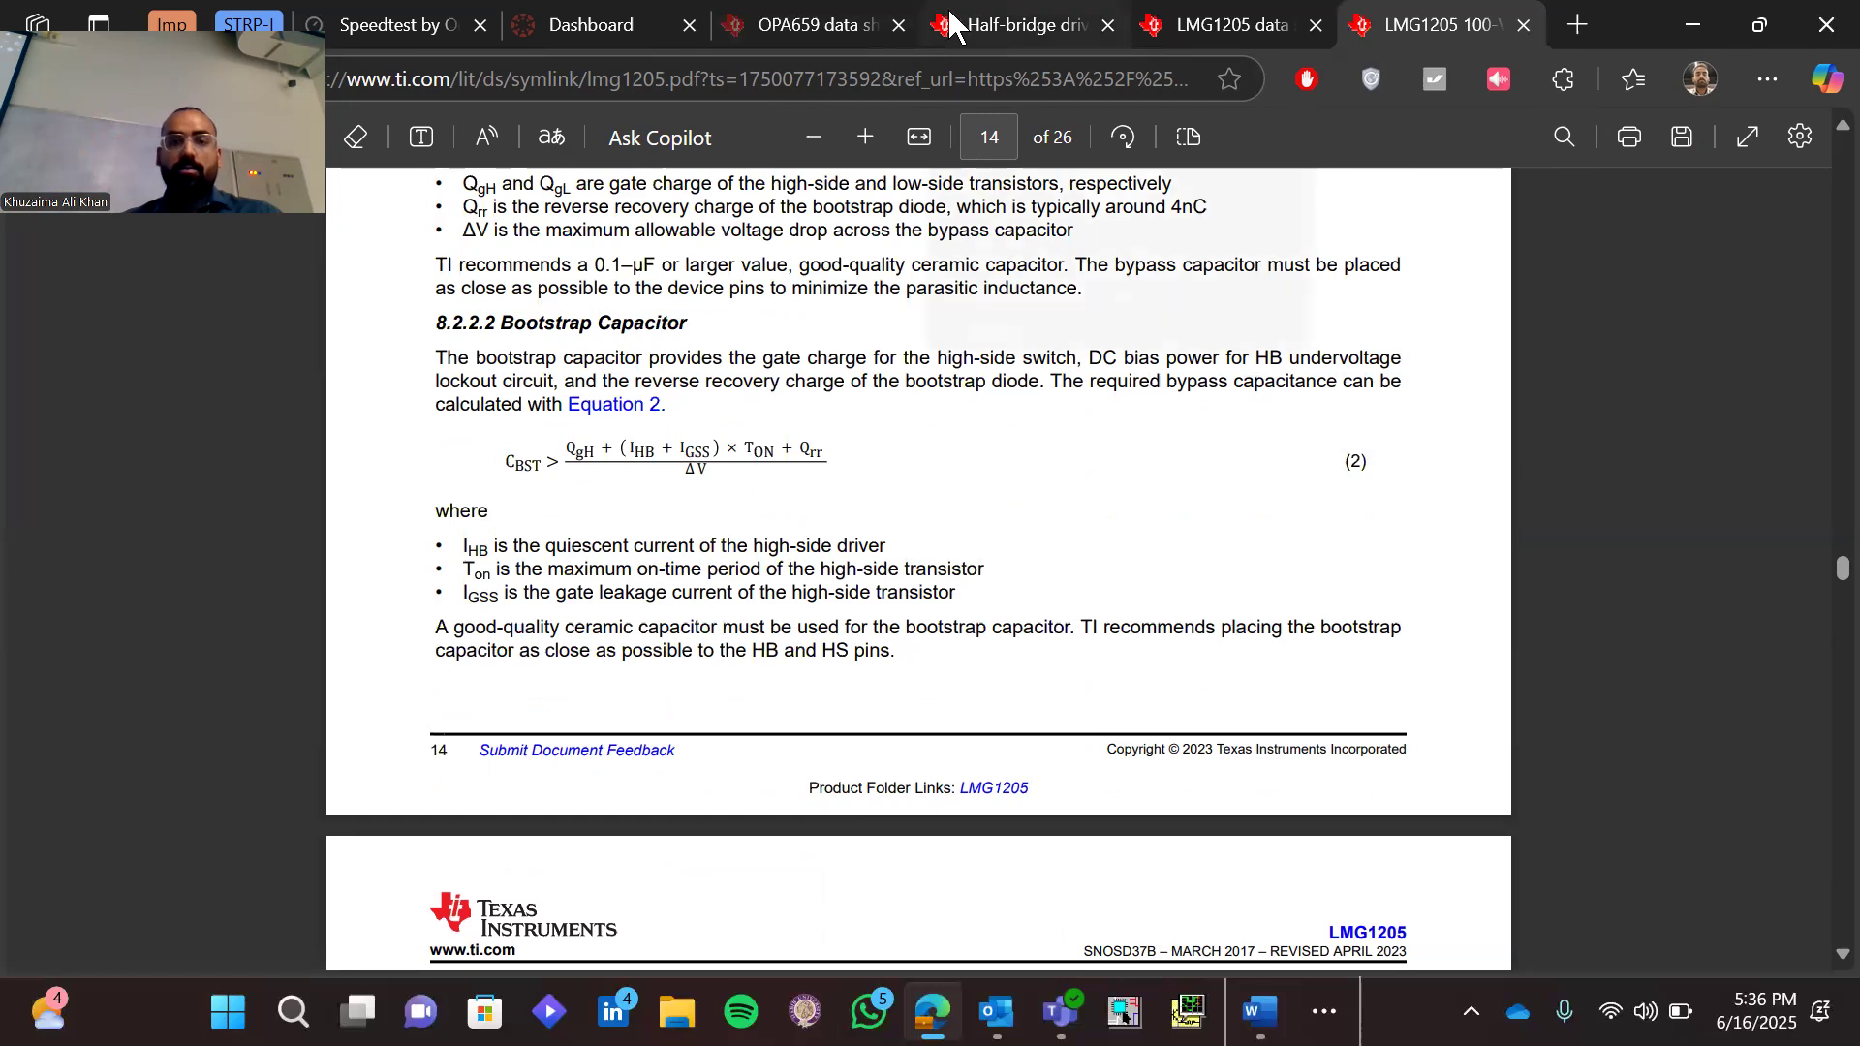
Close the half-bridge drivers overview, the LMG1205 product page and the LMG1205 datasheet, keeping the OPA659 page open
click(1017, 24)
scroll(817, 344, up, 5)
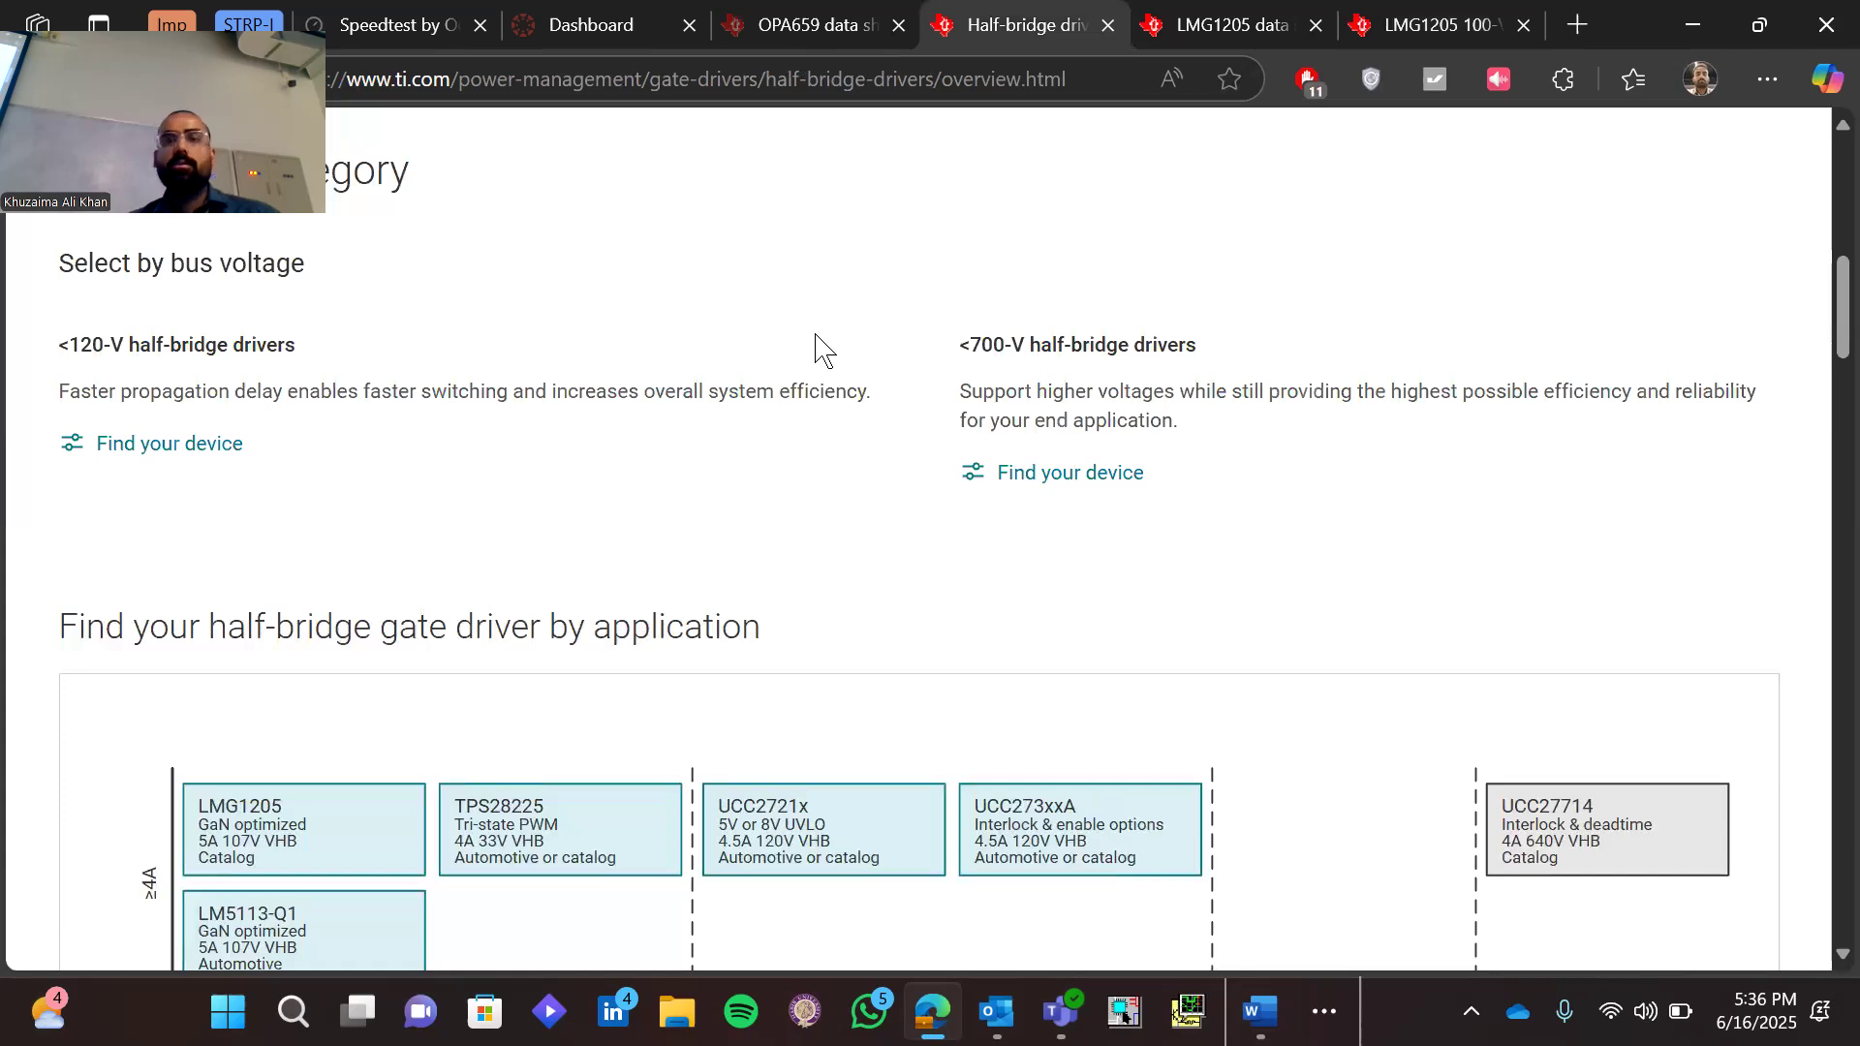
click(1108, 27)
click(1107, 26)
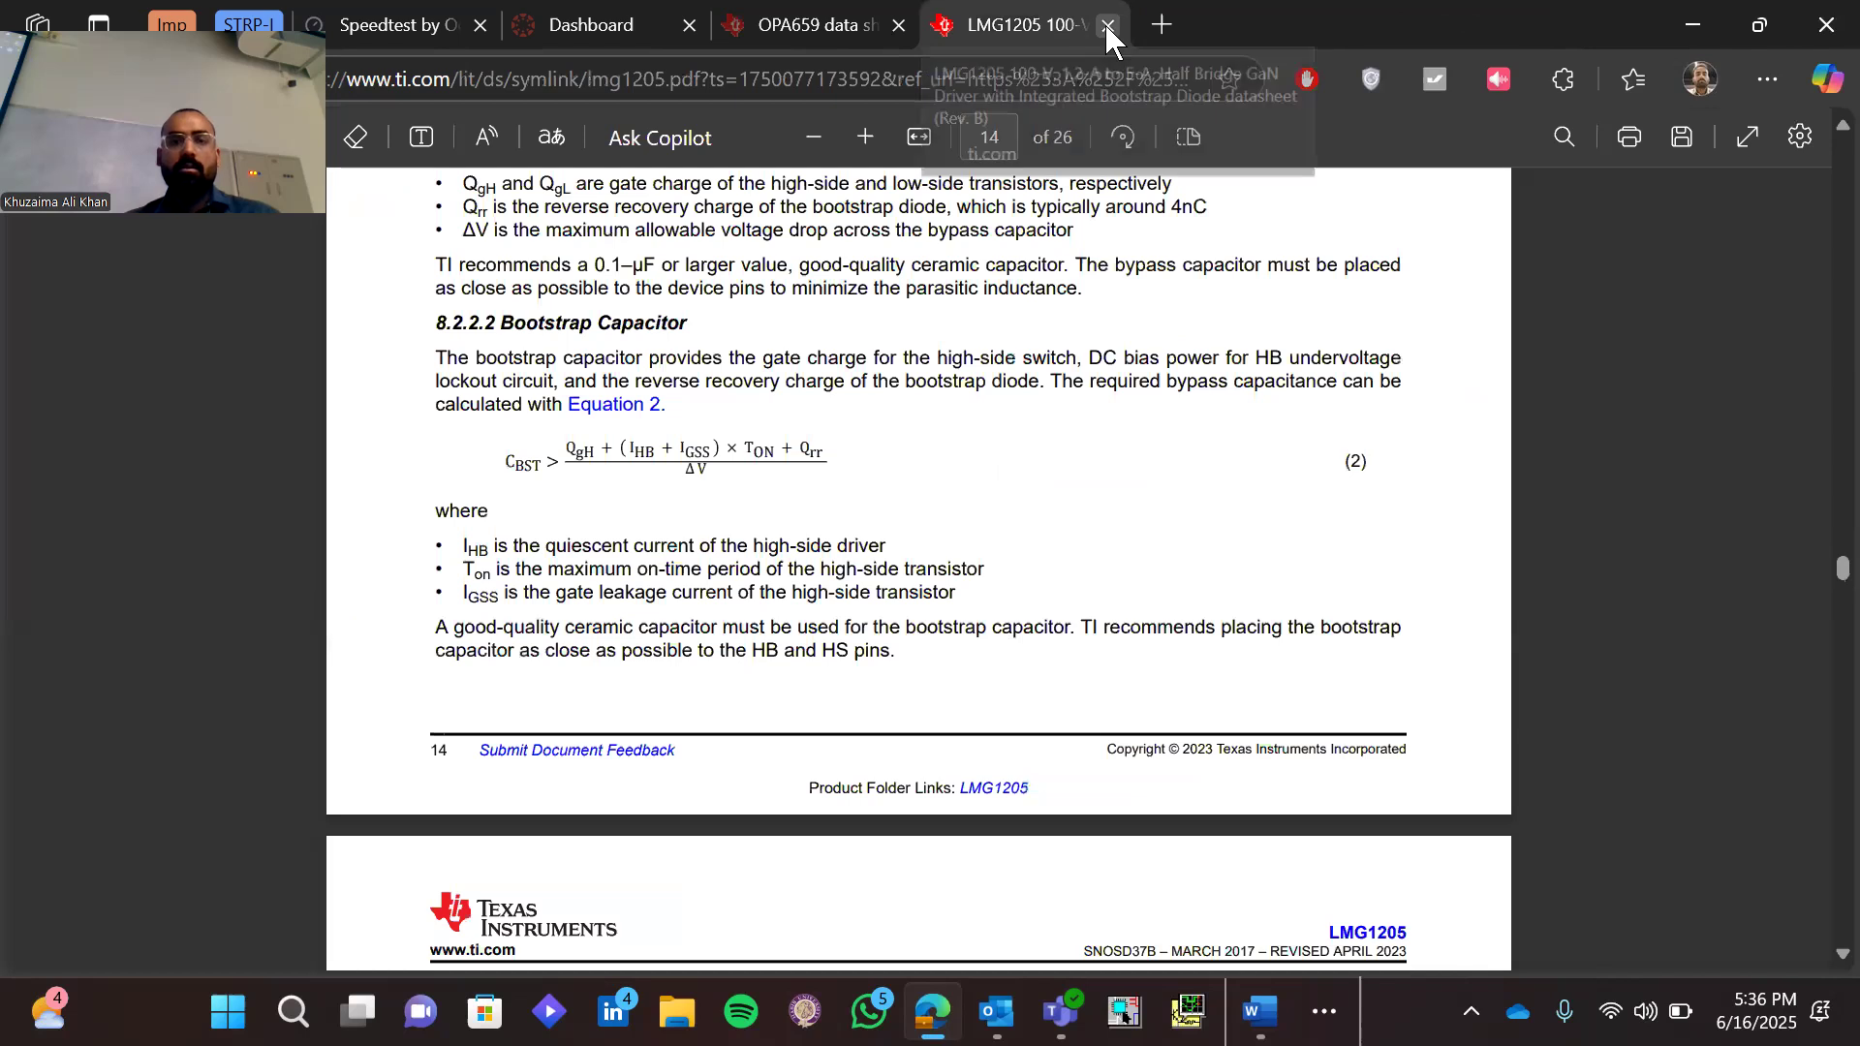
click(1107, 26)
Check the agenda in the Word document, and review the OPA659 product page's heading and parameters in the browser
key(alt+Tab)
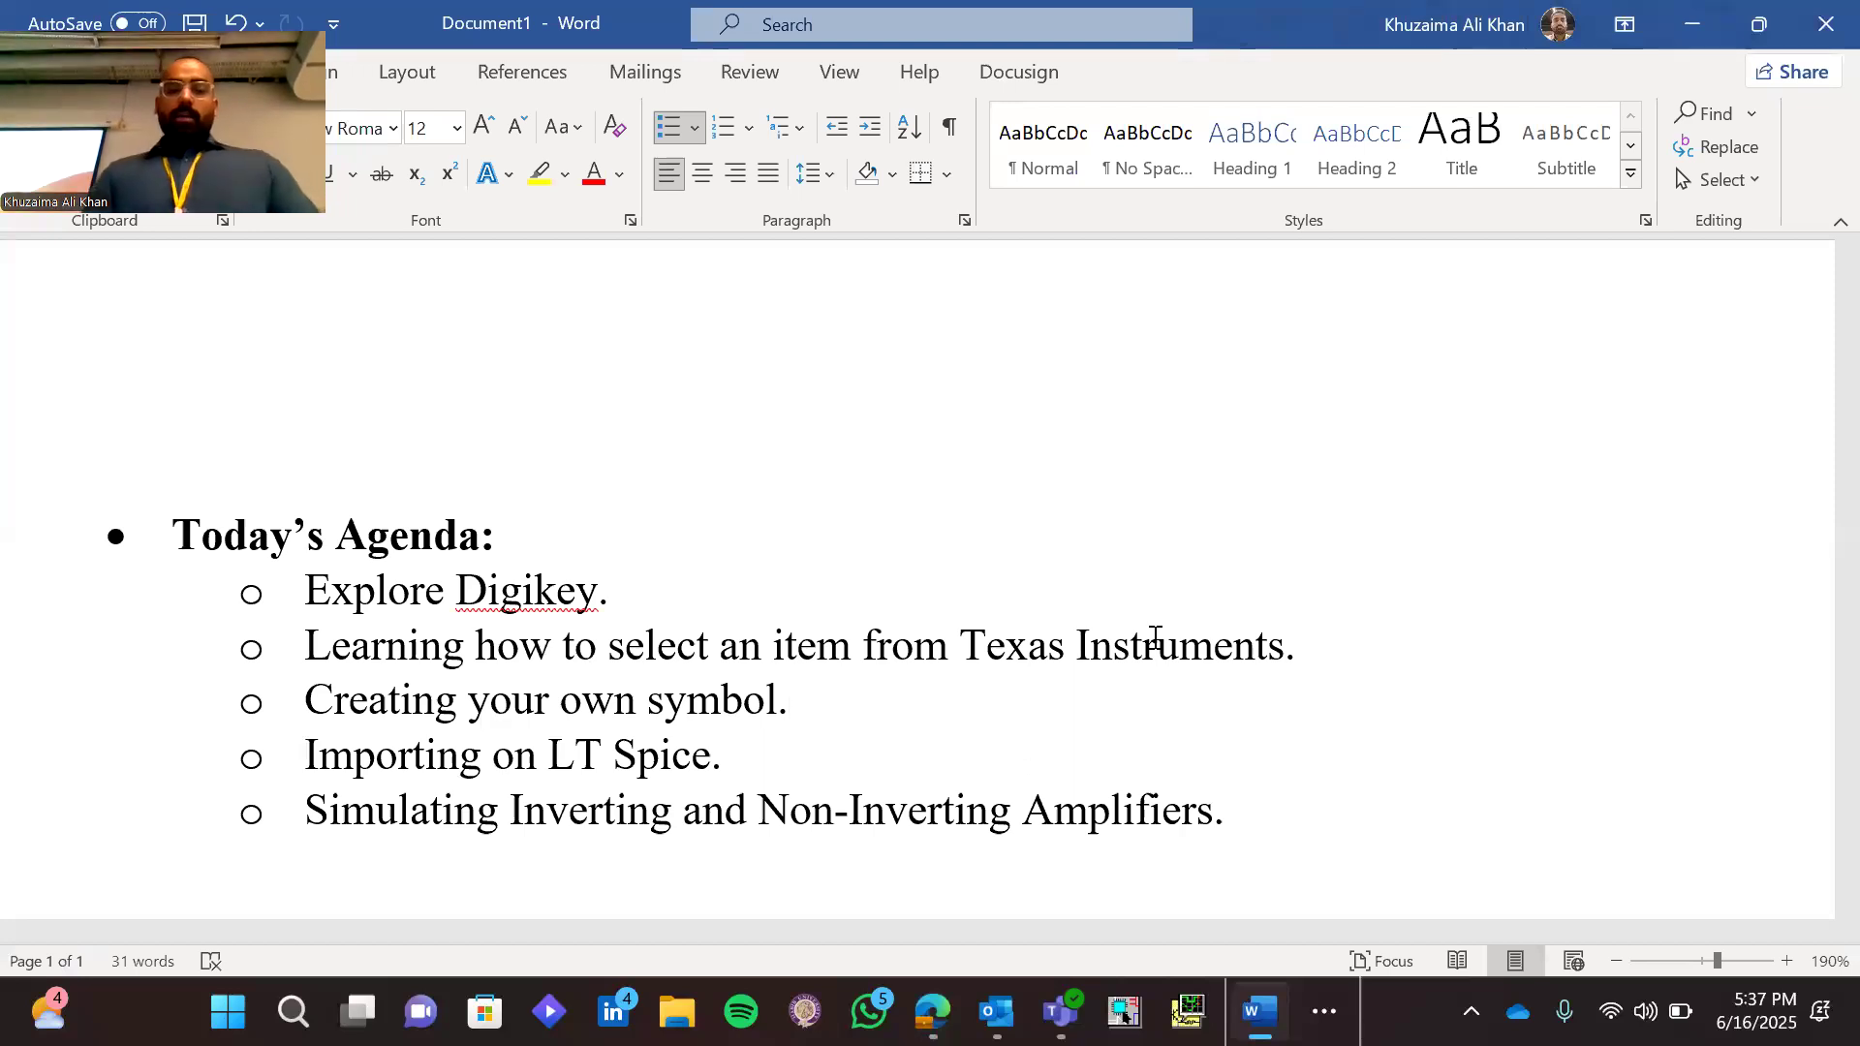
click(931, 1011)
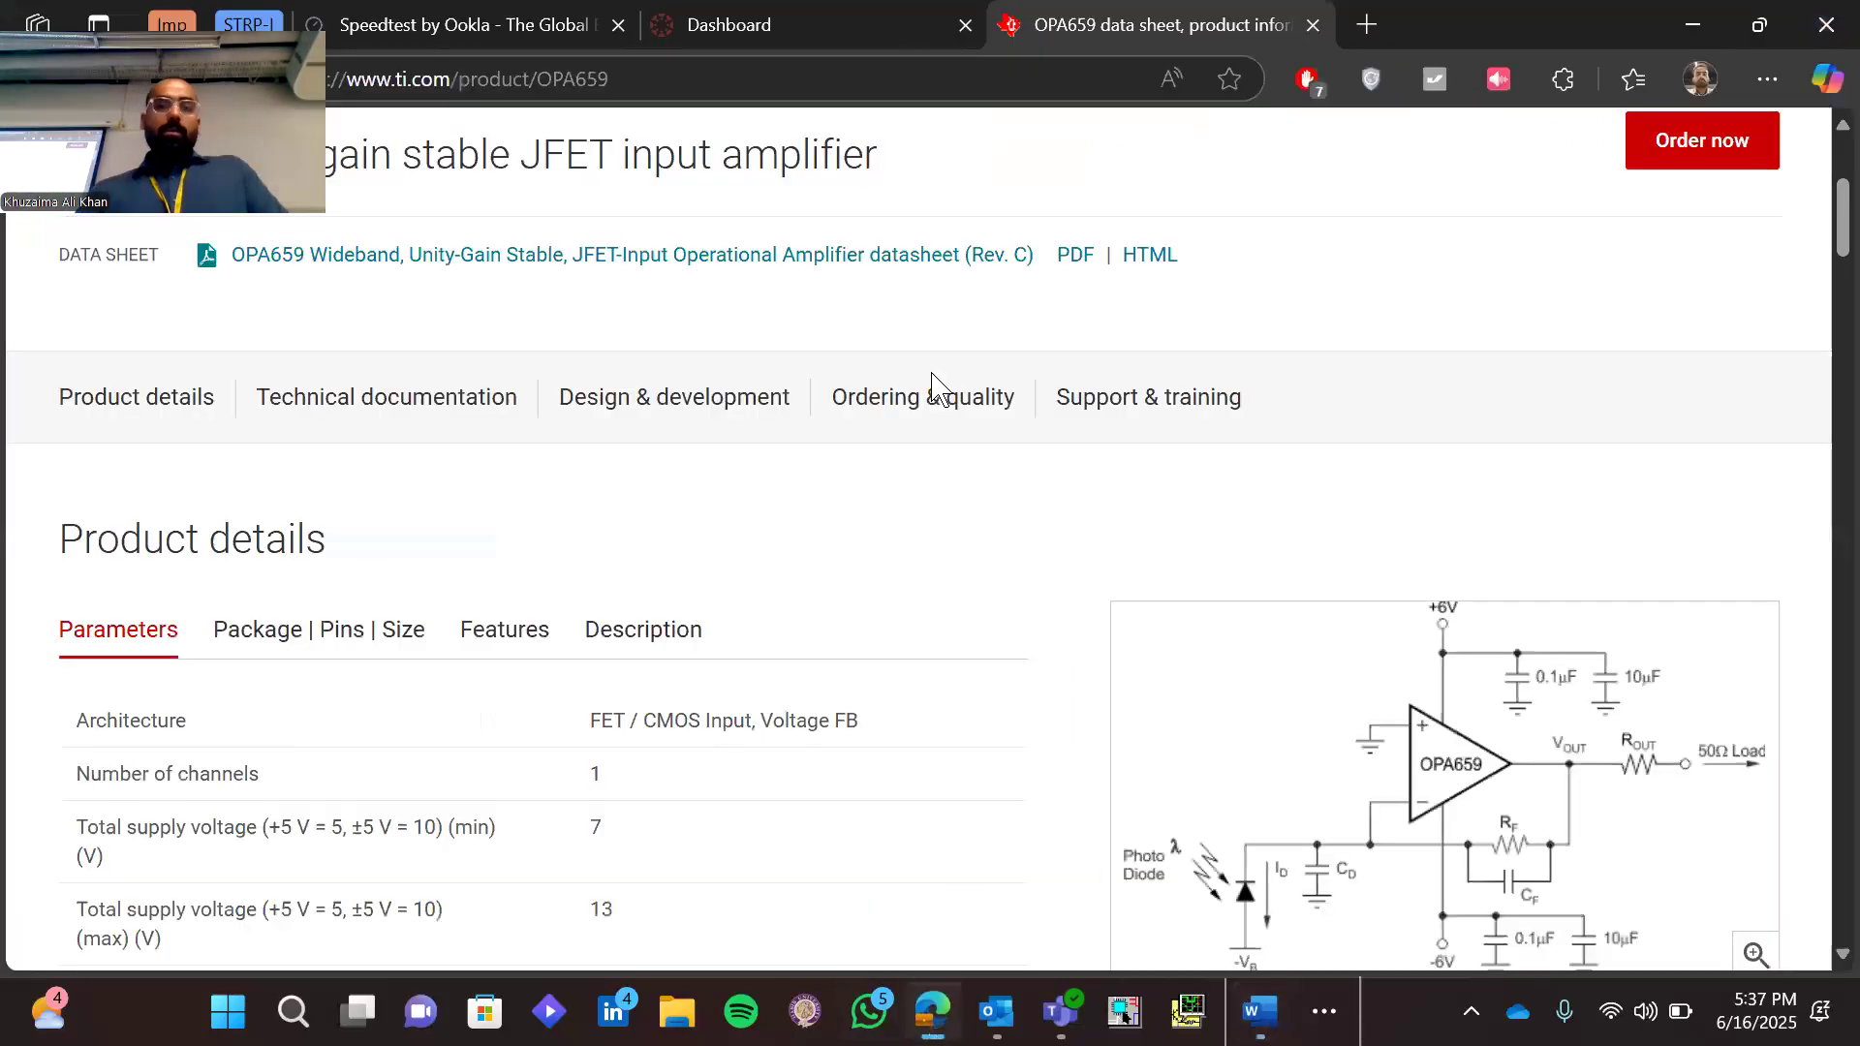
scroll(857, 455, up, 4)
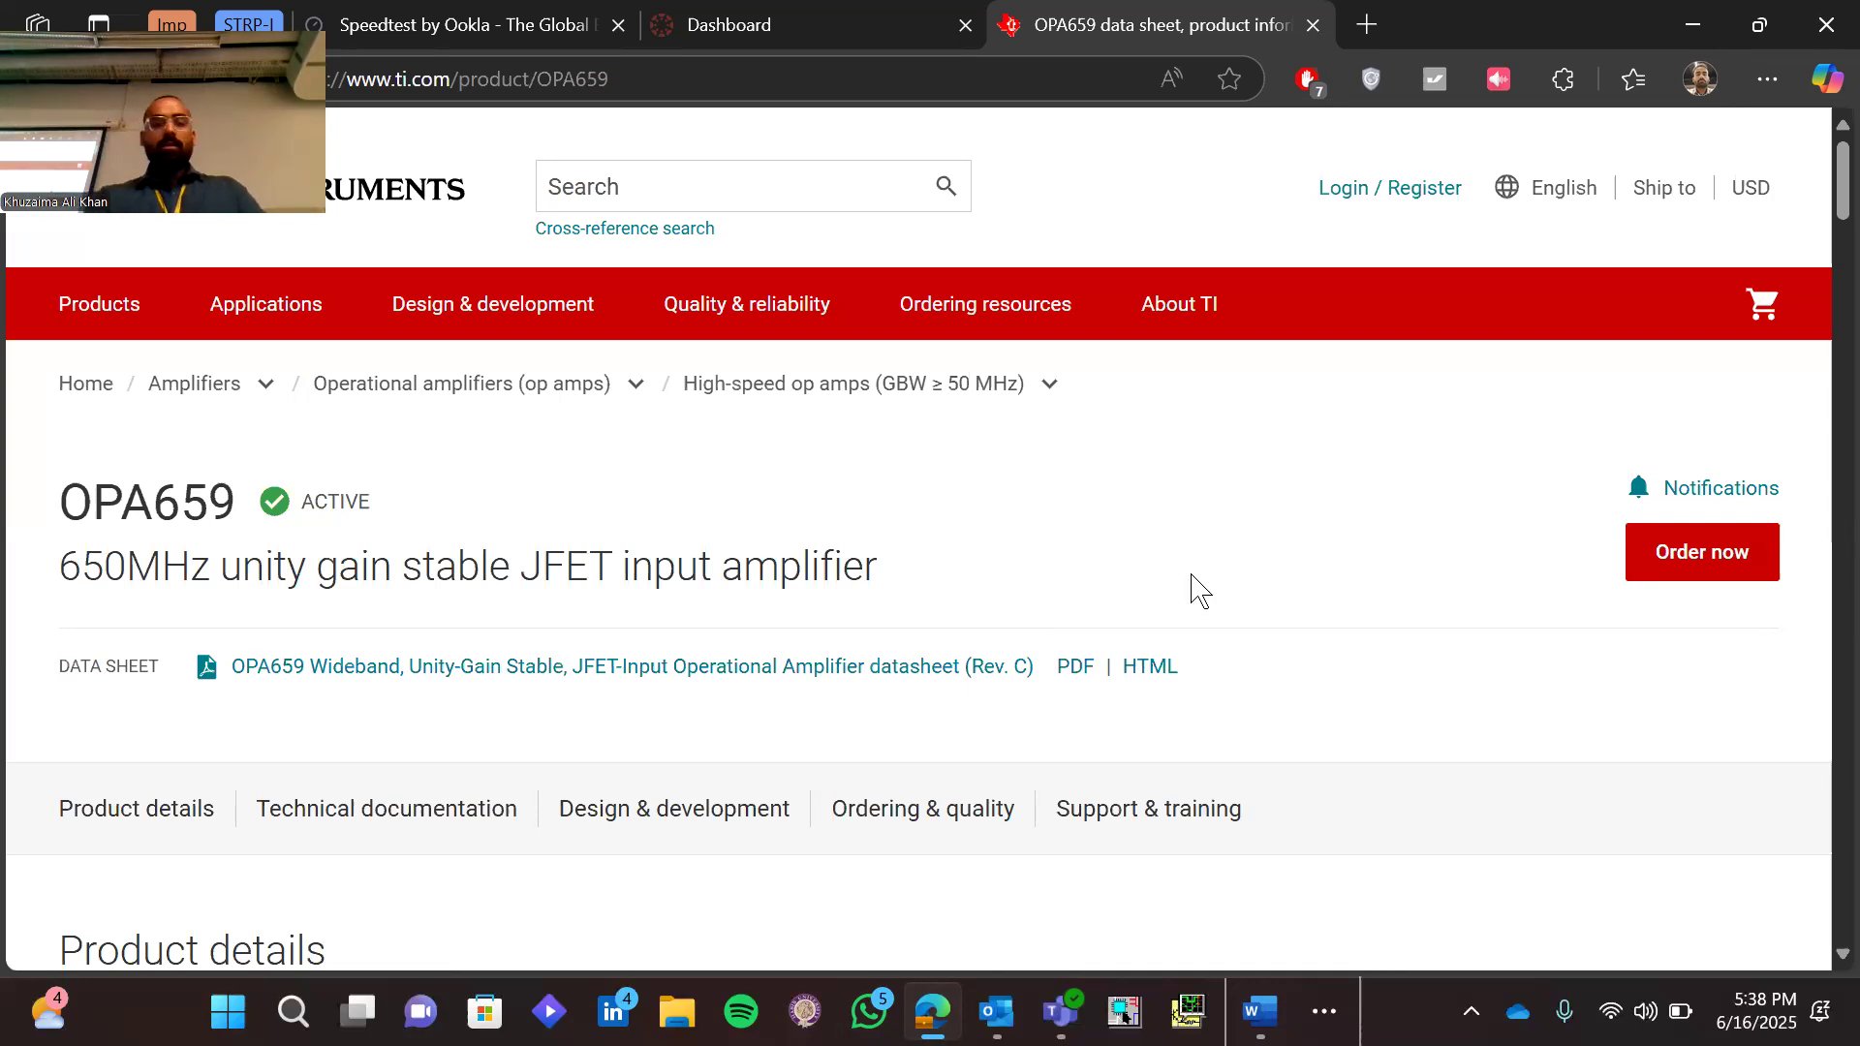
scroll(1194, 586, down, 2)
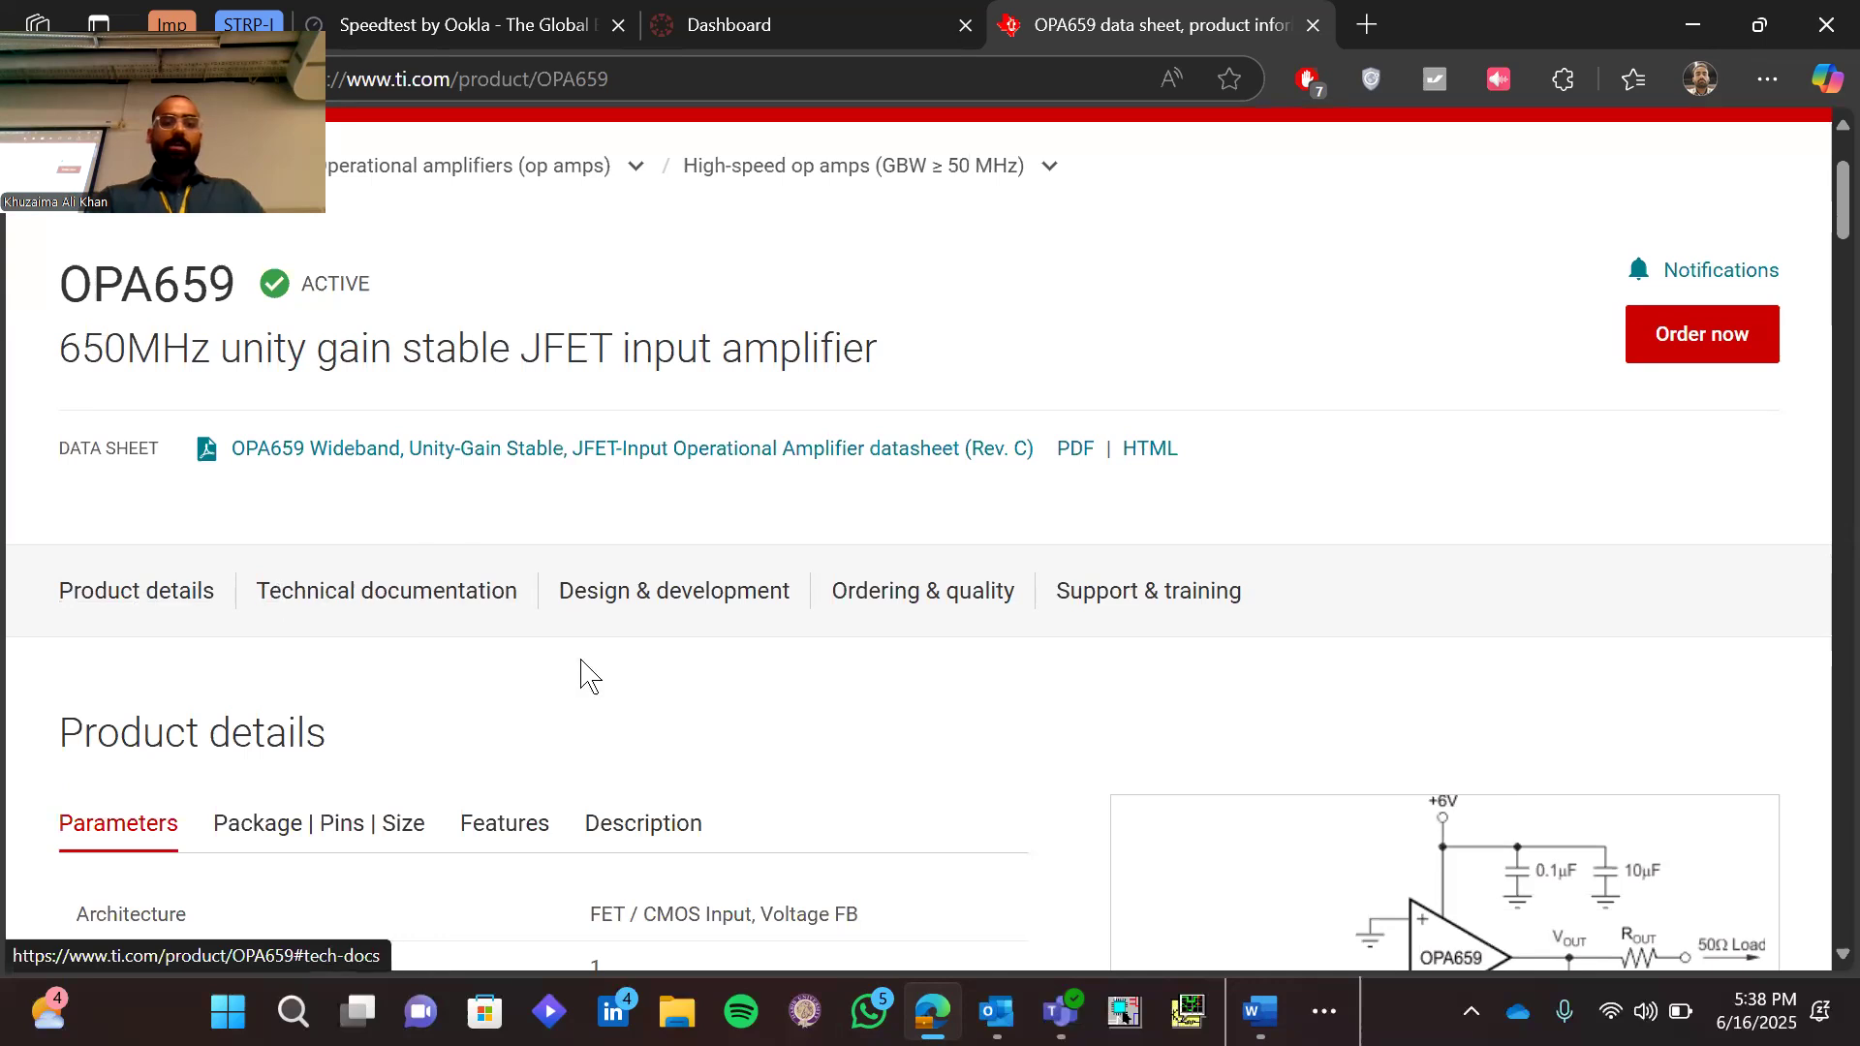
scroll(587, 676, down, 4)
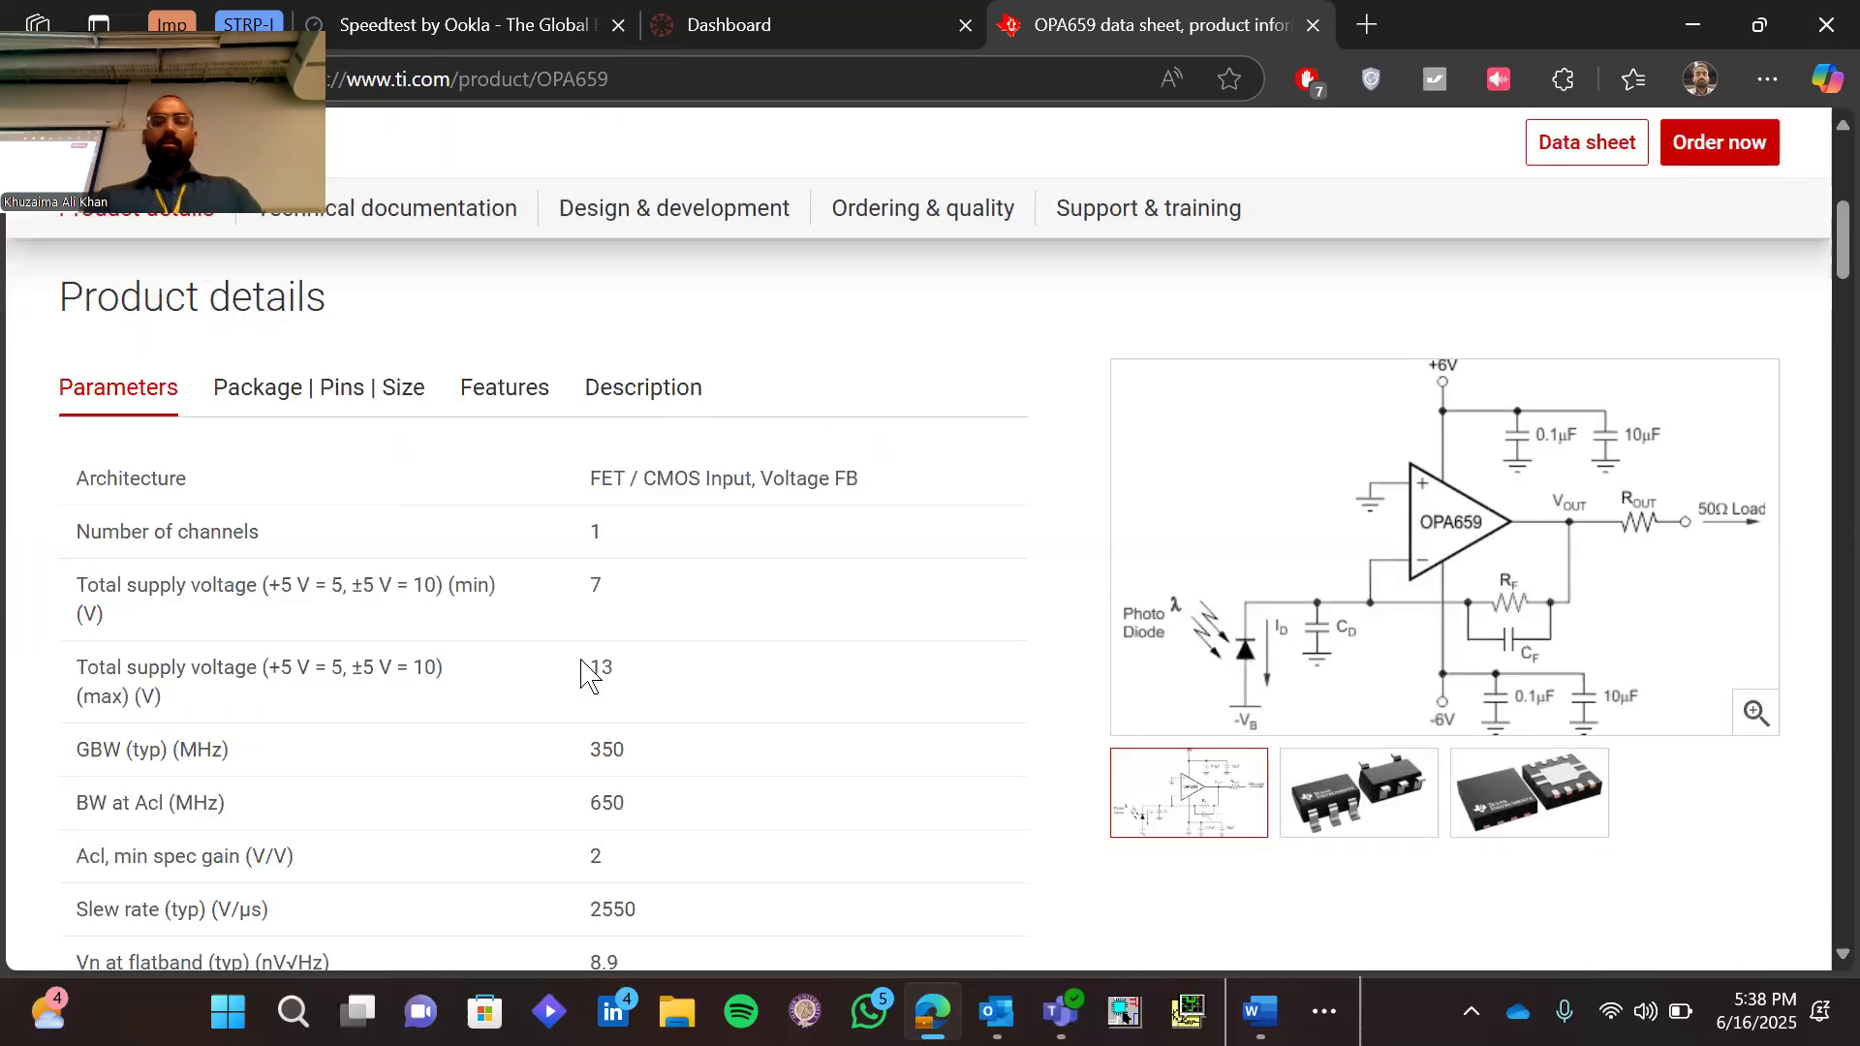
scroll(587, 675, up, 5)
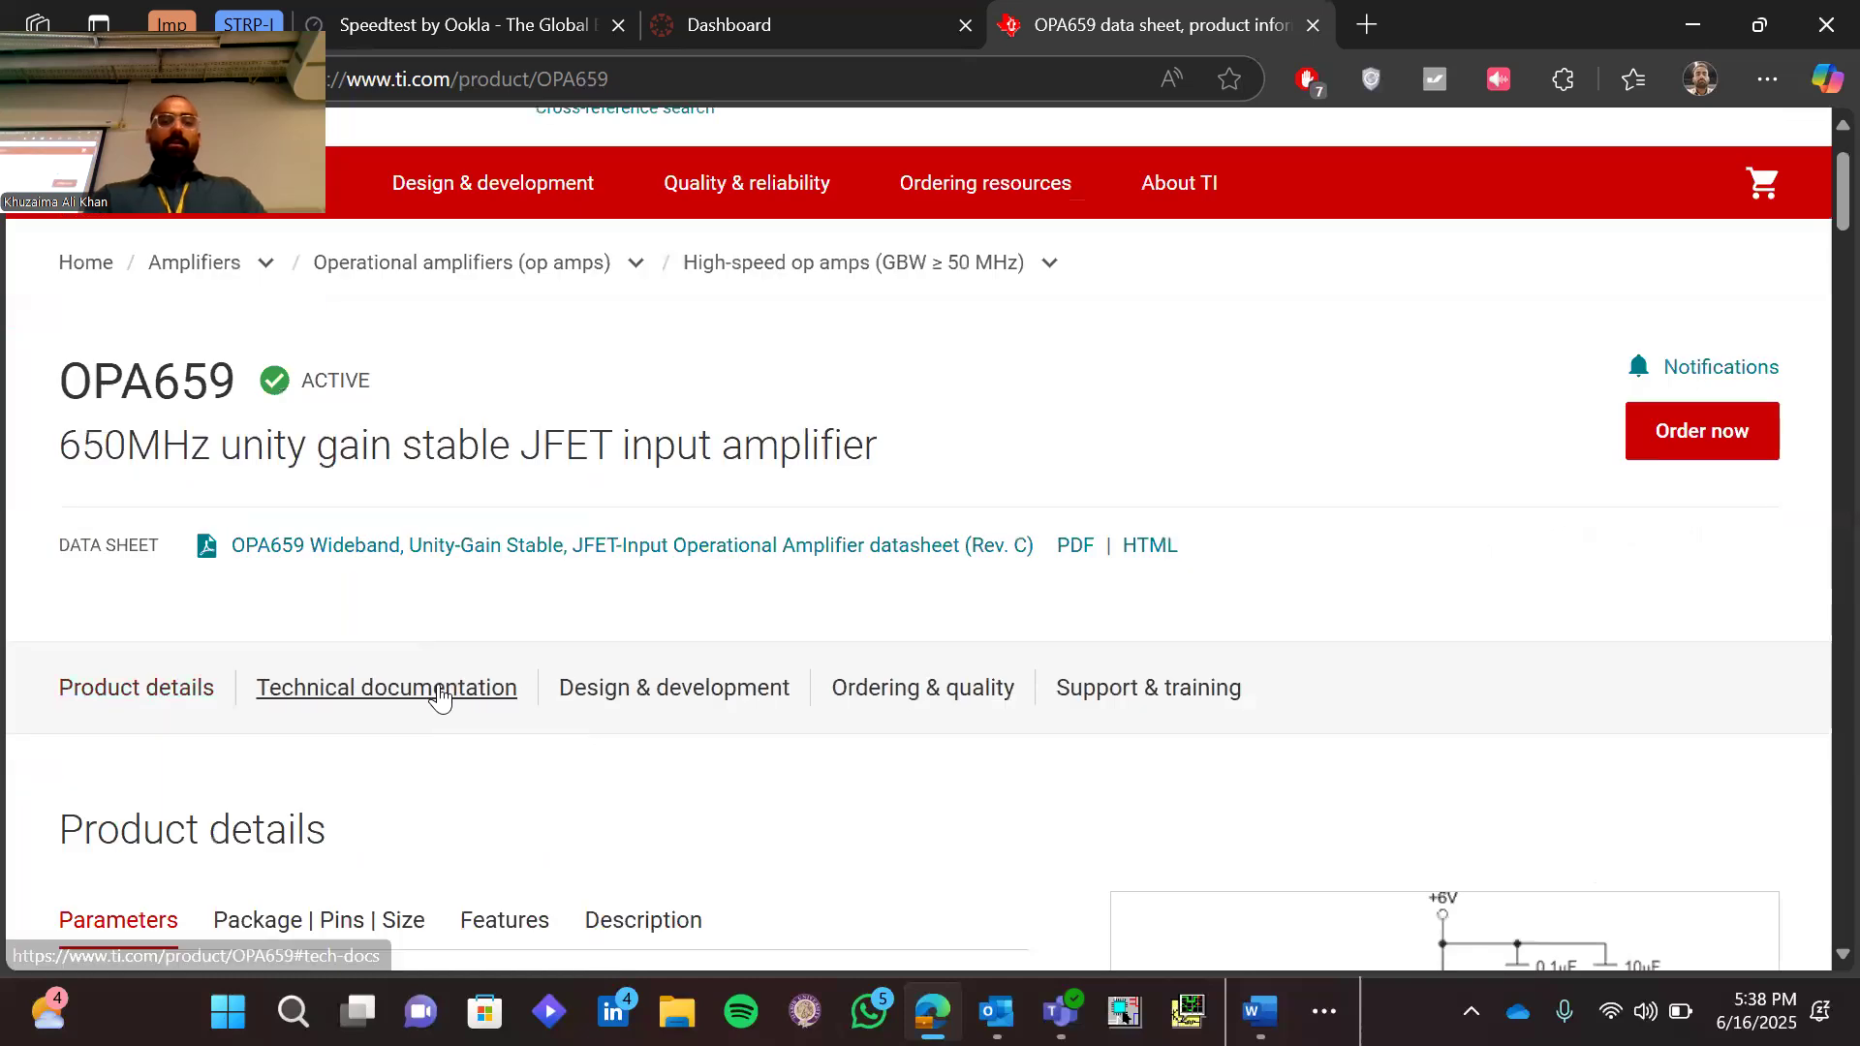
Look through the OPA659's technical documentation and its hardware development resources
click(441, 696)
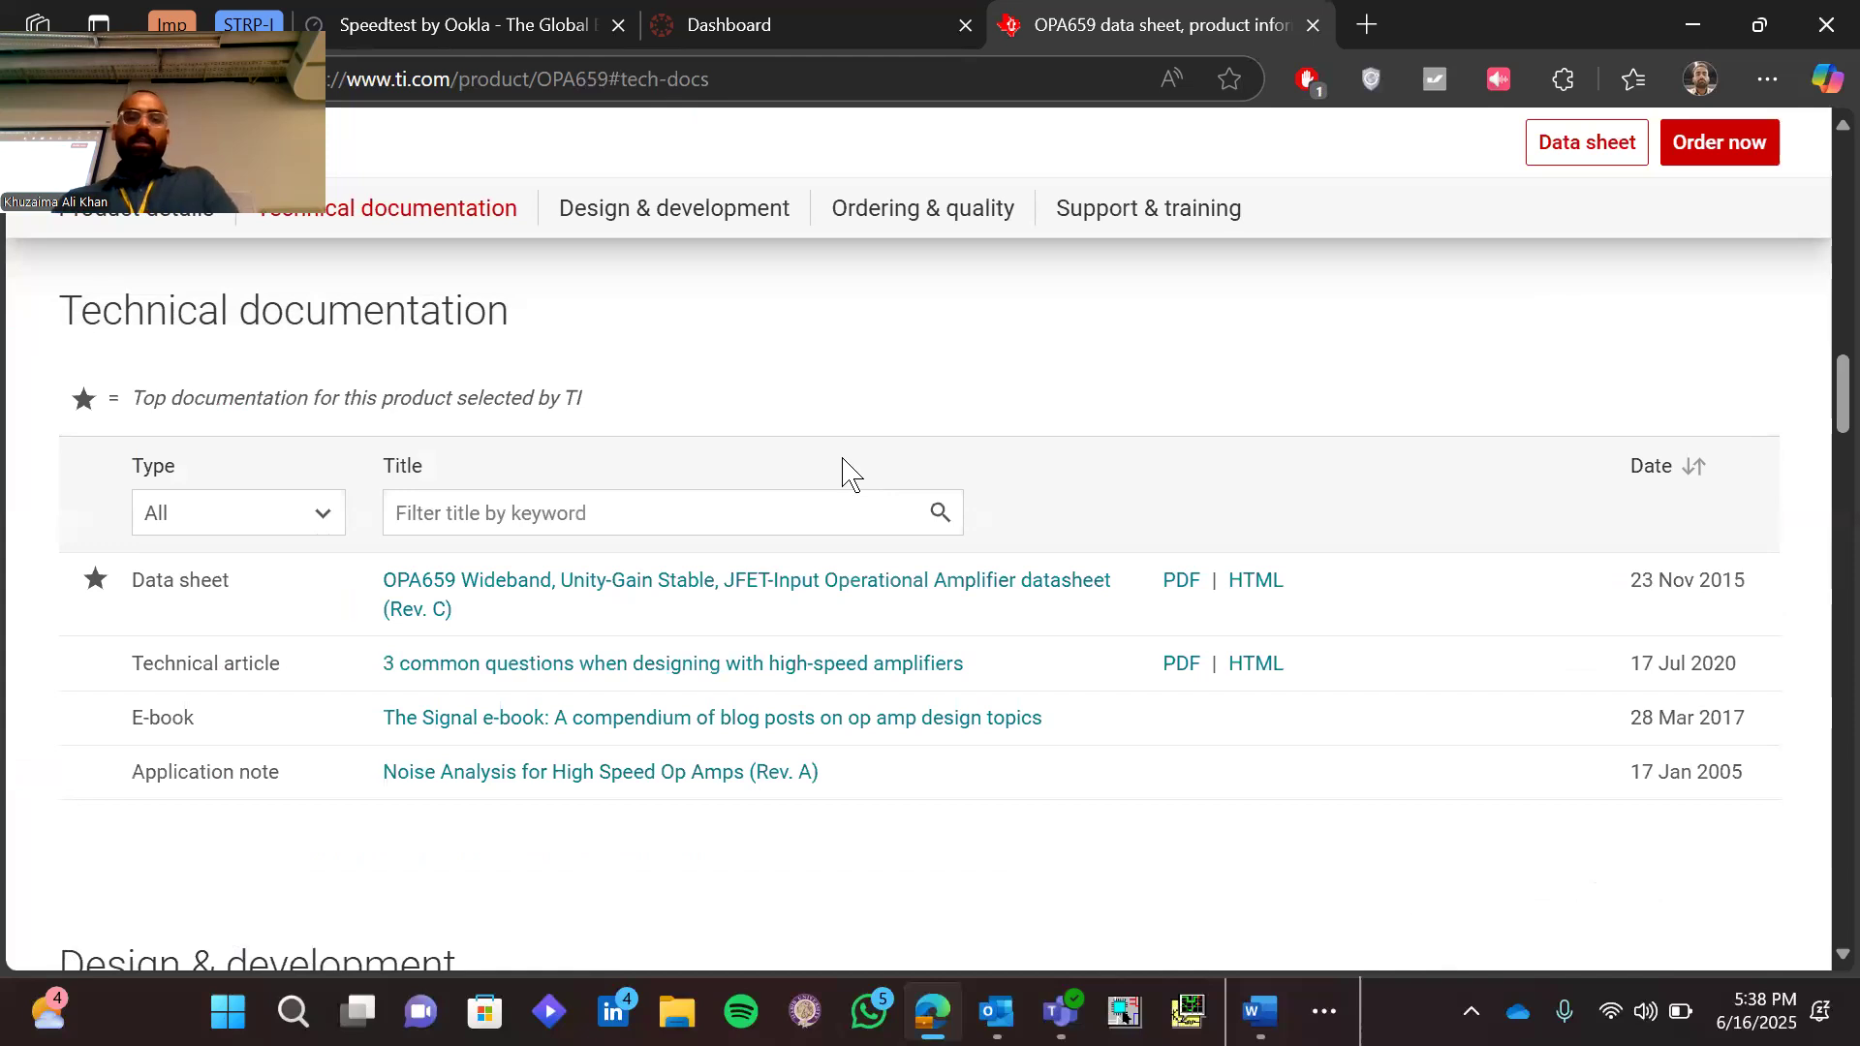
click(708, 219)
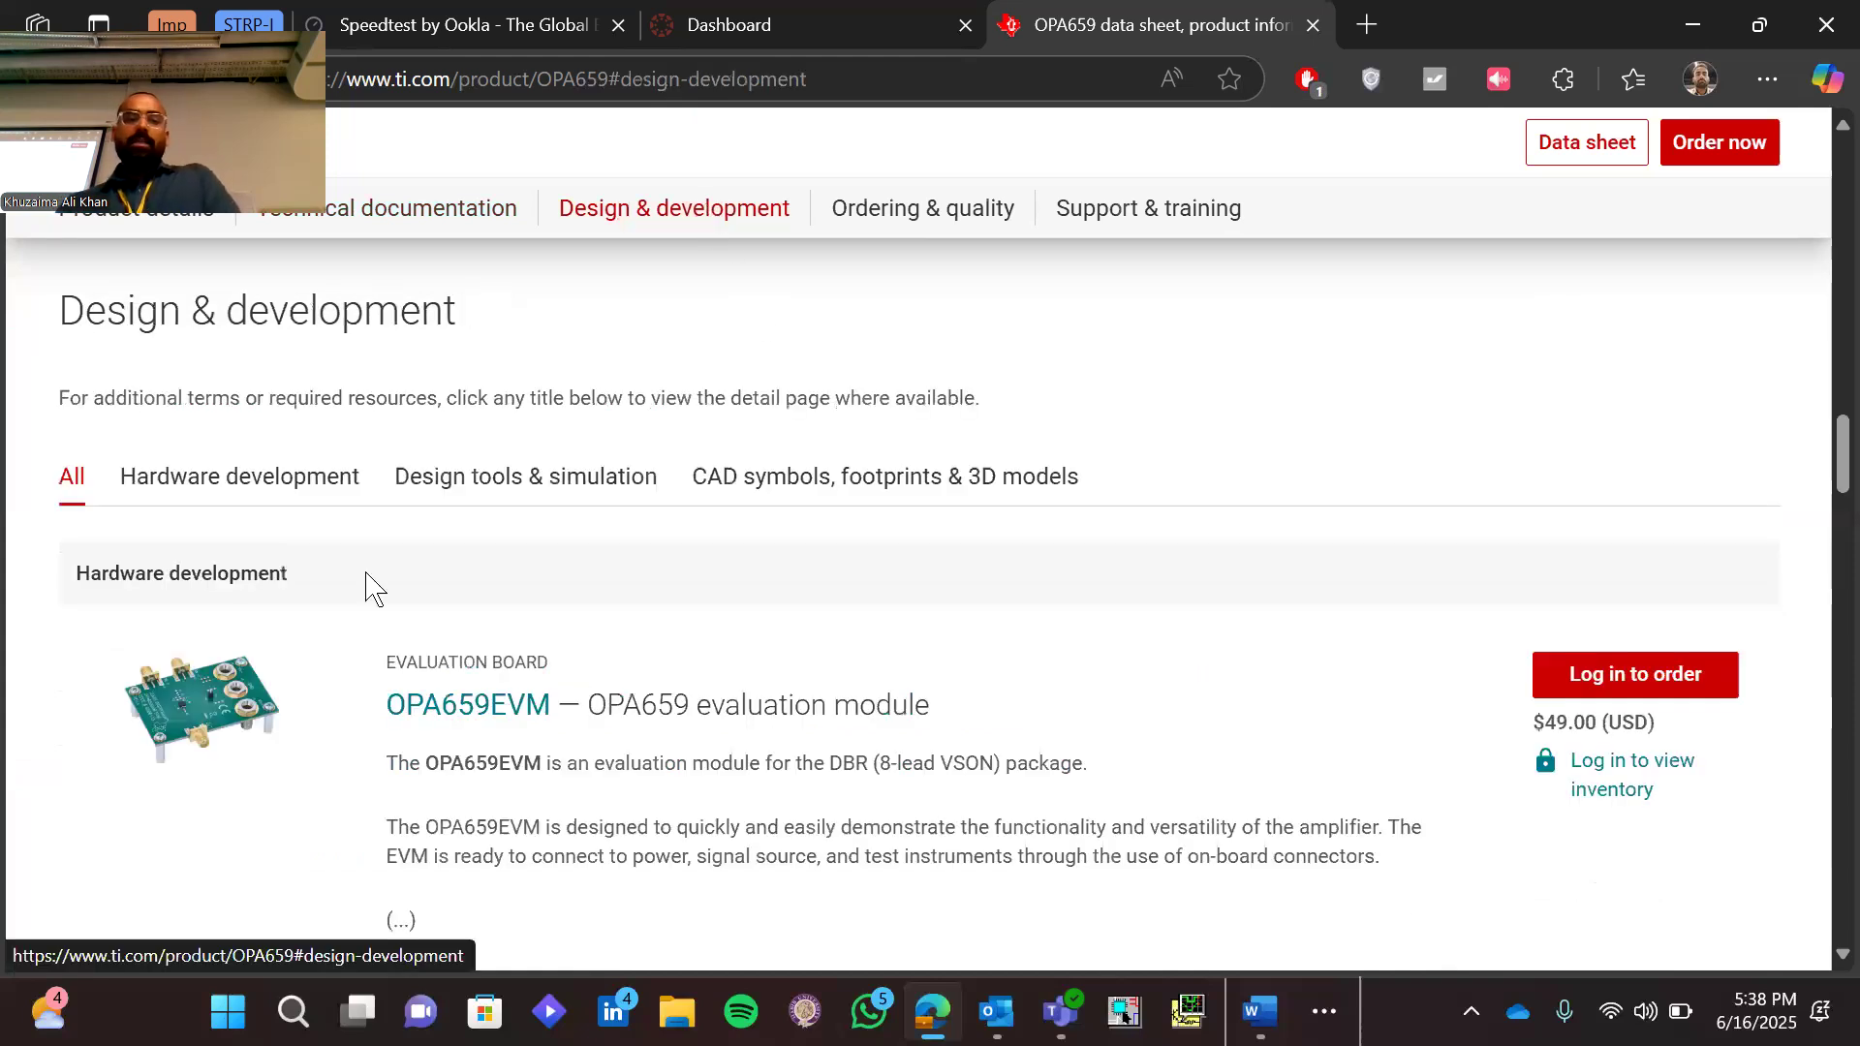
click(308, 484)
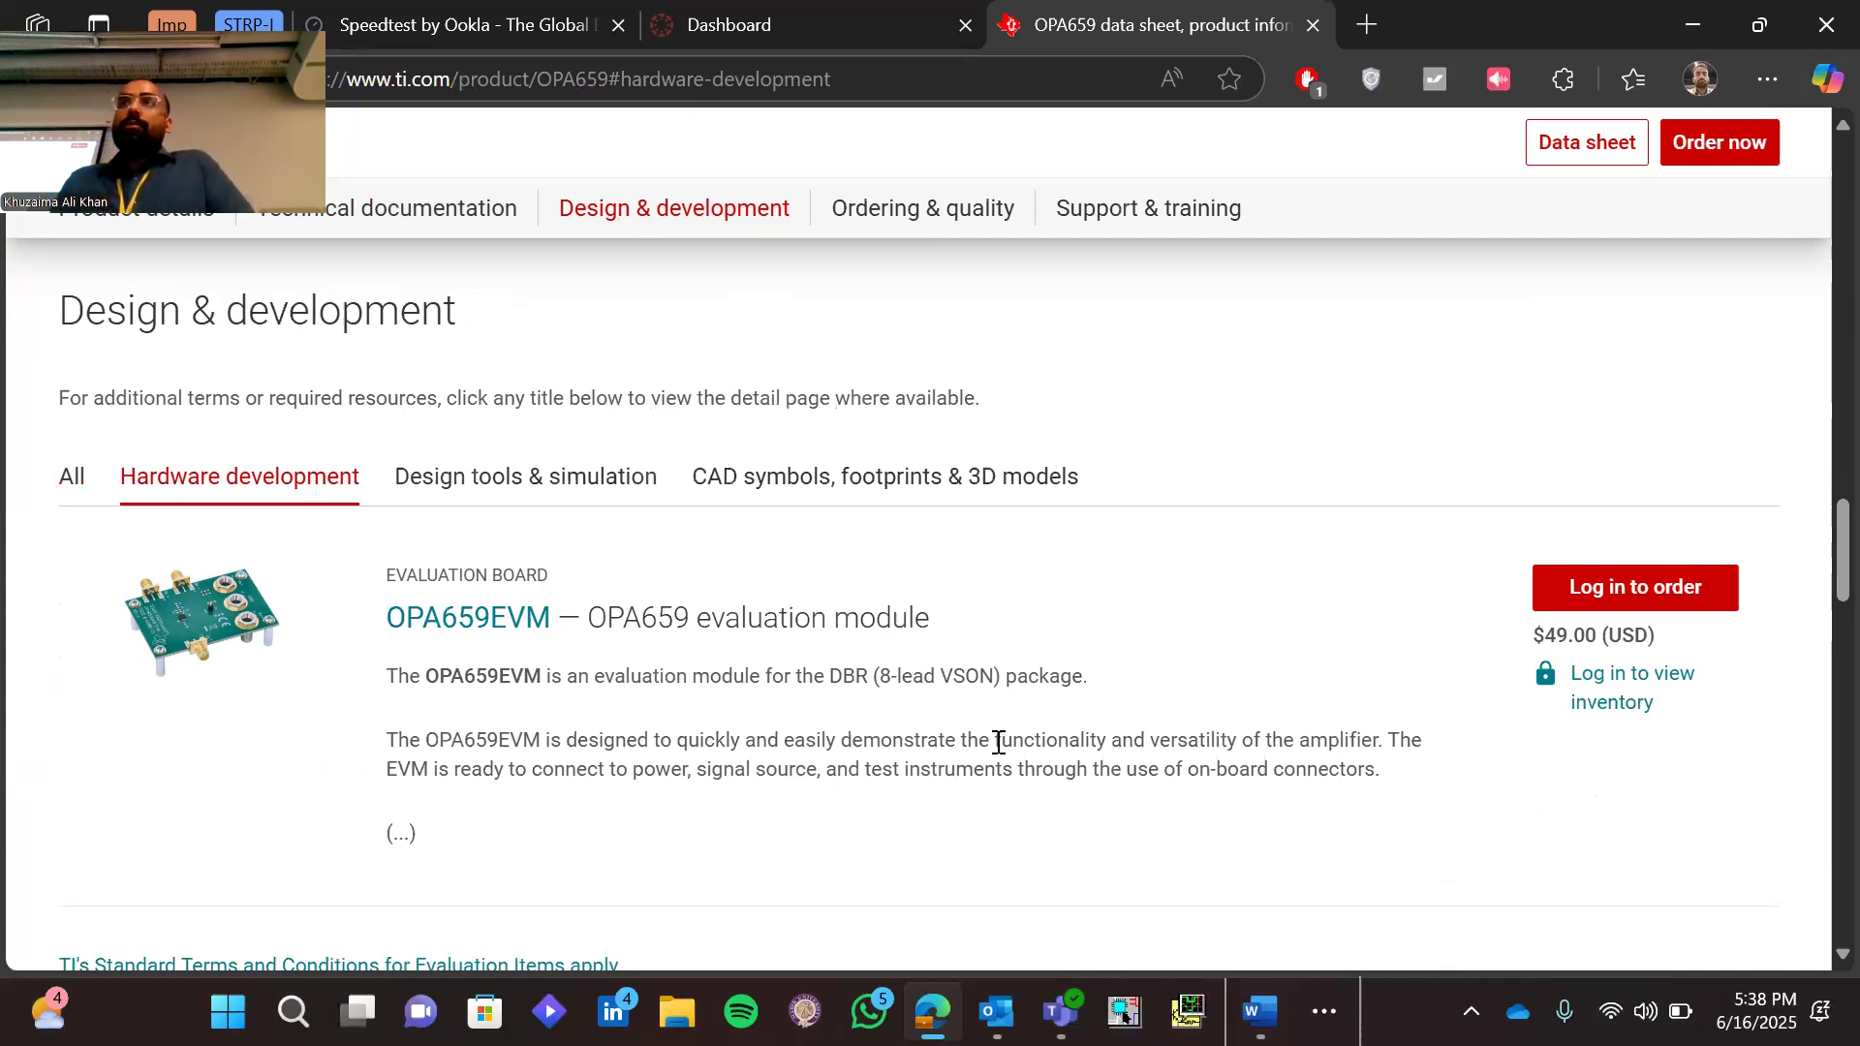
Review the OPA659 design tools and simulation resources and download the OPA659 PSpice Model (Rev. C)
click(540, 486)
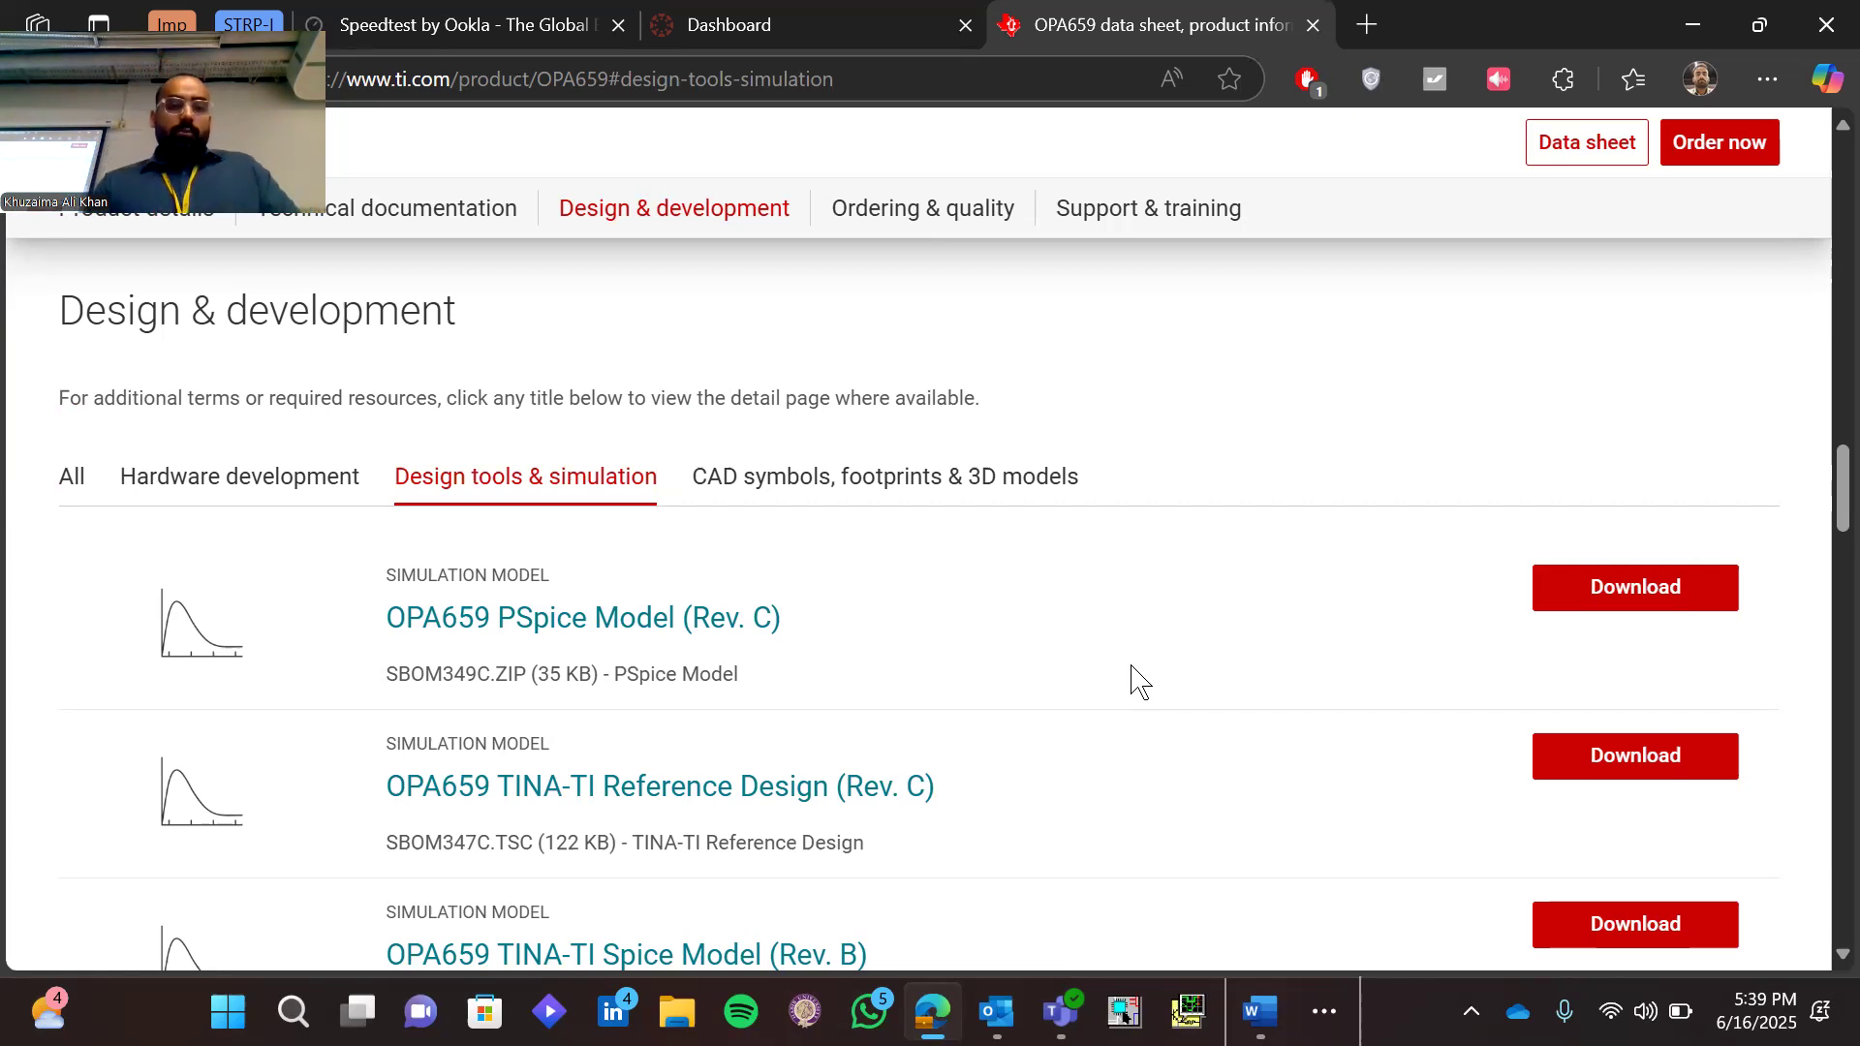
scroll(1138, 679, down, 5)
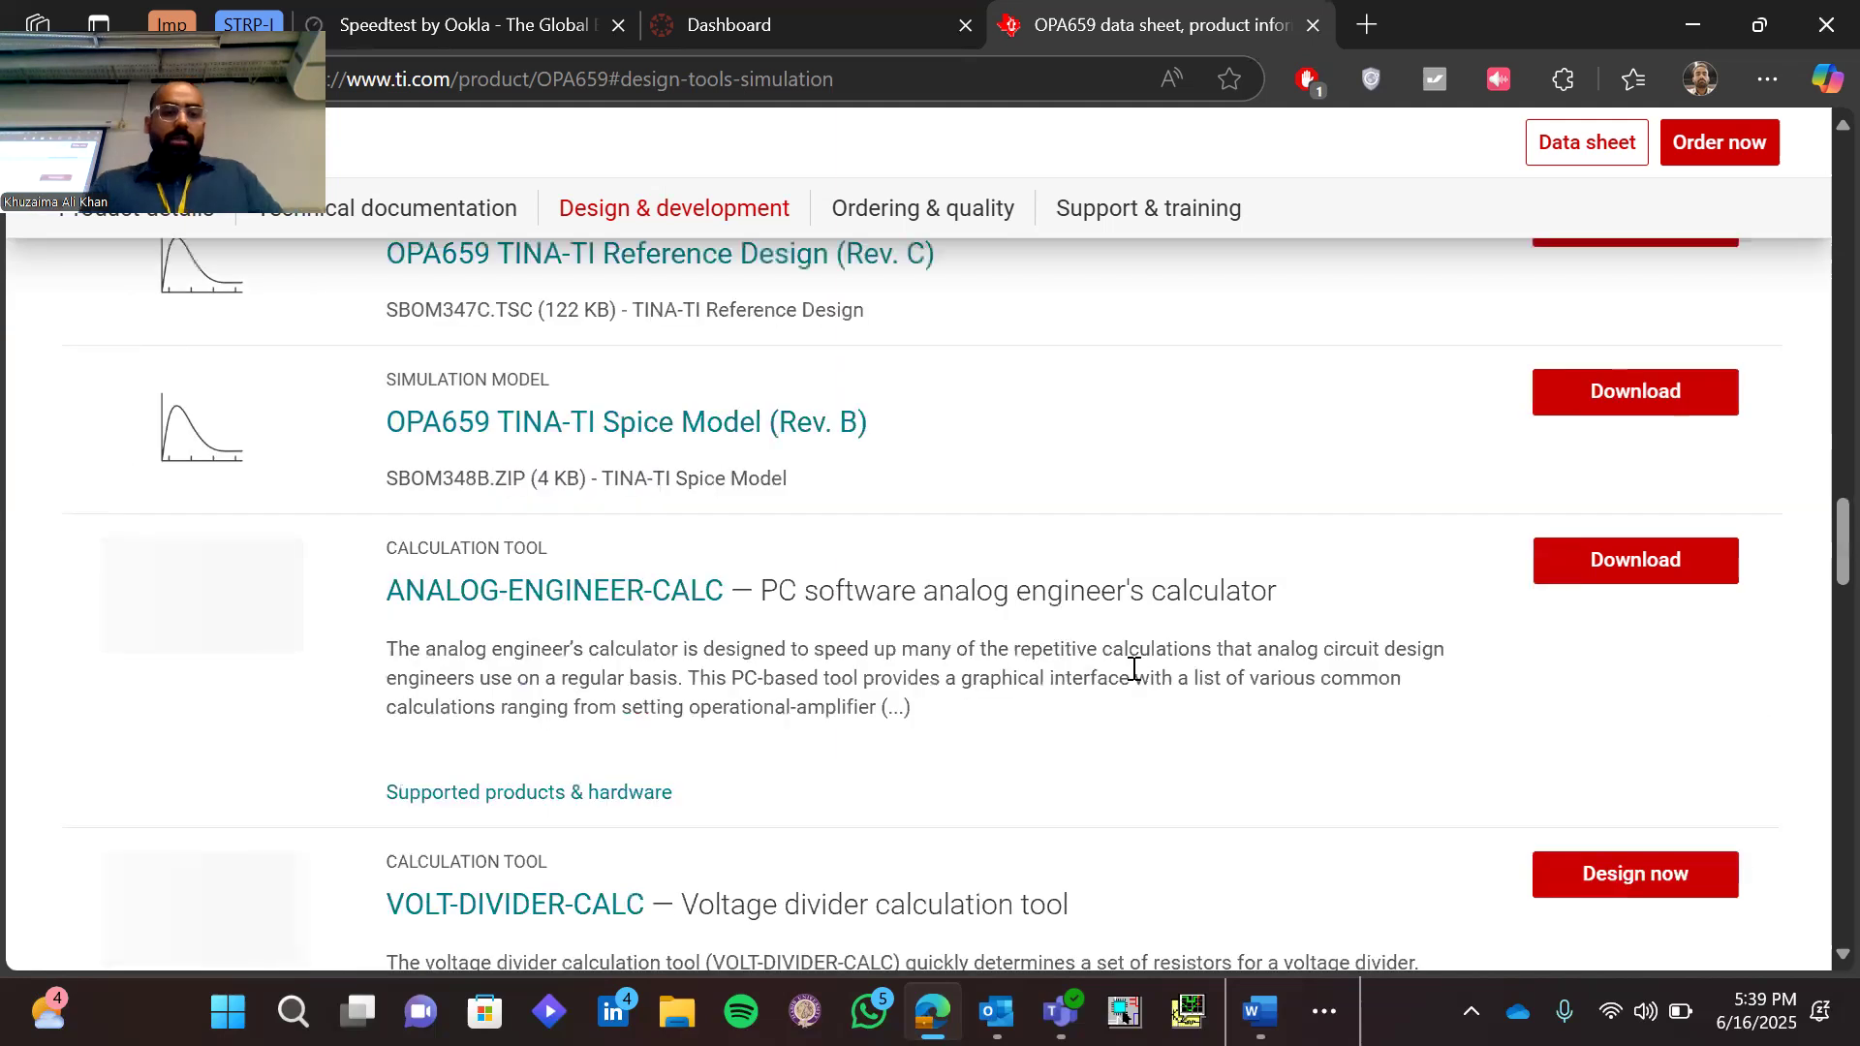
scroll(1134, 668, down, 2)
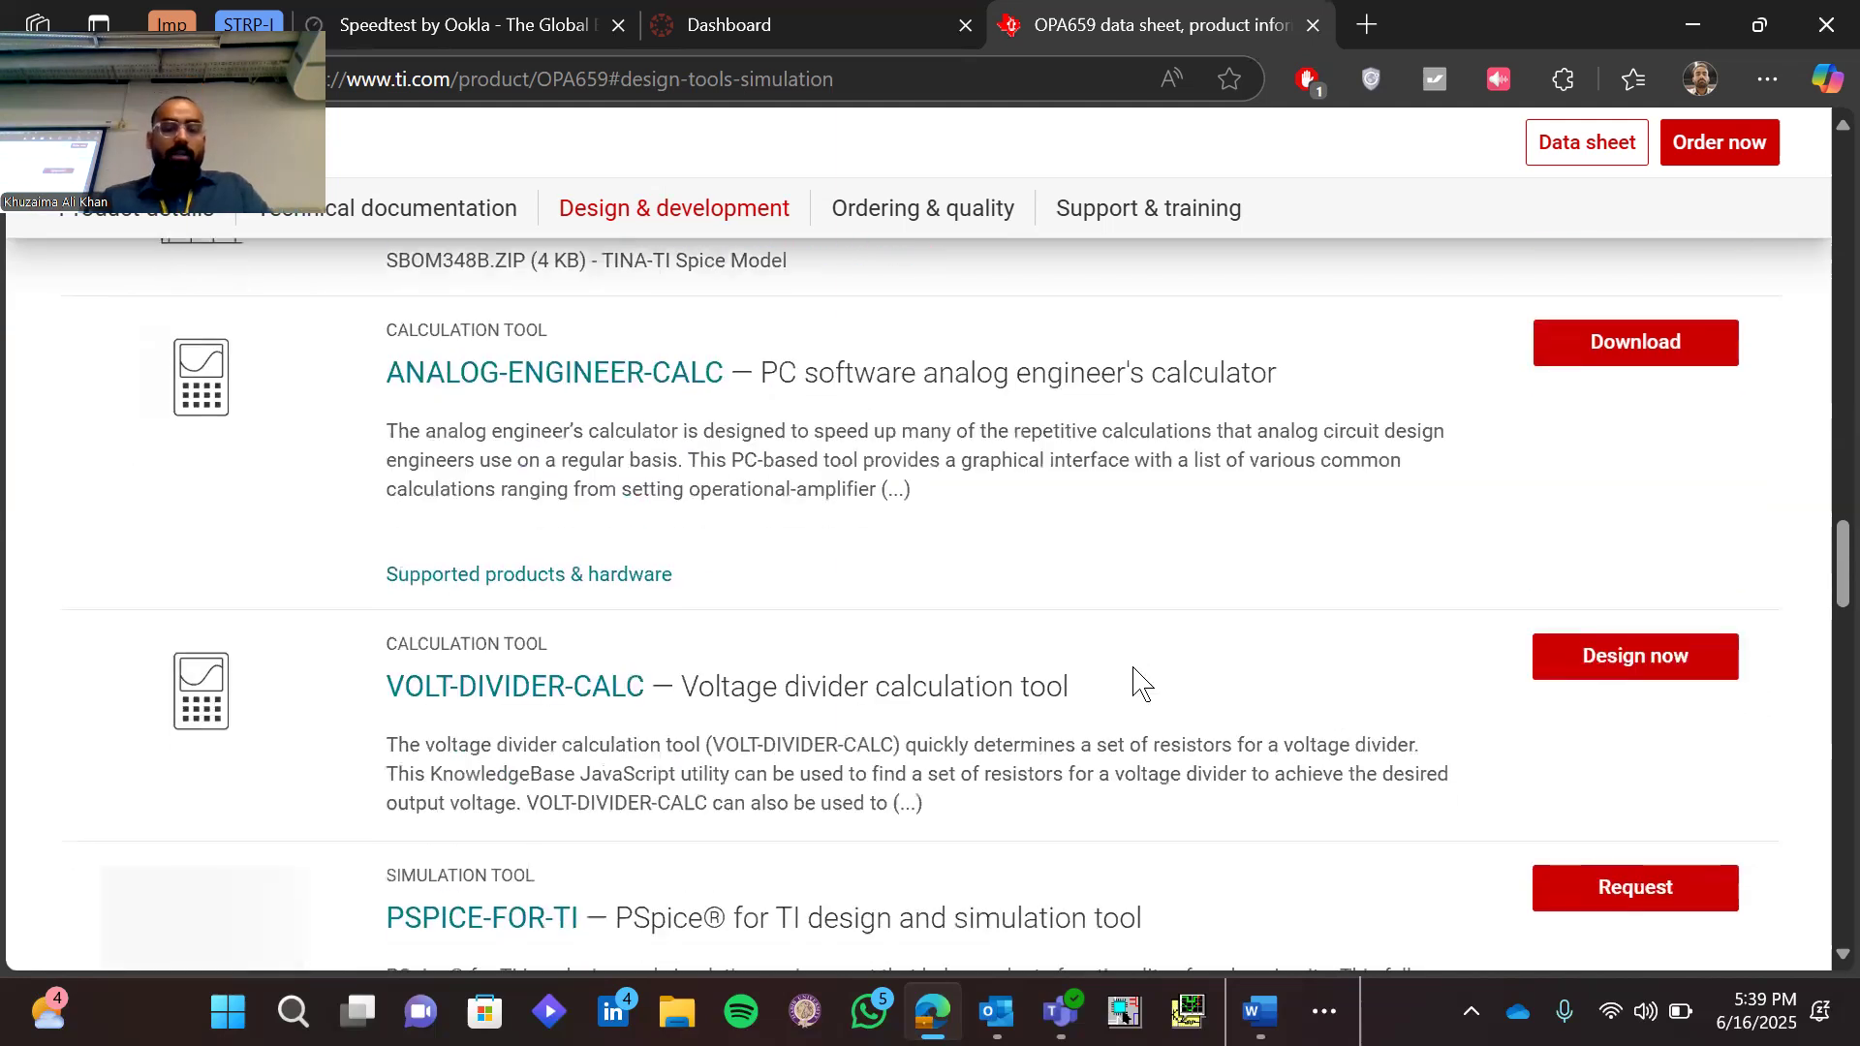
scroll(1141, 683, down, 2)
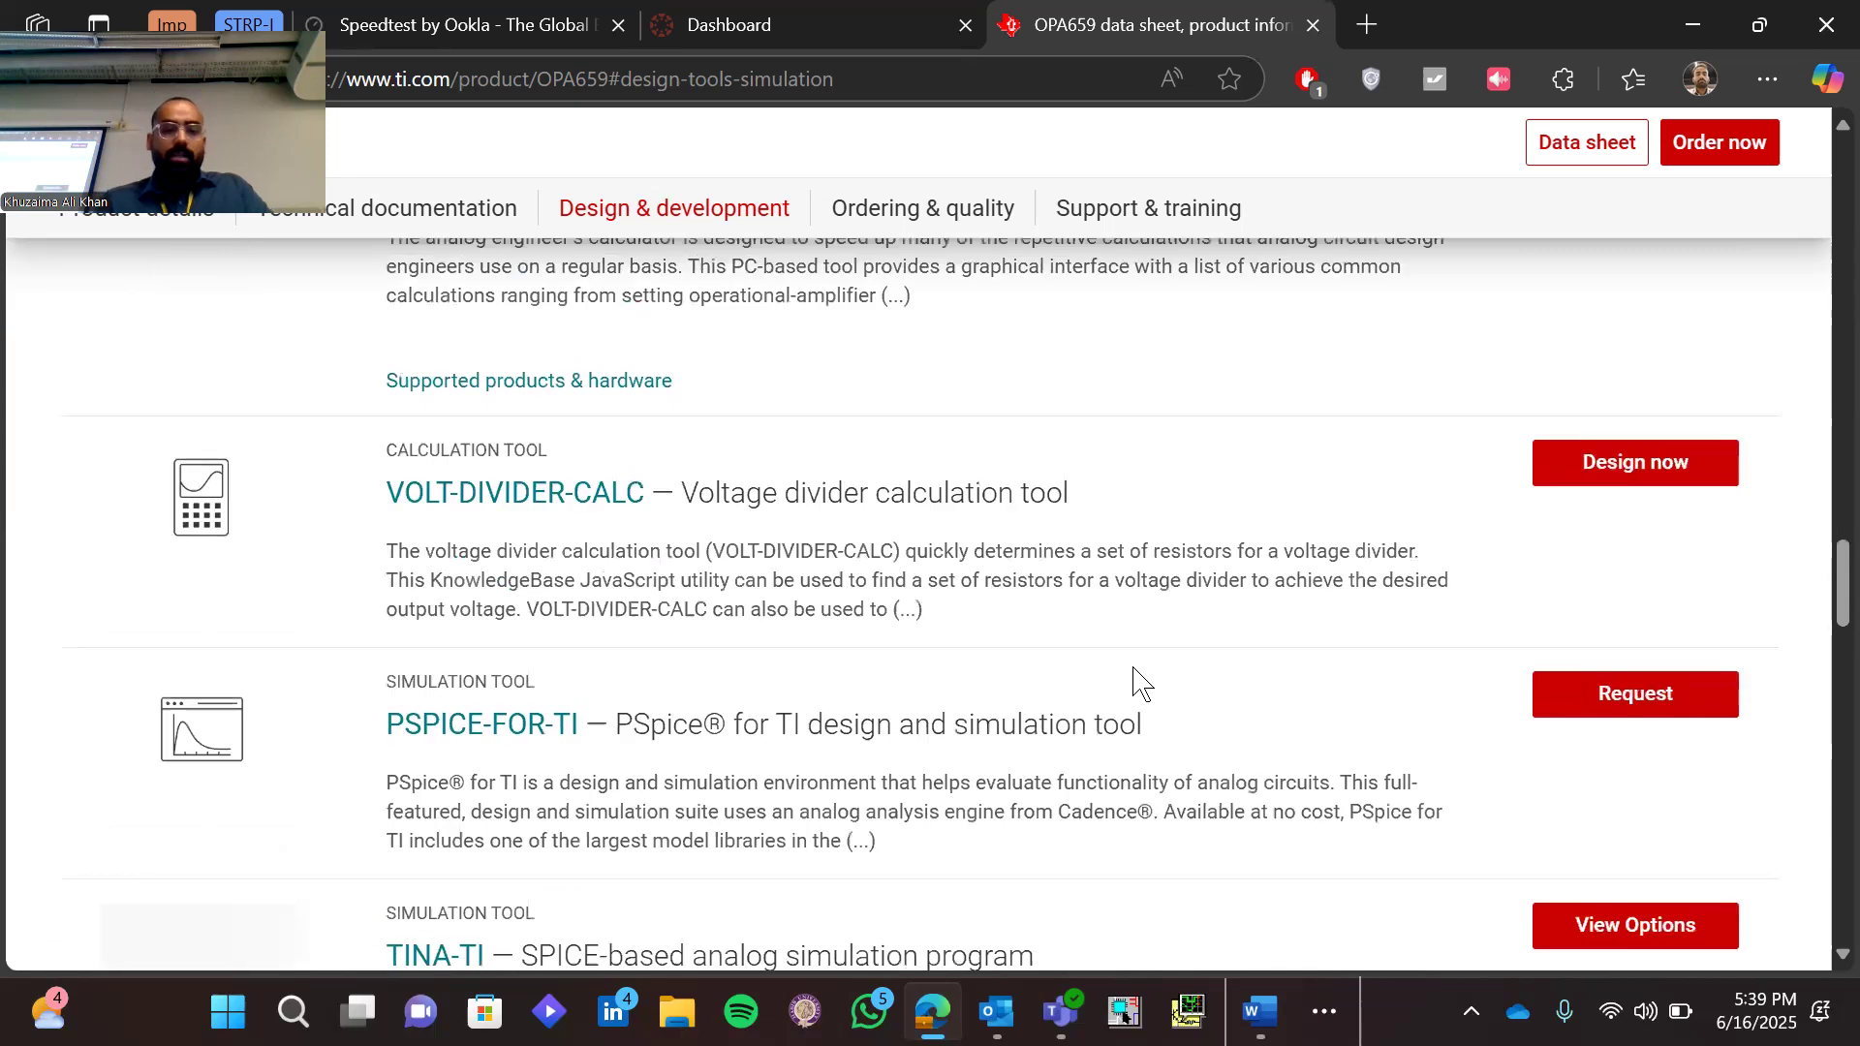
scroll(1141, 683, down, 5)
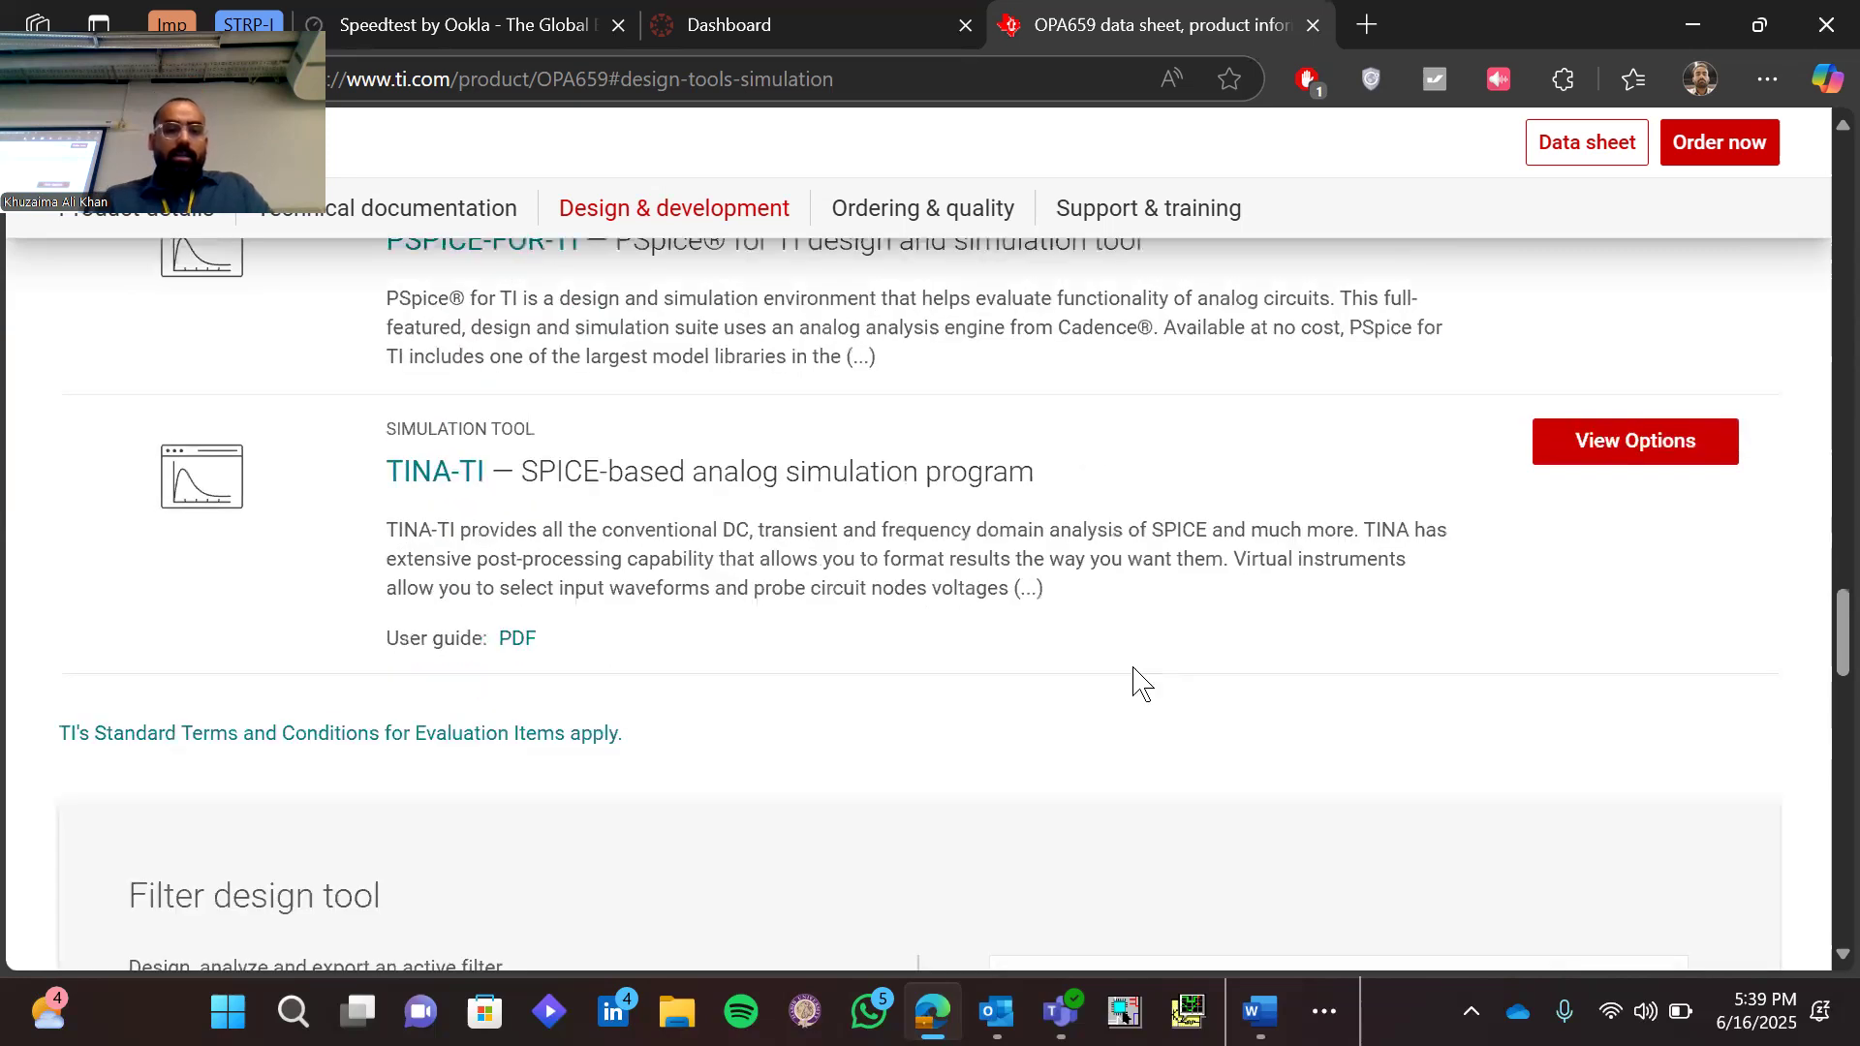
scroll(1141, 683, up, 15)
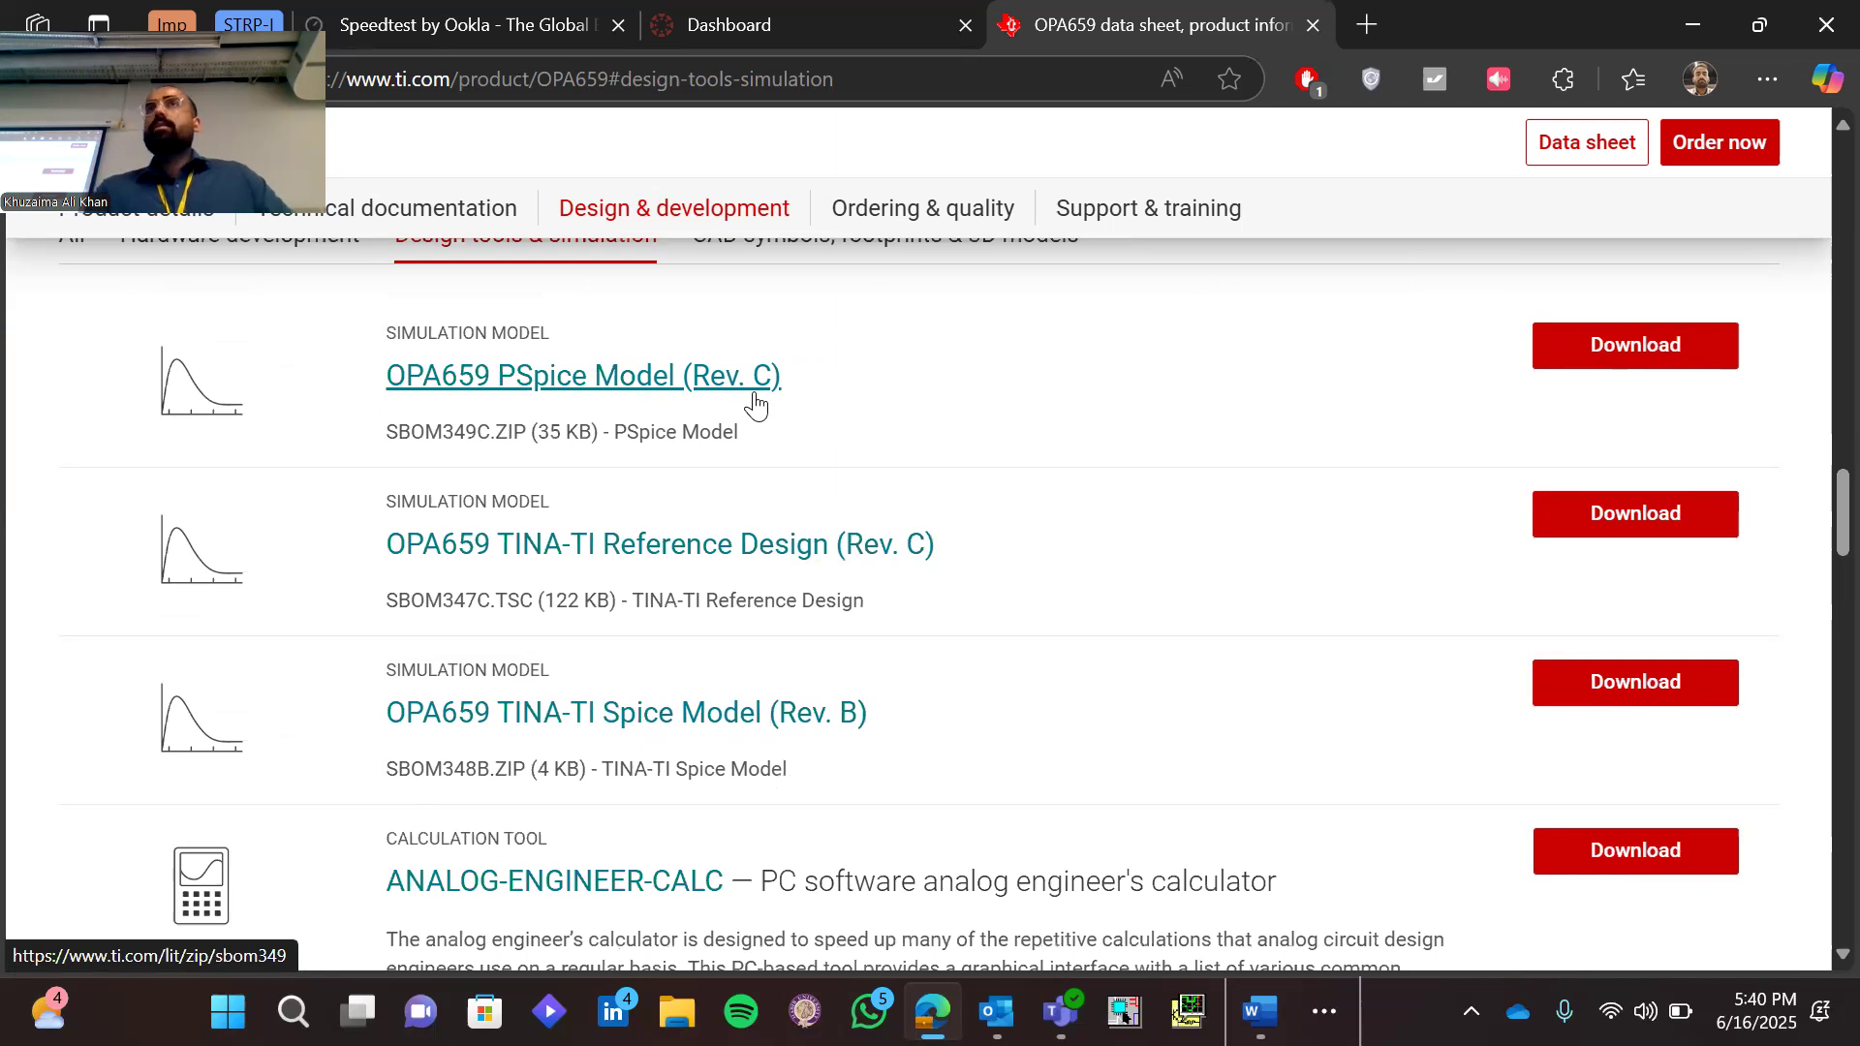
click(1618, 364)
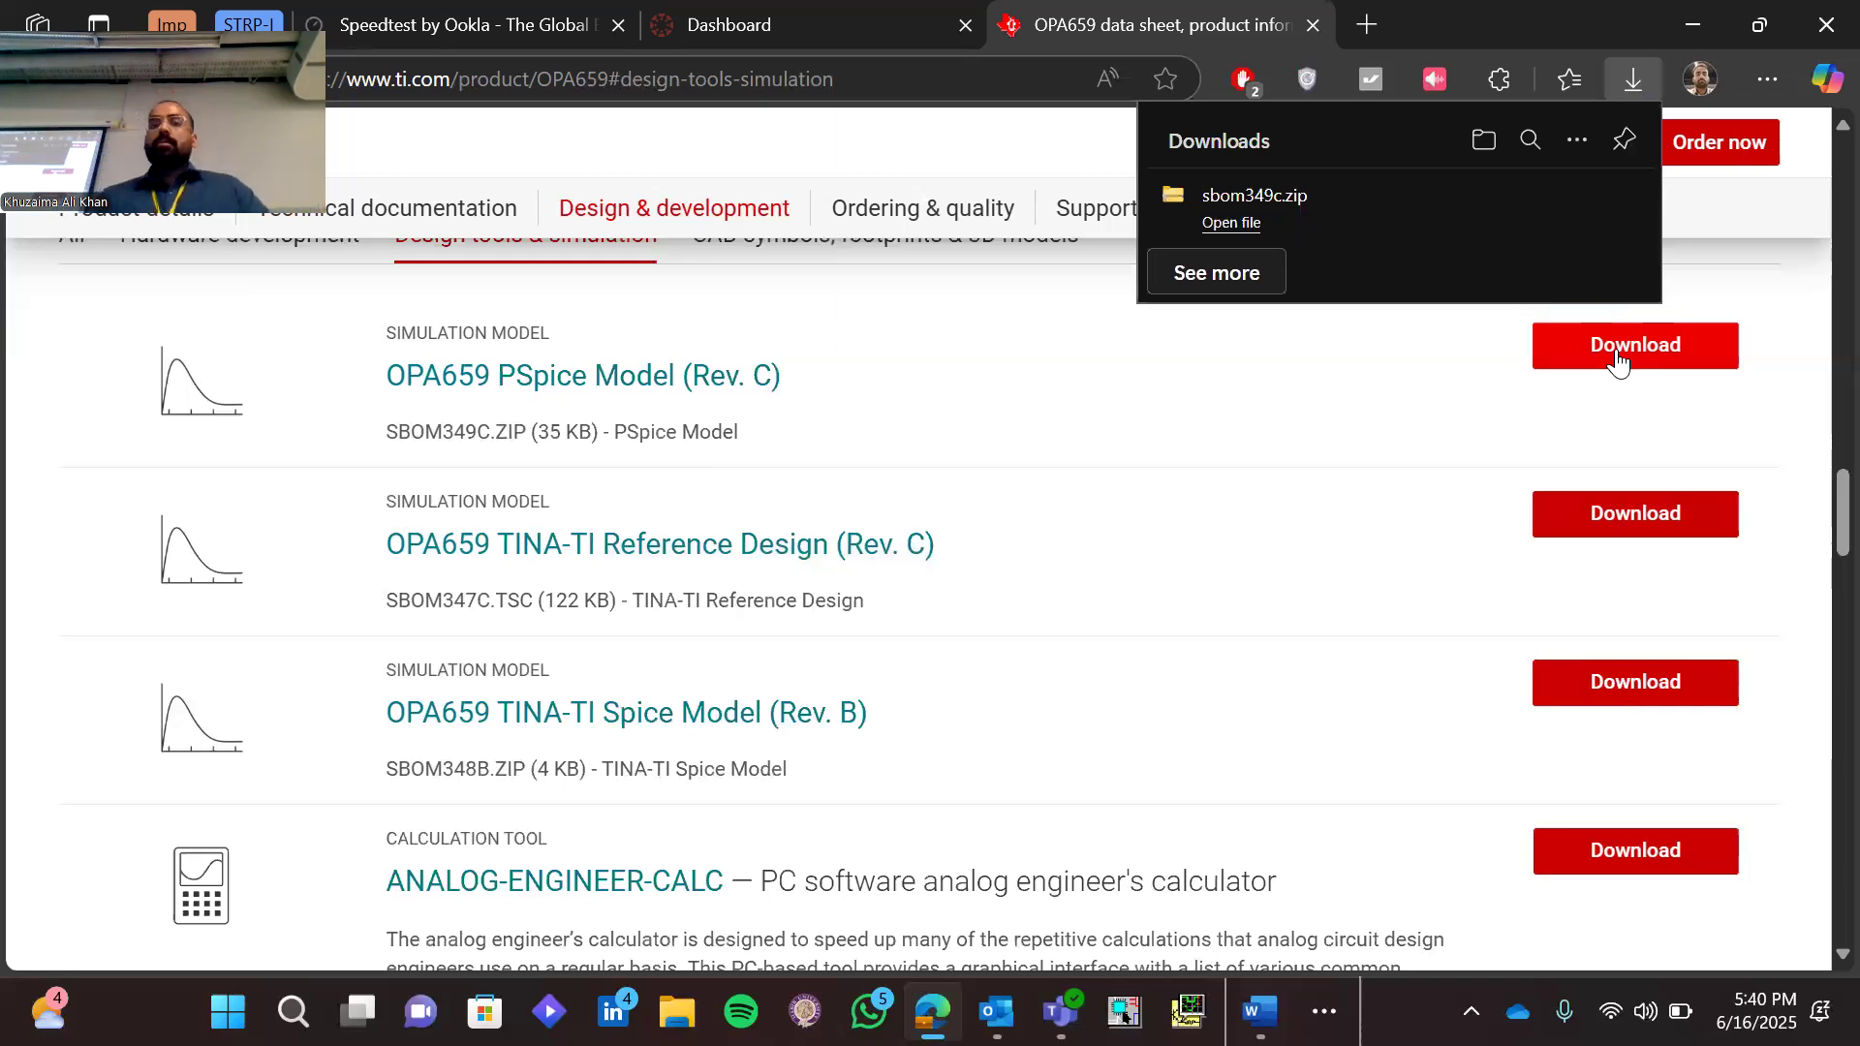
Minimize the browser, open a File Explorer window and copy the sbom349c archive in Downloads
click(1693, 26)
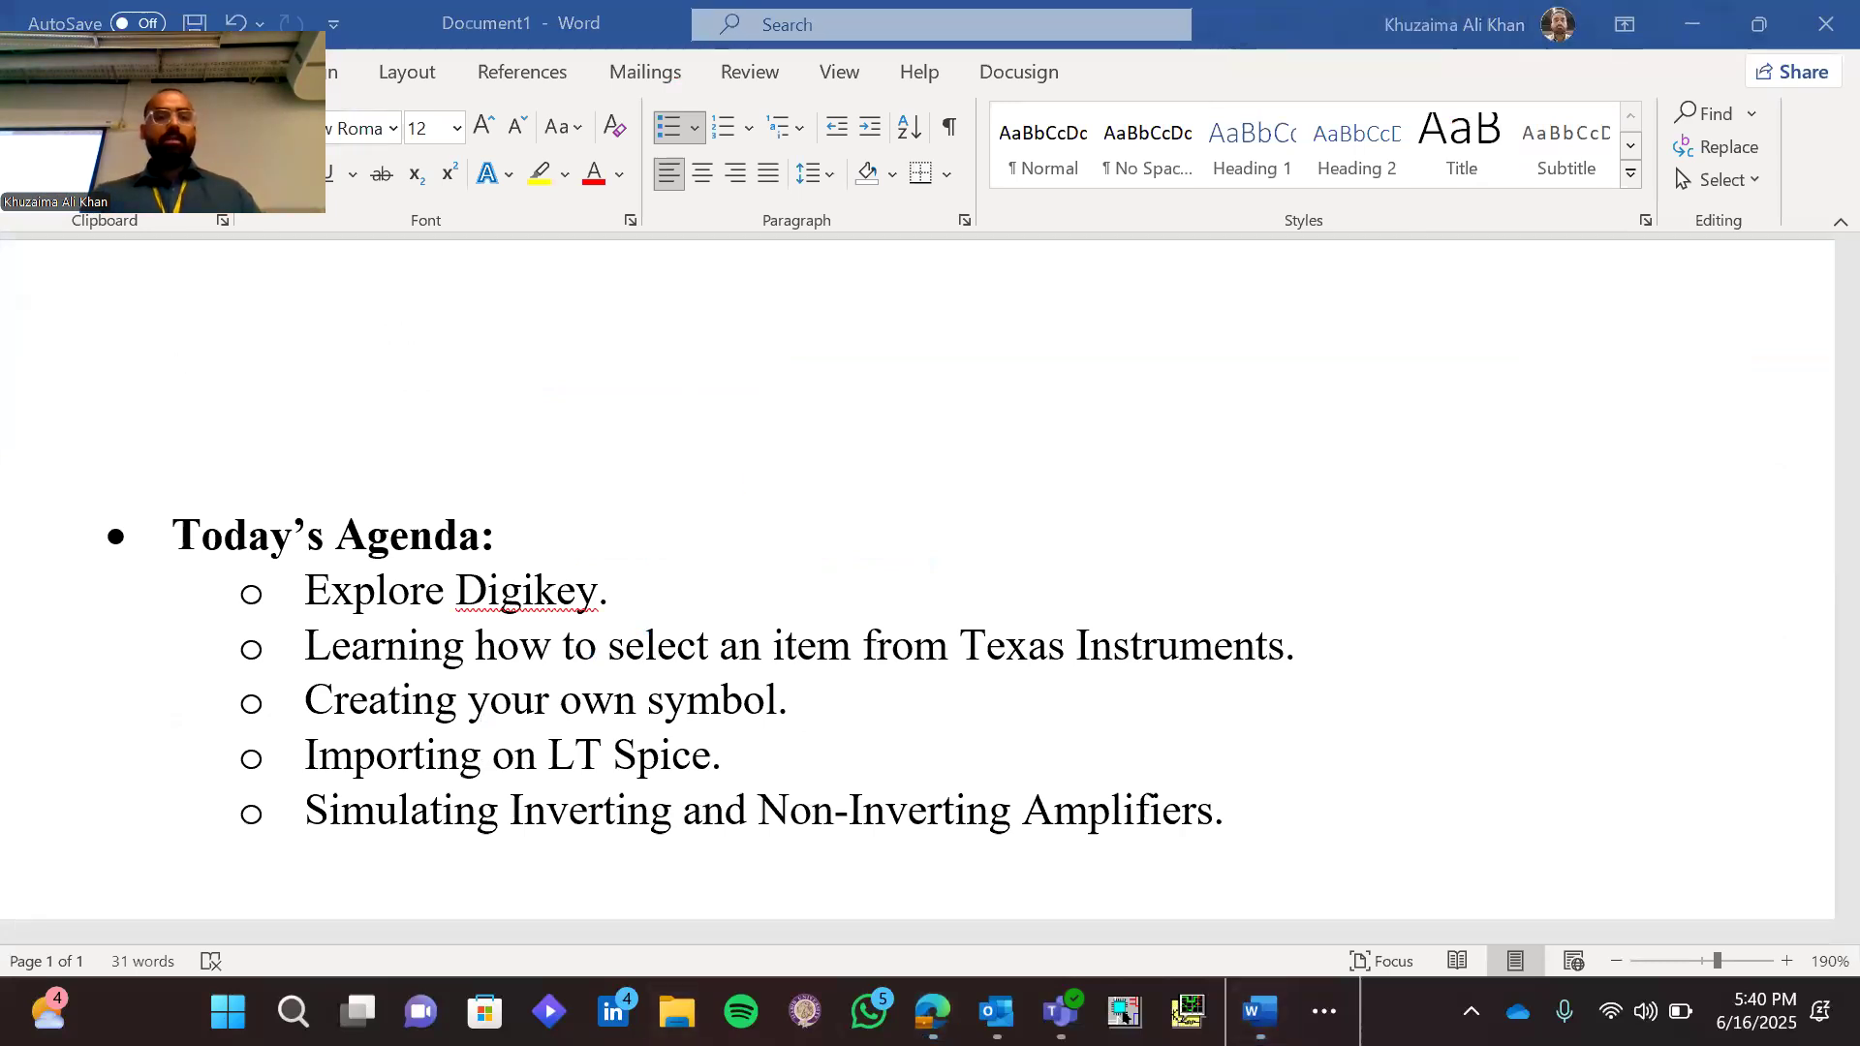
key(super+e)
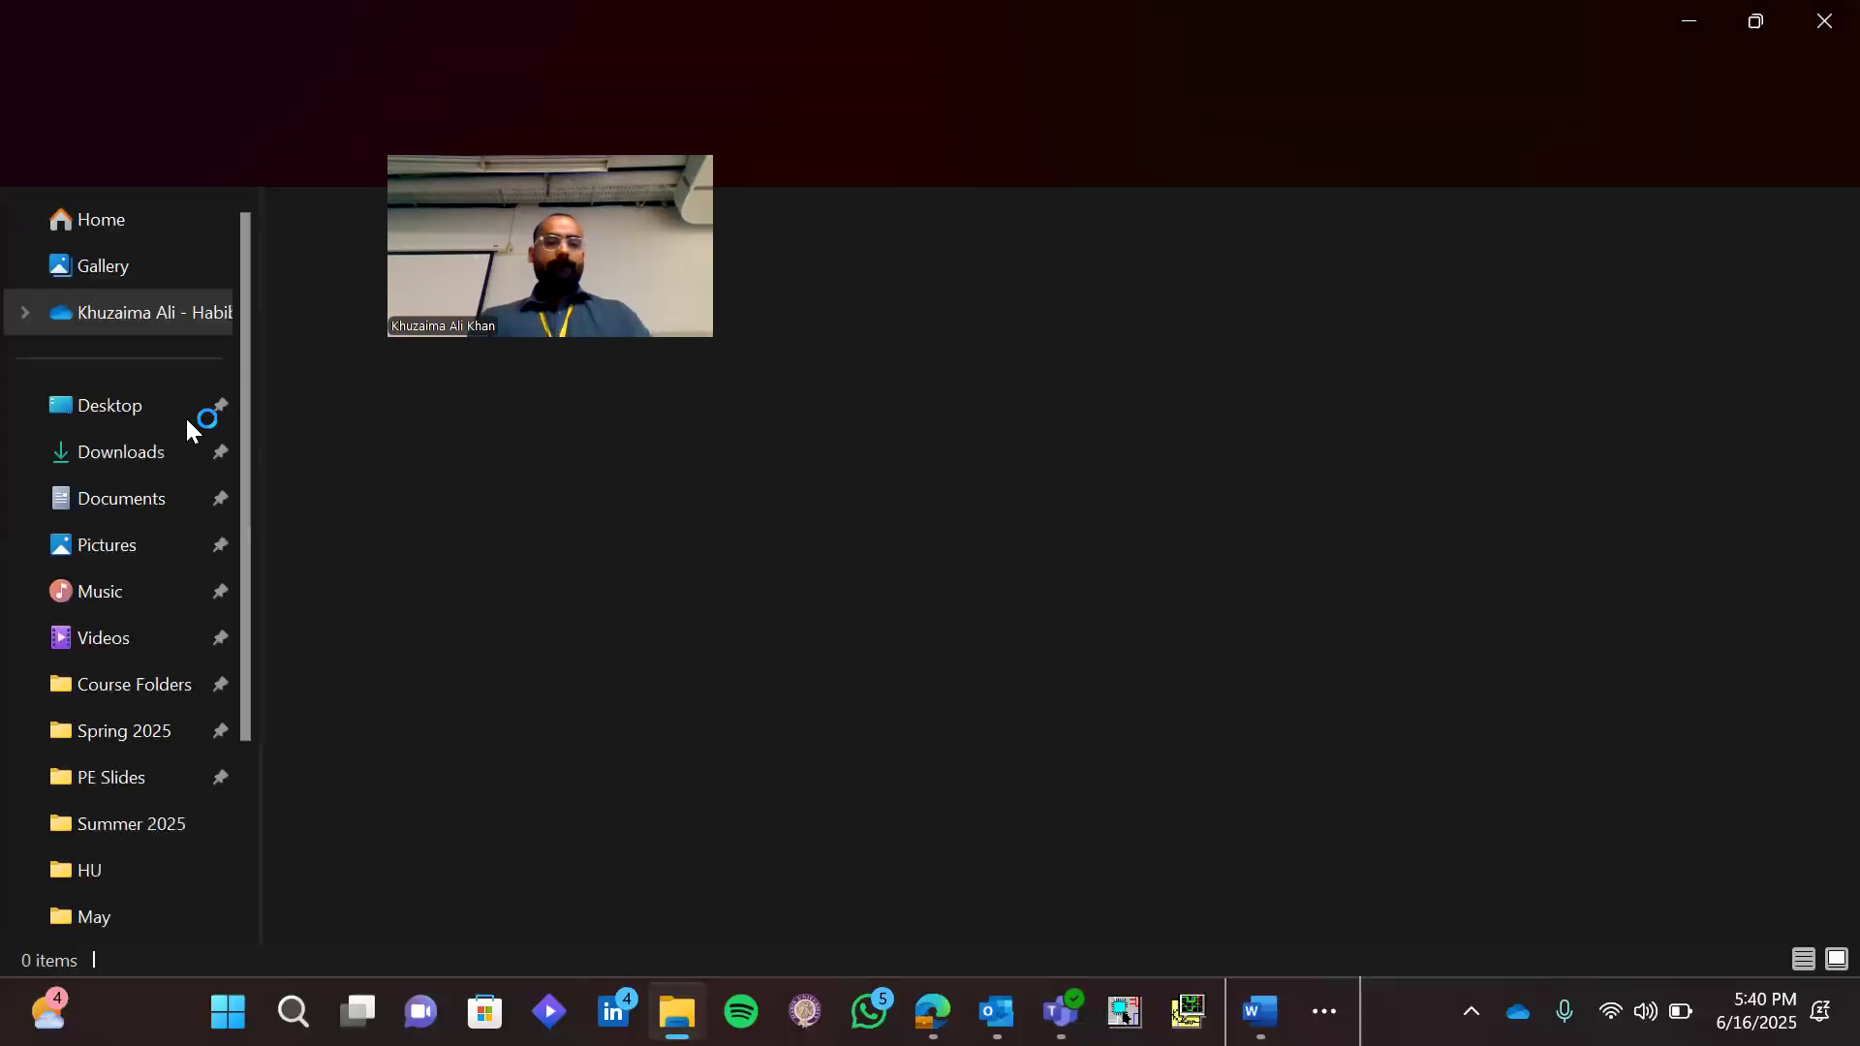
scroll(172, 439, down, 1)
click(171, 440)
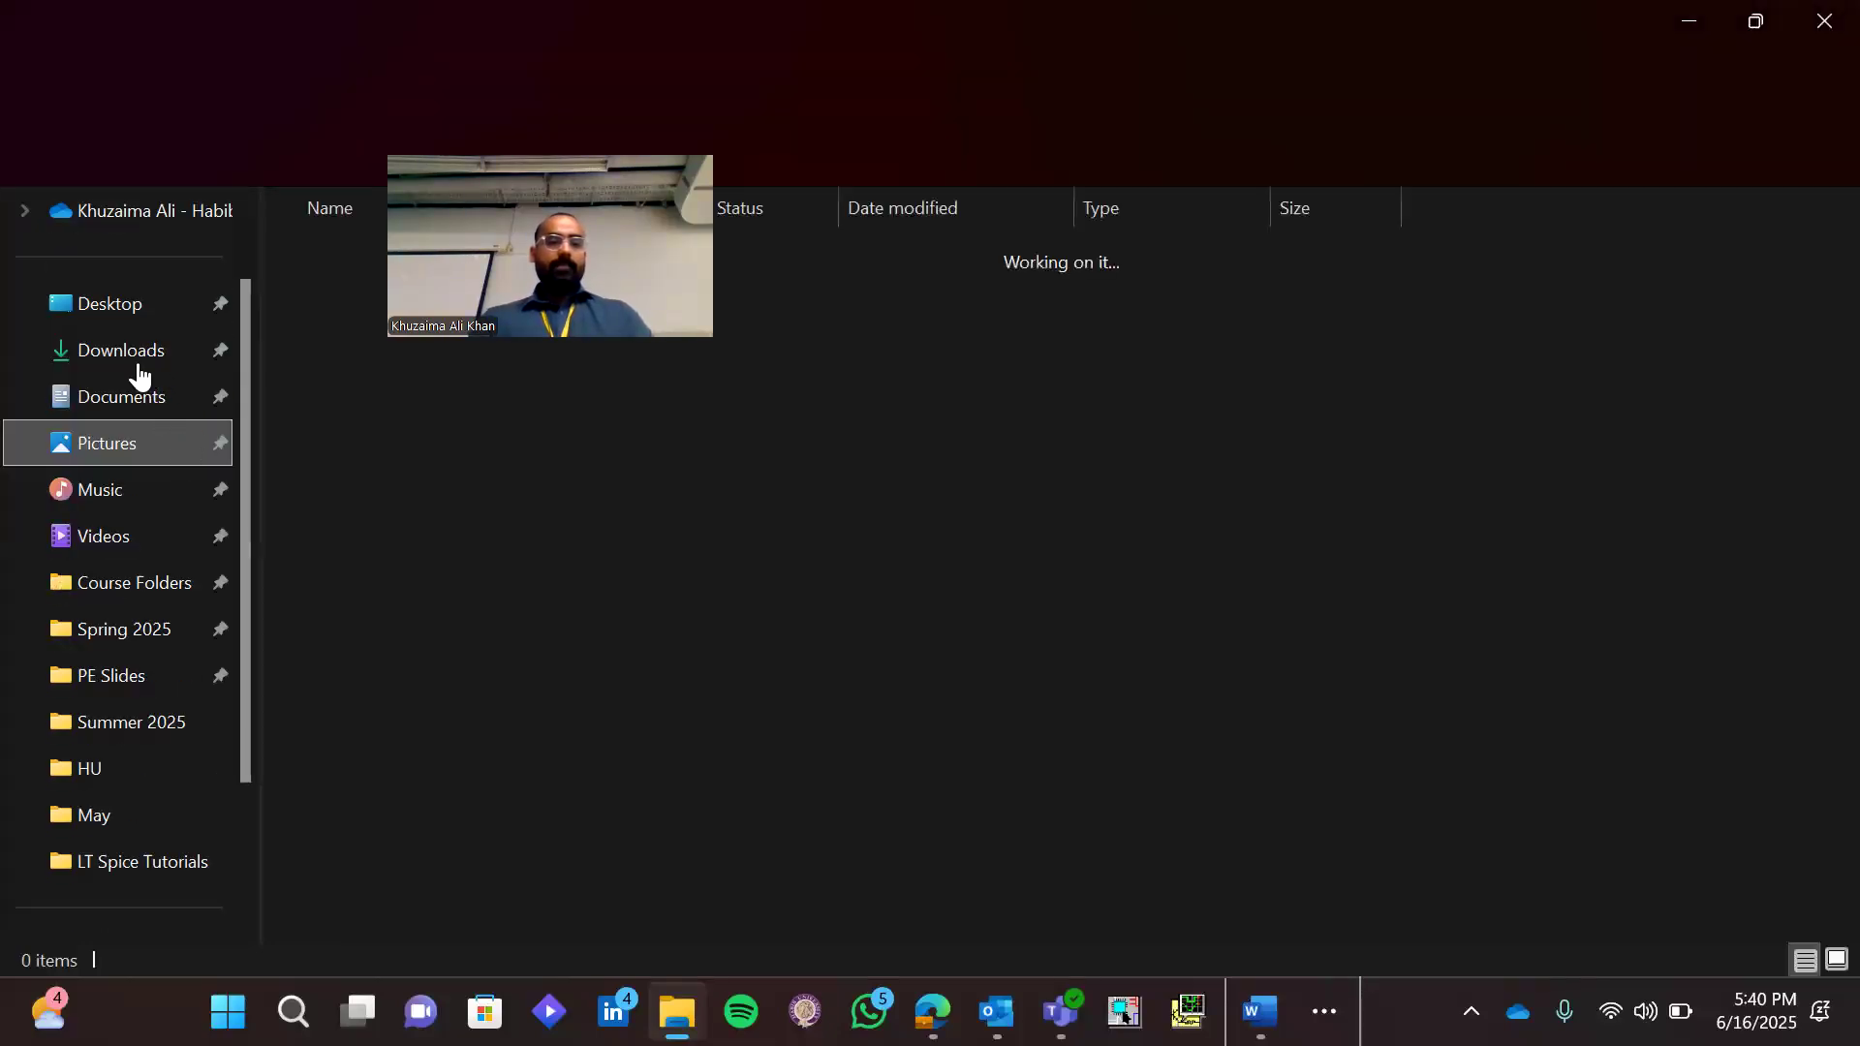
click(137, 364)
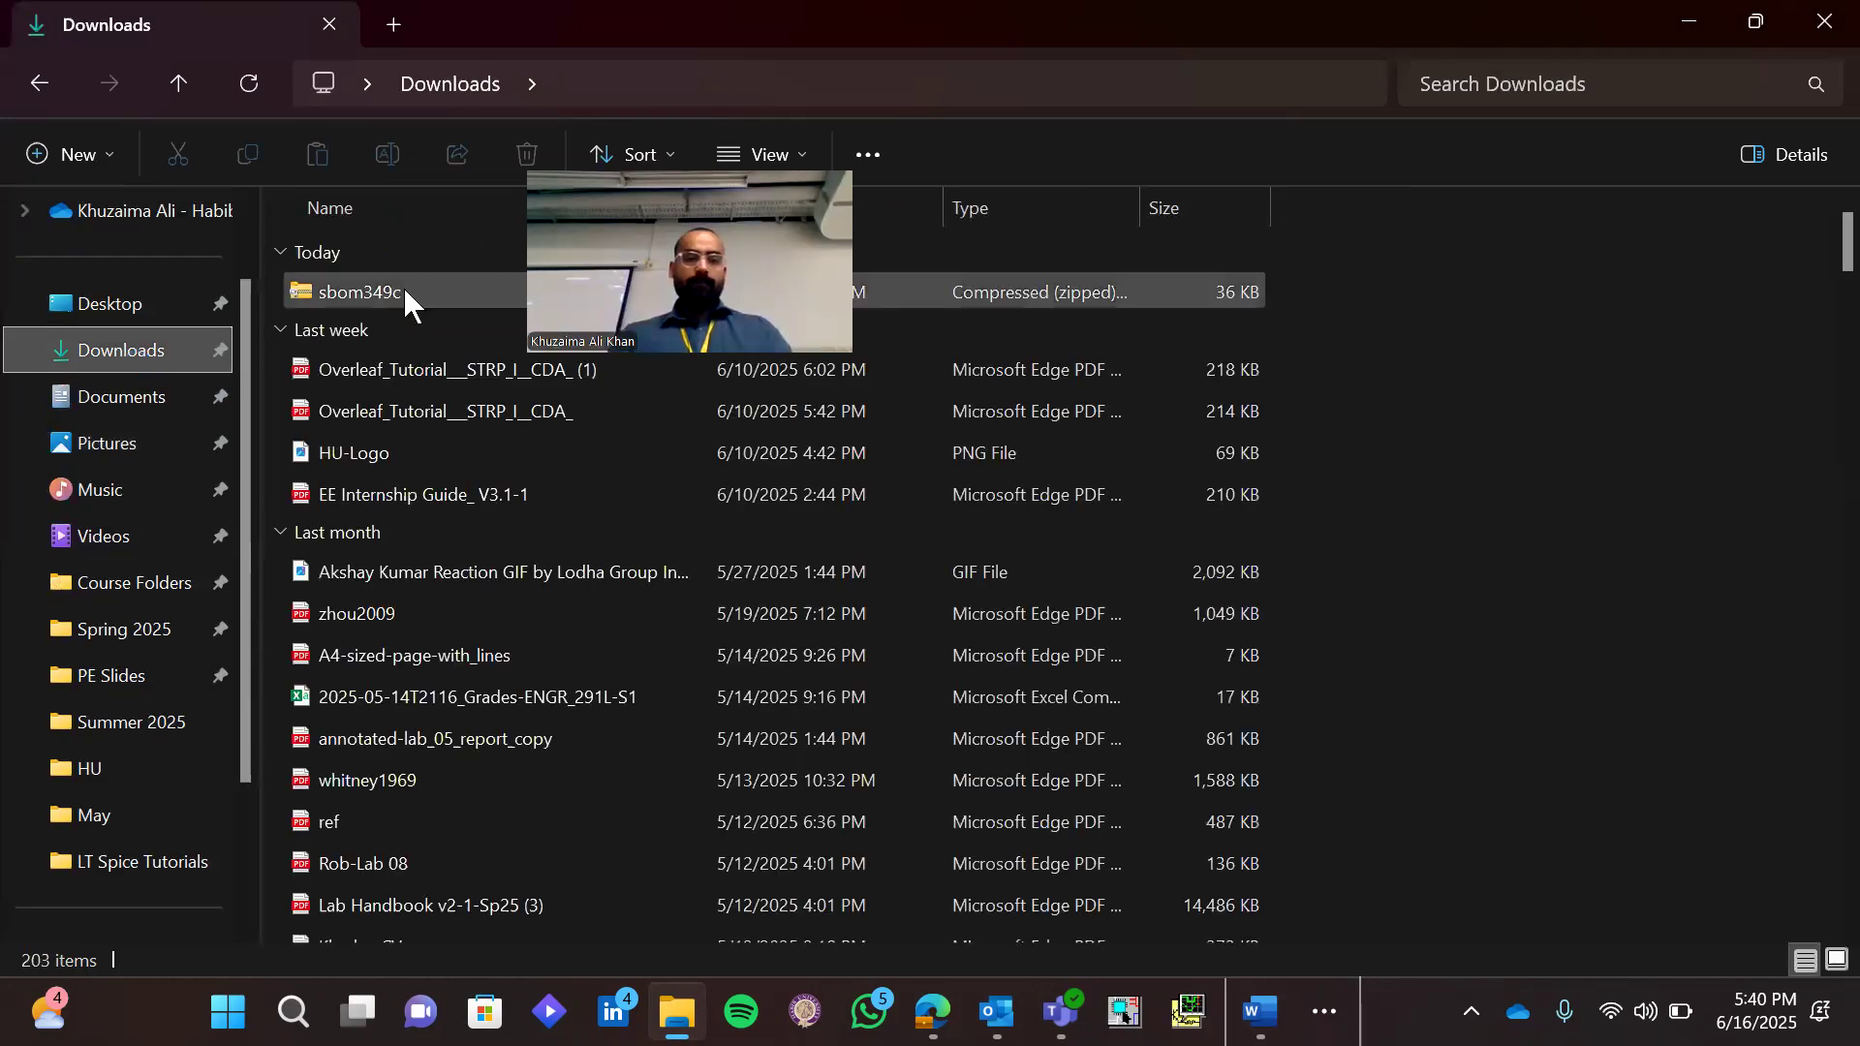
click(404, 291)
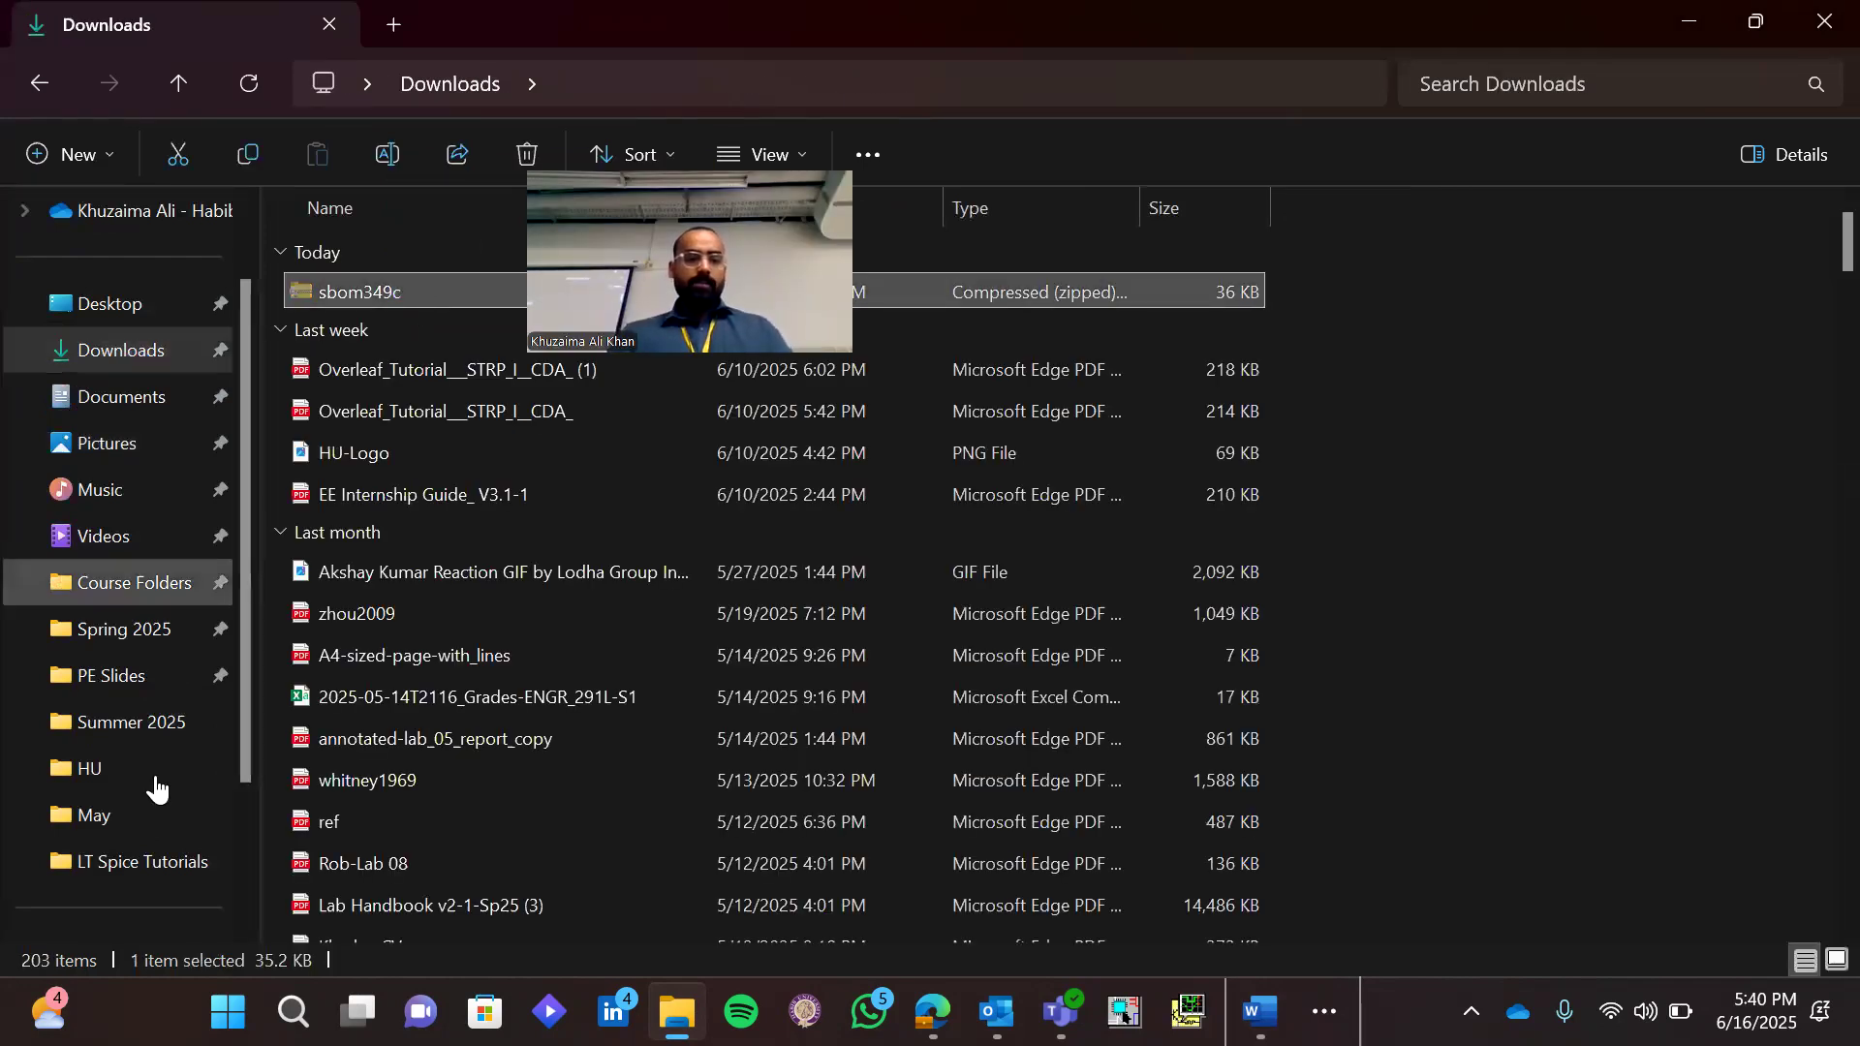
Create a new folder named session-2 in the LT Spice Tutorials folder
click(150, 861)
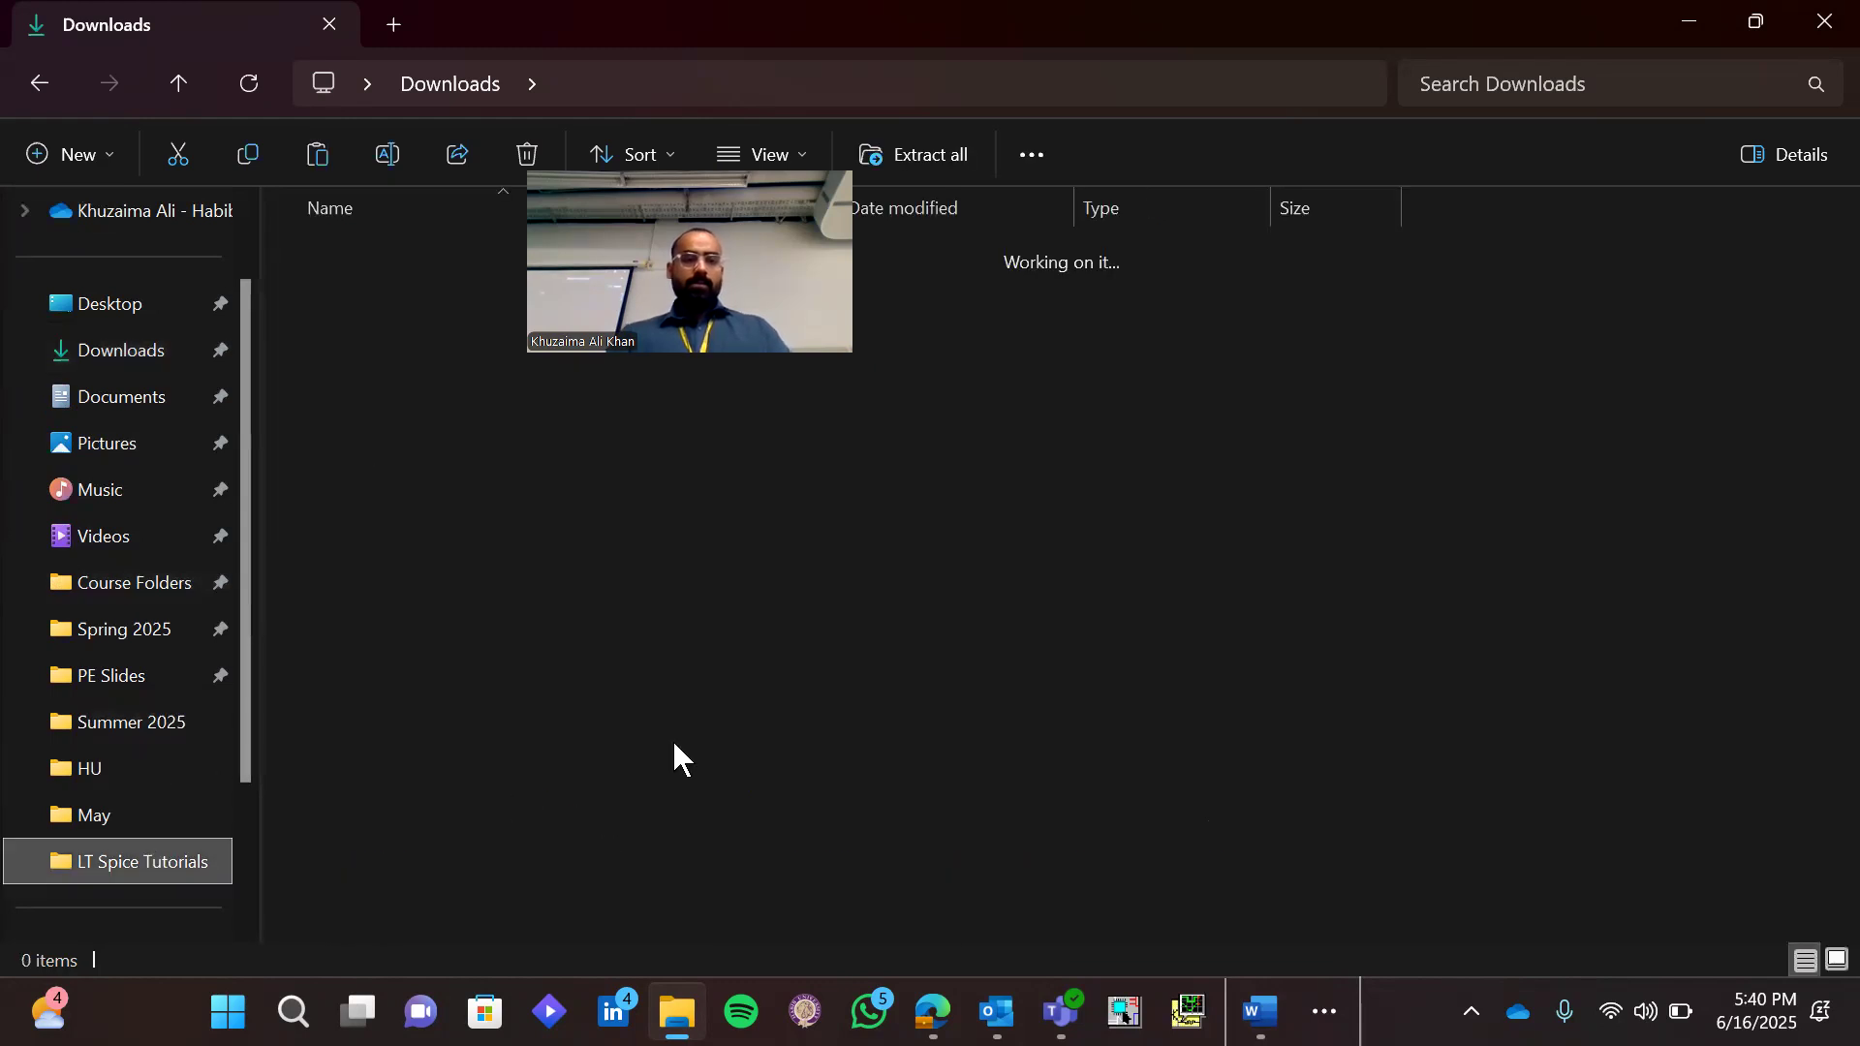
right_click(630, 705)
click(984, 508)
click(1201, 33)
text(s)
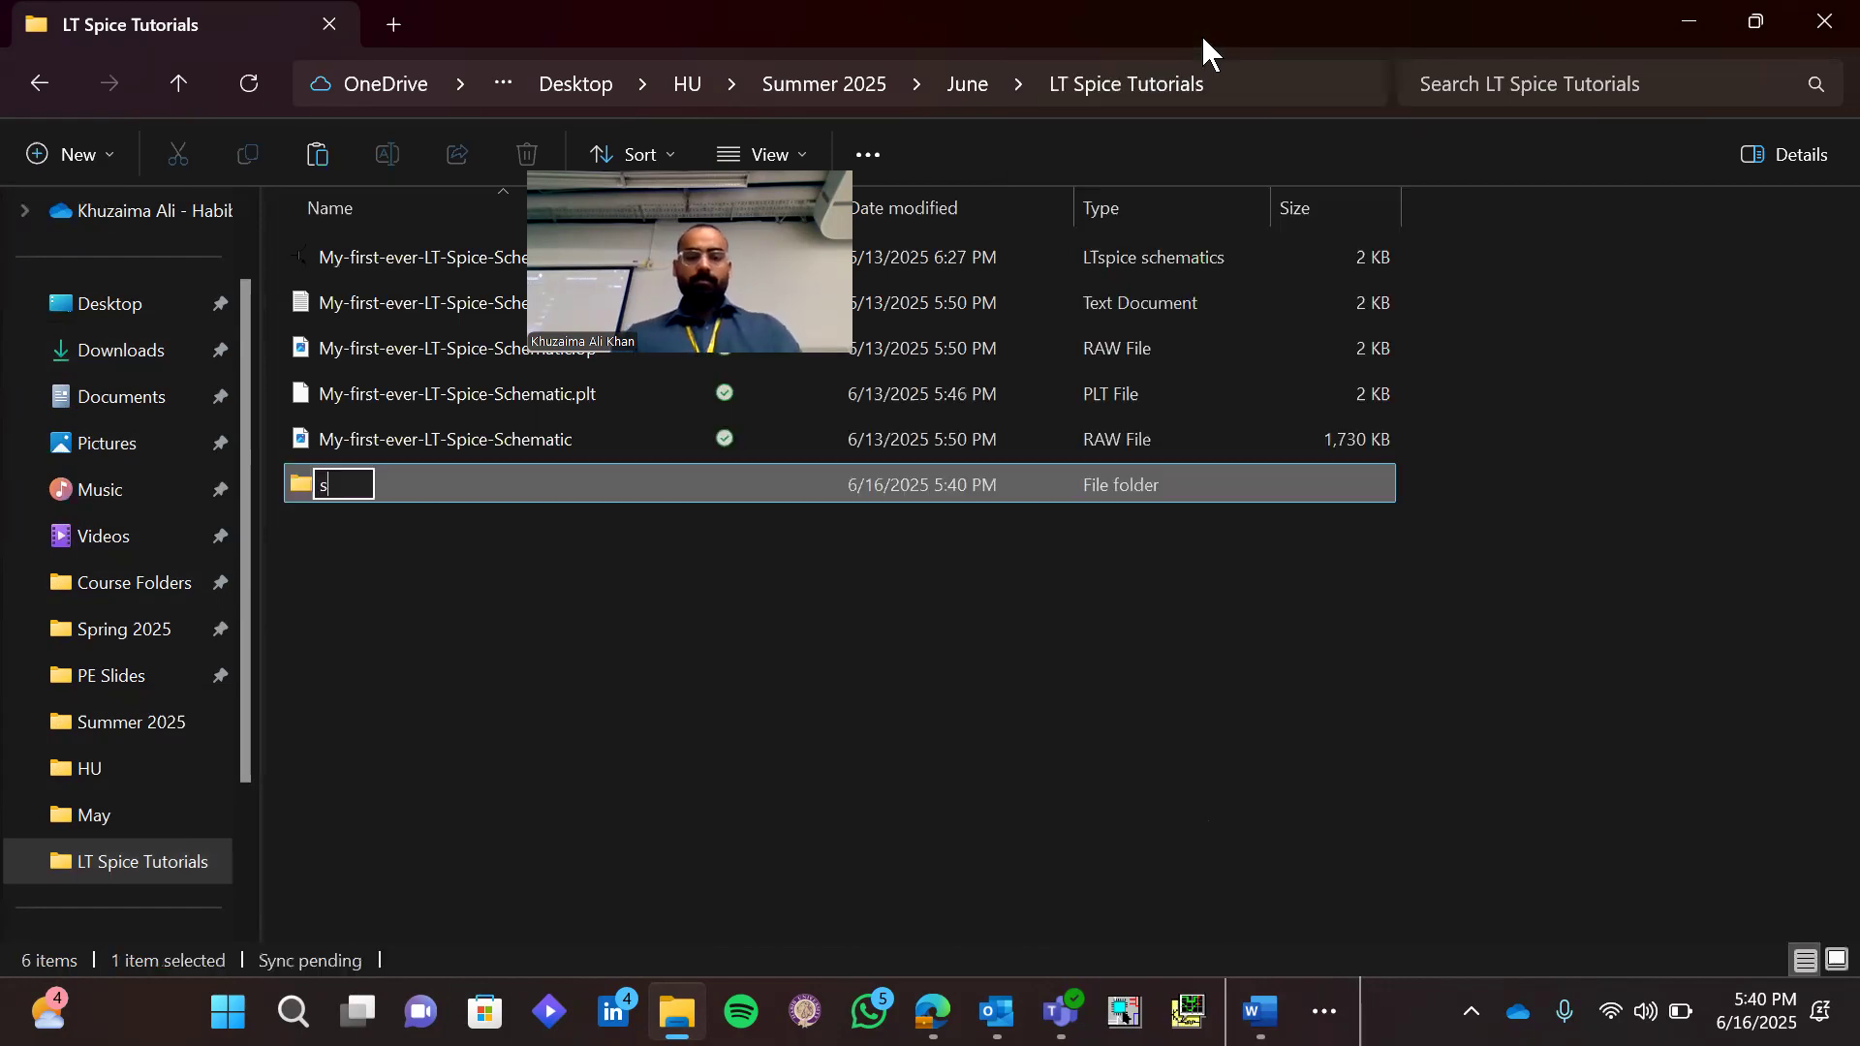
text(ession)
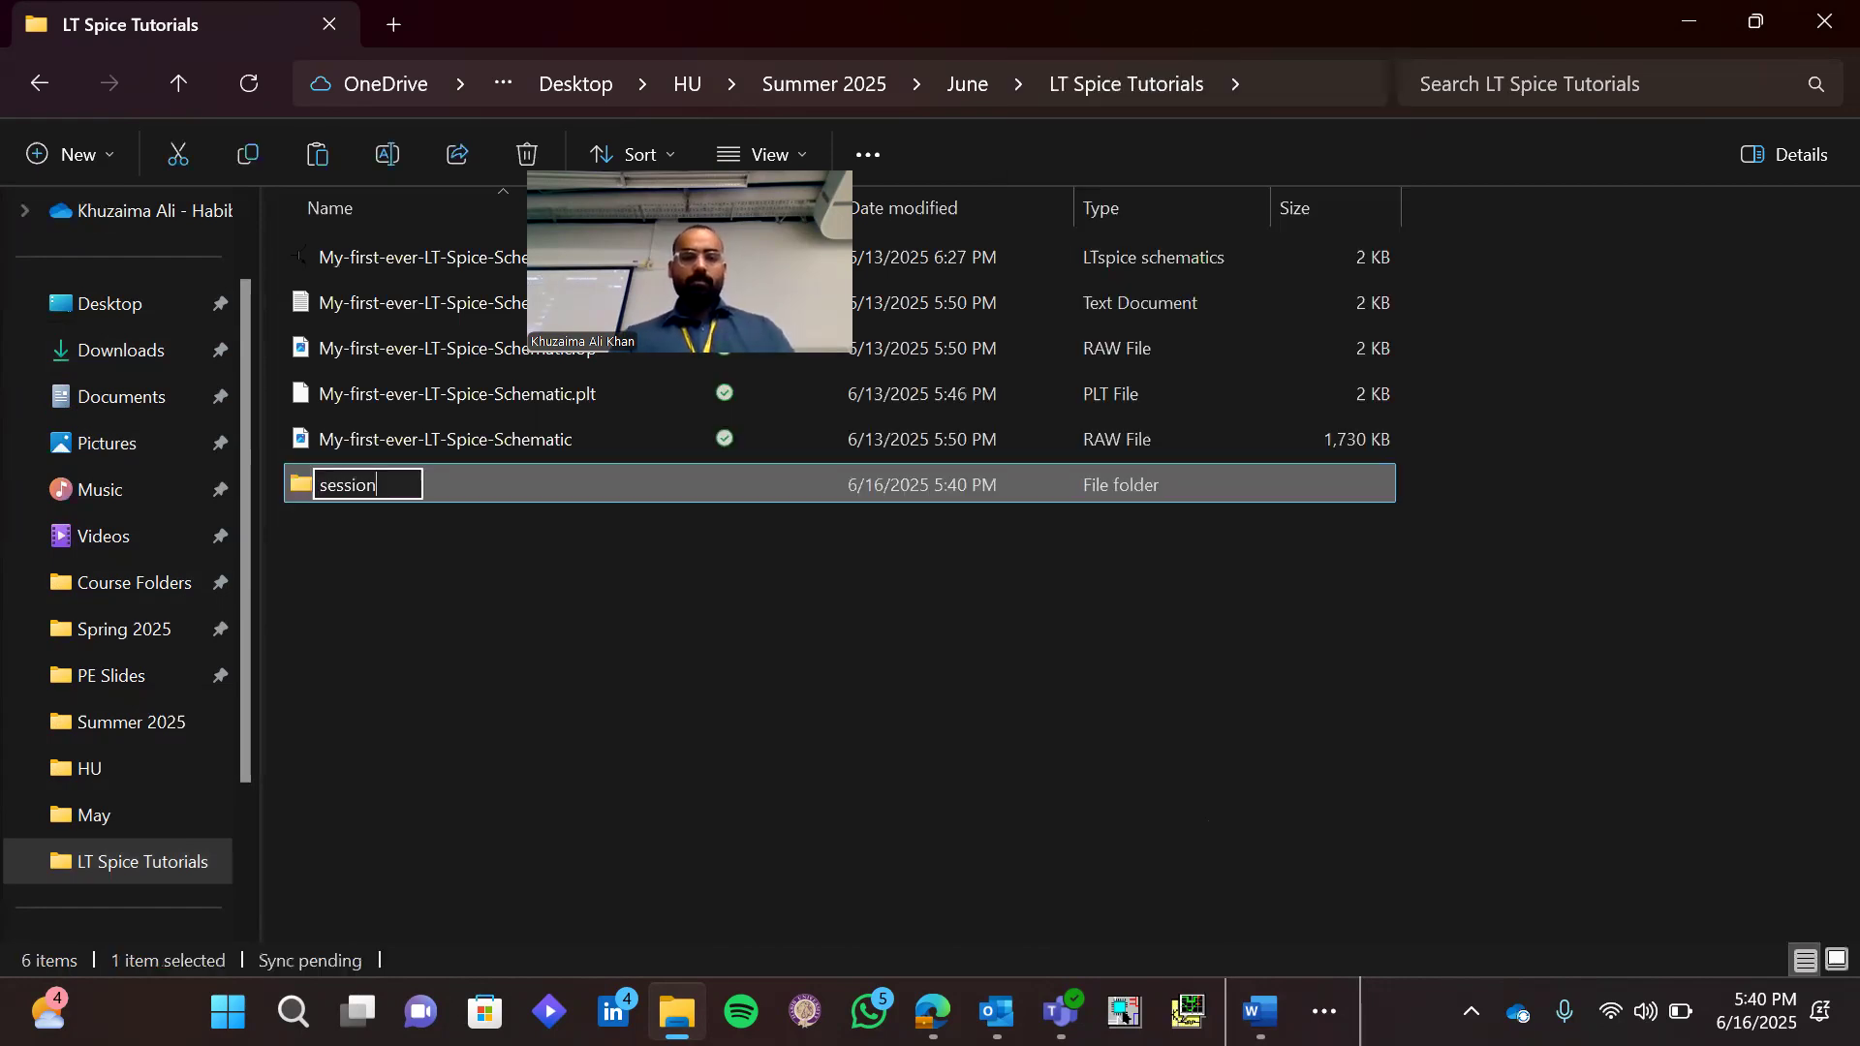
text(-2)
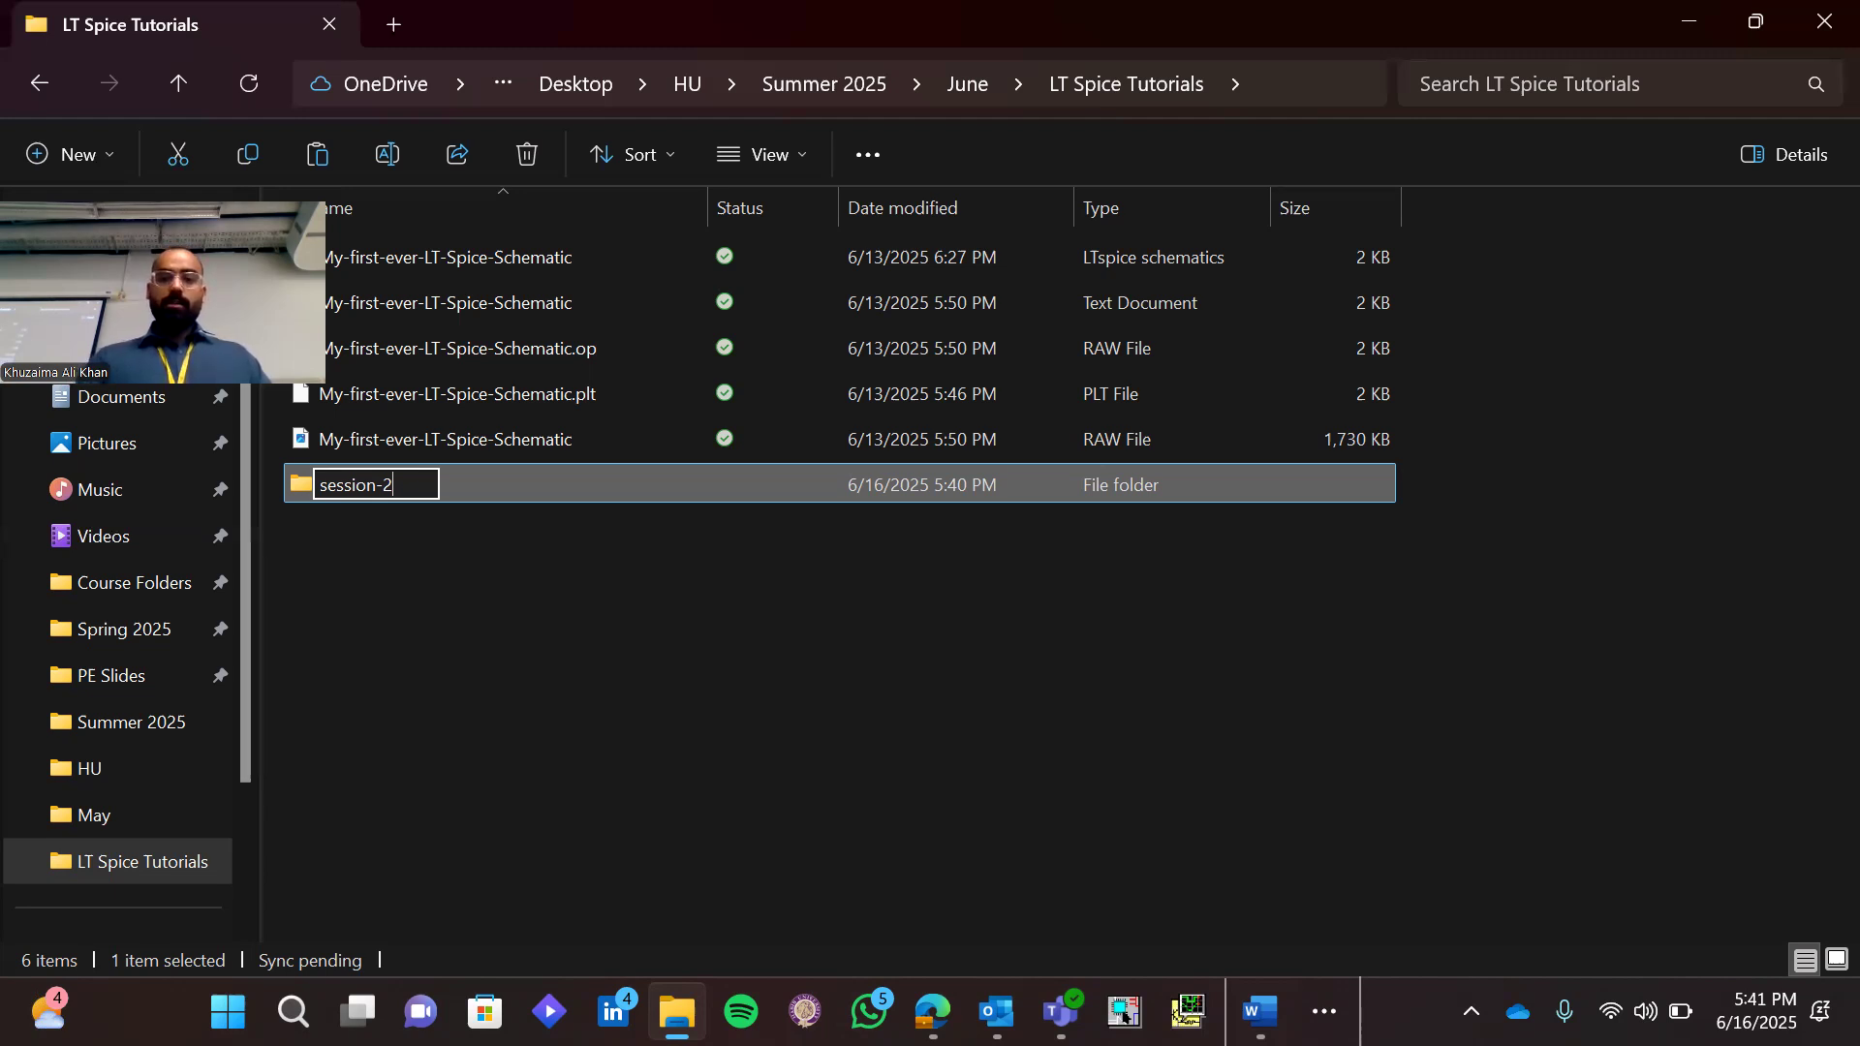
key(super+d)
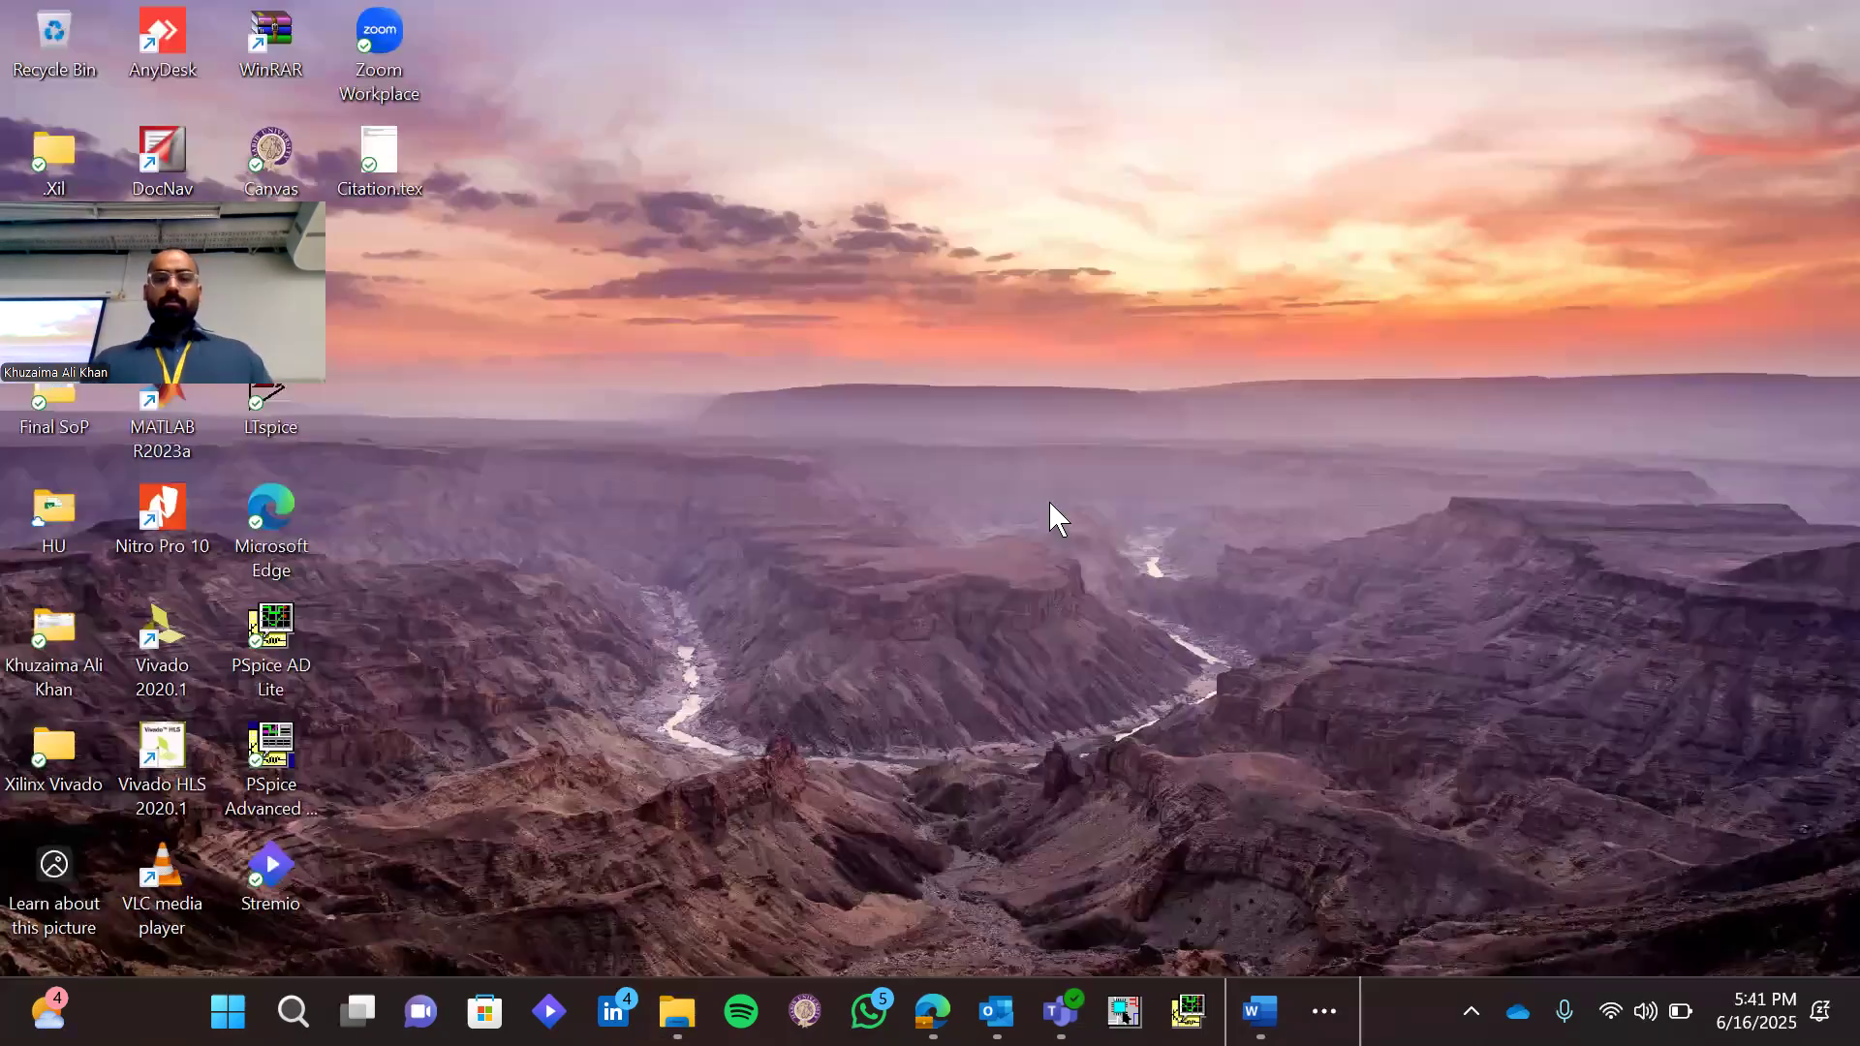
right_click(1125, 289)
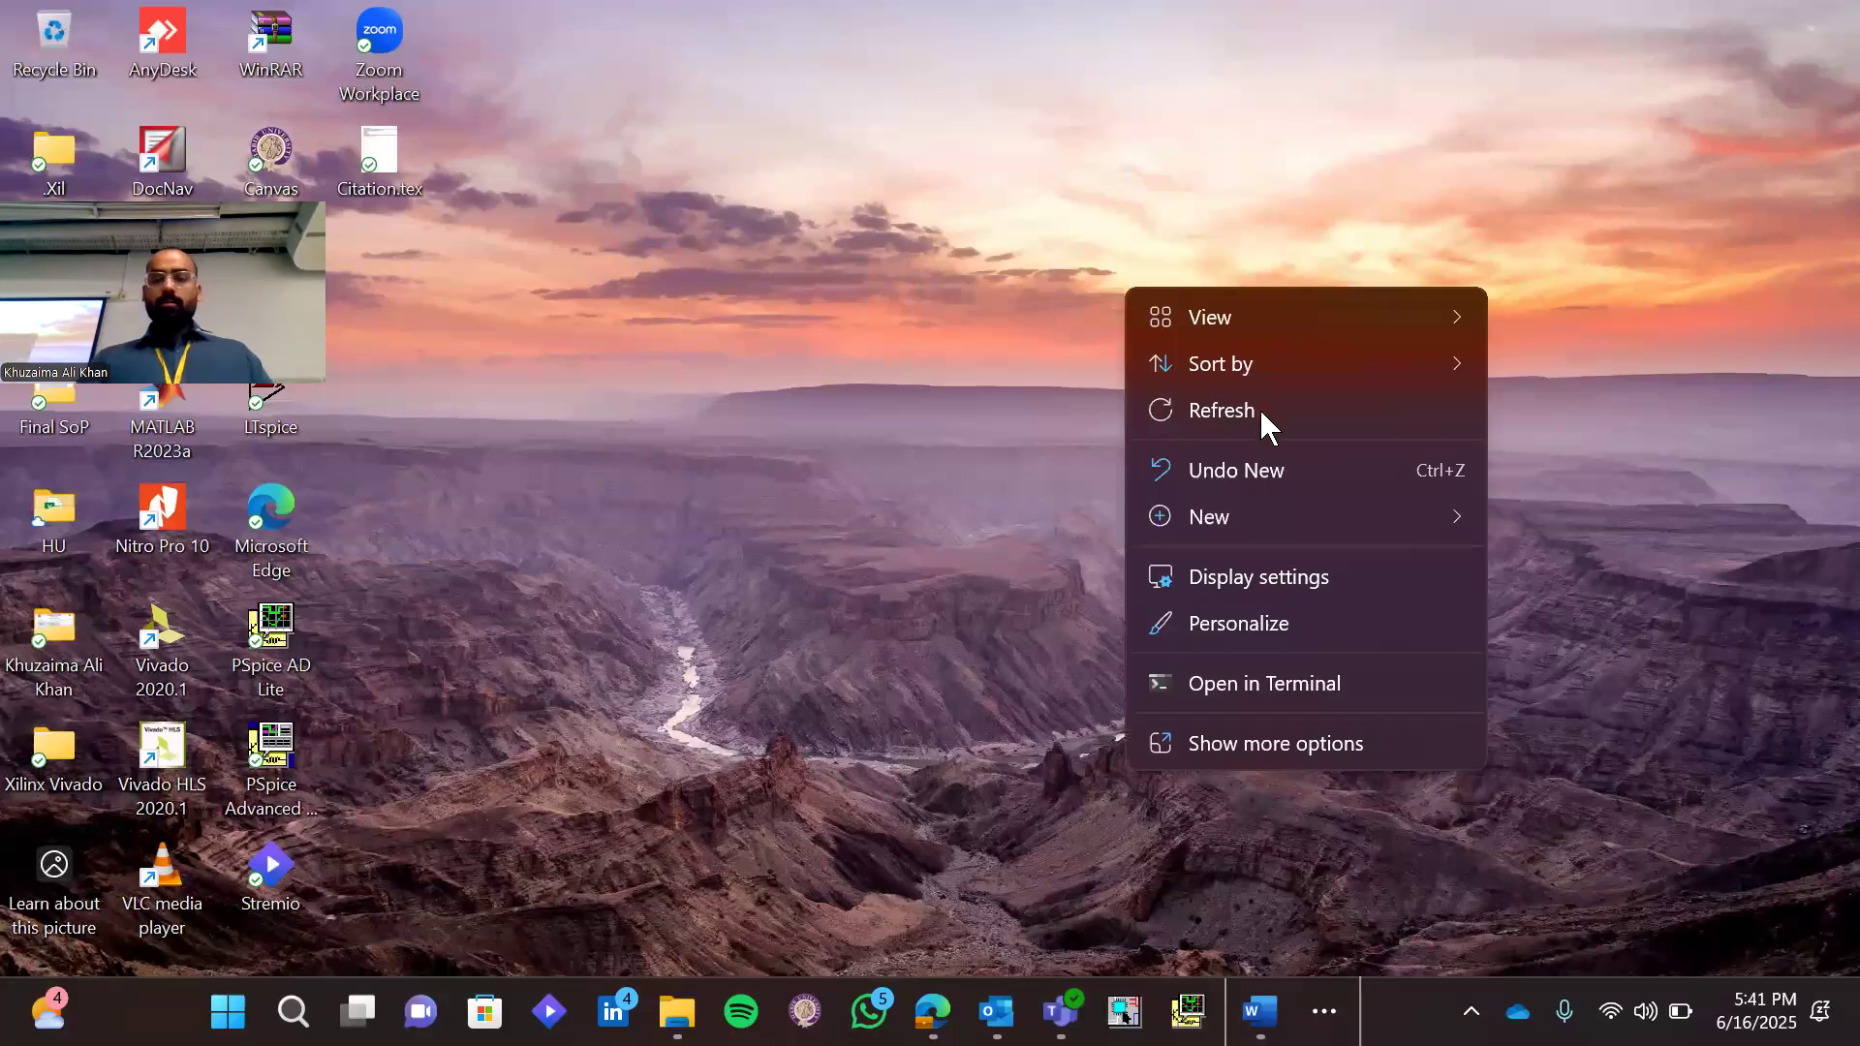
click(1222, 411)
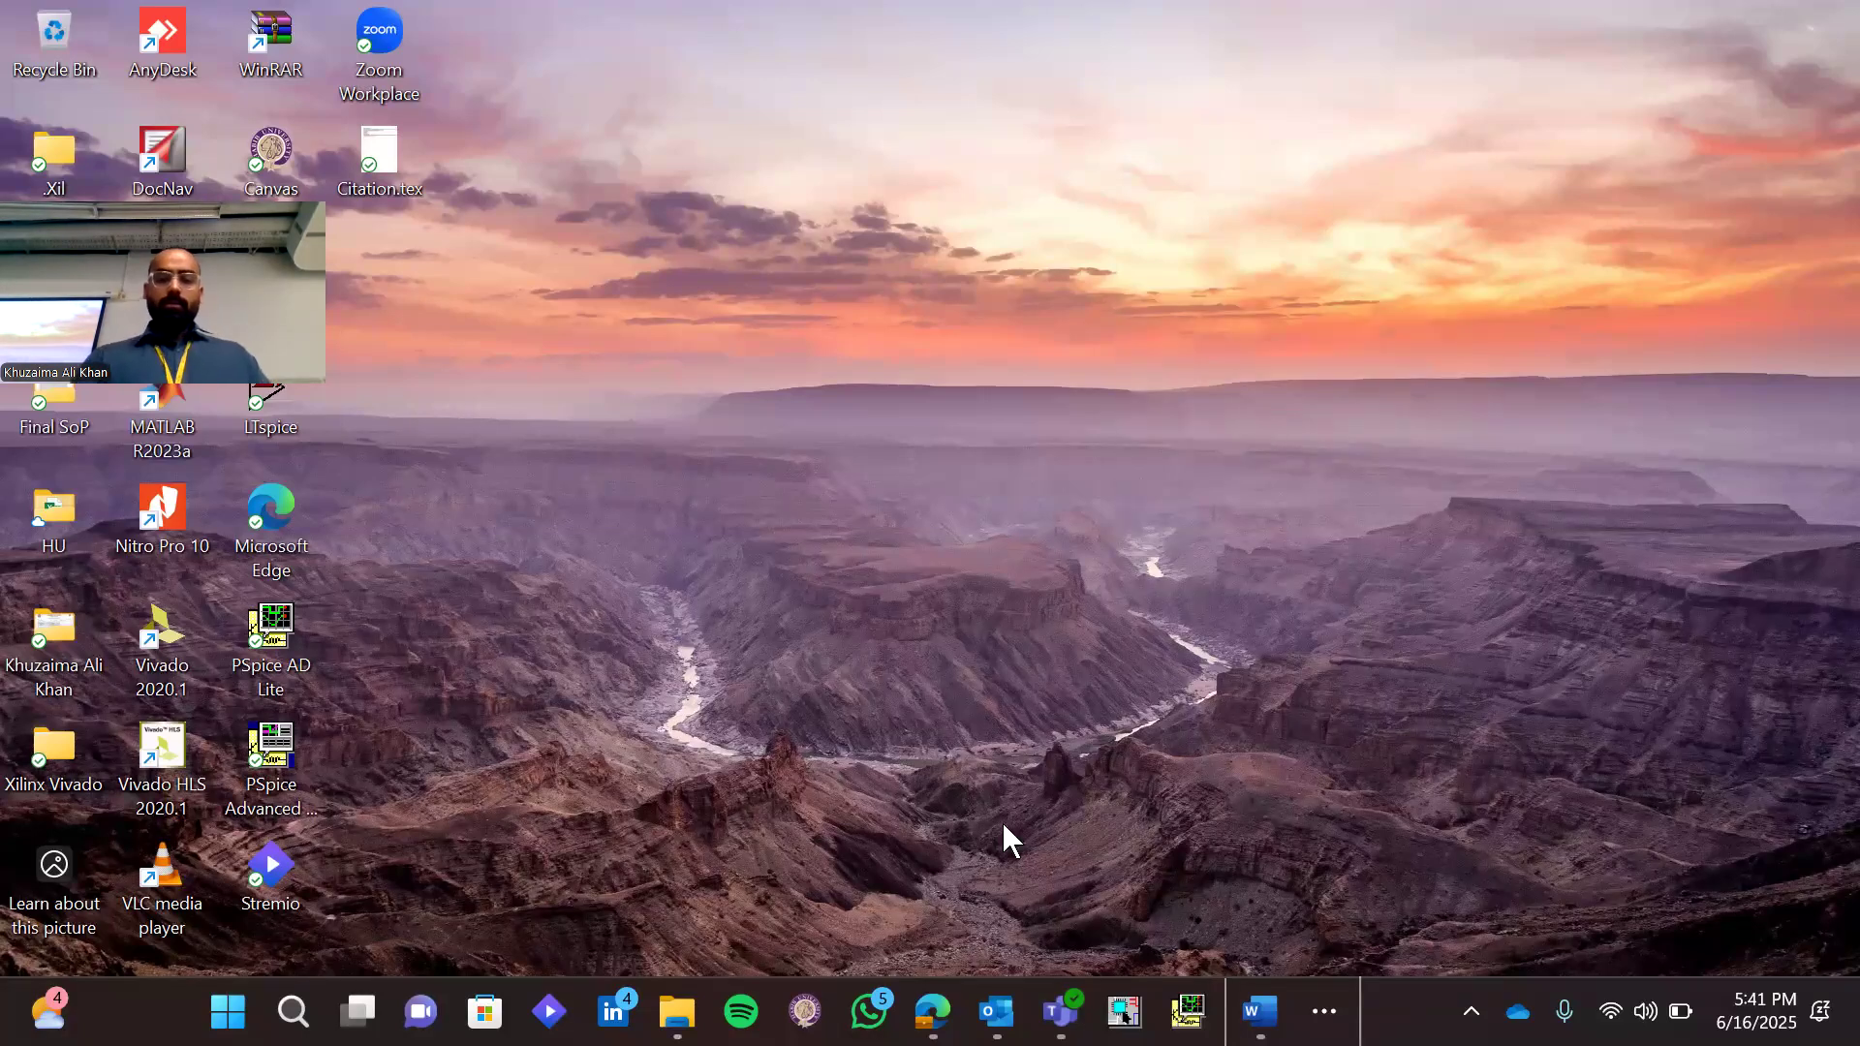
mouse_move(997, 1011)
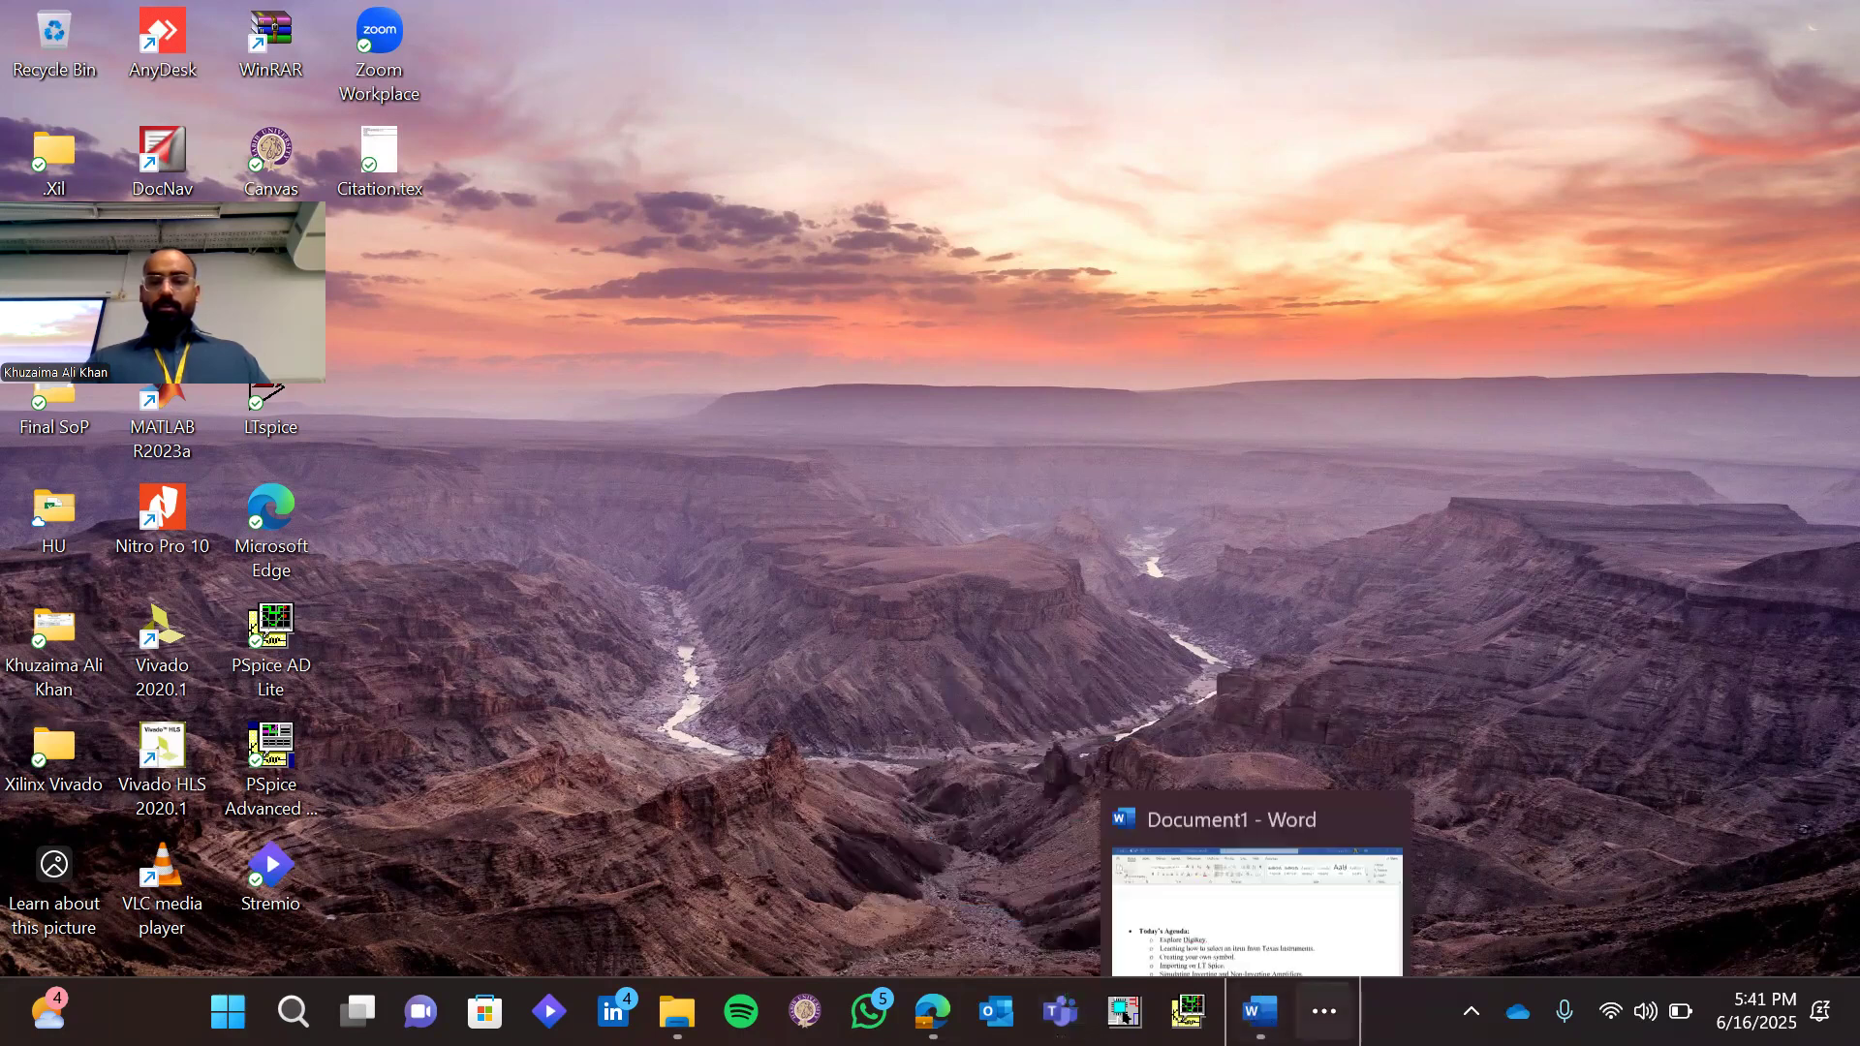
click(1324, 1010)
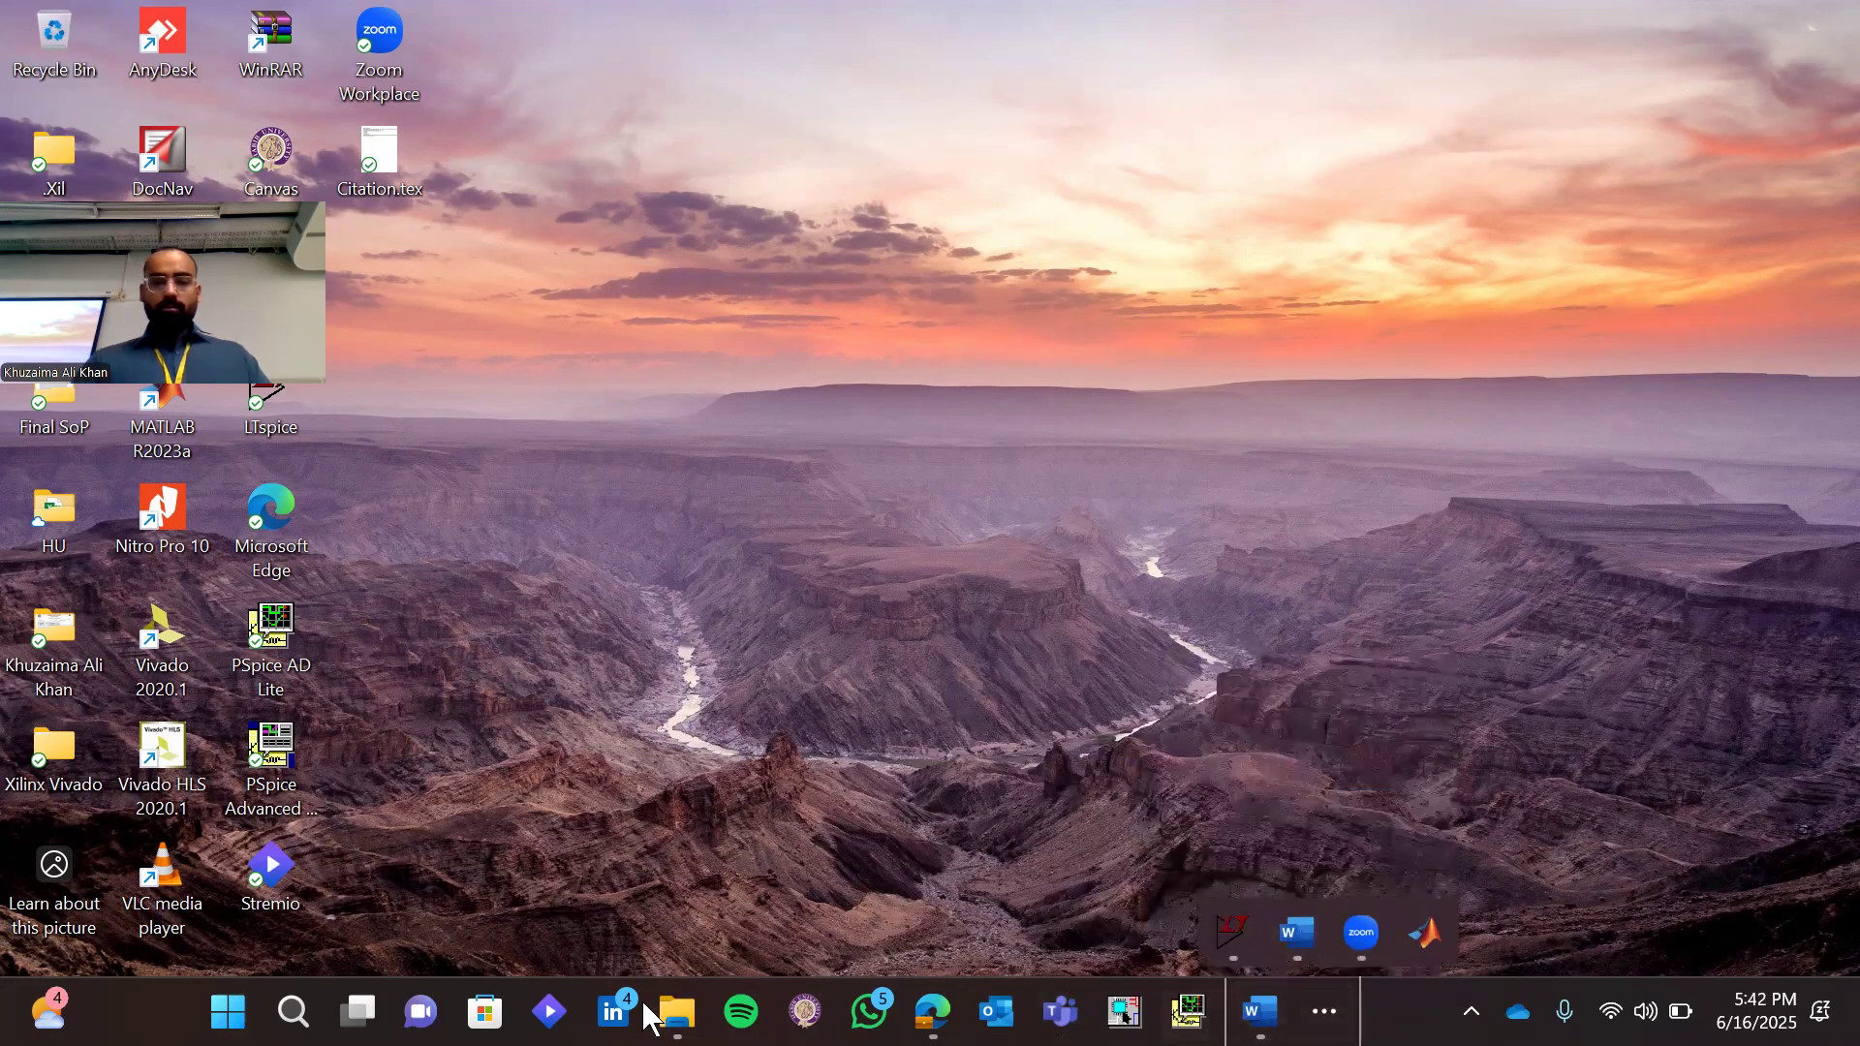
Return to File Explorer, open the session-2 folder and paste the copied sbom349c archive into it
click(678, 1010)
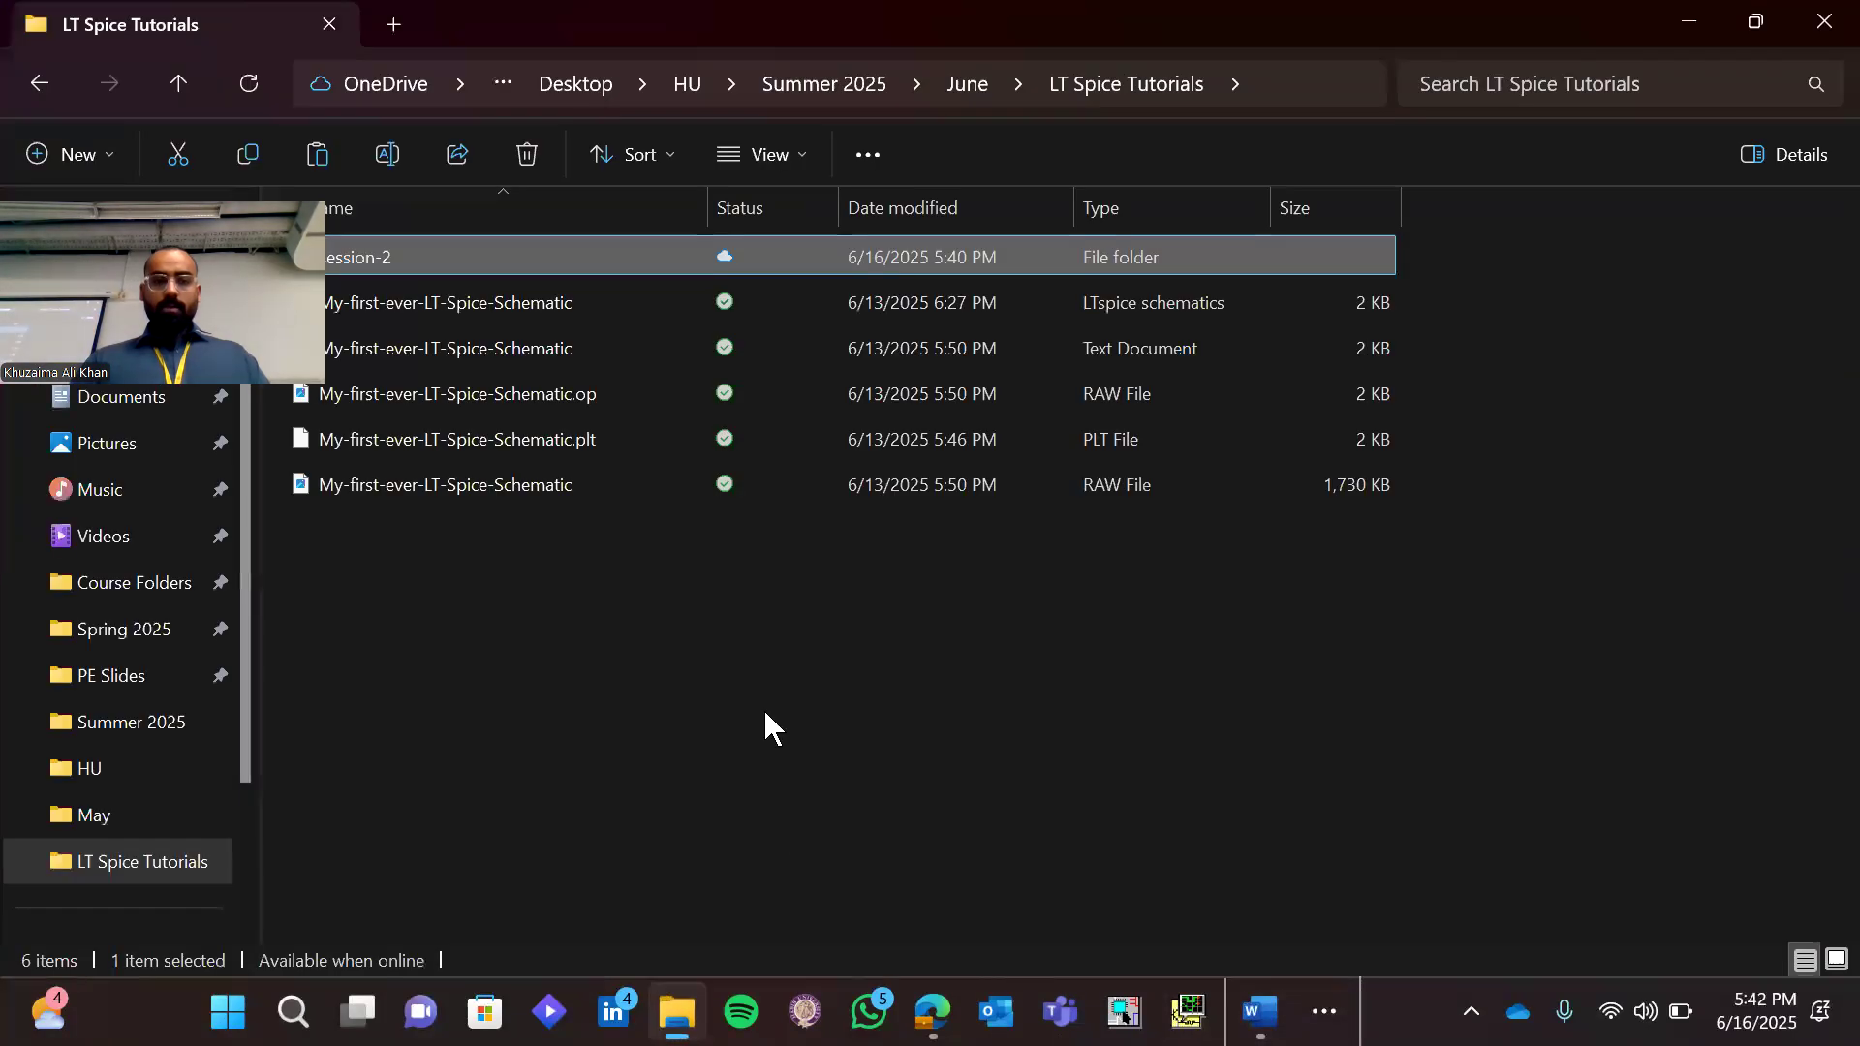
click(746, 671)
key(Down)
key(Up)
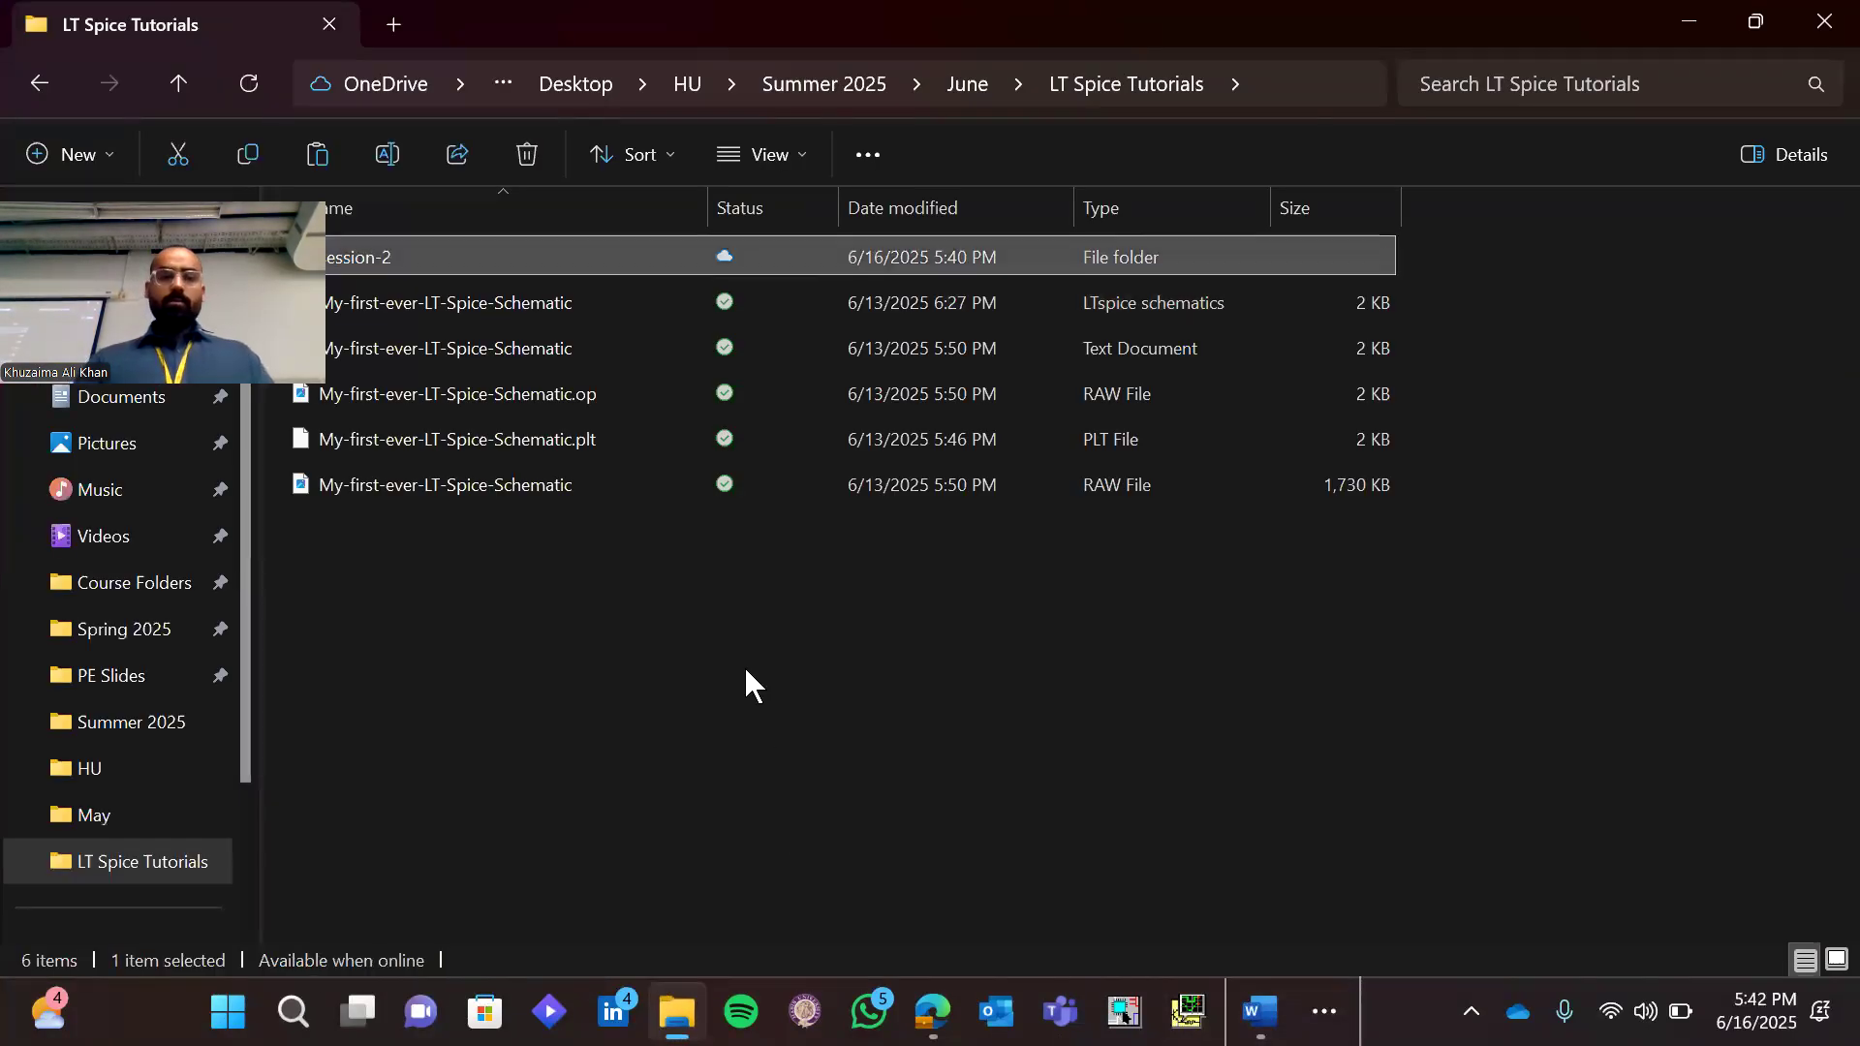
key(Return)
key(ctrl+v)
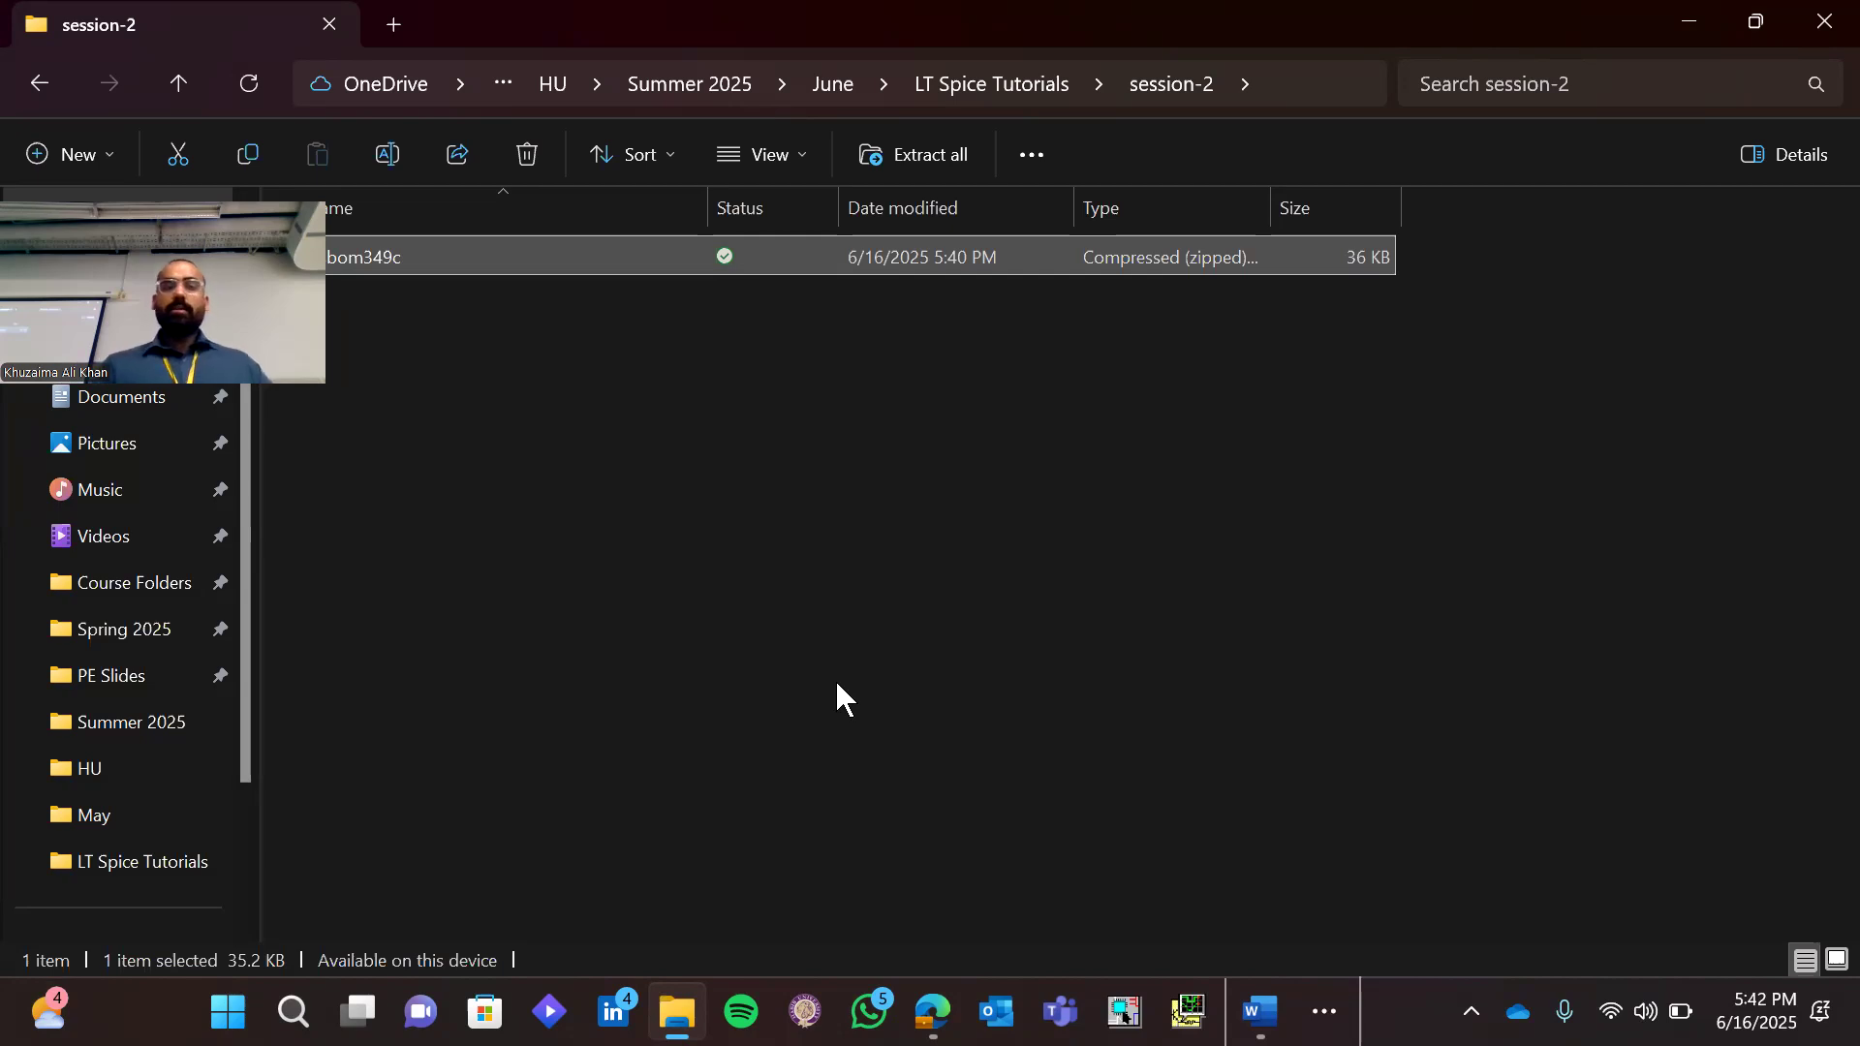
Extract the sbom349c archive to its default folder inside session-2 and open the extracted folder
right_click(502, 248)
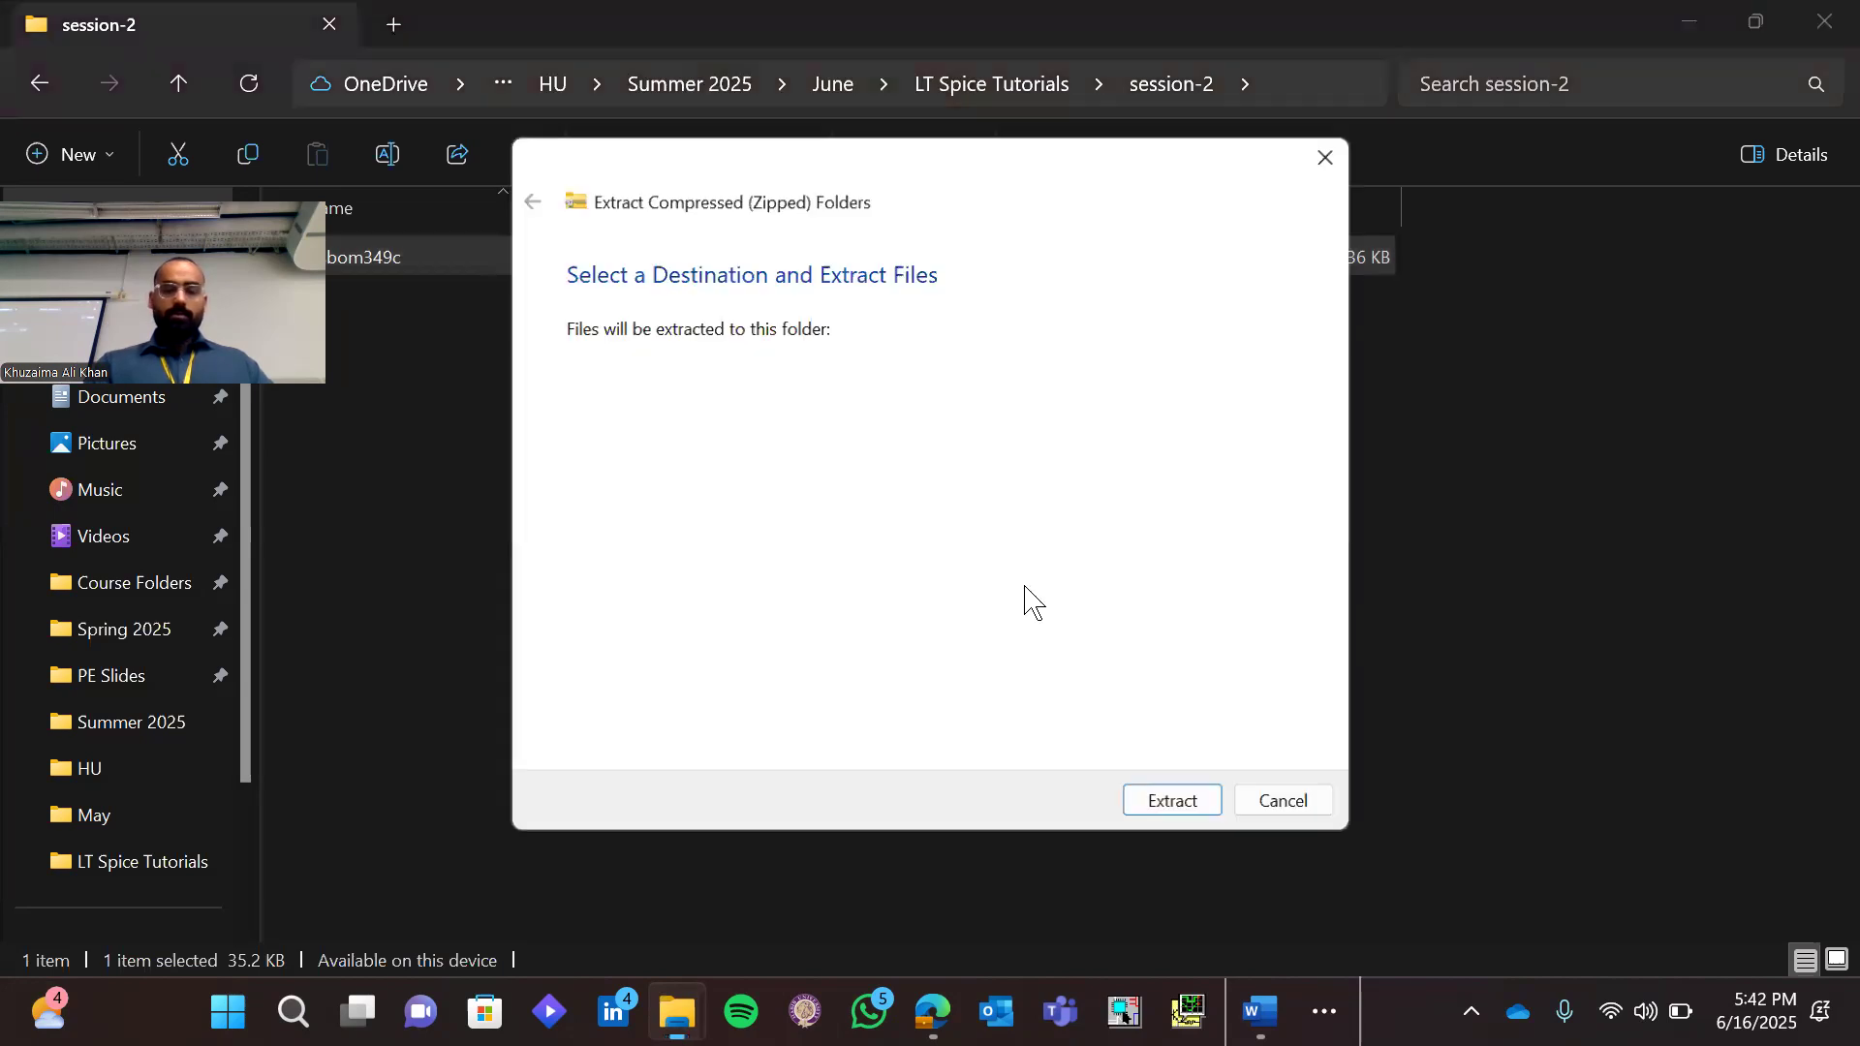
click(1170, 814)
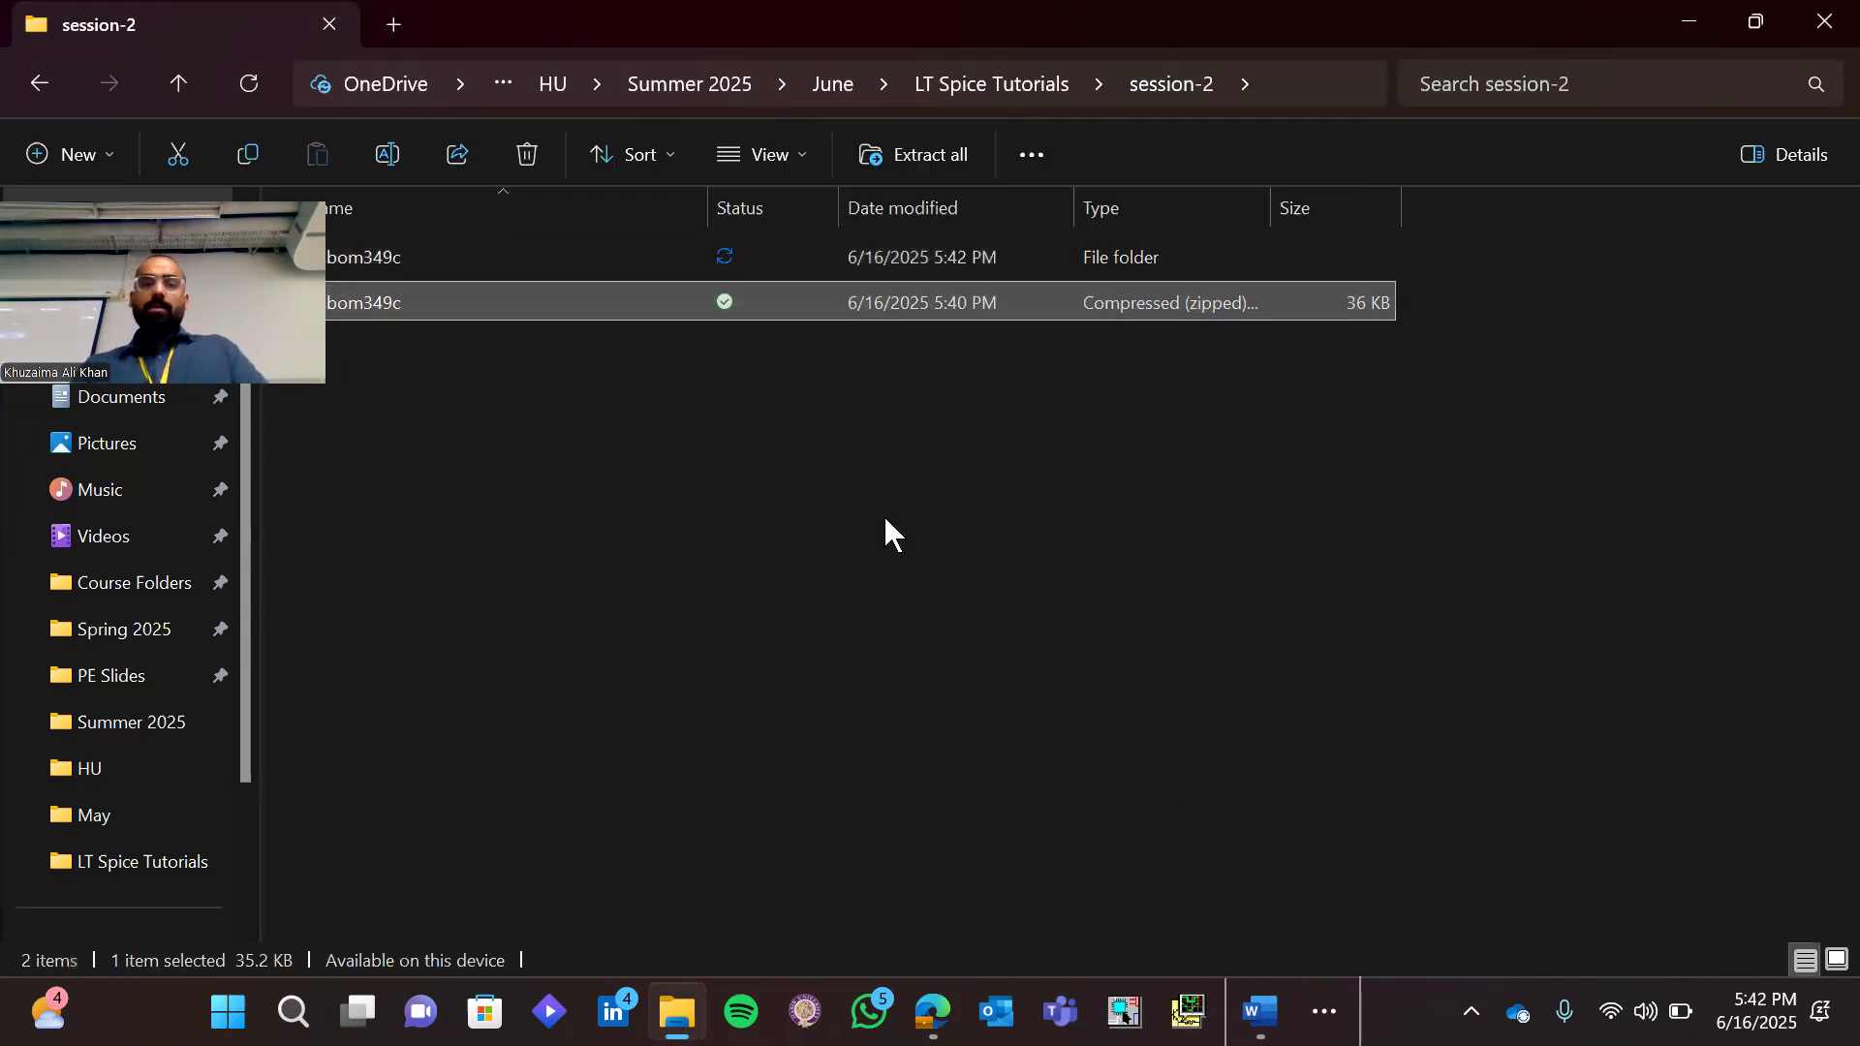
click(885, 520)
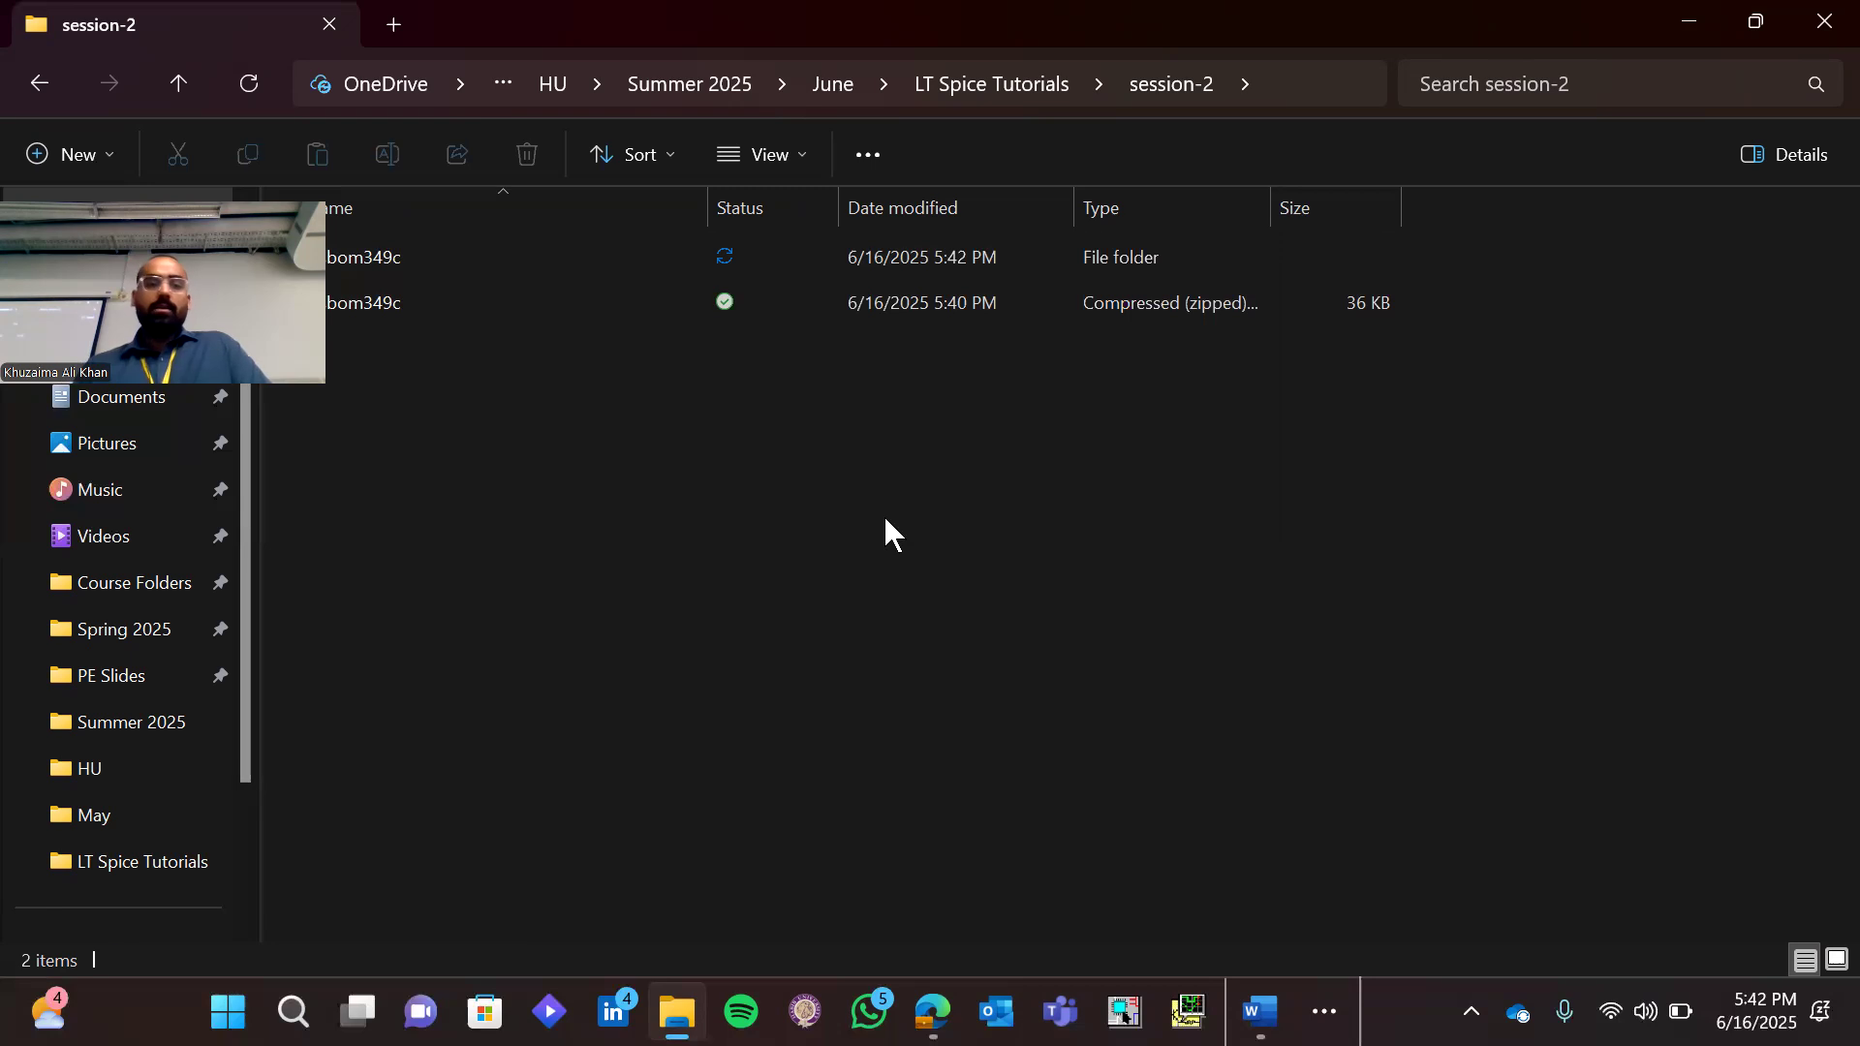
key(Up)
key(Return)
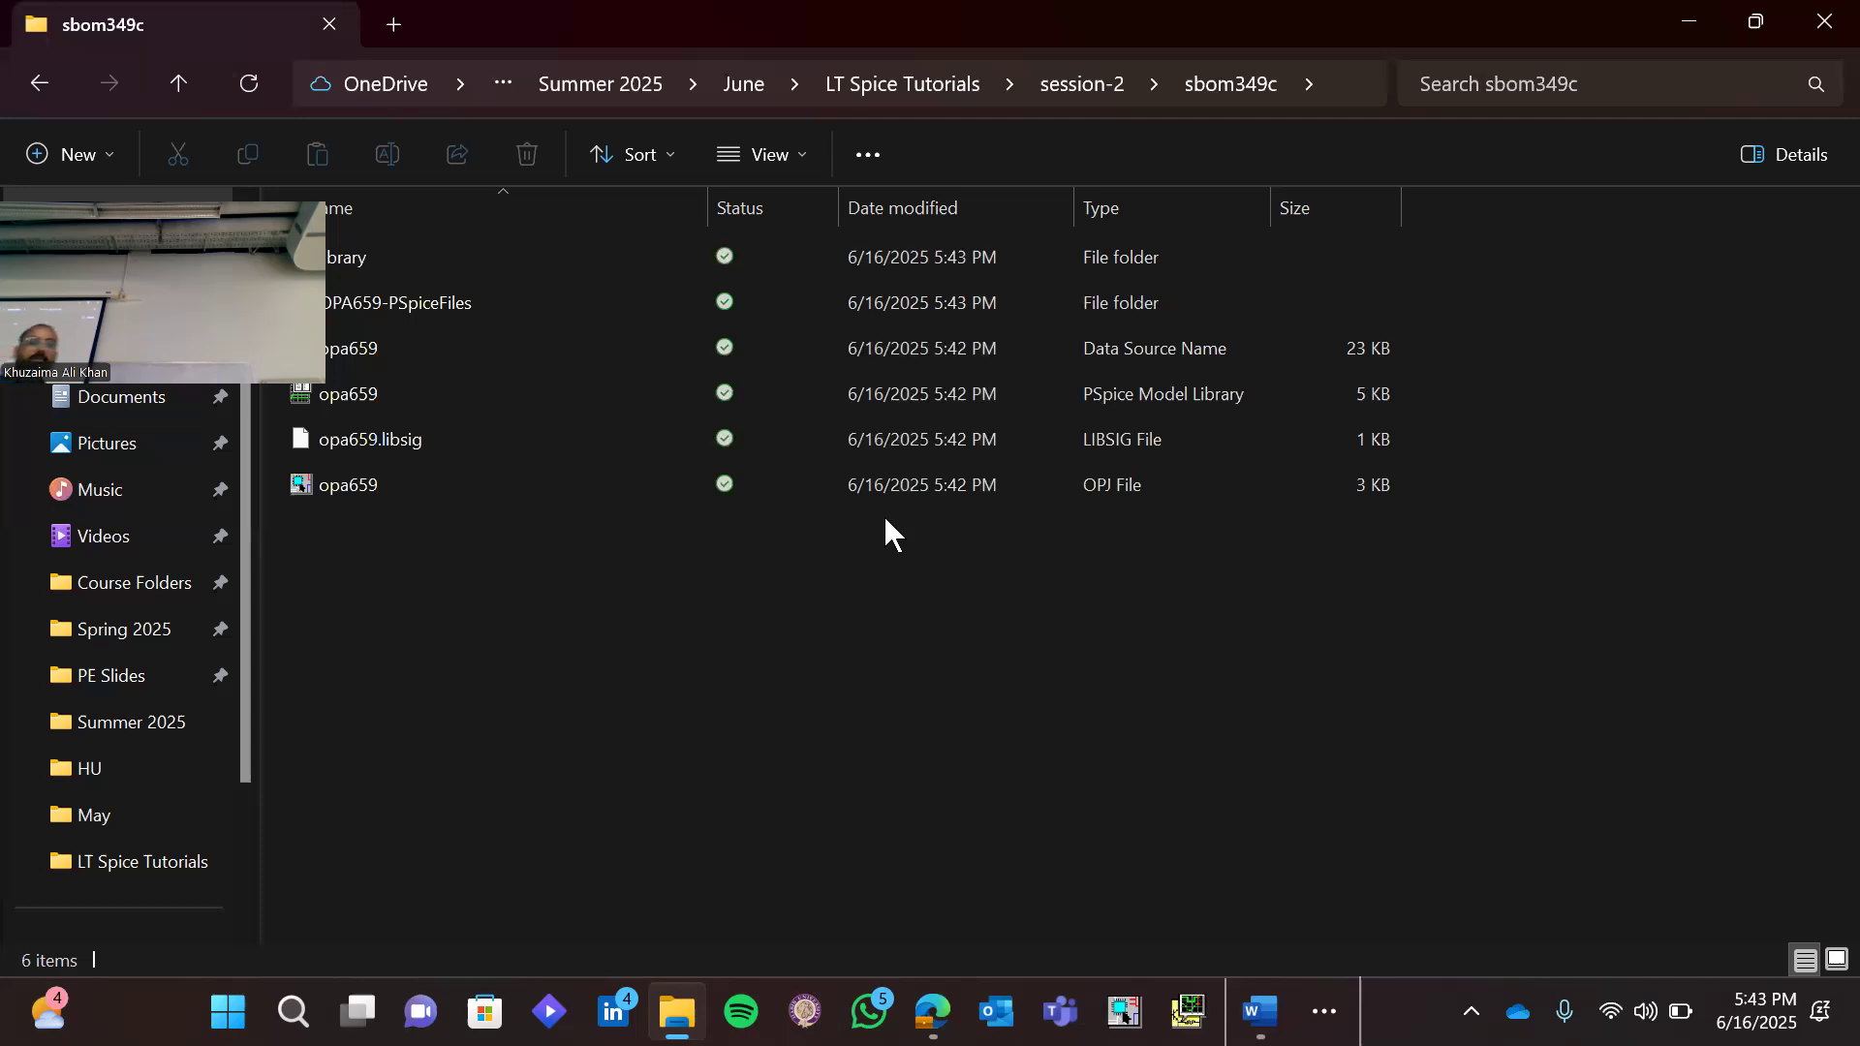
Check the library subfolder's contents, and select the opa659 PSpice Model Library file in the sbom349c folder
click(632, 255)
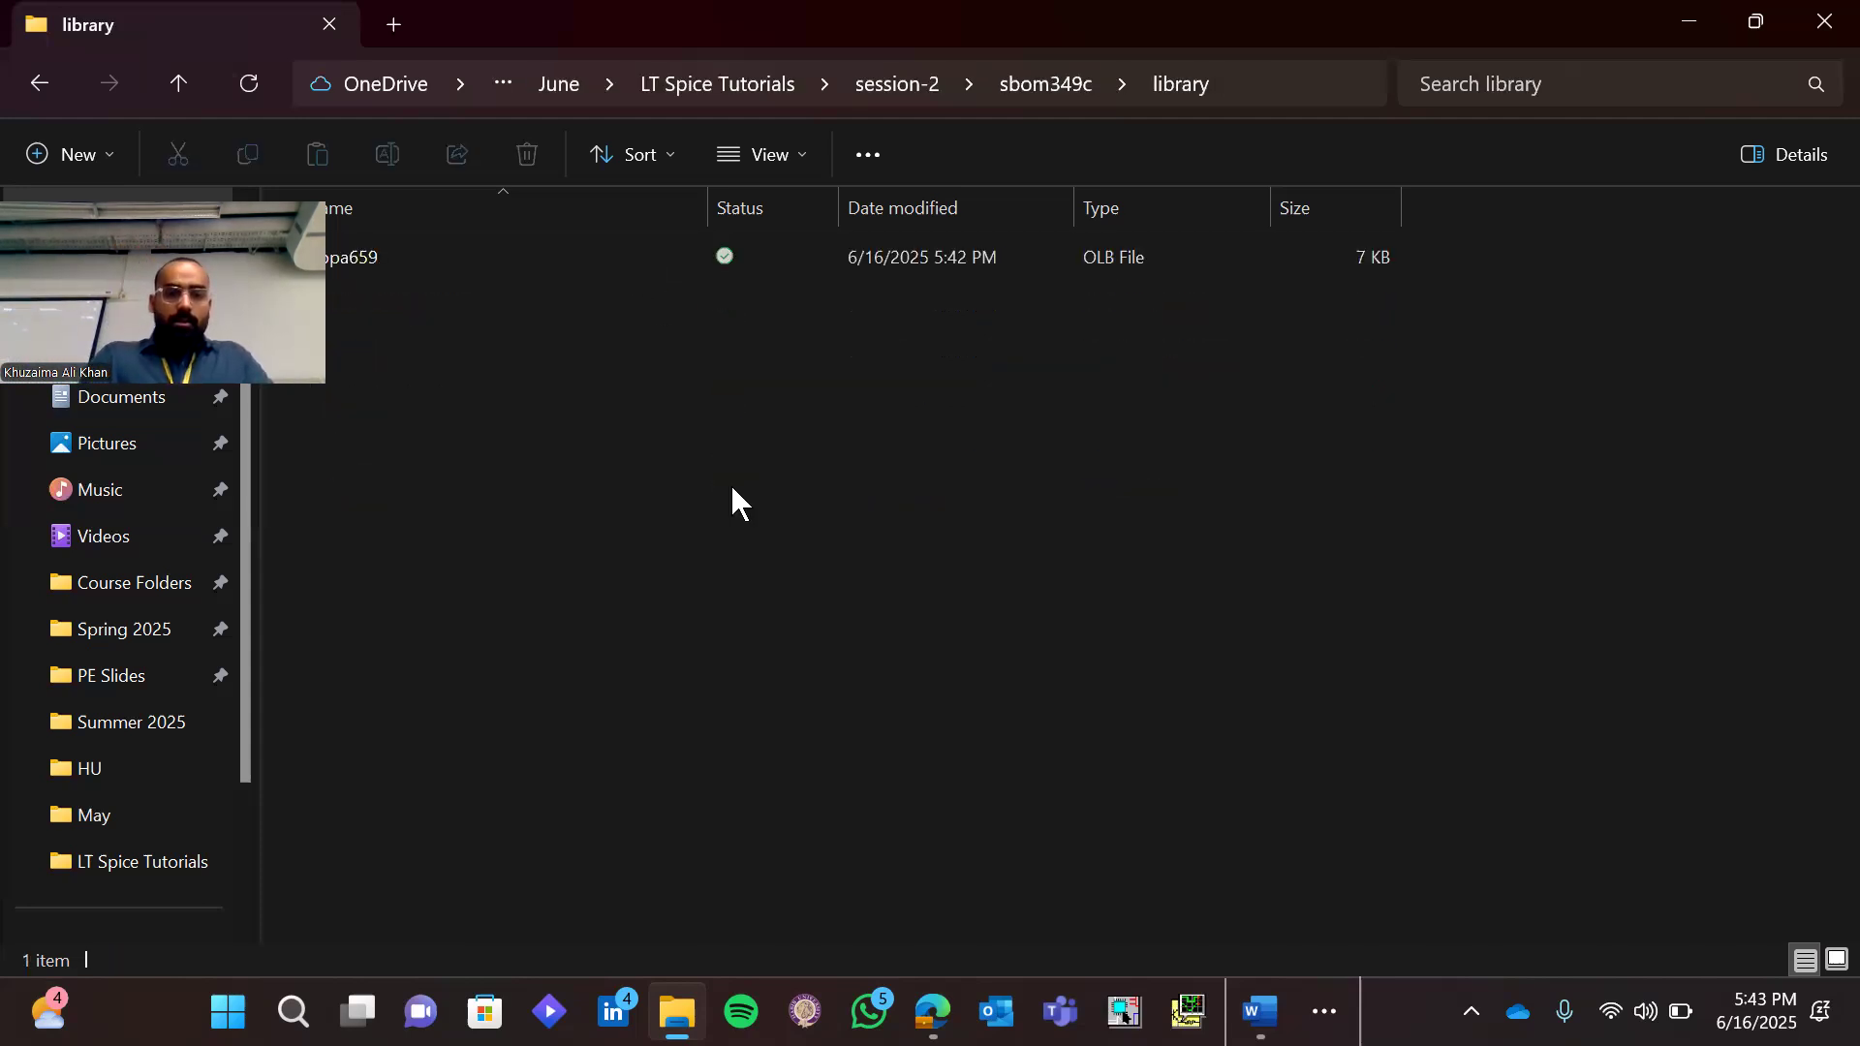
key(alt+Left)
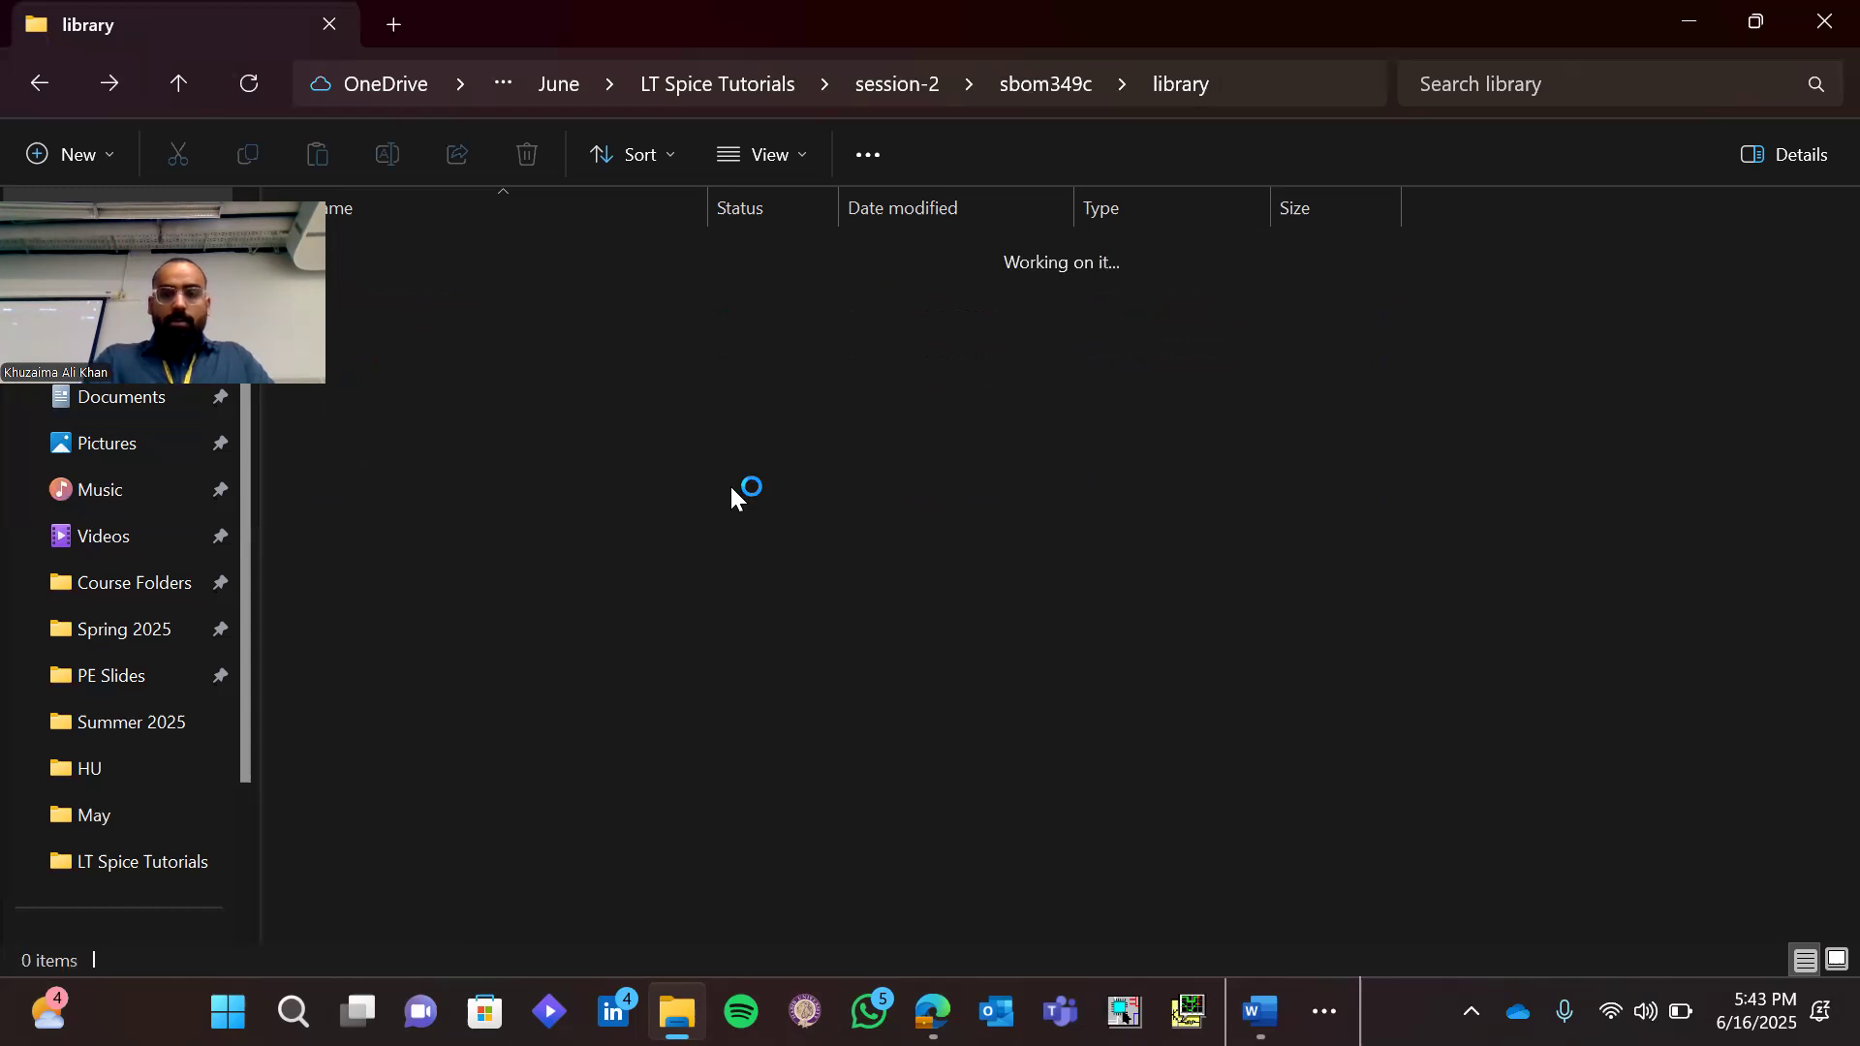
click(786, 394)
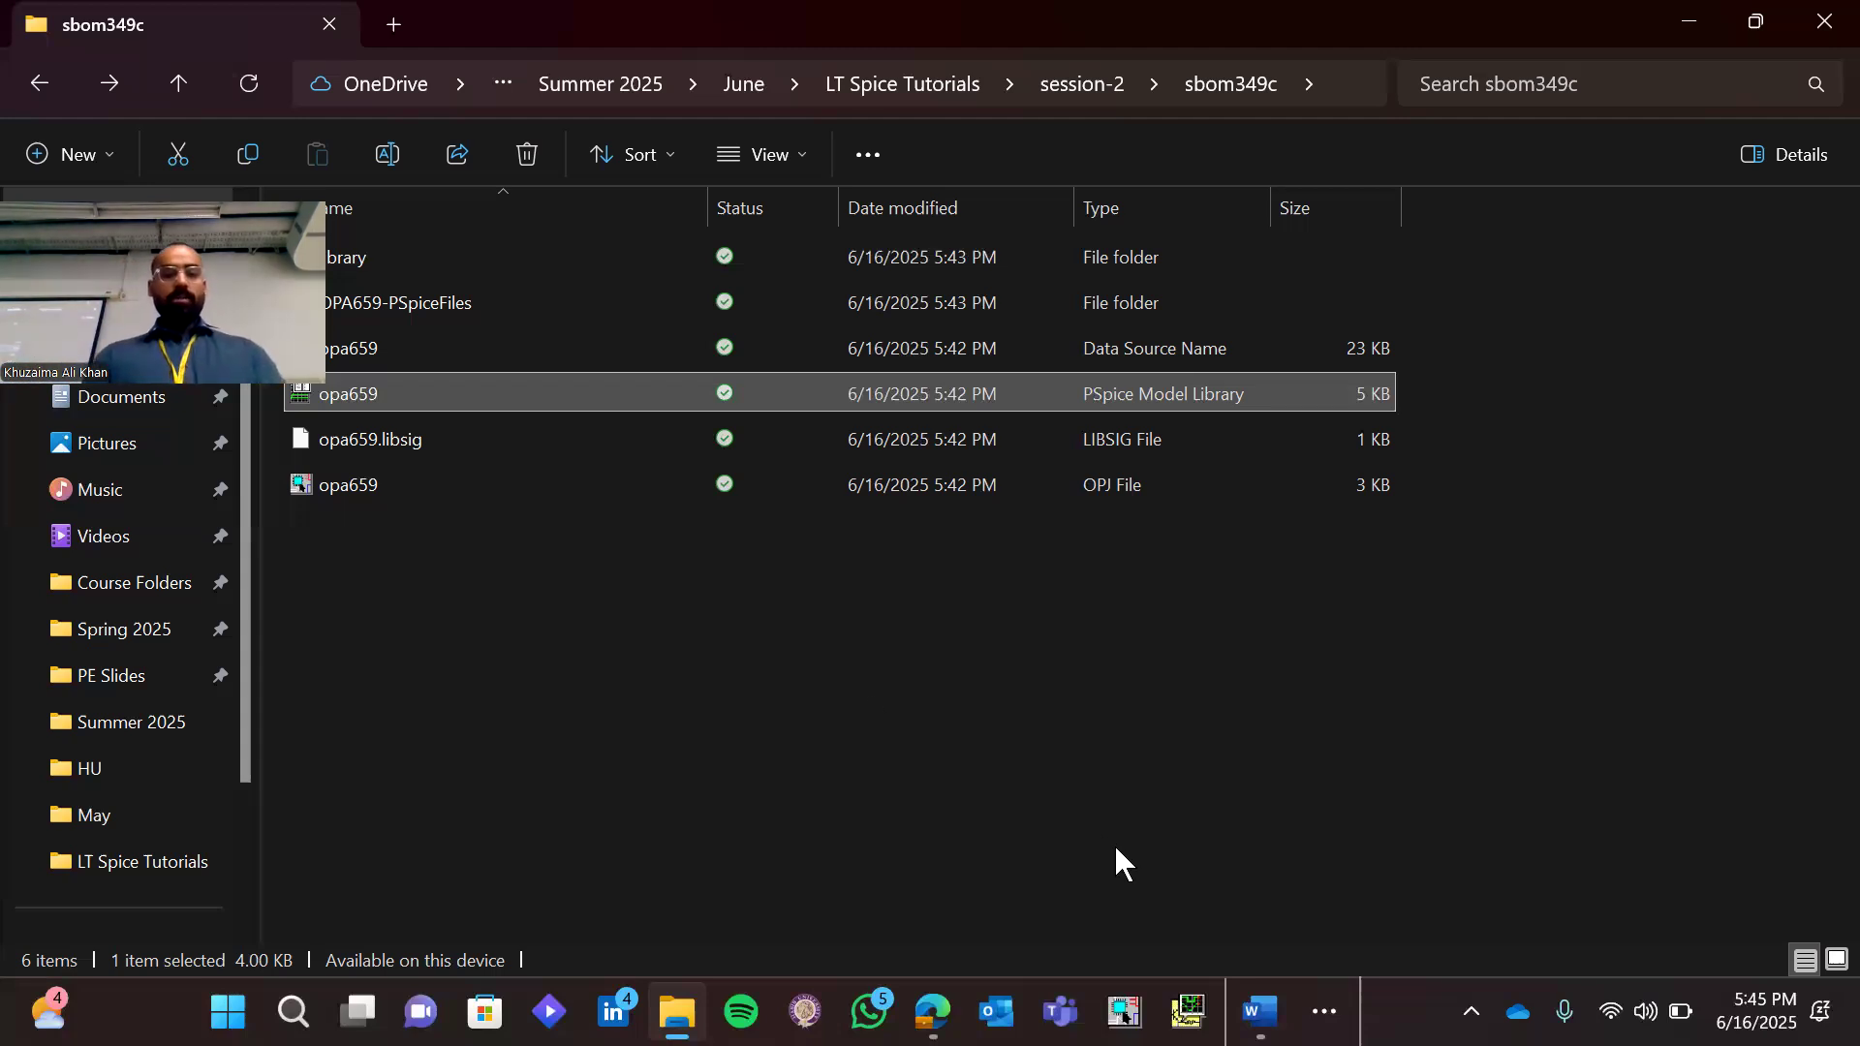
Switch to LTspice, show all file types and open the first opa659 file from session-2's sbom349c folder
key(alt+Tab)
key(alt+Tab)
key(alt+Tab)
key(alt+Tab)
key(alt+Tab)
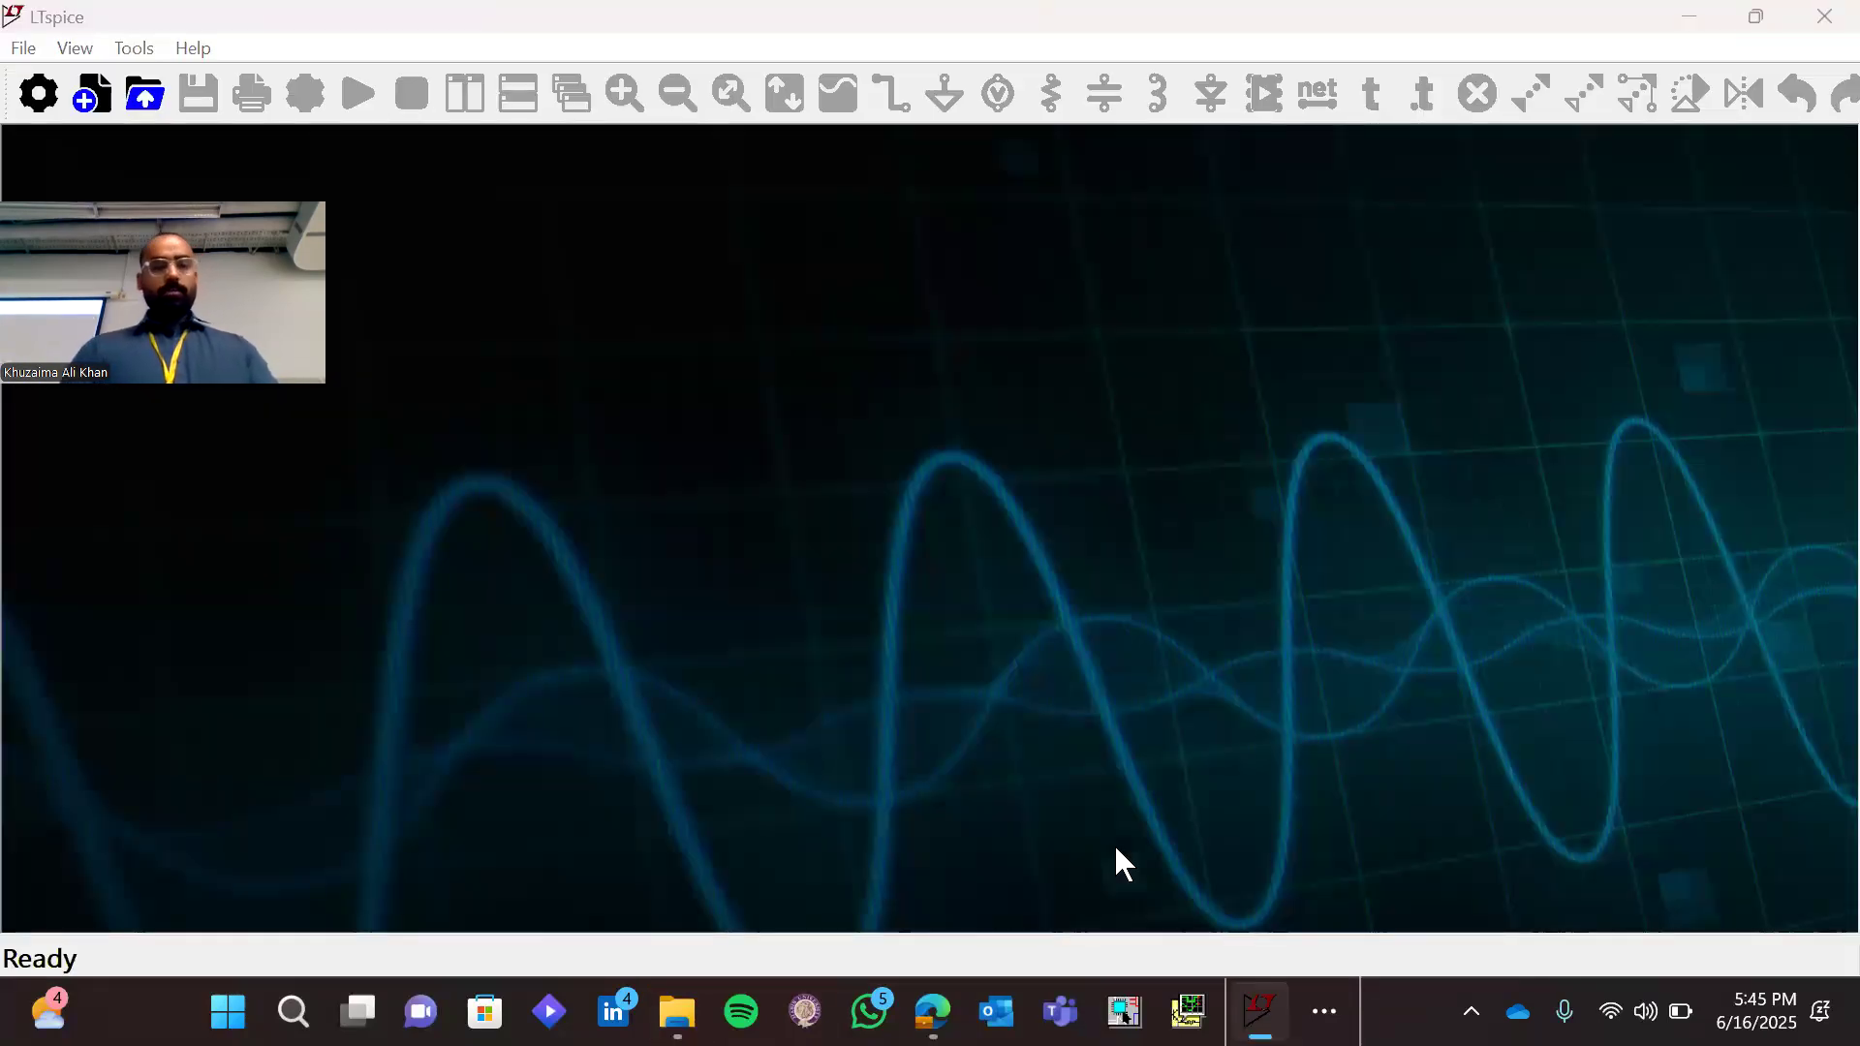
key(ctrl+o)
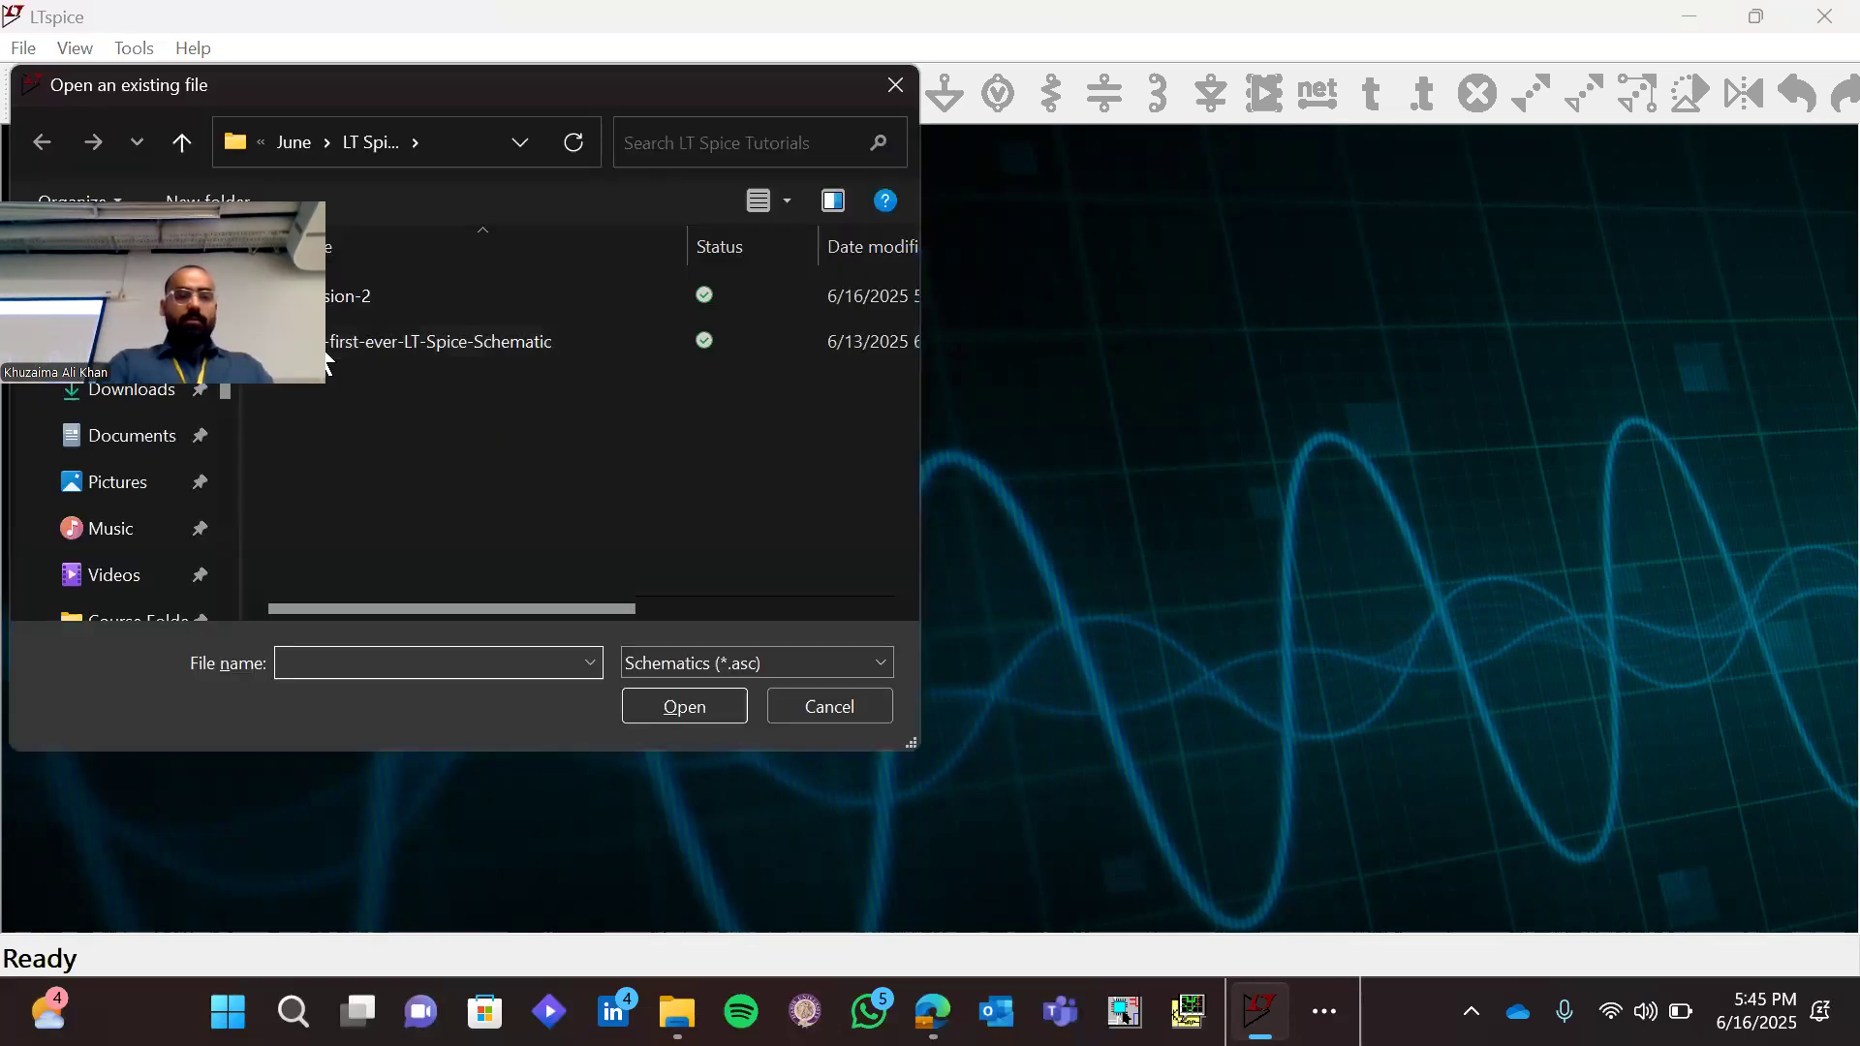
double_click(383, 296)
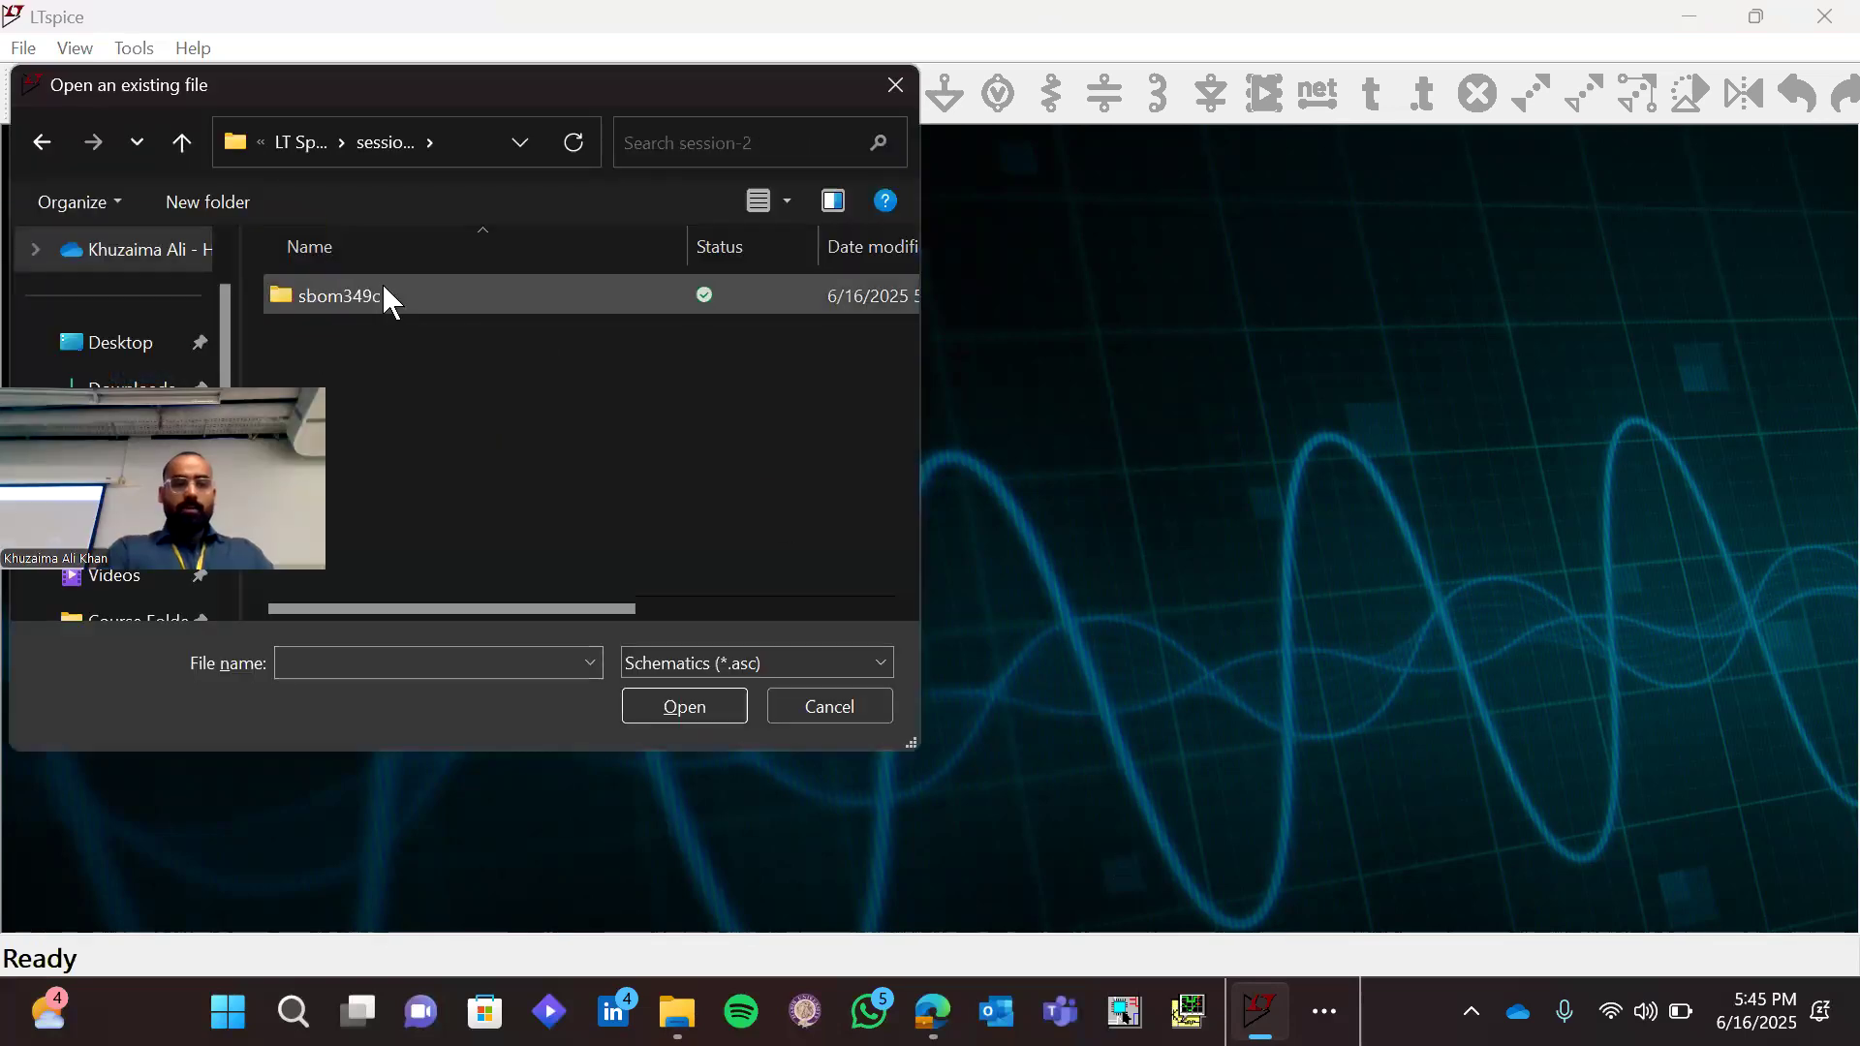
double_click(384, 296)
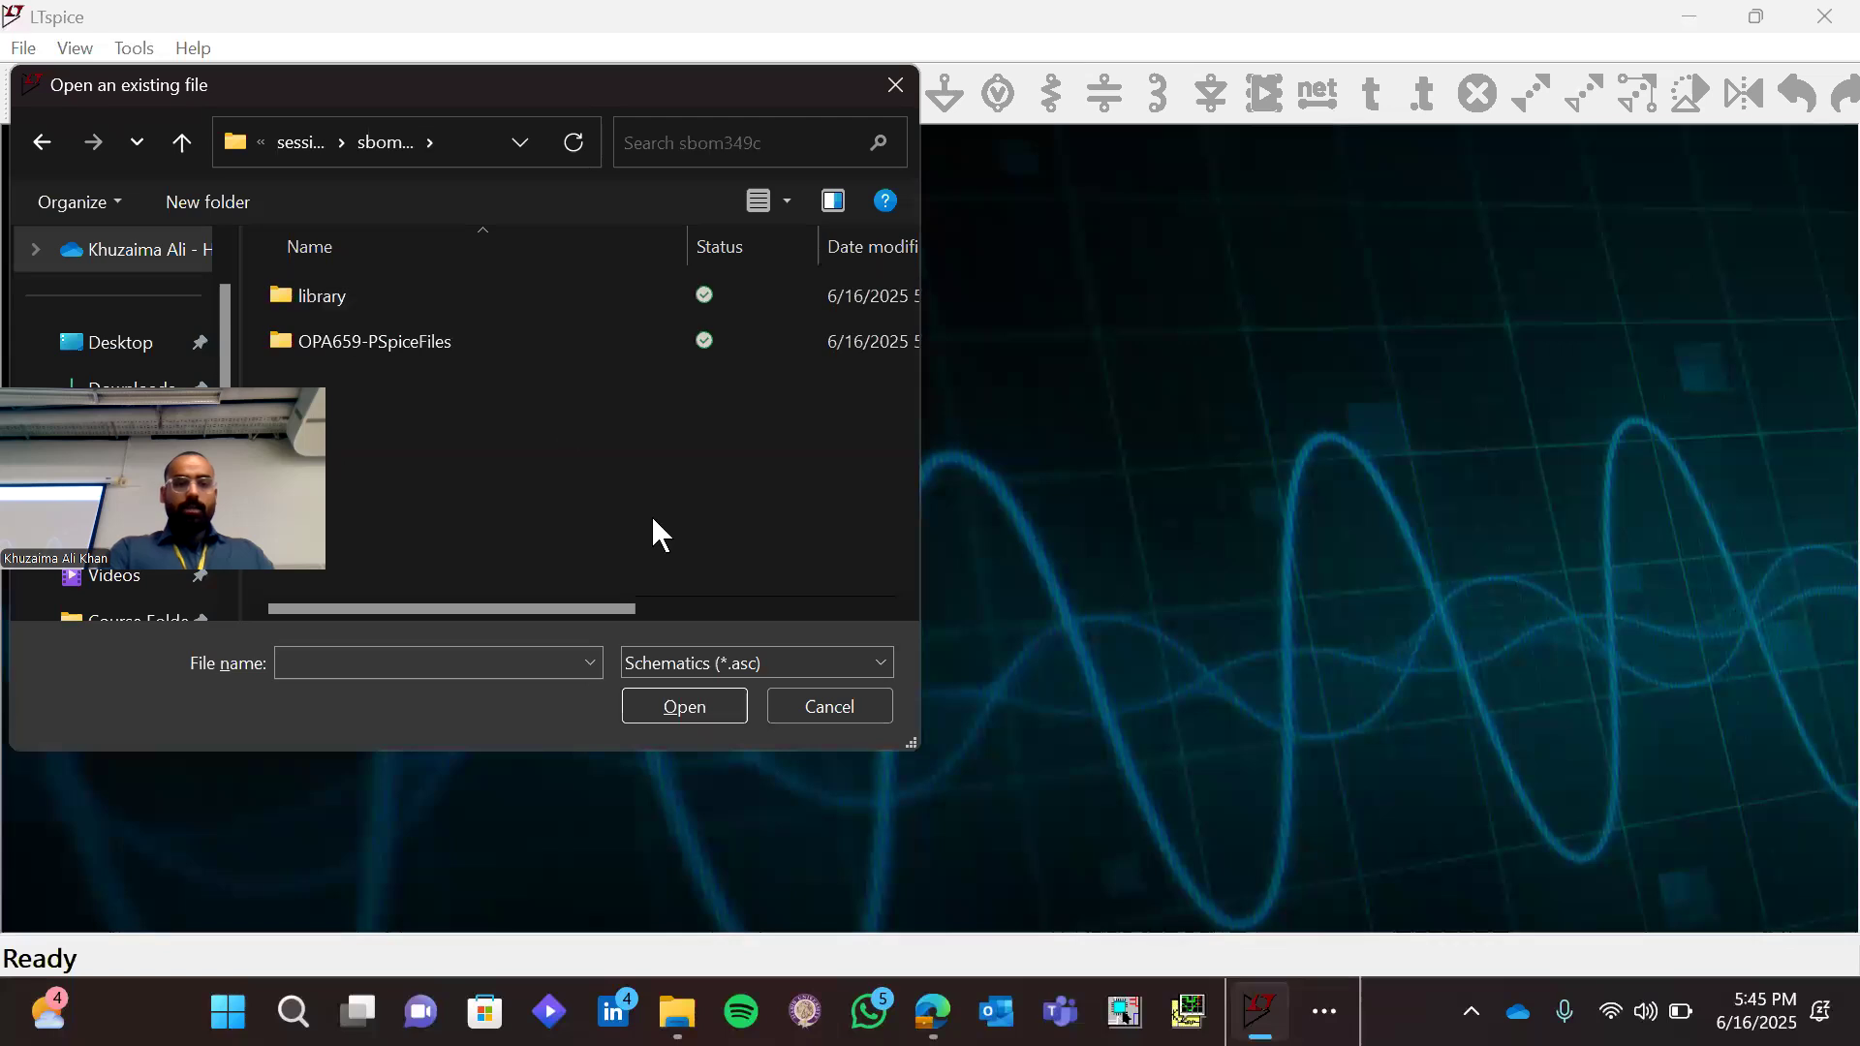
click(722, 662)
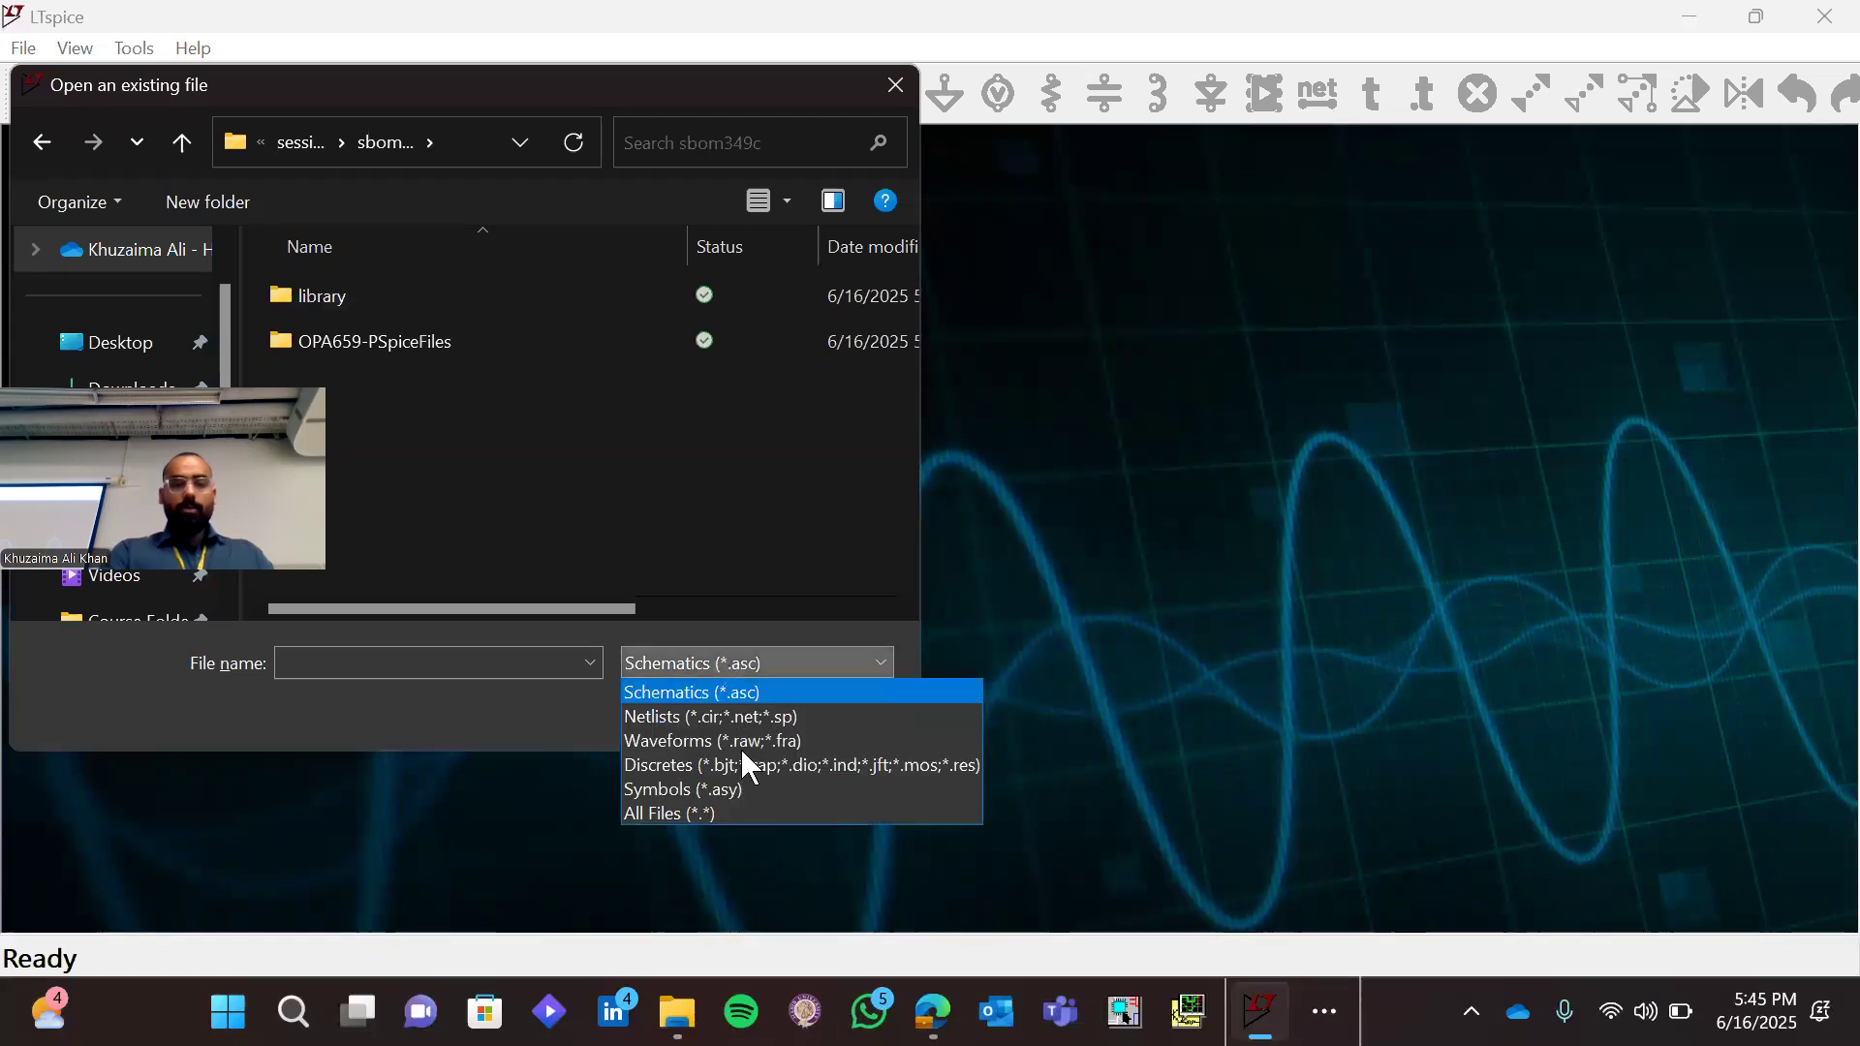
click(746, 812)
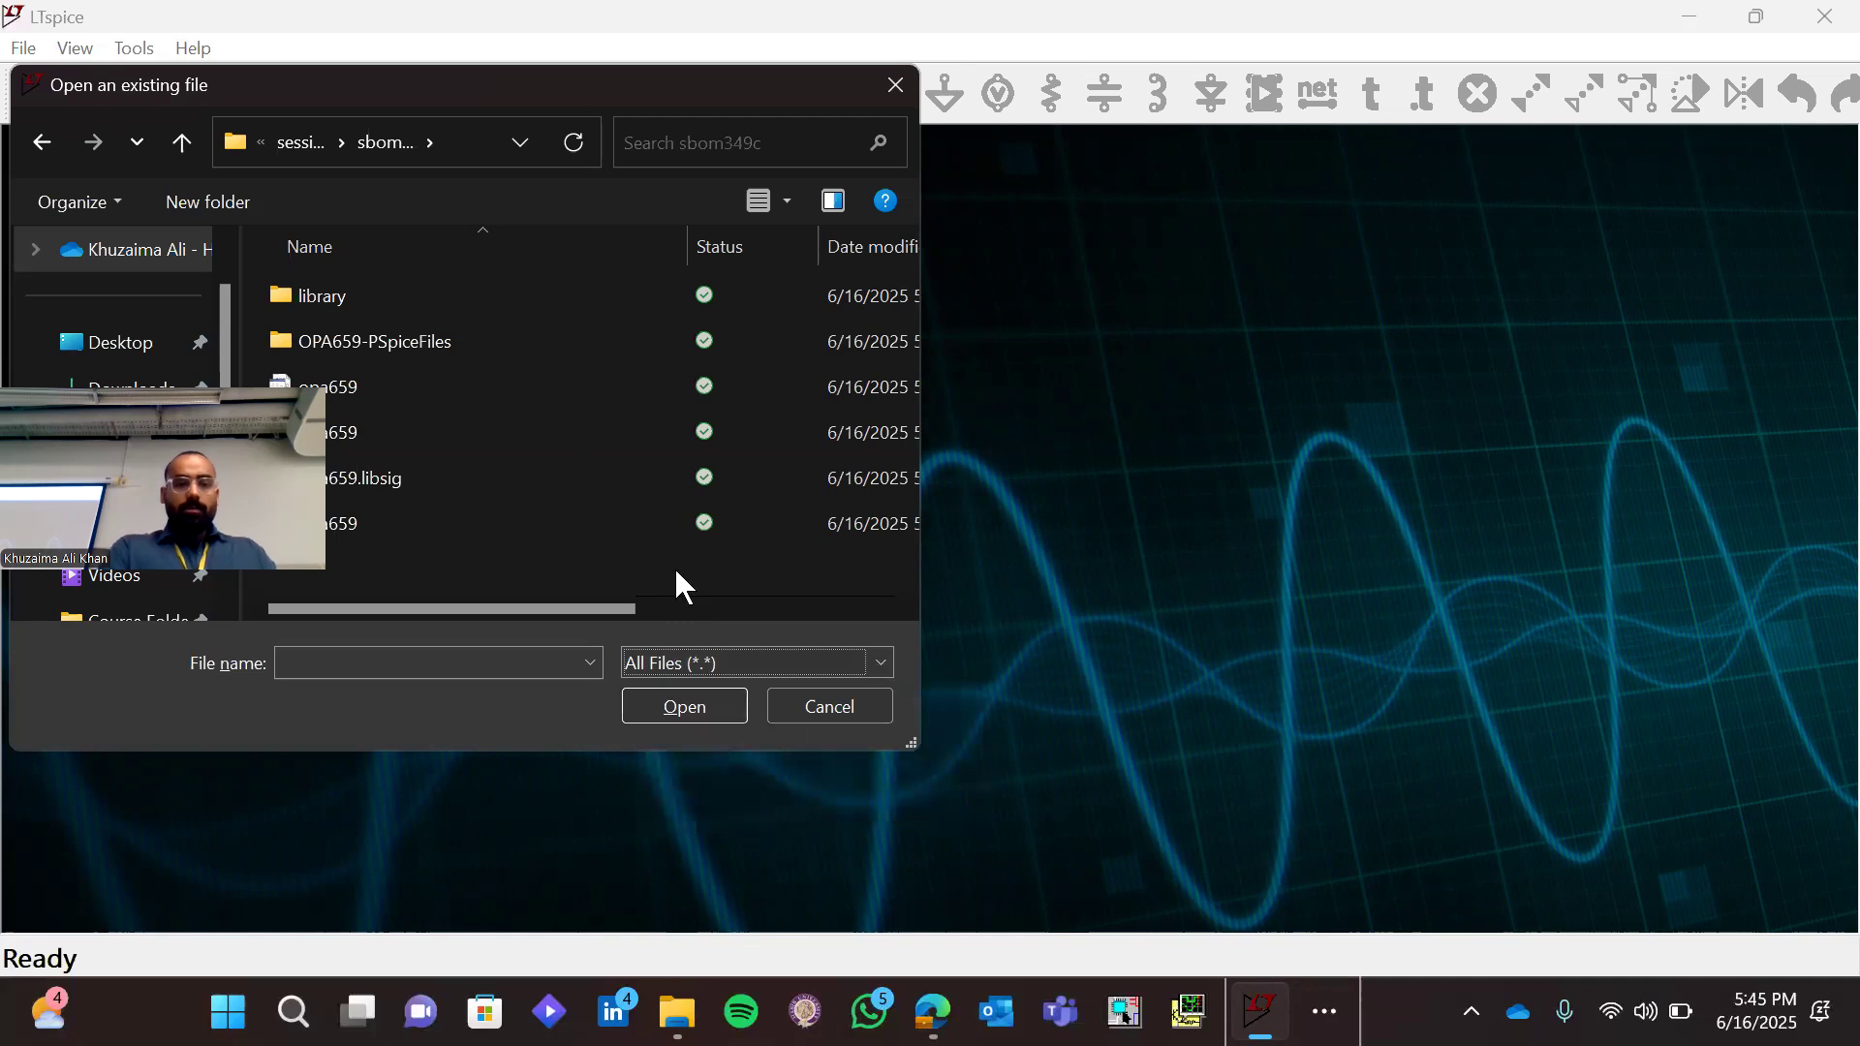
double_click(501, 389)
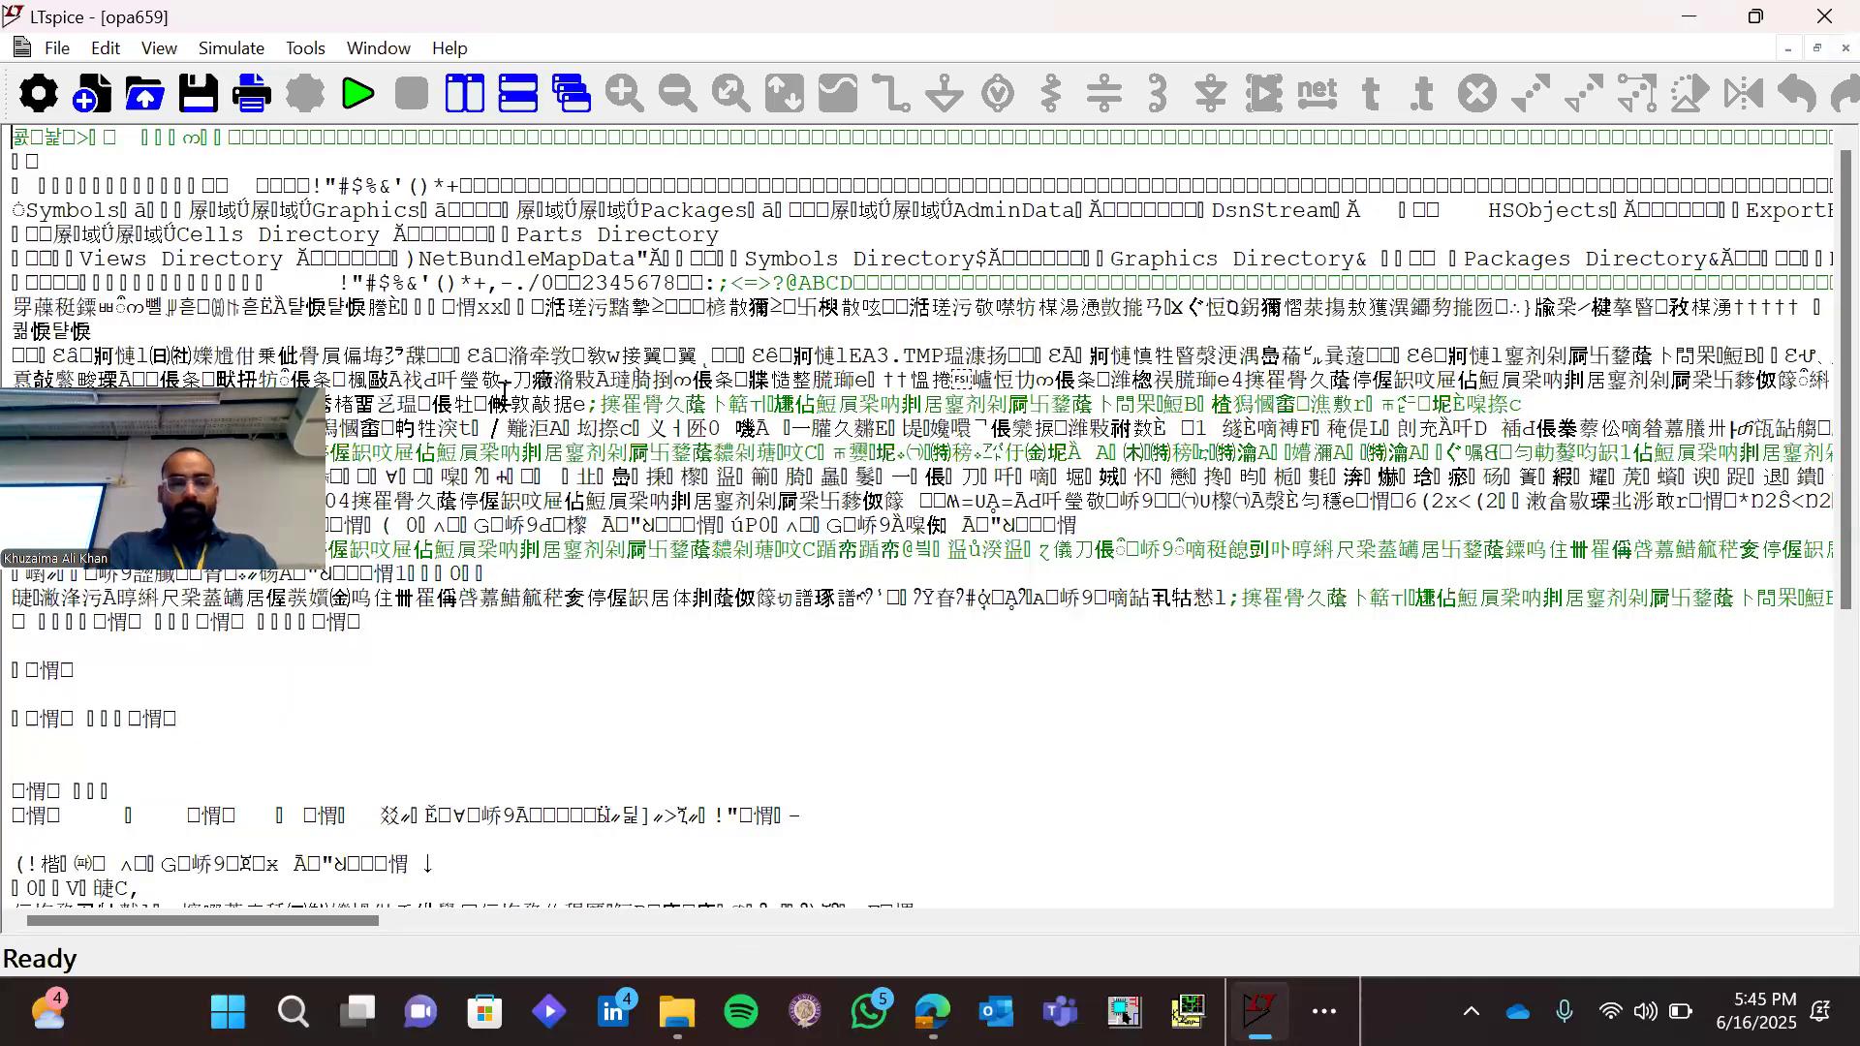
Look through the contents of the opened opa659 file
scroll(557, 505, down, 3)
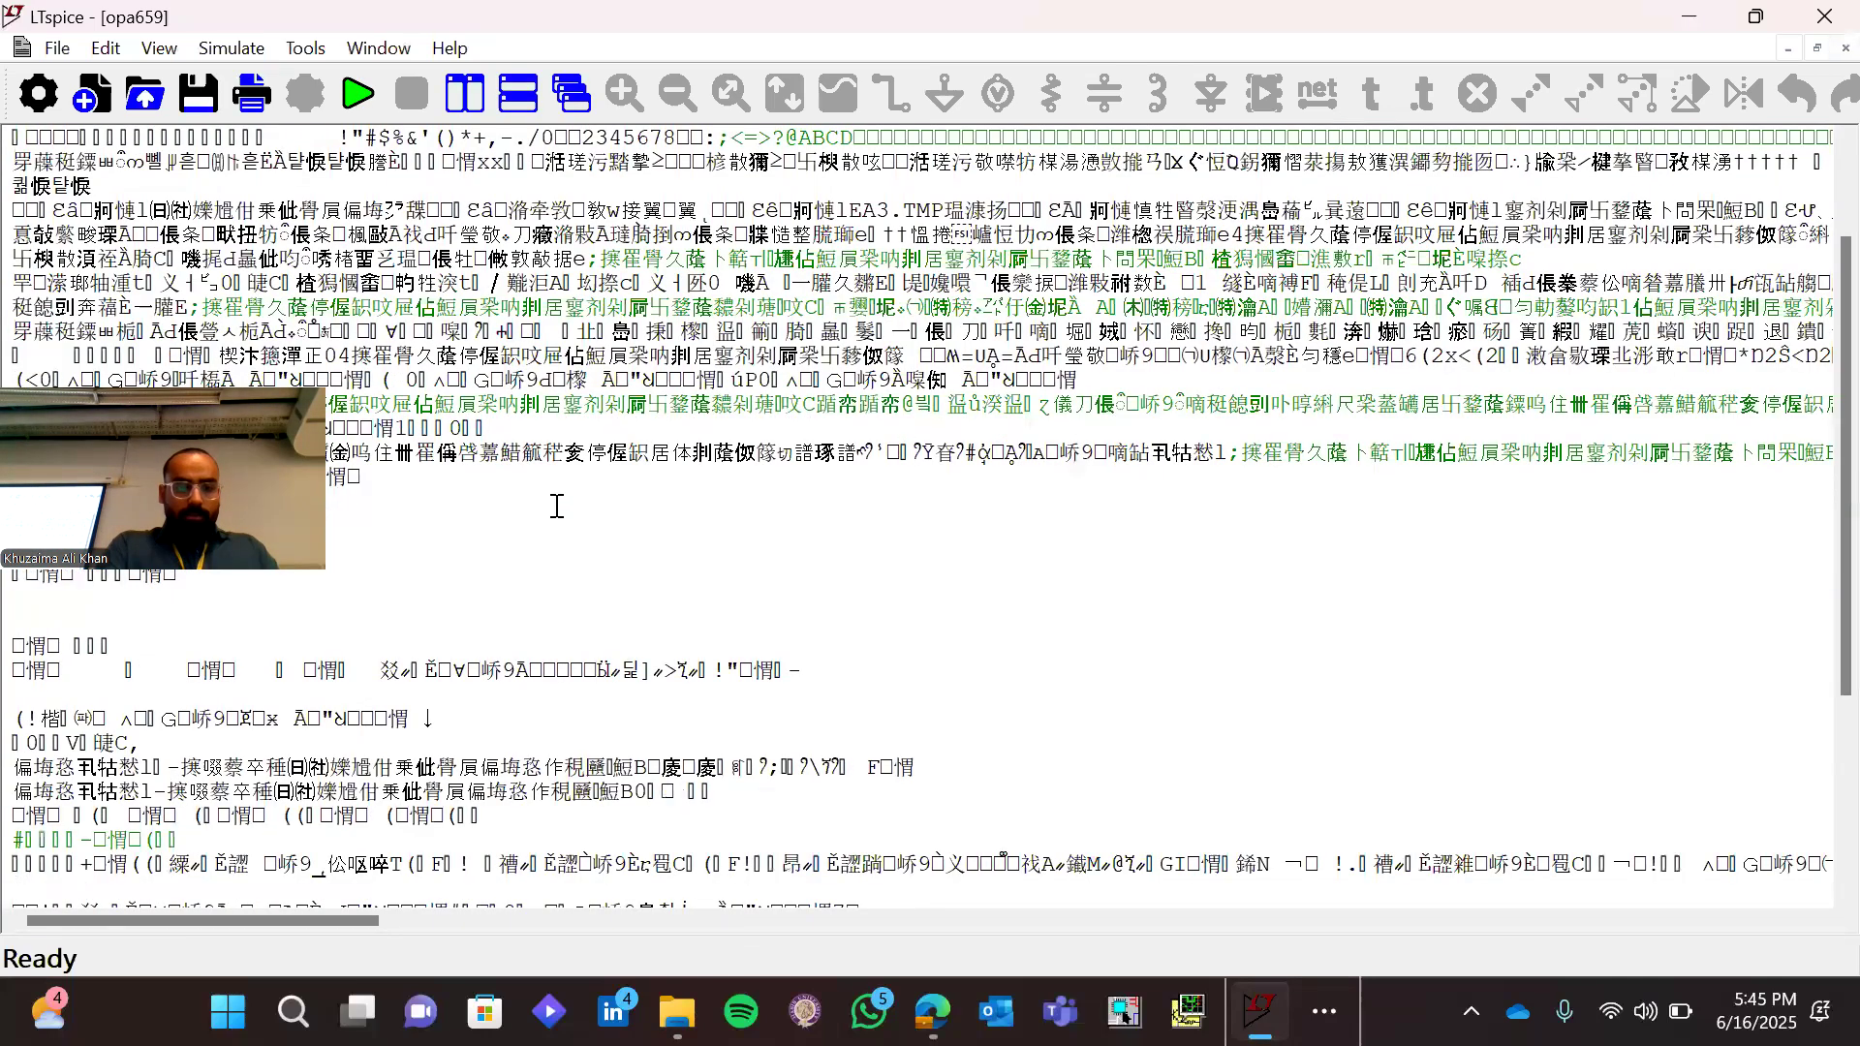
scroll(557, 506, down, 3)
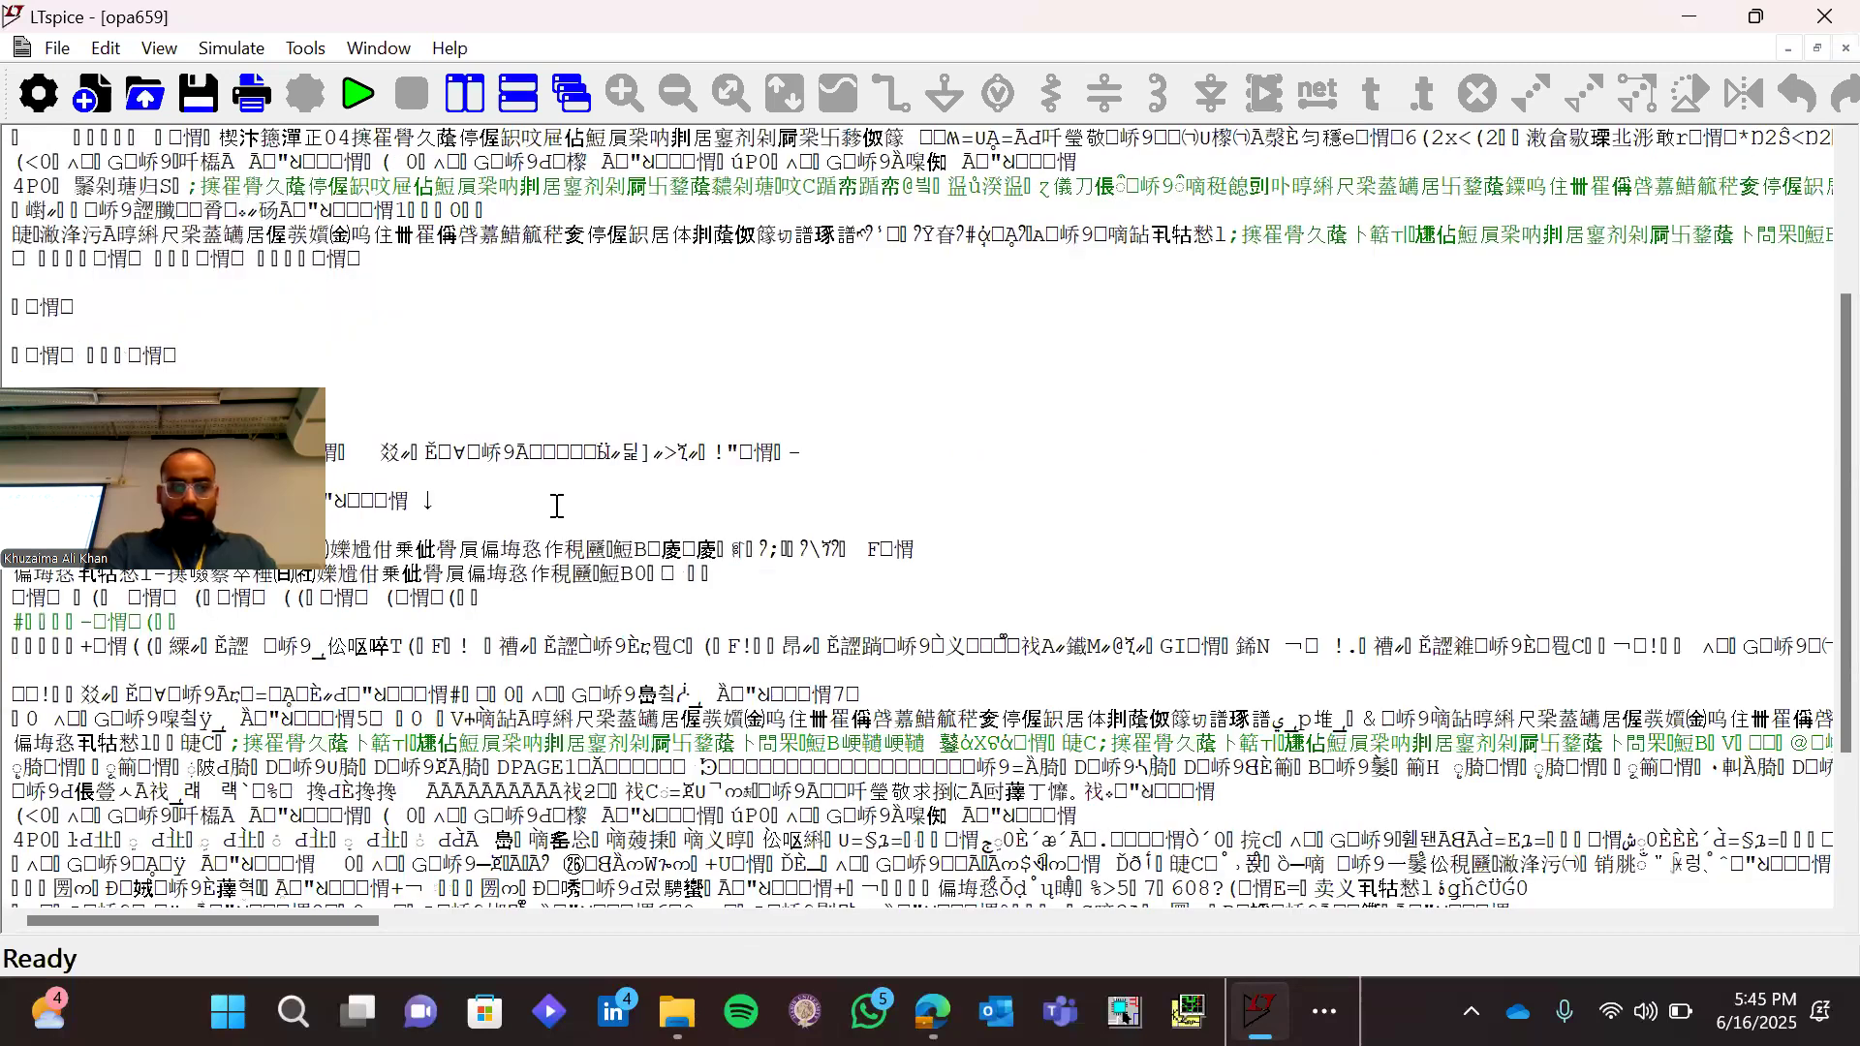
scroll(557, 505, up, 2)
Switch to the browser, review the OPA659 simulation models and design tools listed on the TI product page, and return to LTspice
click(949, 1017)
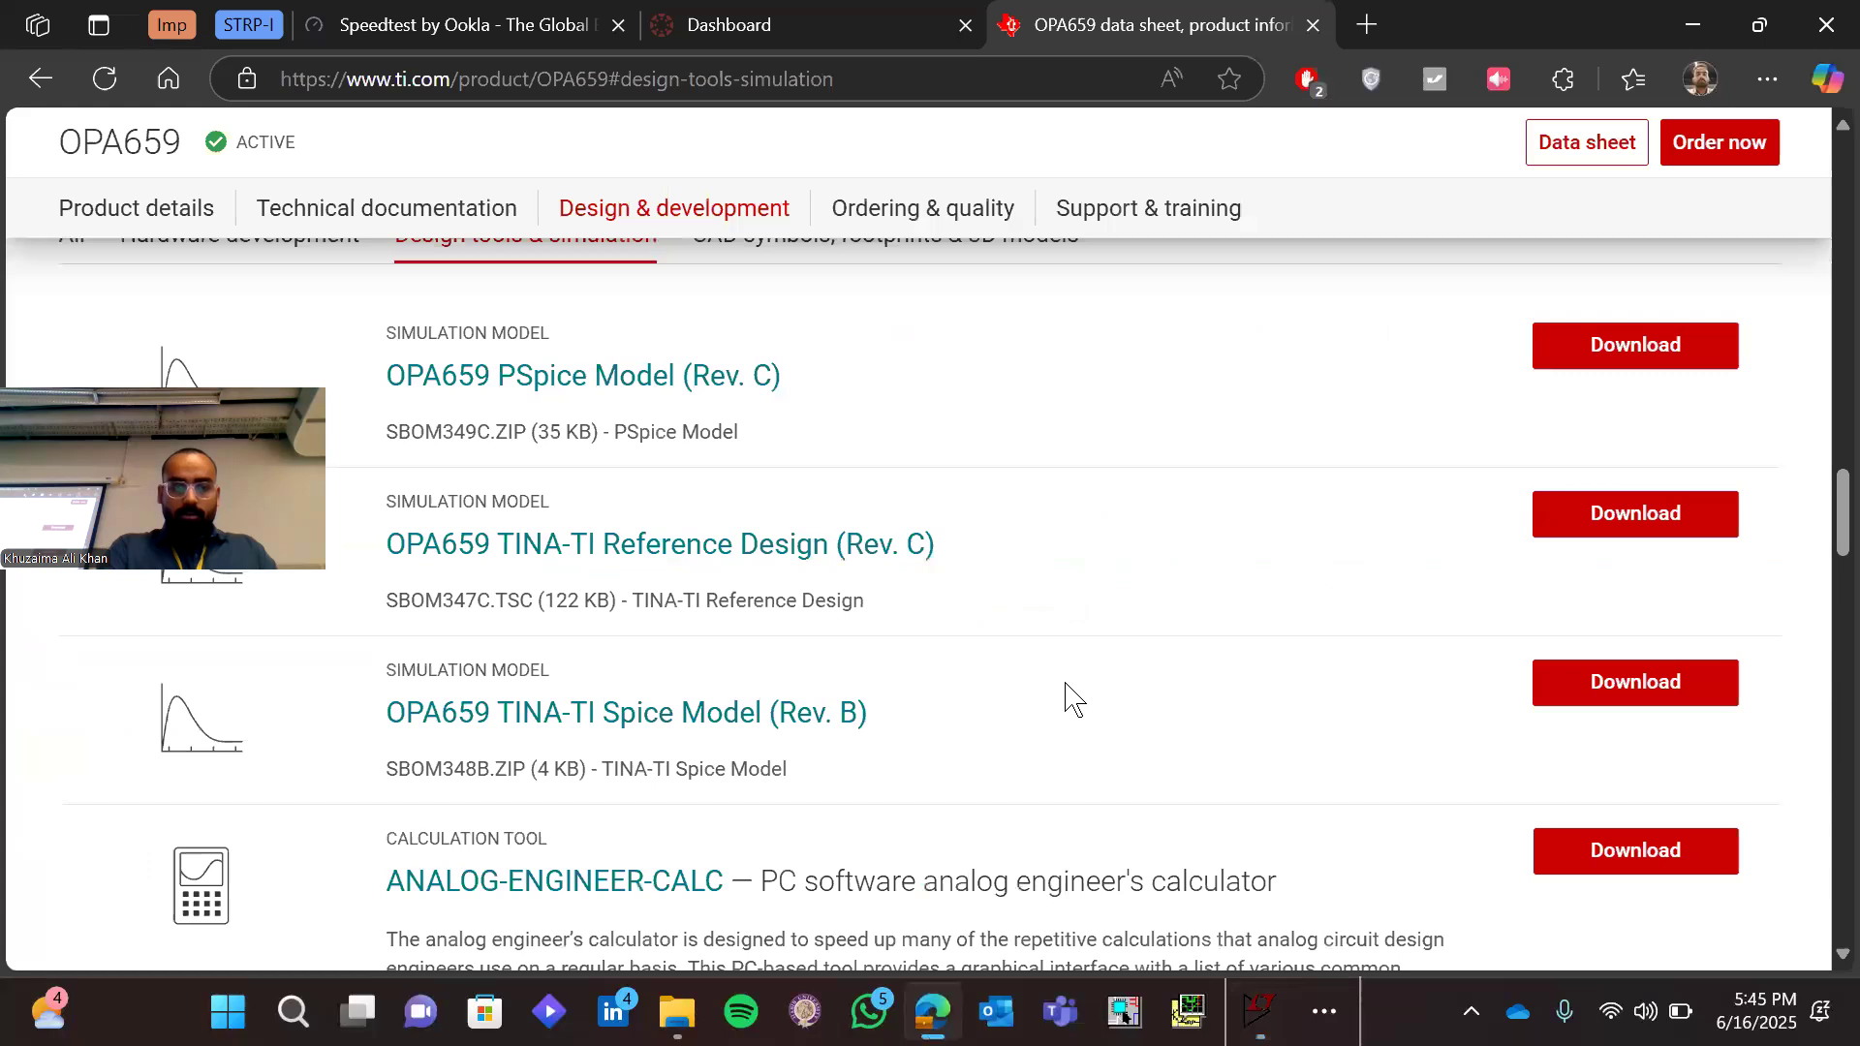
scroll(1065, 689, up, 4)
scroll(1066, 697, down, 6)
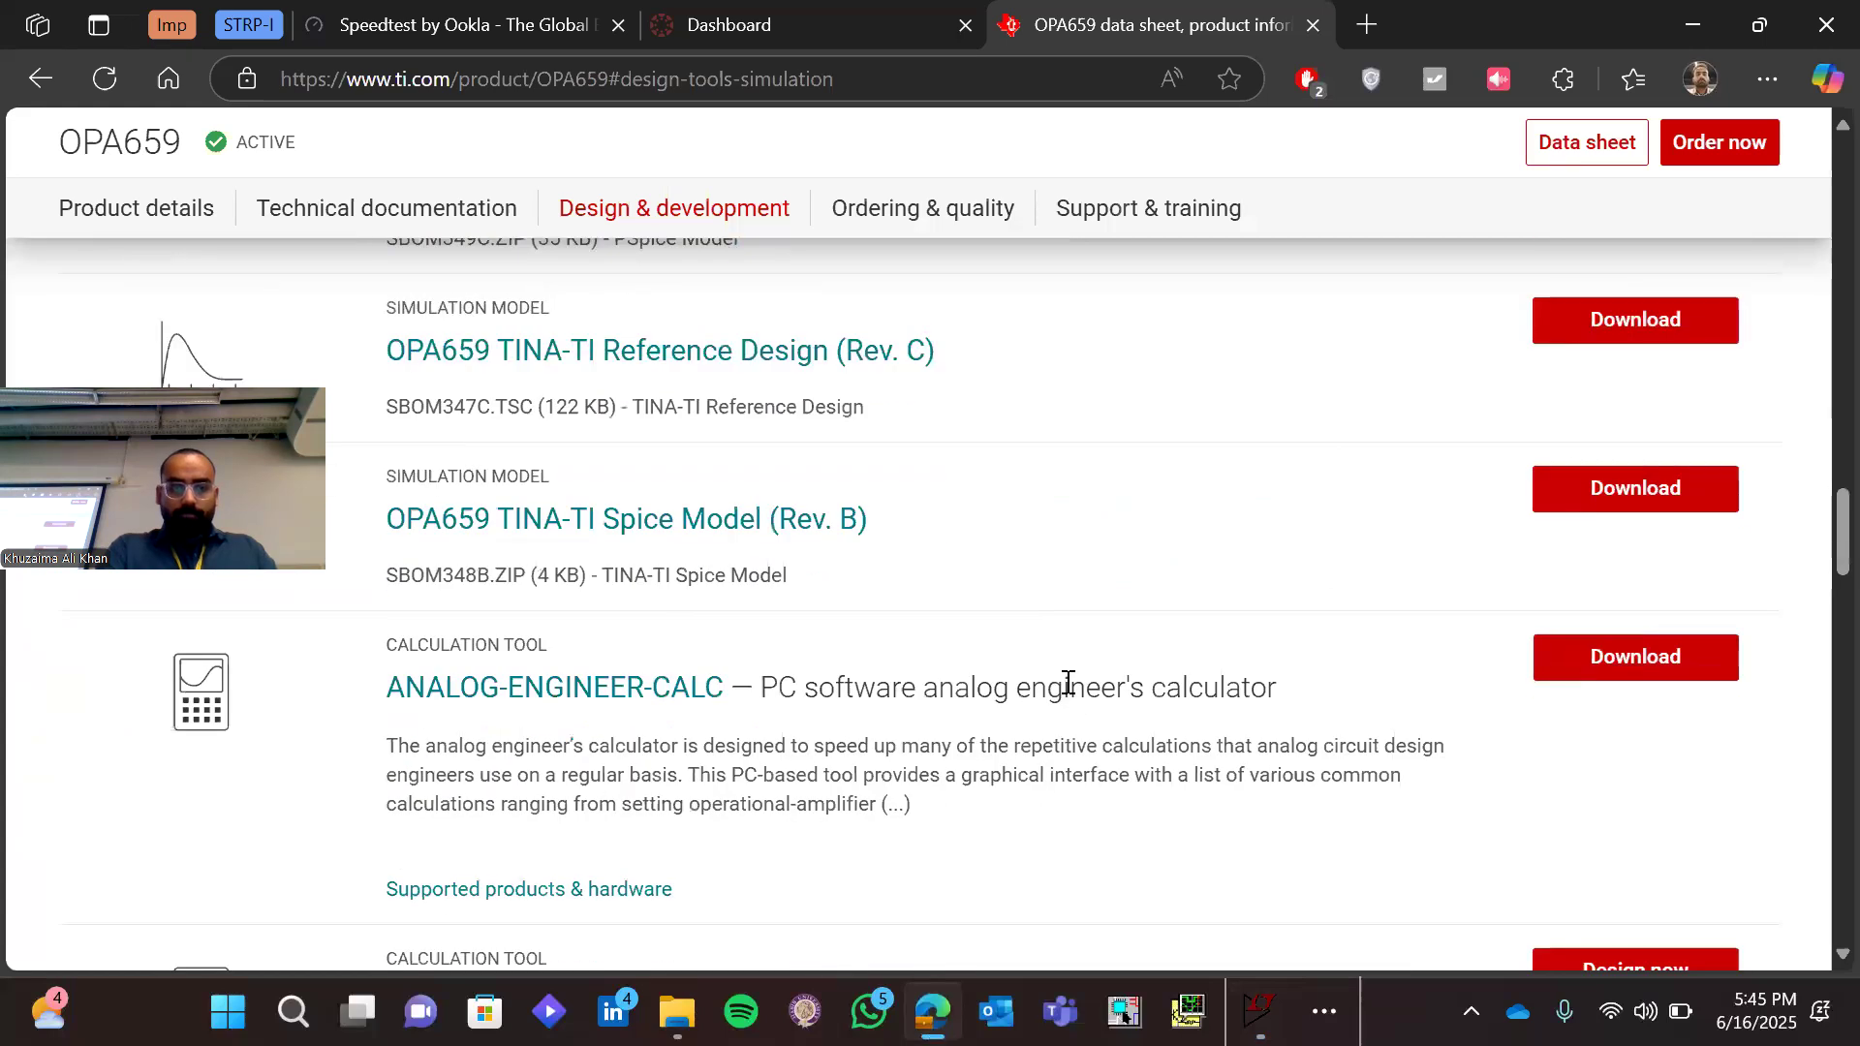
scroll(1067, 683, down, 3)
scroll(1066, 690, down, 2)
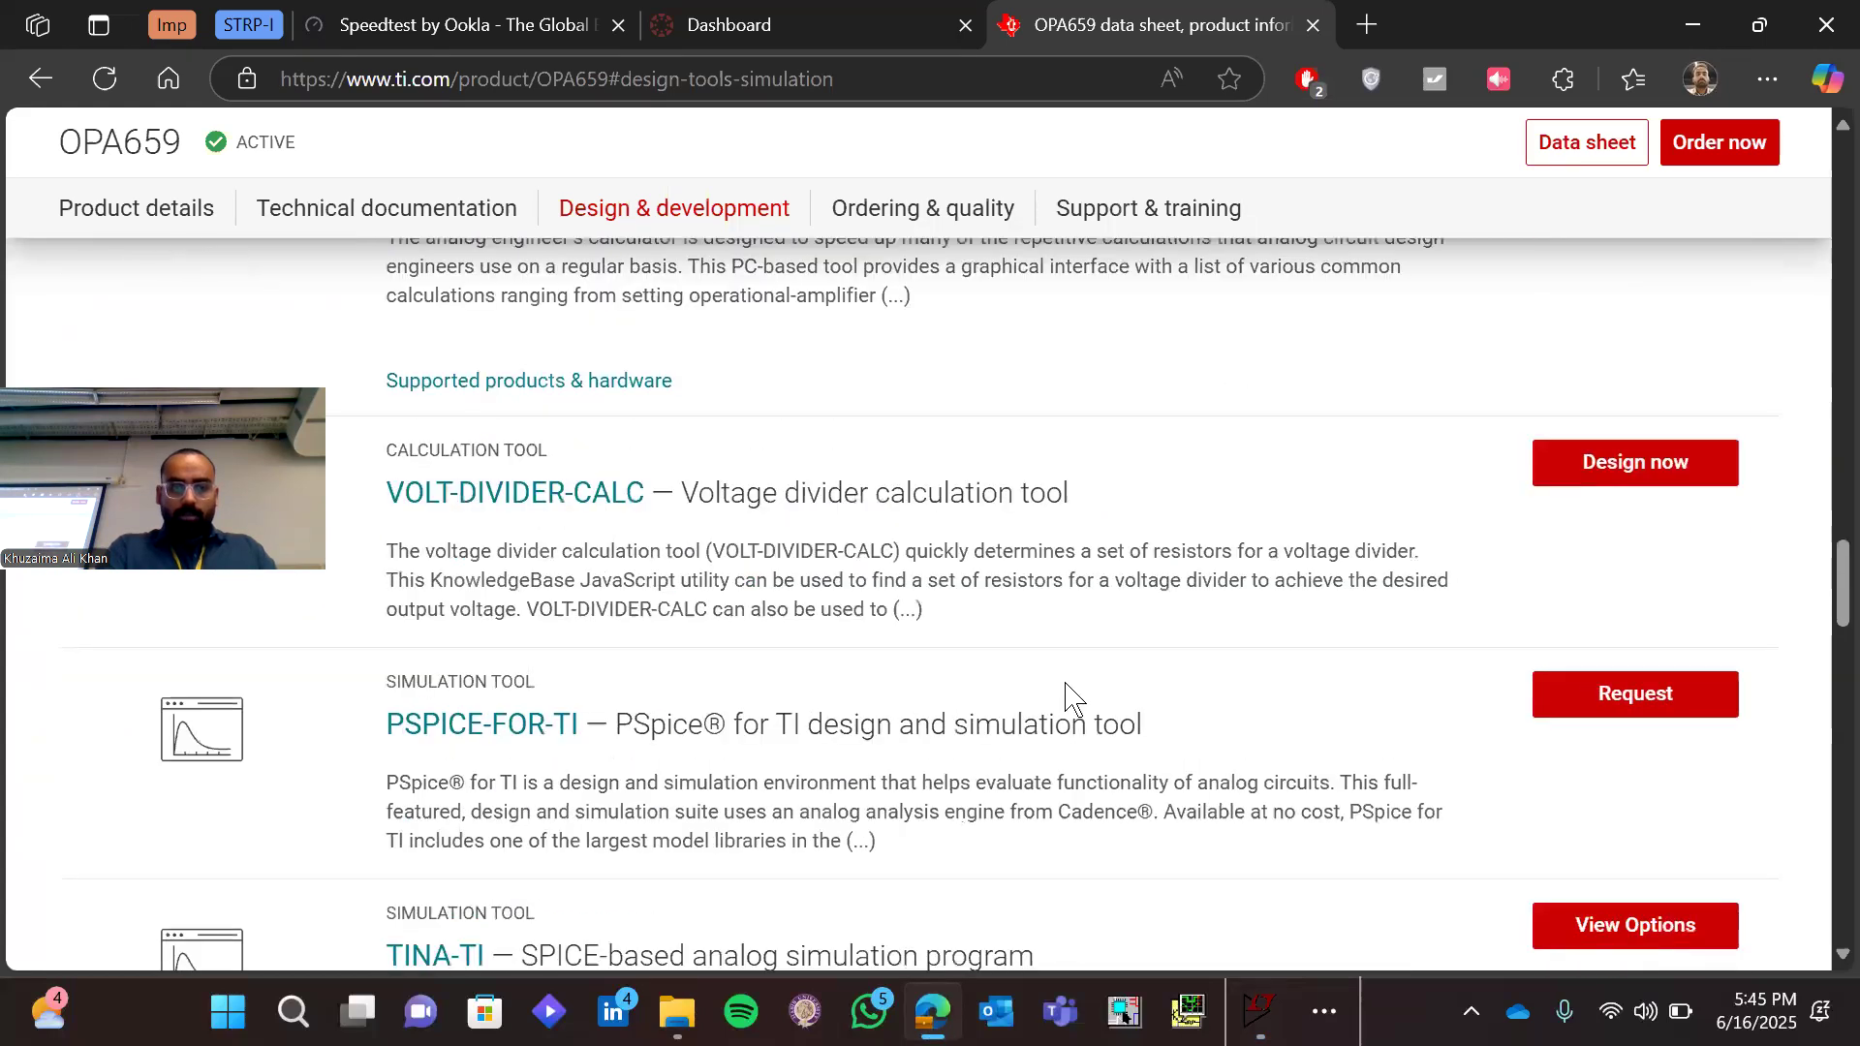
scroll(1066, 690, down, 4)
scroll(1066, 700, up, 2)
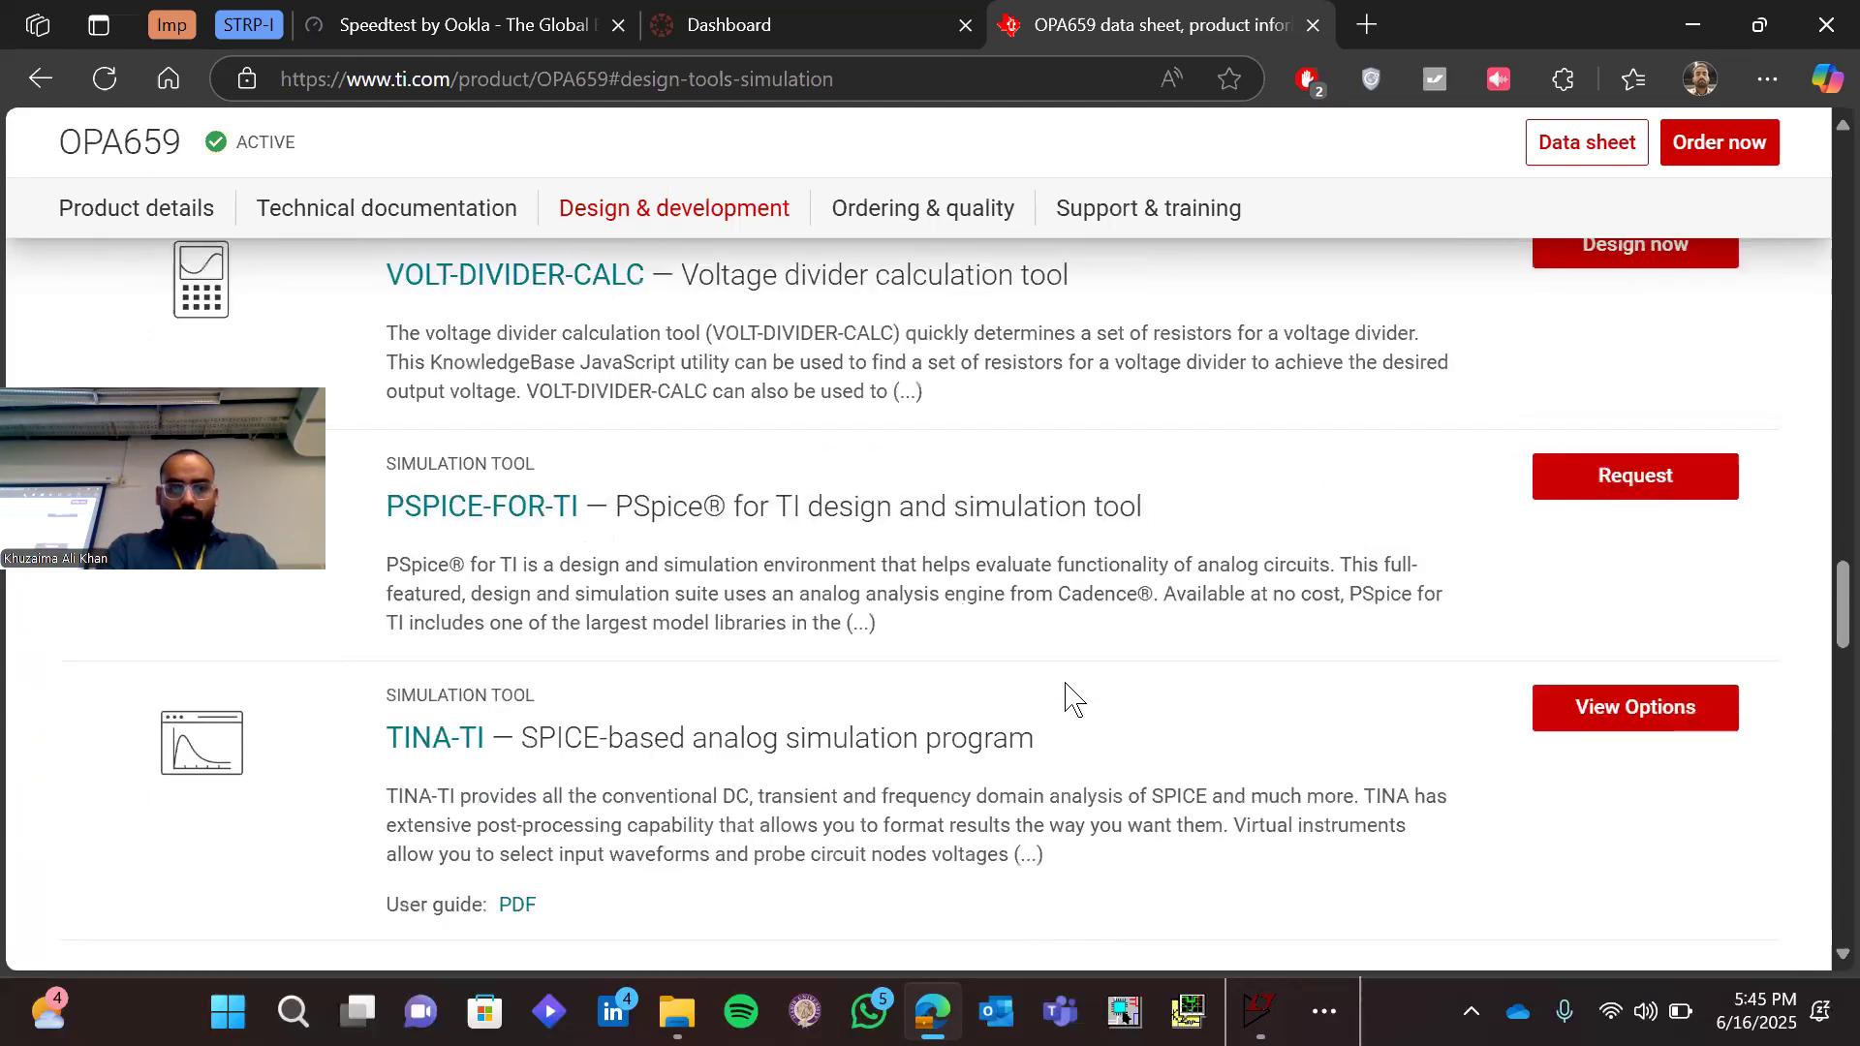
scroll(1067, 699, up, 1)
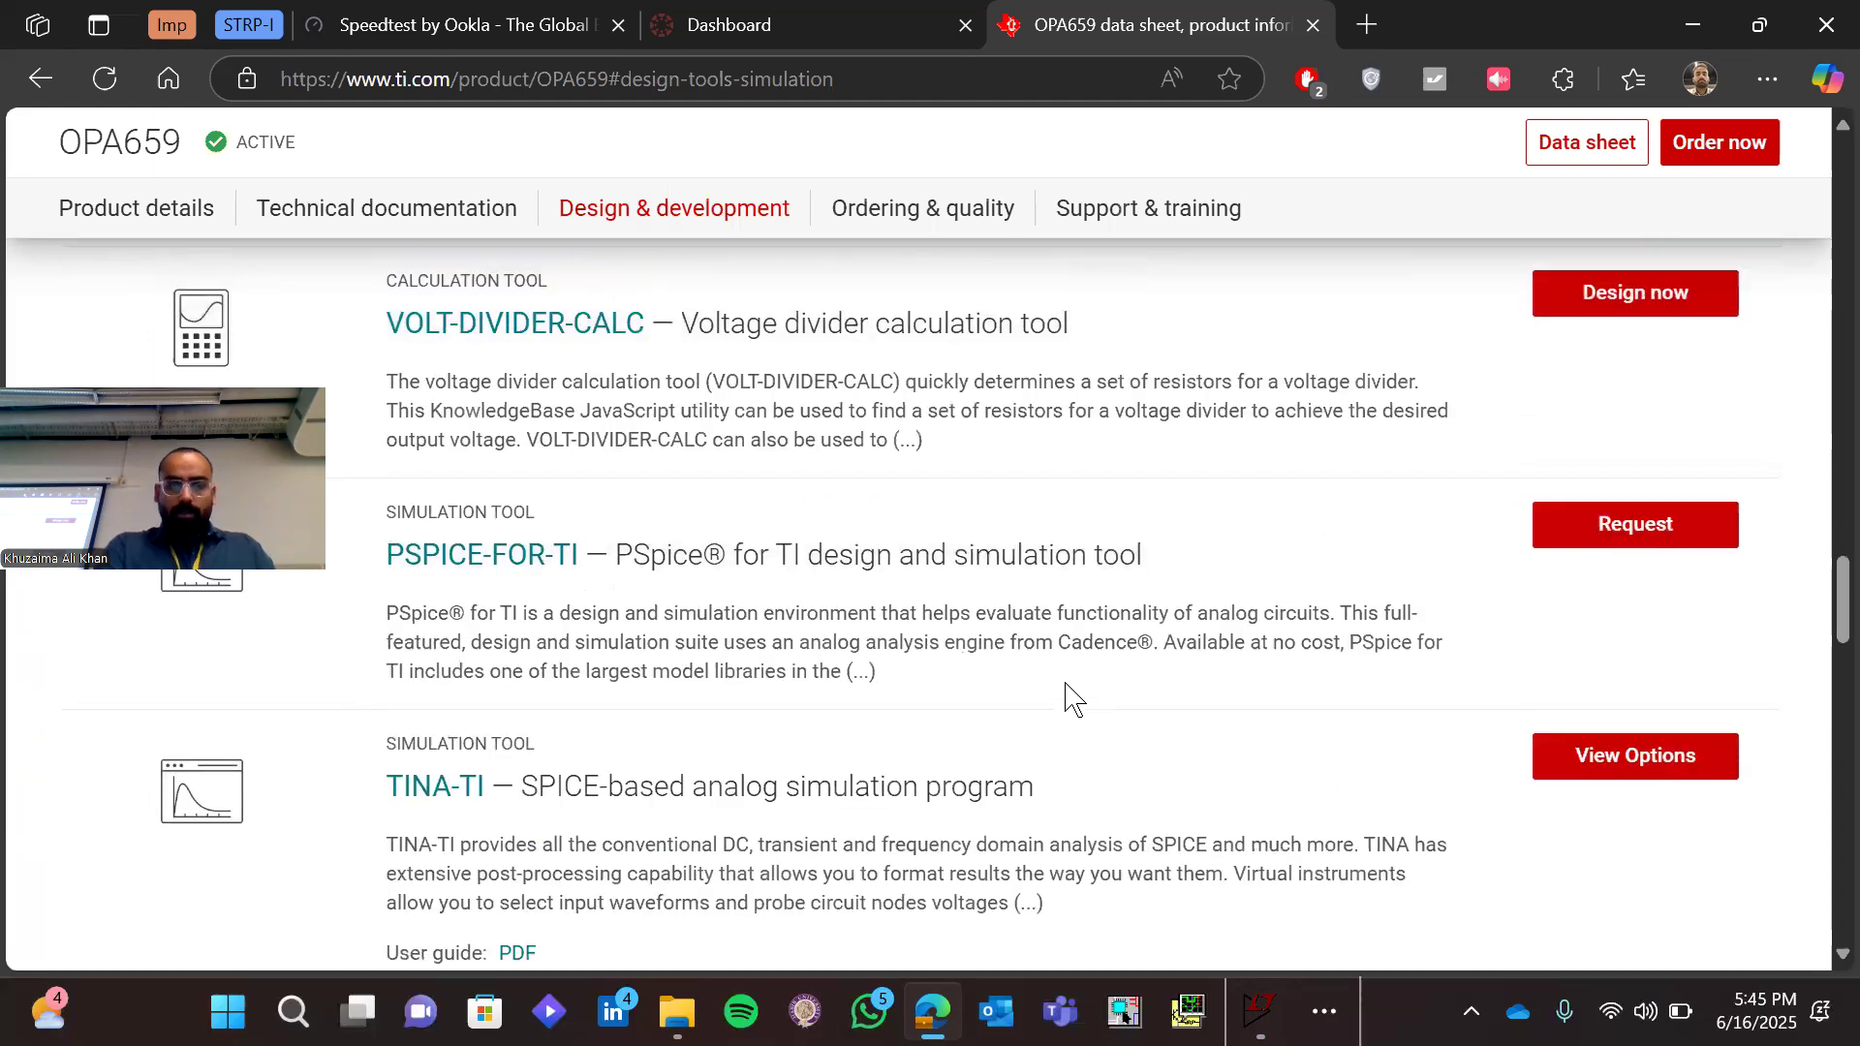
scroll(1066, 698, up, 5)
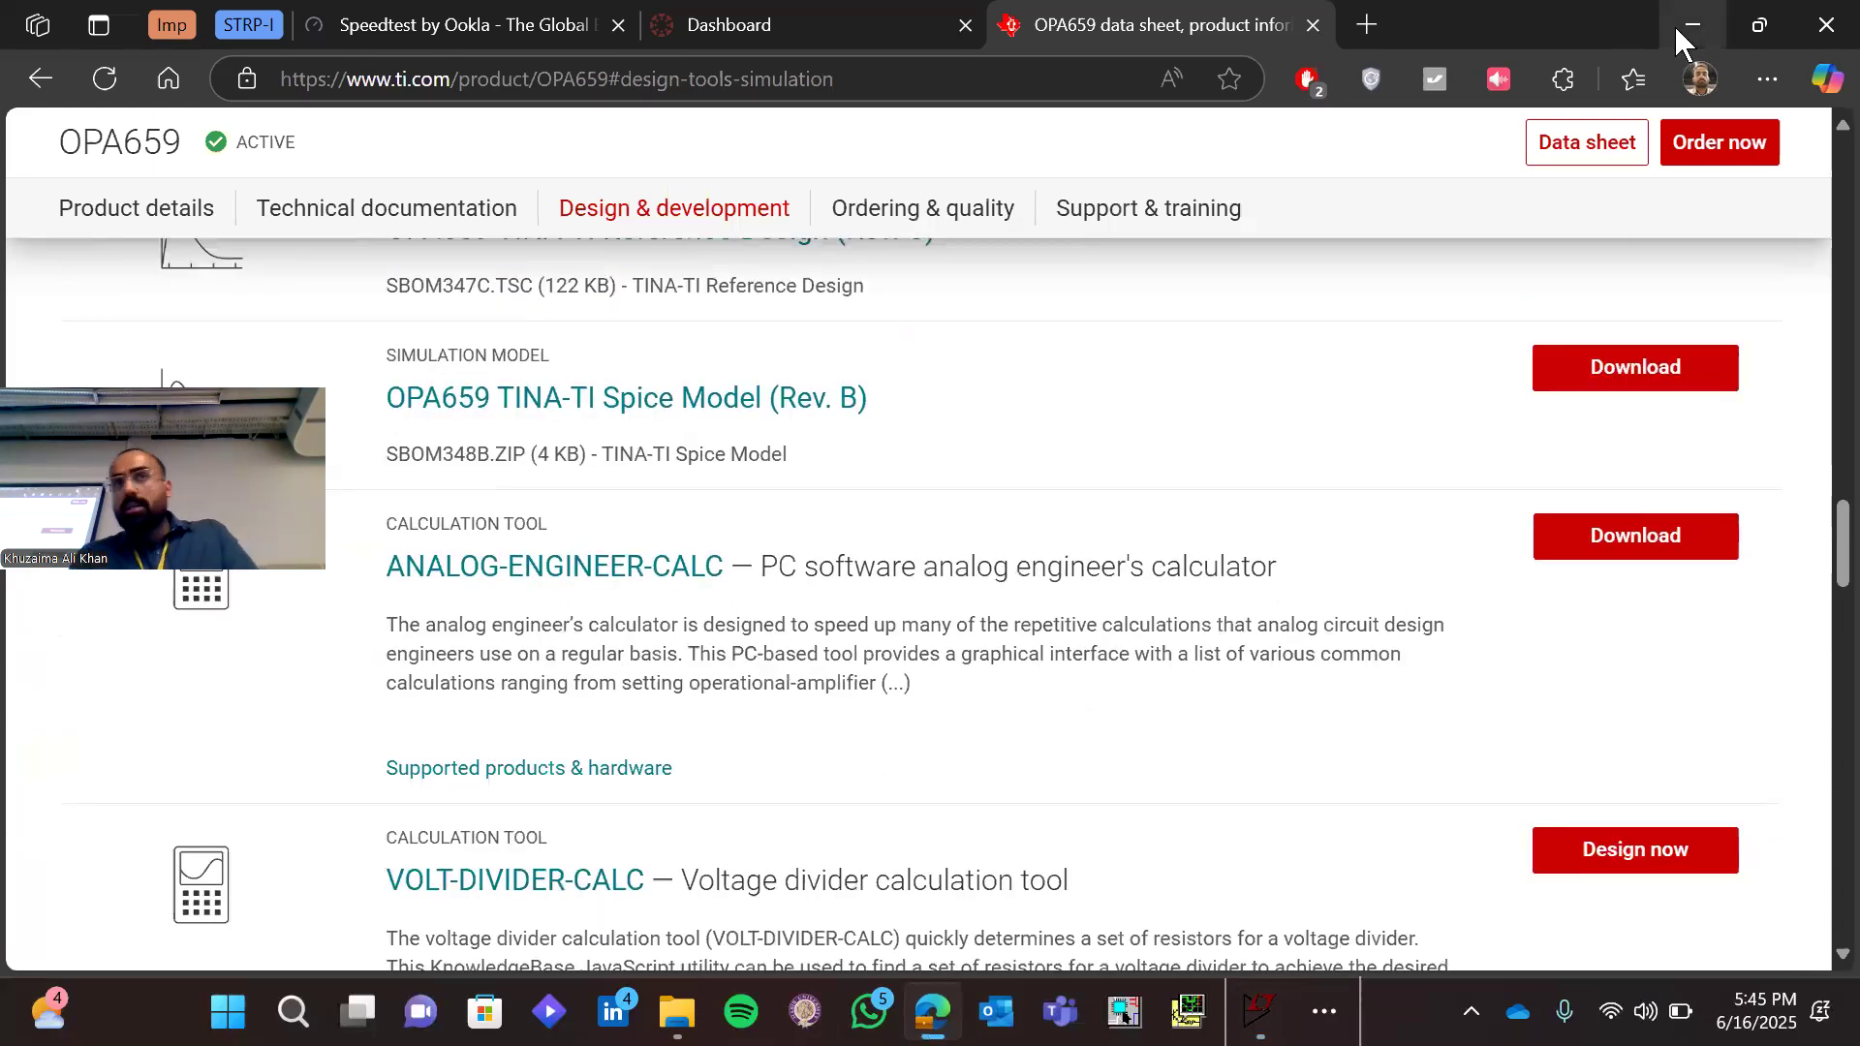
click(1676, 28)
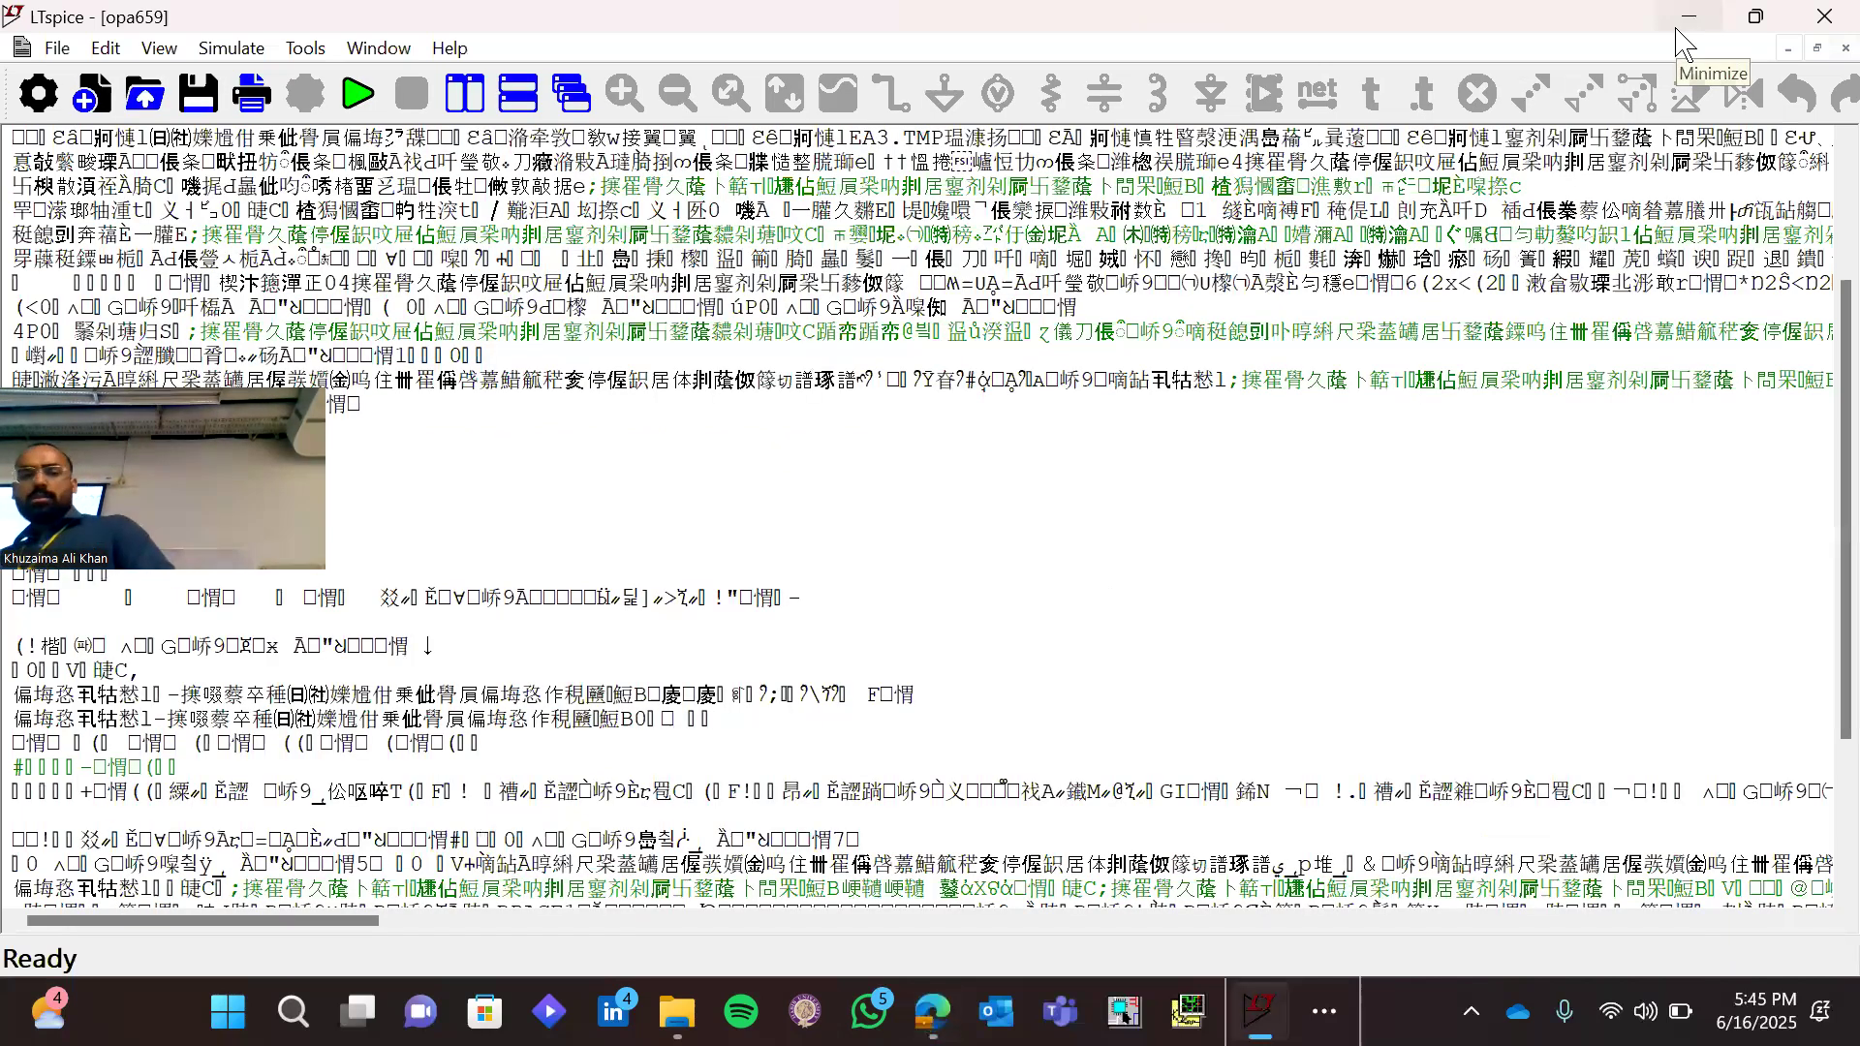
Close the unreadable opa659 file and open the second opa659 file in the sbom349c folder with all file types shown
click(1843, 47)
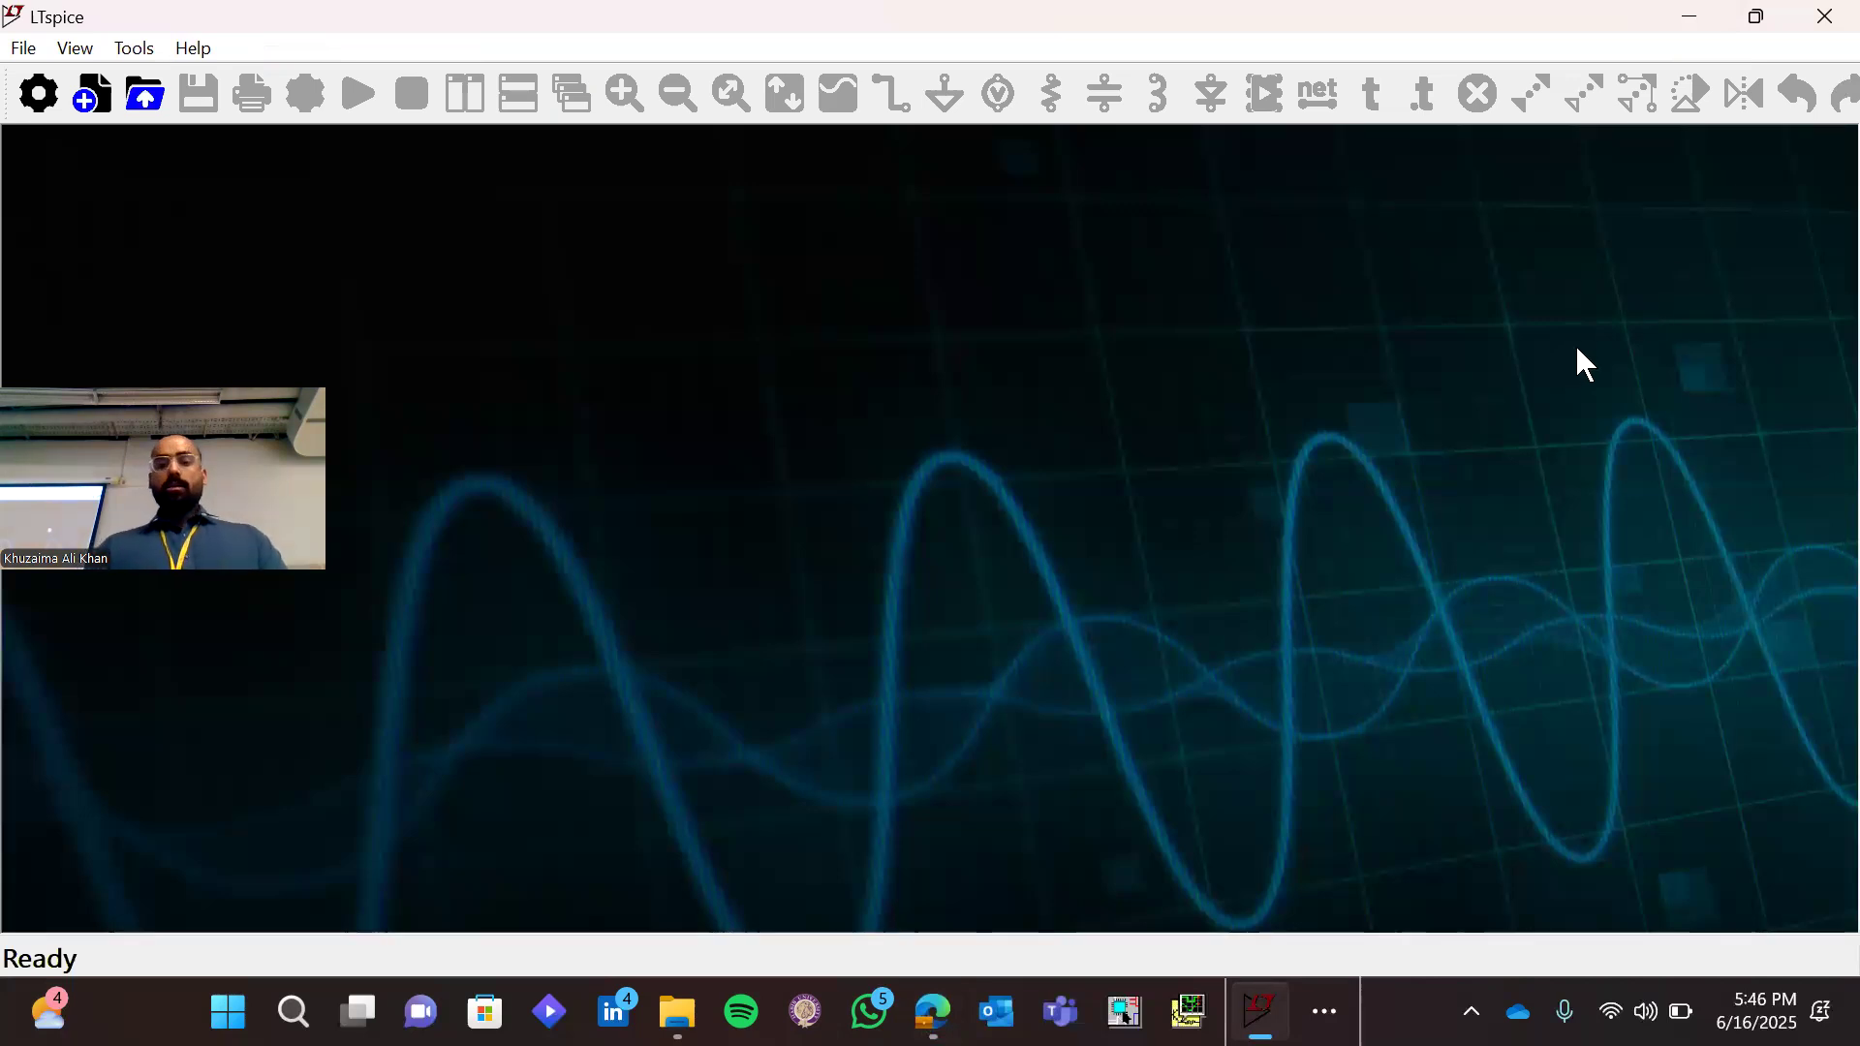
key(ctrl+o)
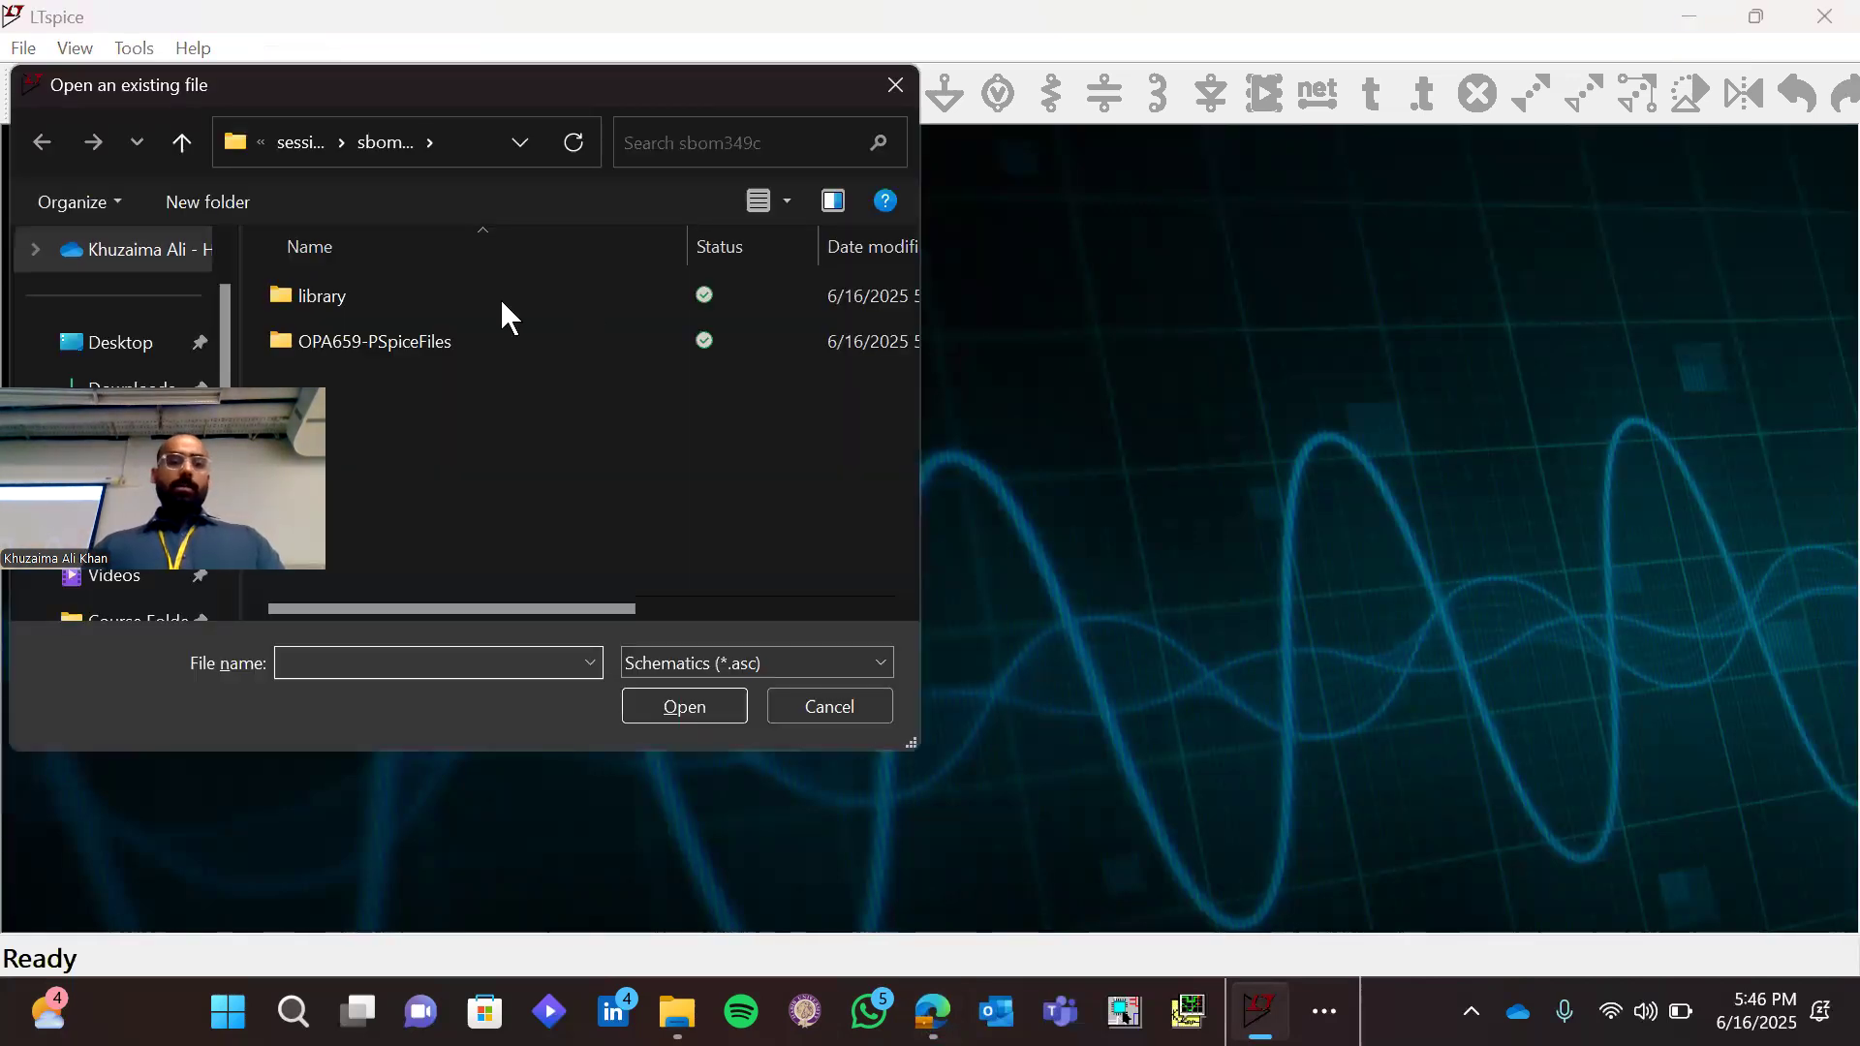
click(757, 658)
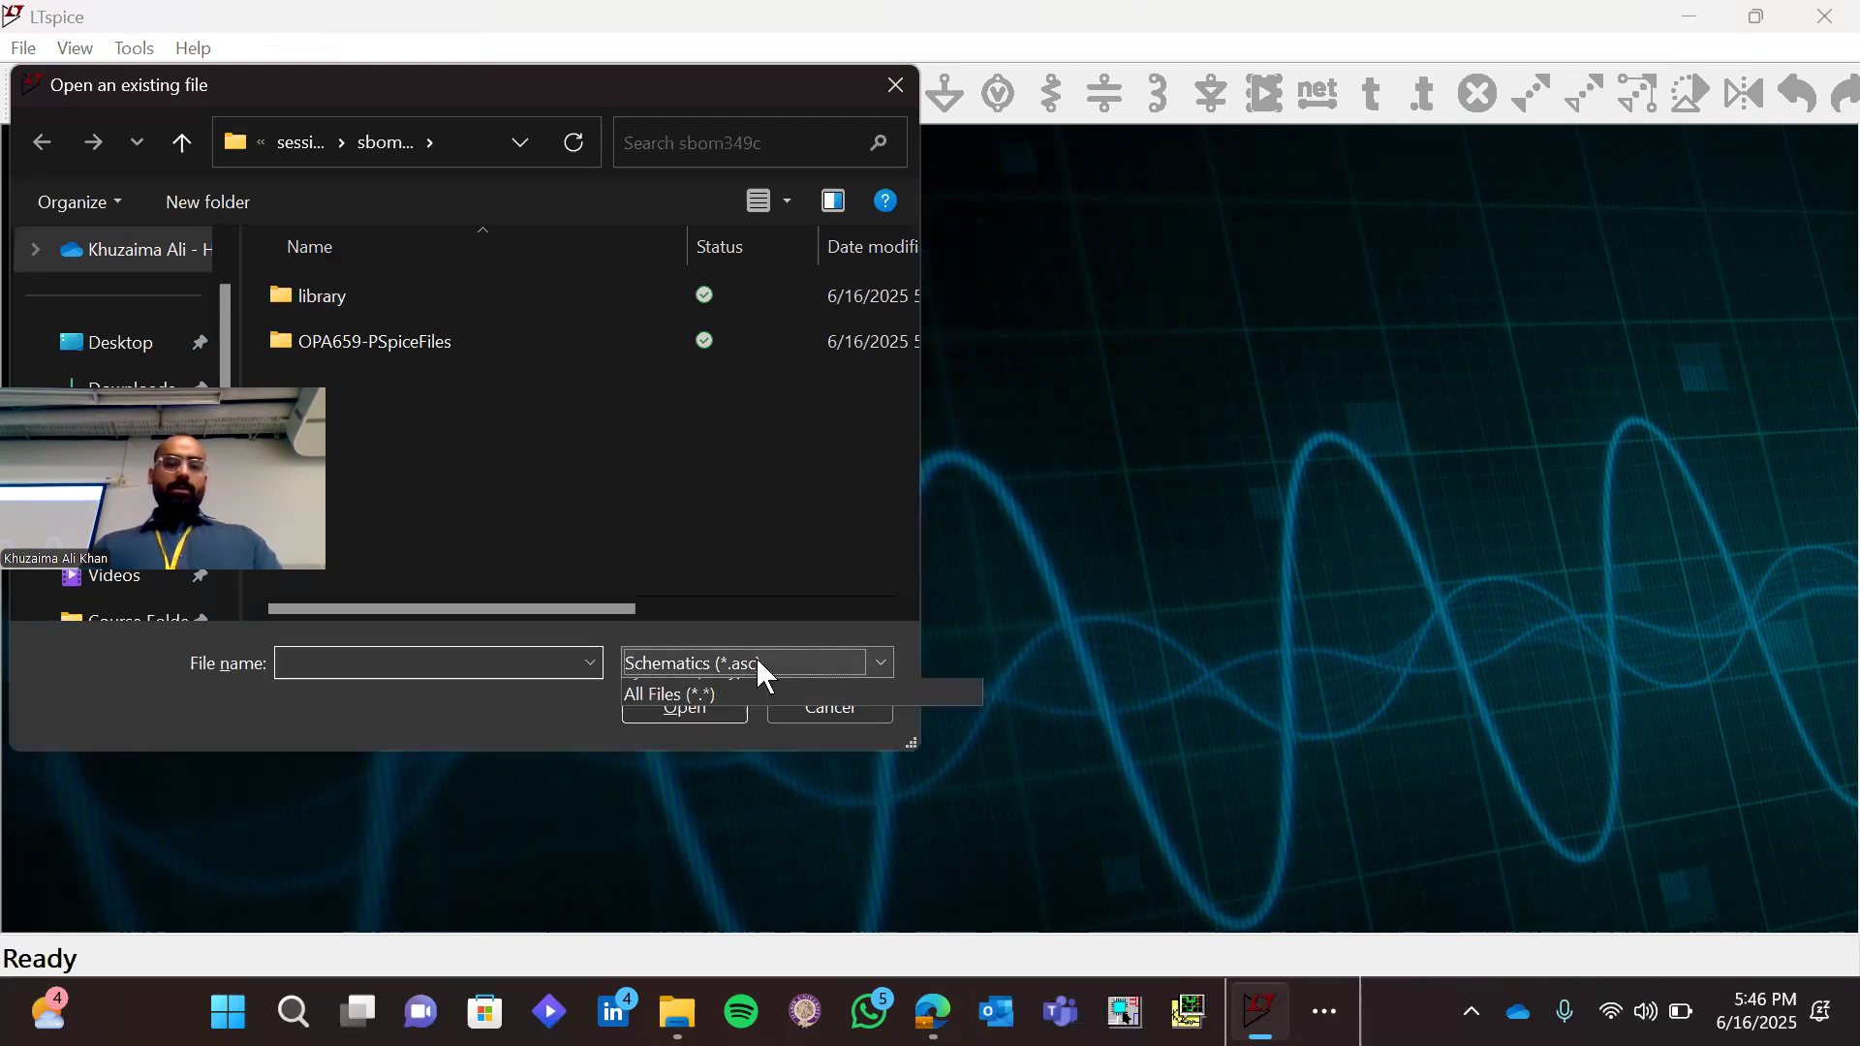
click(771, 812)
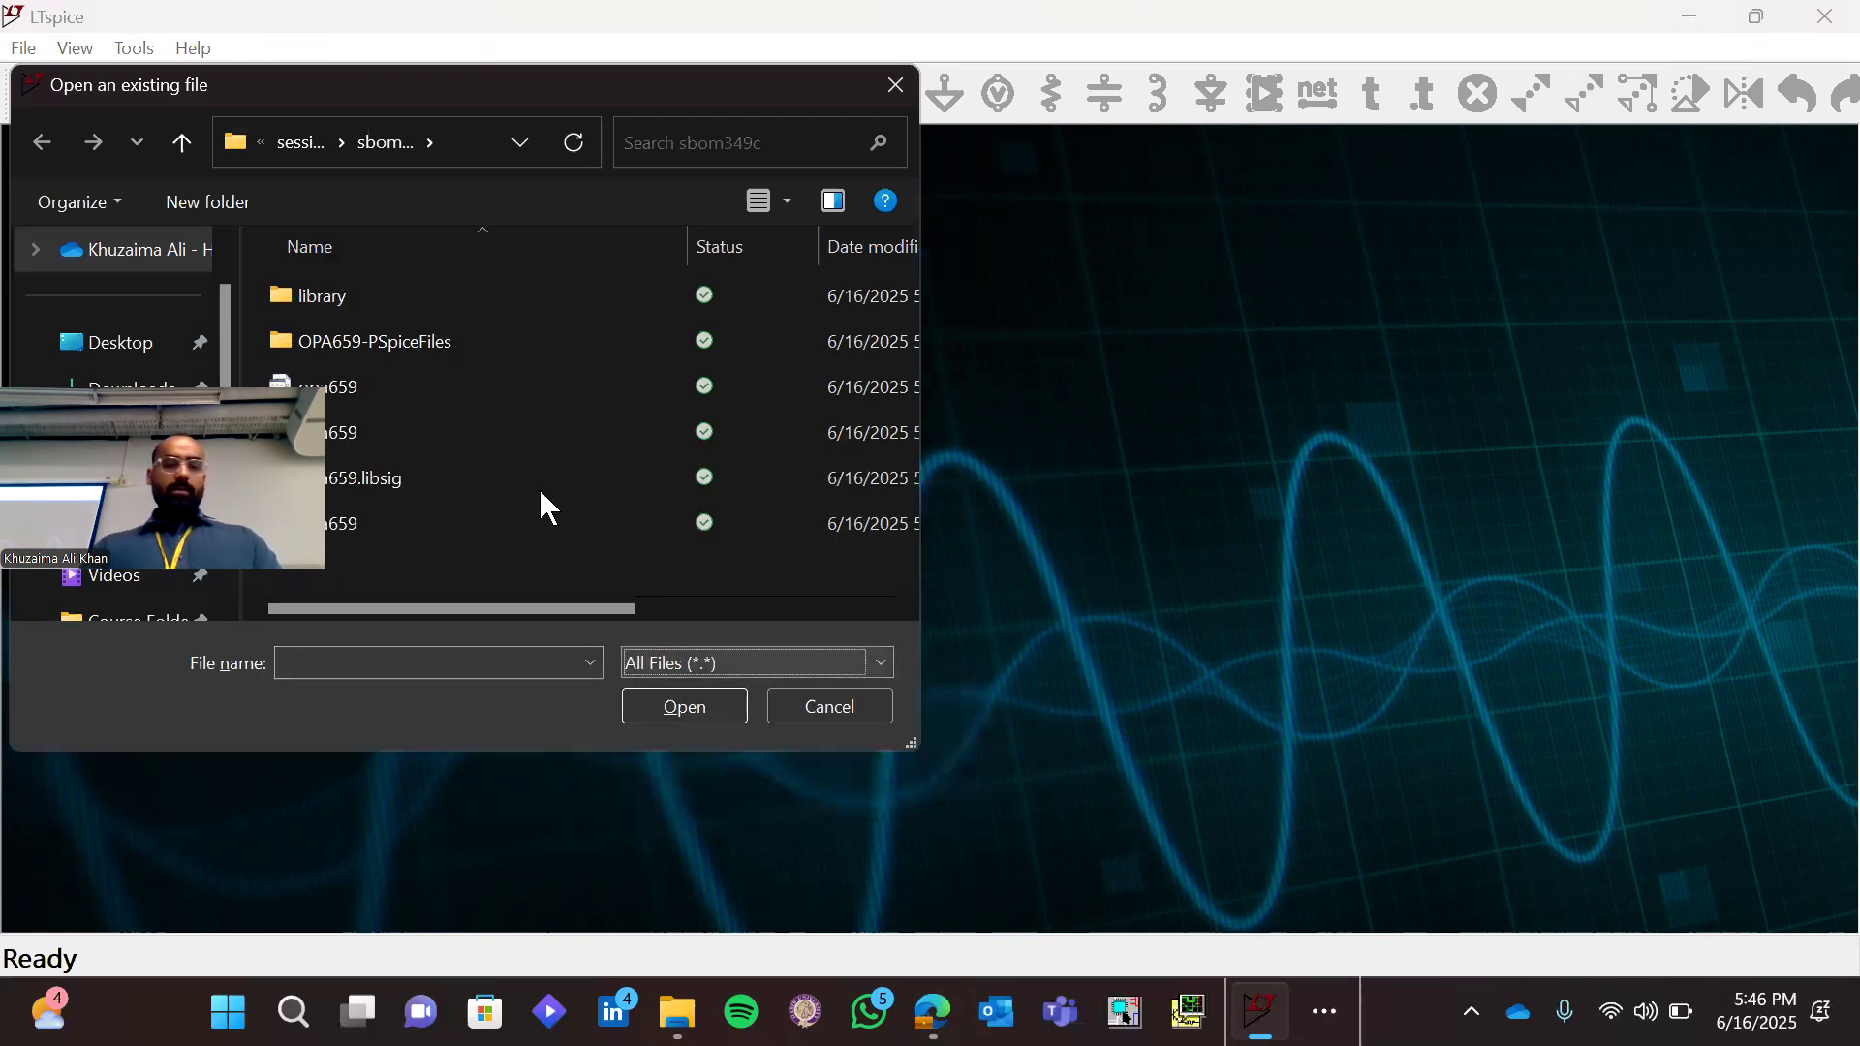
double_click(521, 438)
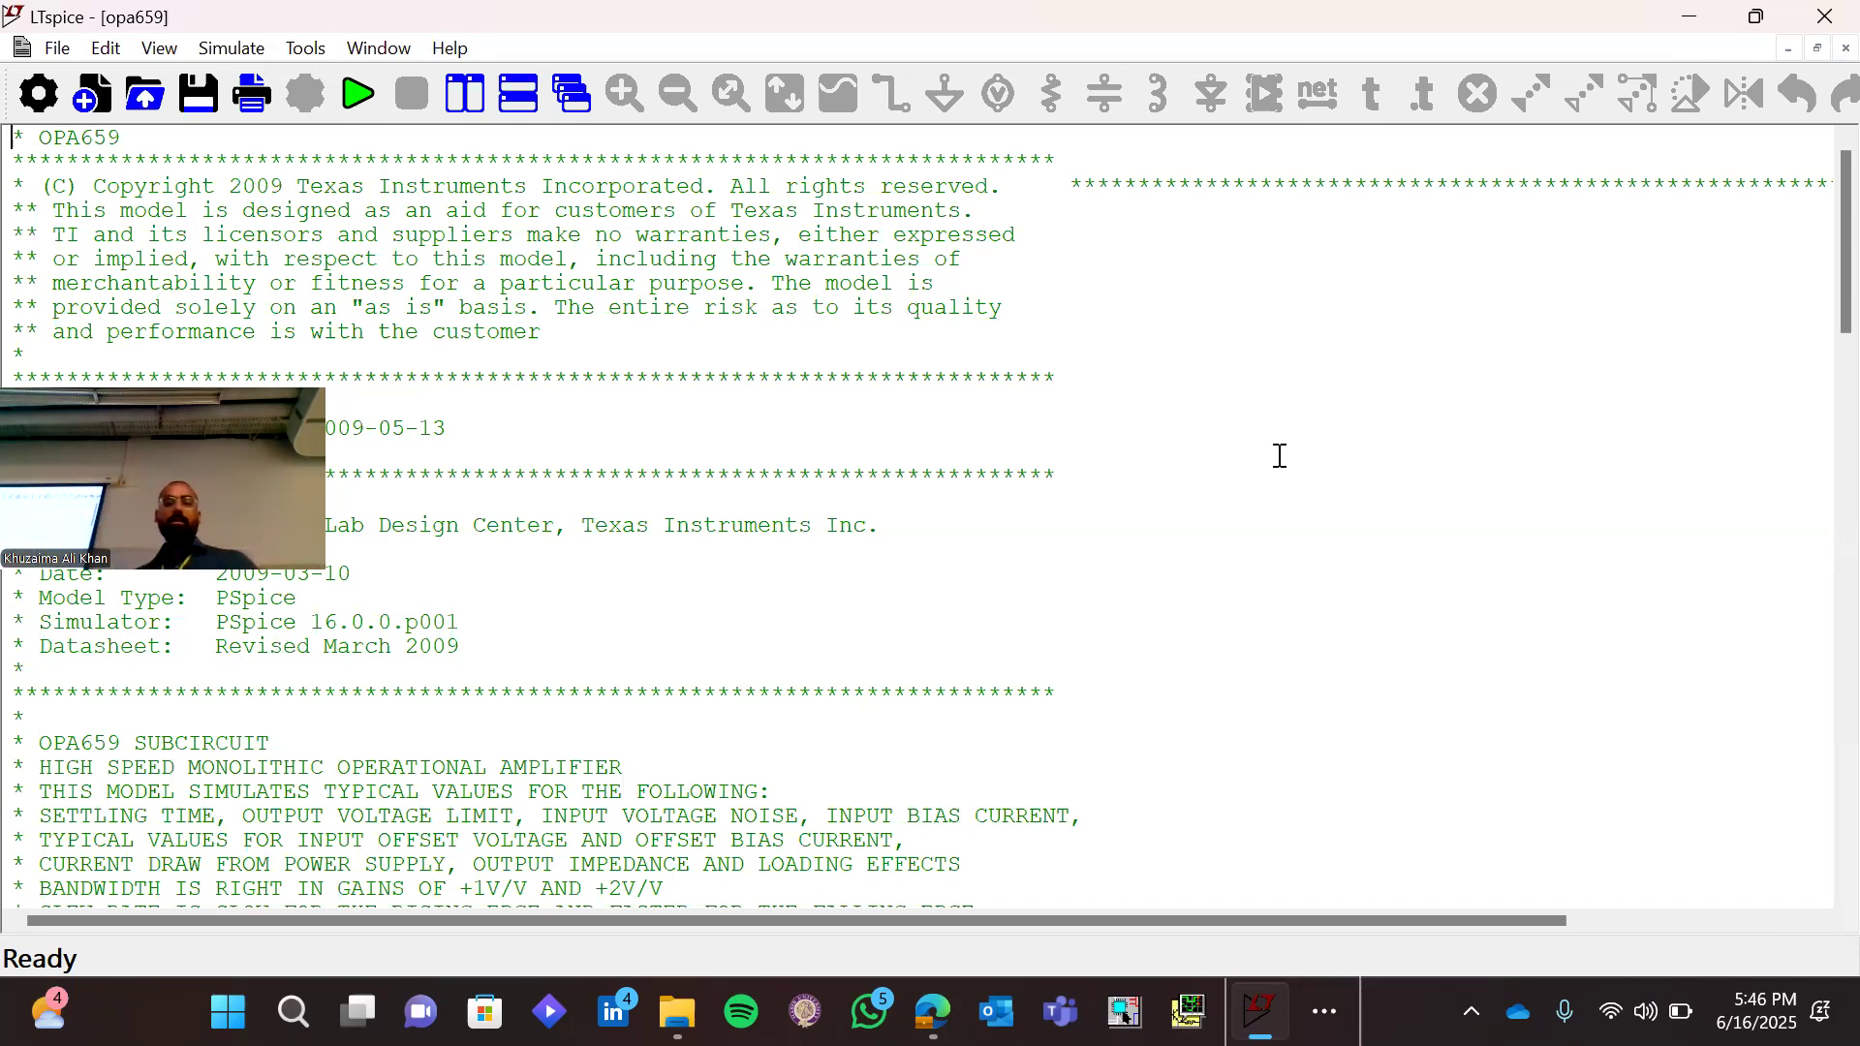
Find the .SUBCKT line below the header comments and examine the OPA659 subcircuit name and its pin list
scroll(1280, 455, down, 3)
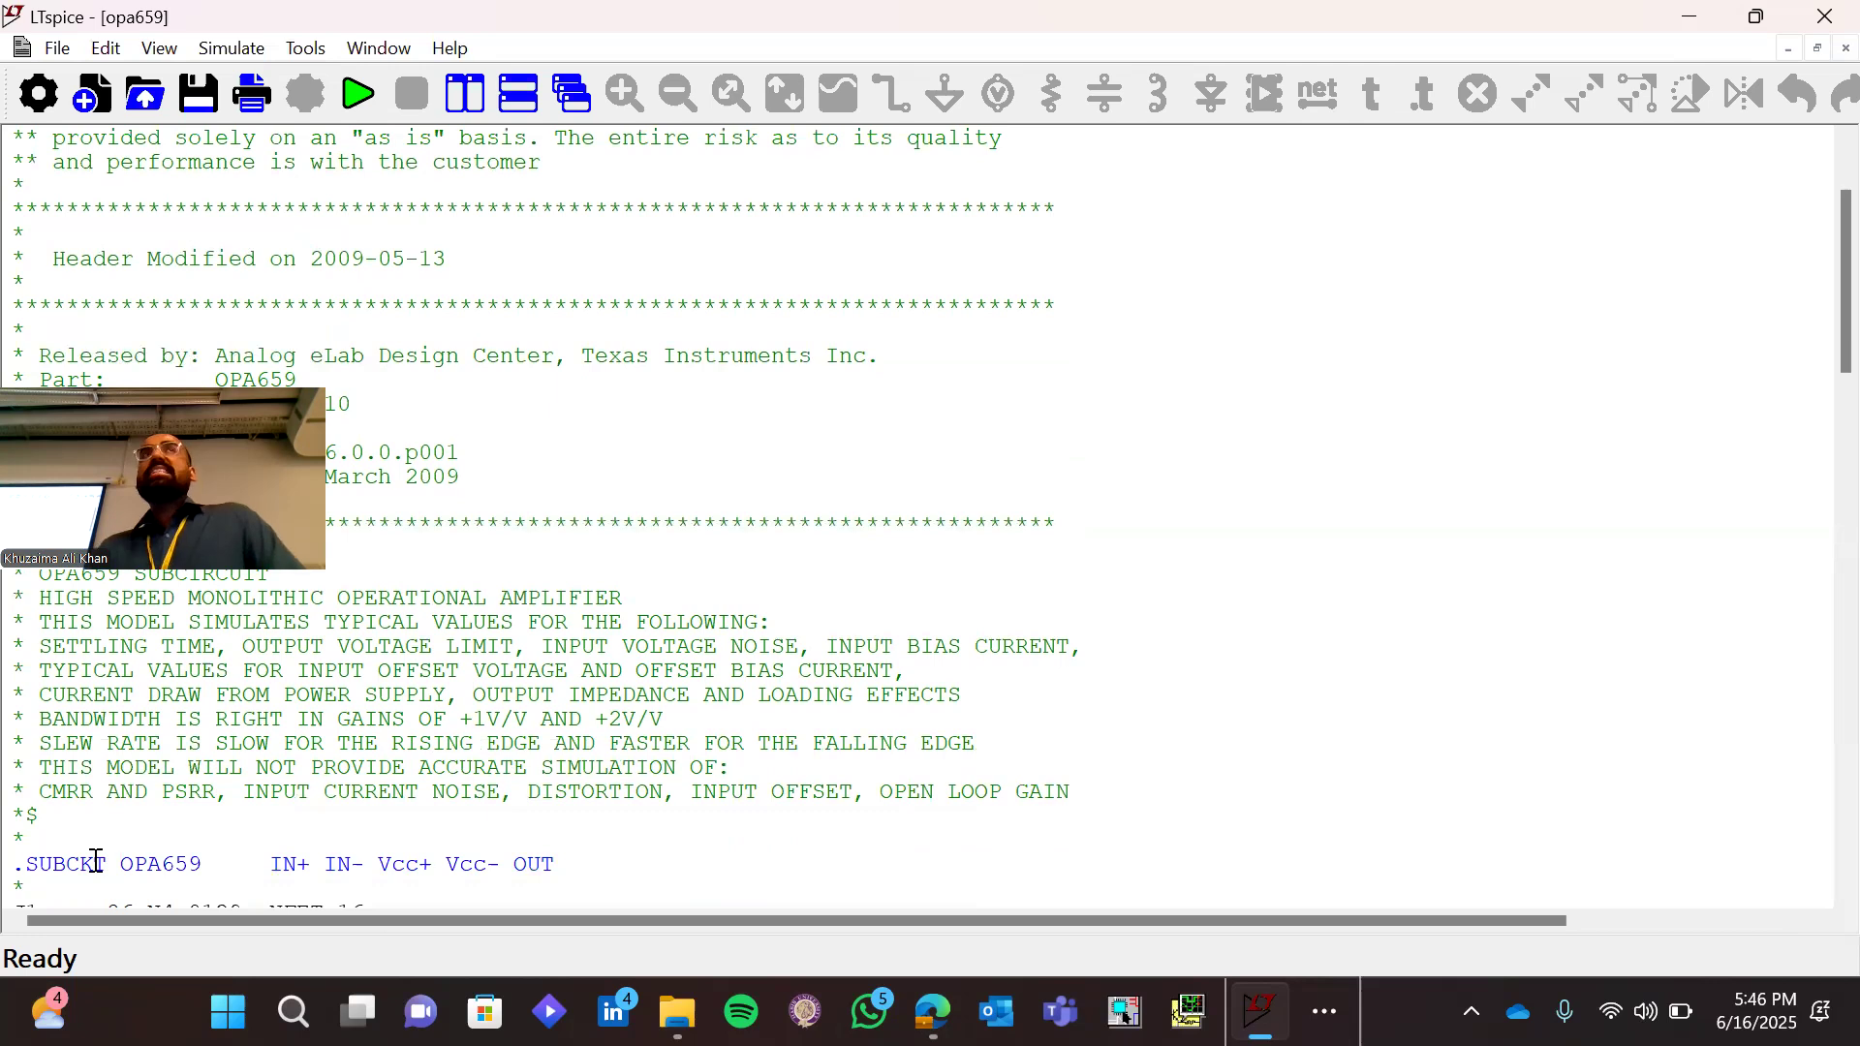
double_click(147, 863)
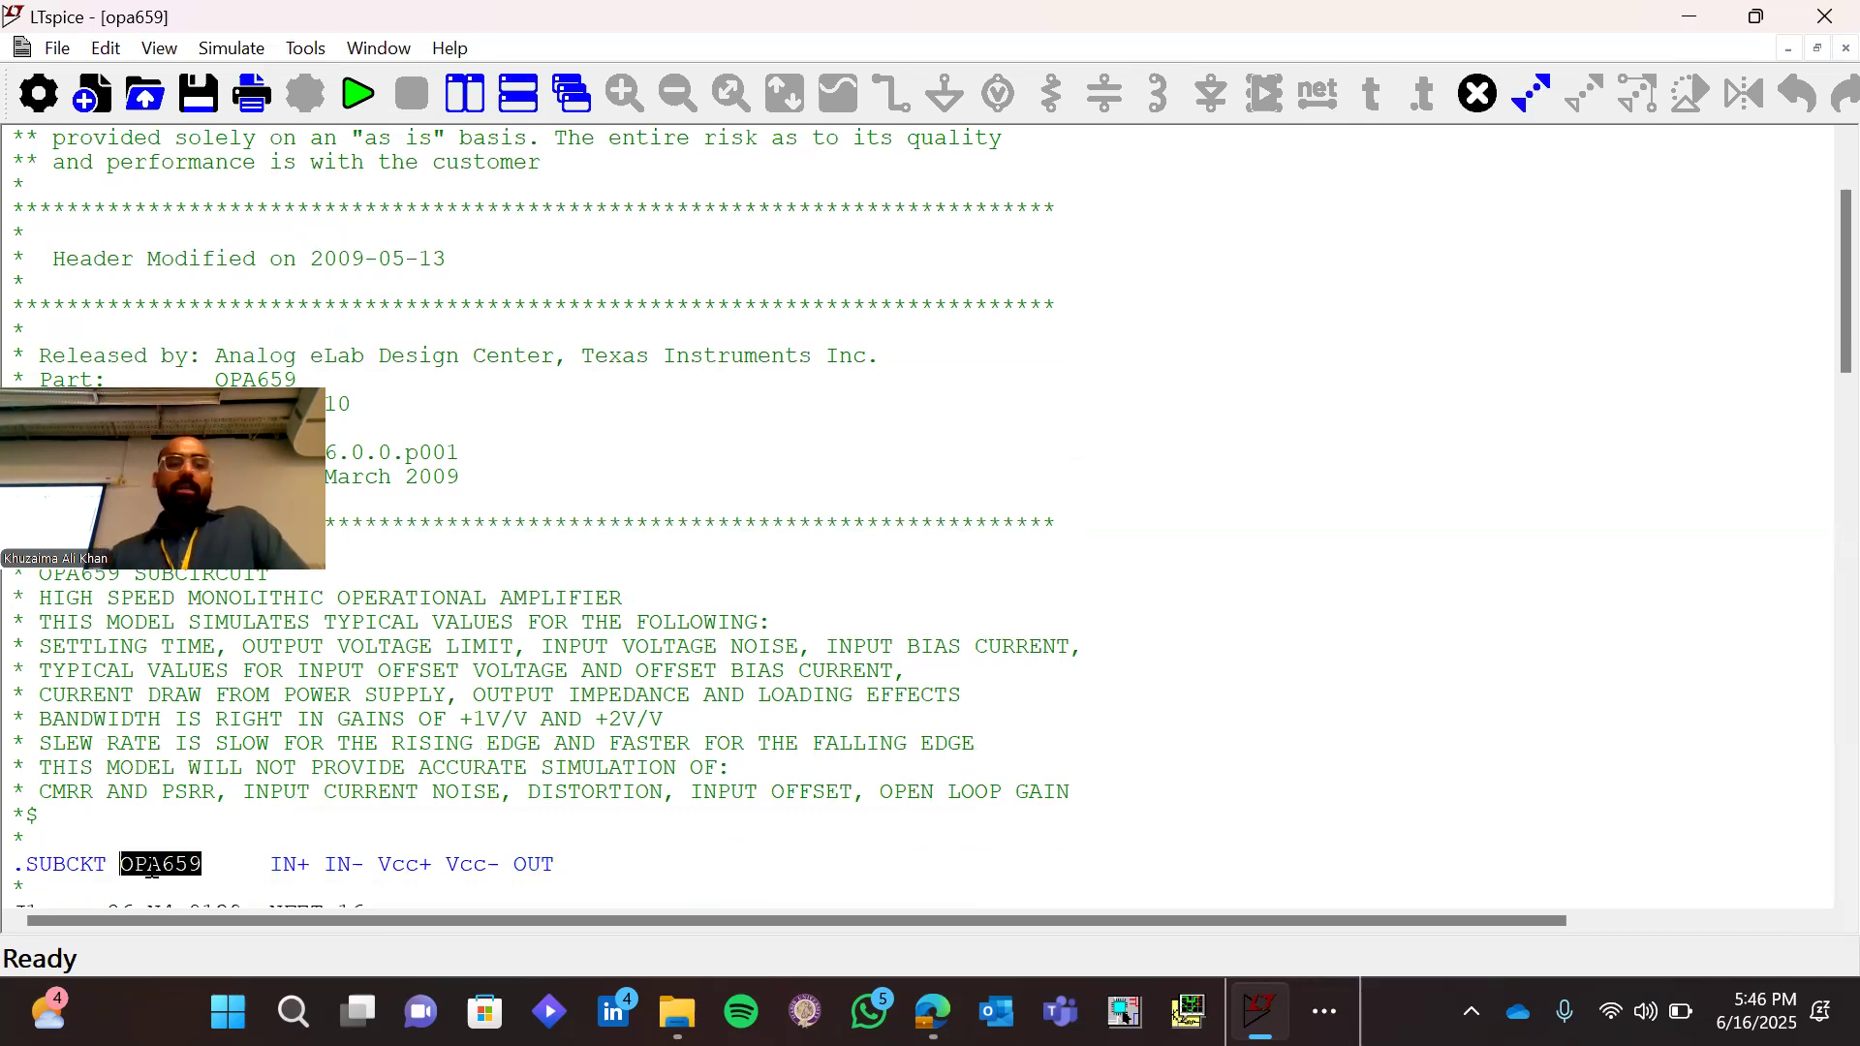
click(266, 861)
drag(266, 860, 559, 862)
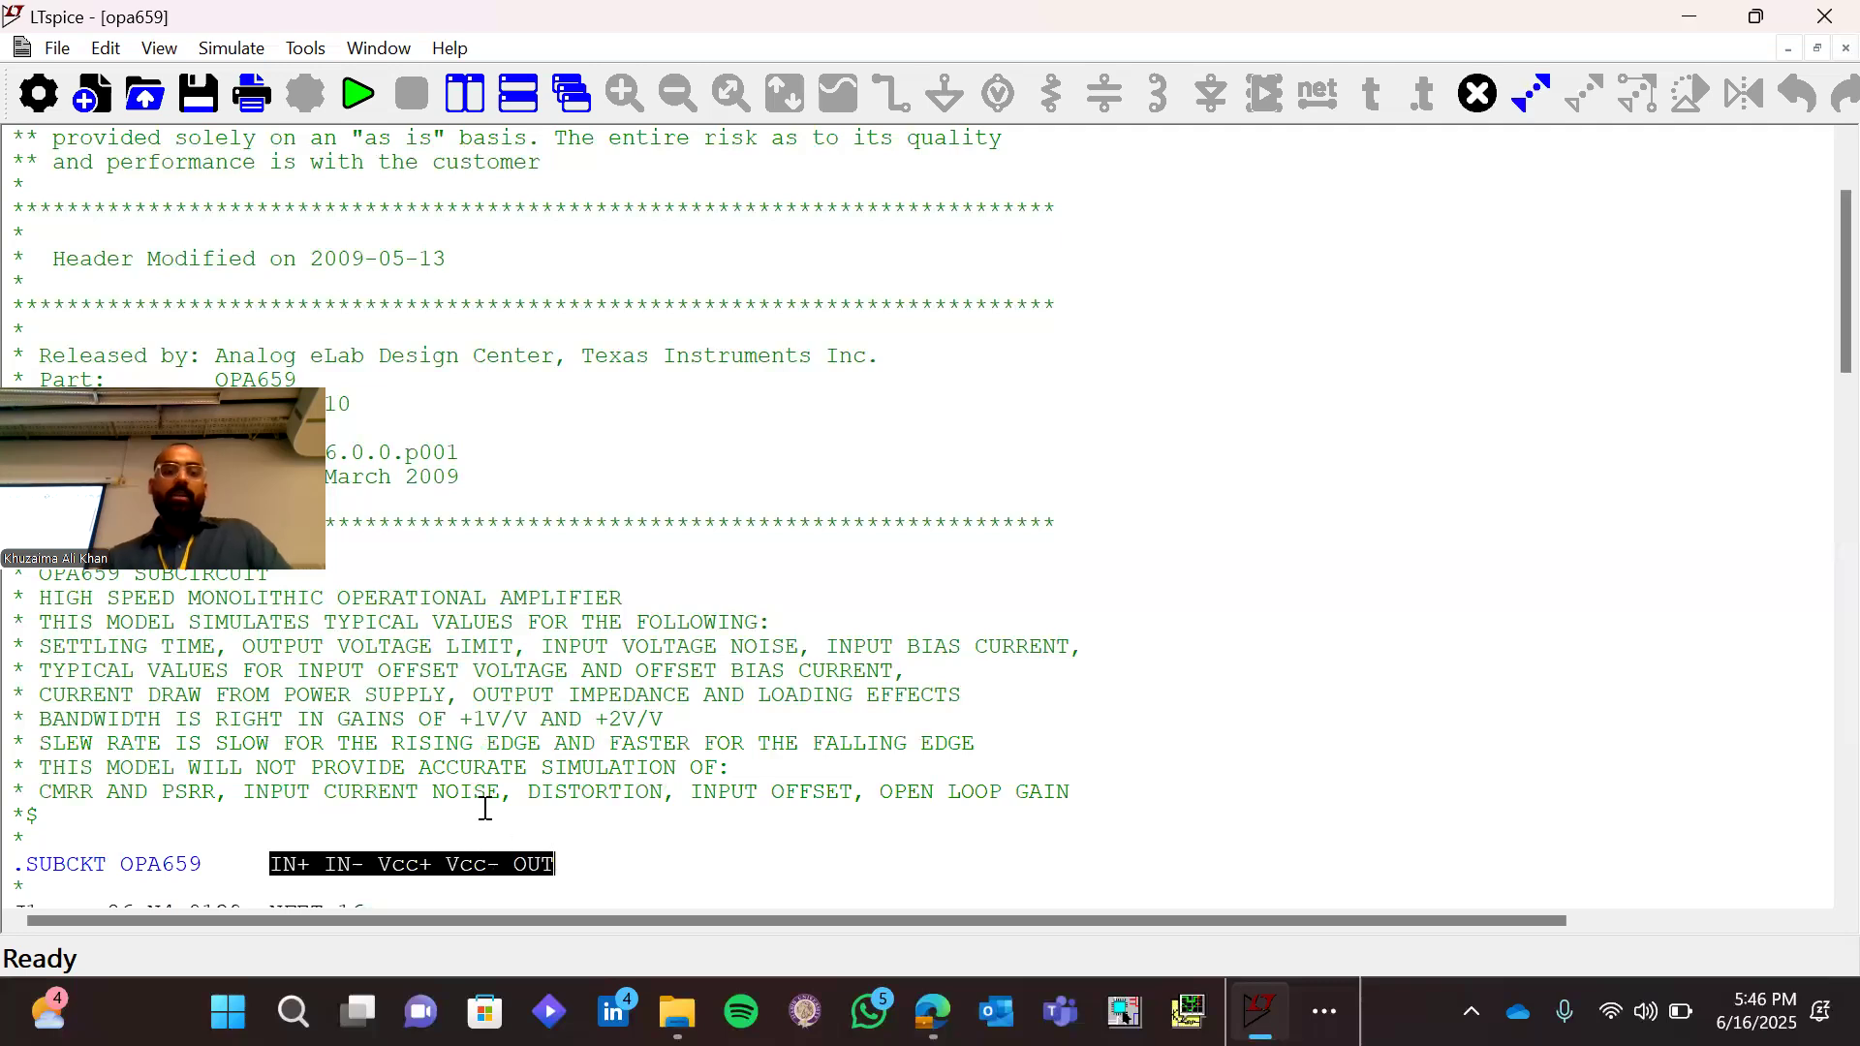
click(450, 765)
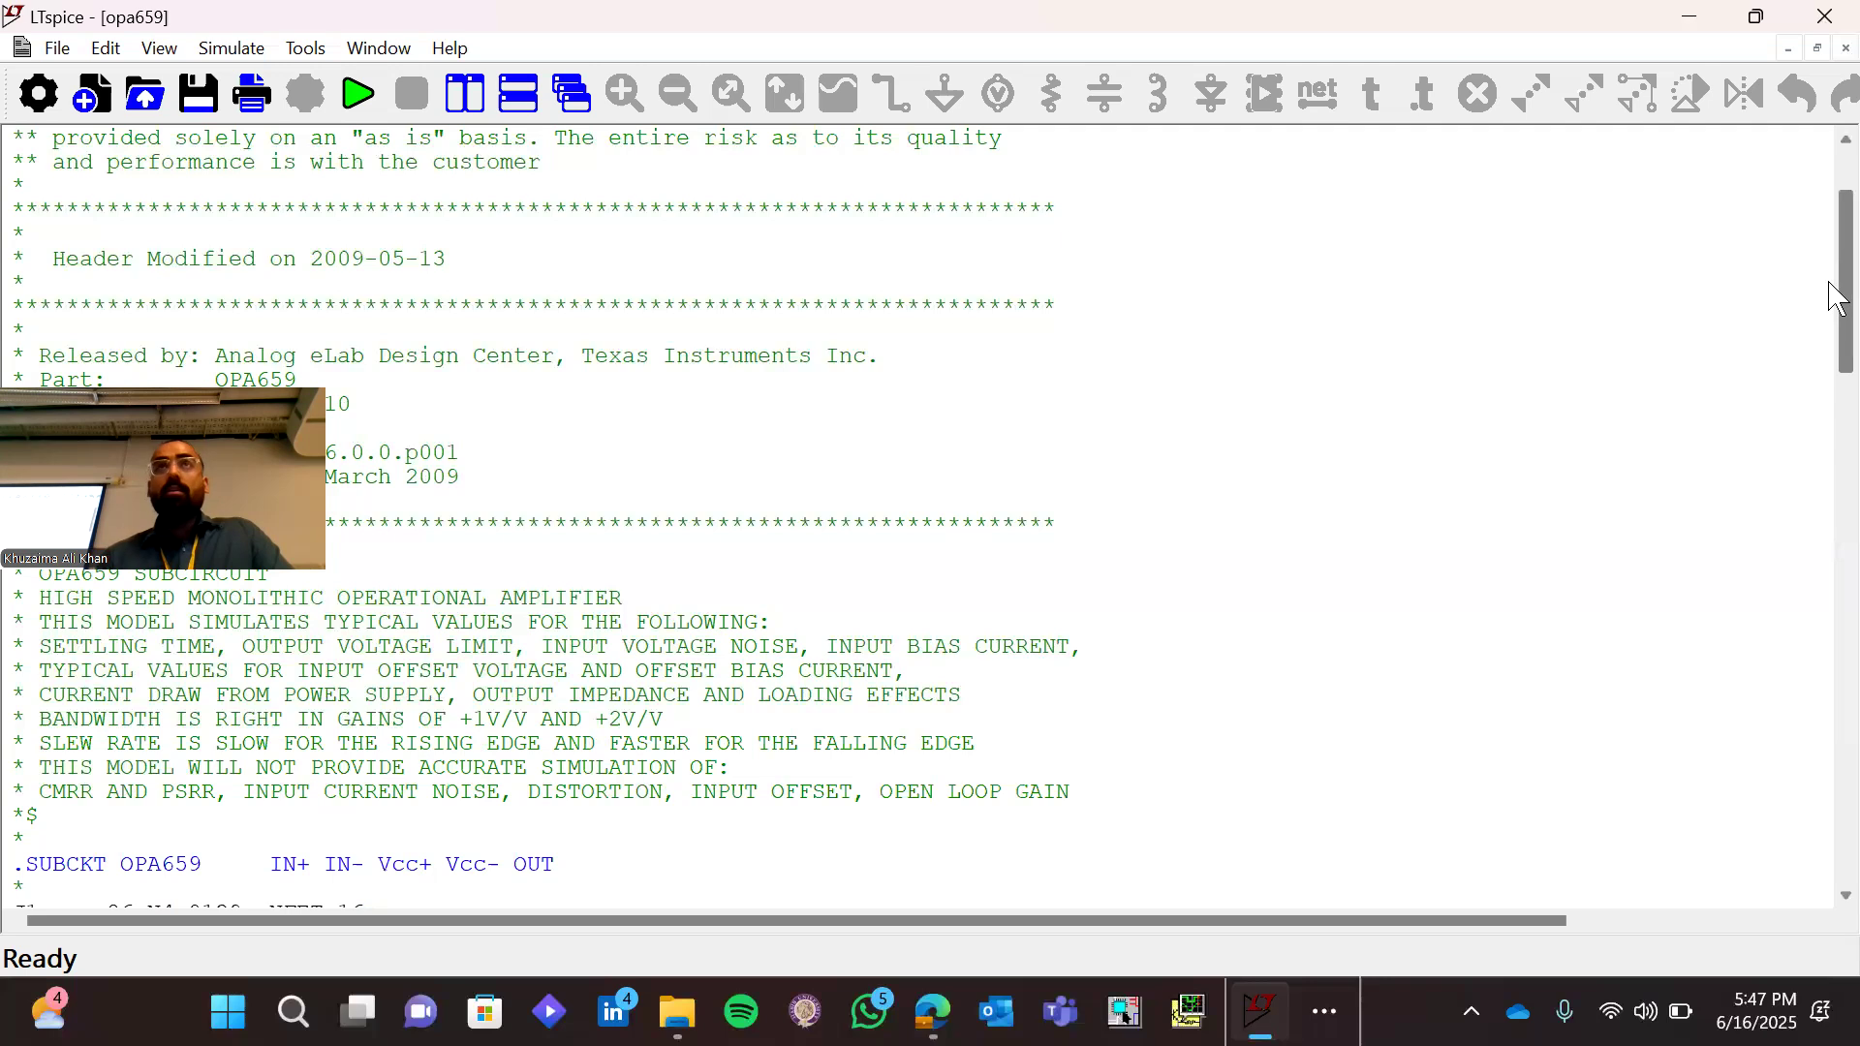
Examine the full extent of the OPA659 netlist, from the header comments to the .ENDS line and back to the subcircuit definition
drag(1830, 282, 1830, 301)
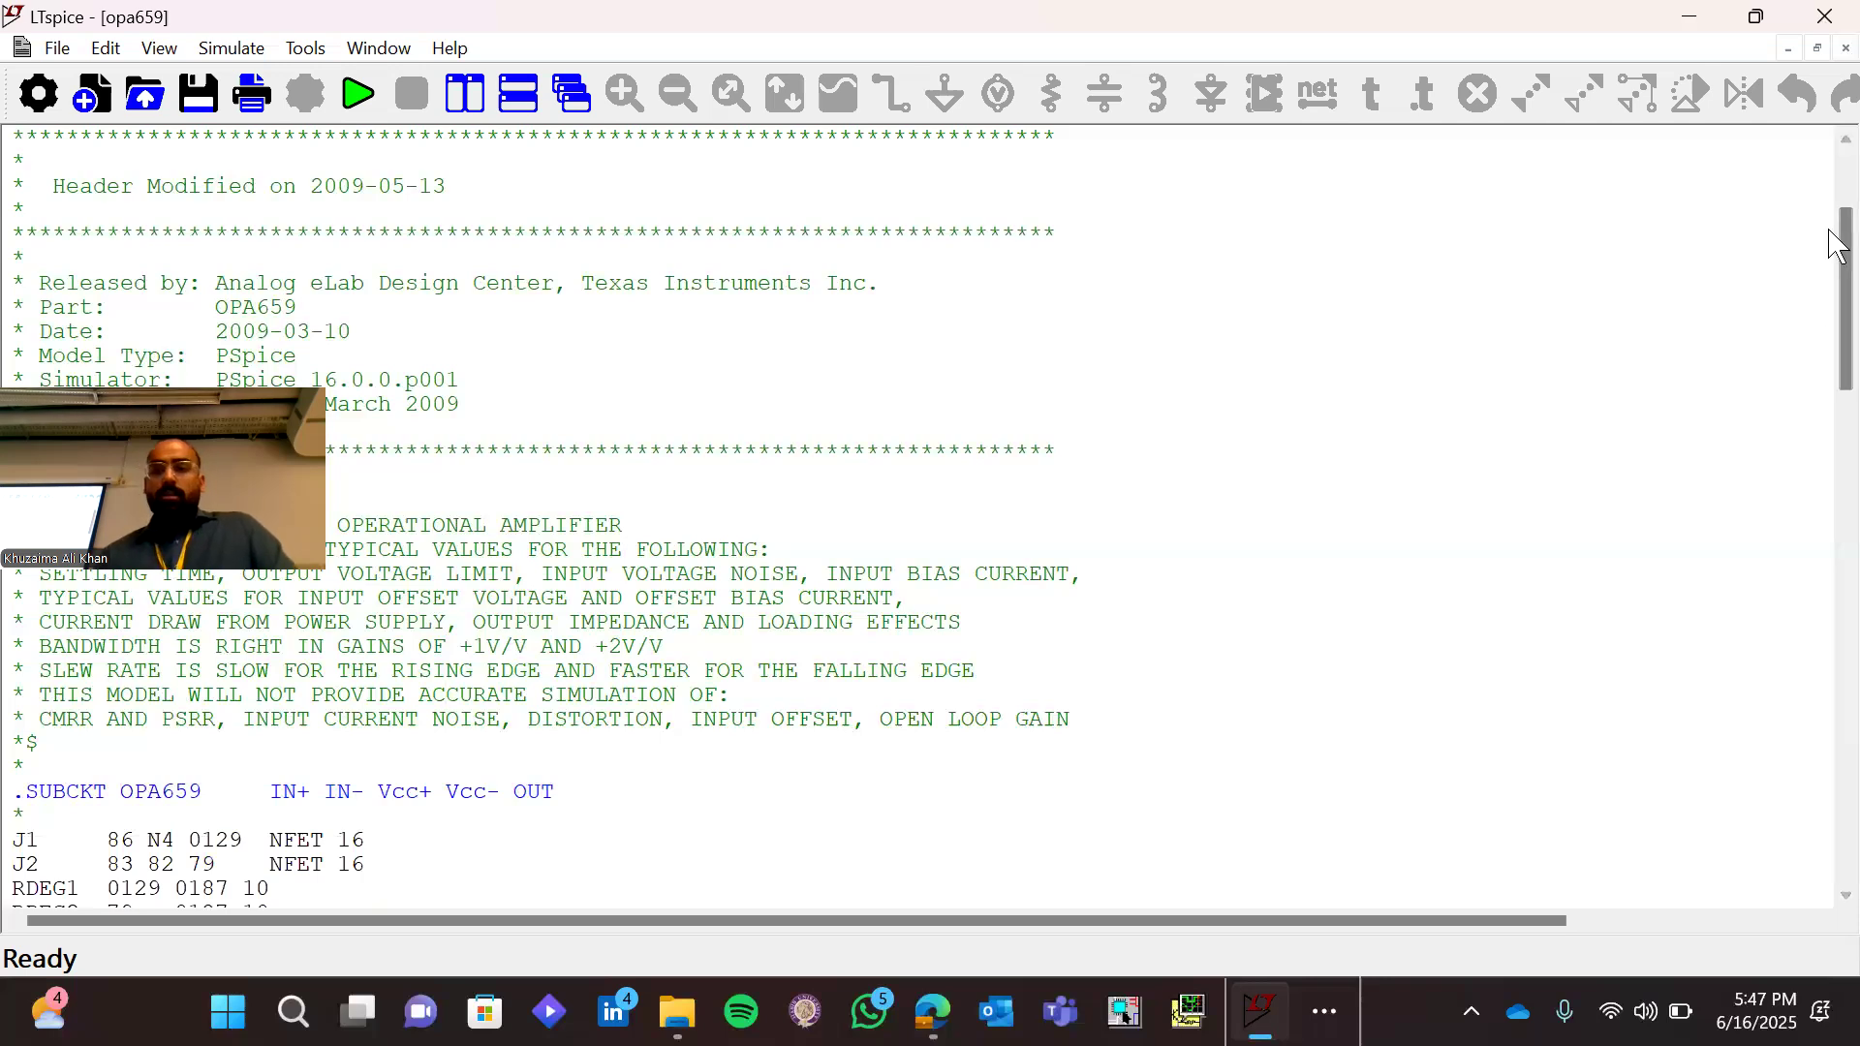
drag(1838, 250, 1838, 843)
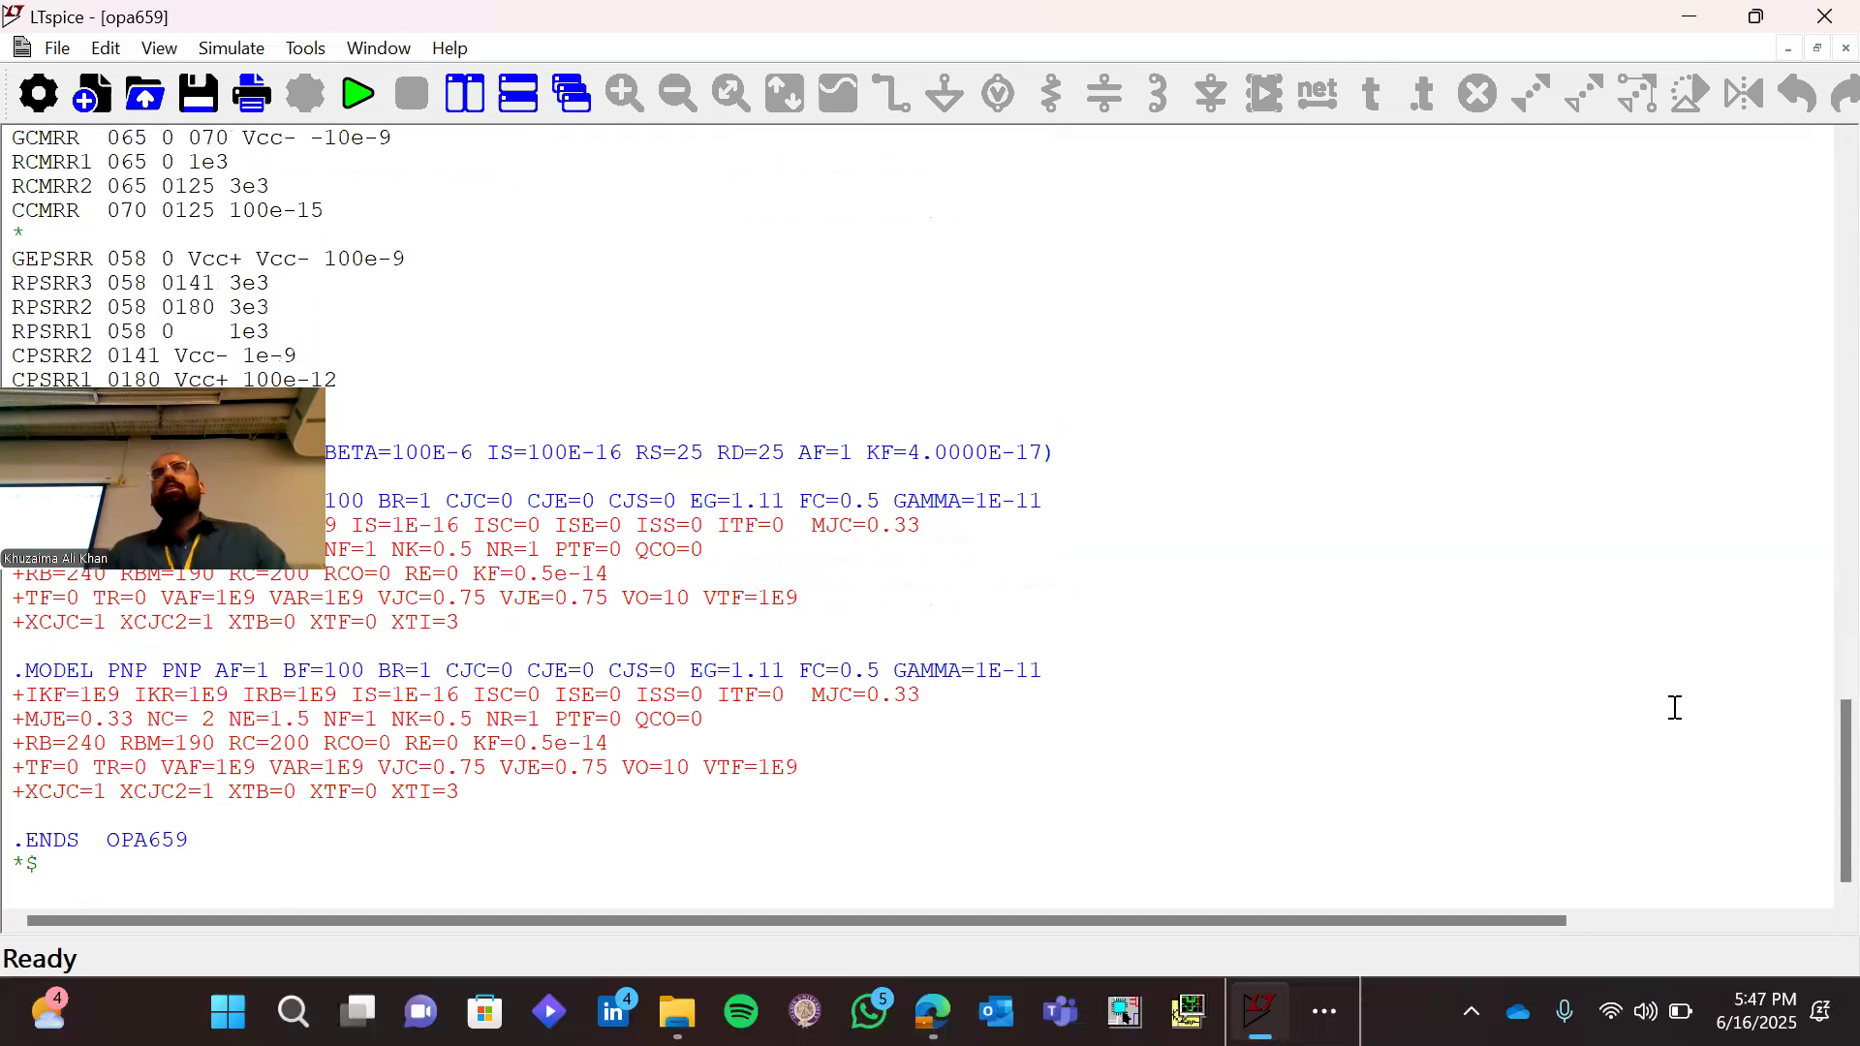
drag(1836, 743, 1839, 427)
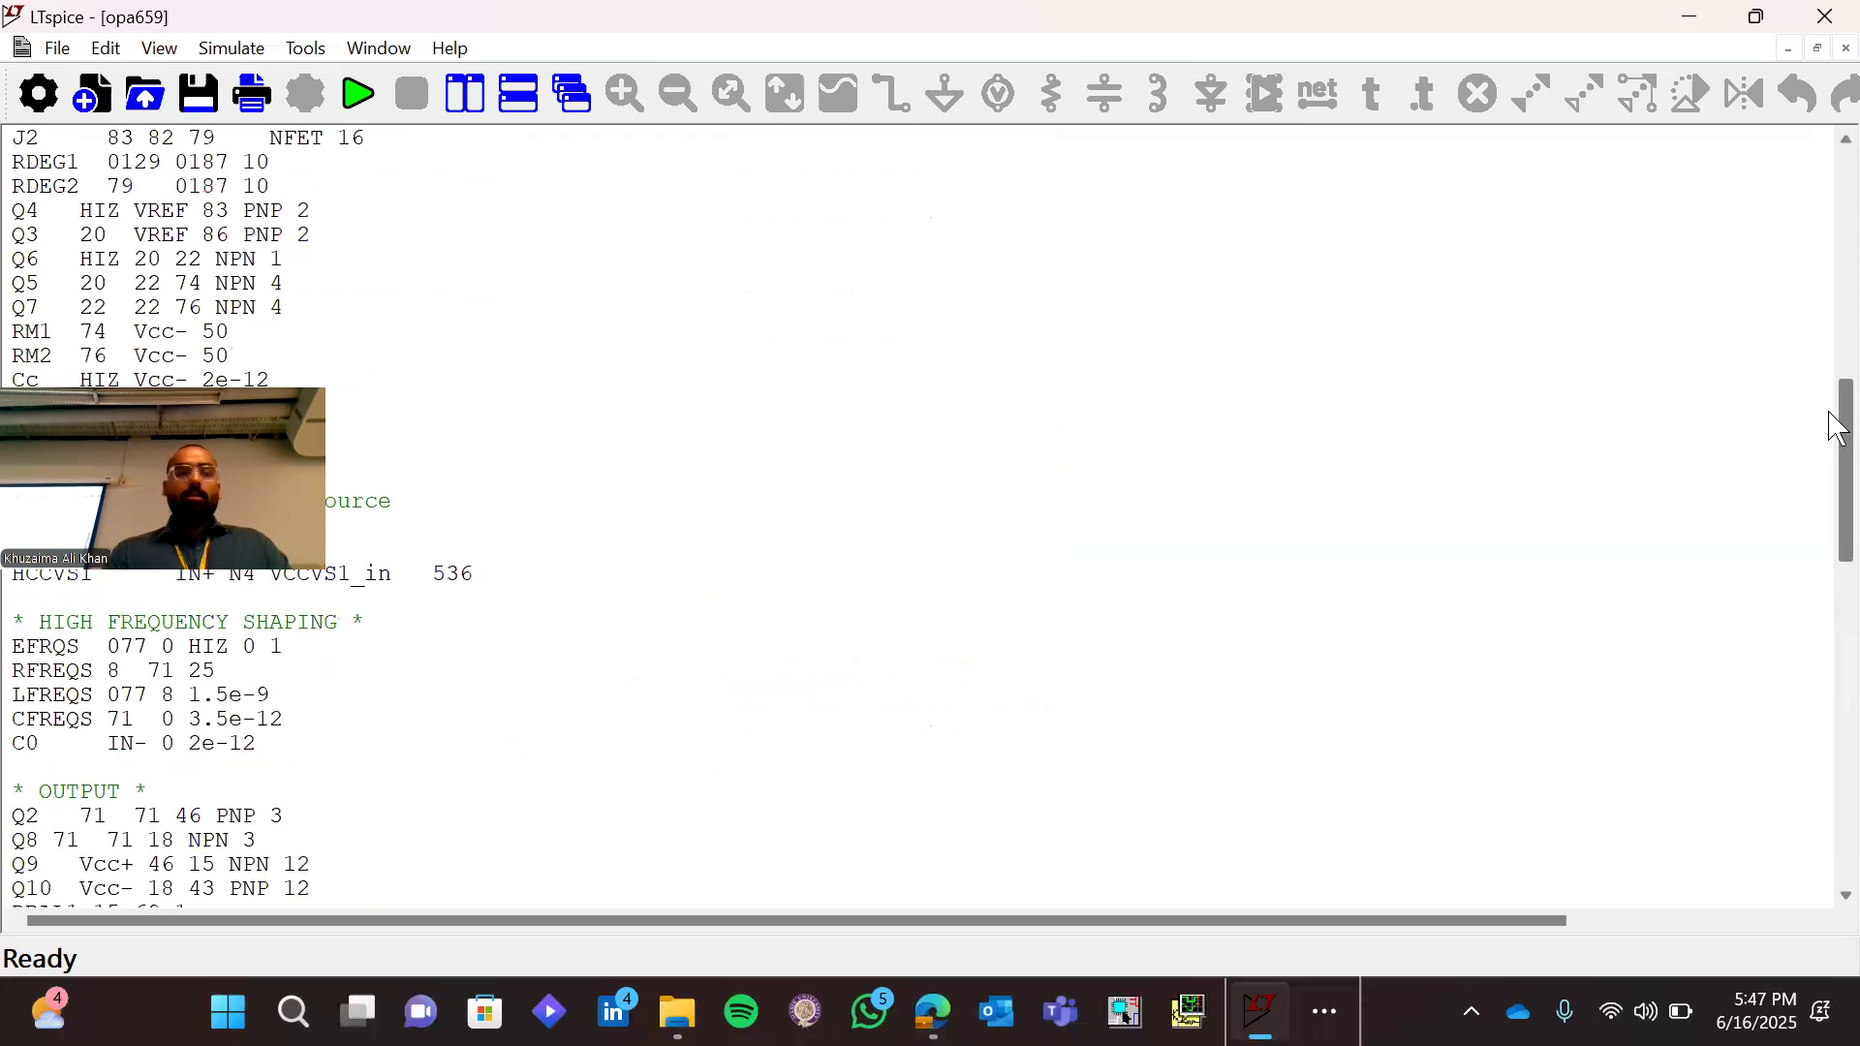
drag(1839, 411, 1838, 94)
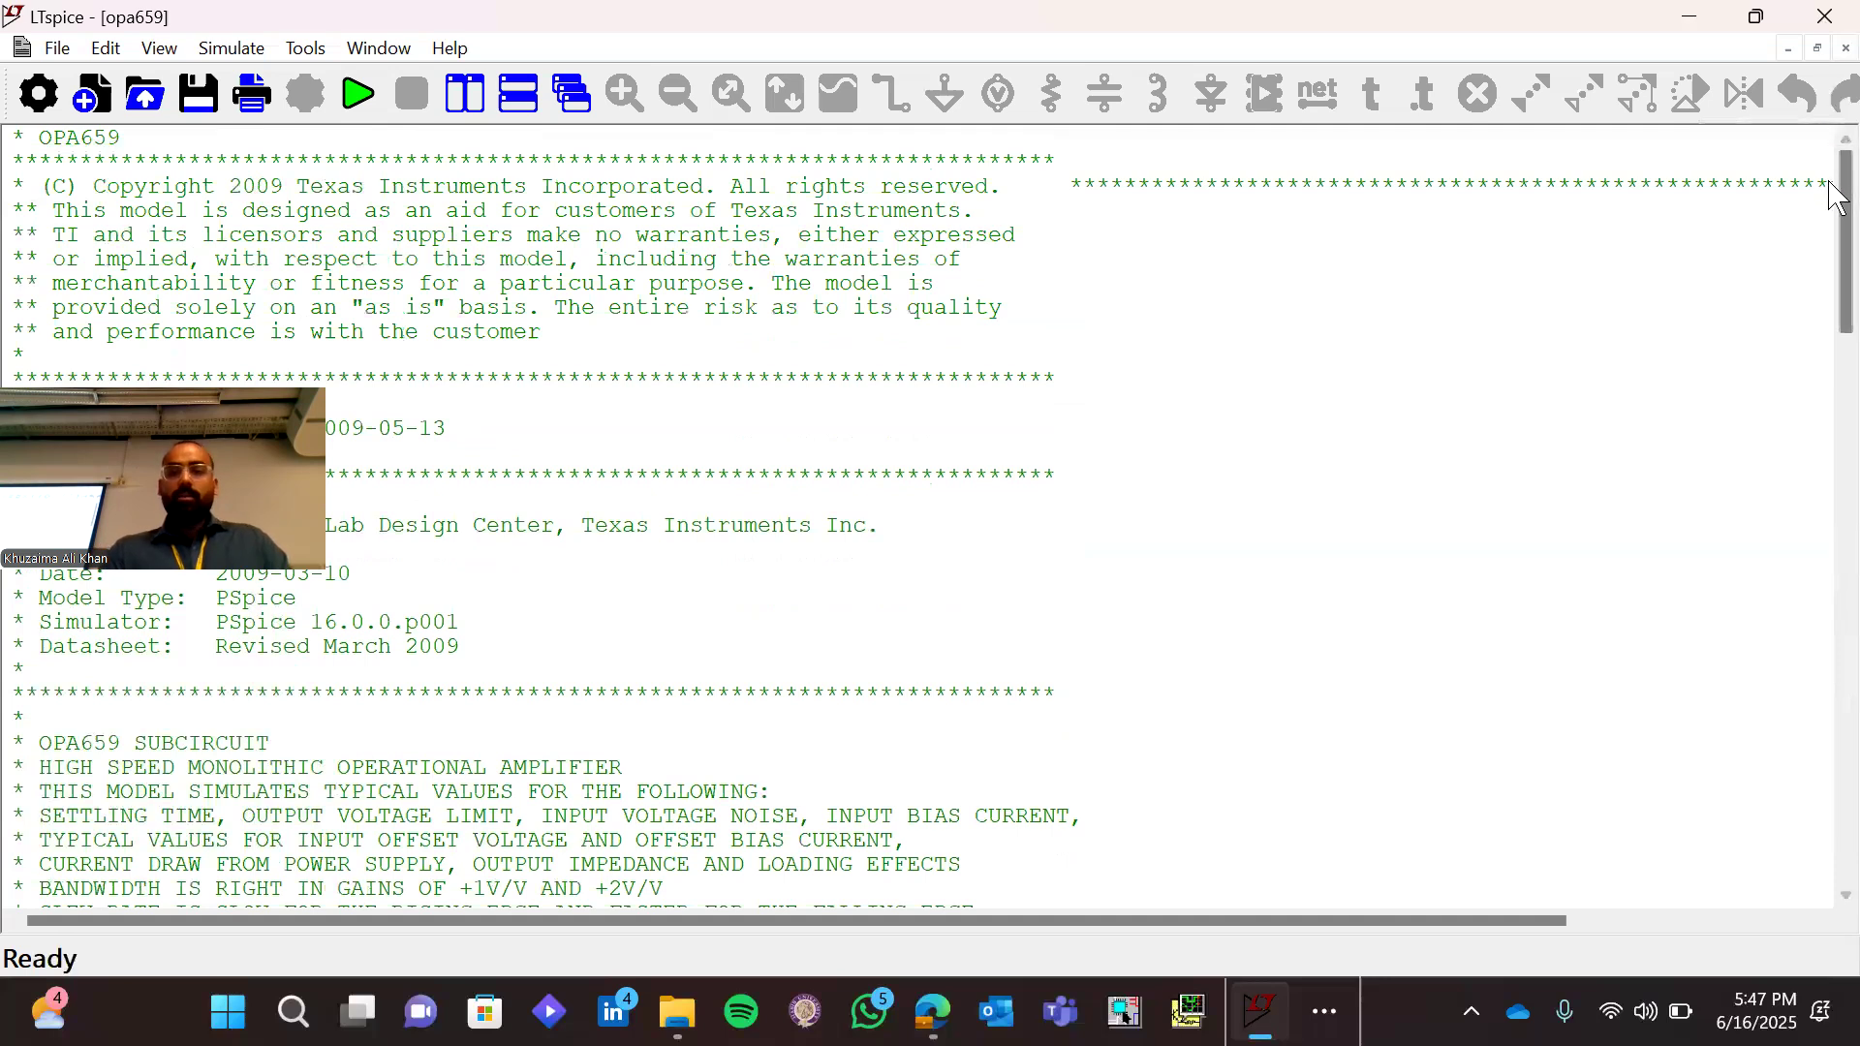
drag(1836, 204, 1837, 302)
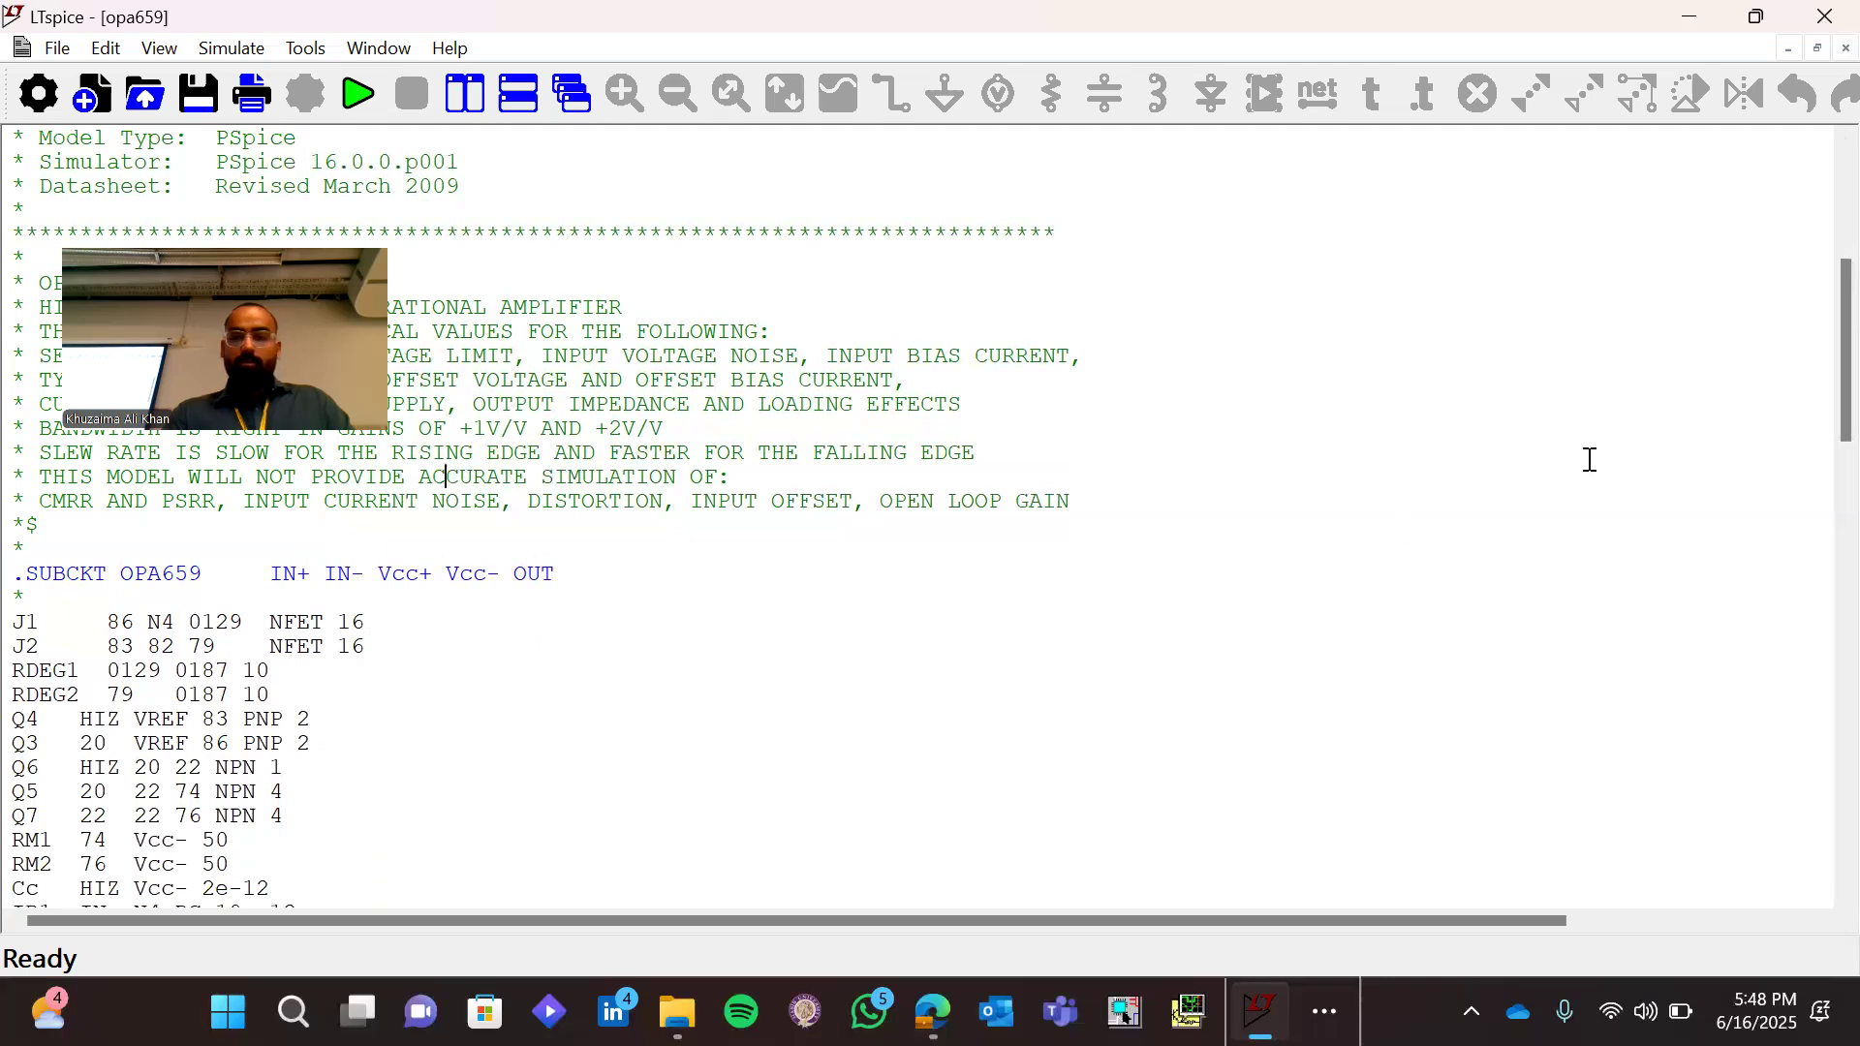
Read through the subcircuit's component lines down to the OUTPUT section, and return to the .SUBCKT OPA659 line
drag(1837, 349, 1838, 383)
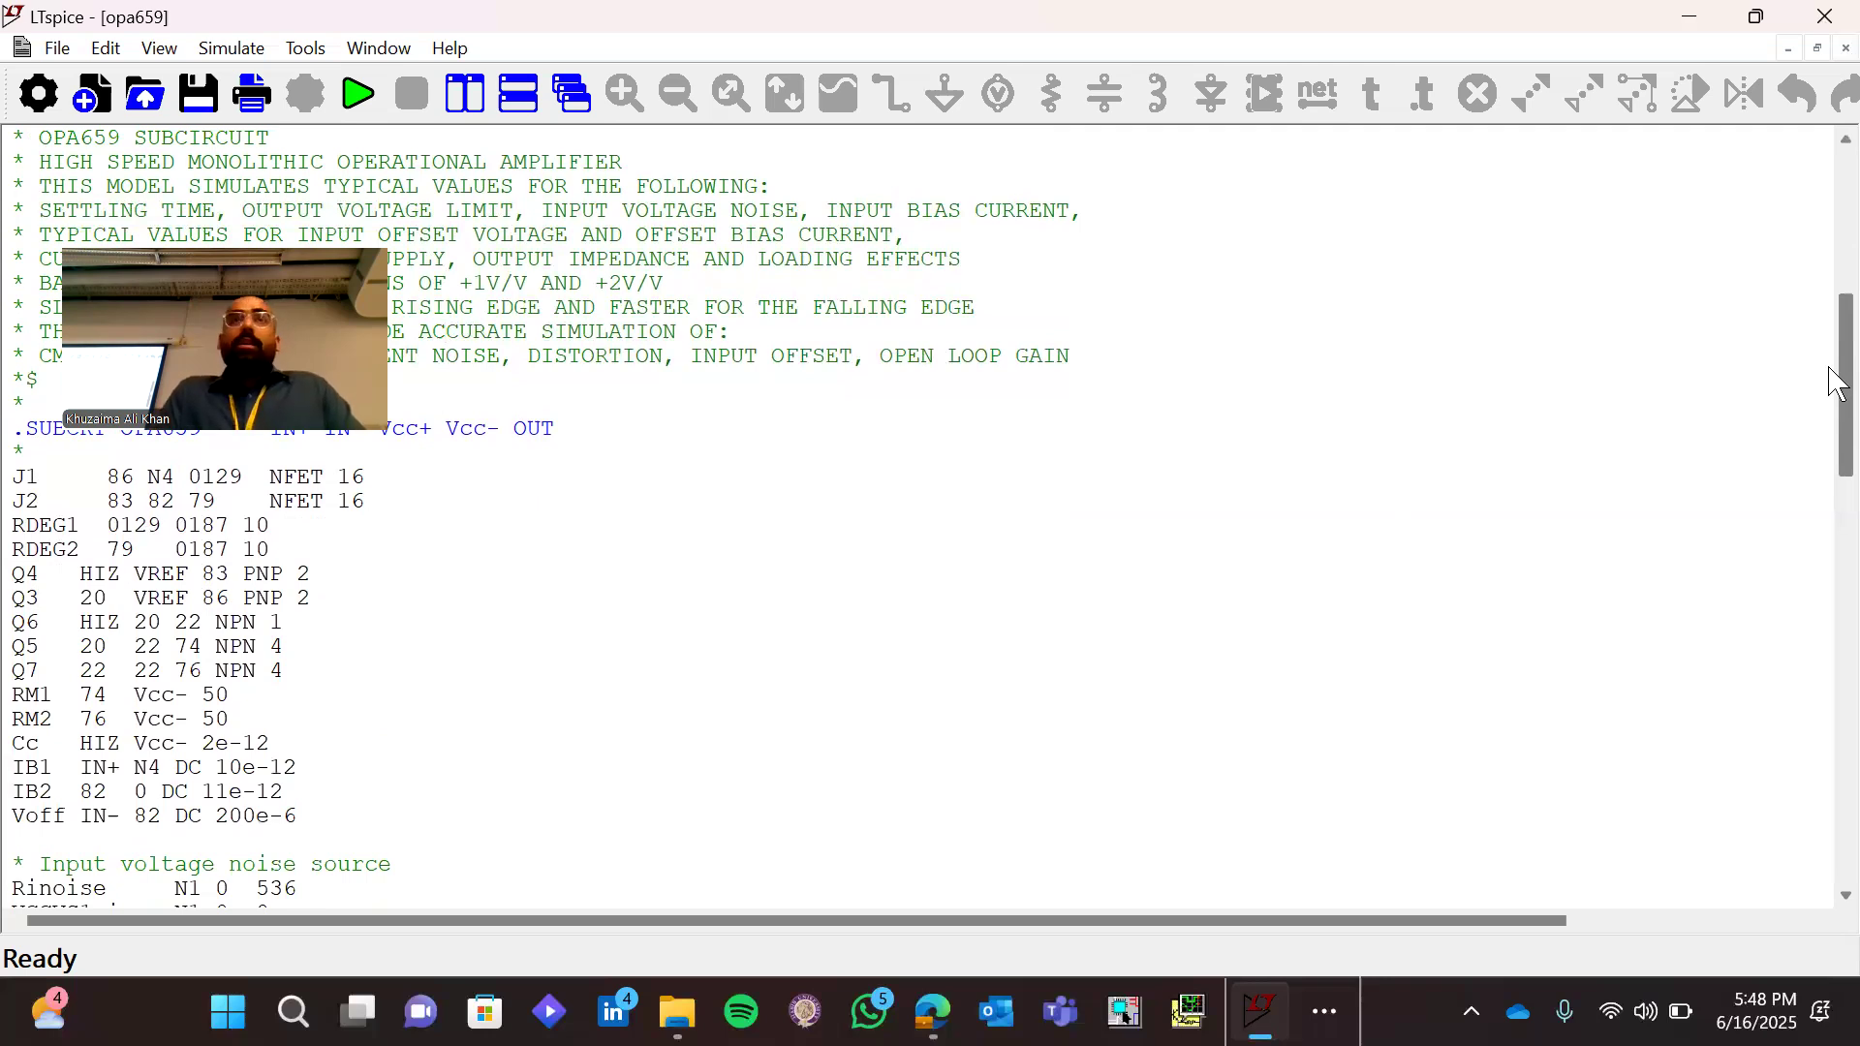
drag(1838, 376, 1831, 507)
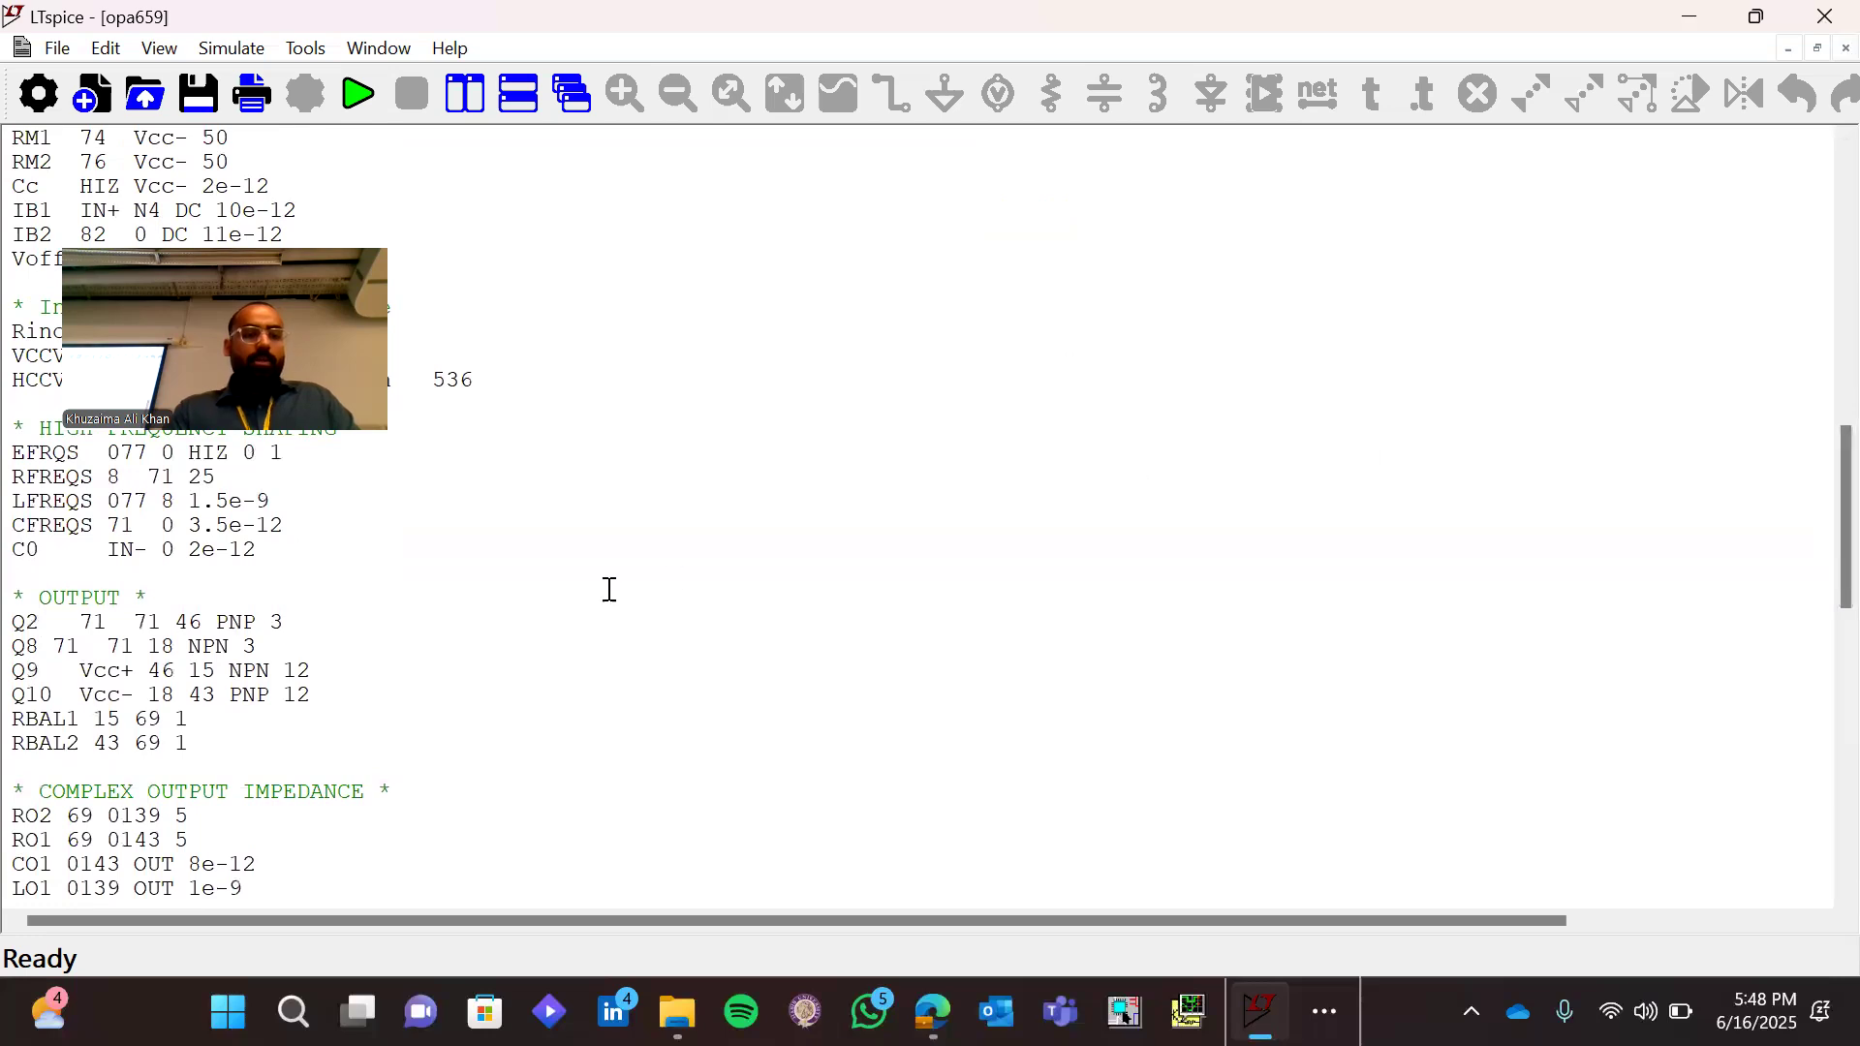
drag(11, 597, 179, 743)
click(237, 748)
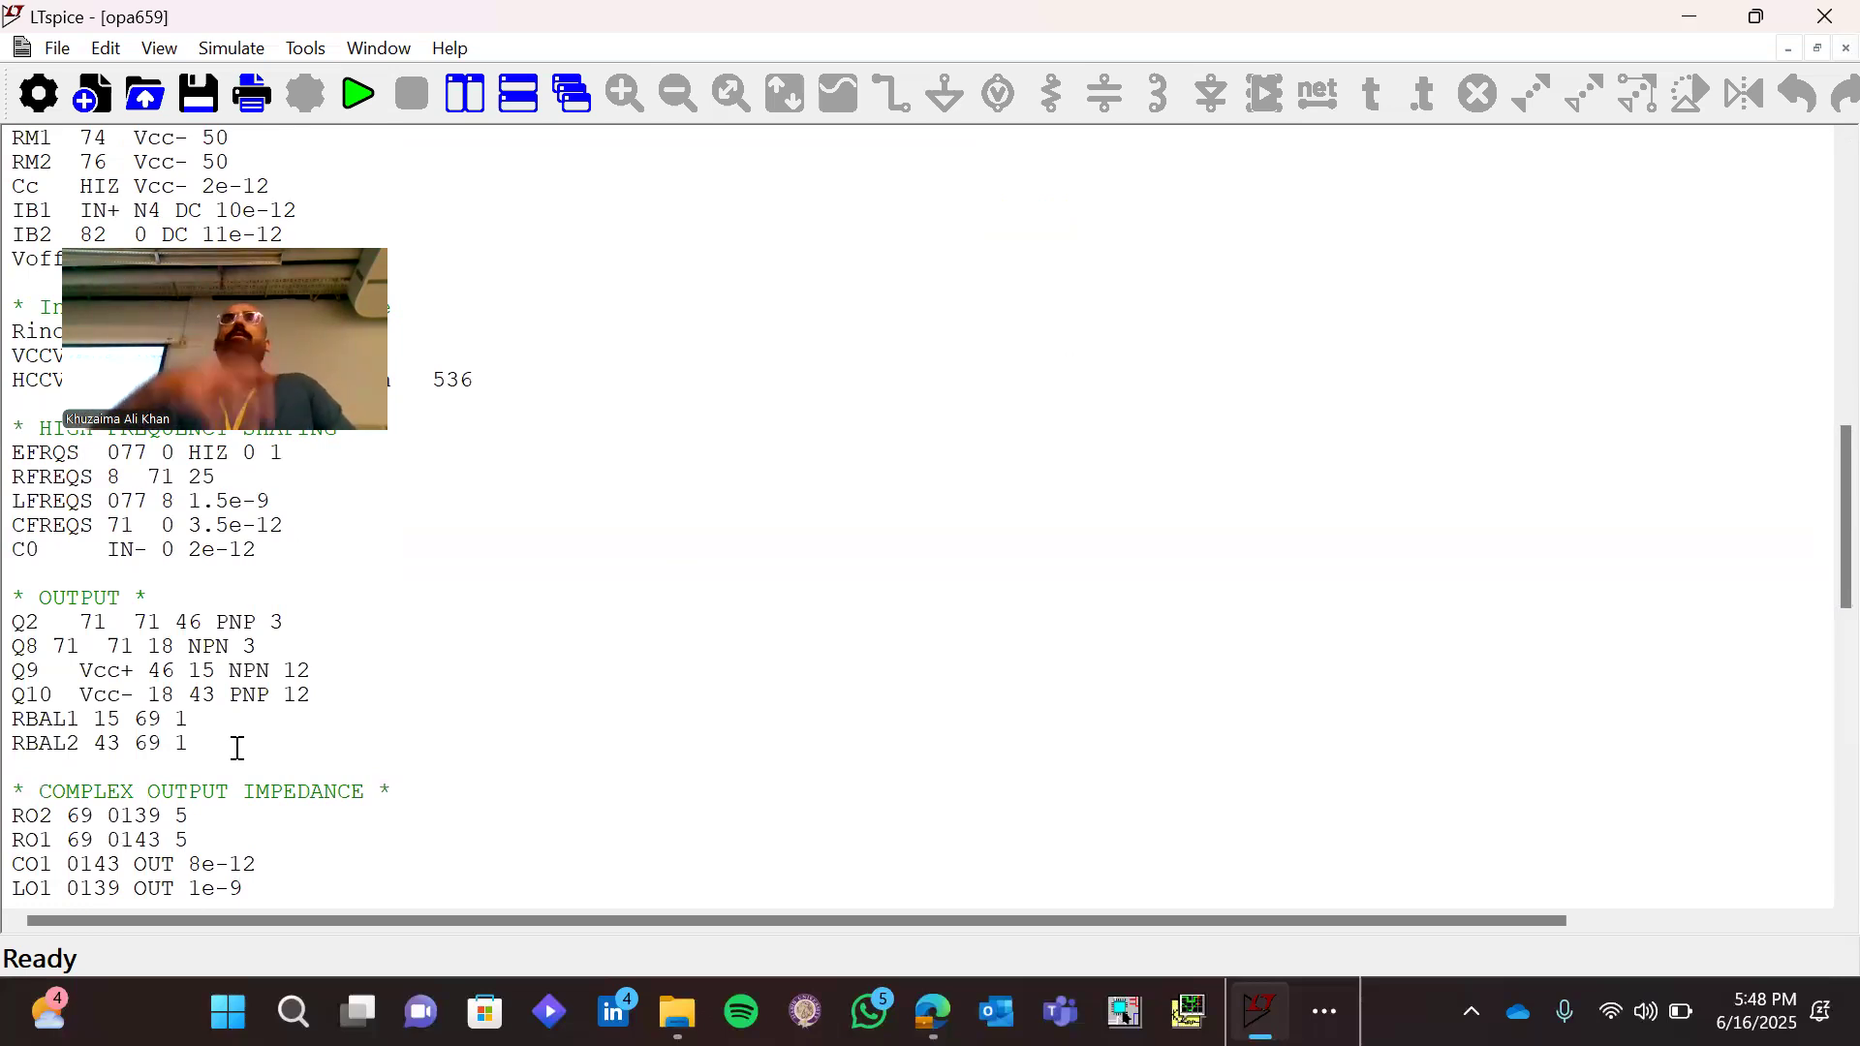
scroll(363, 764, up, 5)
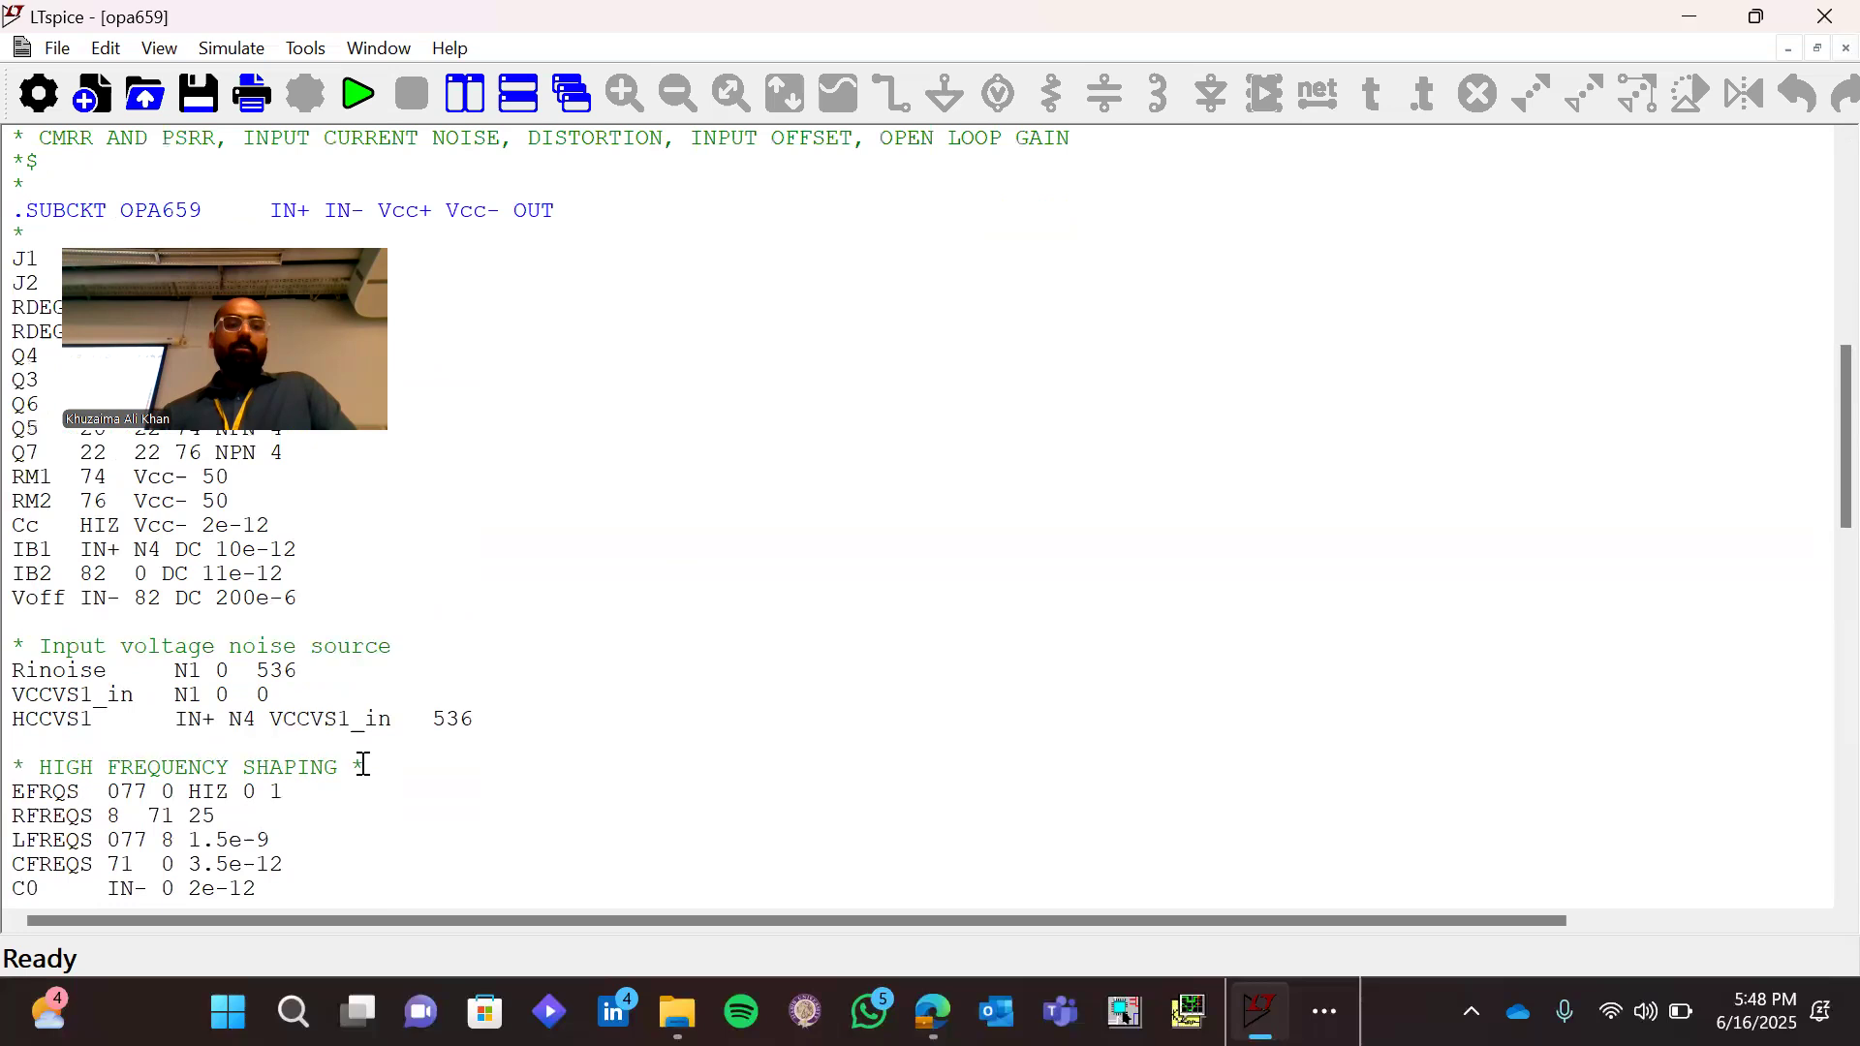
scroll(364, 764, up, 6)
scroll(364, 764, up, 1)
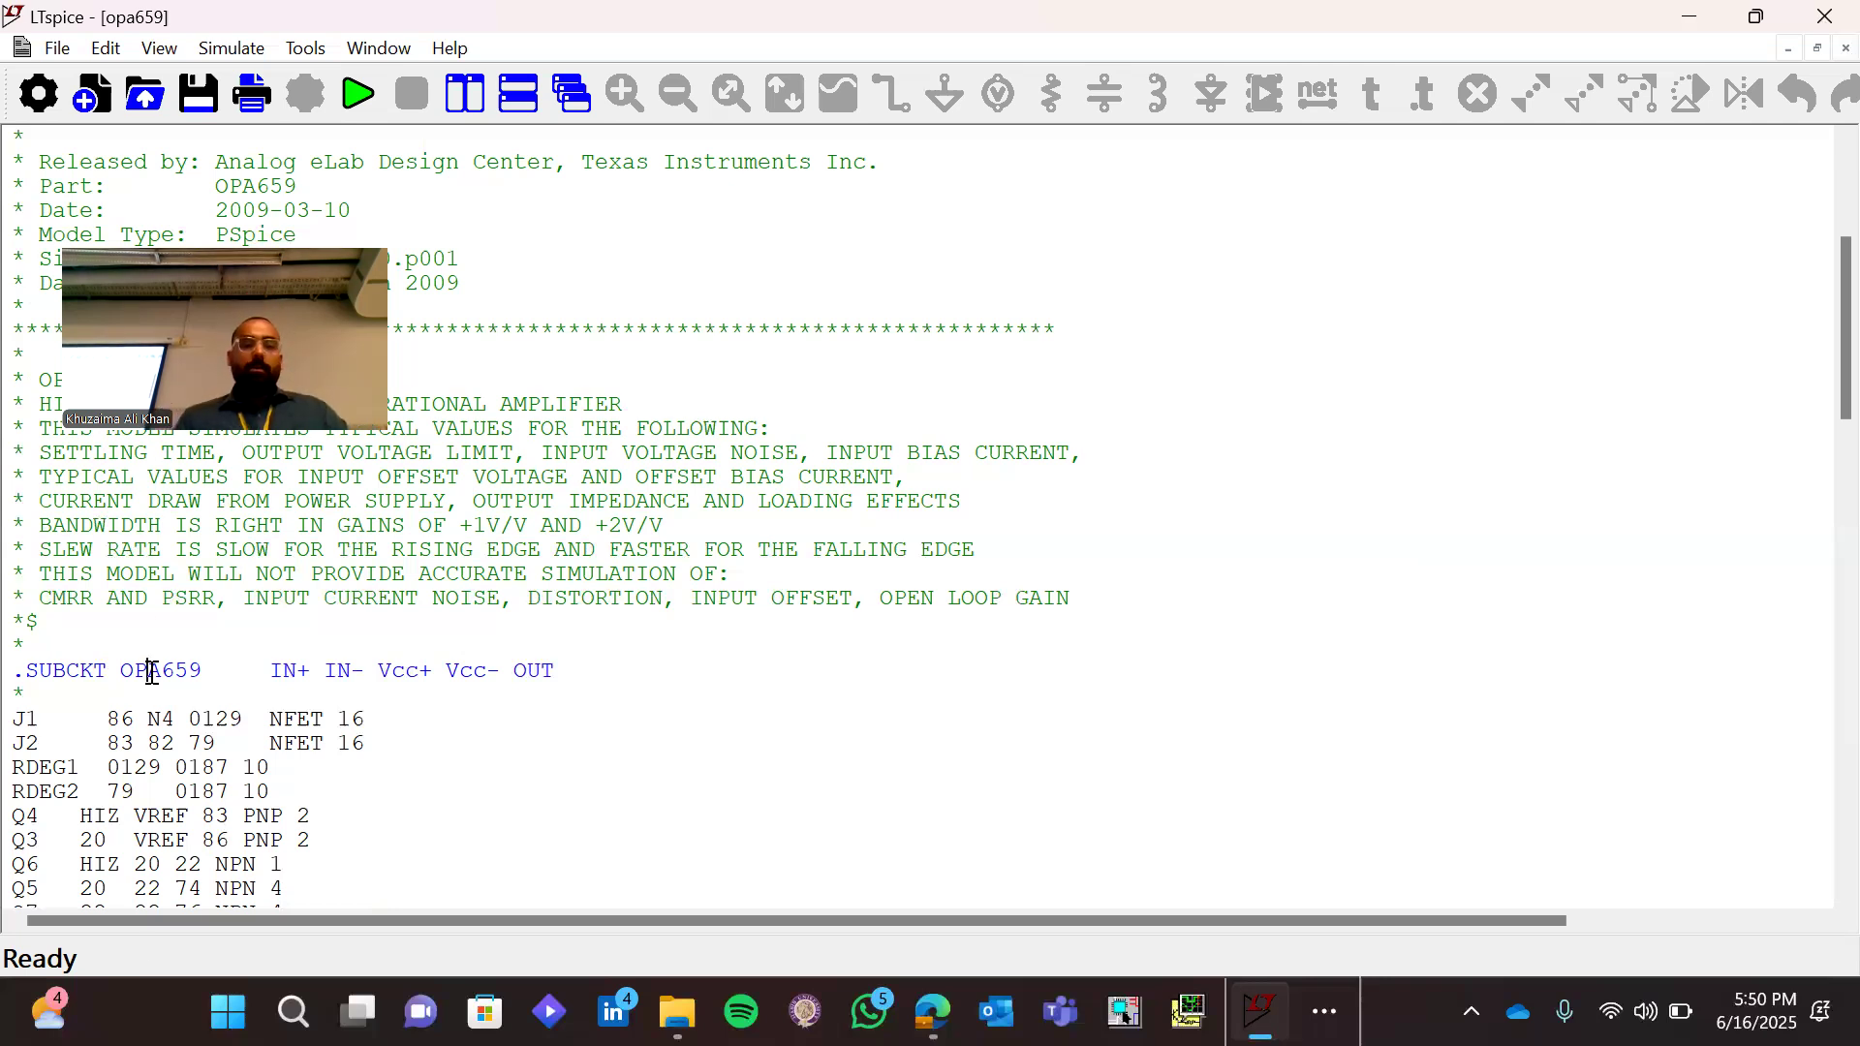
Create a symbol from the OPA659 subcircuit and save it as OPA659 (.asy) in the session-2 folder
right_click(152, 672)
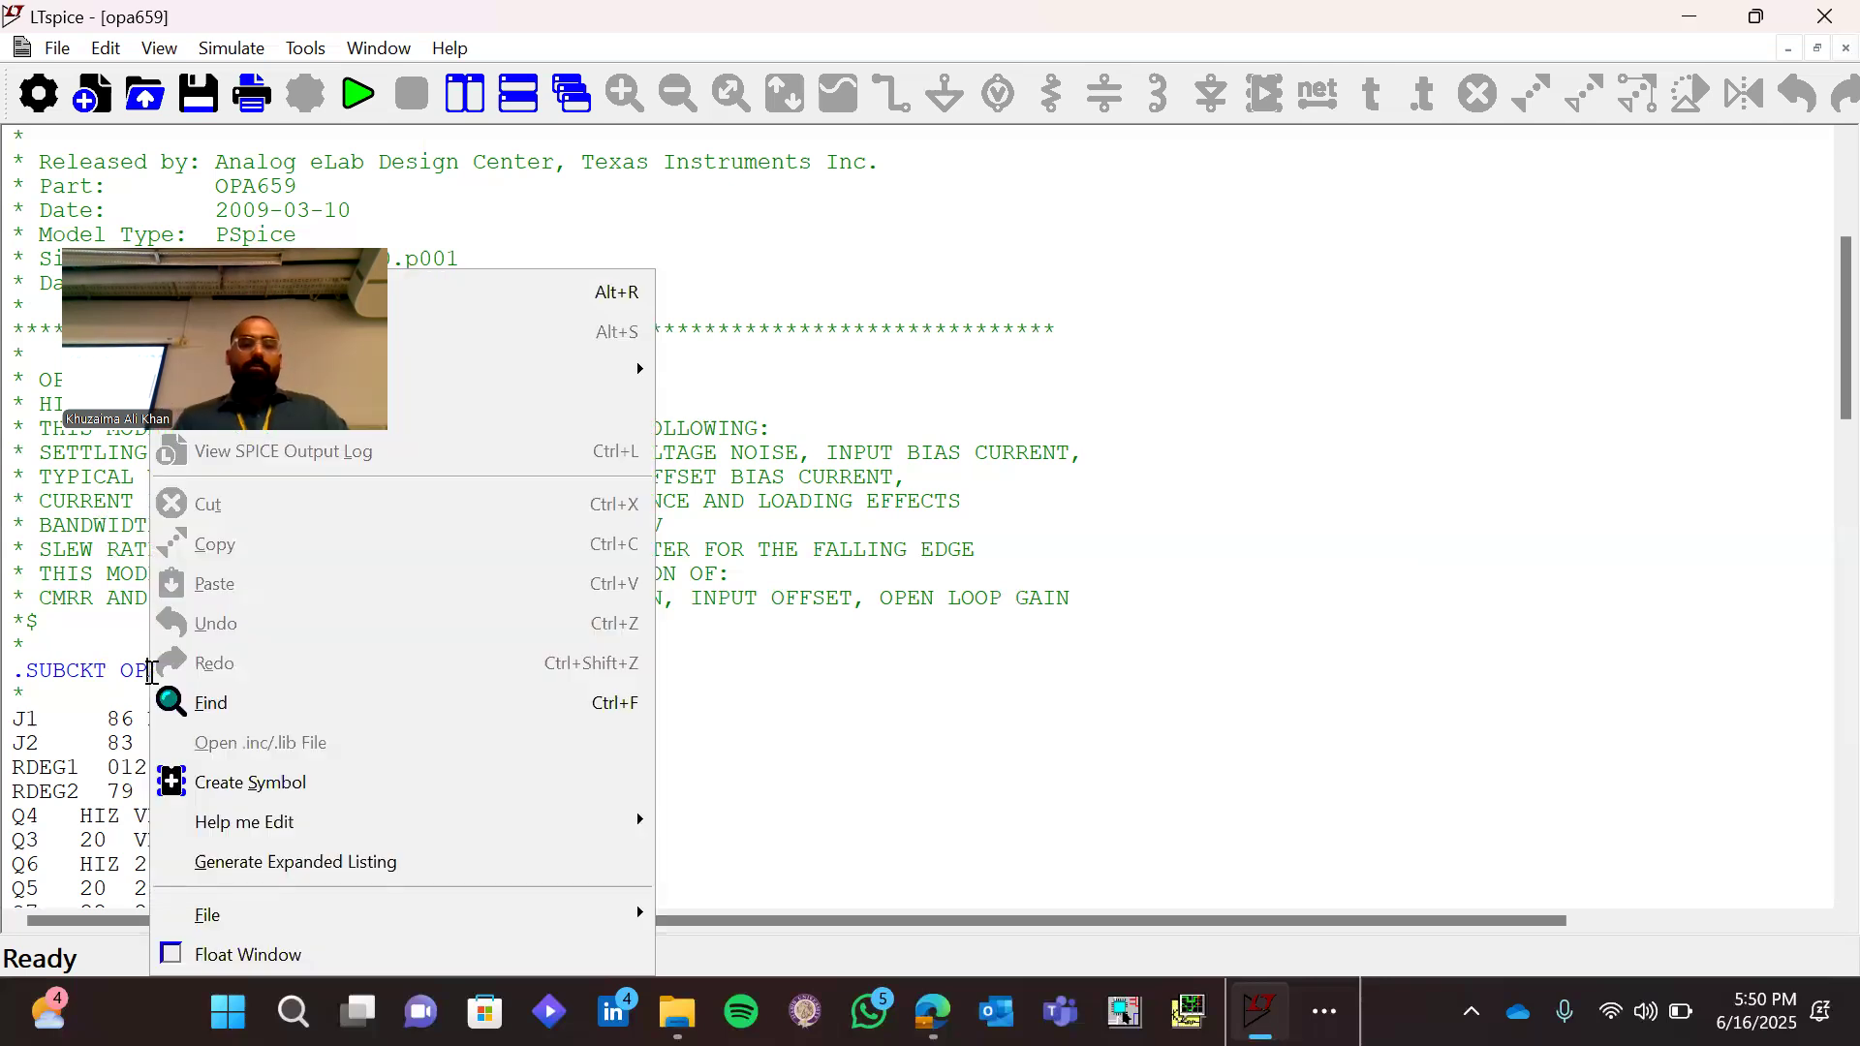
click(271, 781)
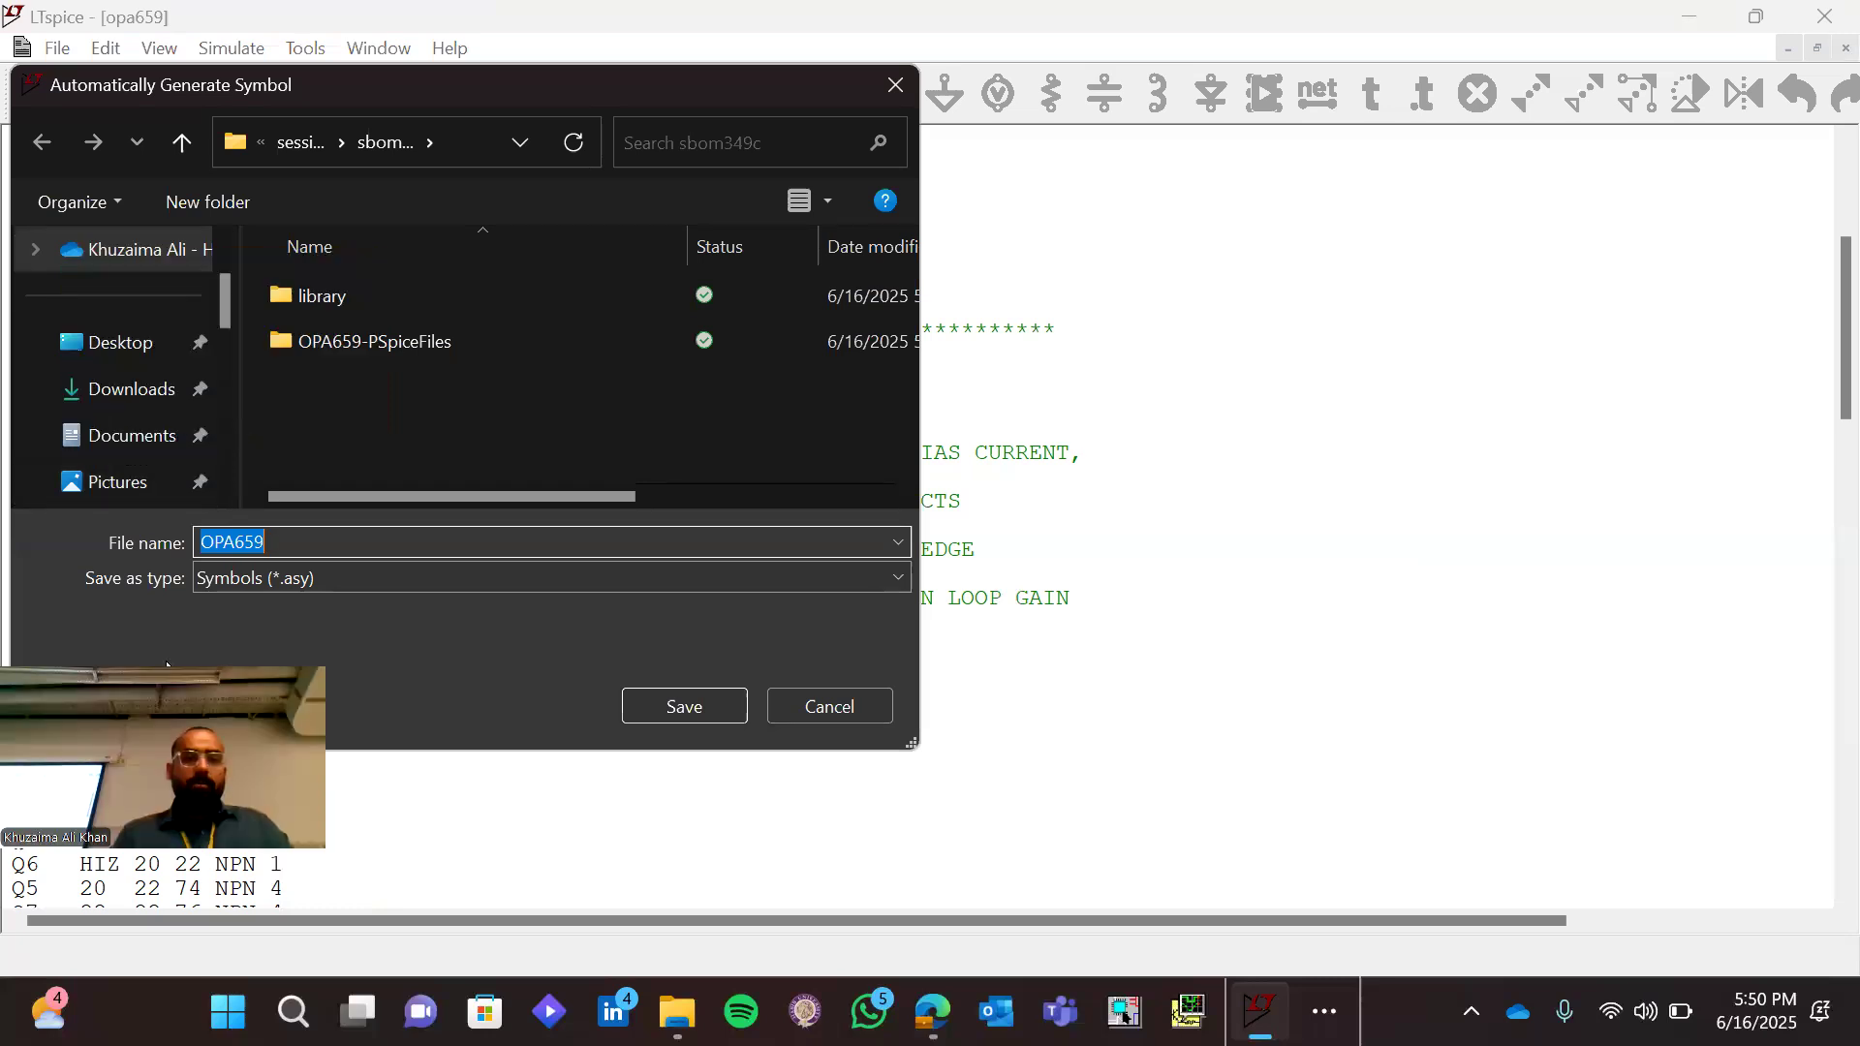
click(302, 147)
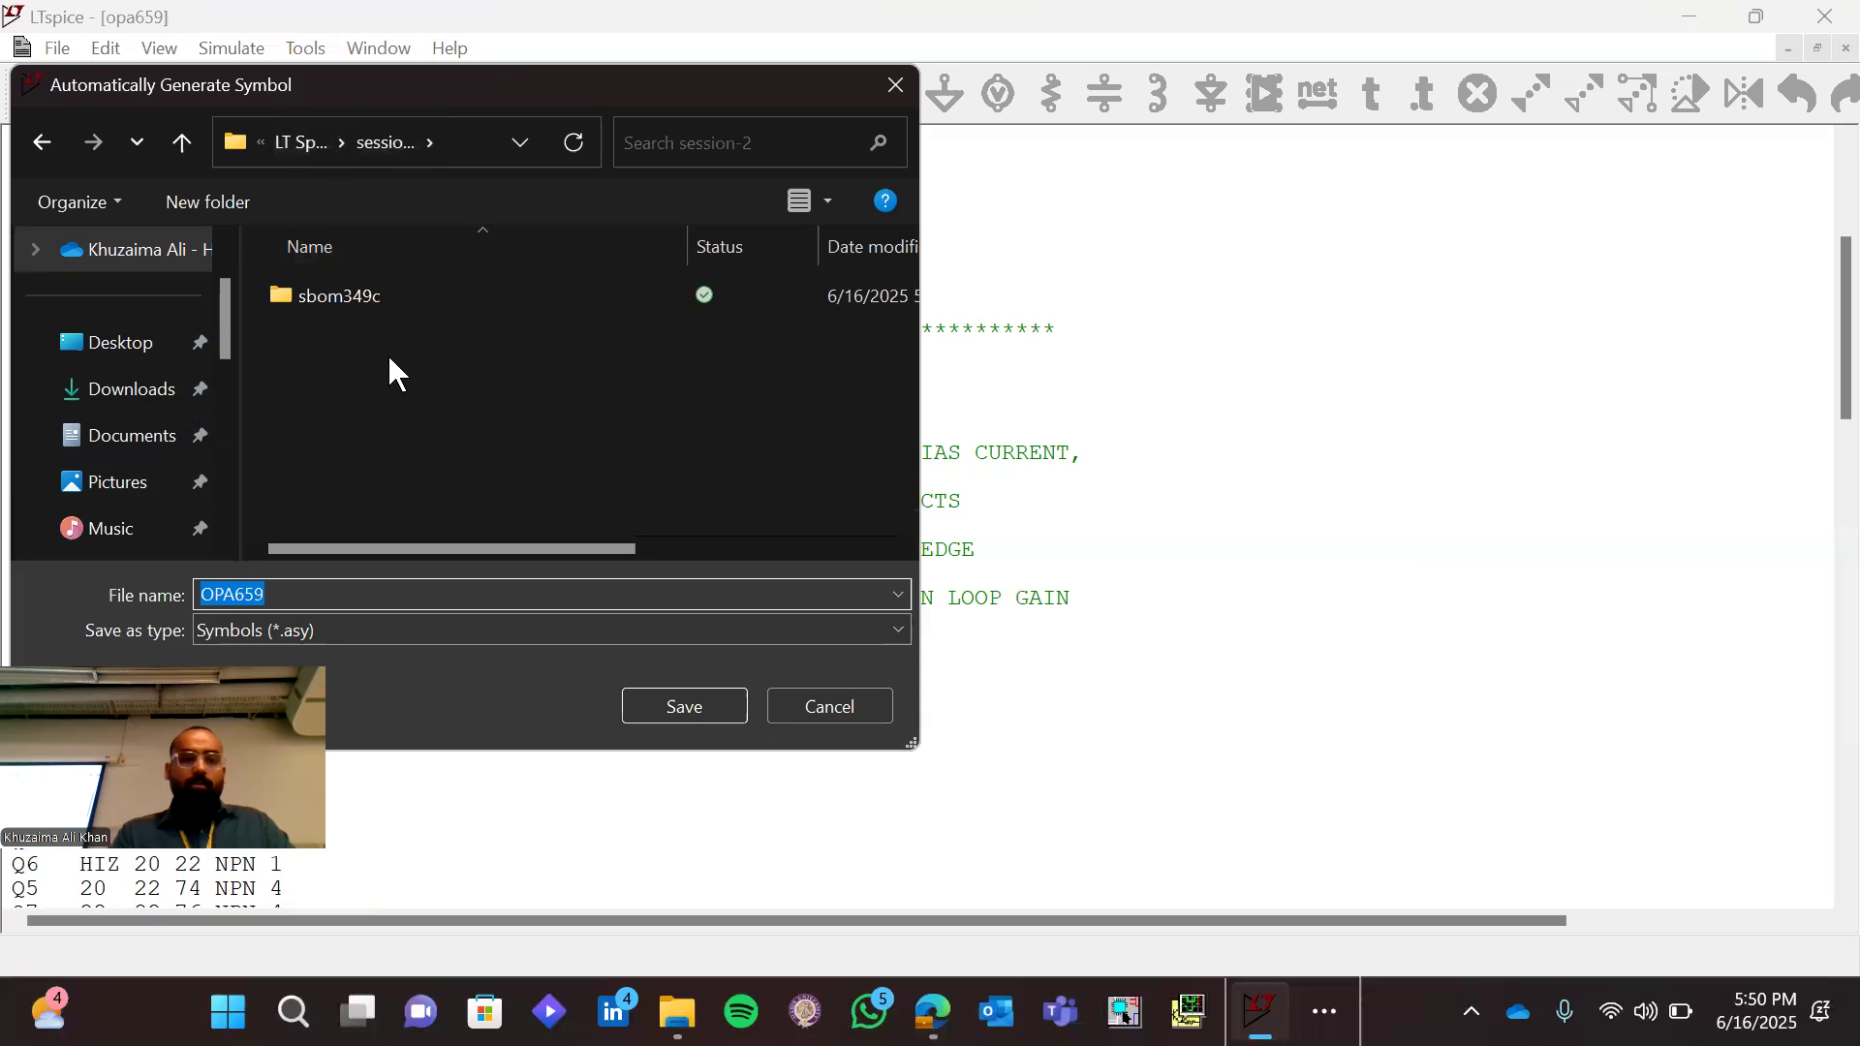
click(666, 602)
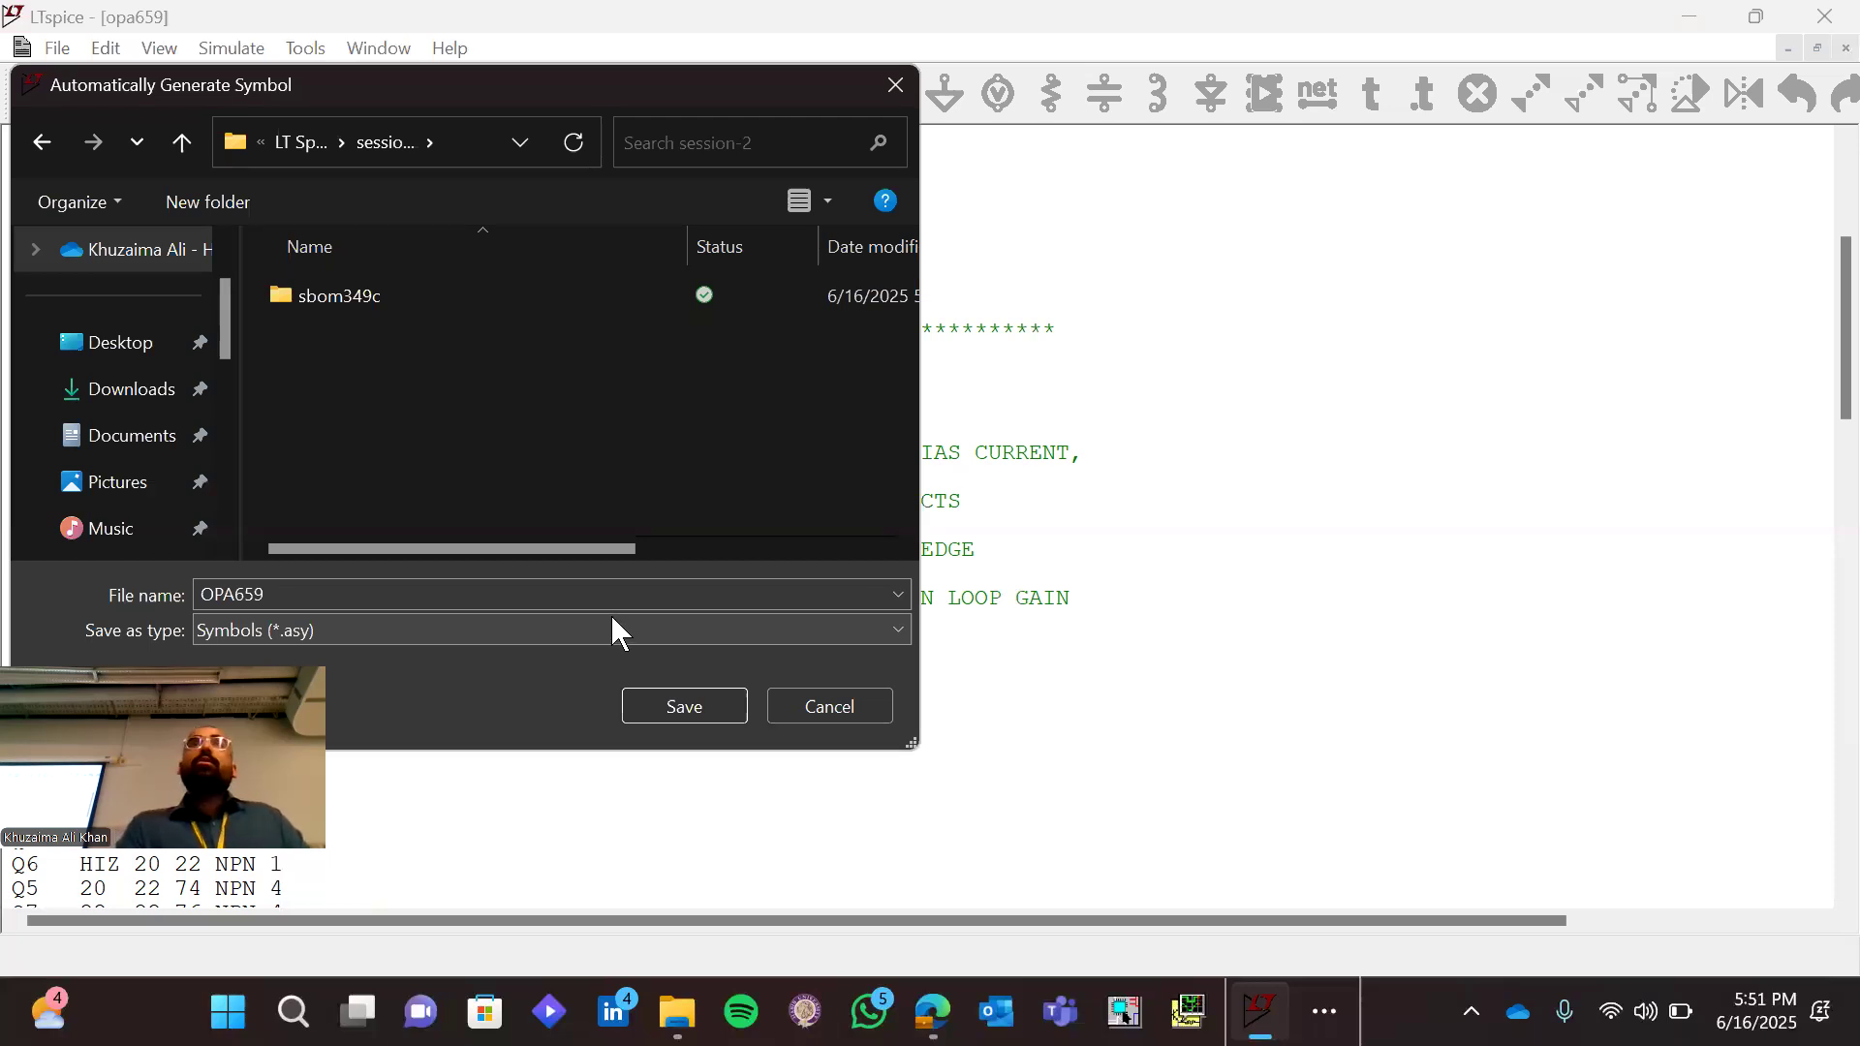
click(696, 706)
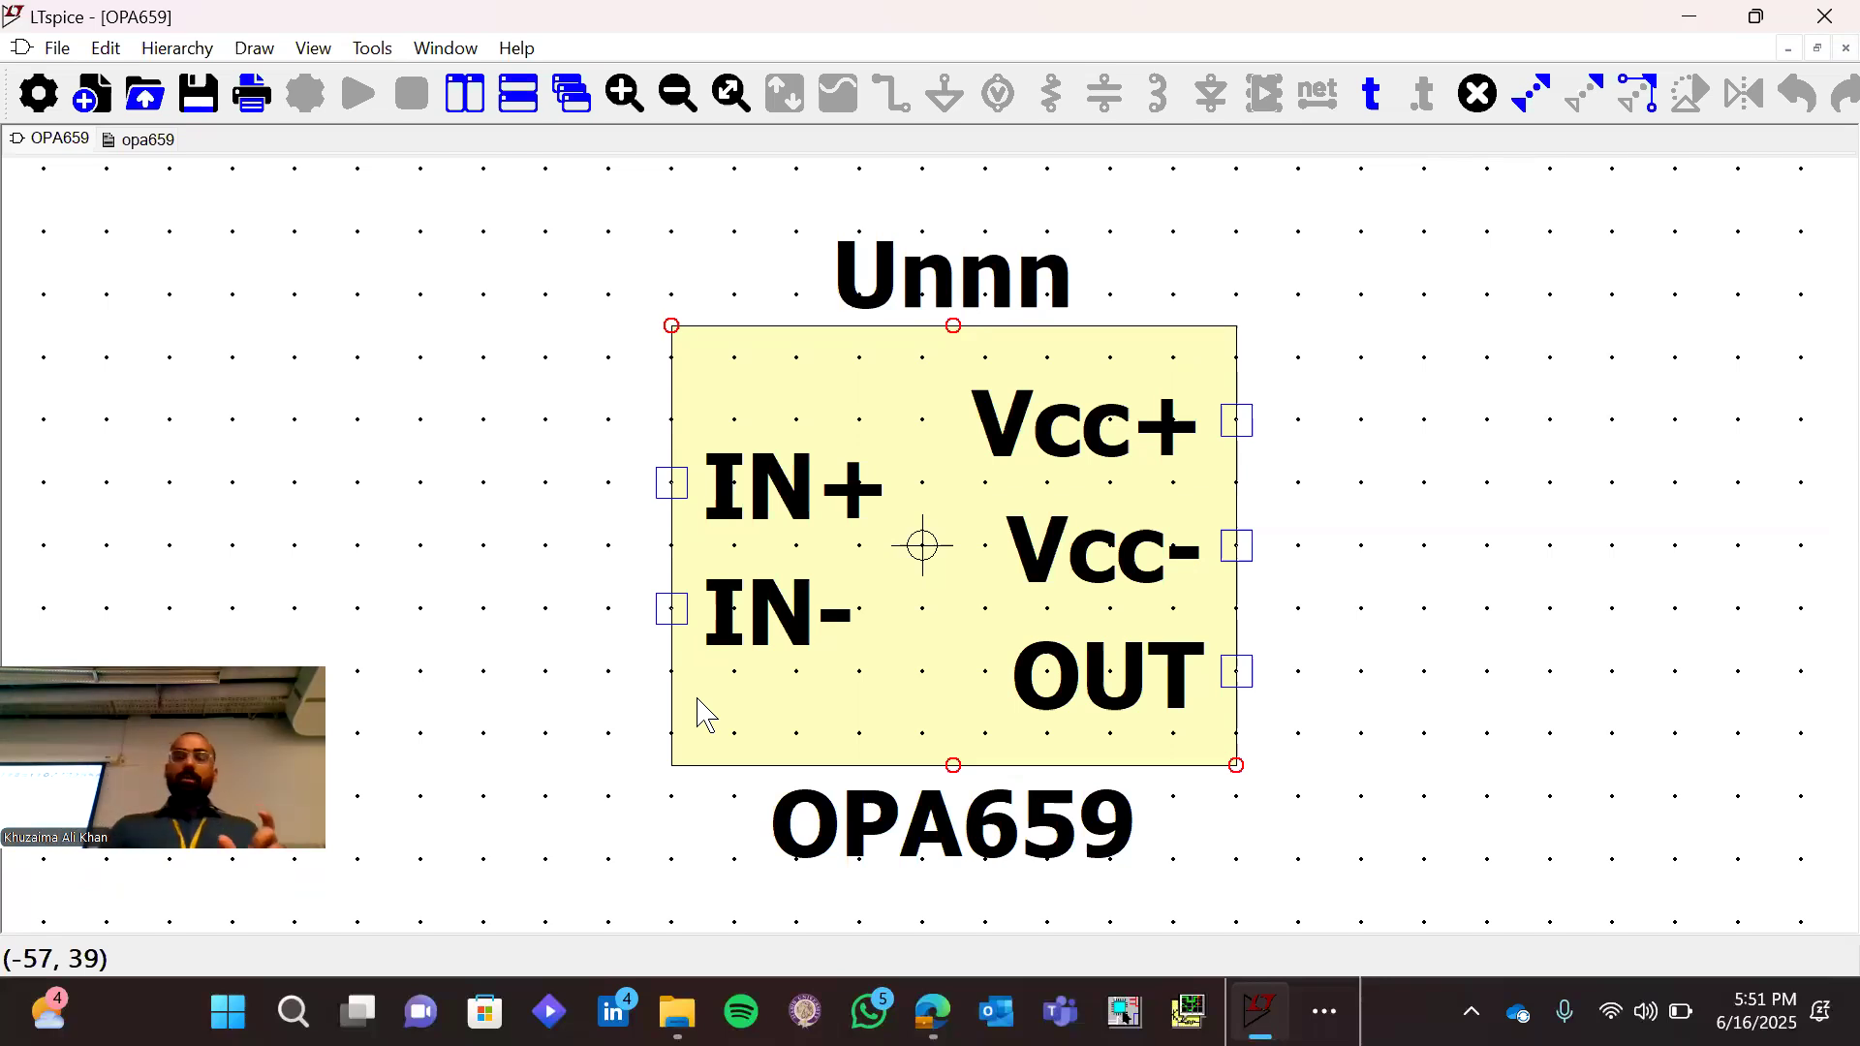
Open the attributes of the OPA659 symbol and examine the full path in its ModelFile attribute
right_click(936, 624)
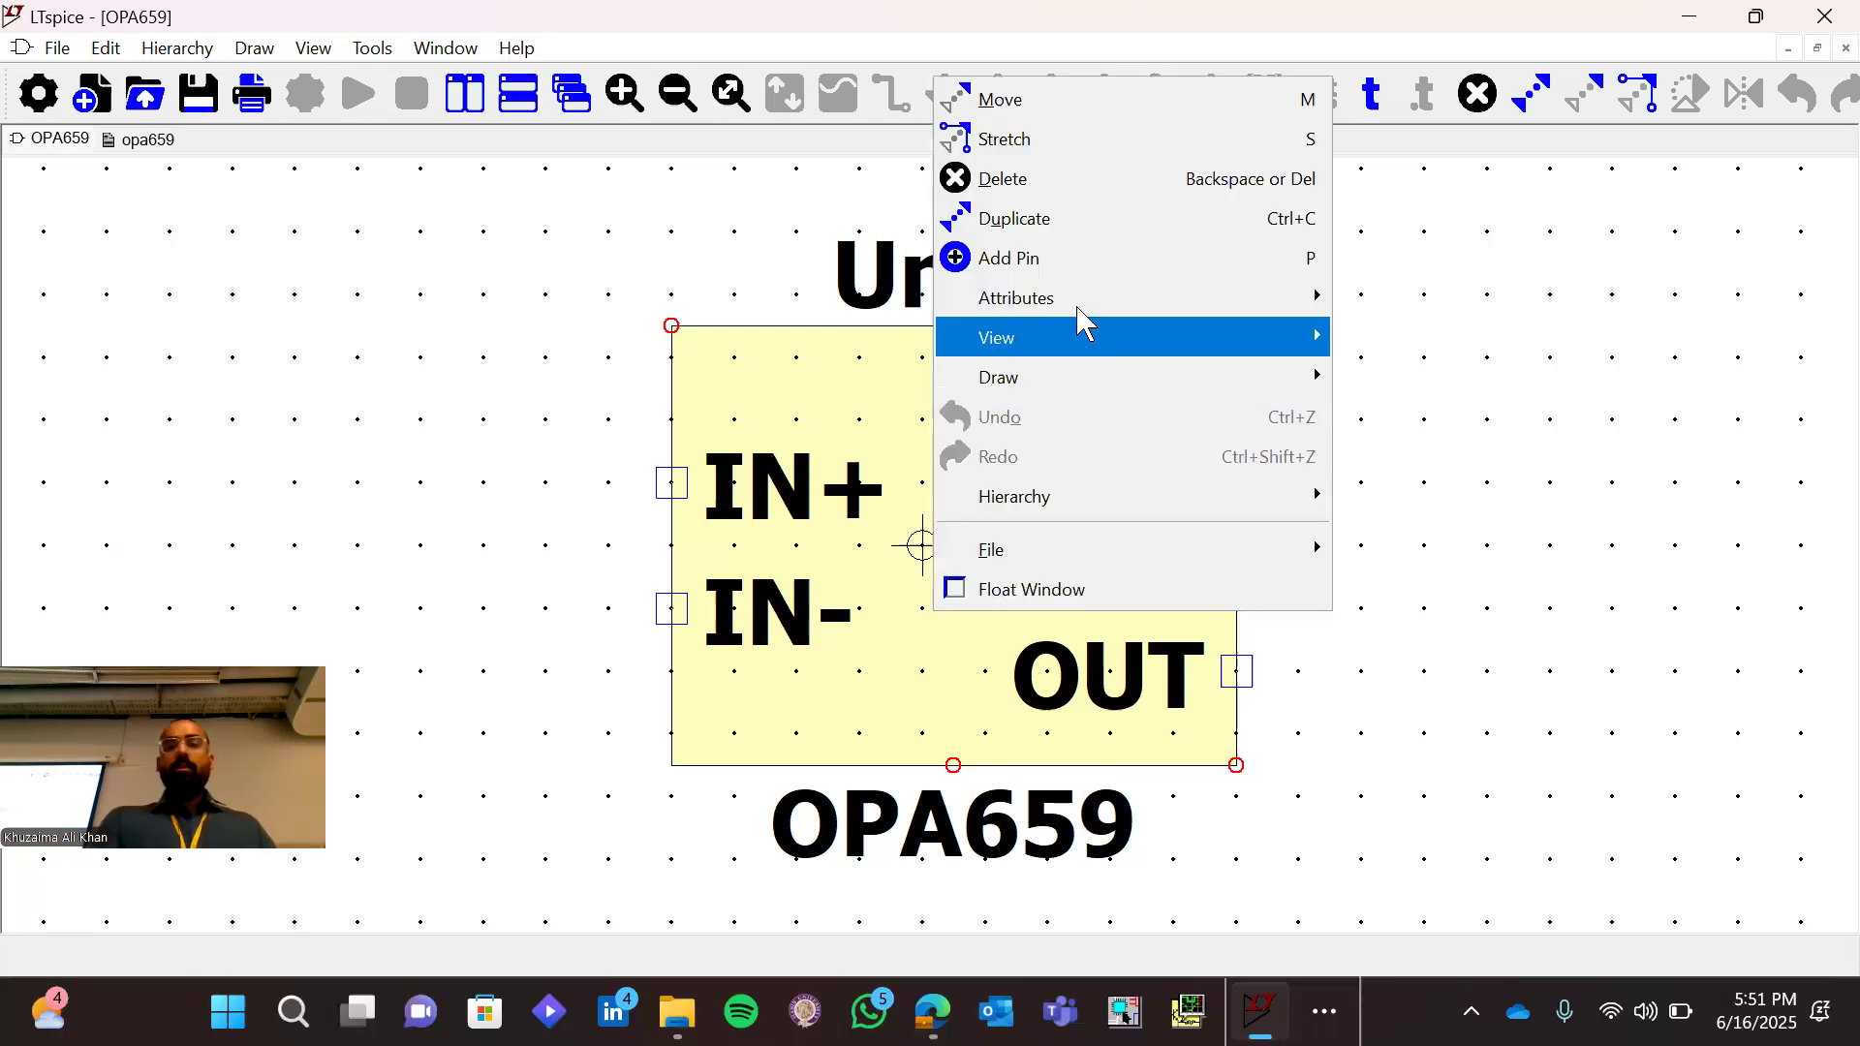
mouse_move(1080, 310)
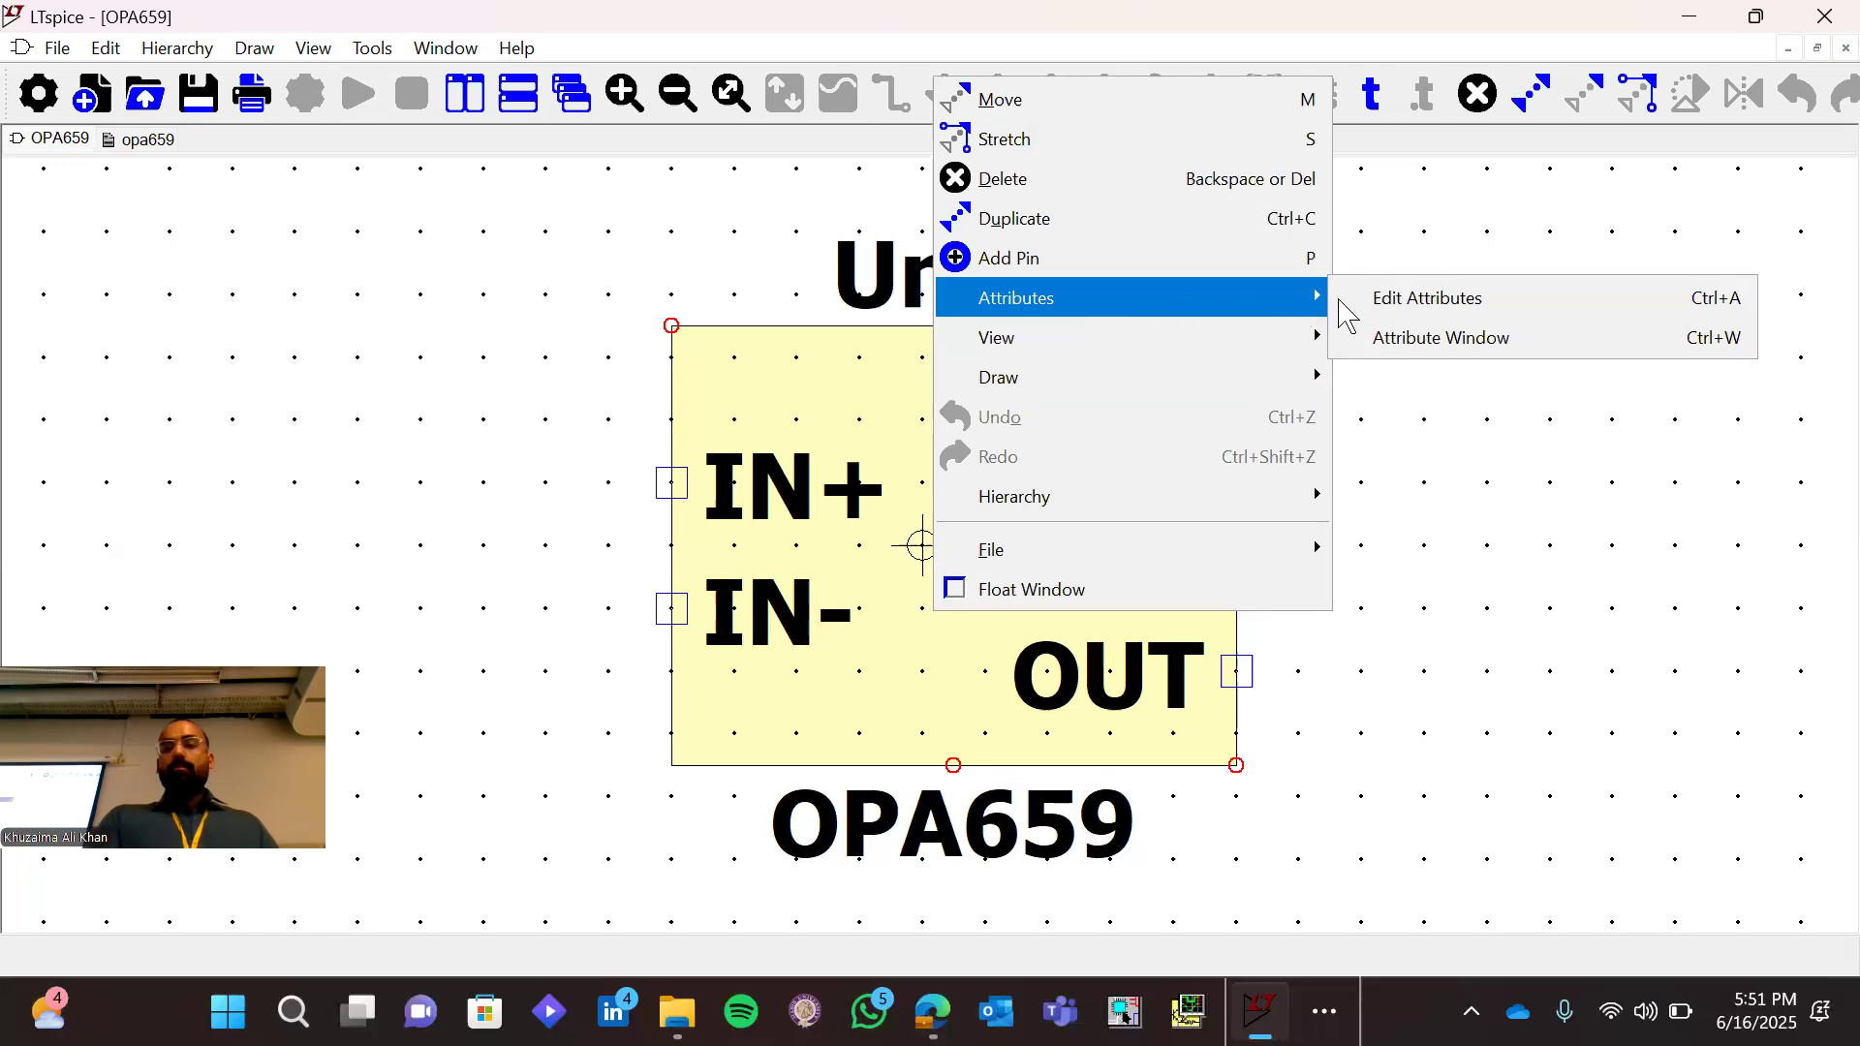
click(1374, 305)
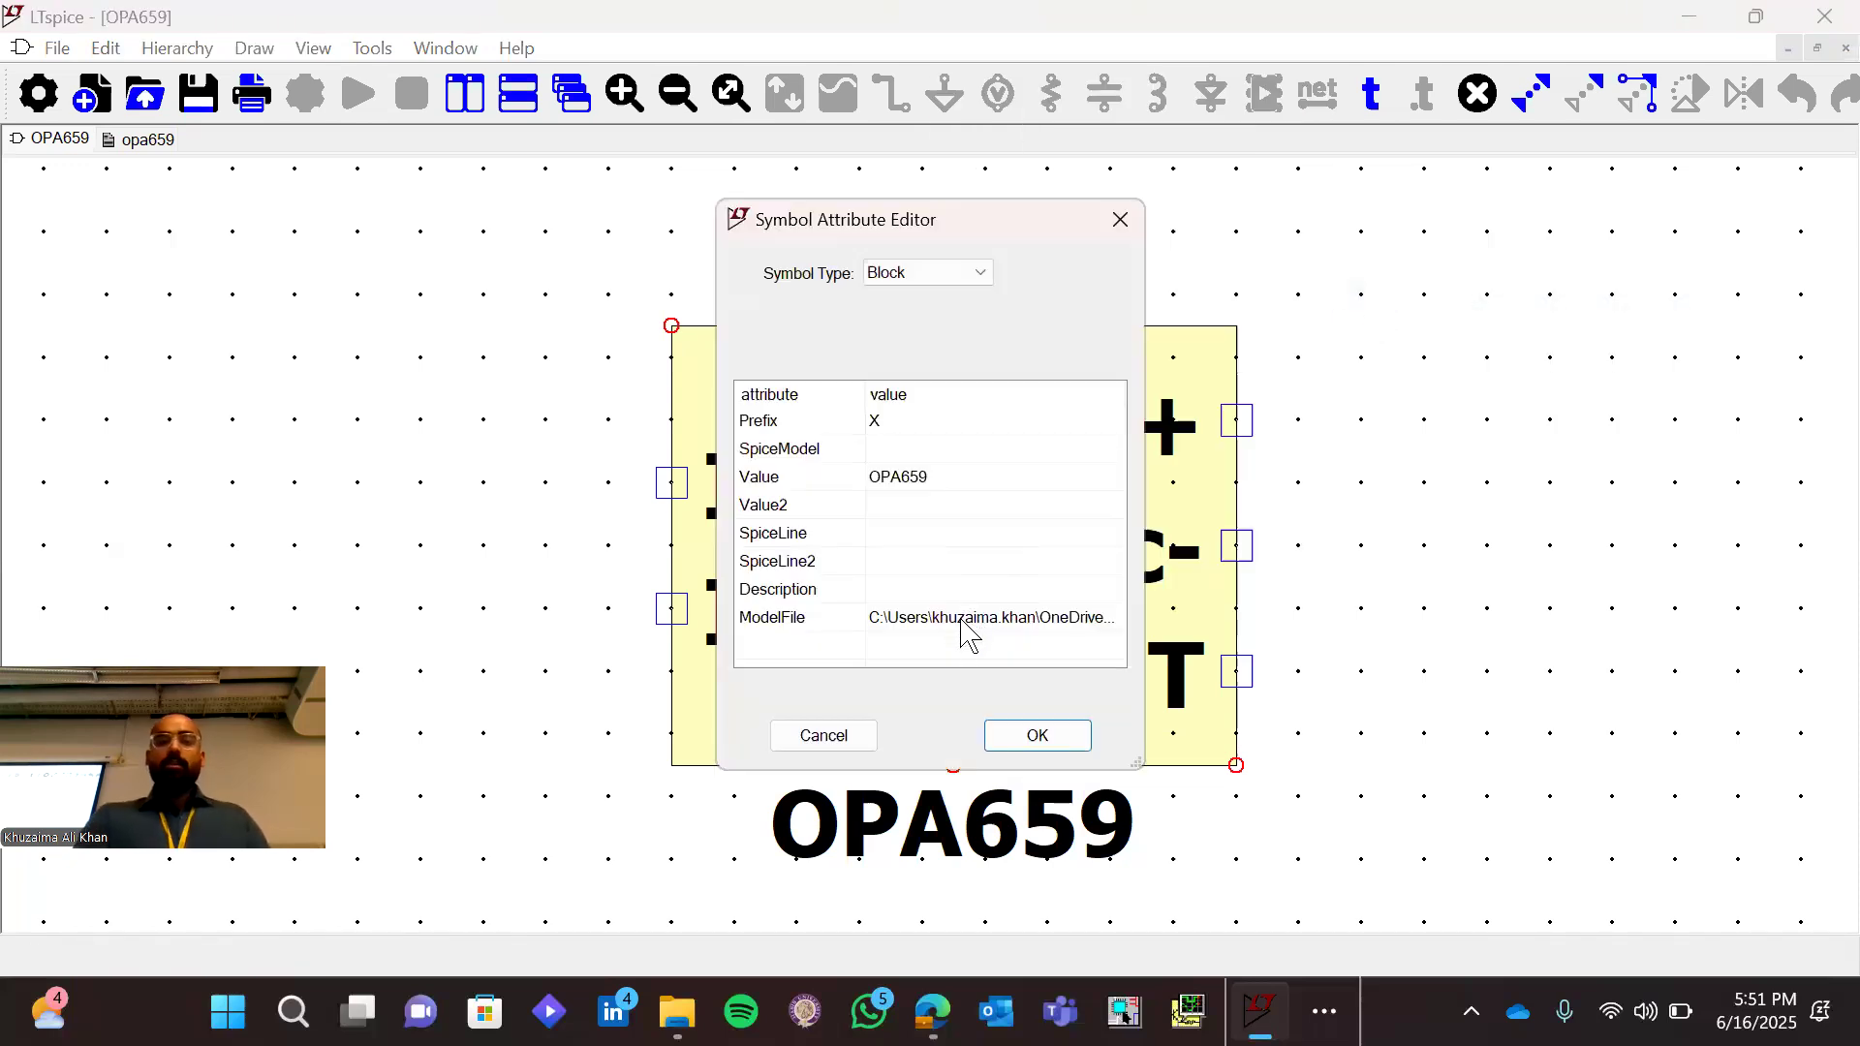
click(964, 617)
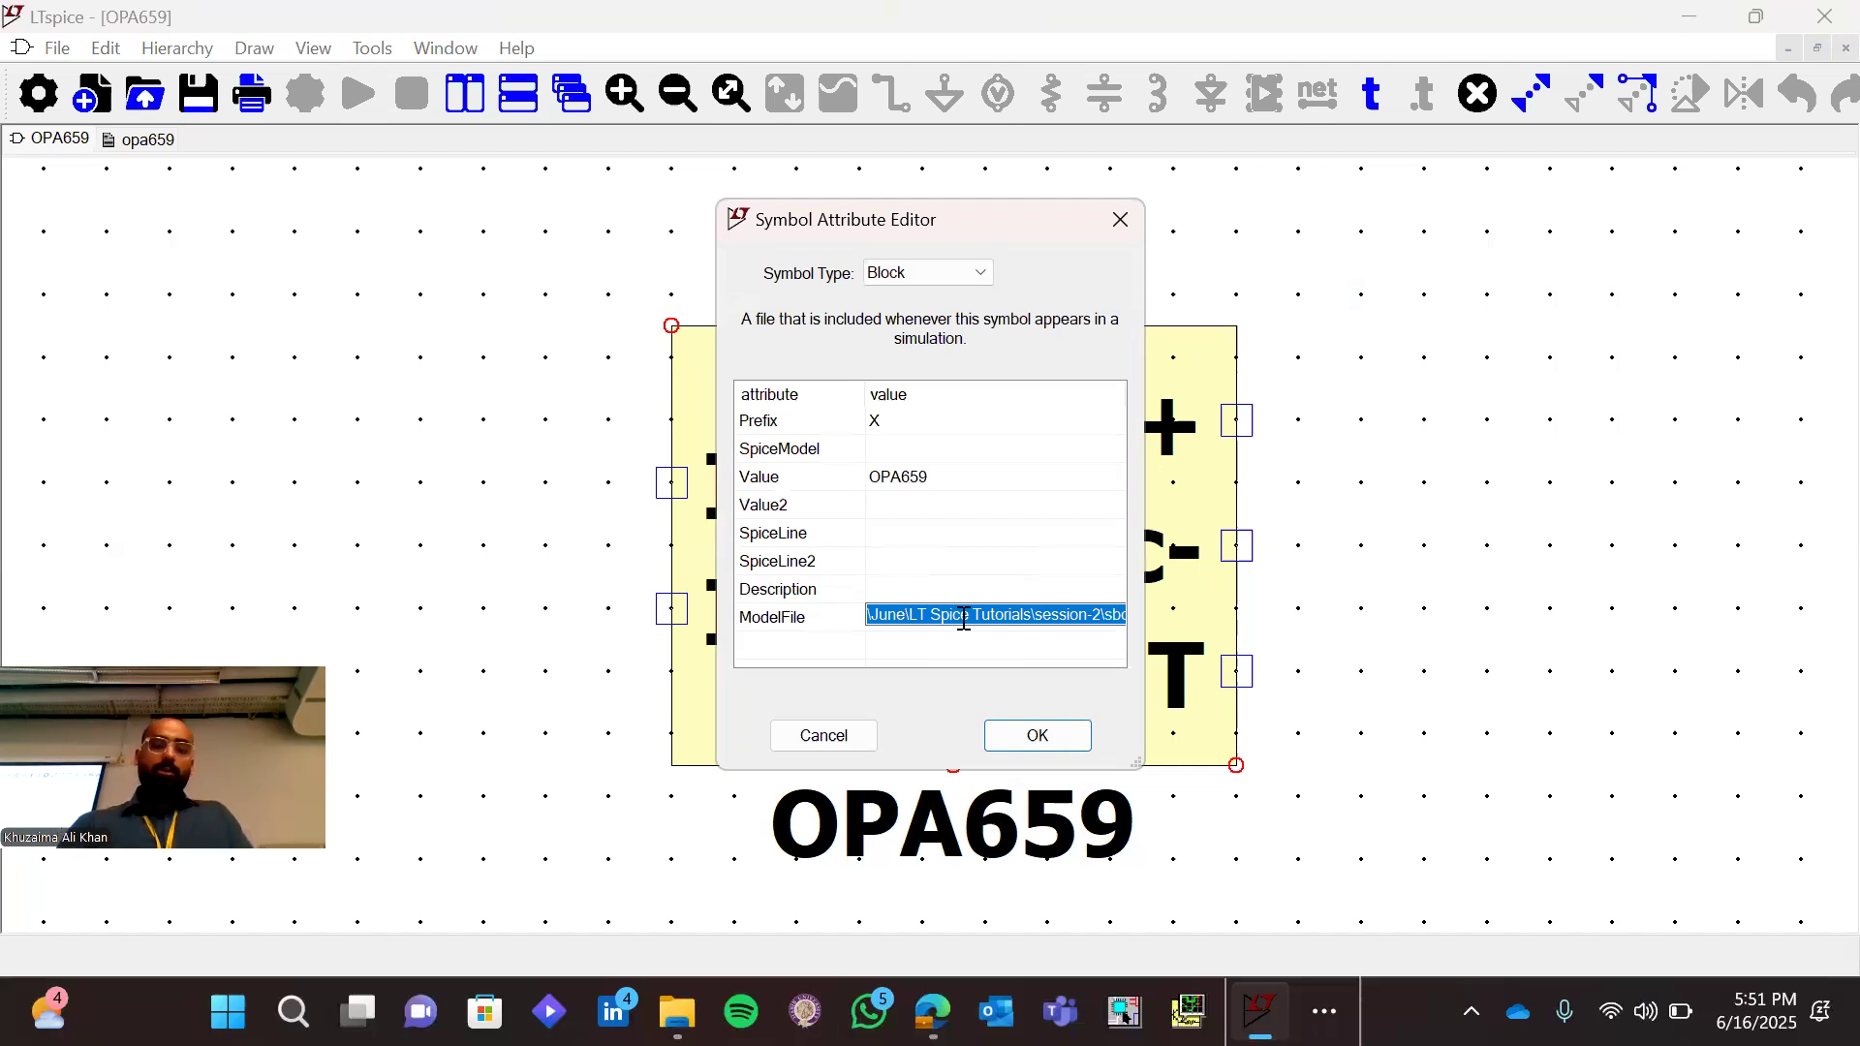
Switch to File Explorer, check the opa659 model library in the sbom349c folder, and go up to the session-2 folder
click(678, 1012)
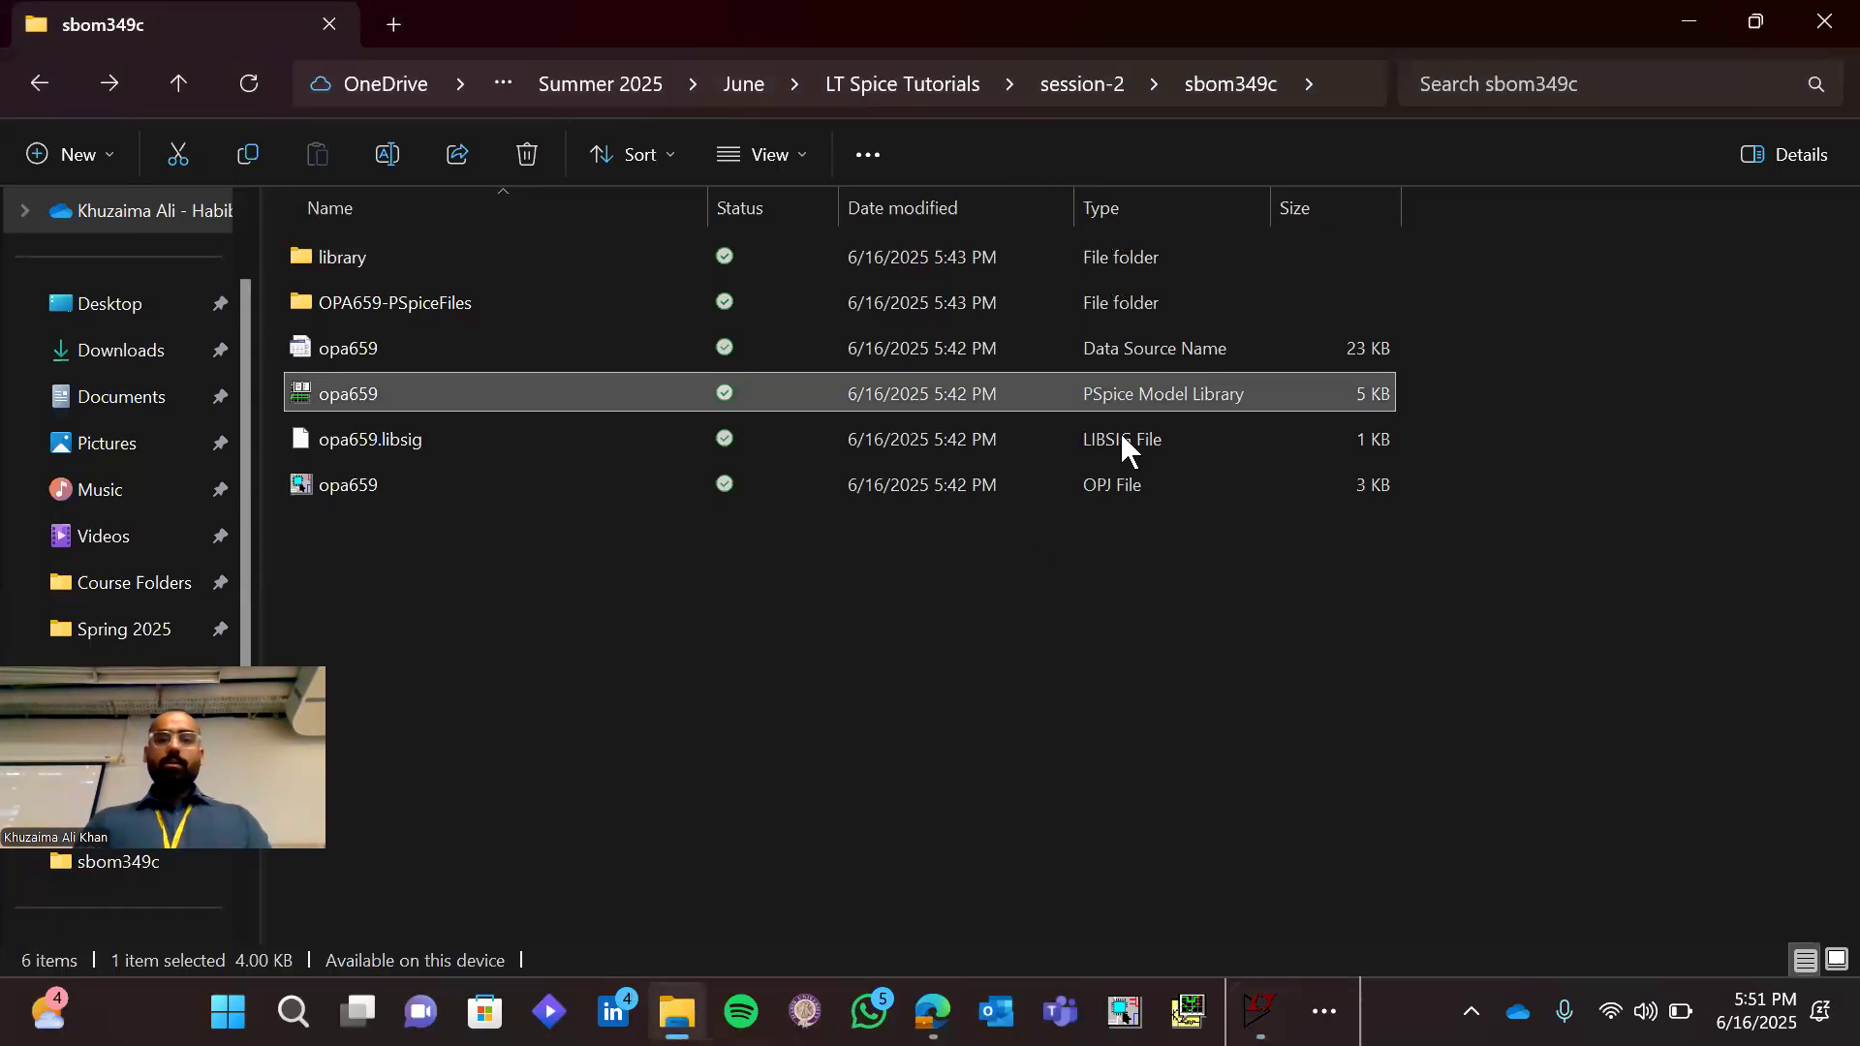
click(1341, 83)
key(End)
text(\opa659.lib)
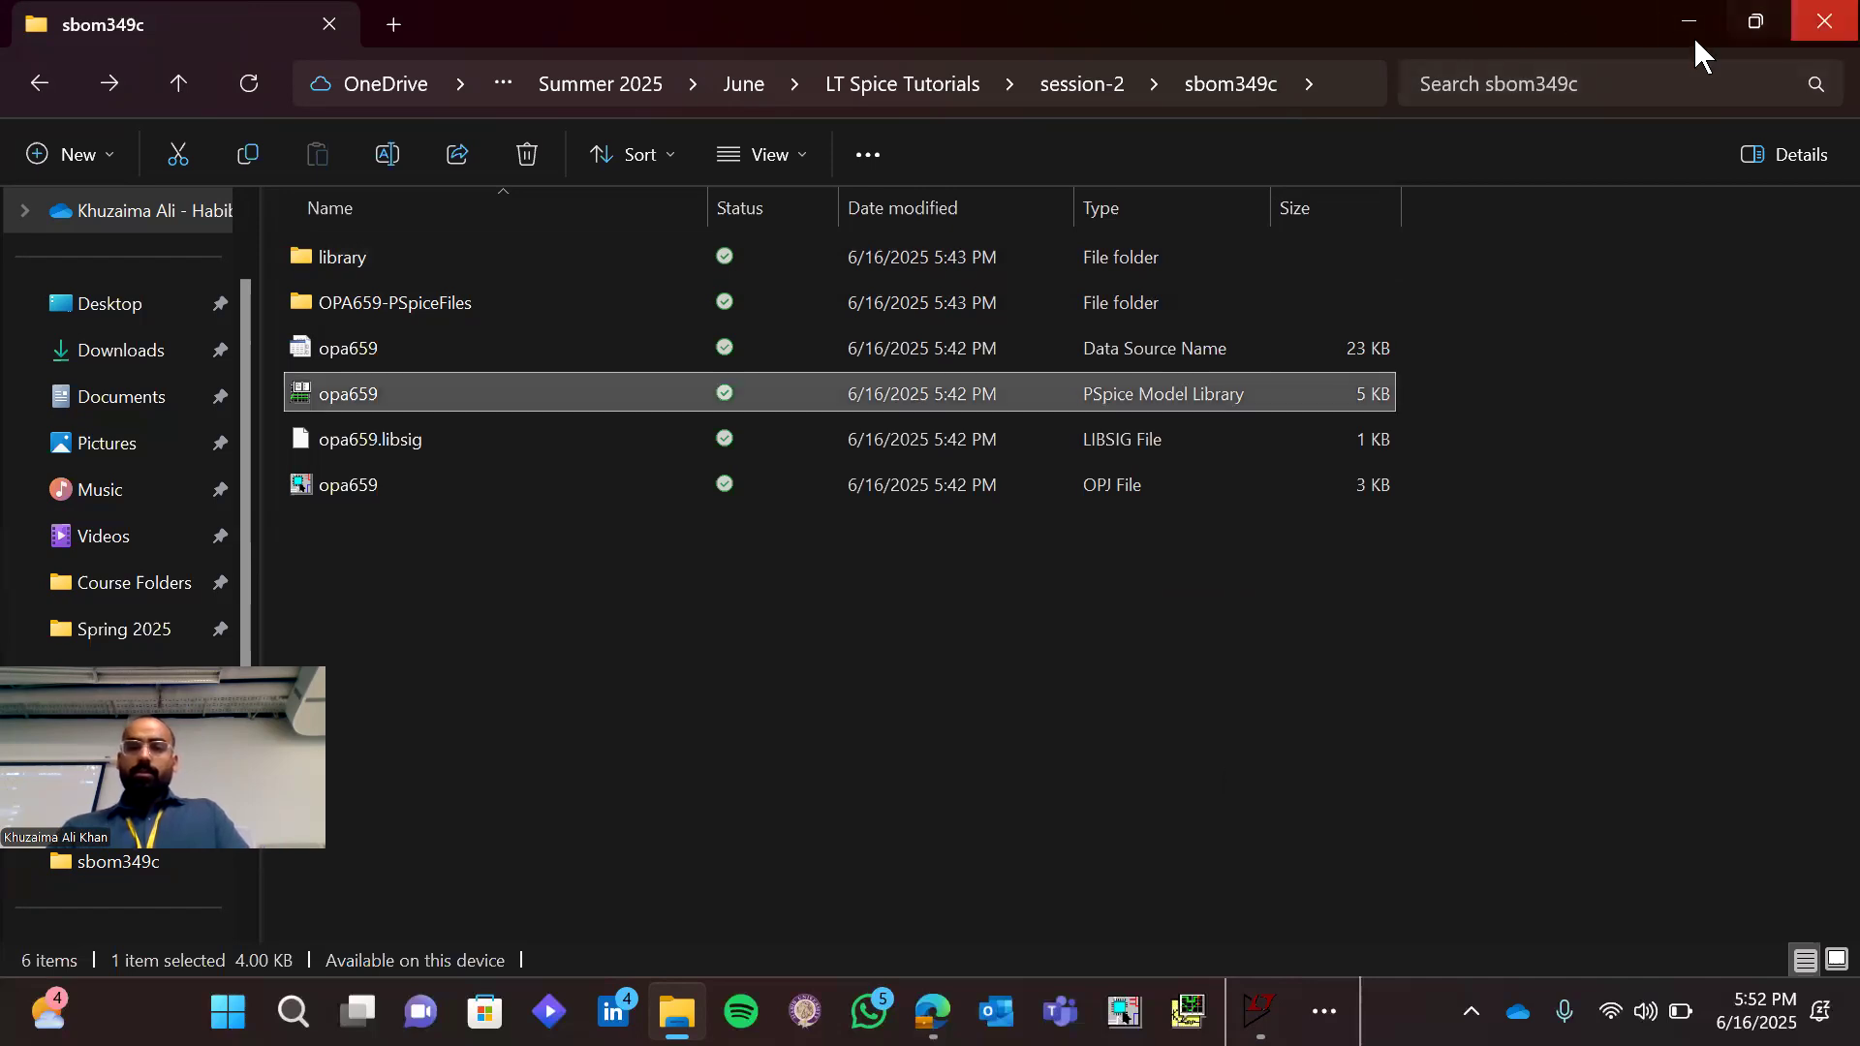
click(1092, 81)
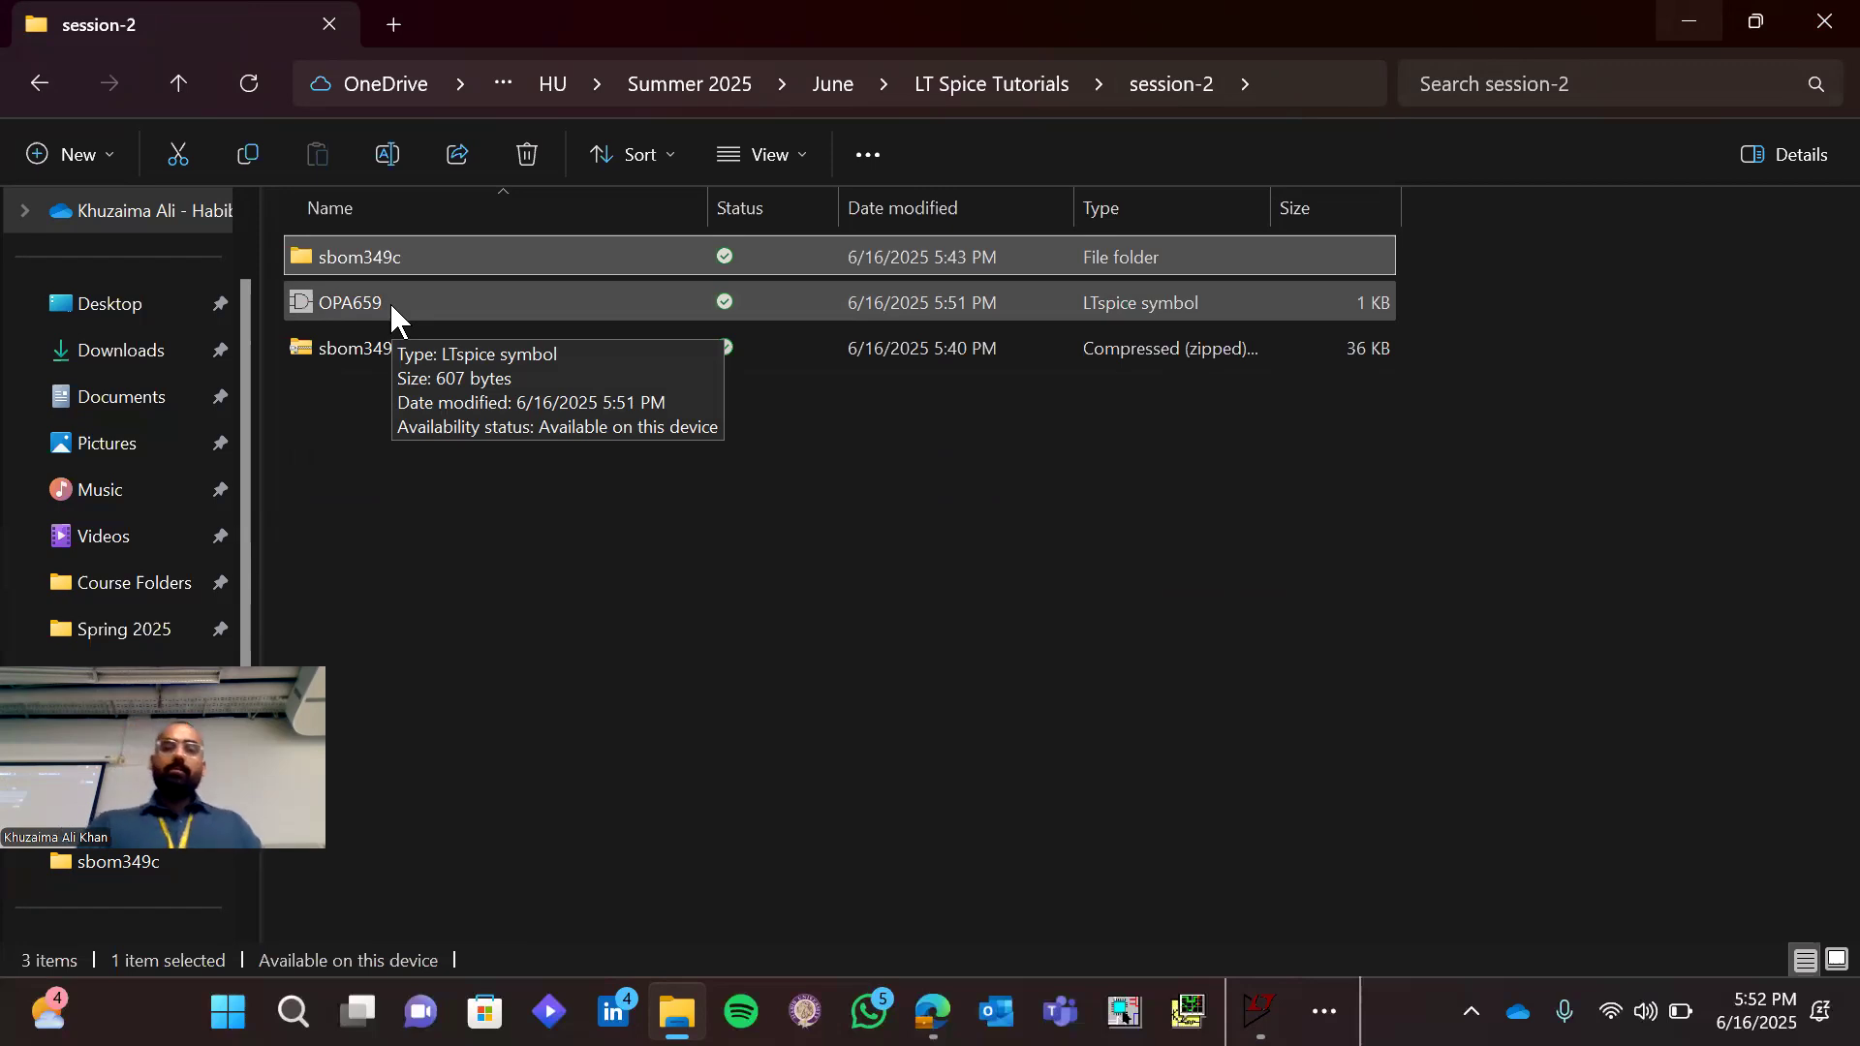
Close the File Explorer window and the PSpice Model Editor window to return to the symbol attributes in LTspice
click(1324, 1011)
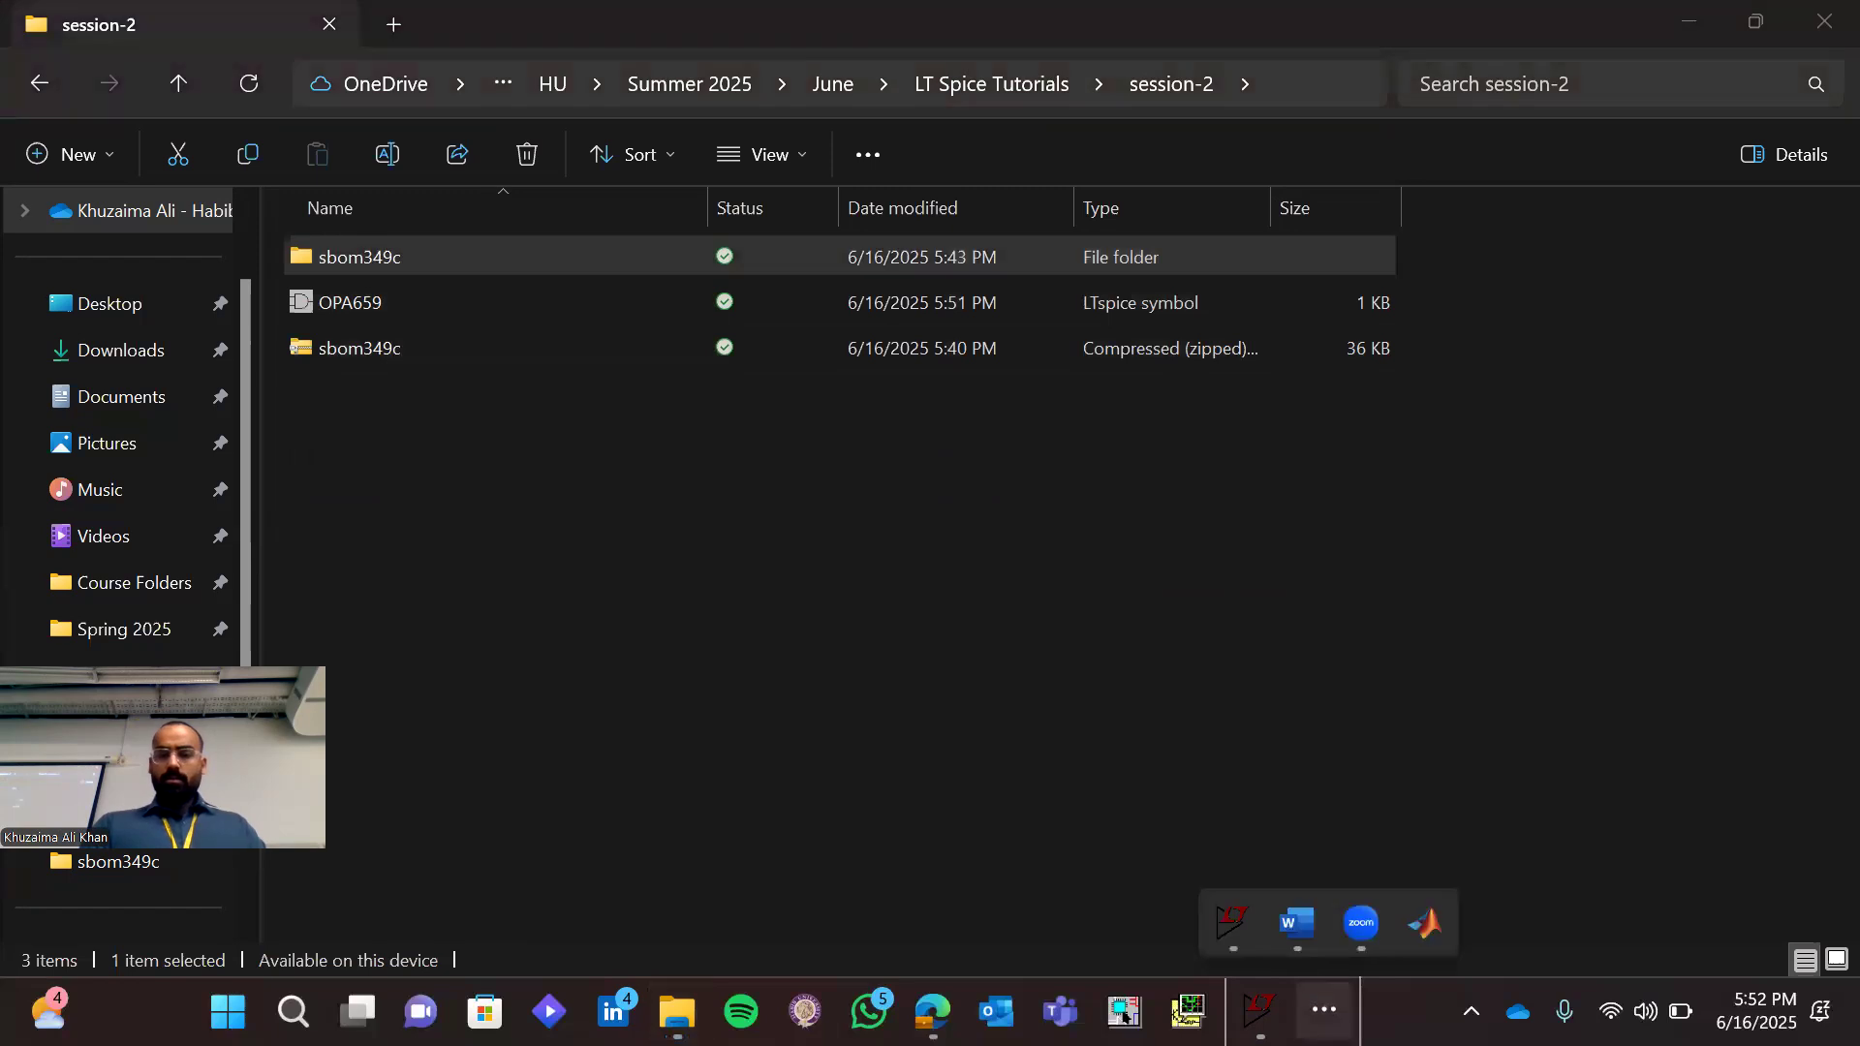
click(1825, 13)
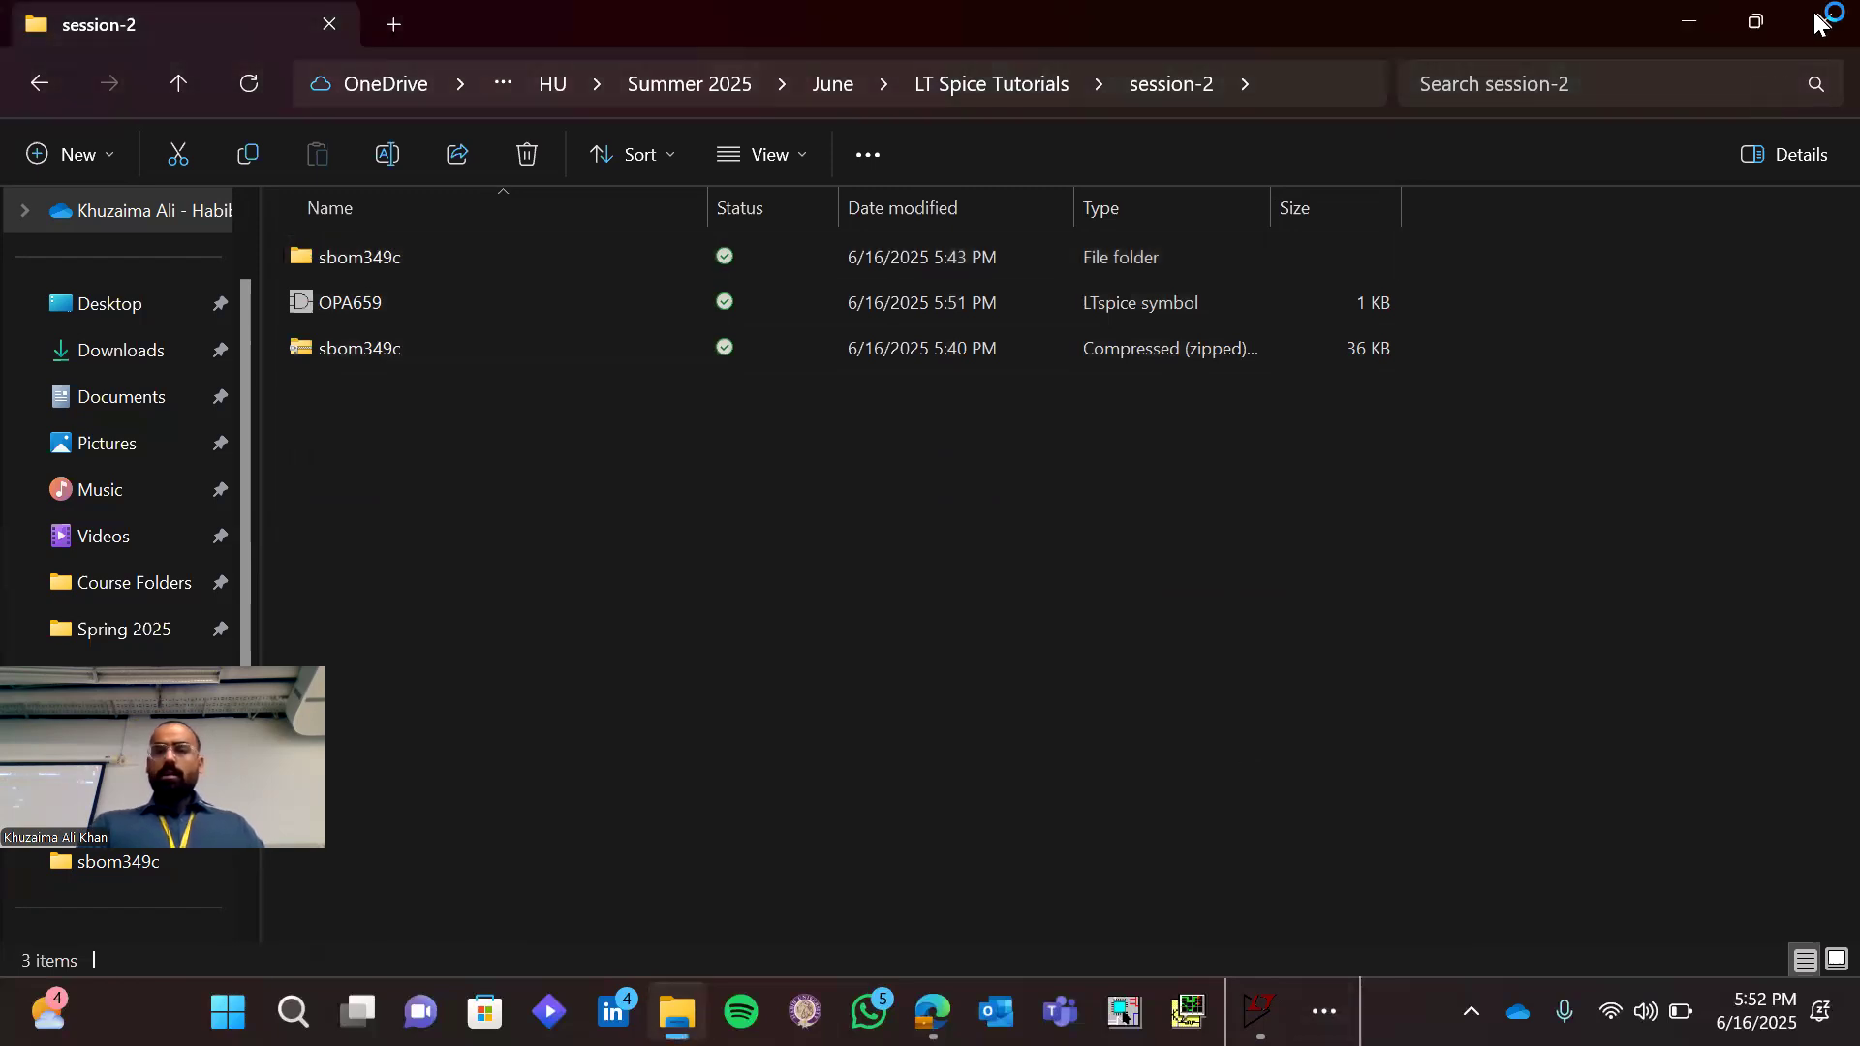
click(1827, 19)
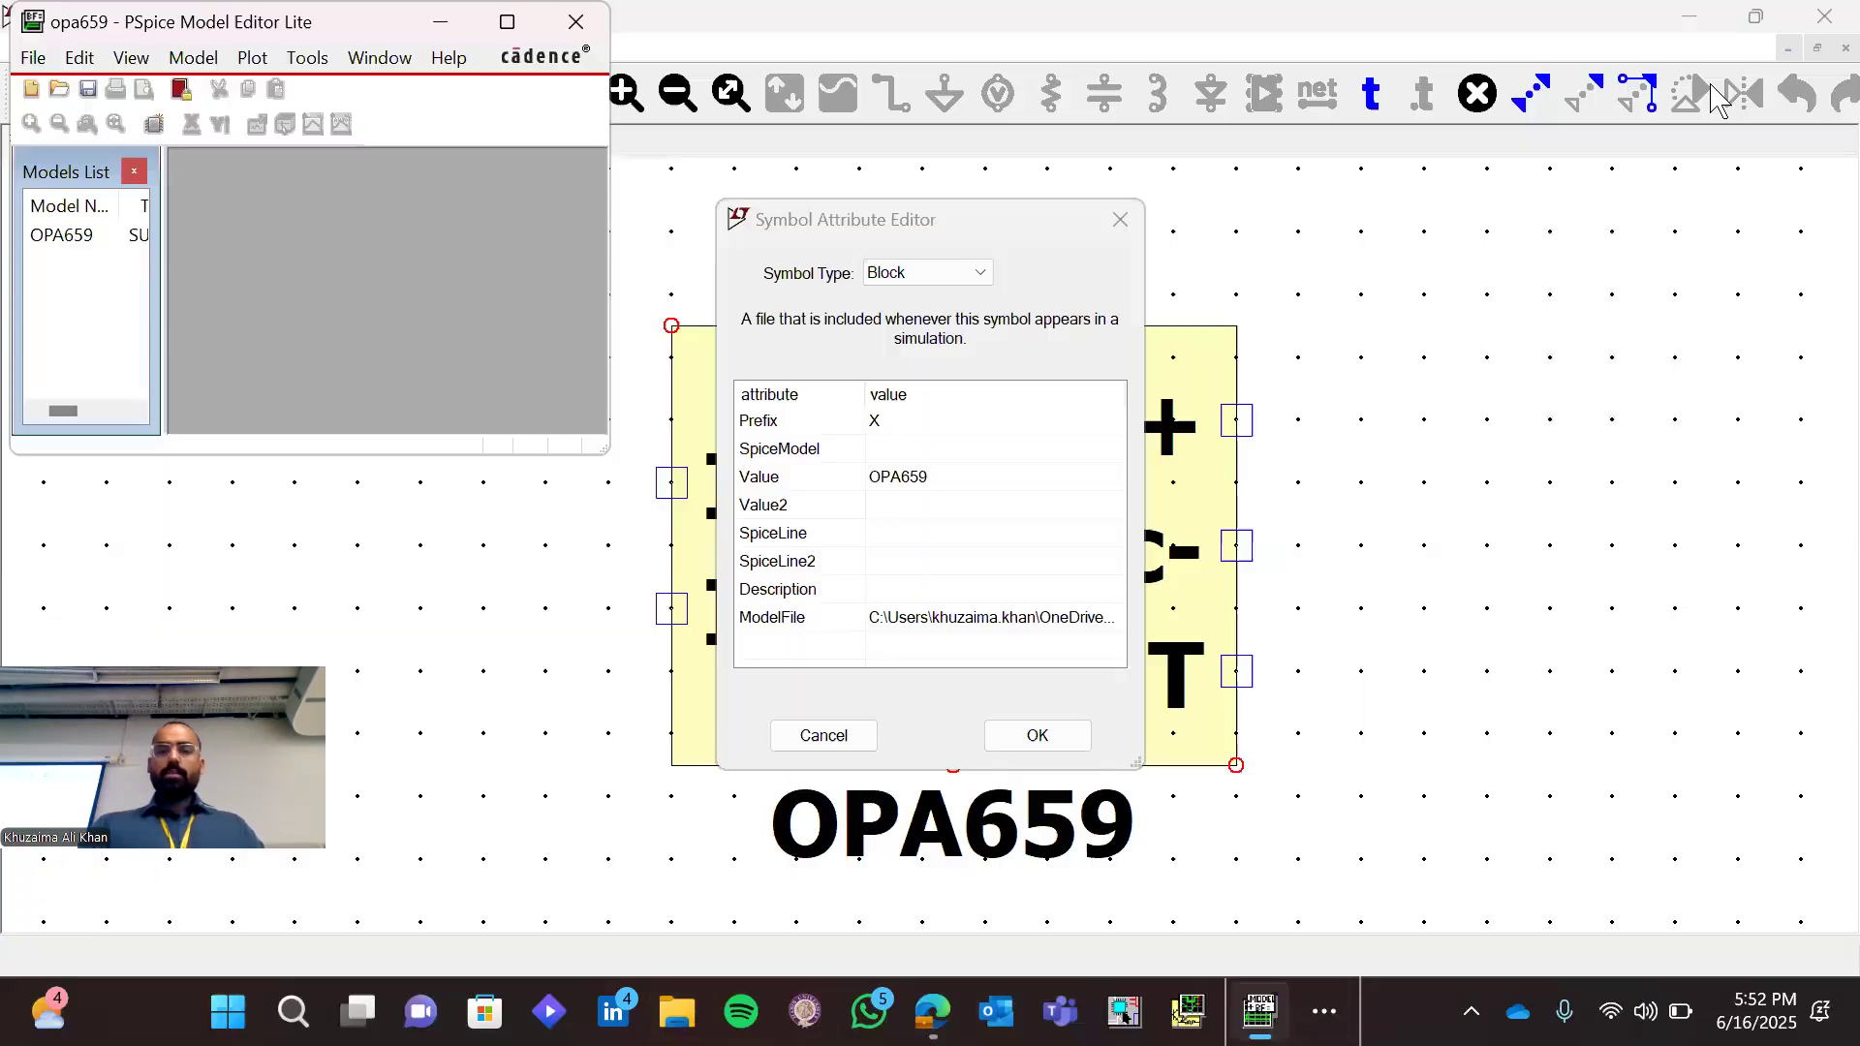
click(589, 23)
click(589, 22)
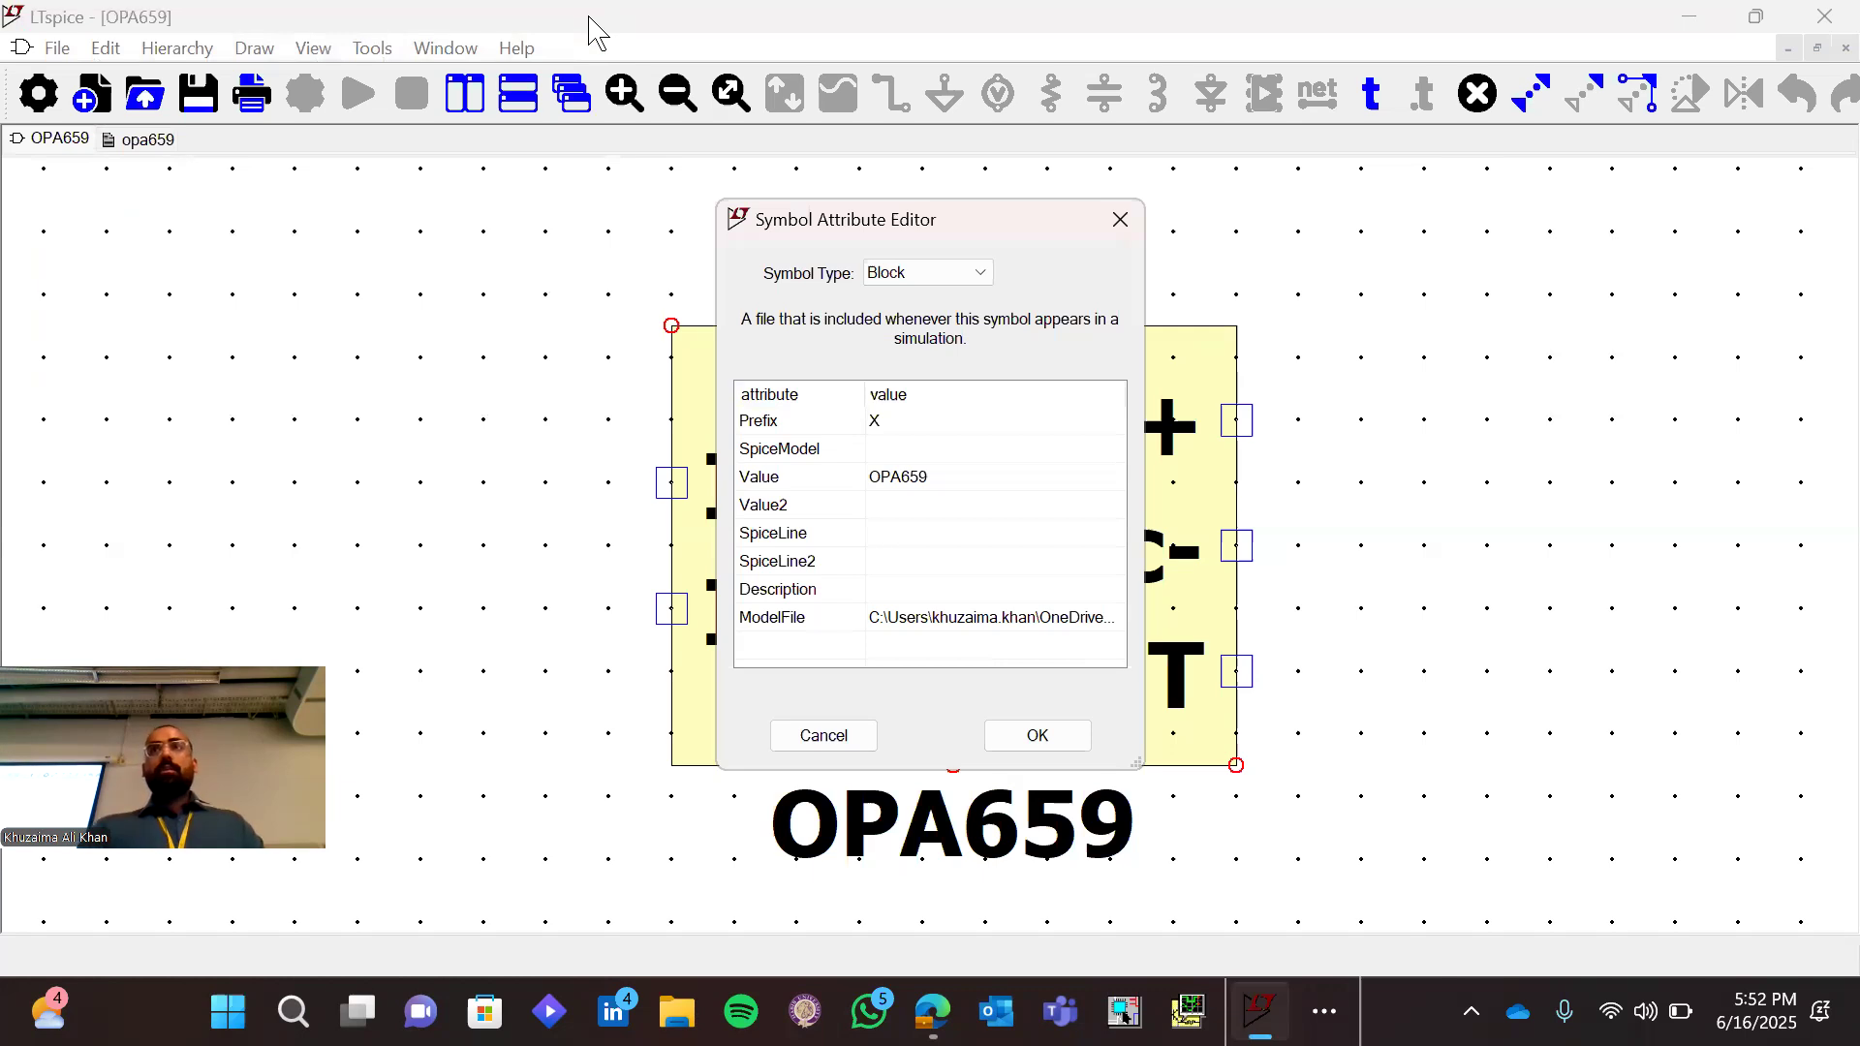
Accept the OPA659 symbol attributes and close both the symbol and the opa659 netlist
click(1038, 737)
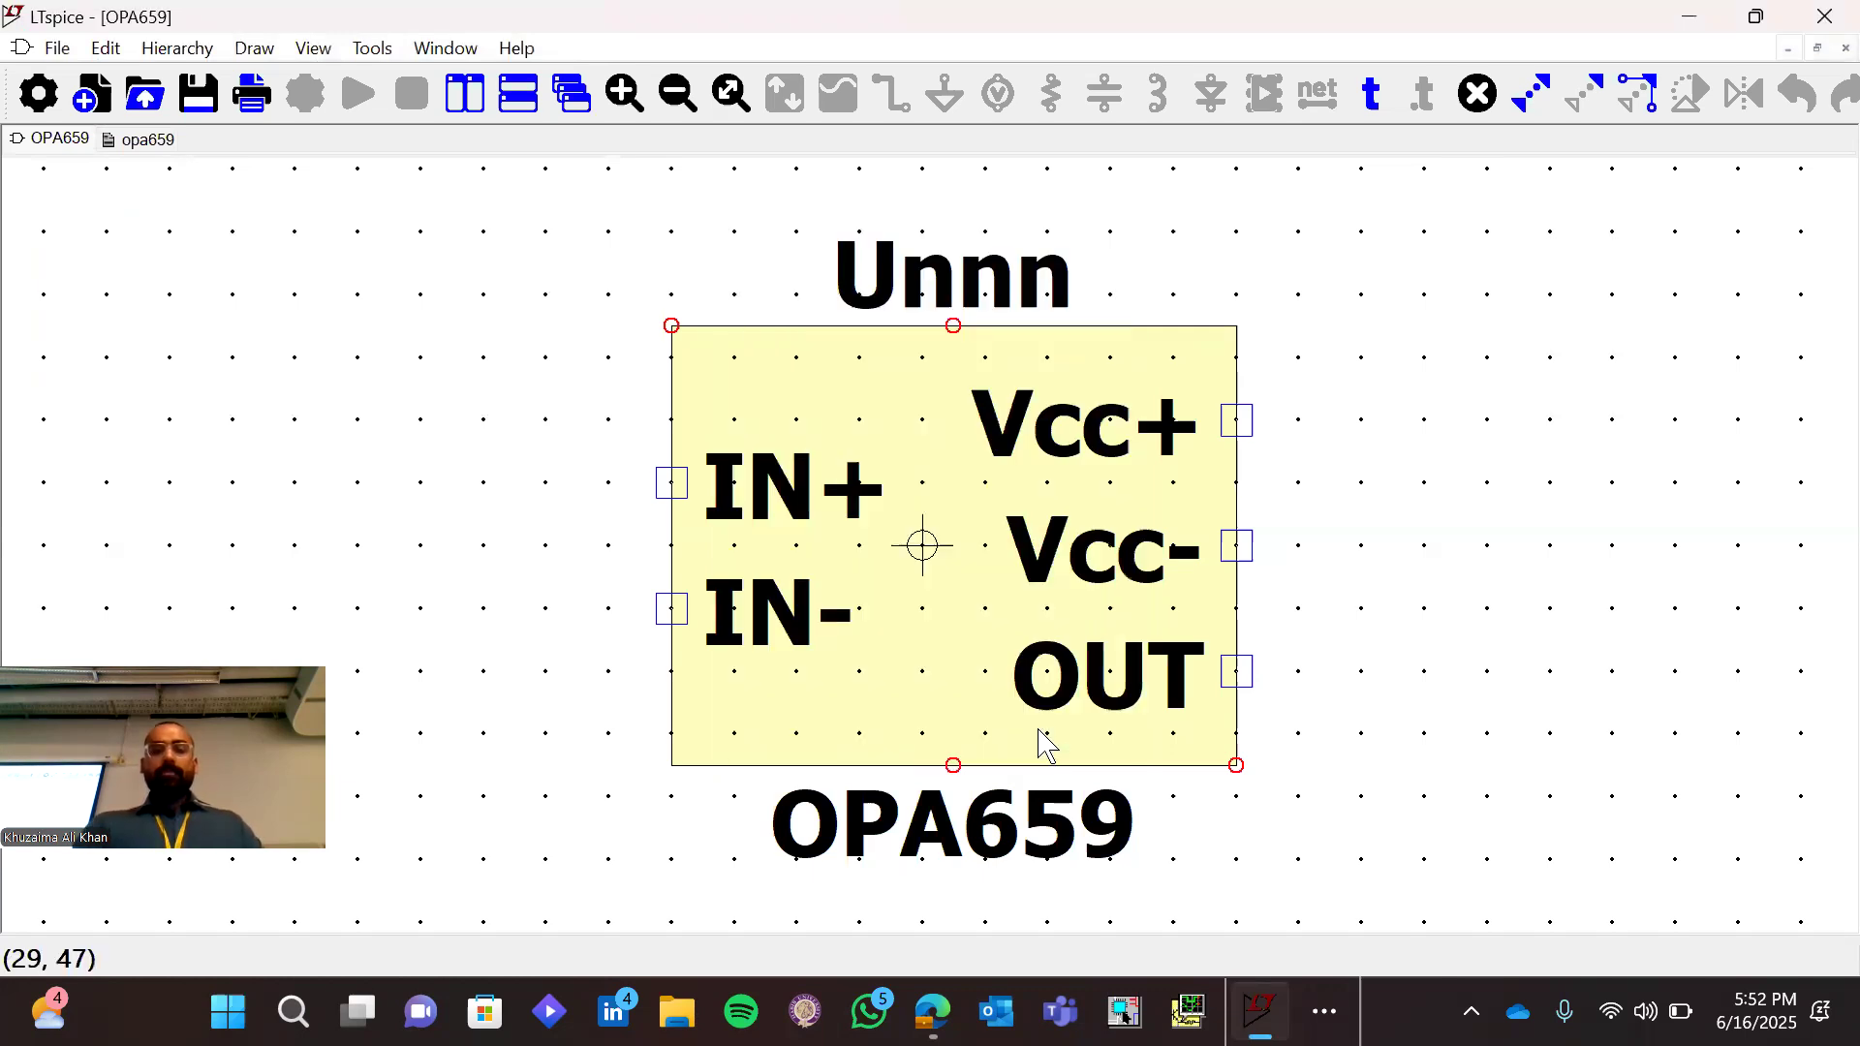
click(1834, 56)
click(1844, 49)
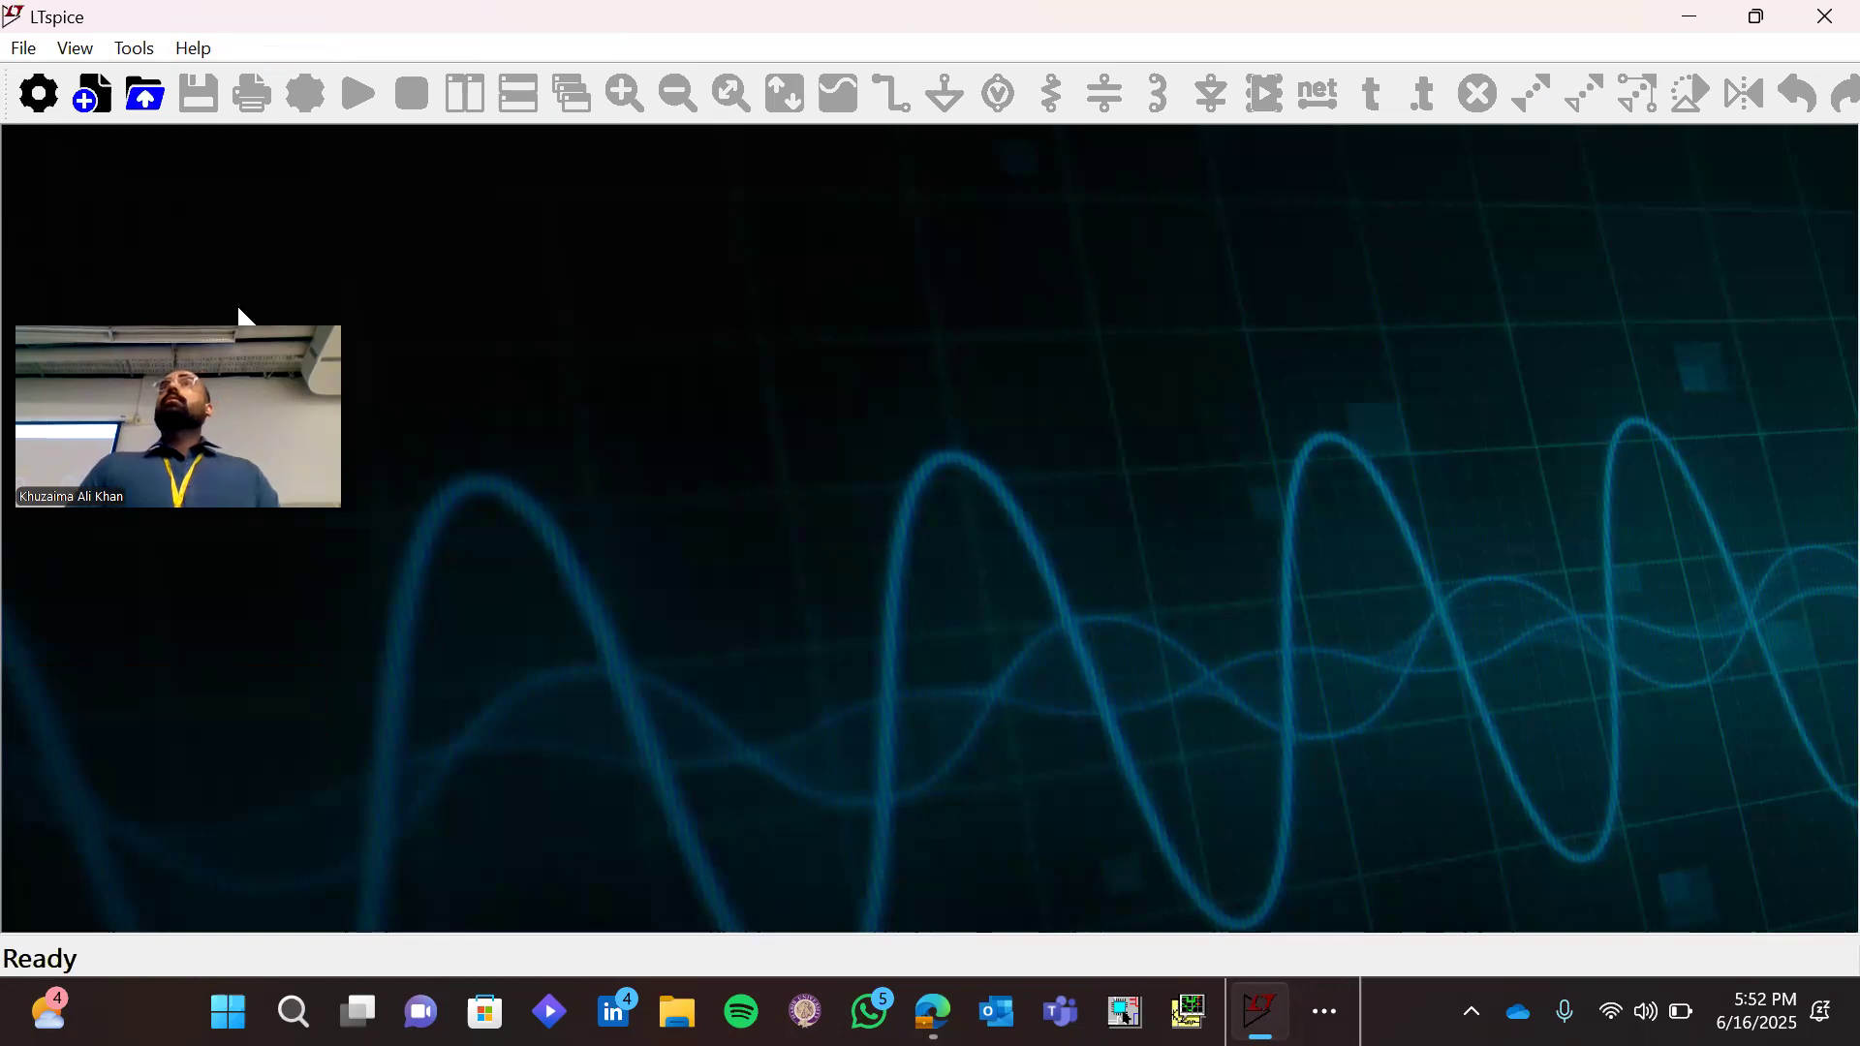
Create a new schematic and try to save it in the session-2 folder as Inverting-Amplifier-Using-OPA659 without an extension
key(ctrl+n)
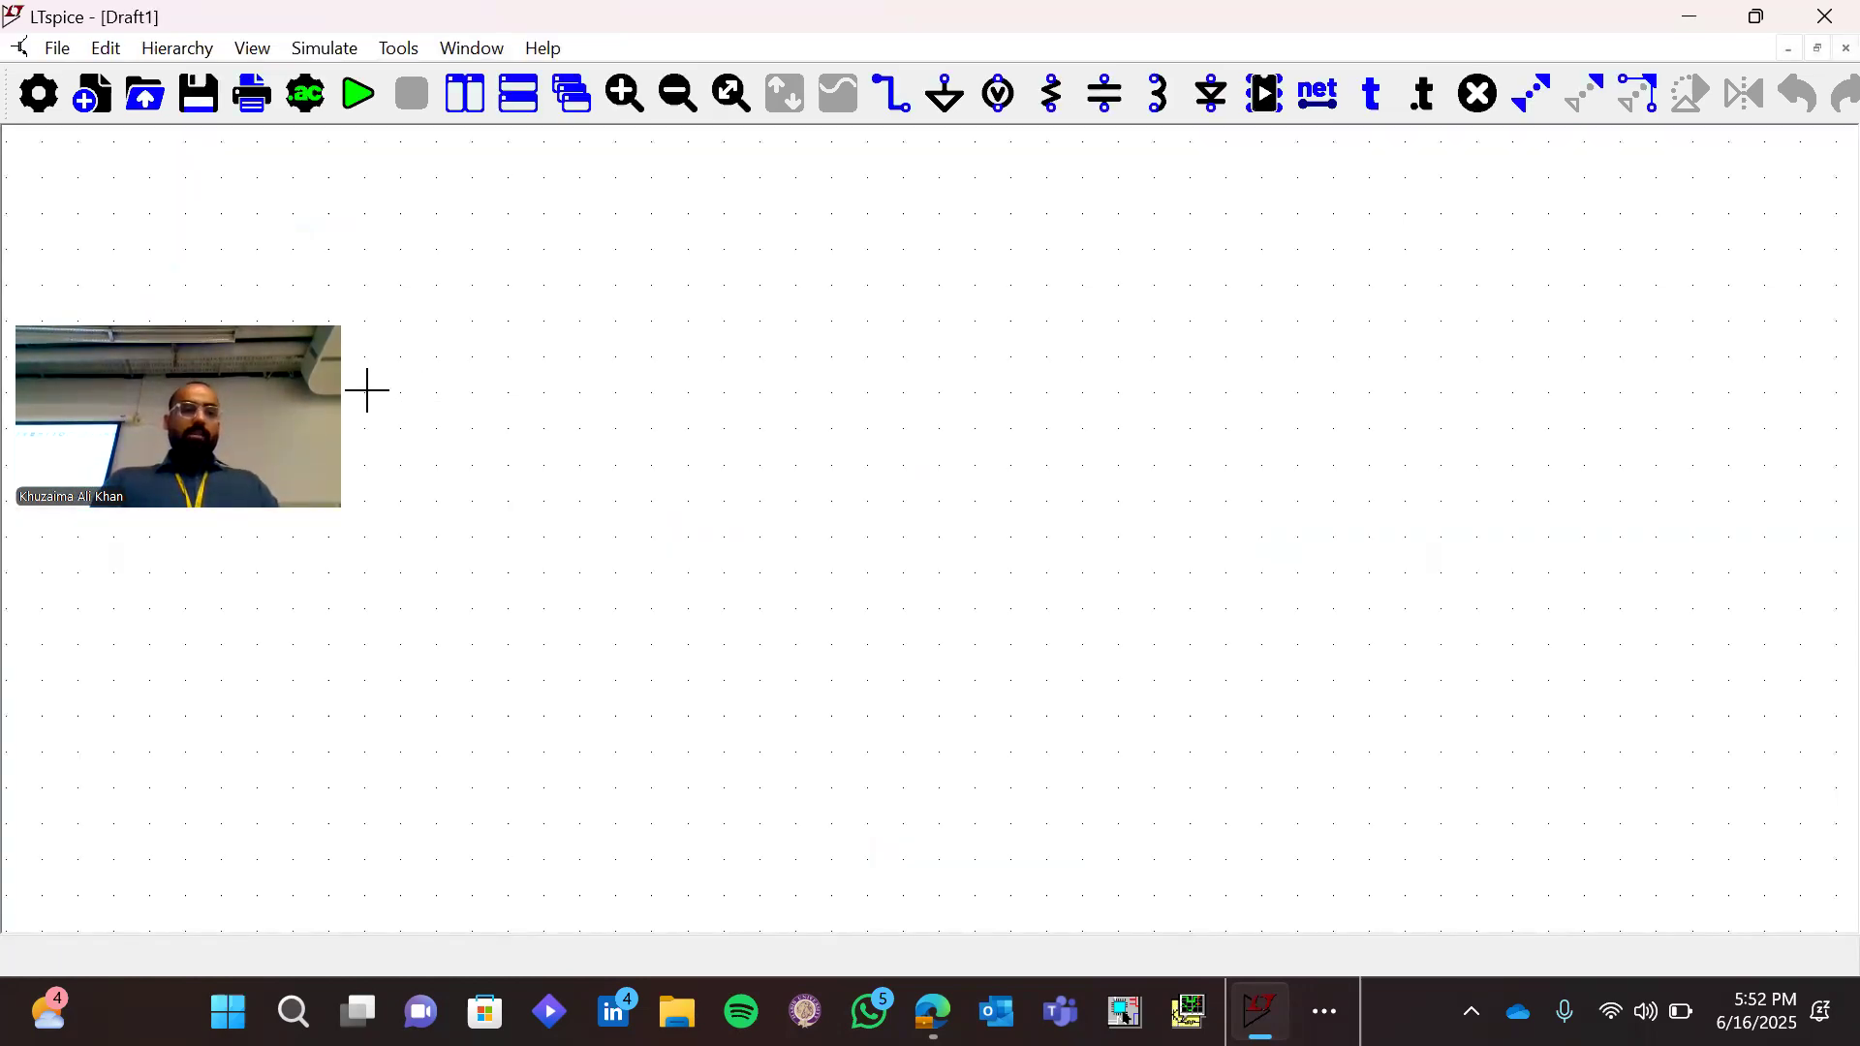
click(57, 48)
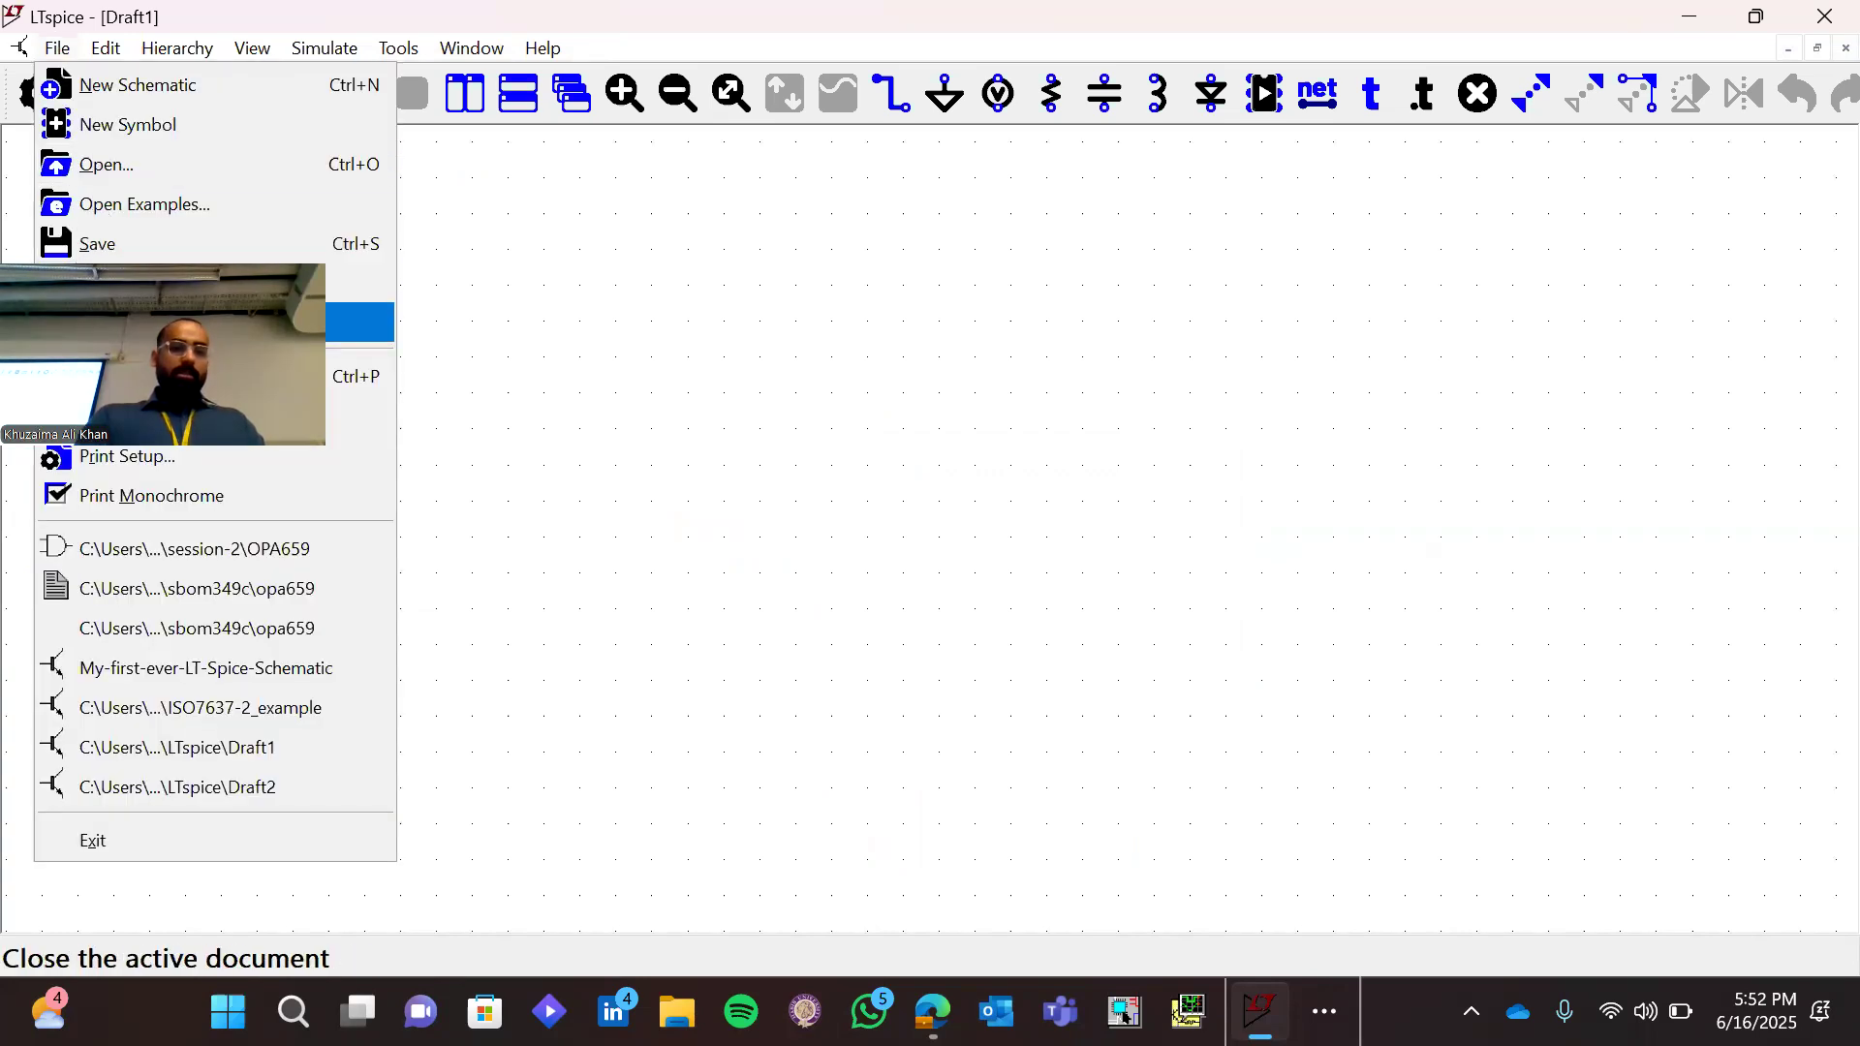
click(155, 284)
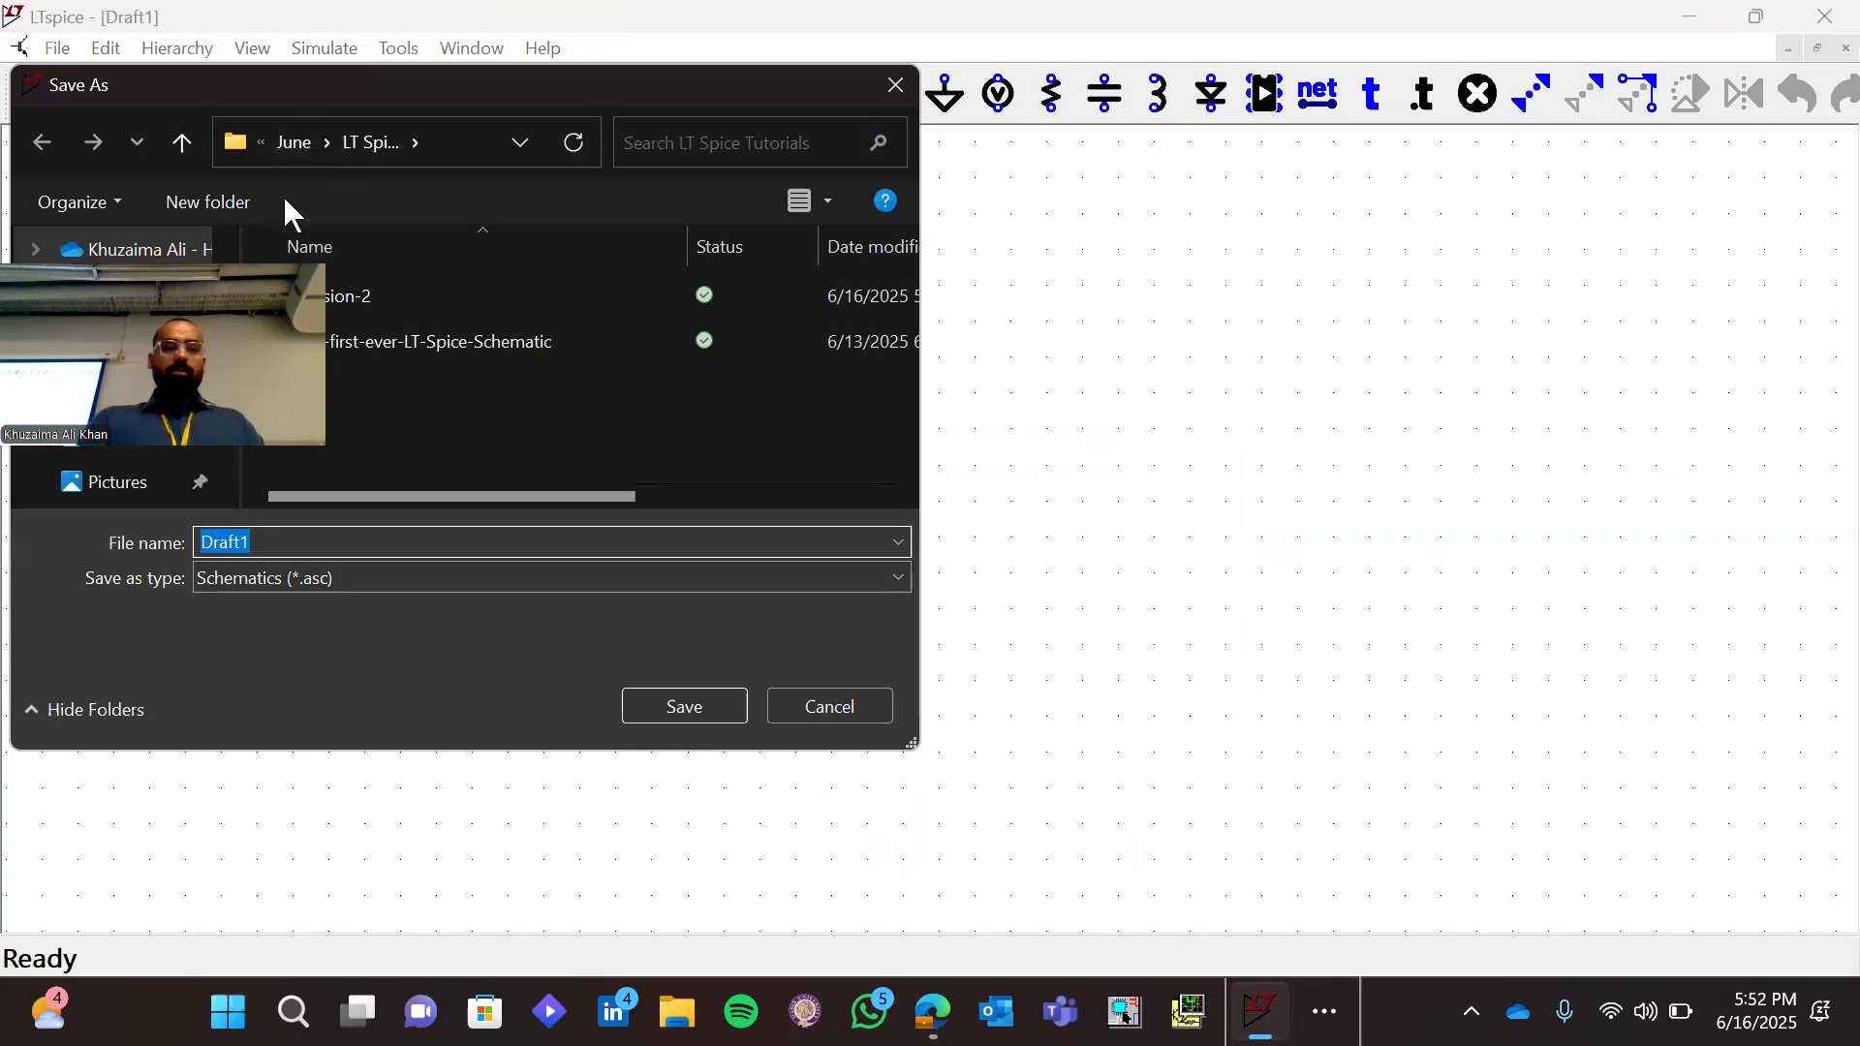
double_click(380, 295)
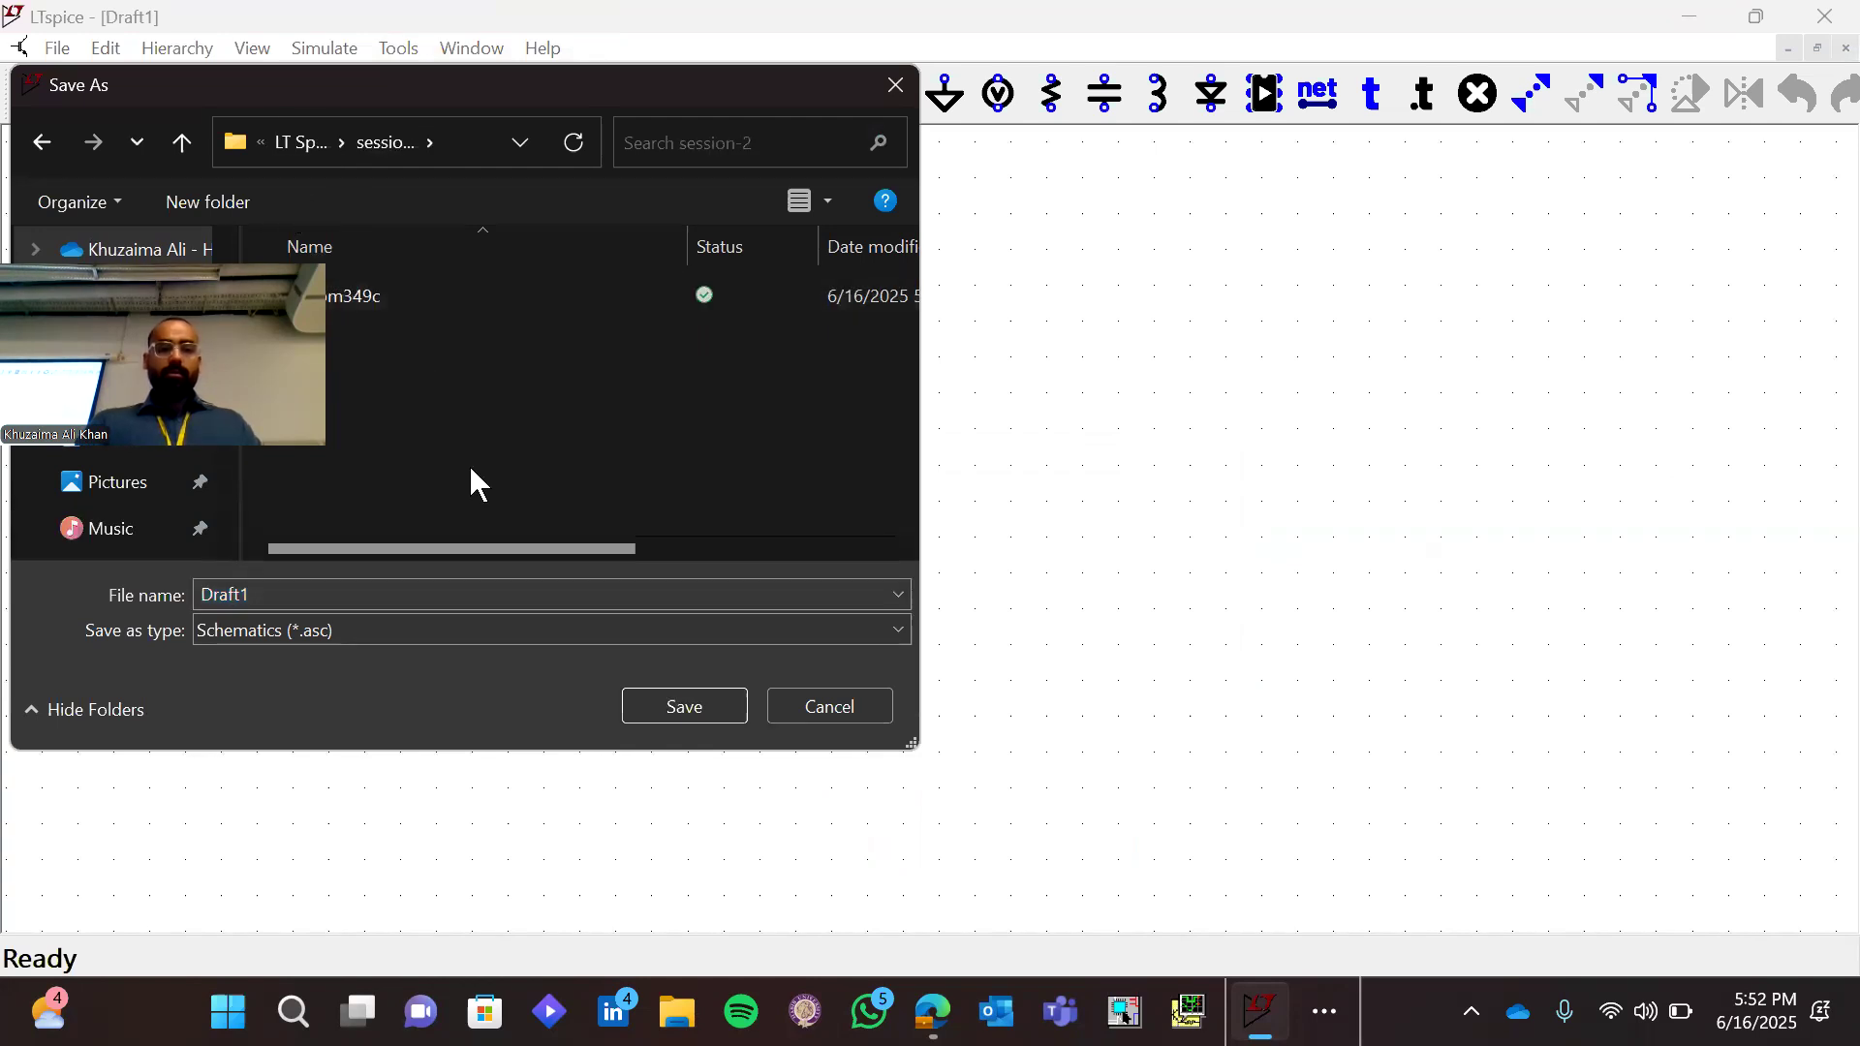
click(493, 581)
text(INcer)
key(BackSpace)
key(BackSpace)
key(BackSpace)
key(BackSpace)
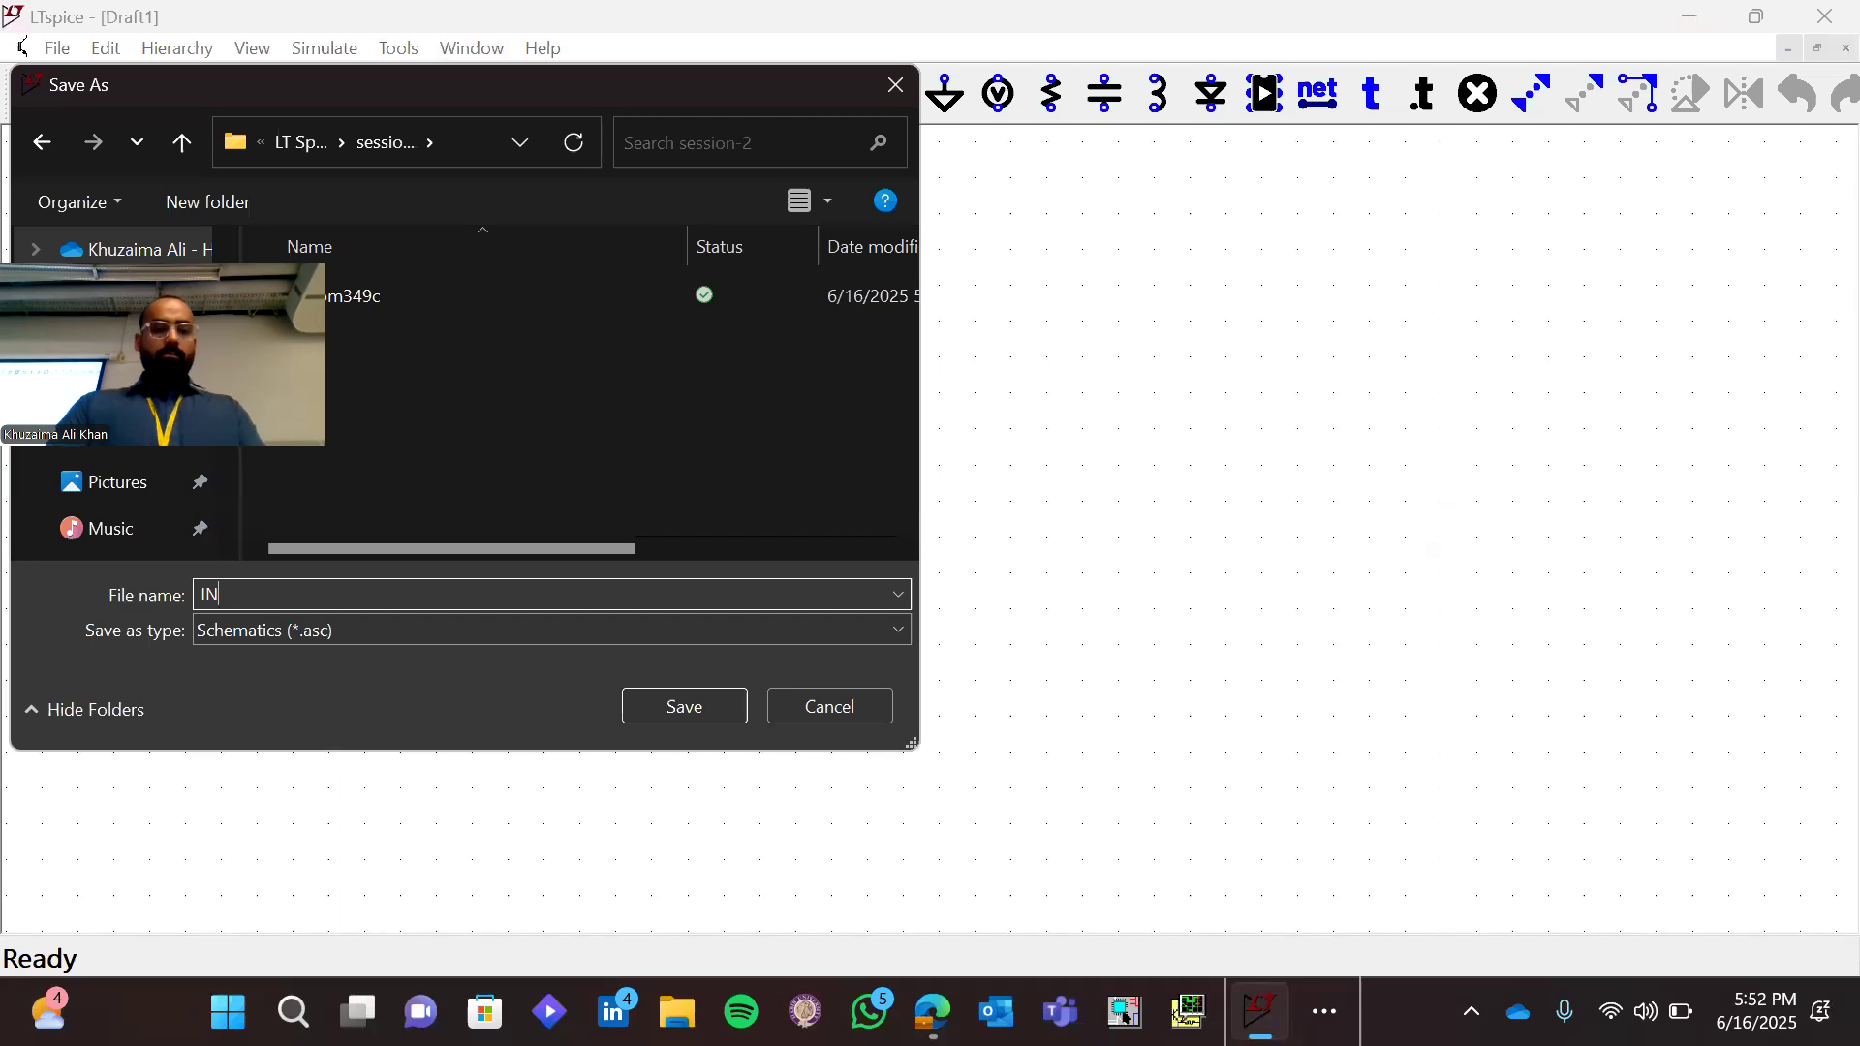
text(nverting)
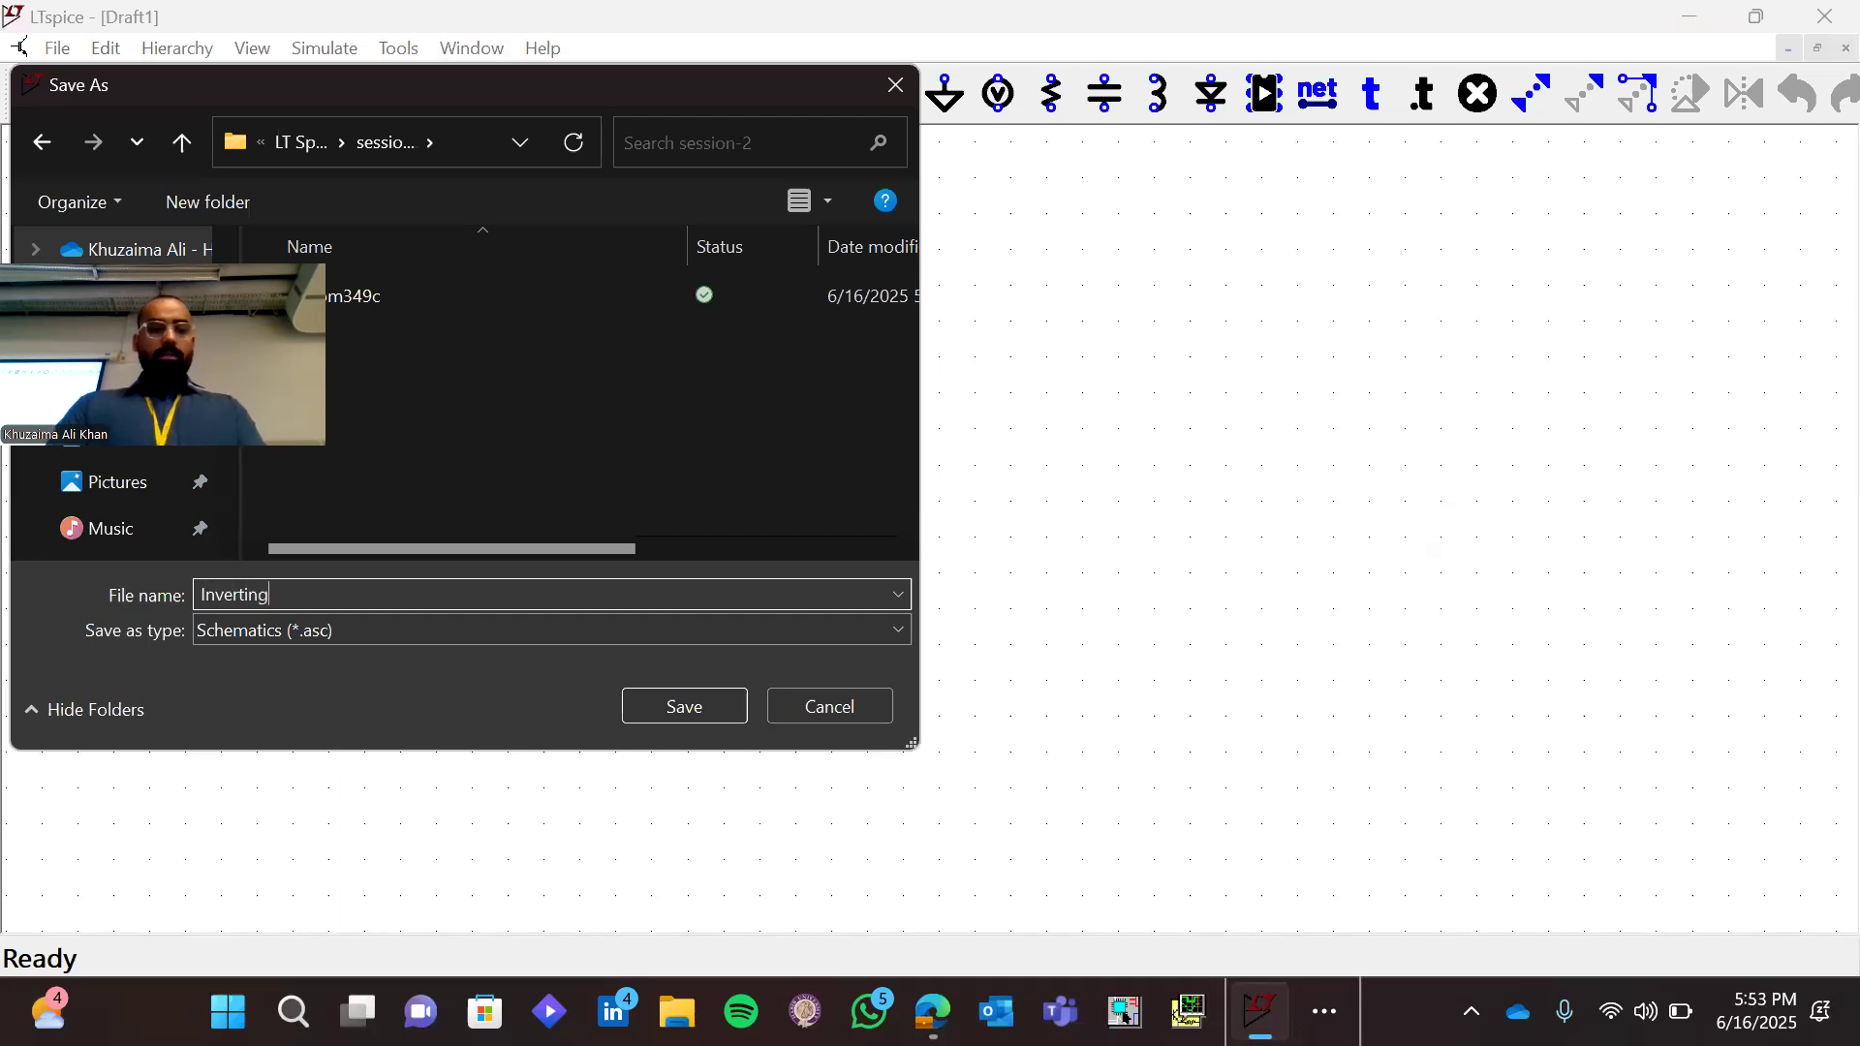
text(-)
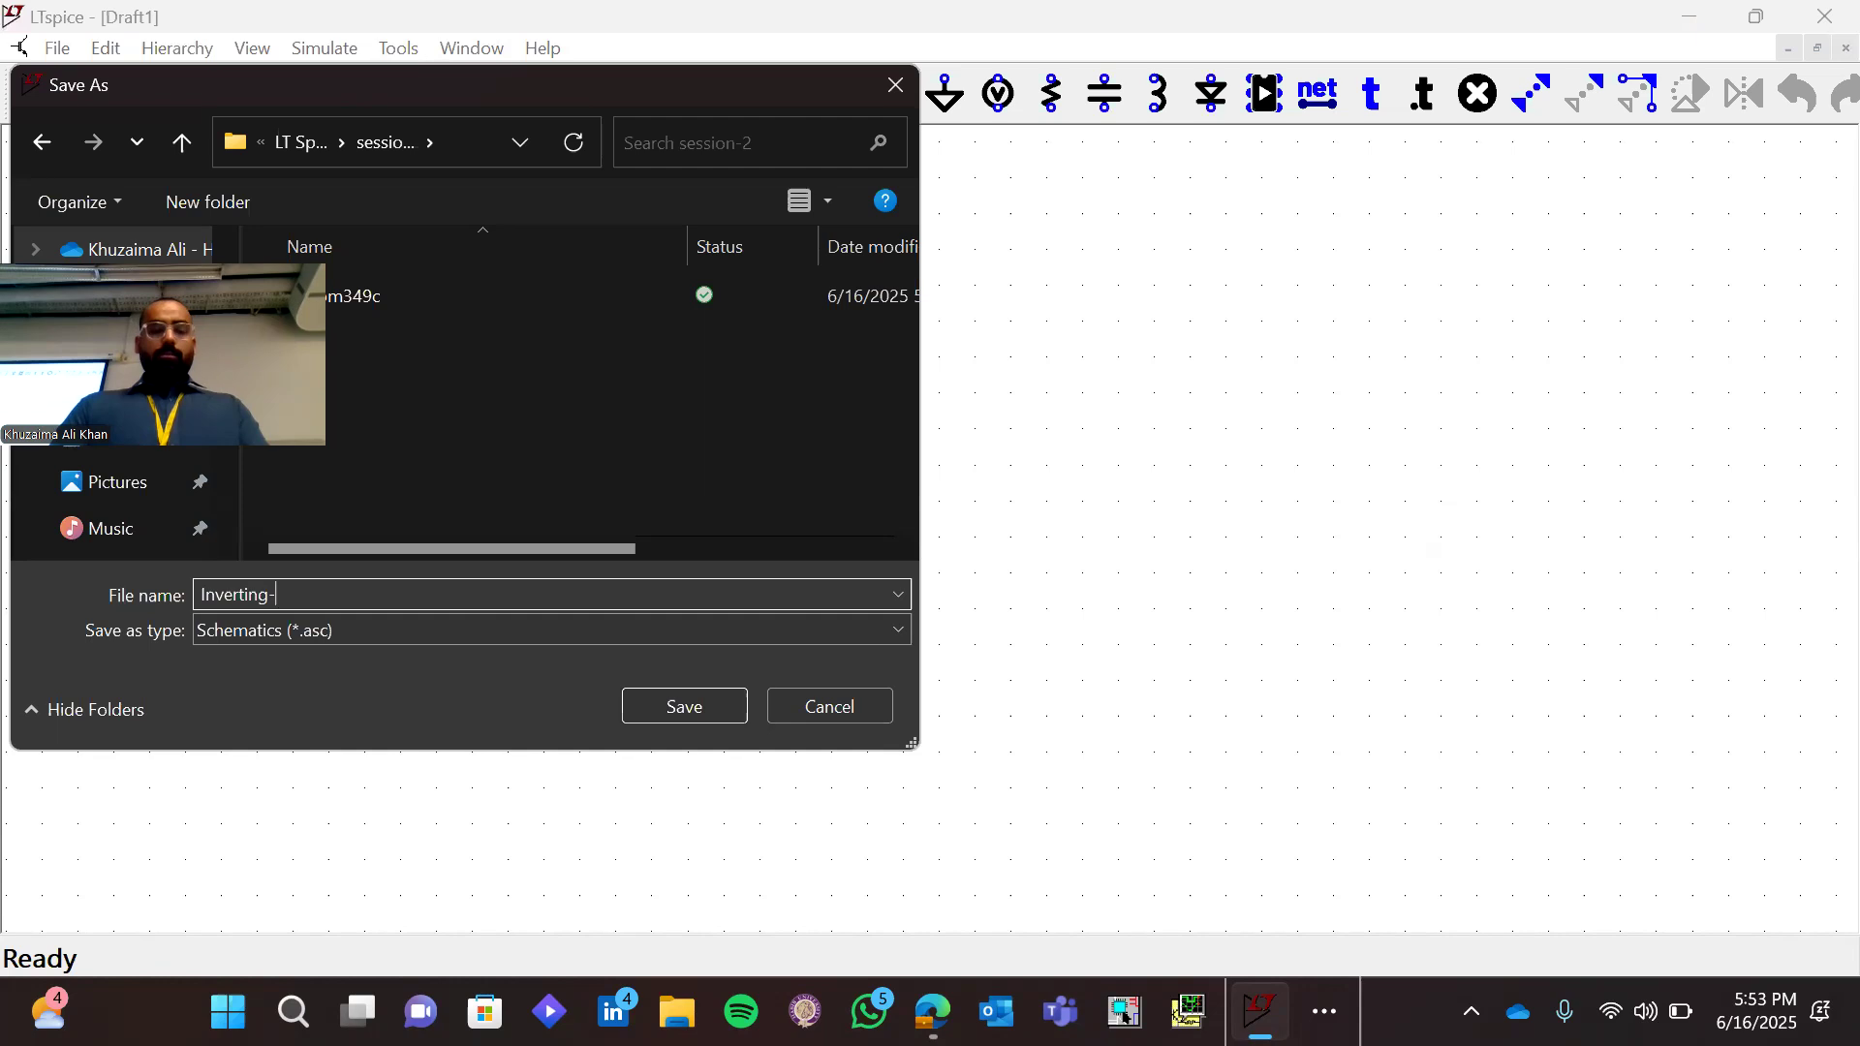
text(Ampli)
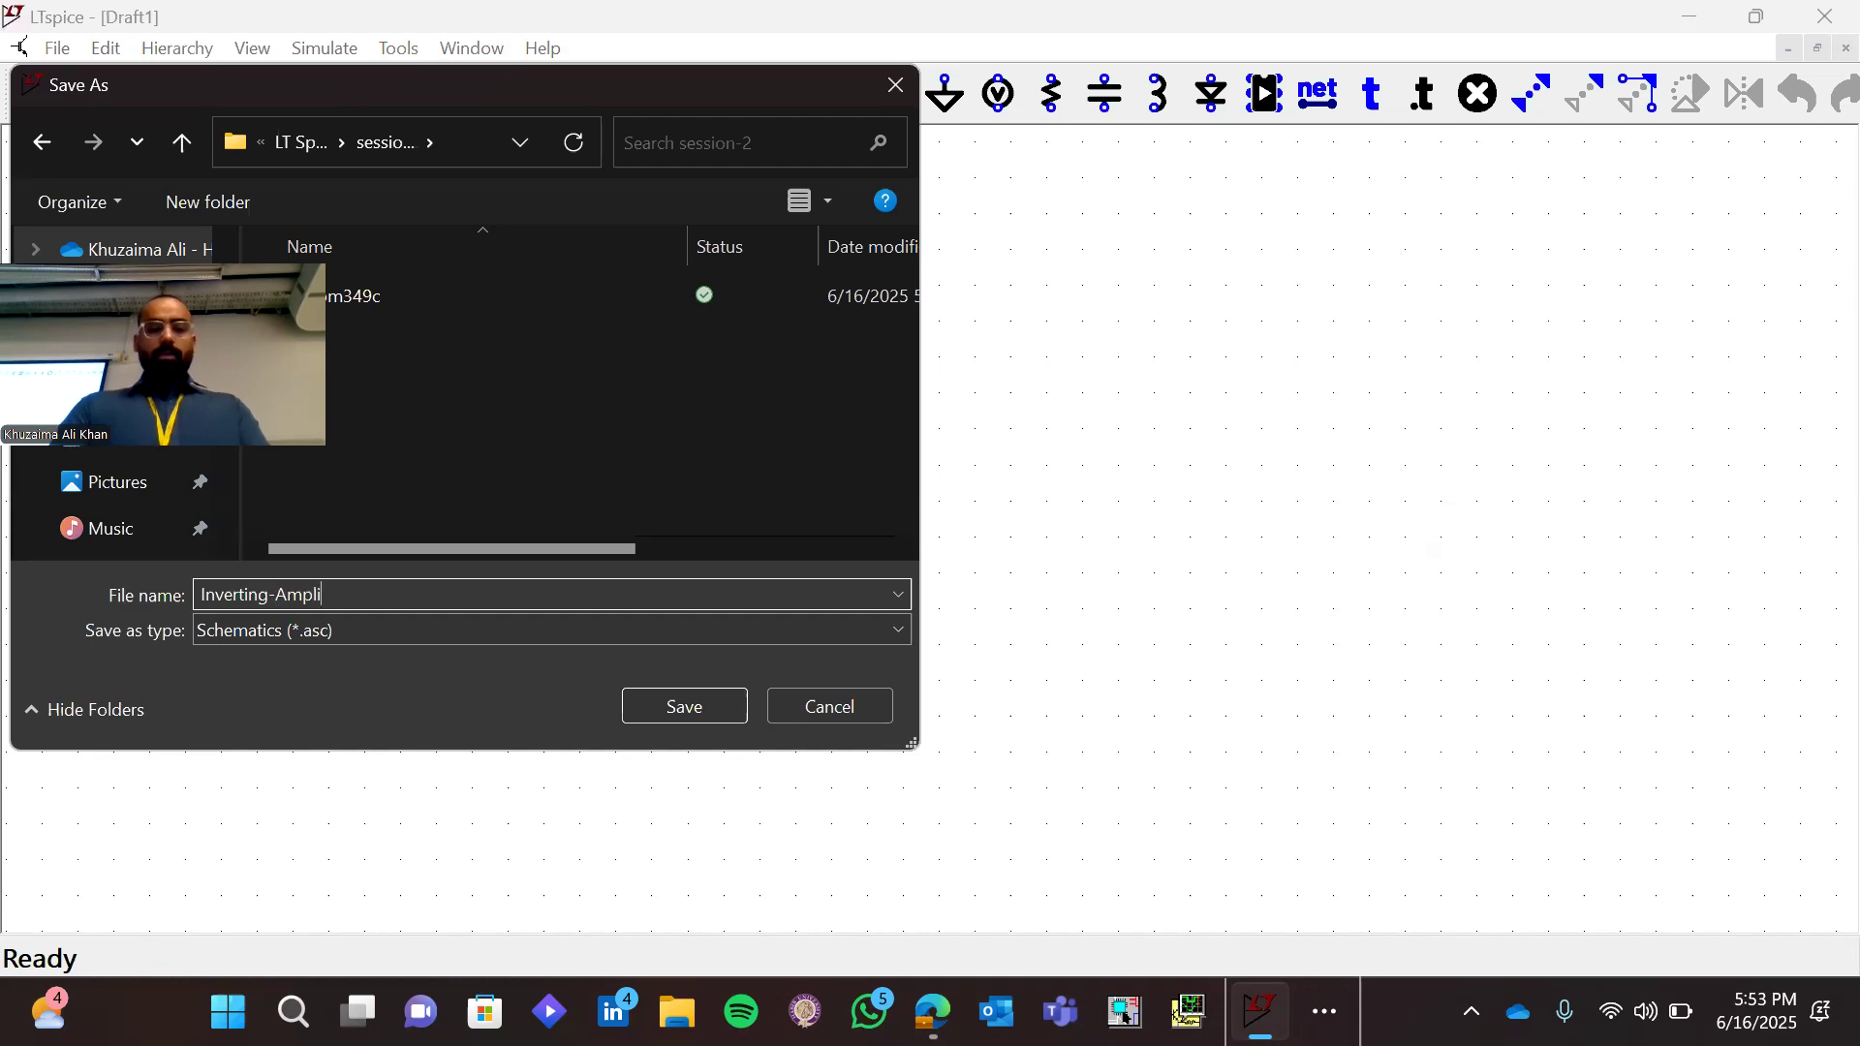
text(fier-Using-Op)
key(BackSpace)
text(PA659)
key(Return)
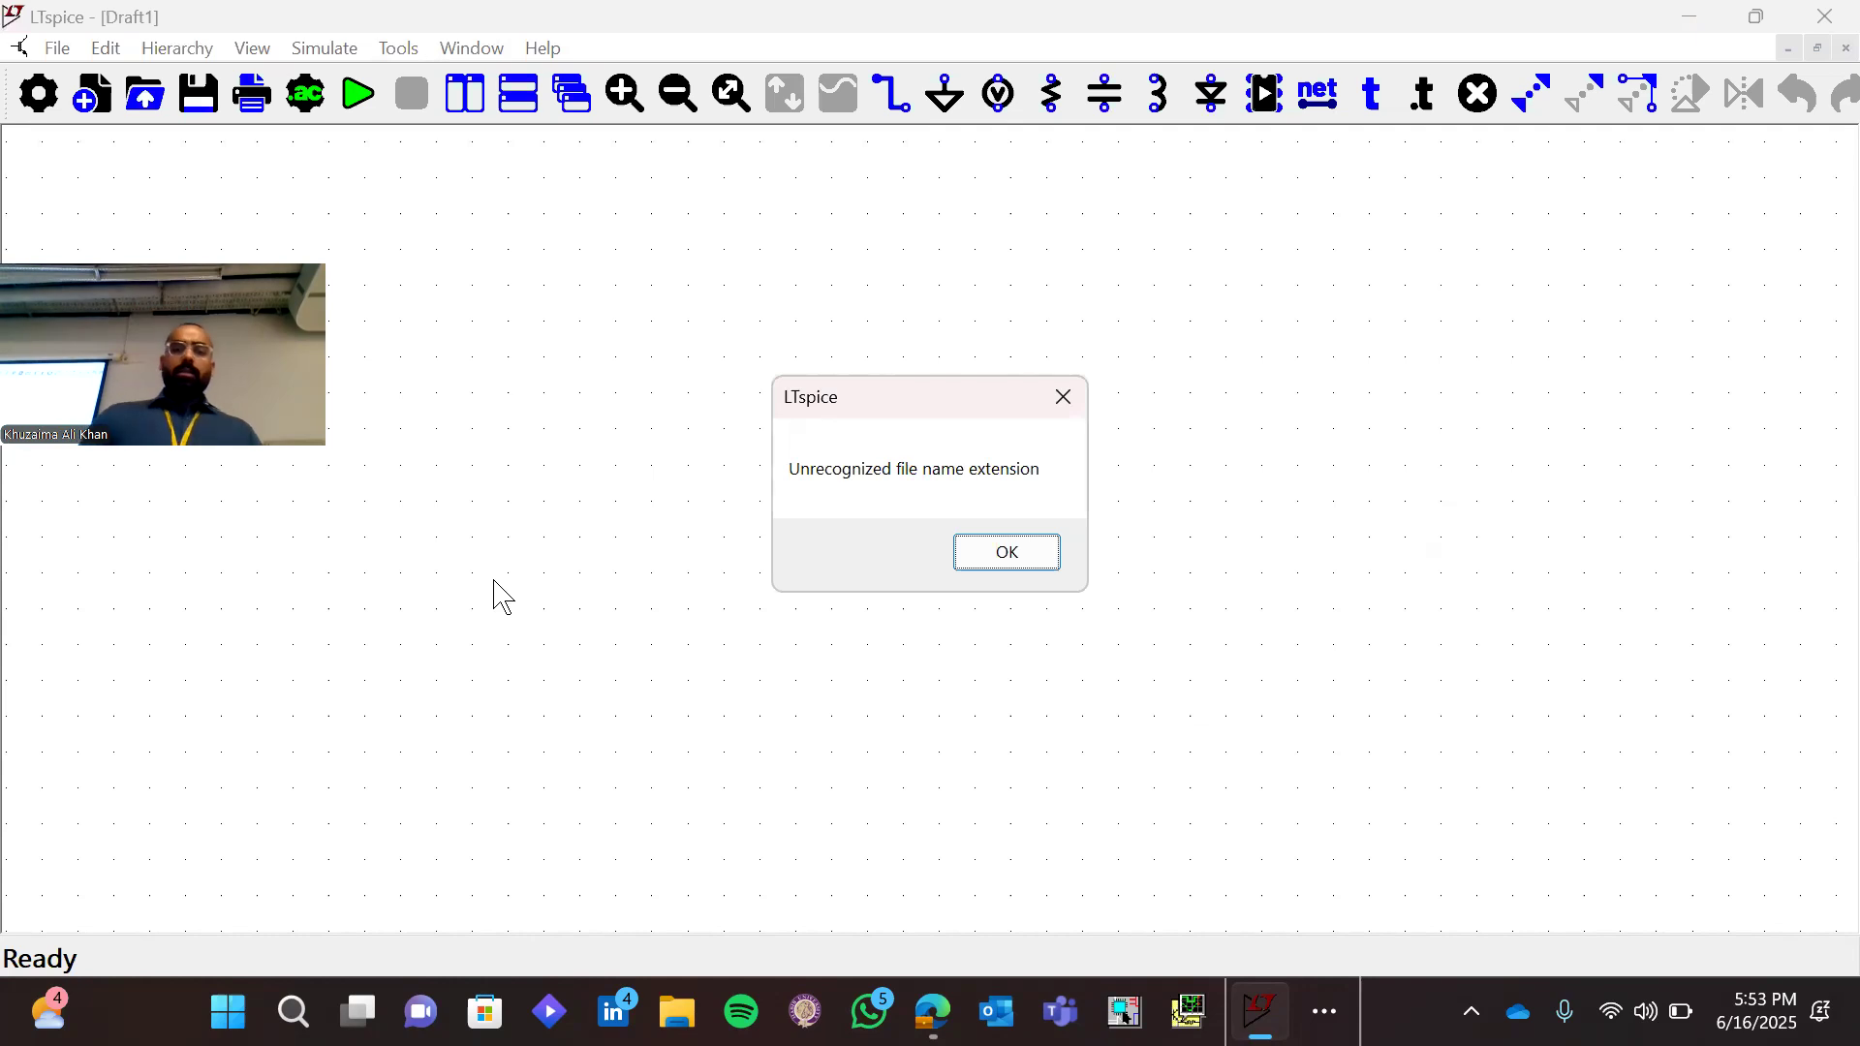
Try to save the schematic as Inverting-Amplifier-Using-OPA659.asy
click(1014, 555)
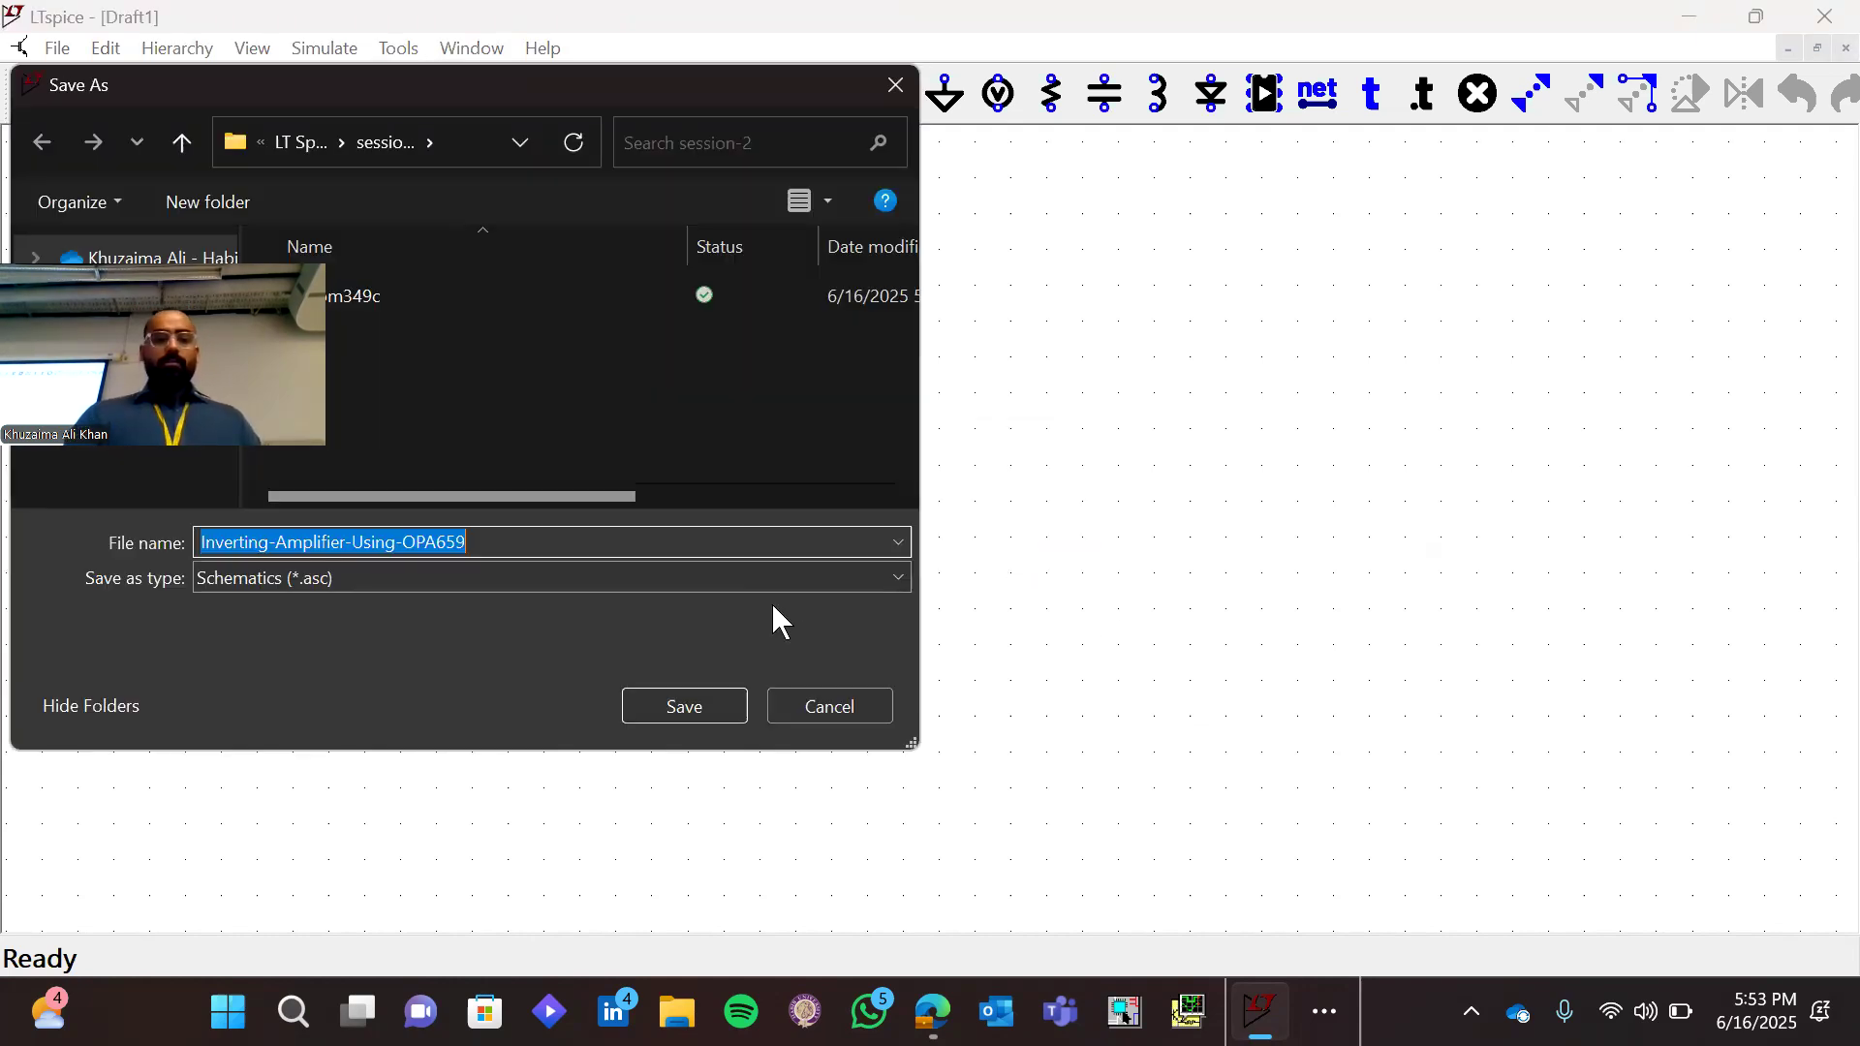
text(.asy)
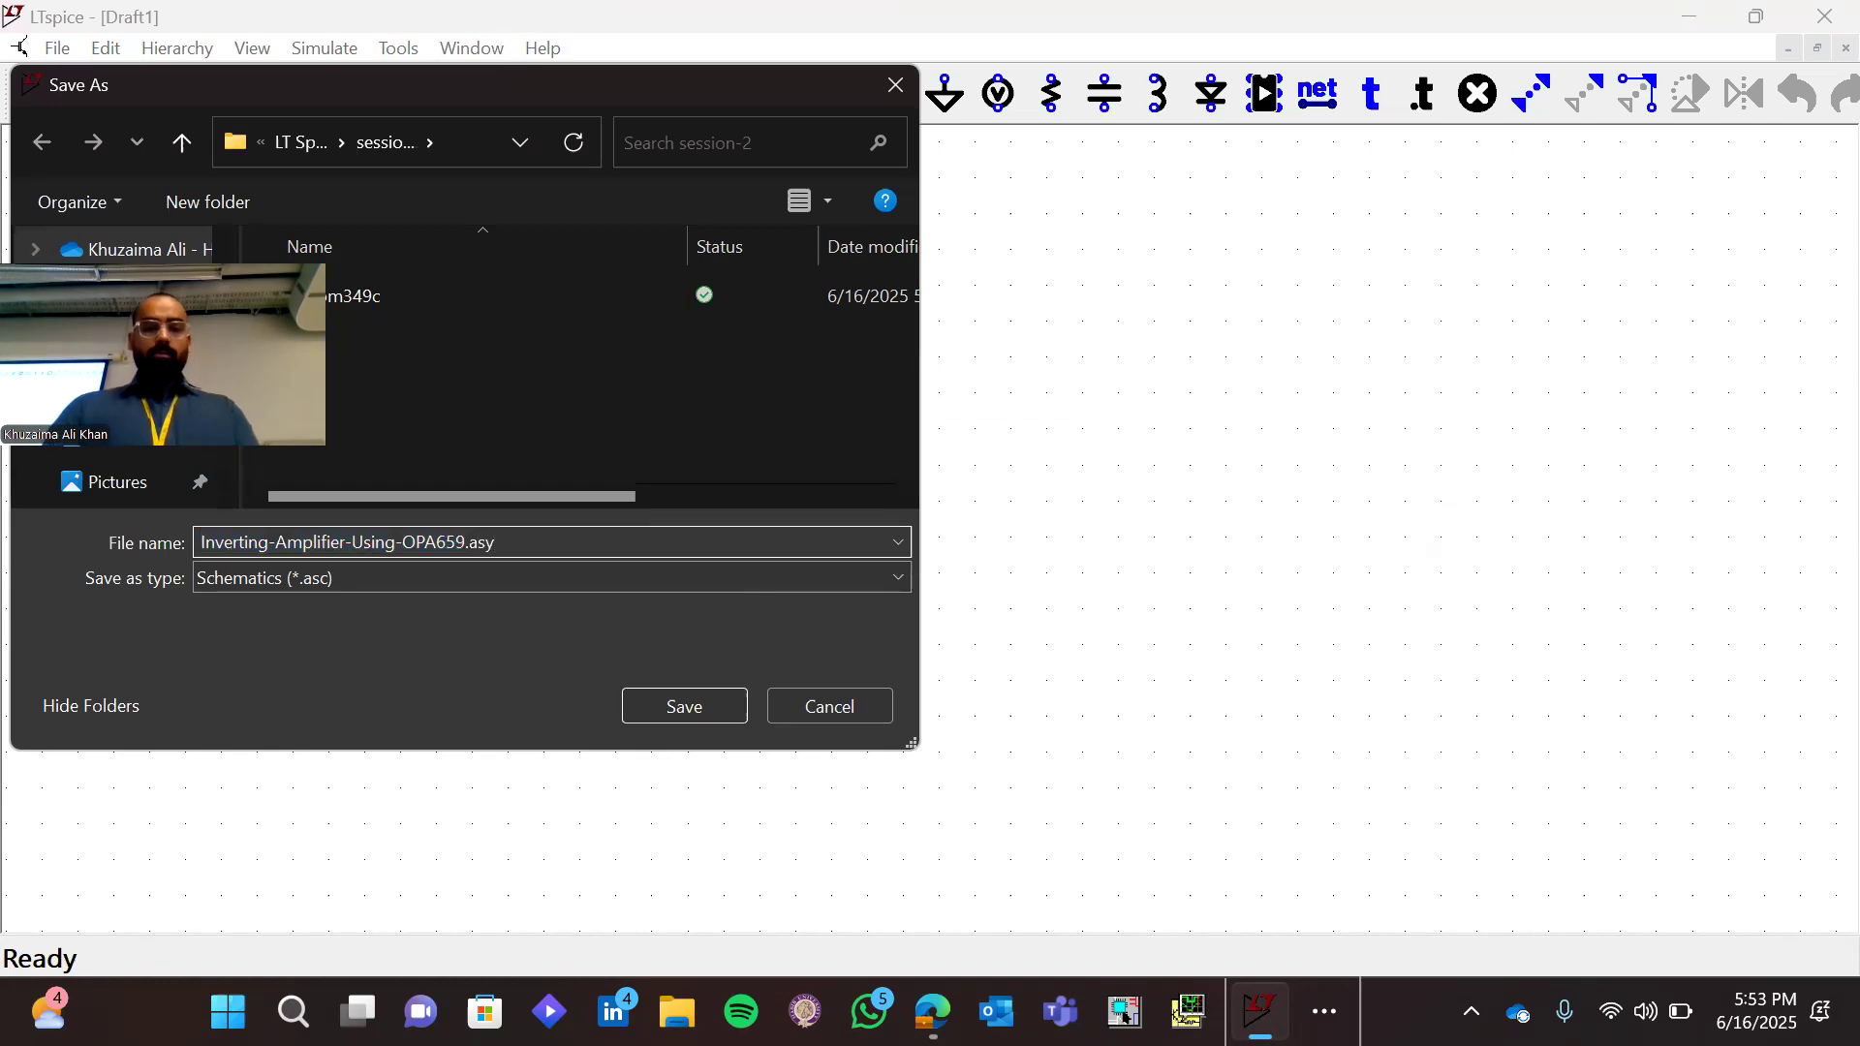
key(Return)
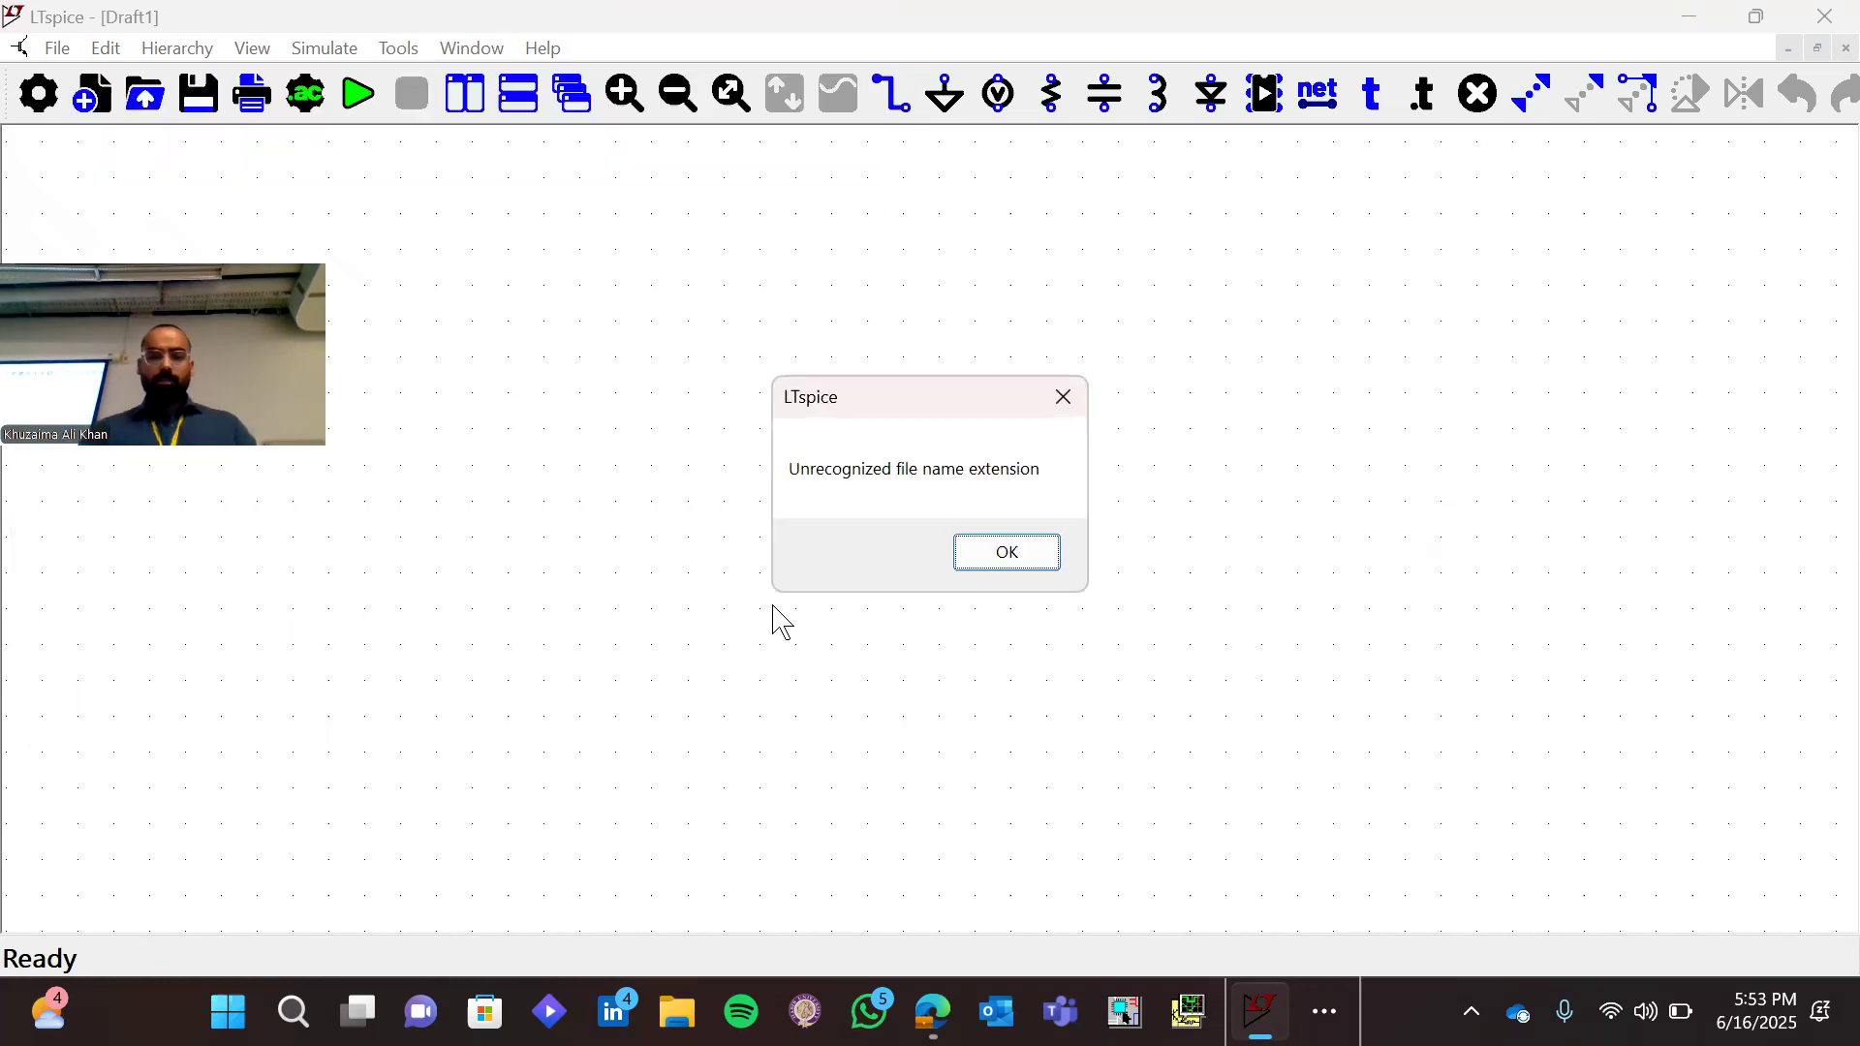
key(Return)
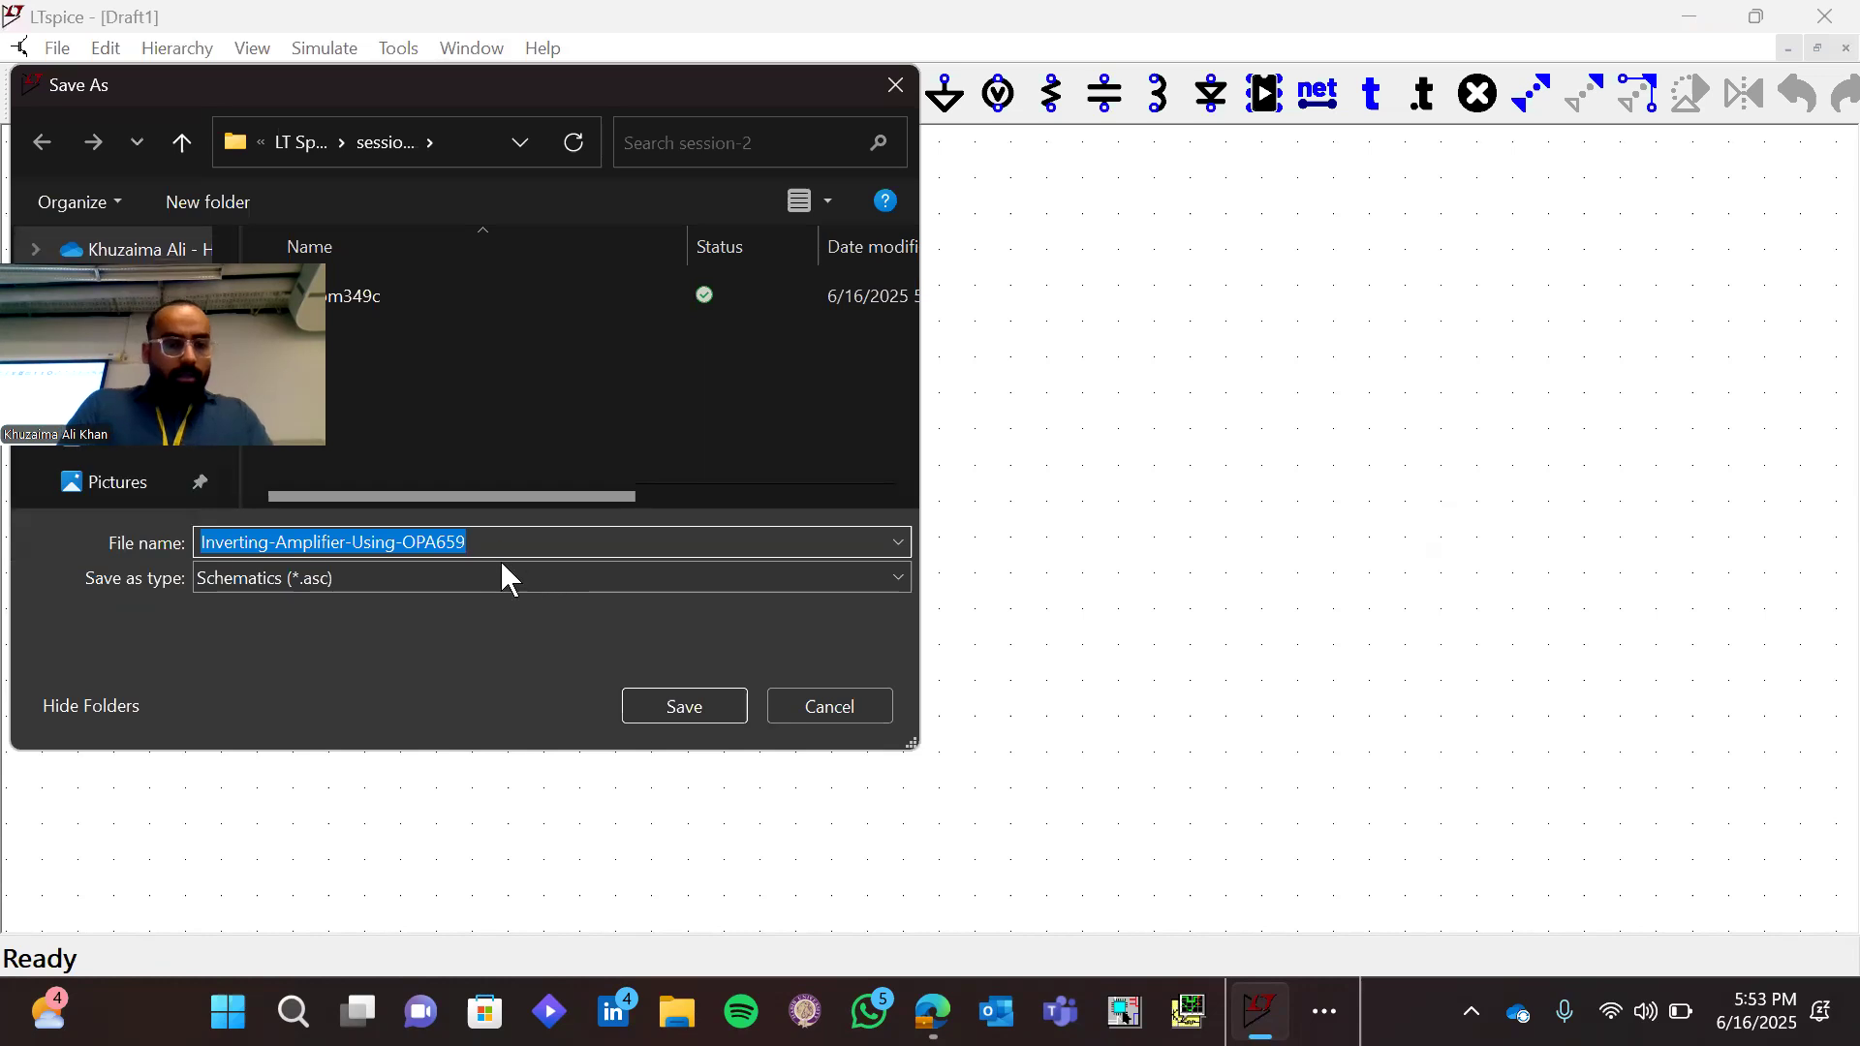
Save the schematic in the session-2 folder as Inverting-Amplifier-Using-OPA659.asc
click(402, 543)
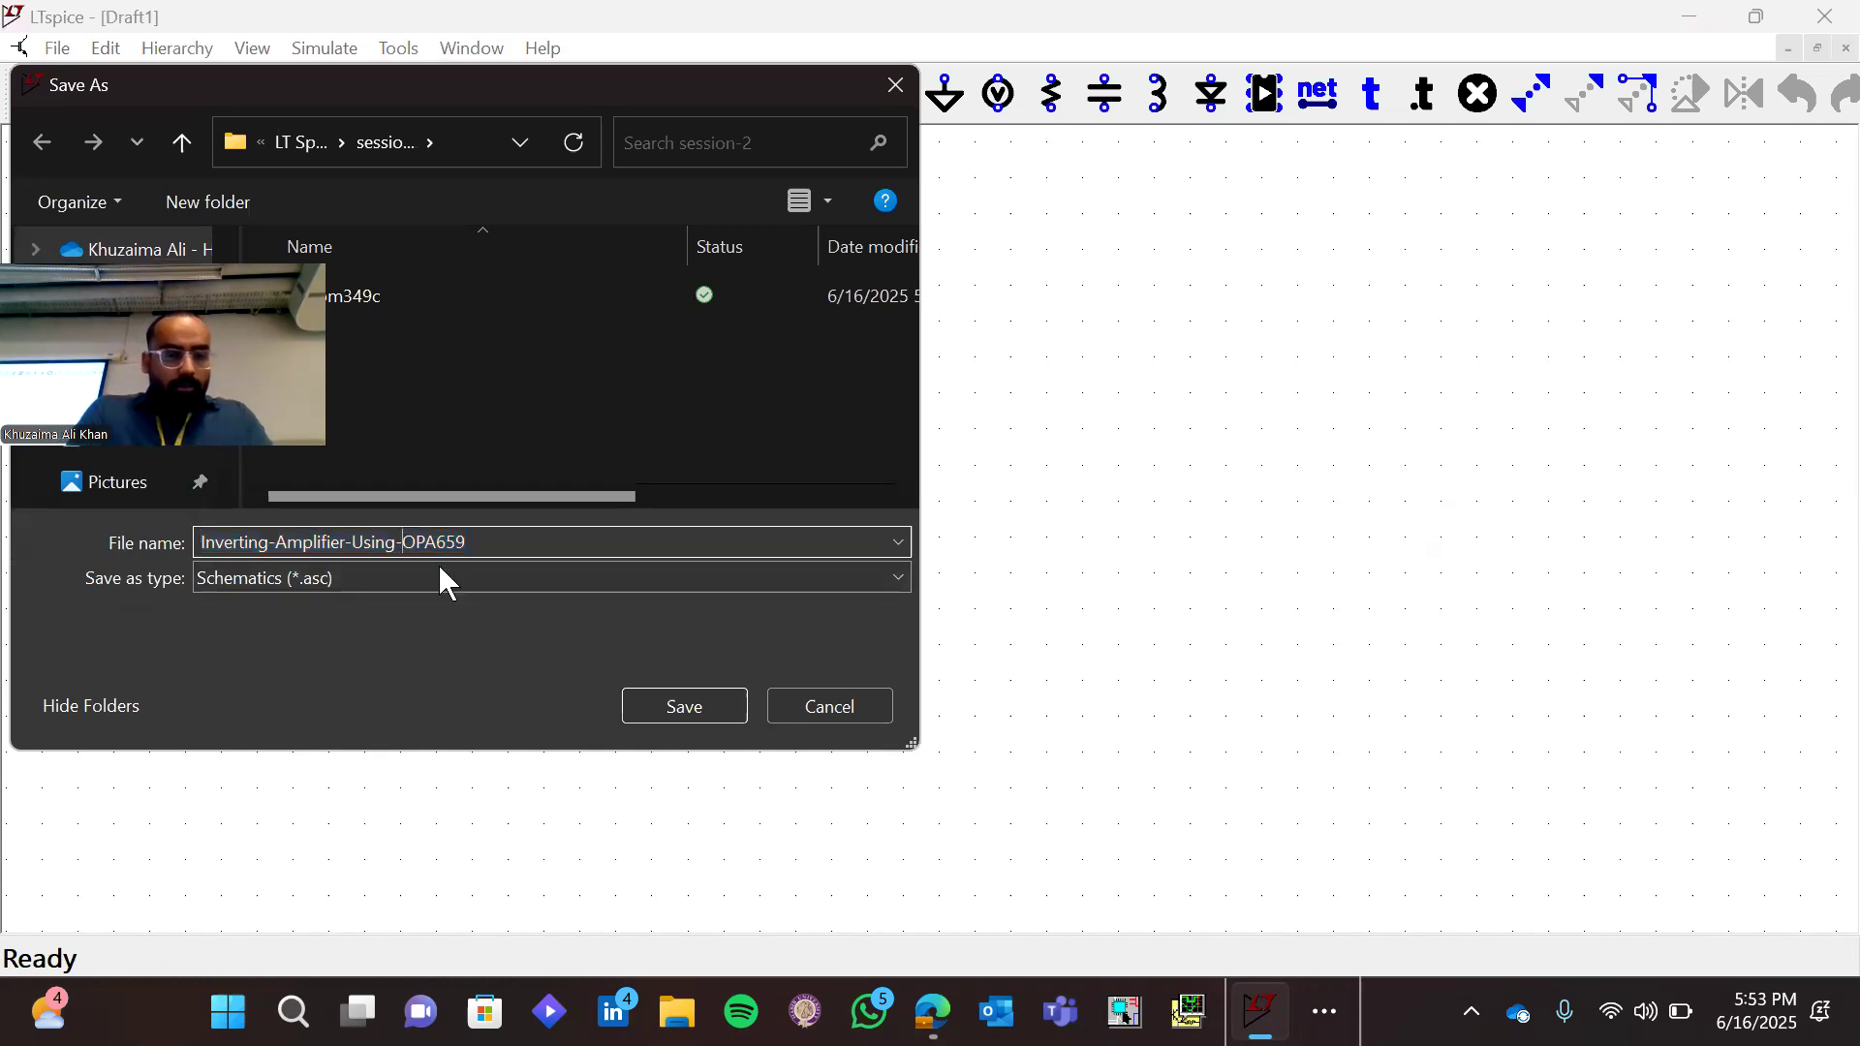
key(BackSpace)
text(_)
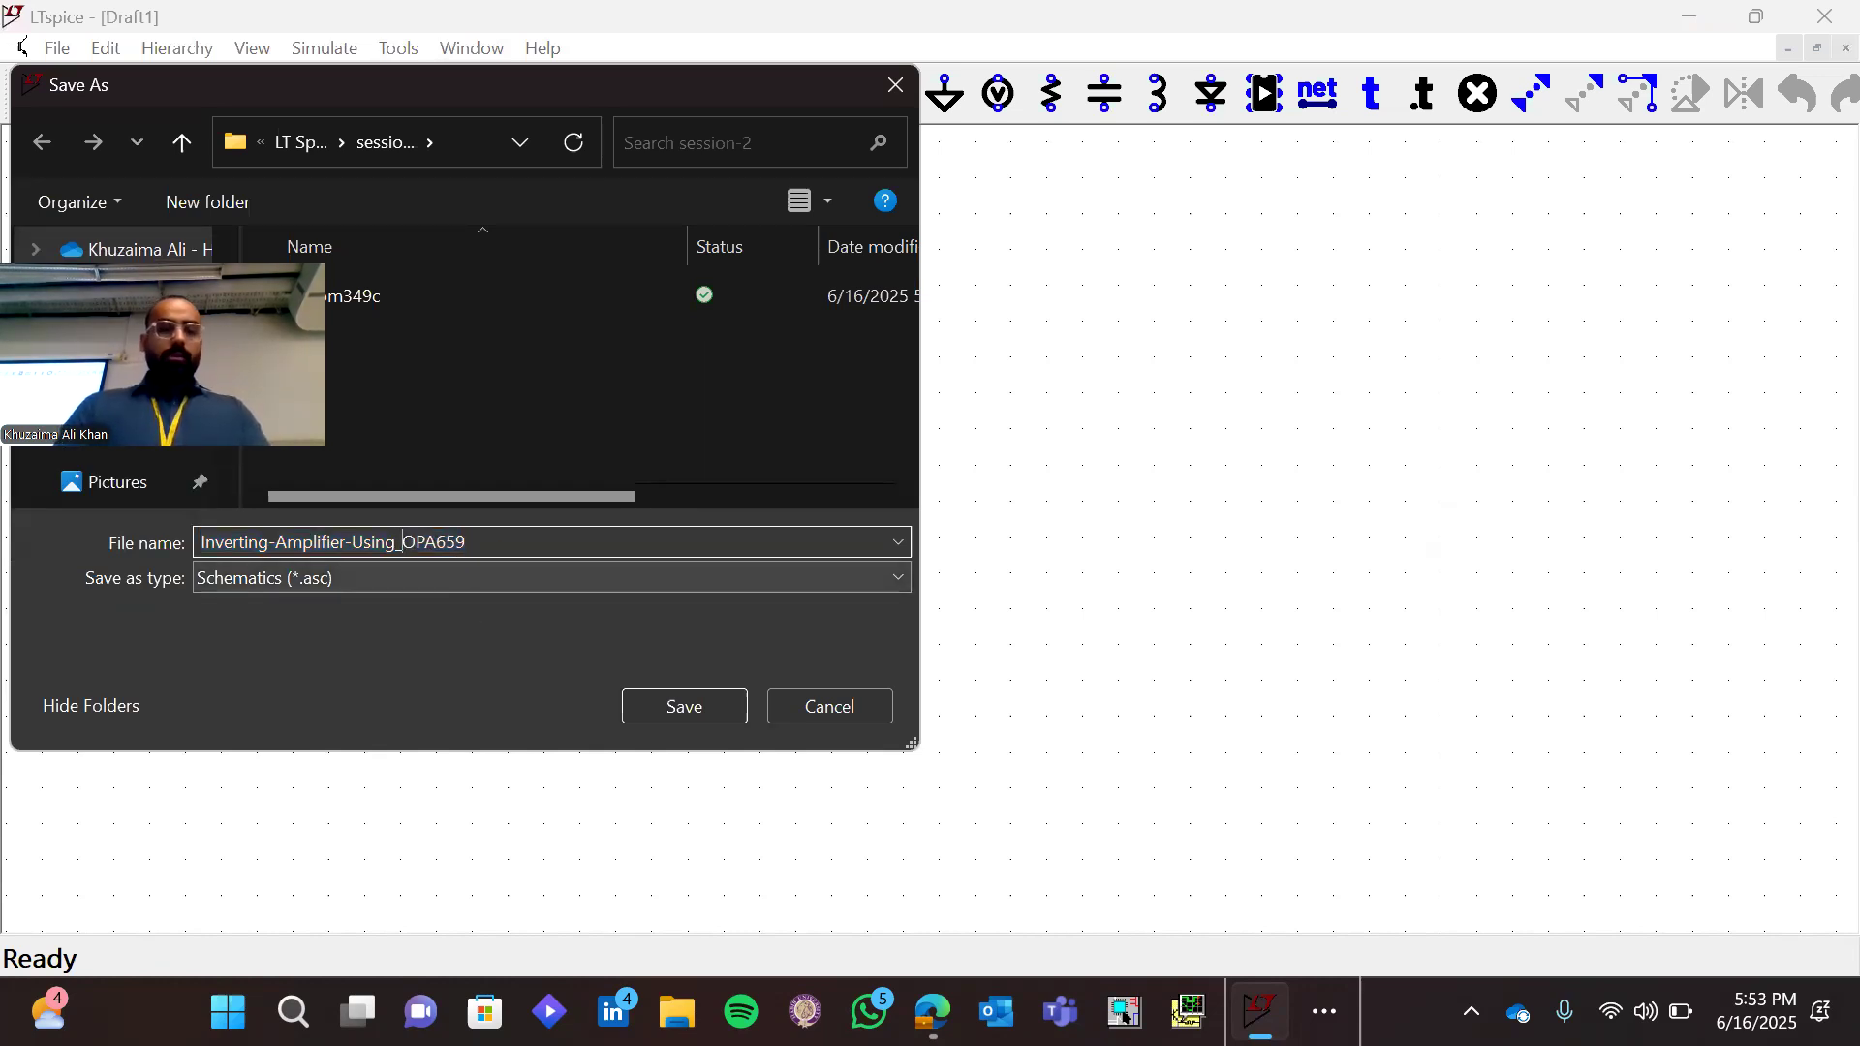
key(Left)
key(Left)
key(Left)
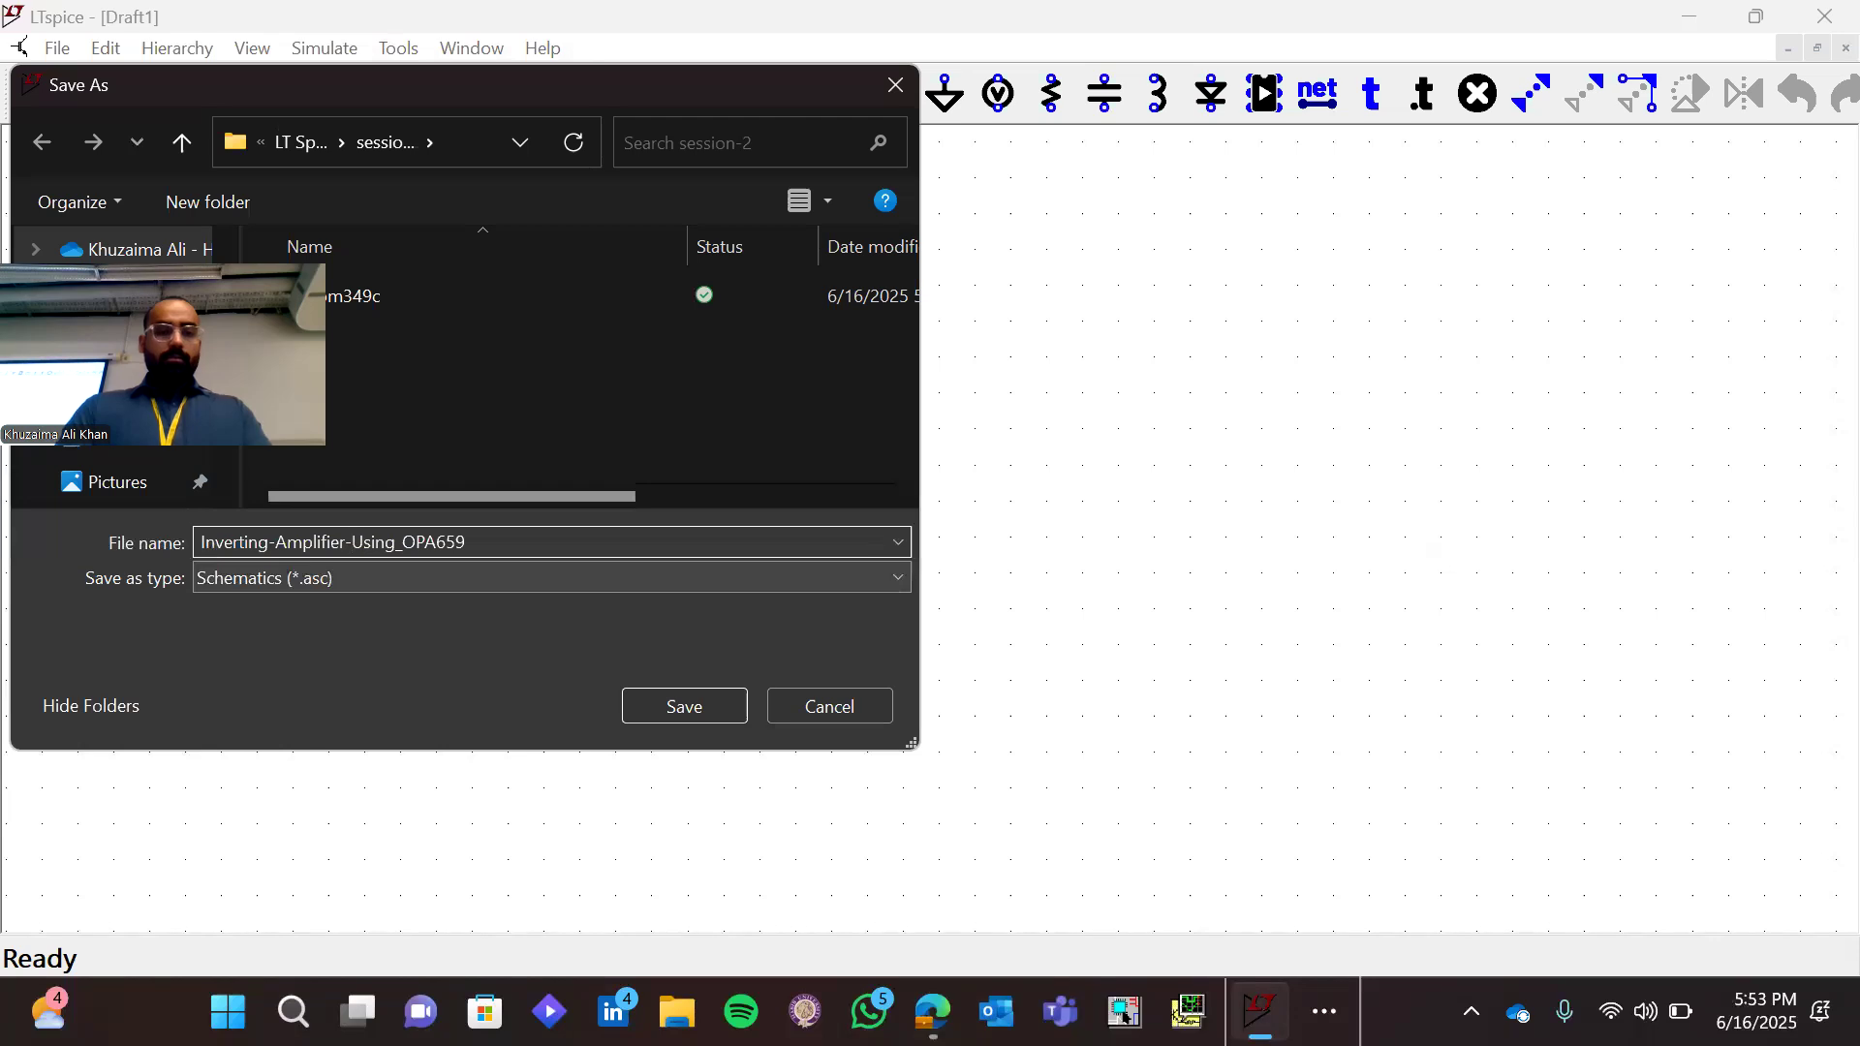
key(shift+Right)
text(-)
key(Right)
key(Right)
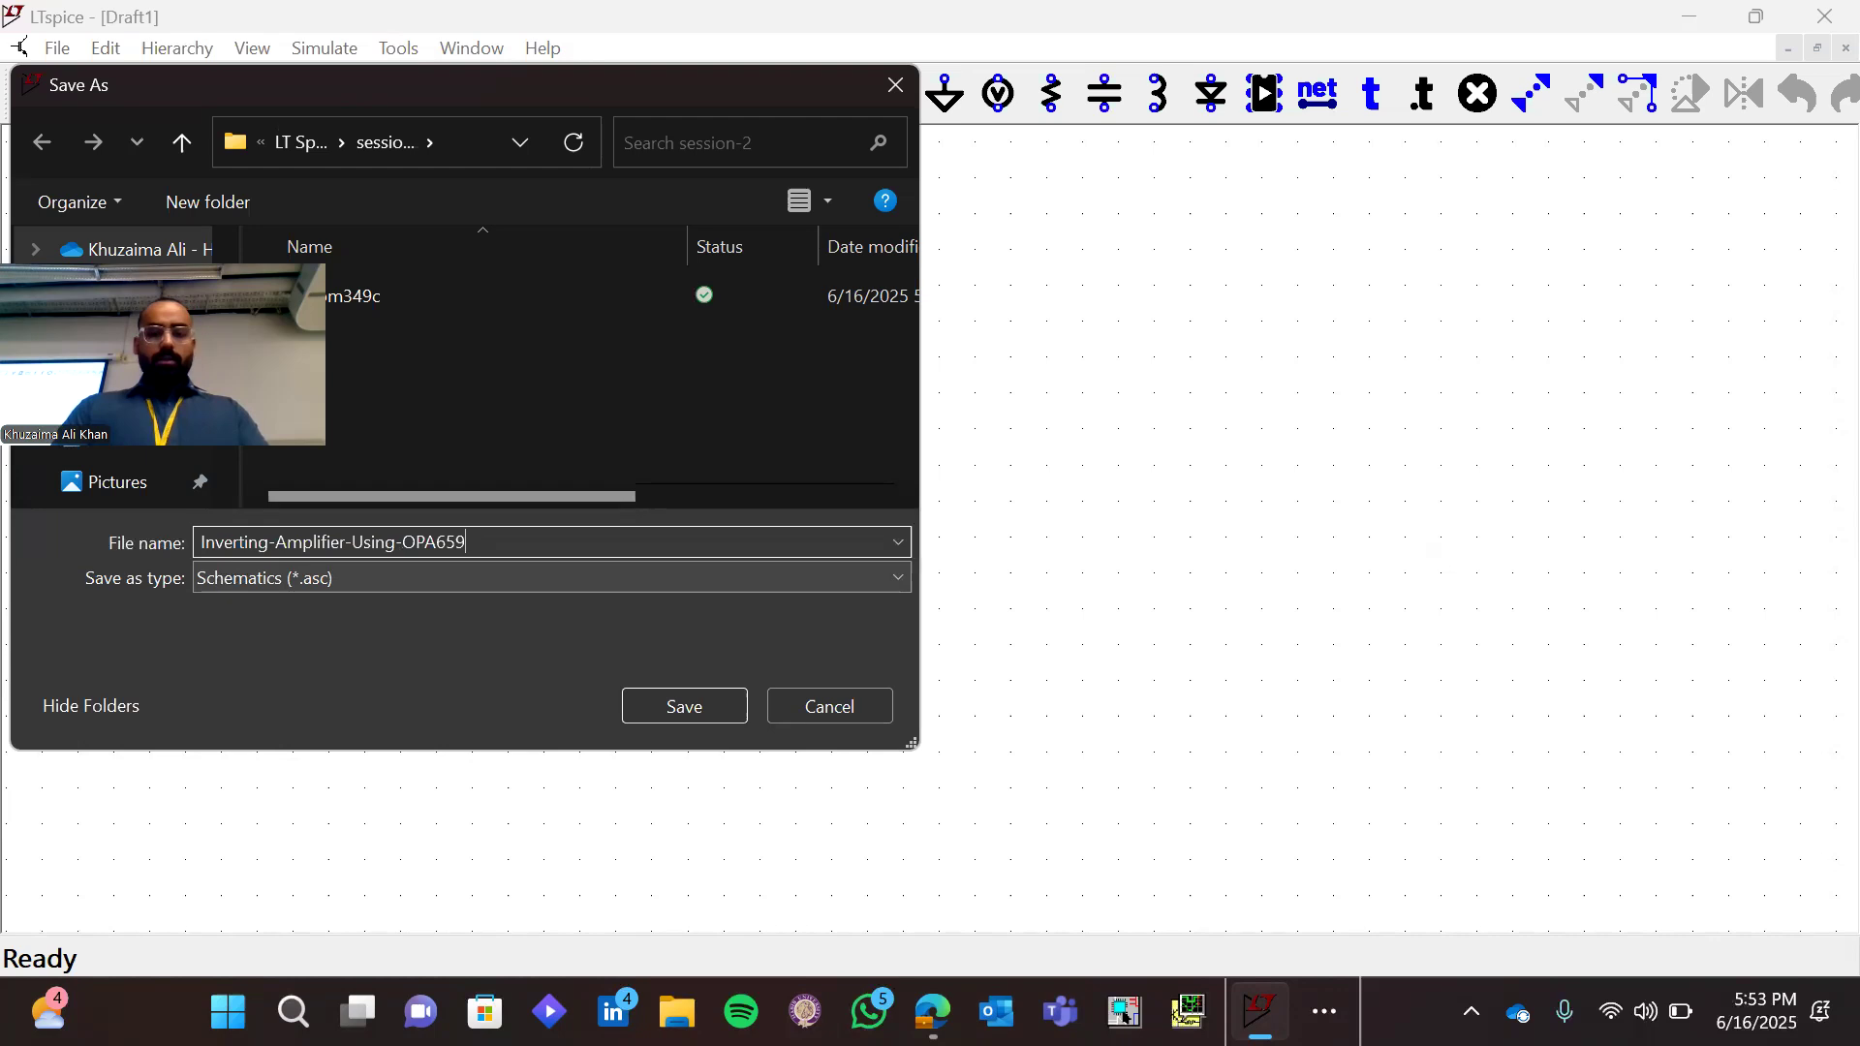
text(asc)
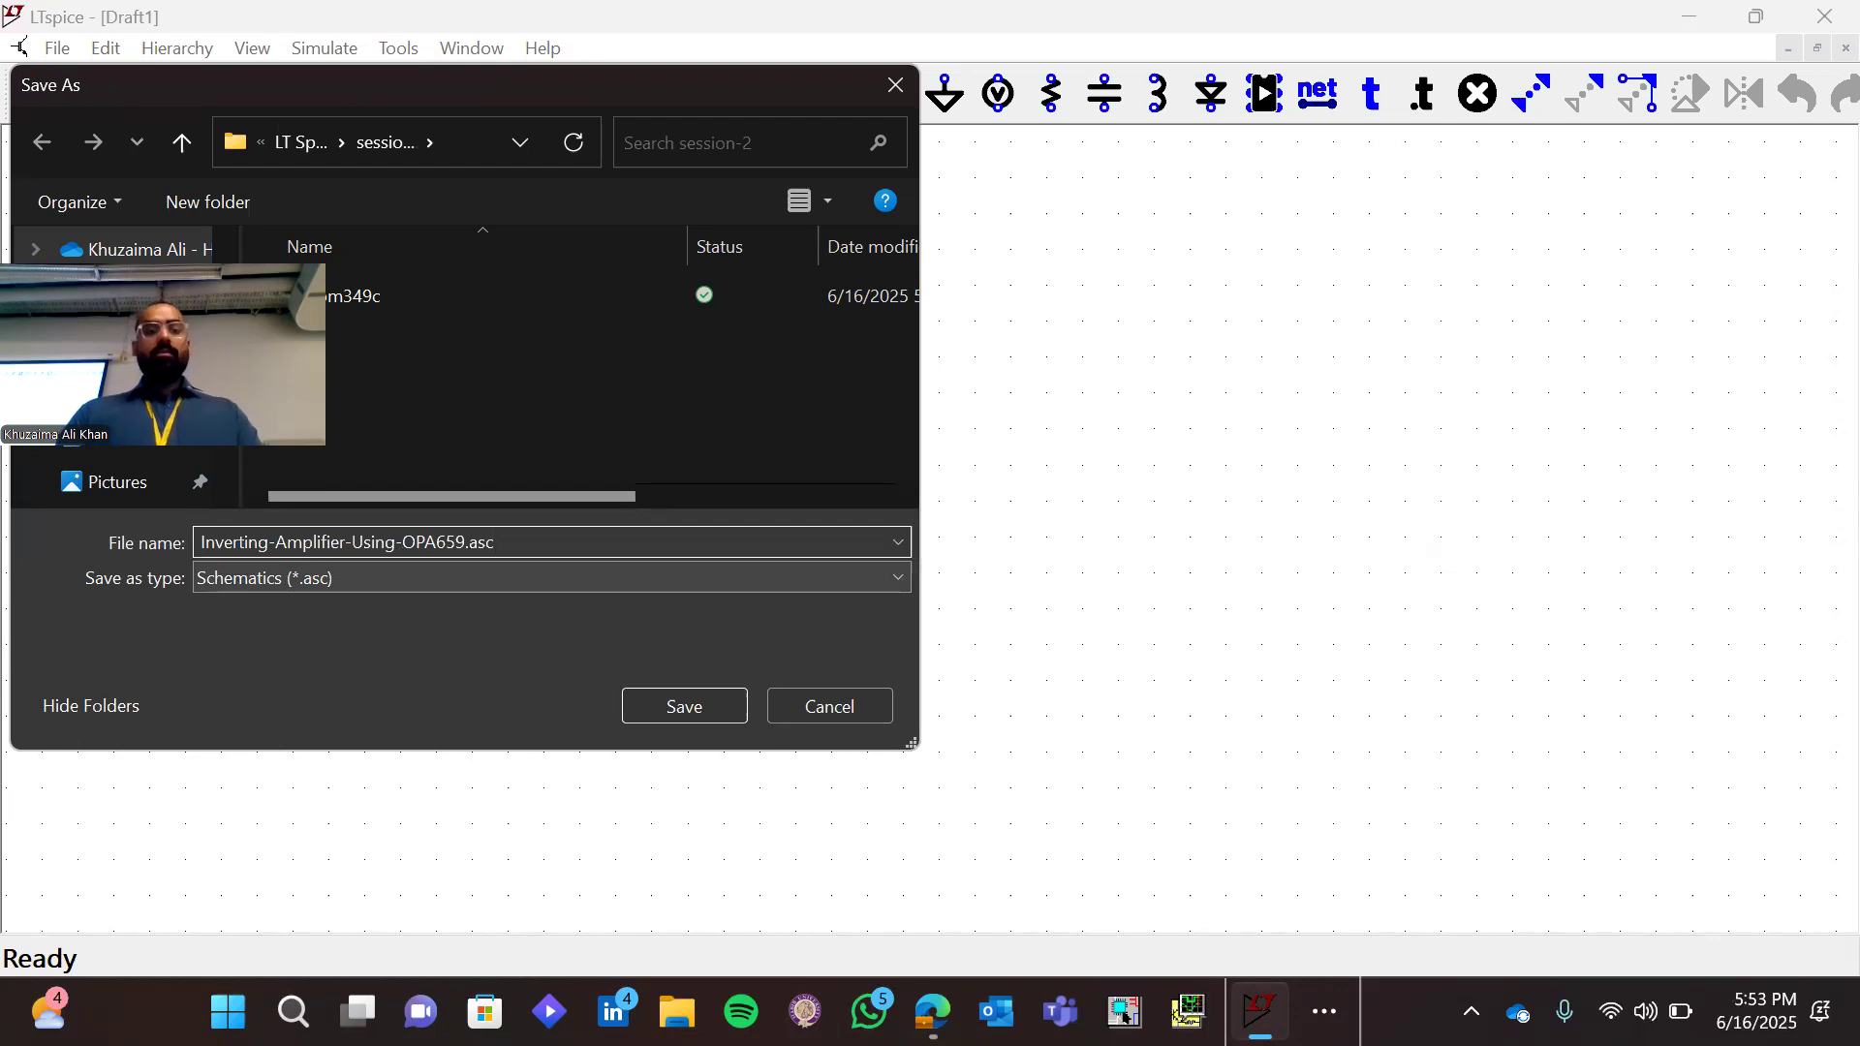
key(Return)
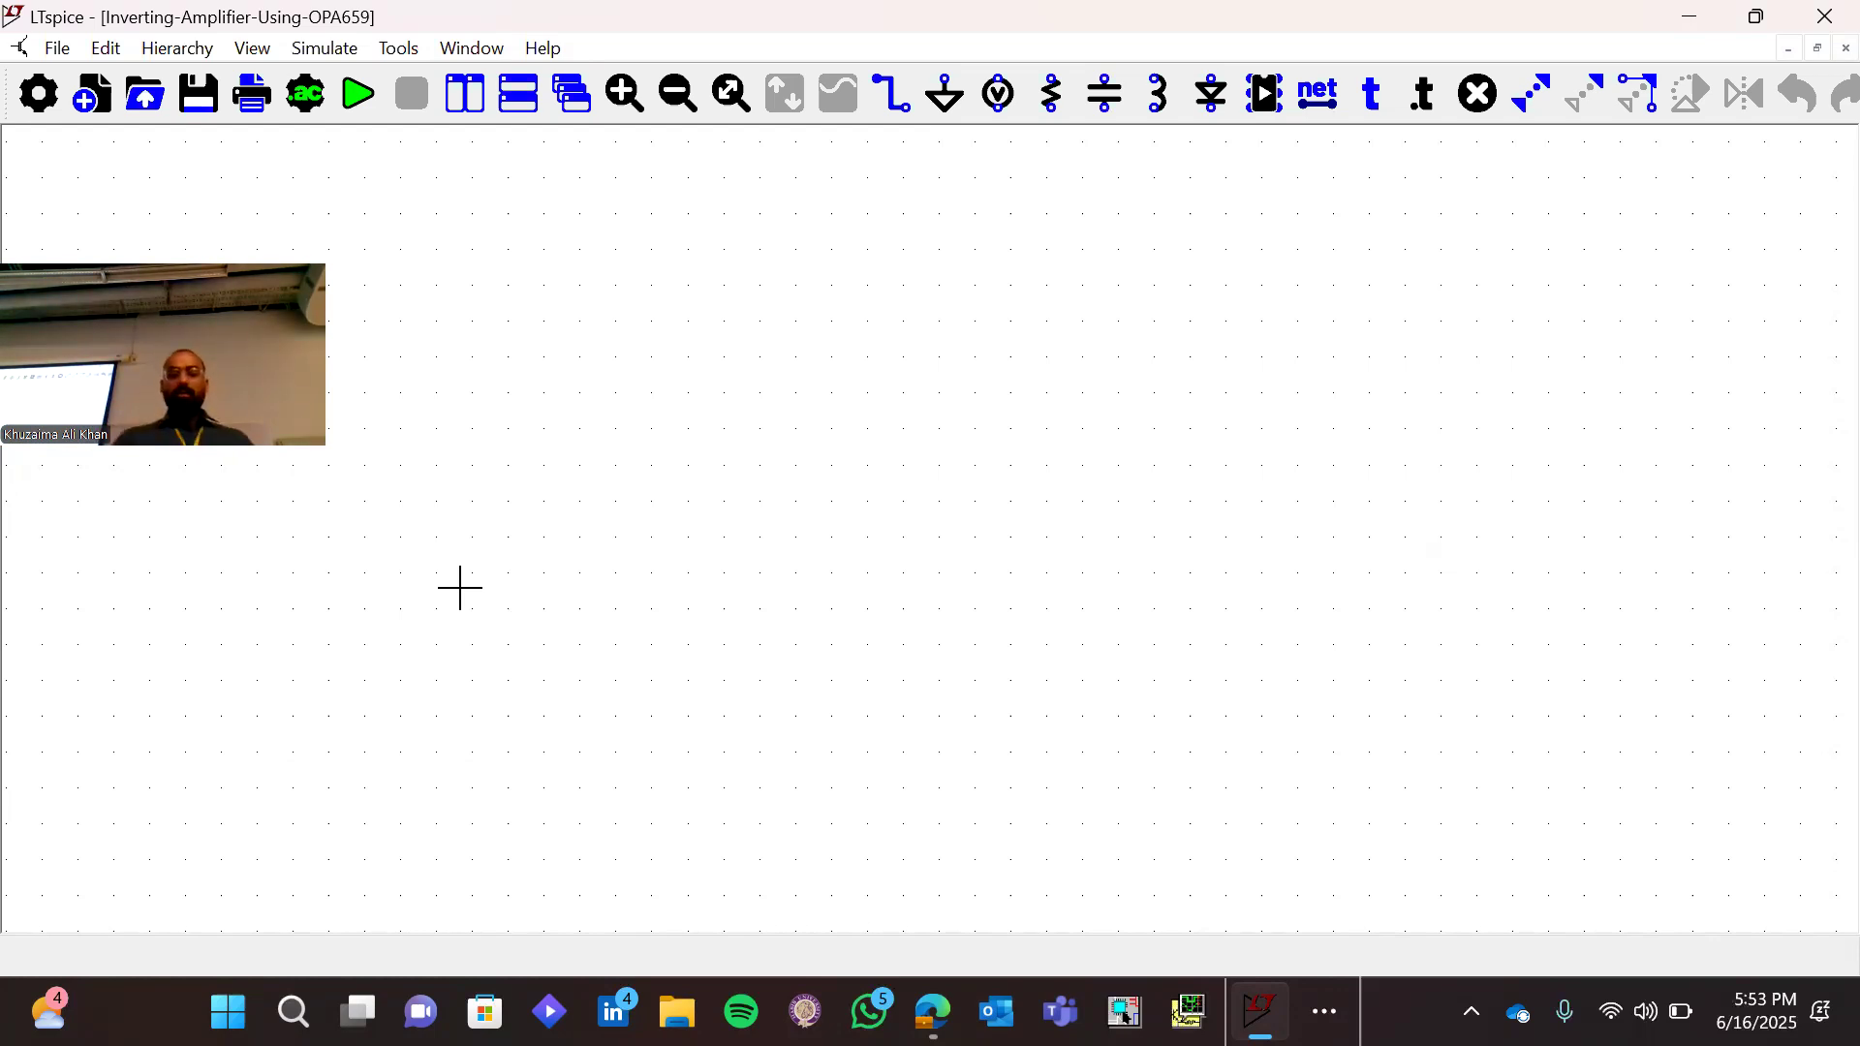
Place one OPA659 symbol from the Summer 2025 component directory near the middle of the blank schematic
key(F2)
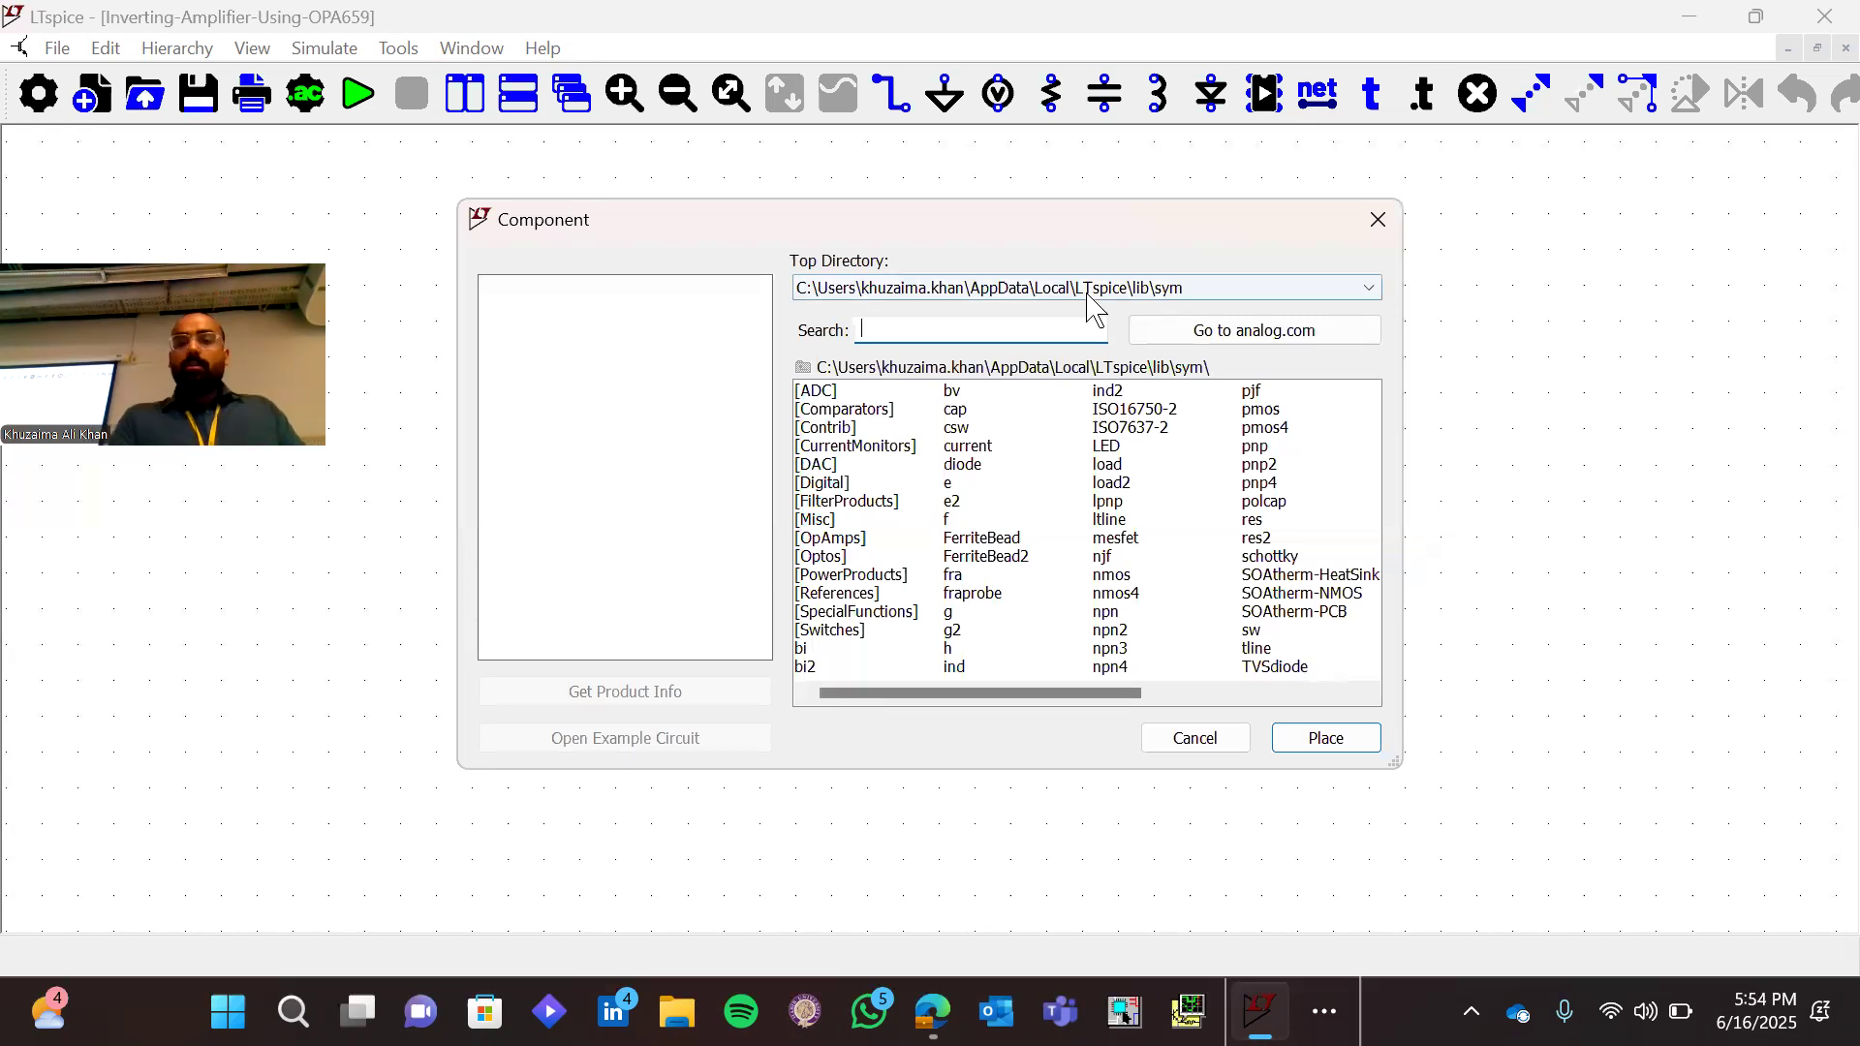
click(1146, 291)
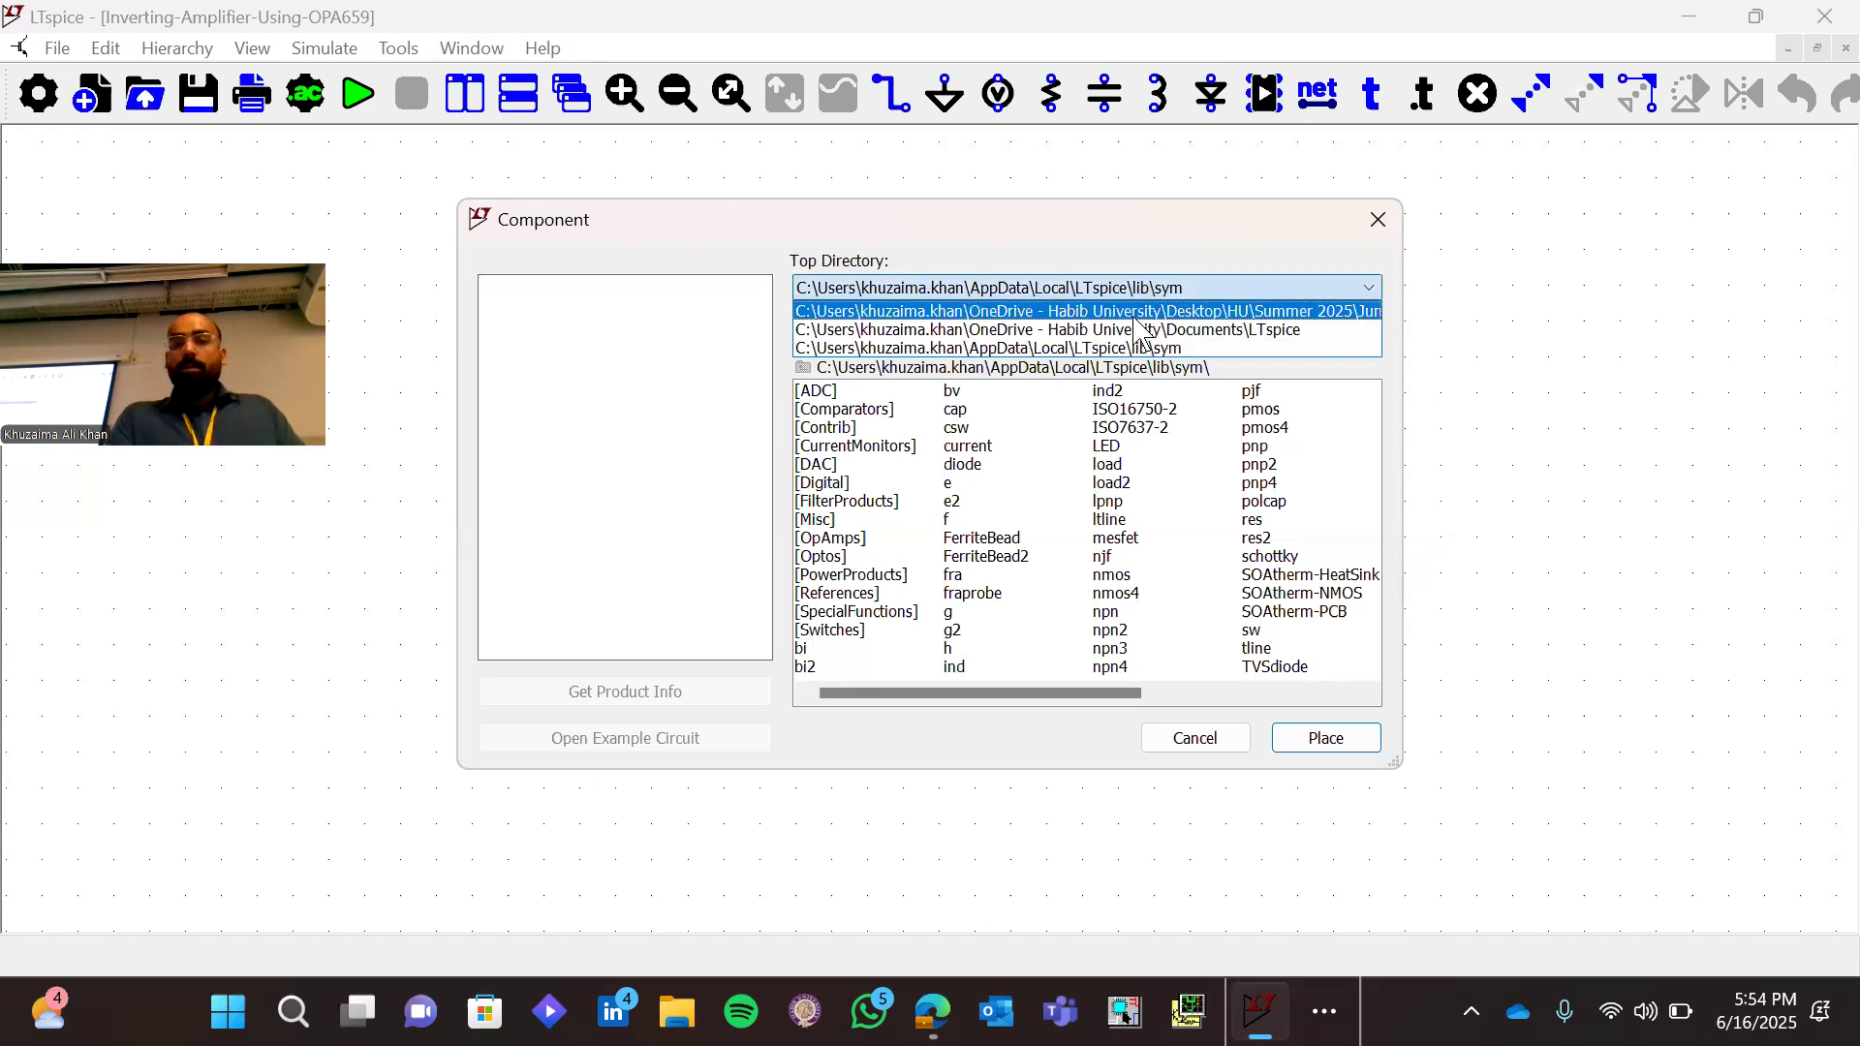
click(1135, 313)
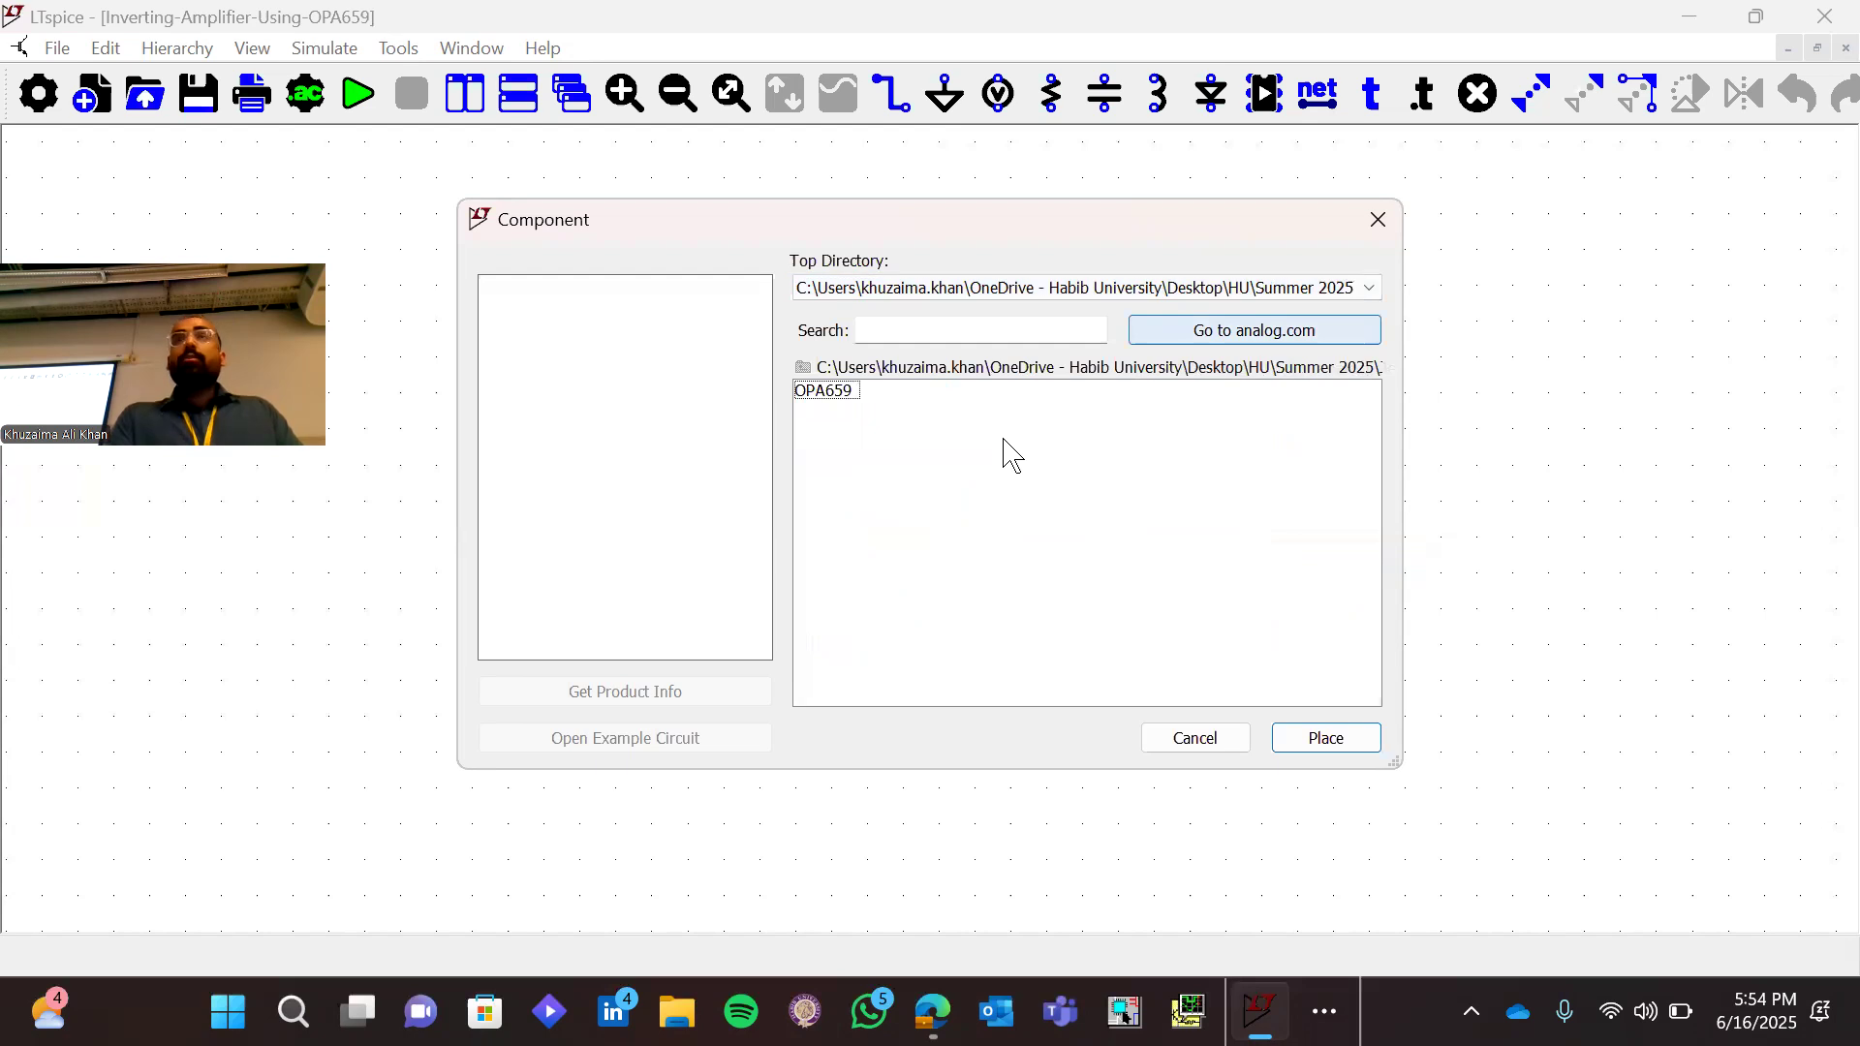
double_click(823, 391)
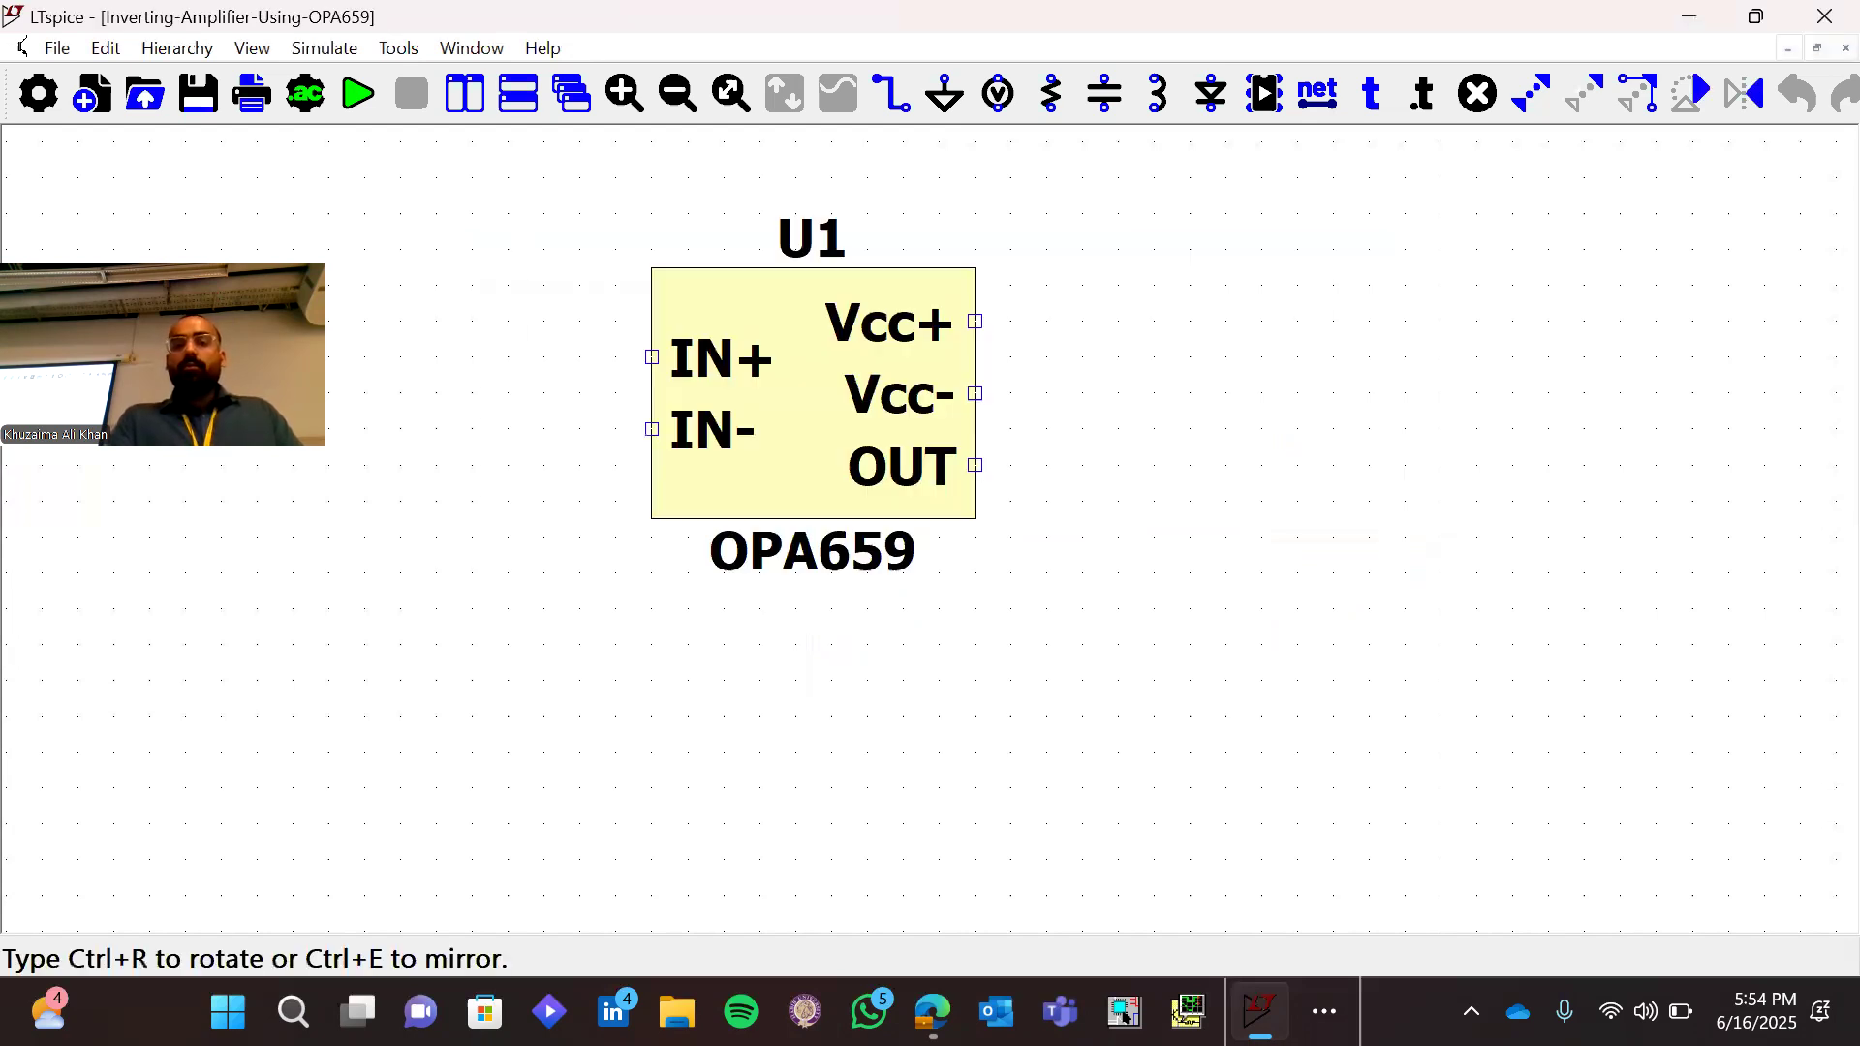
click(850, 465)
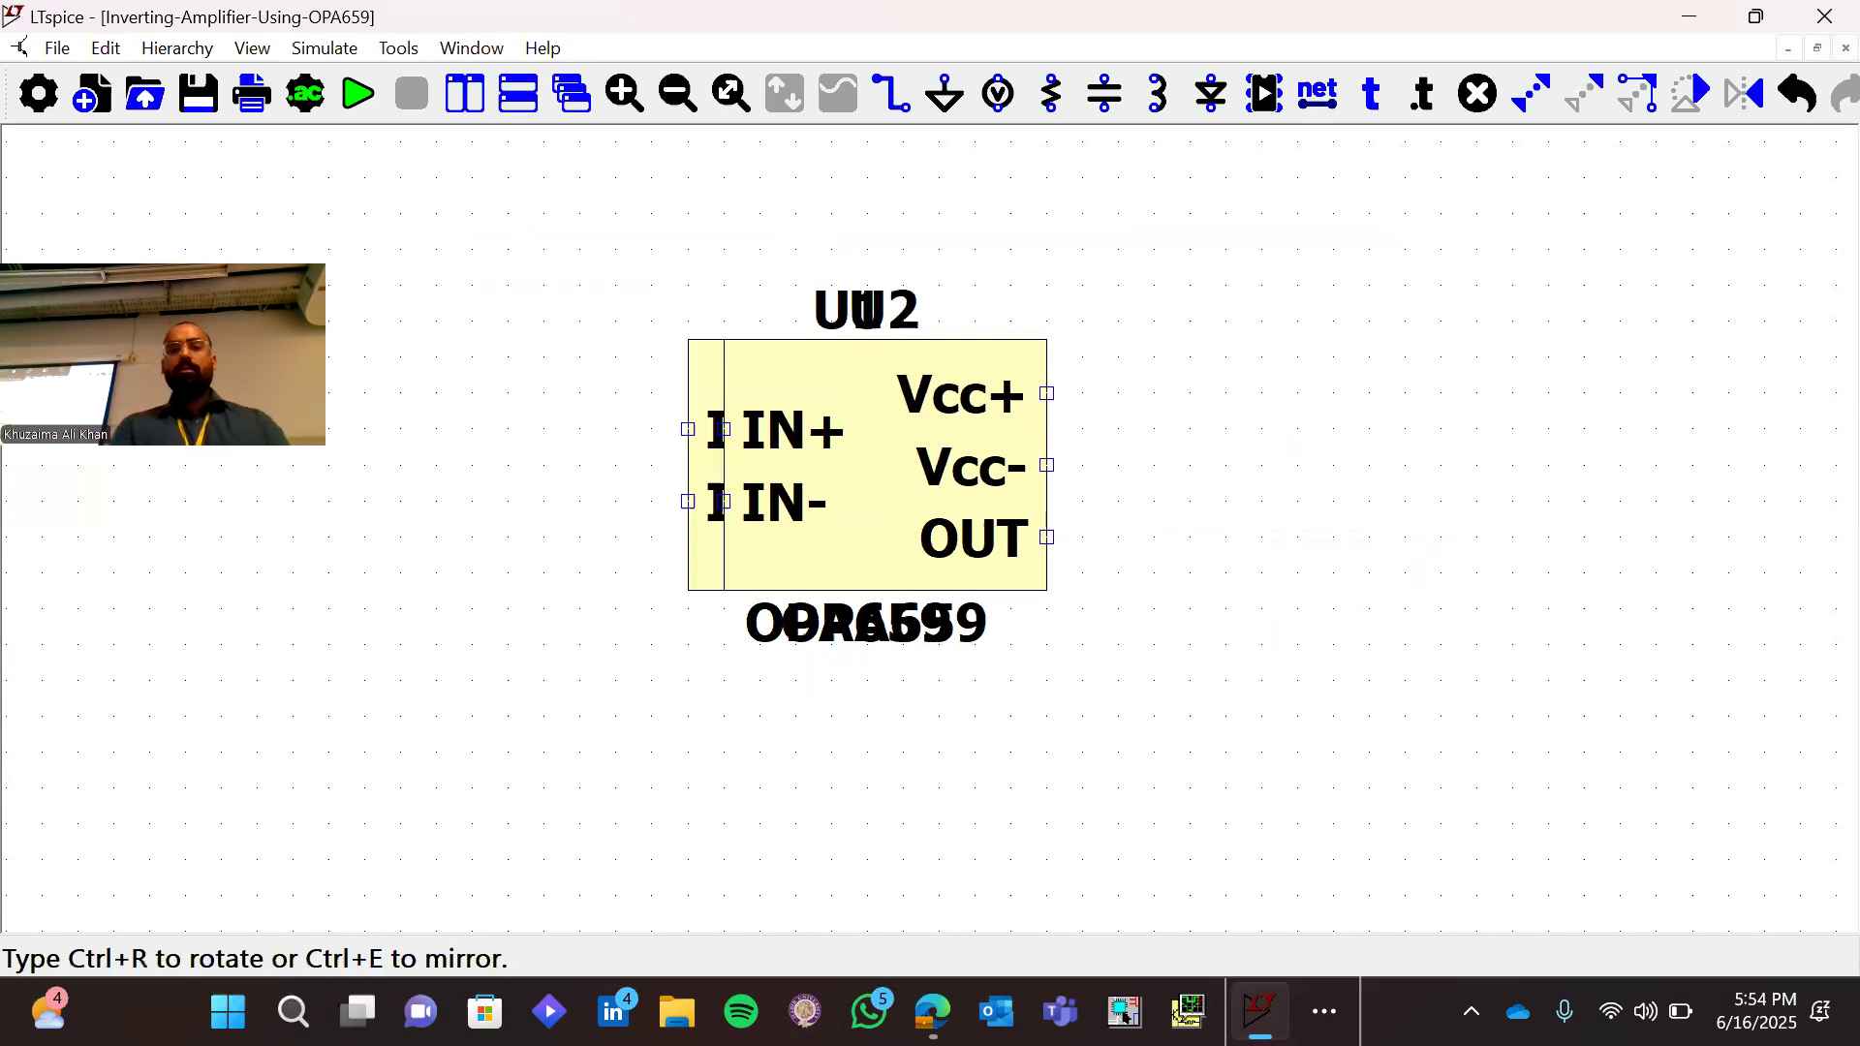
key(Escape)
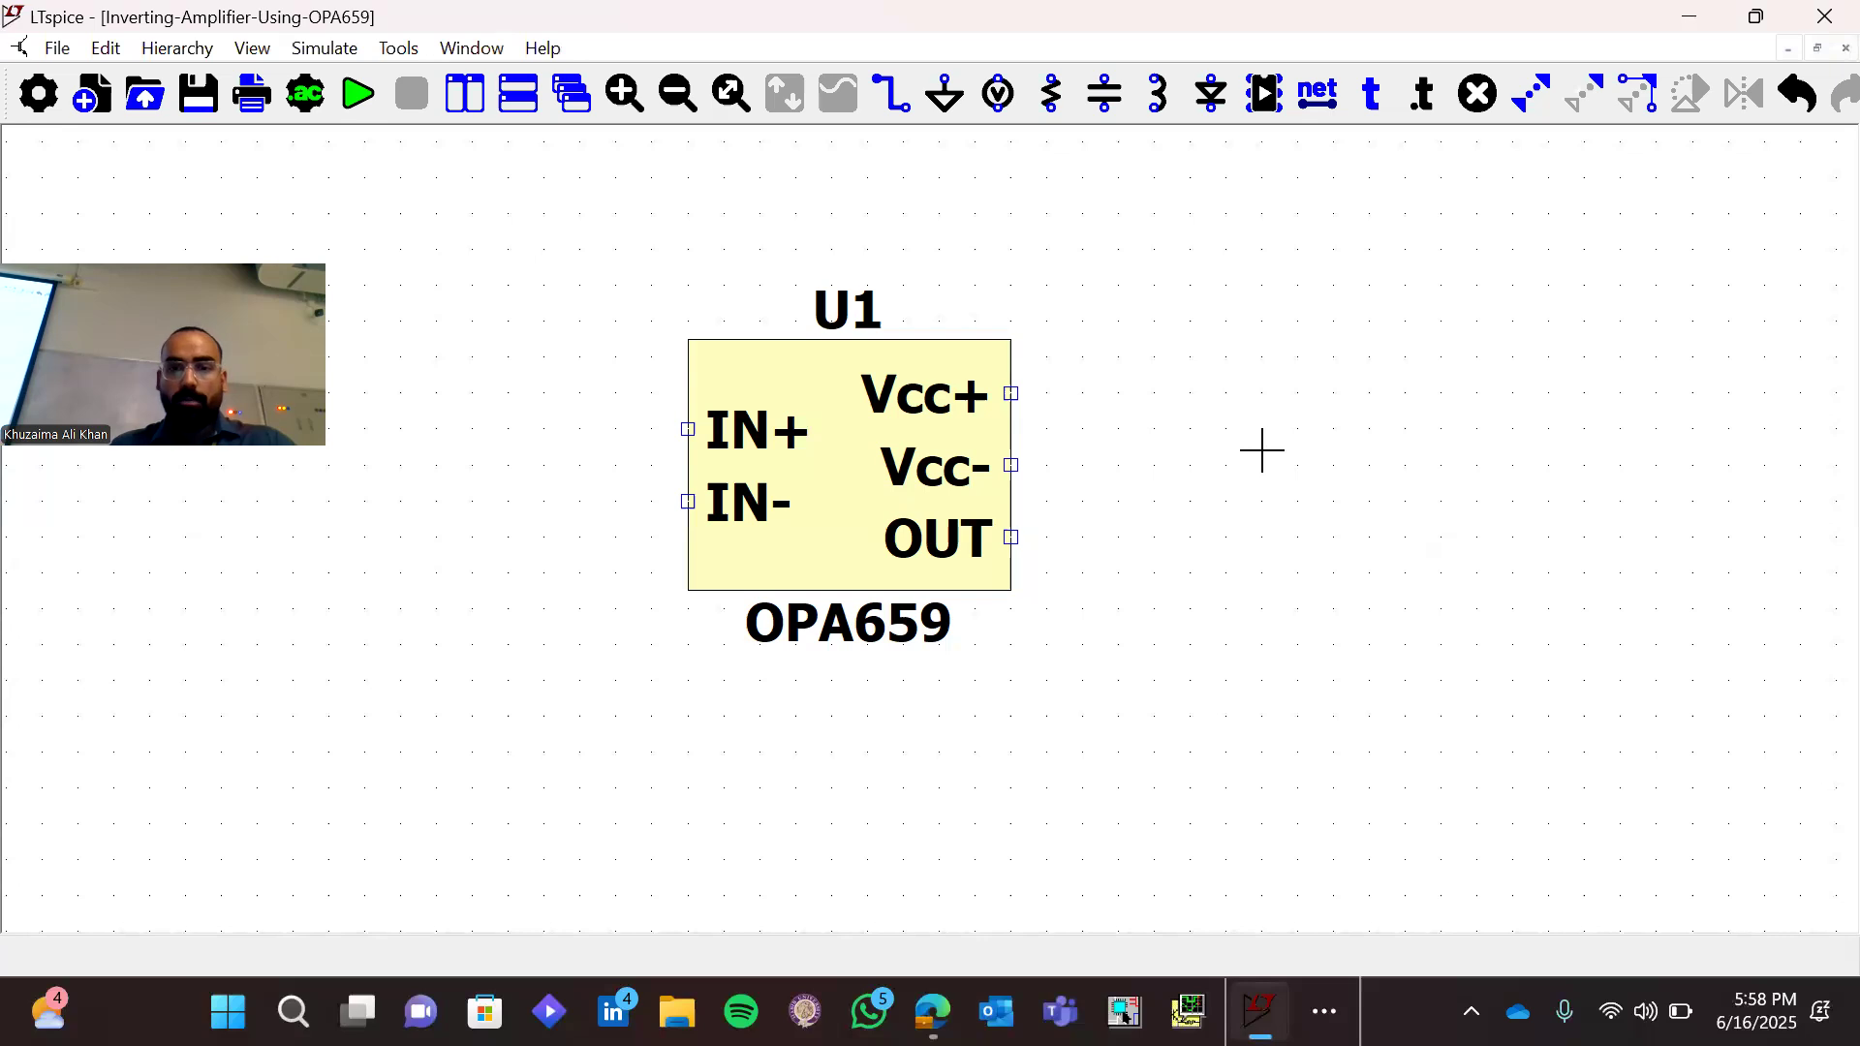
Move the OPA659 symbol further right on the sheet, leaving free space on its input side
click(834, 494)
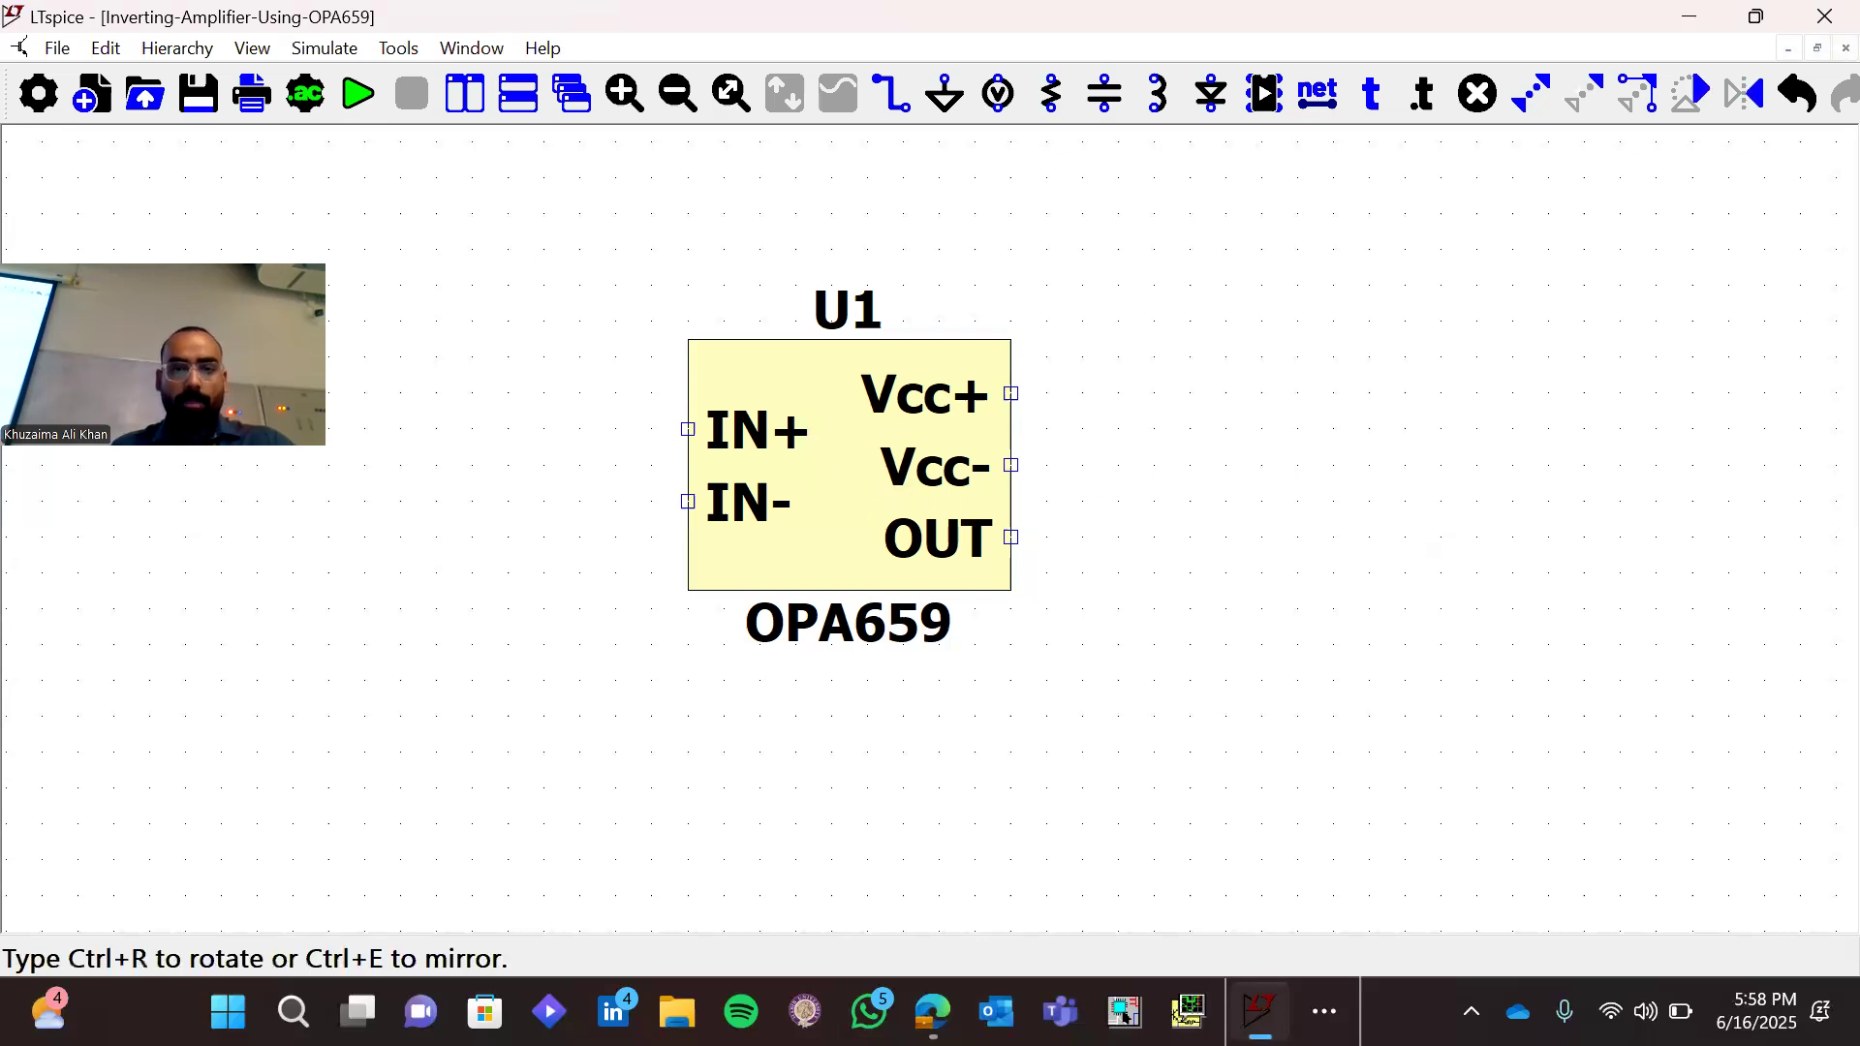
click(977, 530)
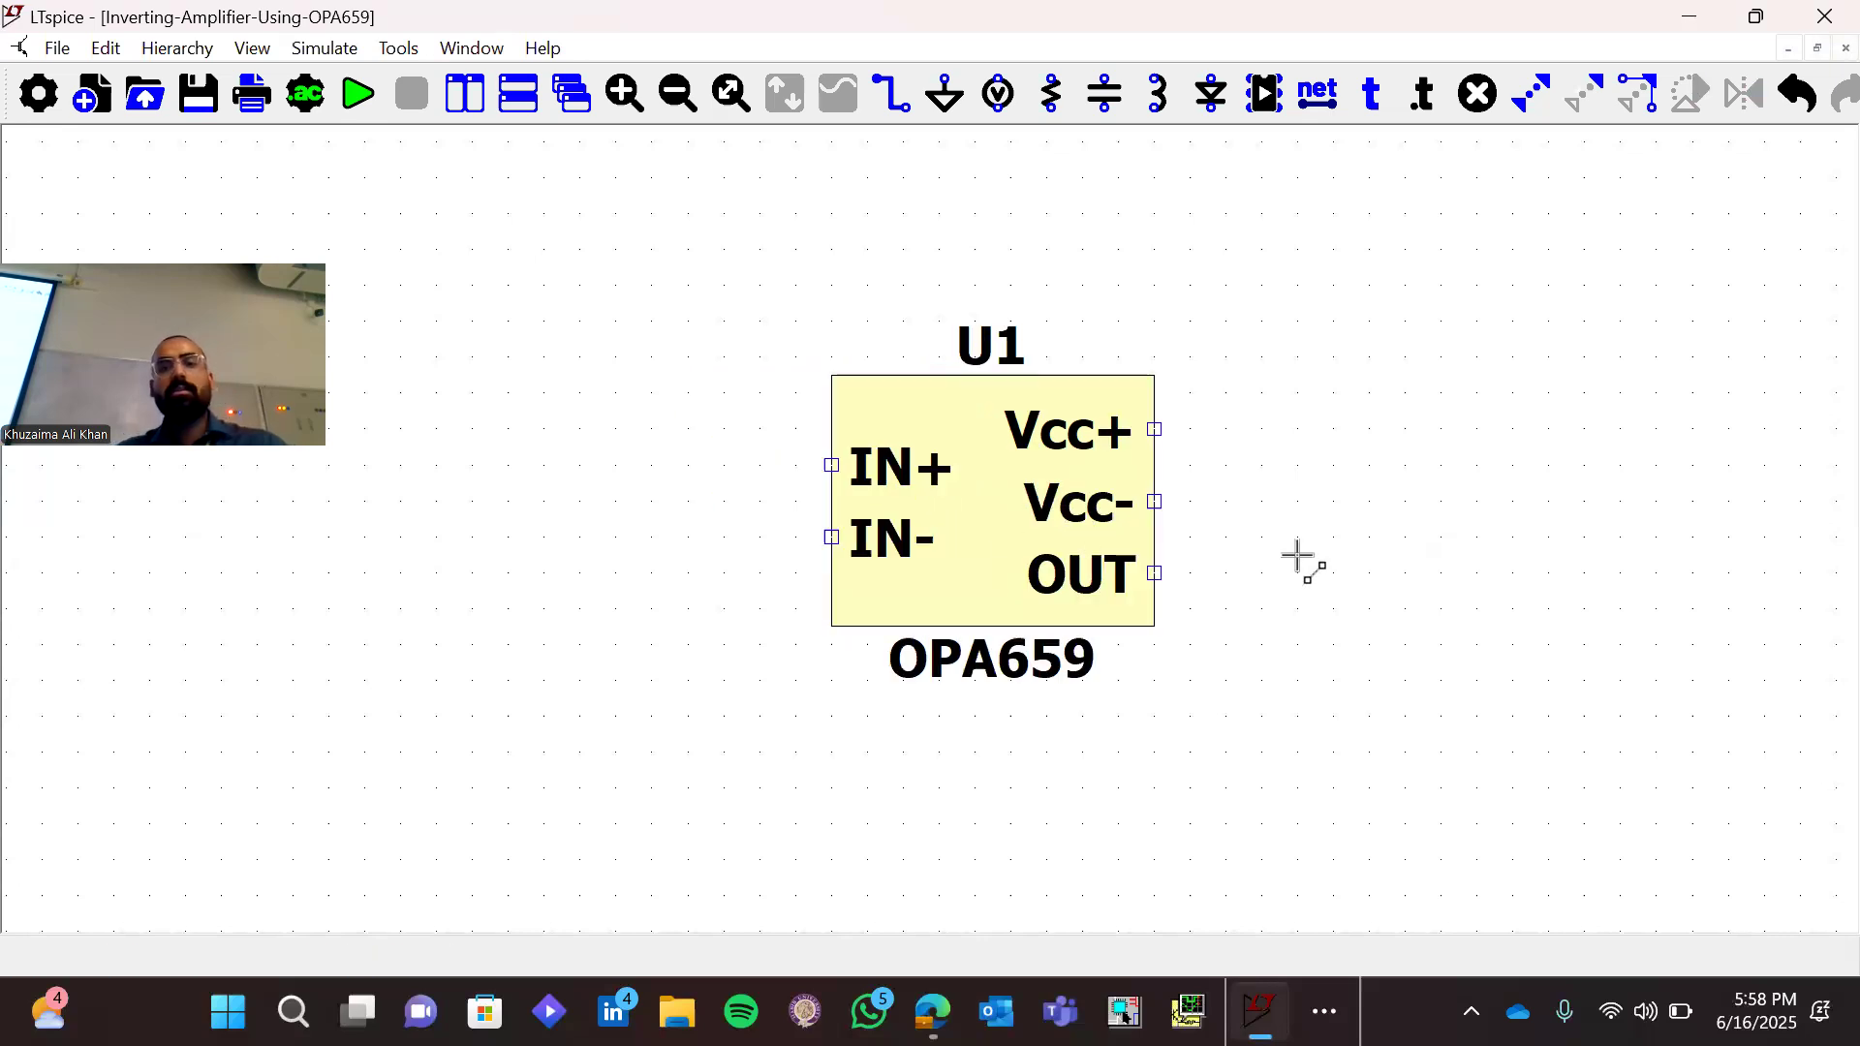
key(Escape)
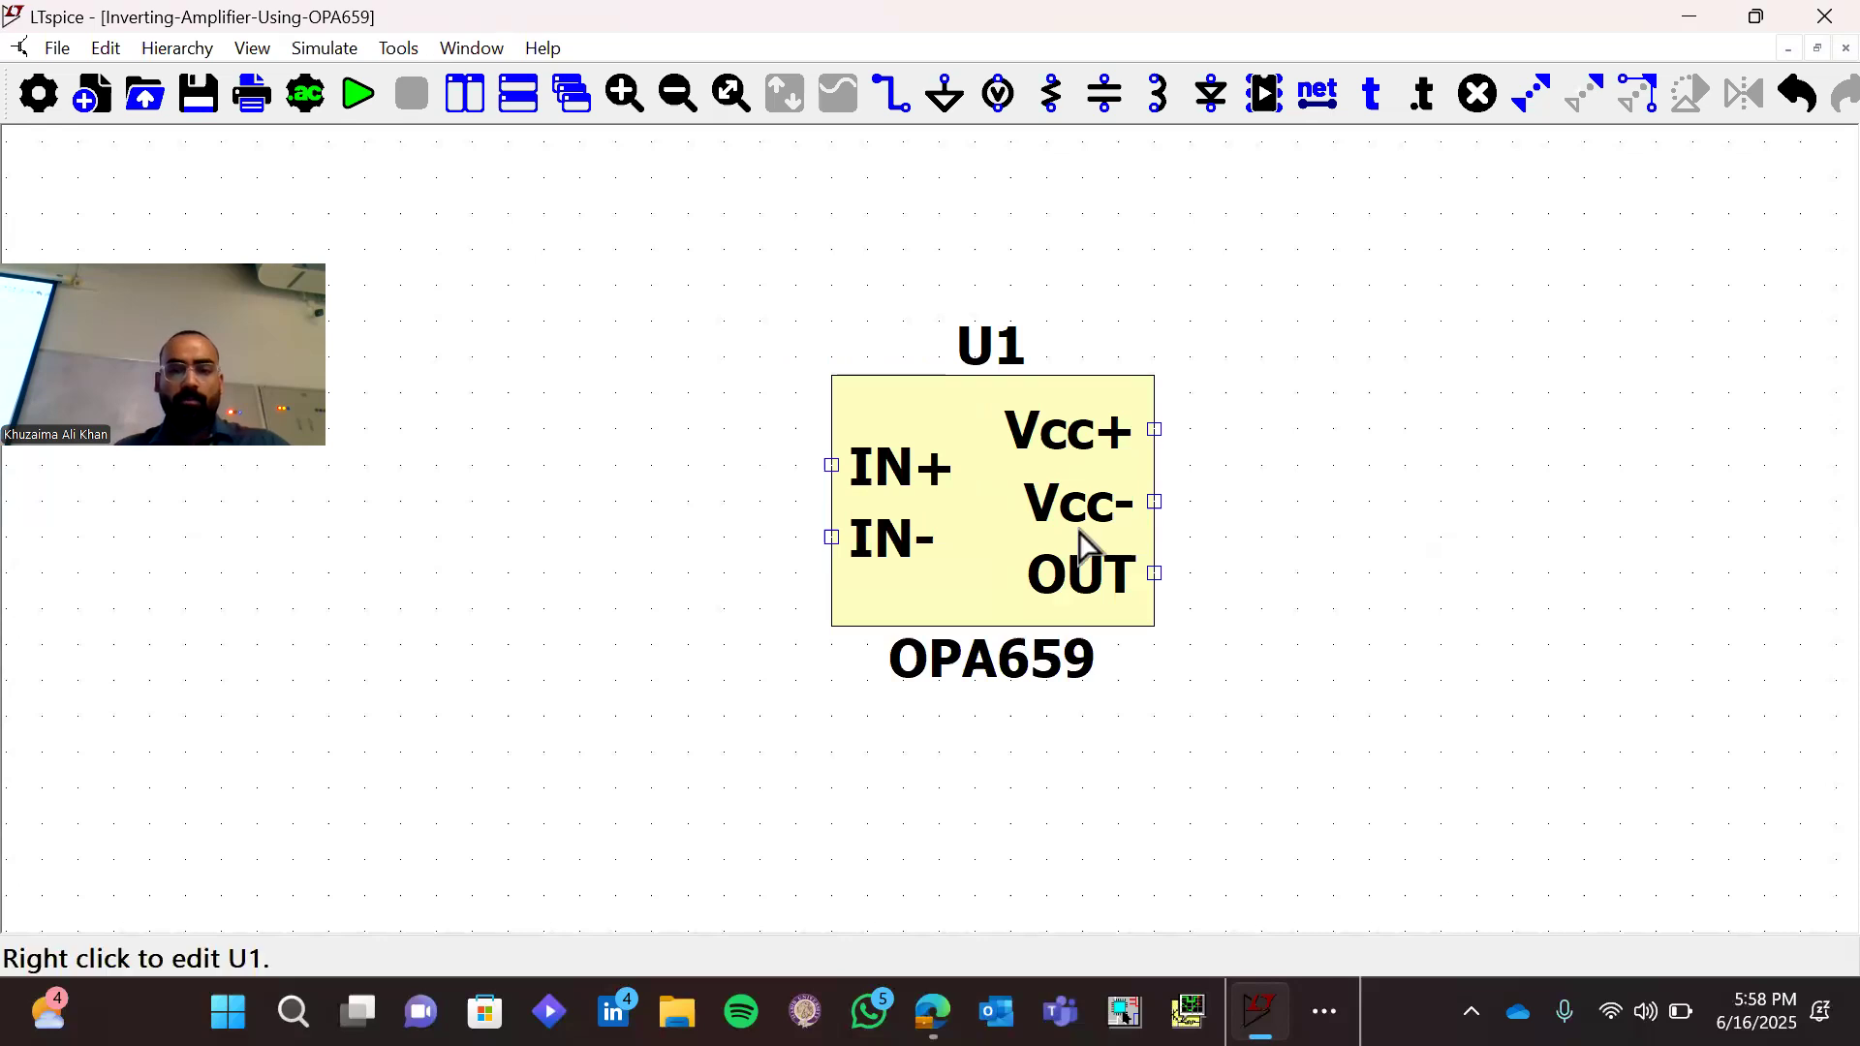
key(m)
click(969, 529)
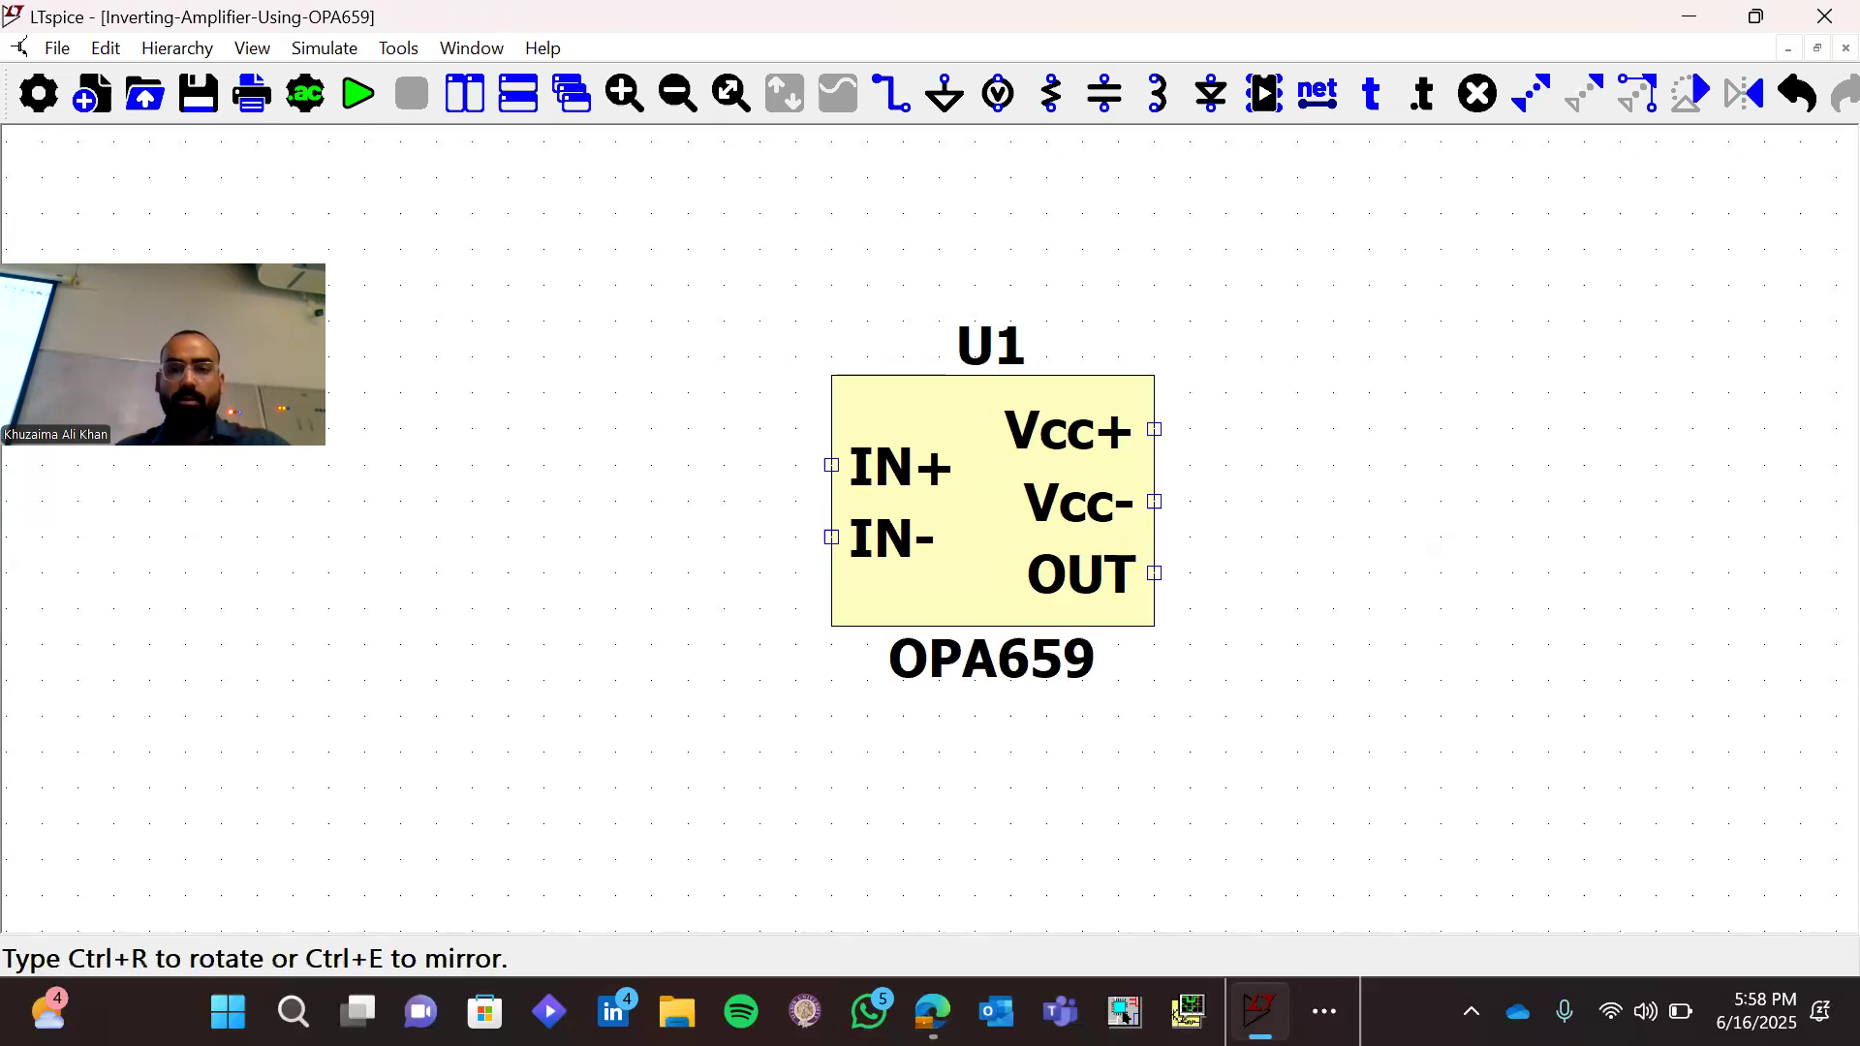
click(1110, 532)
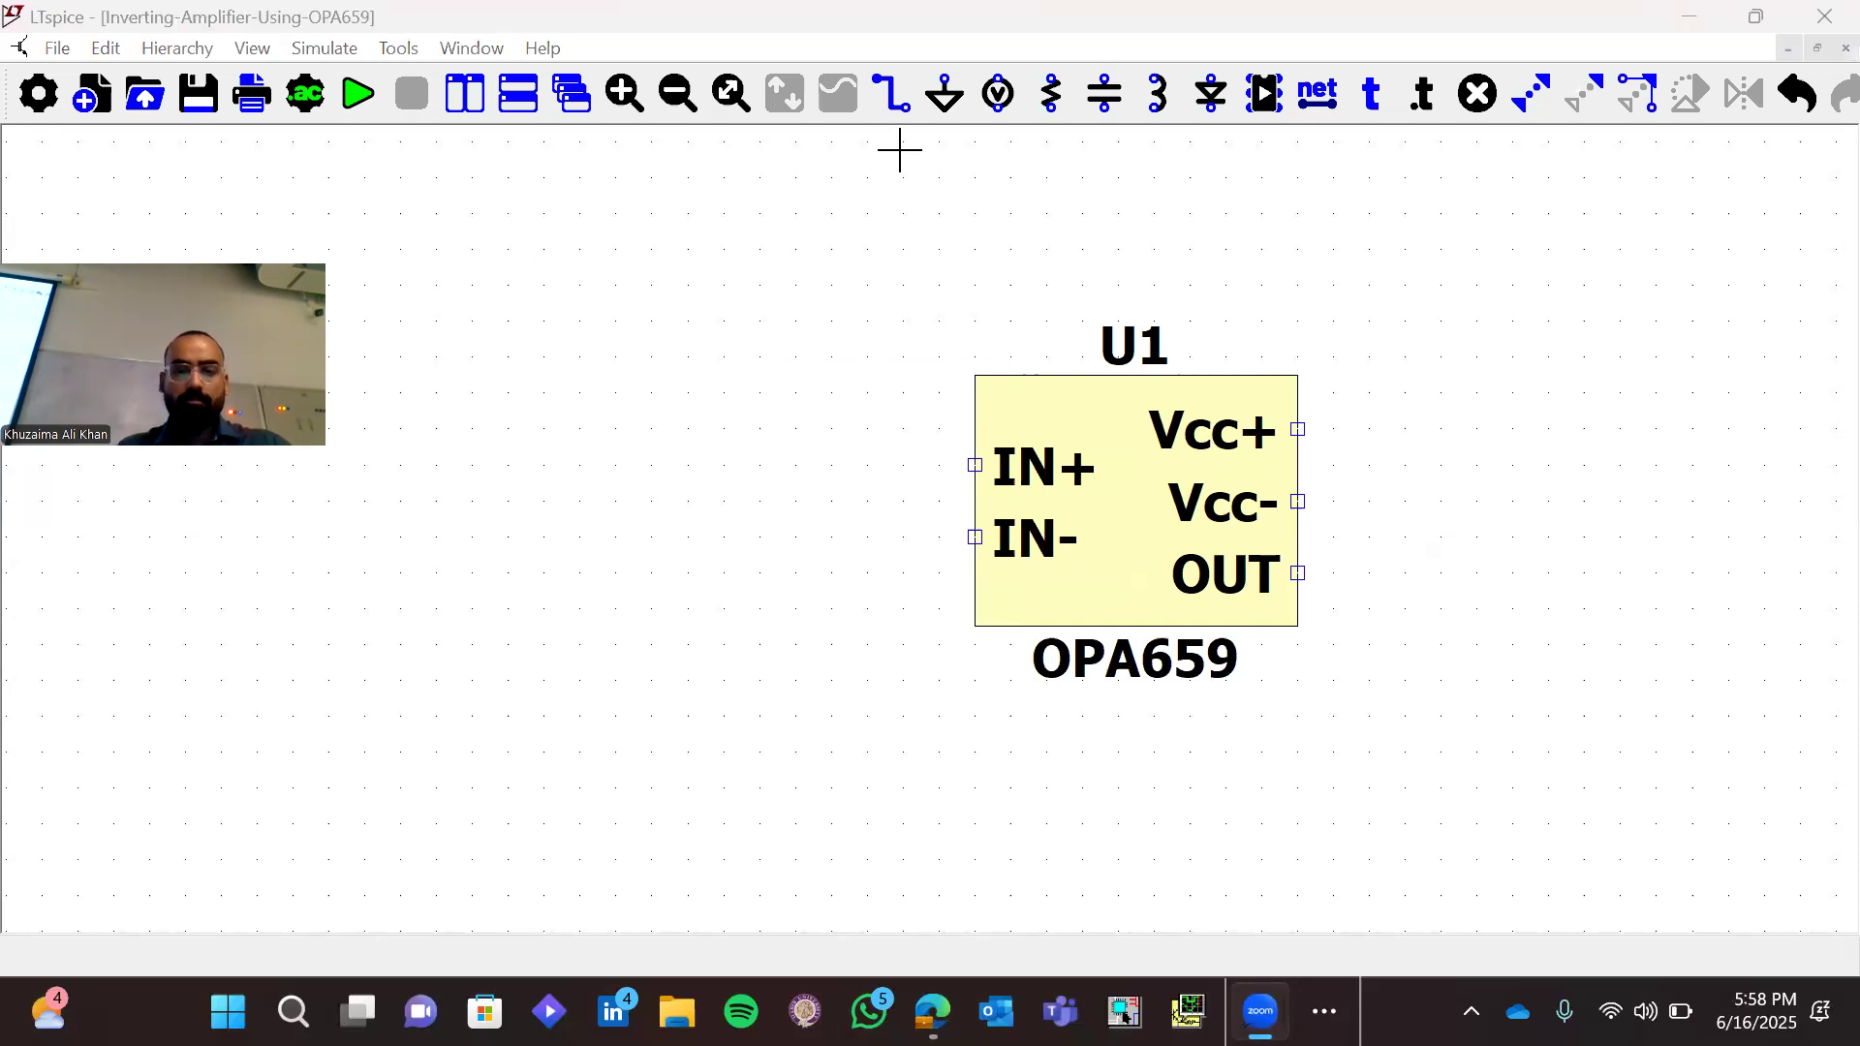
Place two voltage sources side by side on the input side of the OPA659, the second rotated 180 degrees
click(332, 693)
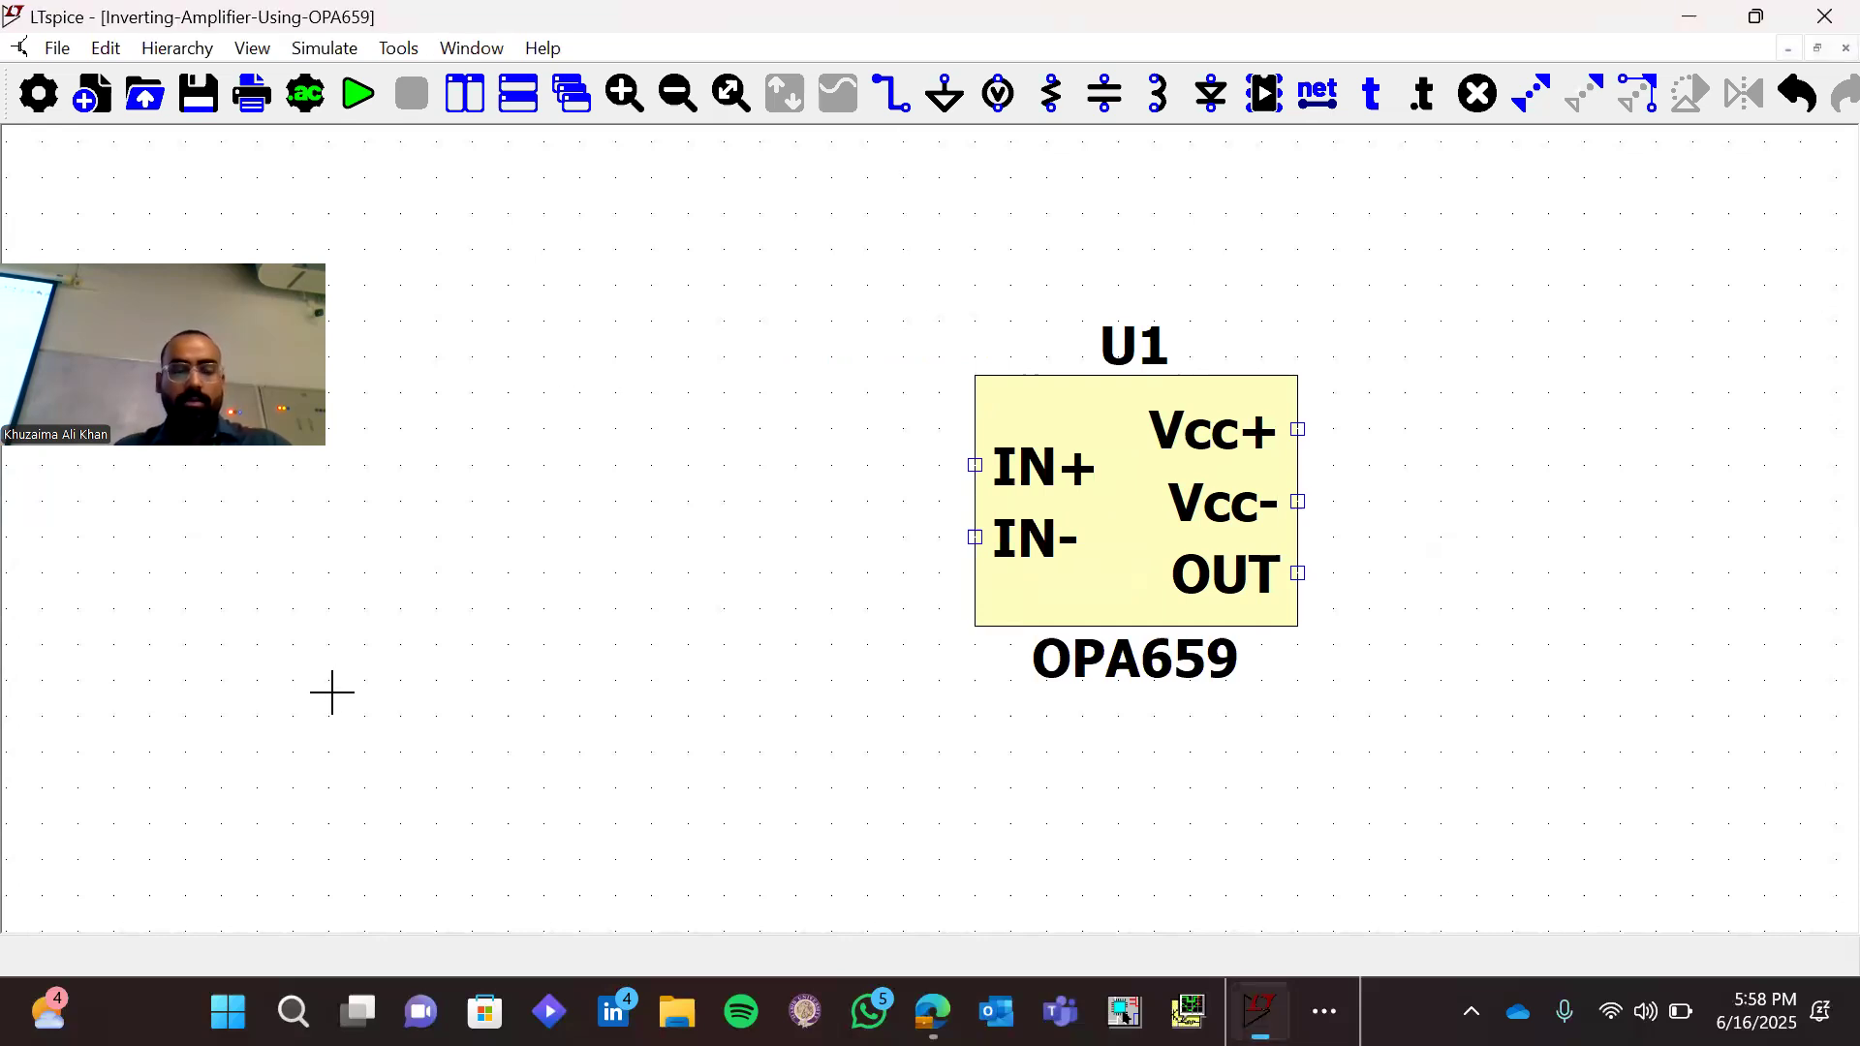
key(v)
click(185, 625)
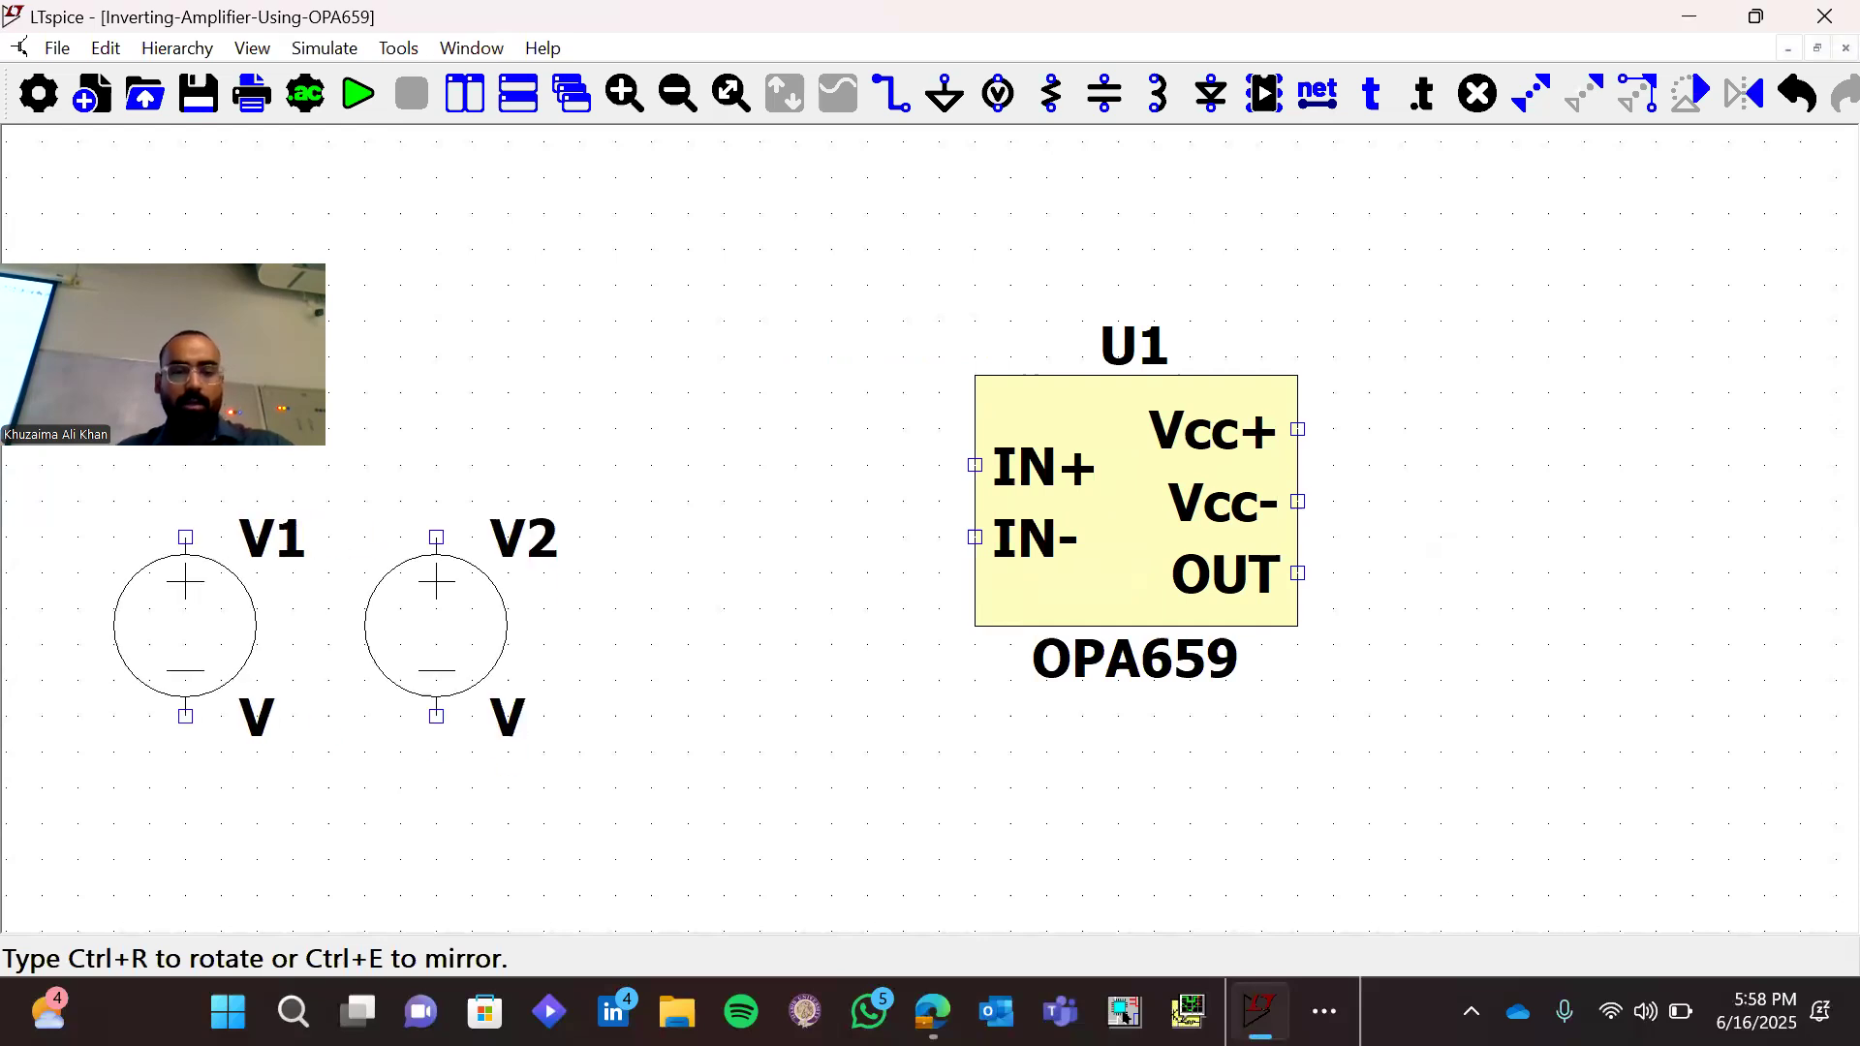
key(ctrl+r)
key(ctrl+r)
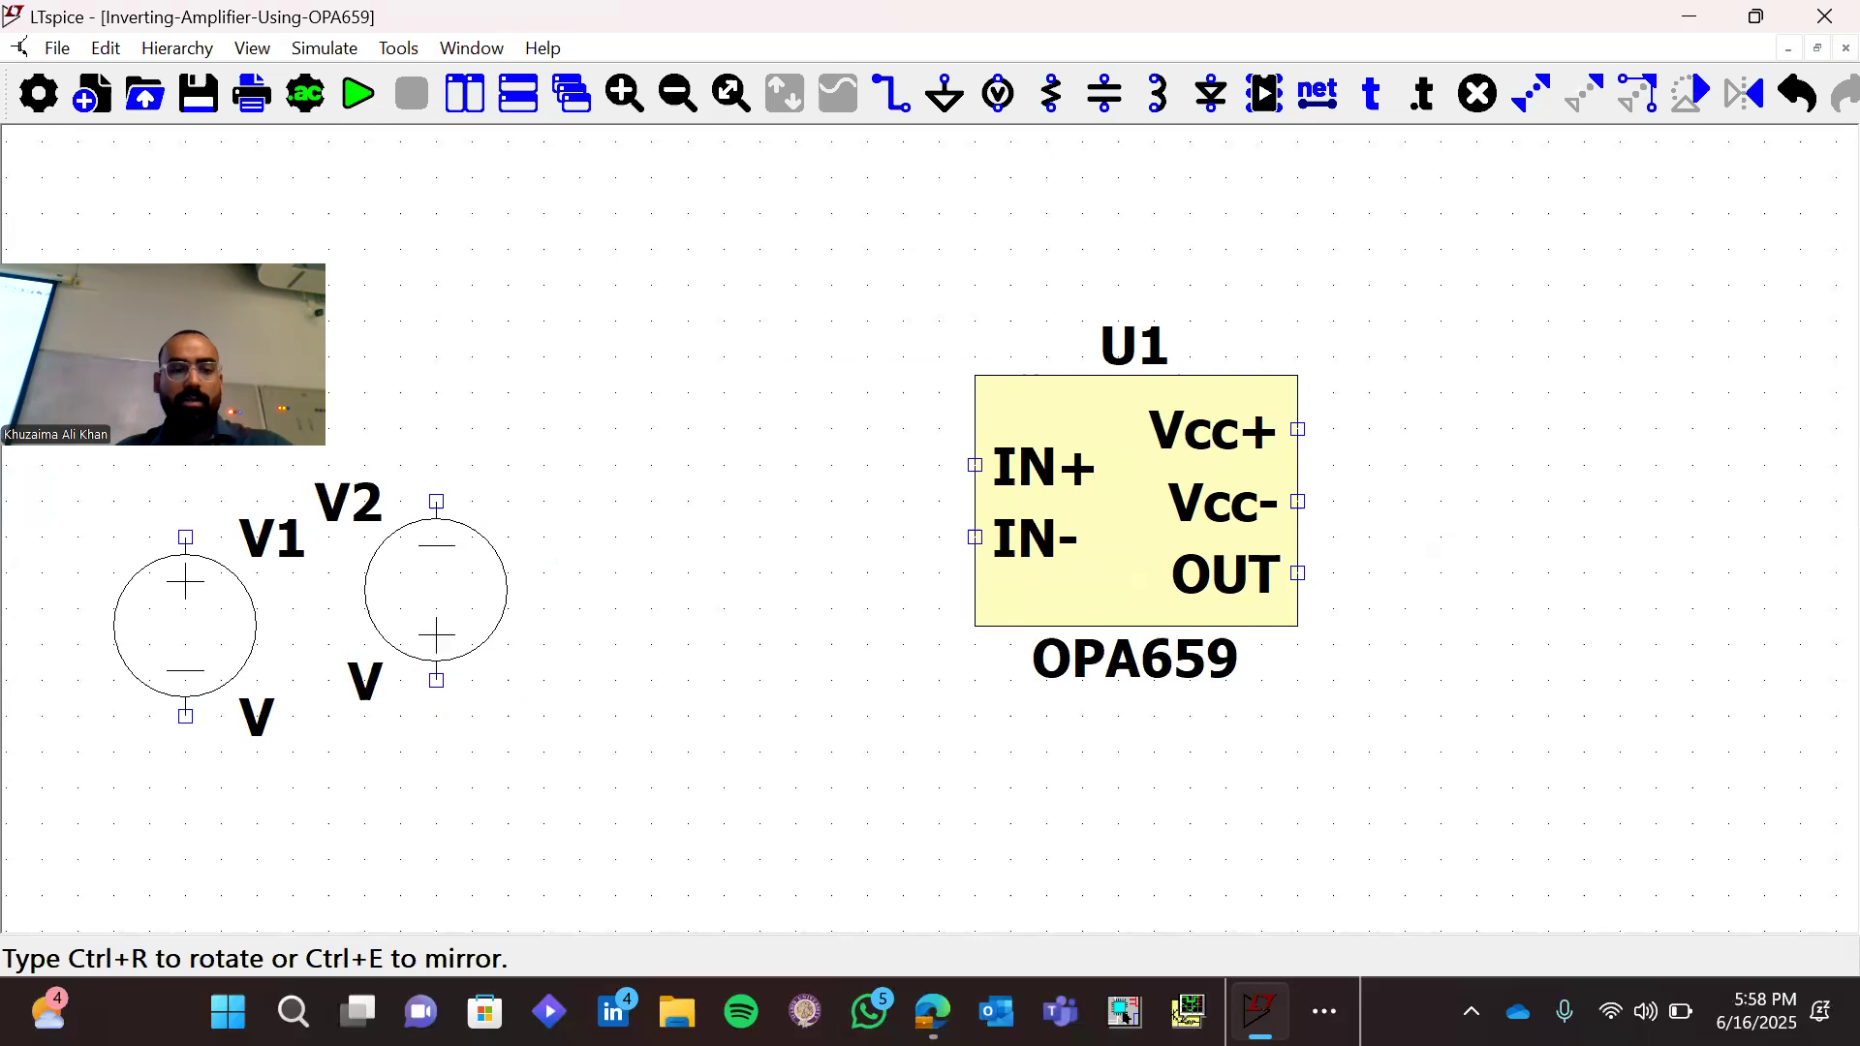
click(471, 625)
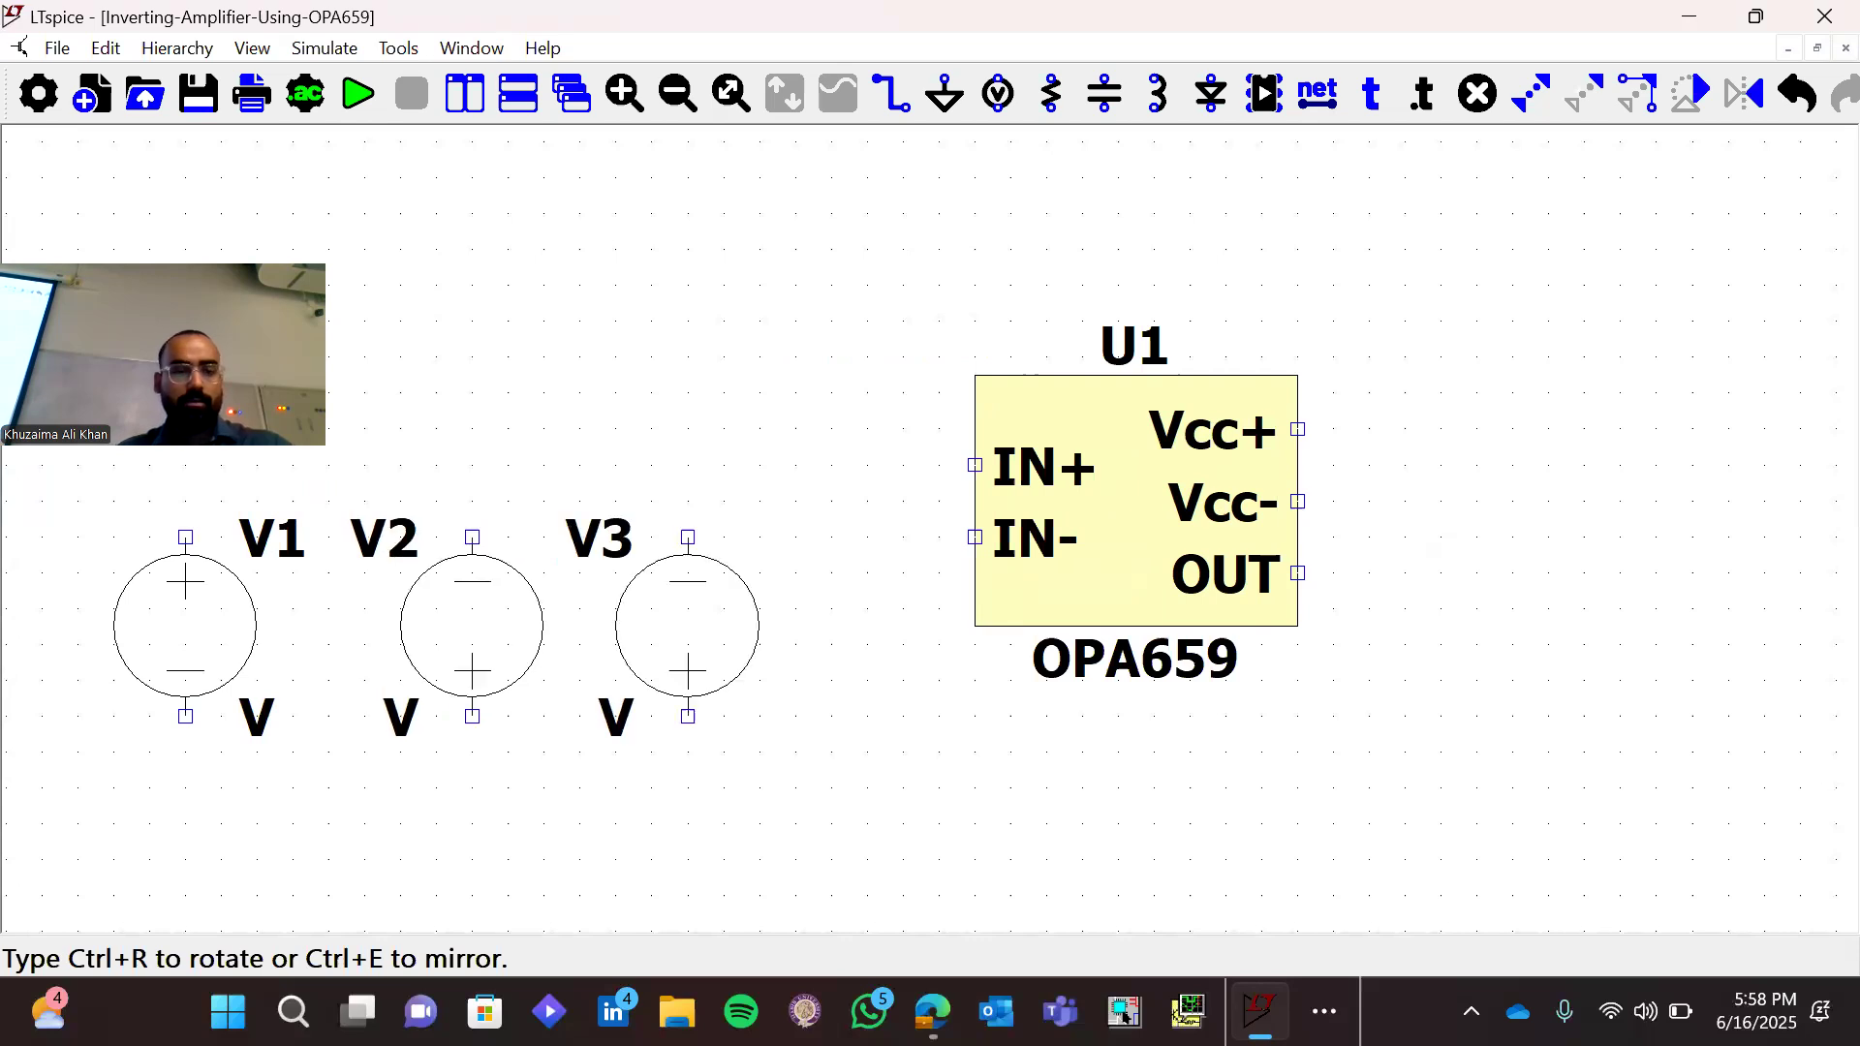
key(Escape)
Set the DC value of both voltage sources V1 and V2 to 5 V
right_click(215, 651)
text(5)
key(Return)
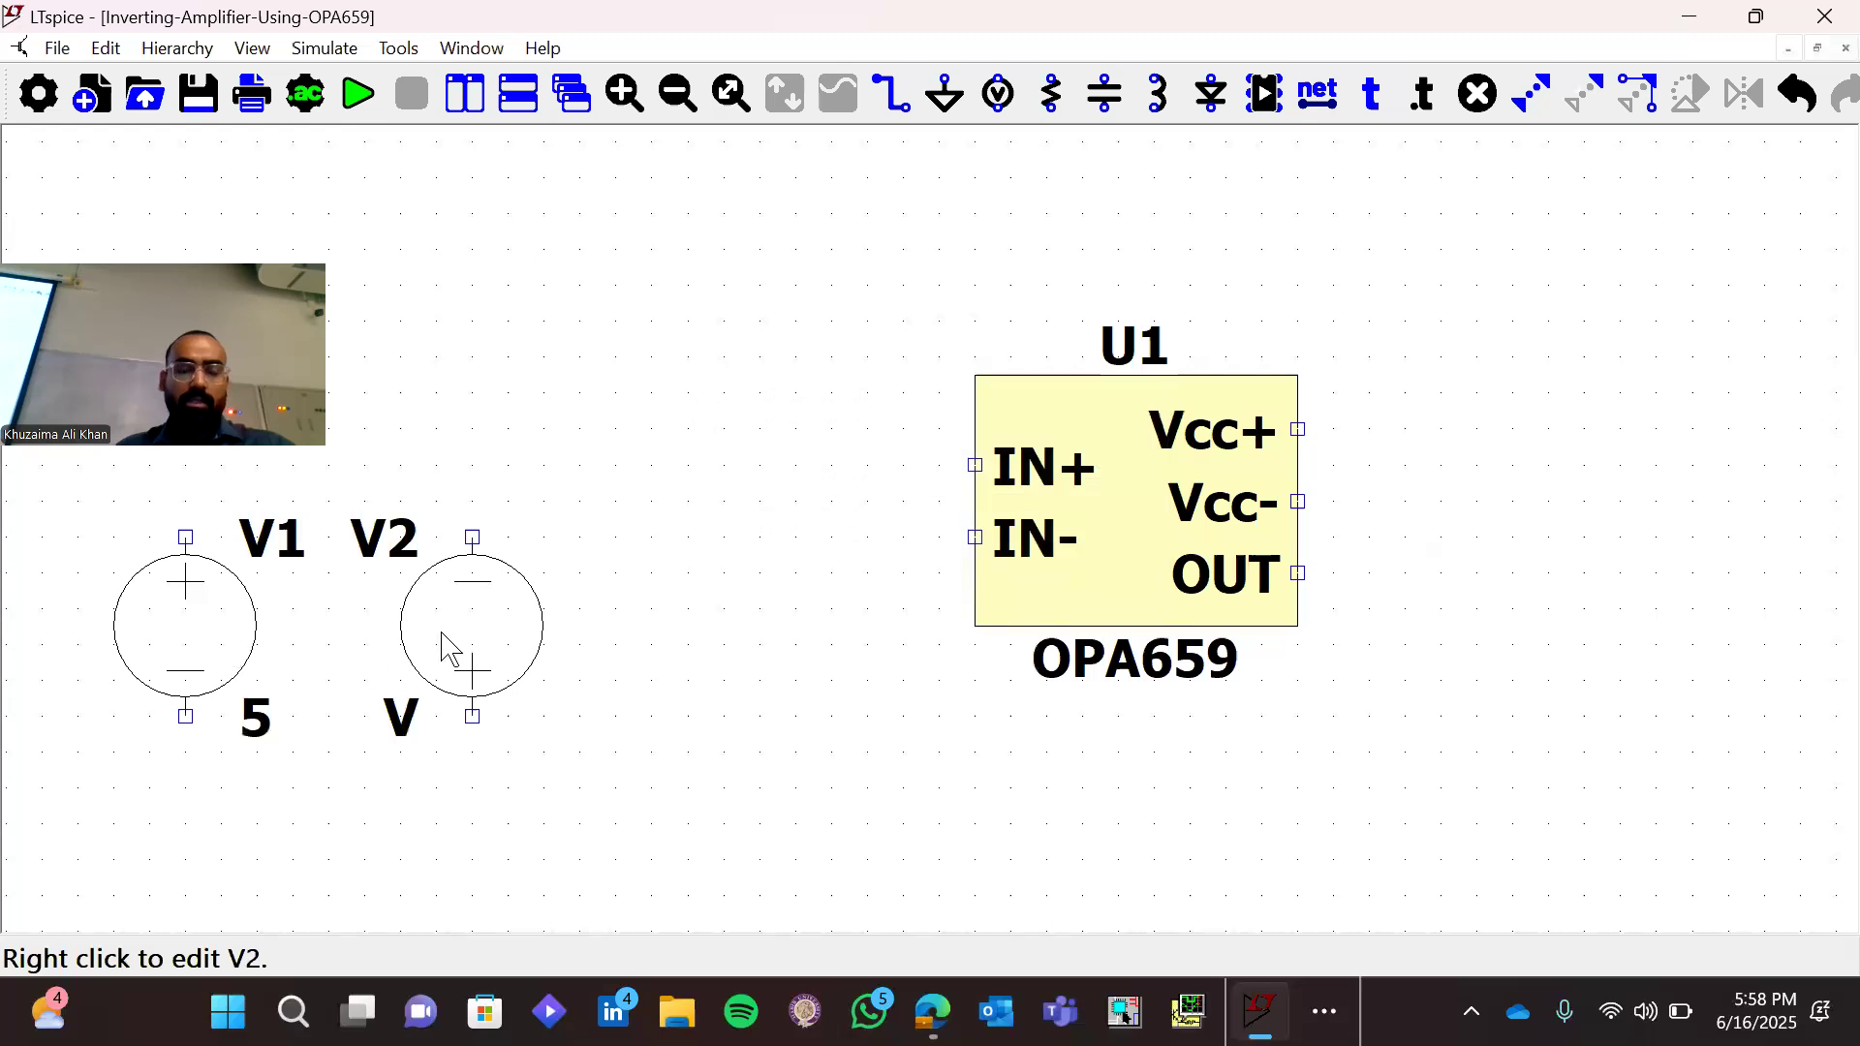
right_click(445, 643)
text(5)
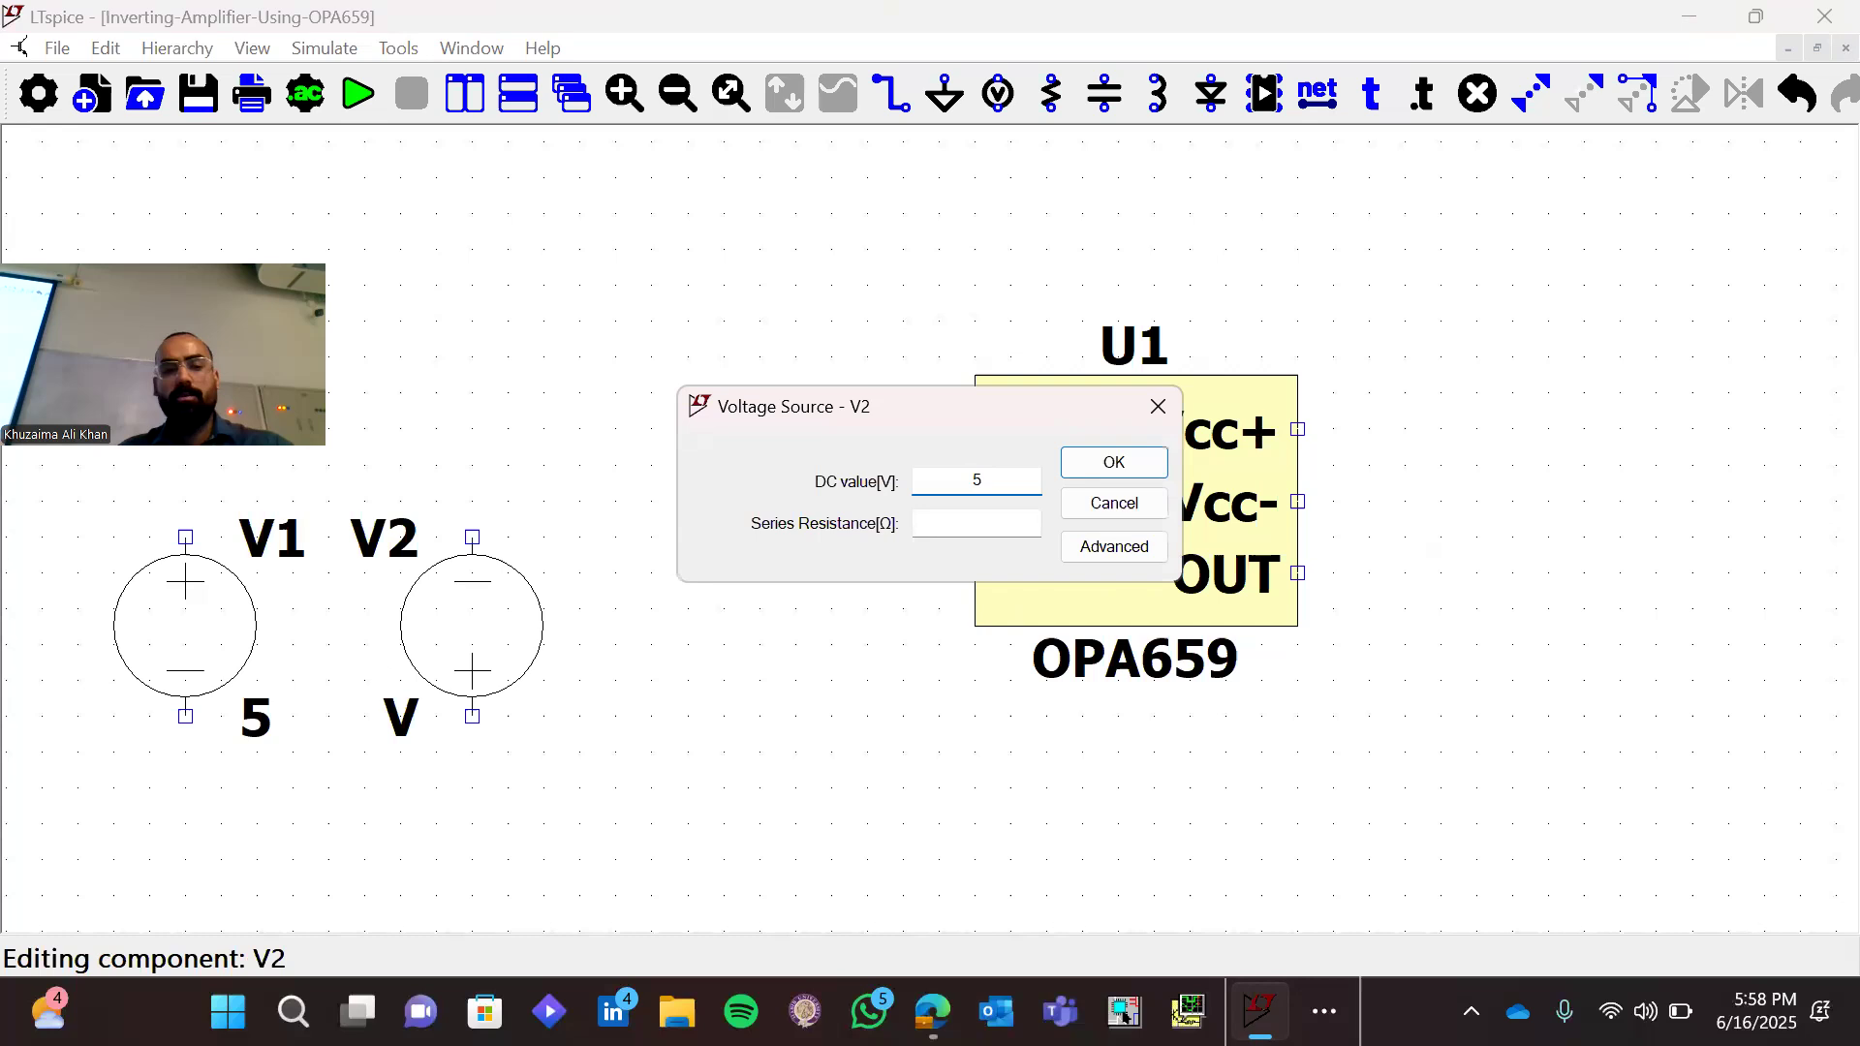
key(Return)
Place a ground symbol below each of the voltage sources V1 and V2
key(g)
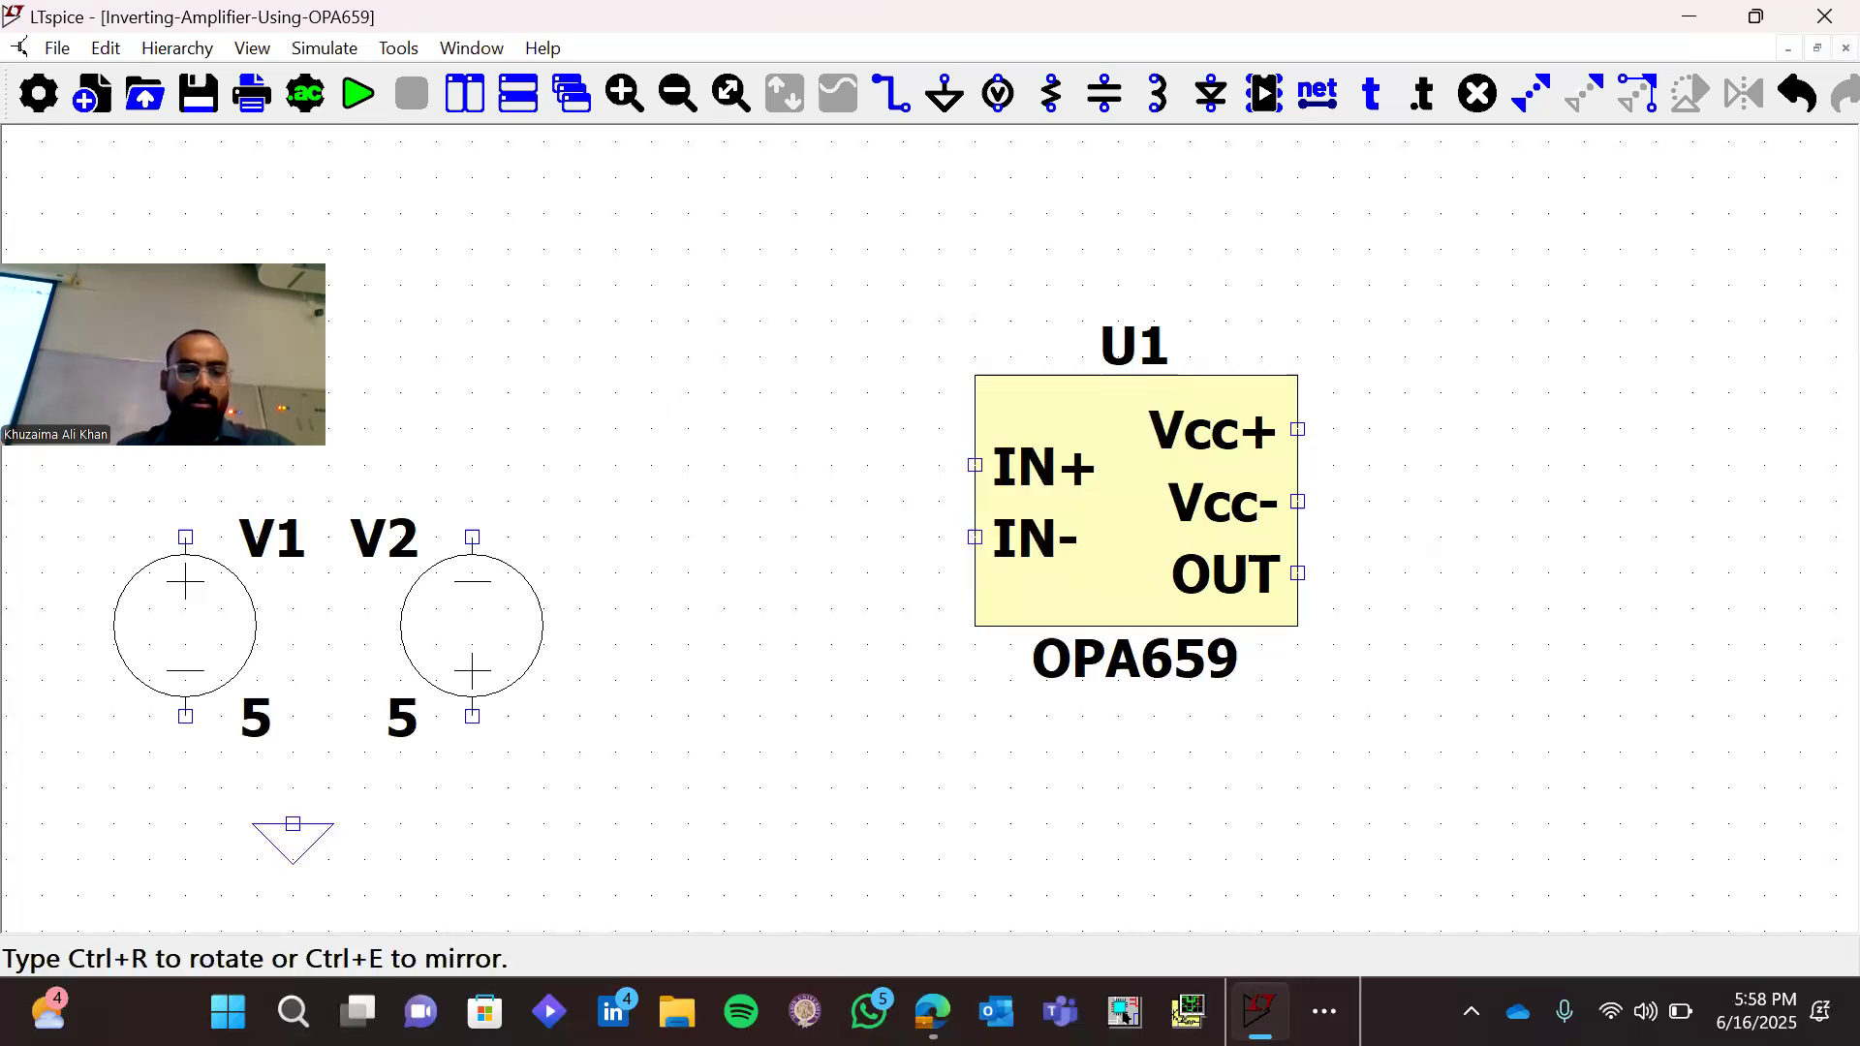
click(185, 787)
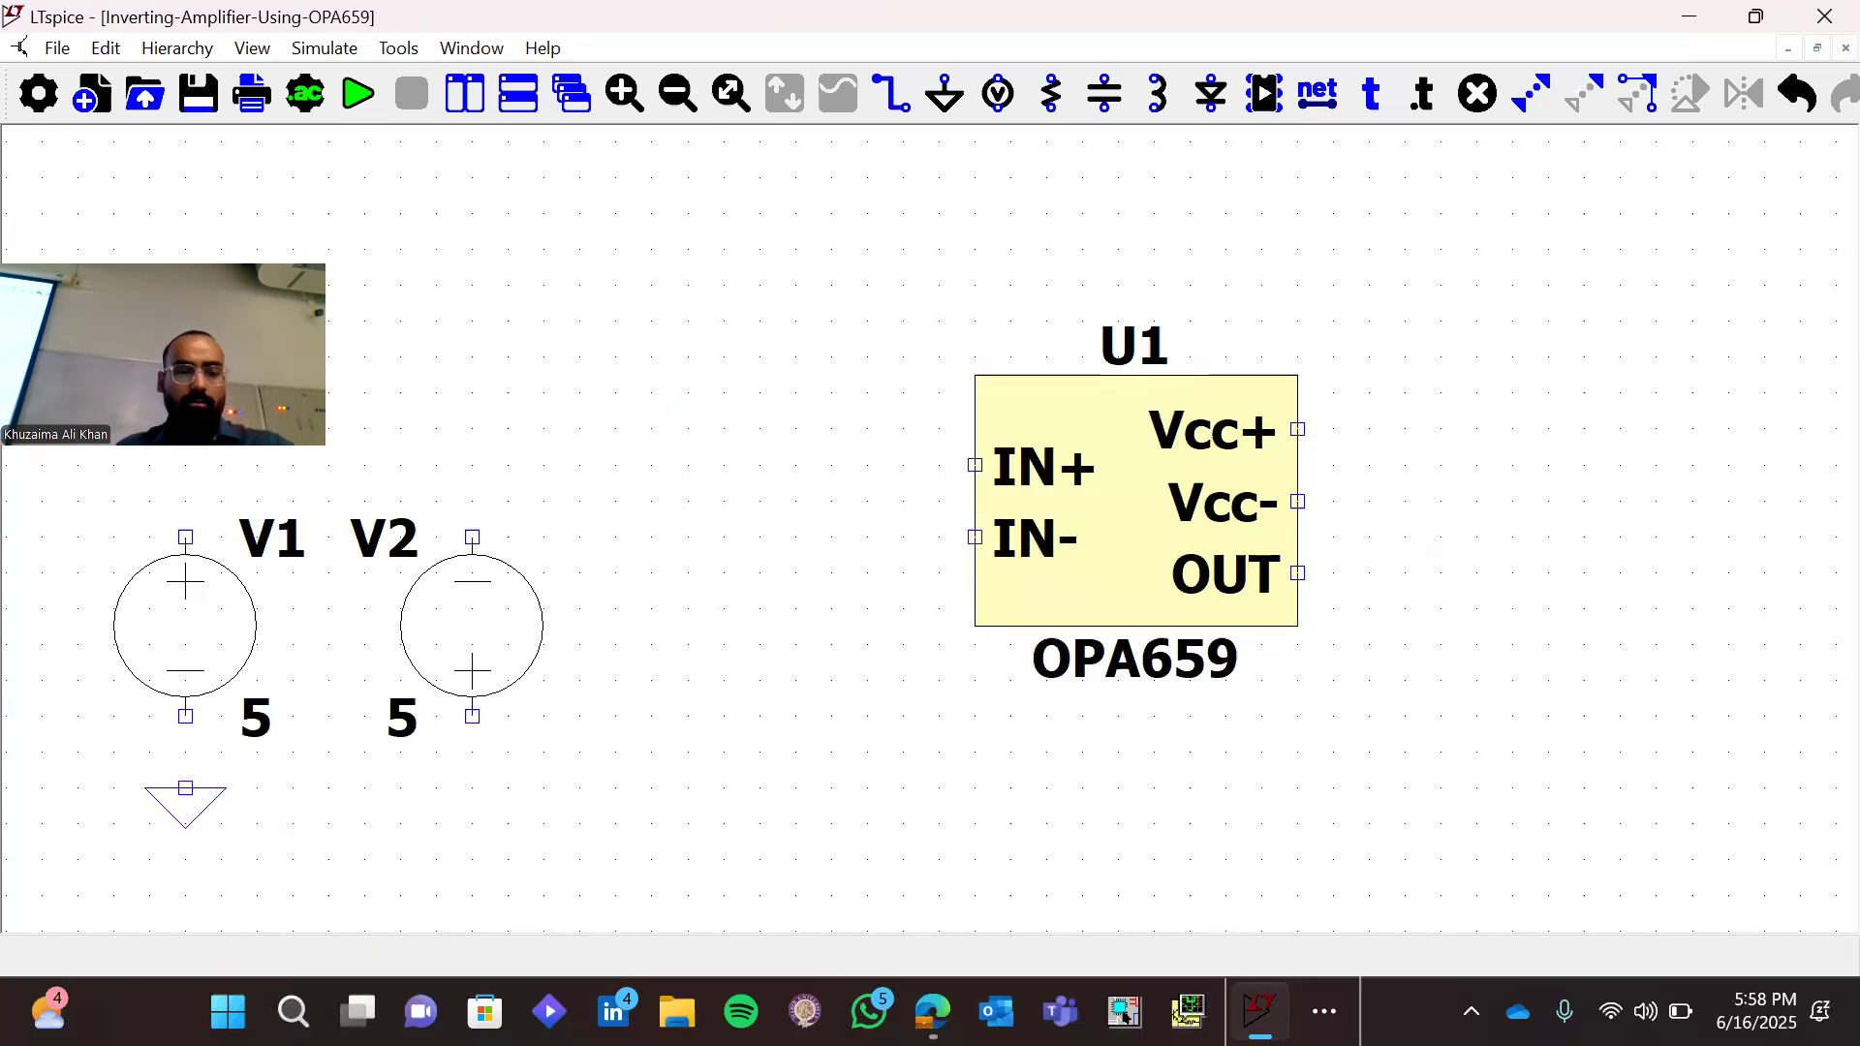
click(472, 788)
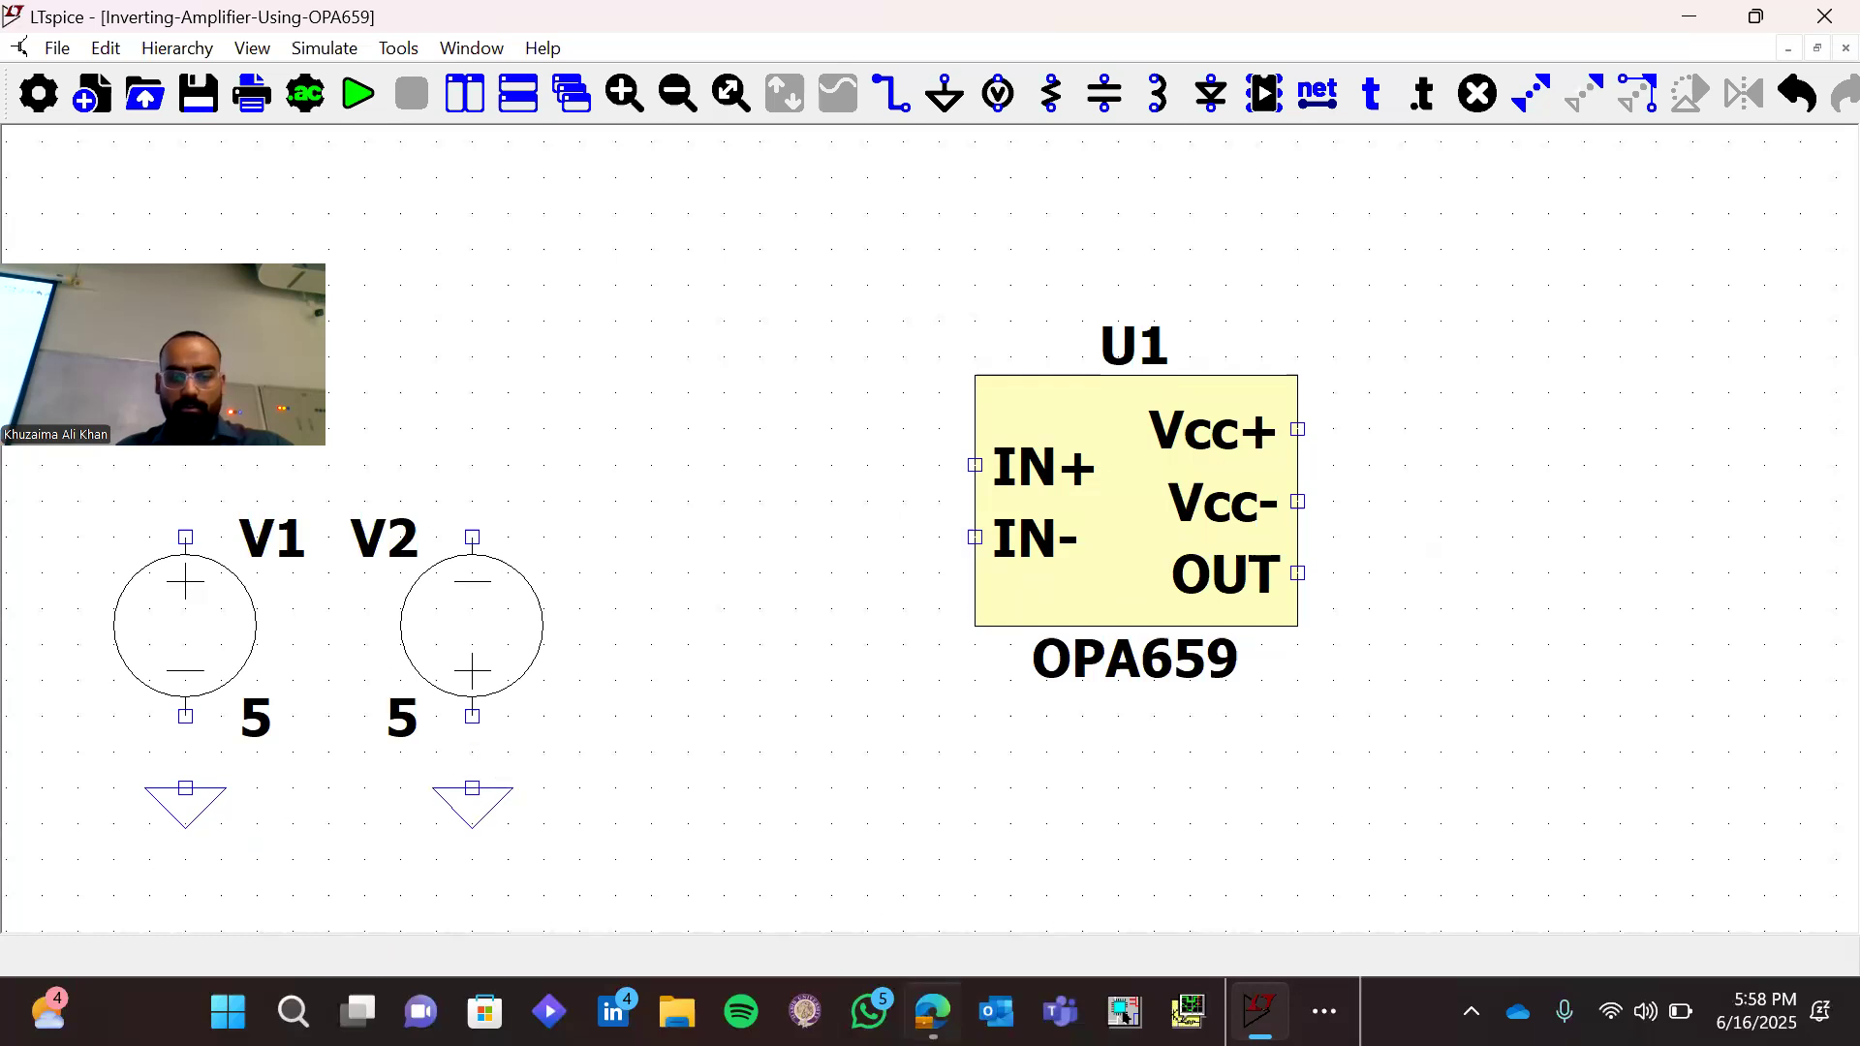
Switch to the browser and open the OPA659 datasheet from the Texas Instruments product page
key(alt+Tab)
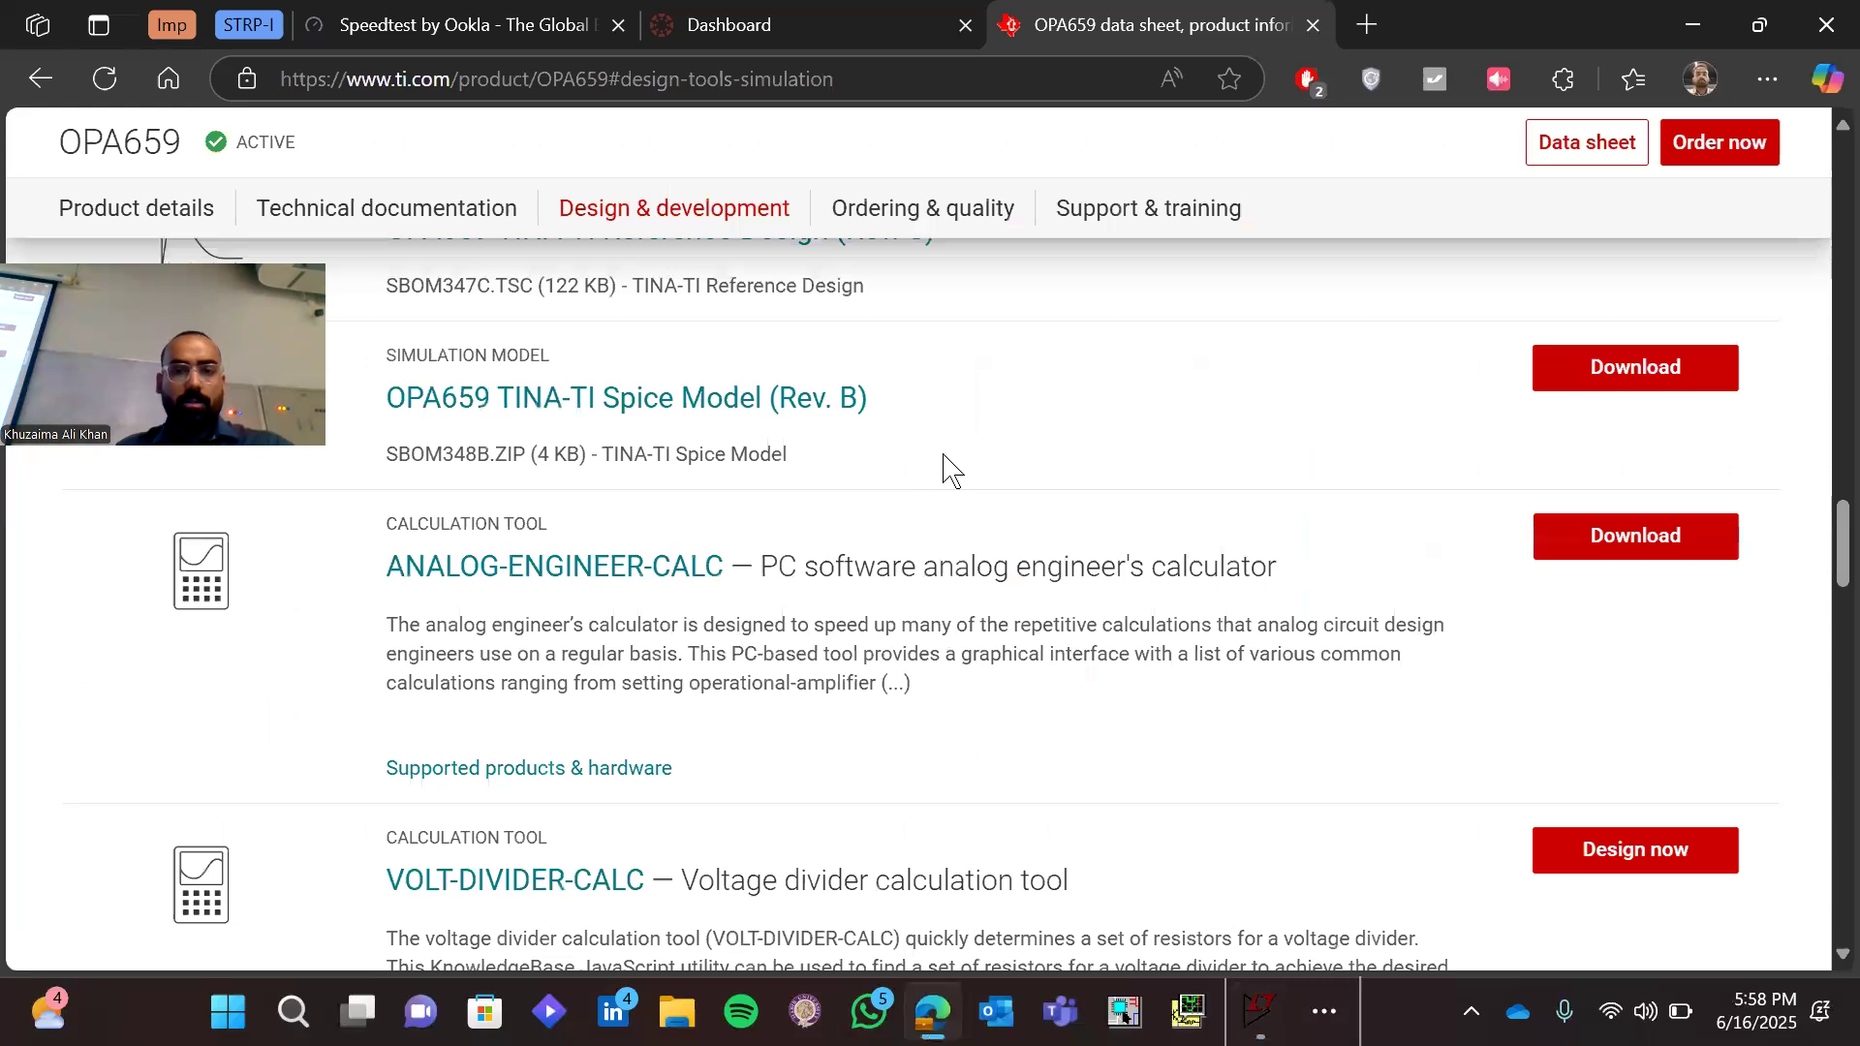
click(858, 267)
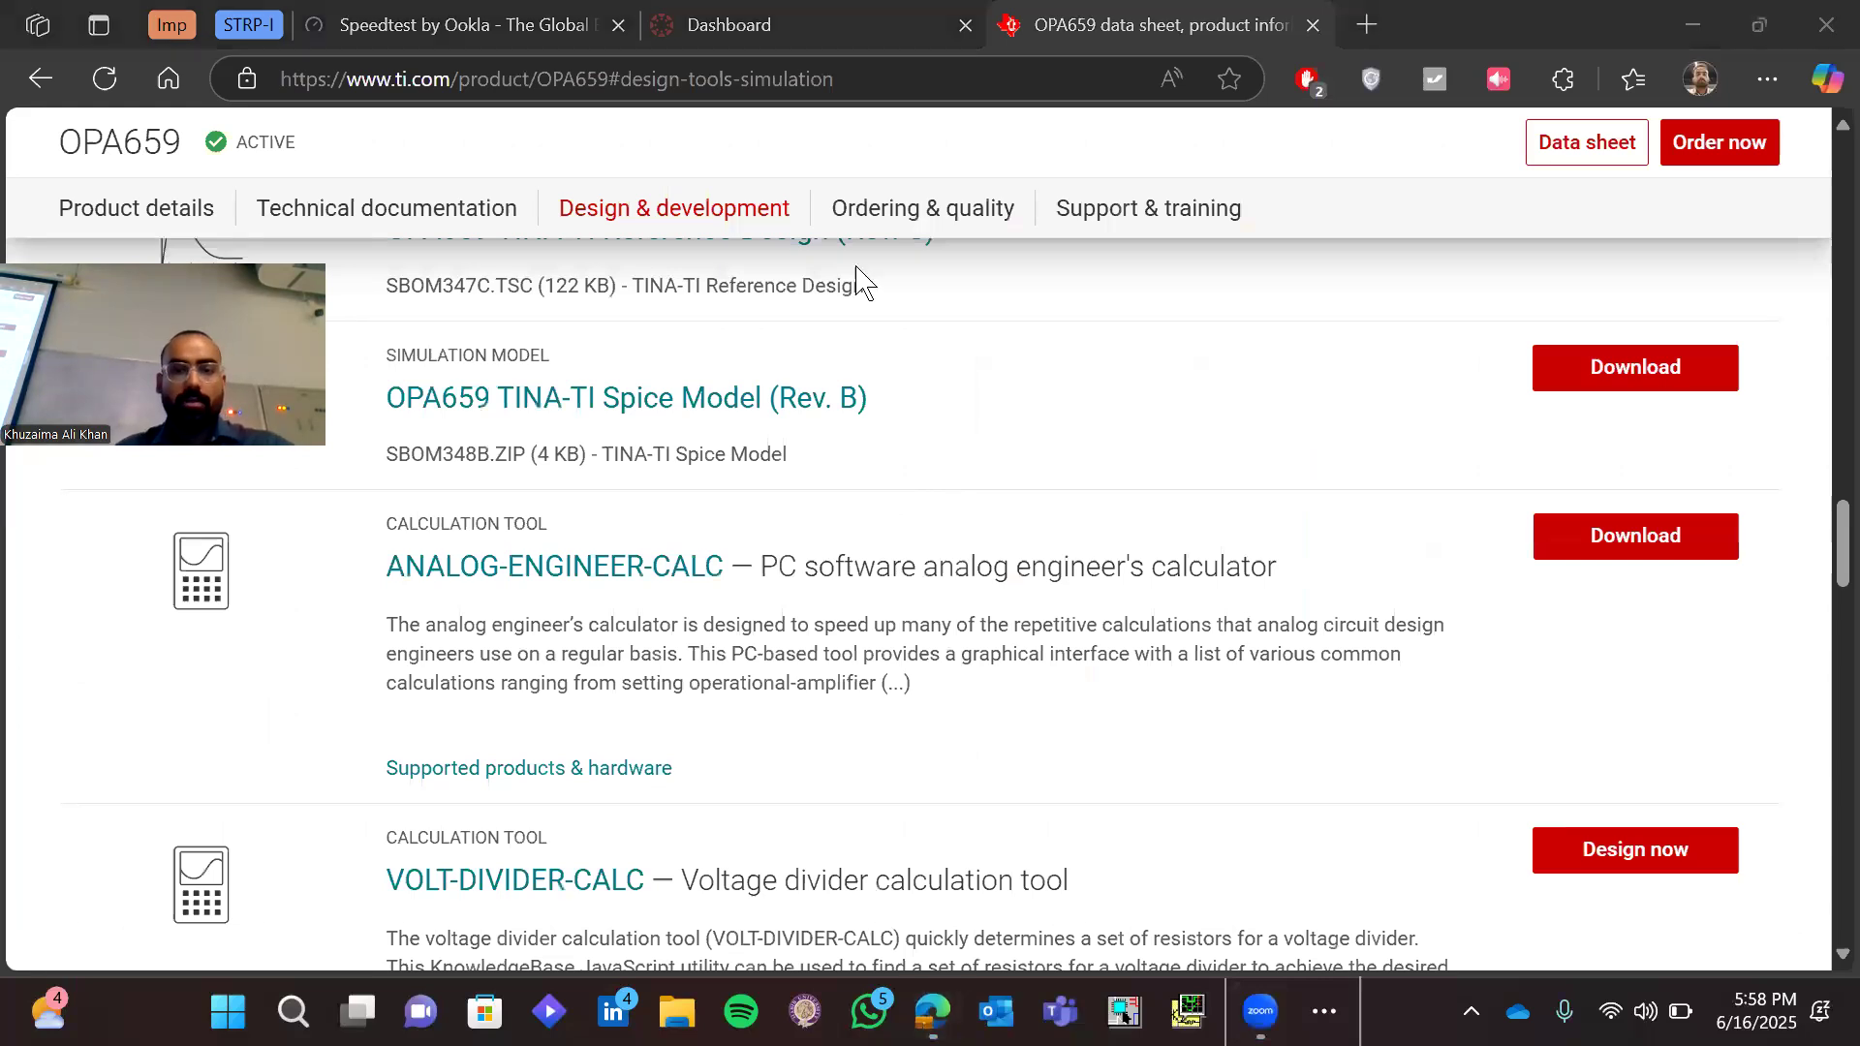
scroll(989, 303, up, 20)
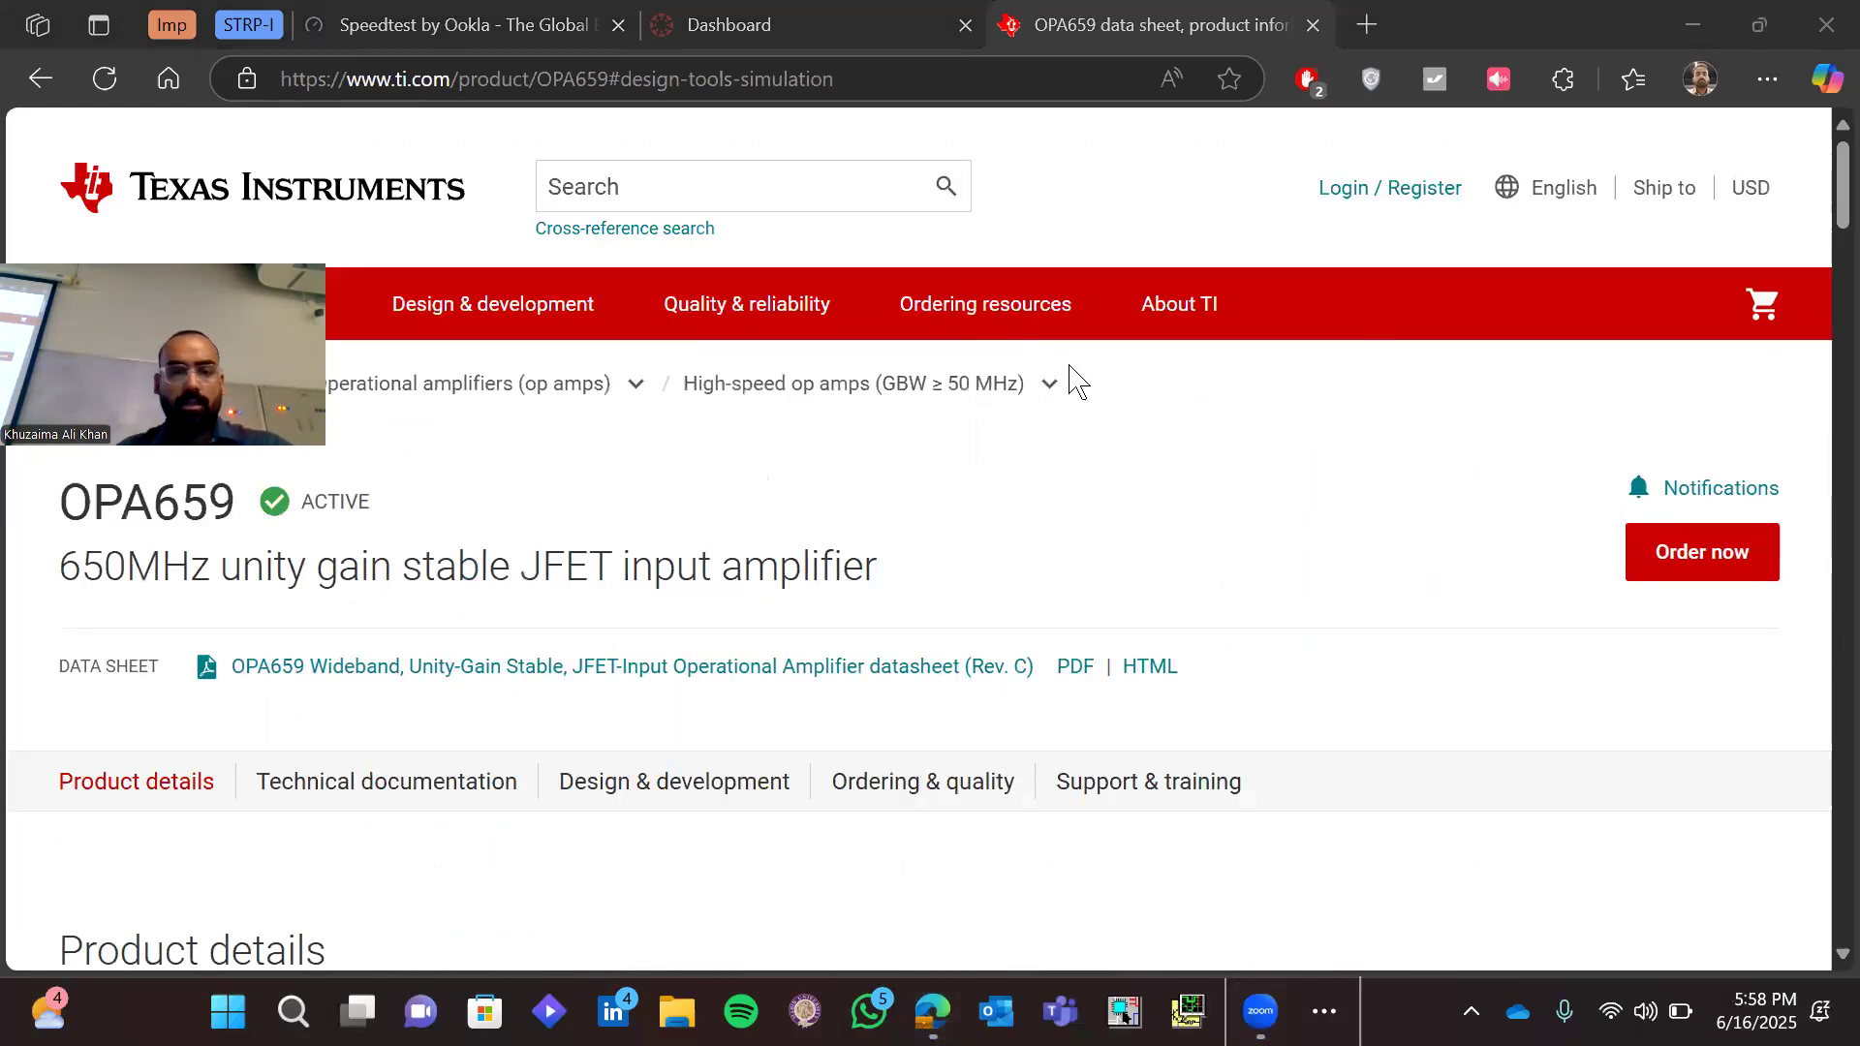
click(732, 678)
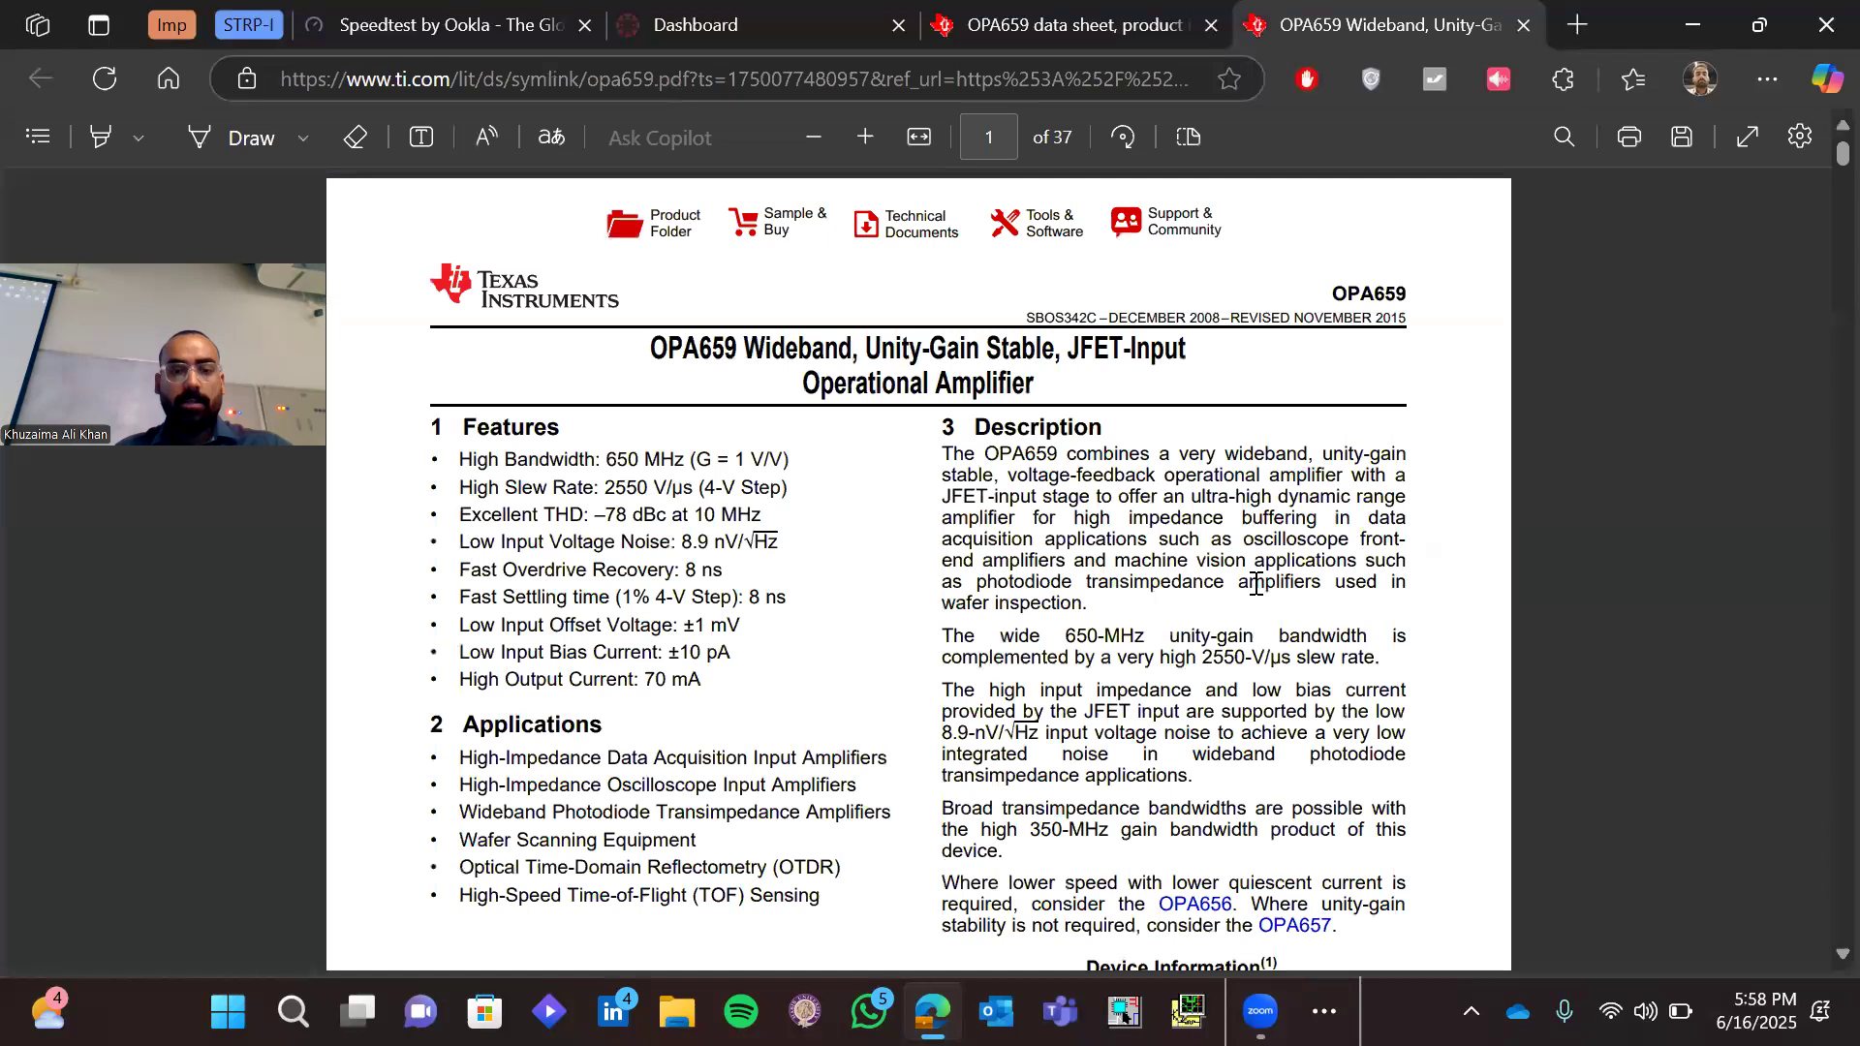
Check the power supply voltage limit in the datasheet's Absolute Maximum Ratings table, then return to LTspice
scroll(1256, 583, down, 8)
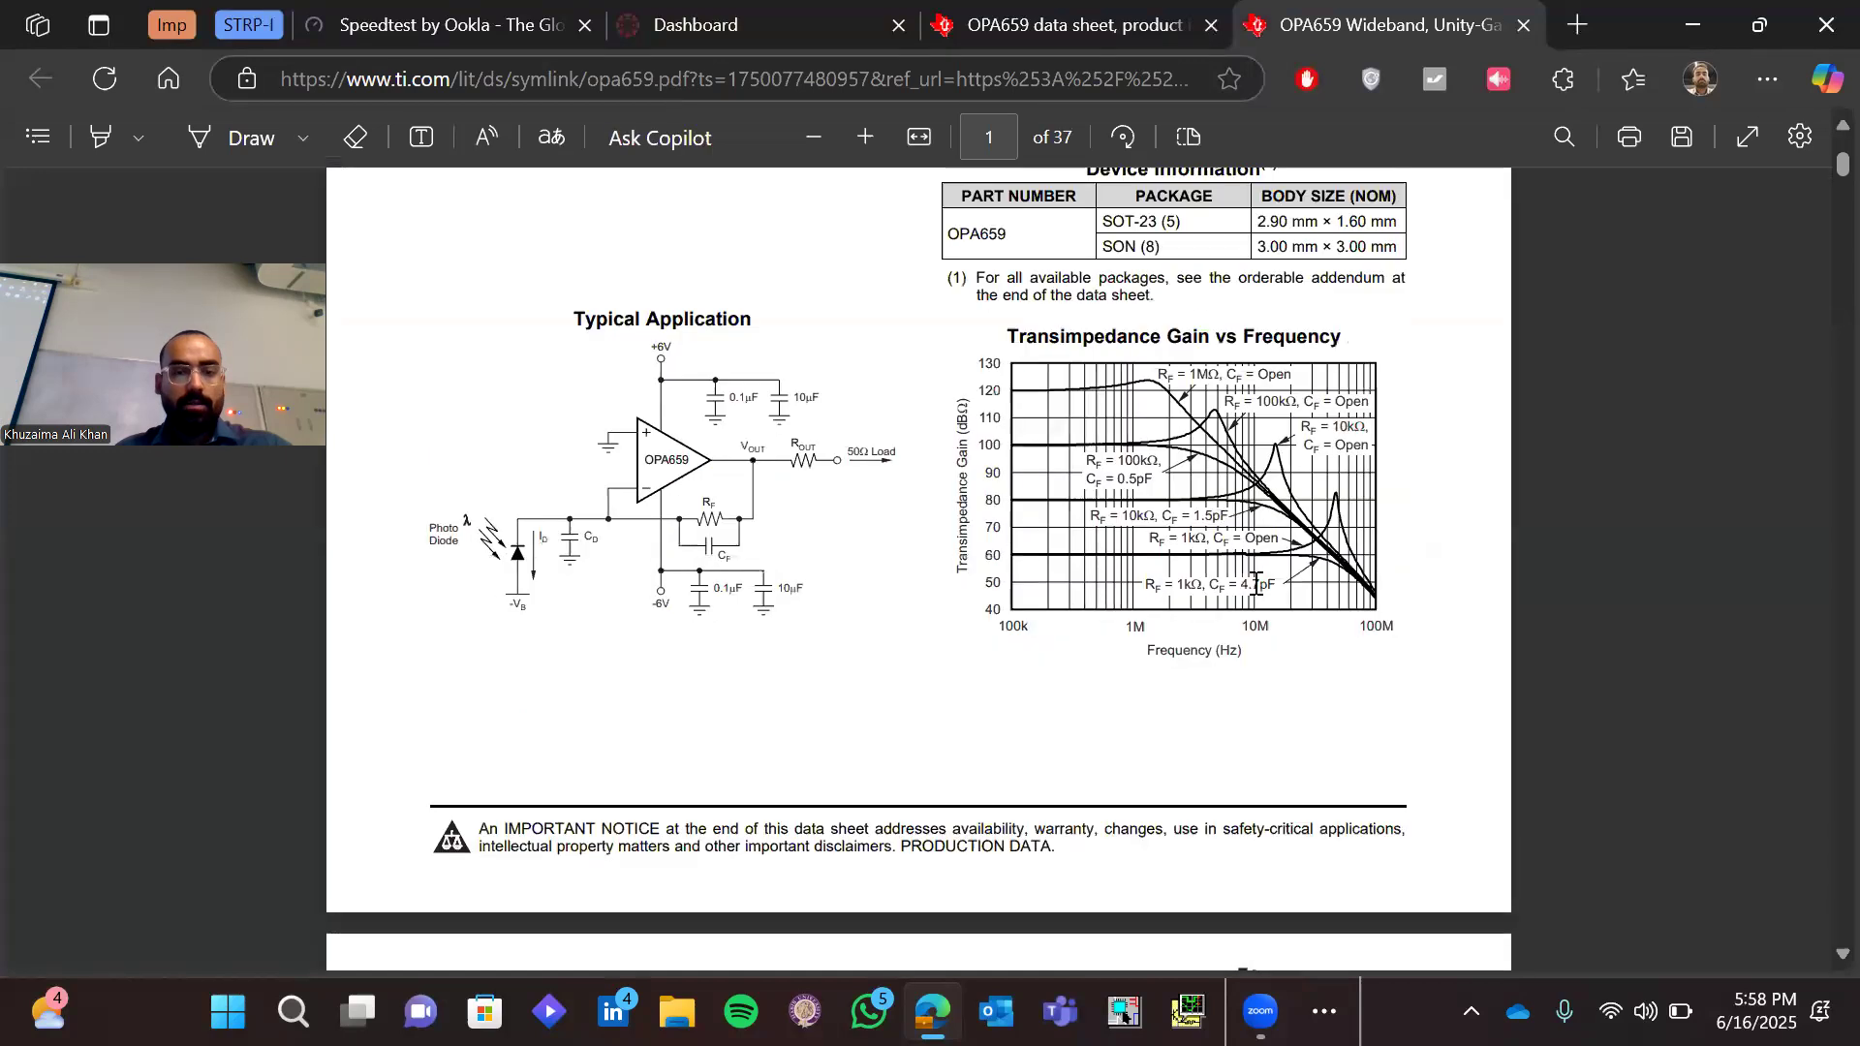
scroll(1255, 583, down, 15)
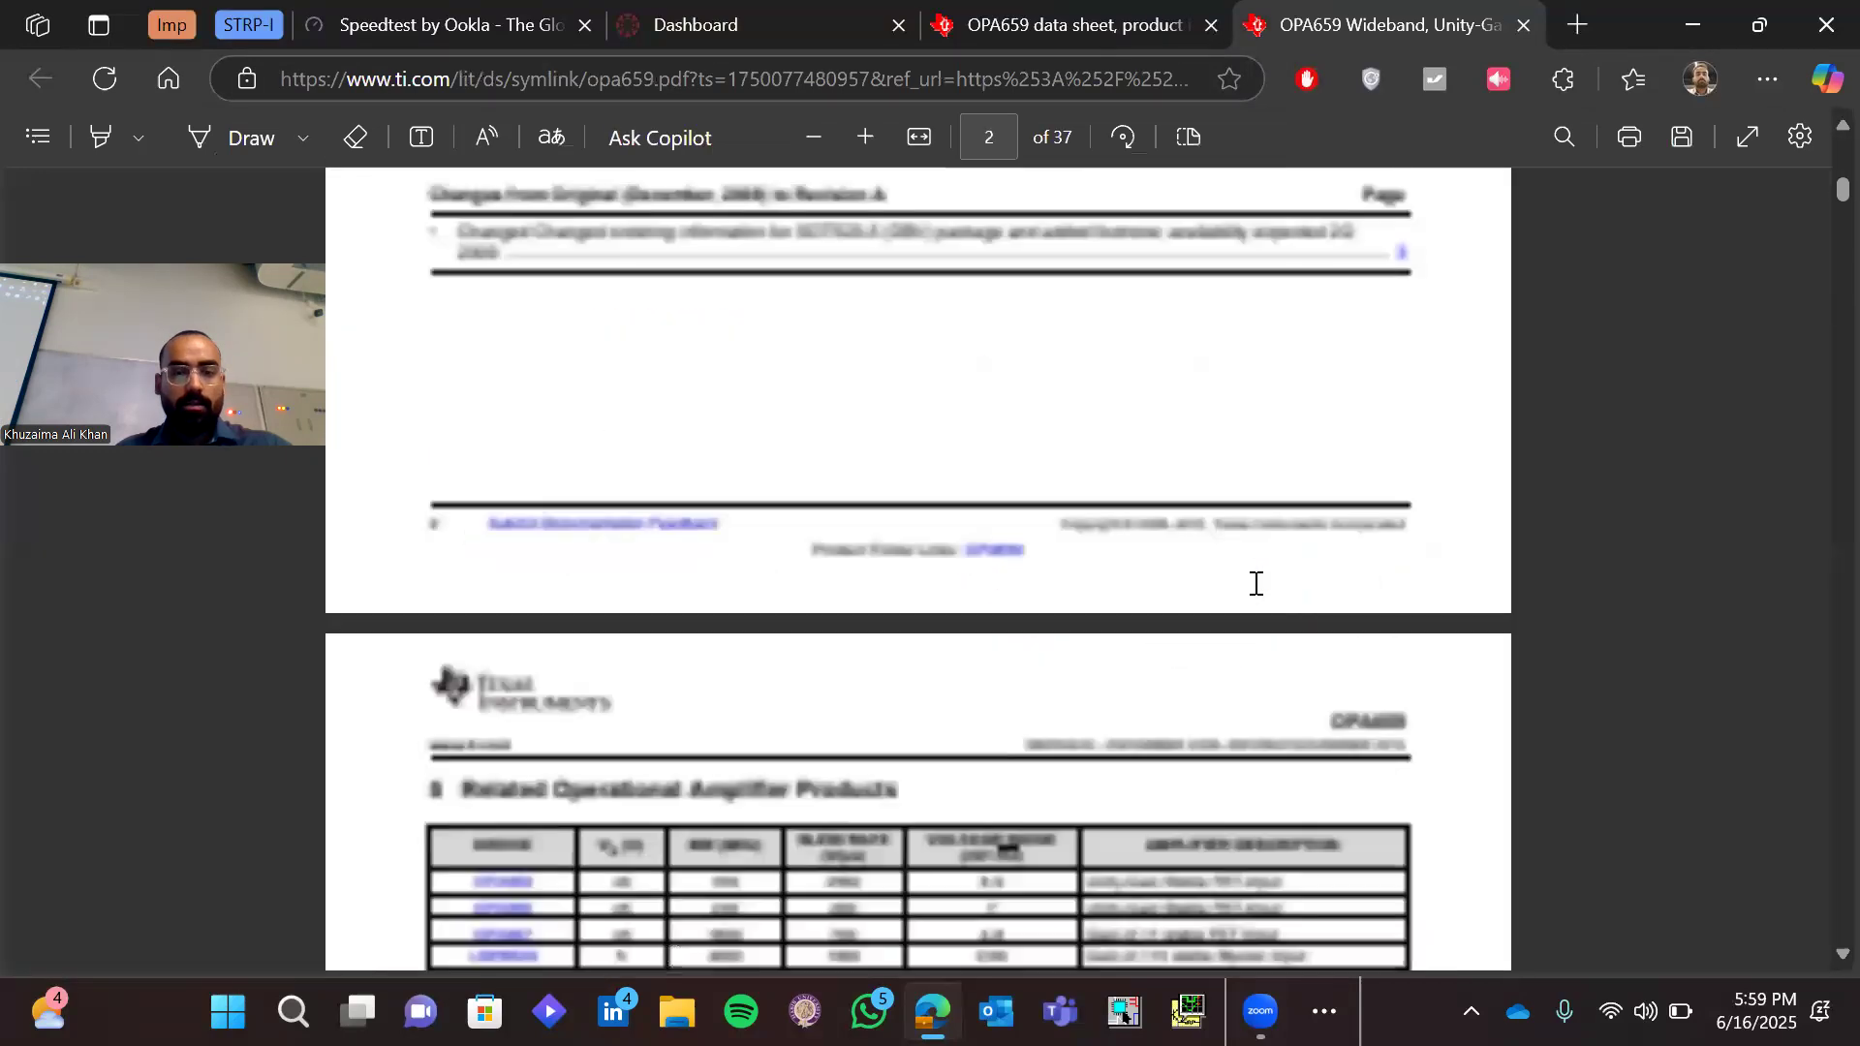
scroll(1255, 583, down, 4)
scroll(1255, 583, down, 10)
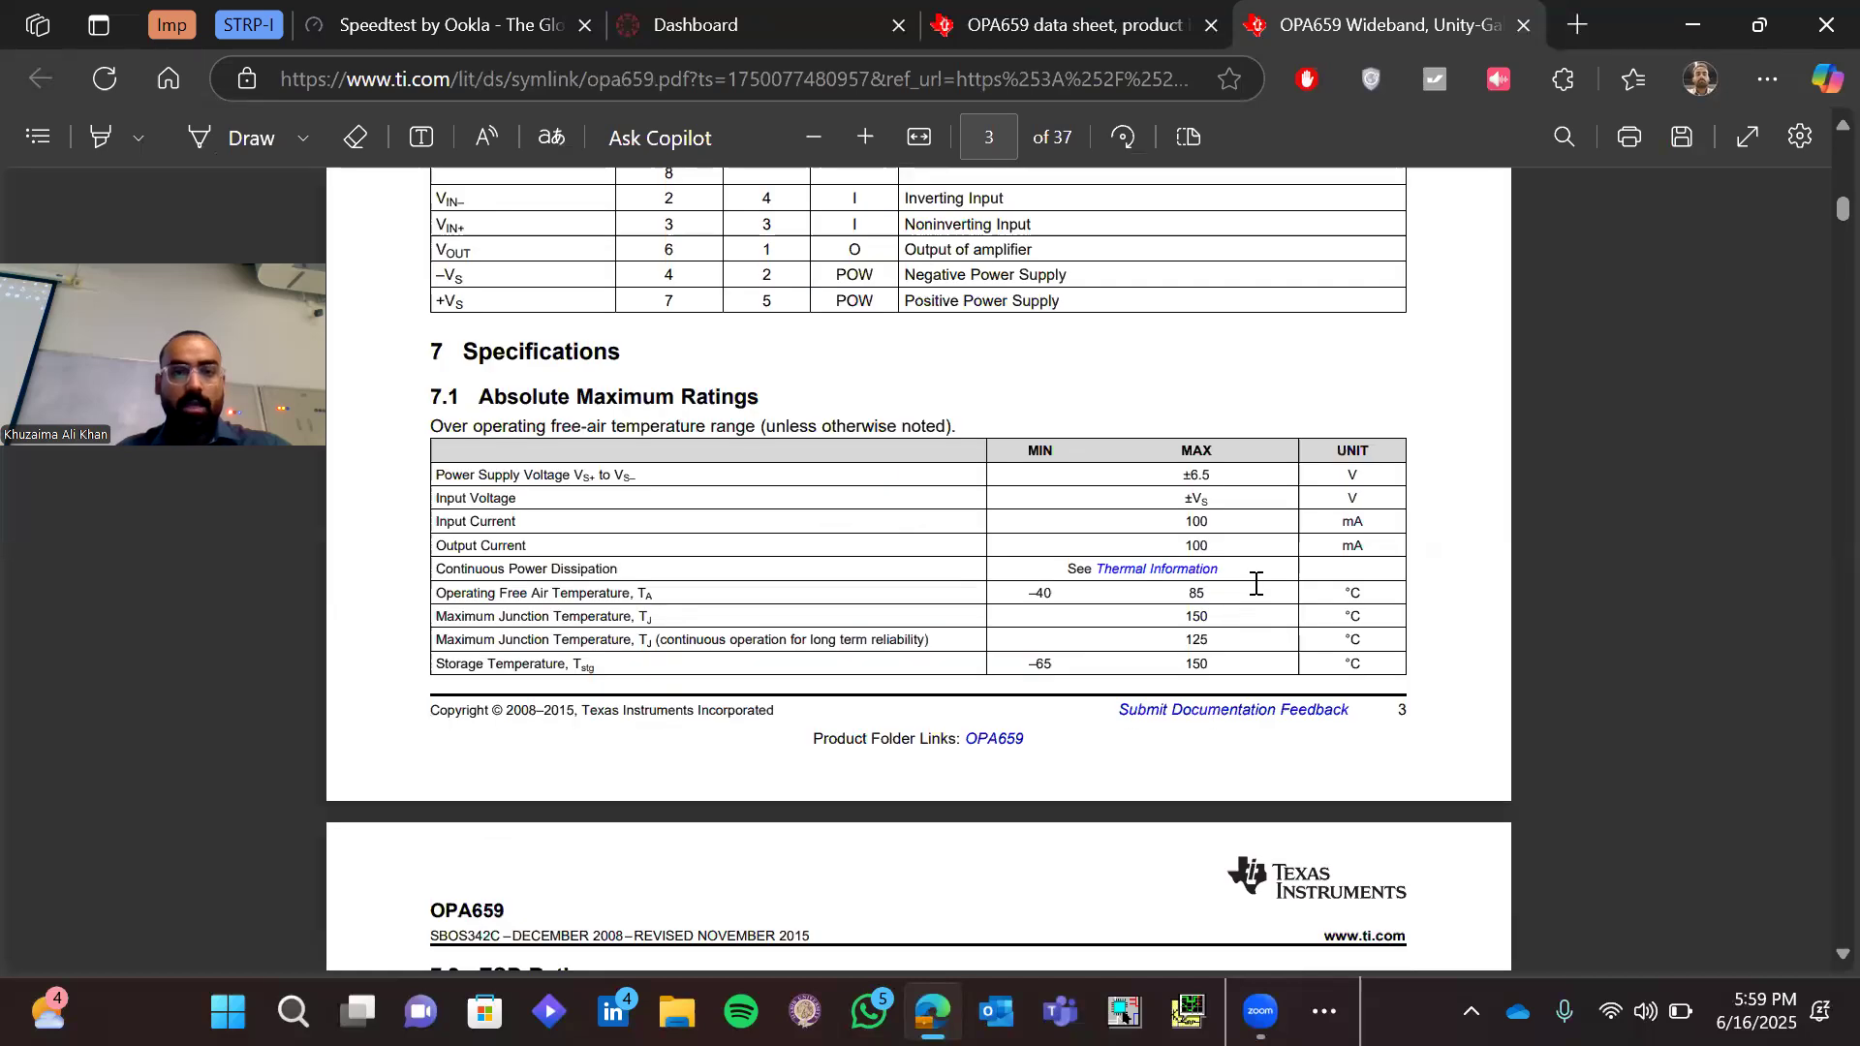
scroll(1255, 583, up, 3)
scroll(1256, 583, down, 5)
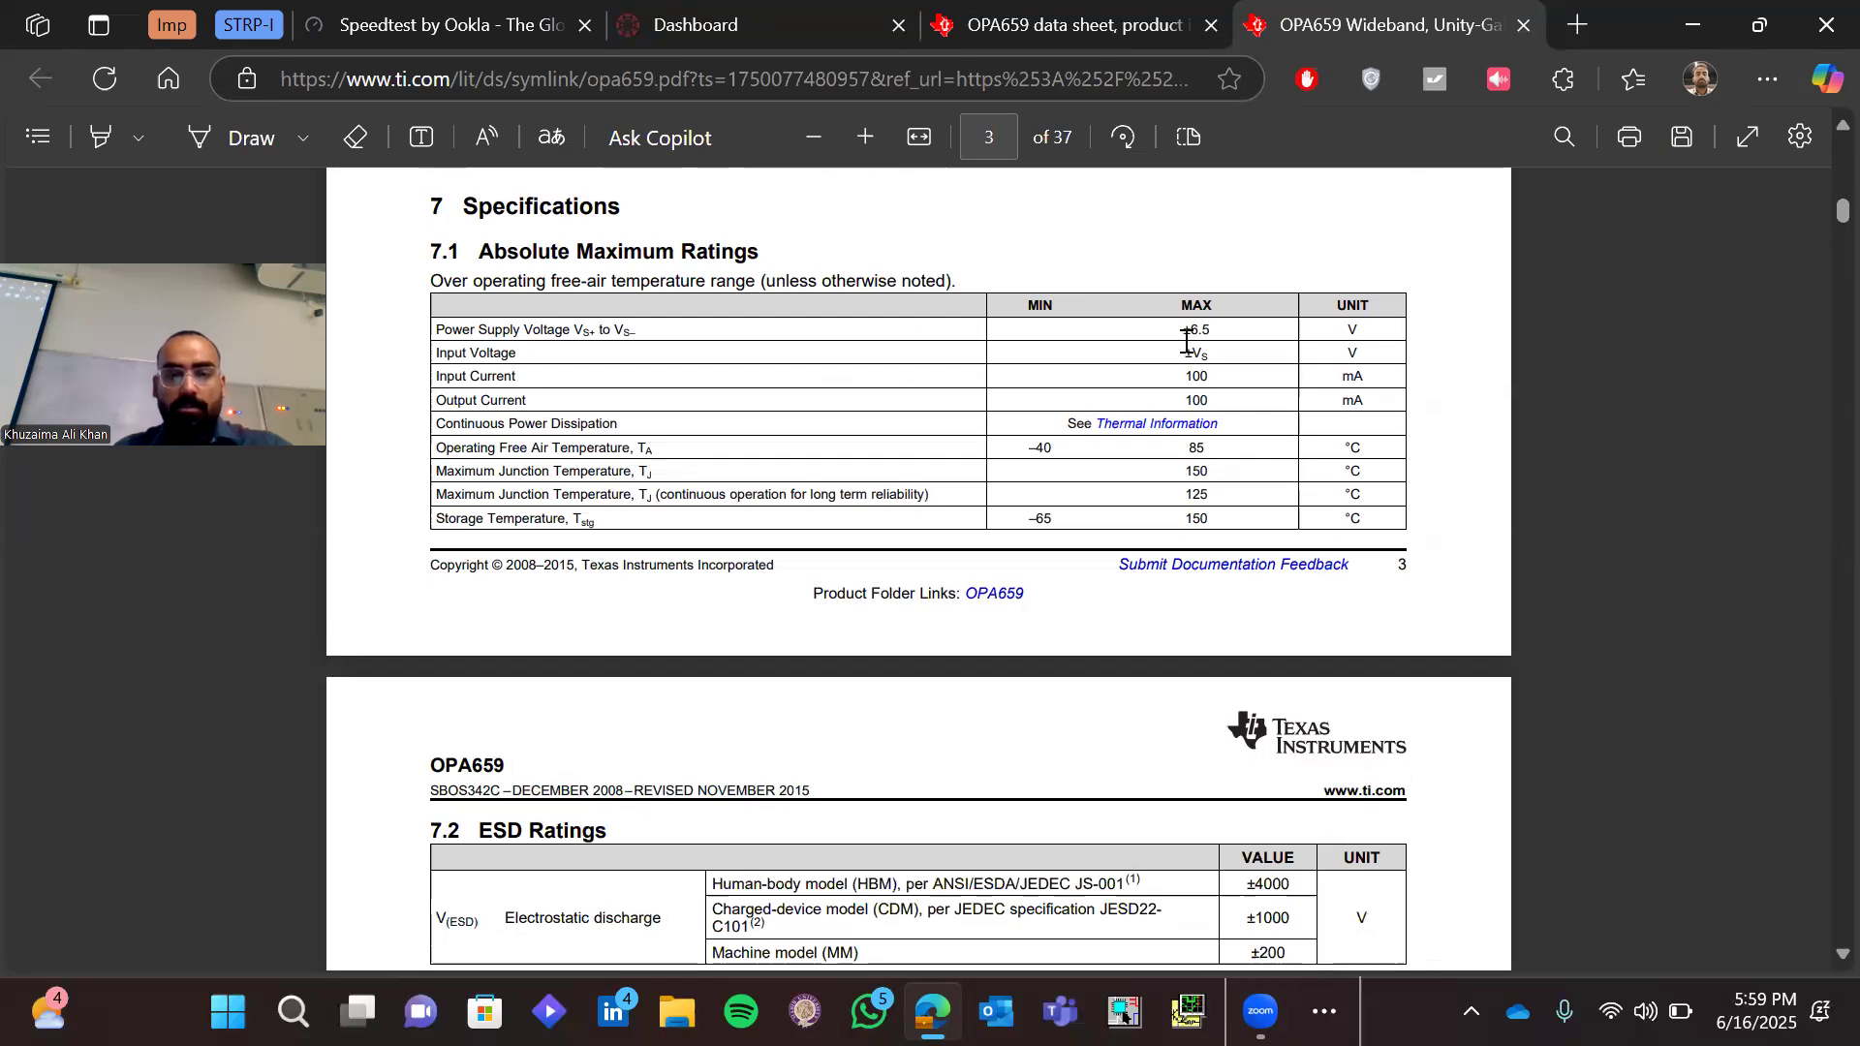
scroll(1187, 342, up, 2)
drag(1133, 325, 1172, 328)
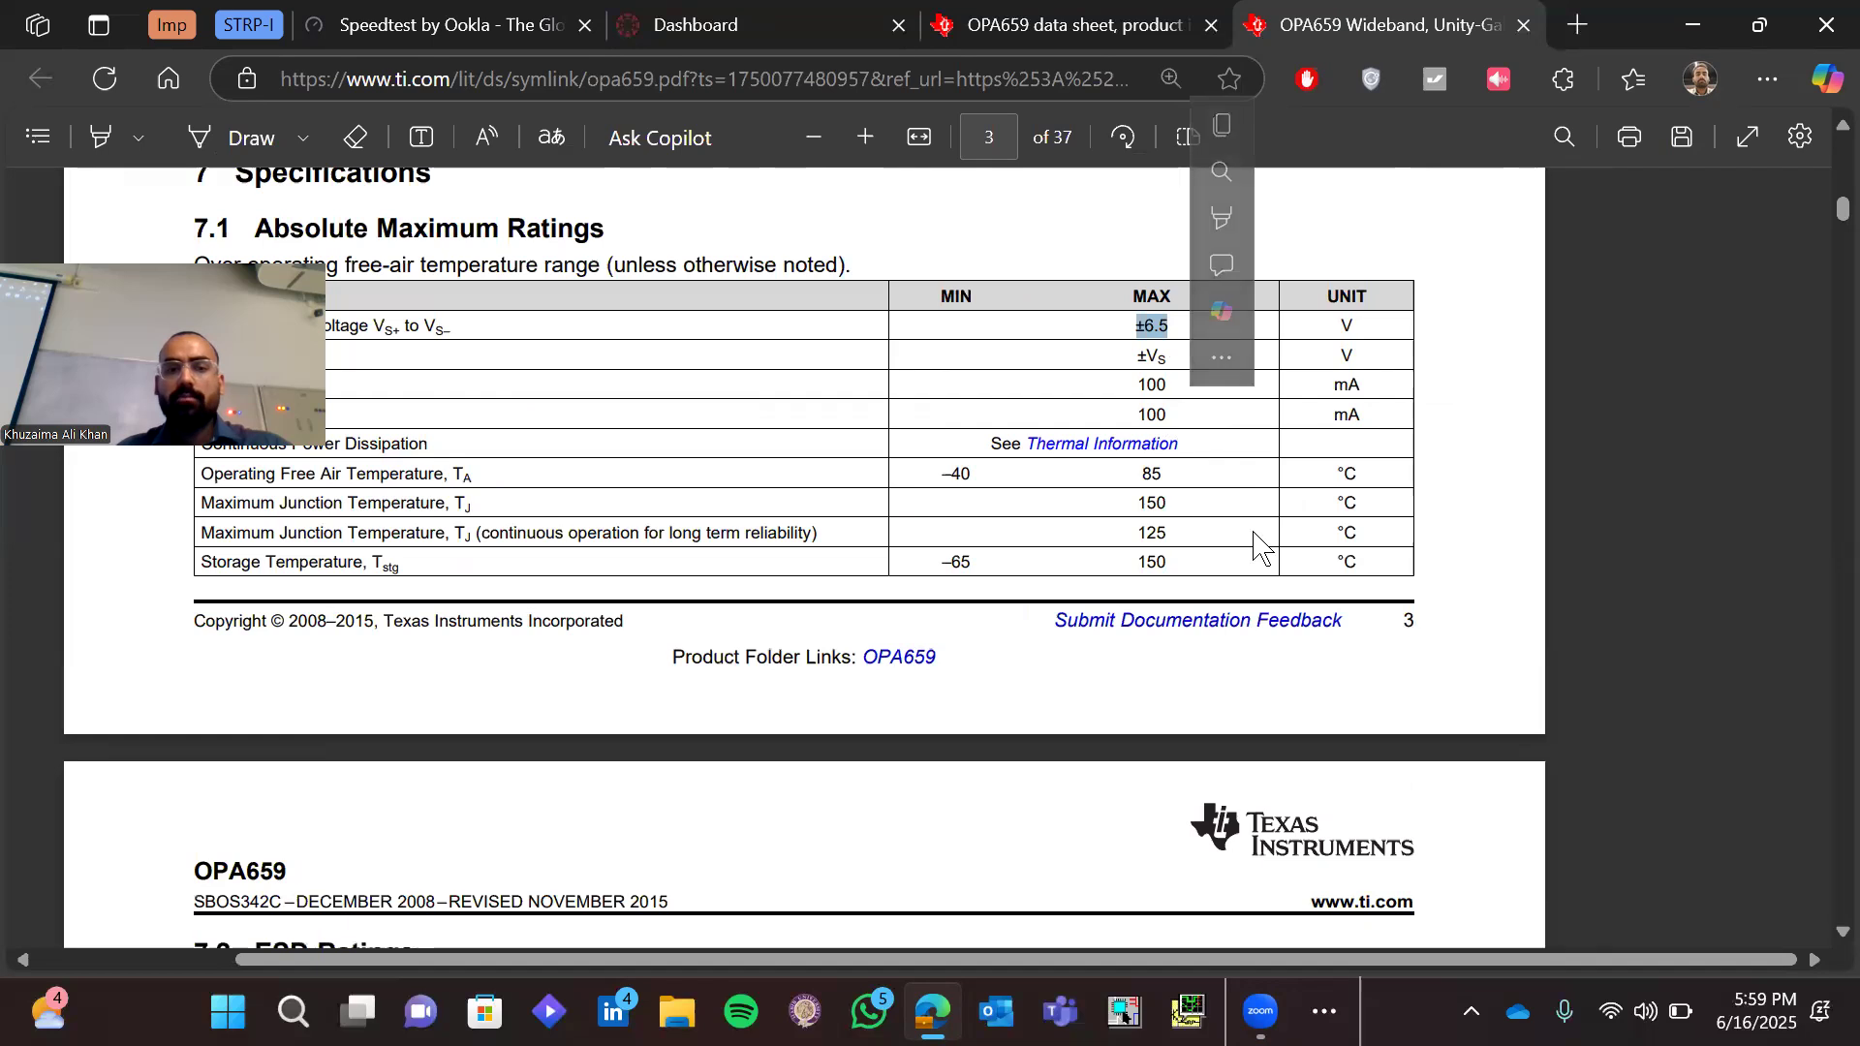
click(1255, 547)
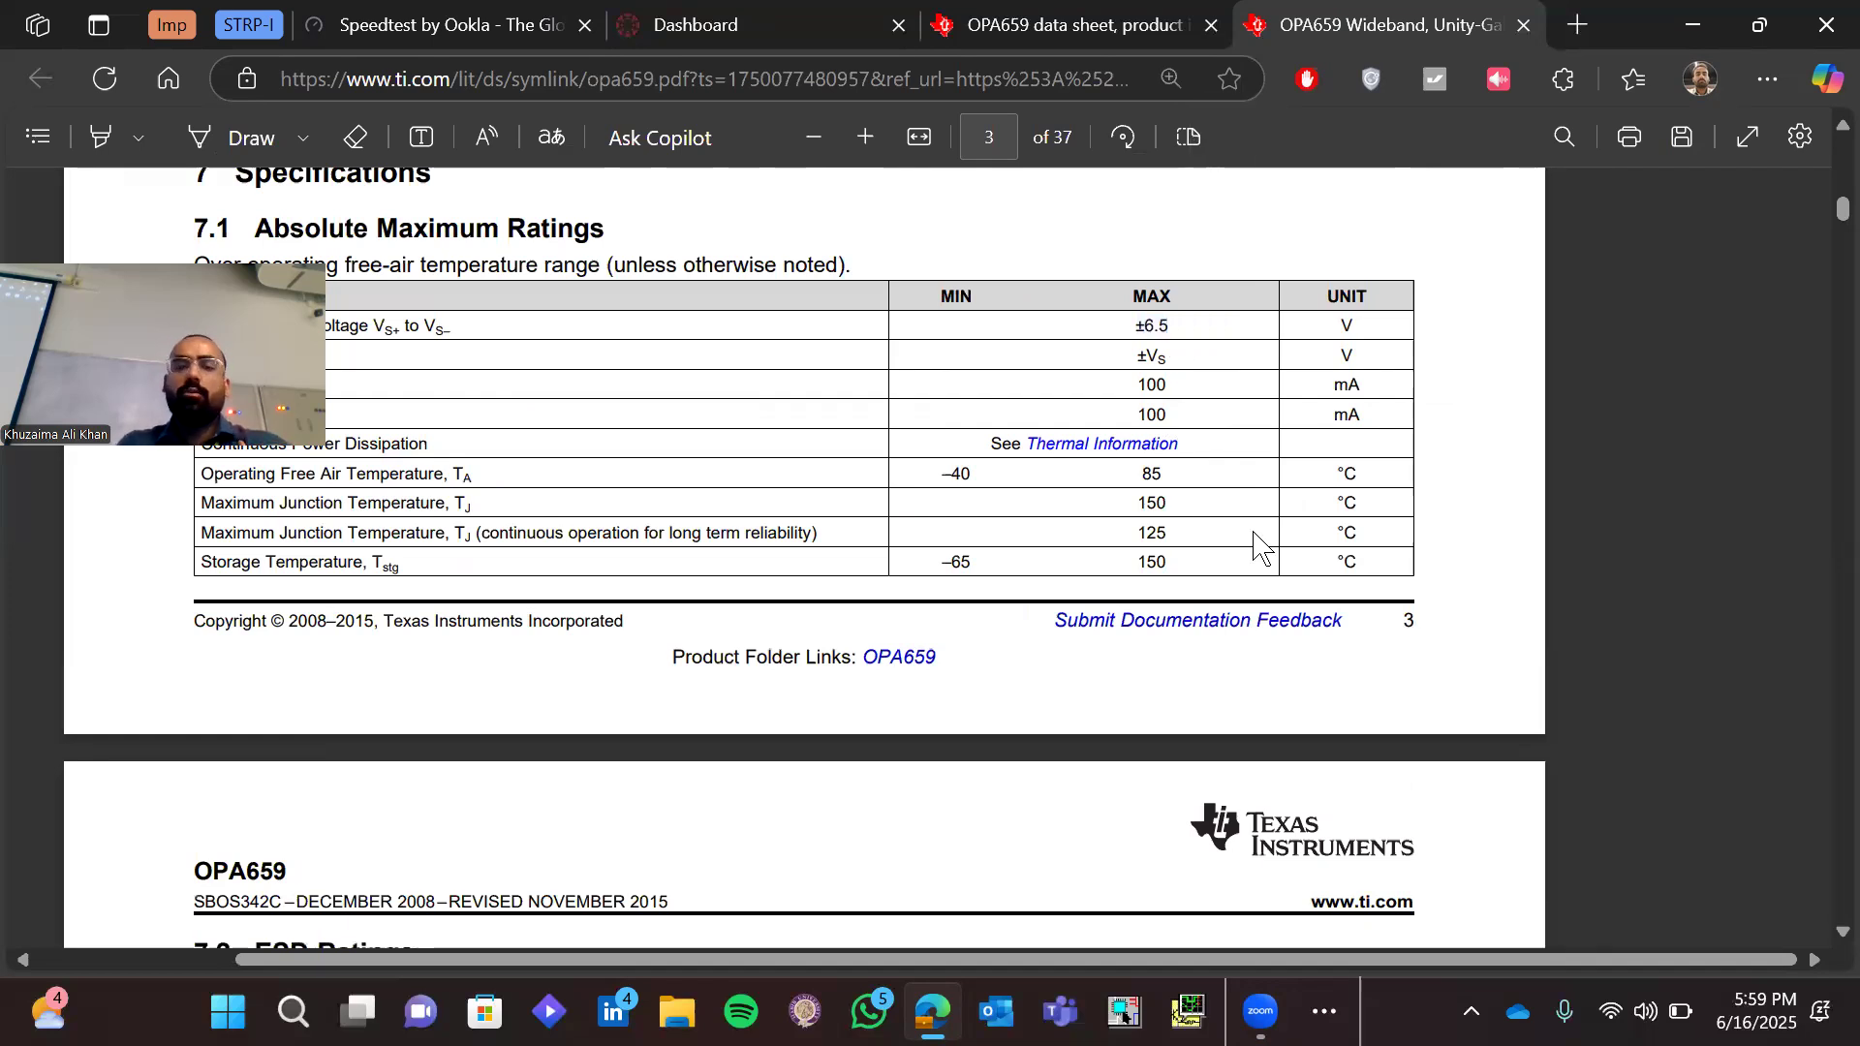
click(1697, 26)
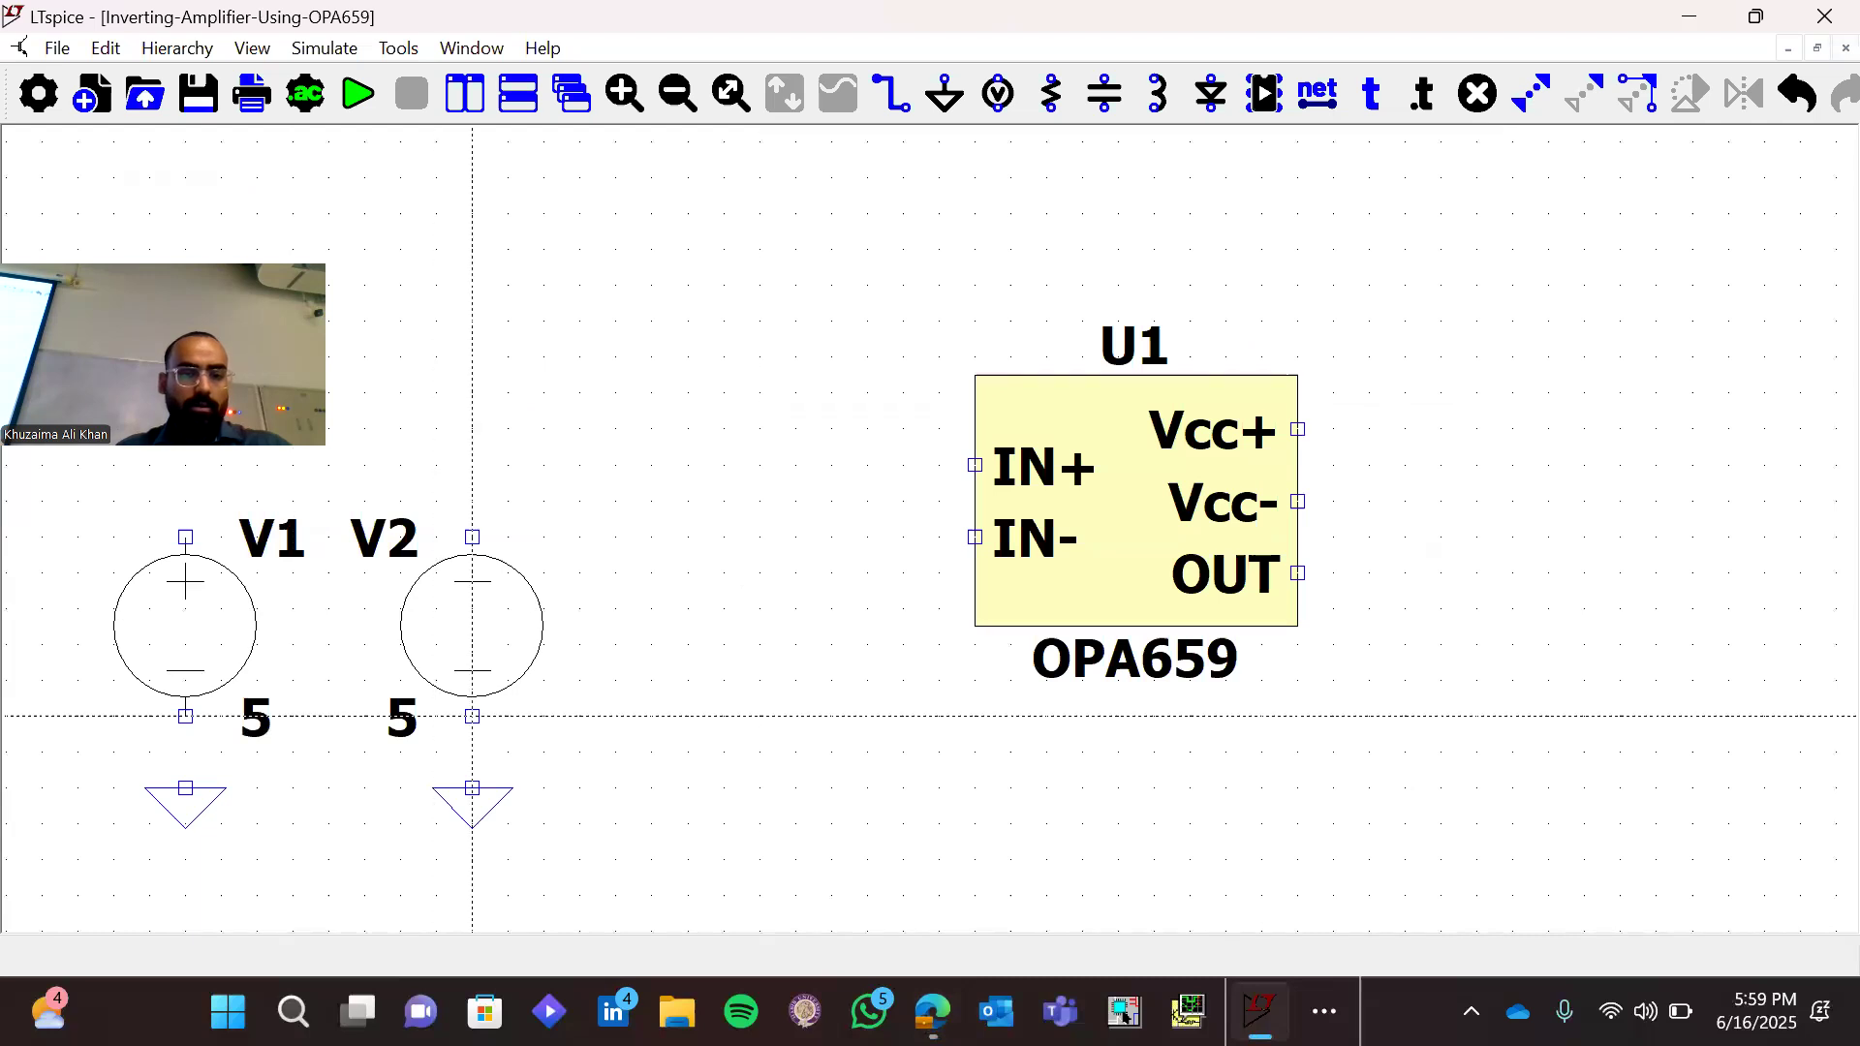
Wire the lower terminals of V2 and V1 to the ground symbols beneath them
click(472, 787)
click(472, 717)
click(186, 788)
click(186, 716)
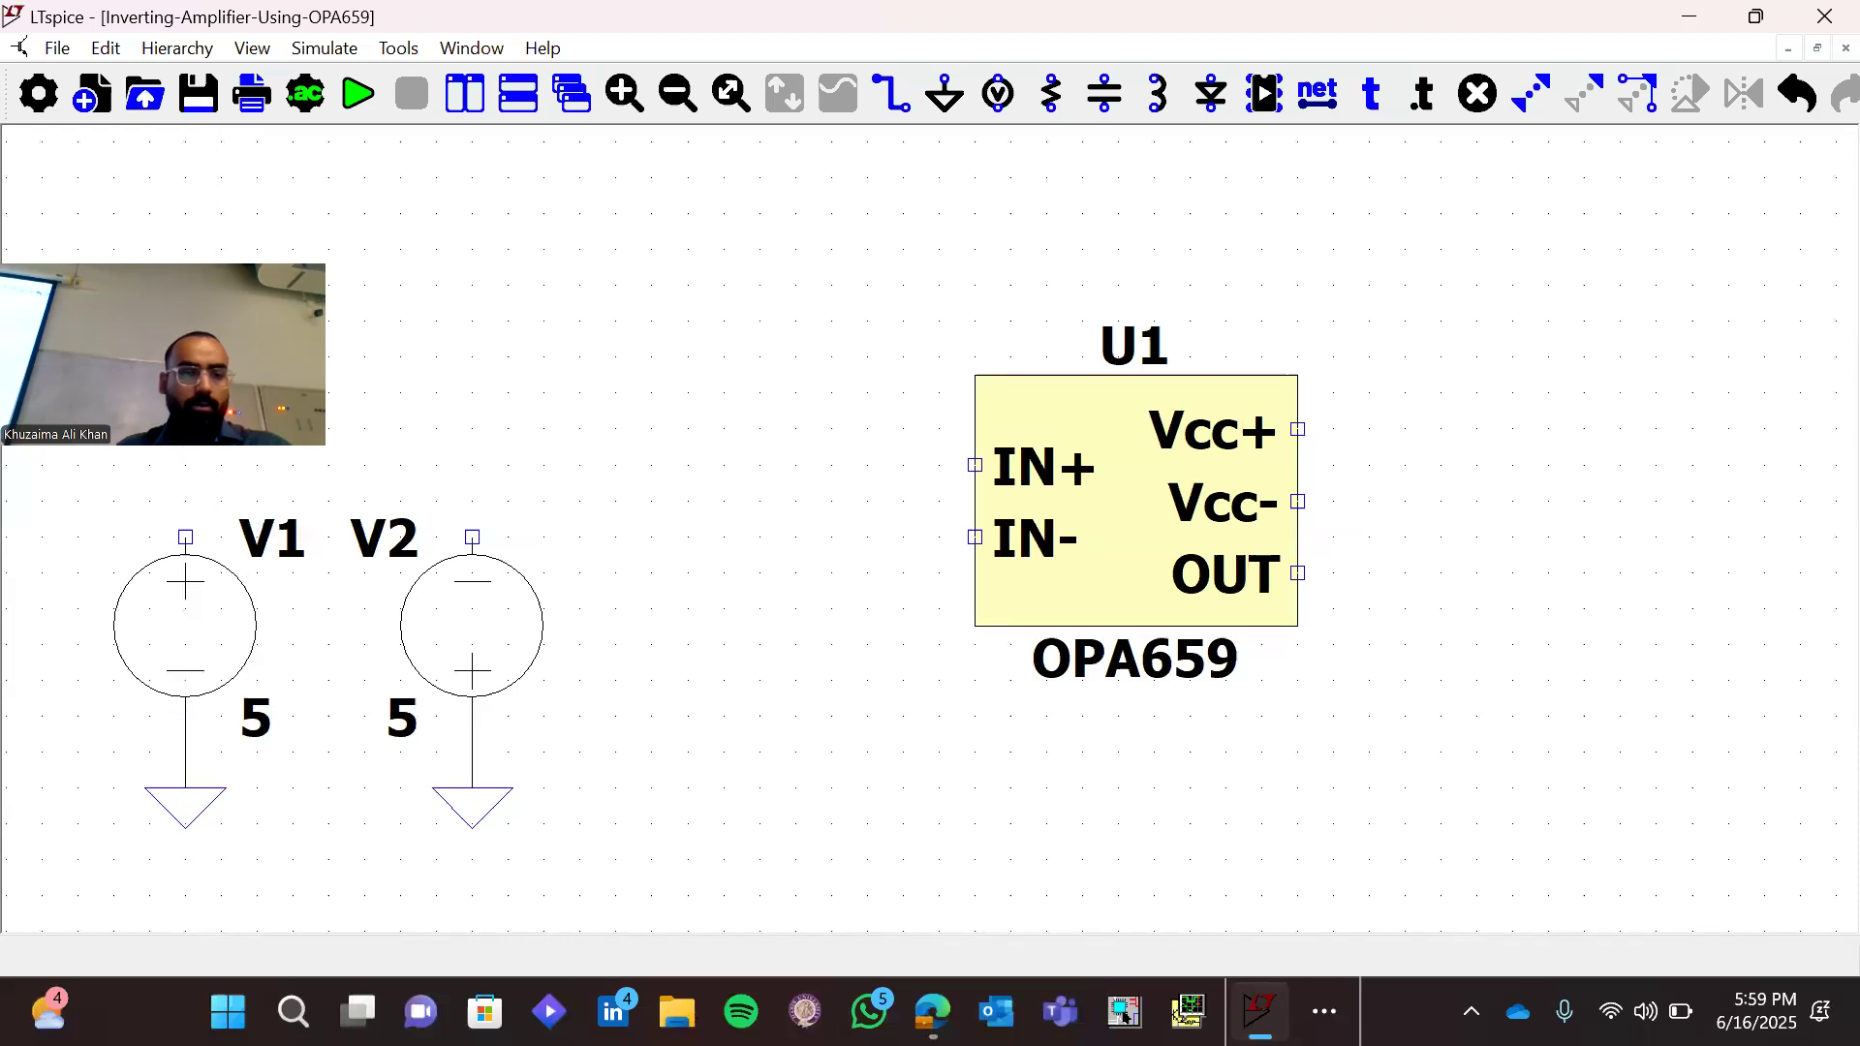
Draw a short vertical wire upward from the upper terminal of each voltage source, V1 and V2
click(186, 537)
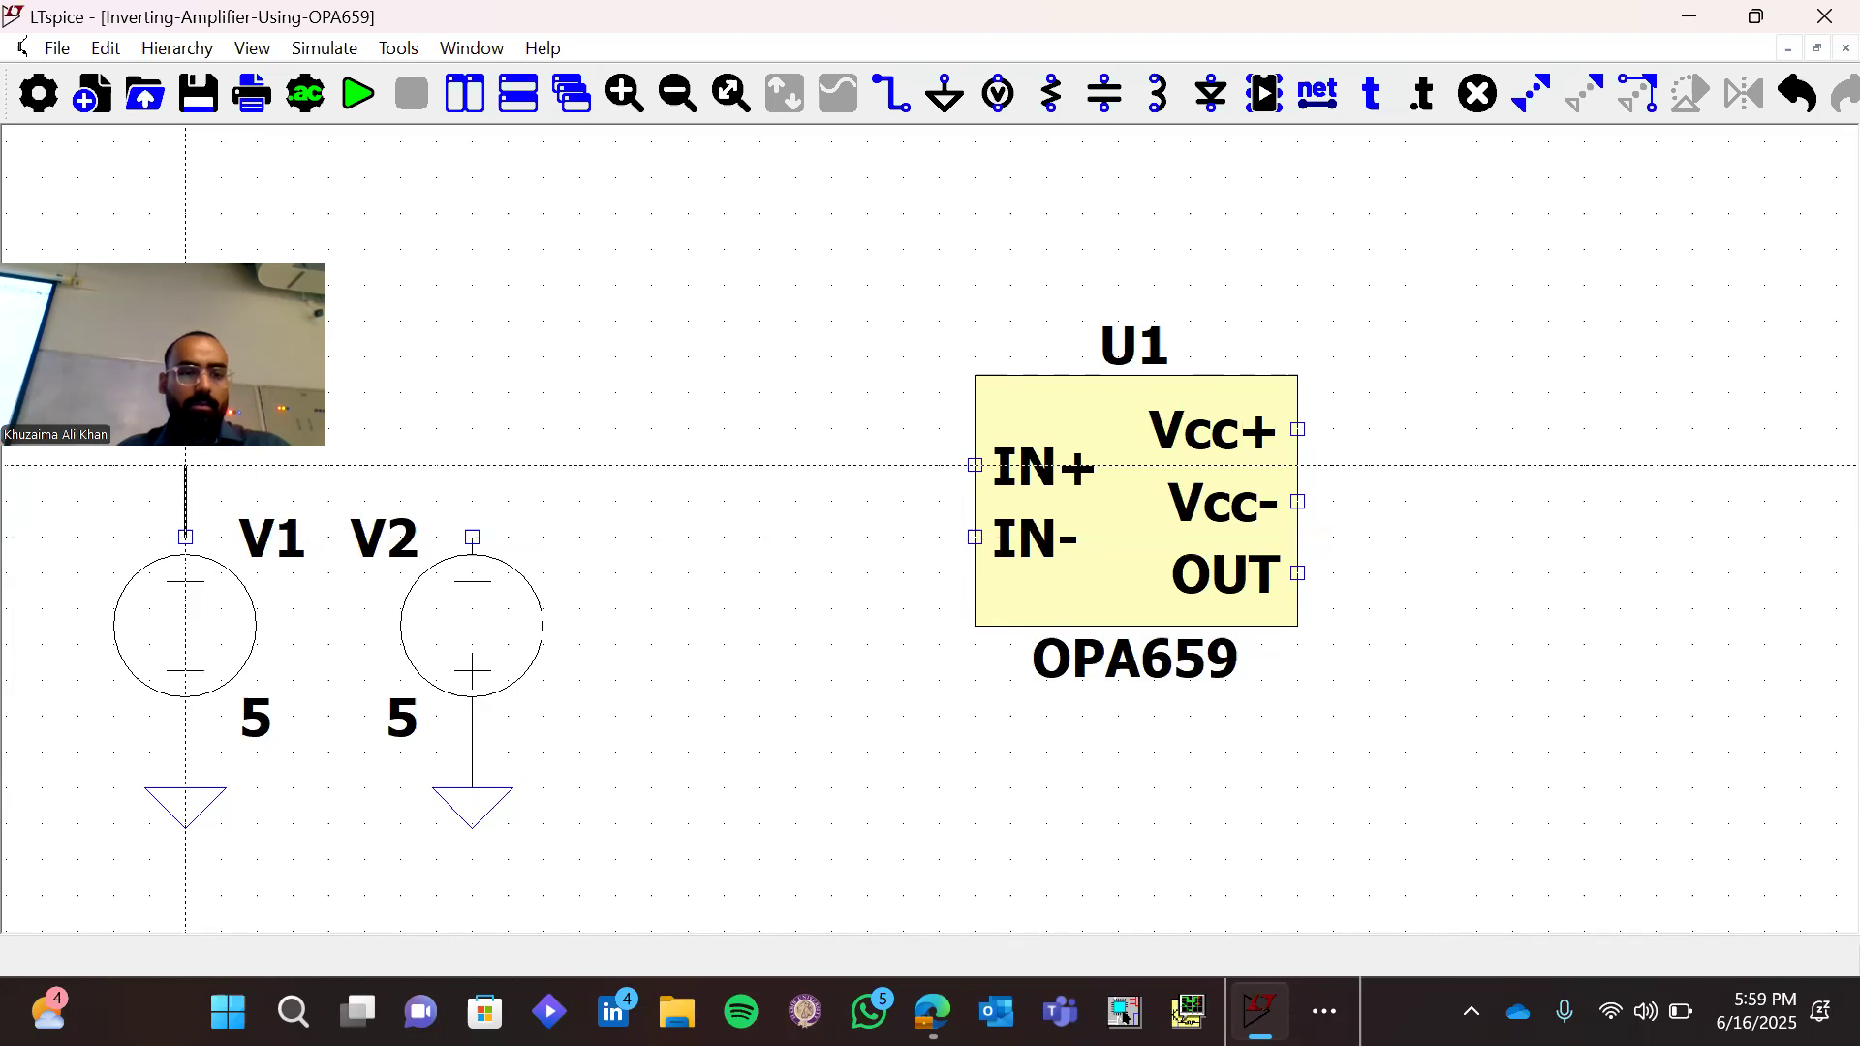
click(186, 465)
key(Escape)
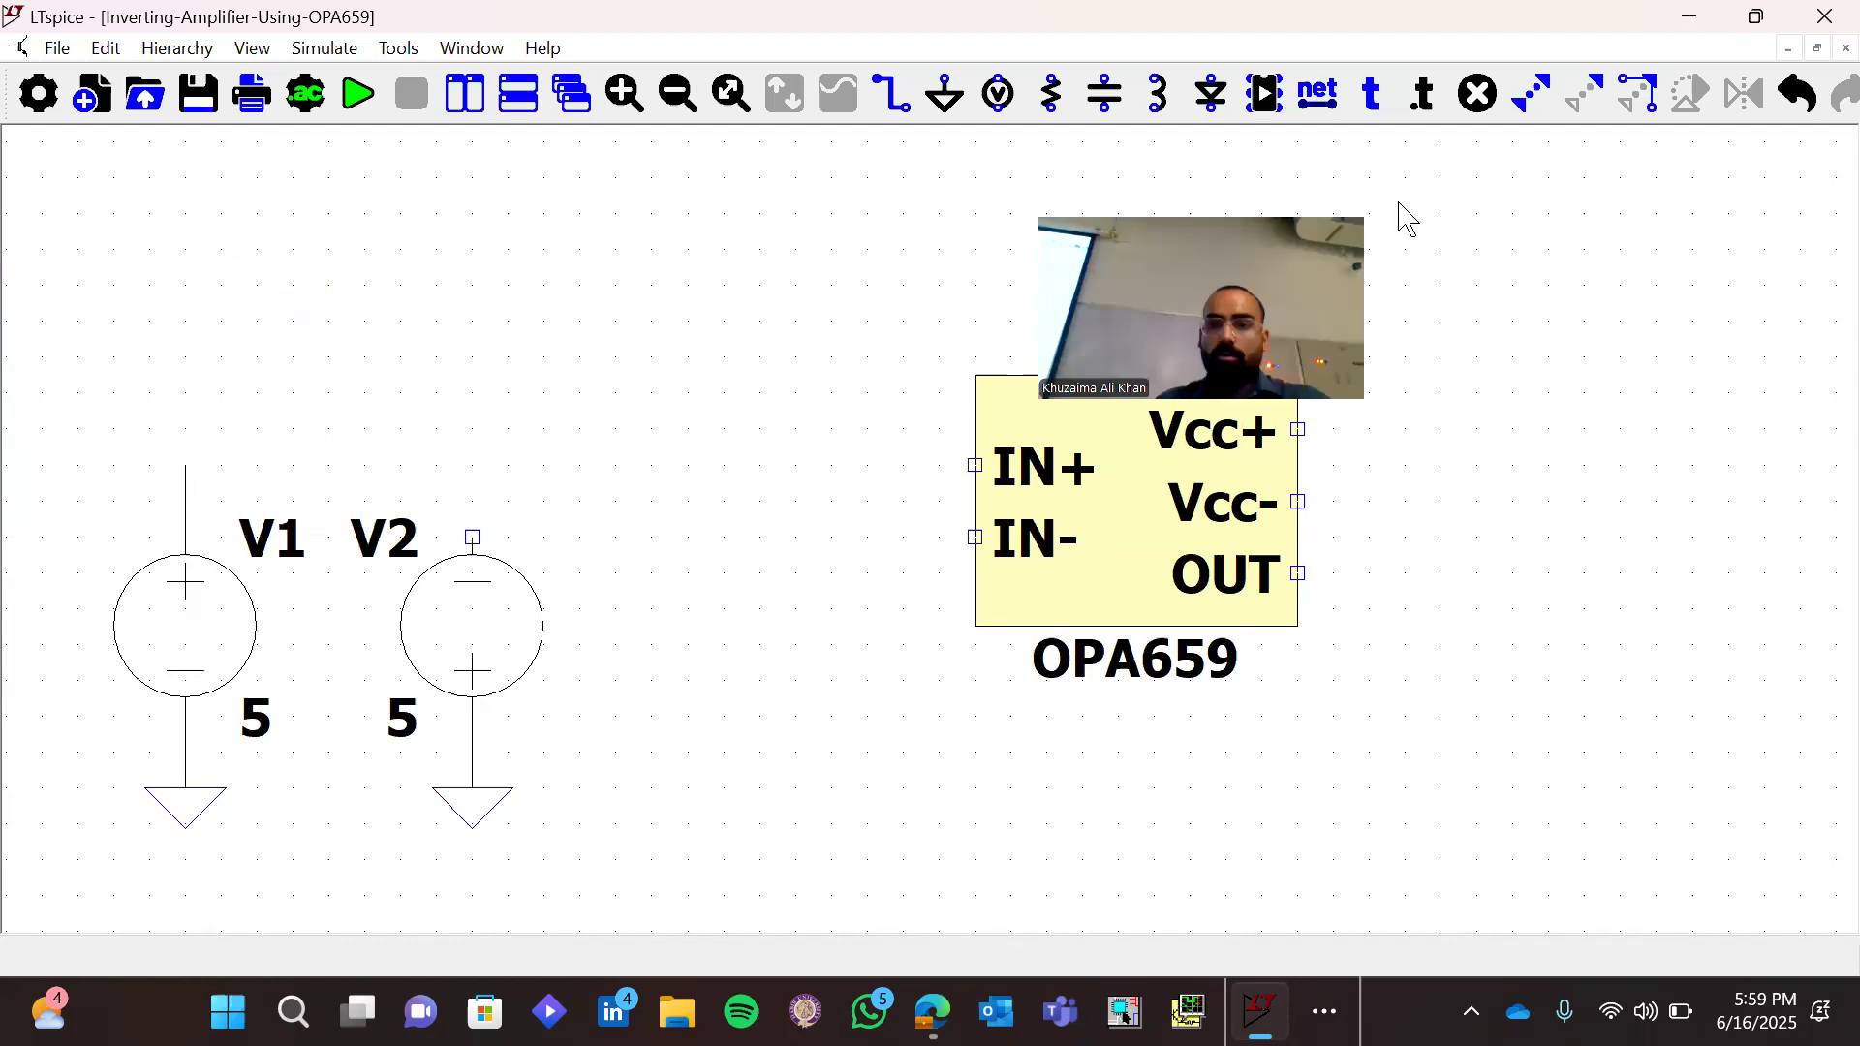
key(F3)
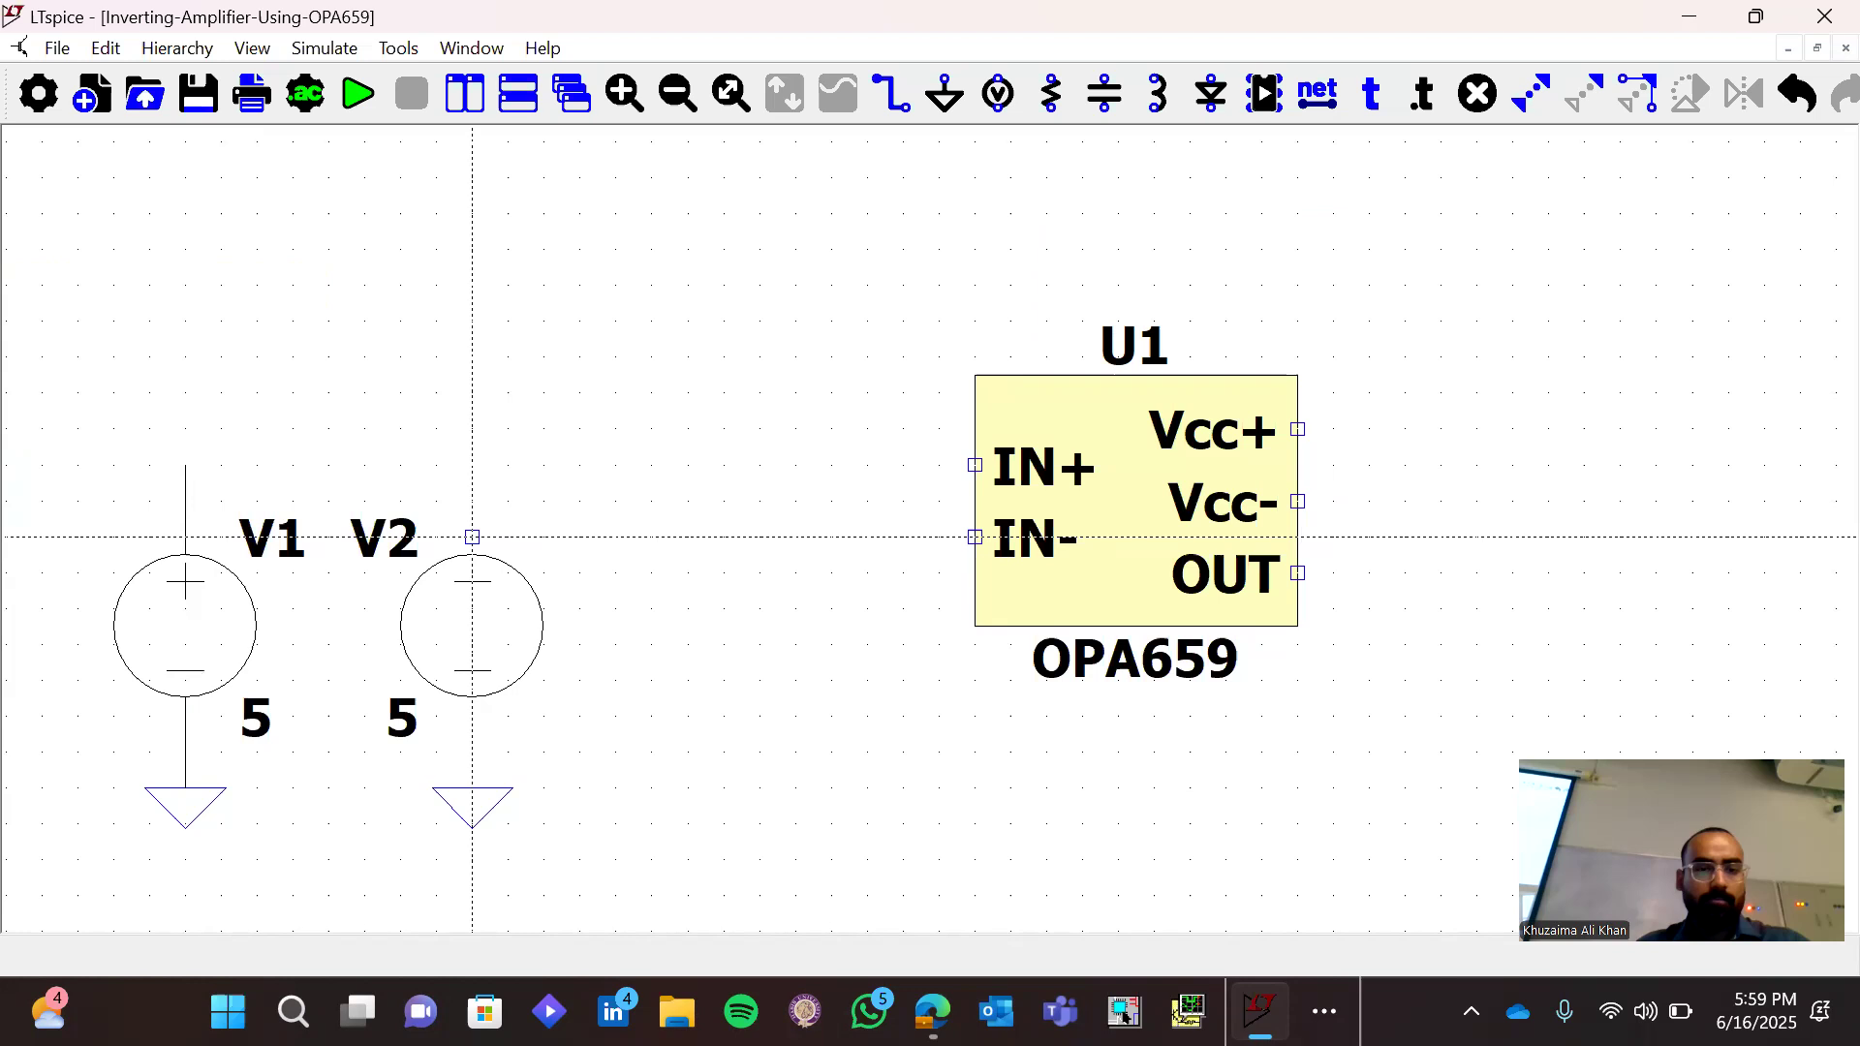
click(473, 536)
click(473, 466)
key(Escape)
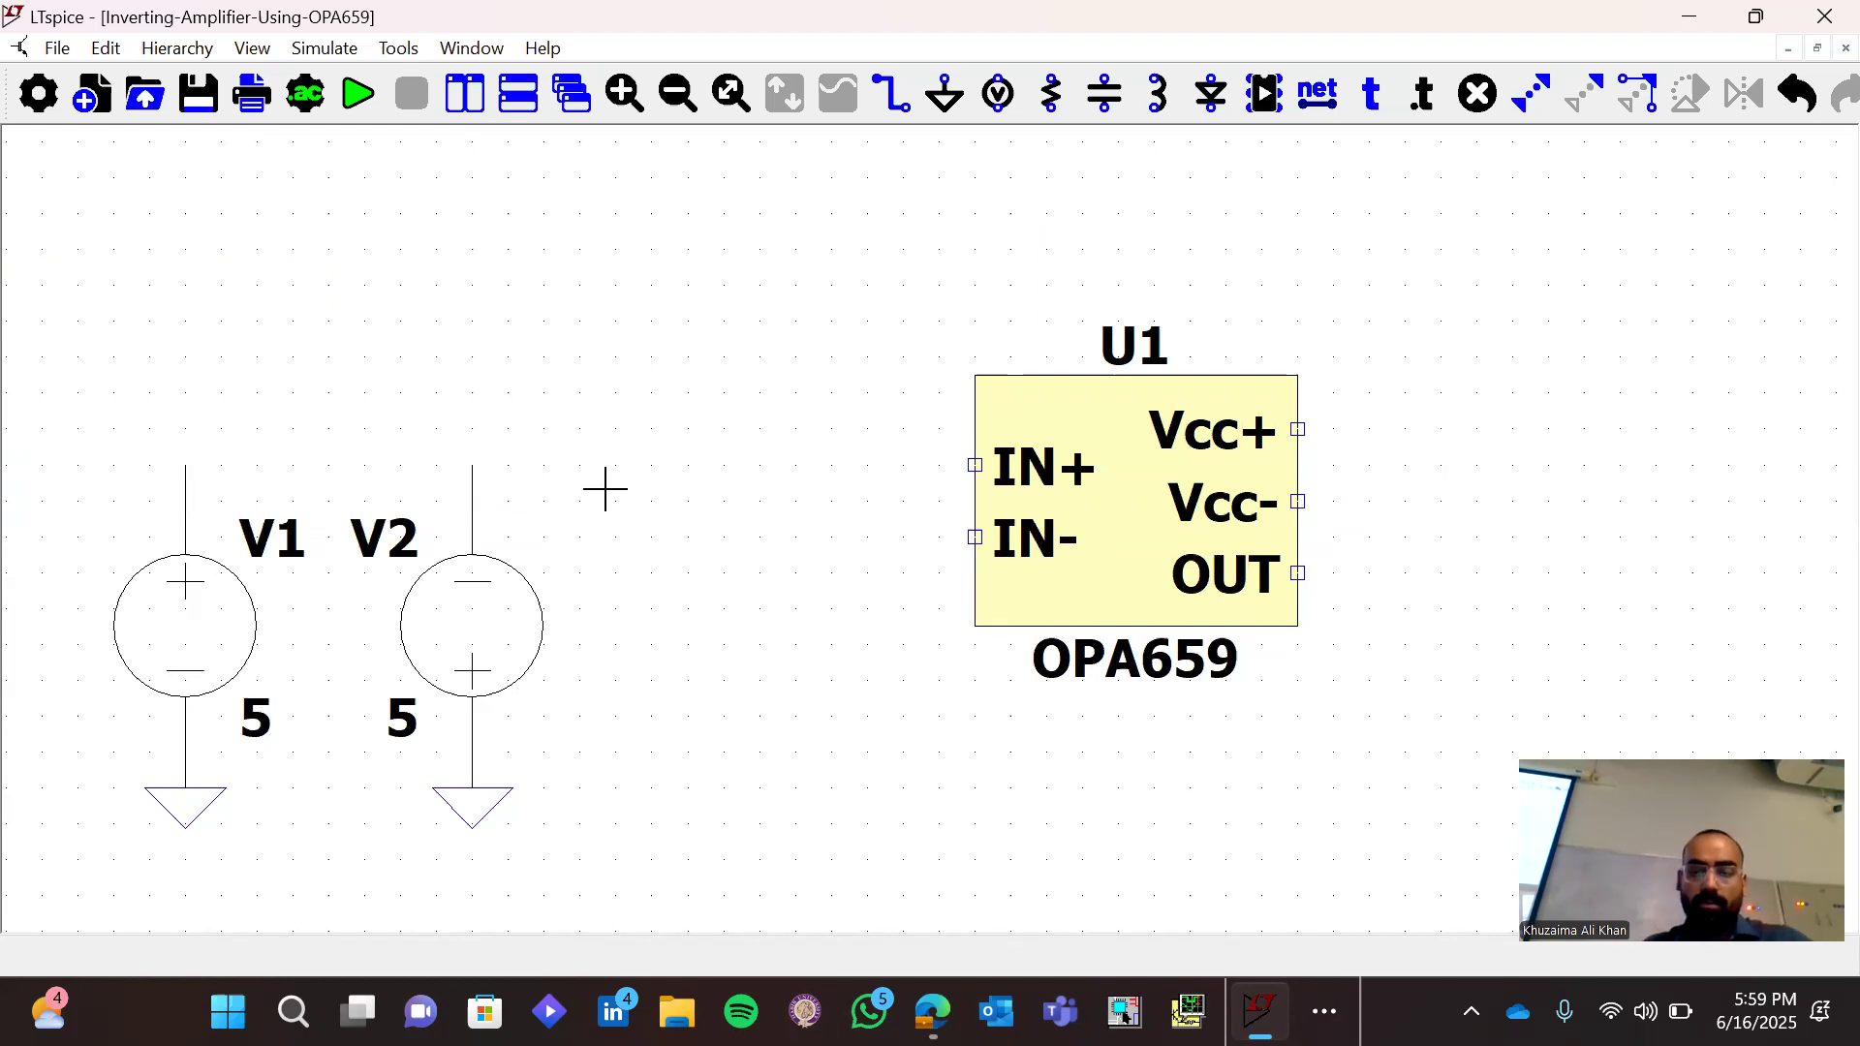
Create a net label named V+ and place it, rotated vertically, on the upper wire end of V1
key(F4)
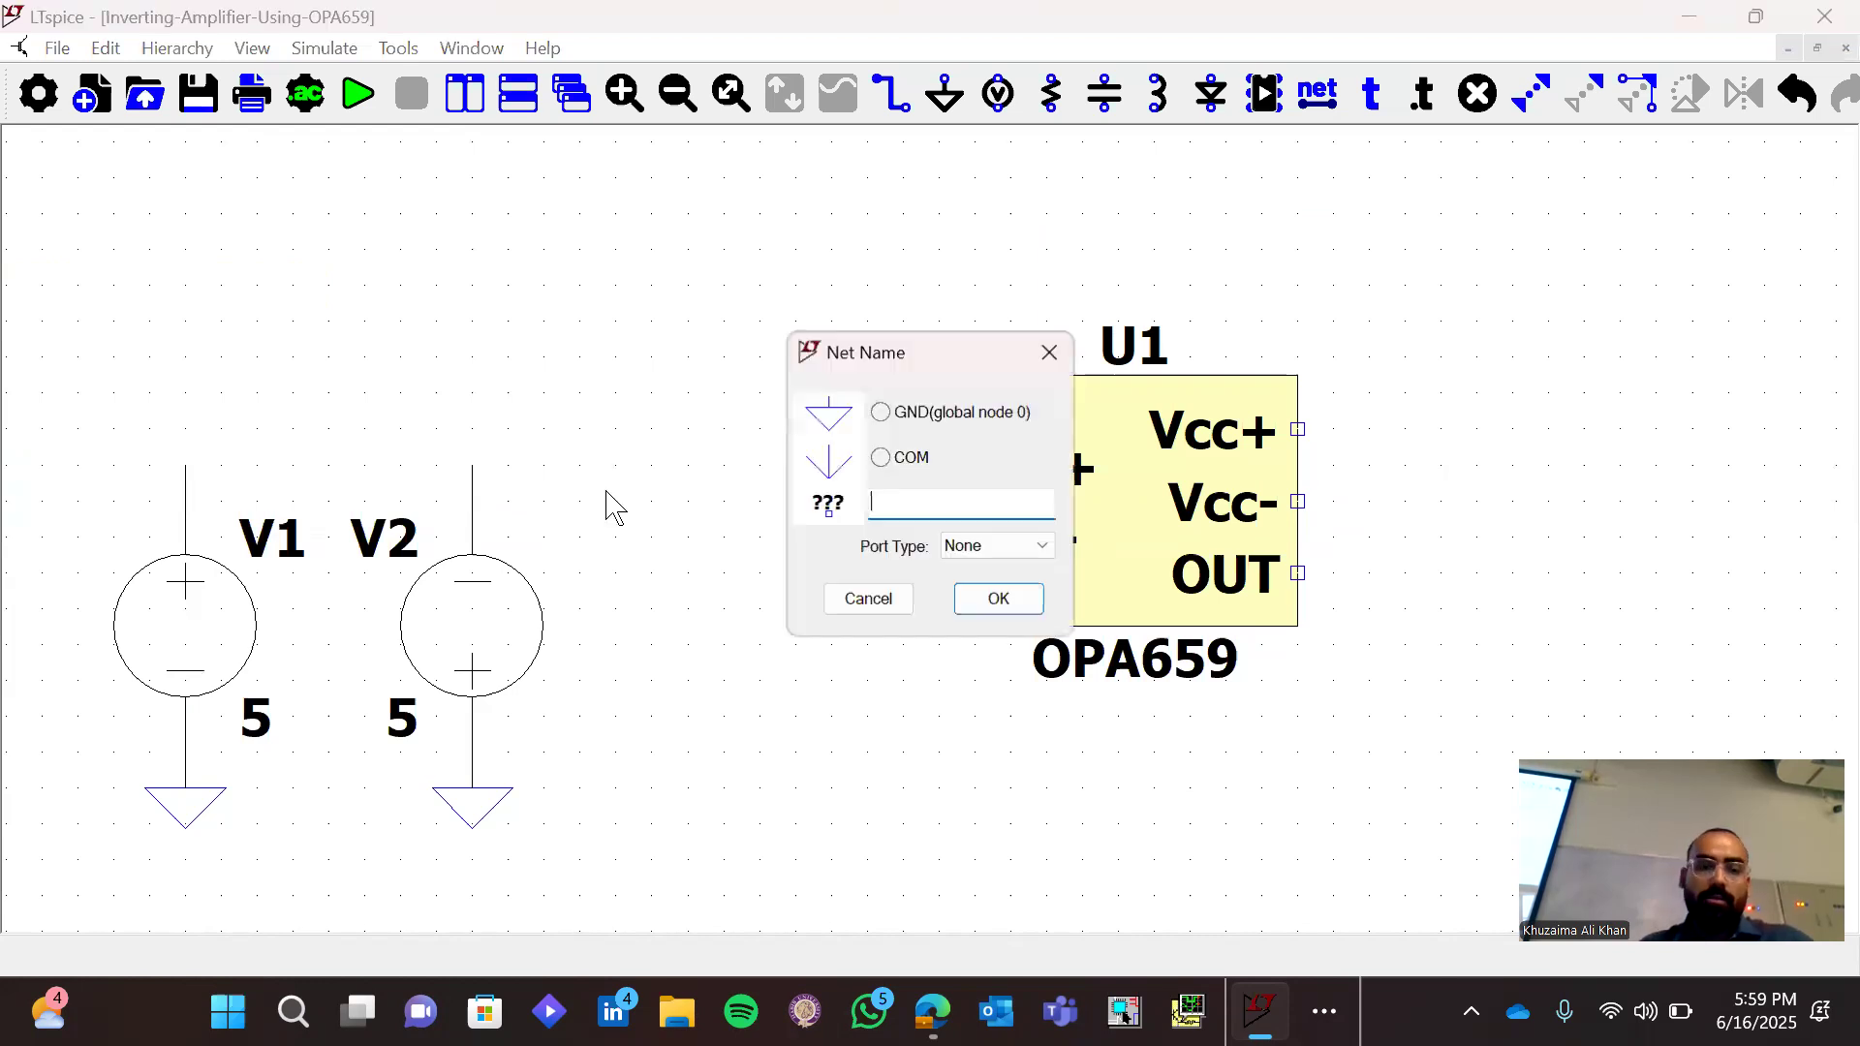
text(V+)
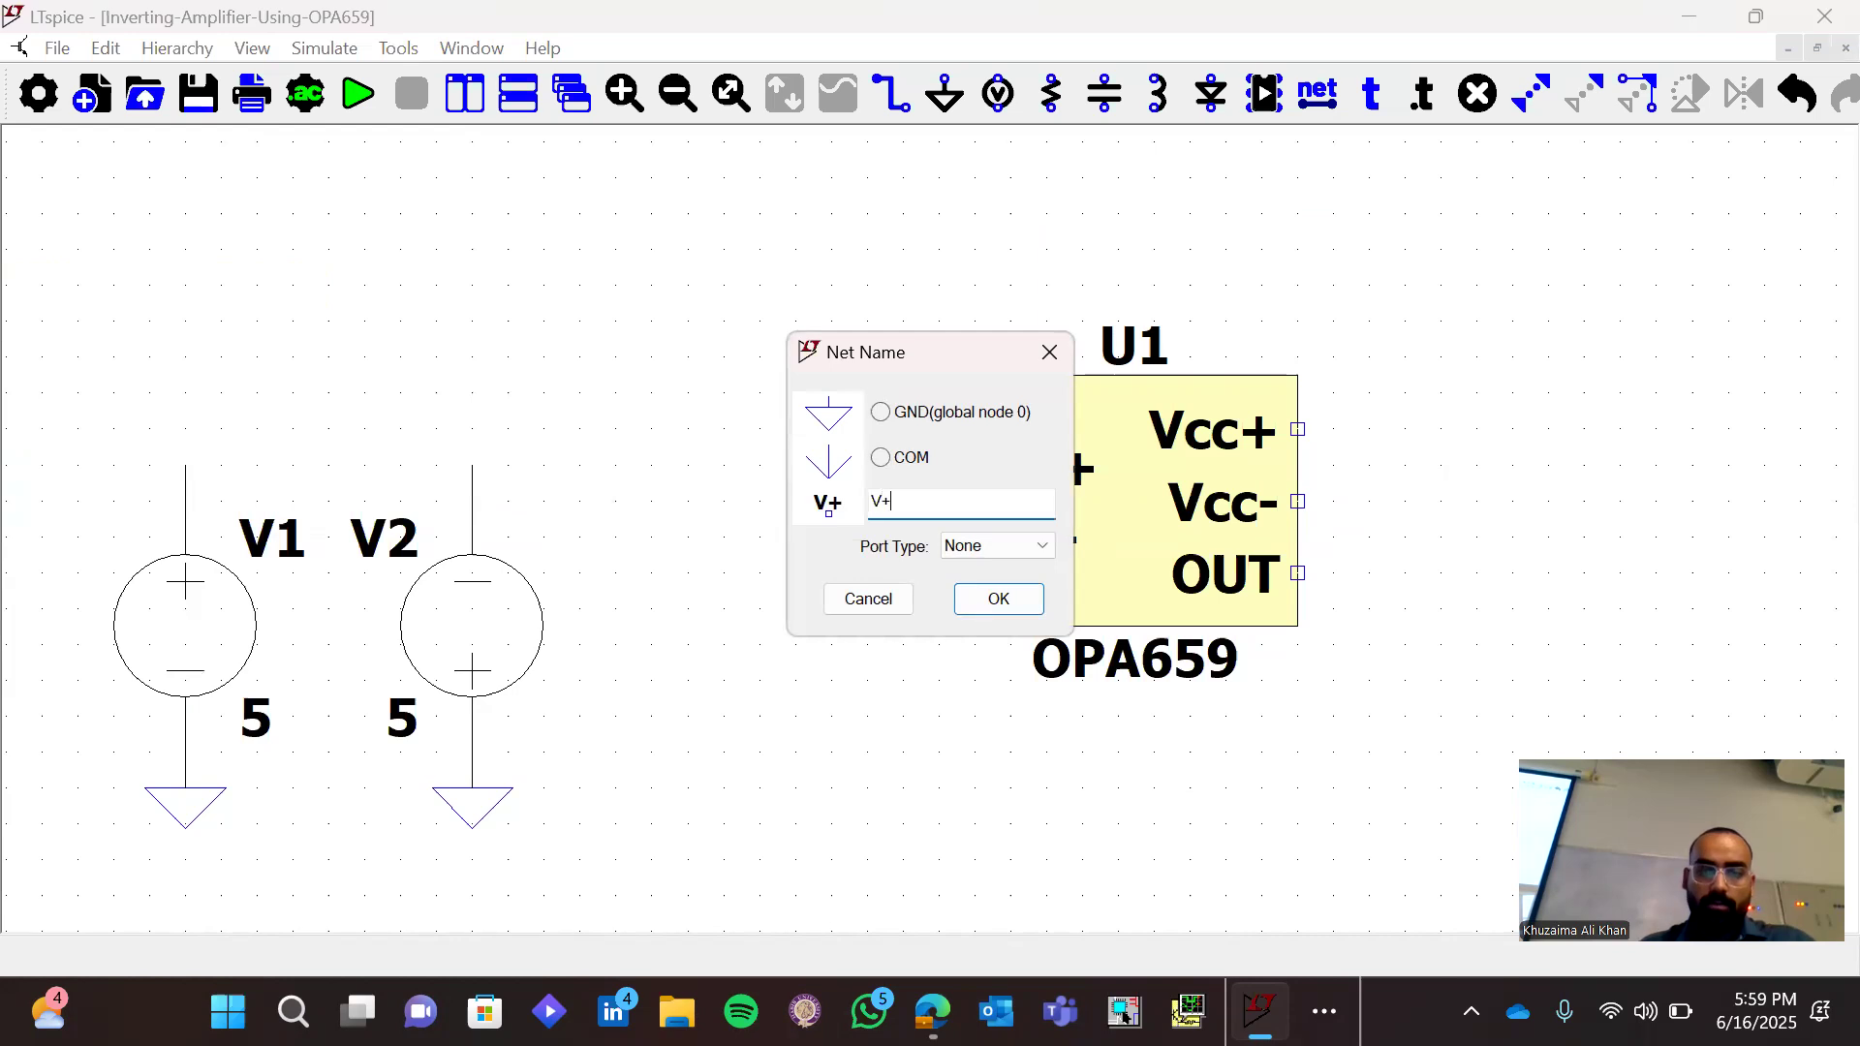
key(Return)
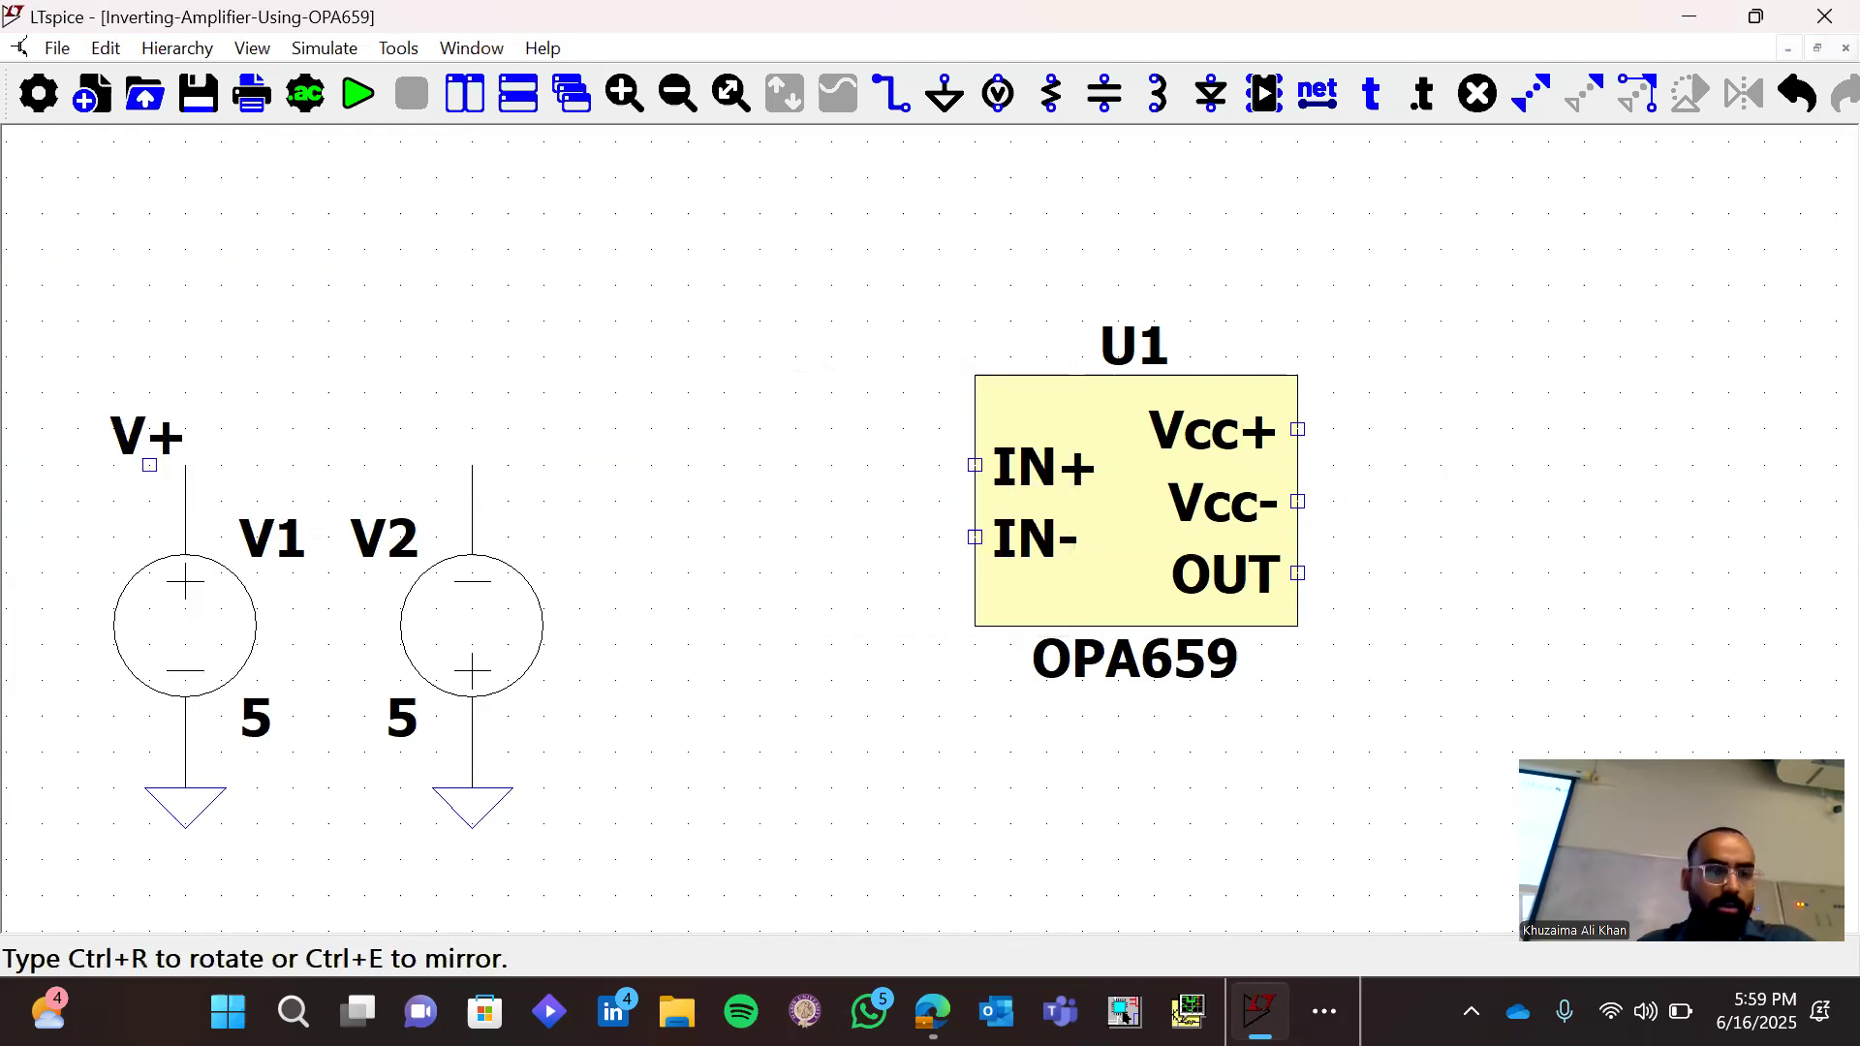
key(ctrl+r)
click(185, 466)
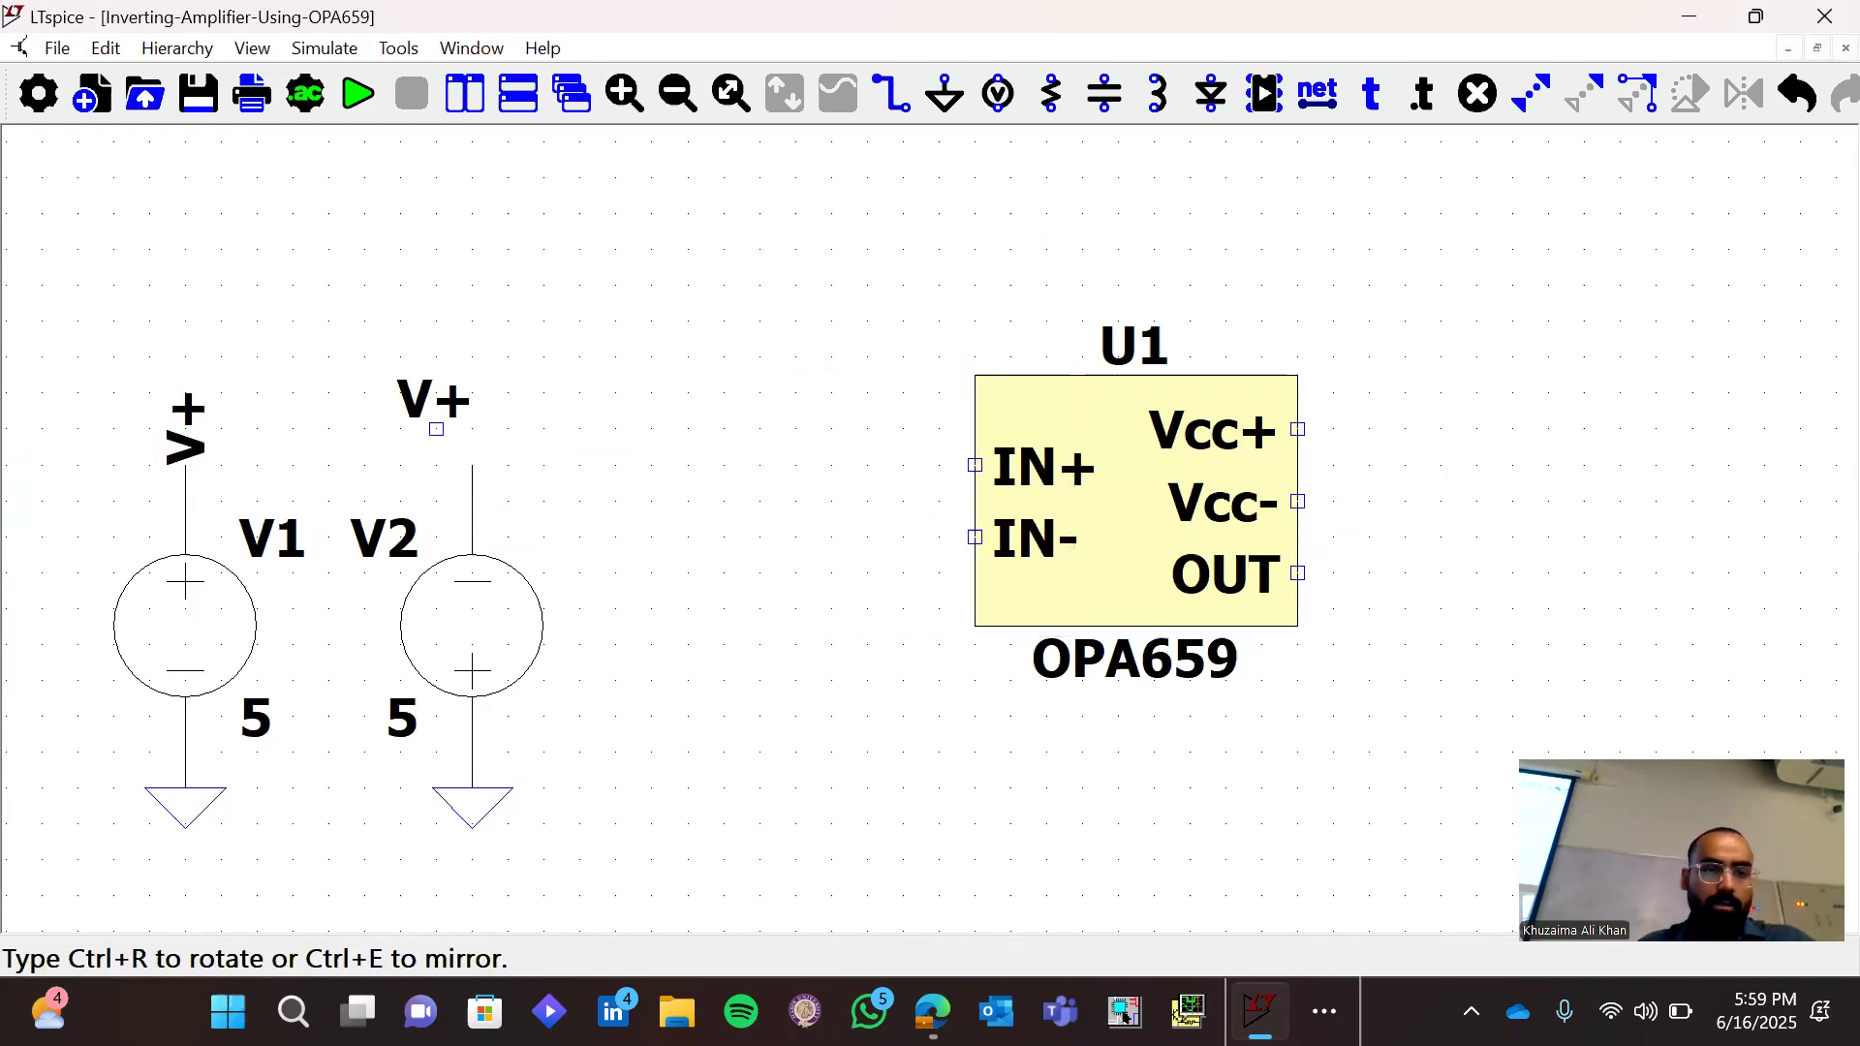
Place a vertically rotated net label on the upper wire end of V2 and rename it V-
key(ctrl+r)
click(472, 466)
right_click(465, 448)
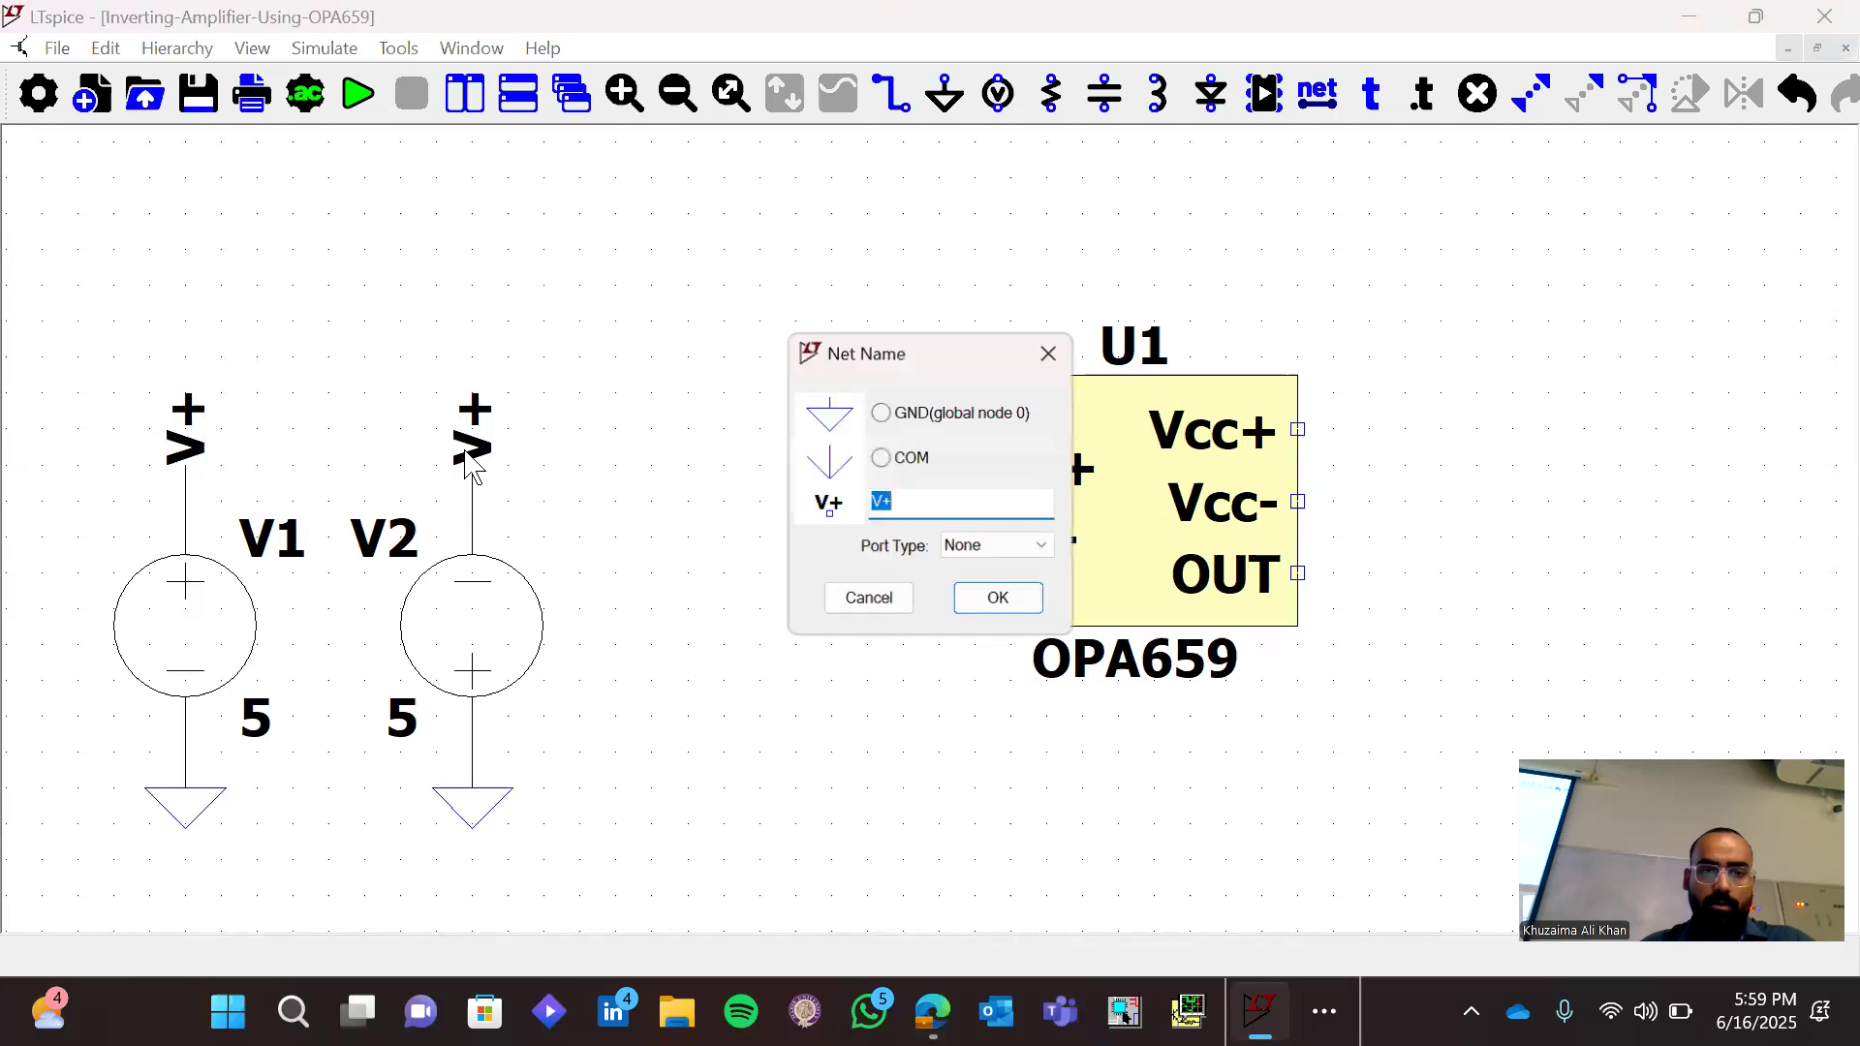
key(BackSpace)
text(-)
key(Return)
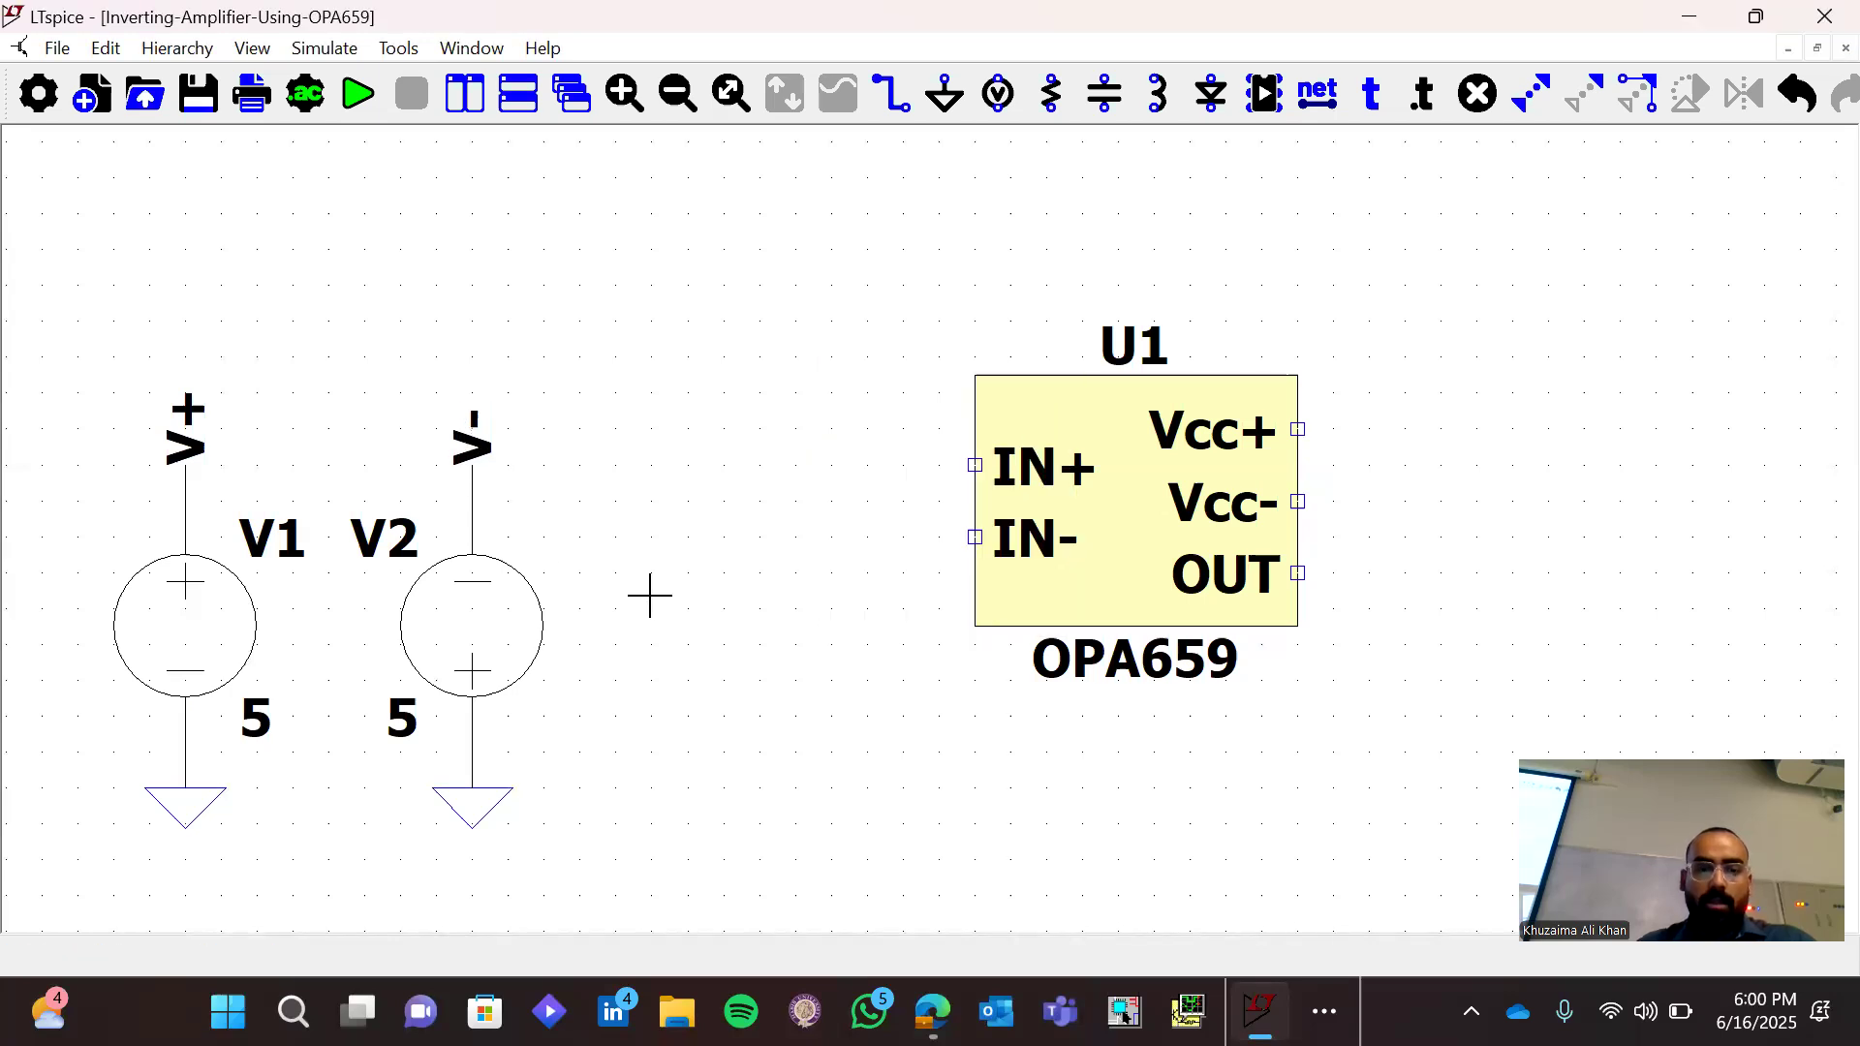
Copy the V+ and V- net labels, rotate them horizontal and place them beside U1's Vcc+ and Vcc- pins
key(ctrl+c)
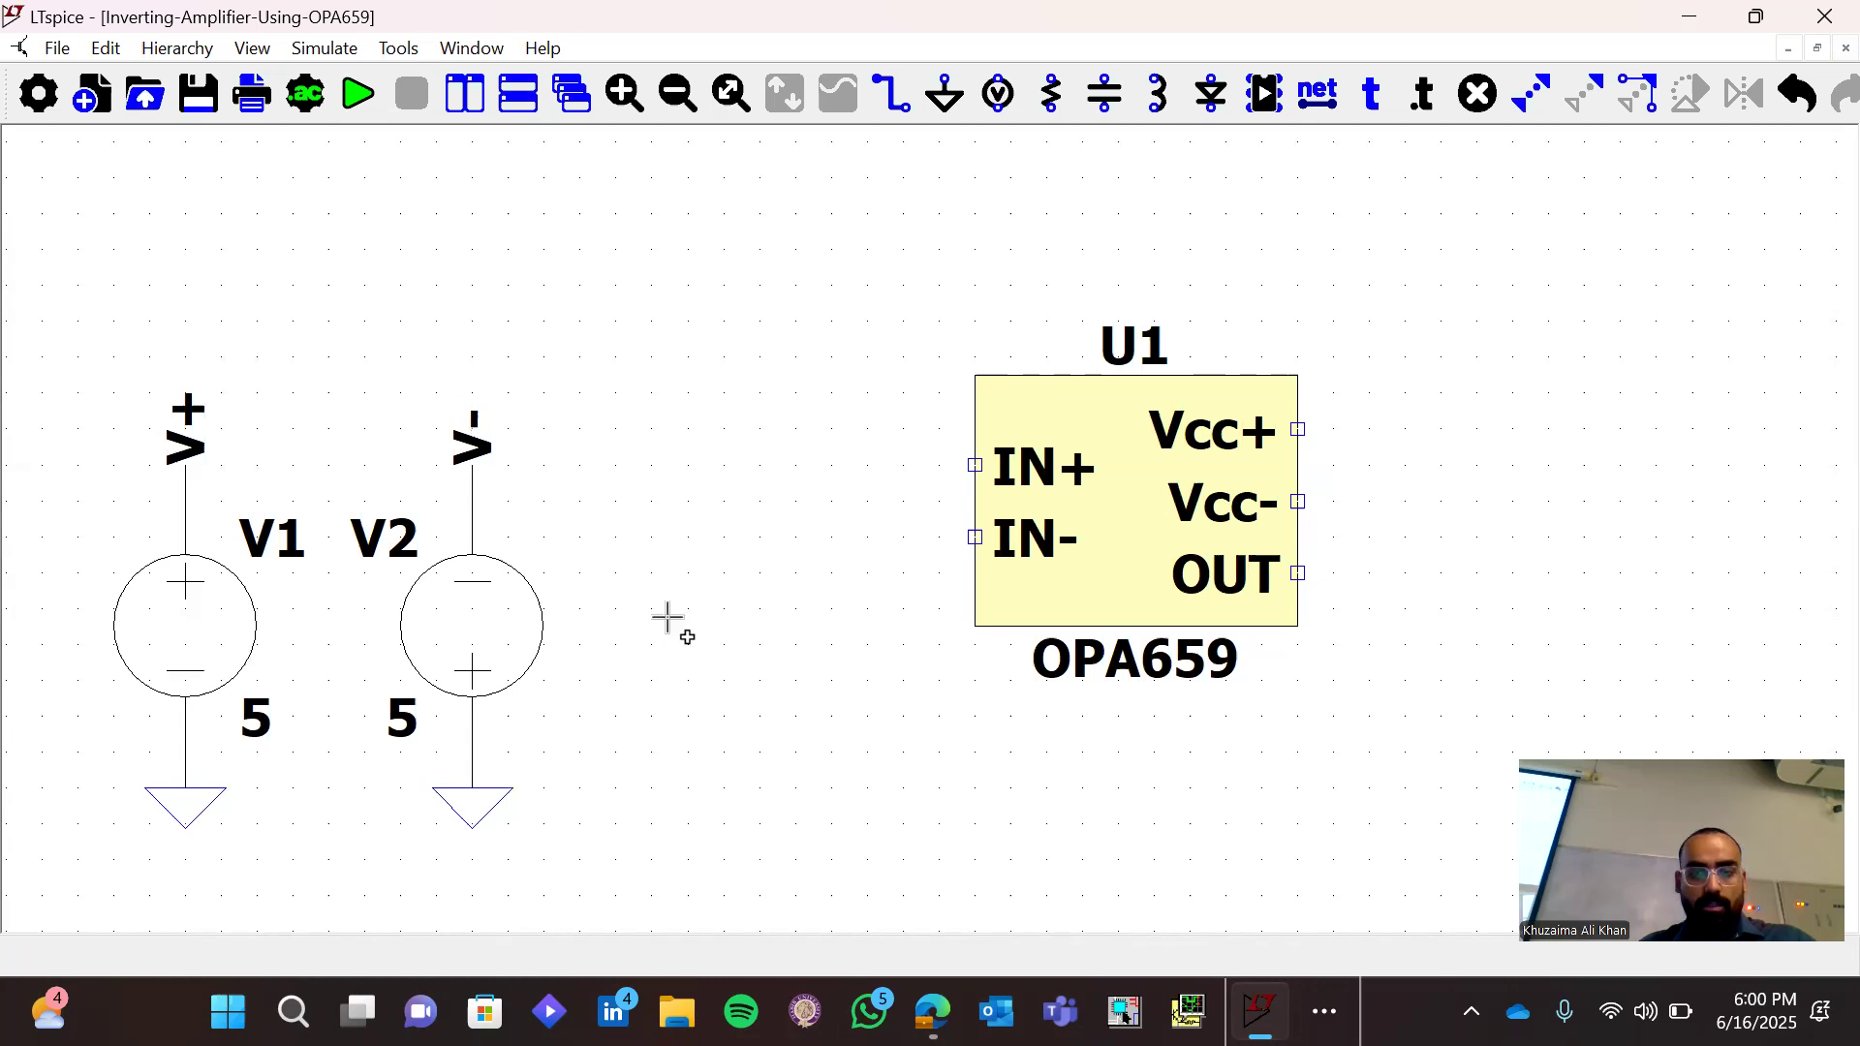
click(182, 418)
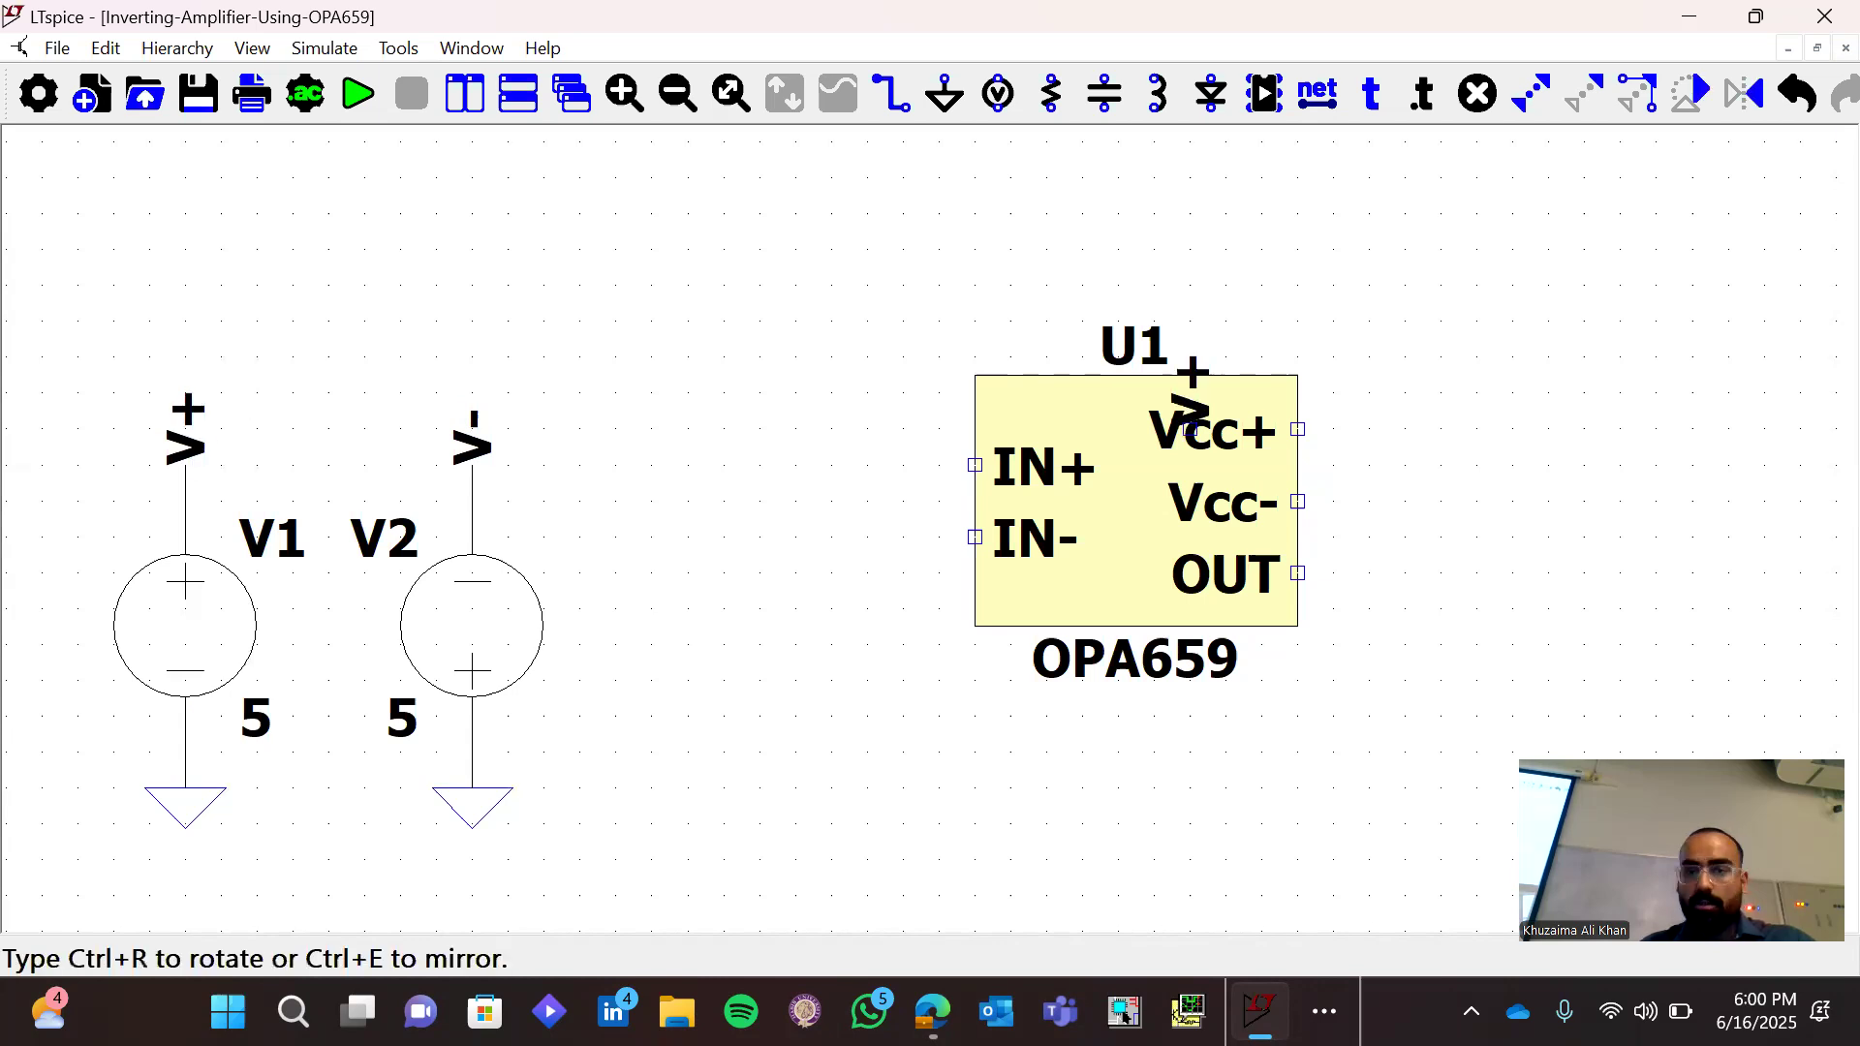
key(ctrl+r)
click(1442, 429)
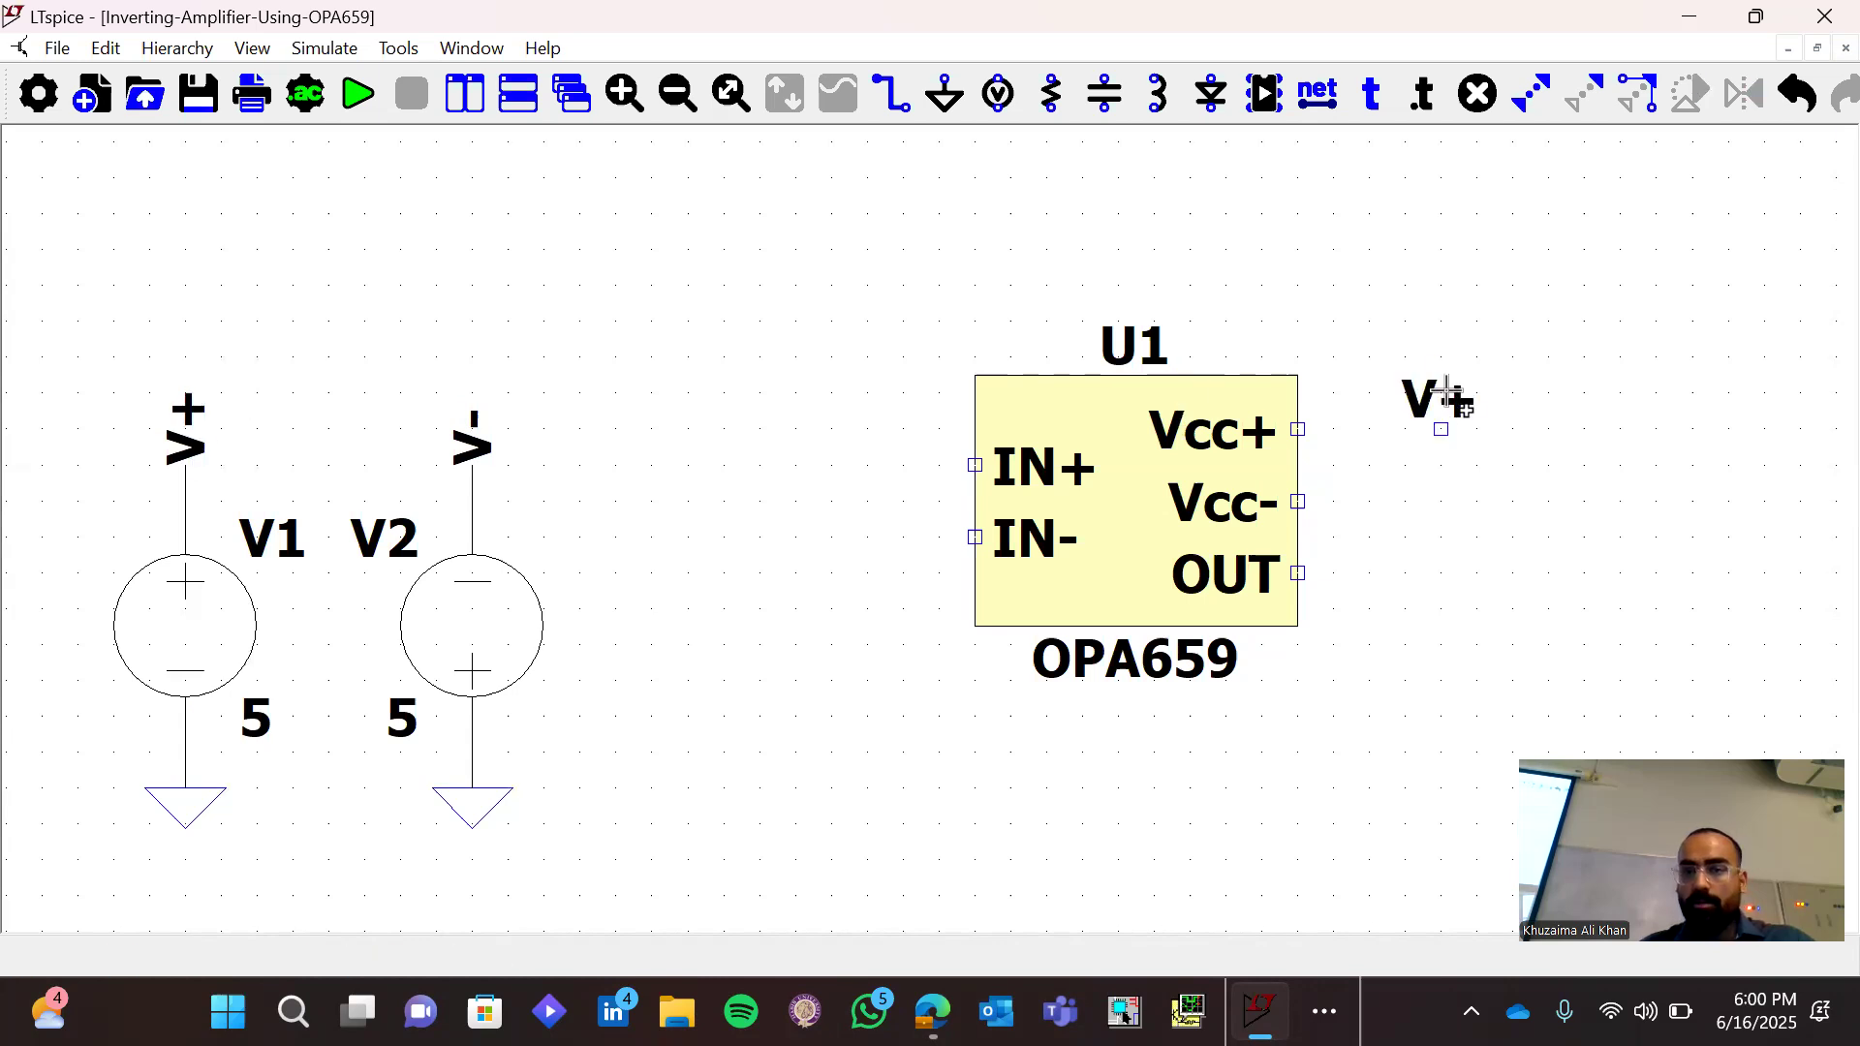
click(472, 440)
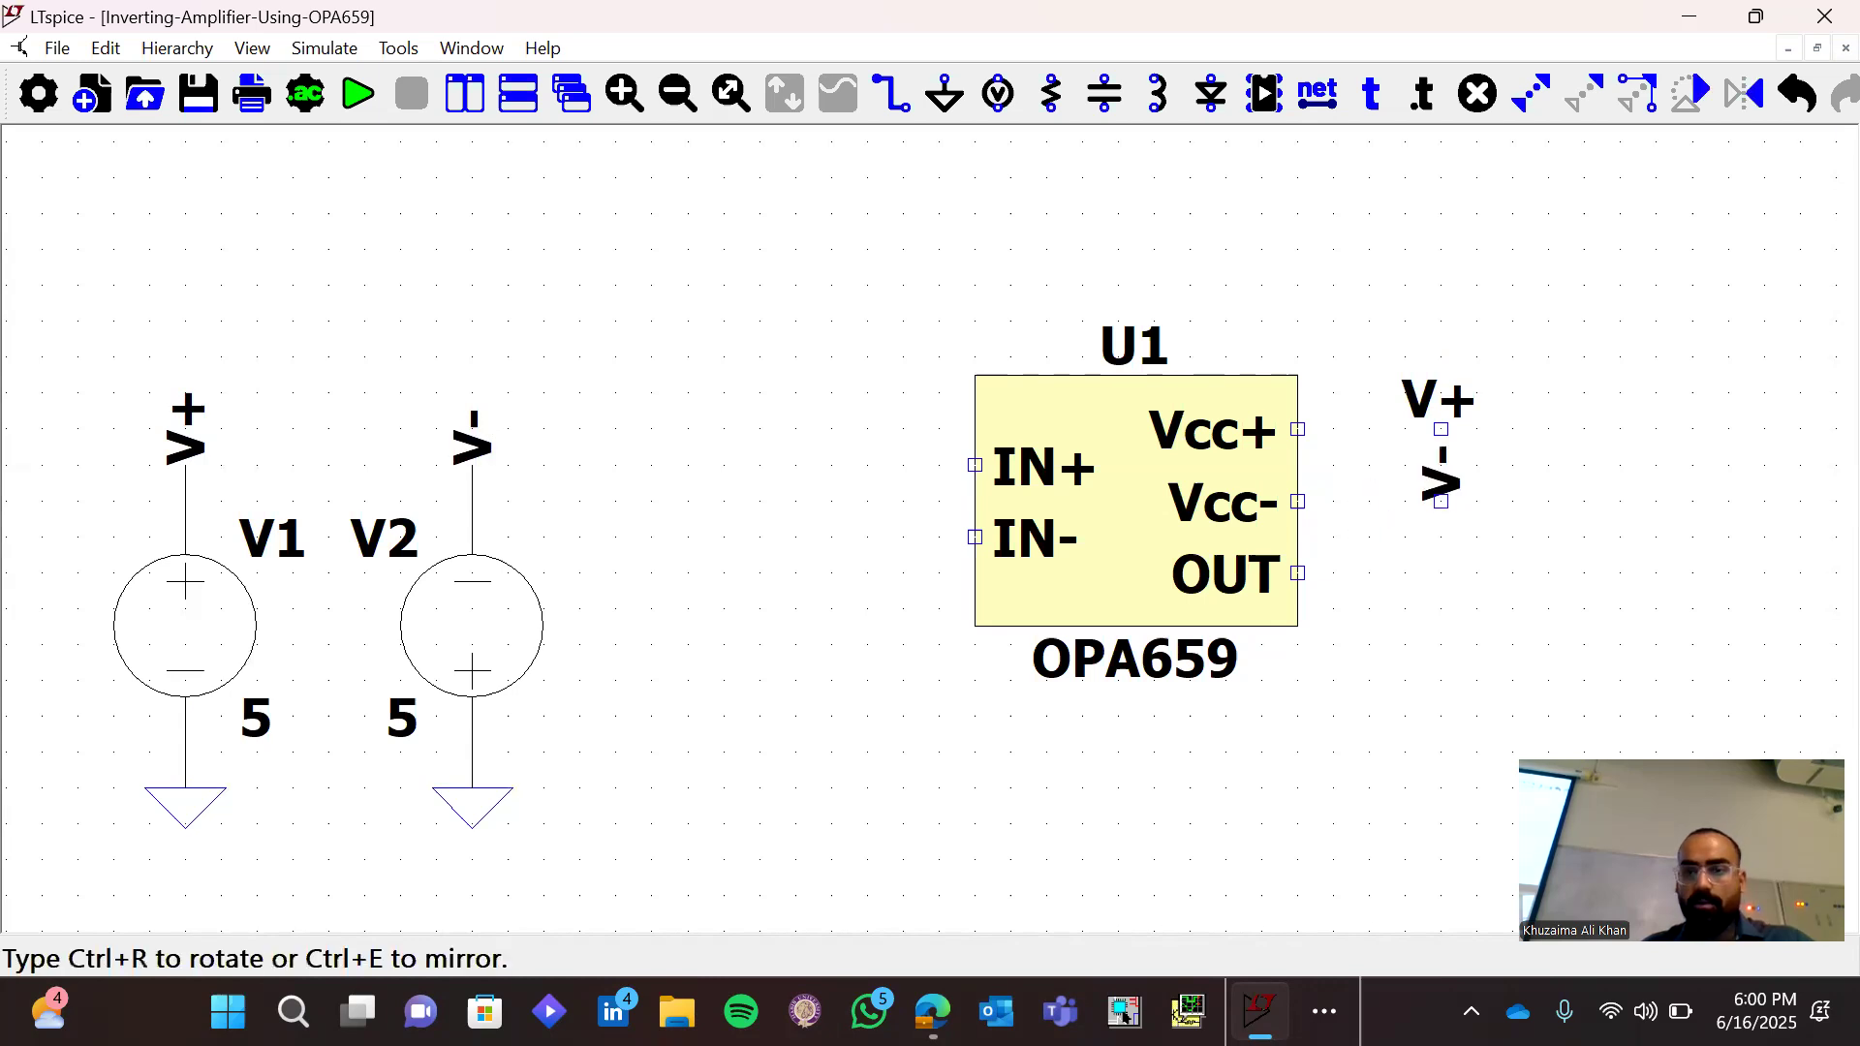
key(ctrl+r)
click(1441, 501)
Wire U1's Vcc+ pin to the V+ label and its Vcc- pin to the V- label
key(F3)
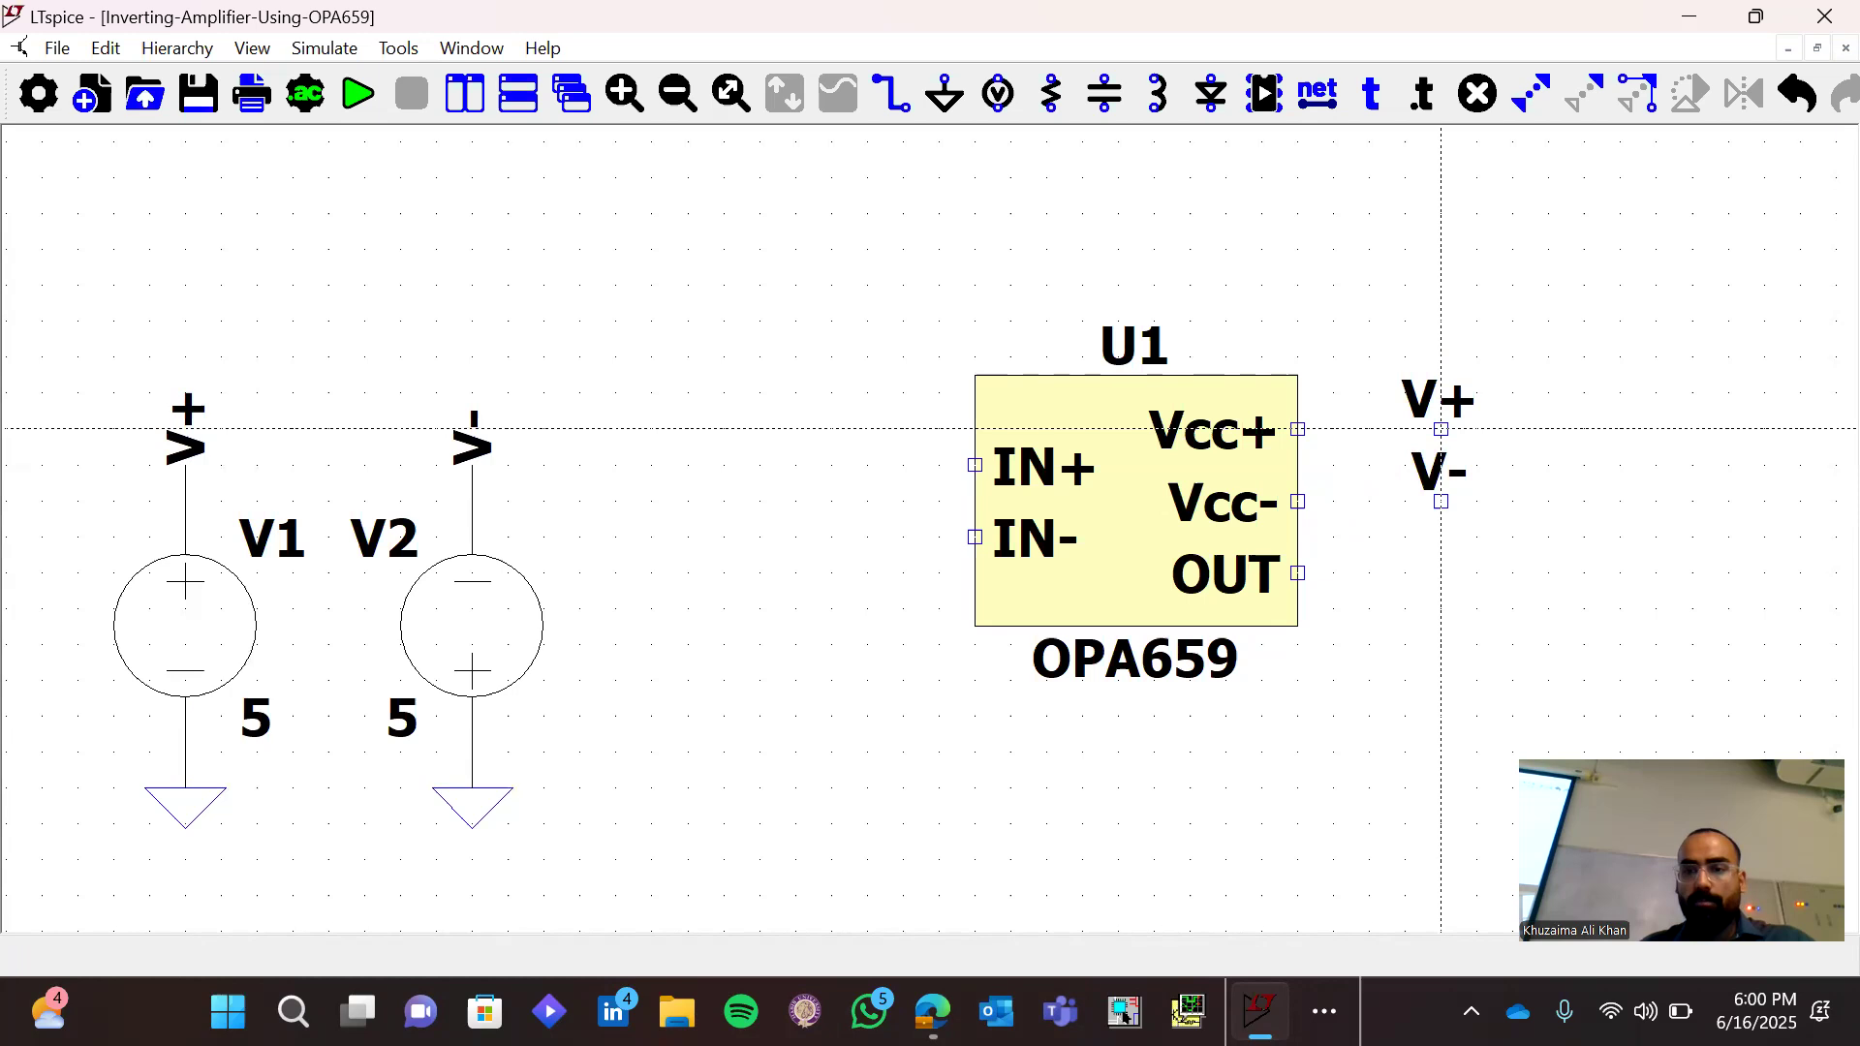
click(1442, 428)
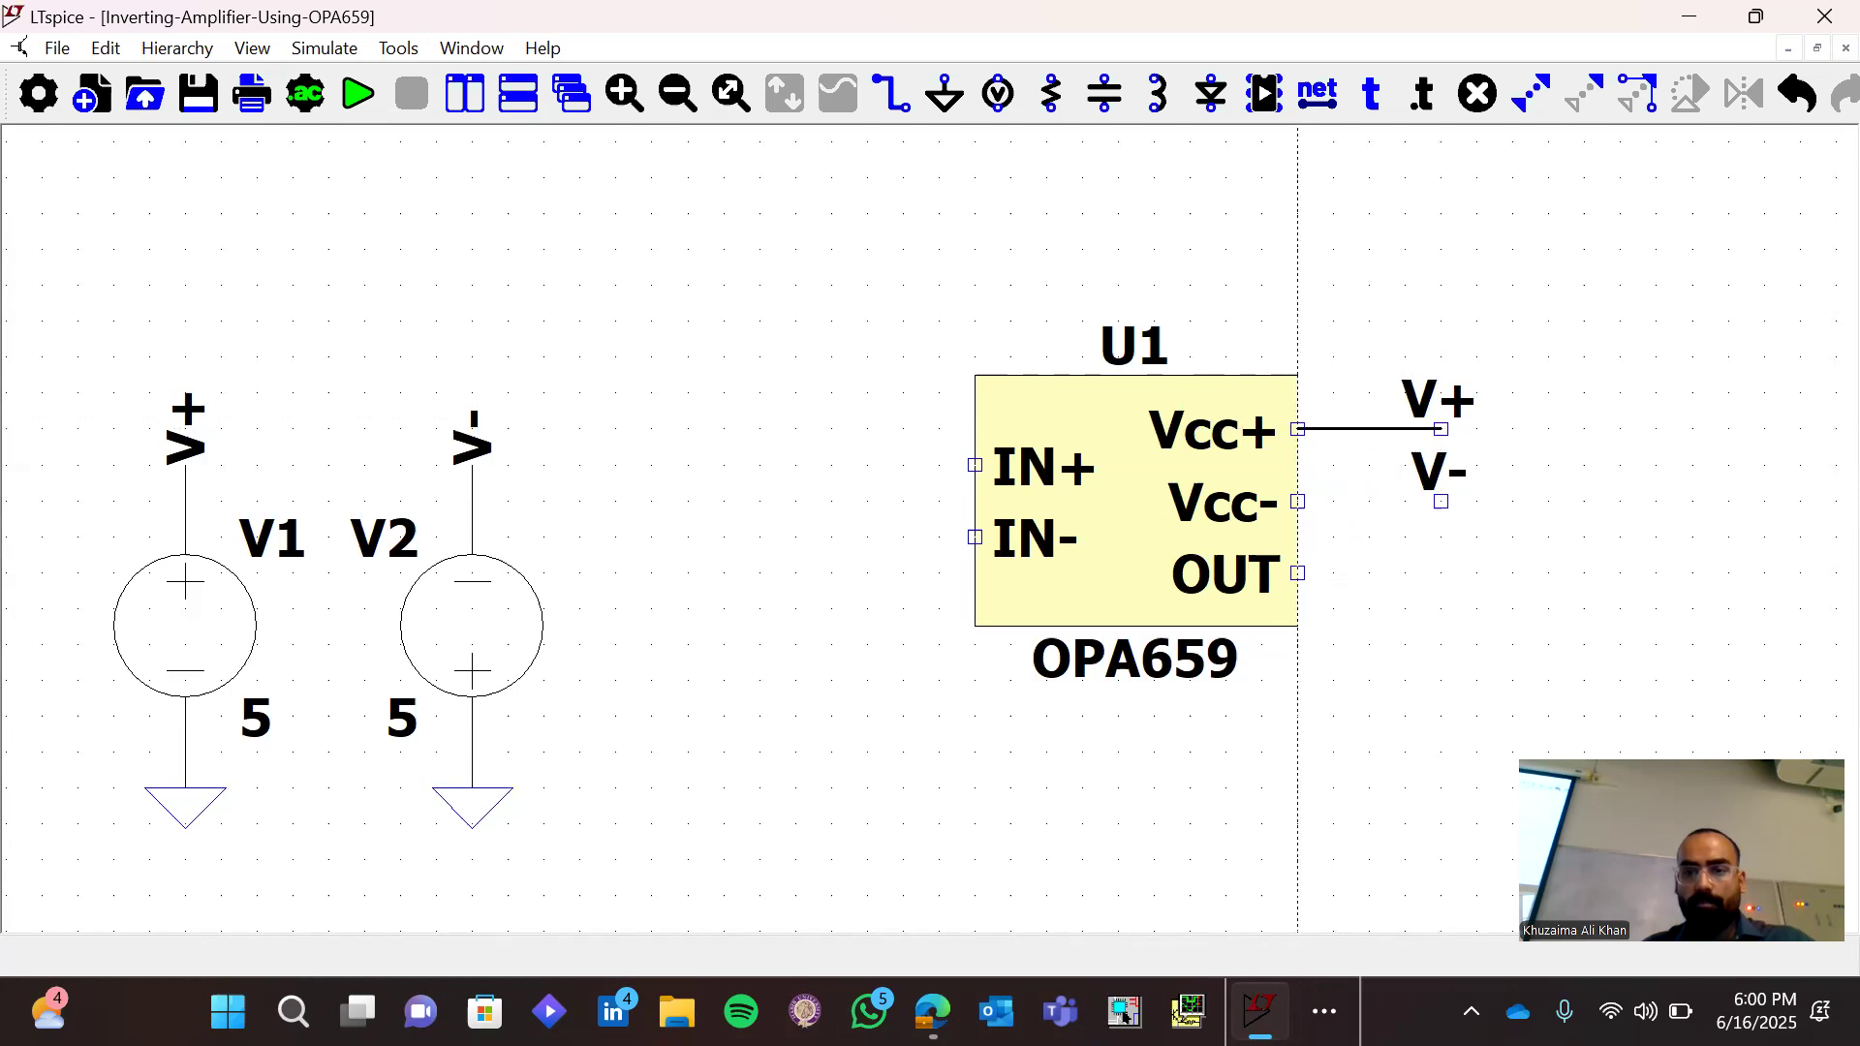
click(1298, 428)
click(1298, 500)
click(1441, 501)
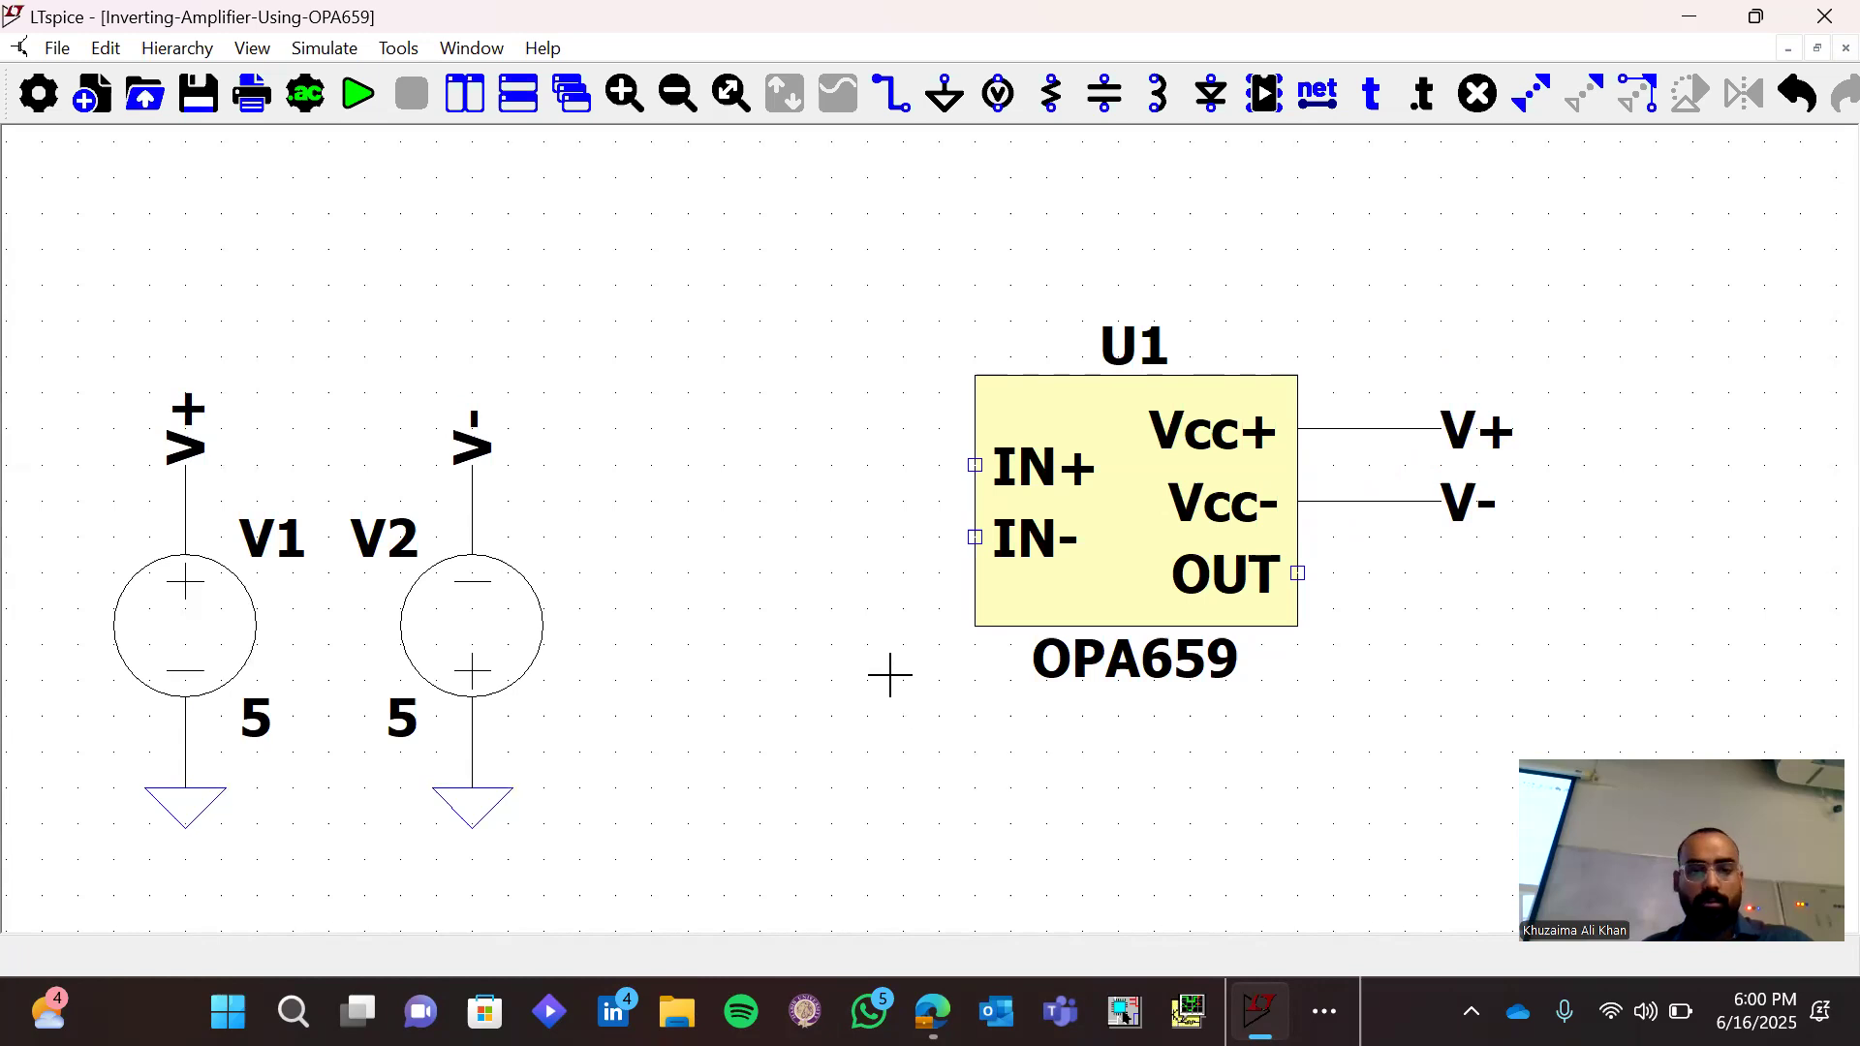
Draw a wire from U1's IN+ pin outward to the left and then down
click(974, 465)
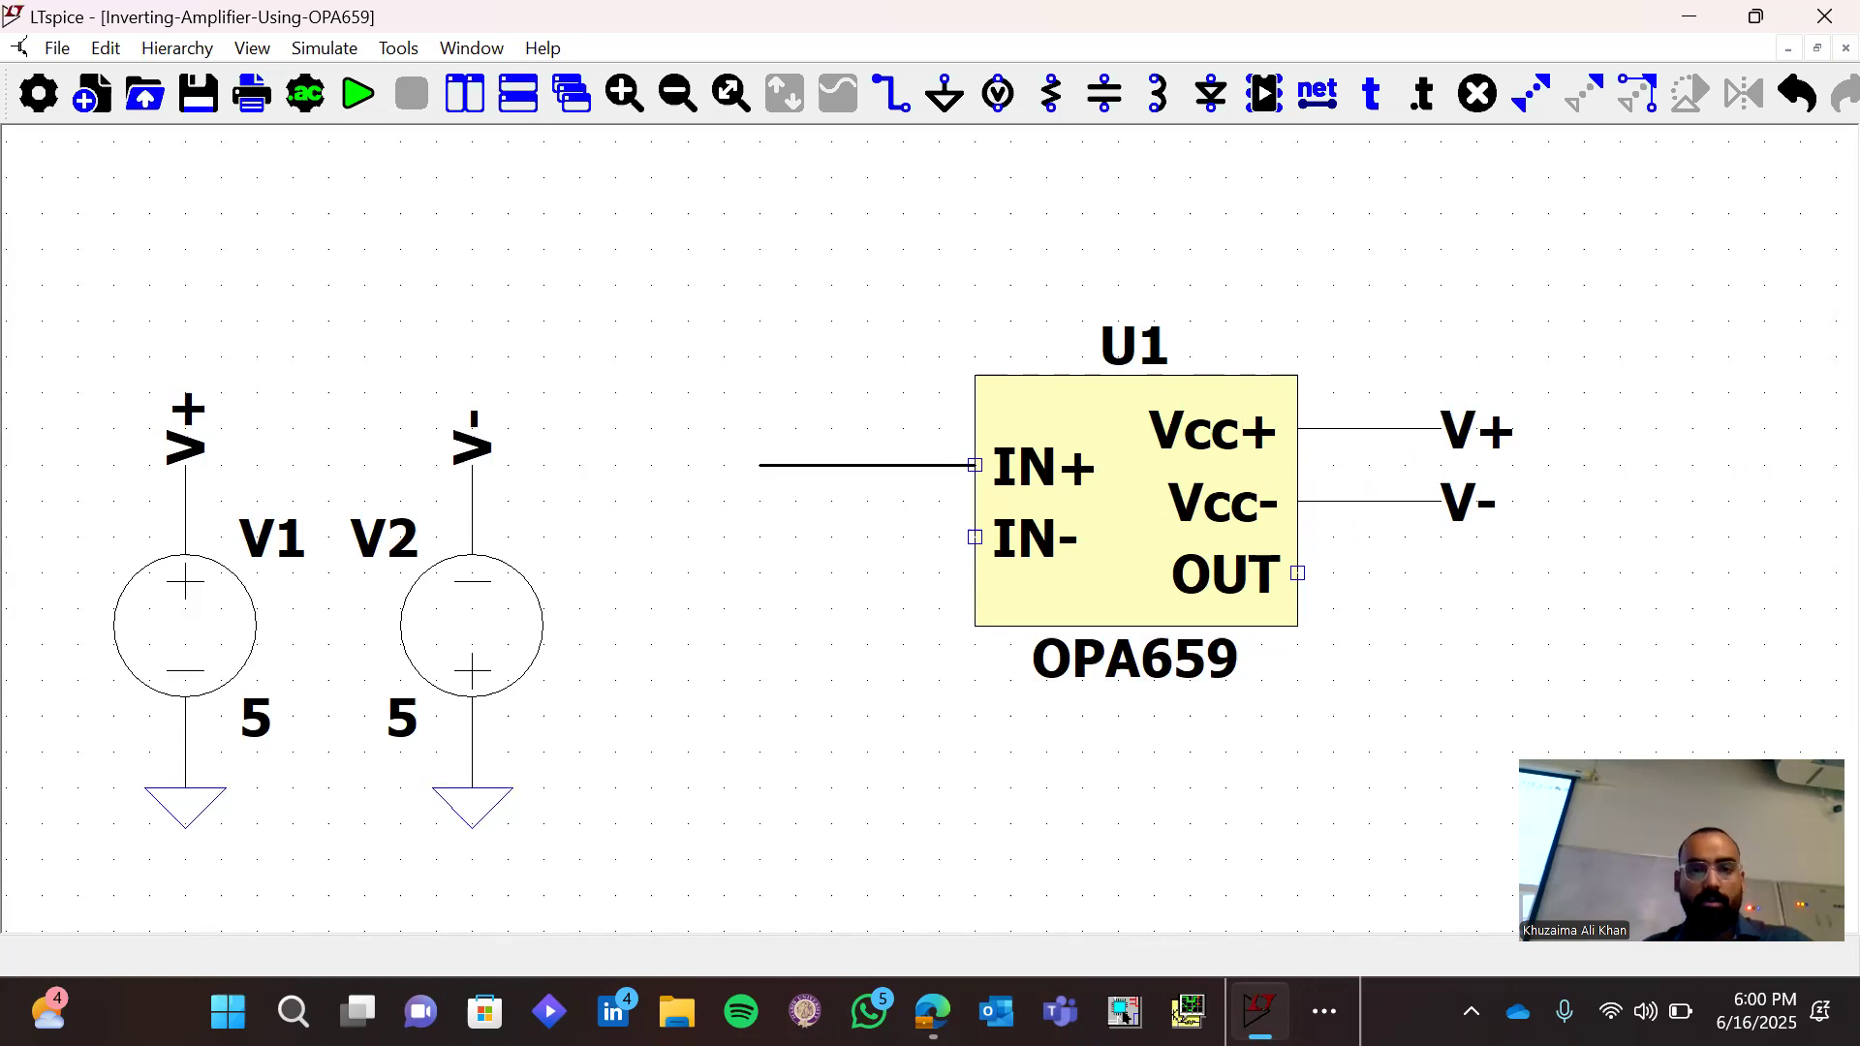
click(760, 465)
click(724, 644)
key(Escape)
Draw a wire from U1's IN- pin a short way left and down to below the op-amp symbol
key(F3)
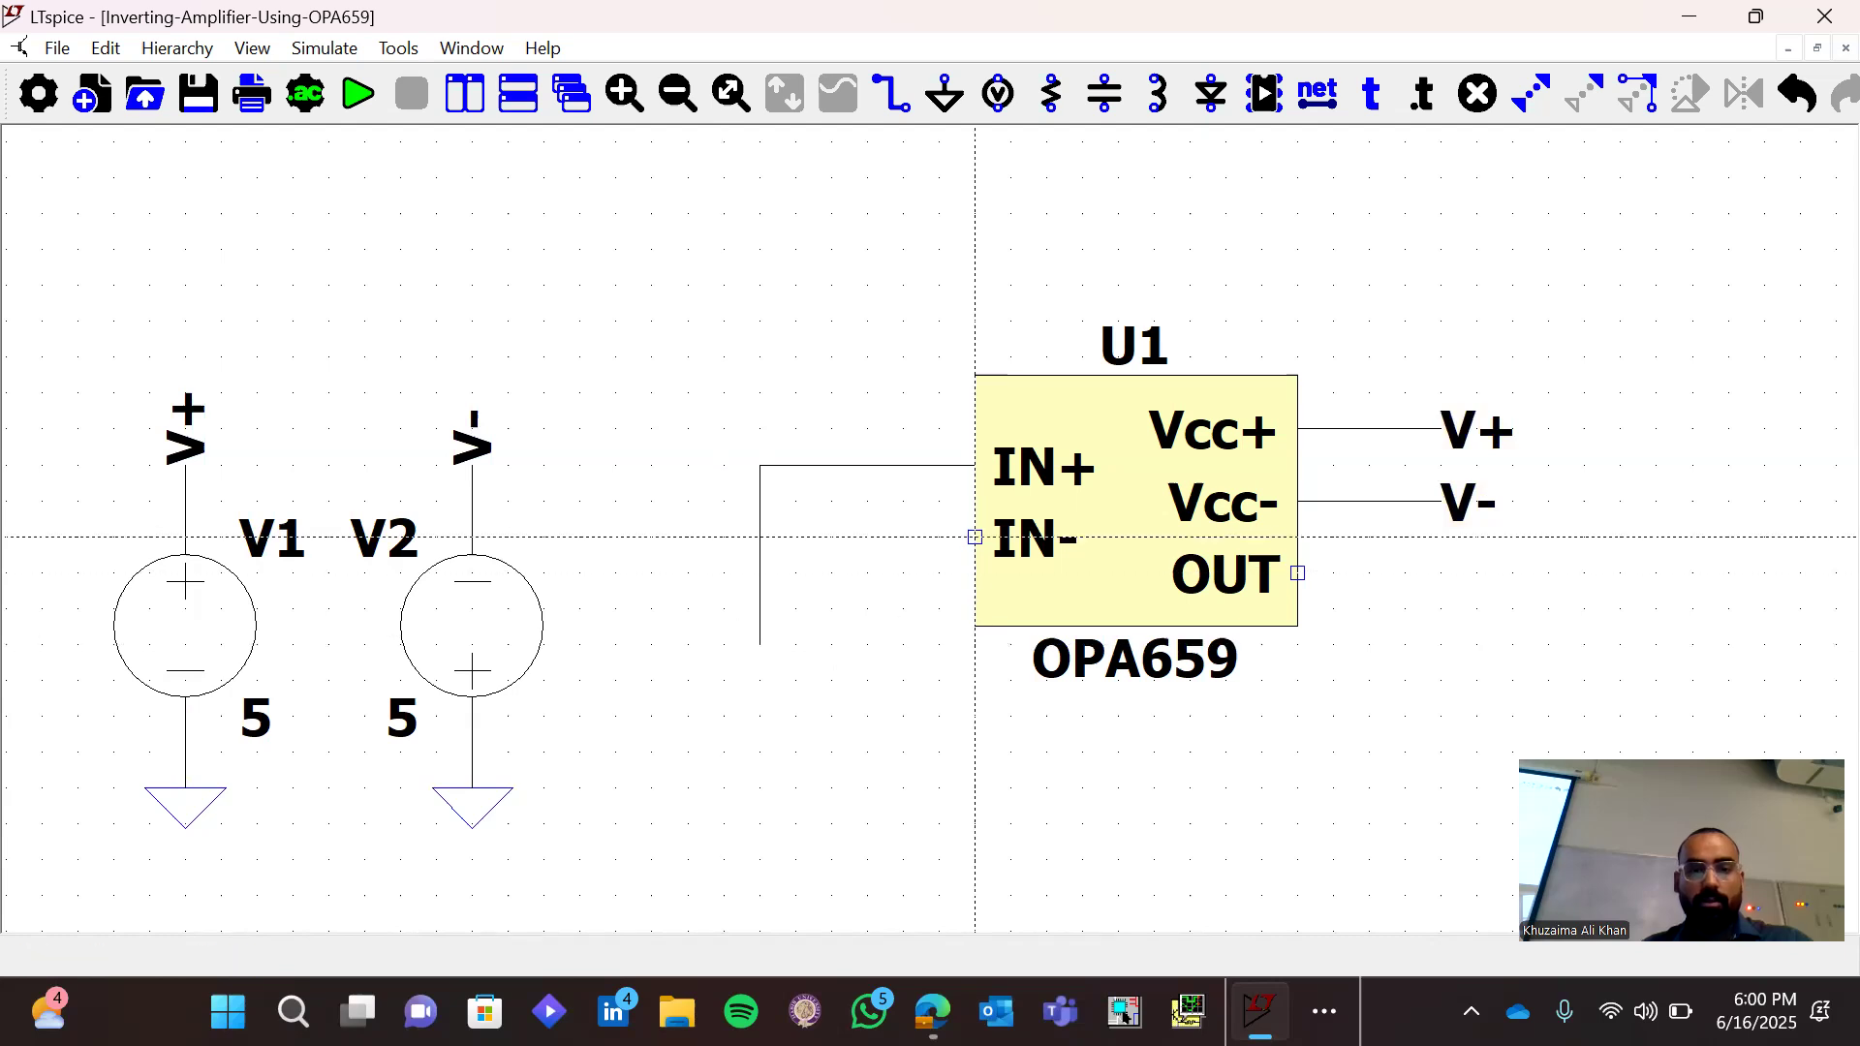
click(975, 537)
click(831, 536)
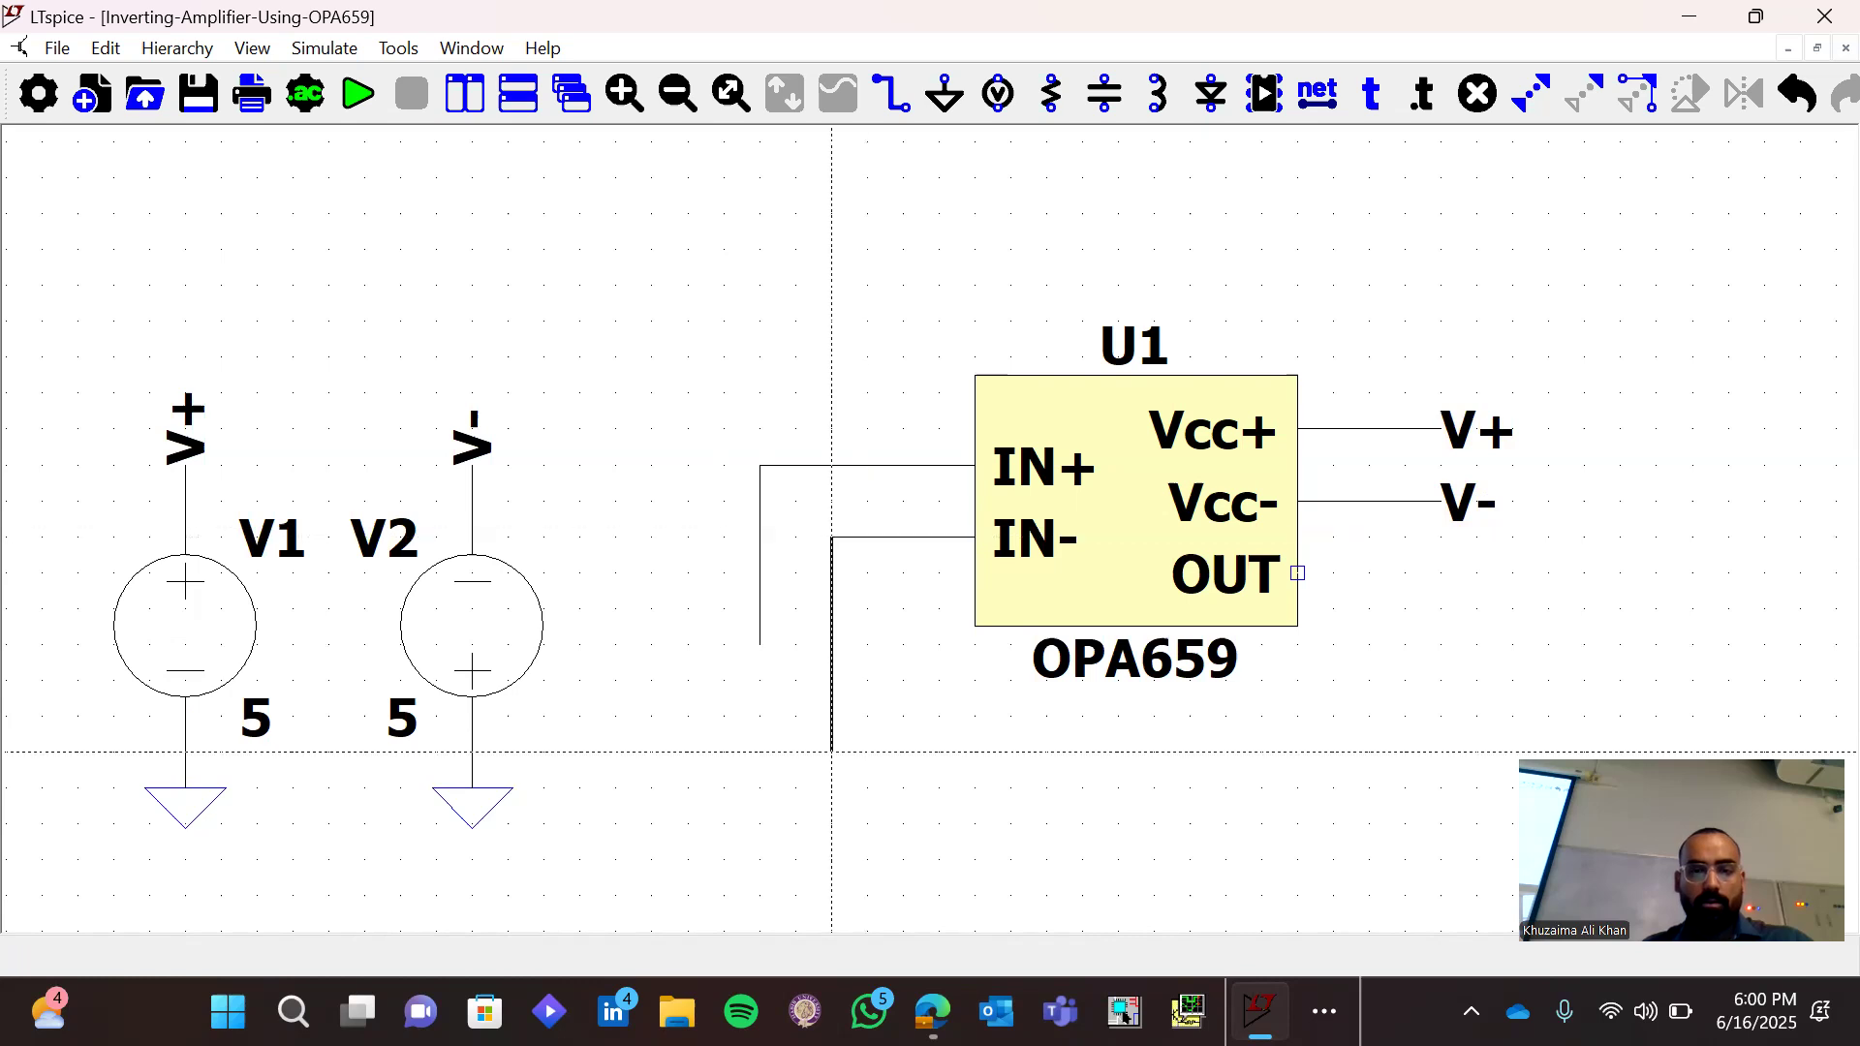
click(831, 824)
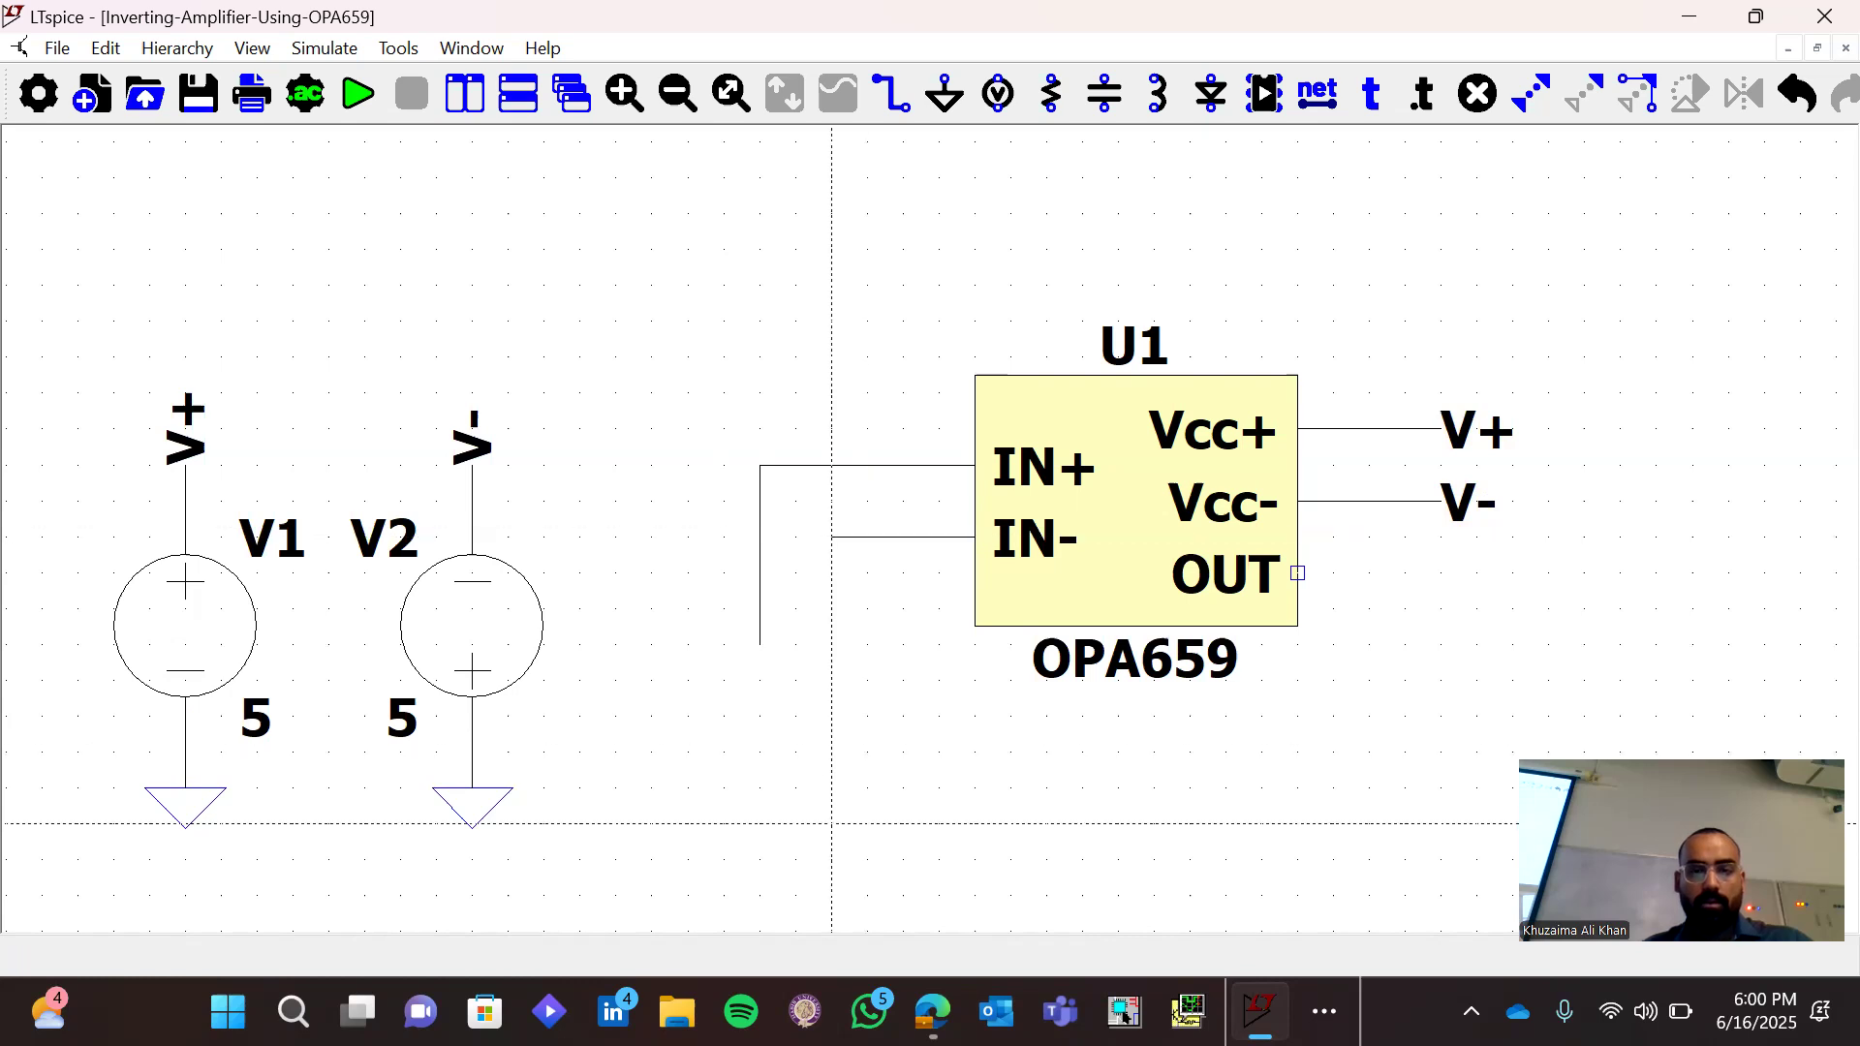
right_click(928, 764)
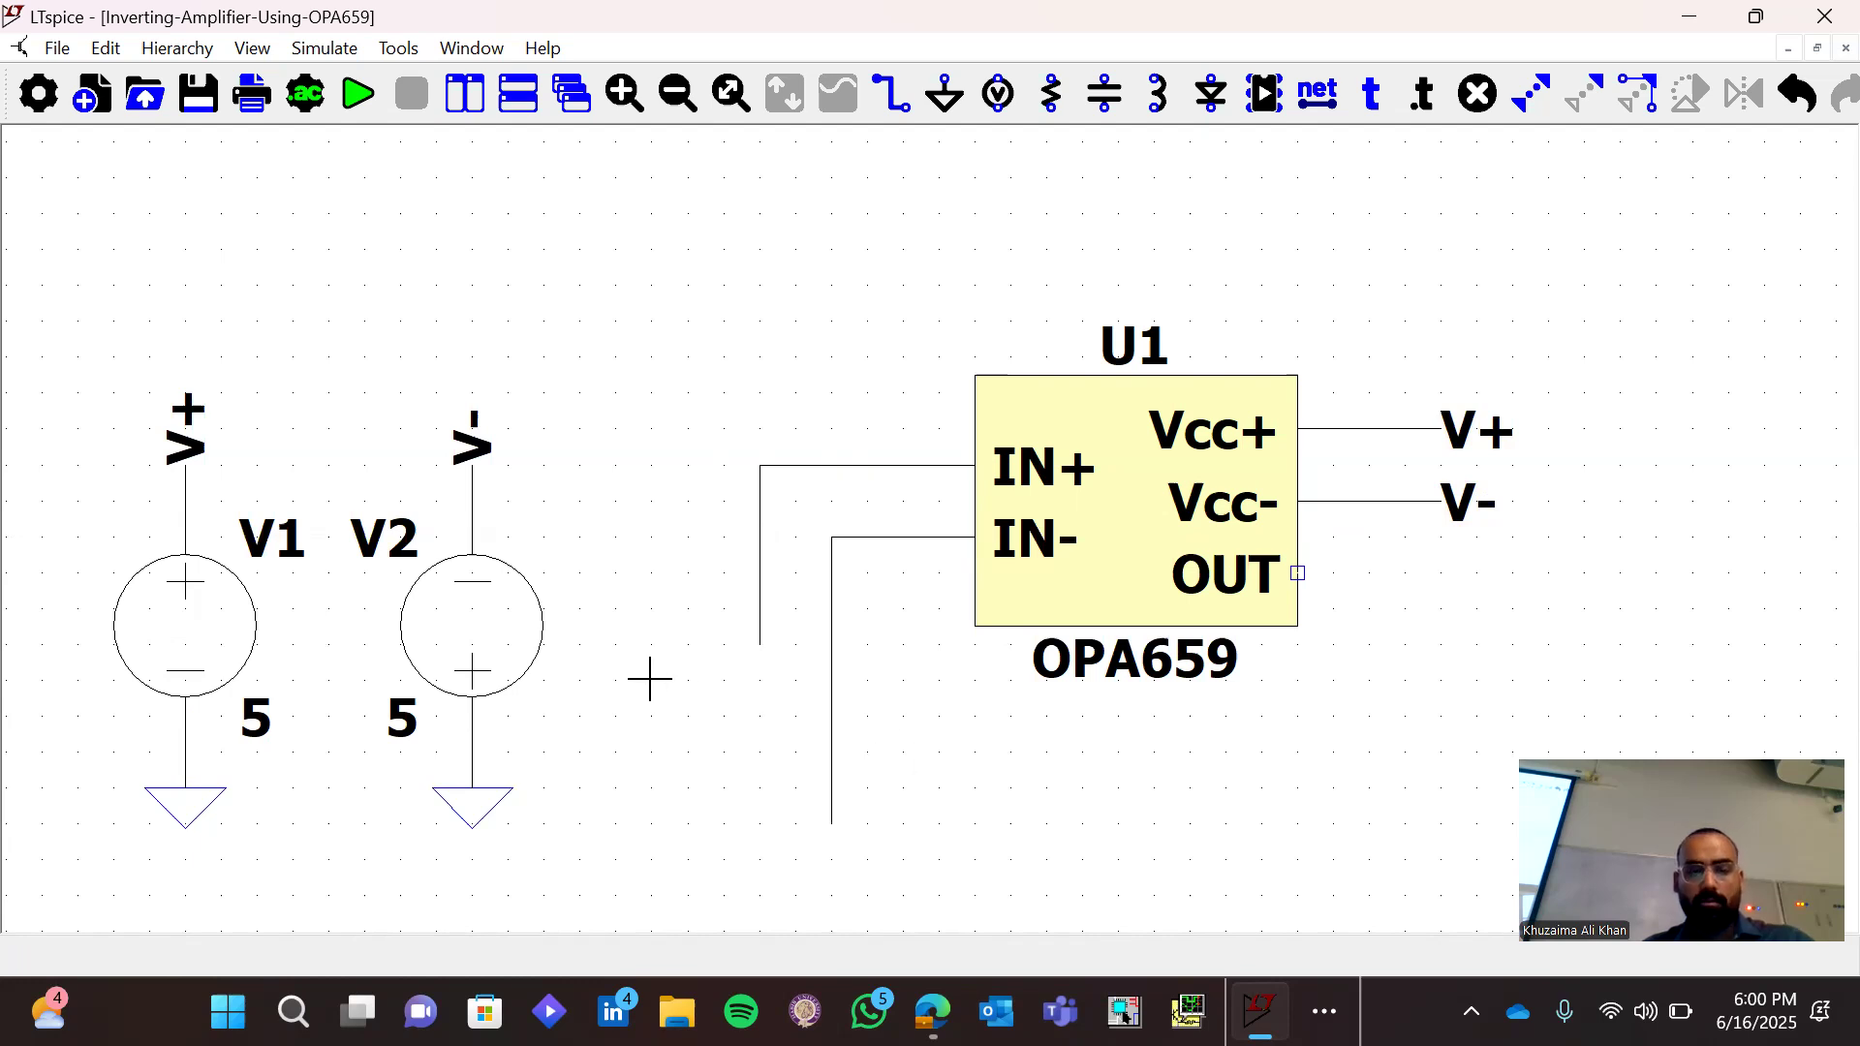
Place a ground symbol at the lower end of the IN+ wire
key(g)
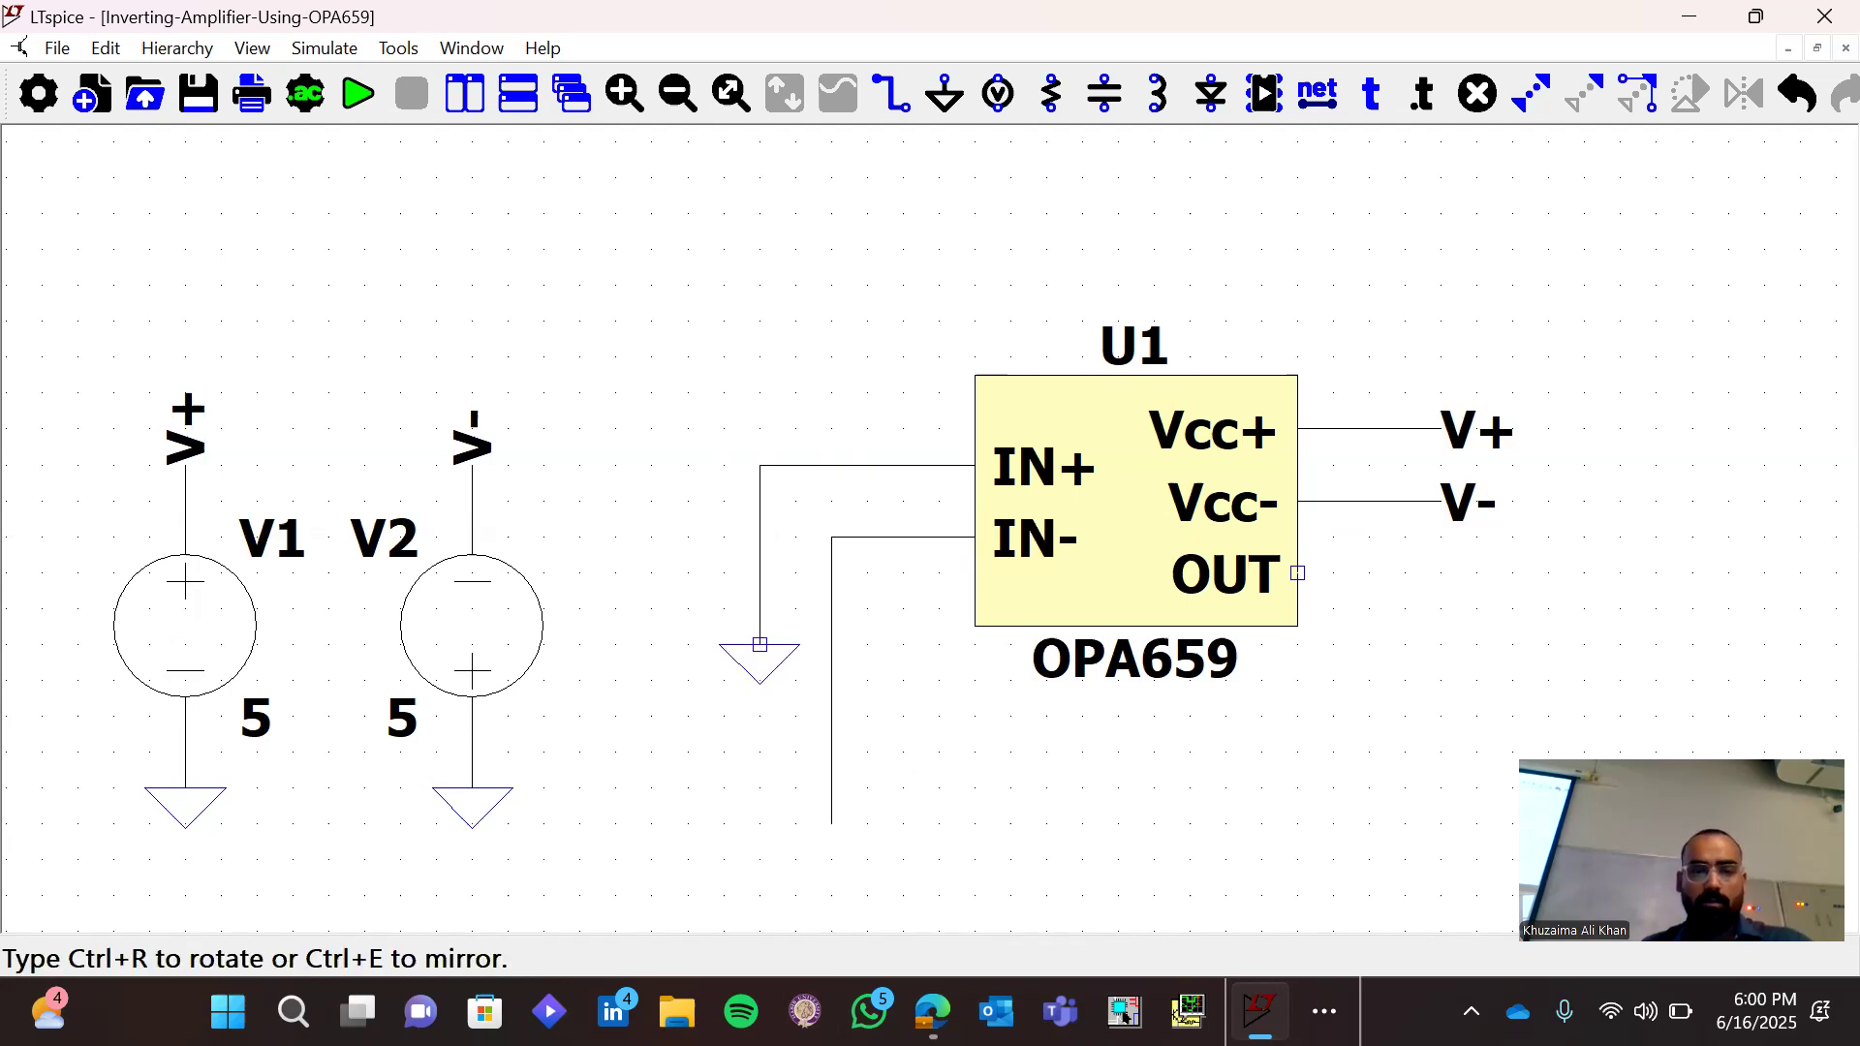
click(759, 645)
right_click(873, 677)
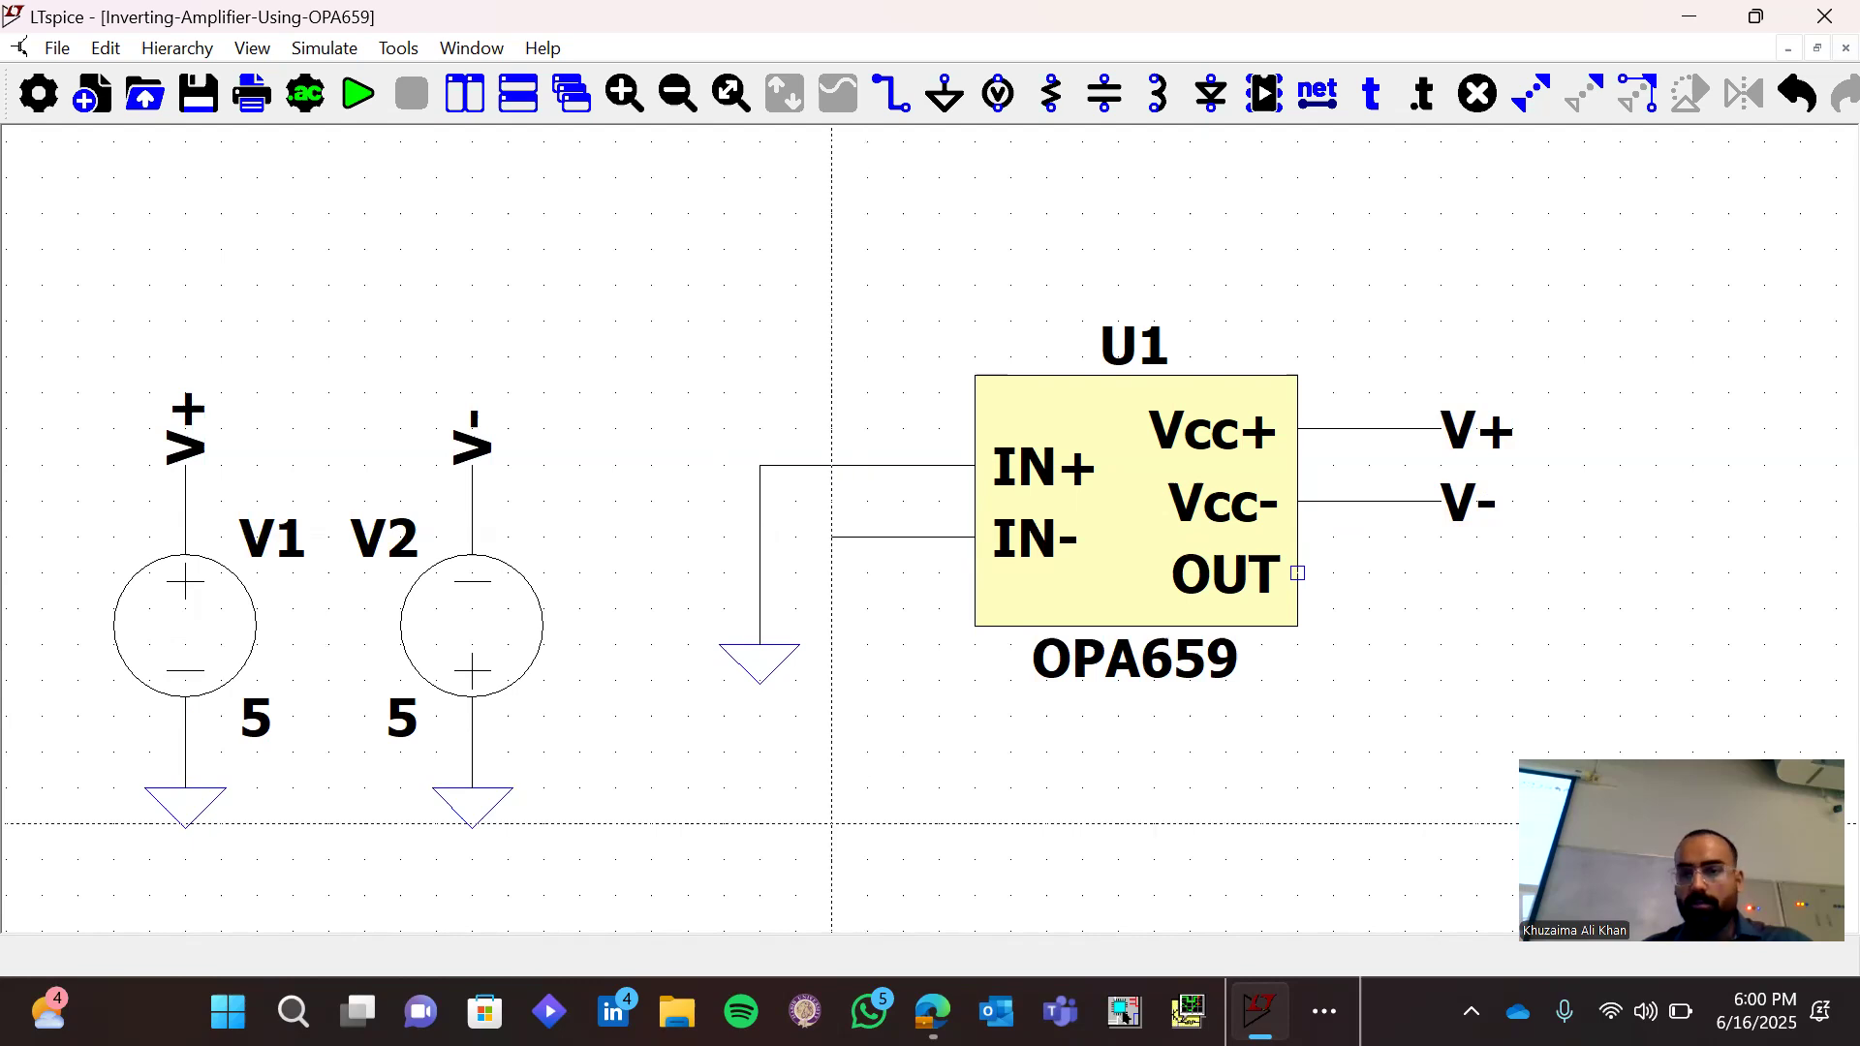
Route a feedback wire from the lower end of the IN- wire beneath U1 and up to the OUT pin
click(831, 823)
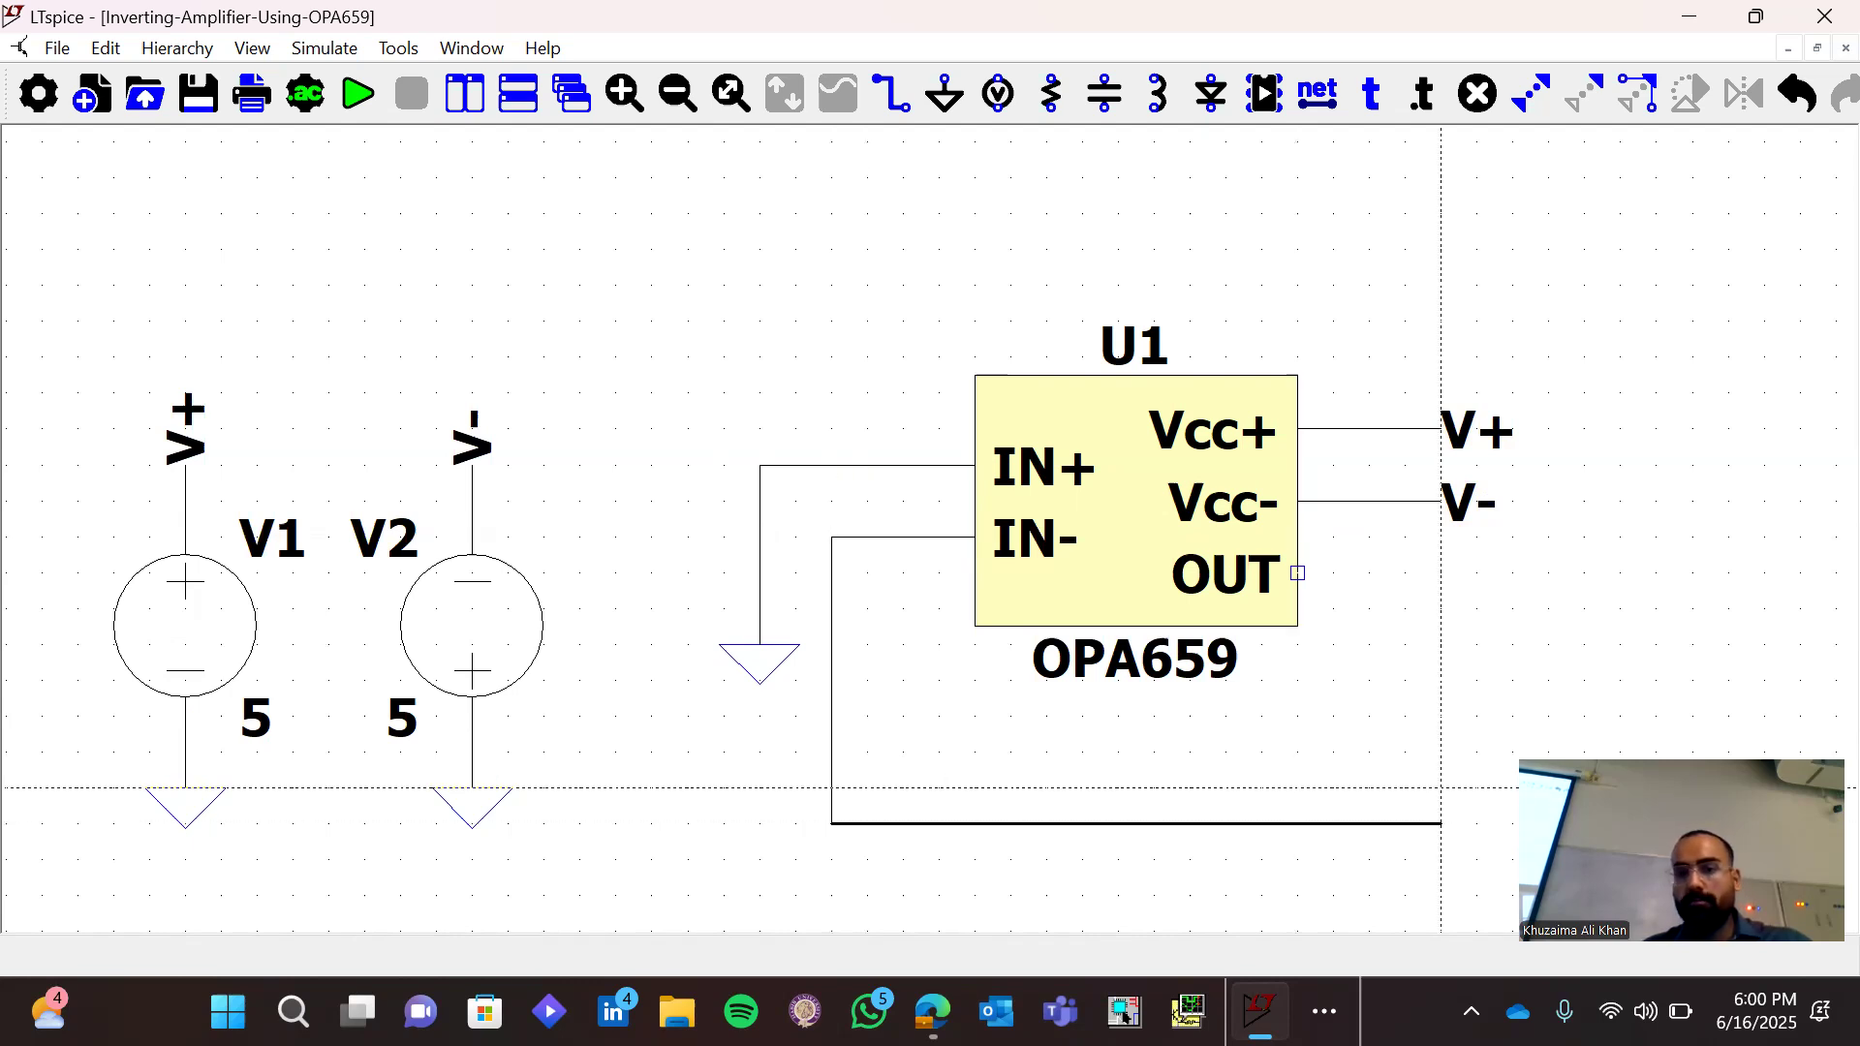
click(1442, 823)
click(1298, 572)
key(Escape)
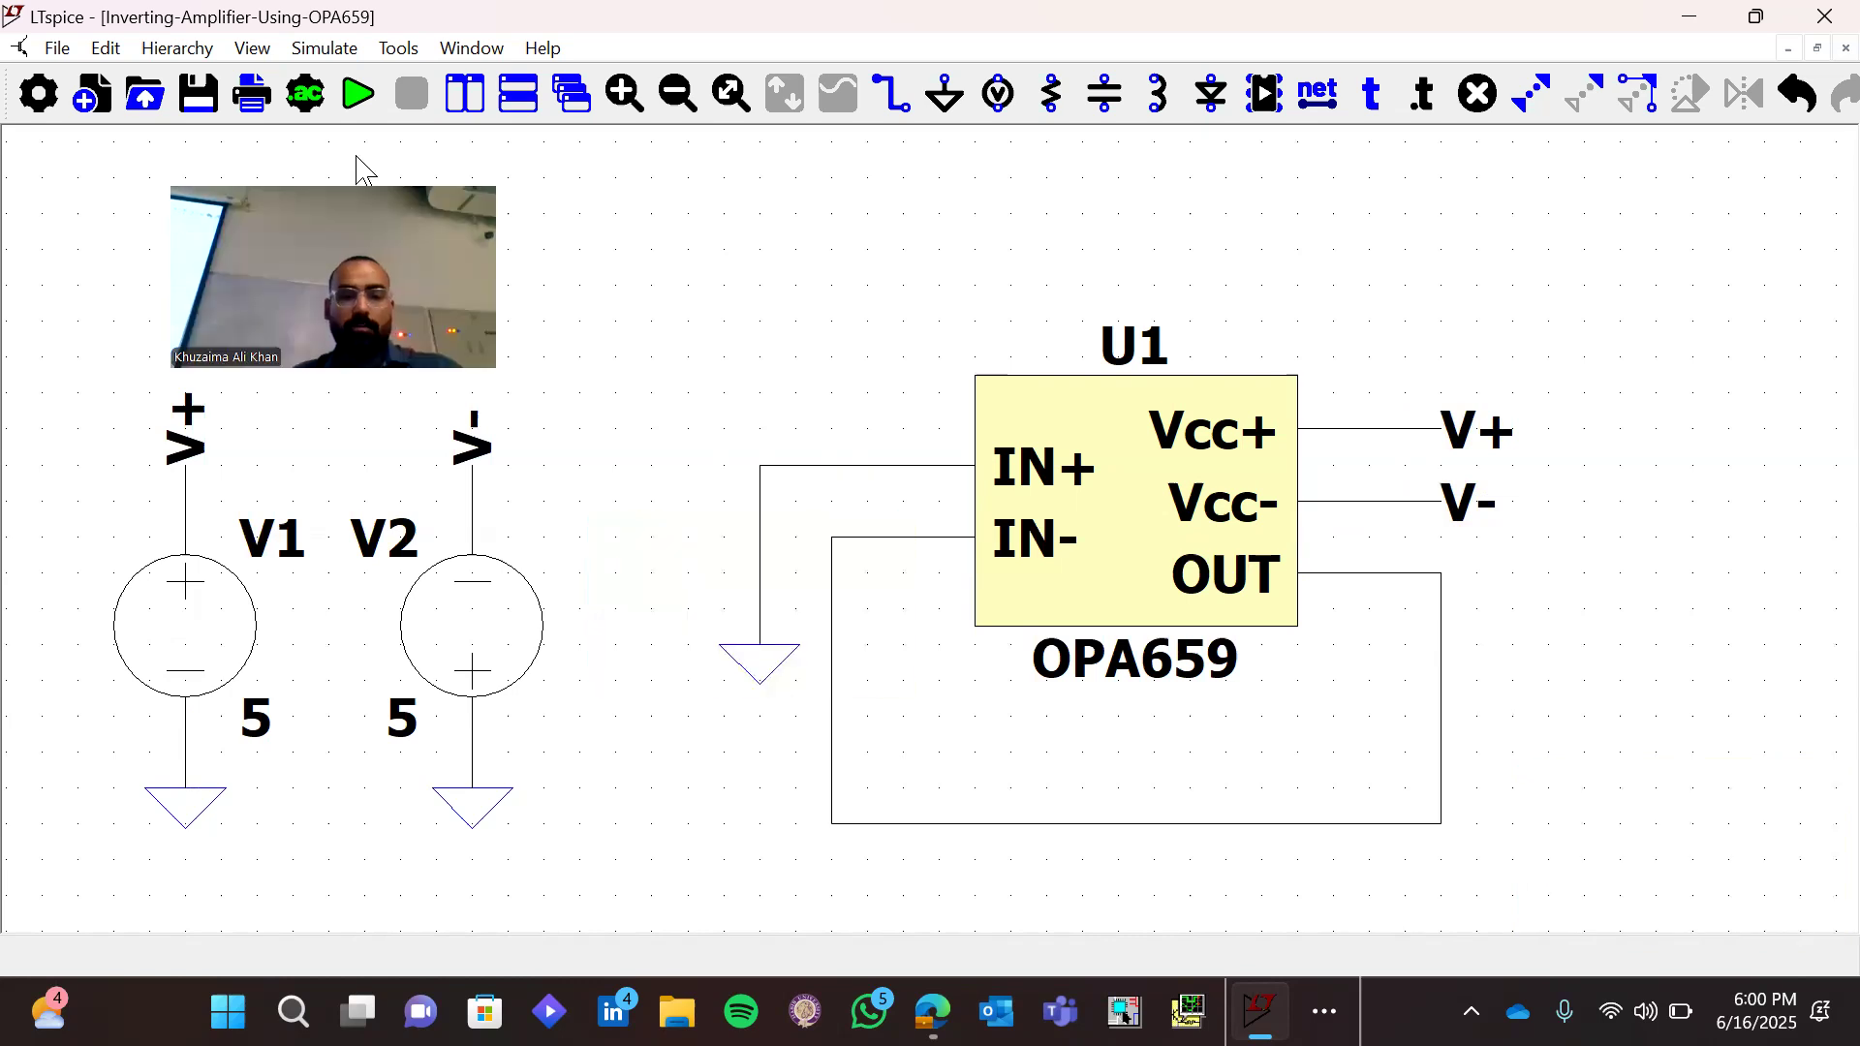
Insert resistor R1 vertically in the IN- wire and resistor R2 horizontally in the feedback wire beneath U1
key(r)
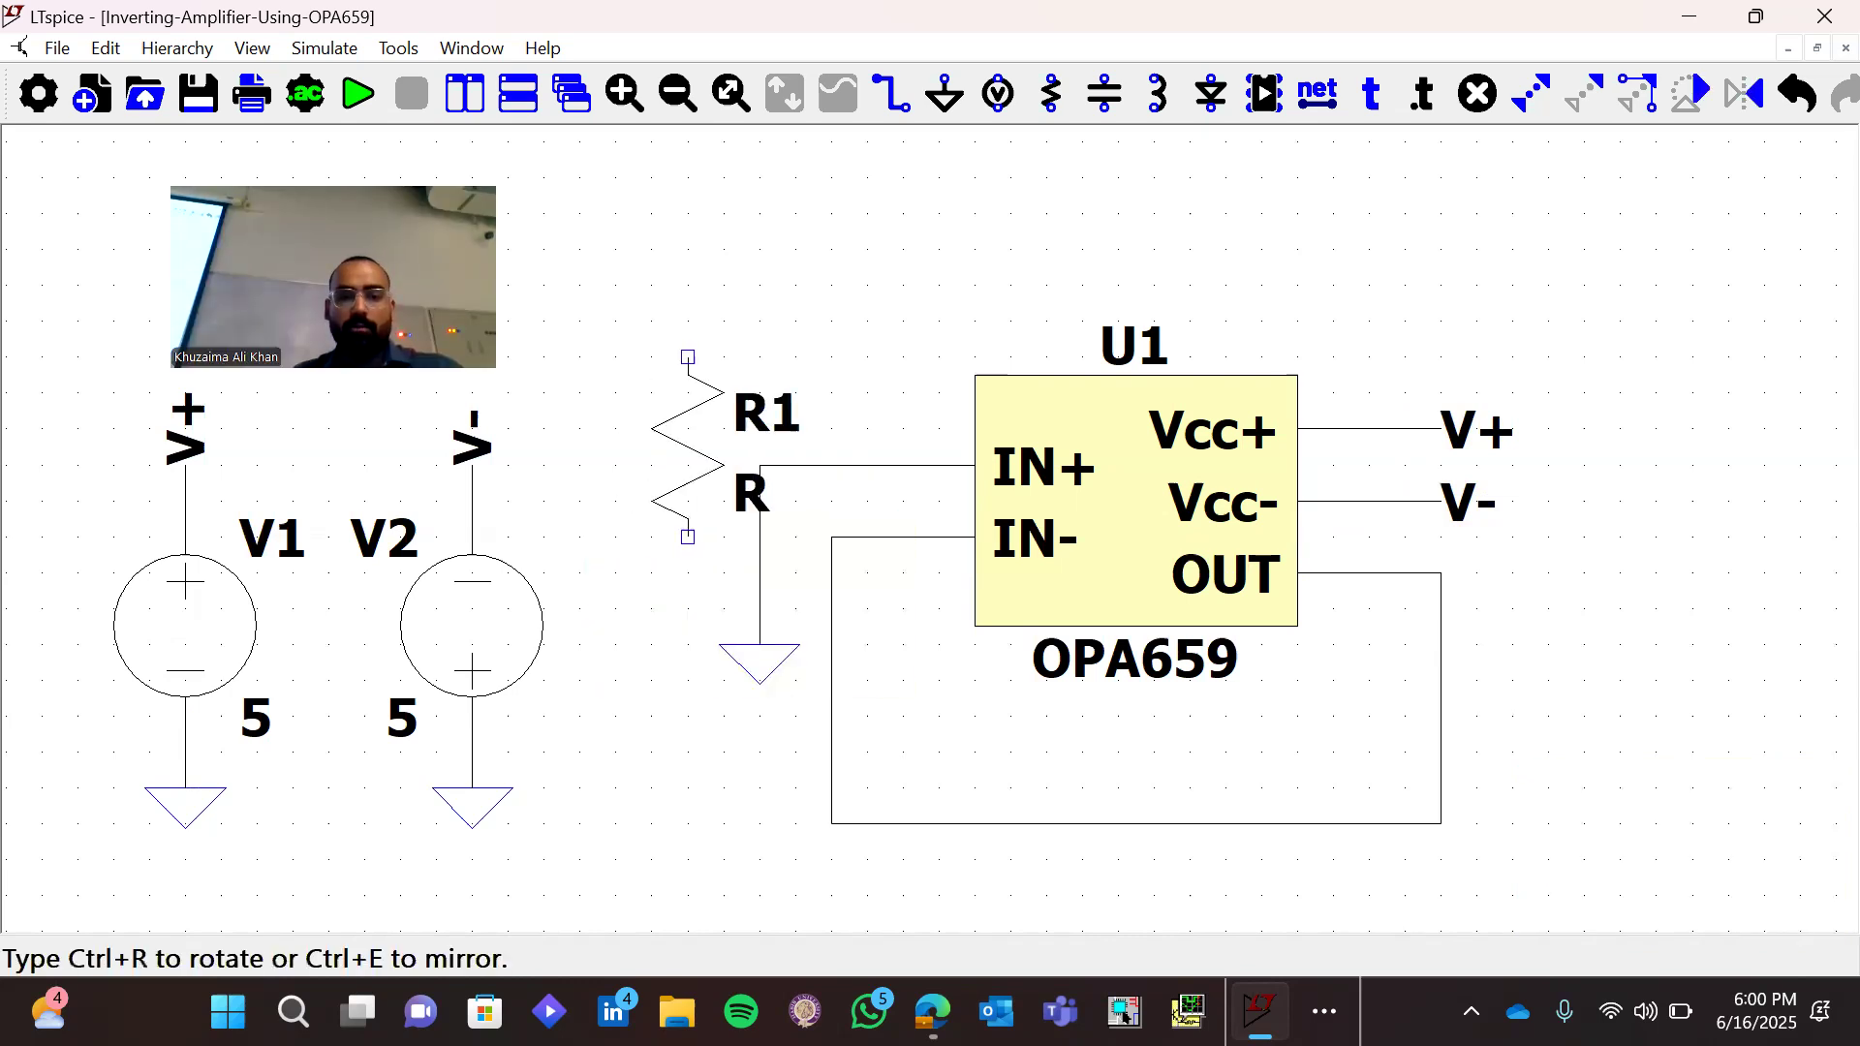
click(831, 571)
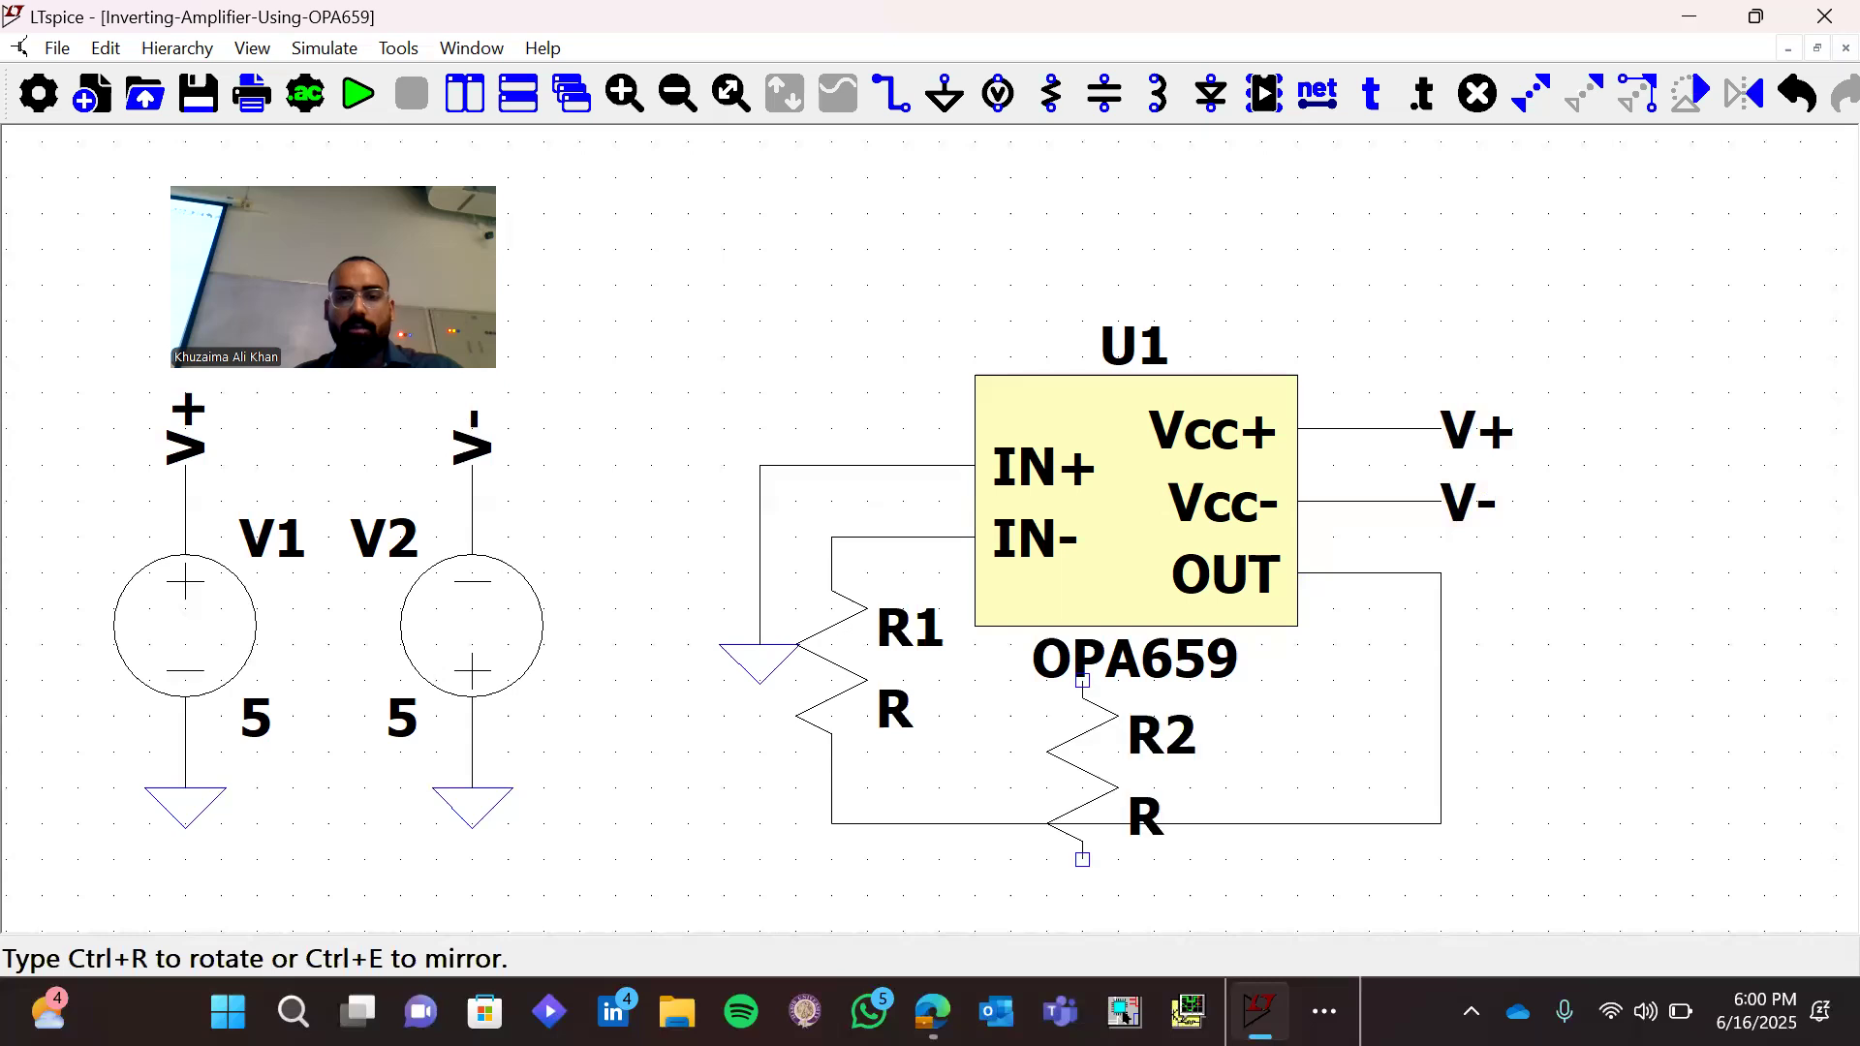
key(ctrl+r)
click(1172, 824)
key(Escape)
key(F3)
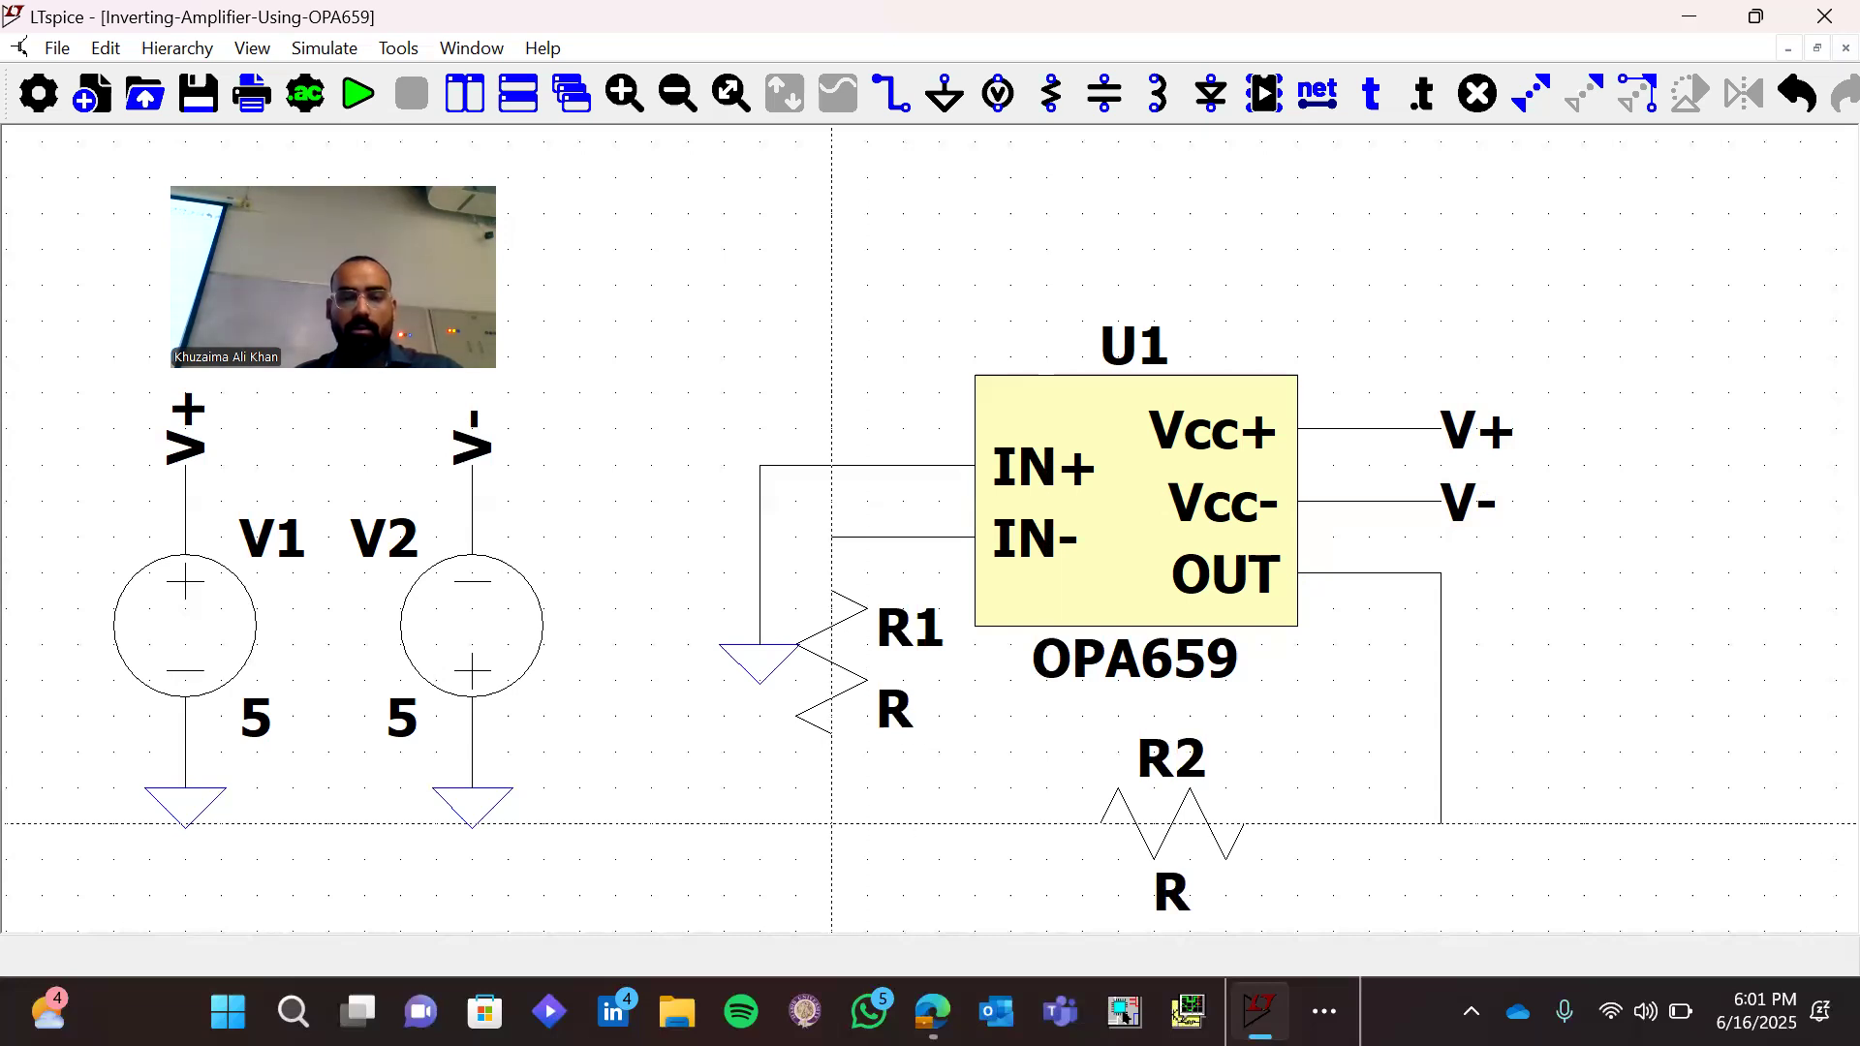
key(Escape)
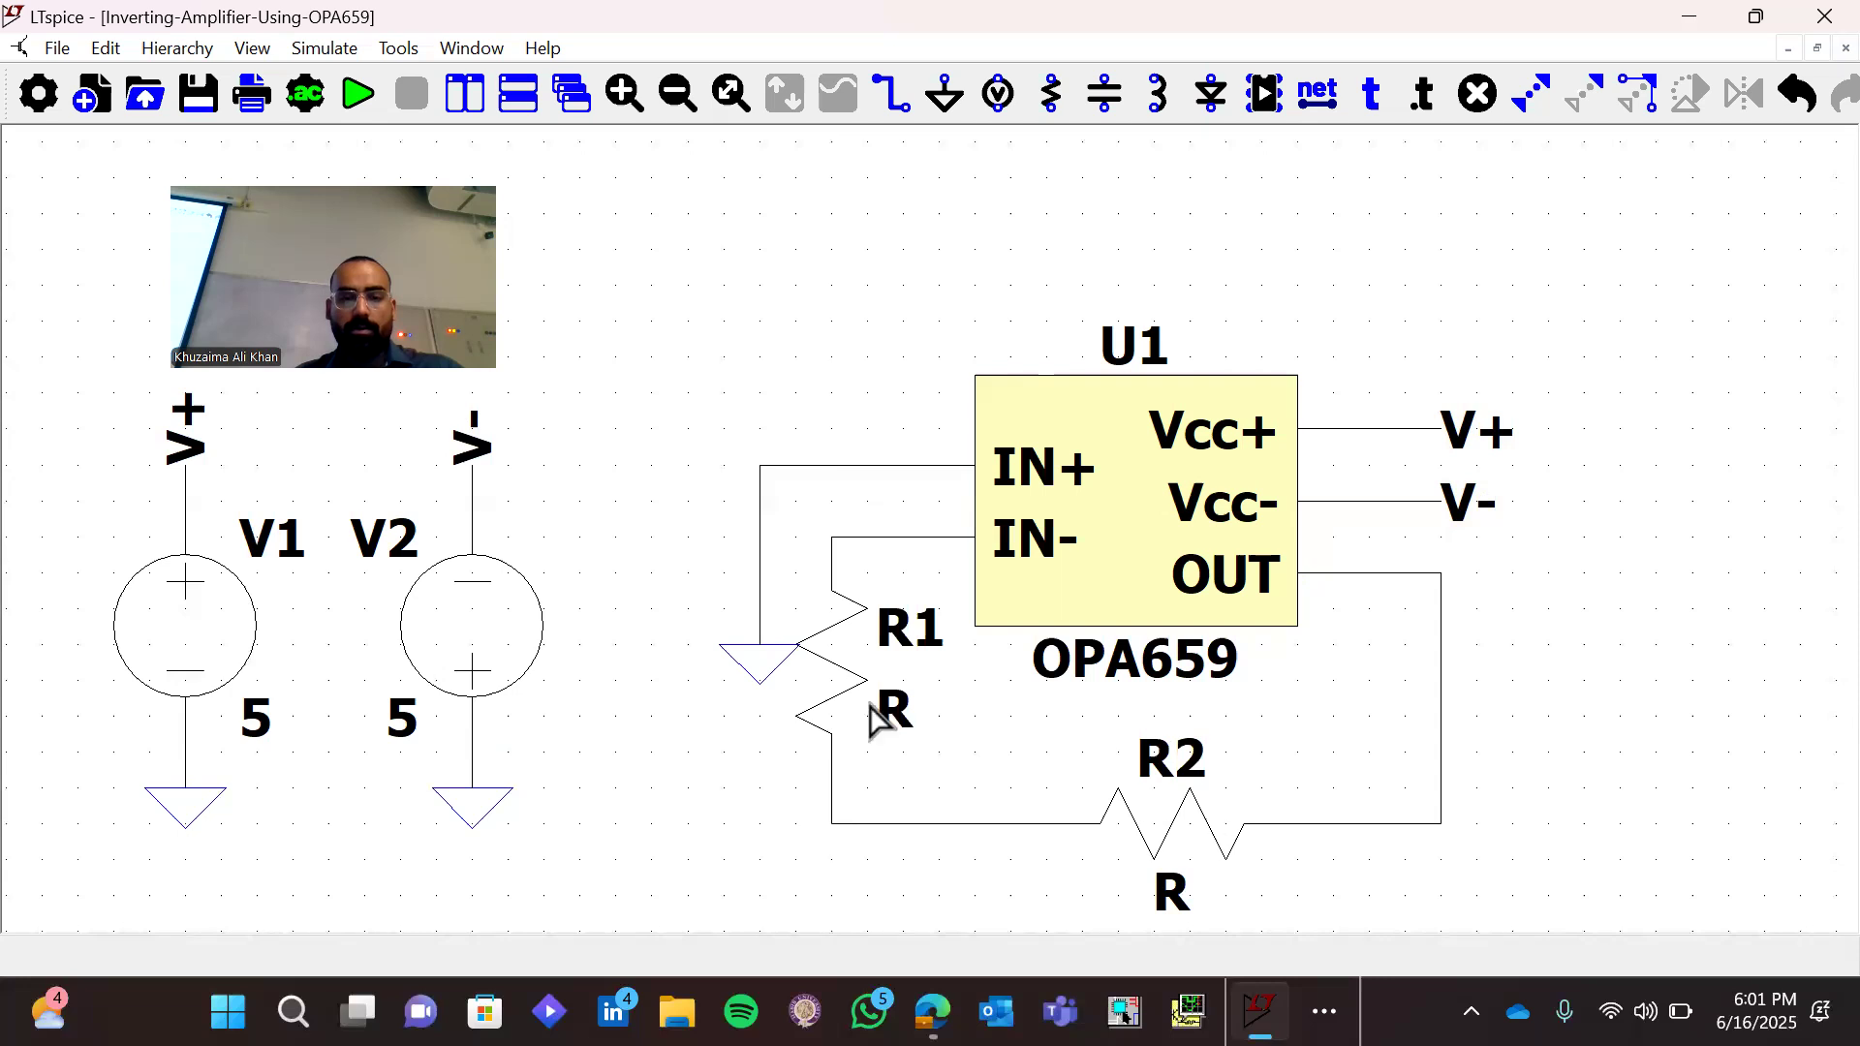
Delete the ground symbol and the vertical wire segment connected to the IN+ wire
key(F5)
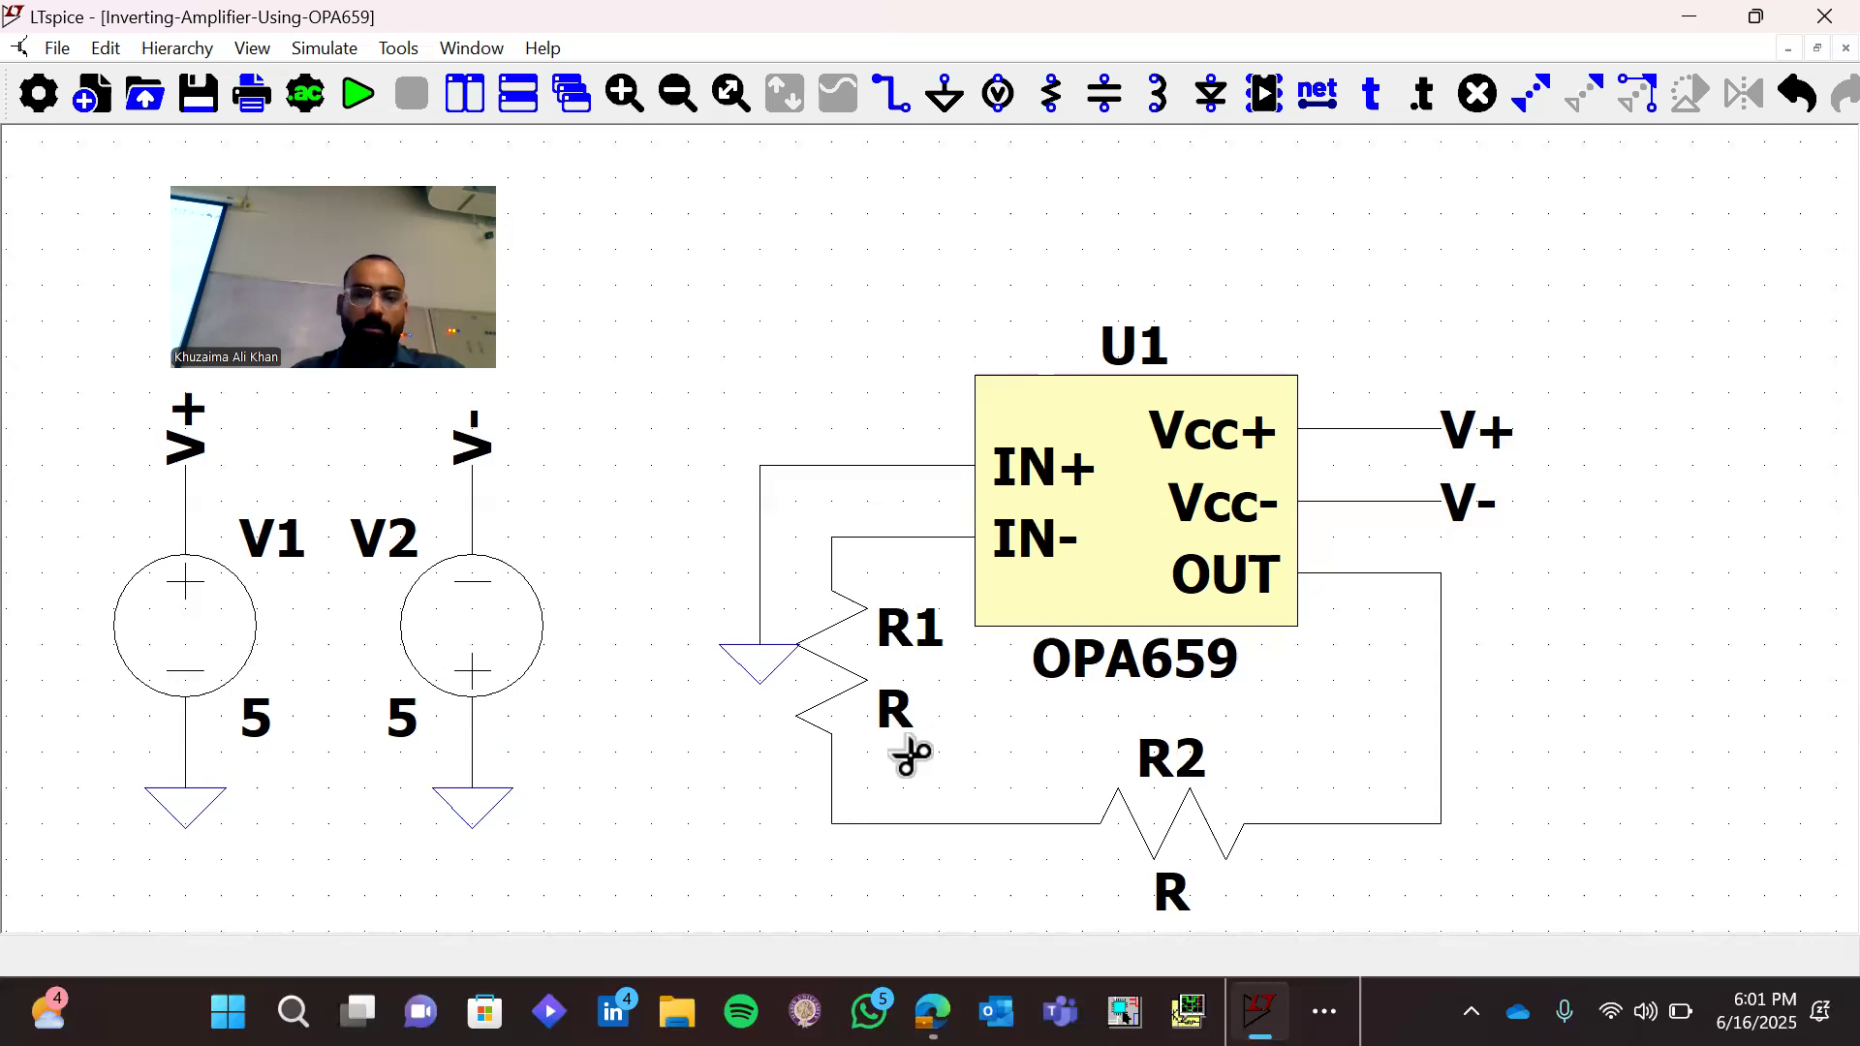
click(761, 678)
click(762, 590)
Extend the IN+ wire further left, up and back to the right, ending in a short downward stub
key(w)
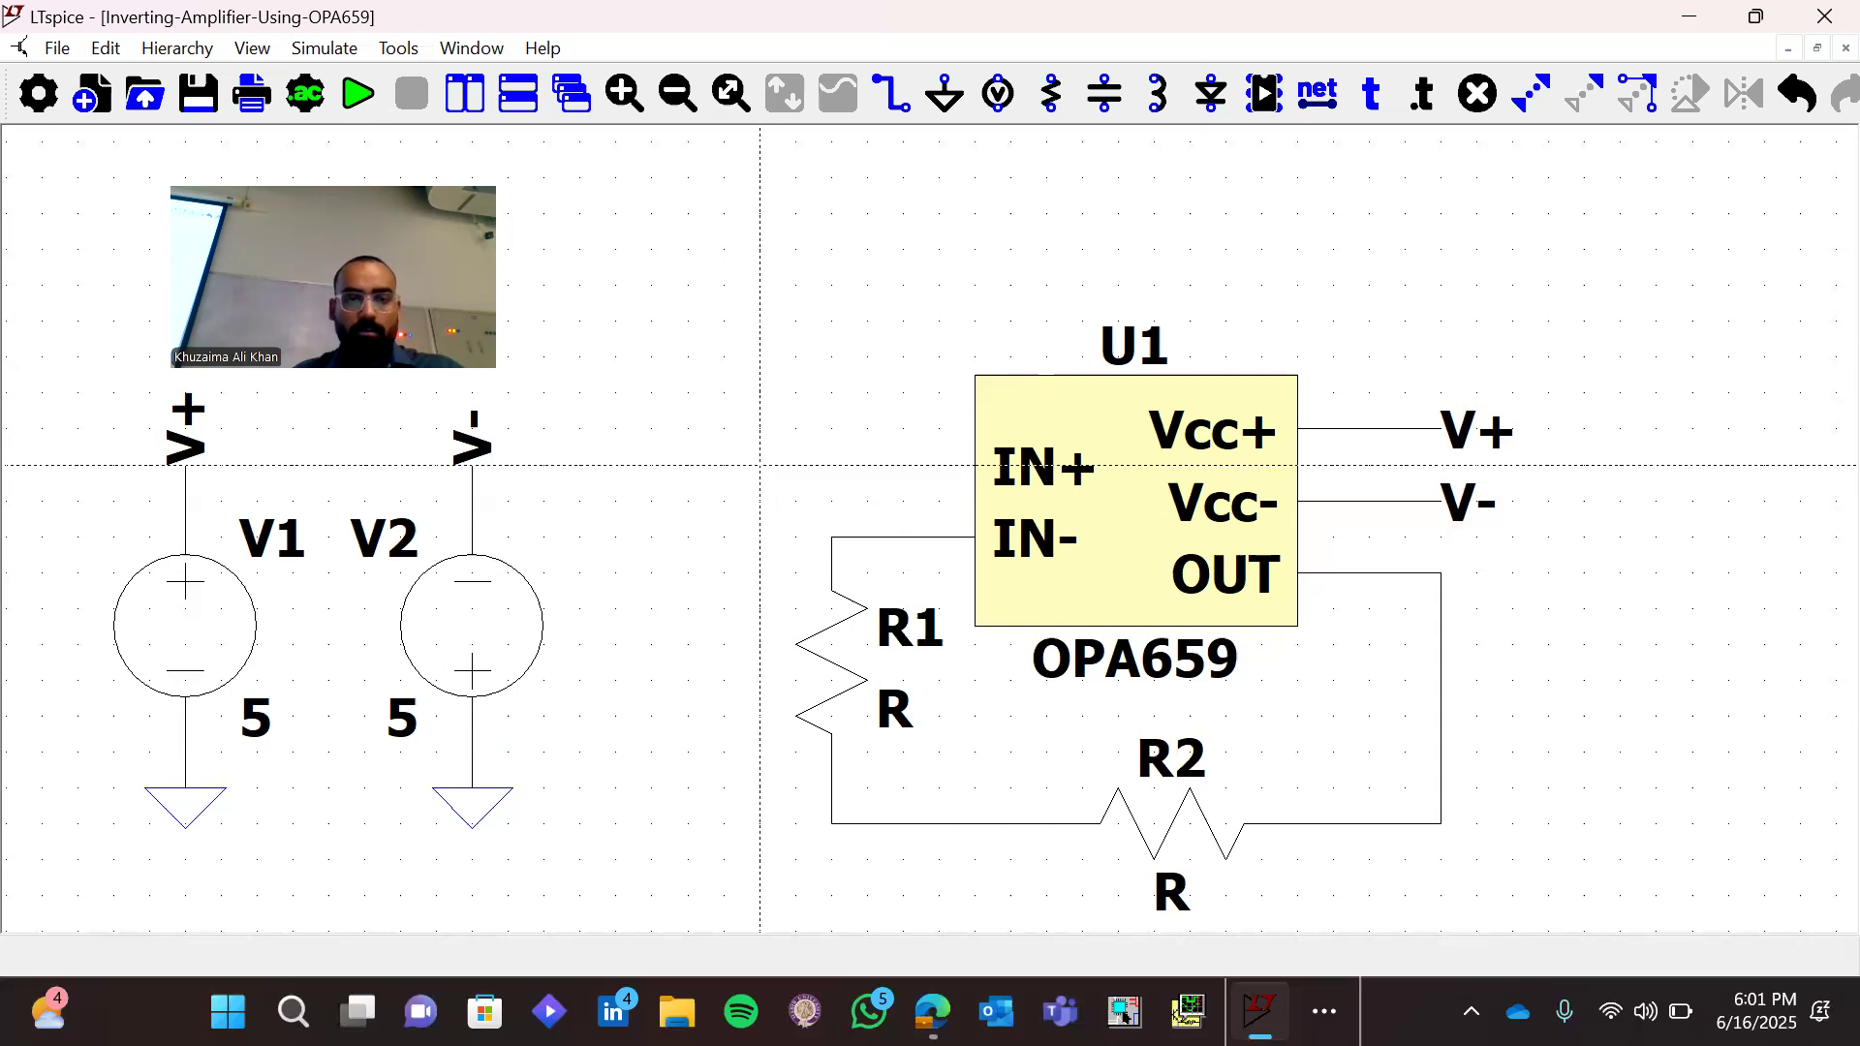
click(759, 465)
click(615, 464)
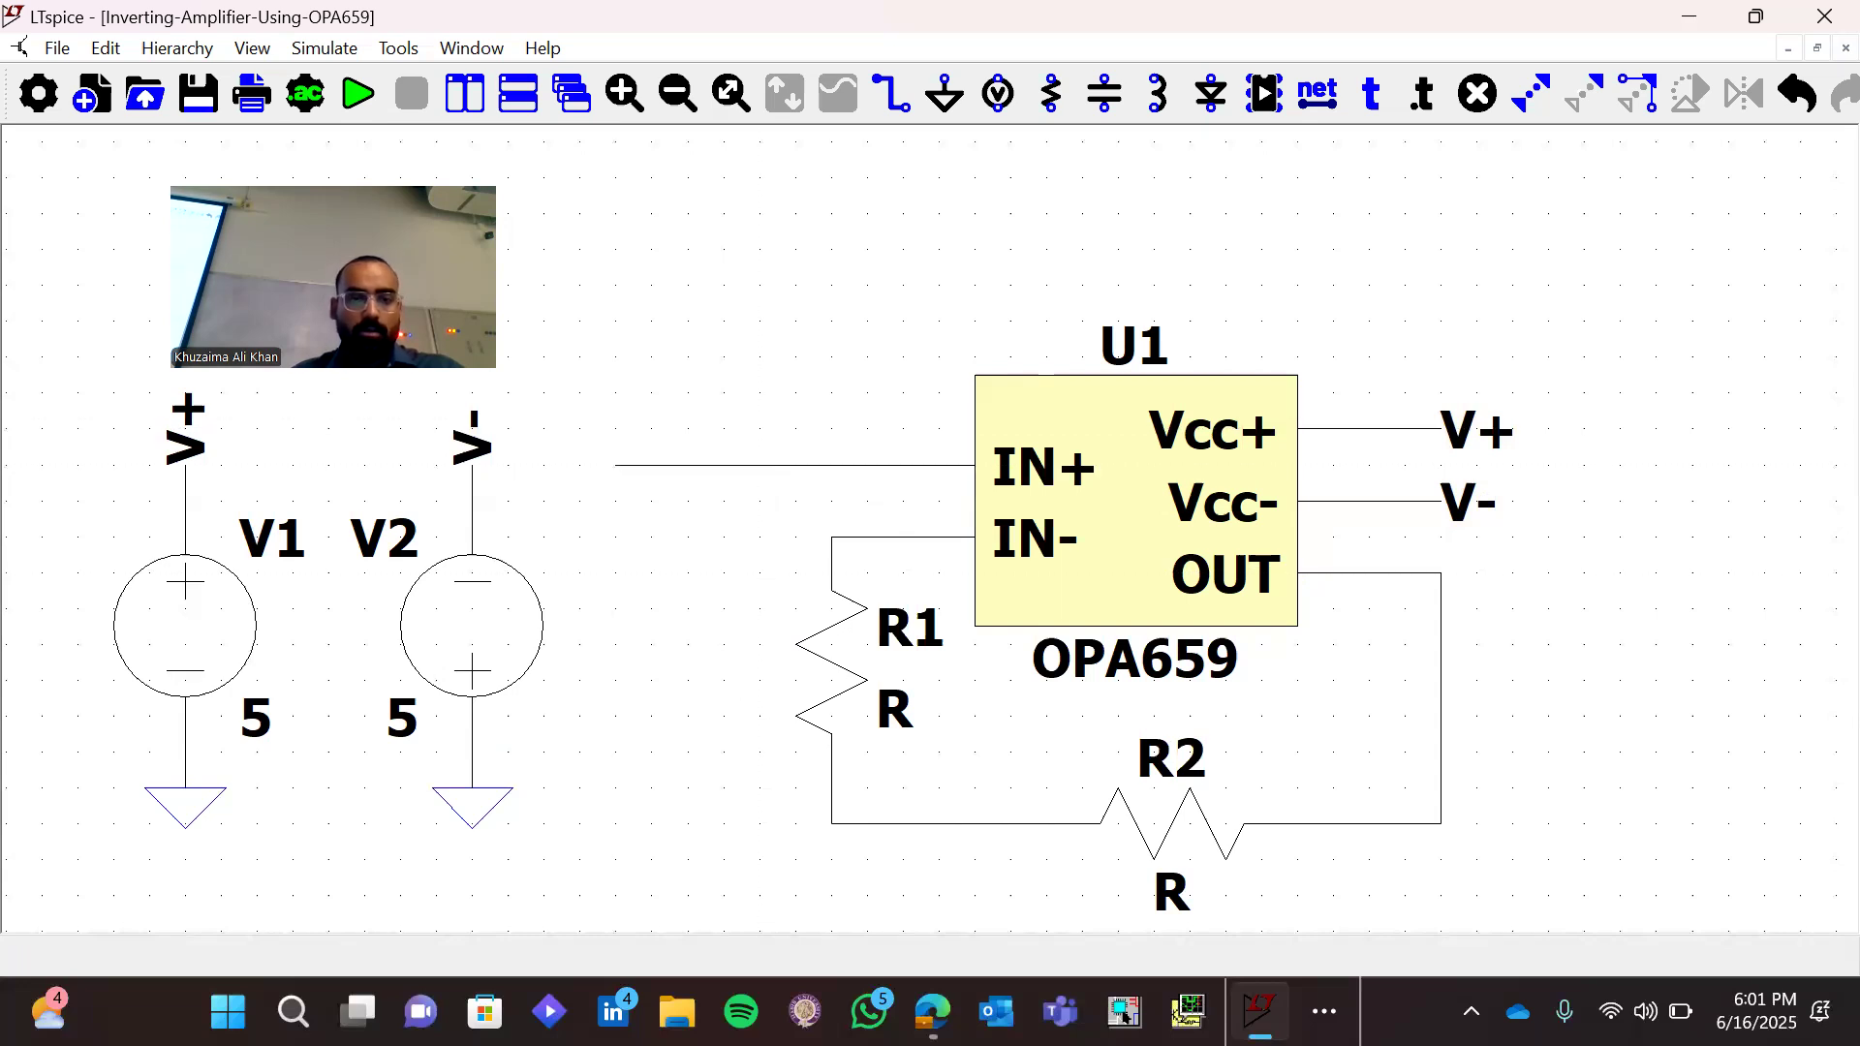
click(724, 320)
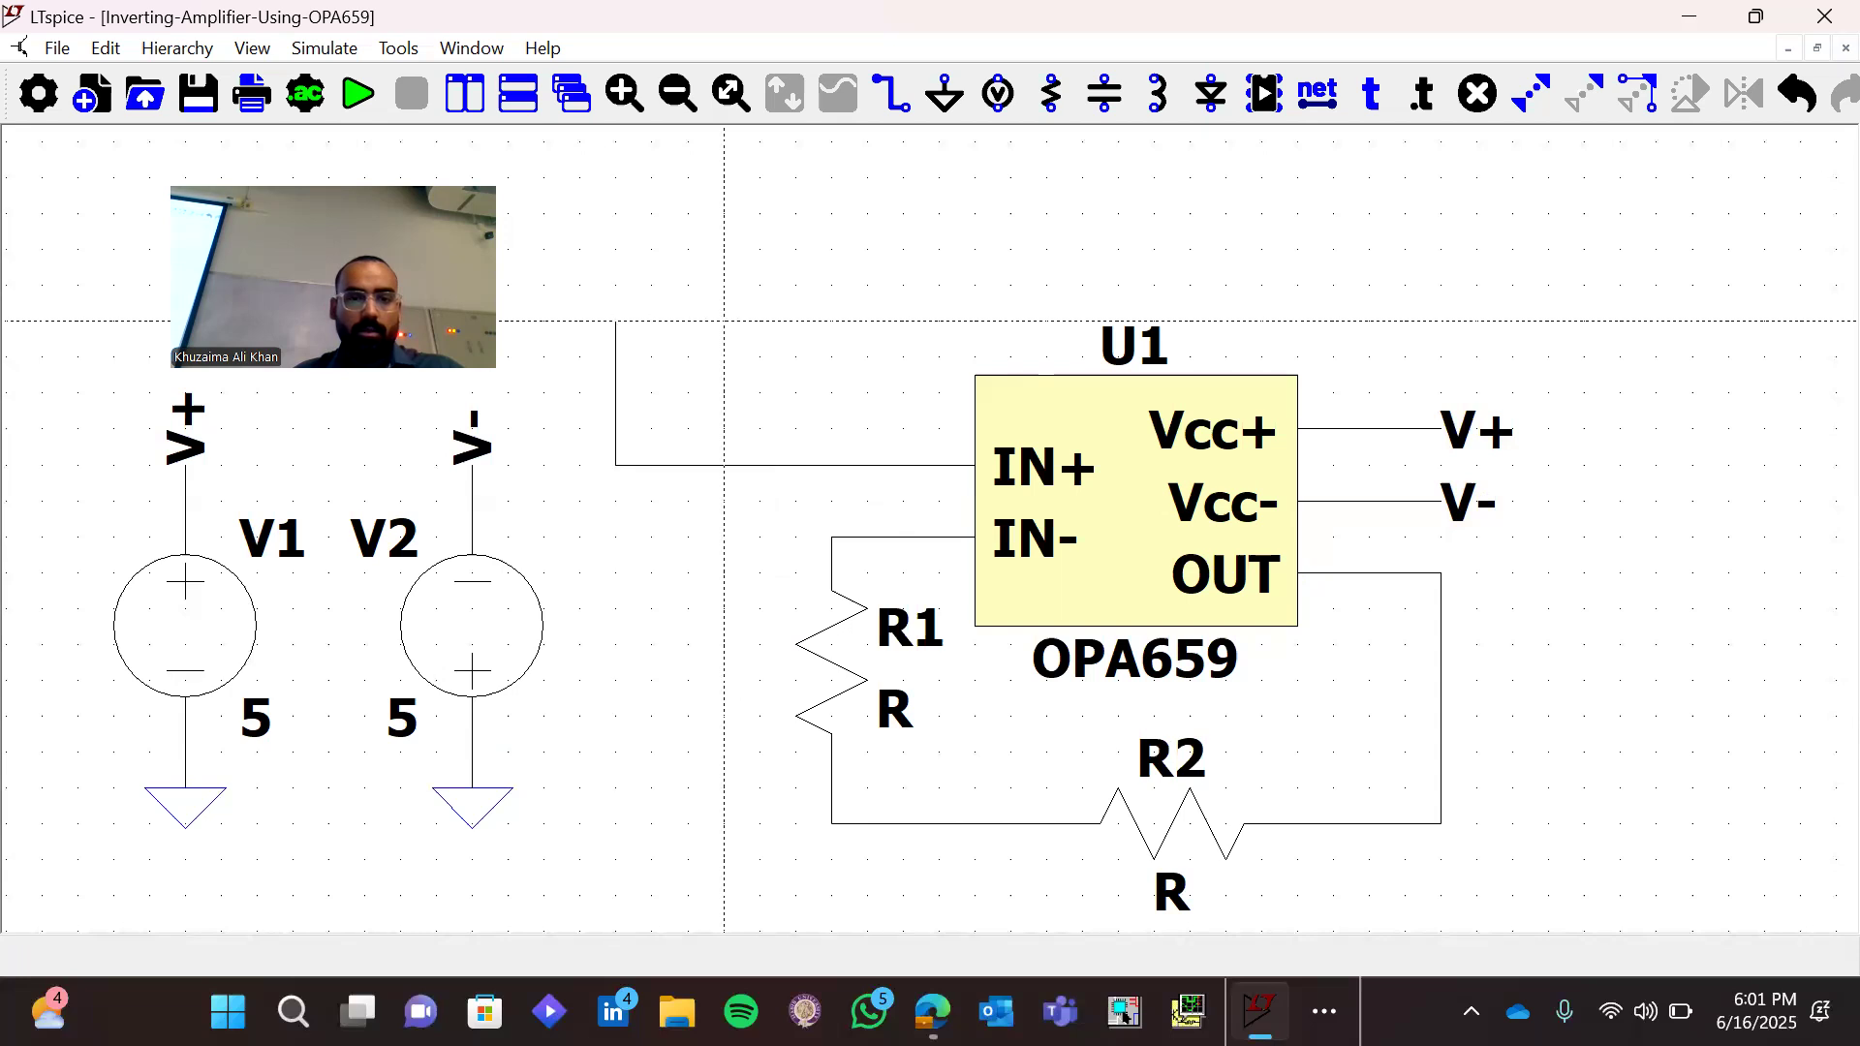
key(Escape)
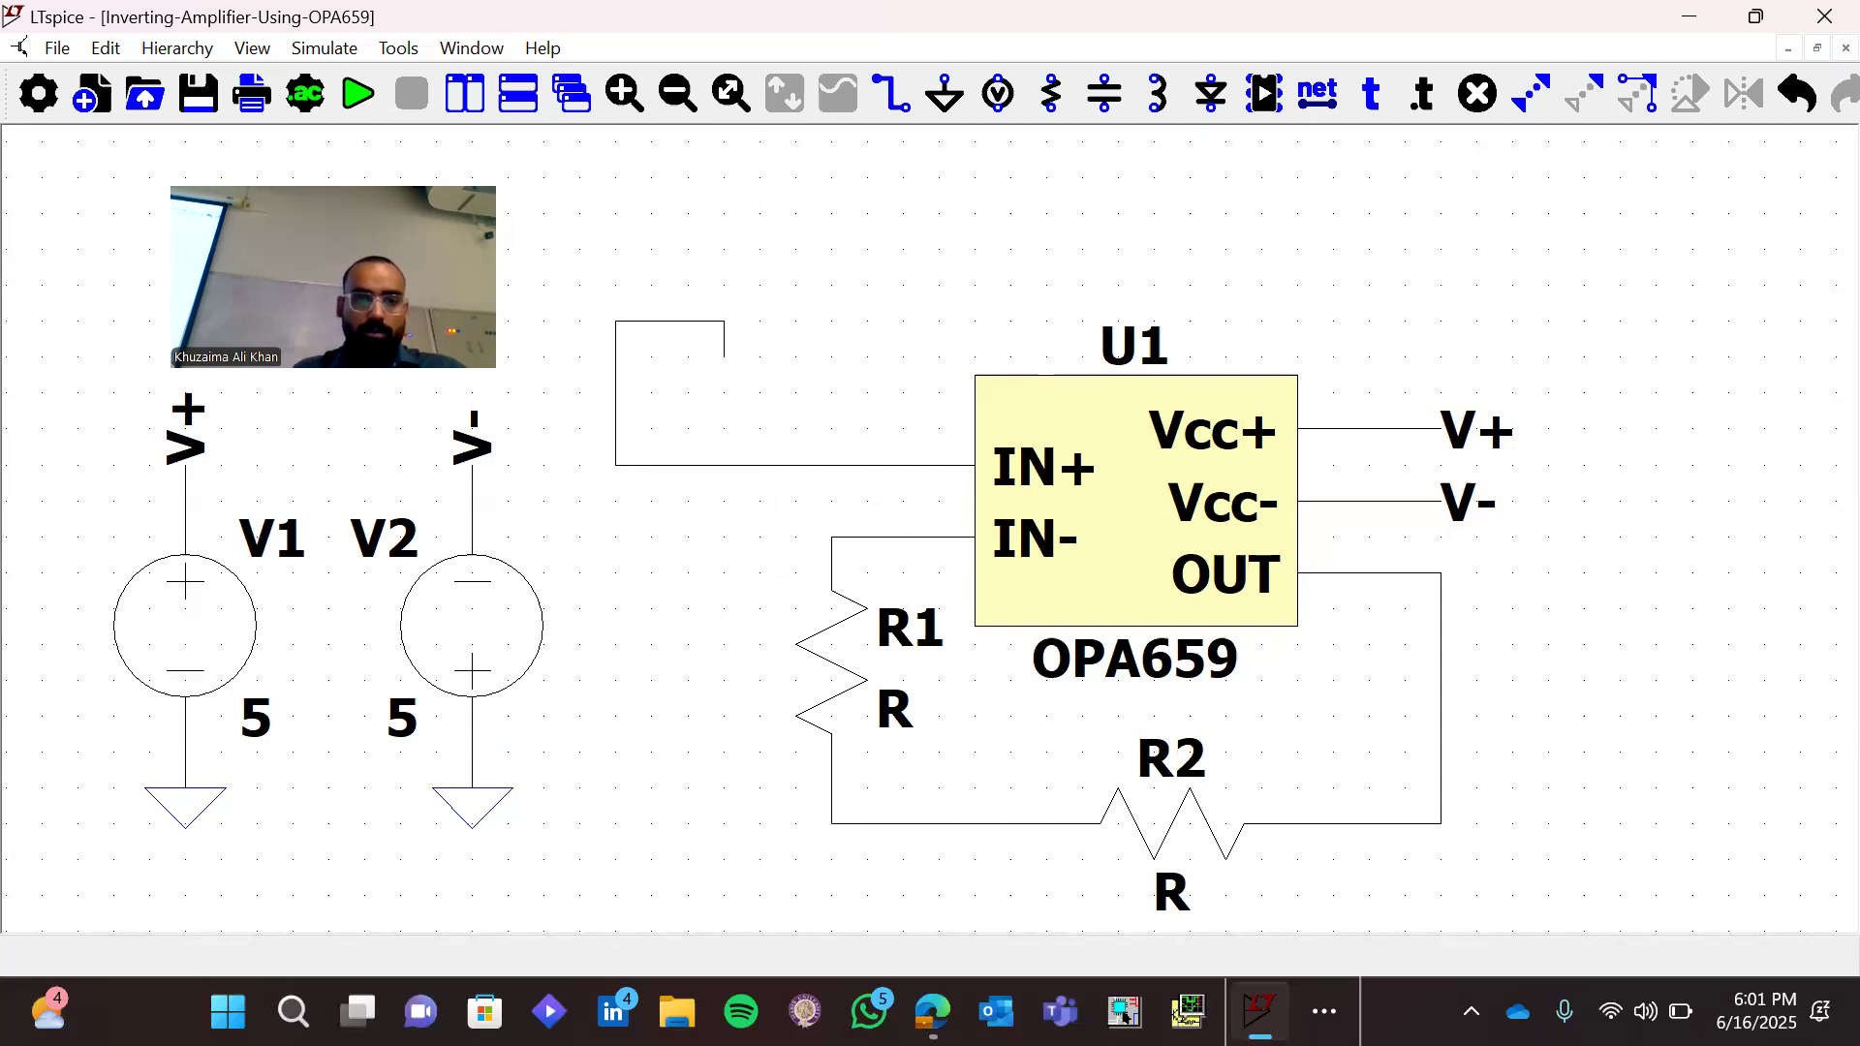
Ground the downward stub of the IN+ wire and extend a wire left from the corner above R1
key(g)
click(724, 357)
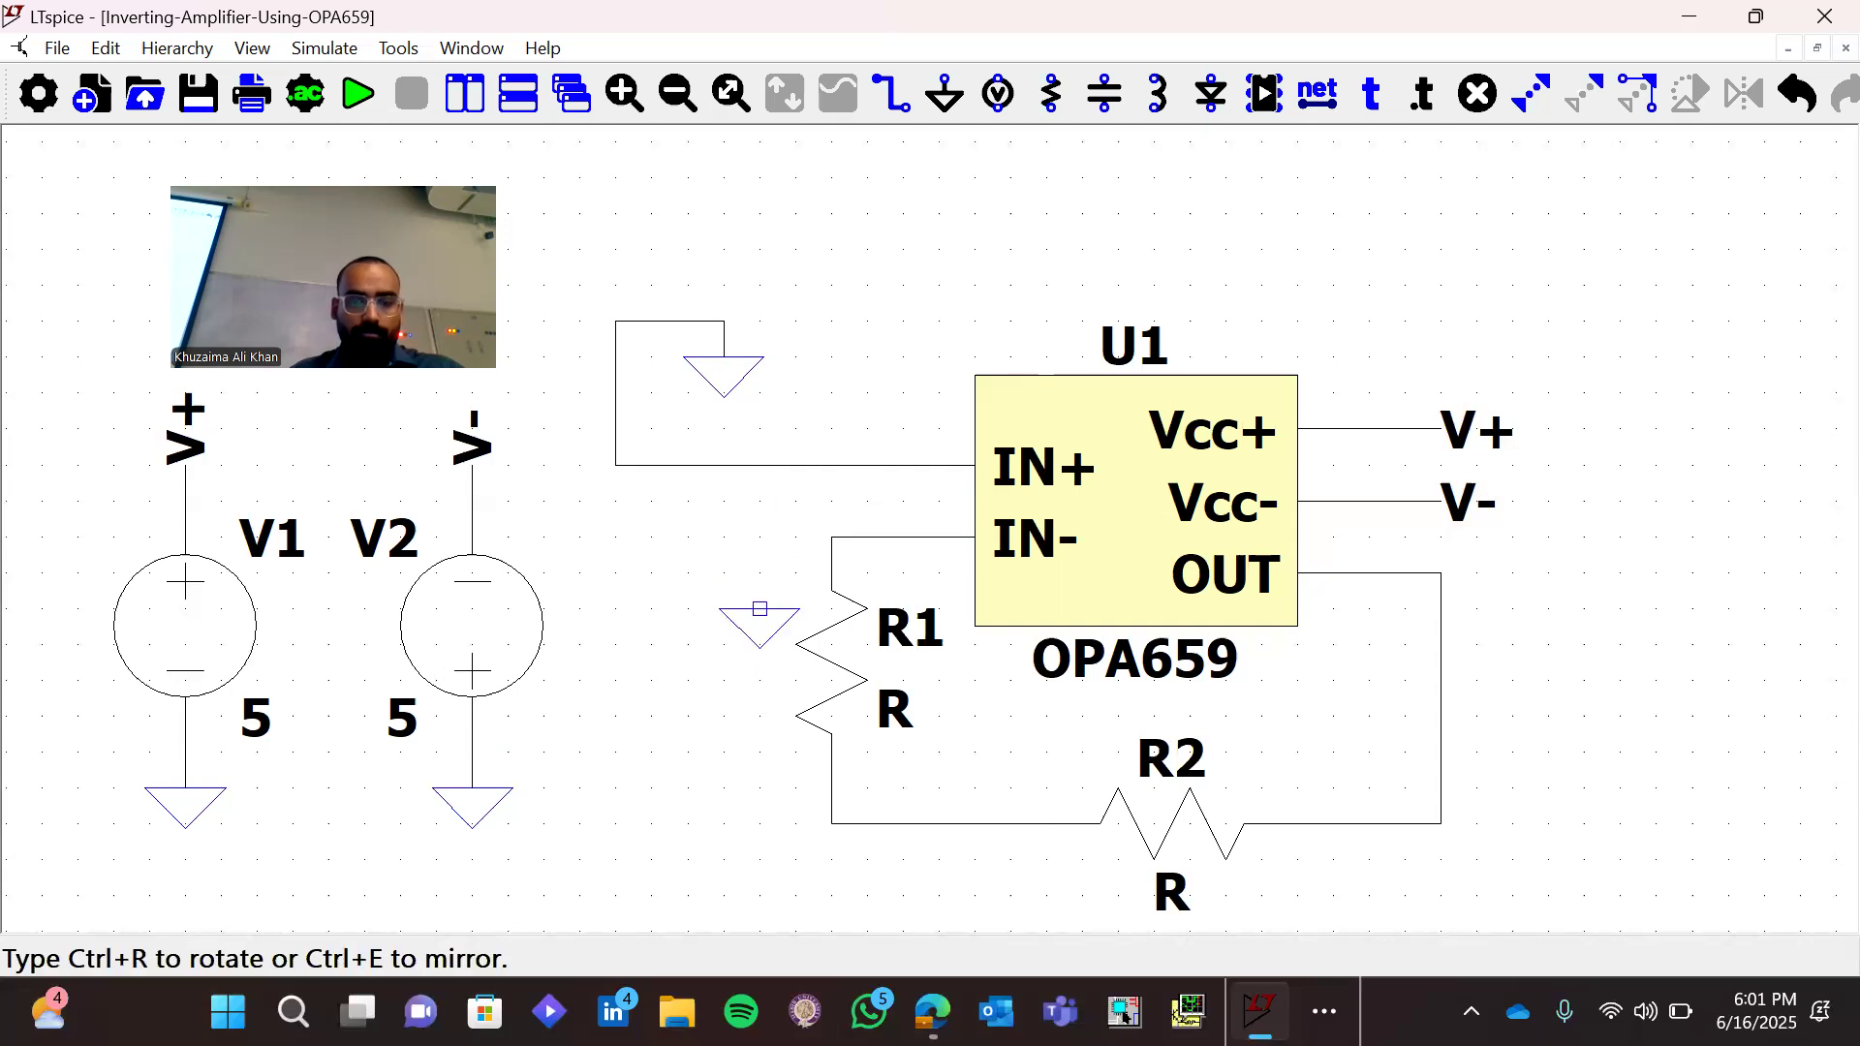
key(Escape)
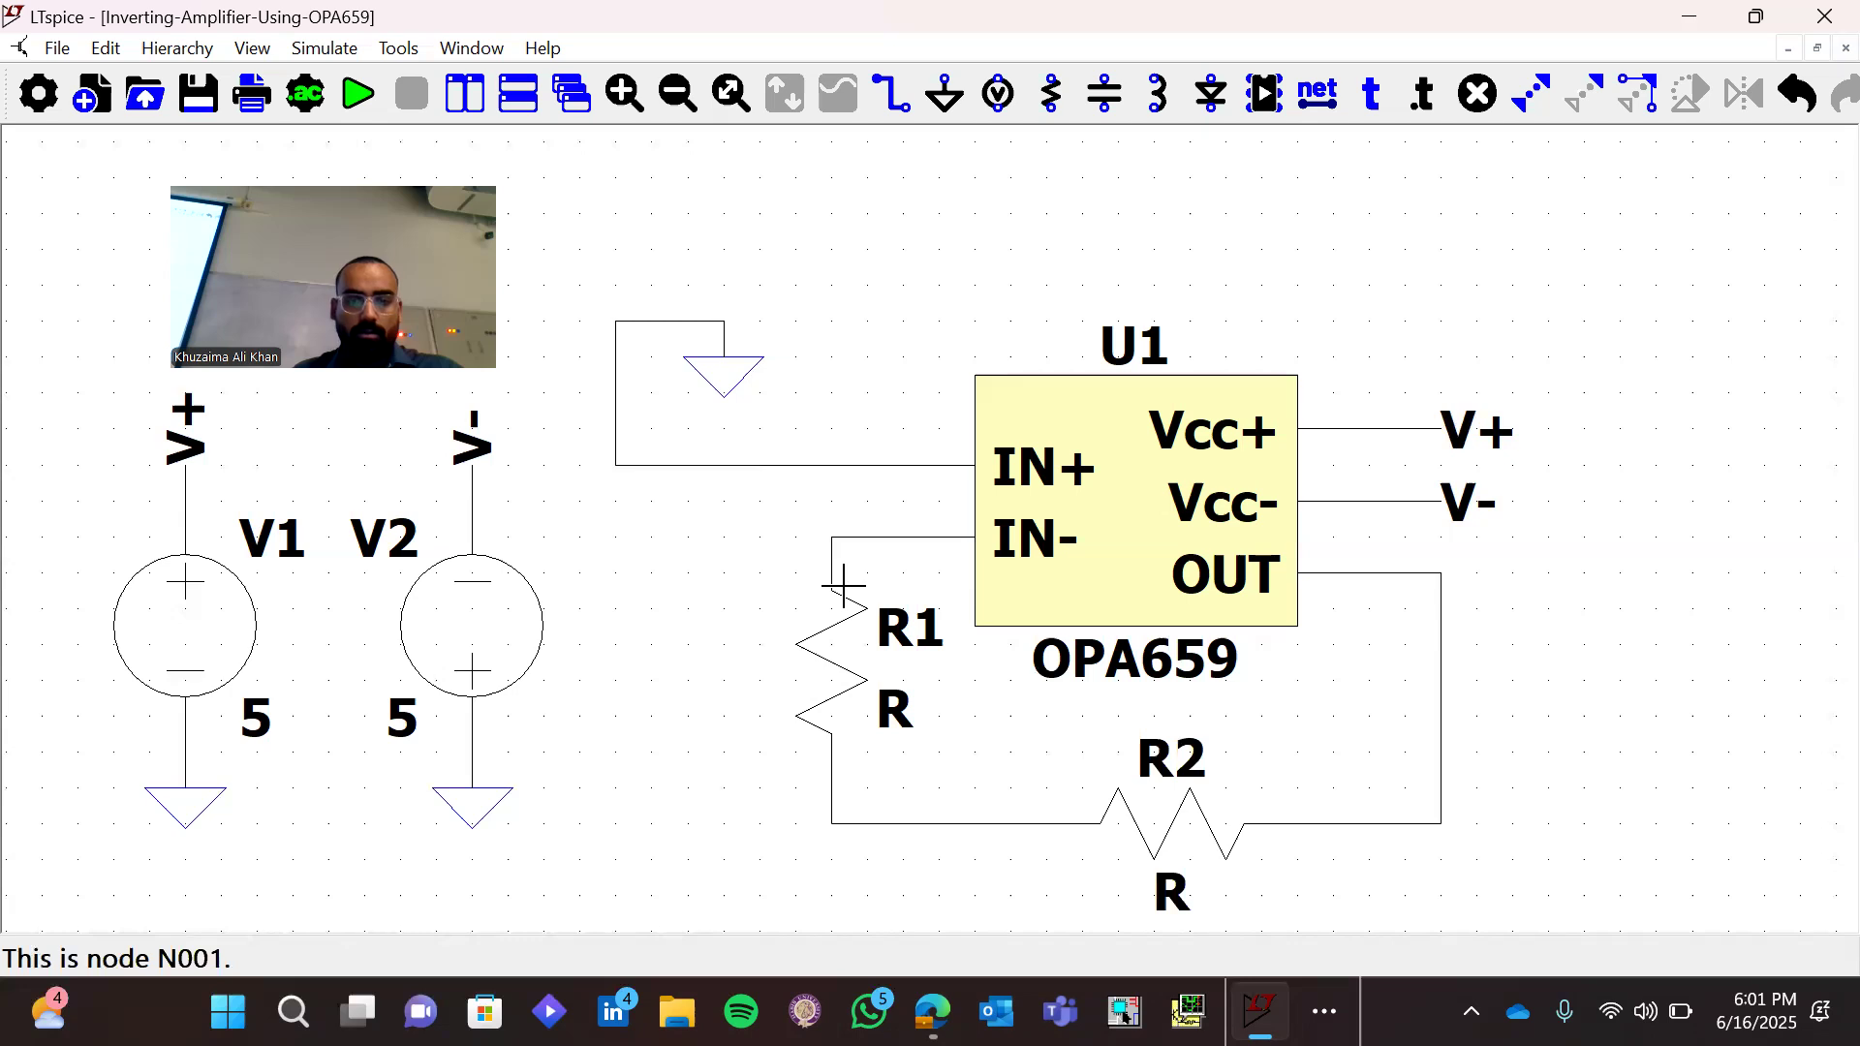
key(F3)
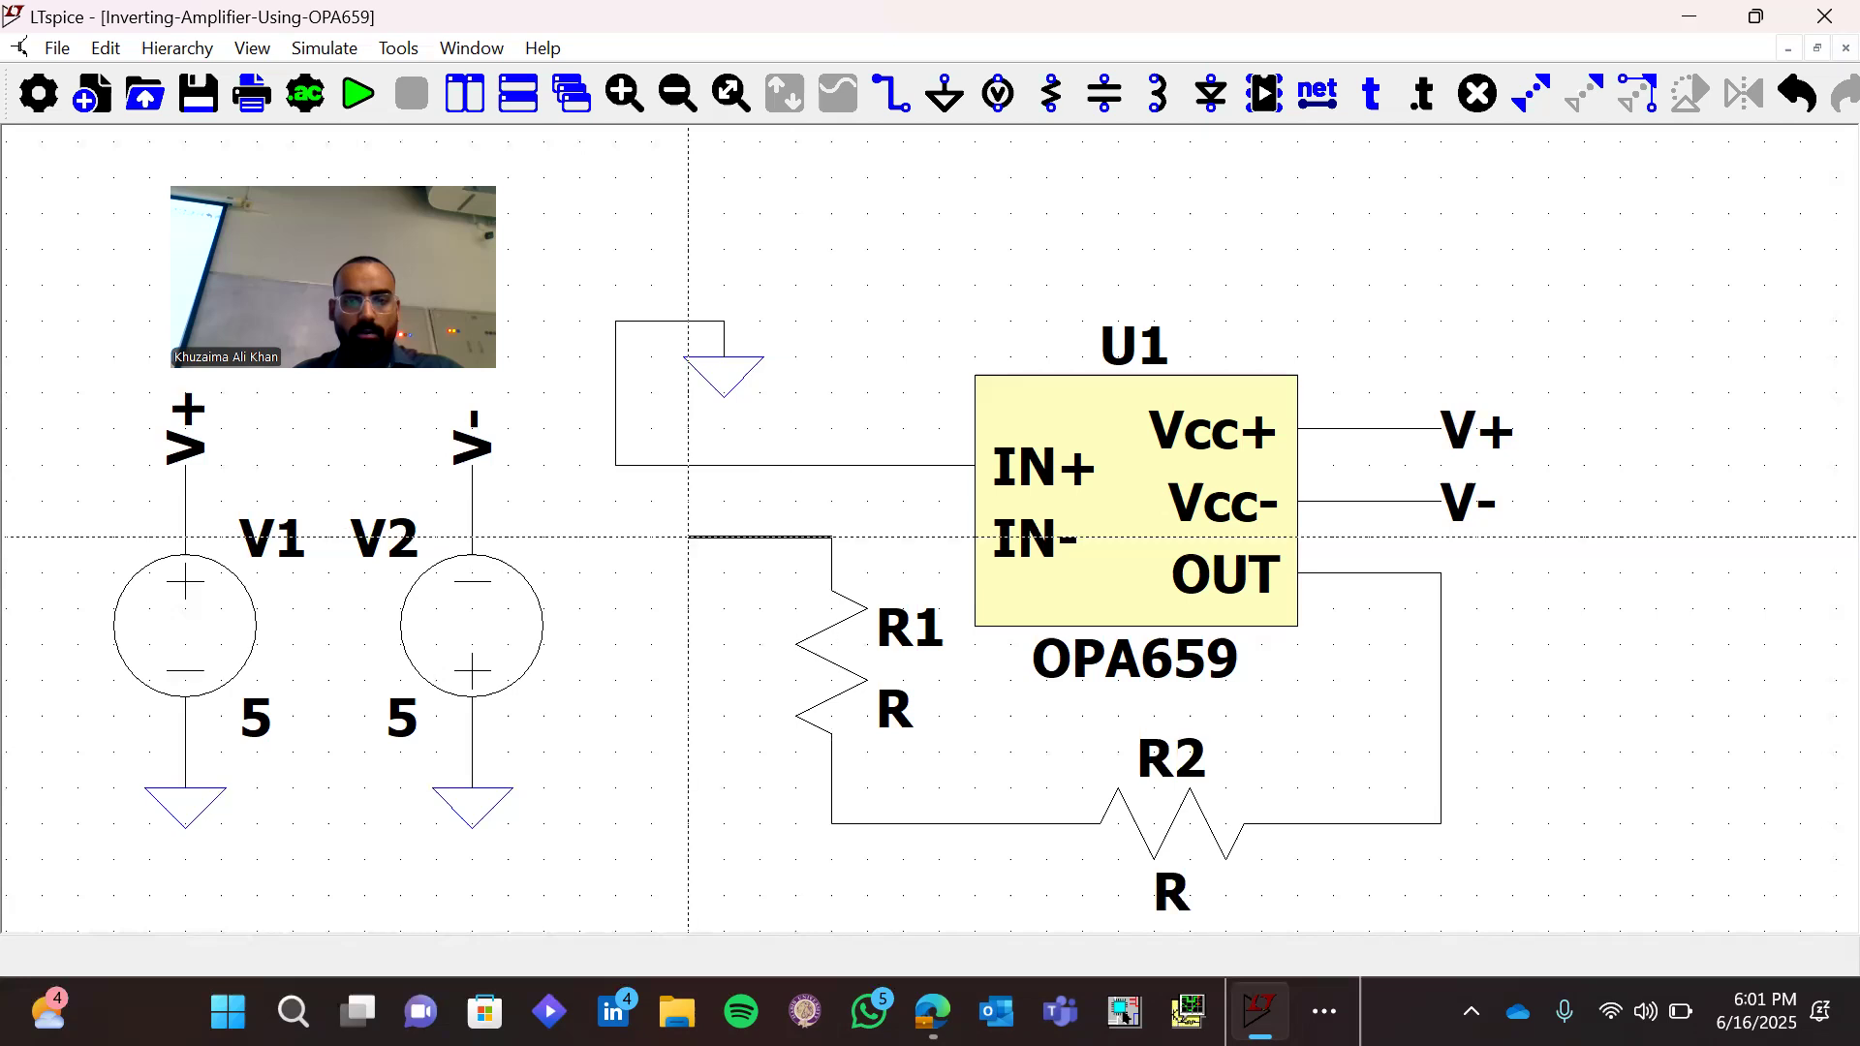
click(689, 536)
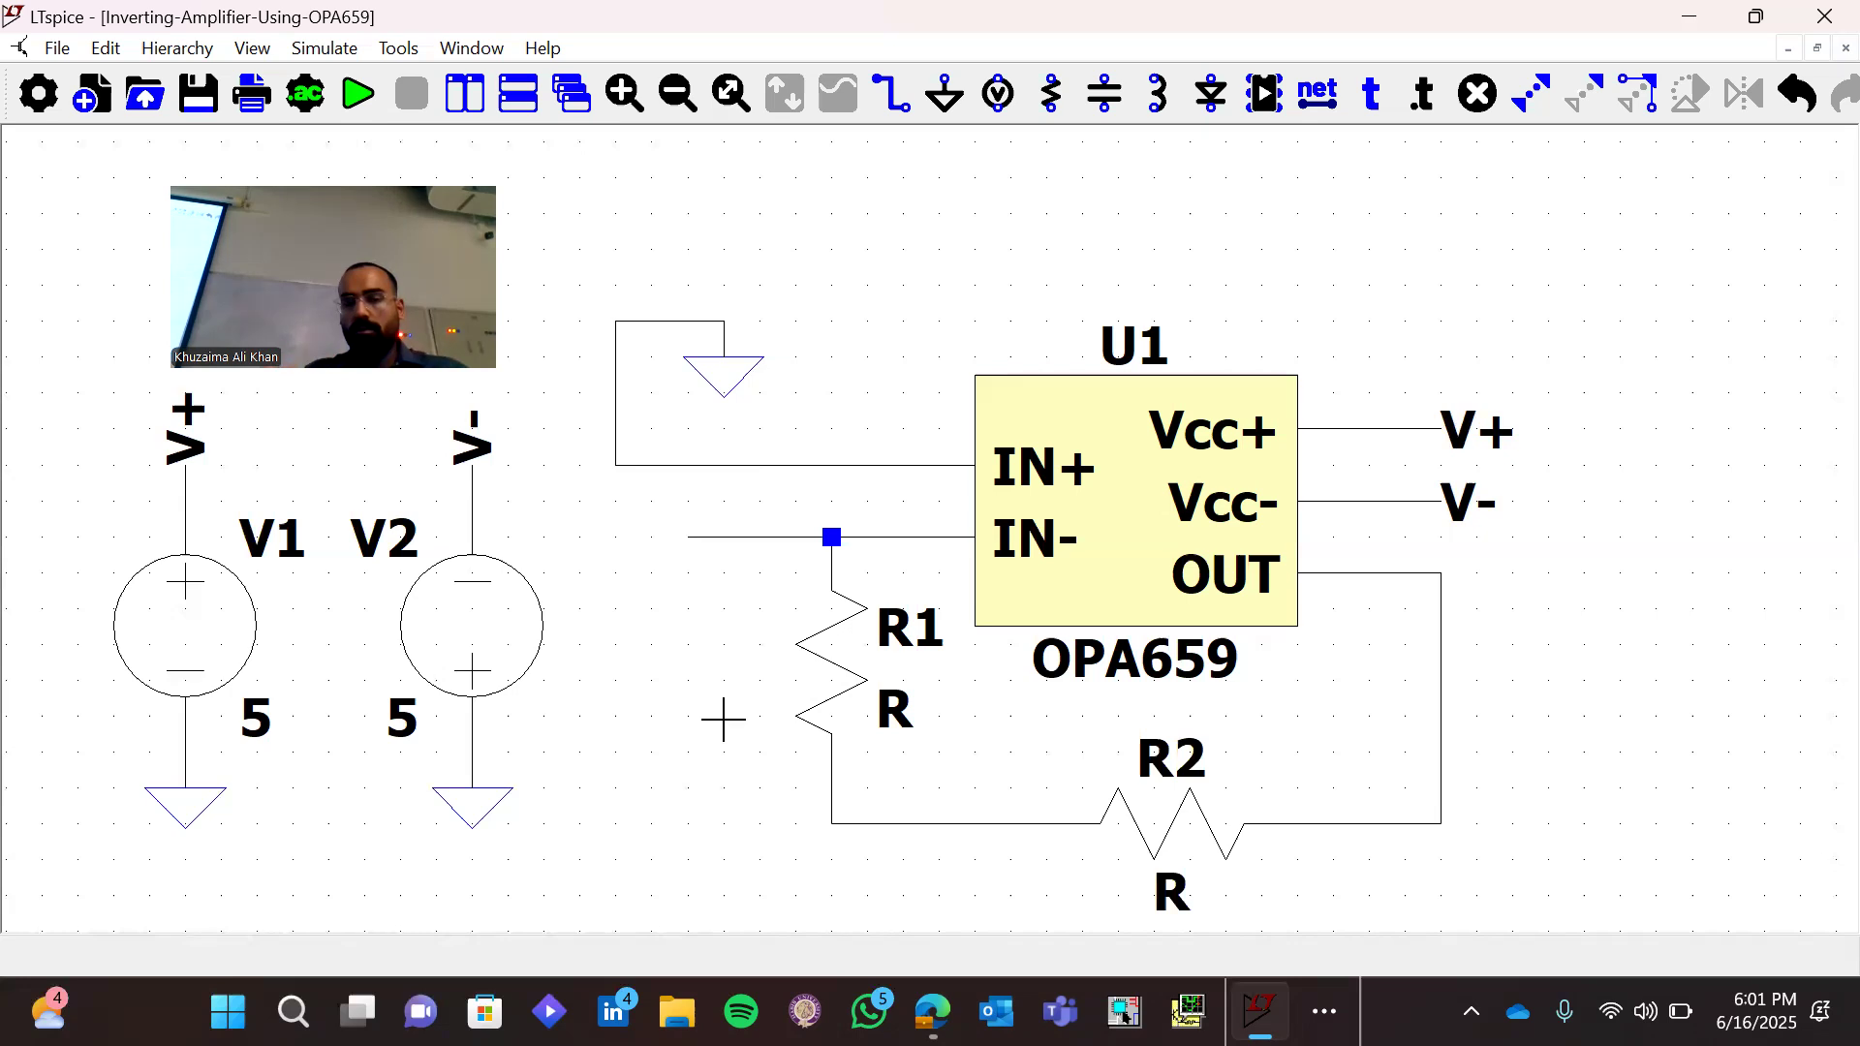
Delete the wire segment at U1's IN- pin and the vertical resistor R1
key(Delete)
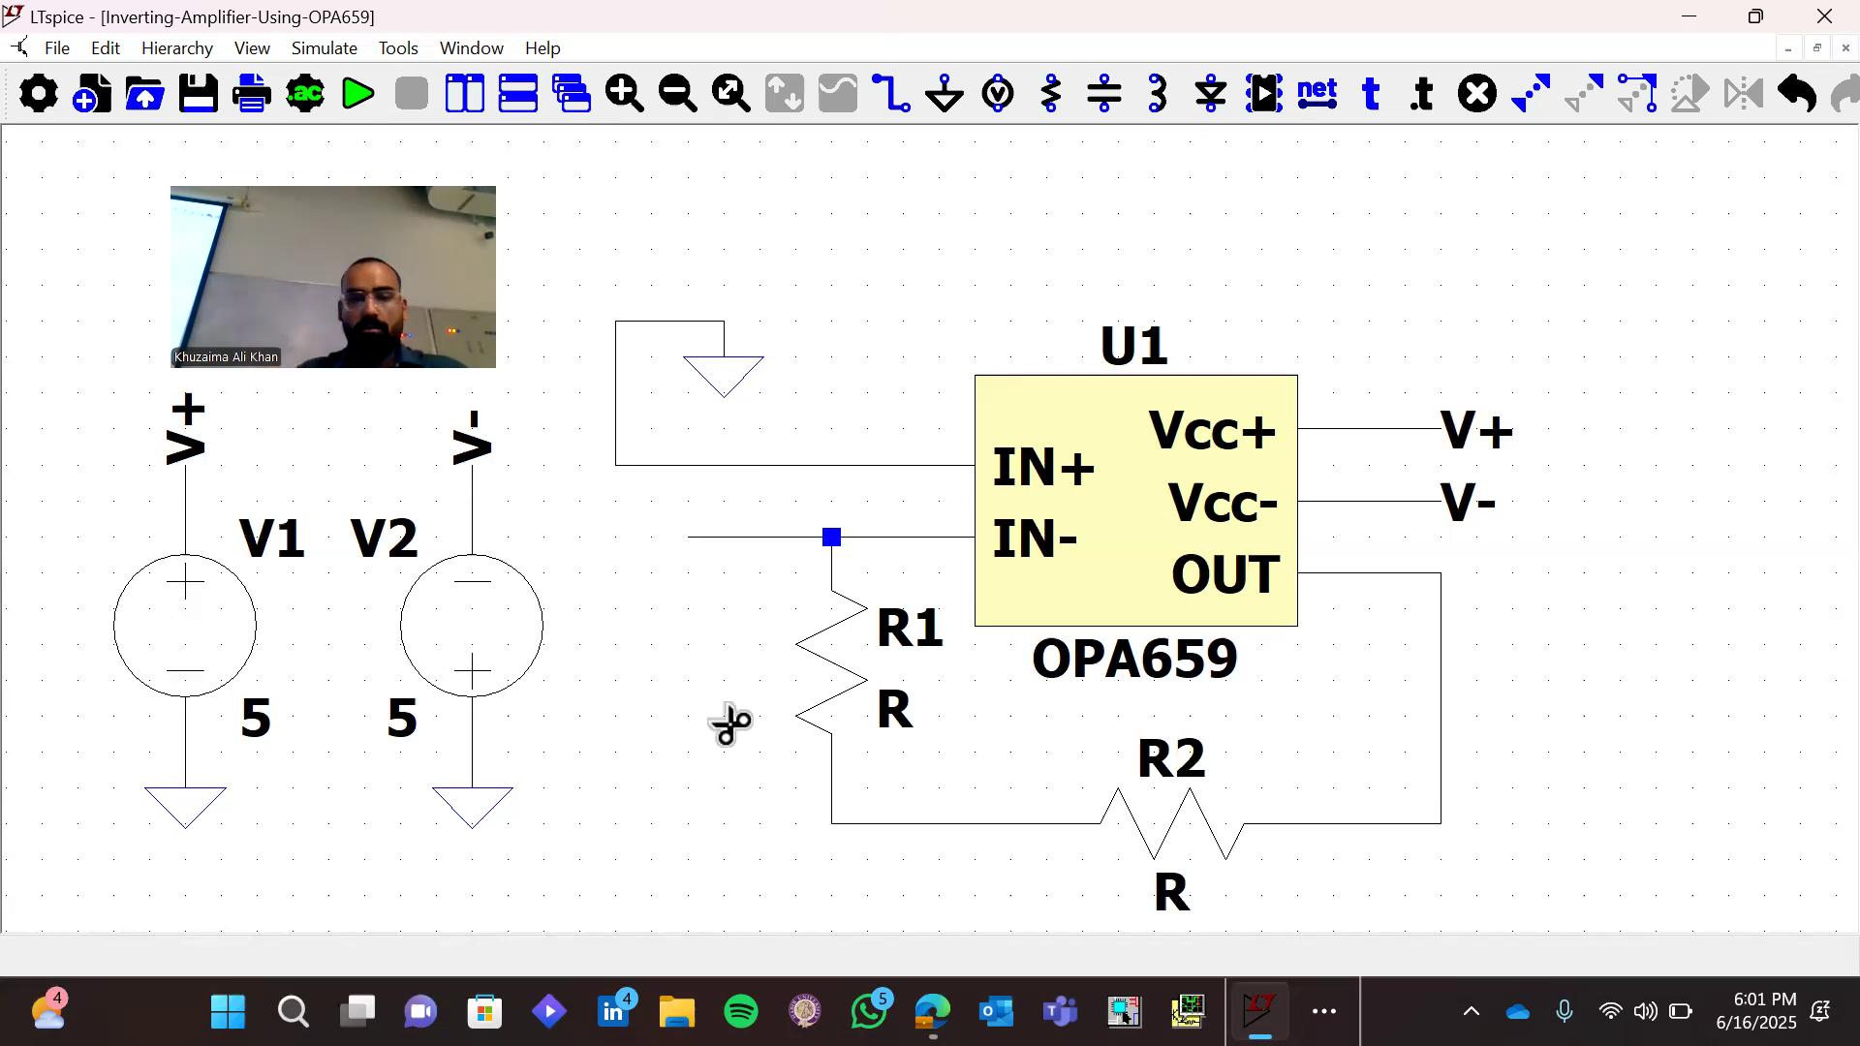
click(913, 538)
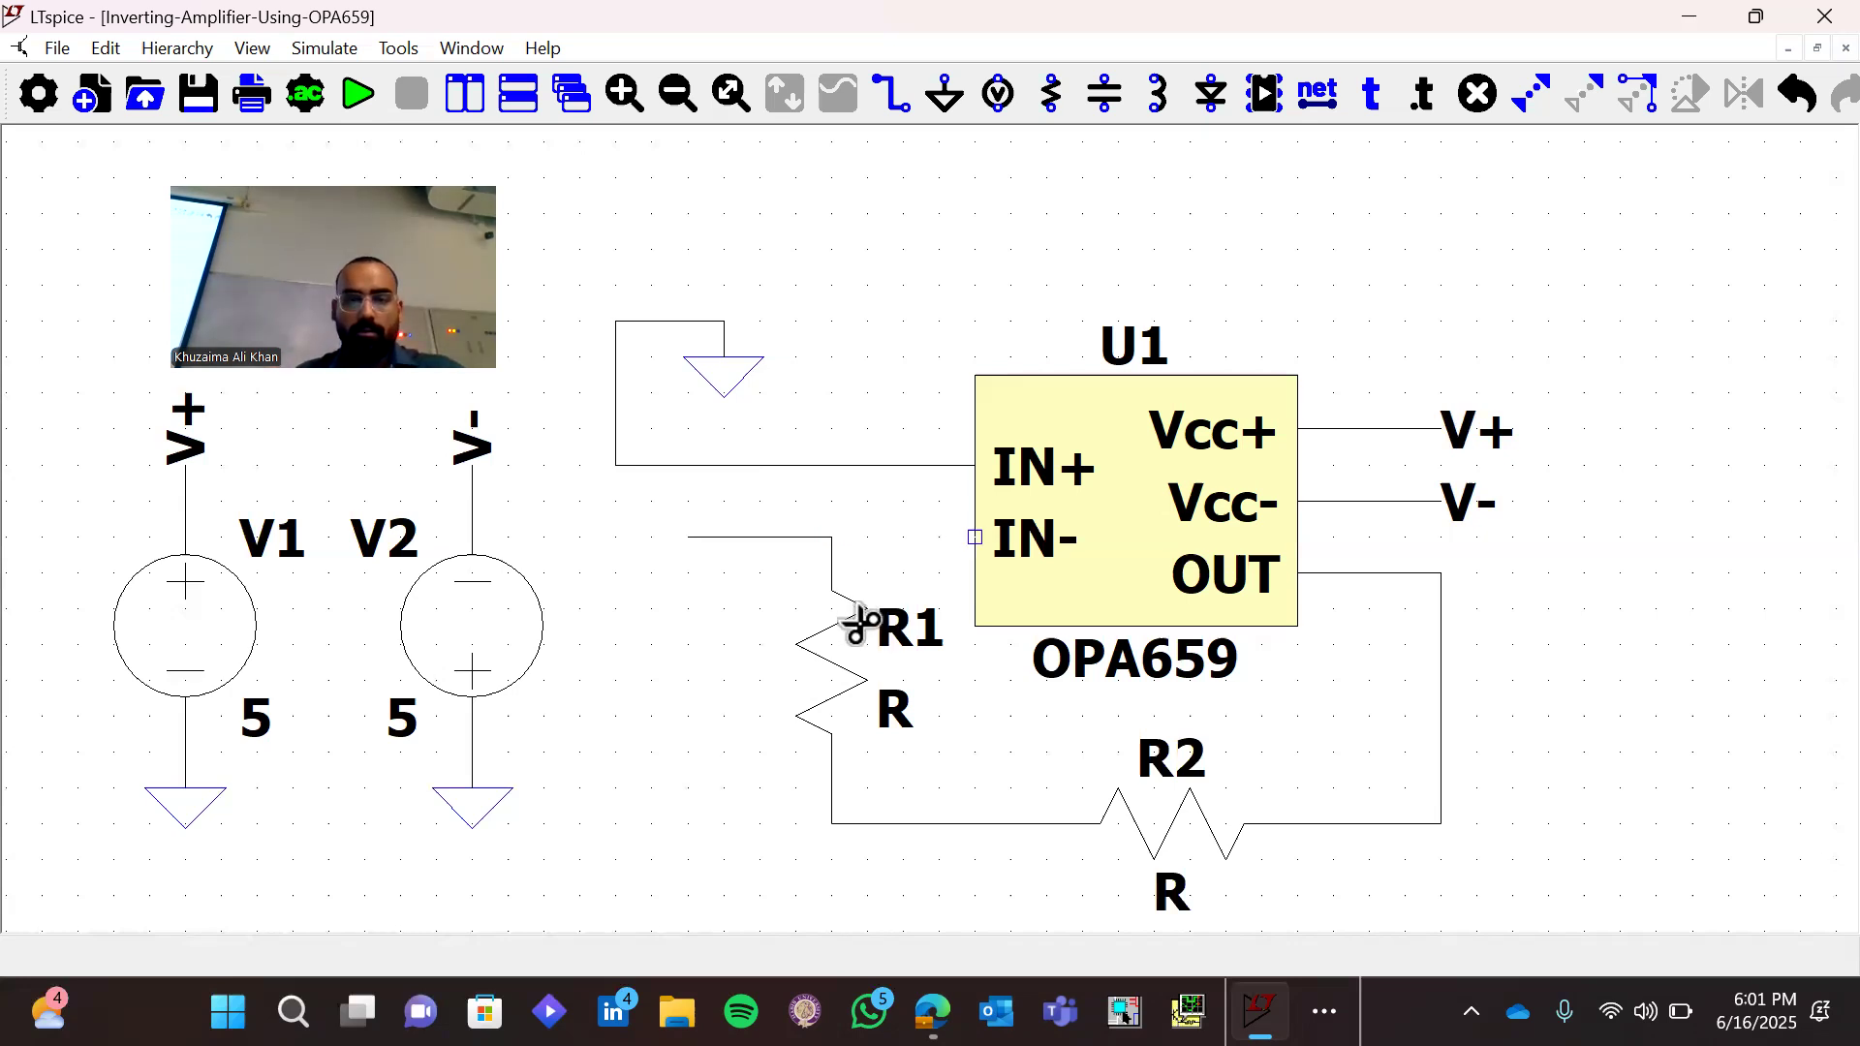
click(843, 630)
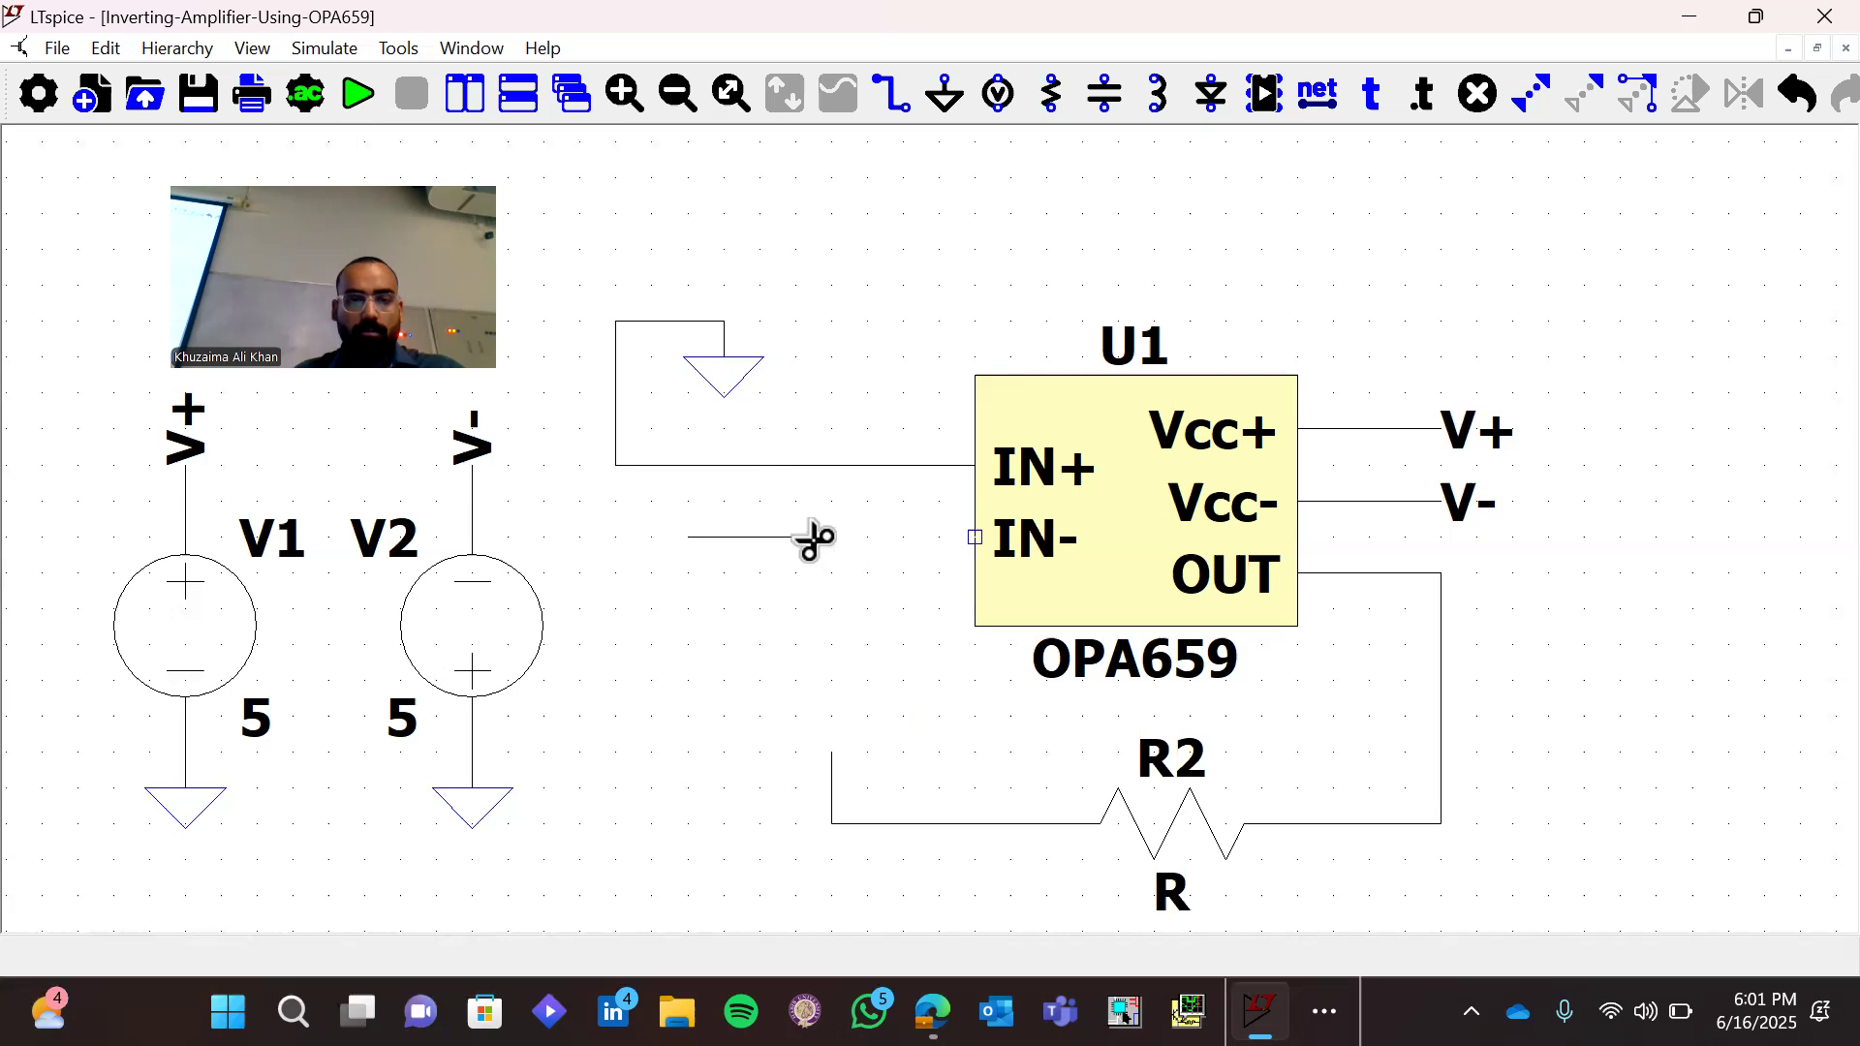
Wire the open end of the feedback line up to the IN- pin, and extend the IN- wire further left and down
key(F3)
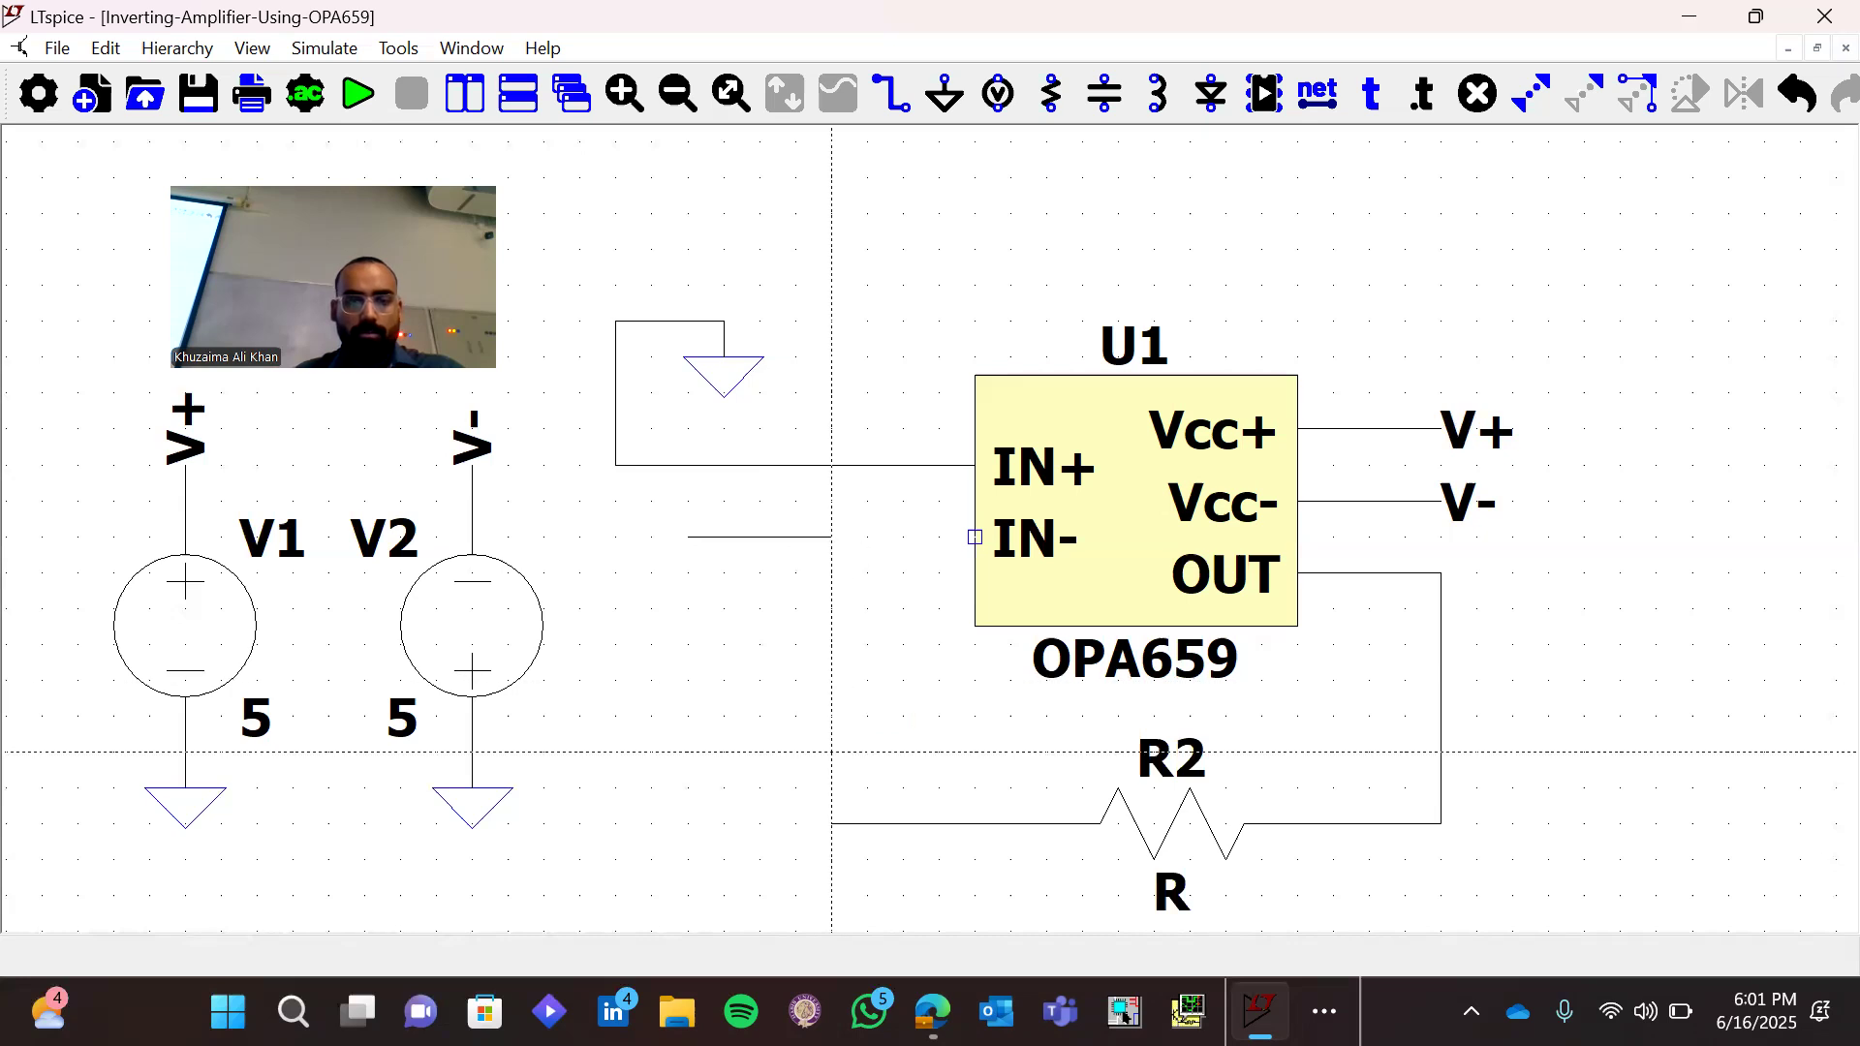
click(831, 752)
click(831, 537)
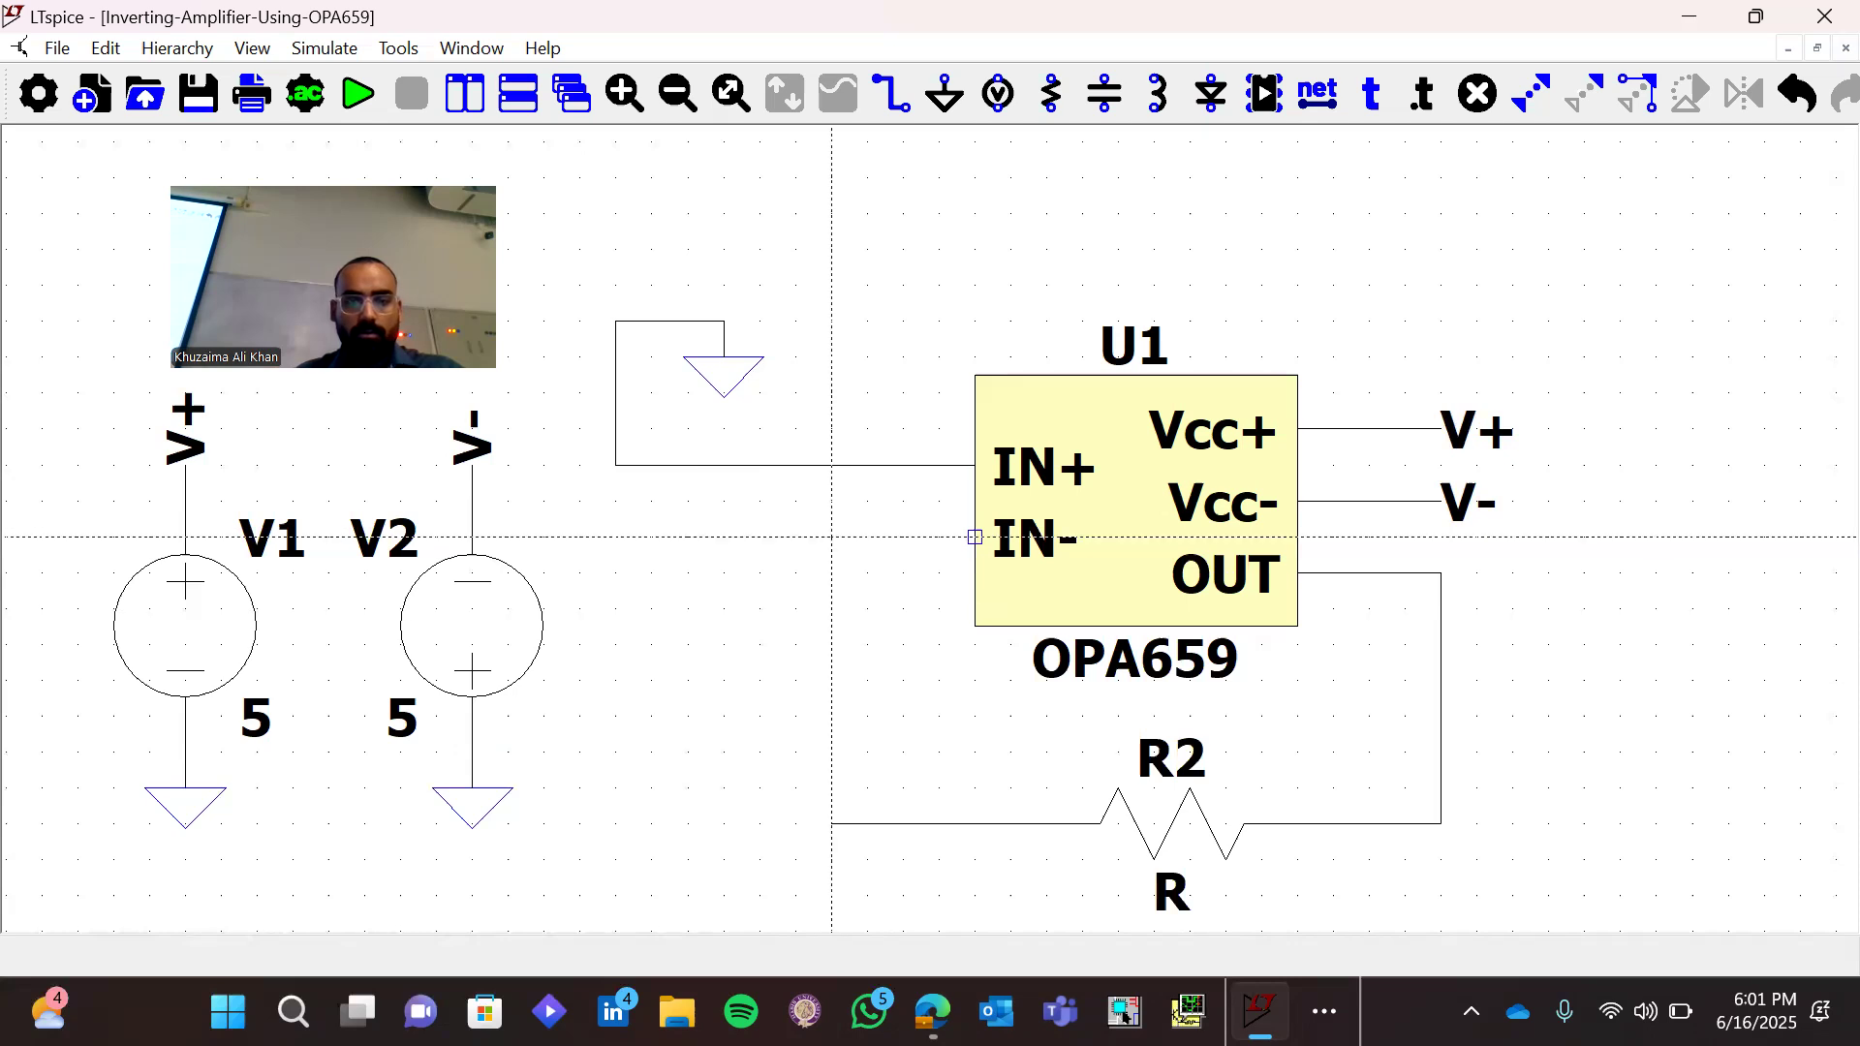
right_click(976, 536)
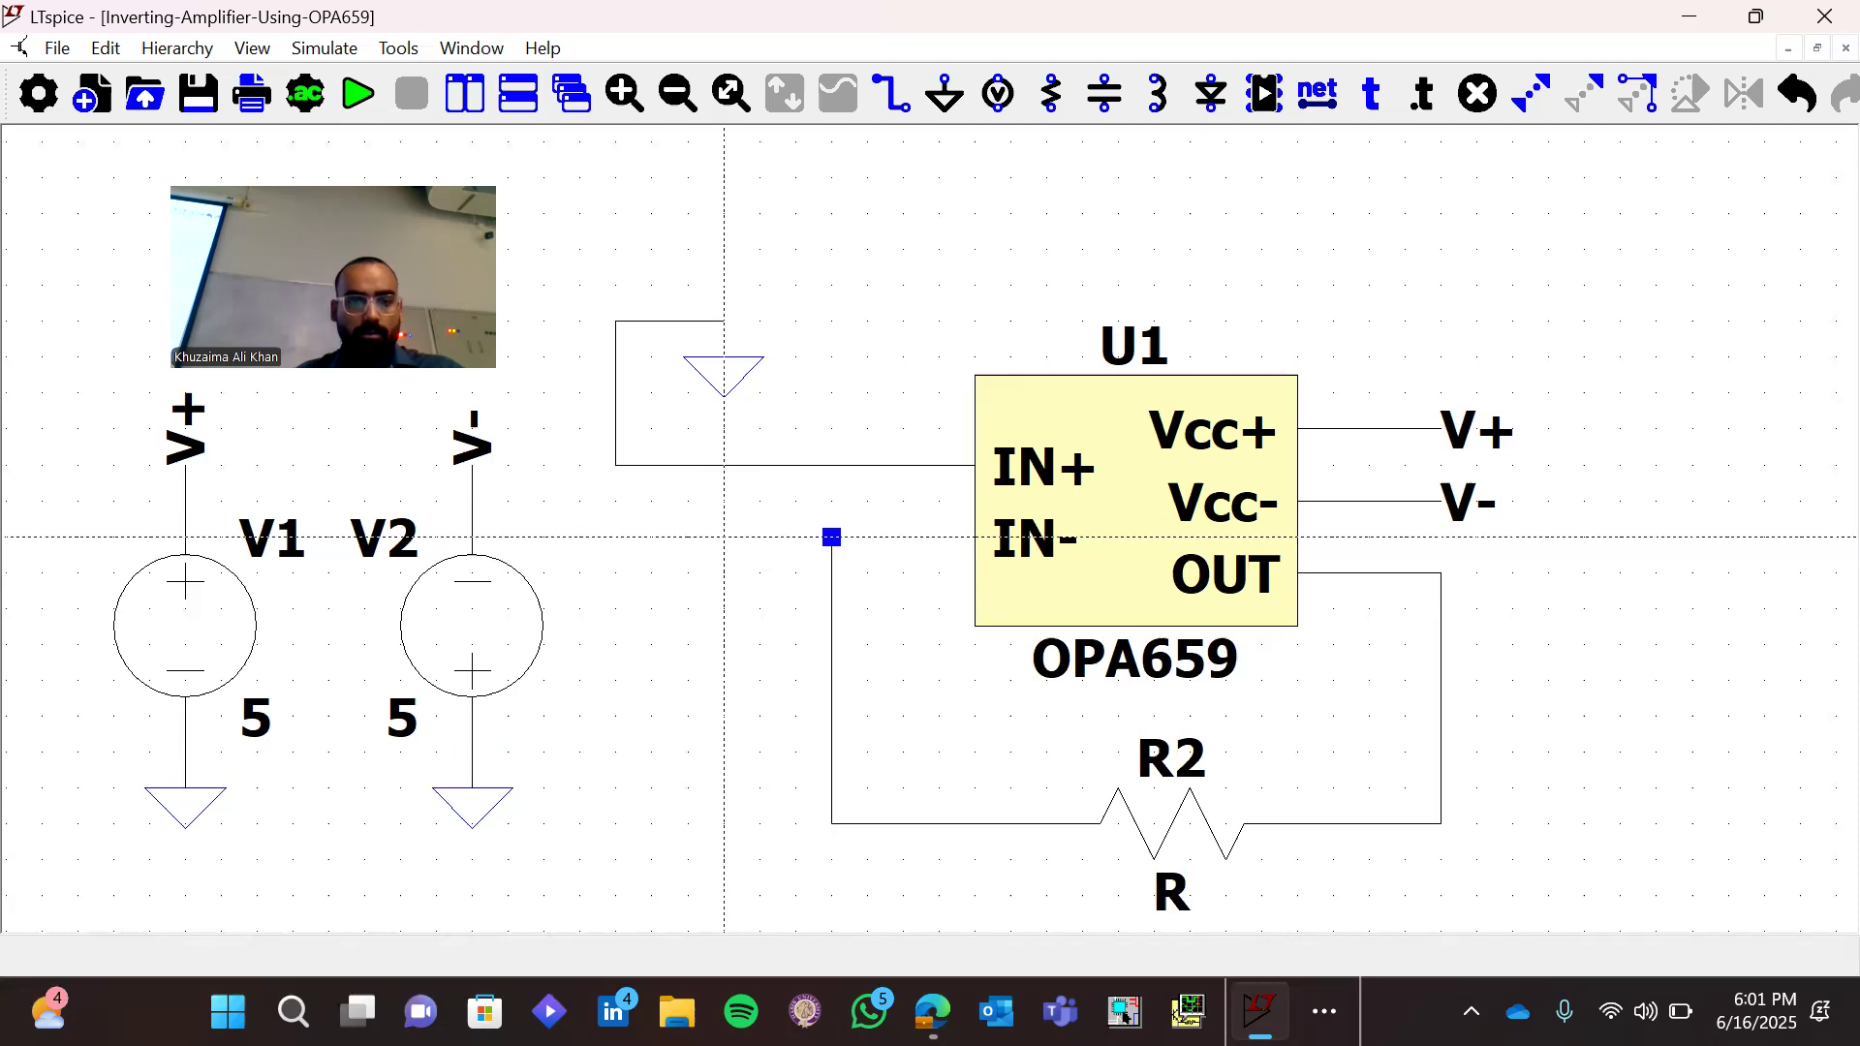
click(688, 537)
click(616, 537)
Place a voltage source below the left end of the IN- wire and connect its negative terminal through a short wire to ground
key(v)
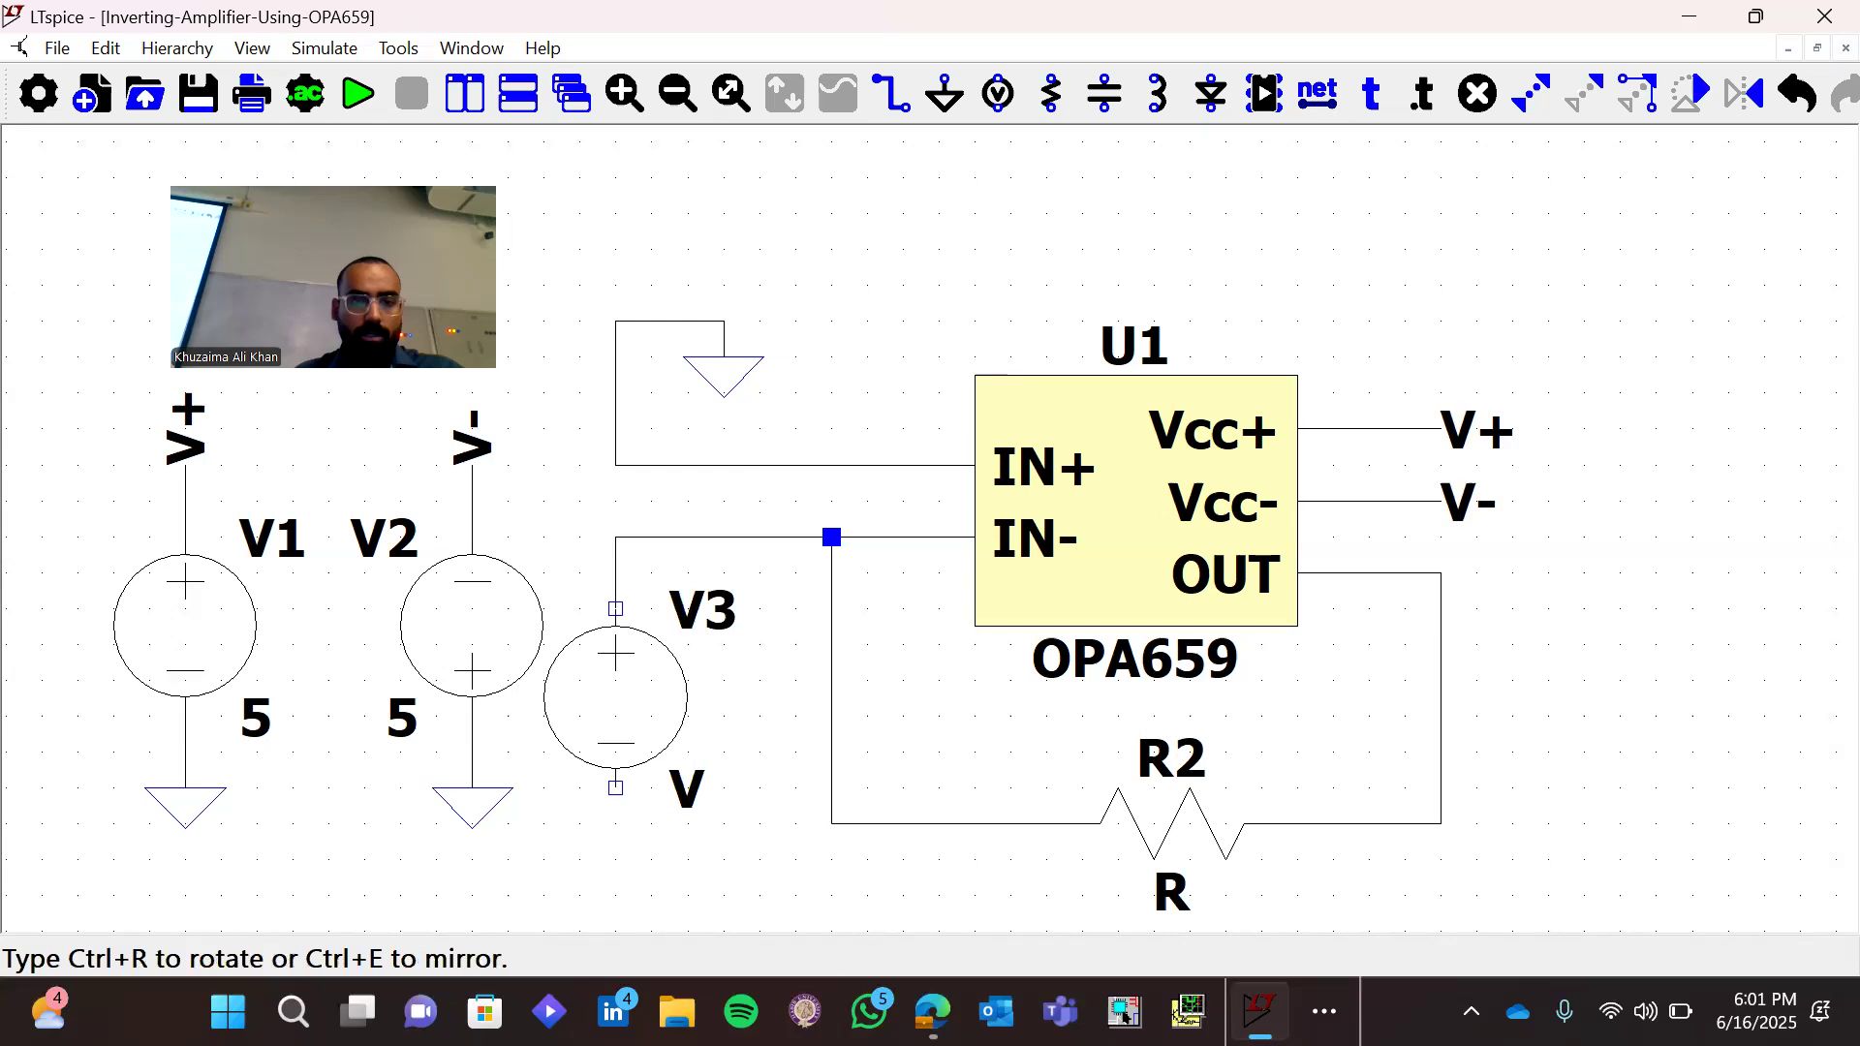
click(700, 811)
key(w)
click(615, 787)
click(615, 860)
key(g)
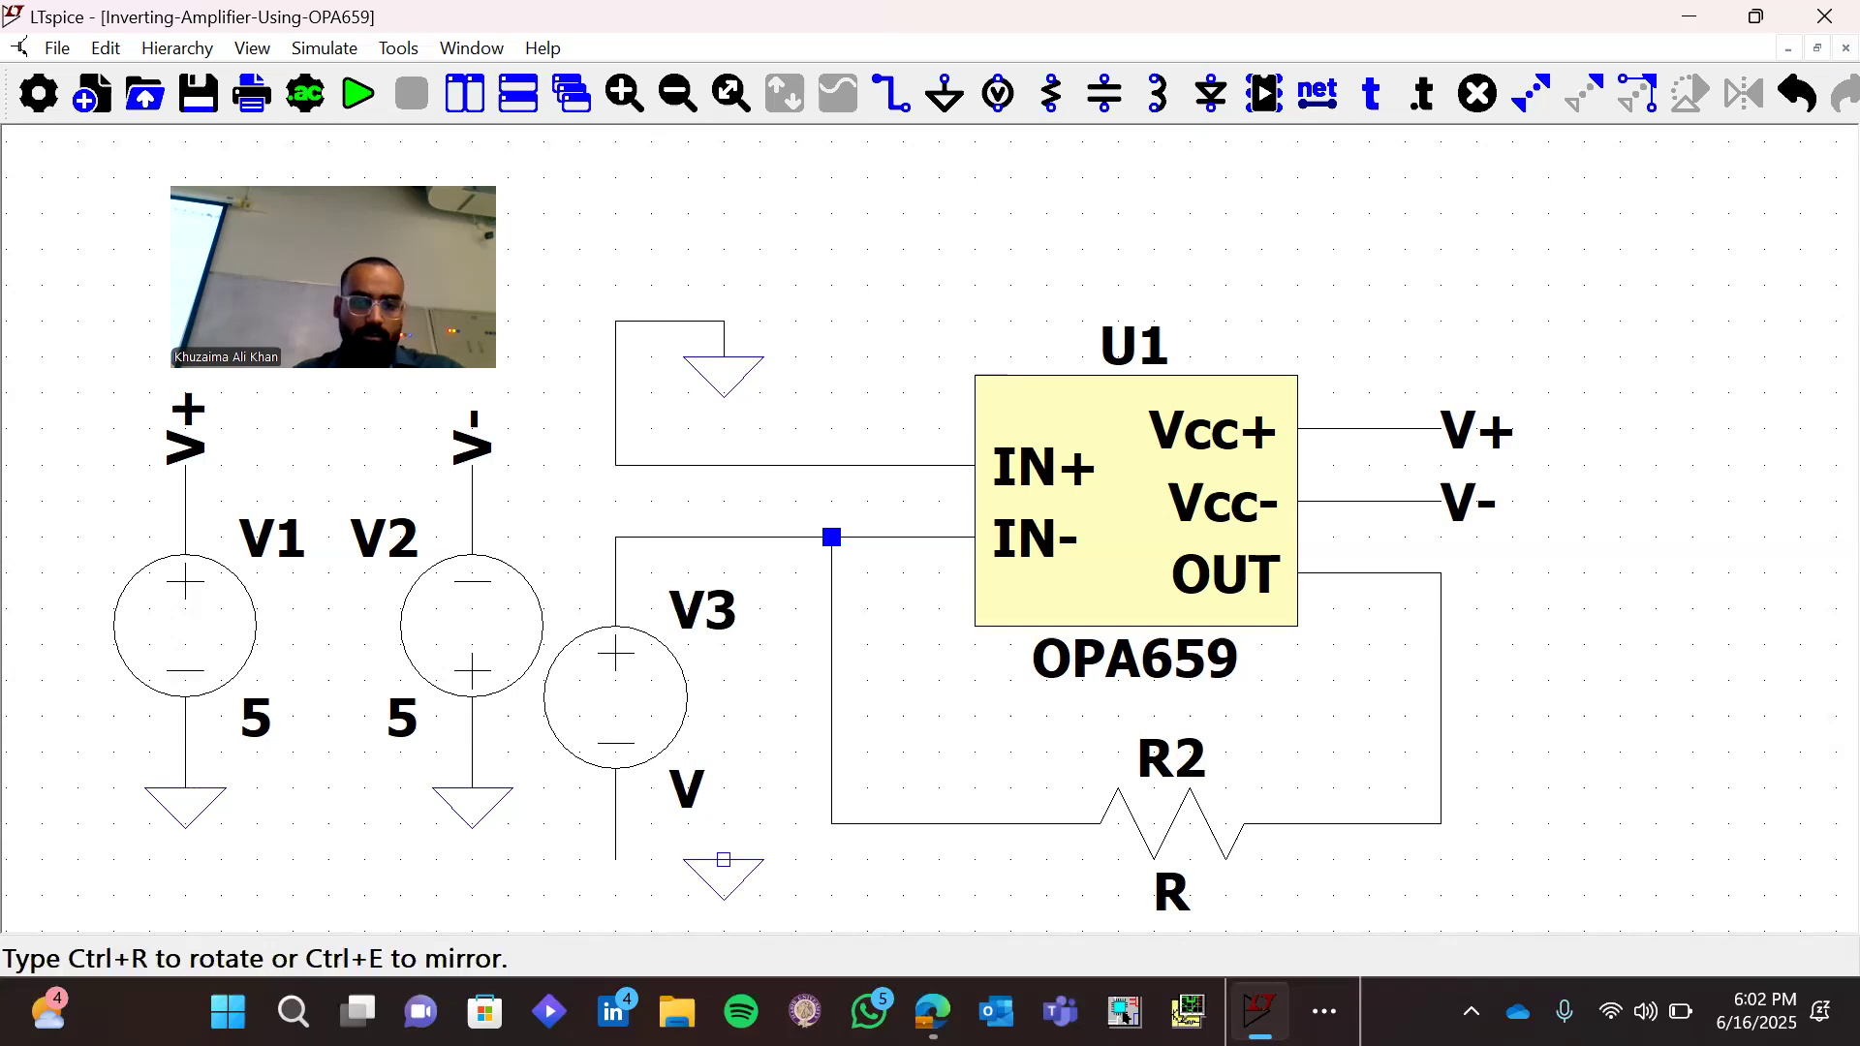
click(616, 860)
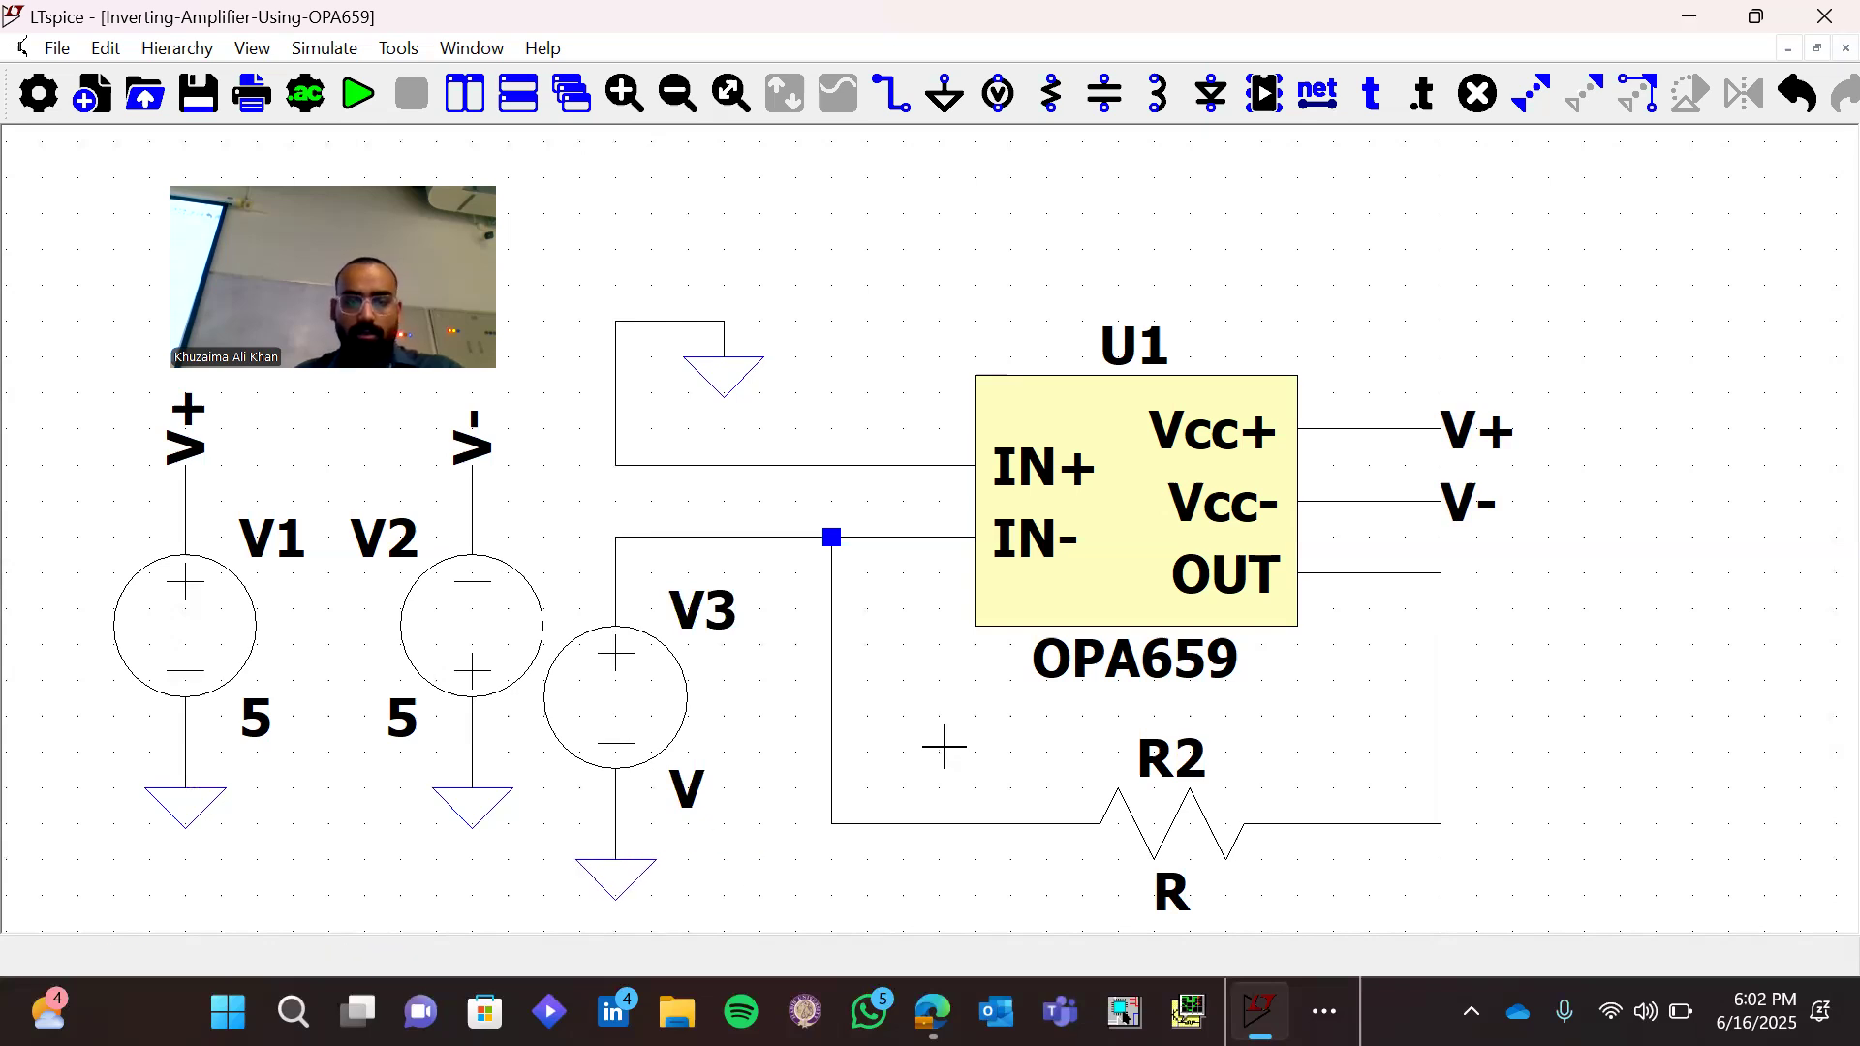
Insert a horizontal resistor in the IN- wire between the new voltage source and the feedback junction
key(r)
key(ctrl+r)
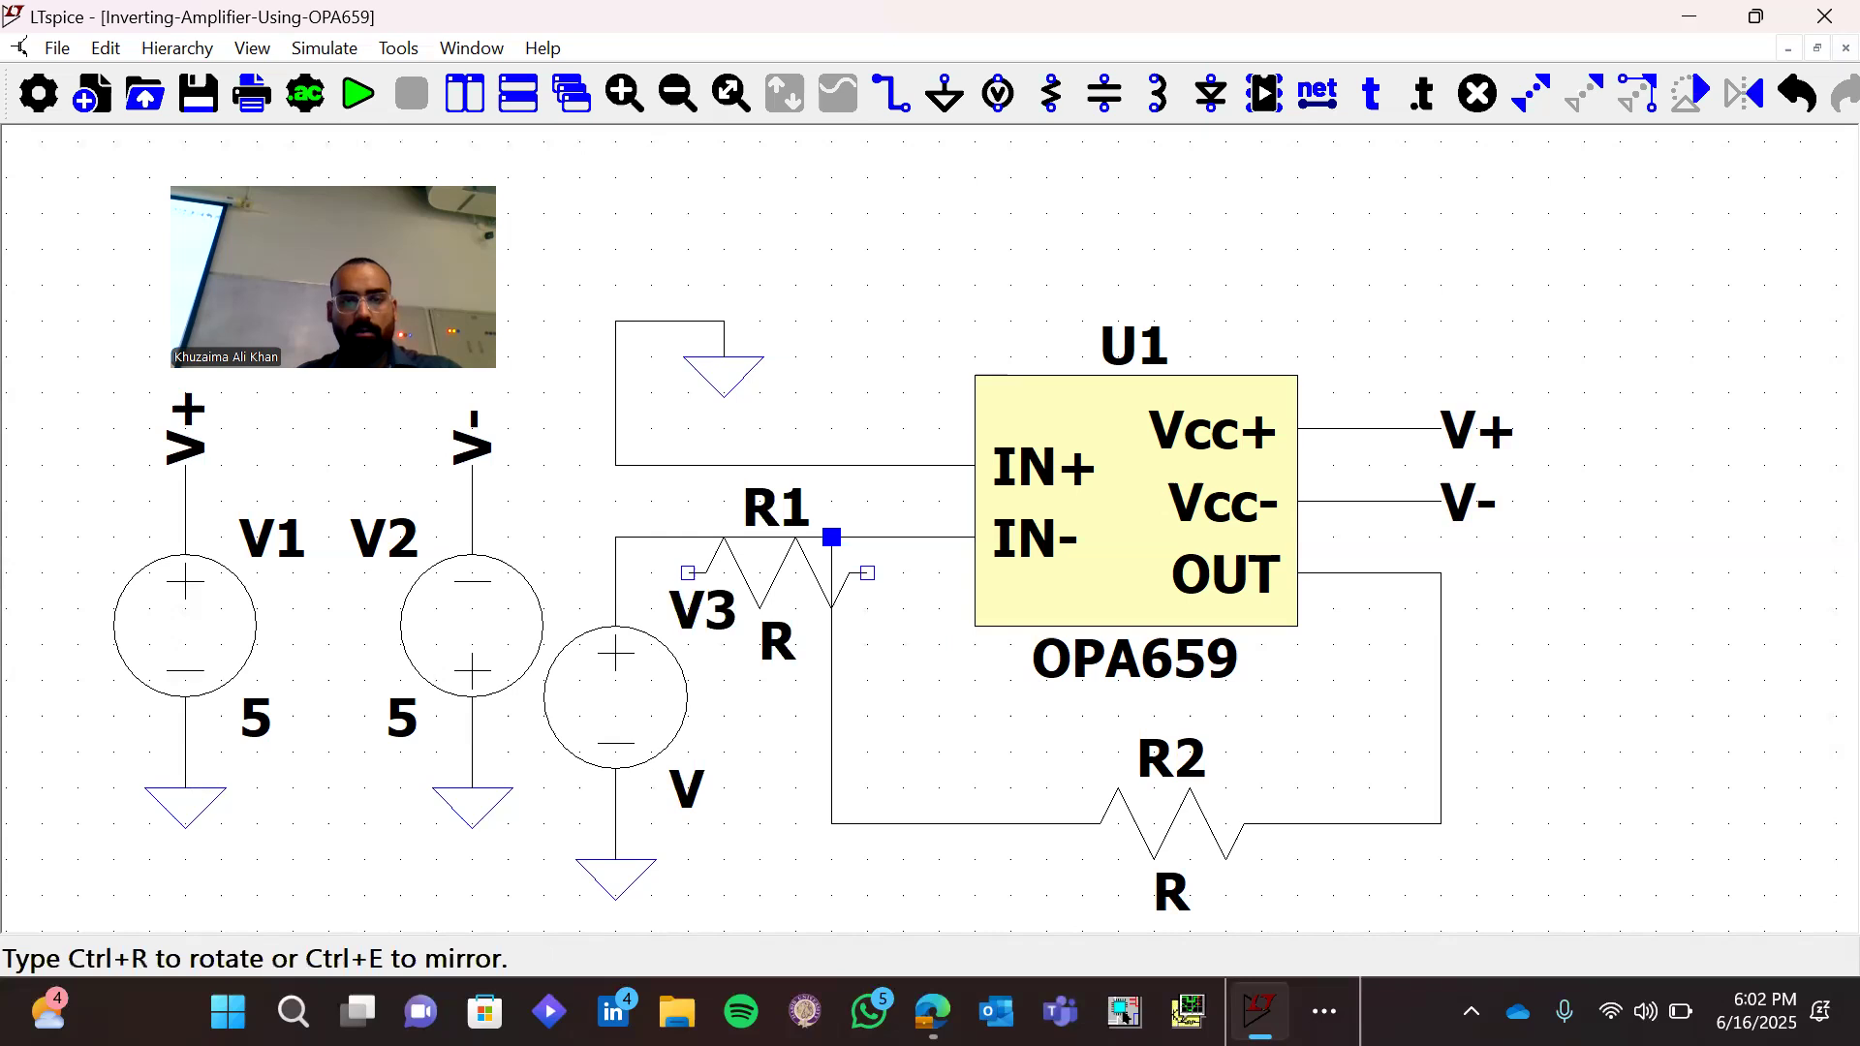
click(718, 536)
key(Escape)
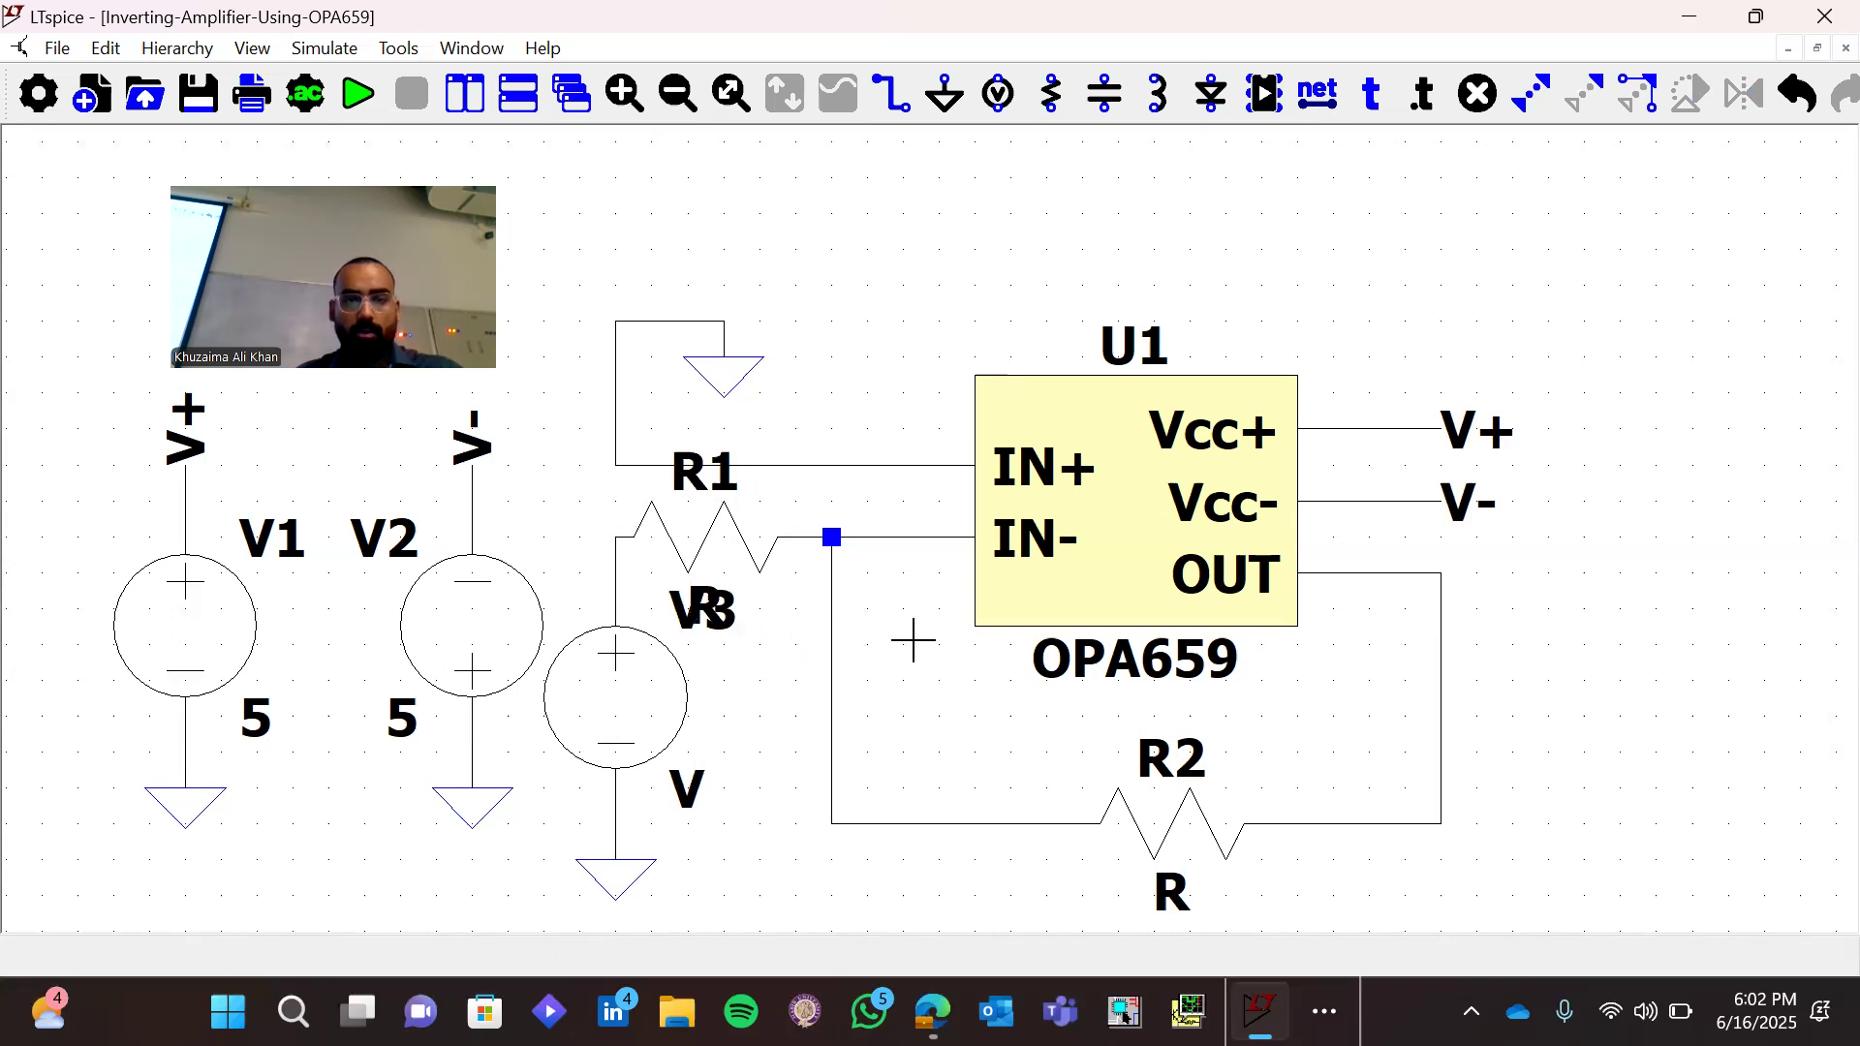
Move the V3 label down beside its source, clear of R1's value text
key(m)
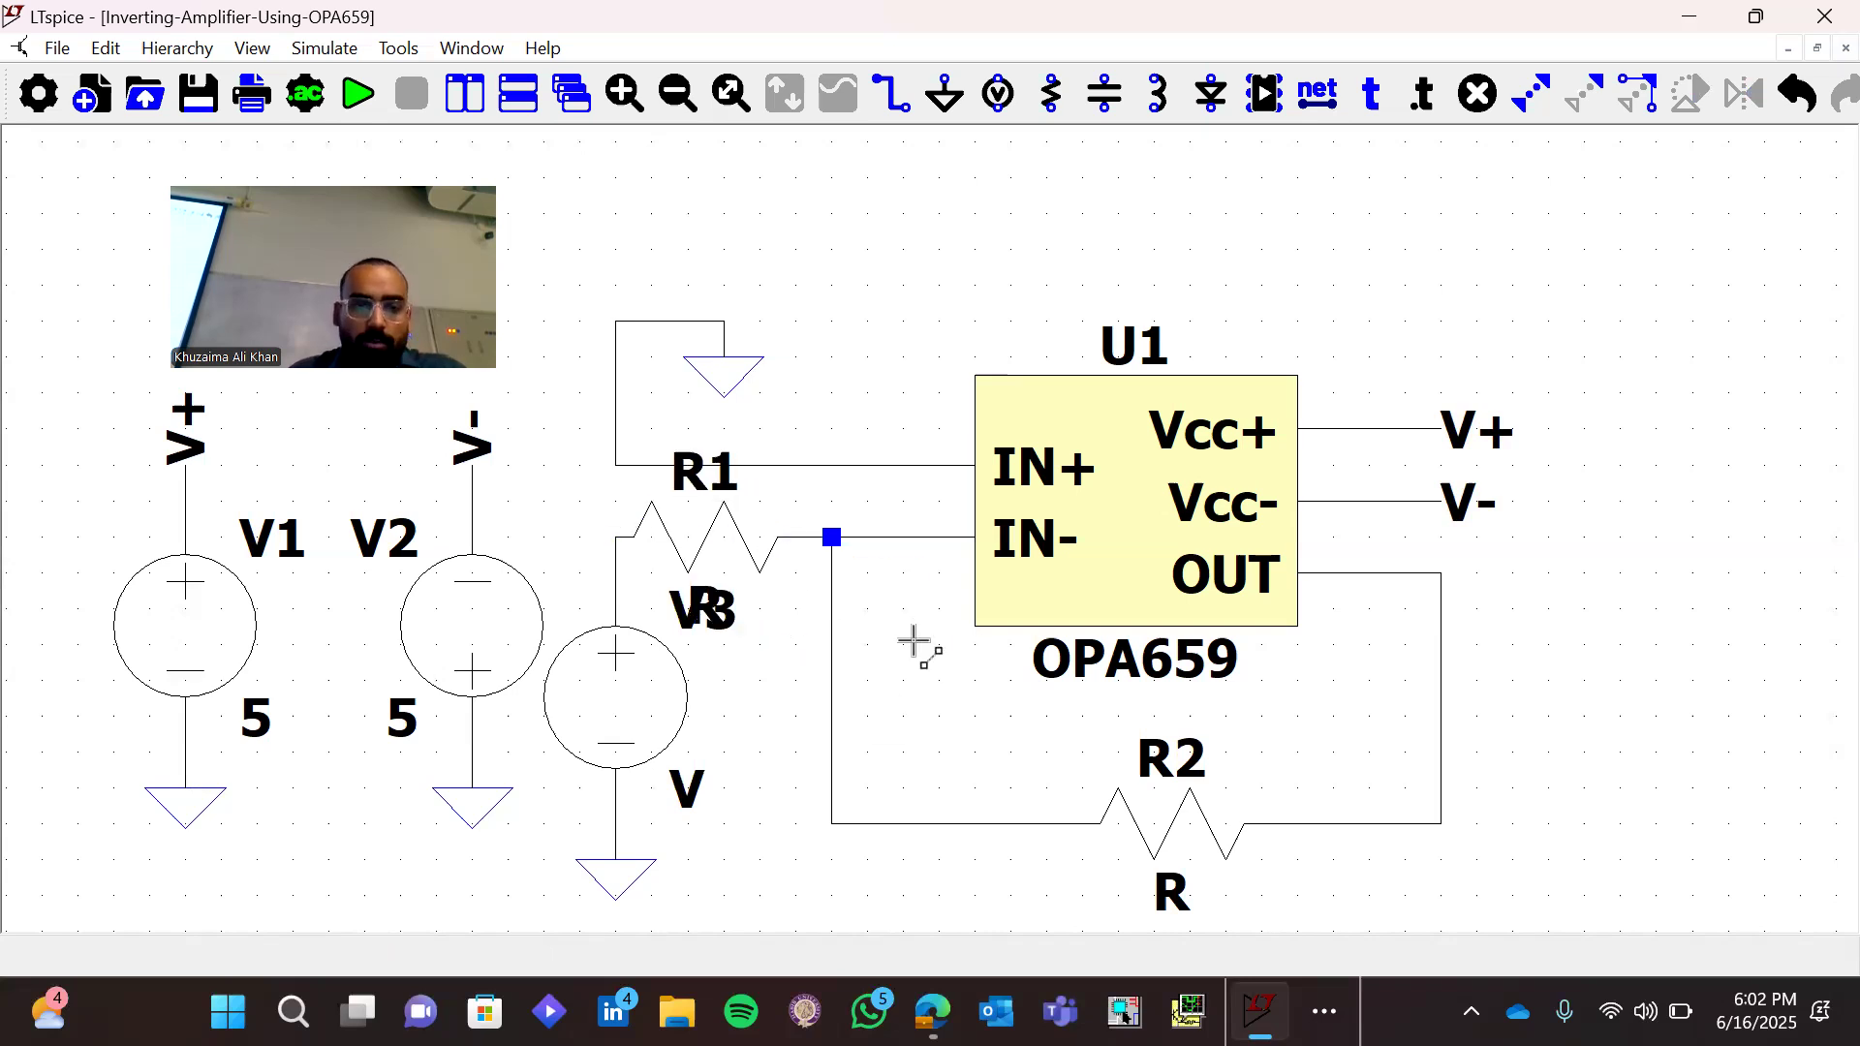
click(674, 608)
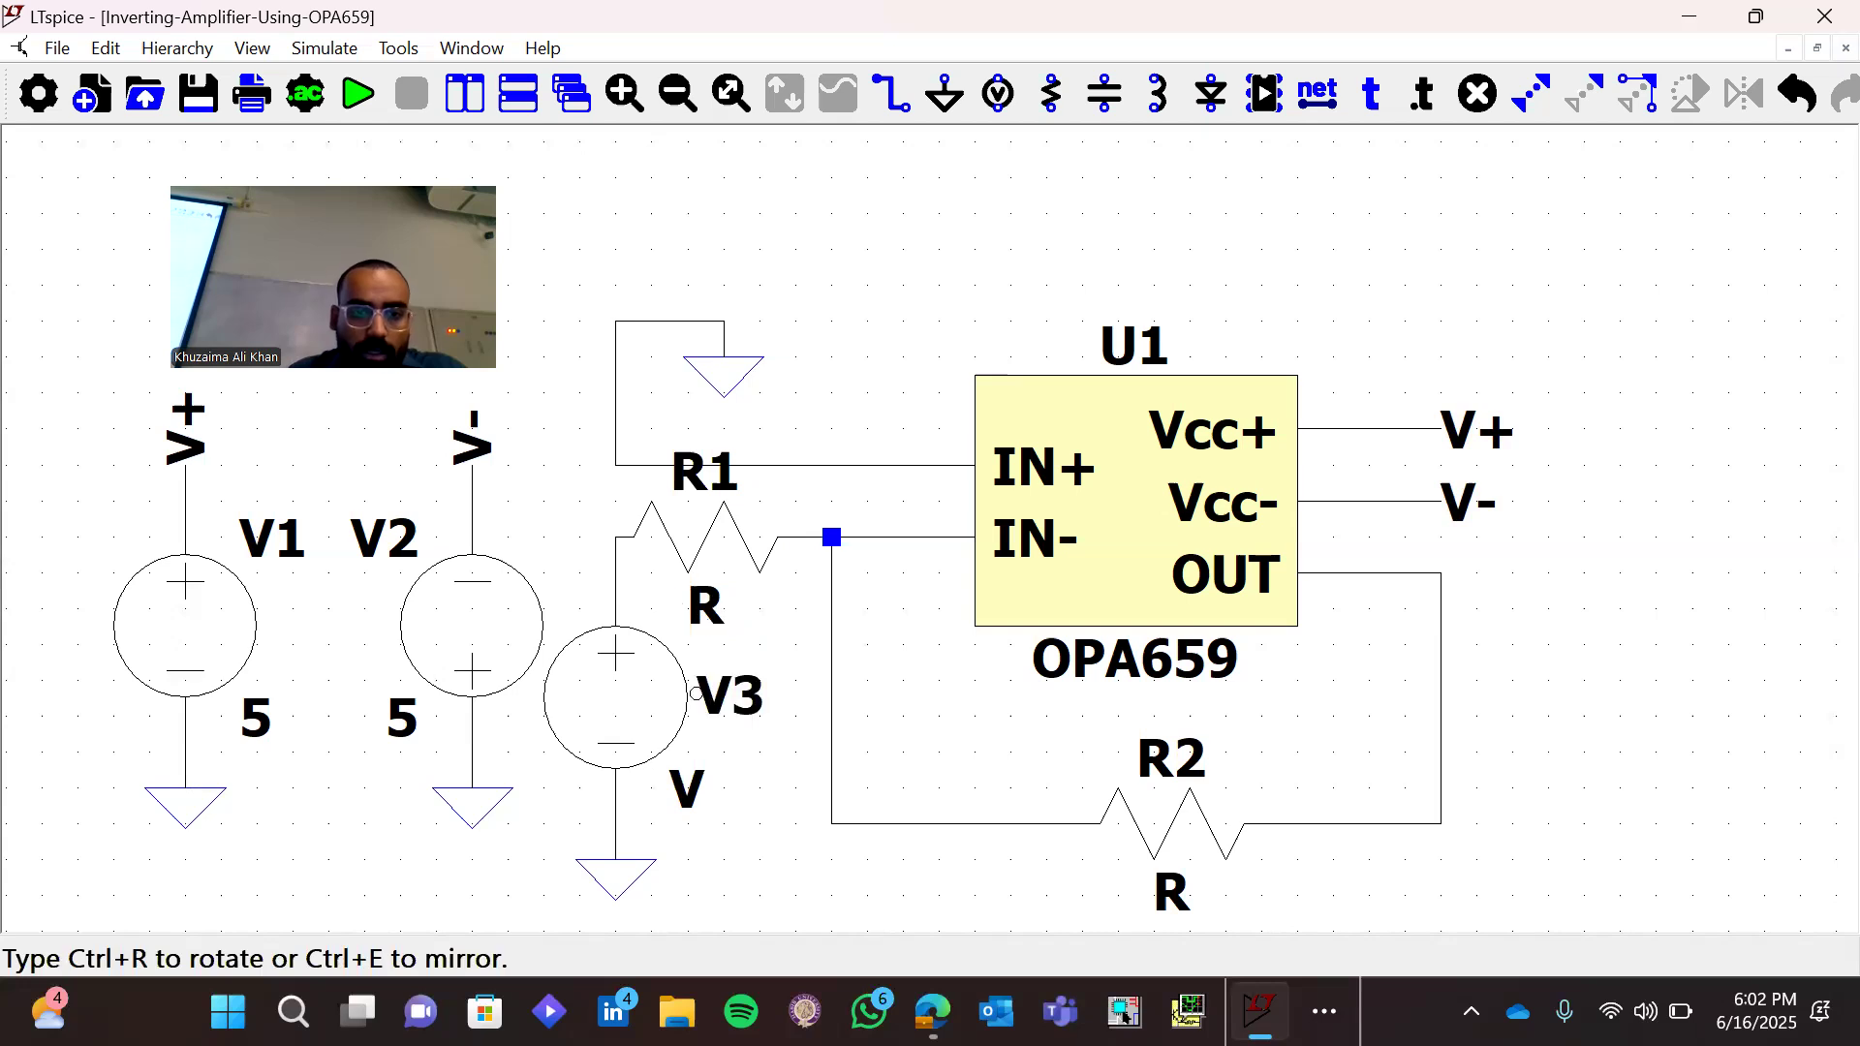
click(696, 695)
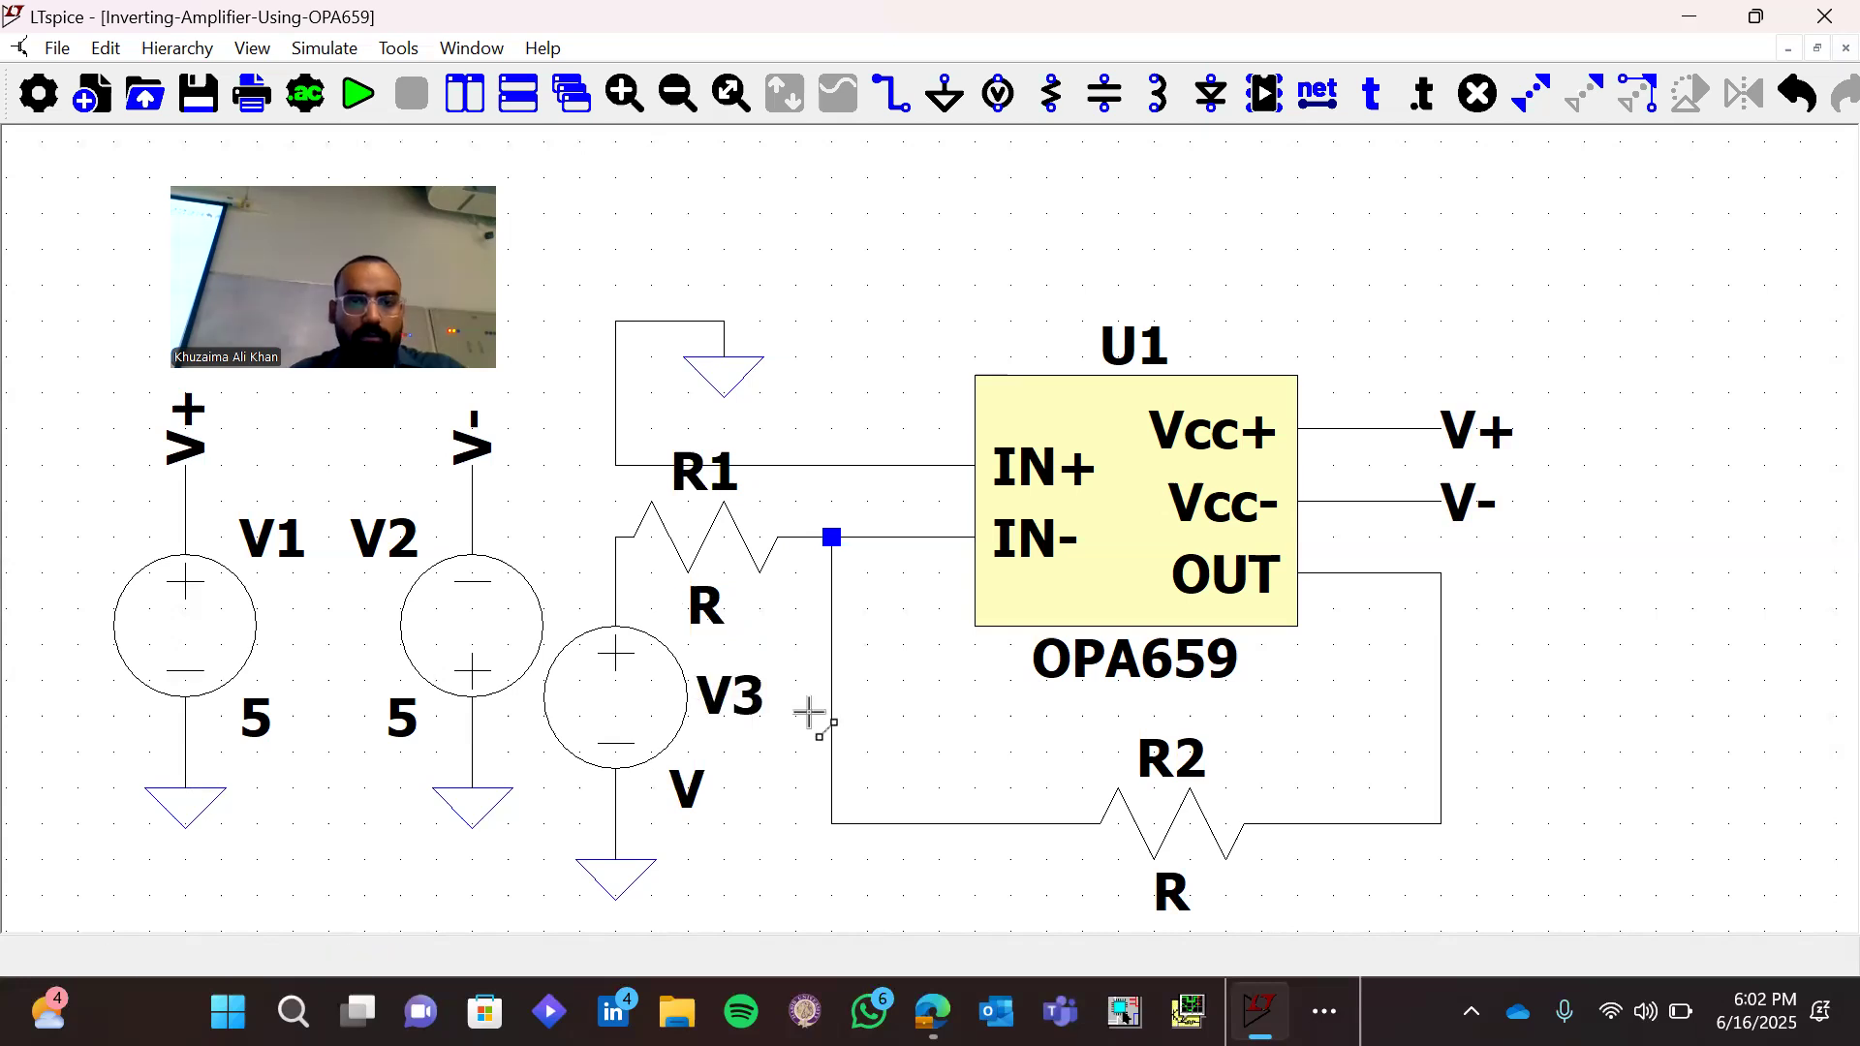
Set R1's resistance to 10k and R2's resistance to 100k
right_click(726, 554)
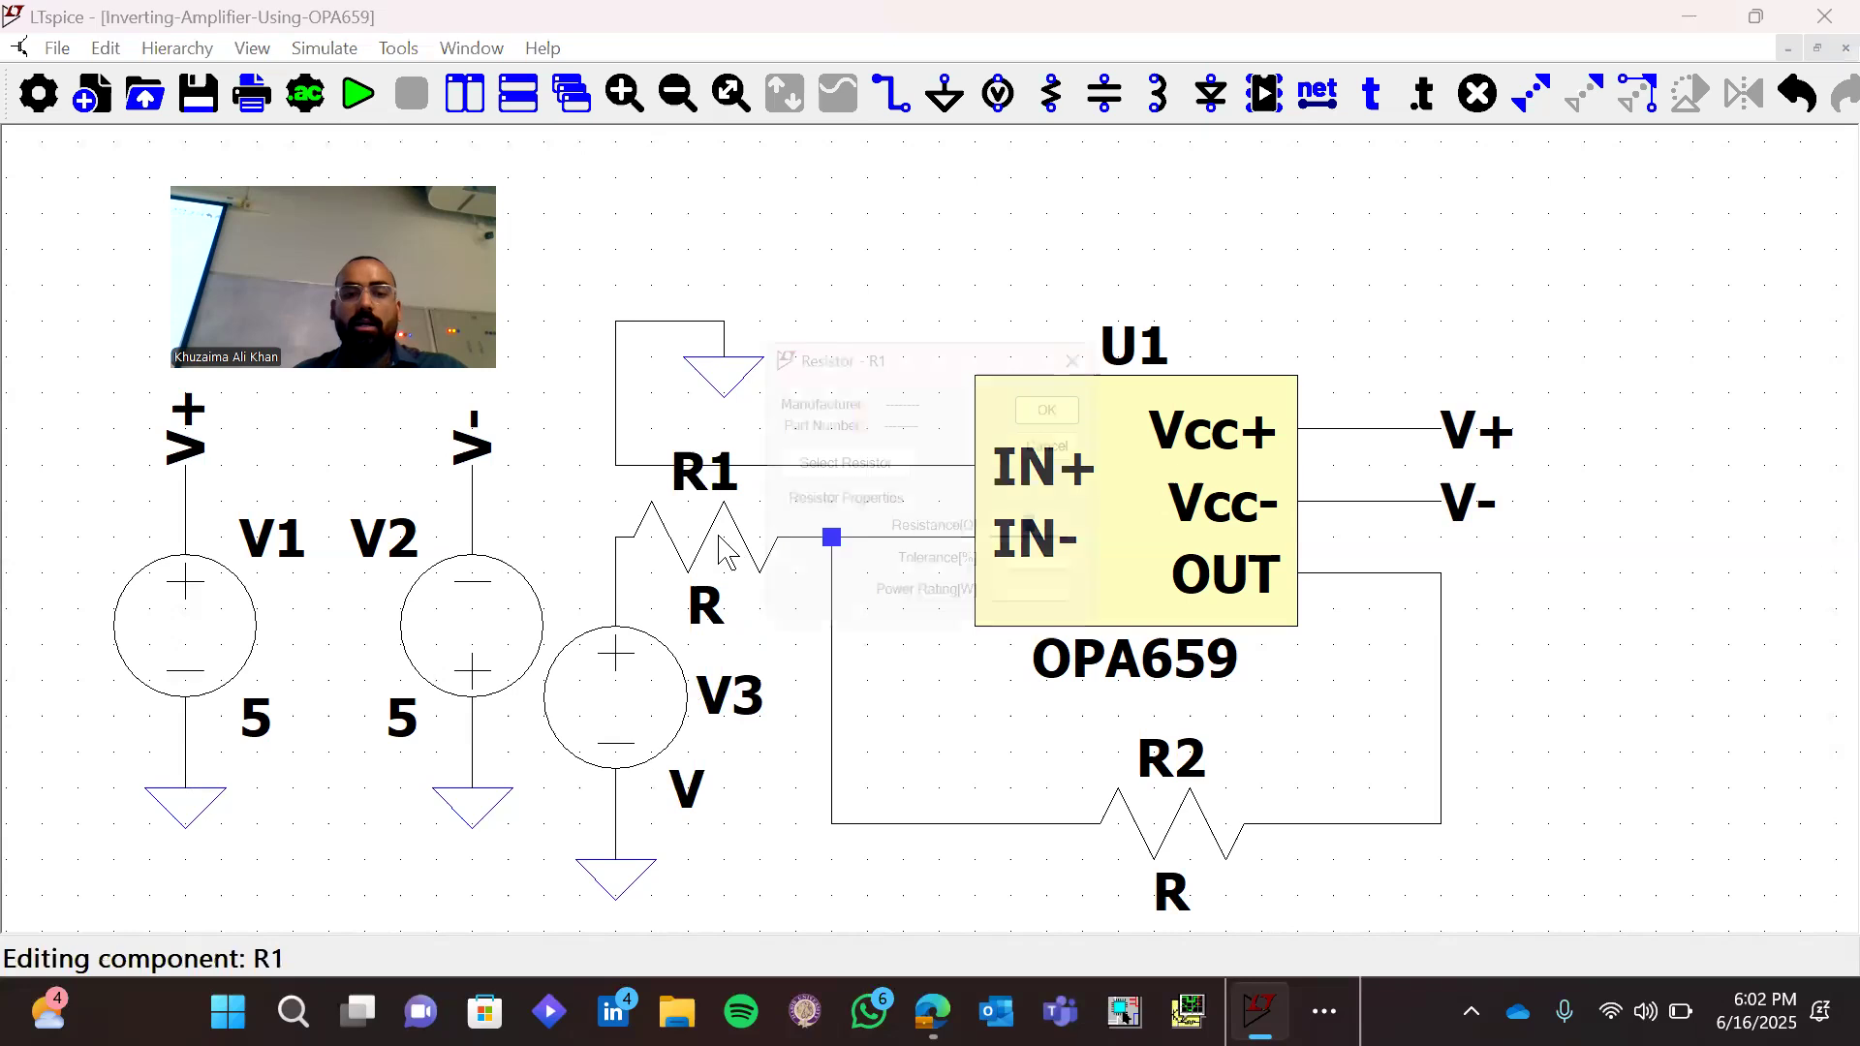
text(10k)
key(Return)
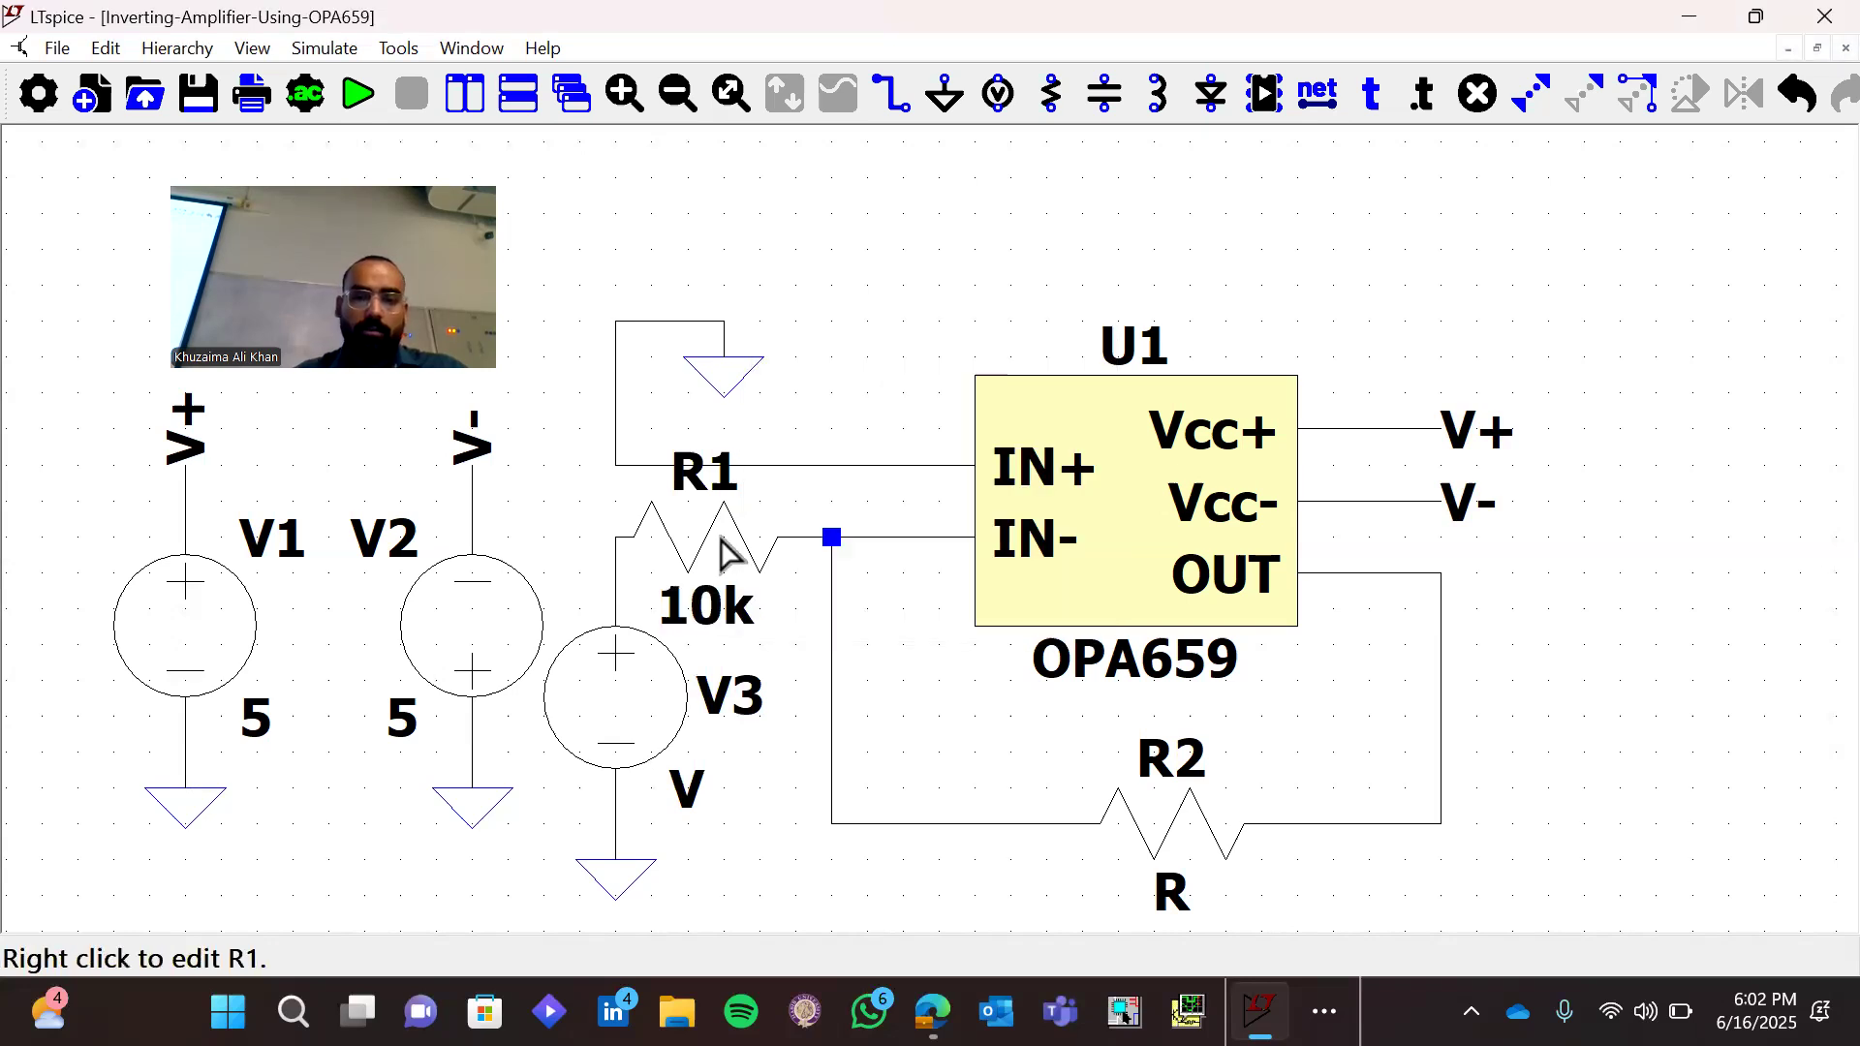
right_click(1153, 828)
text(100k)
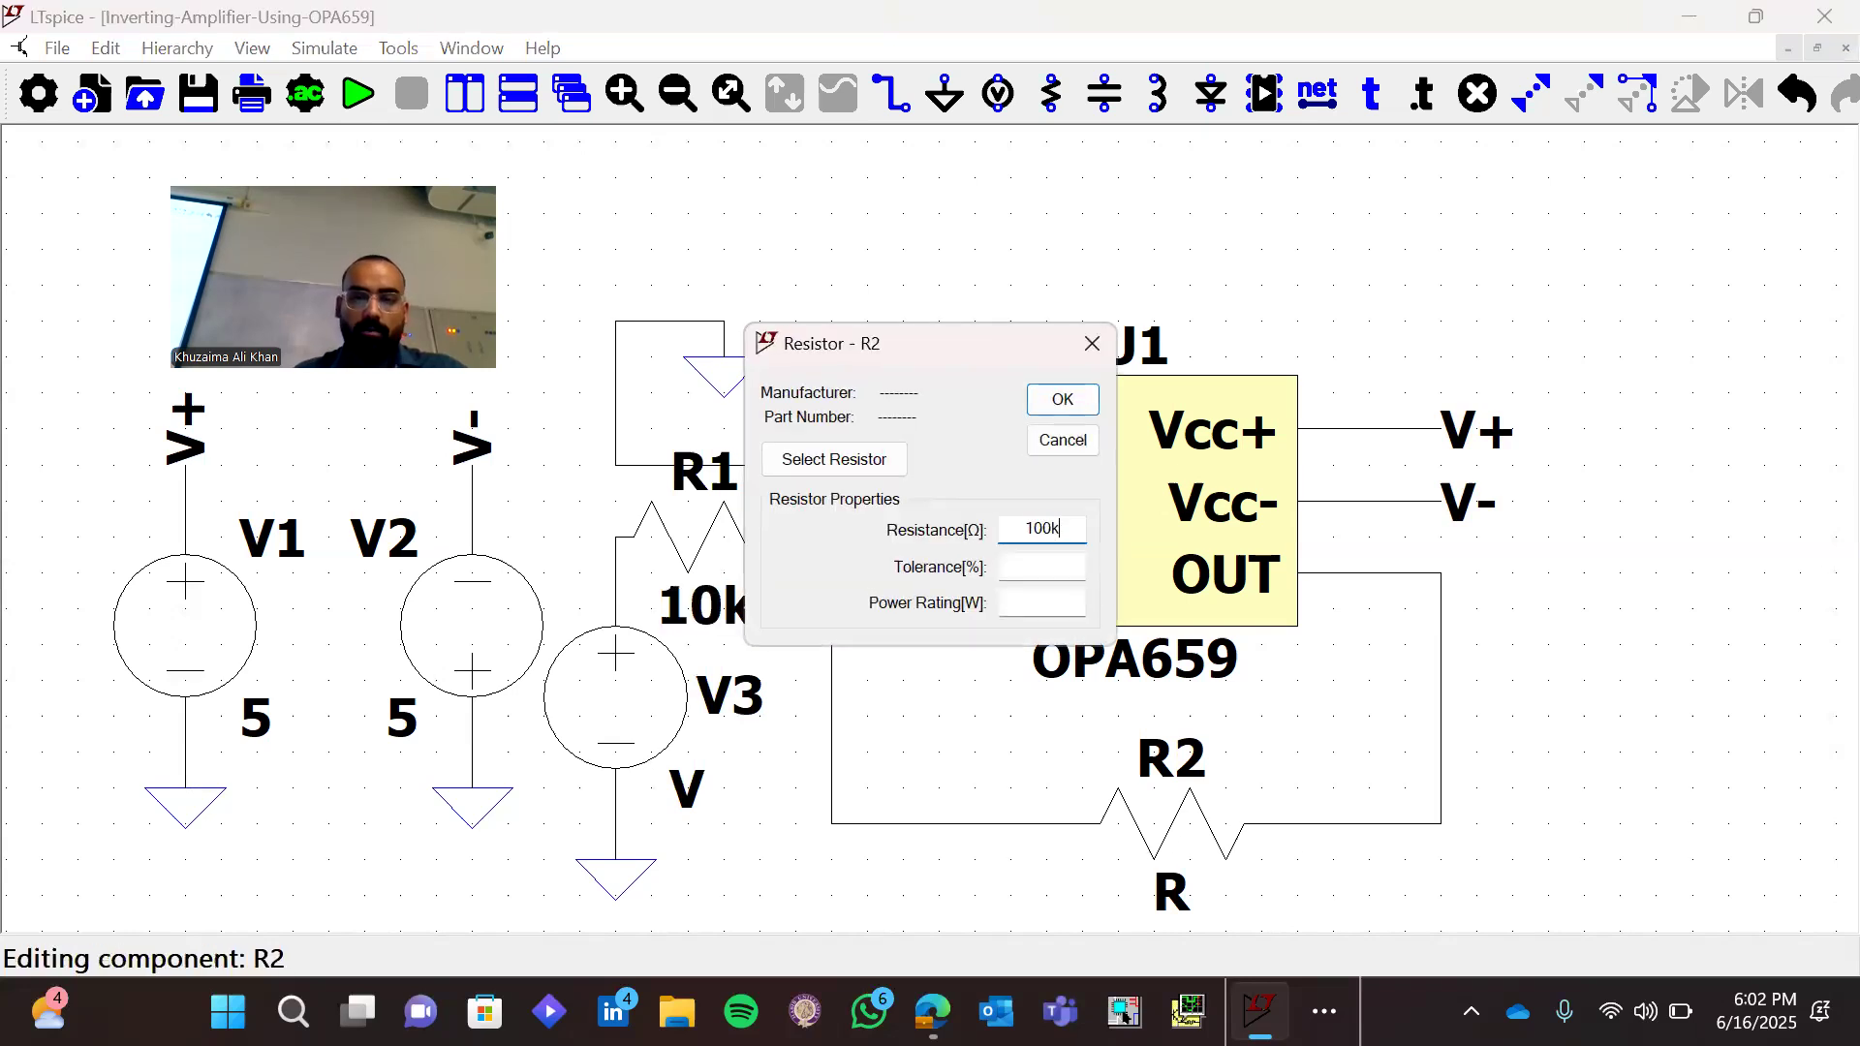
key(Return)
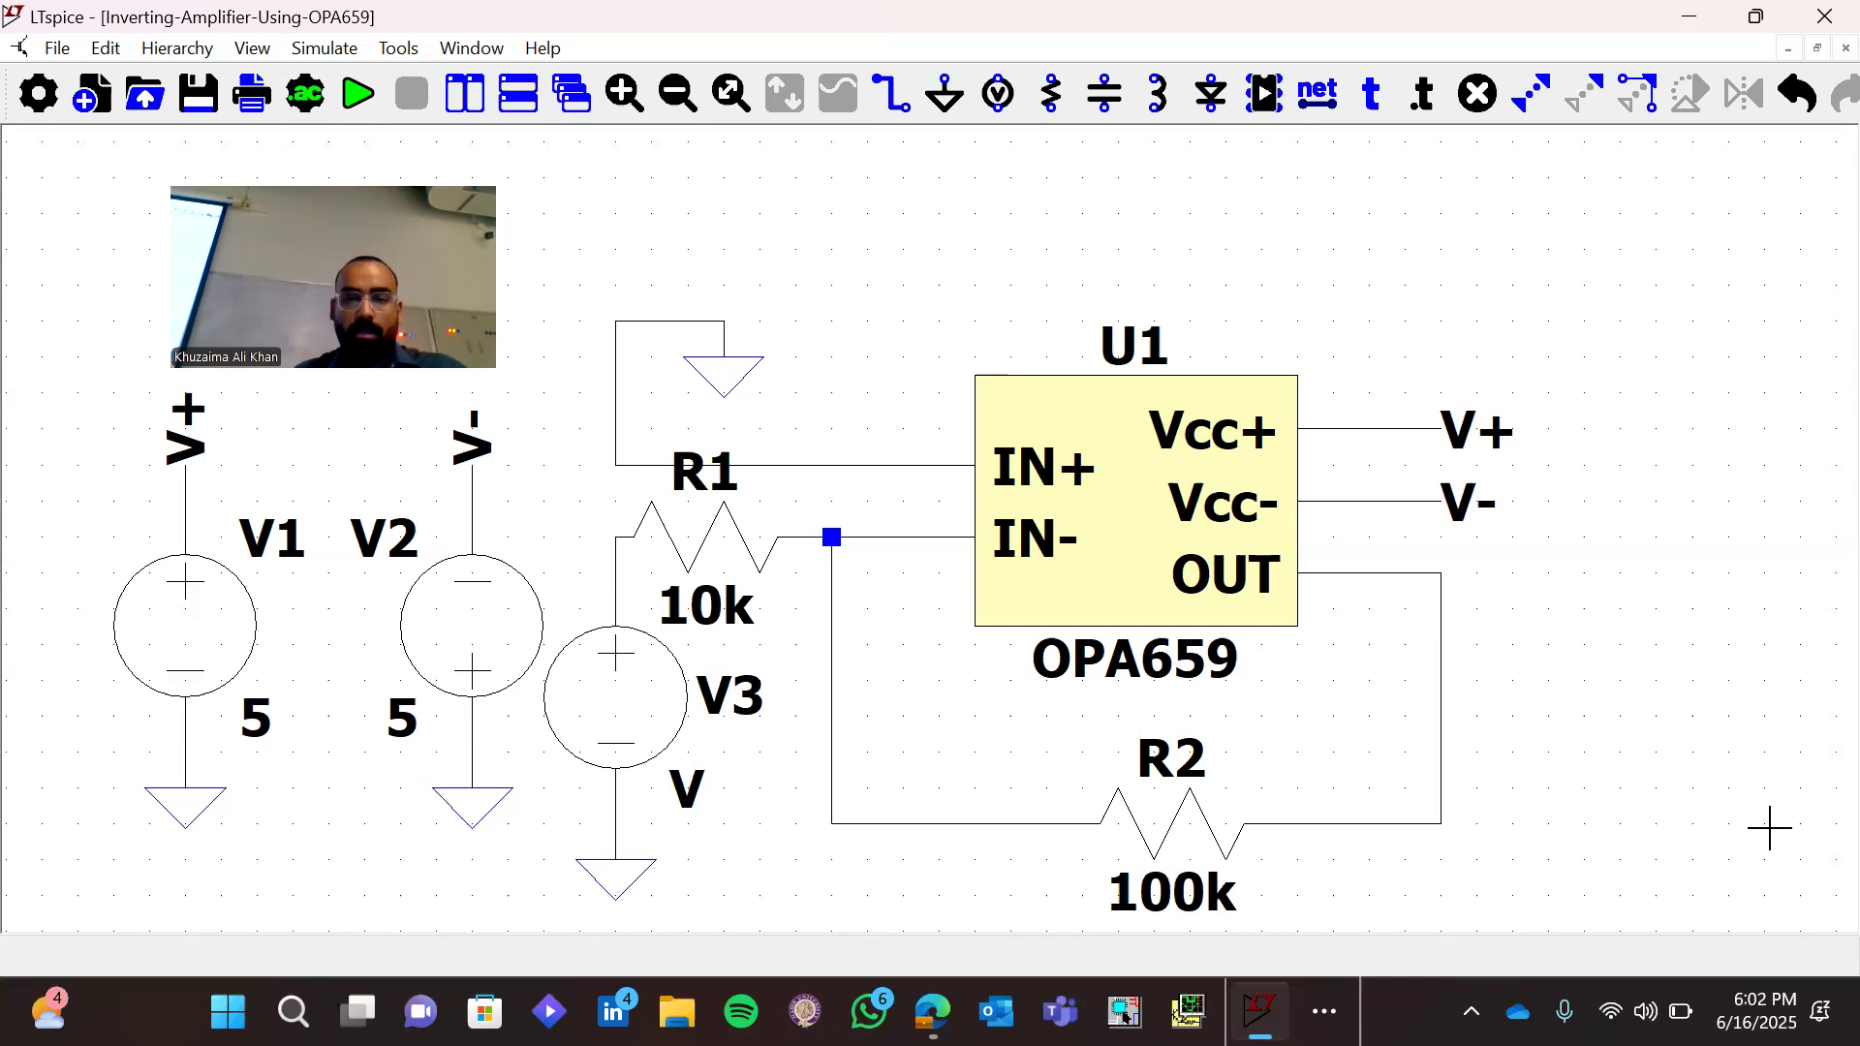
Define V3 as a SINE source with a DC offset of 0 V and an amplitude of 0.5 V
right_click(637, 724)
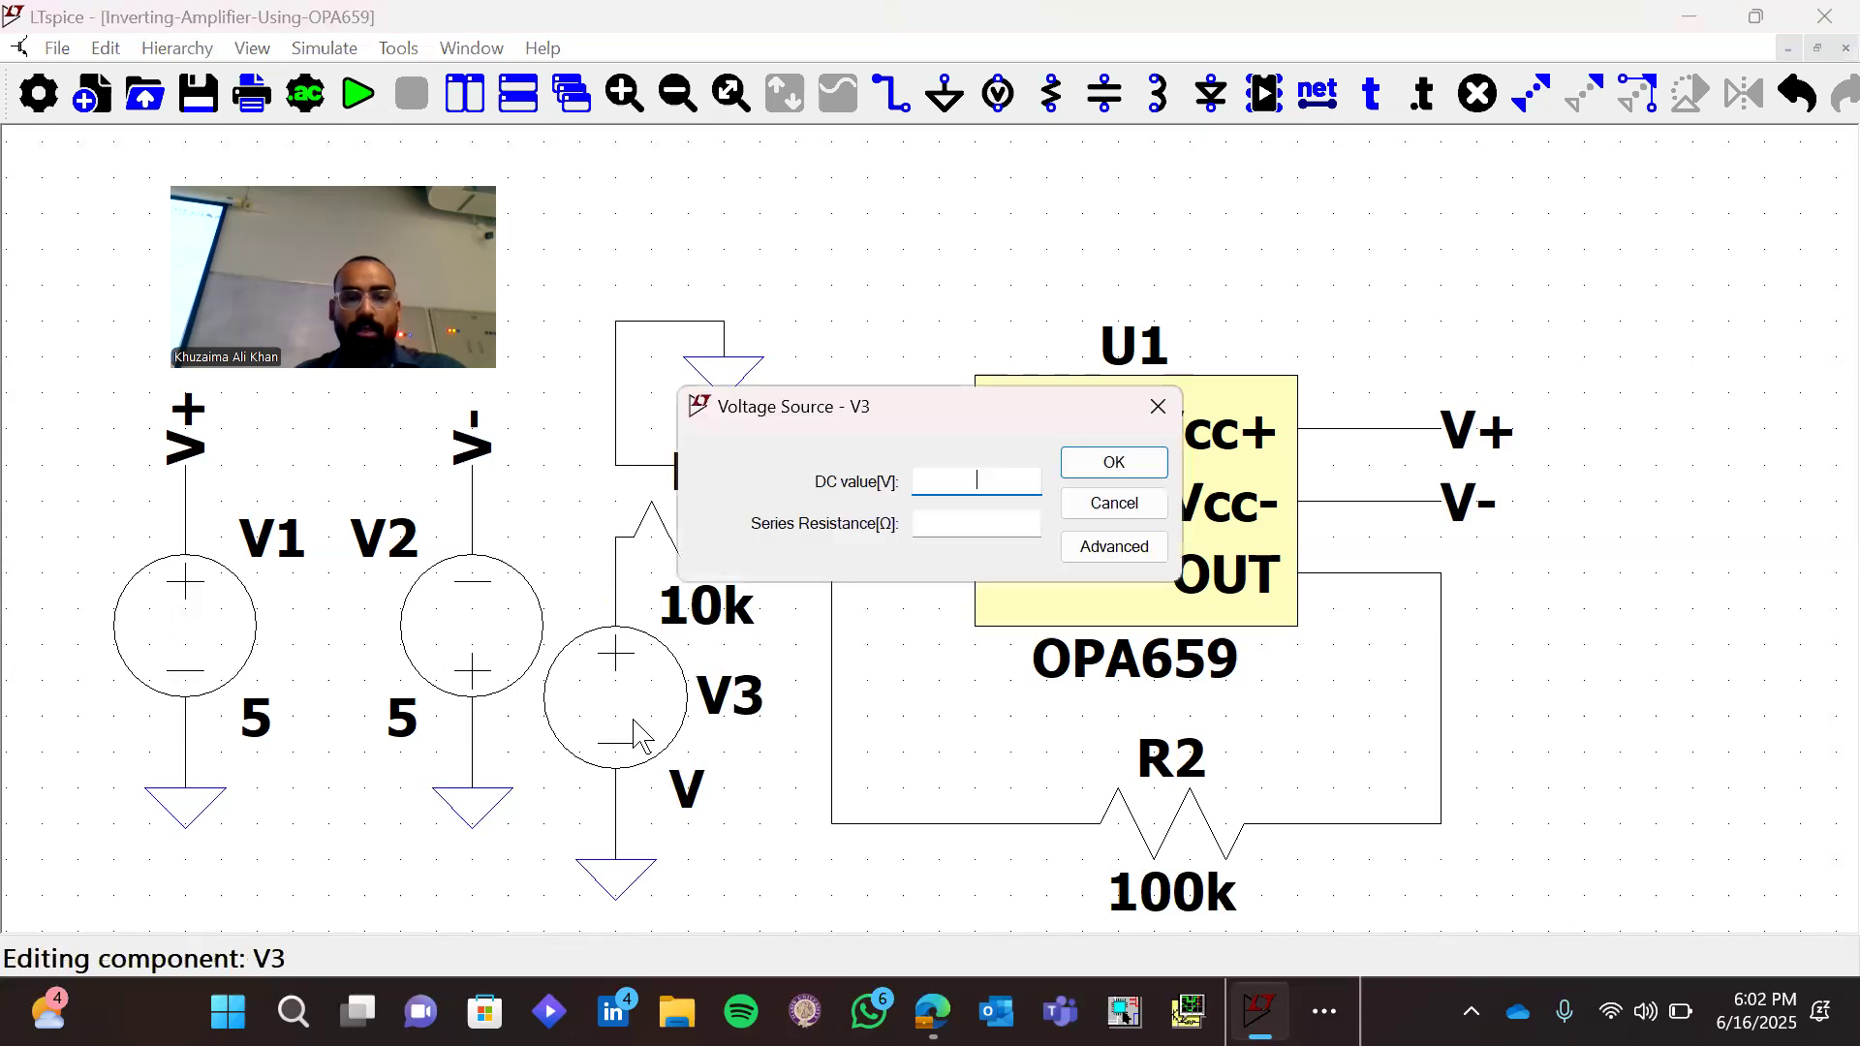
click(1111, 547)
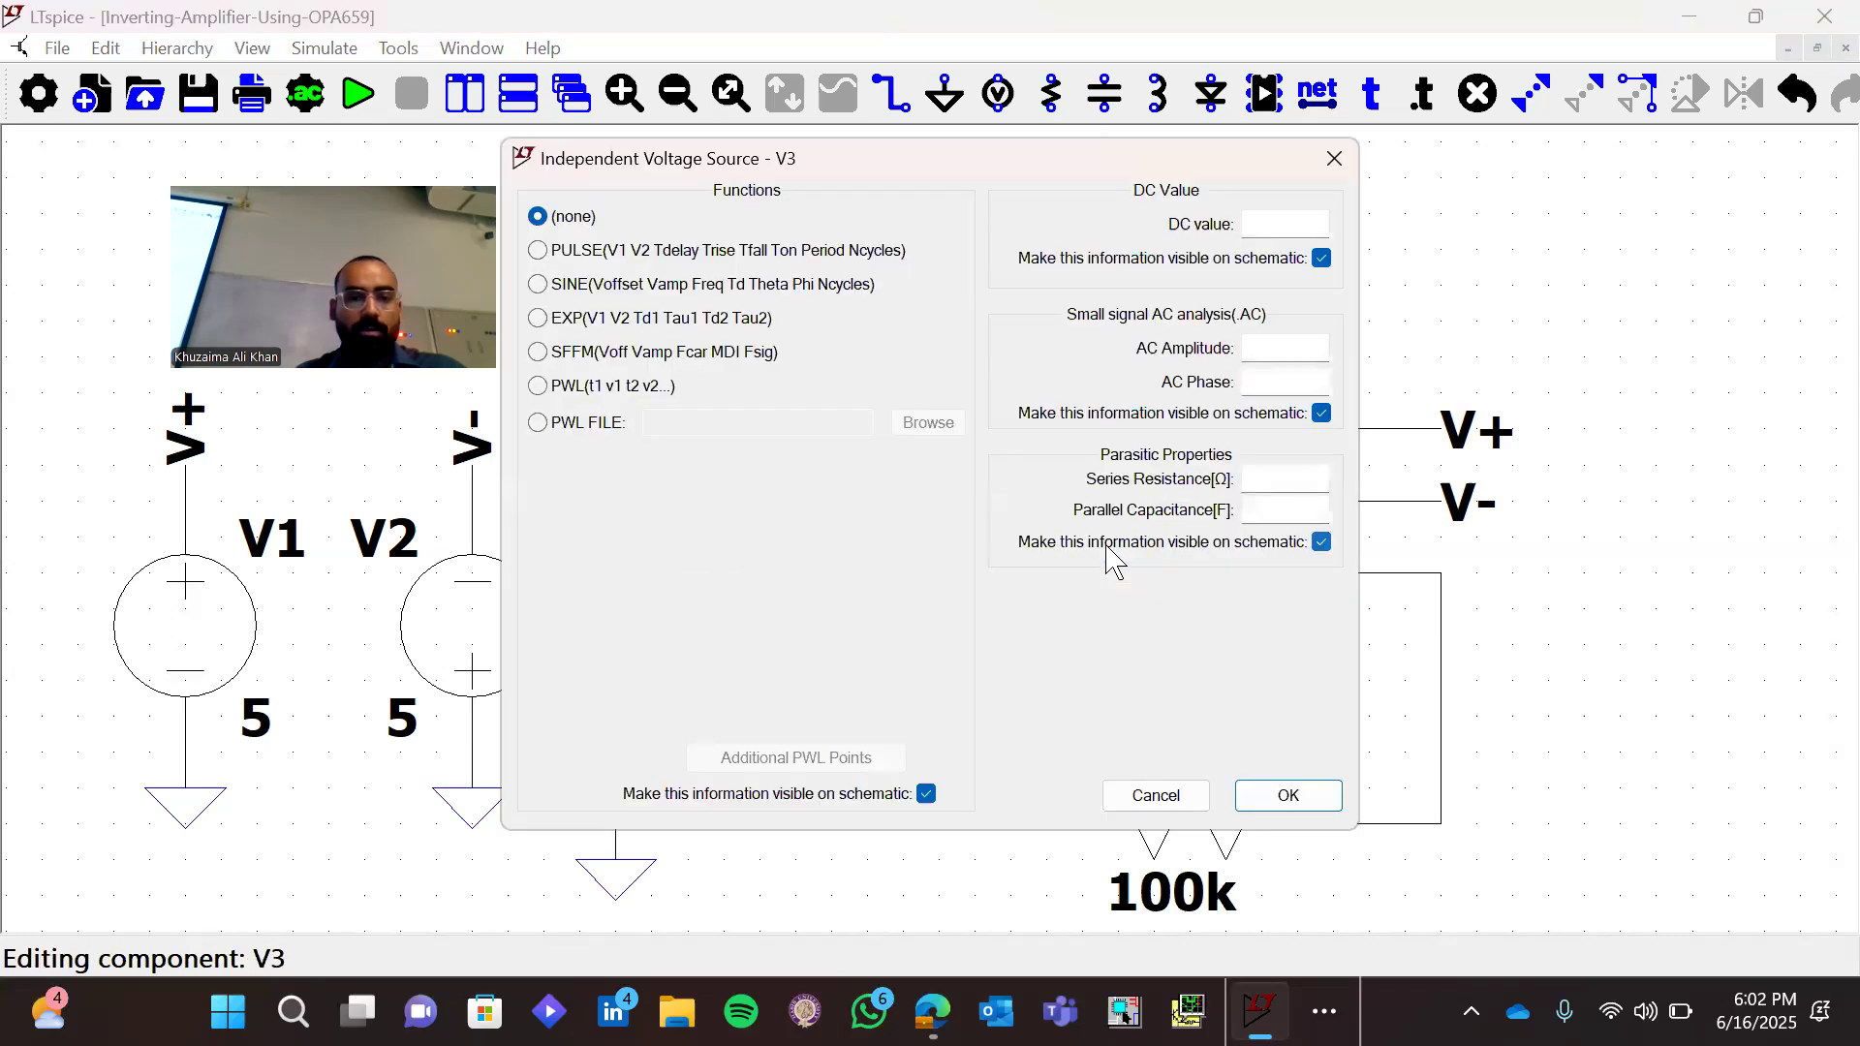
click(538, 283)
click(867, 489)
text(0)
click(884, 523)
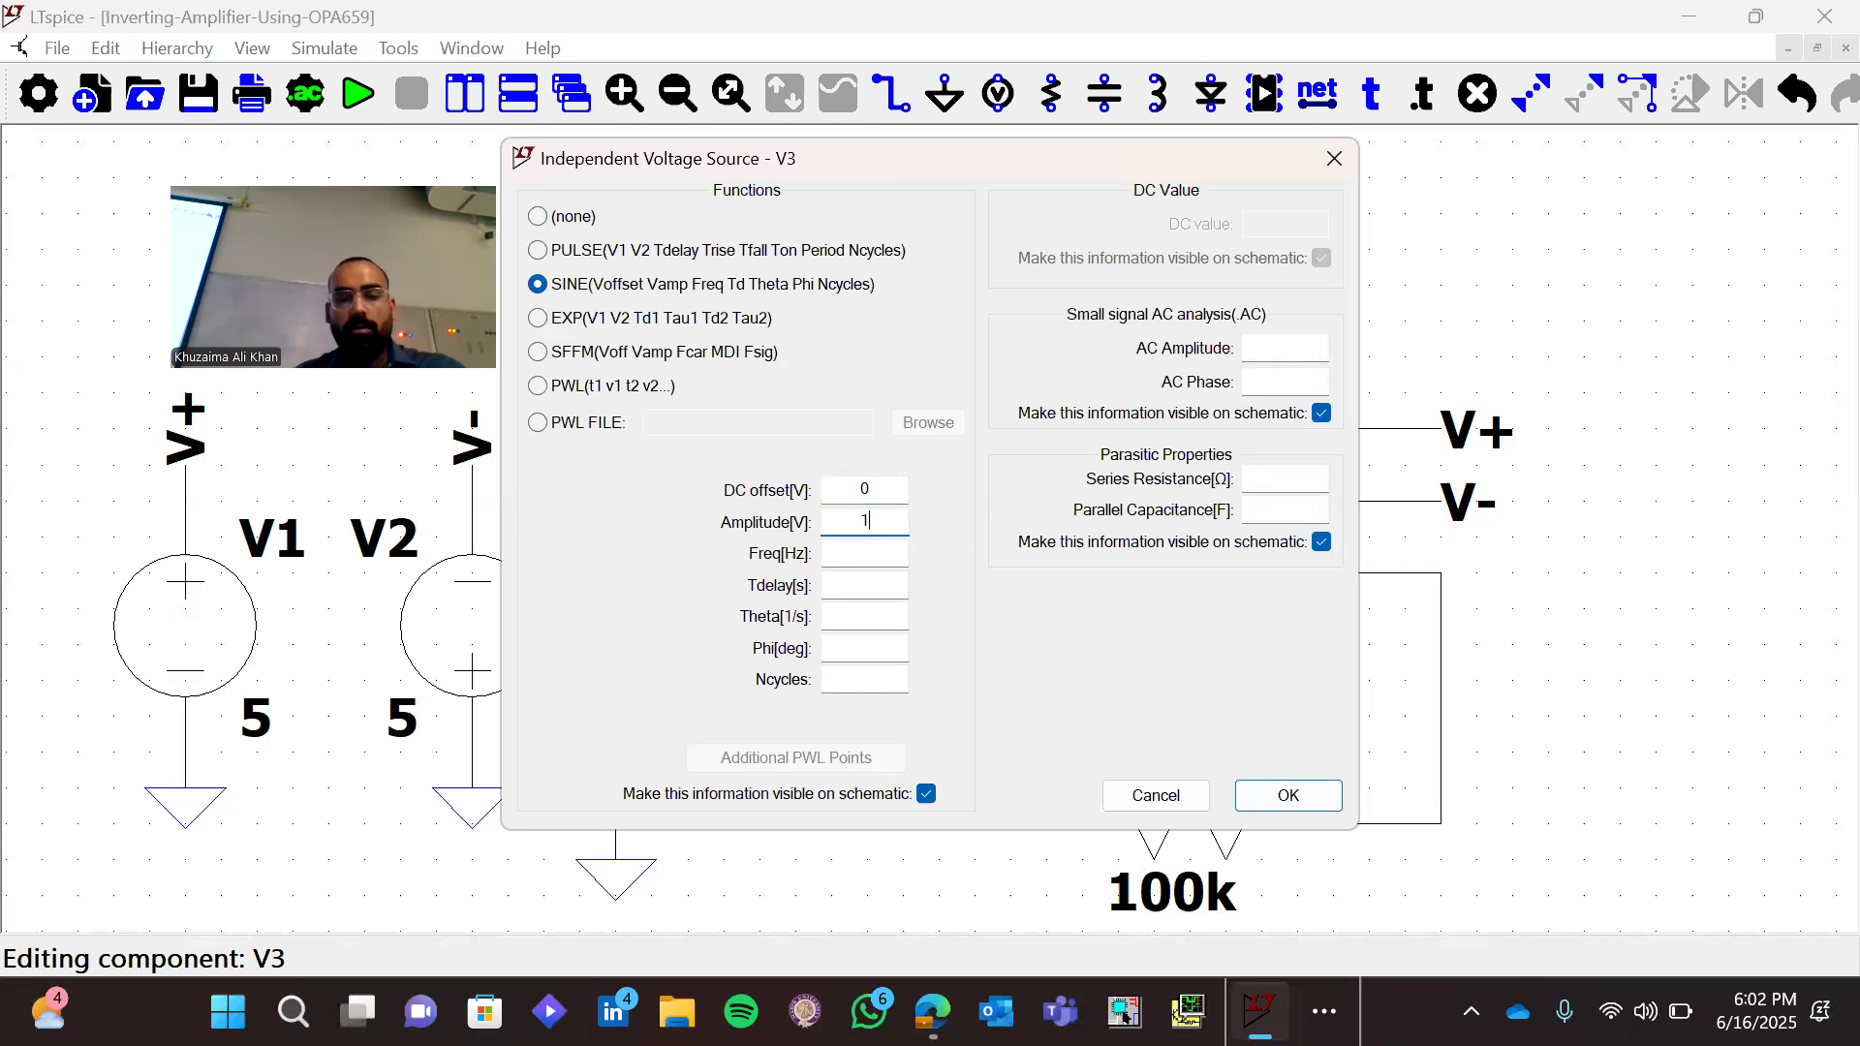
text(0.)
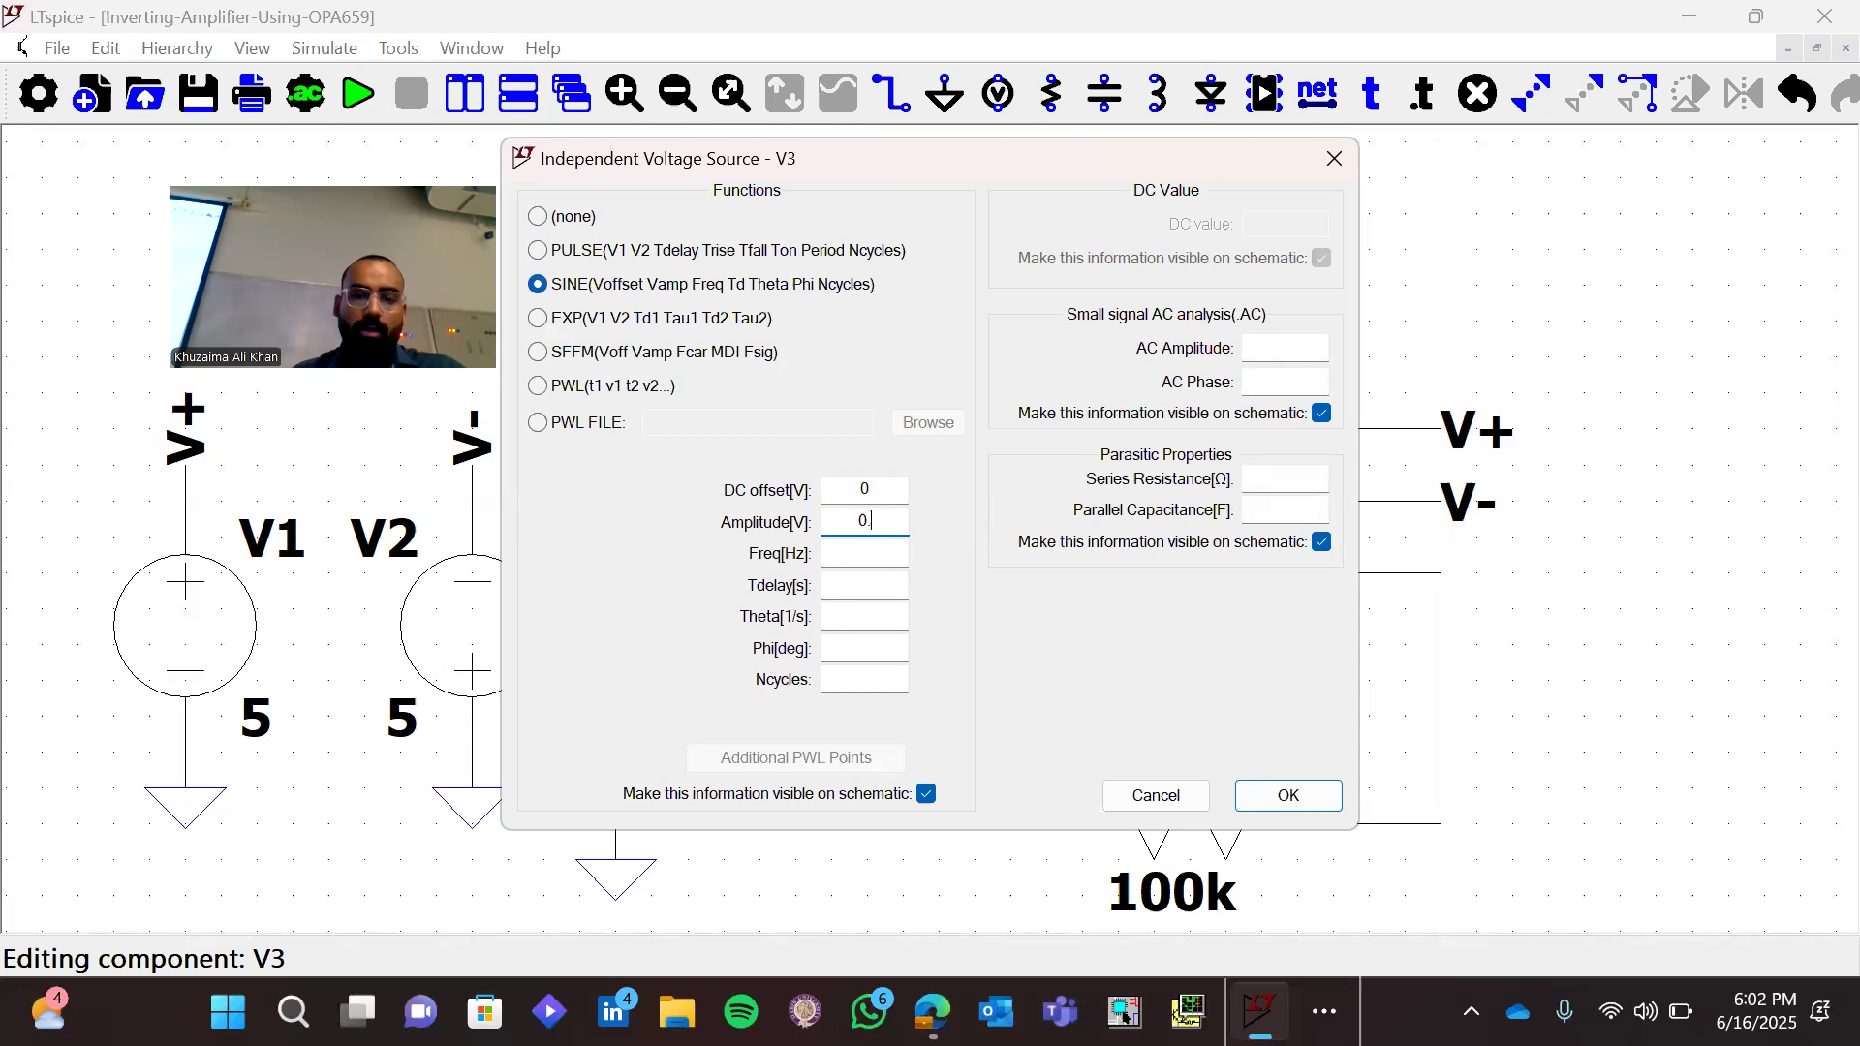
text(5)
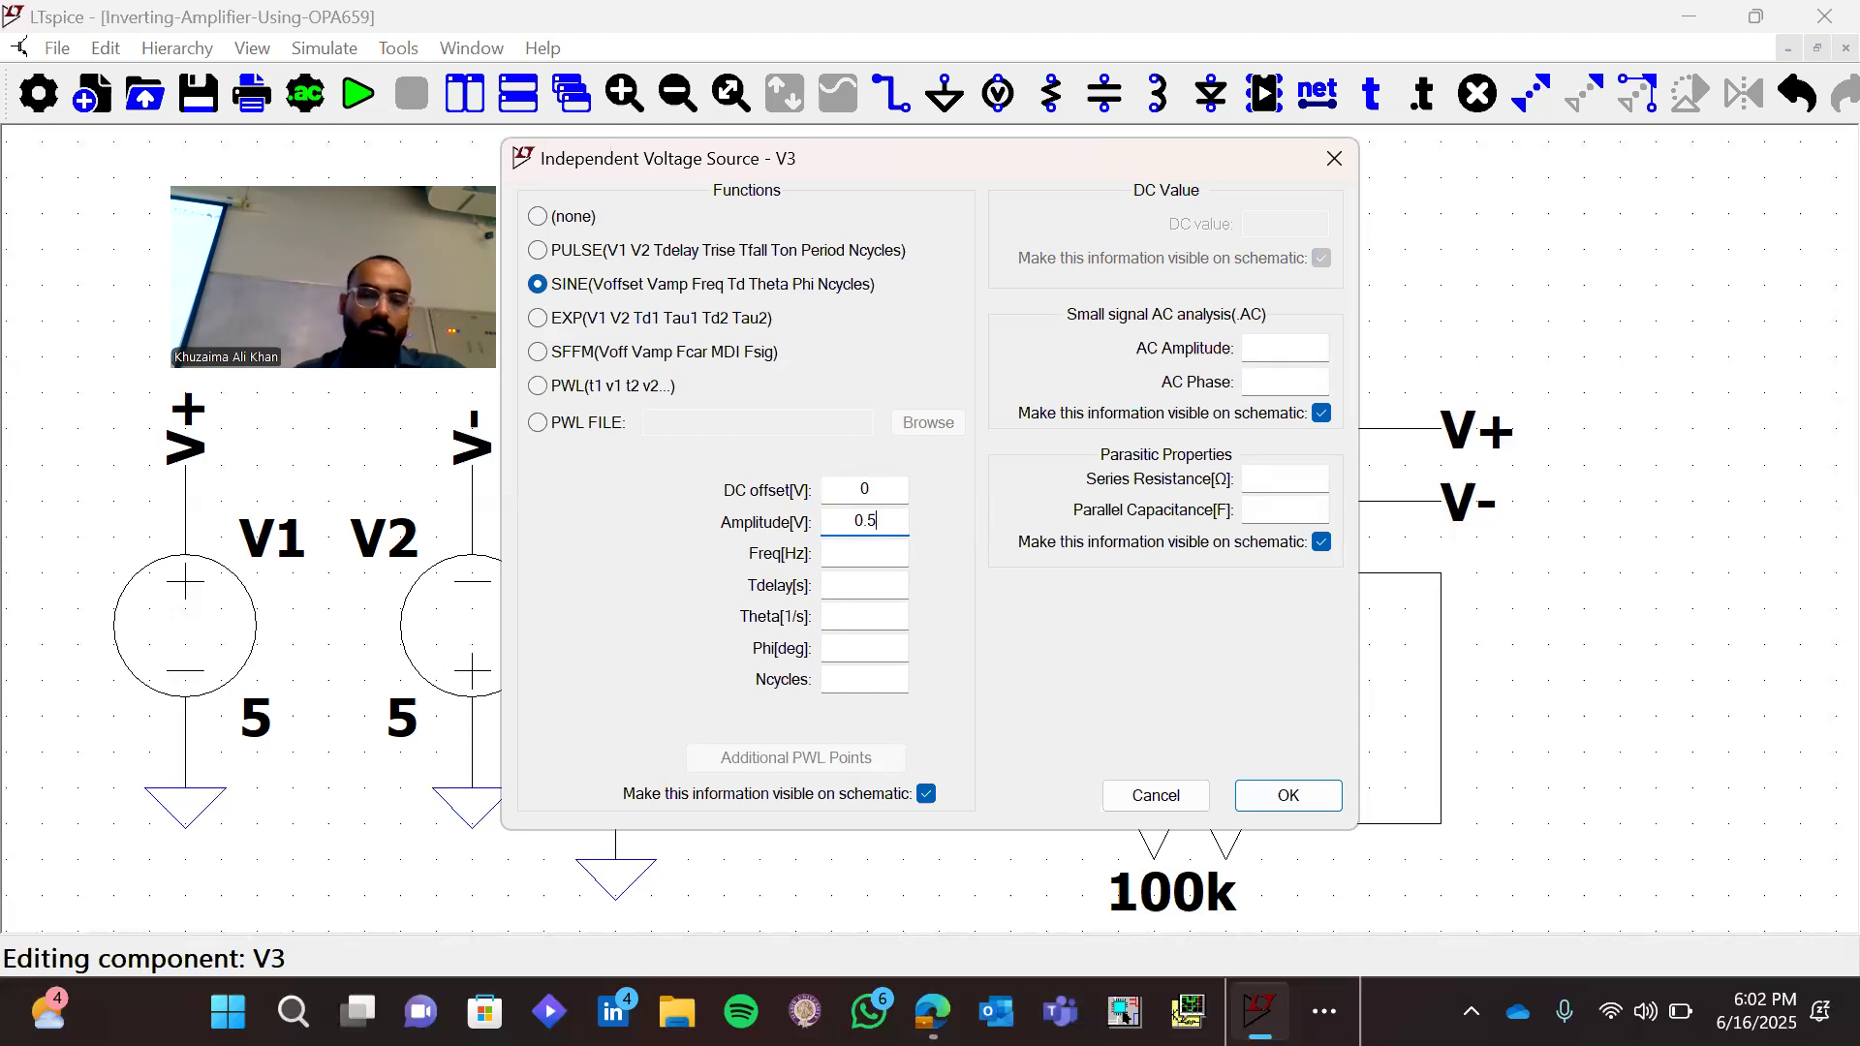
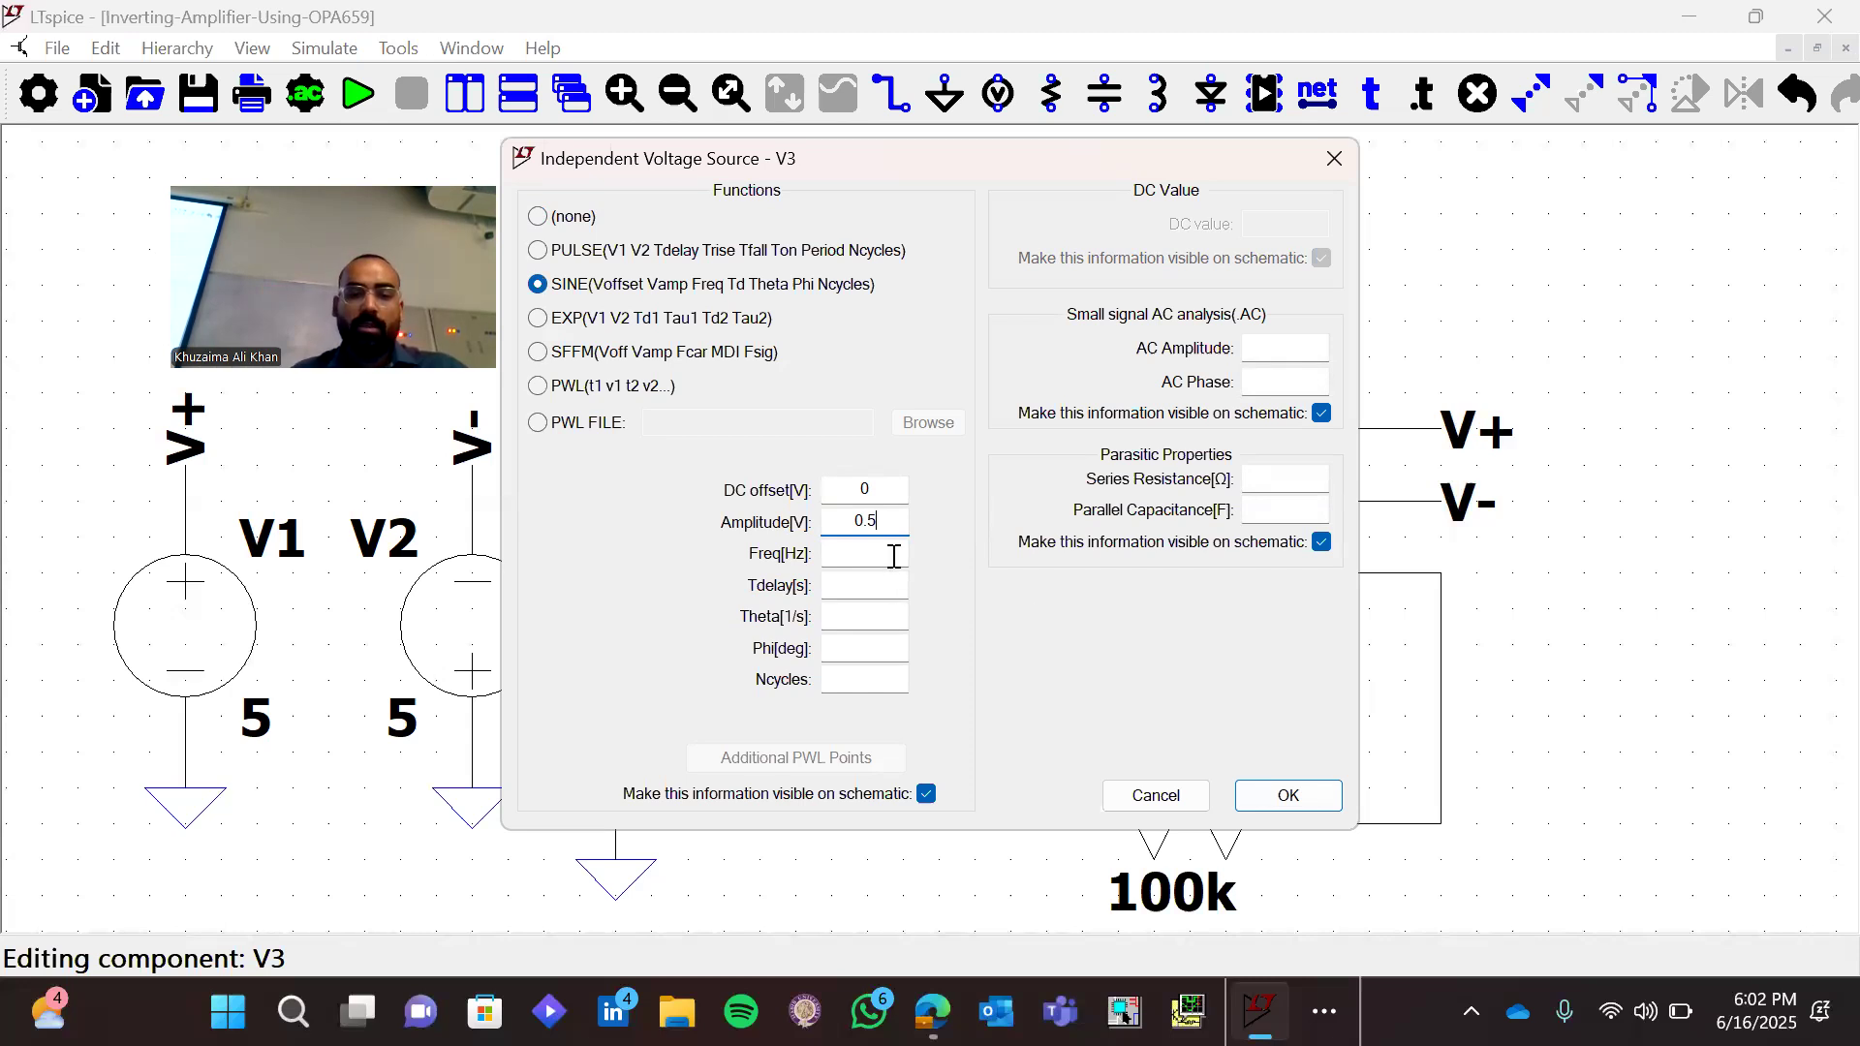
Set V3's sine frequency to 1M and apply the source settings
click(893, 550)
text(1k)
key(BackSpace)
text(M)
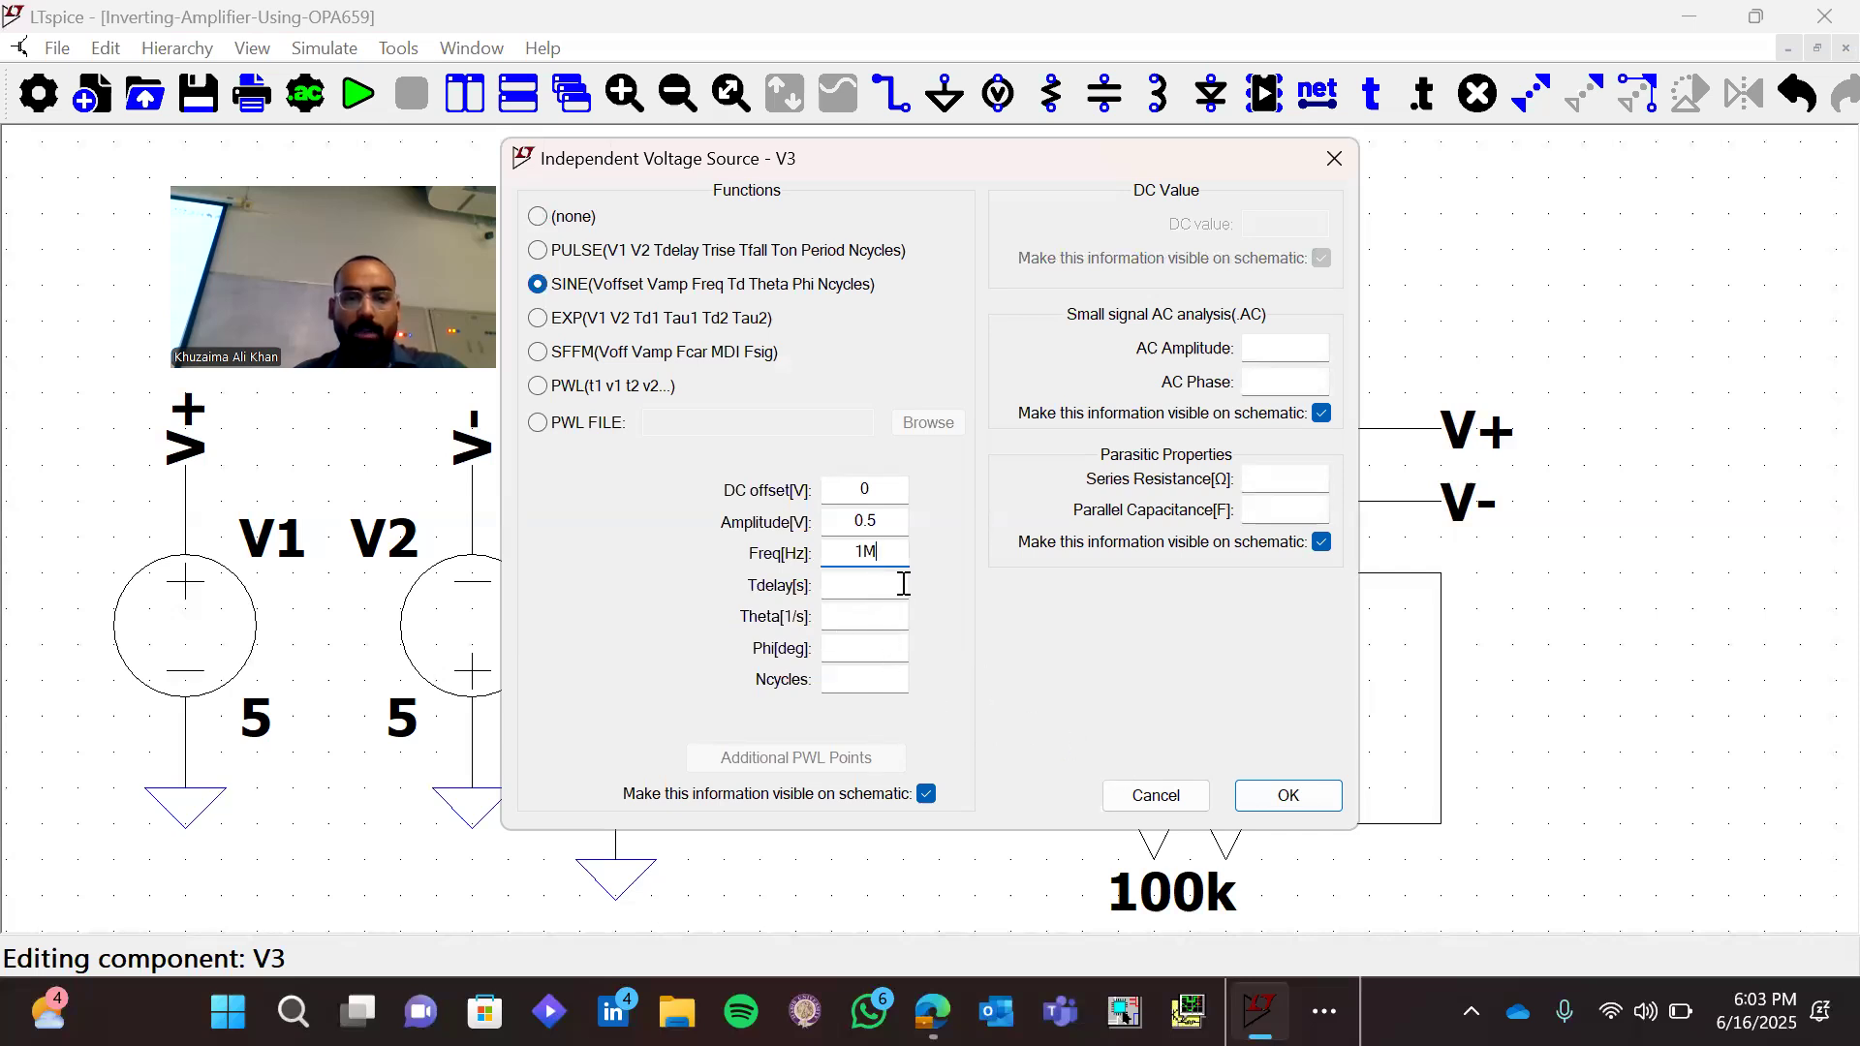
click(1281, 796)
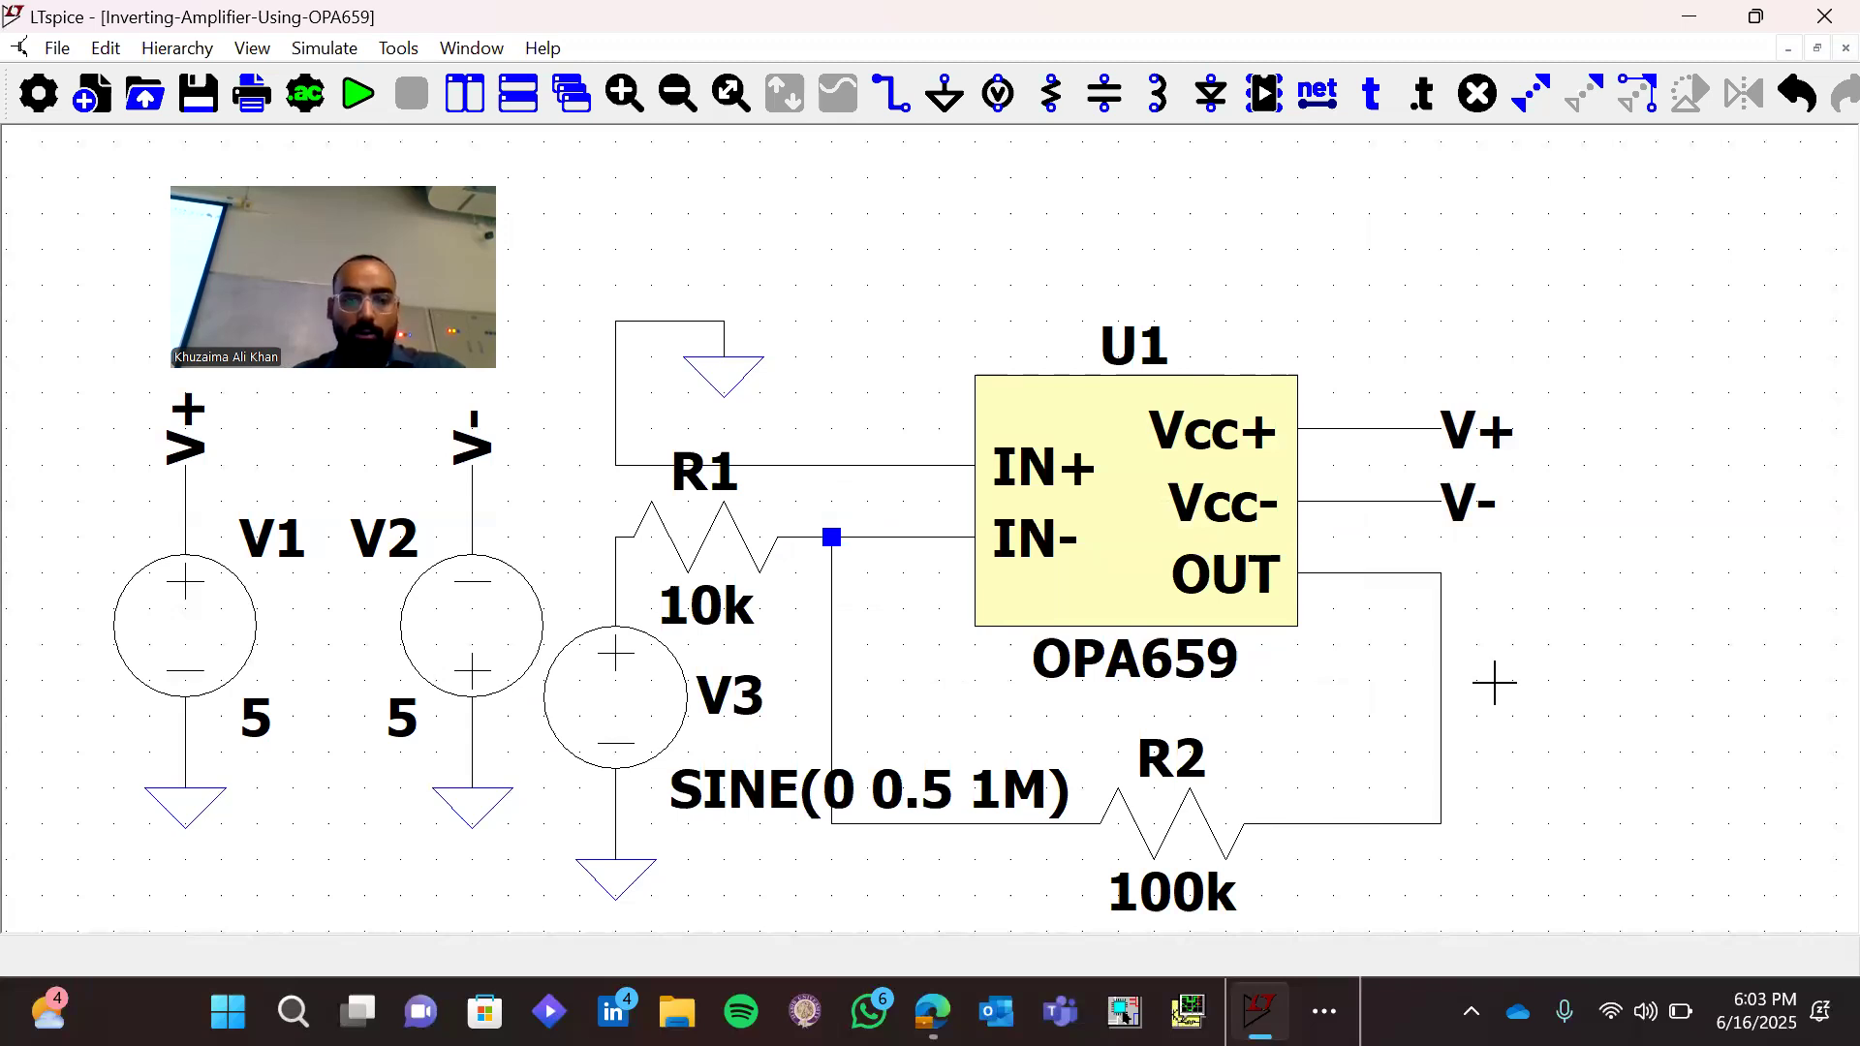
Draw a short wire stub outward from the OUT feedback corner and another from the junction of V3 and R1
key(F3)
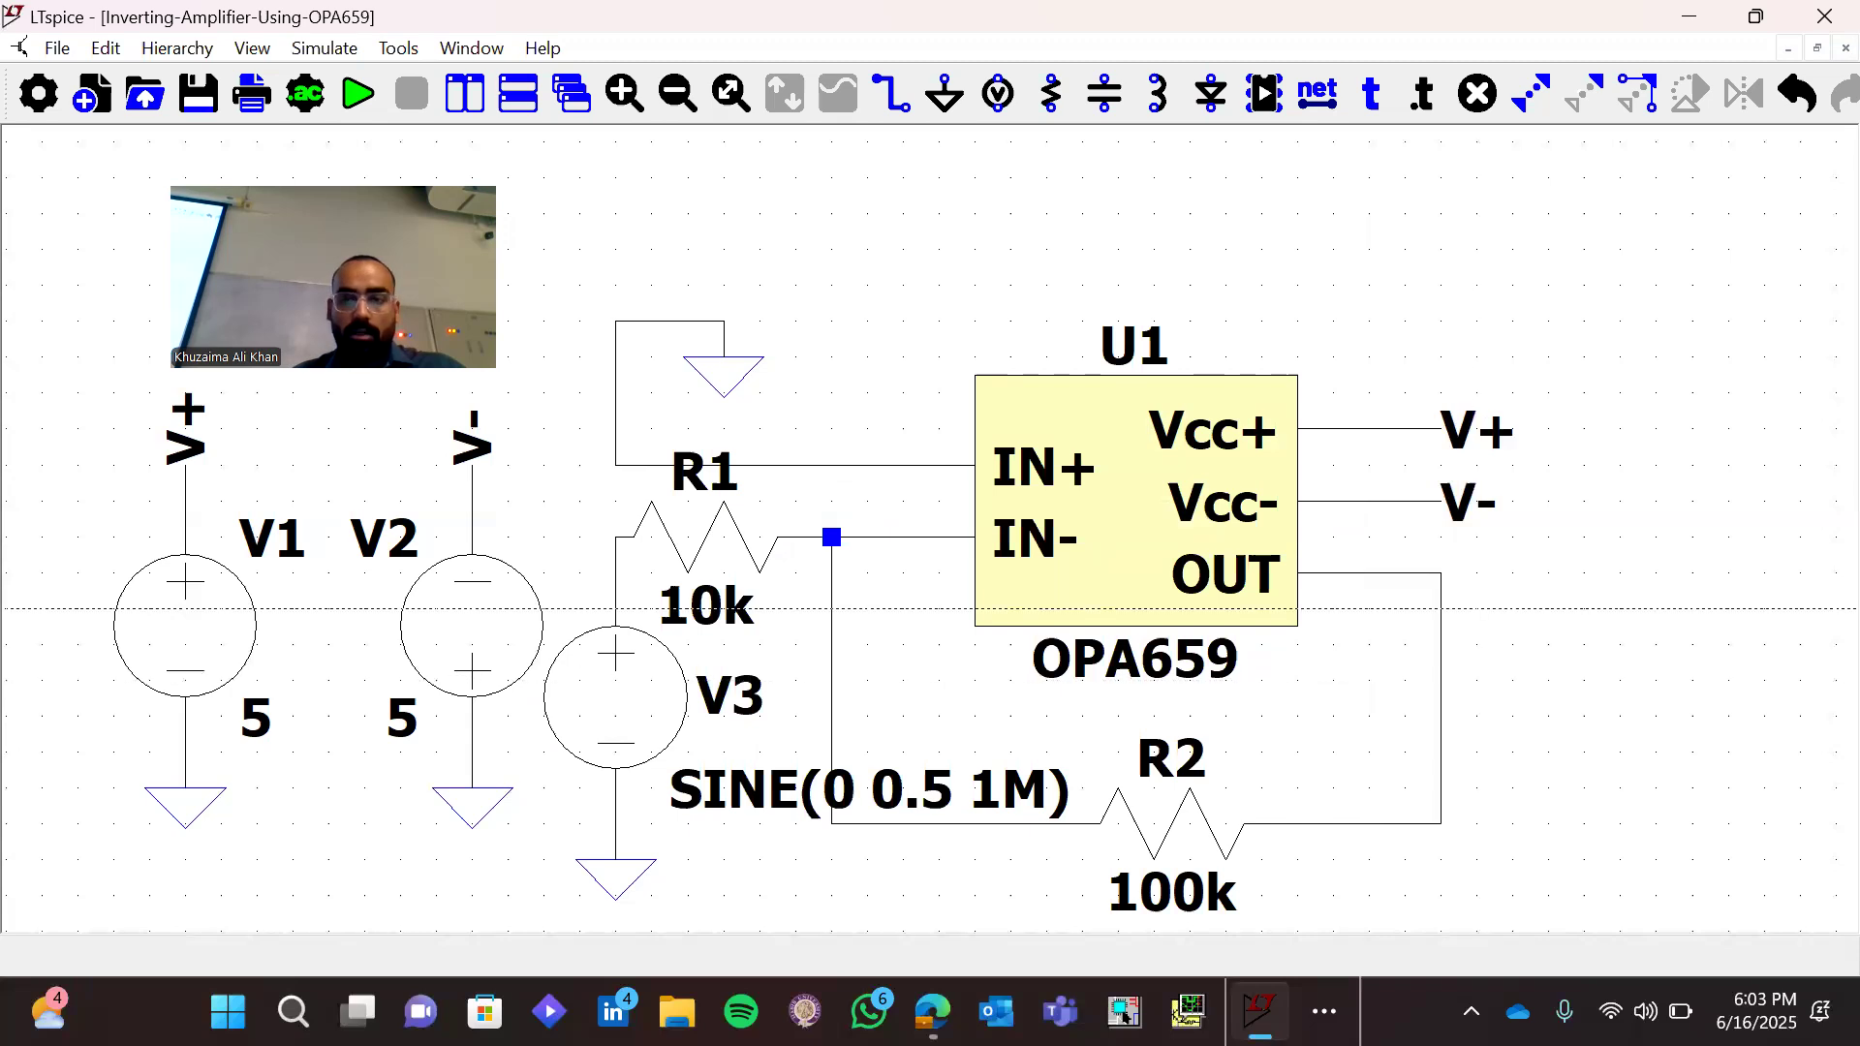
click(1441, 573)
right_click(651, 573)
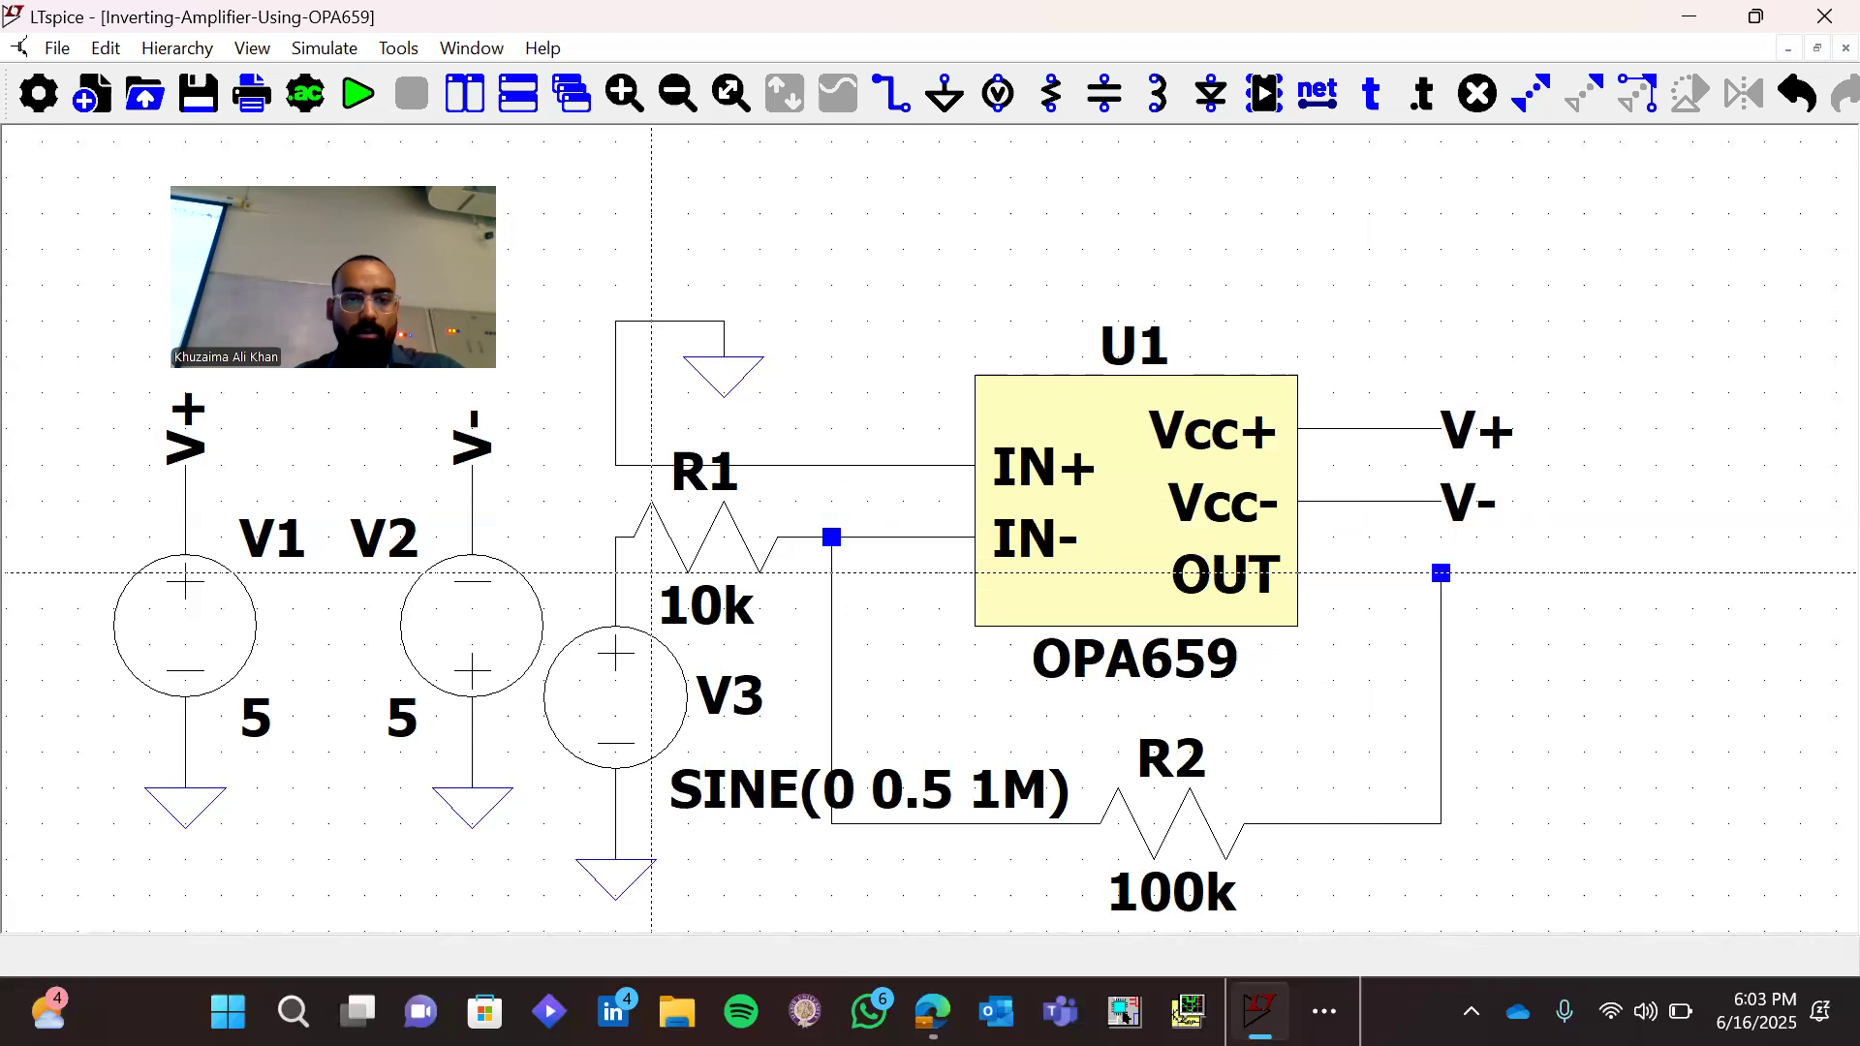
click(615, 536)
key(Escape)
Place the net label Vin on both the input stub at V3 and the stub at the amplifier output
text(nVin)
key(Return)
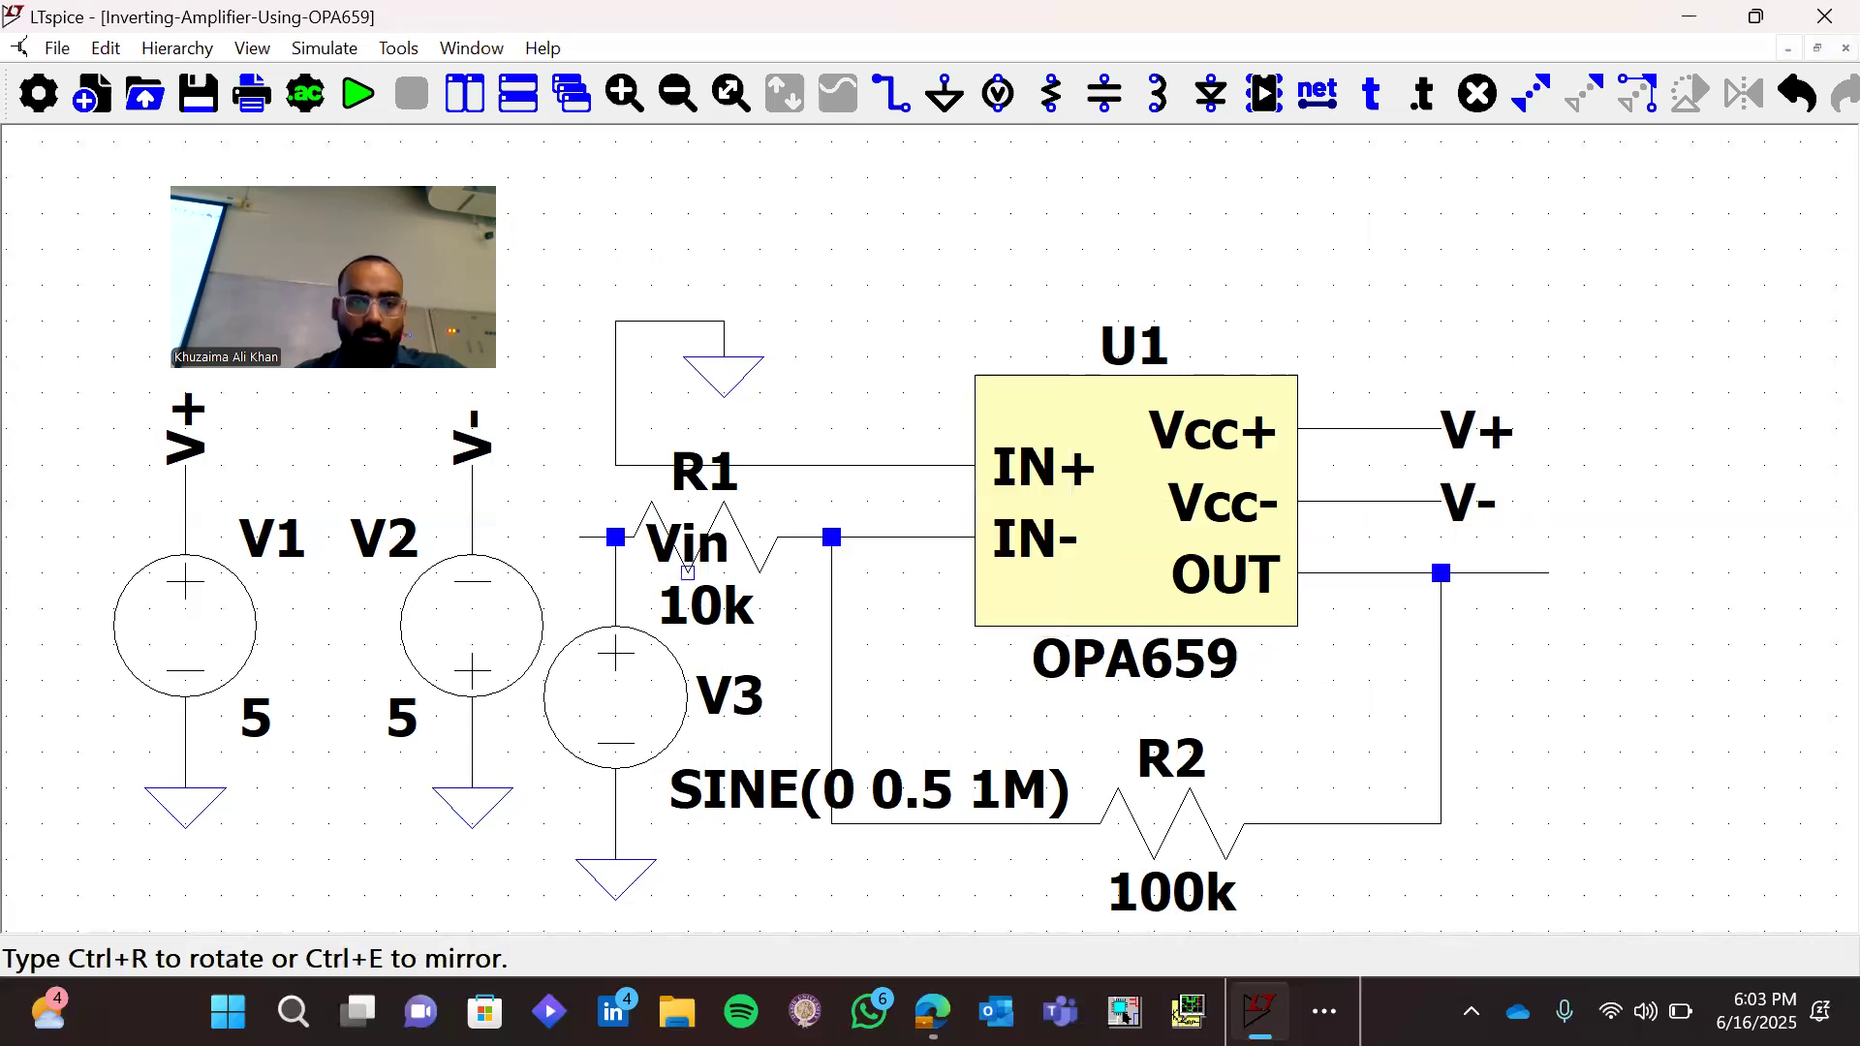
click(616, 537)
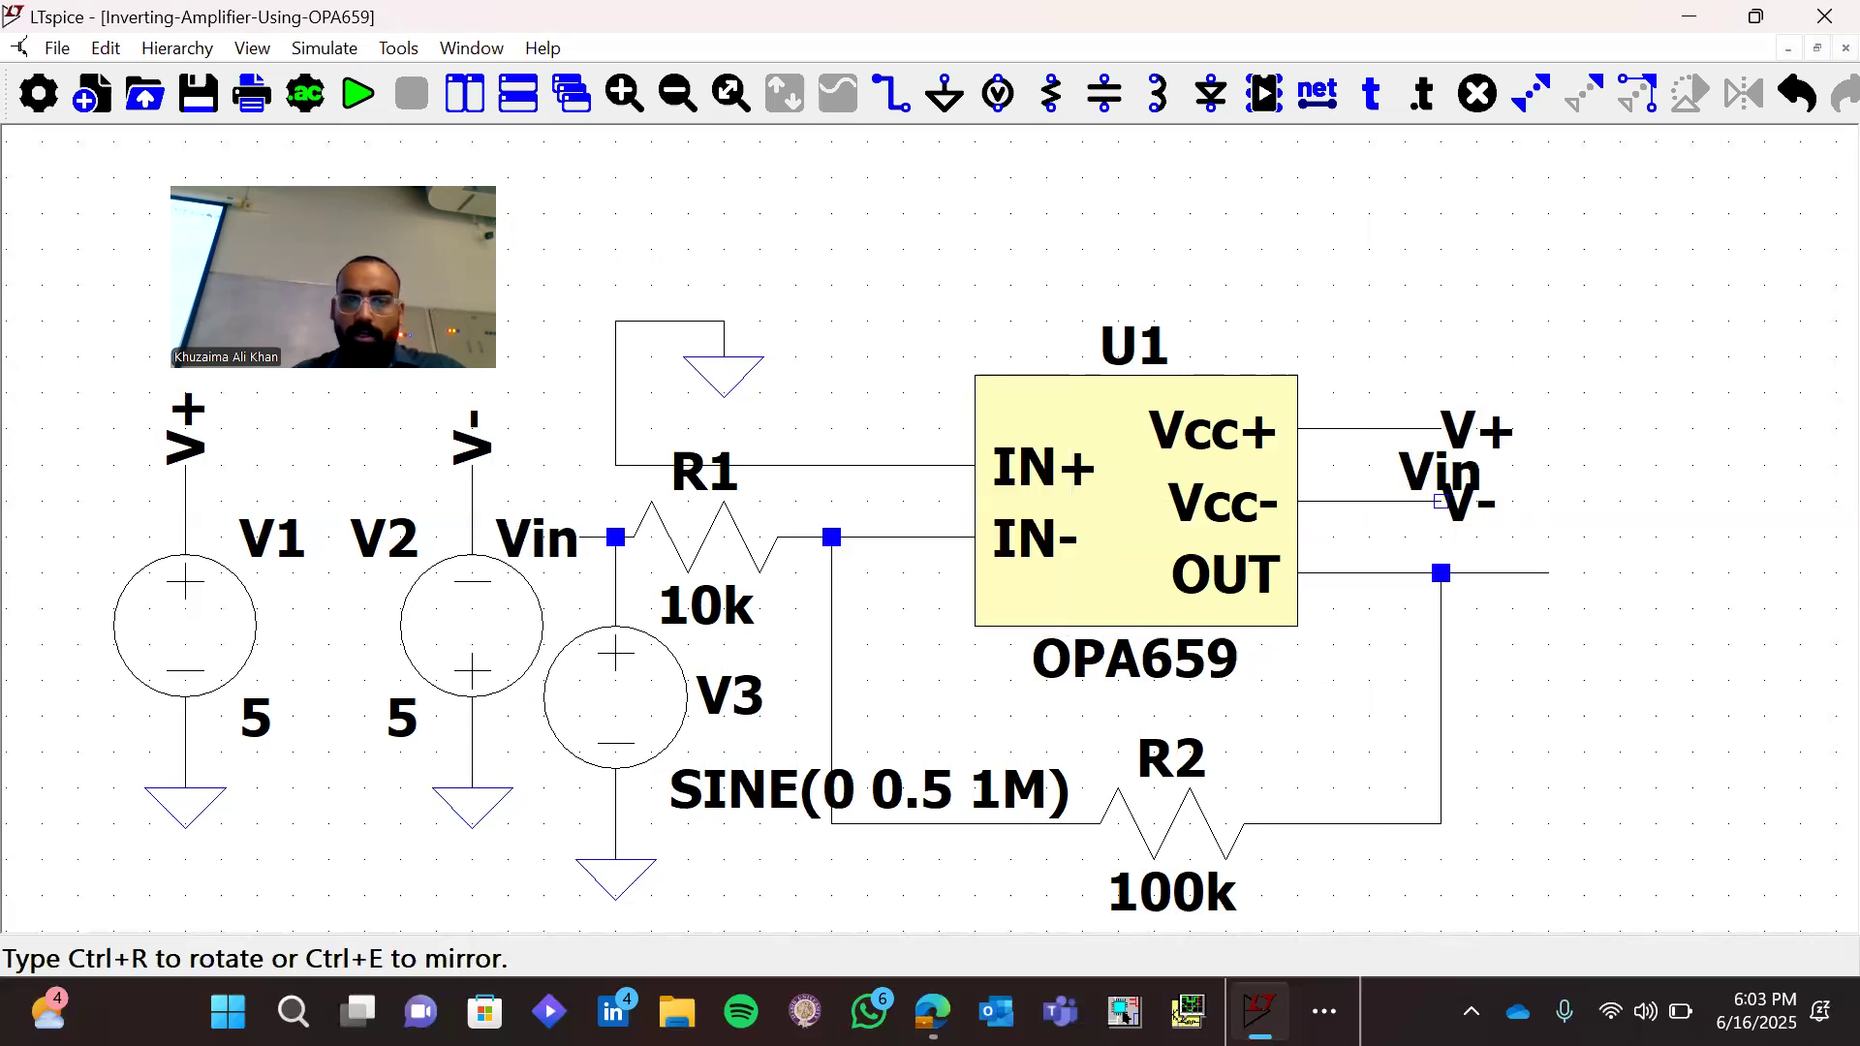
click(1548, 573)
key(Escape)
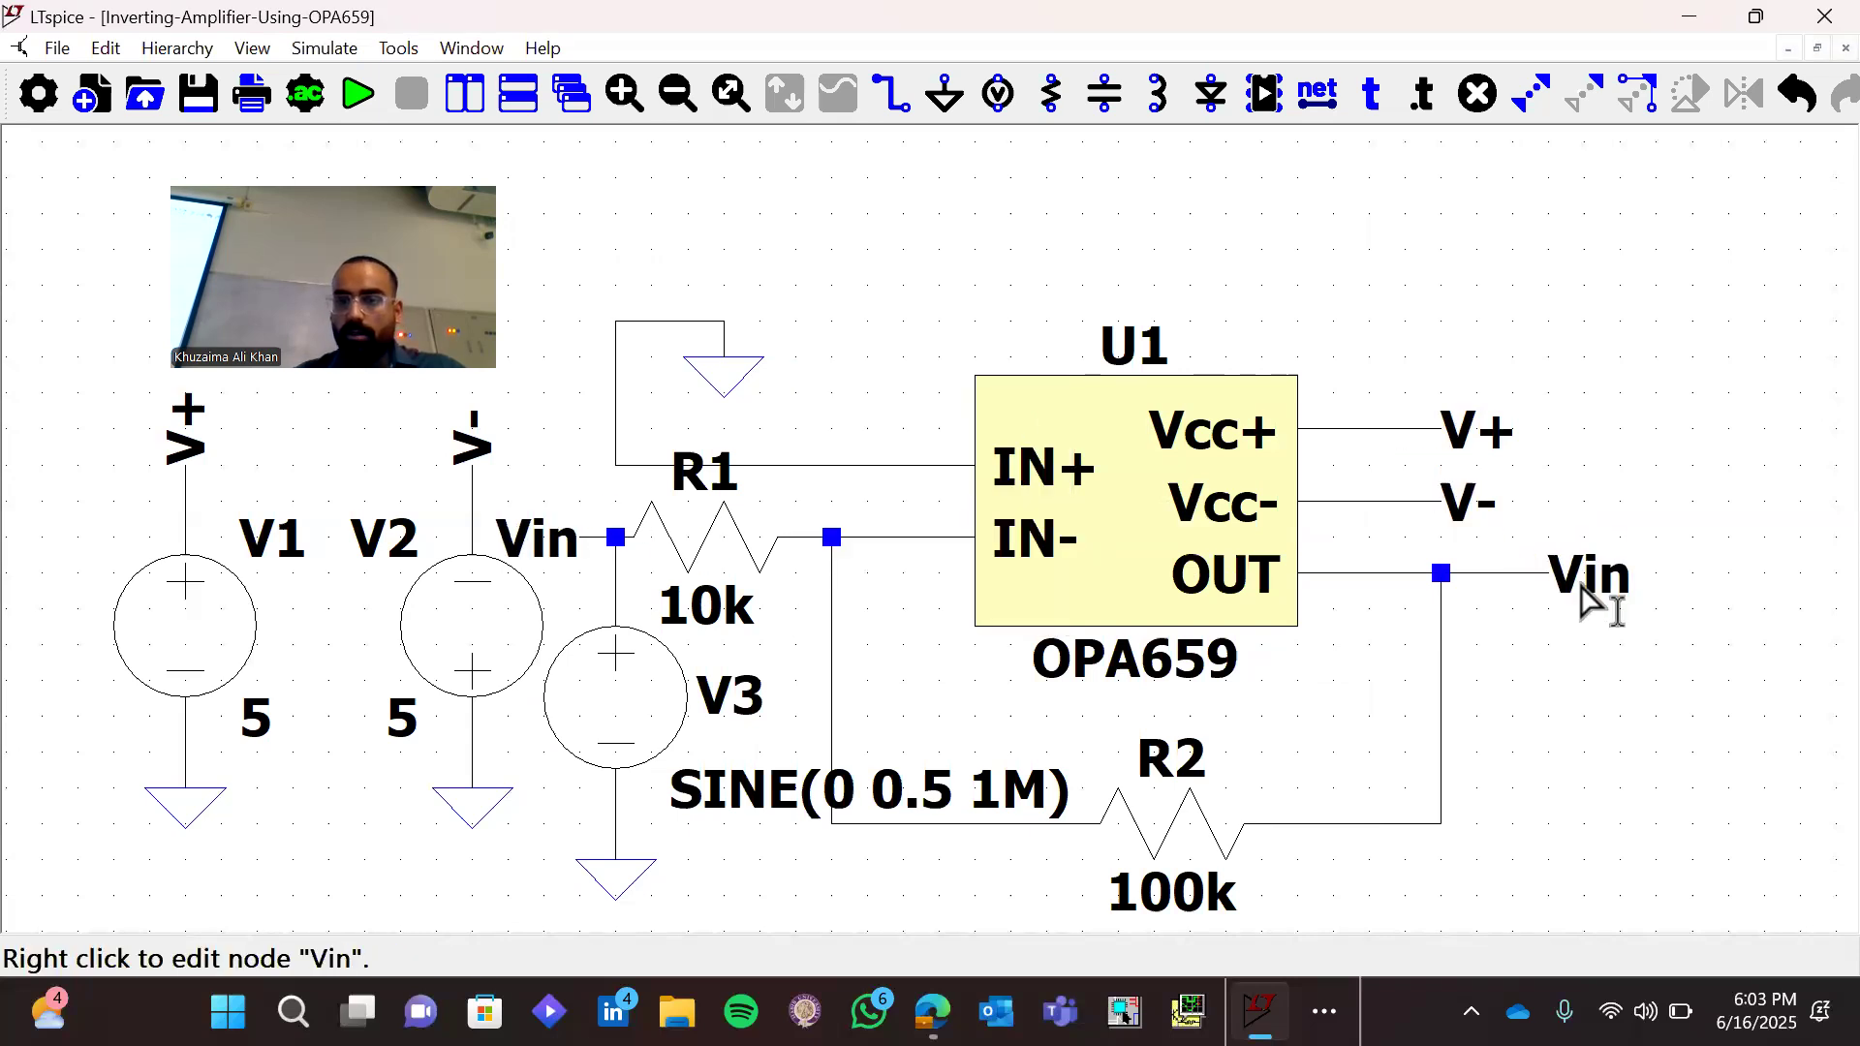
Rename the net label on the amplifier's output stub to Vout
right_click(1588, 595)
text(Vout)
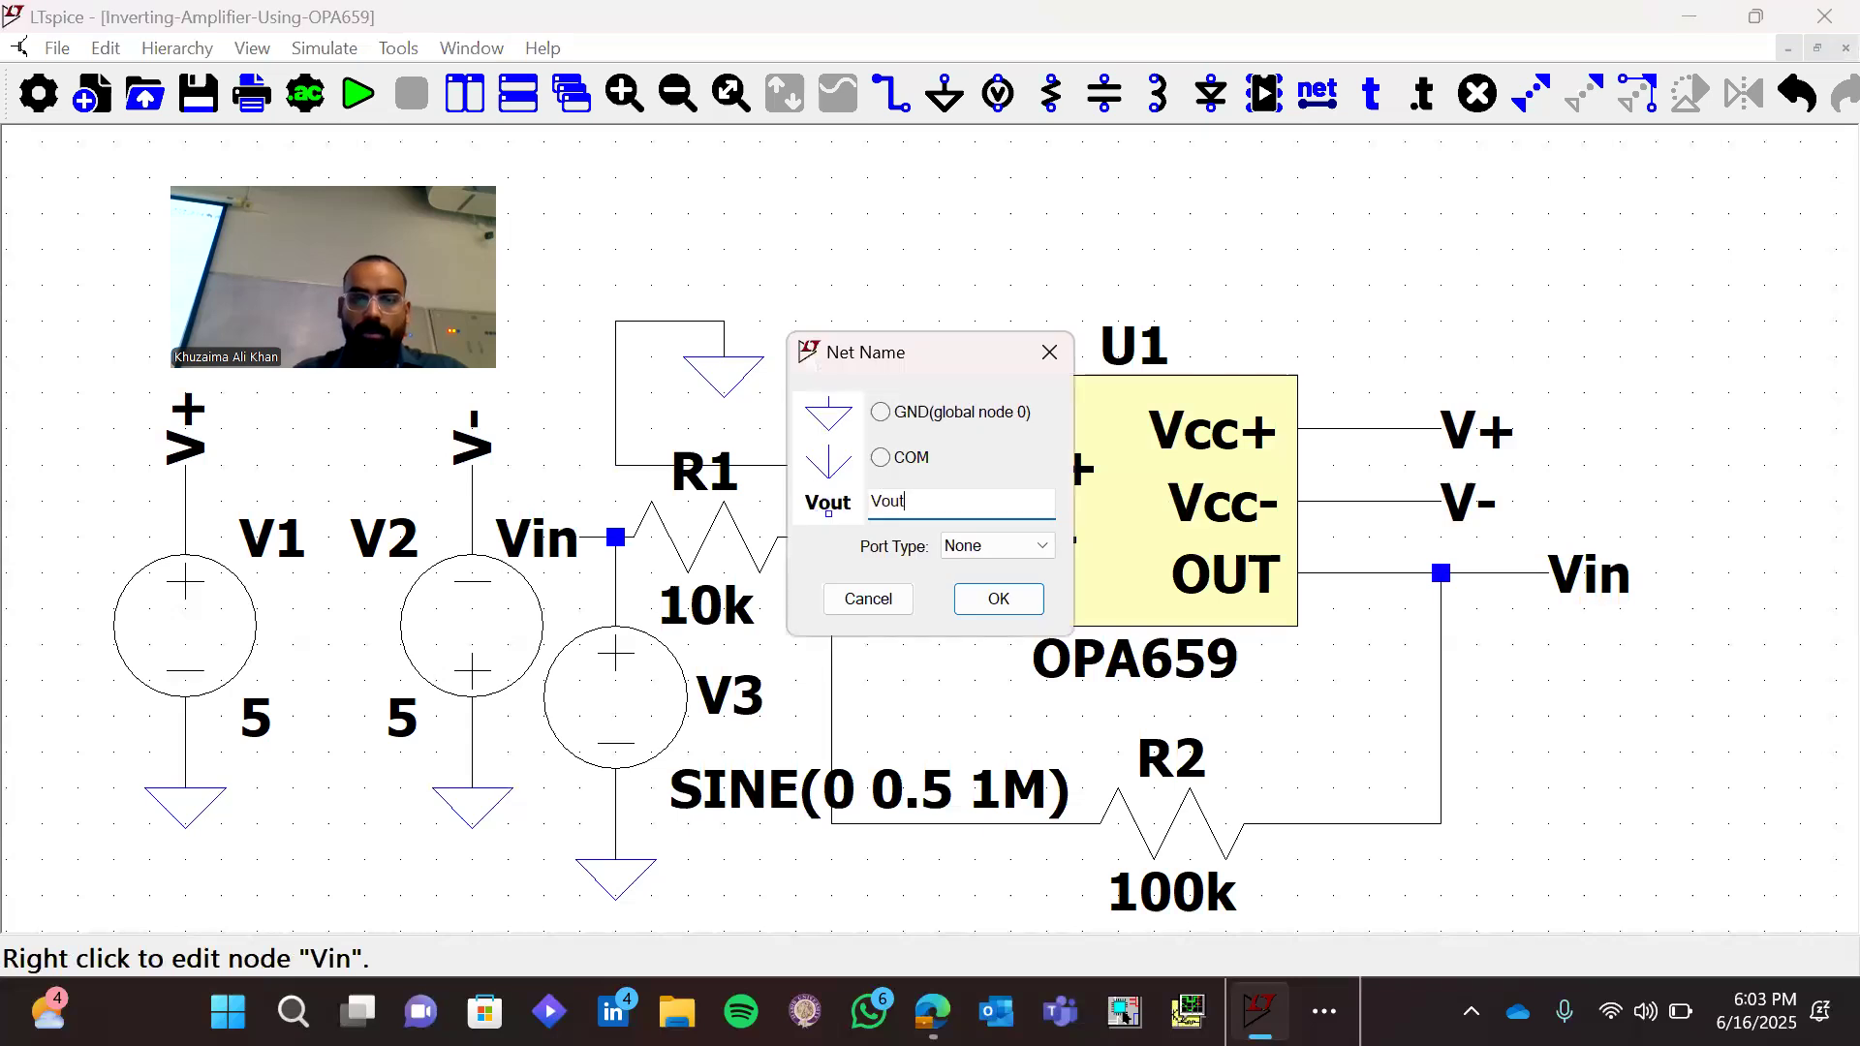
key(Return)
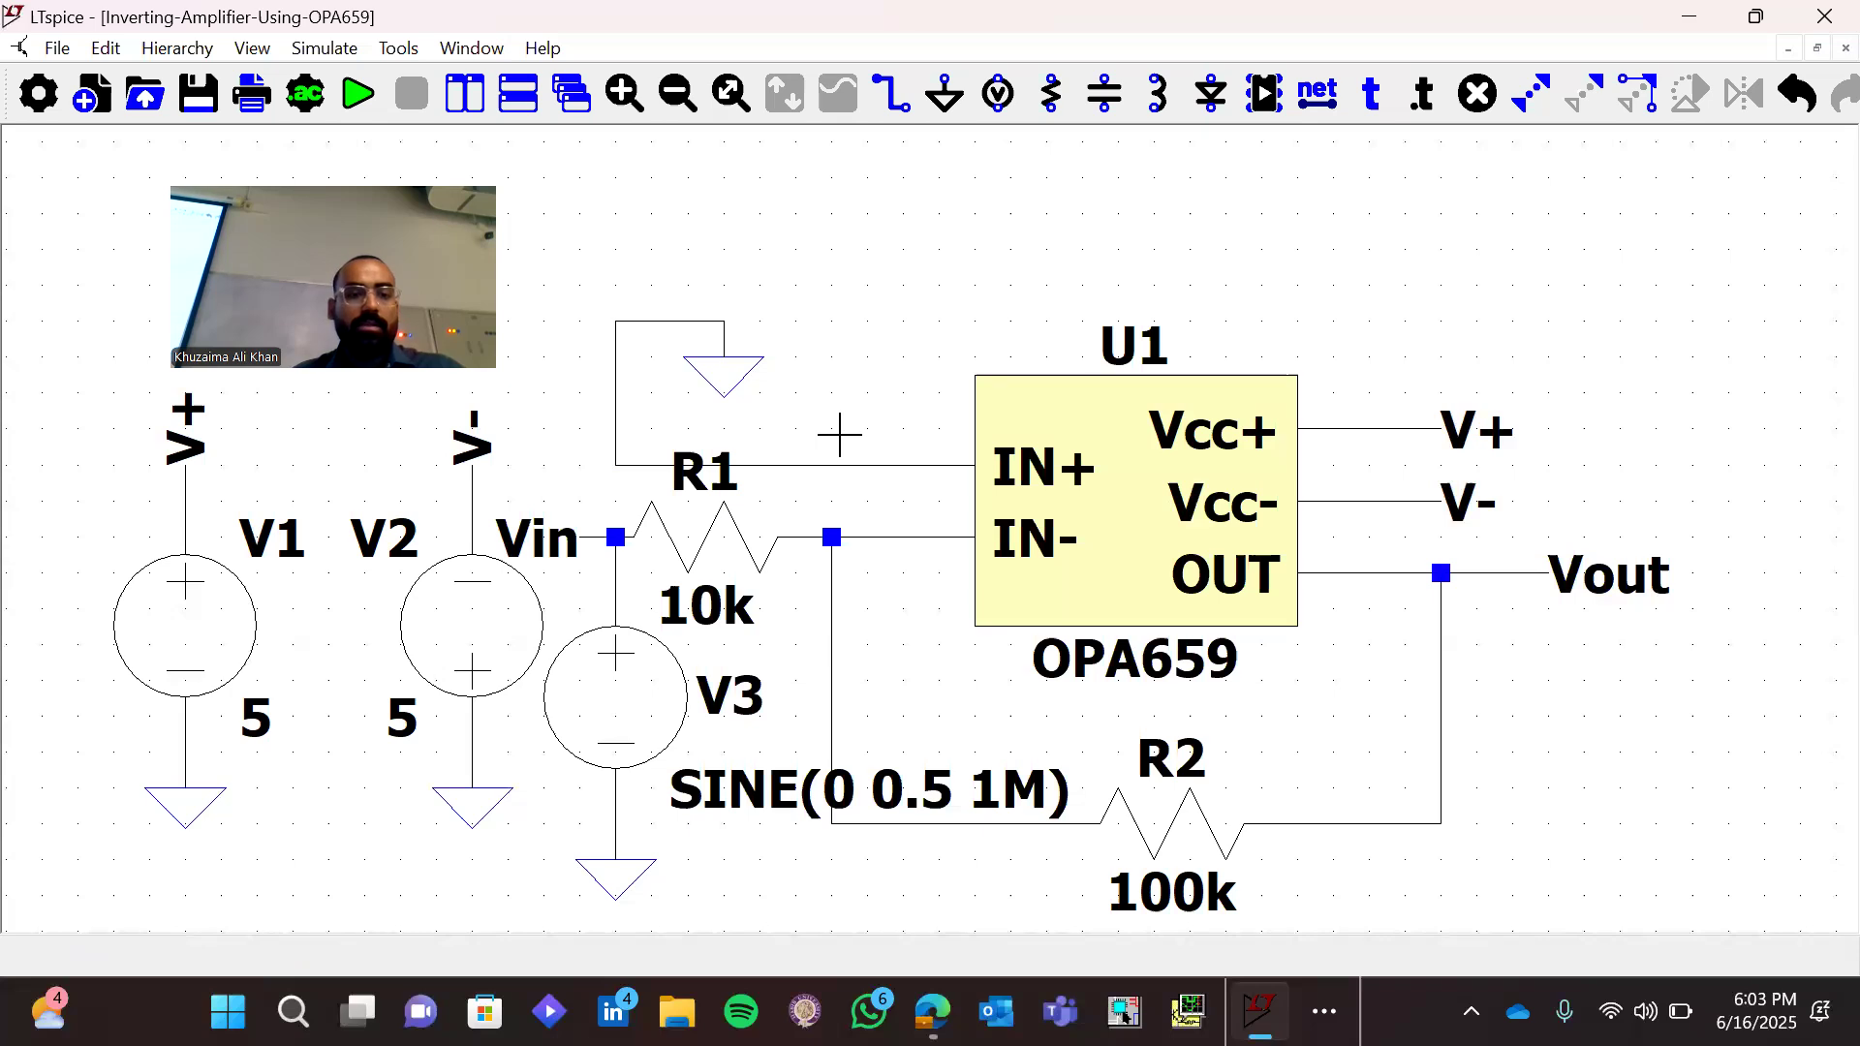
Add the SPICE directive ".tran 1m 0.1m" in the empty area above the V1 and V2 supplies
drag(413, 183, 320, 276)
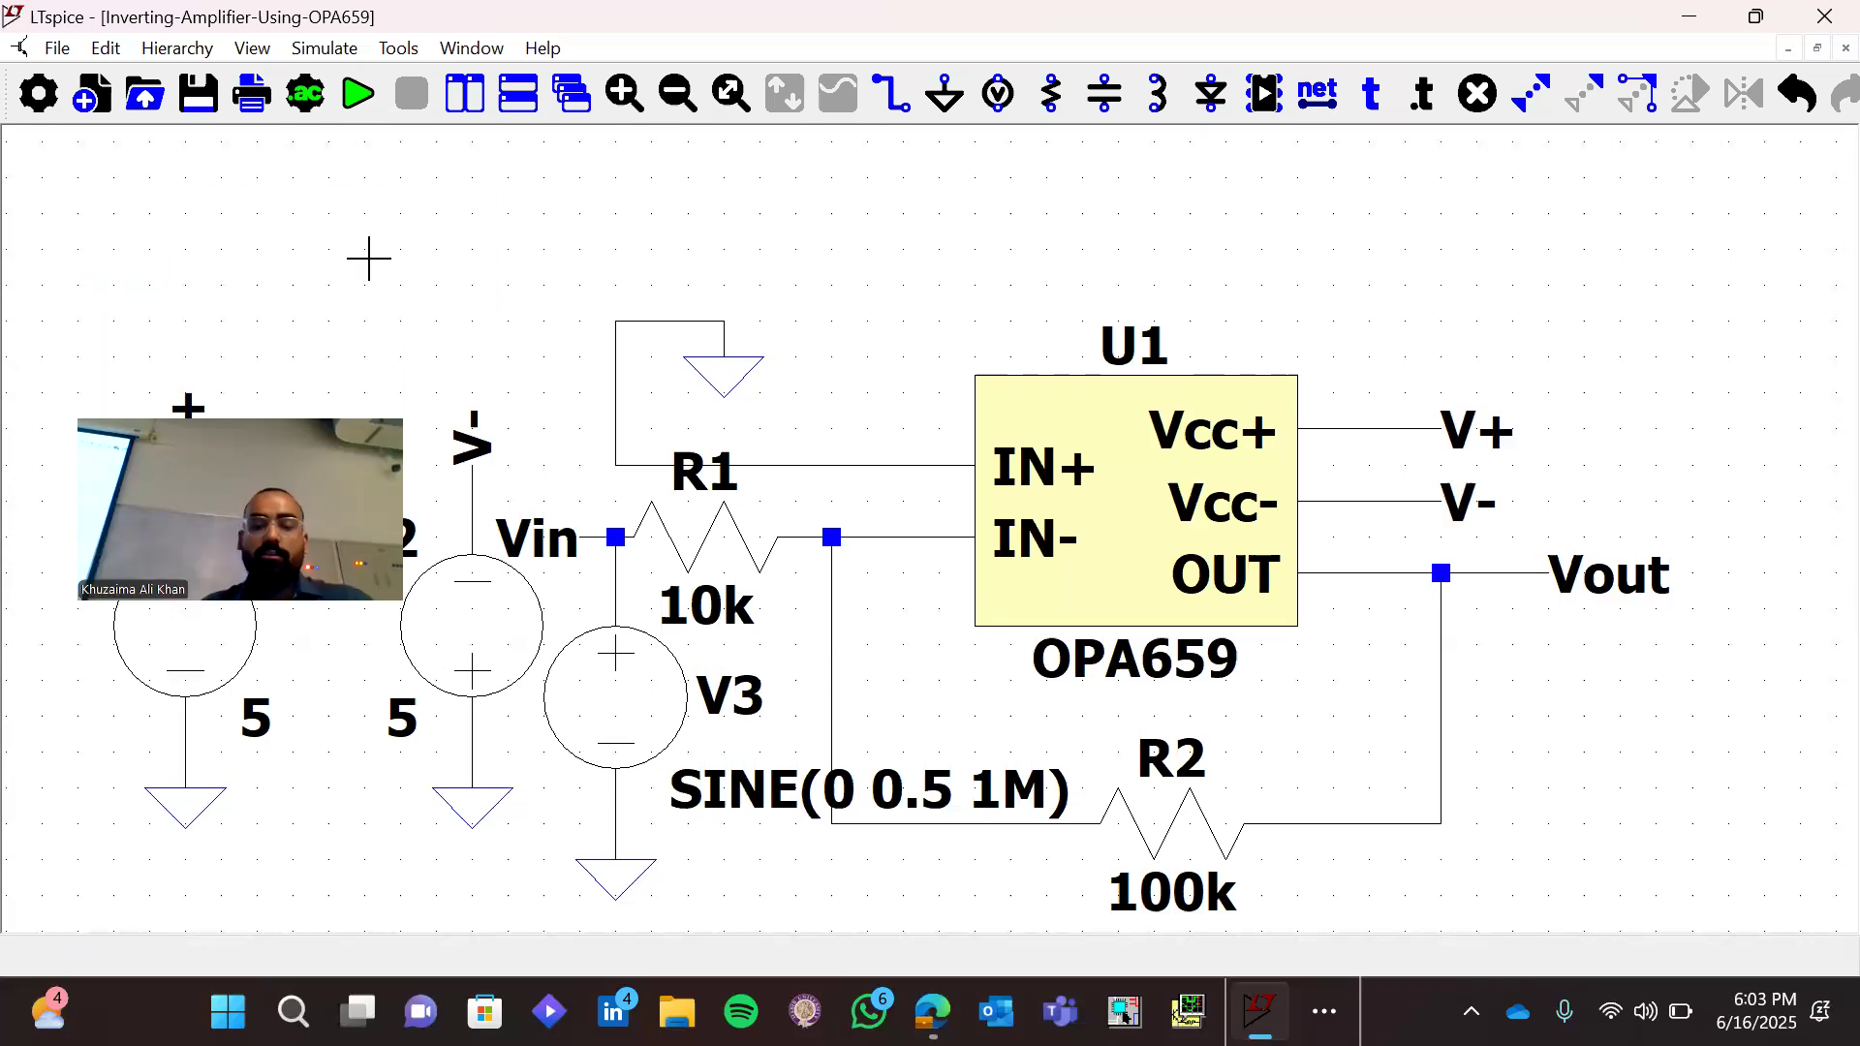
text(s)
text(.tran )
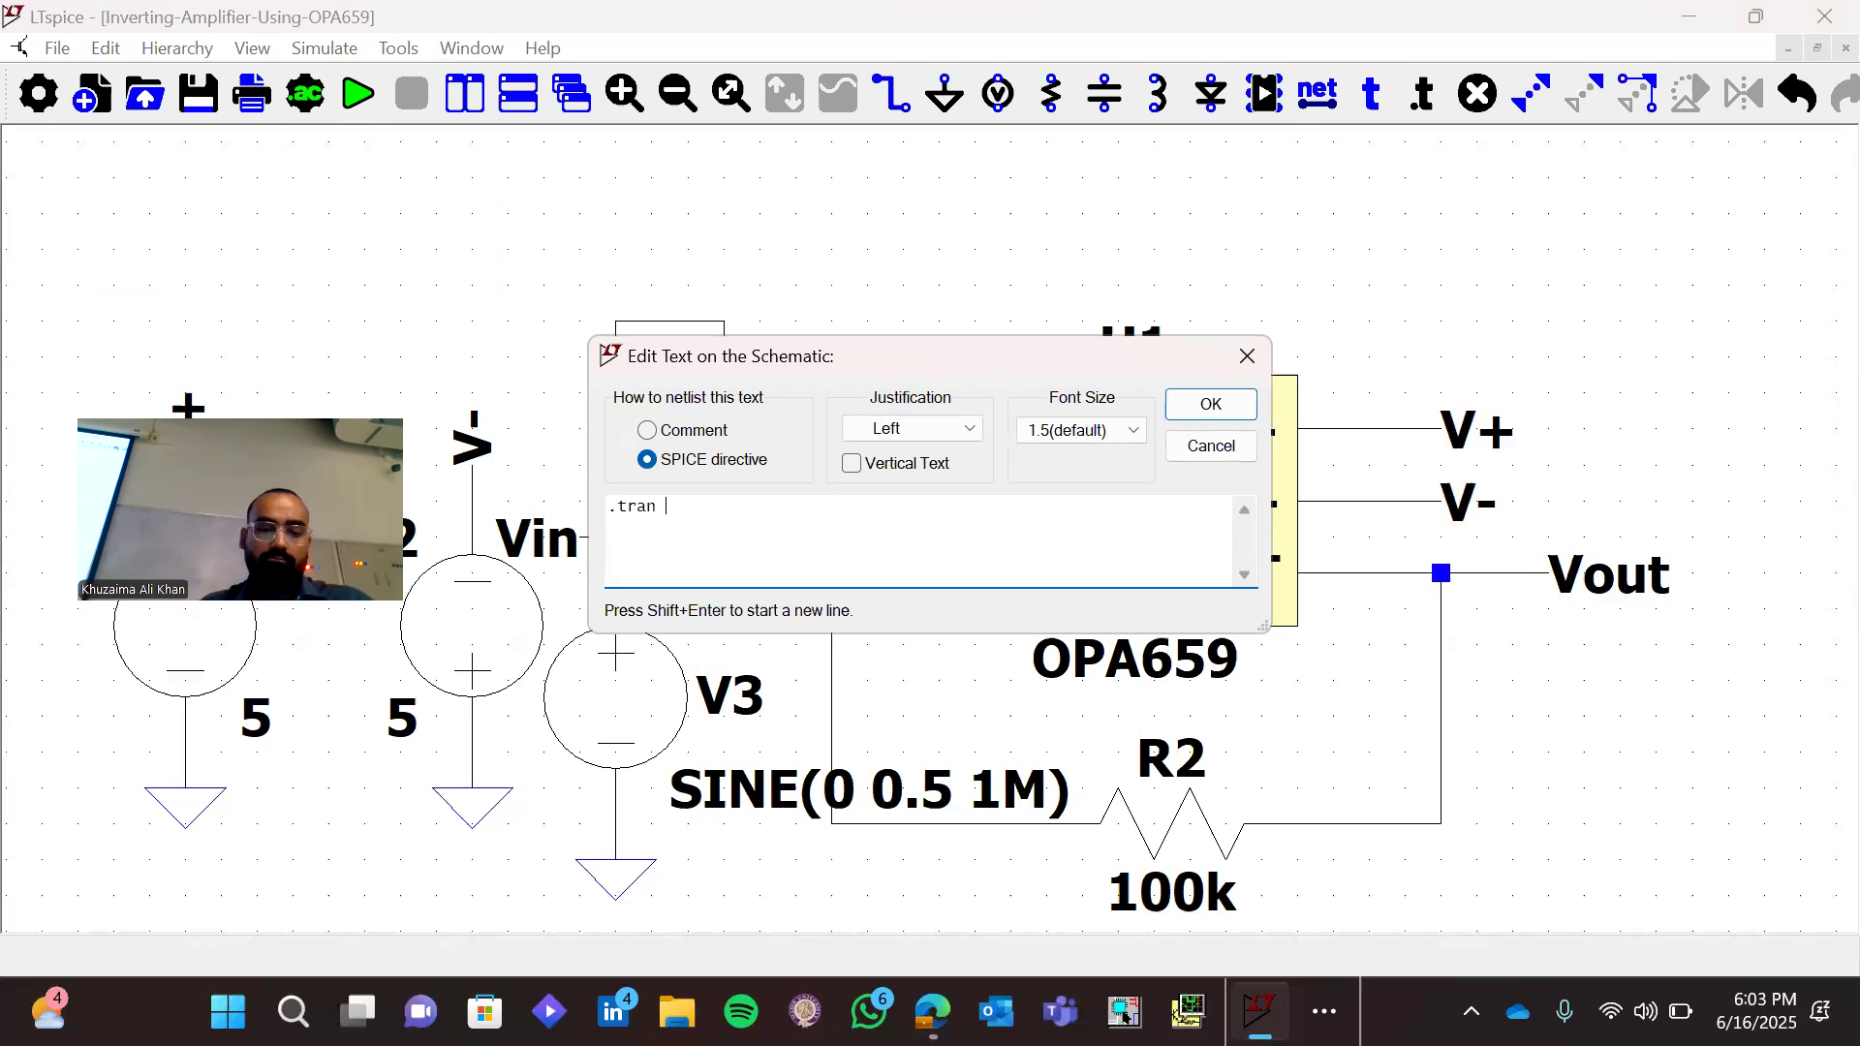
text(1)
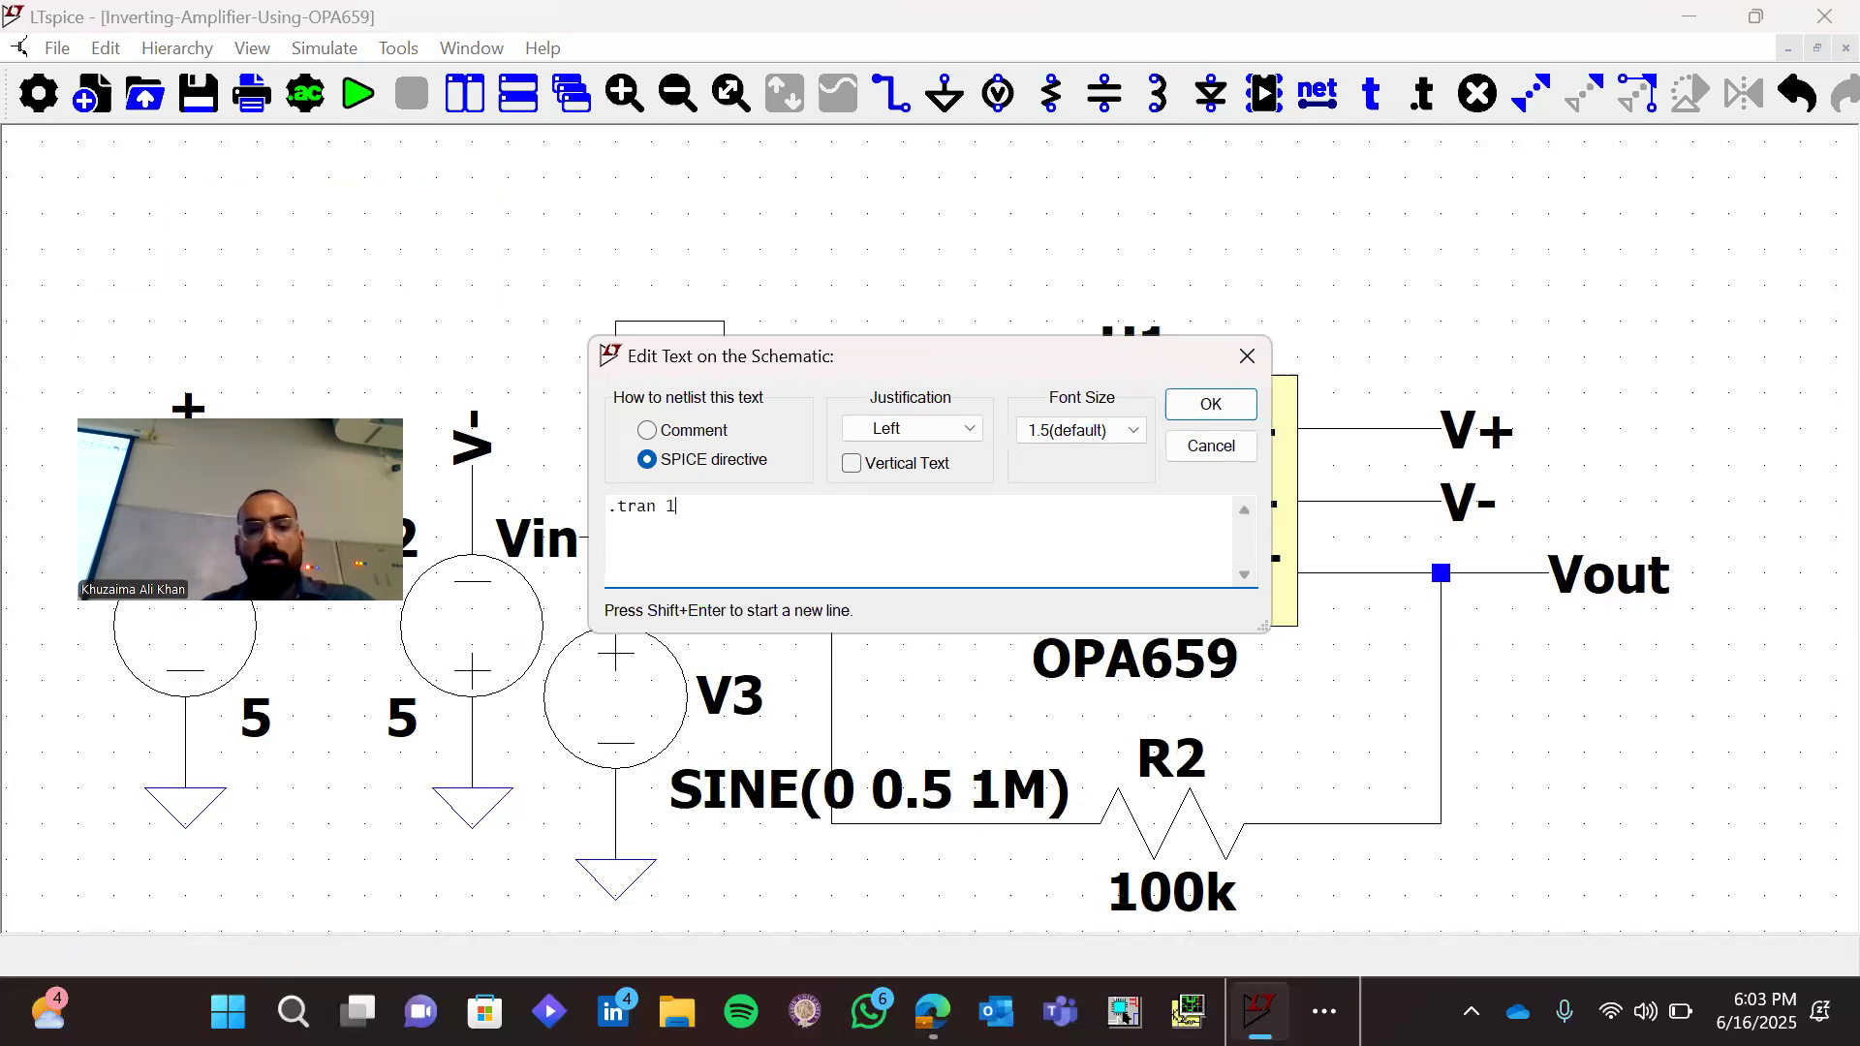
text(m 0.01)
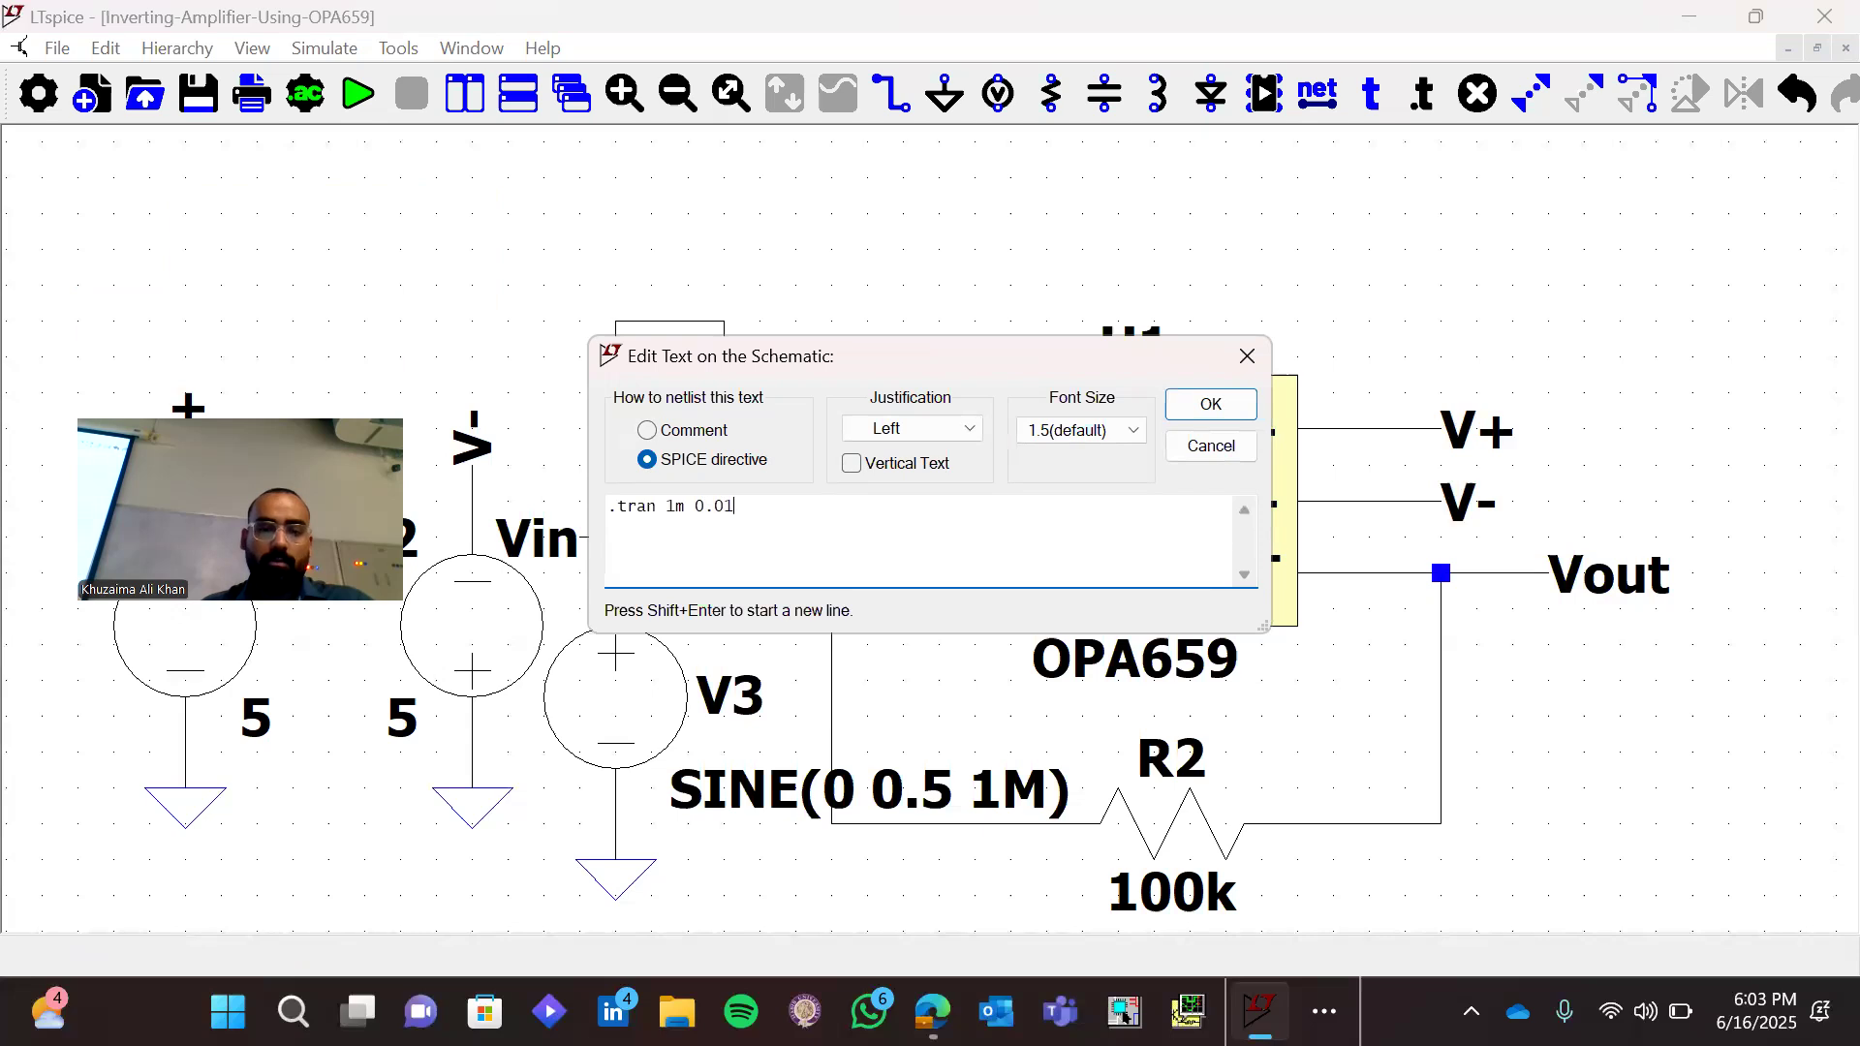
key(BackSpace)
key(BackSpace)
text(1m)
key(Return)
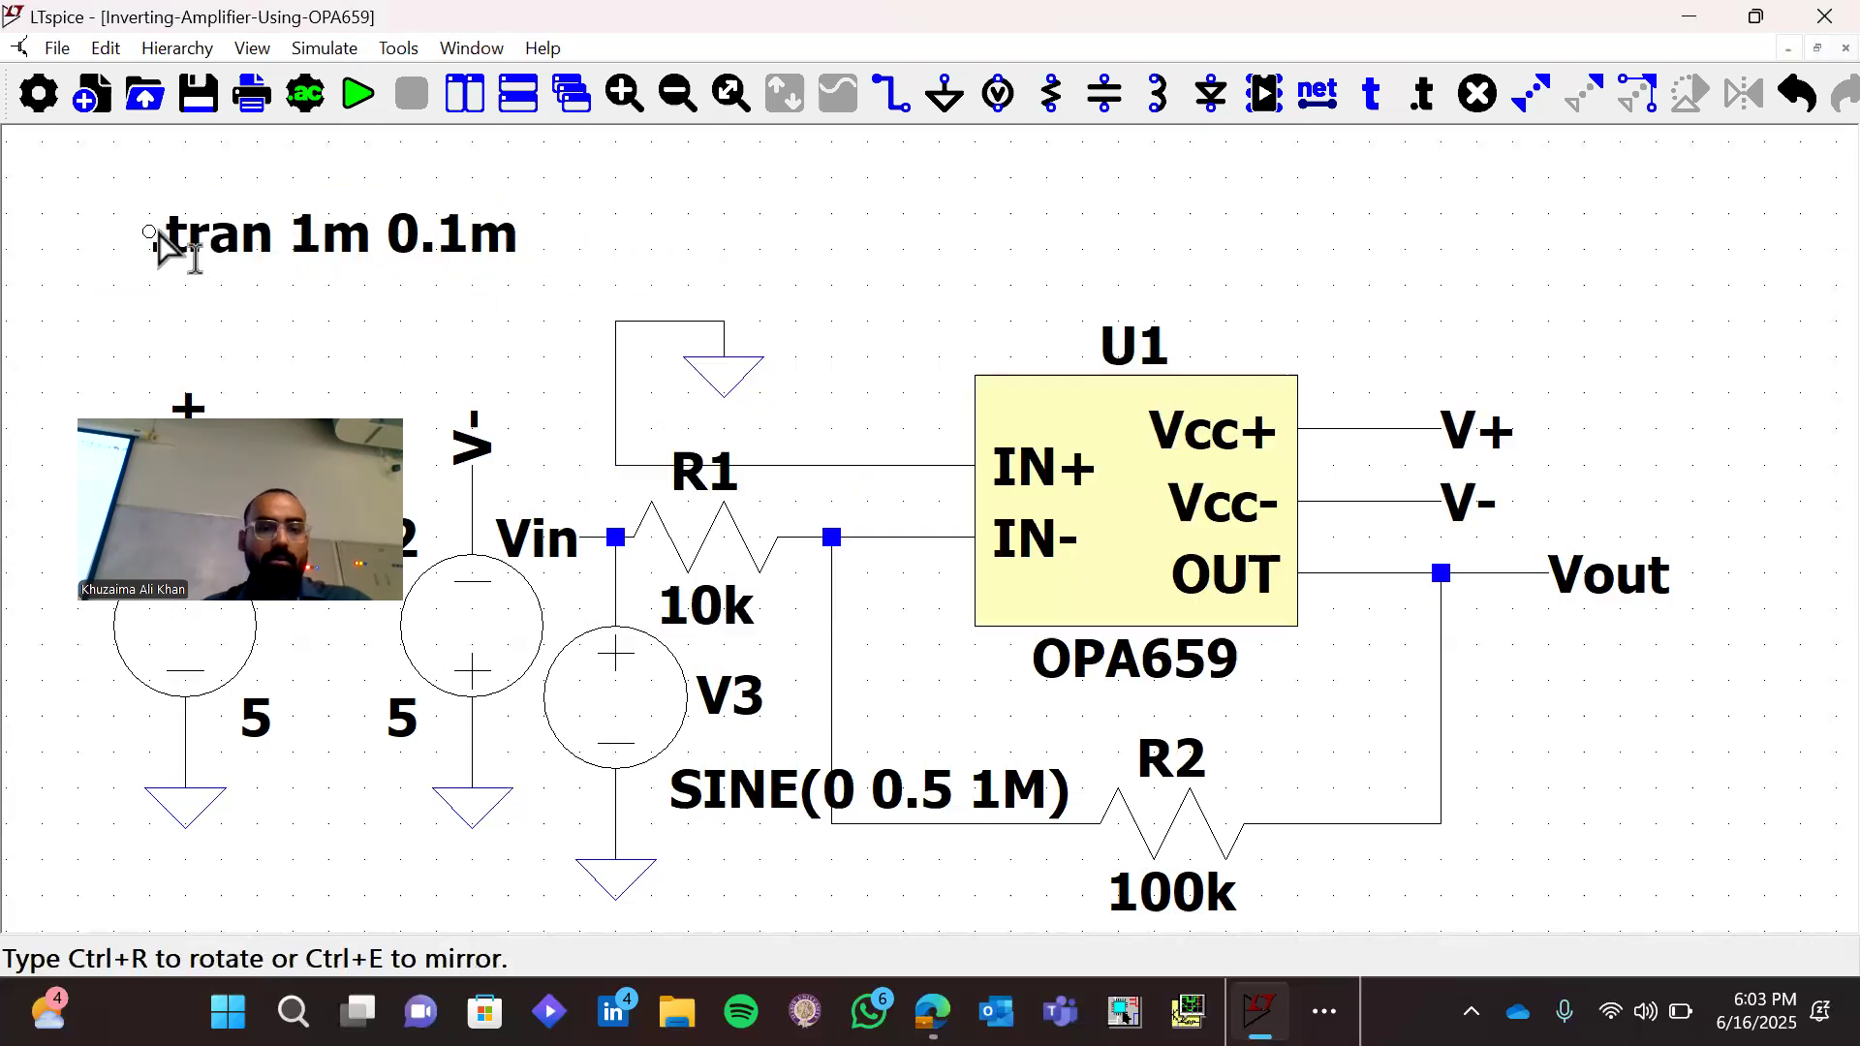
click(158, 235)
Edit the transient directive to read ".tran 1m 0.01m"
right_click(402, 235)
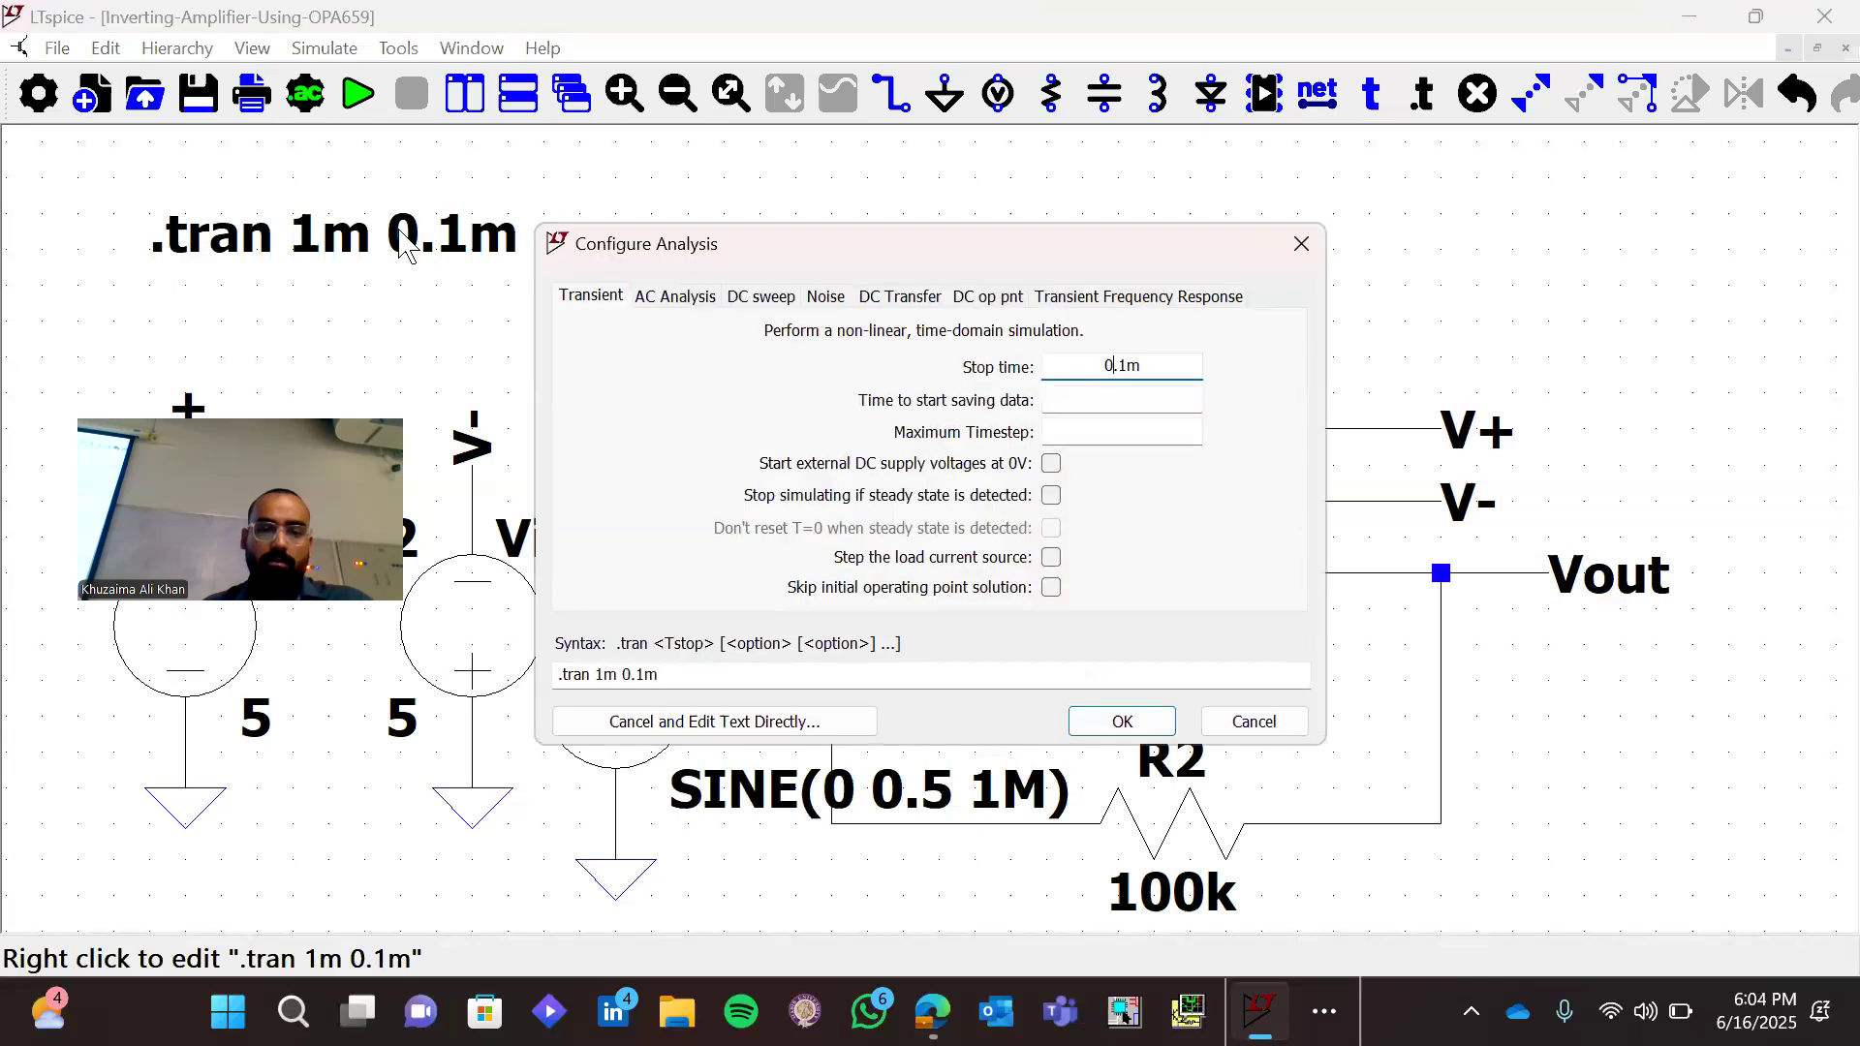
click(639, 675)
text(0)
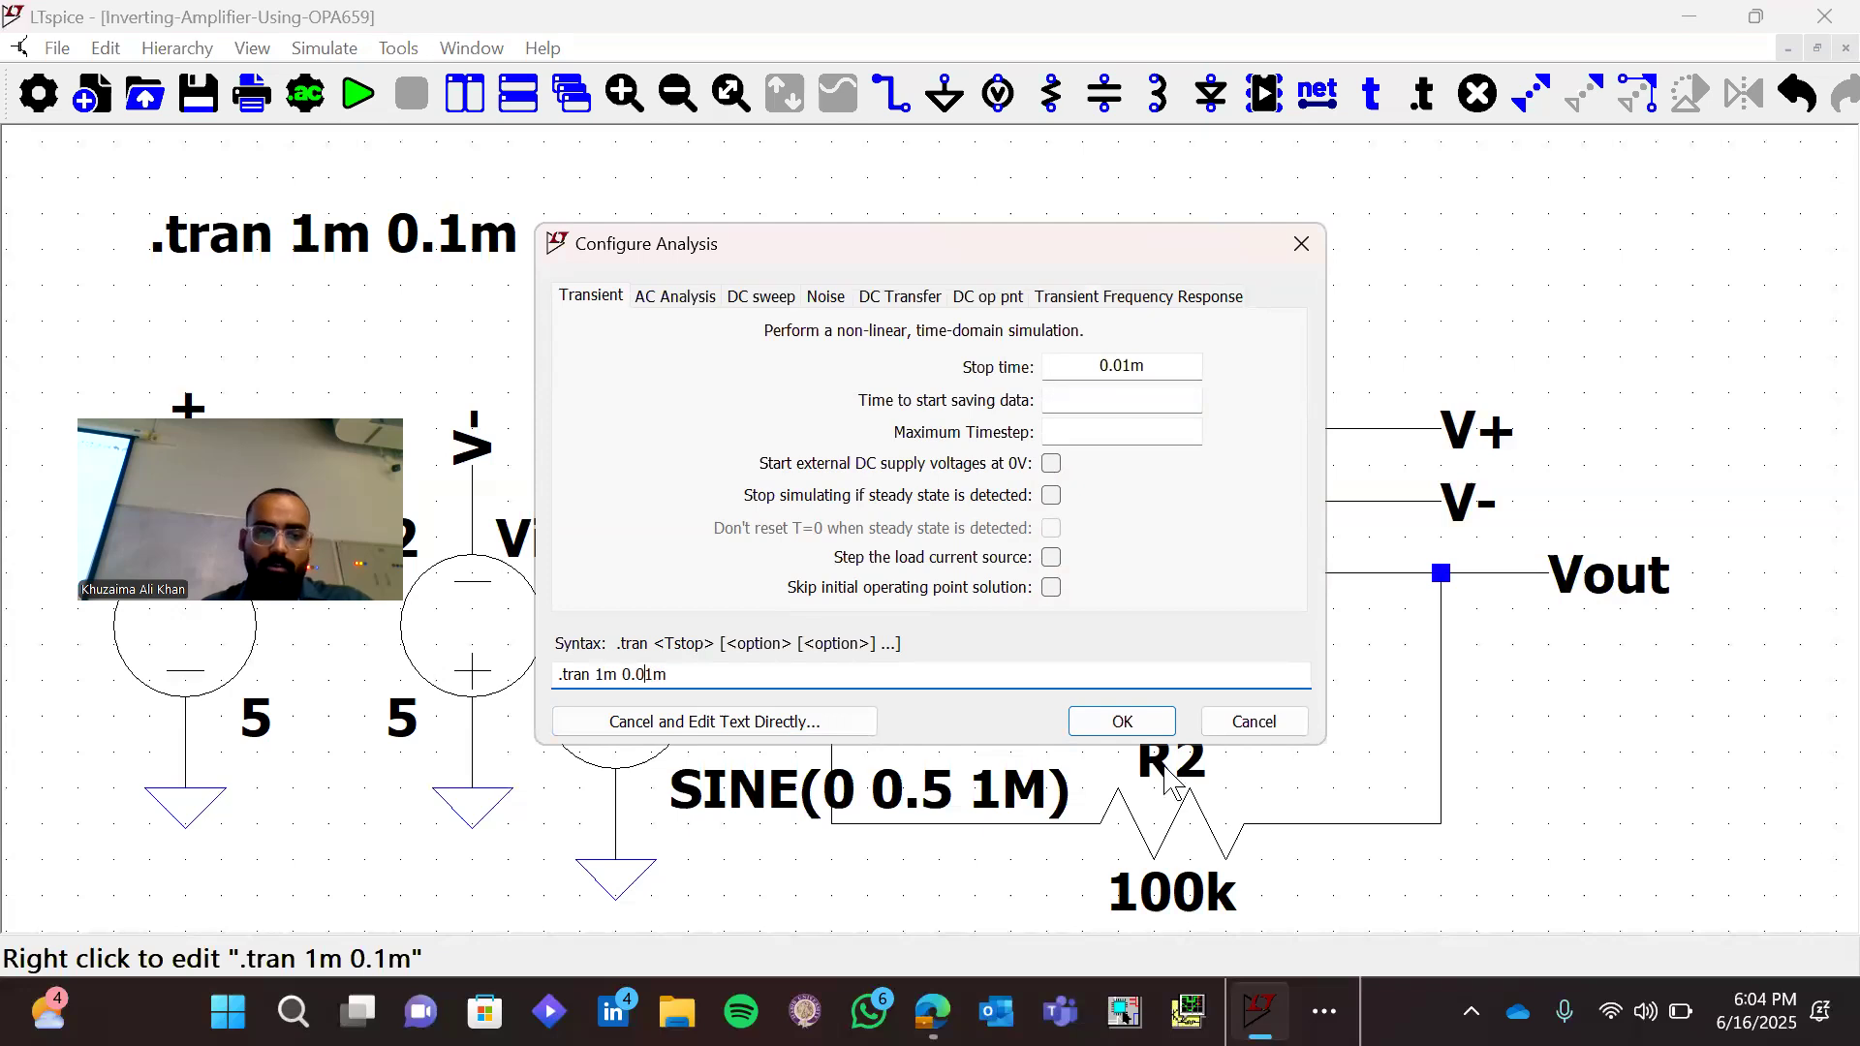
click(1139, 731)
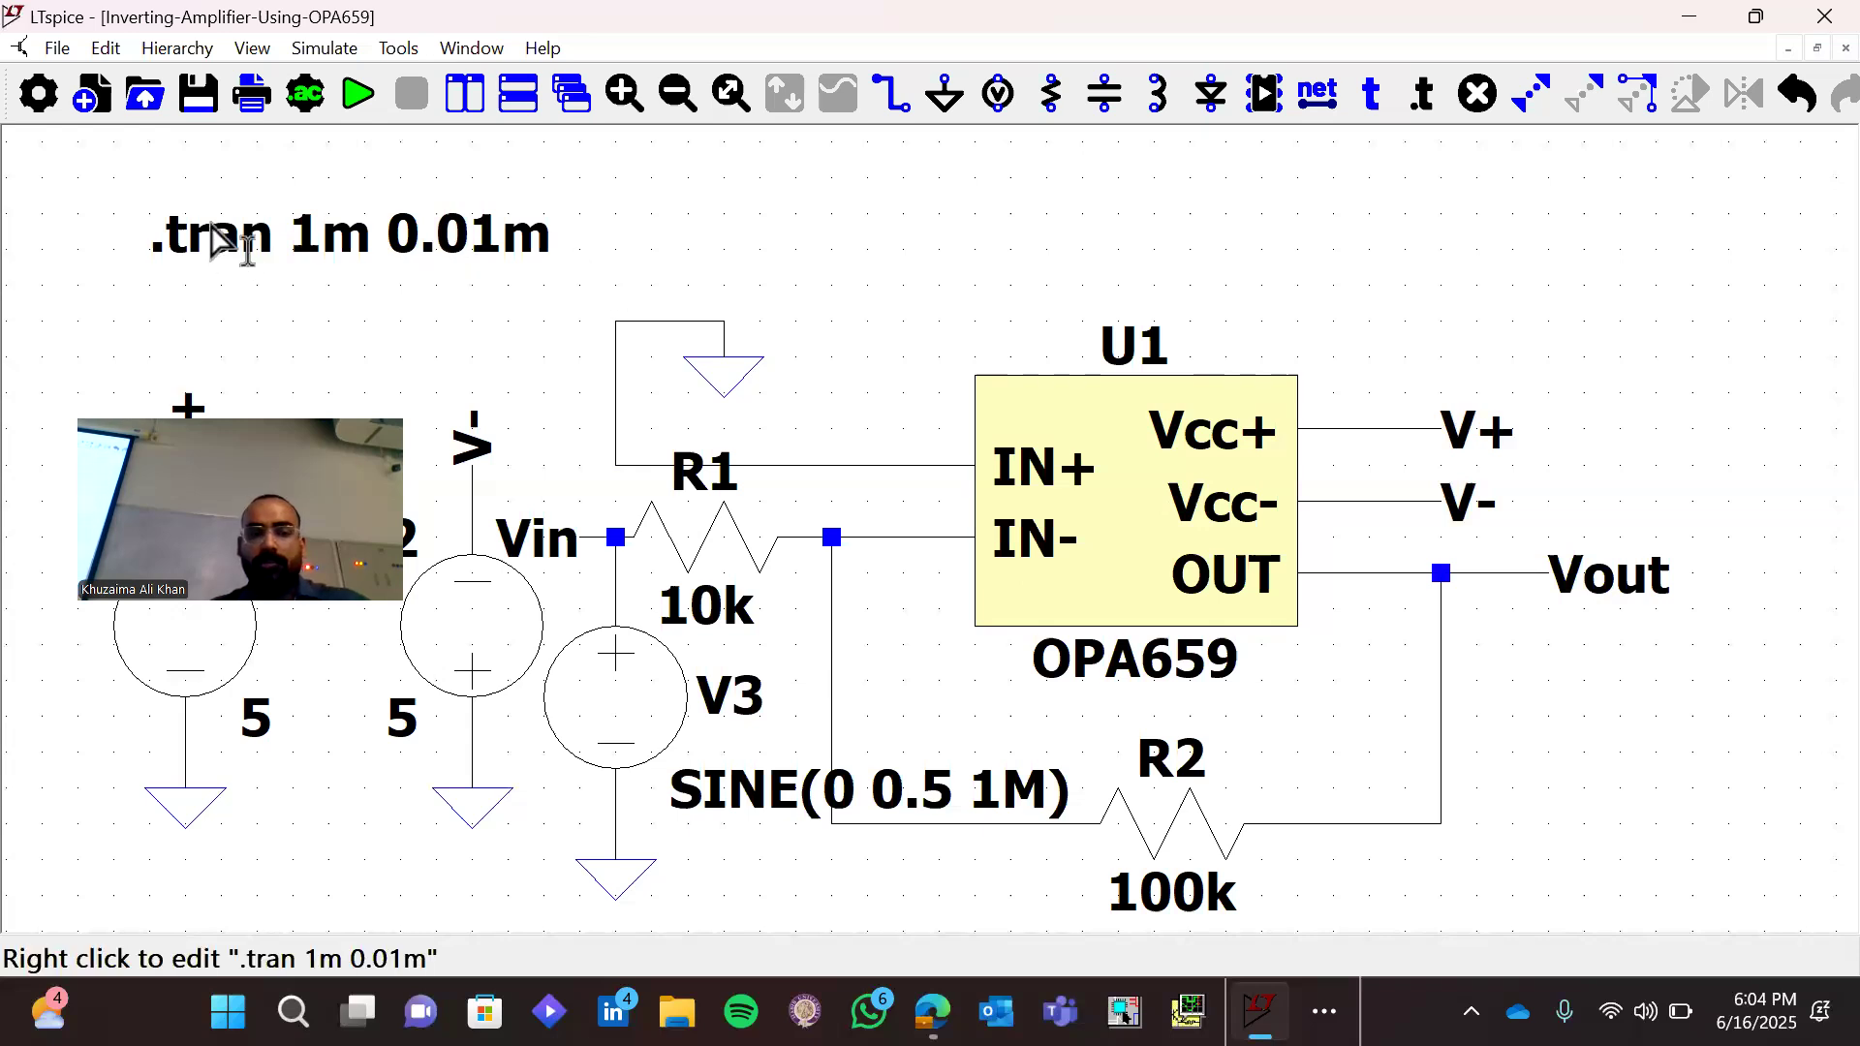
Reconfigure the transient analysis with a stop time of 1m and a maximum timestep of 0.01m
right_click(247, 247)
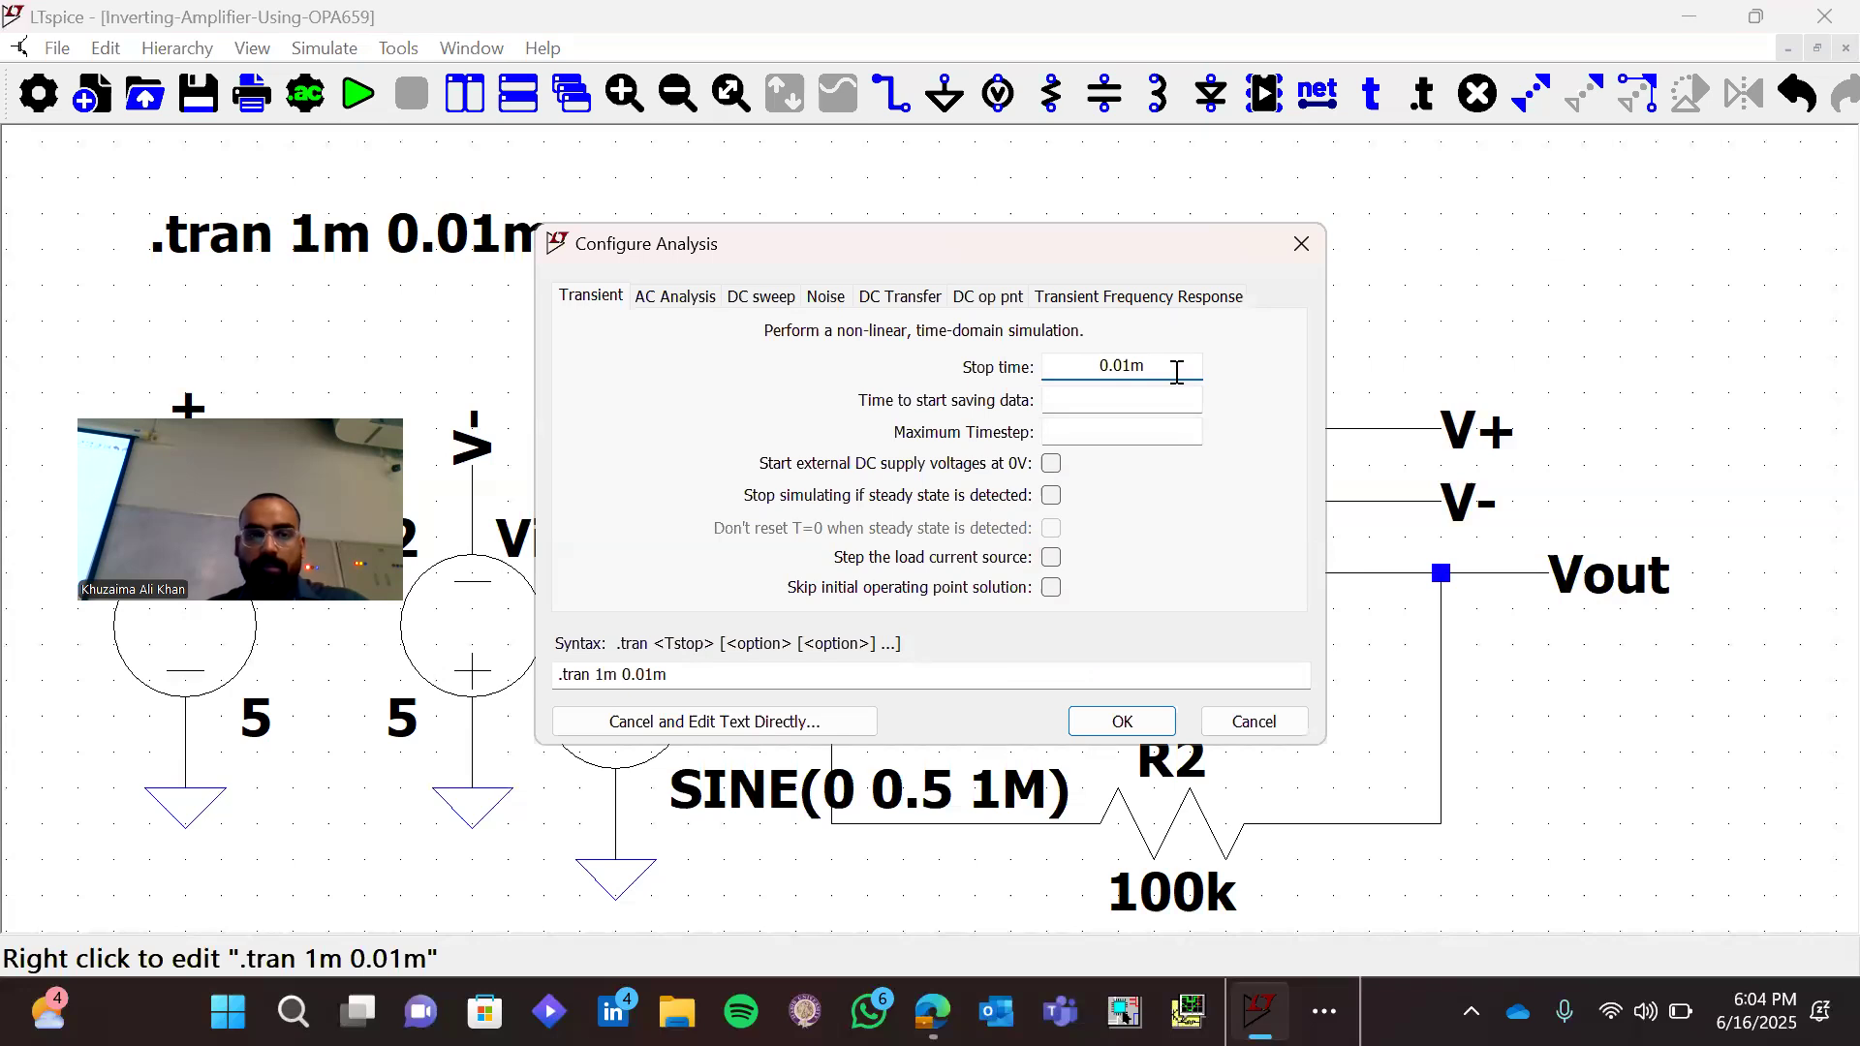
click(616, 671)
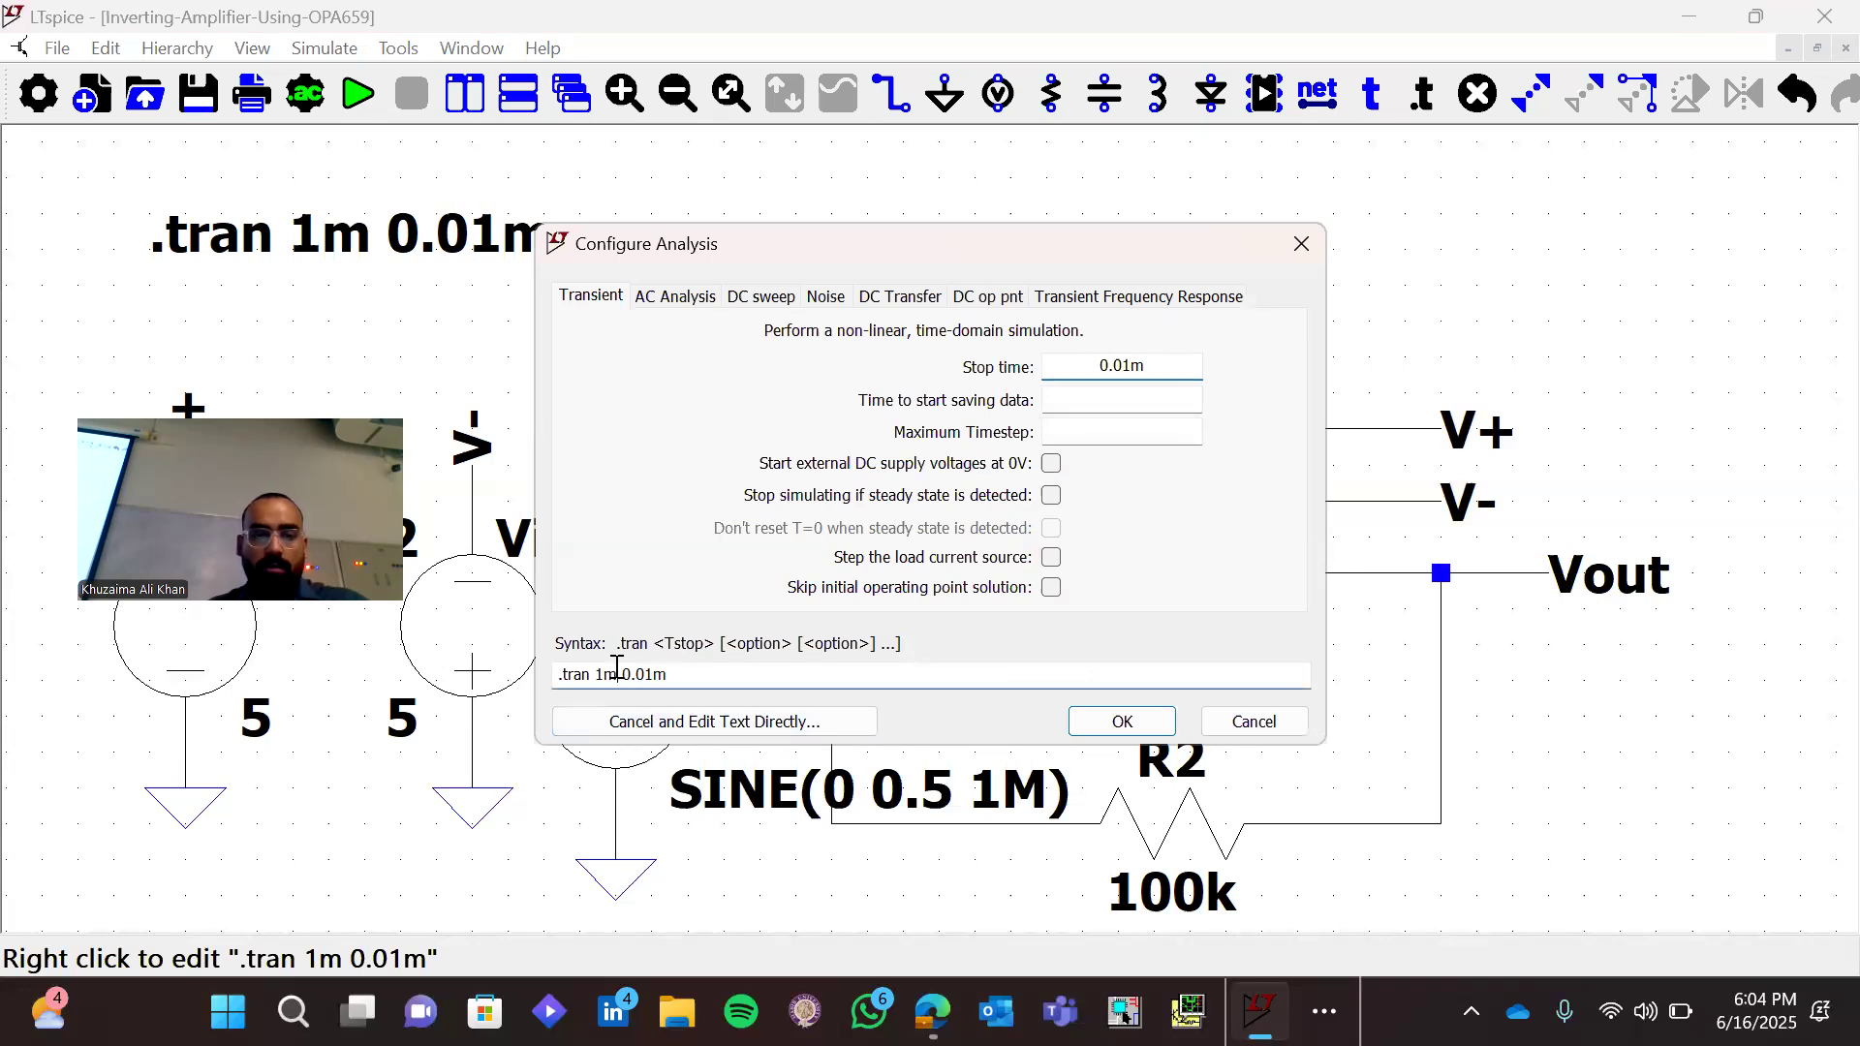
key(Delete)
key(Delete)
key(Delete)
key(Delete)
key(Delete)
key(Delete)
click(1125, 437)
text(0.00)
key(BackSpace)
text(1m)
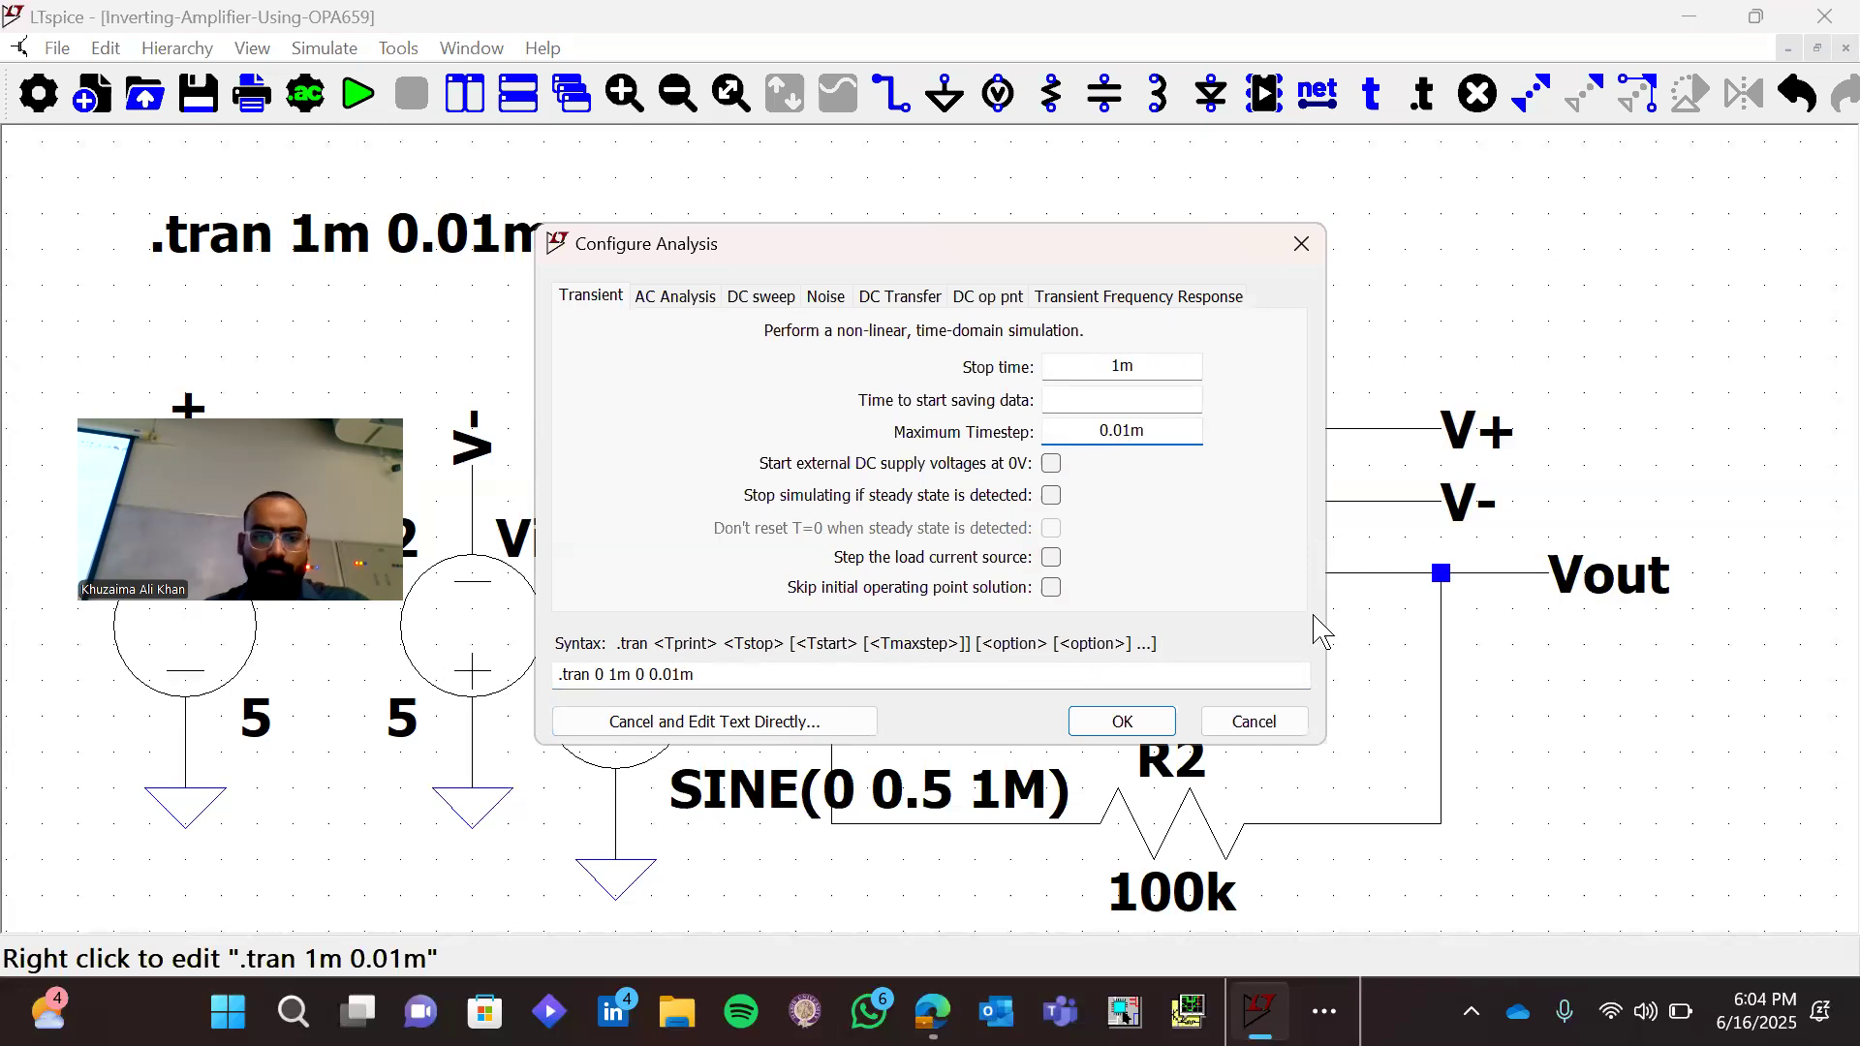
click(1116, 722)
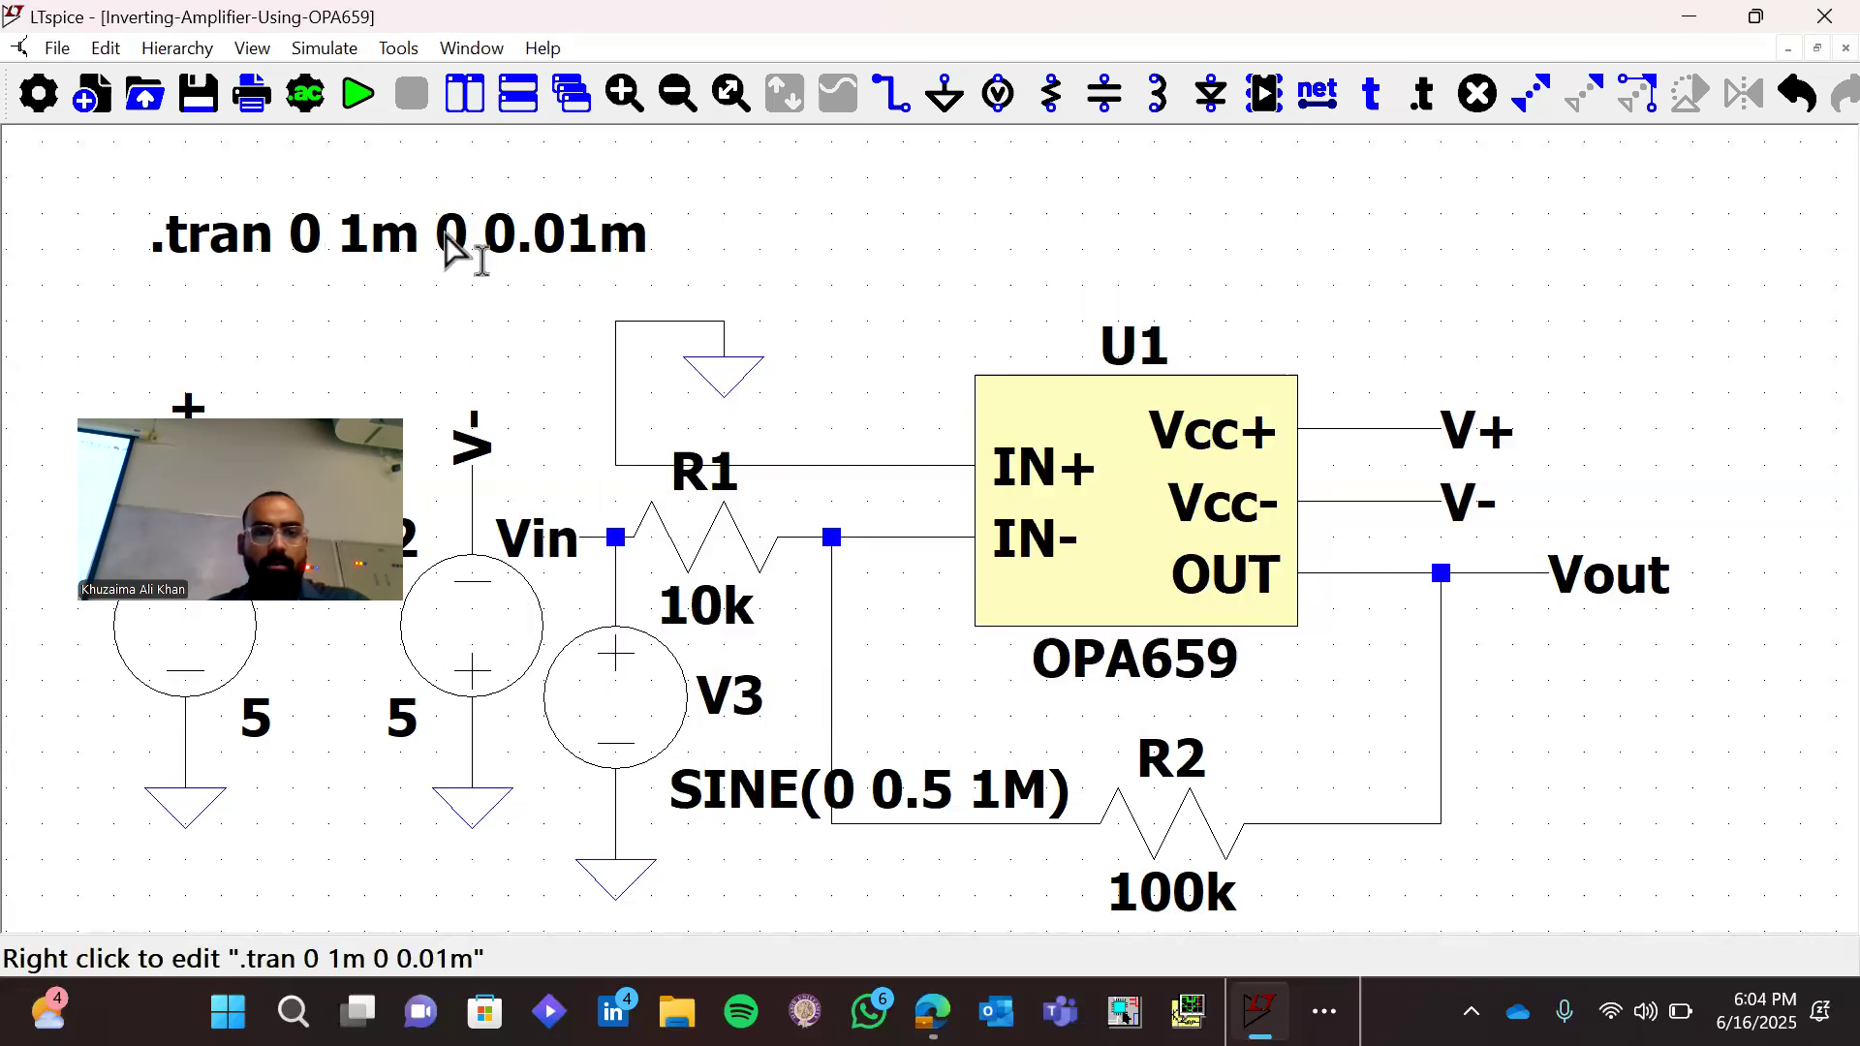
right_click(448, 249)
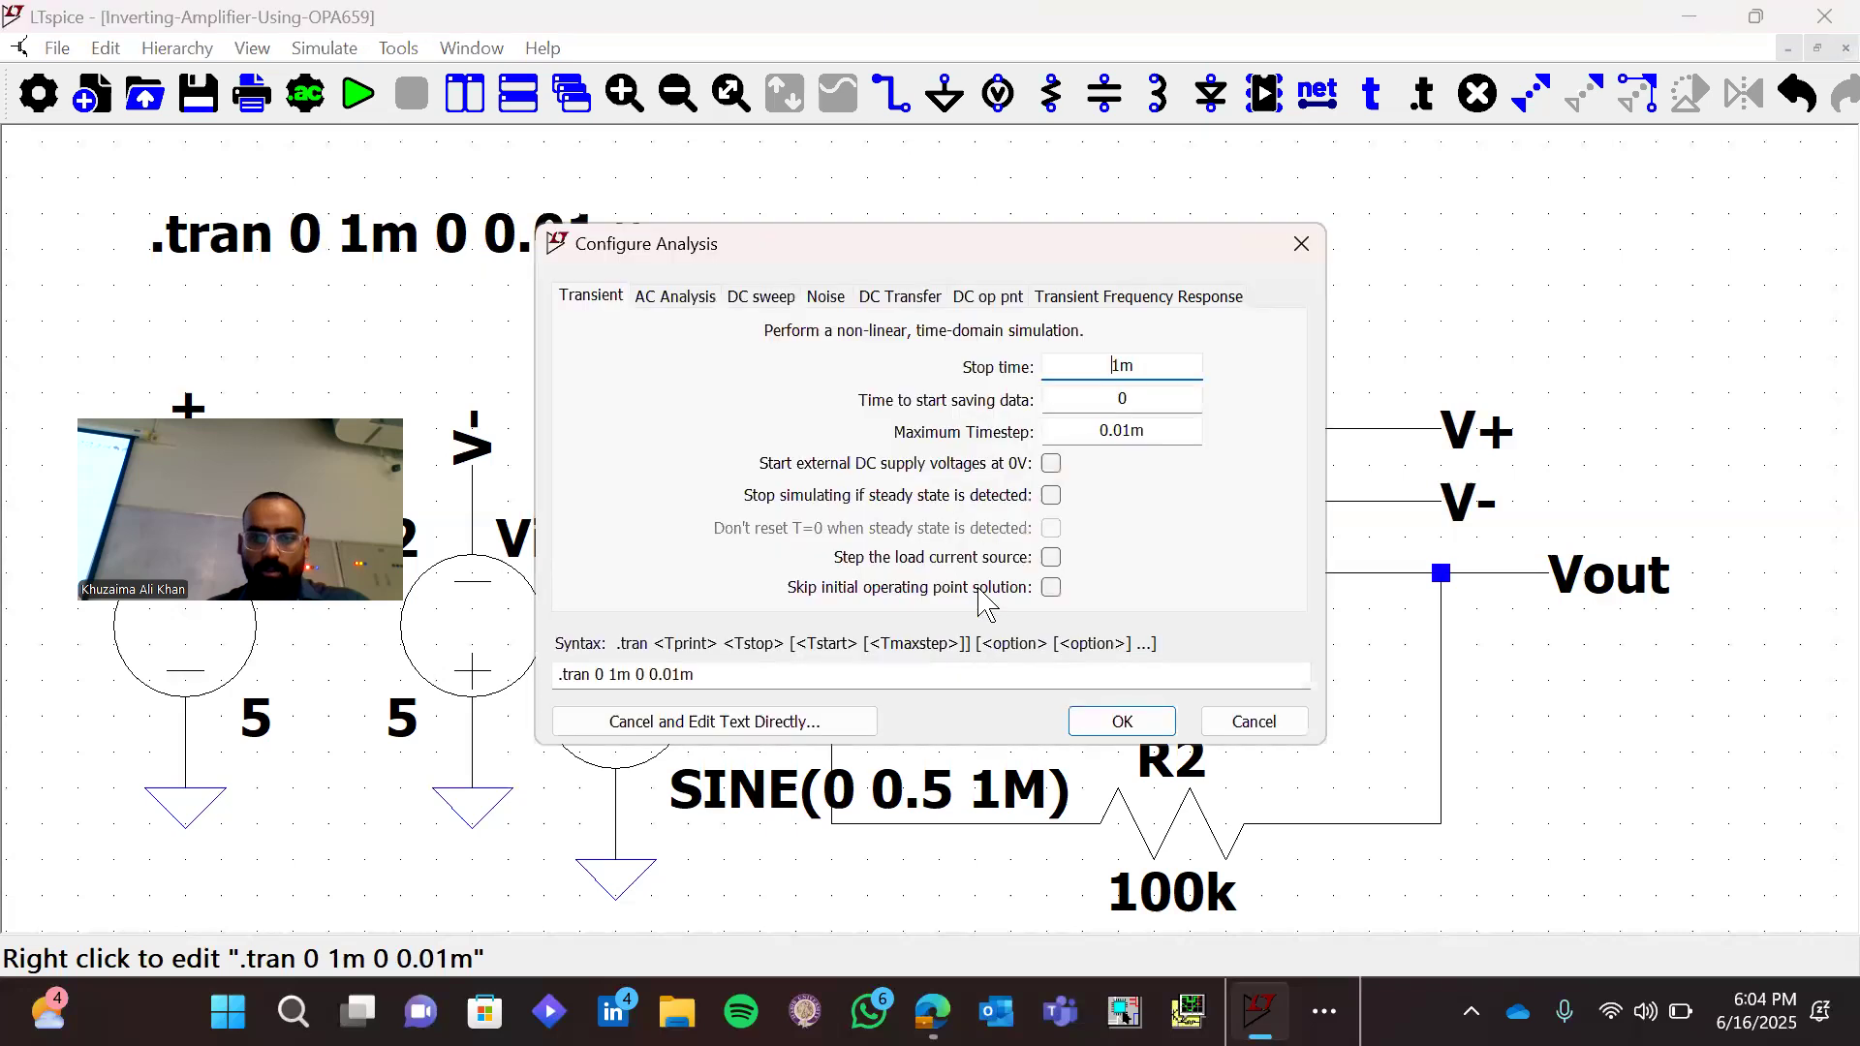
click(1143, 723)
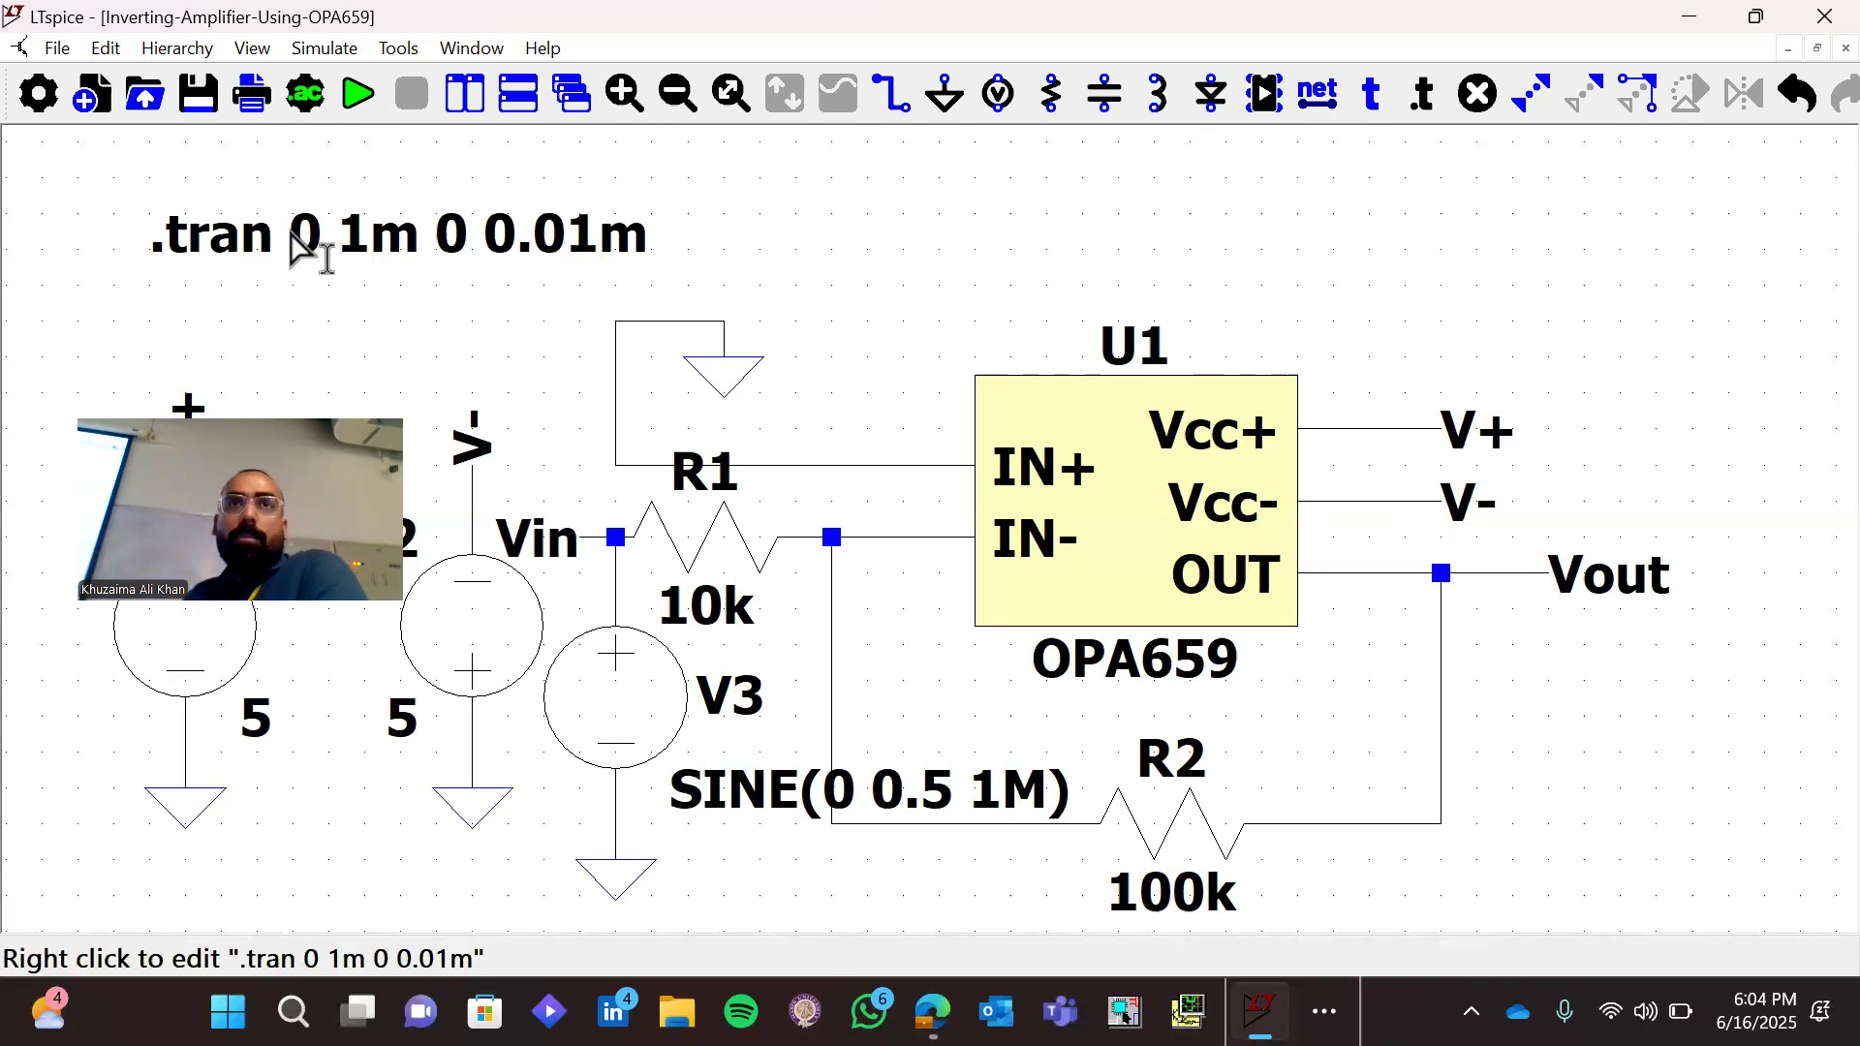
right_click(292, 238)
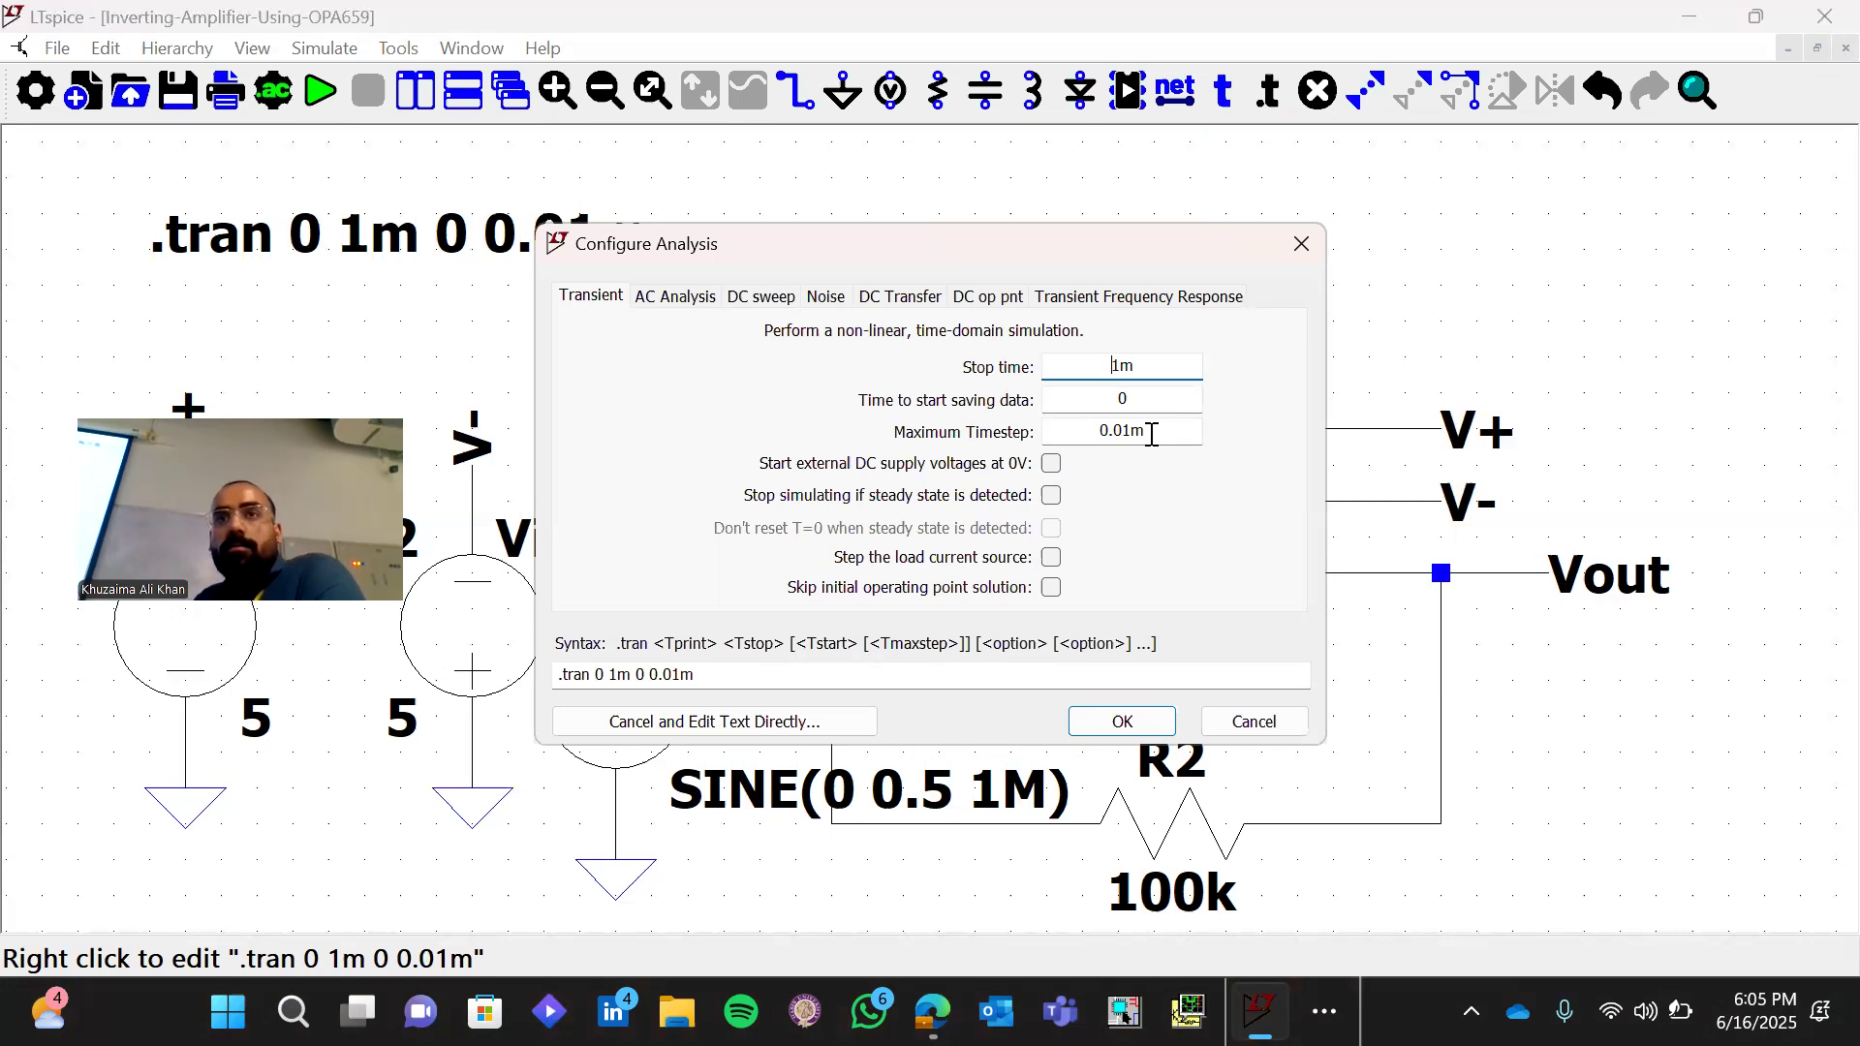
click(1107, 721)
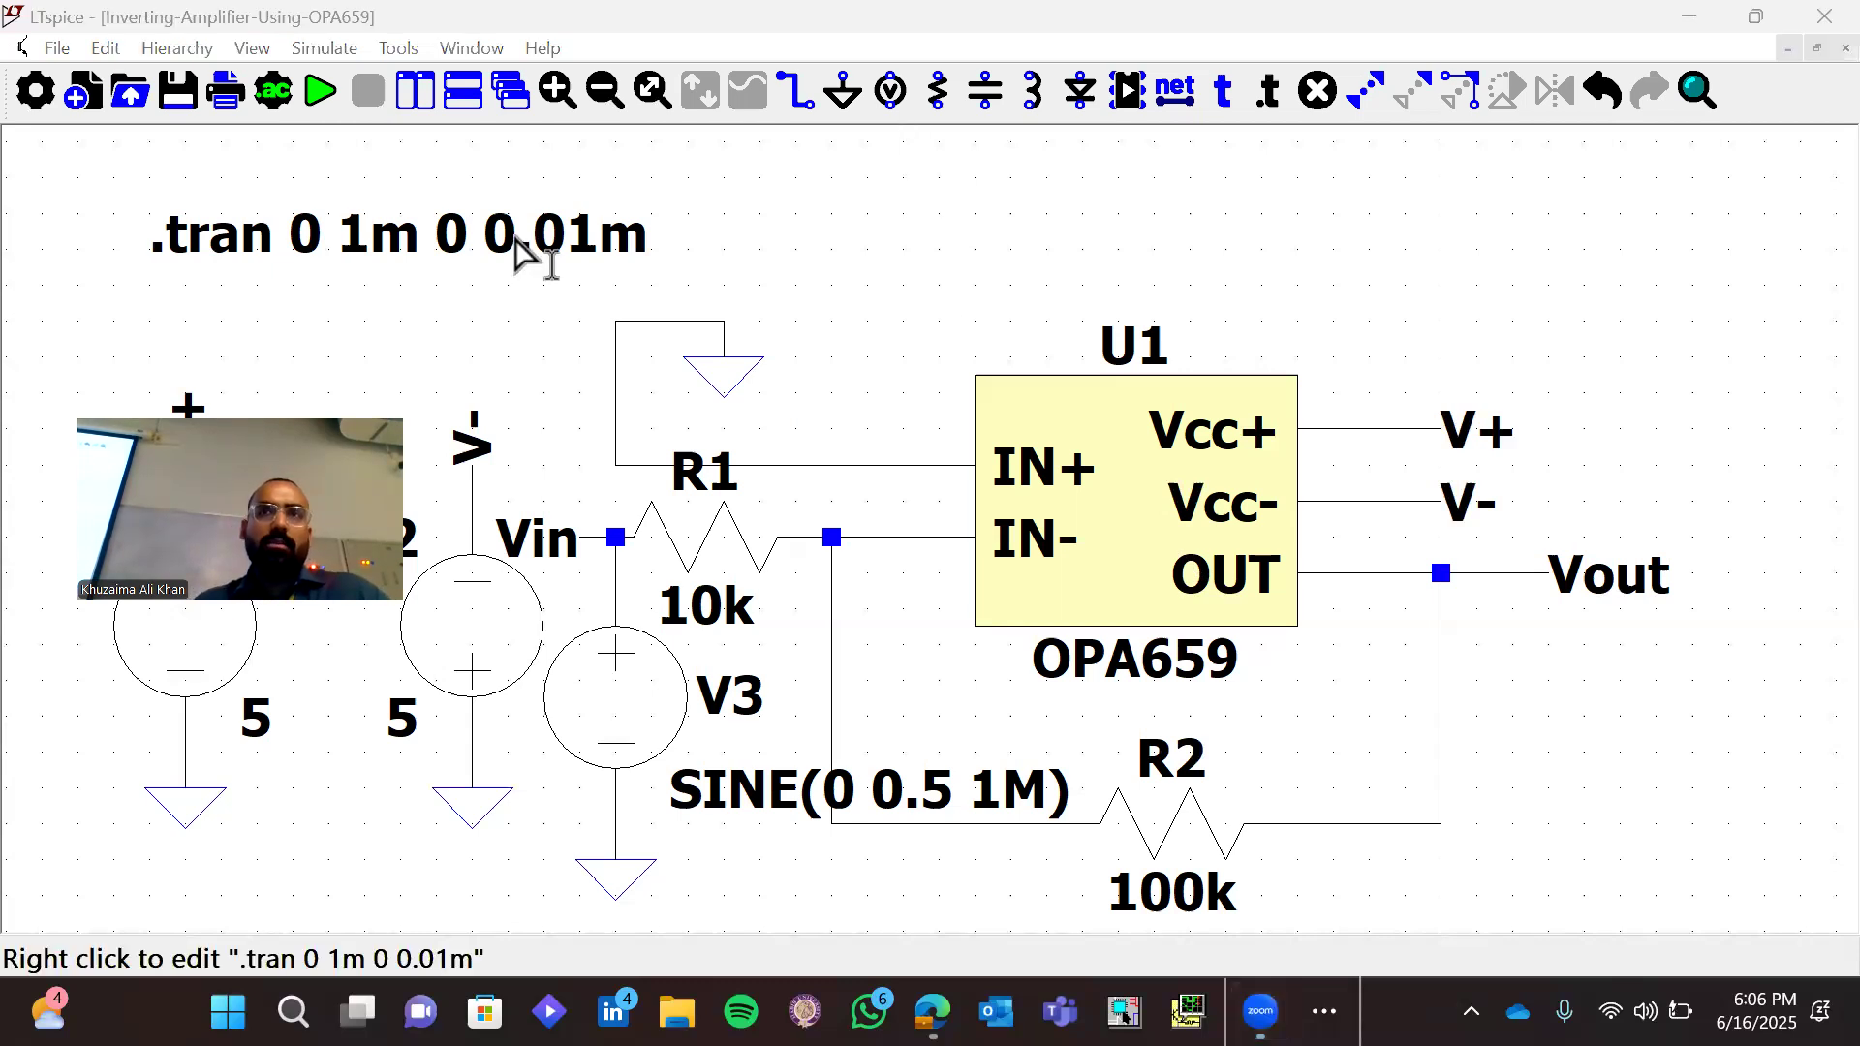
Replace all parameters of the transient directive with a single stop time so it reads ".tran 10"
right_click(516, 239)
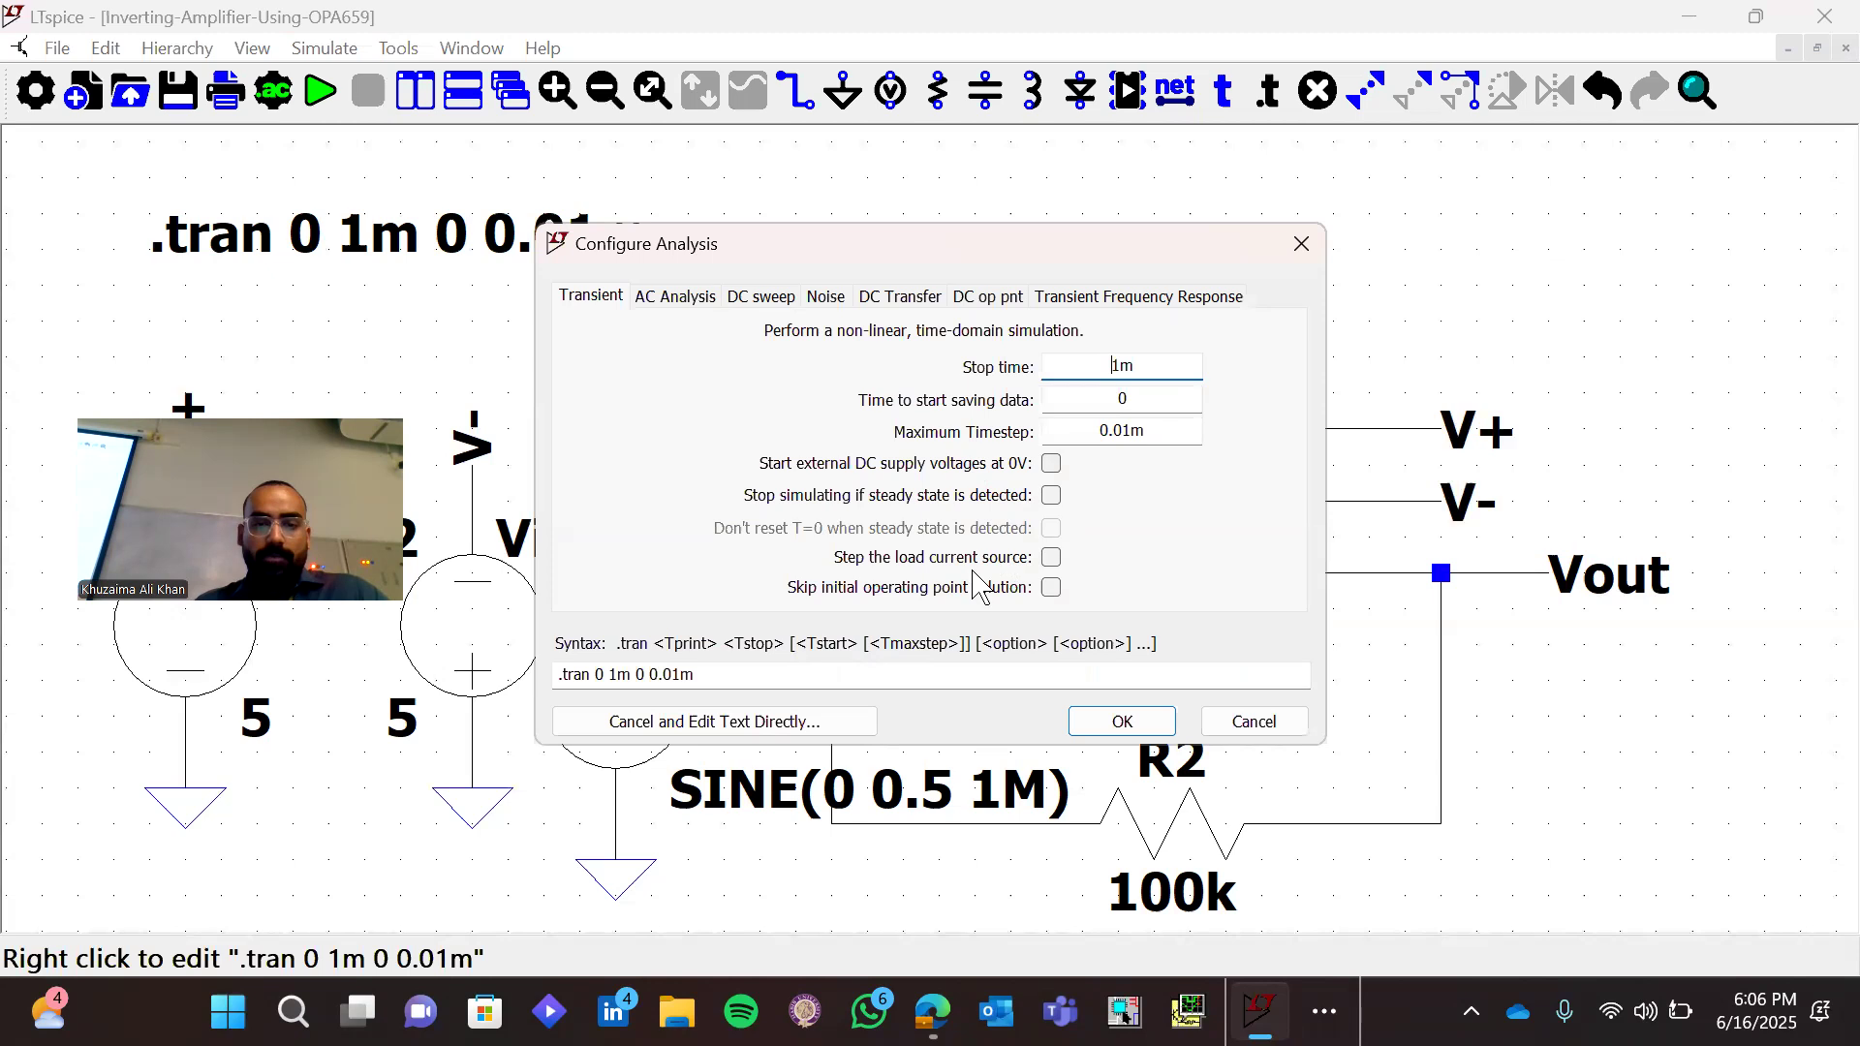
click(923, 684)
key(ctrl+shift+Left)
key(ctrl+shift+Left)
key(ctrl+shift+Left)
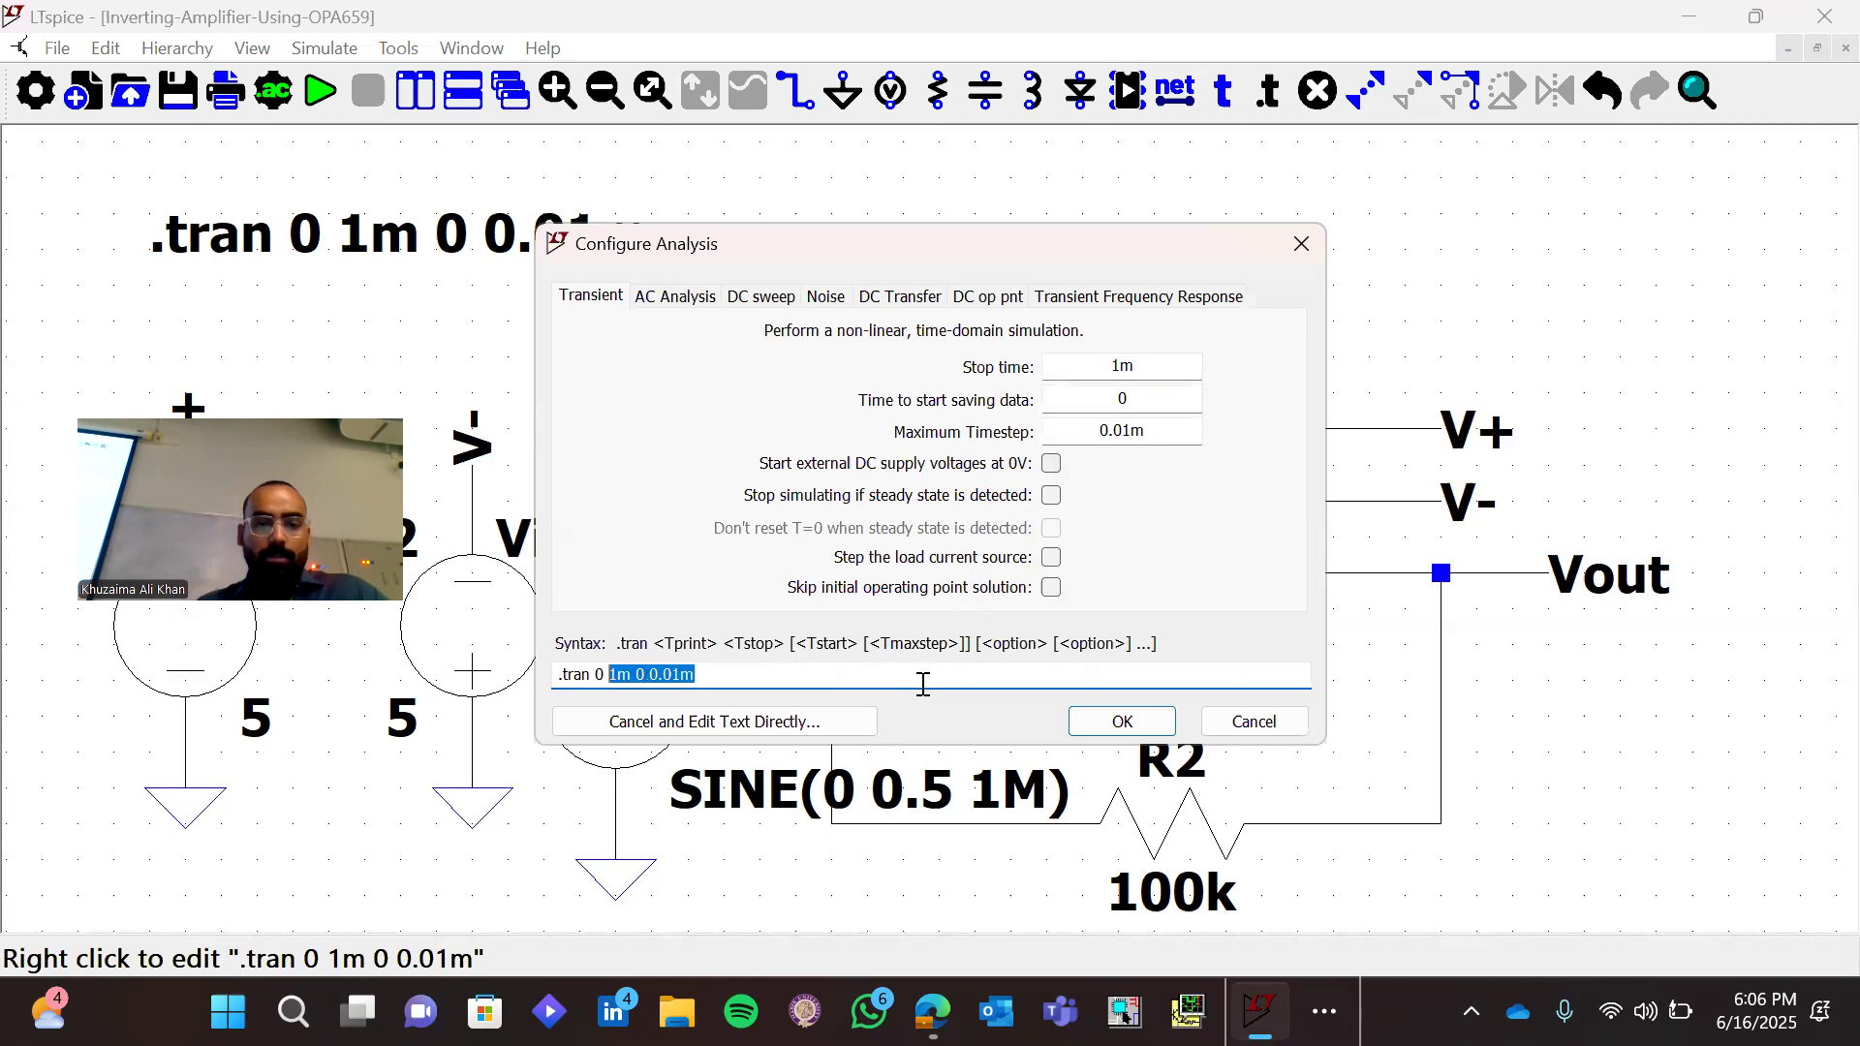
key(ctrl+shift+Left)
text(10)
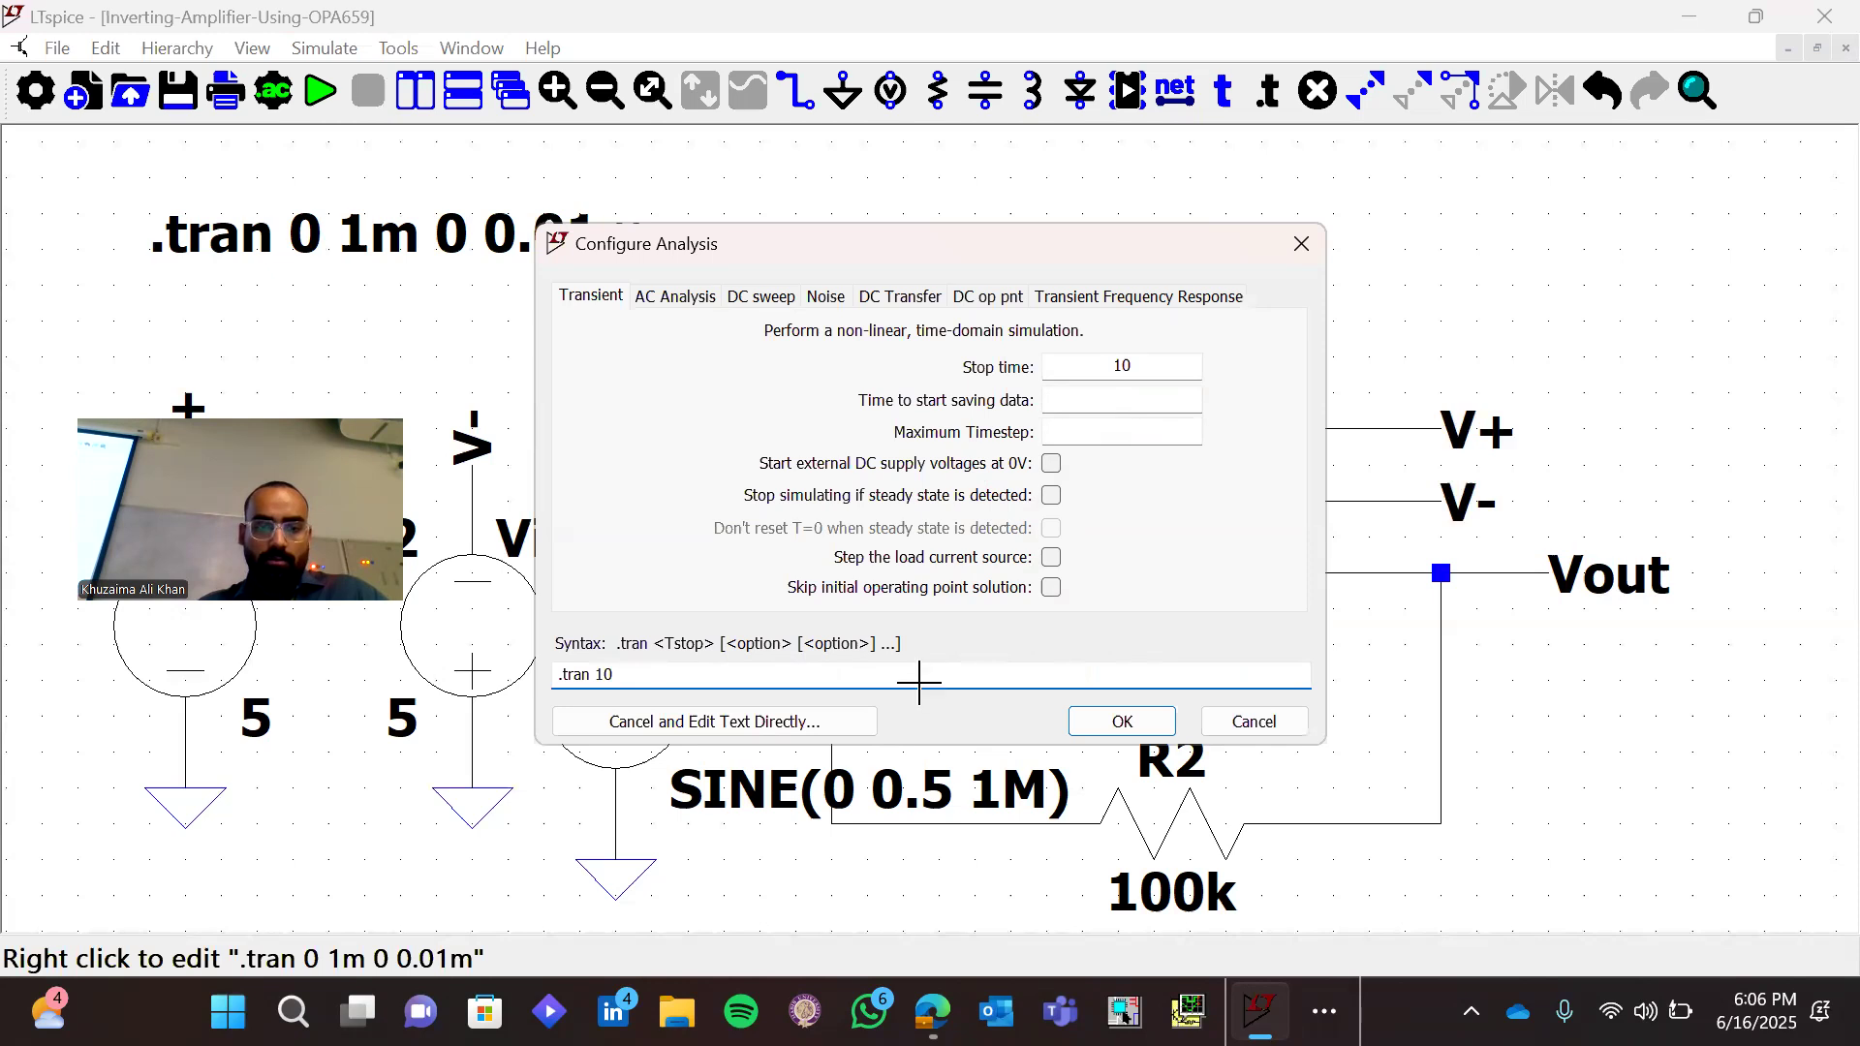
key(Return)
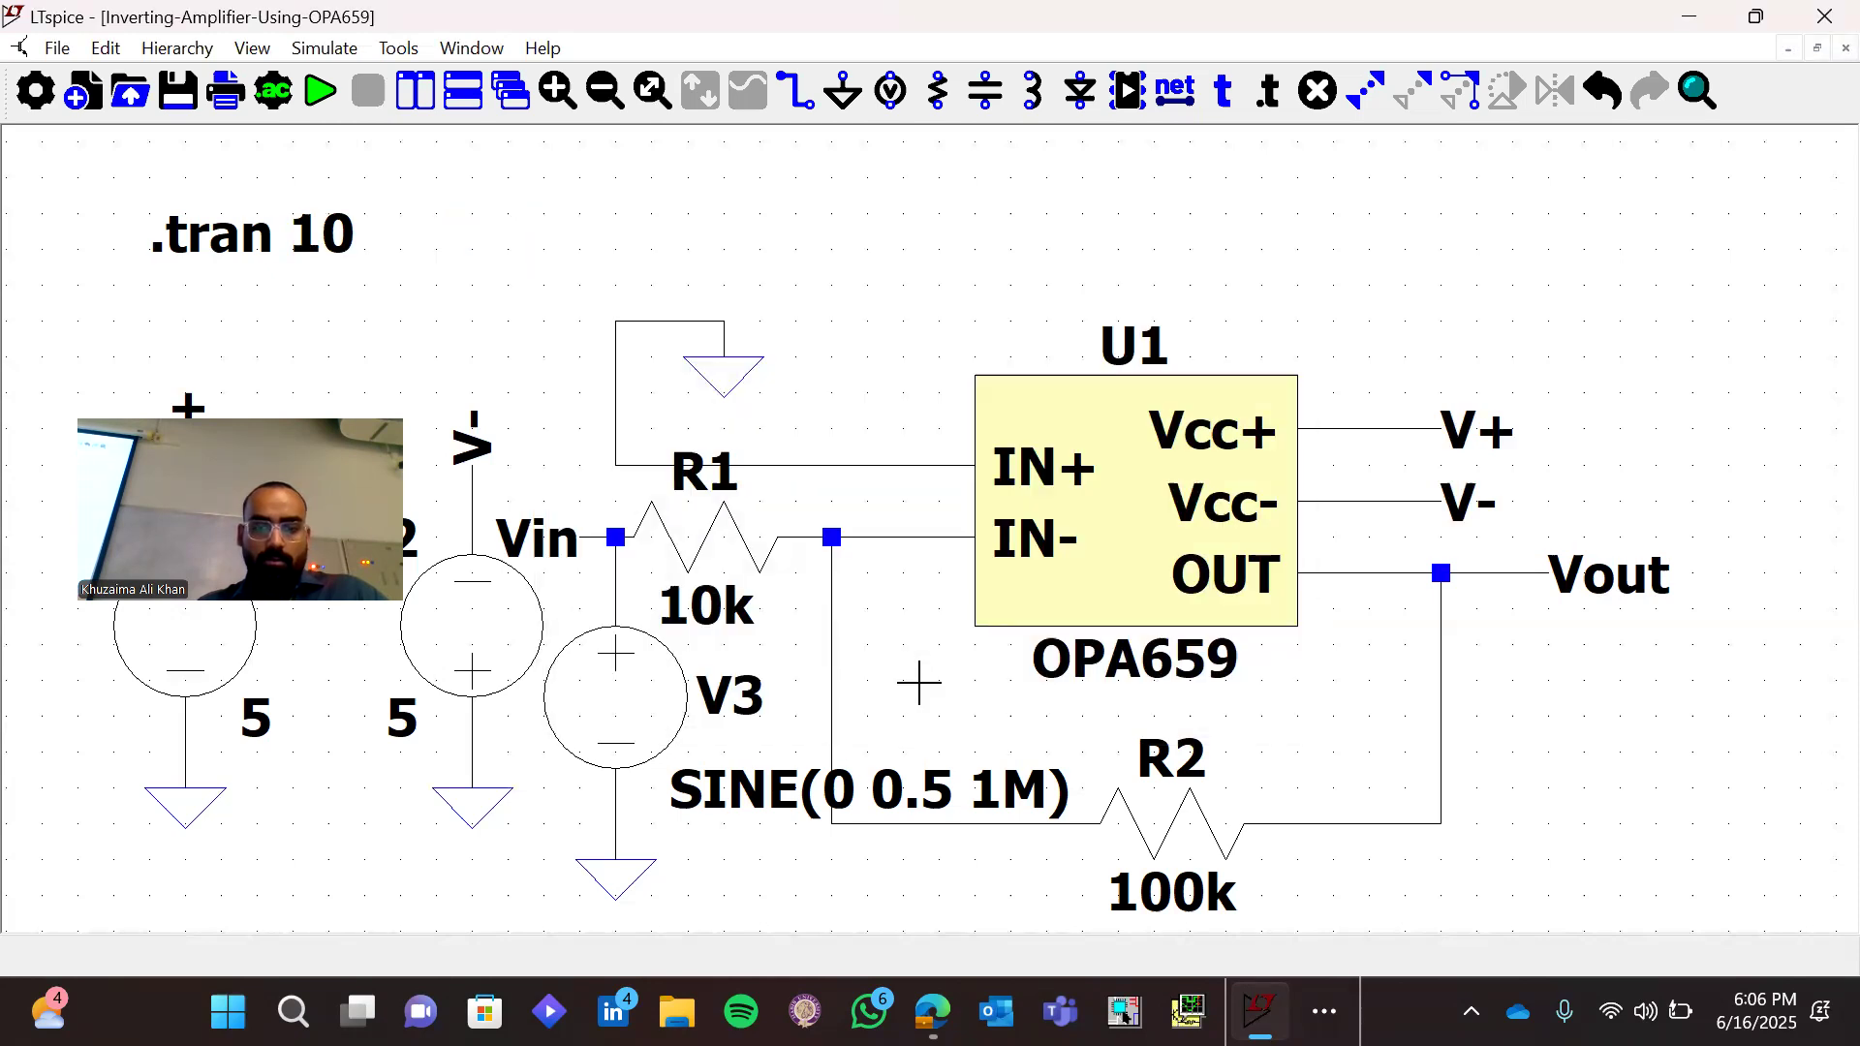
Set V3's sine frequency to 1k, keeping its 0.5 V amplitude
right_click(641, 727)
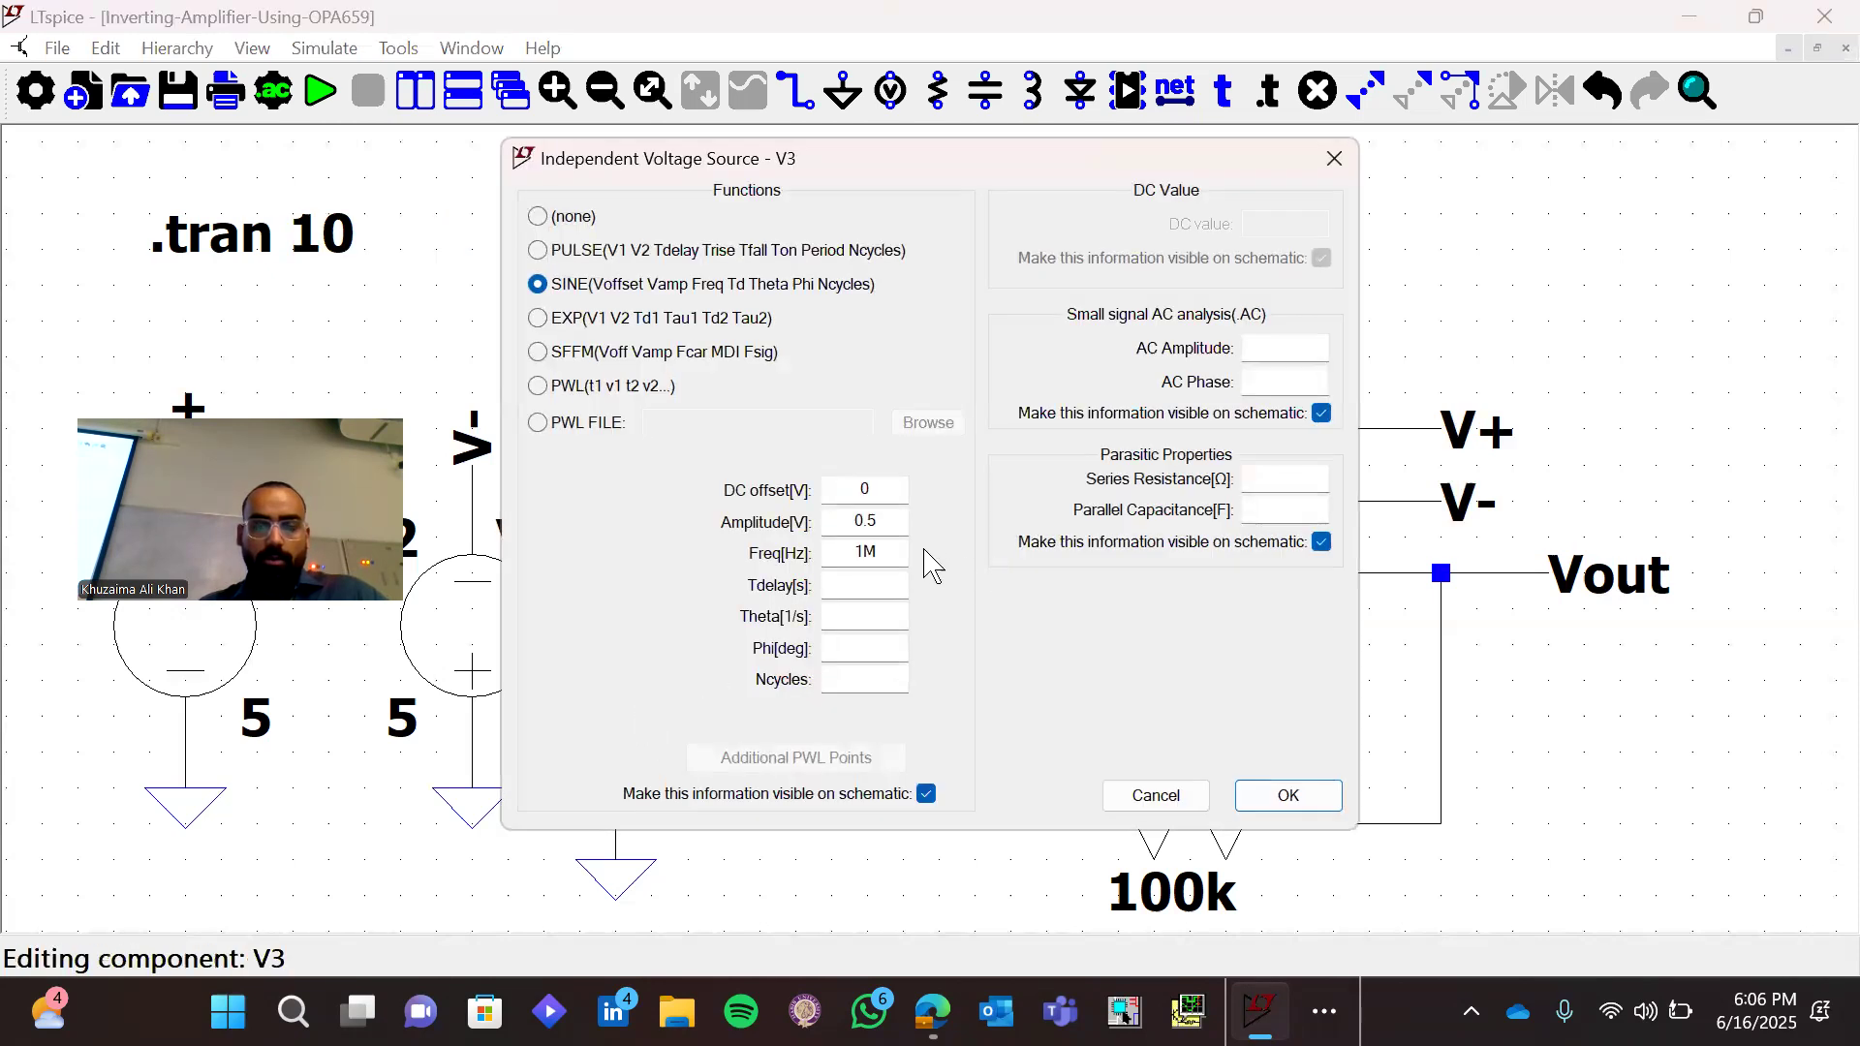
click(903, 546)
key(BackSpace)
text(k)
key(Return)
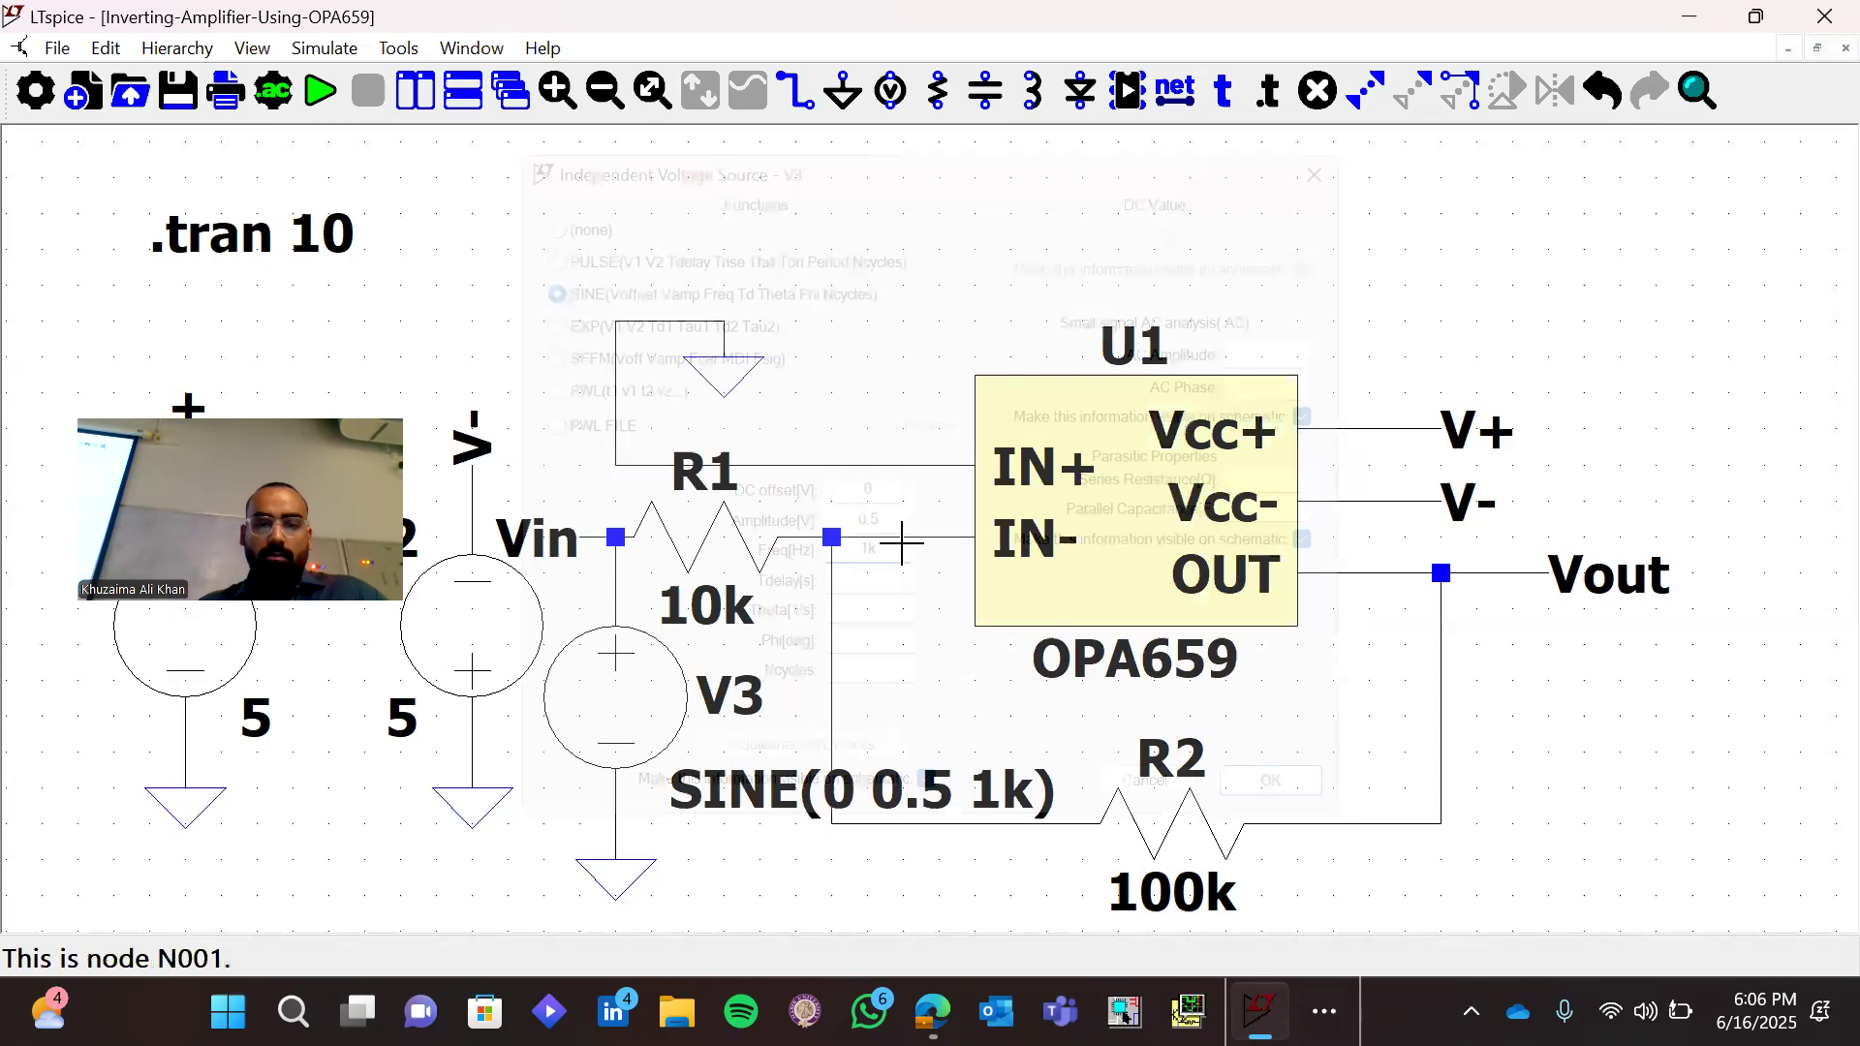
right_click(670, 707)
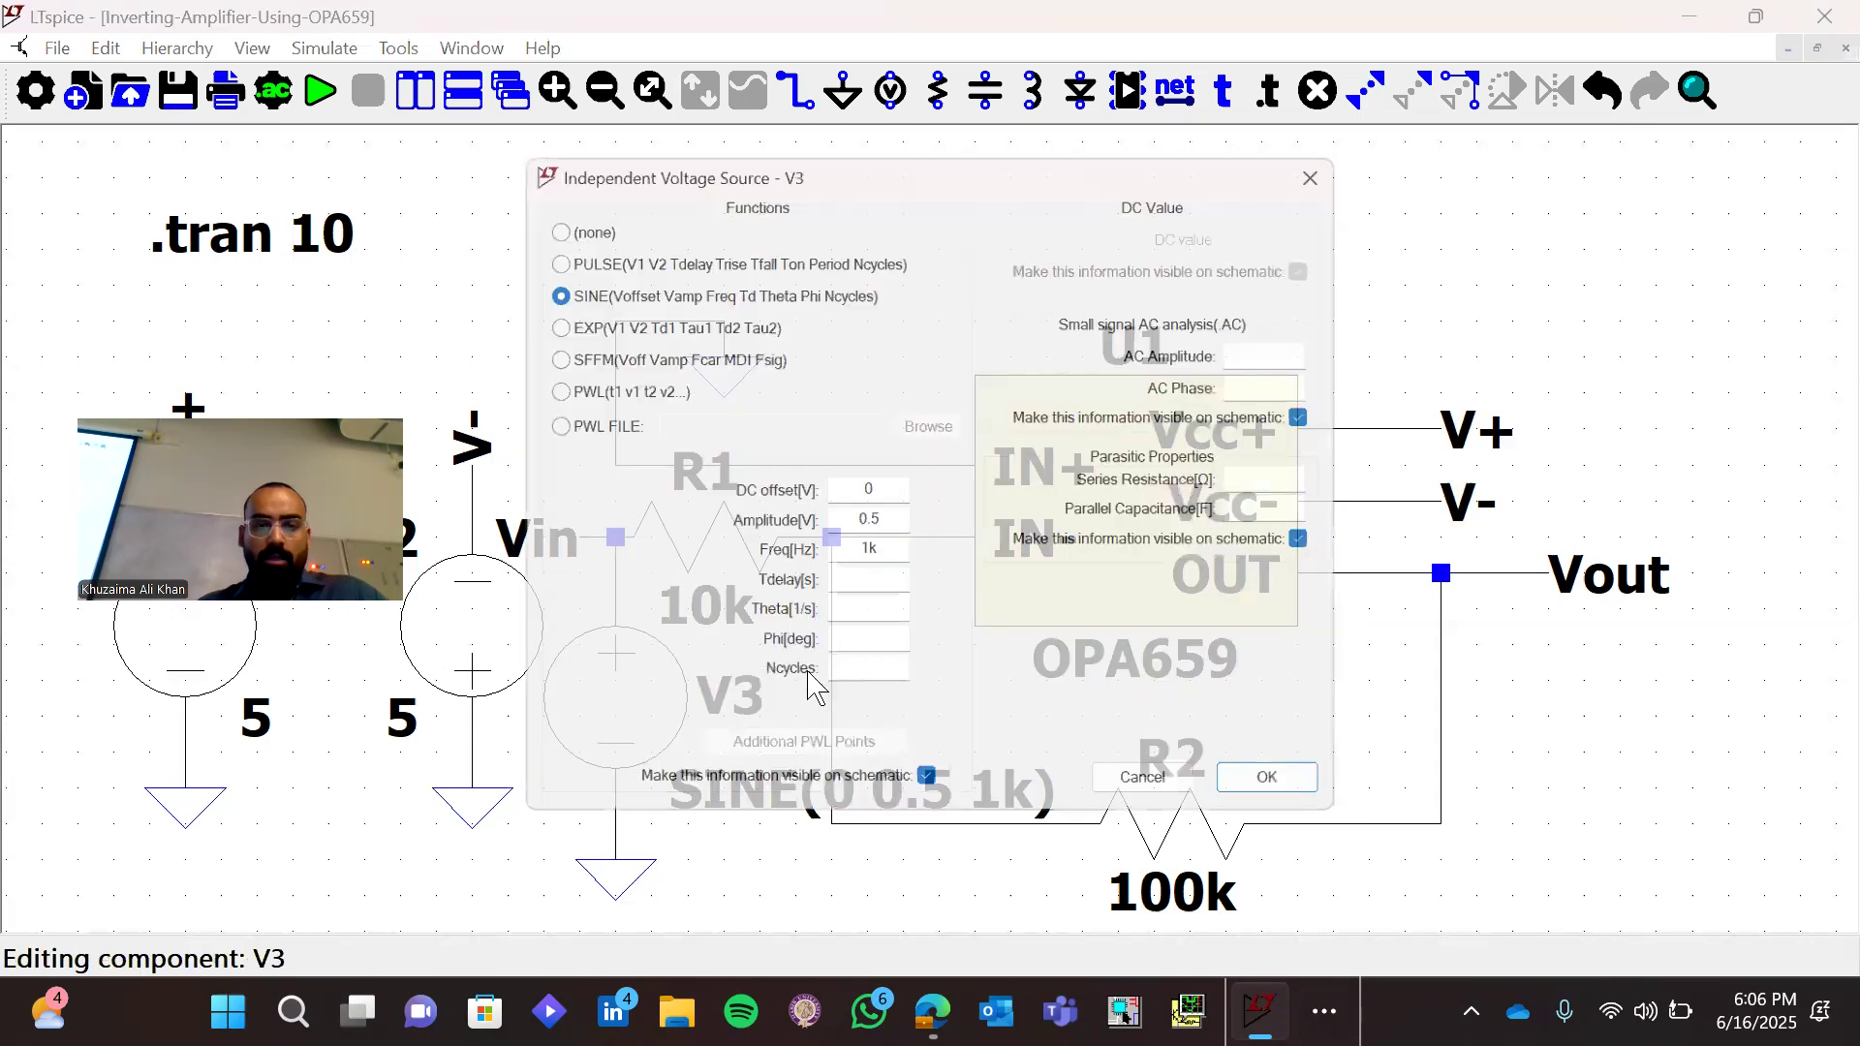
click(893, 518)
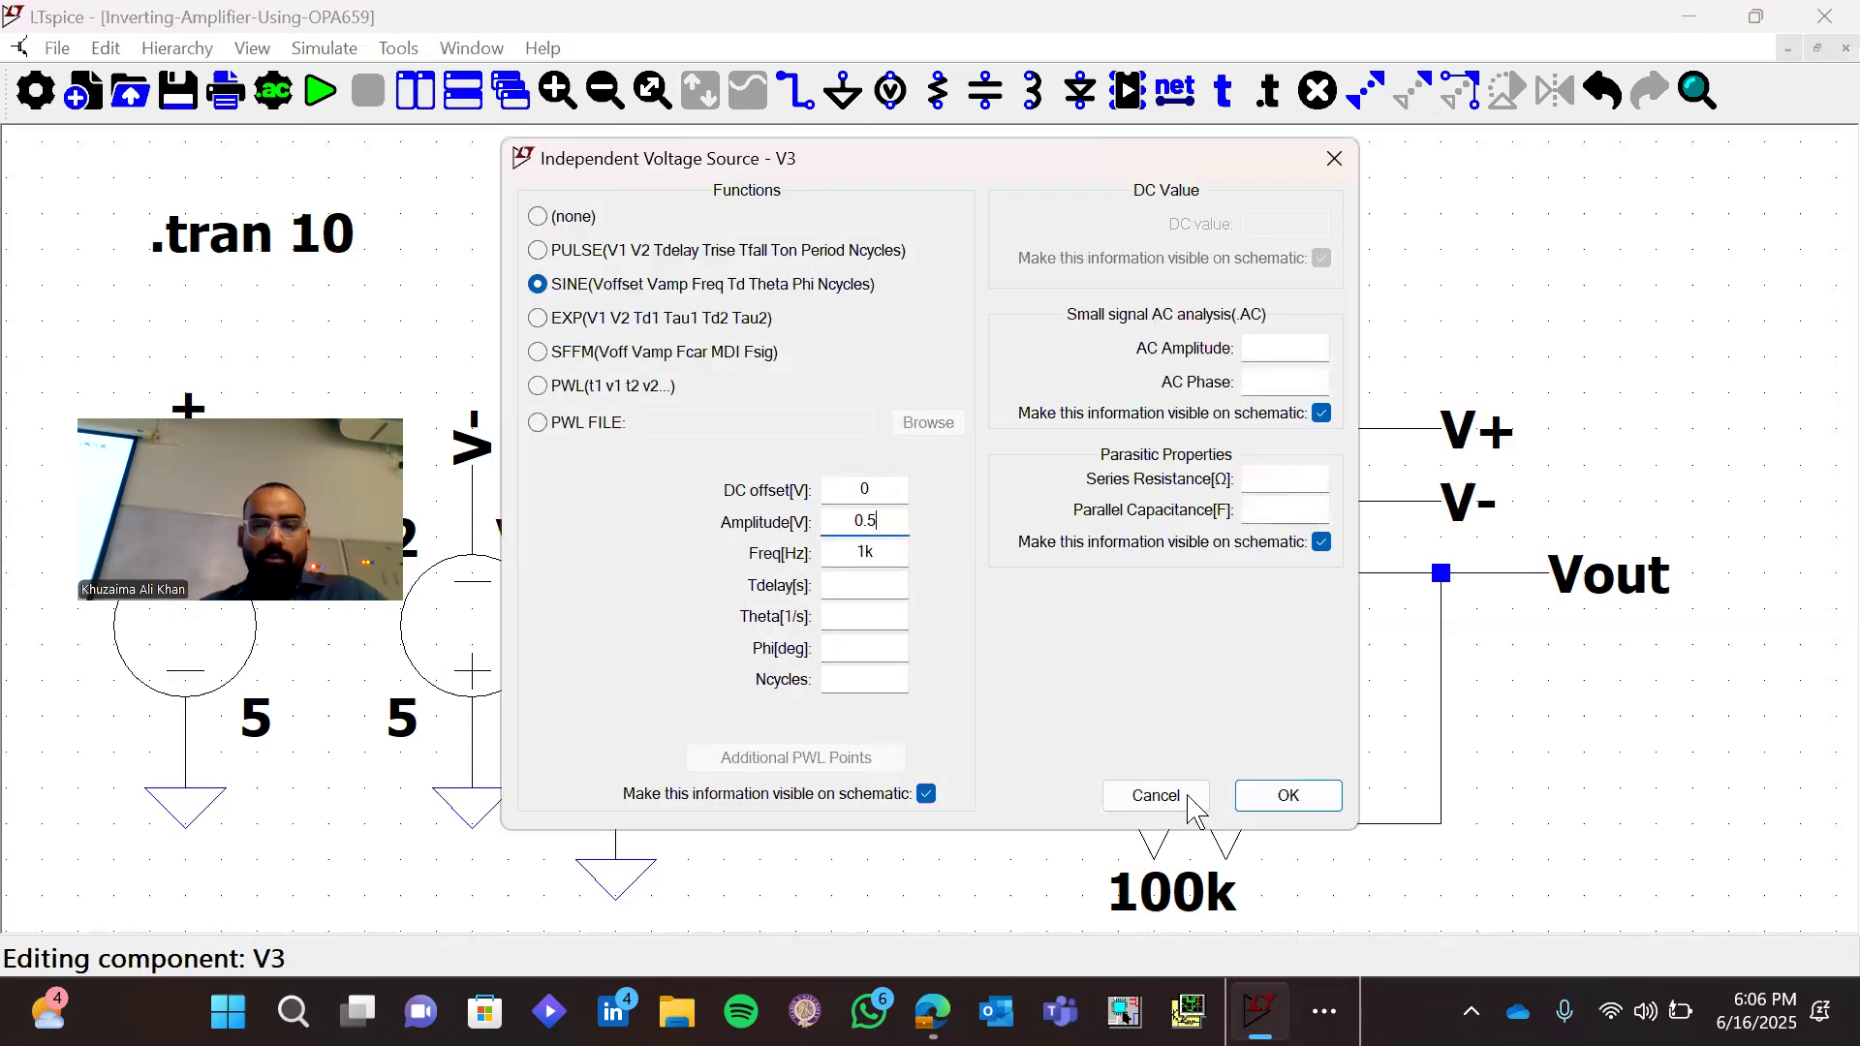
click(1285, 796)
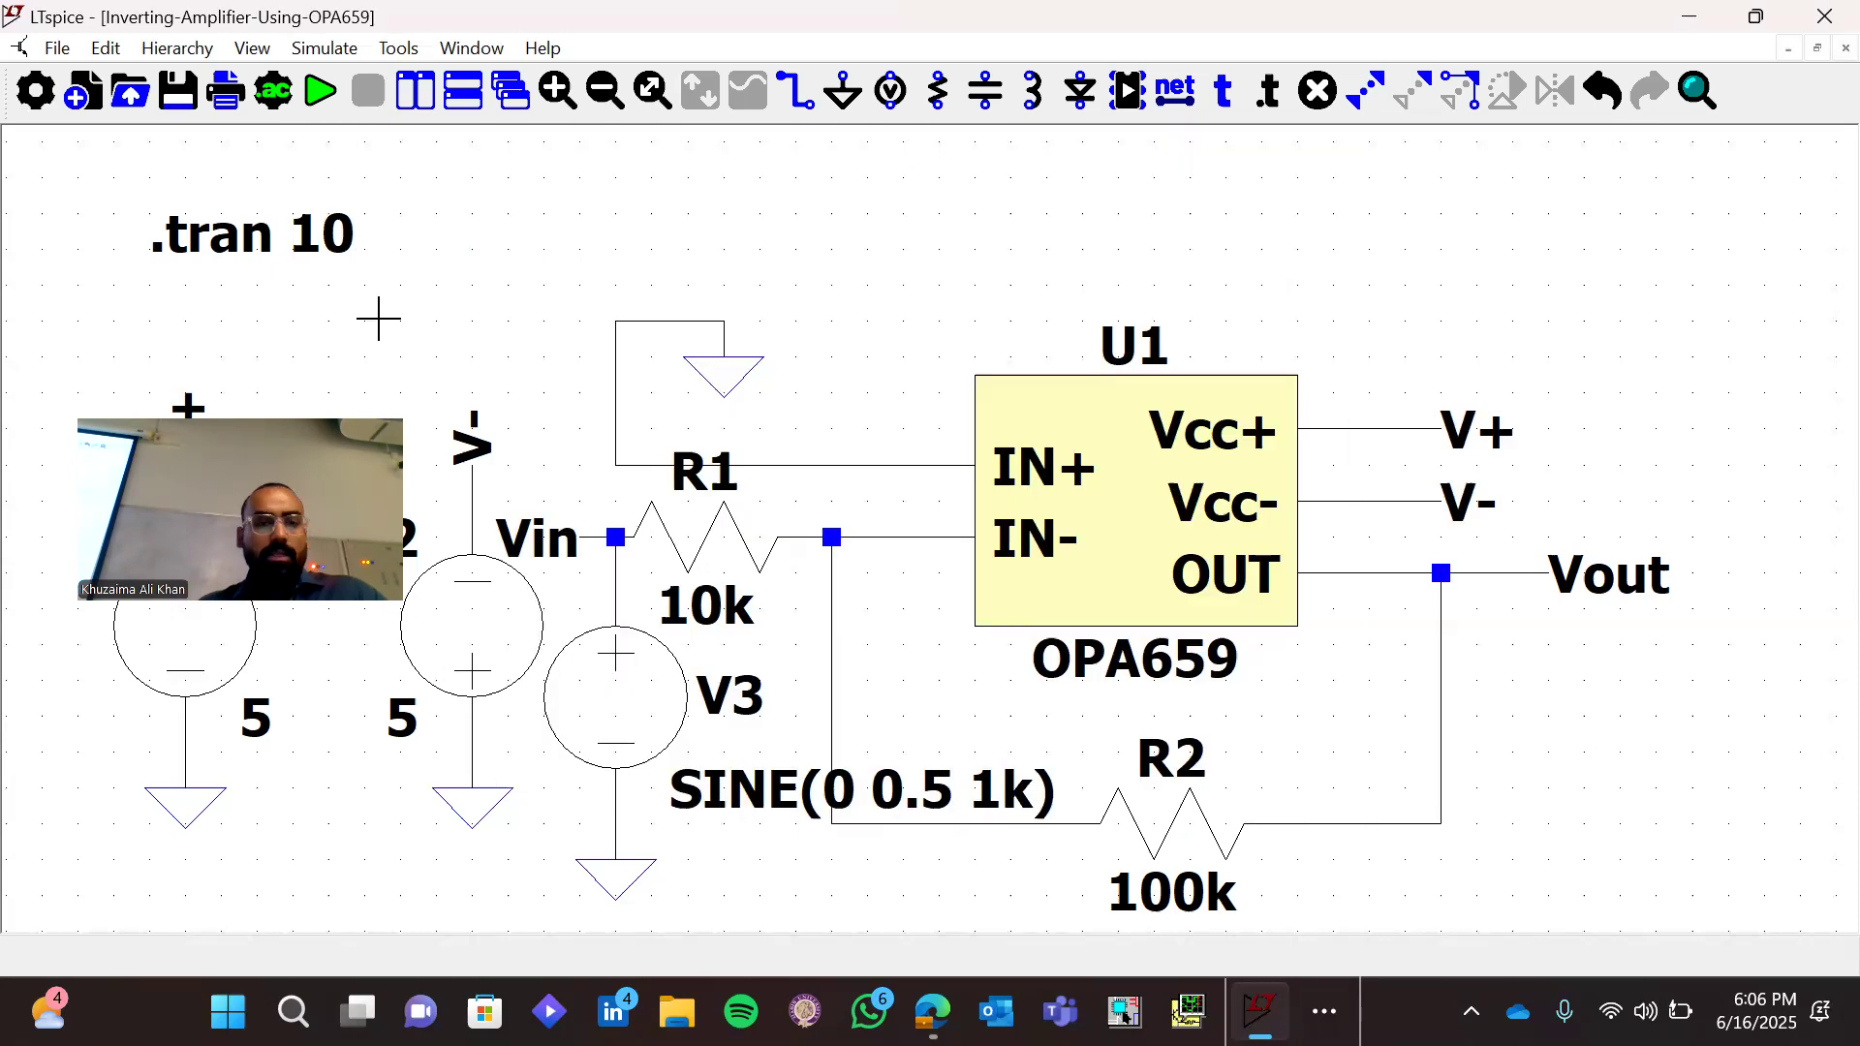
Run the transient simulation of the inverting amplifier
click(320, 93)
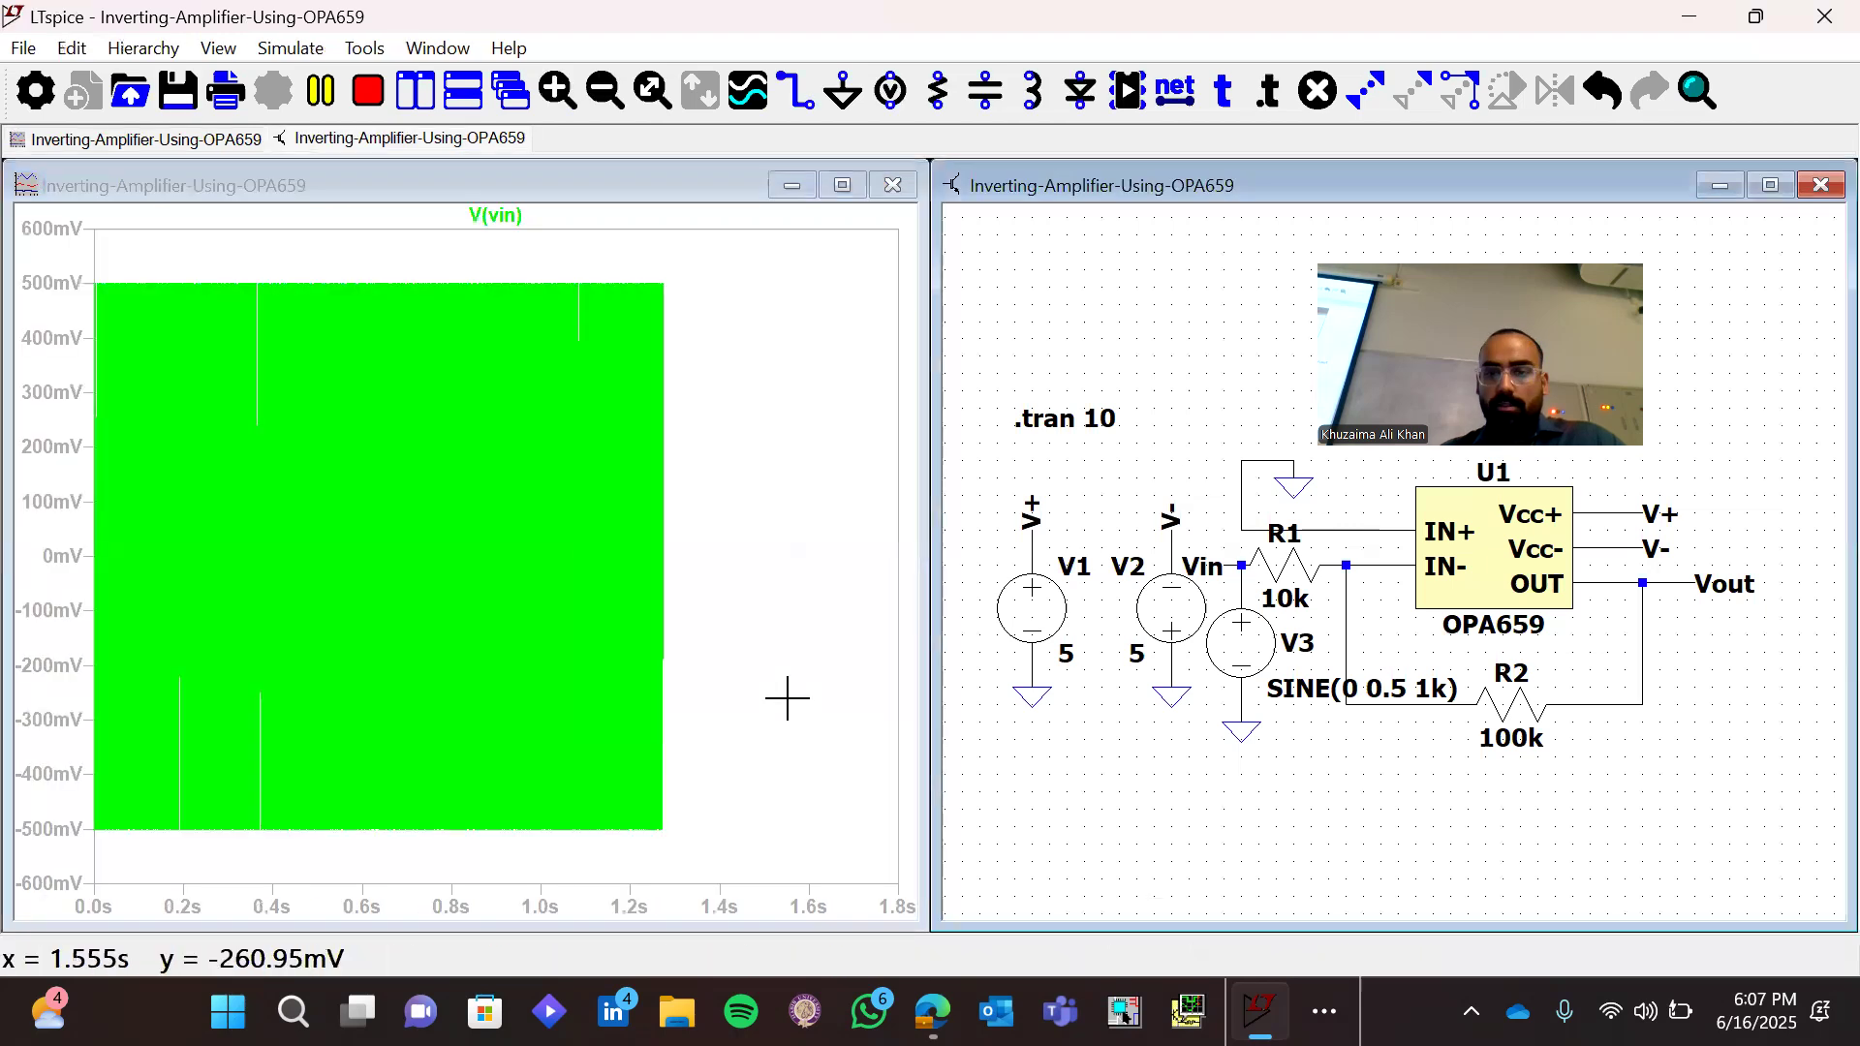
Plot Vout in a separate pane below Vin and stop the running simulation to inspect a few cycles of both waveforms
click(1669, 579)
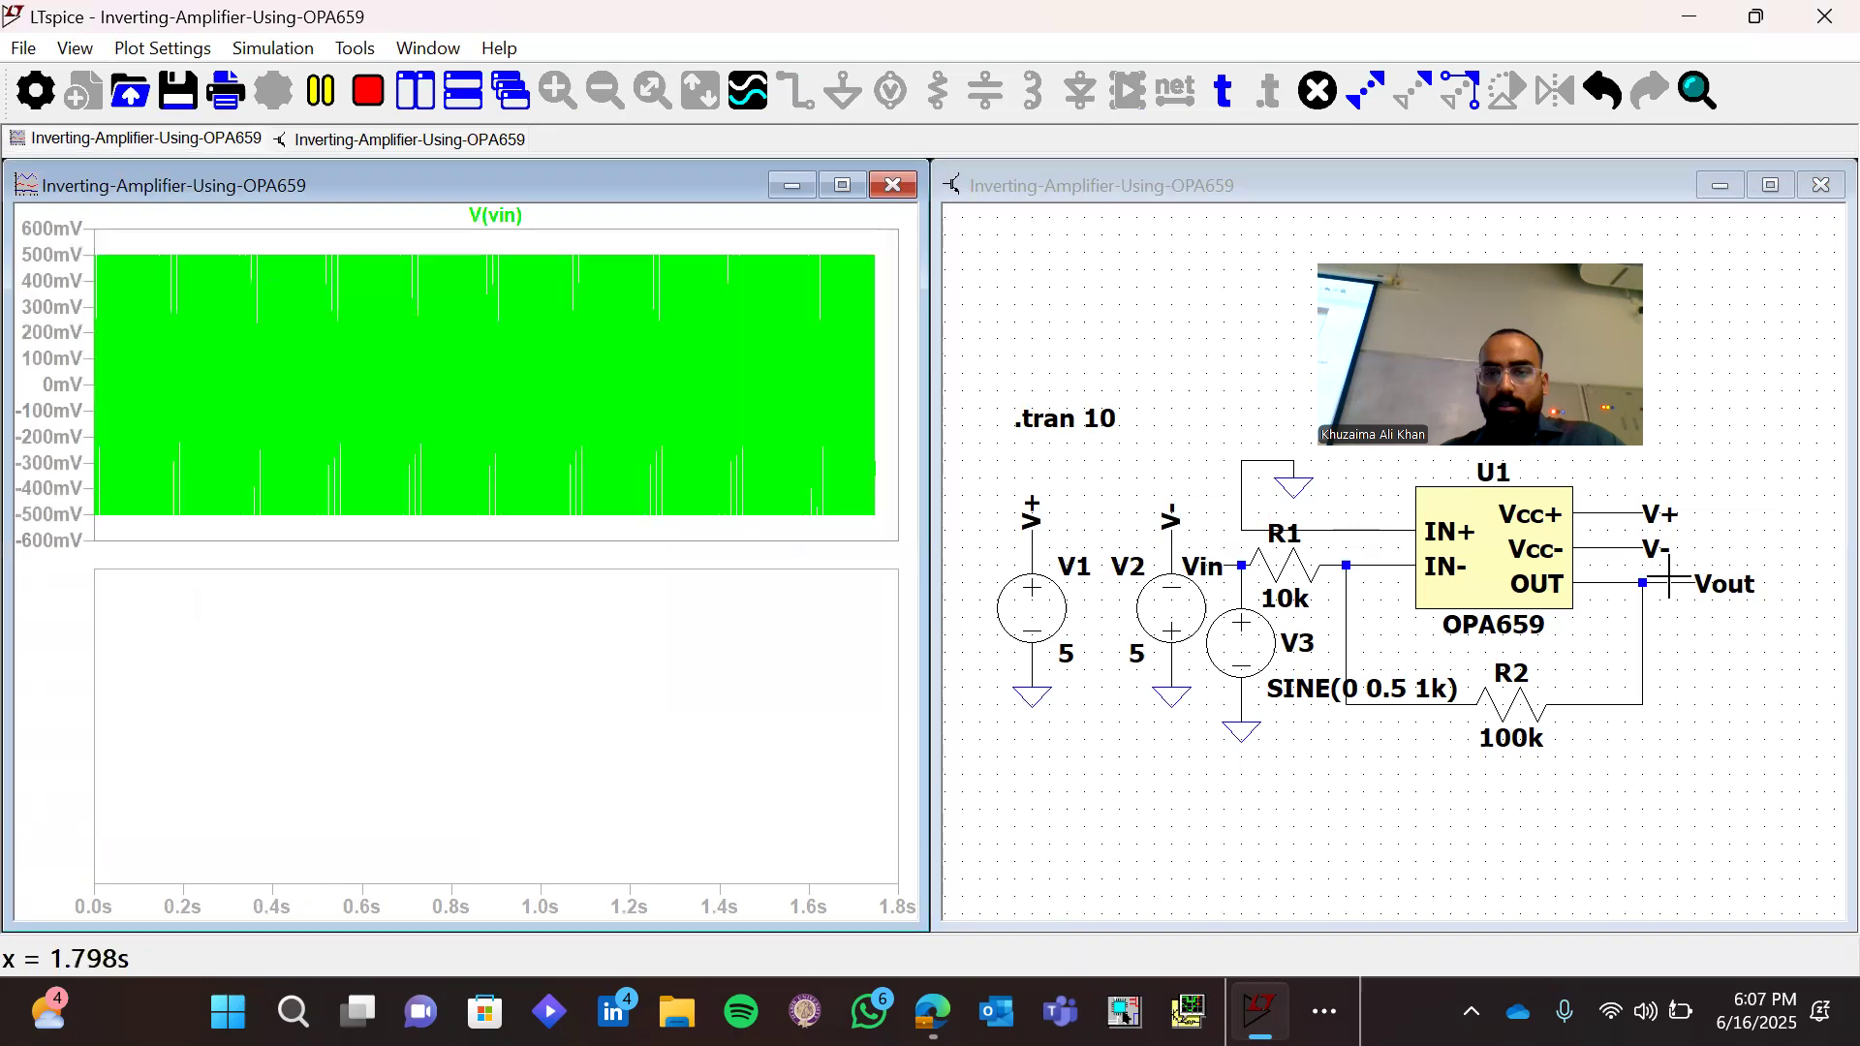
click(1670, 580)
click(364, 101)
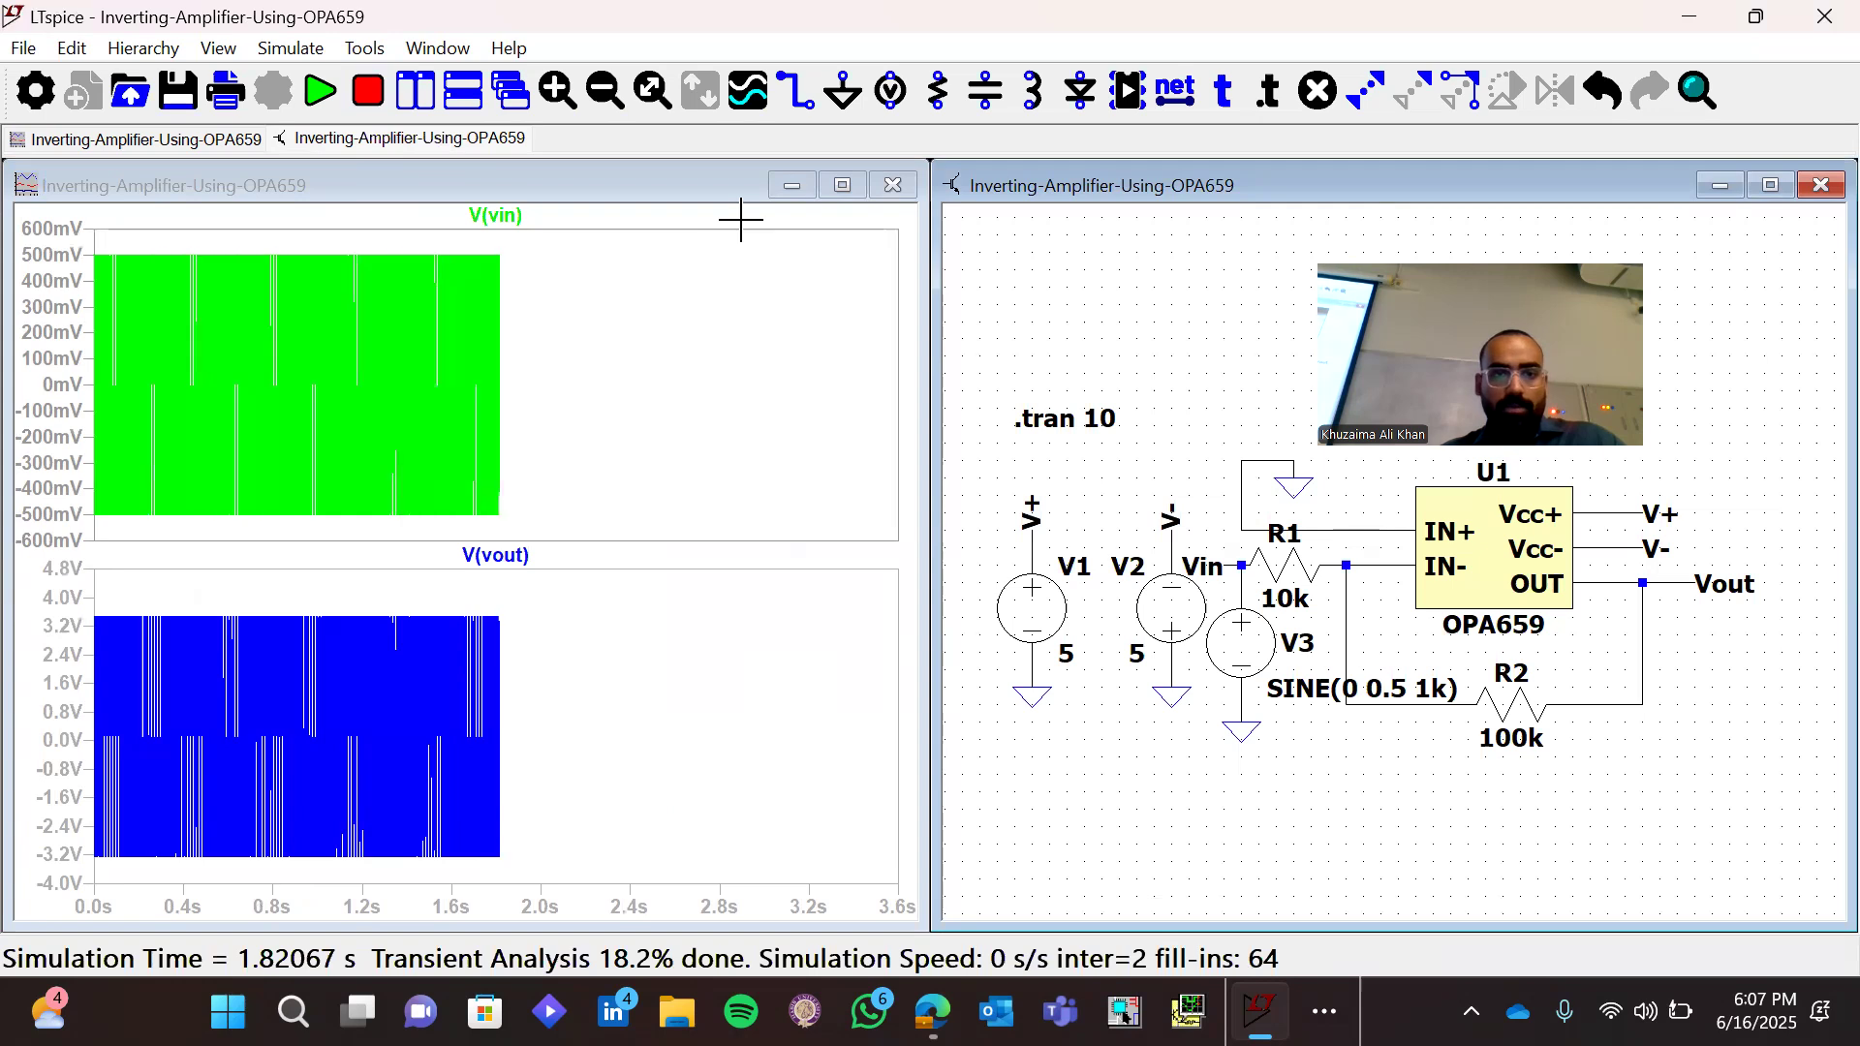
drag(867, 210, 880, 548)
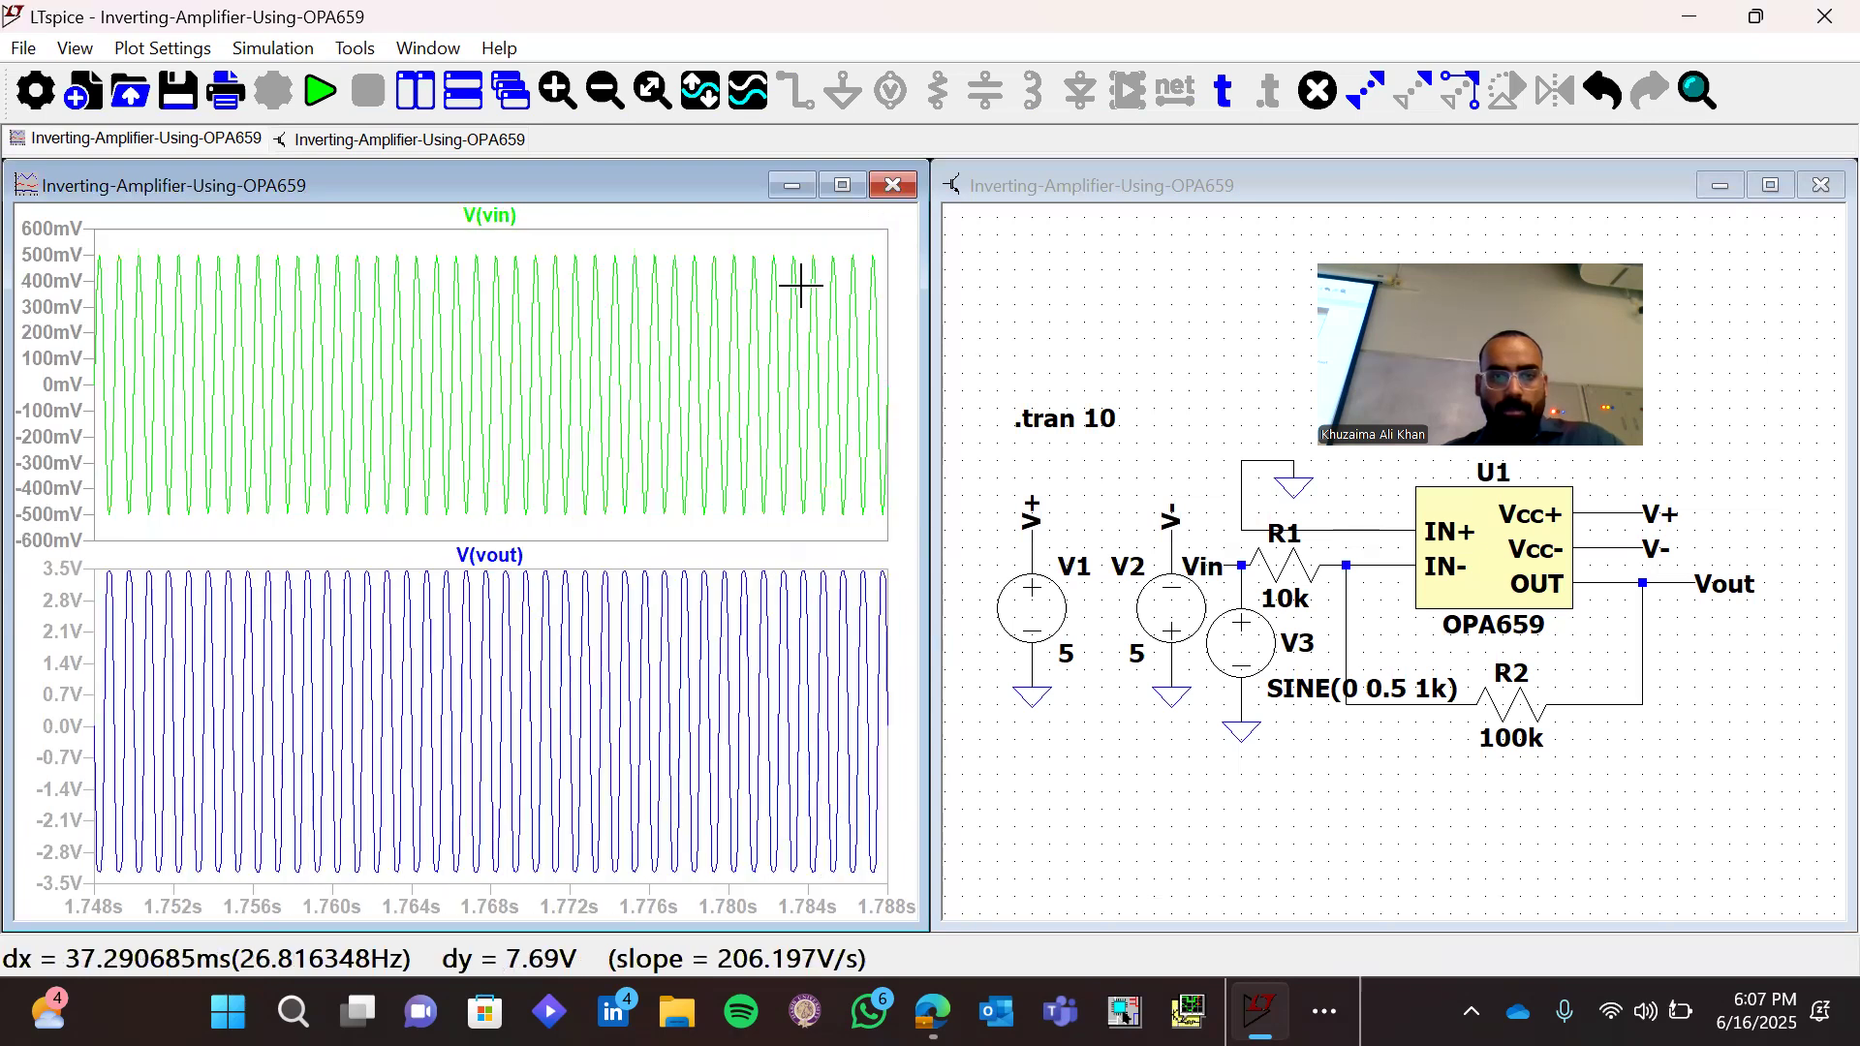
drag(775, 220, 881, 543)
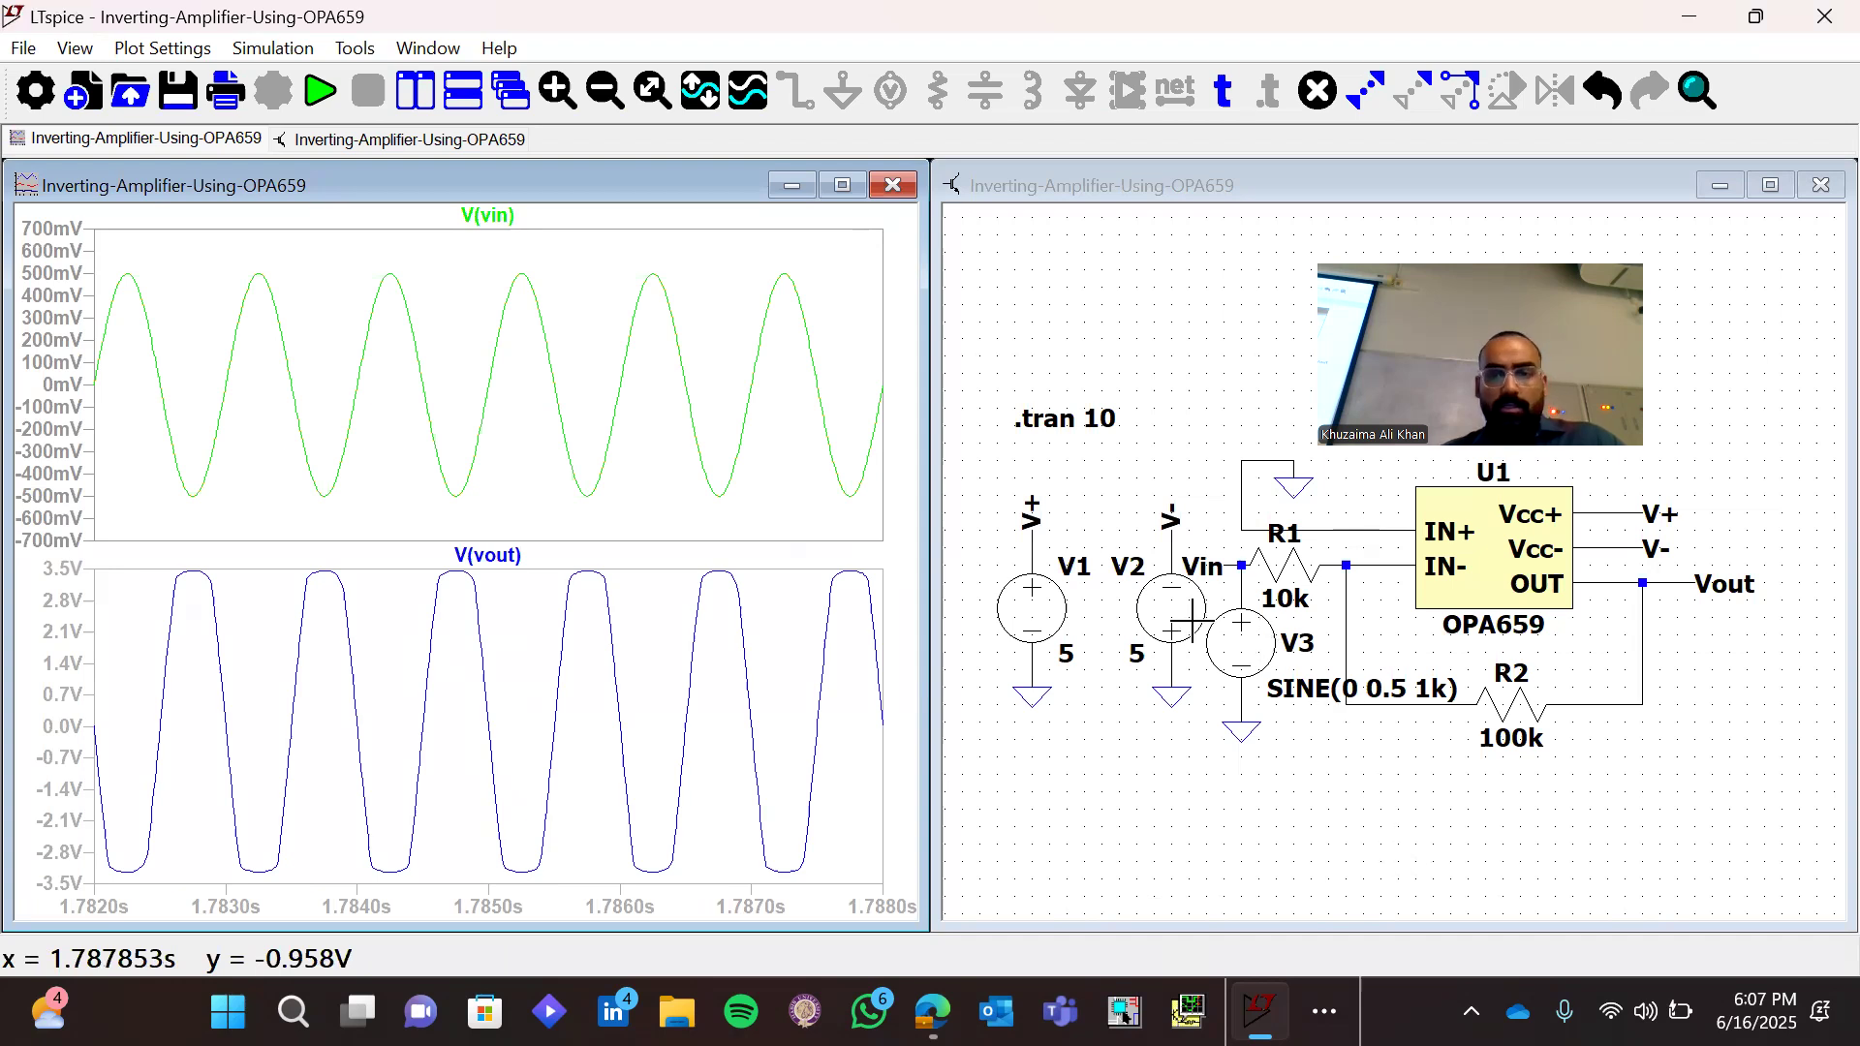
Set the sine amplitude of input source V3 to 1 V
right_click(1257, 659)
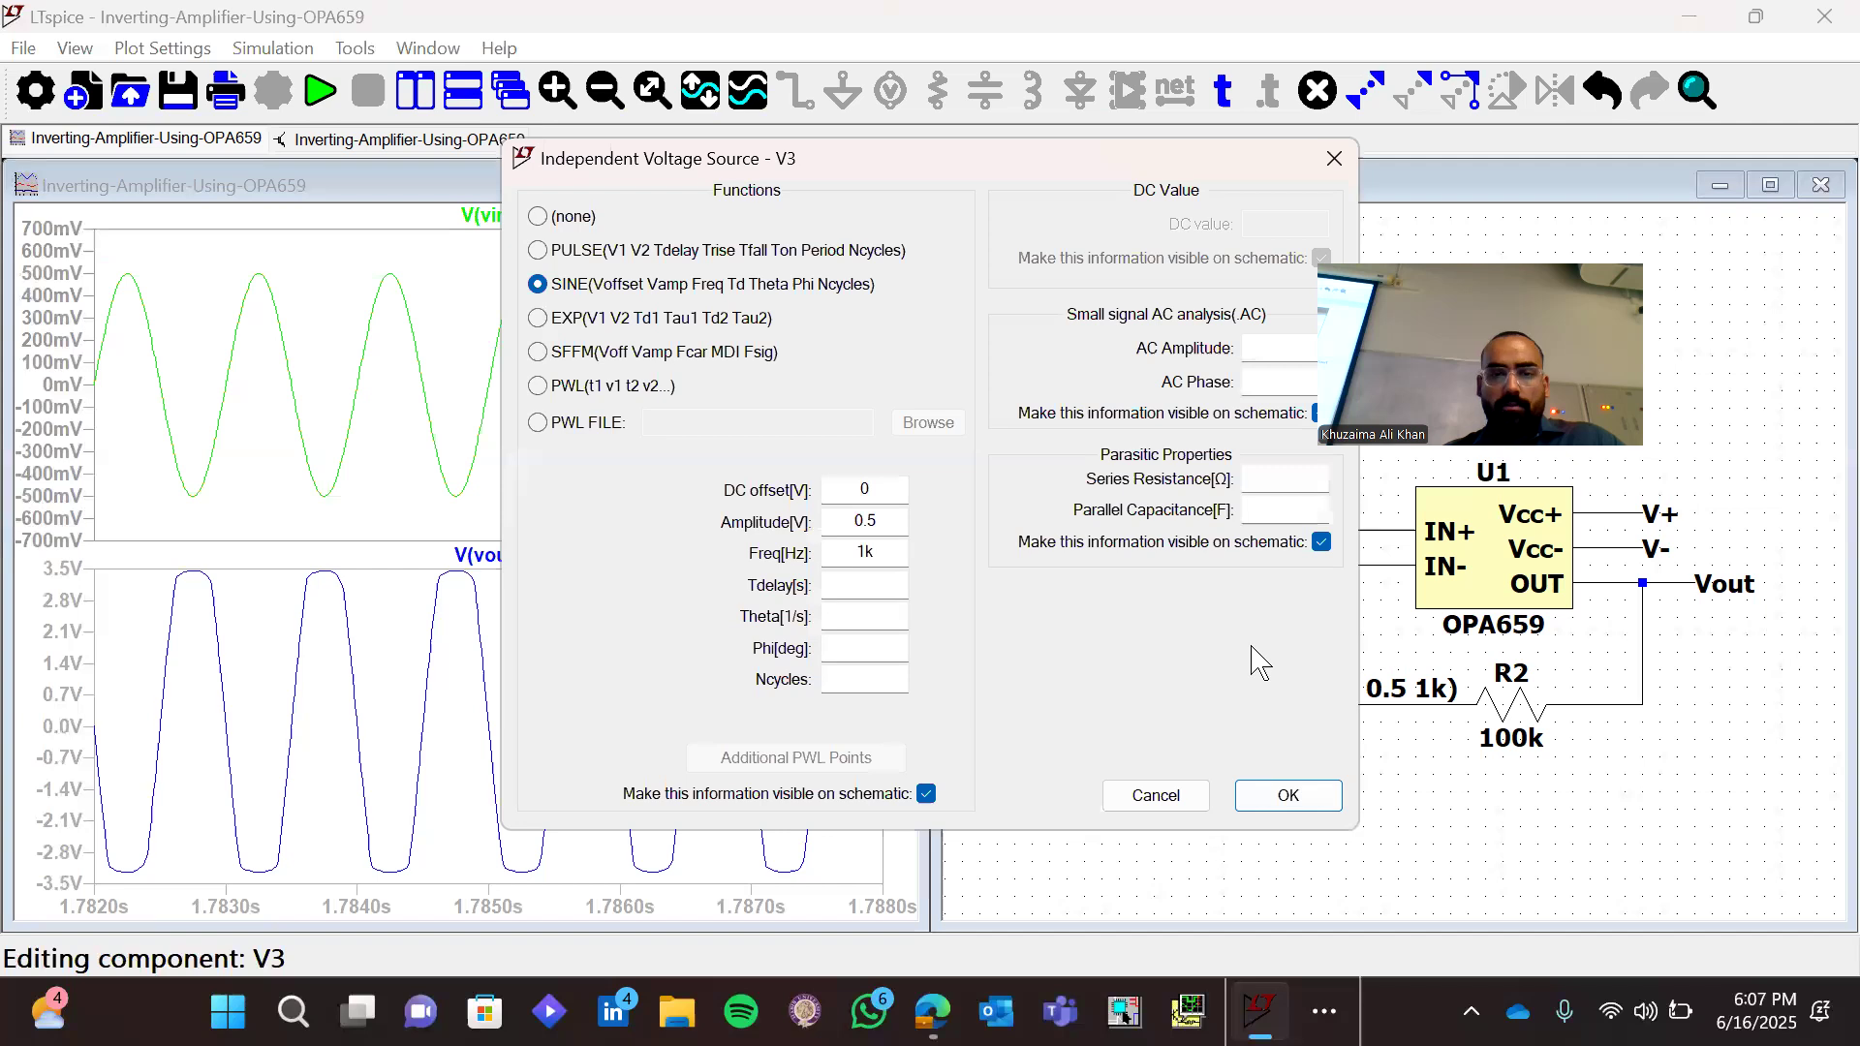
click(883, 521)
key(BackSpace)
key(BackSpace)
key(BackSpace)
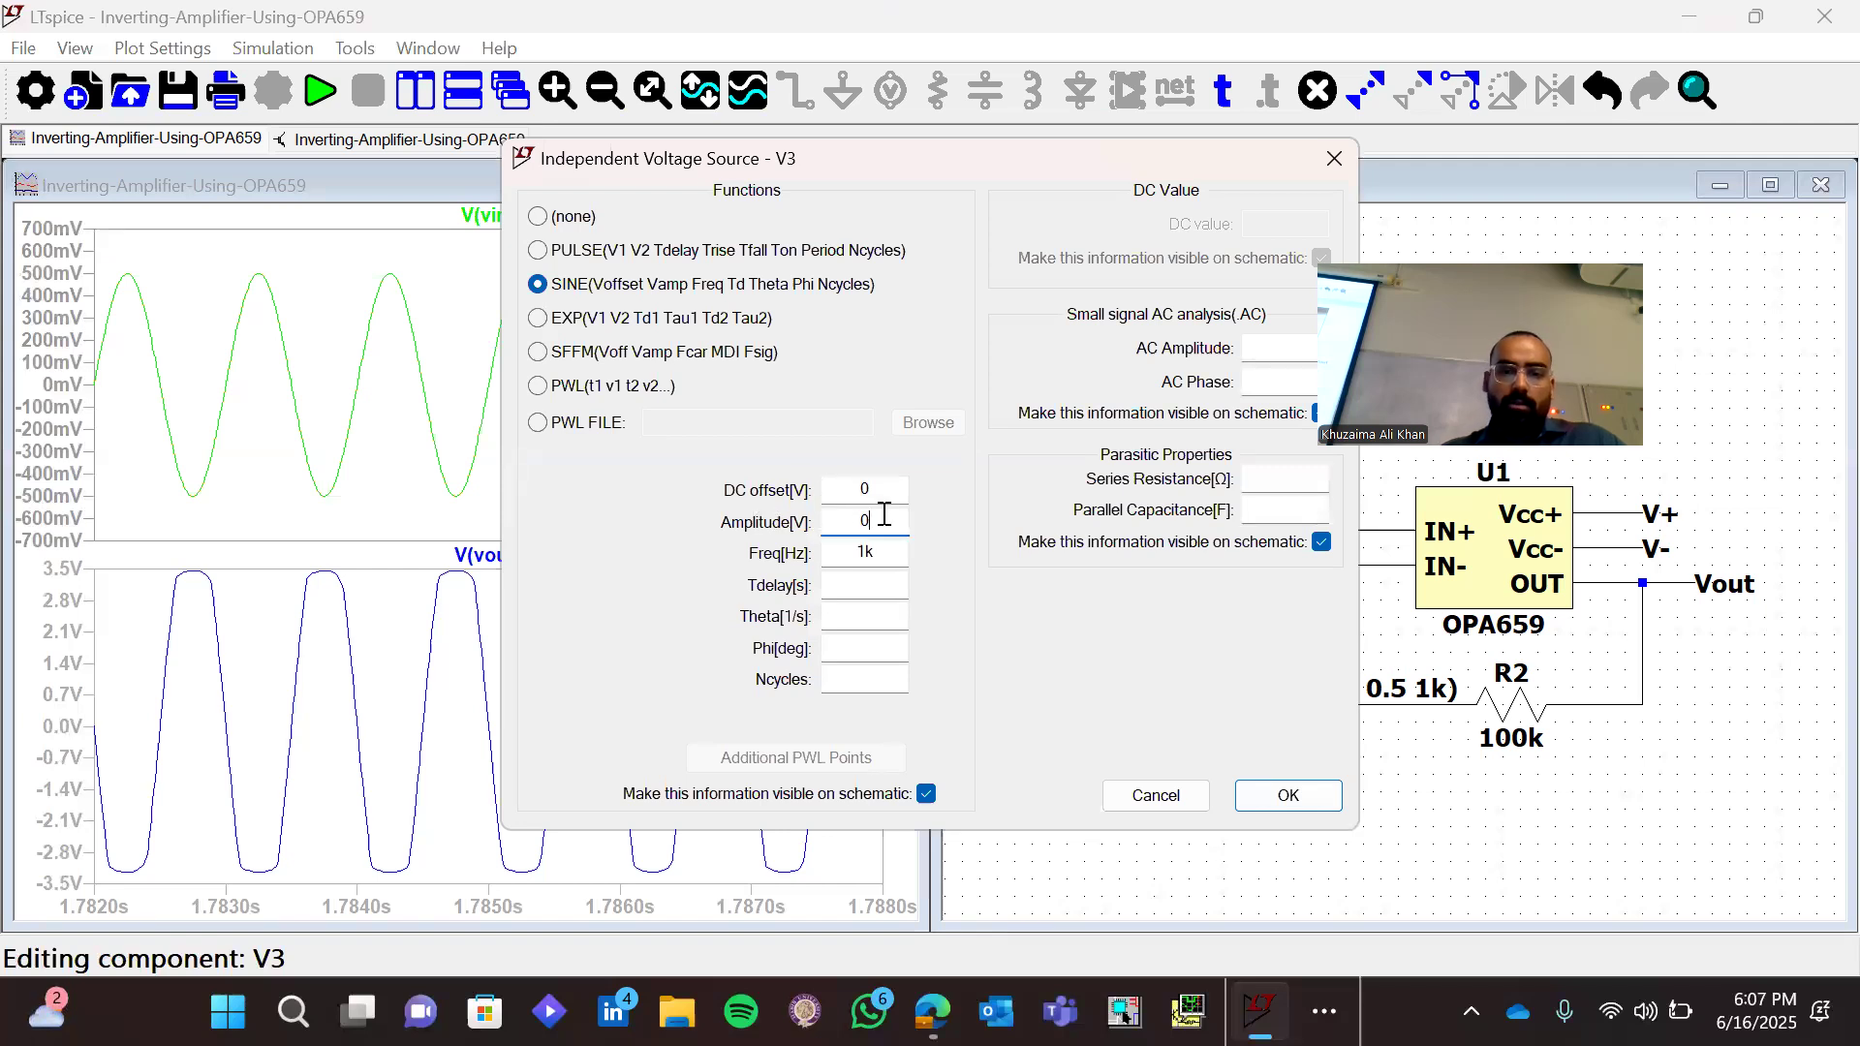
click(1289, 795)
Rerun the transient simulation with the new input amplitude and examine about two cycles of Vin and Vout
click(328, 97)
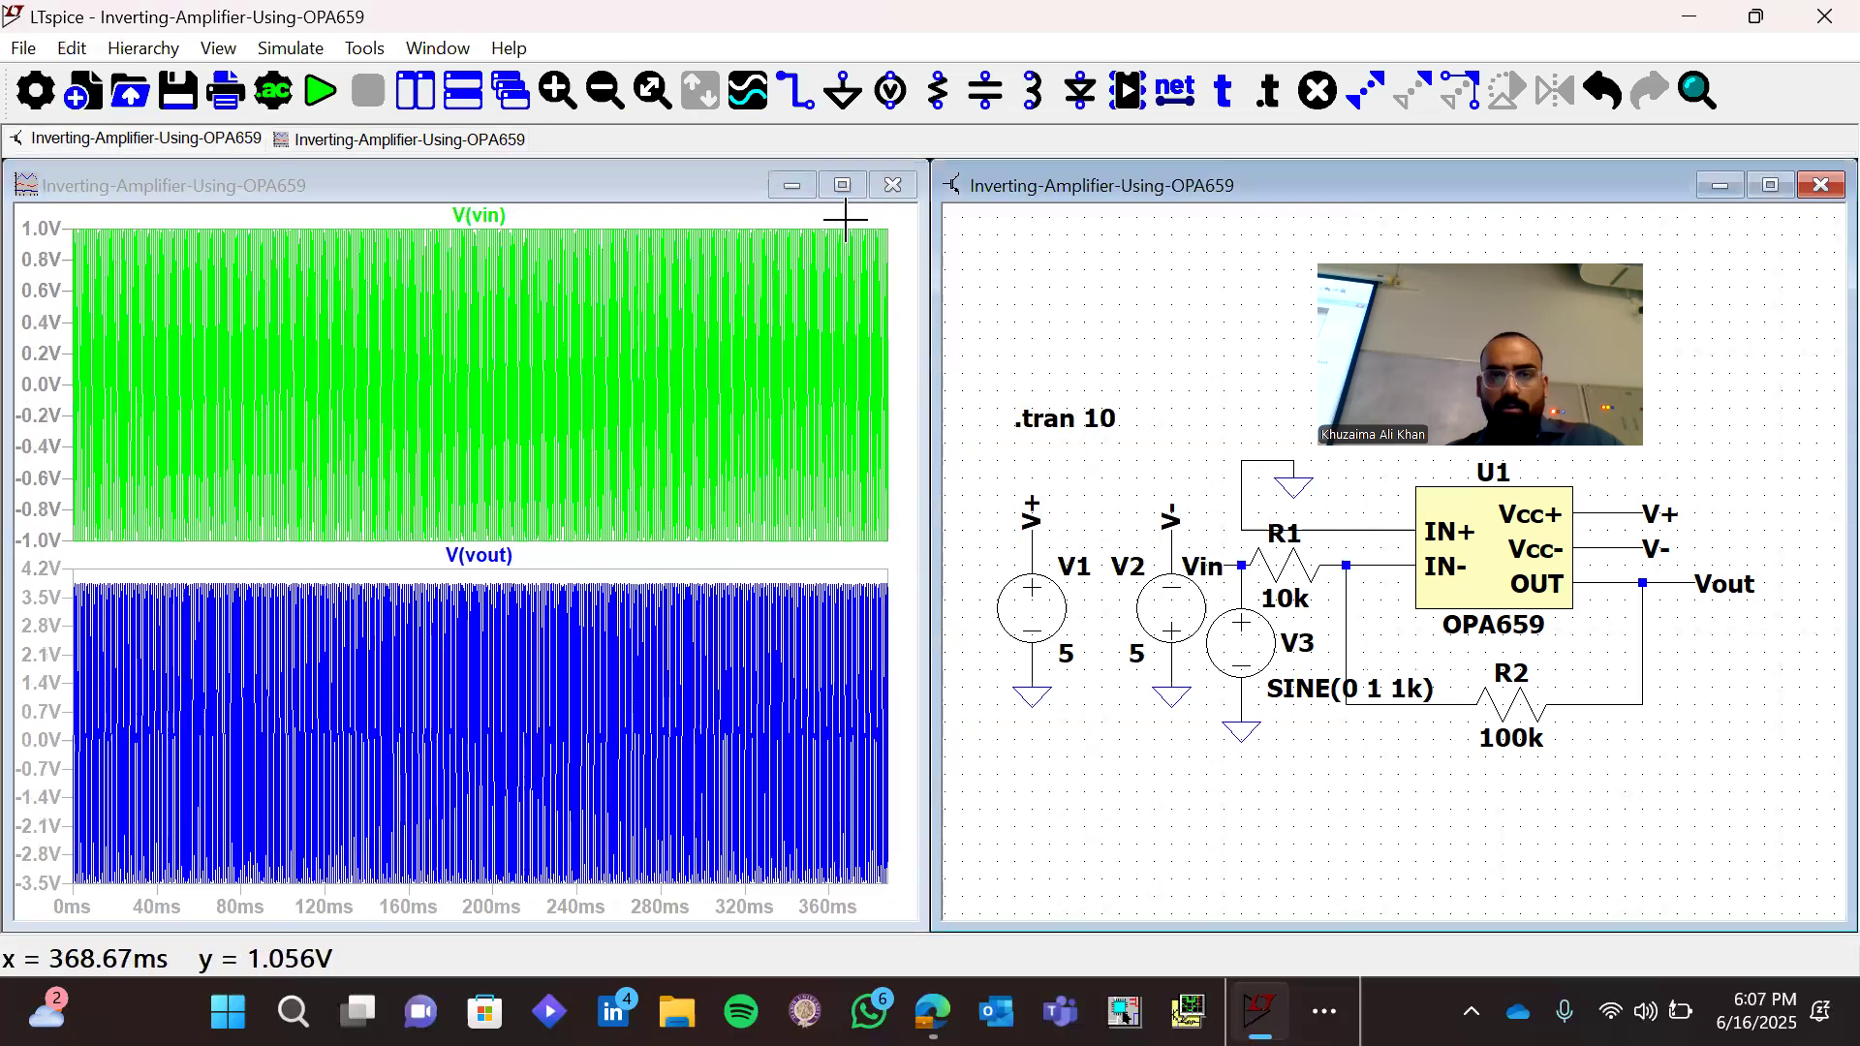
drag(851, 222, 882, 589)
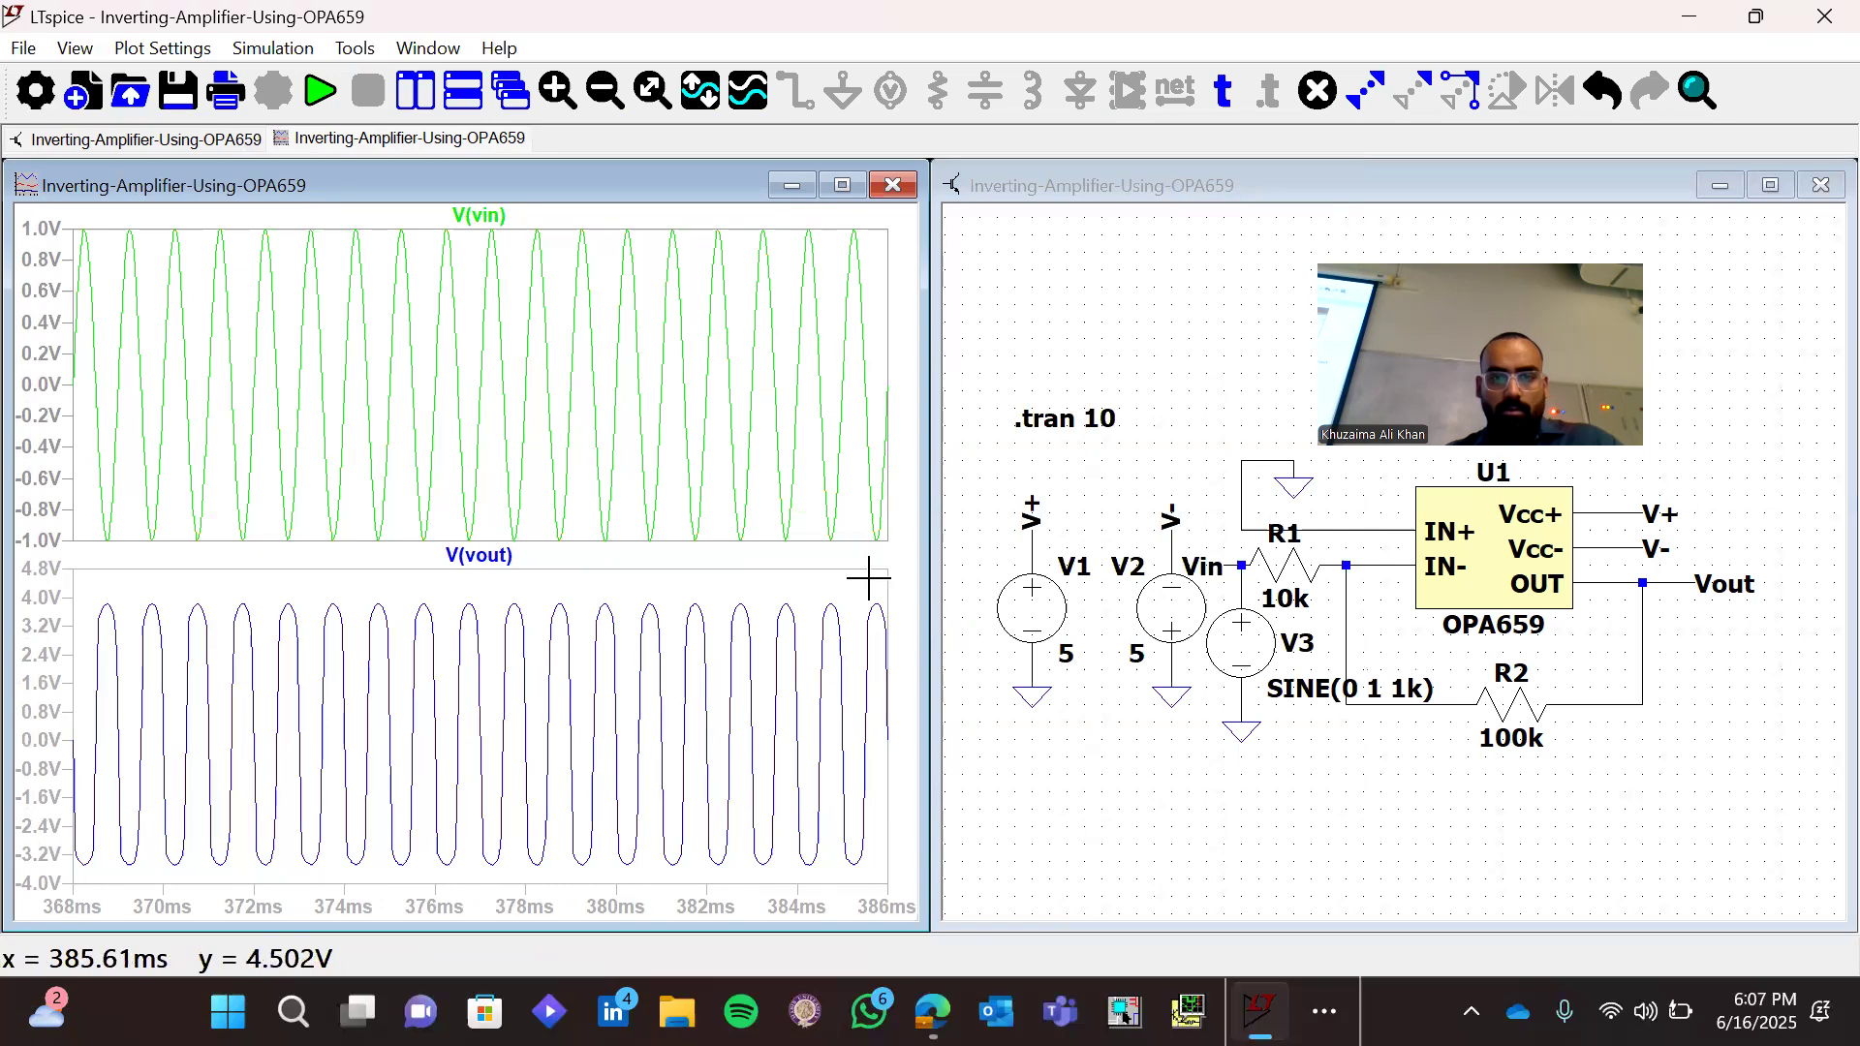
drag(784, 215, 870, 612)
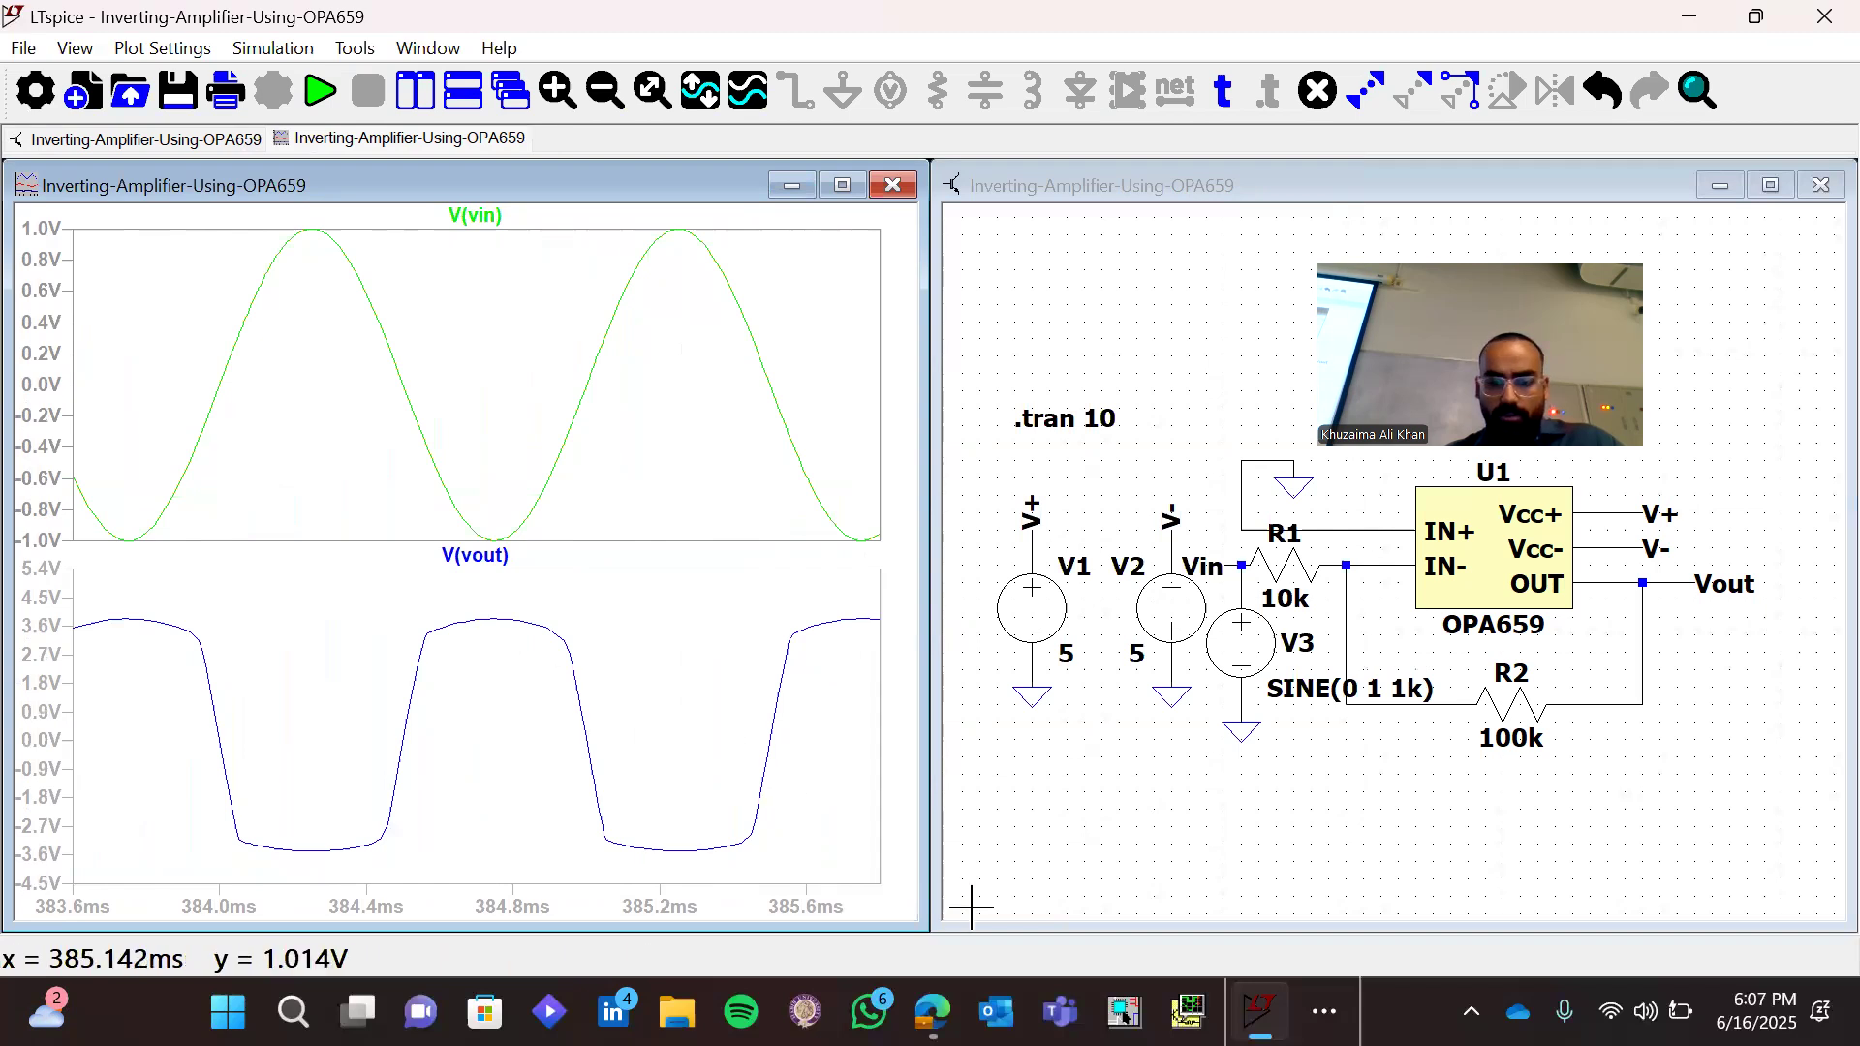
Switch to the OPA659 datasheet in the browser and review its maximum ratings, recommended operating conditions and electrical characteristics
mouse_move(932, 1013)
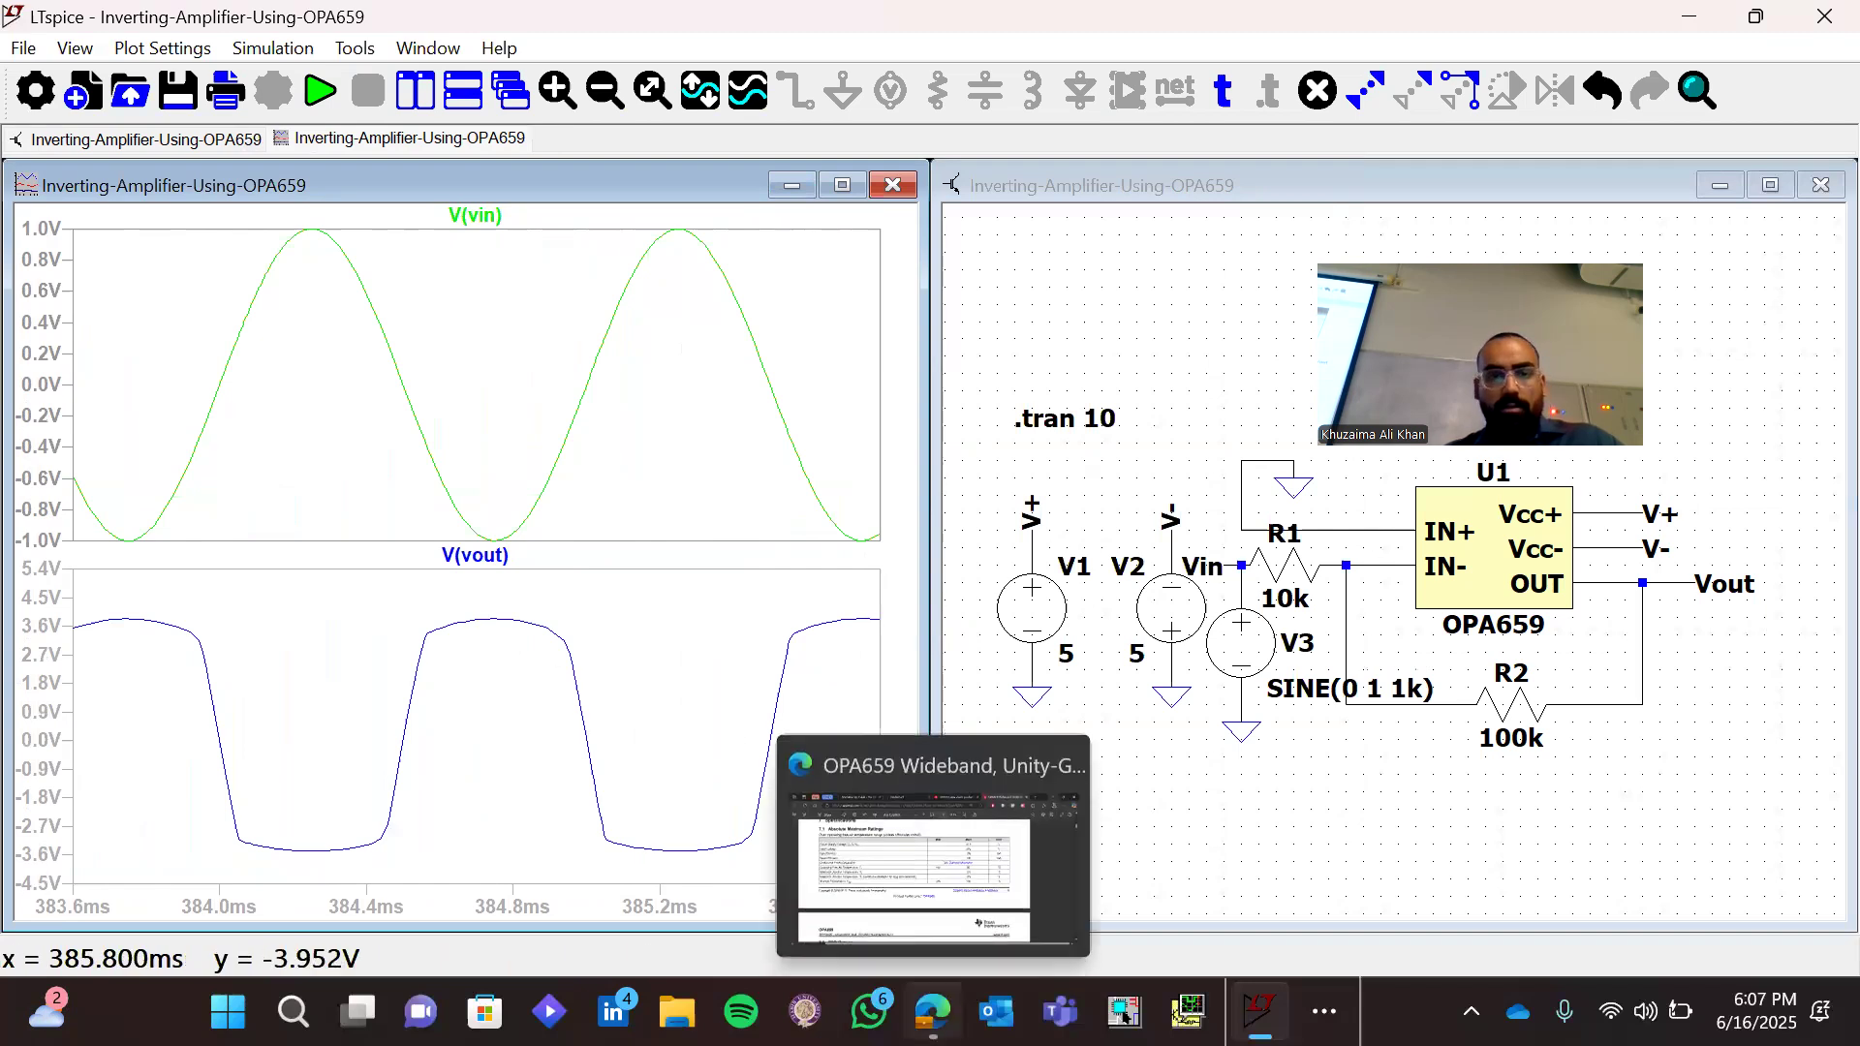
click(932, 853)
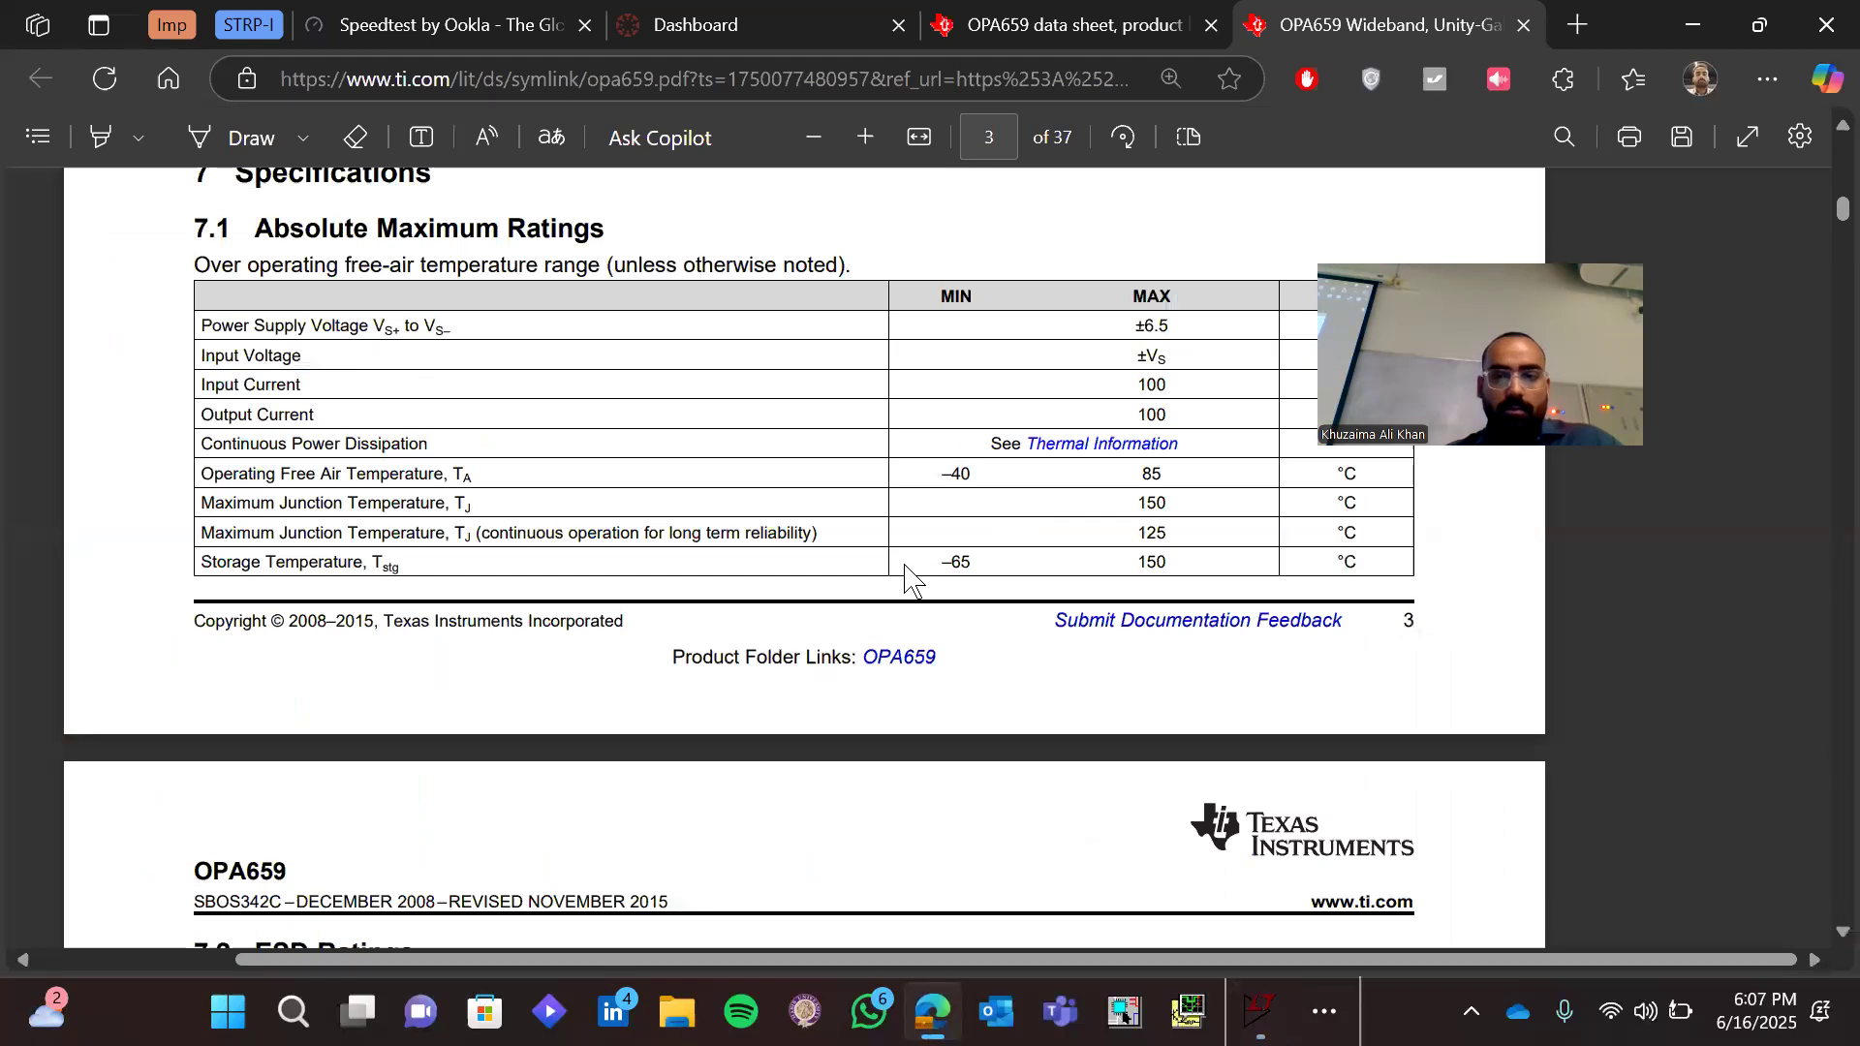
scroll(907, 579, up, 2)
scroll(1187, 547, up, 2)
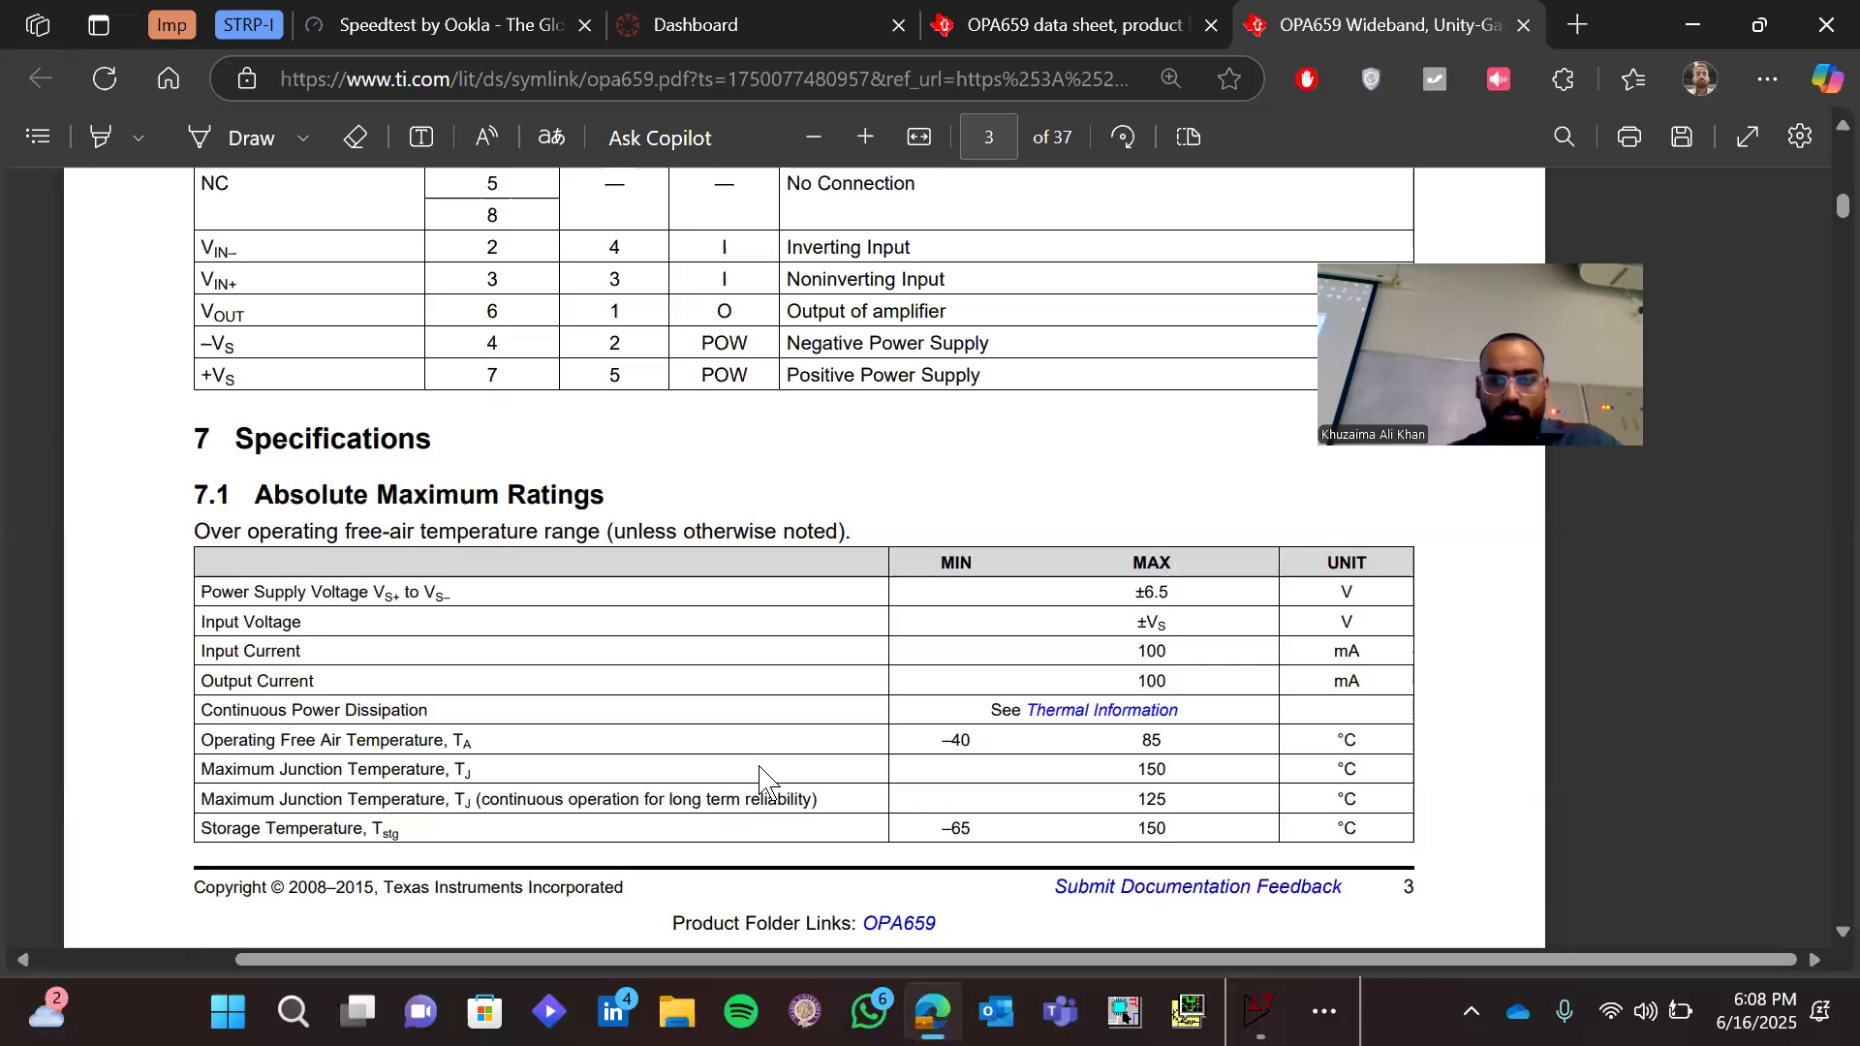
scroll(759, 775, down, 5)
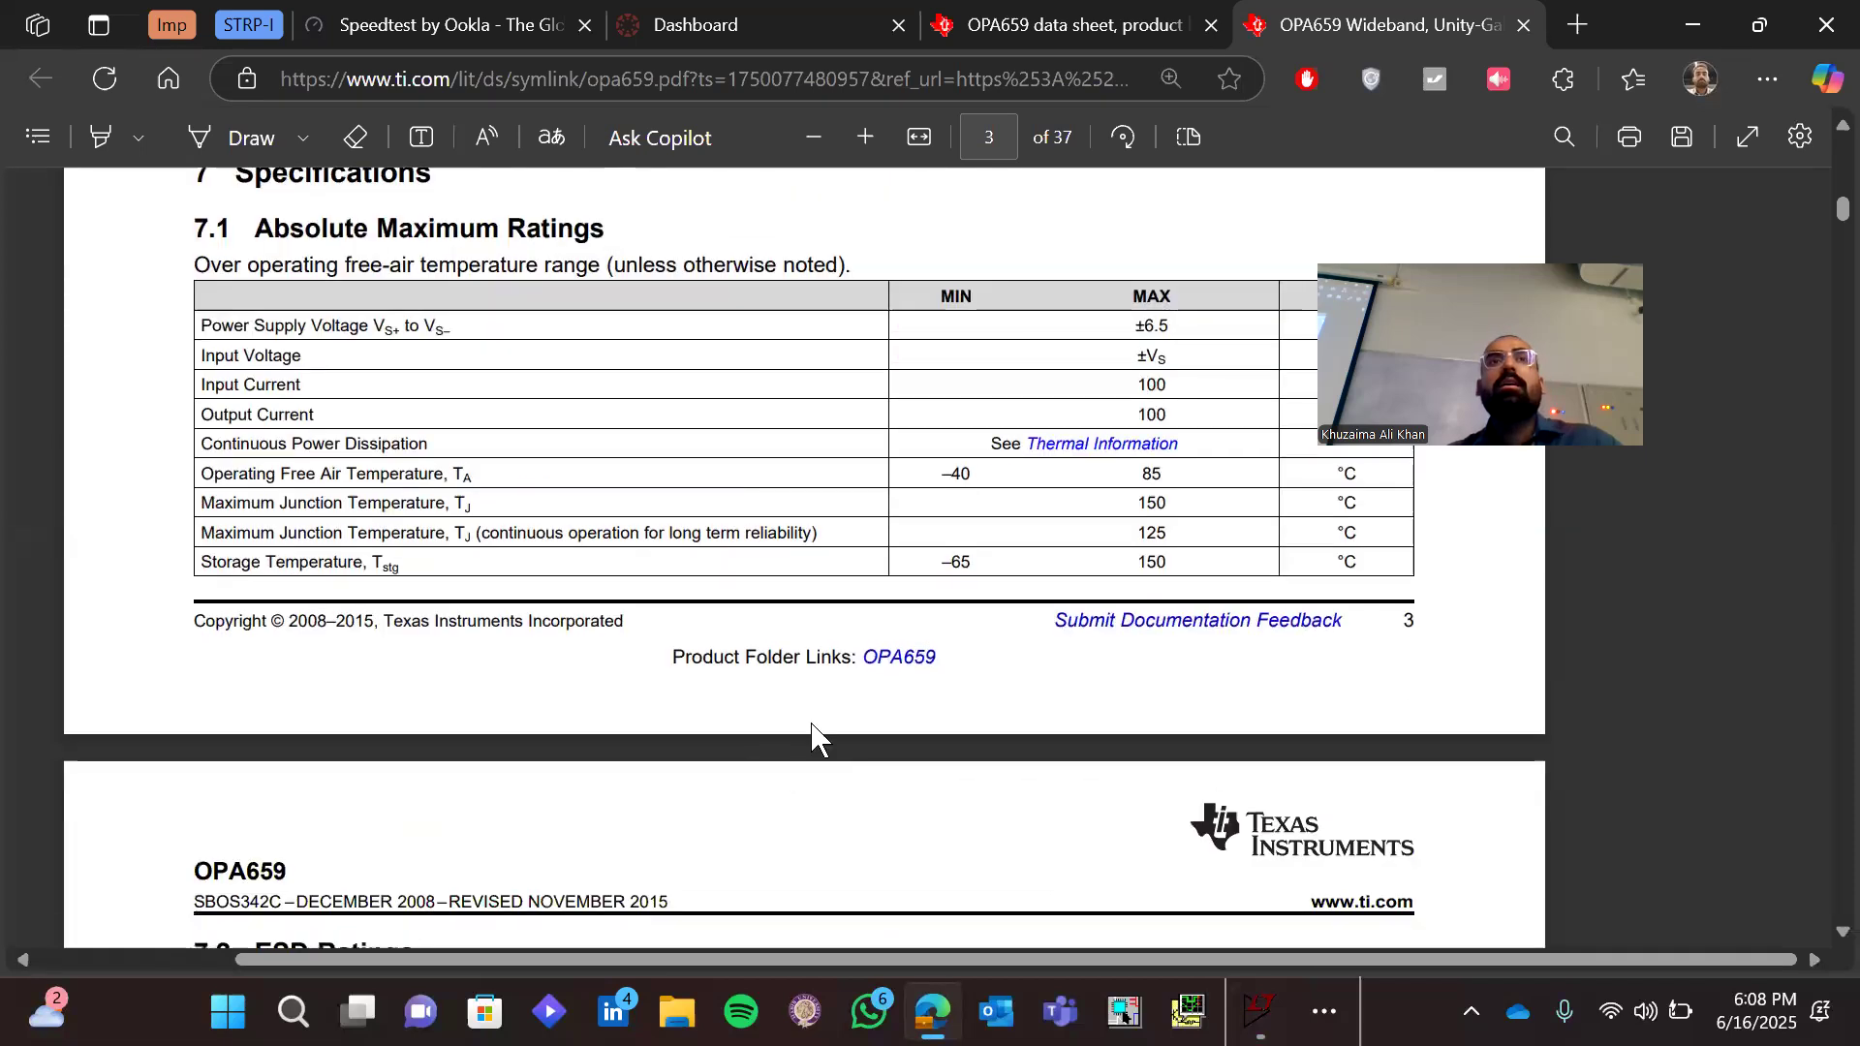
scroll(814, 739, down, 6)
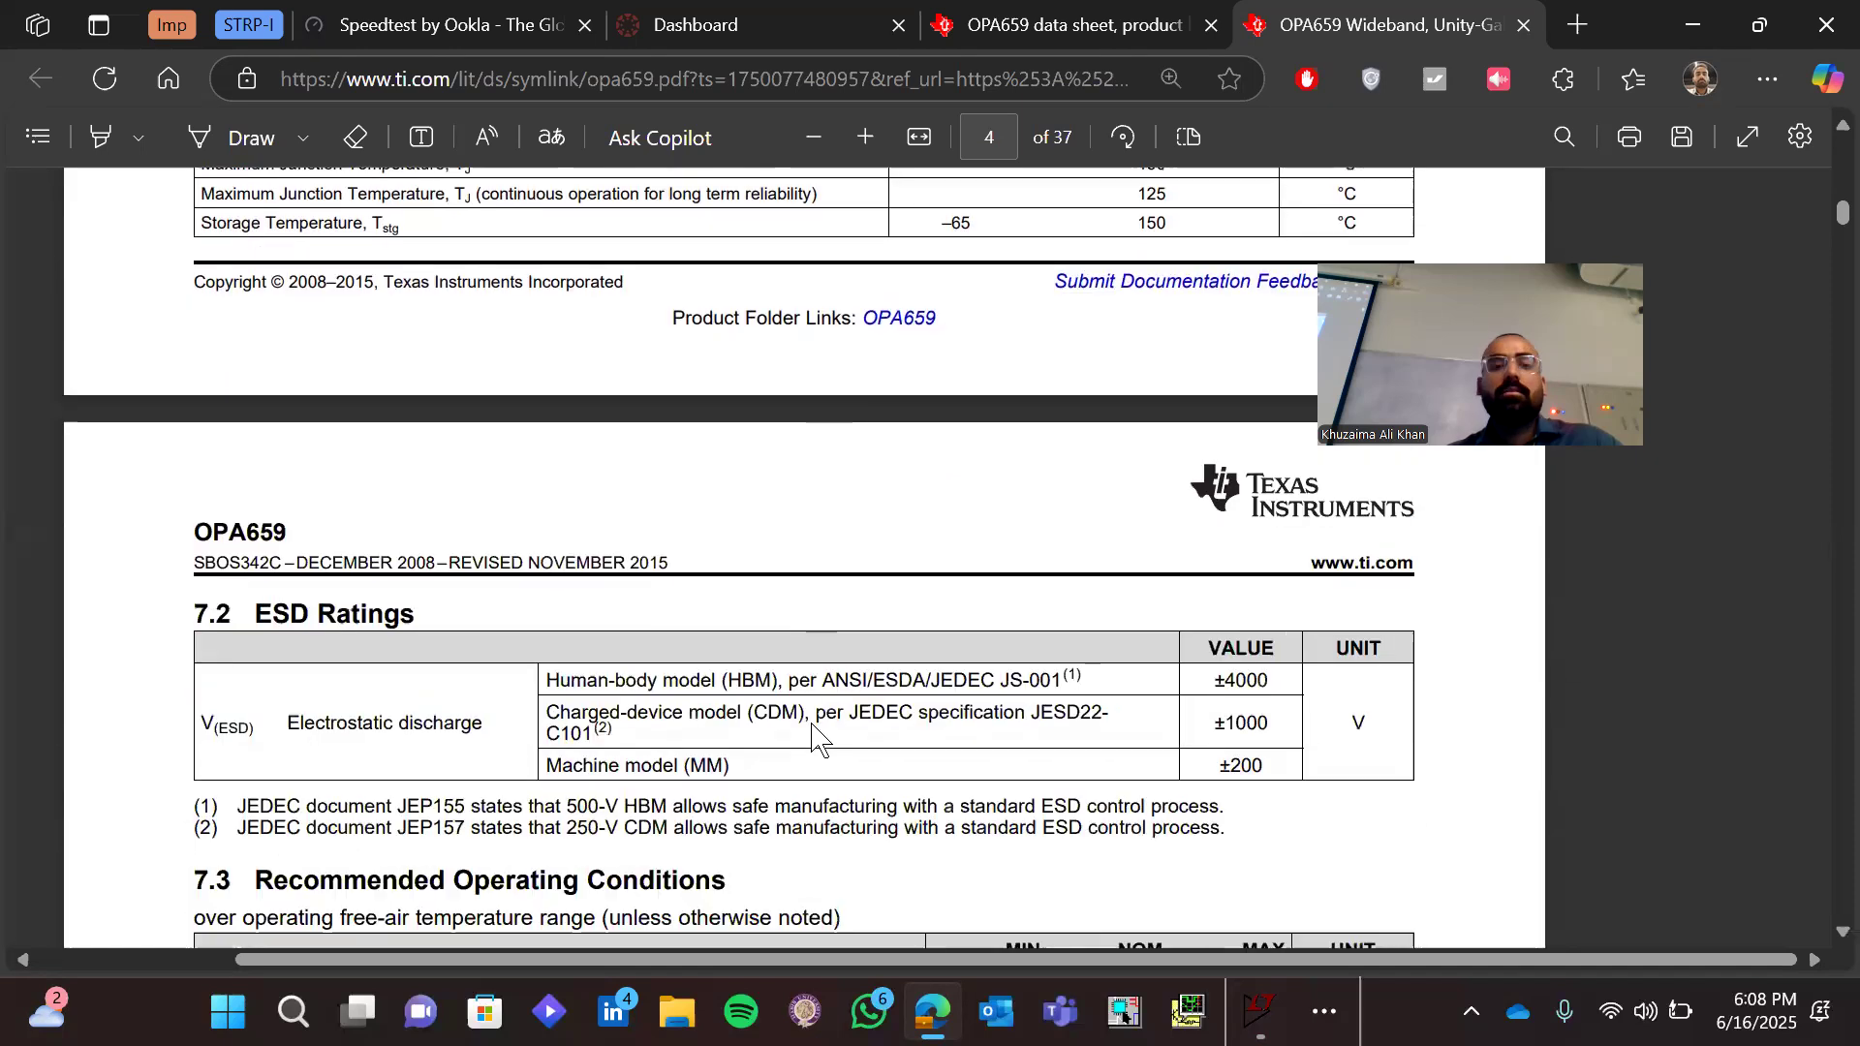
scroll(814, 740, down, 5)
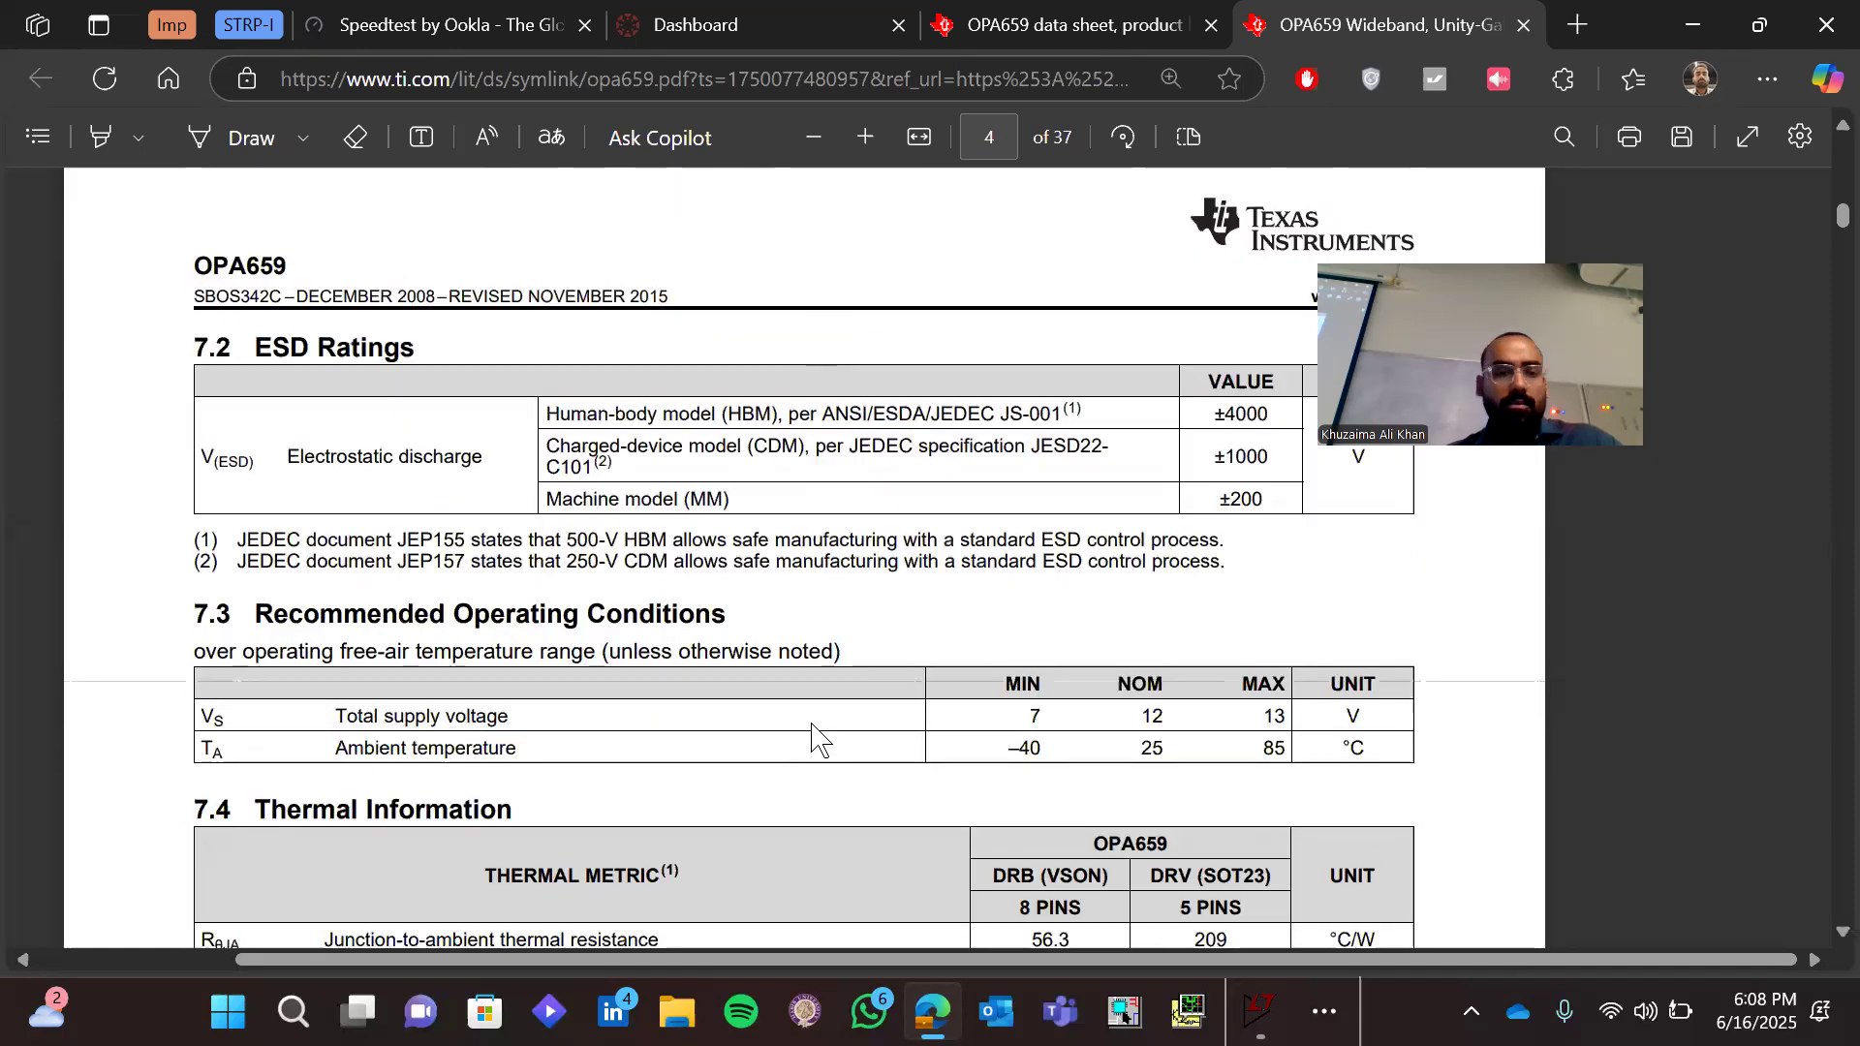
scroll(814, 739, down, 8)
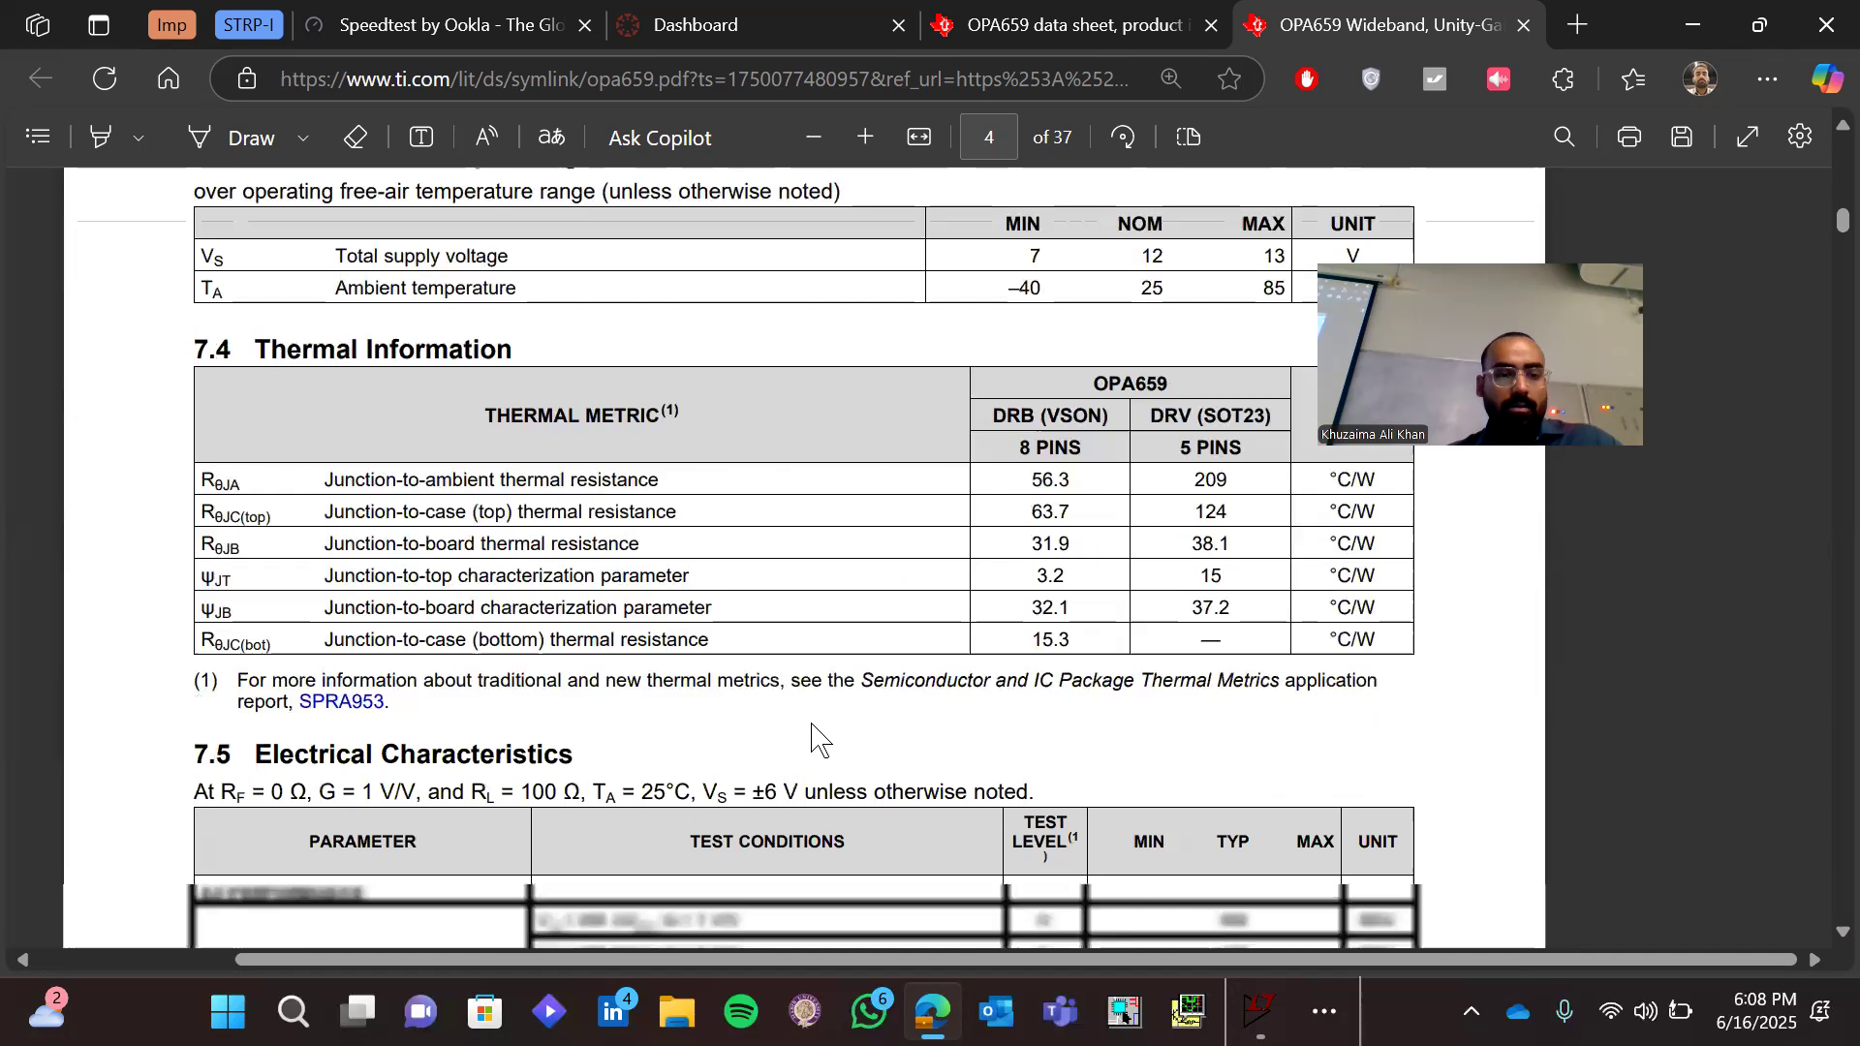
scroll(815, 739, down, 9)
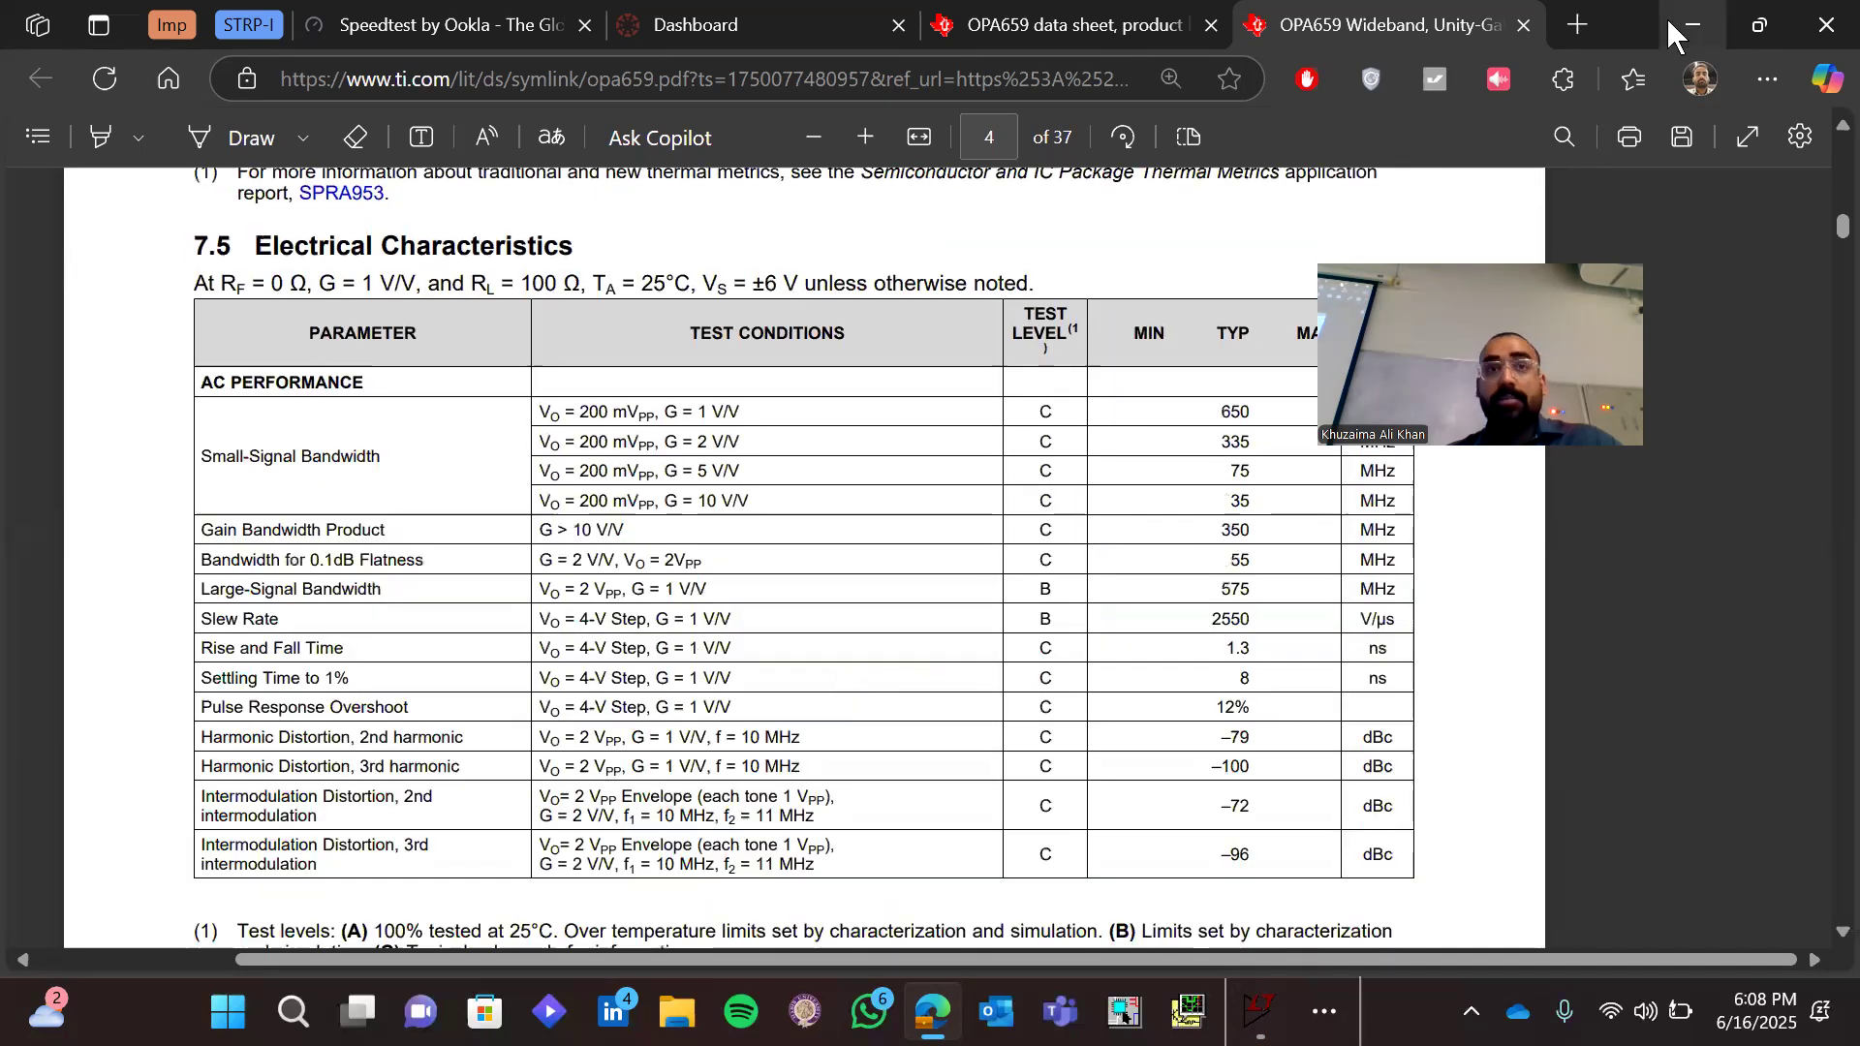
click(1693, 27)
Back in LTspice, set the feedback resistor R2 to 50k
right_click(1511, 712)
text(50k)
key(Return)
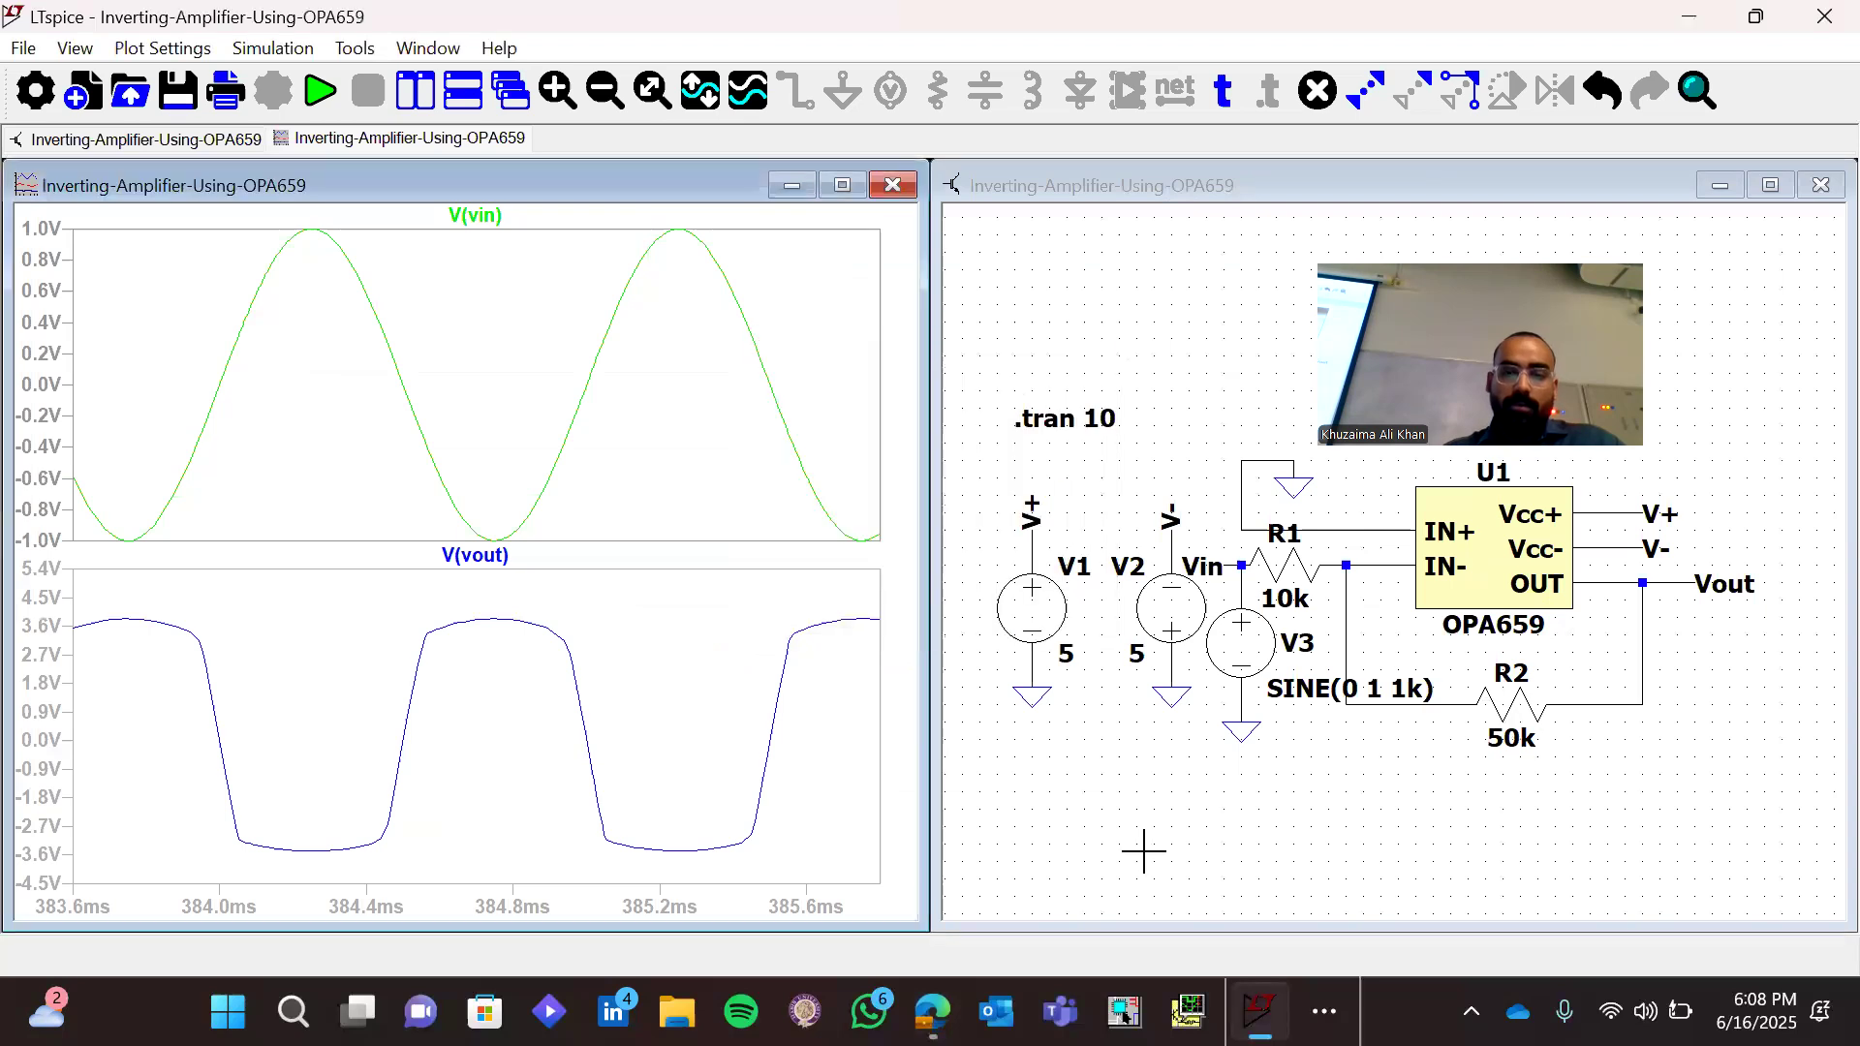
Simulate the amplifier with the changed feedback resistor and examine about three cycles of Vin and Vout for clipping
click(1180, 826)
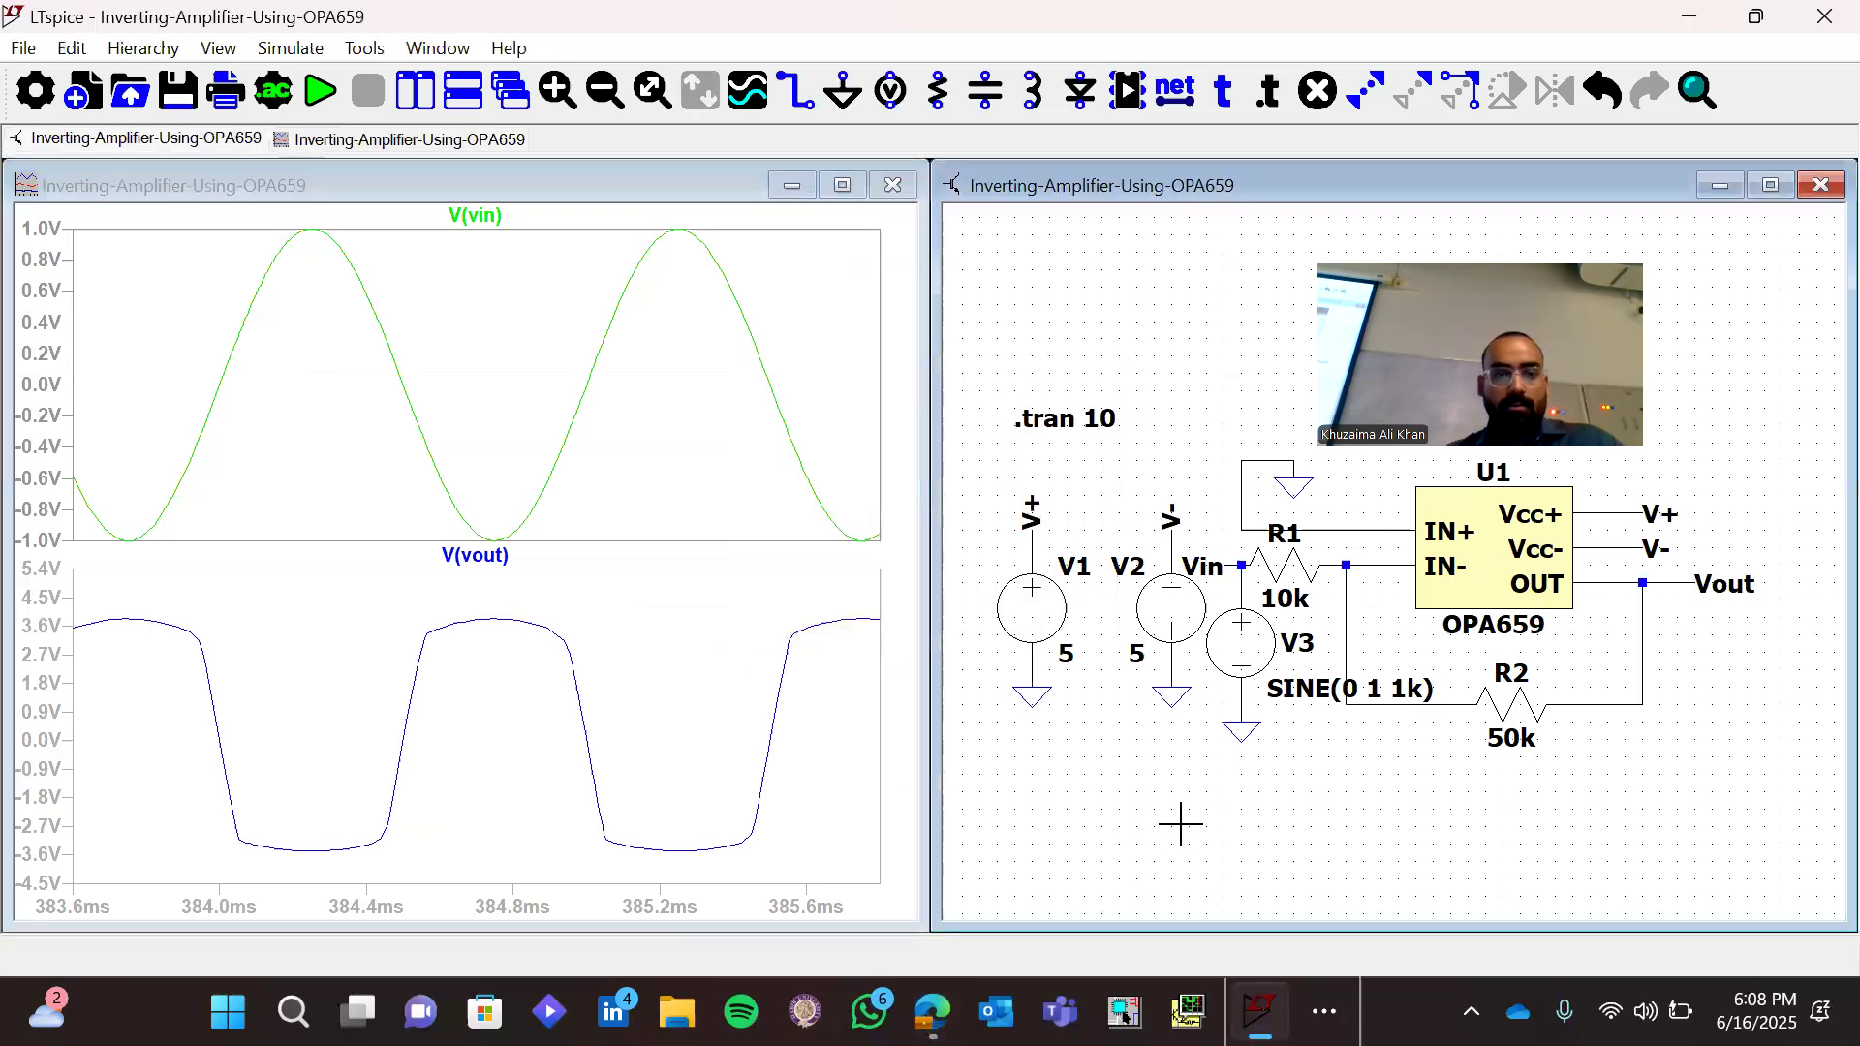
click(321, 94)
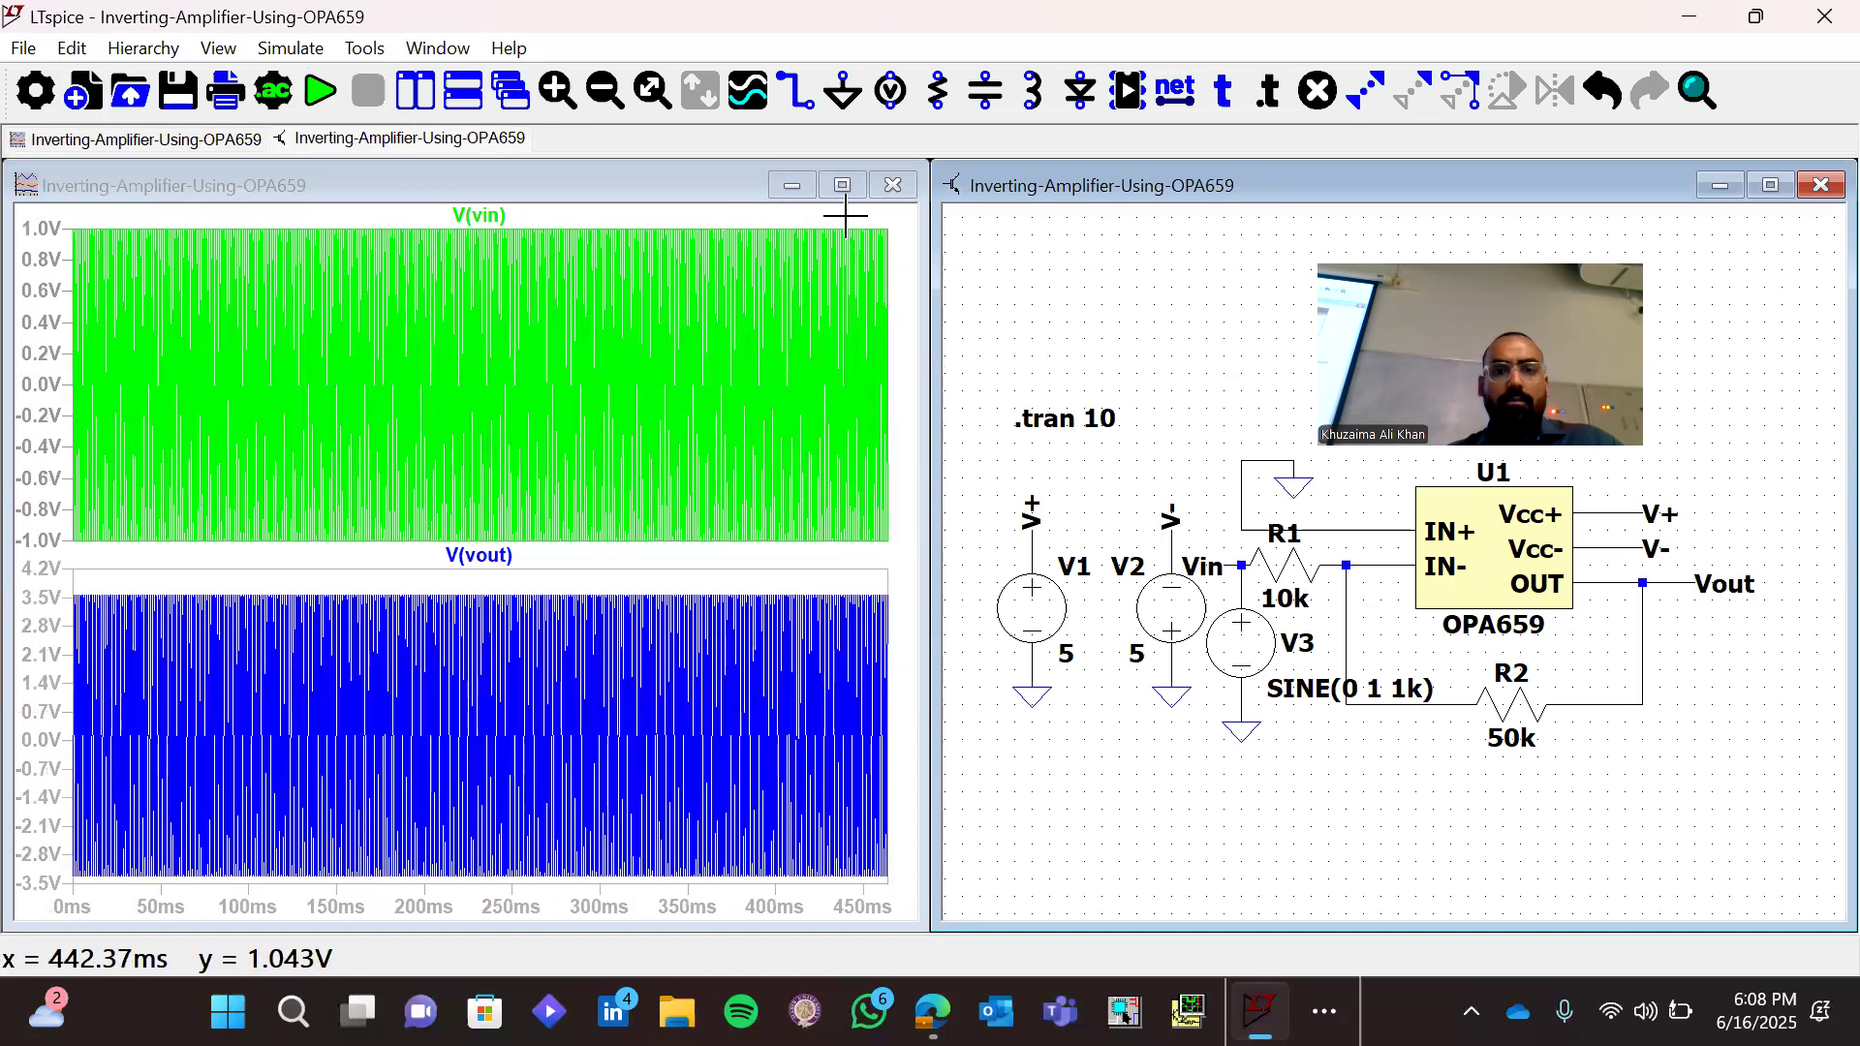
drag(843, 217, 880, 656)
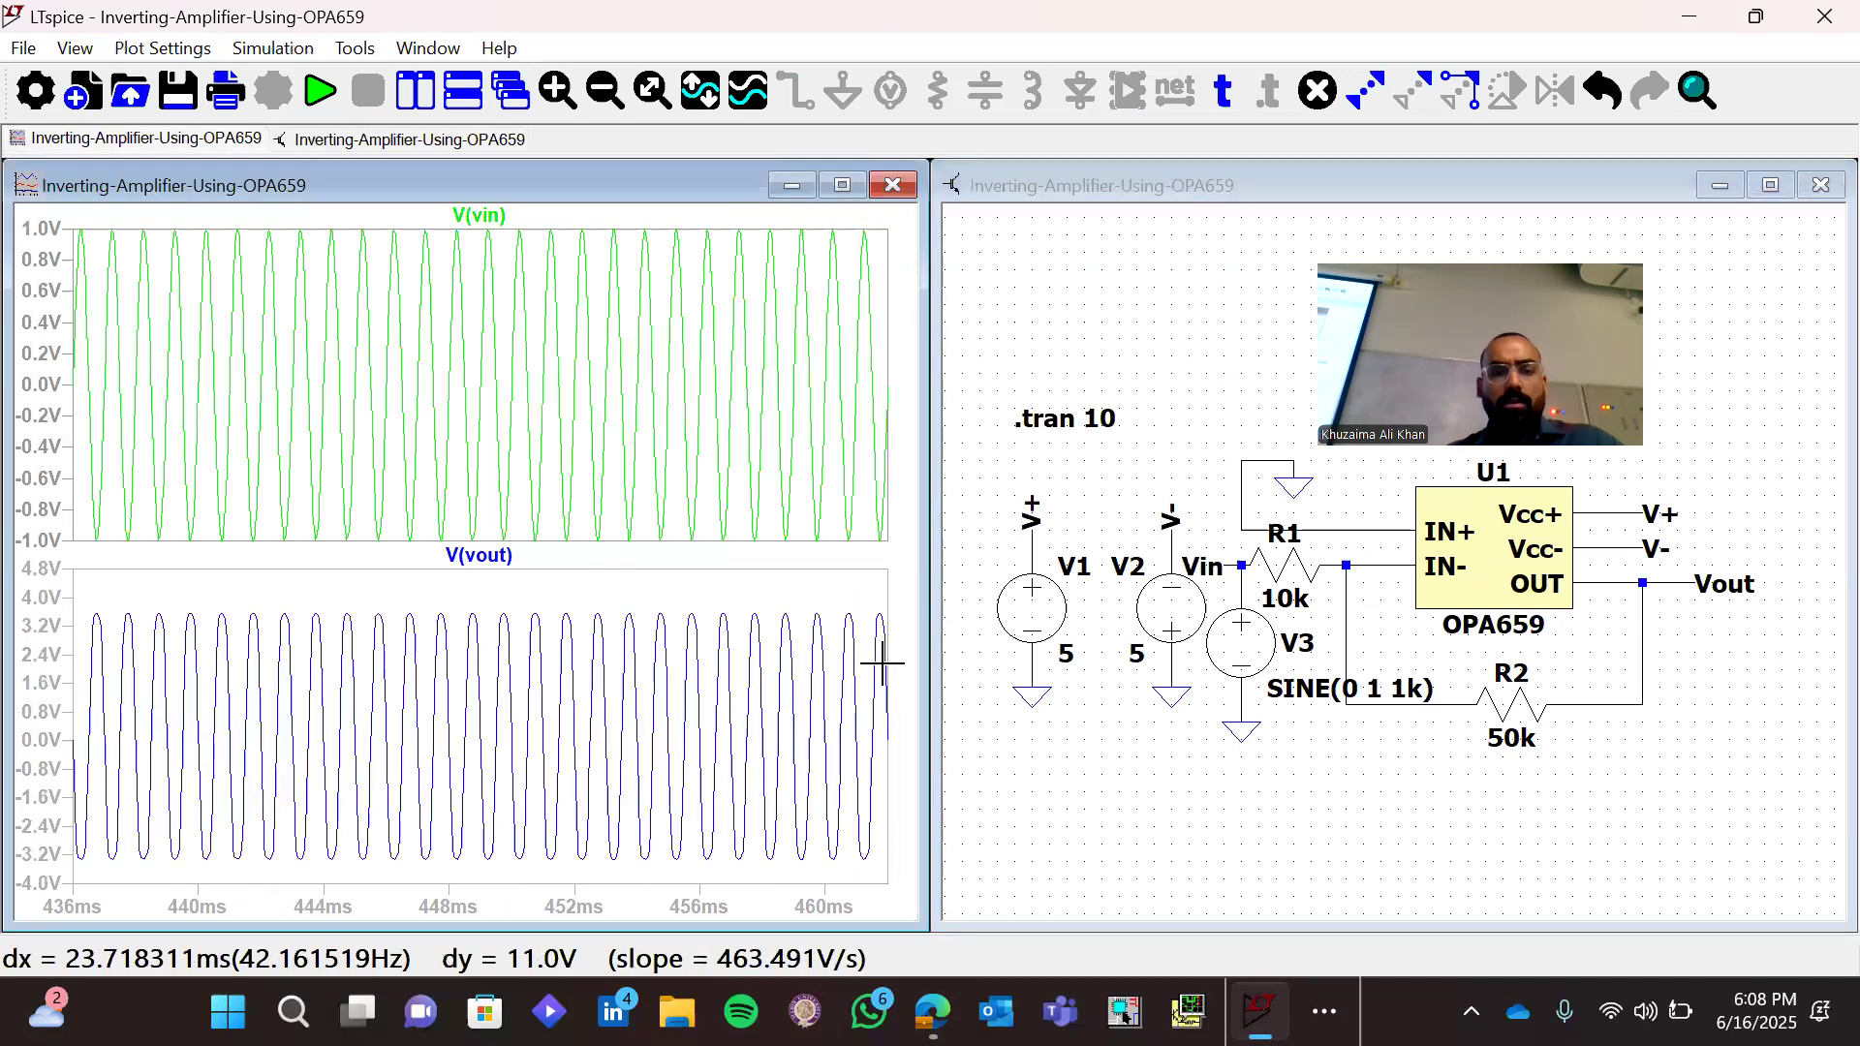
drag(755, 208, 843, 655)
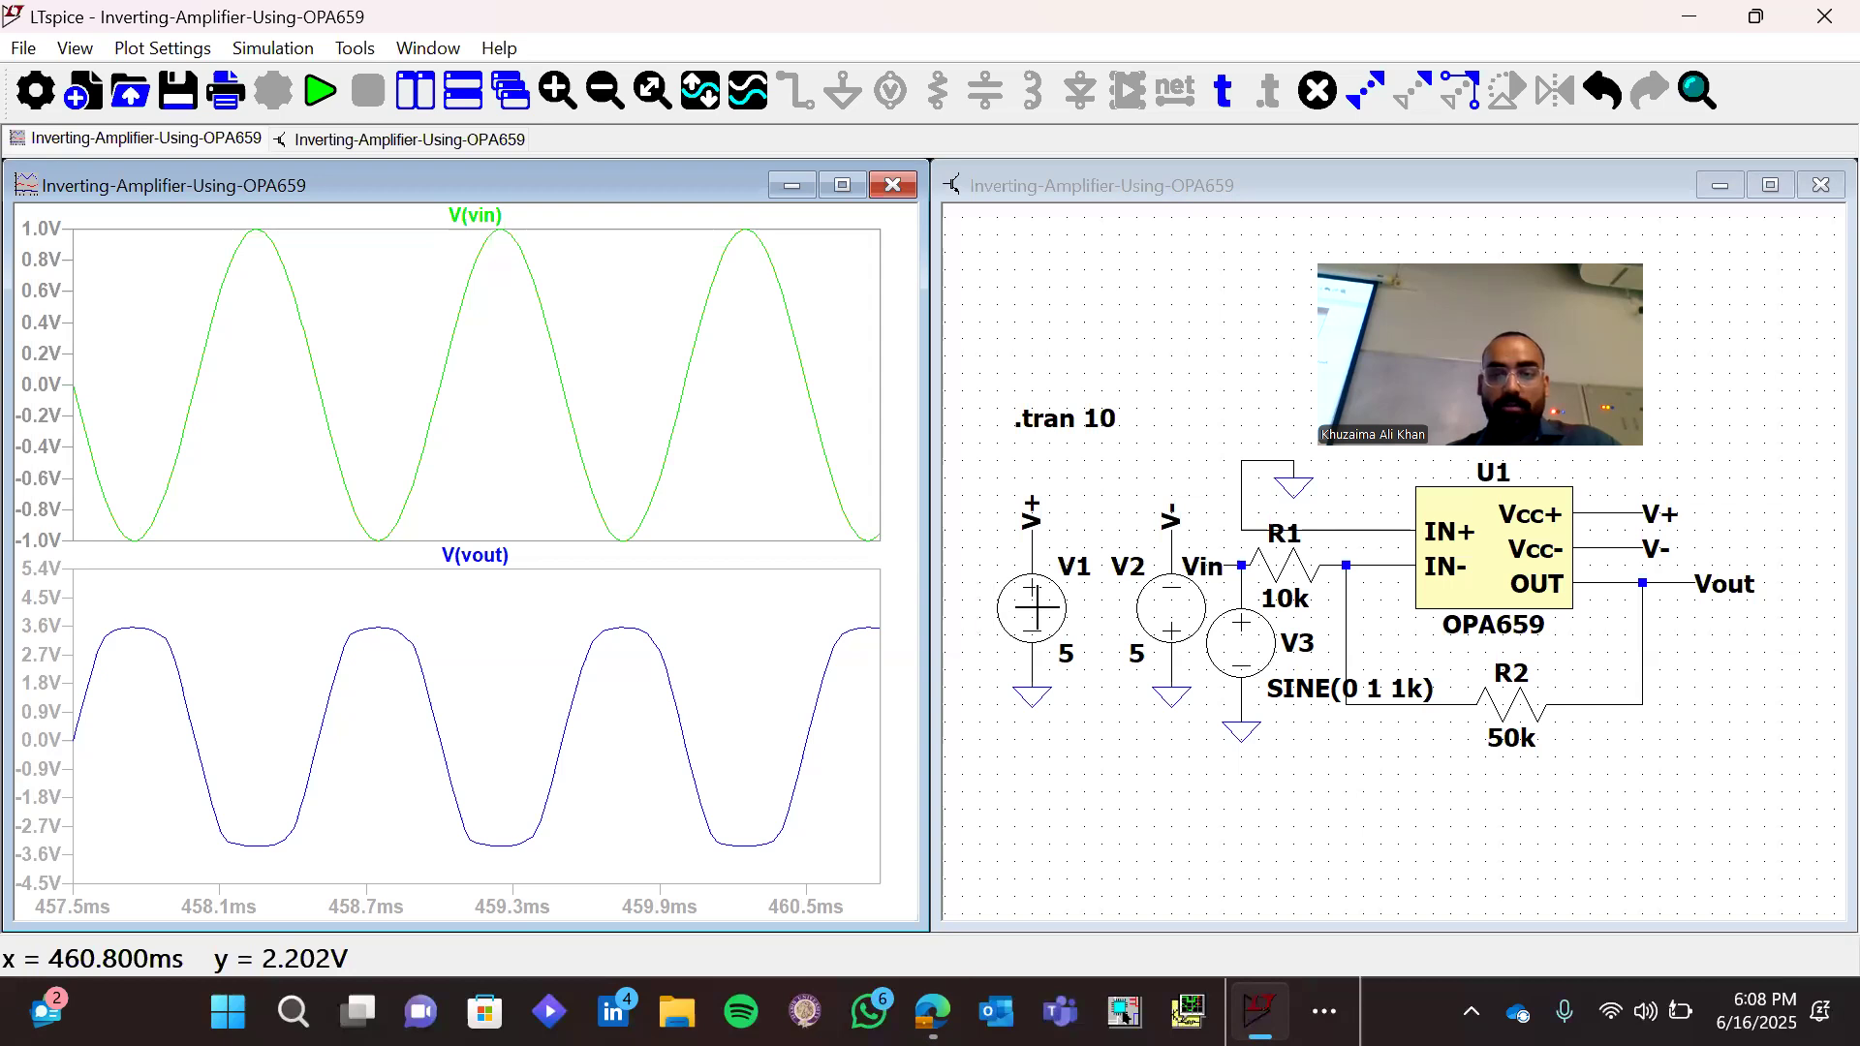
Set the DC value of both supply sources V1 and V2 to 6.5 V
right_click(1045, 616)
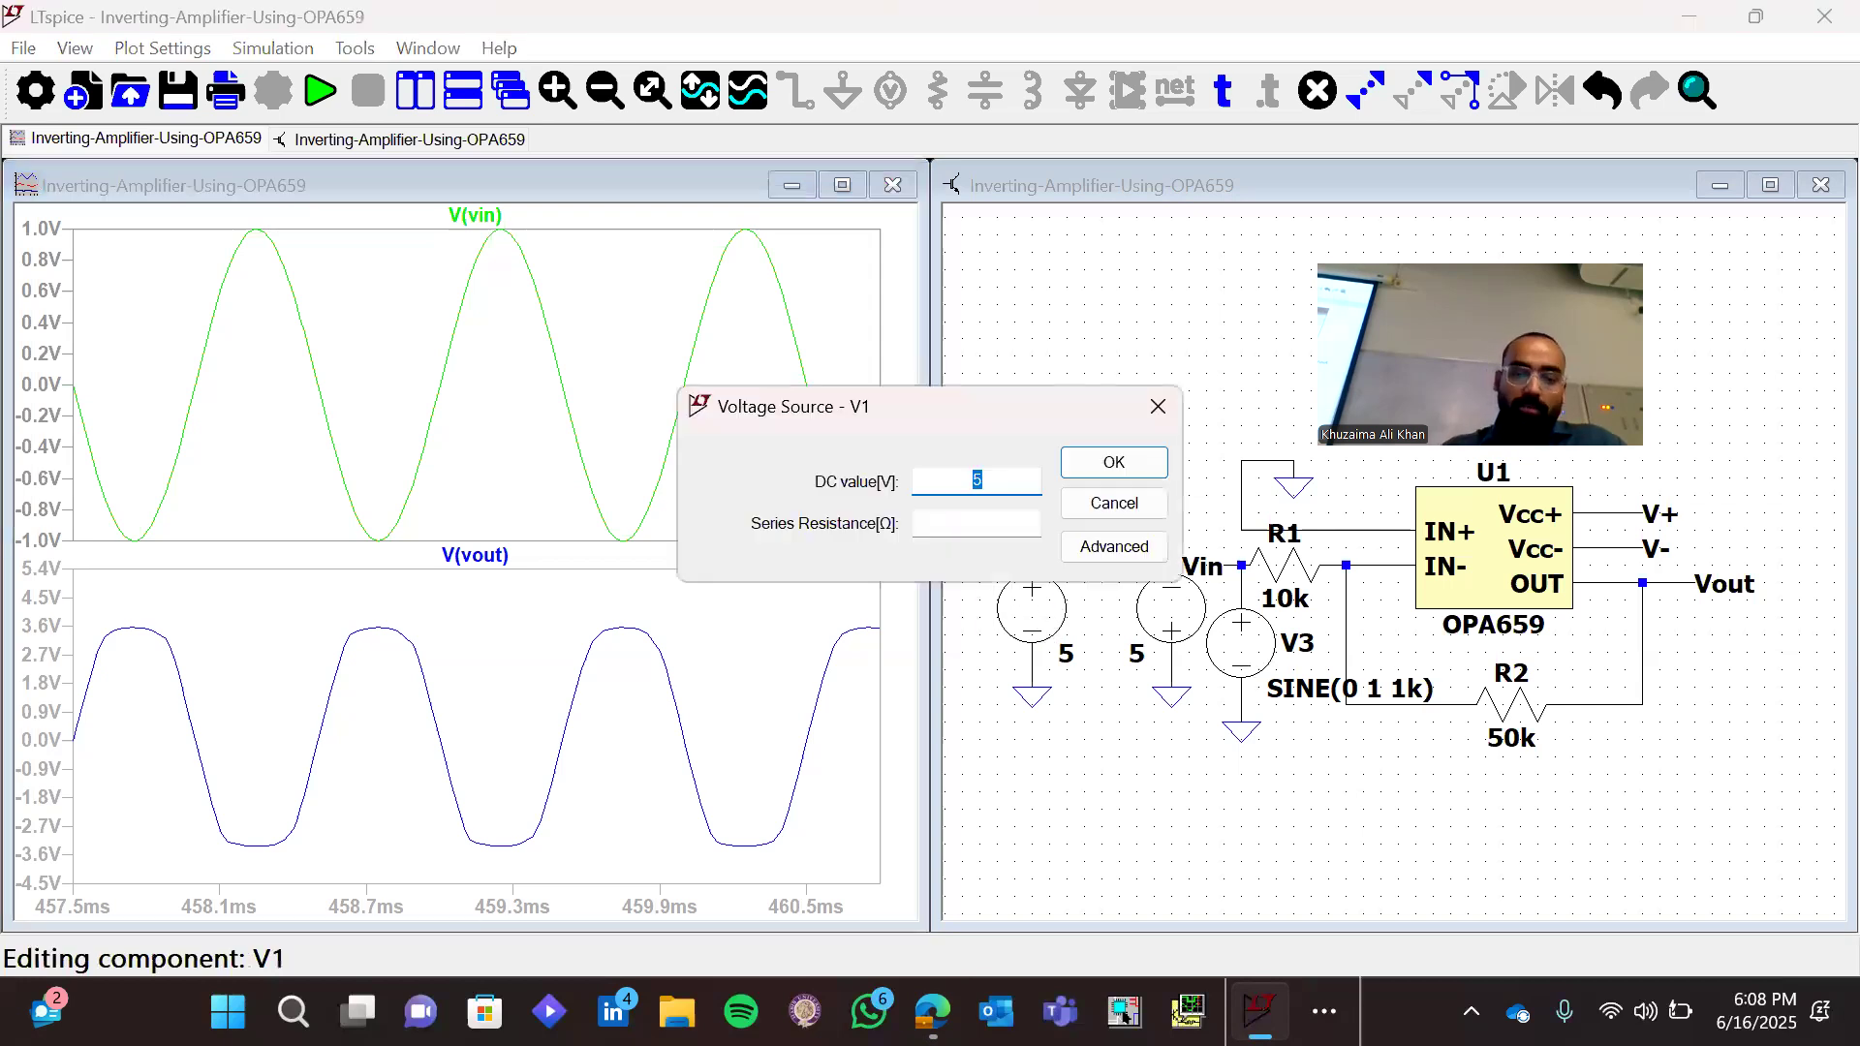
text(6.5)
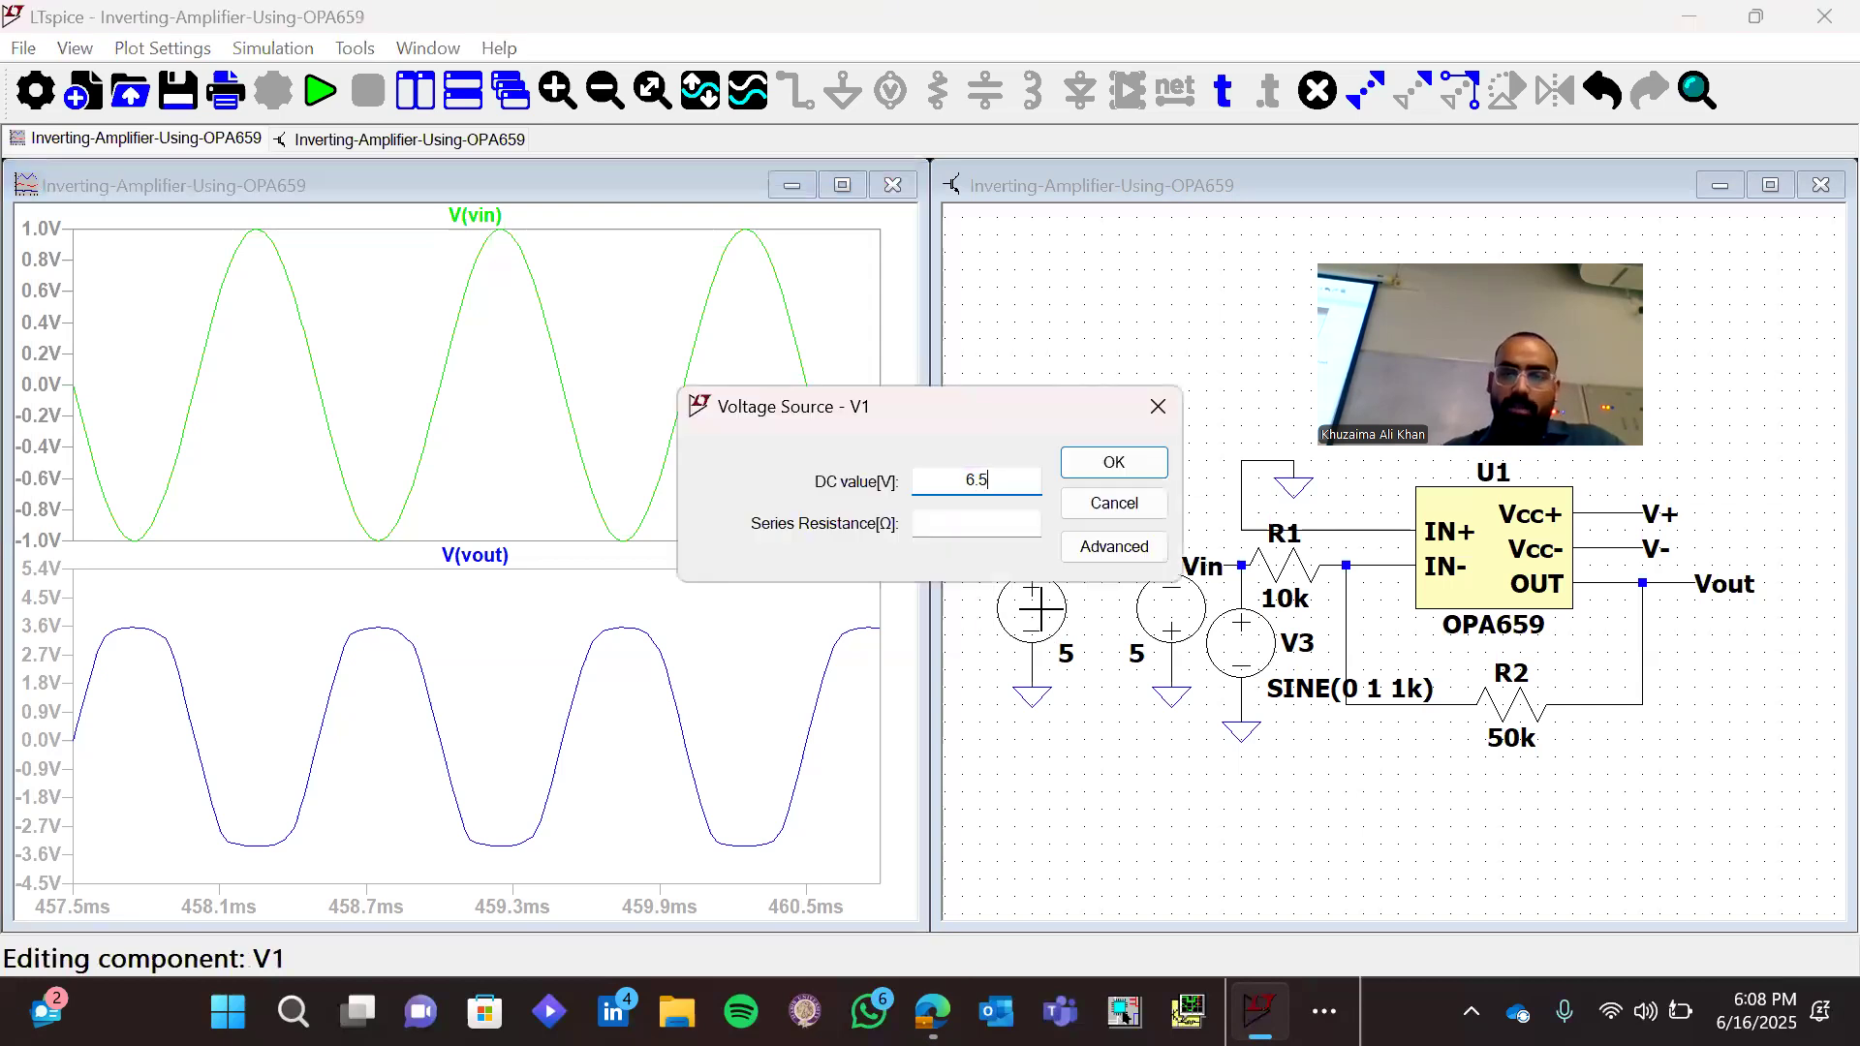
key(Return)
right_click(1171, 609)
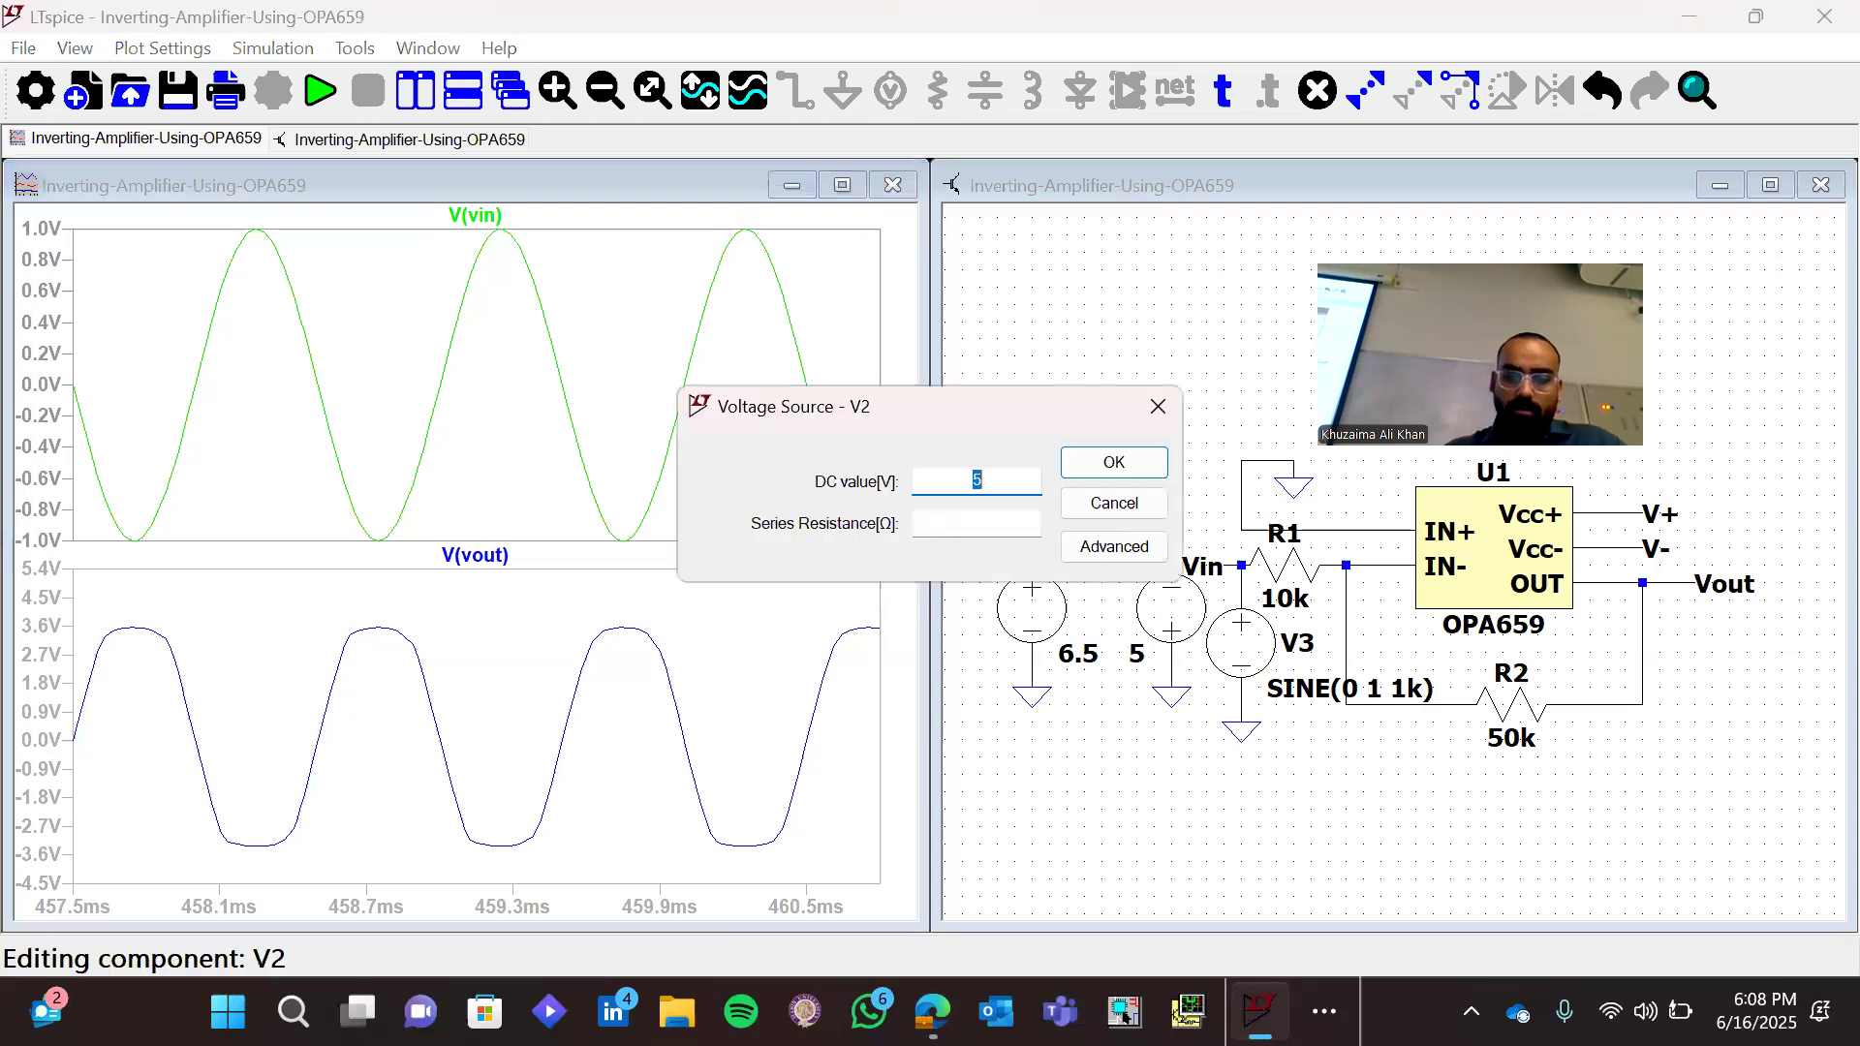
text(6.5)
key(Return)
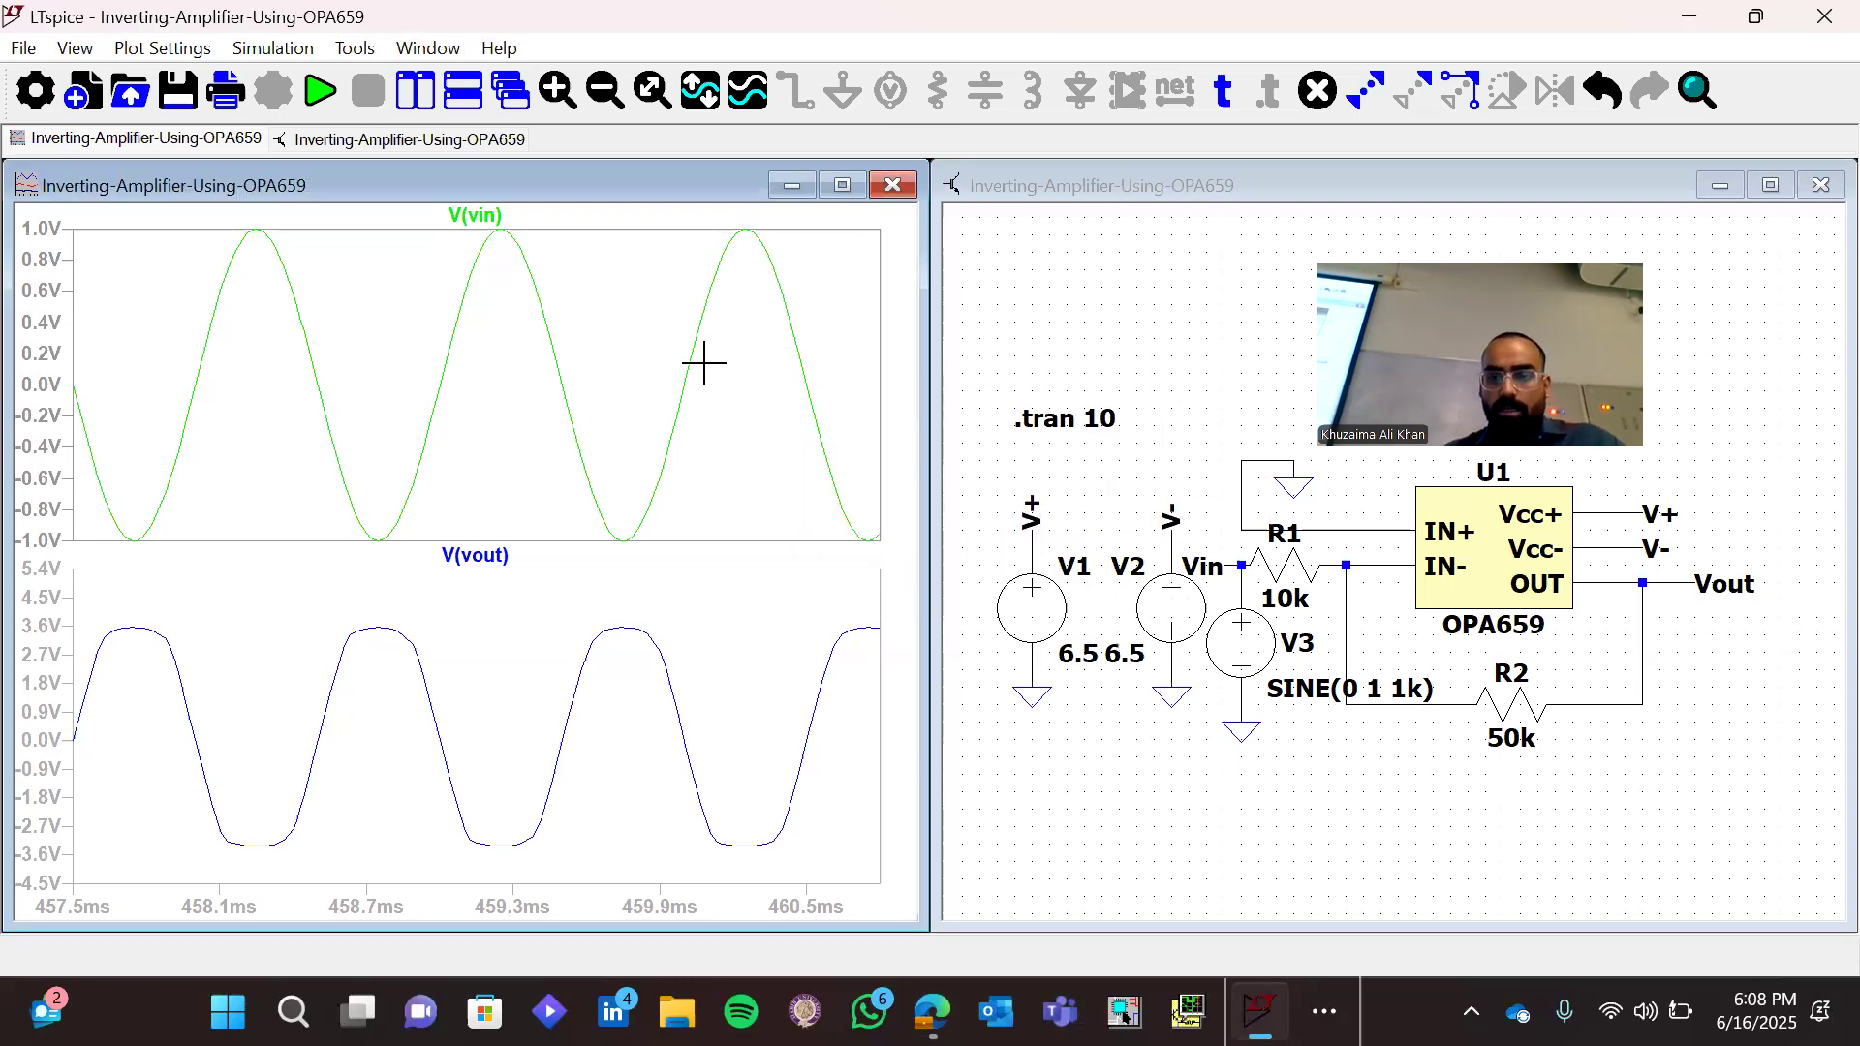
Run the transient simulation with the raised supplies and check several cycles of Vin and Vout for clipping
click(322, 95)
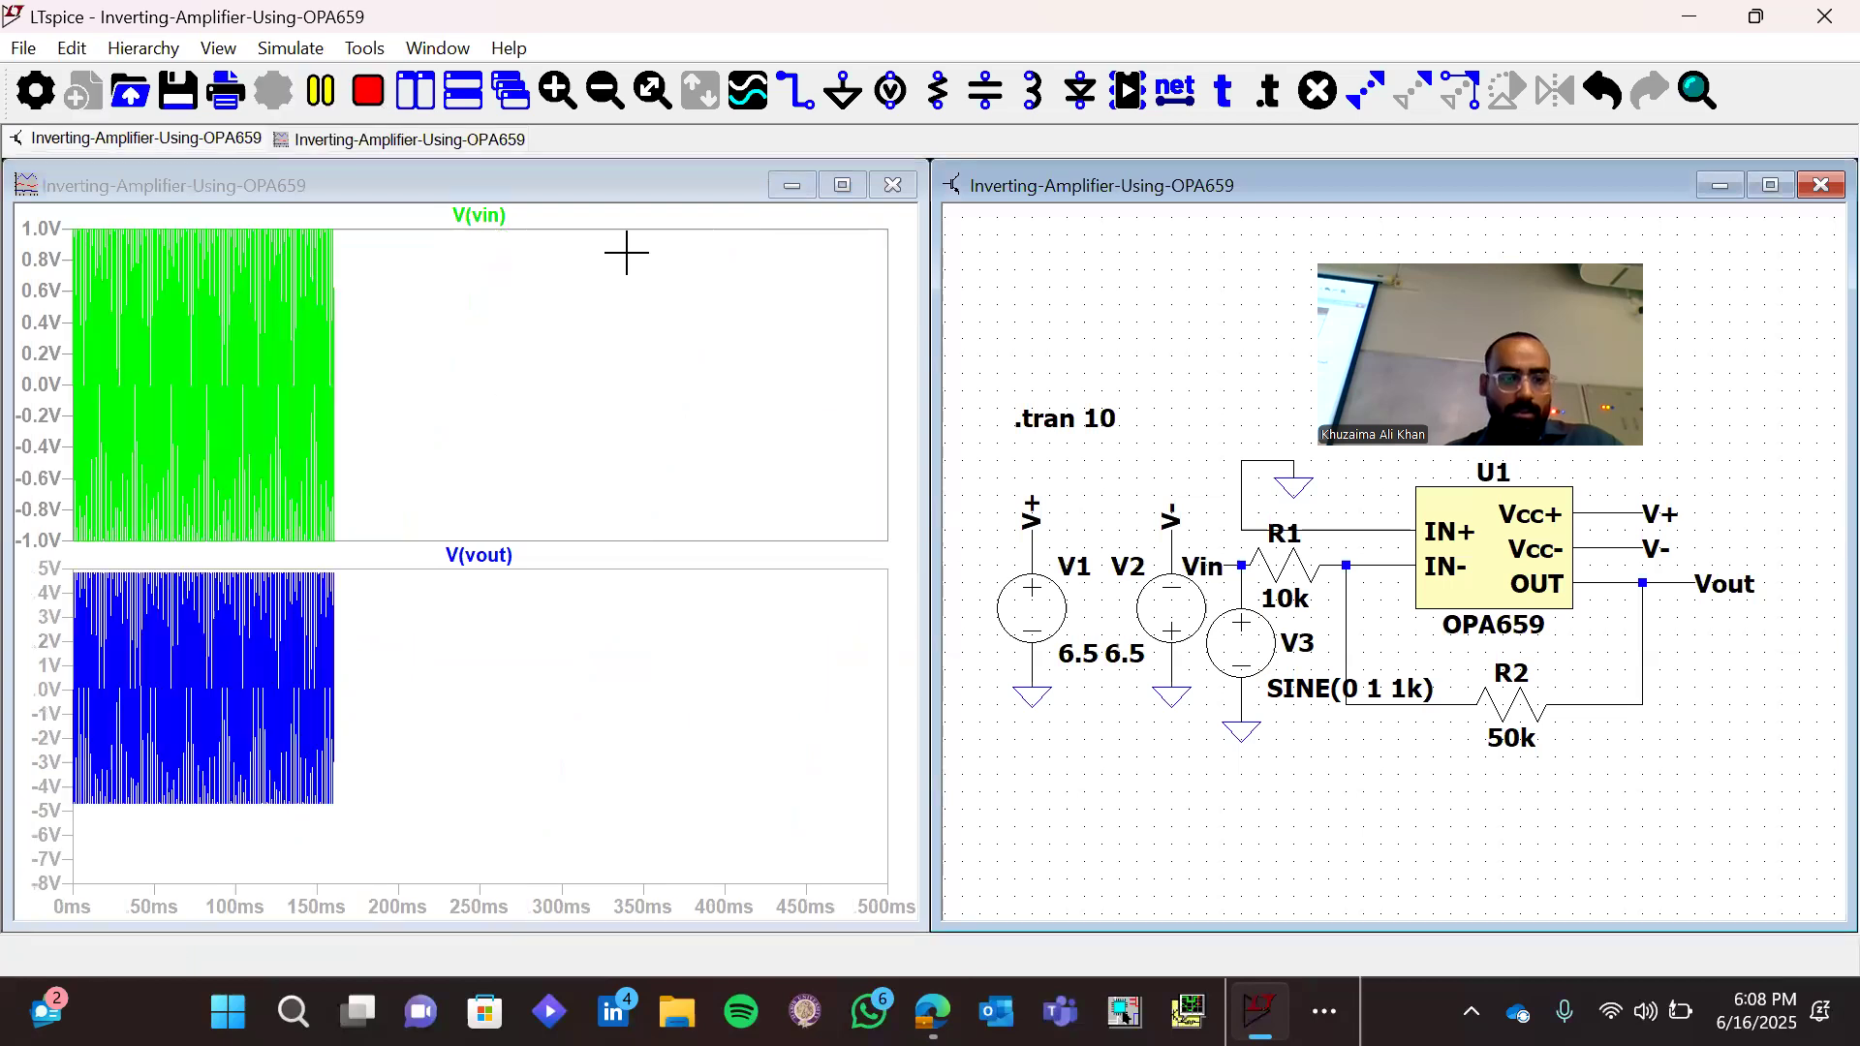
drag(852, 538, 856, 562)
drag(831, 213, 882, 643)
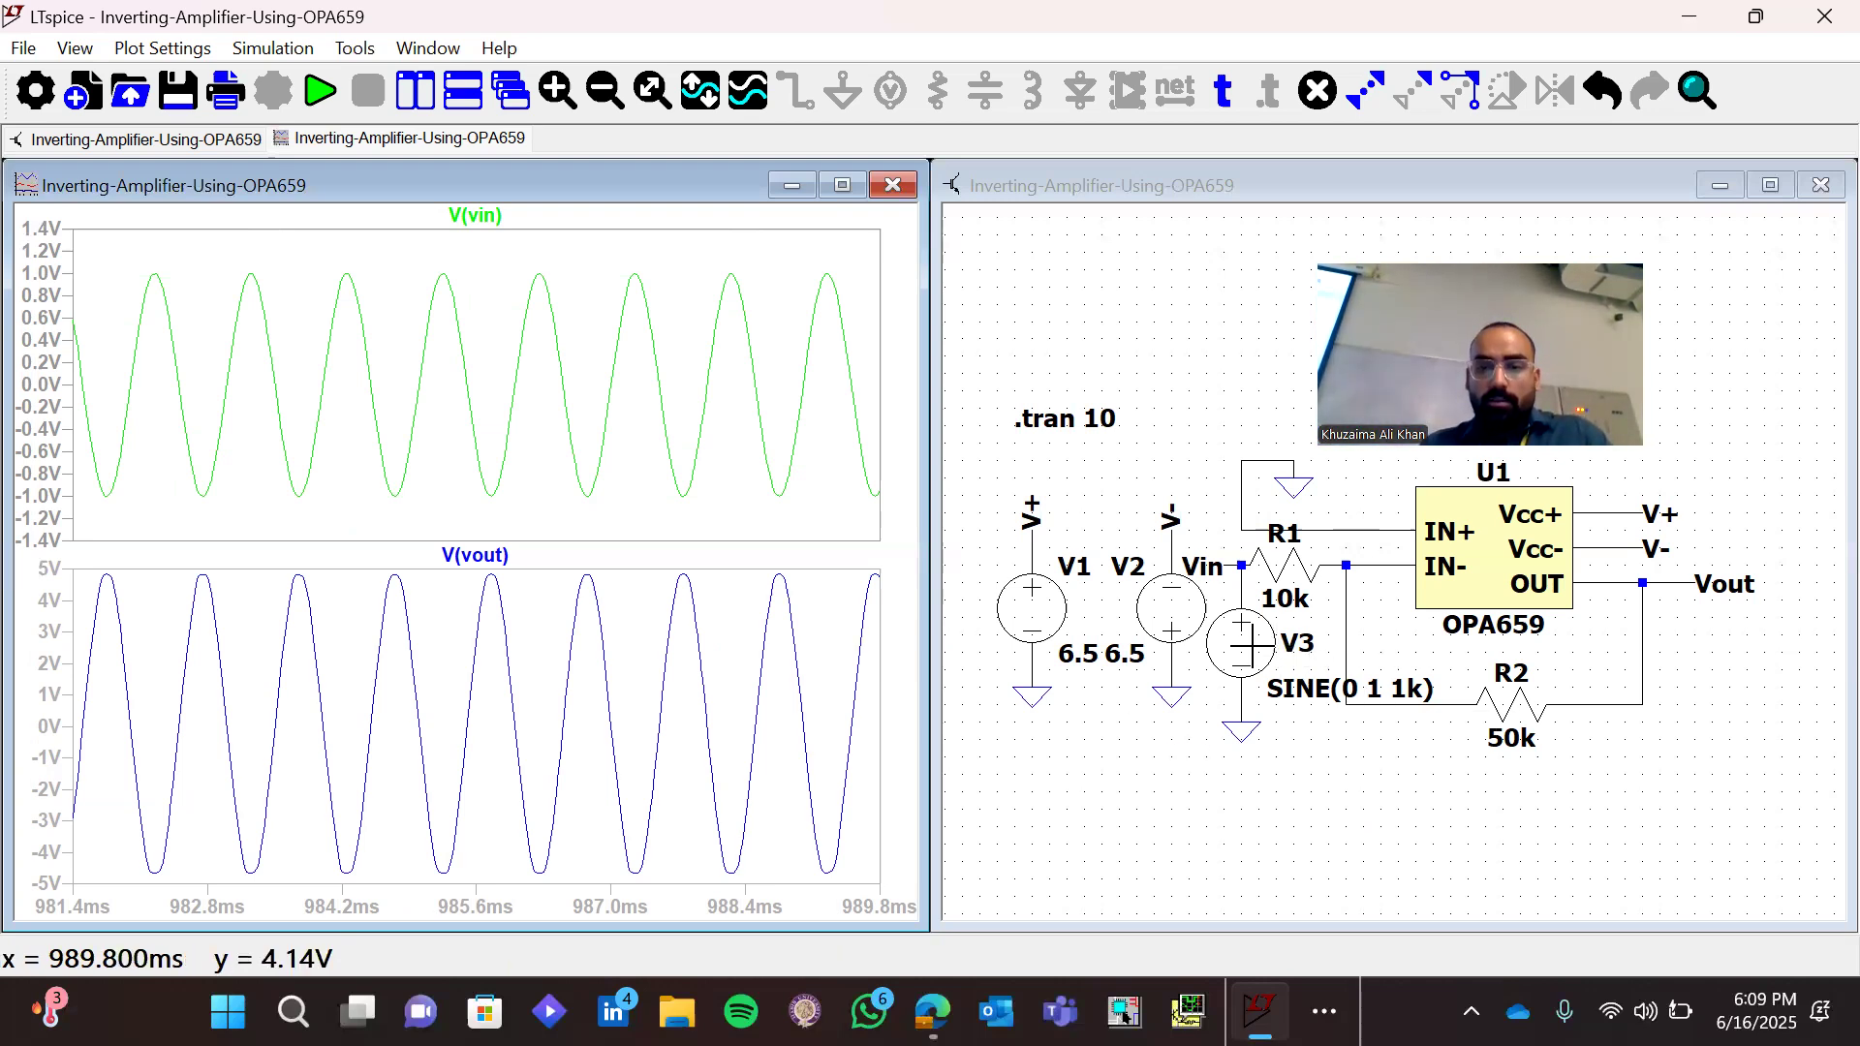
Set the sine frequency of input source V3 to 5M, keeping its offset and amplitude
right_click(1242, 643)
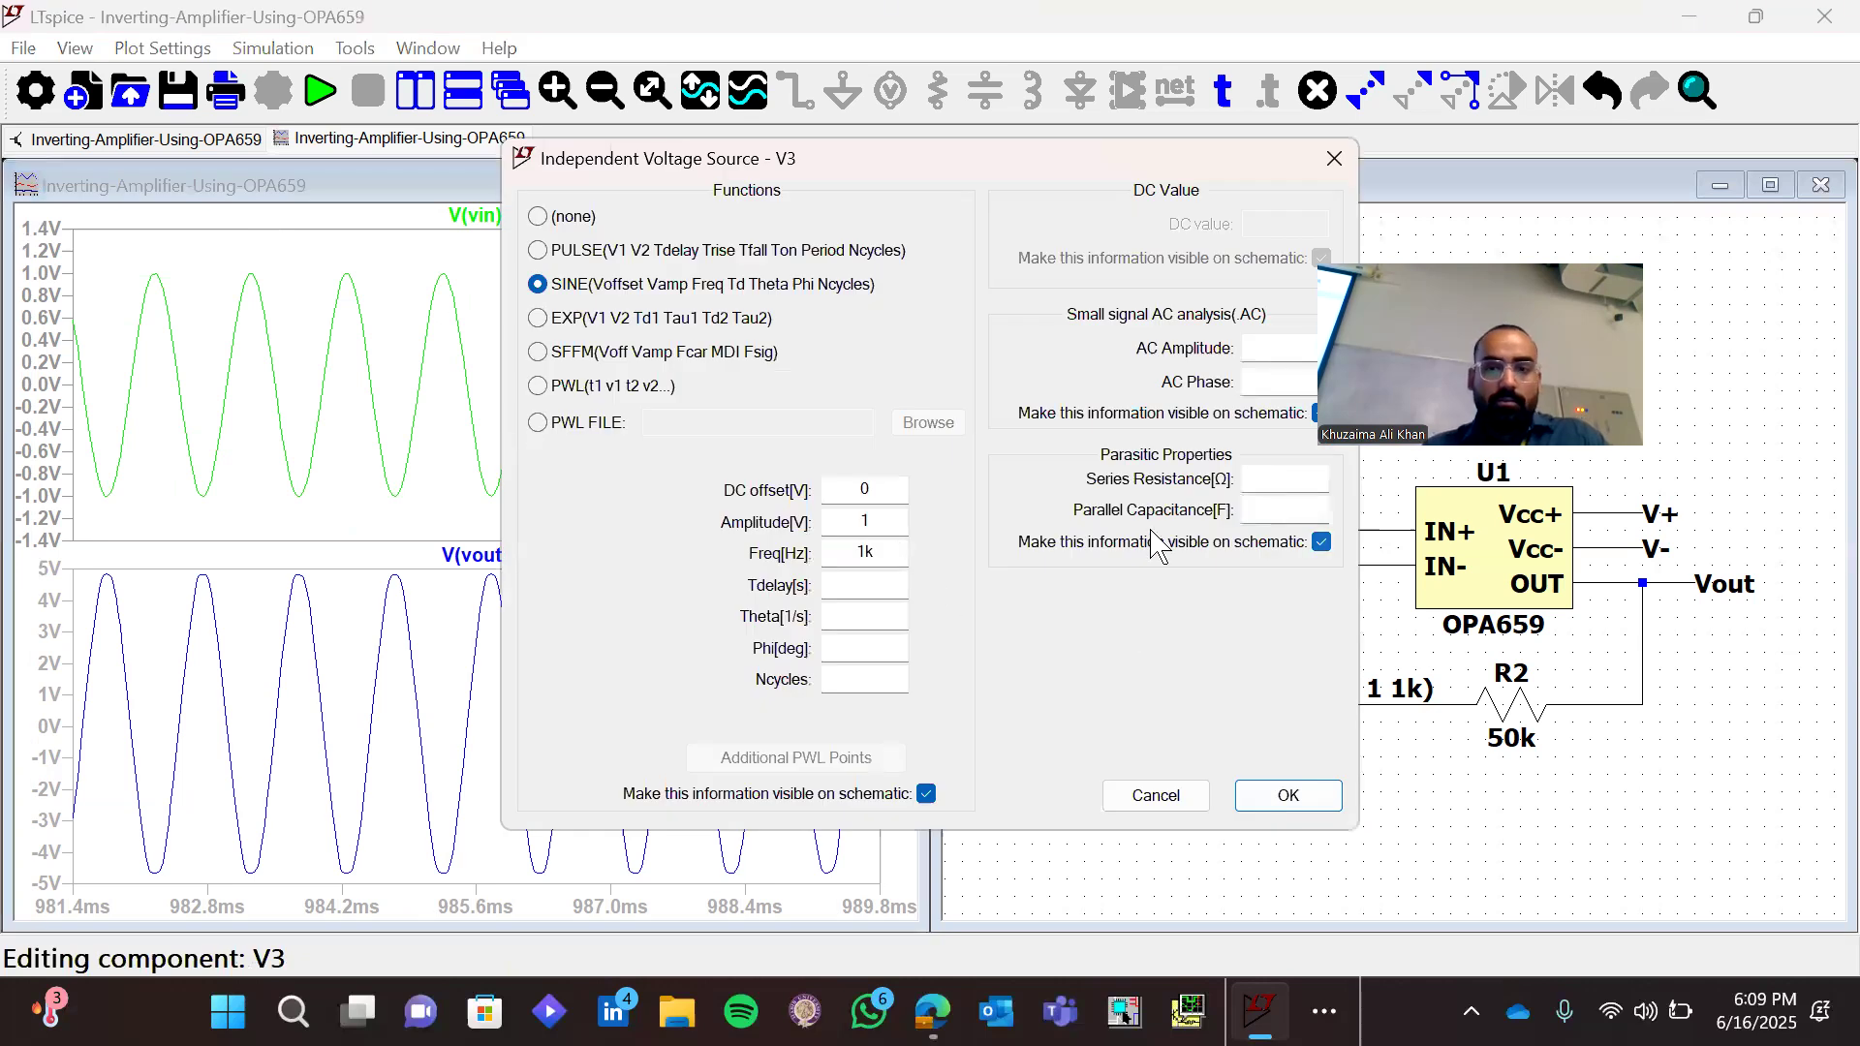
click(1289, 796)
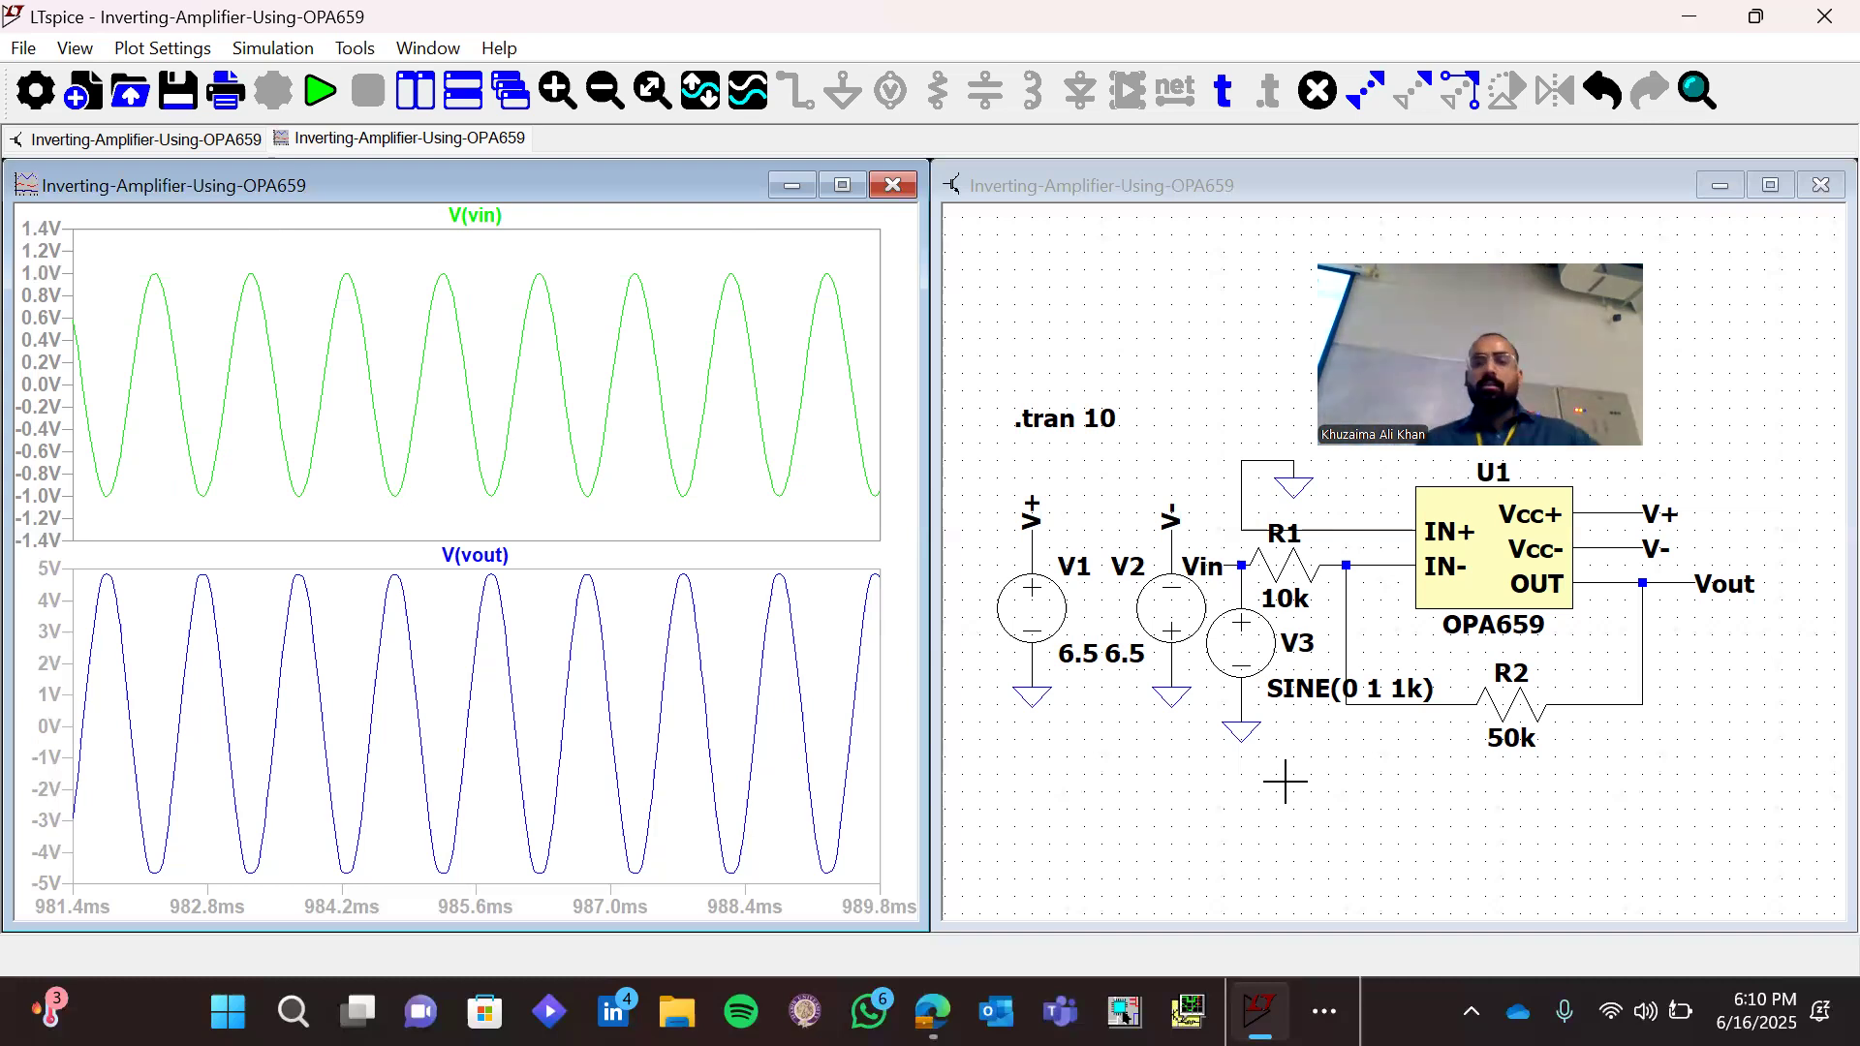
right_click(1242, 662)
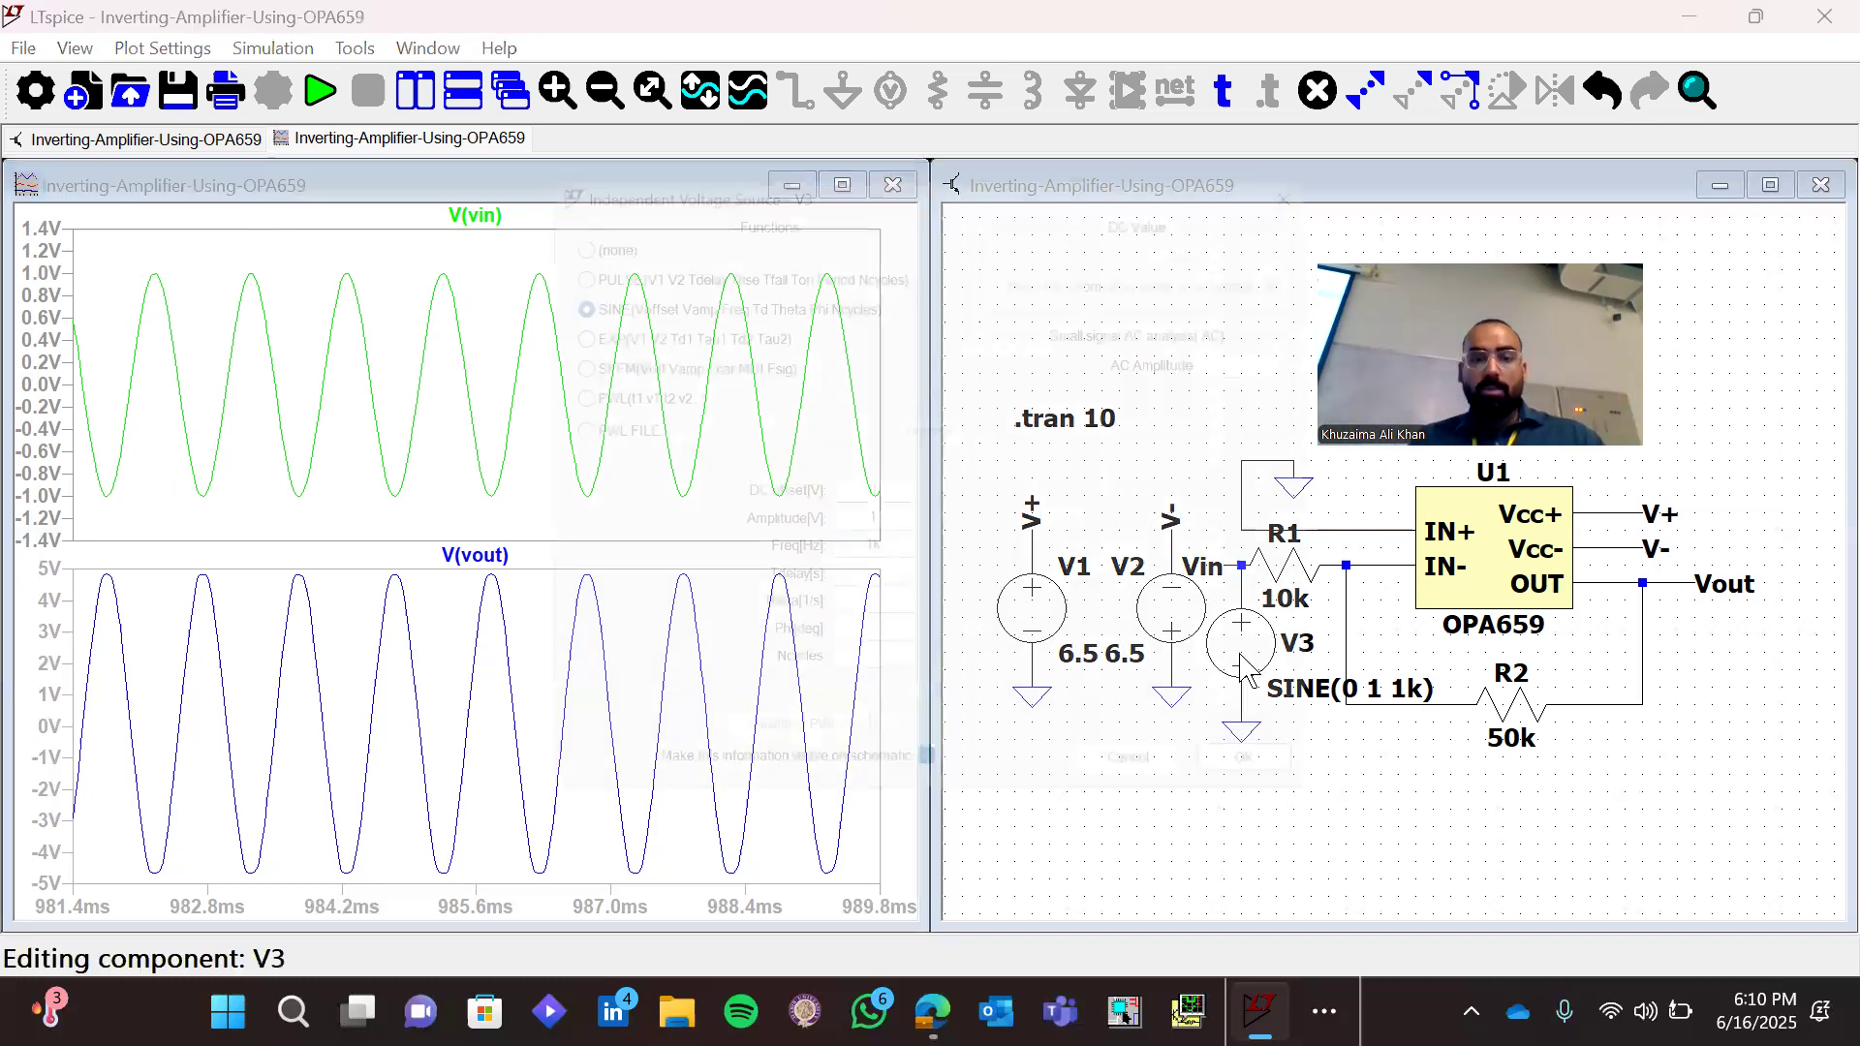
click(886, 547)
key(BackSpace)
key(BackSpace)
text(5M)
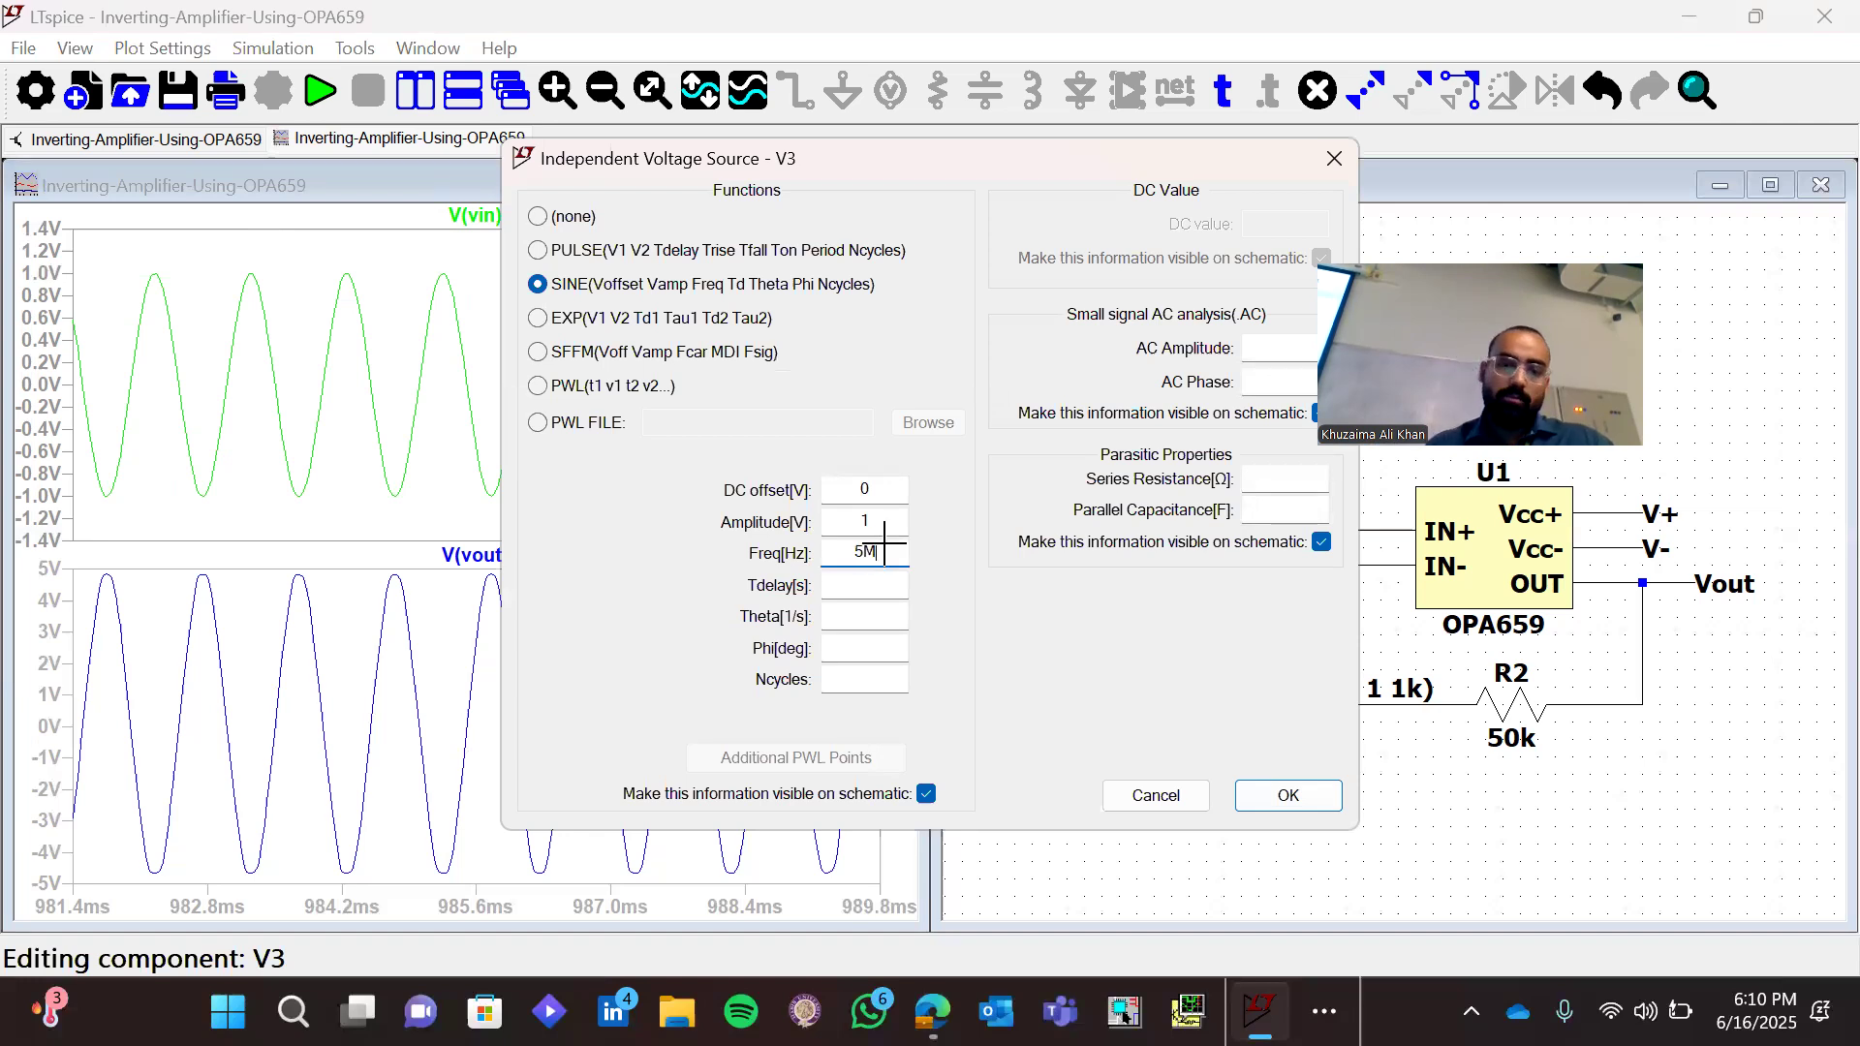
key(Return)
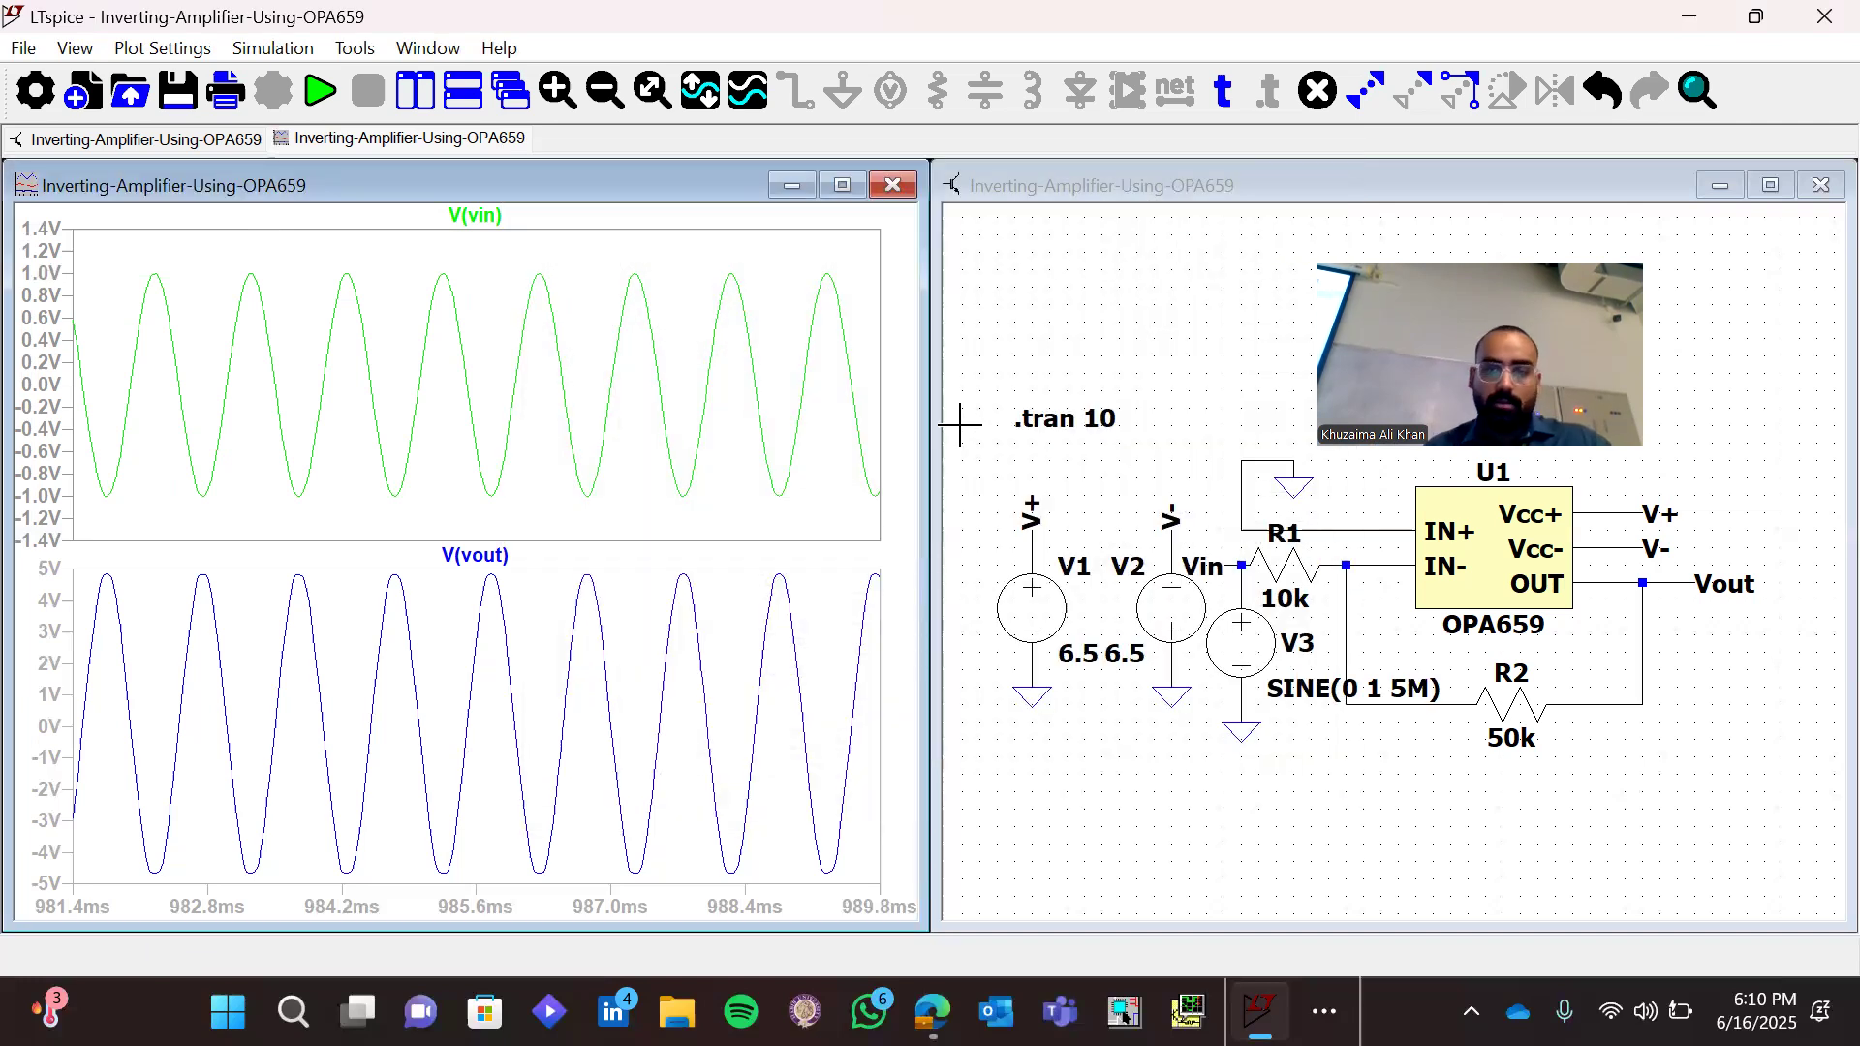
Set the transient analysis to a 2m stop time with a 0.001m maximum timestep, and run the simulation
right_click(1082, 427)
key(BackSpace)
key(BackSpace)
text(2m)
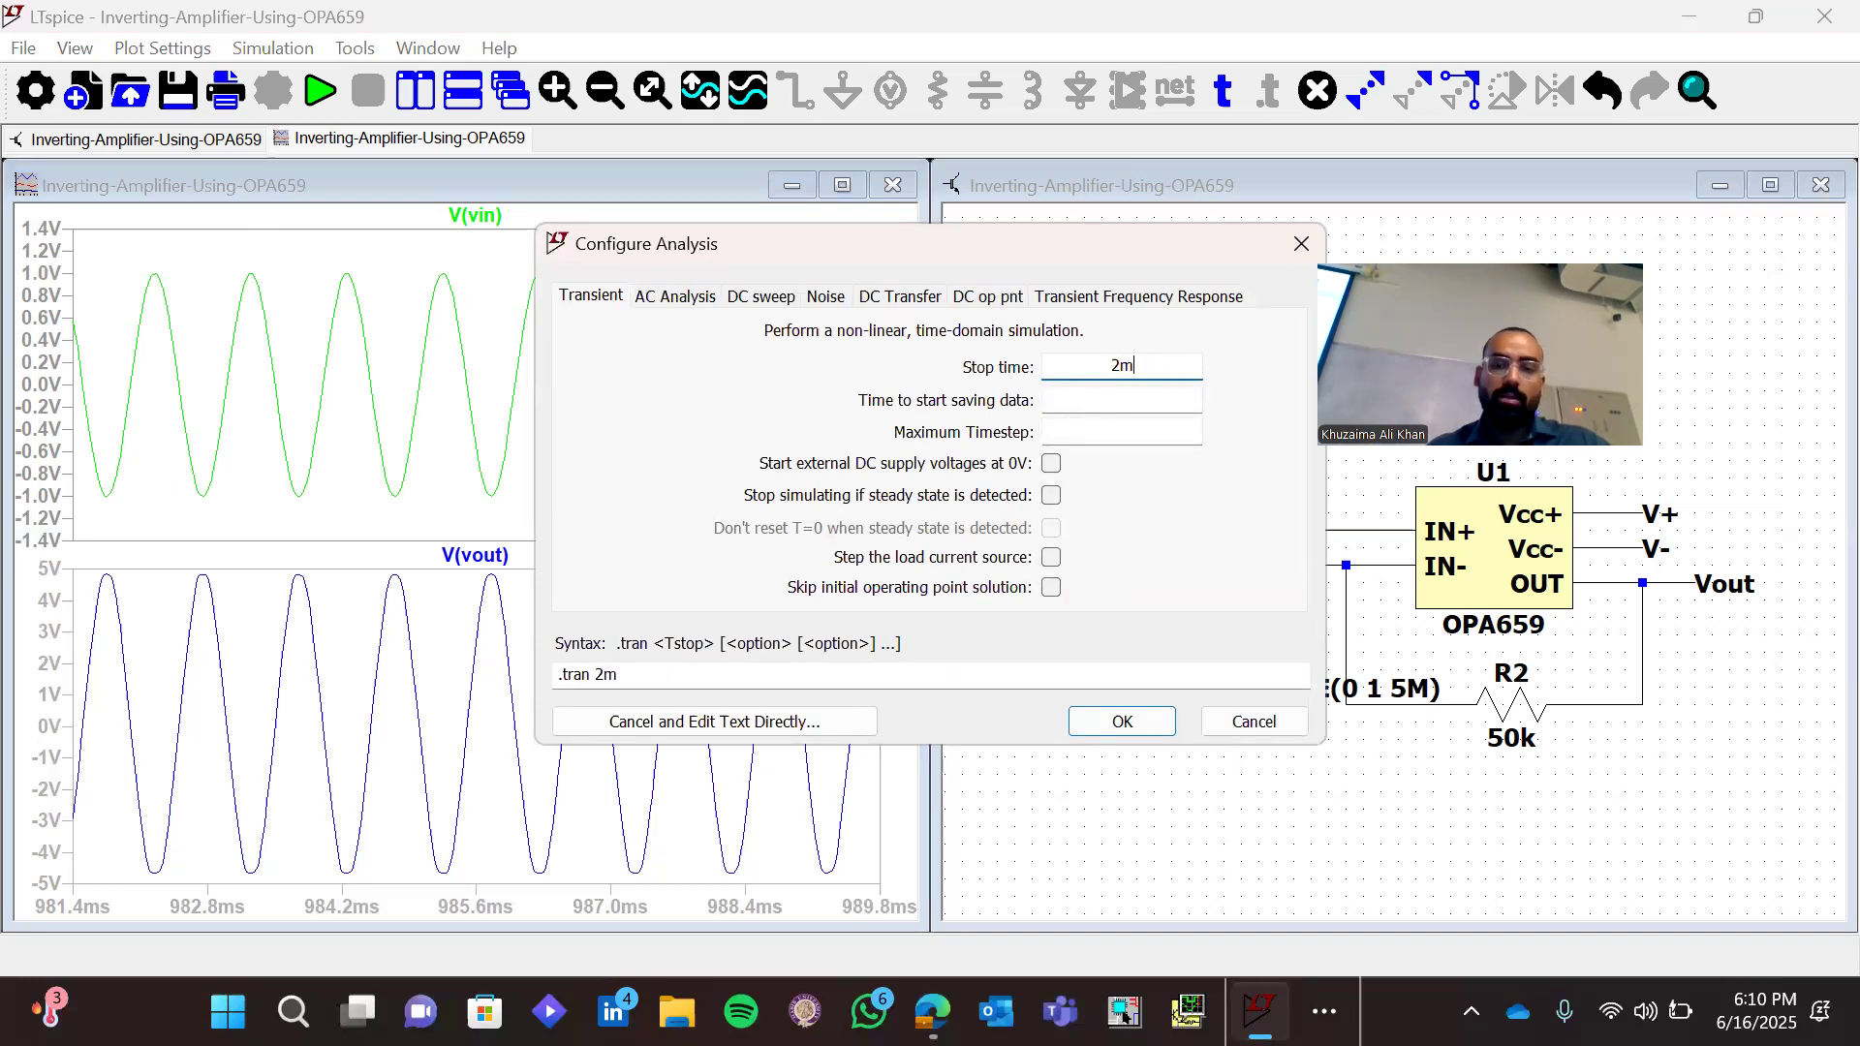
click(1137, 436)
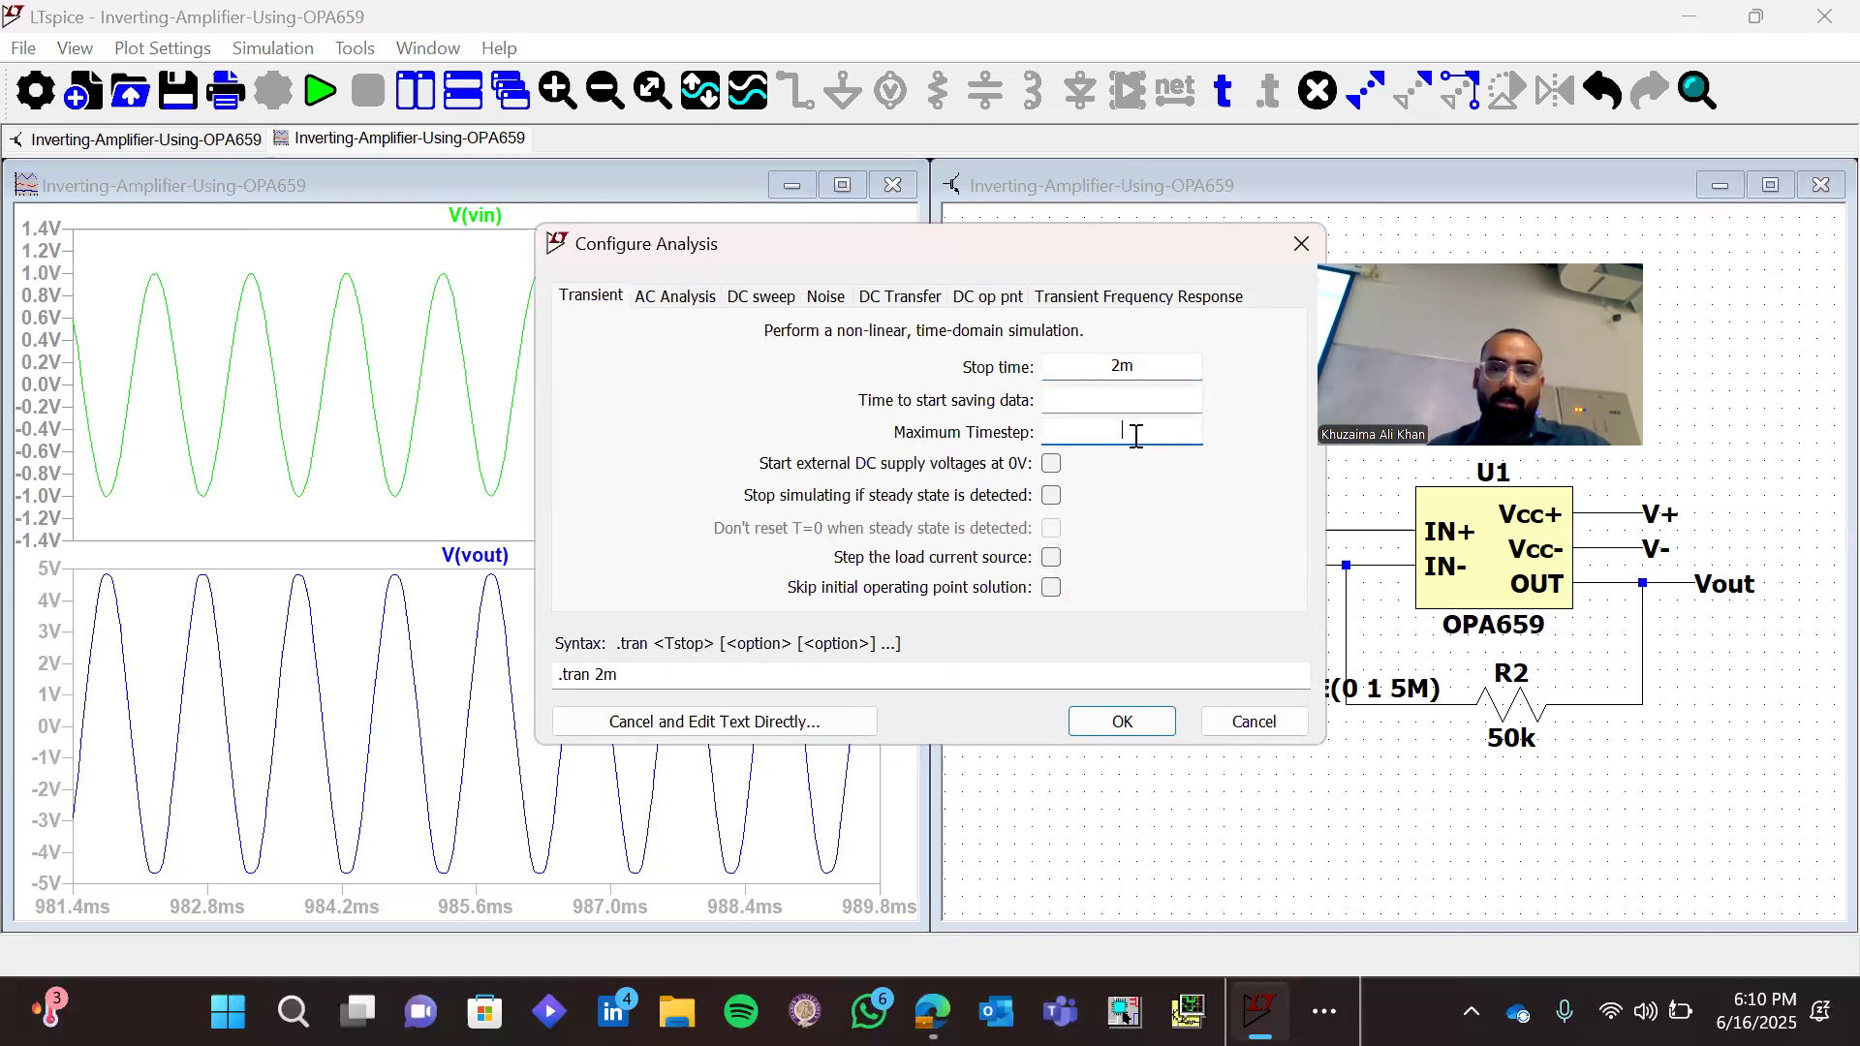
text(0.001m)
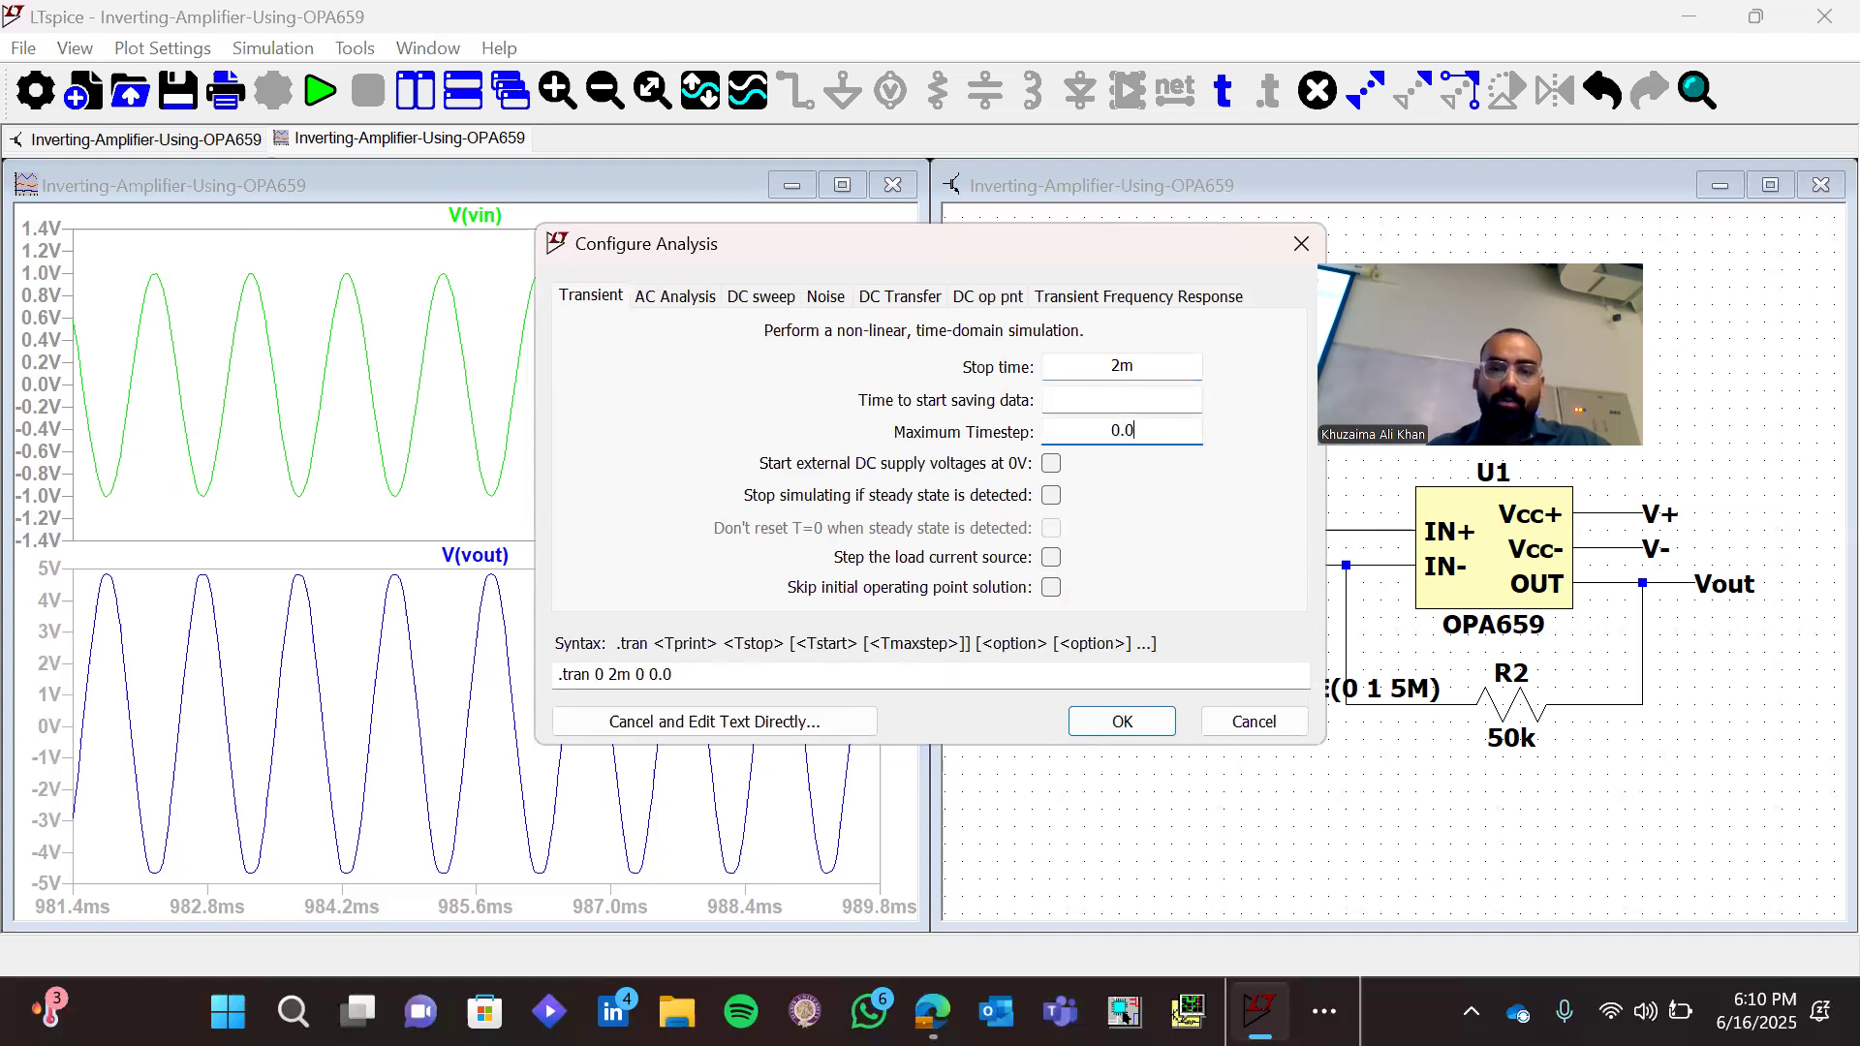
key(Return)
click(977, 392)
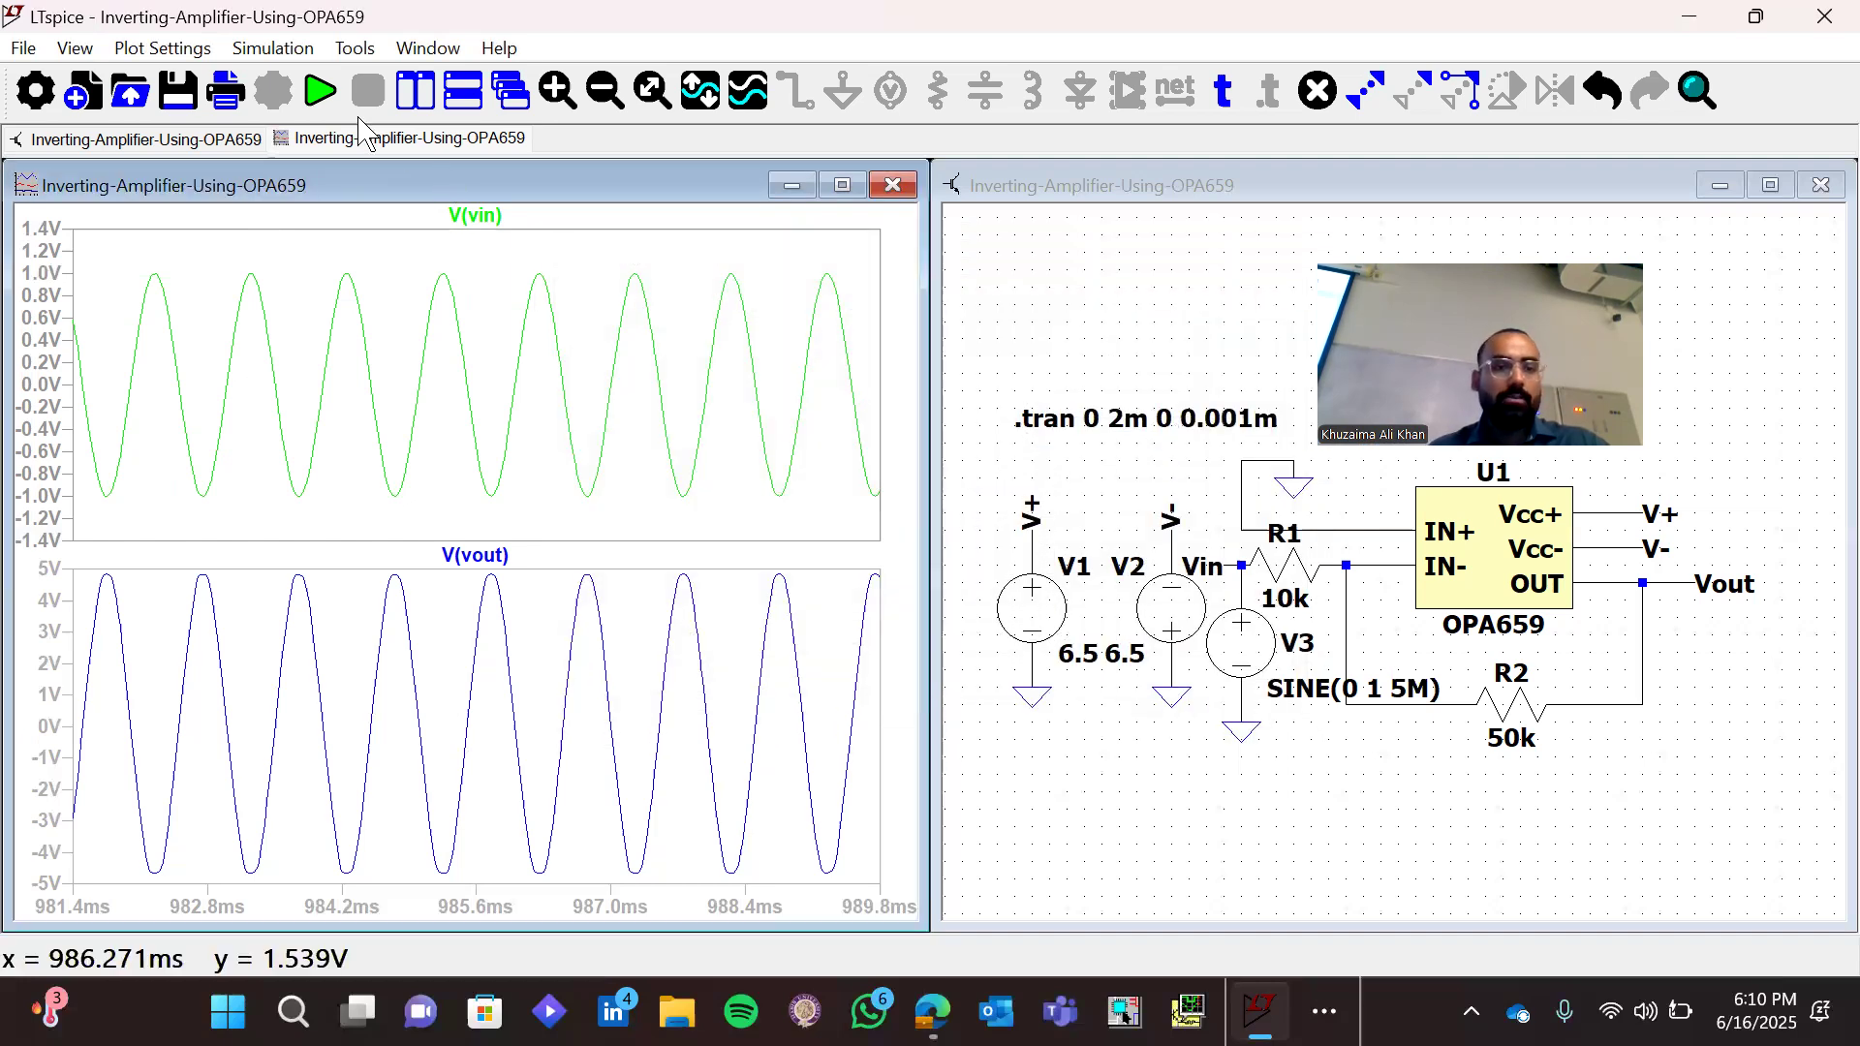
click(320, 91)
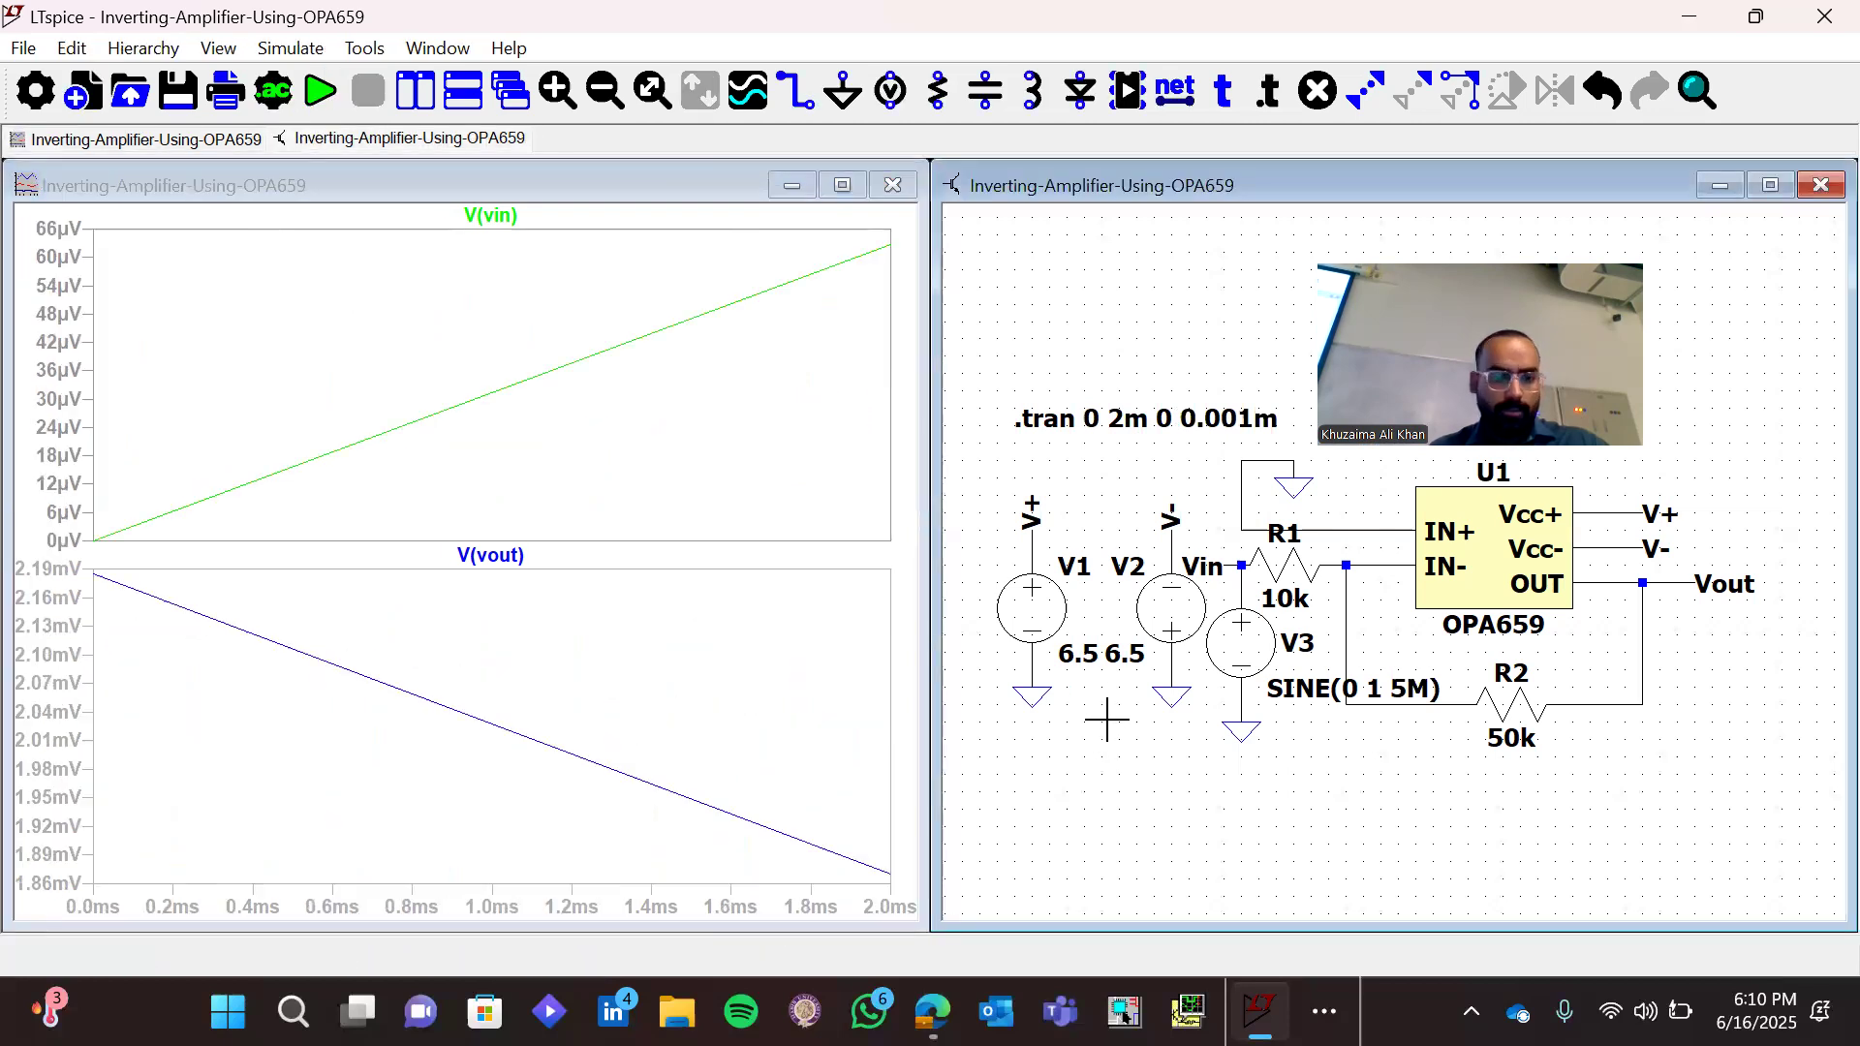
Reduce the transient analysis's maximum timestep to 0.0001m and rerun the simulation
right_click(1213, 429)
click(1132, 431)
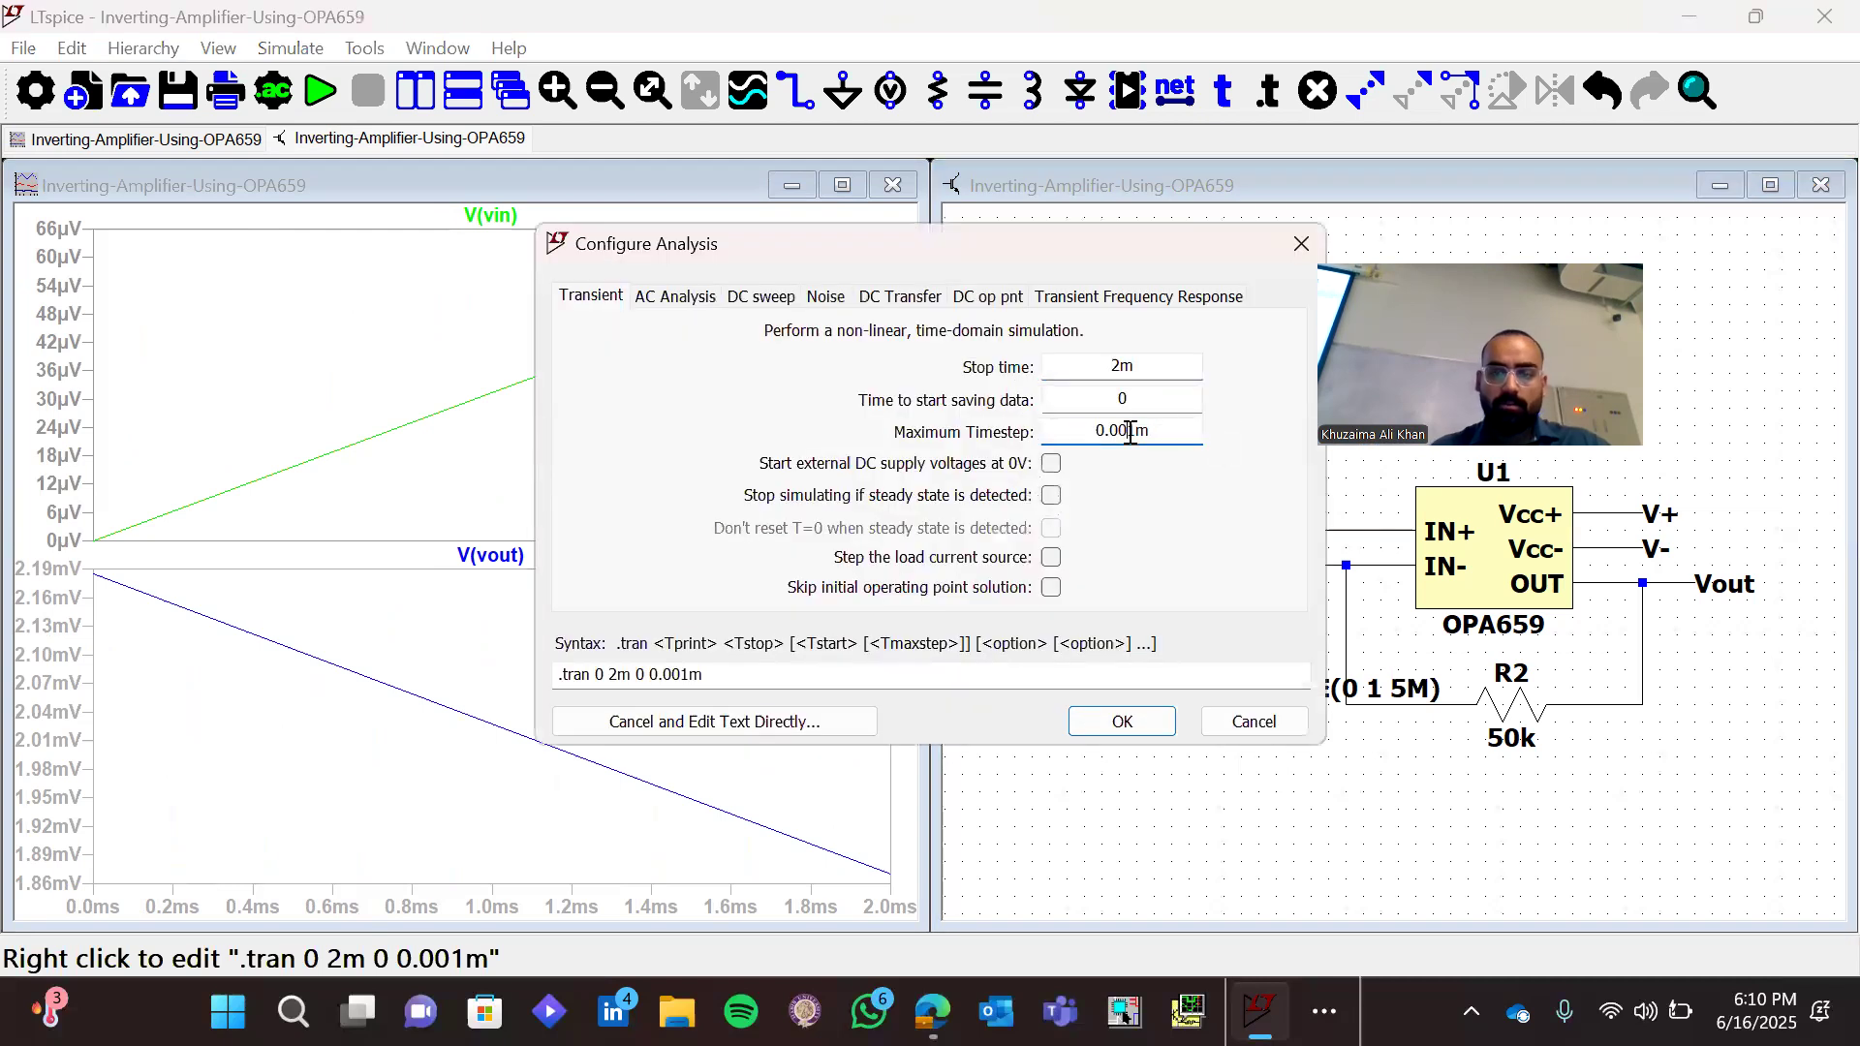
text(0)
key(Return)
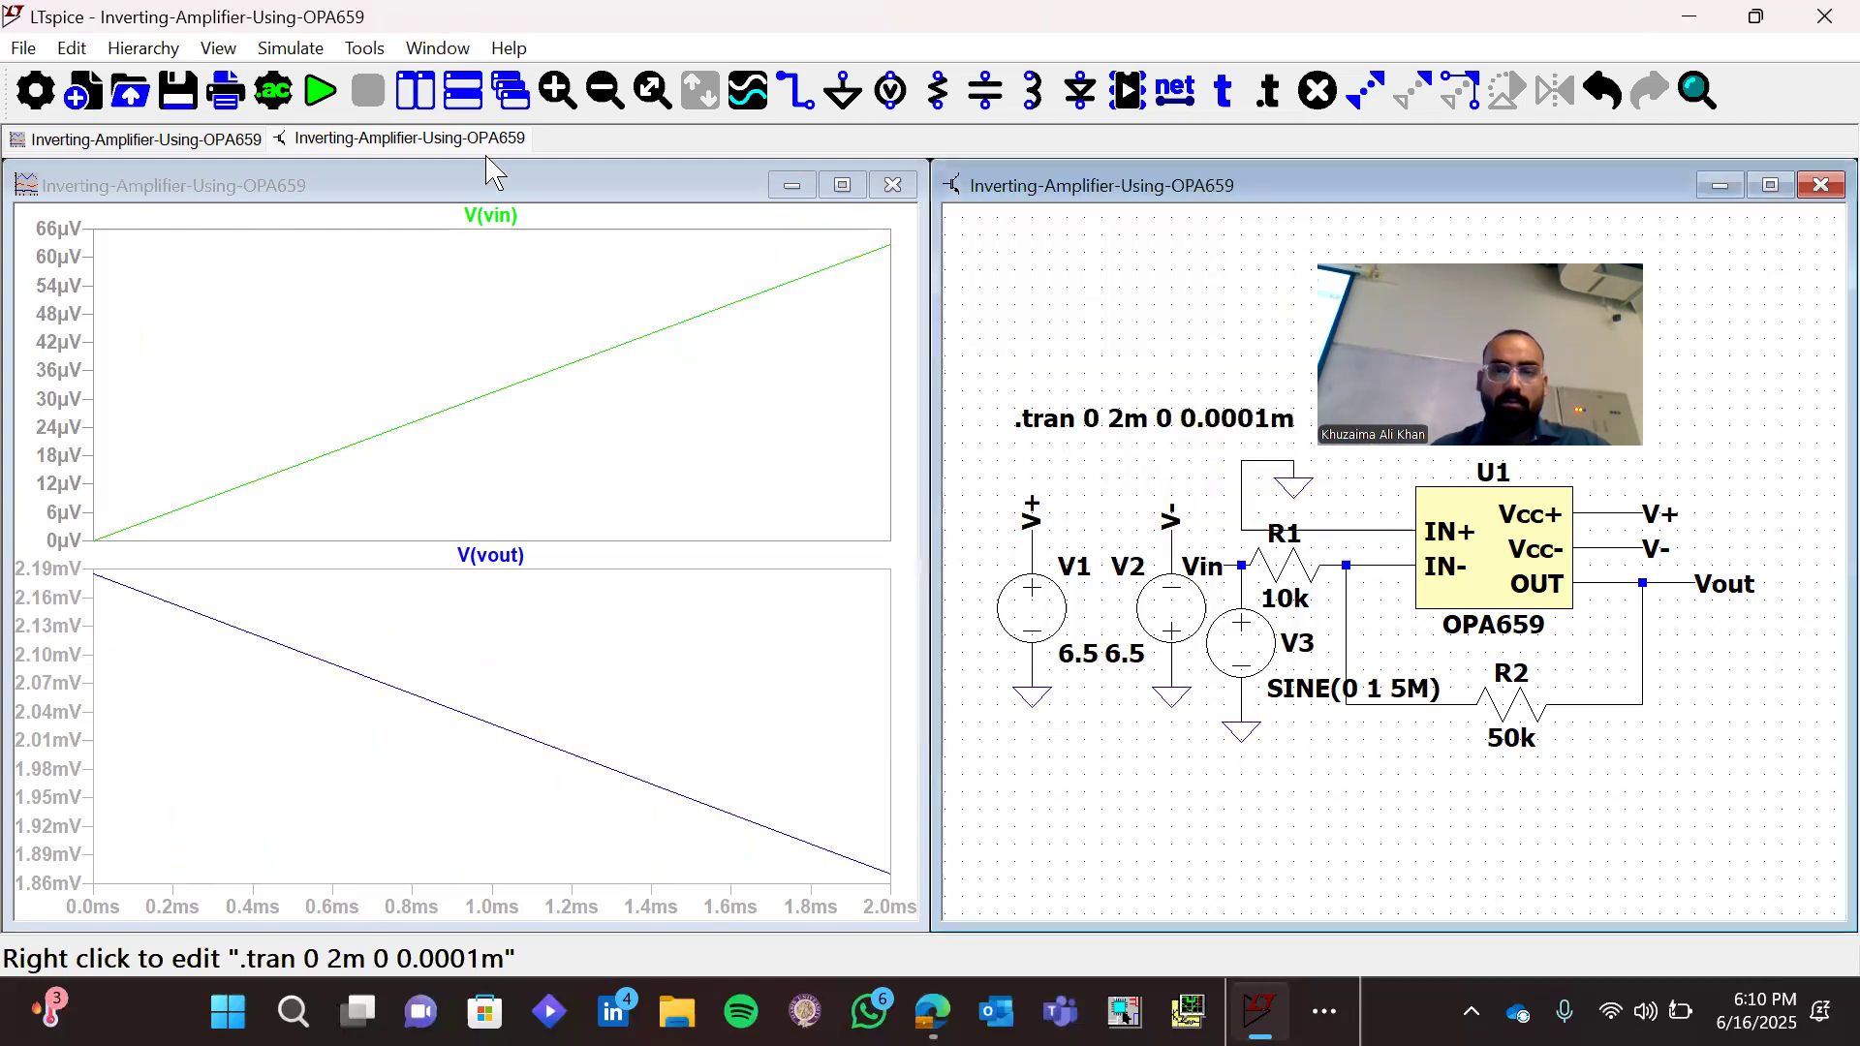
click(322, 94)
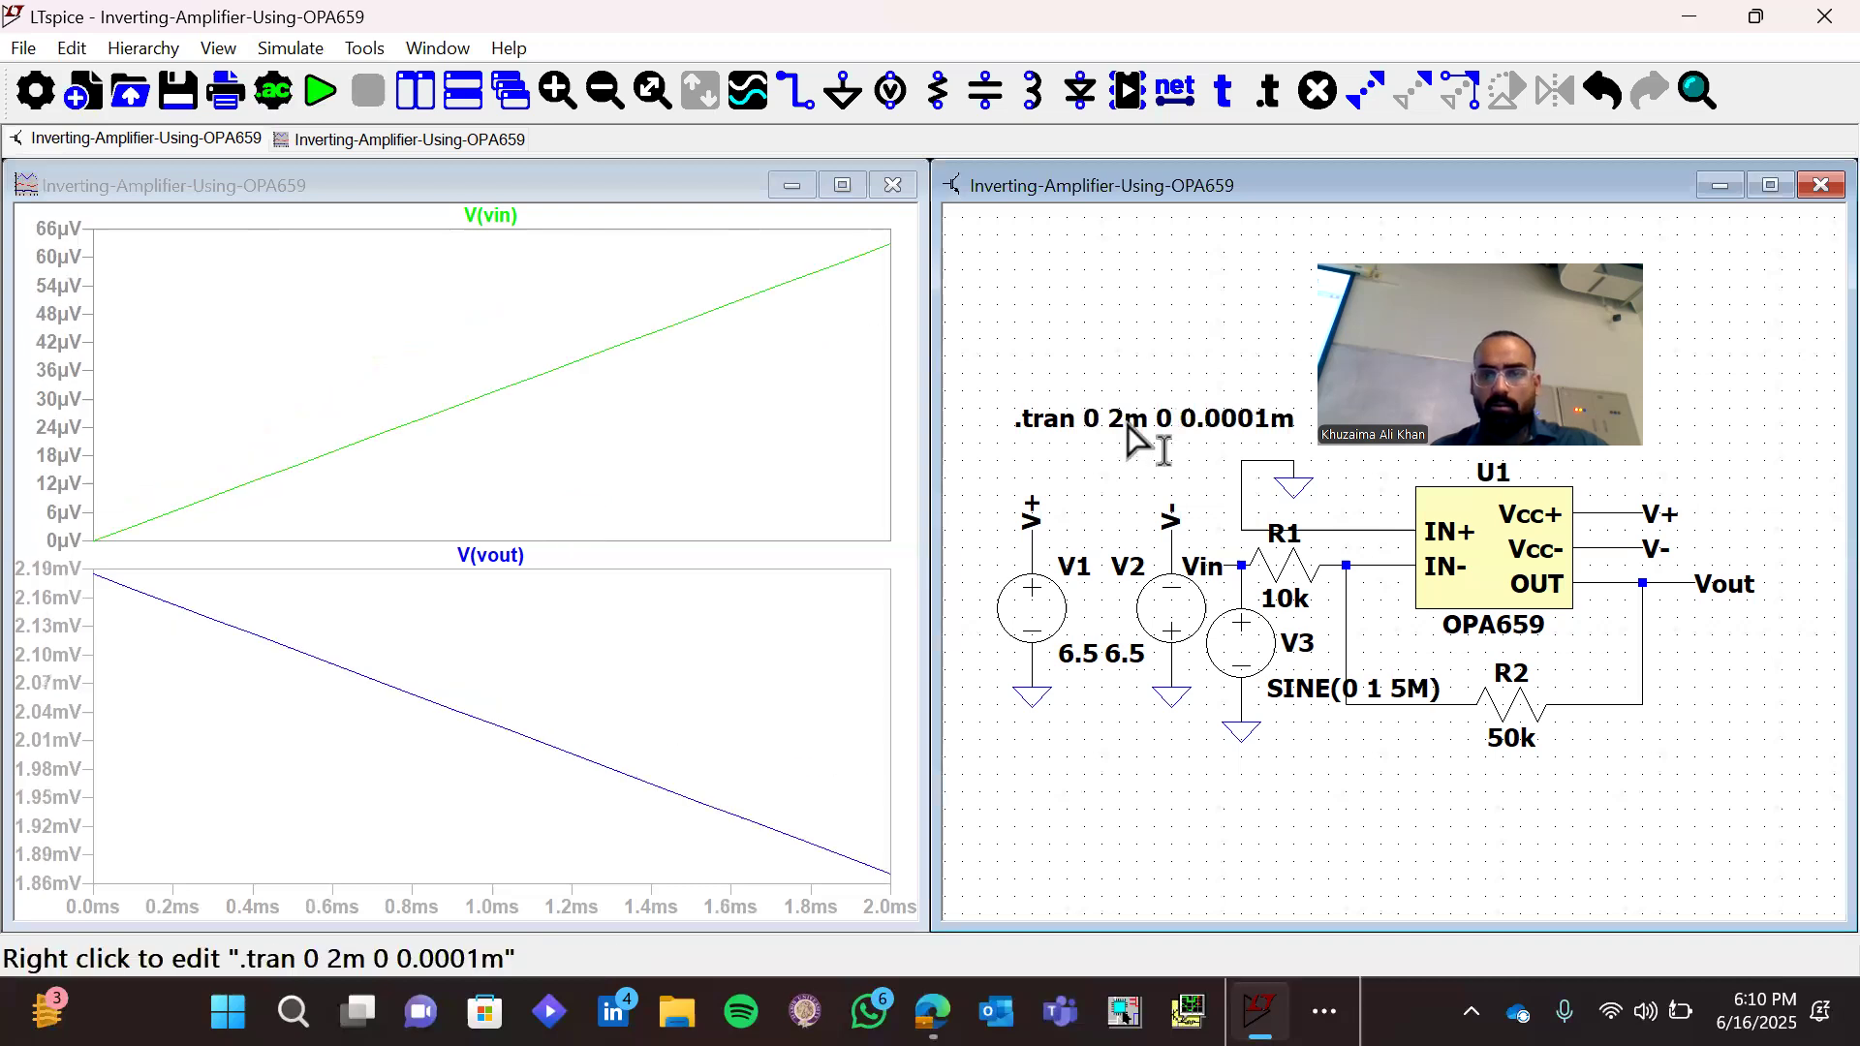
right_click(1132, 425)
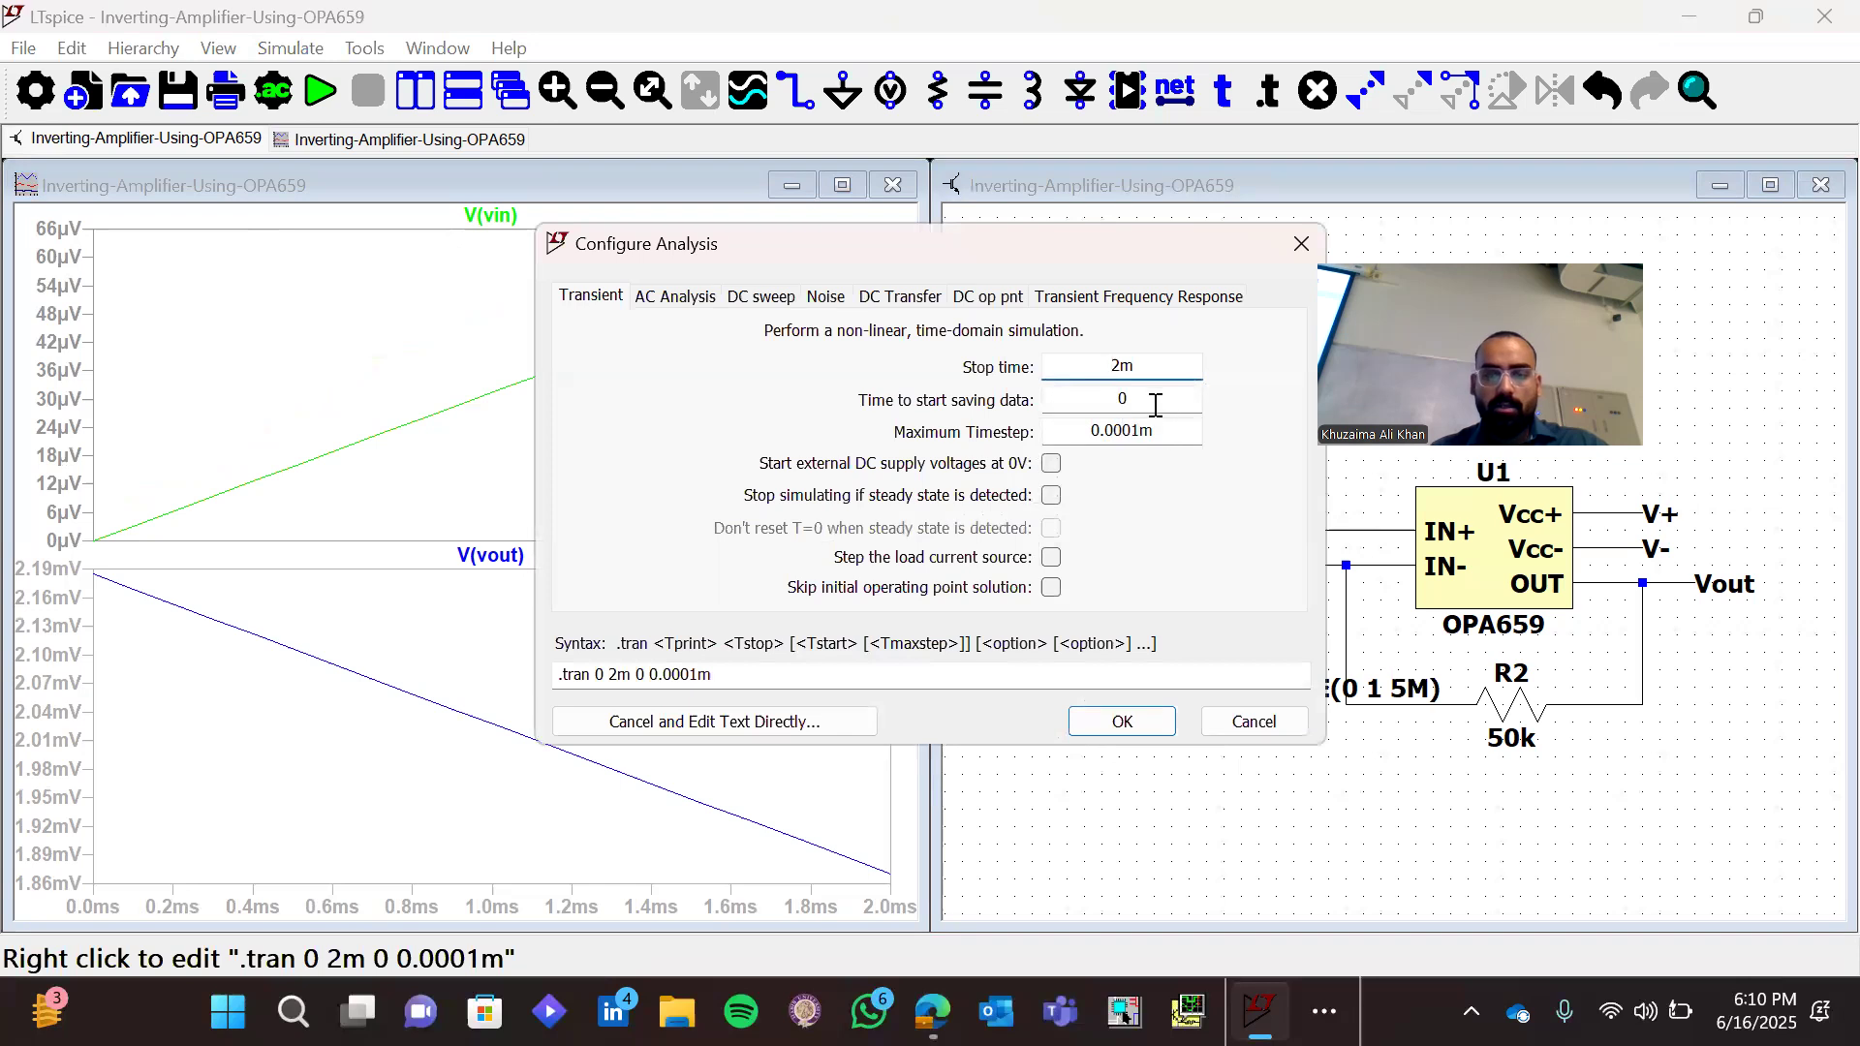
click(1297, 246)
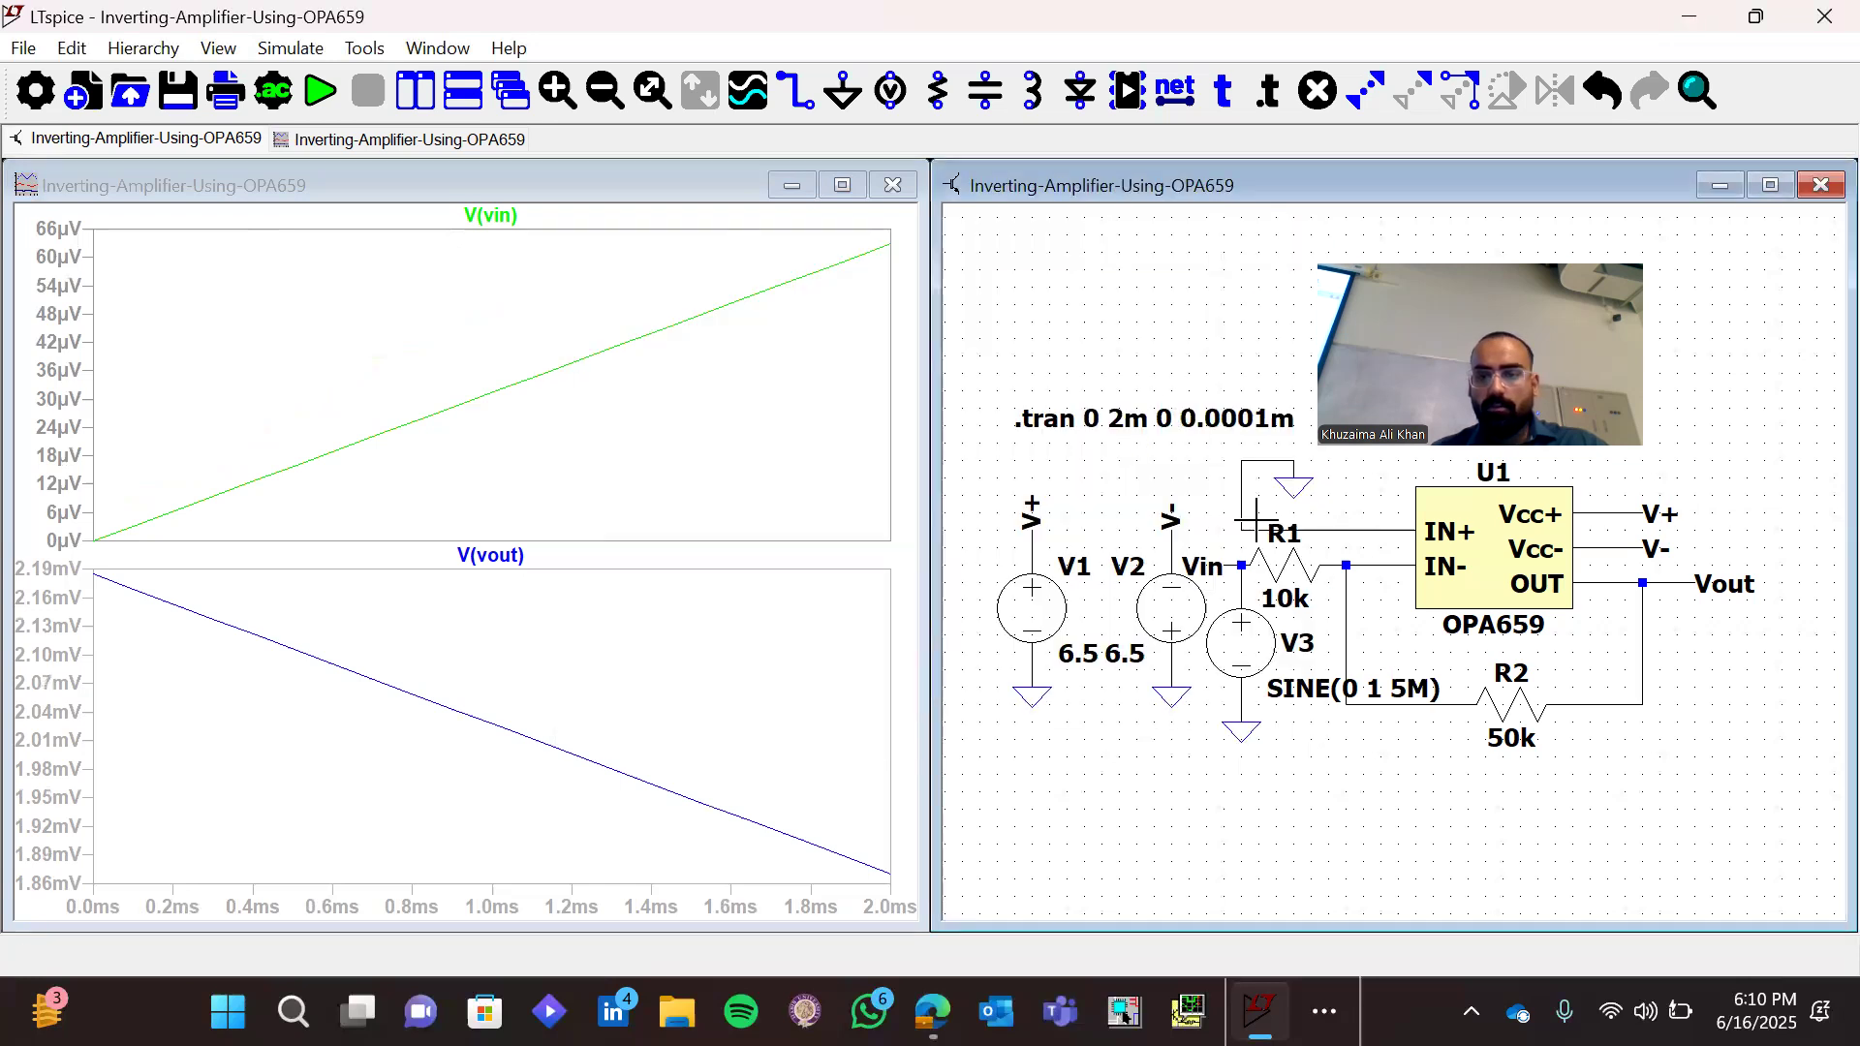
Set the sine frequency of input source V3 to 500k, keeping its offset and amplitude
right_click(1238, 637)
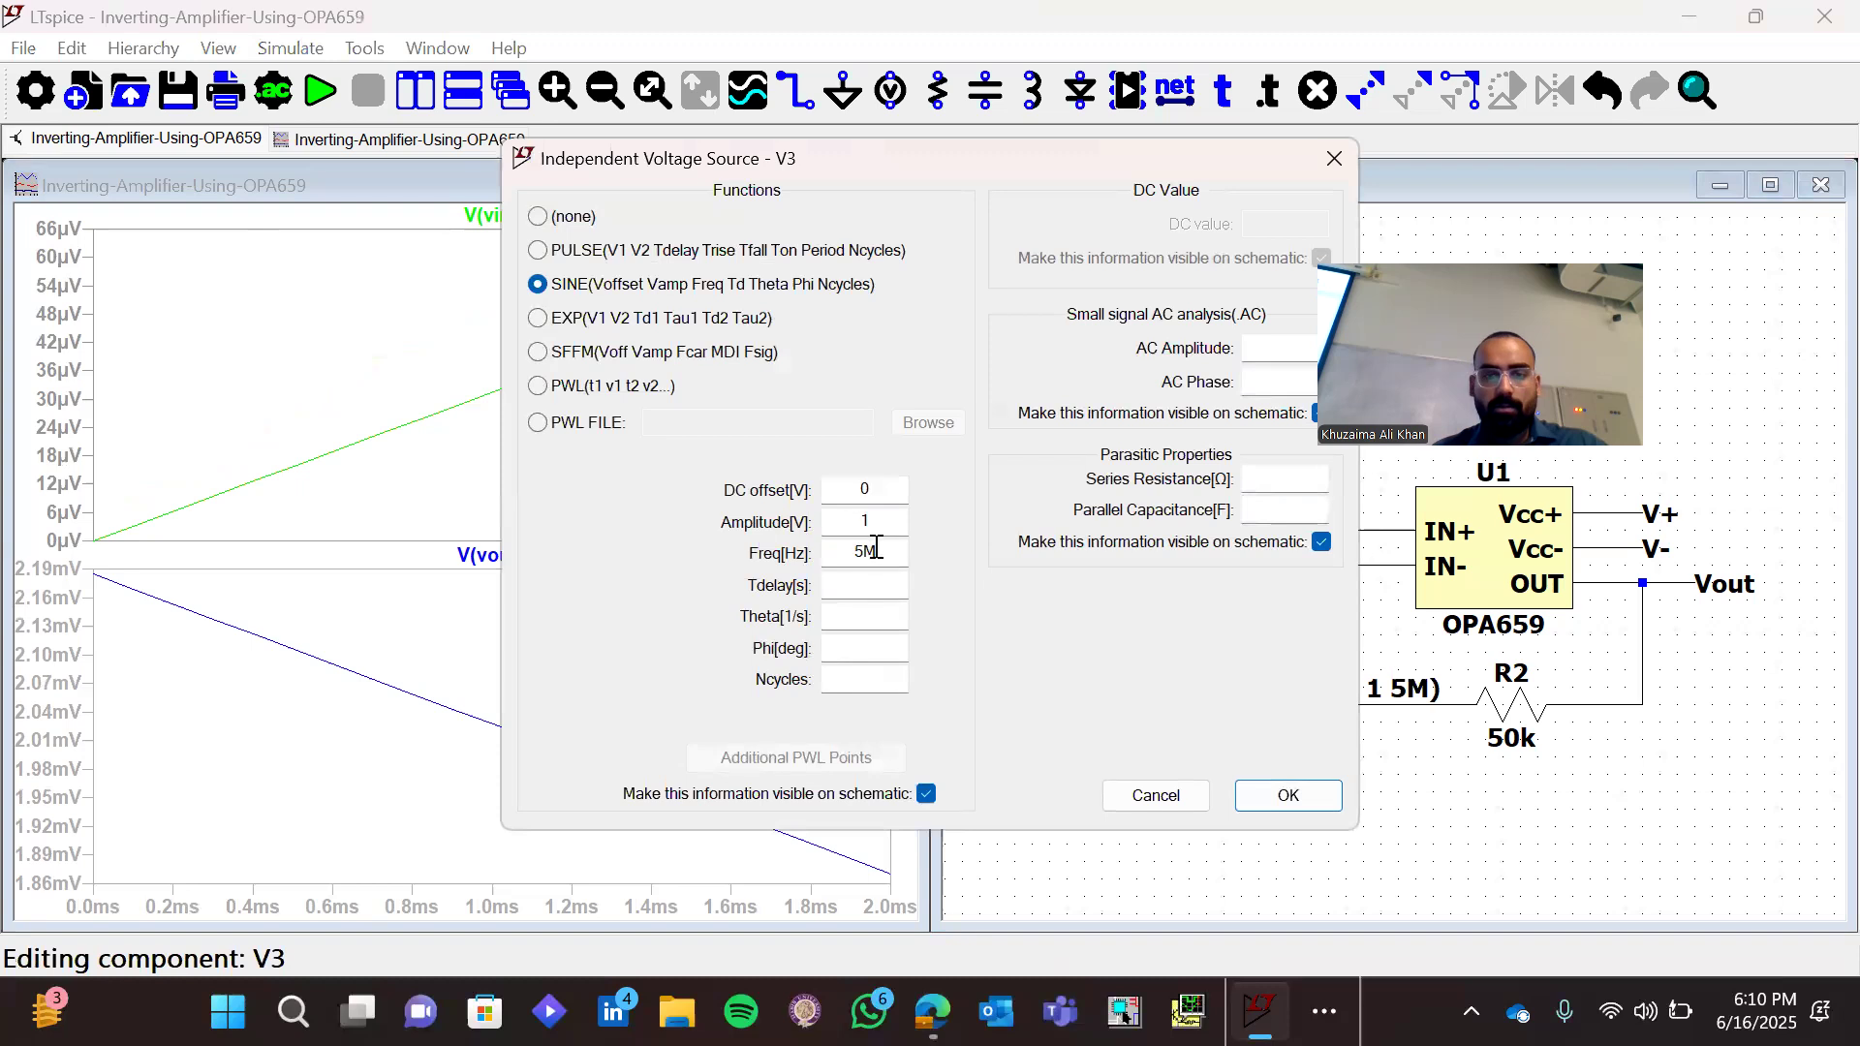
click(879, 550)
key(BackSpace)
text(00k)
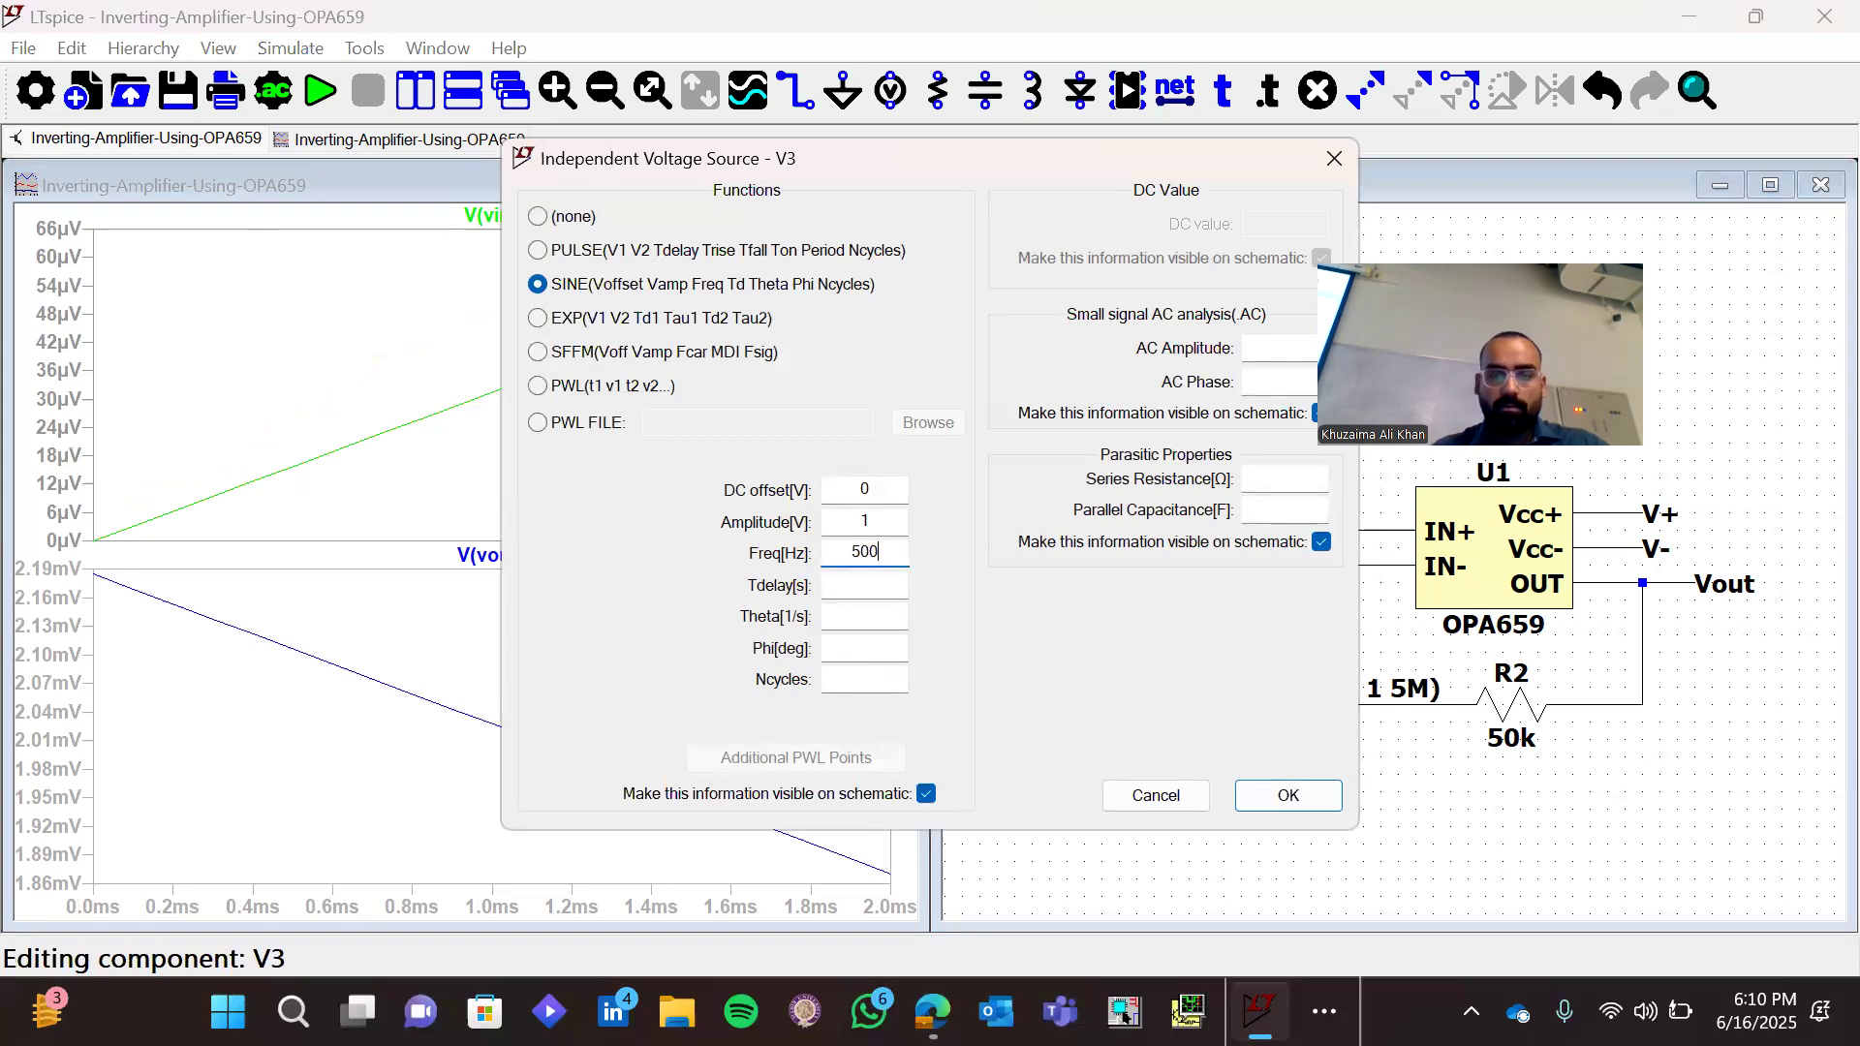
key(Return)
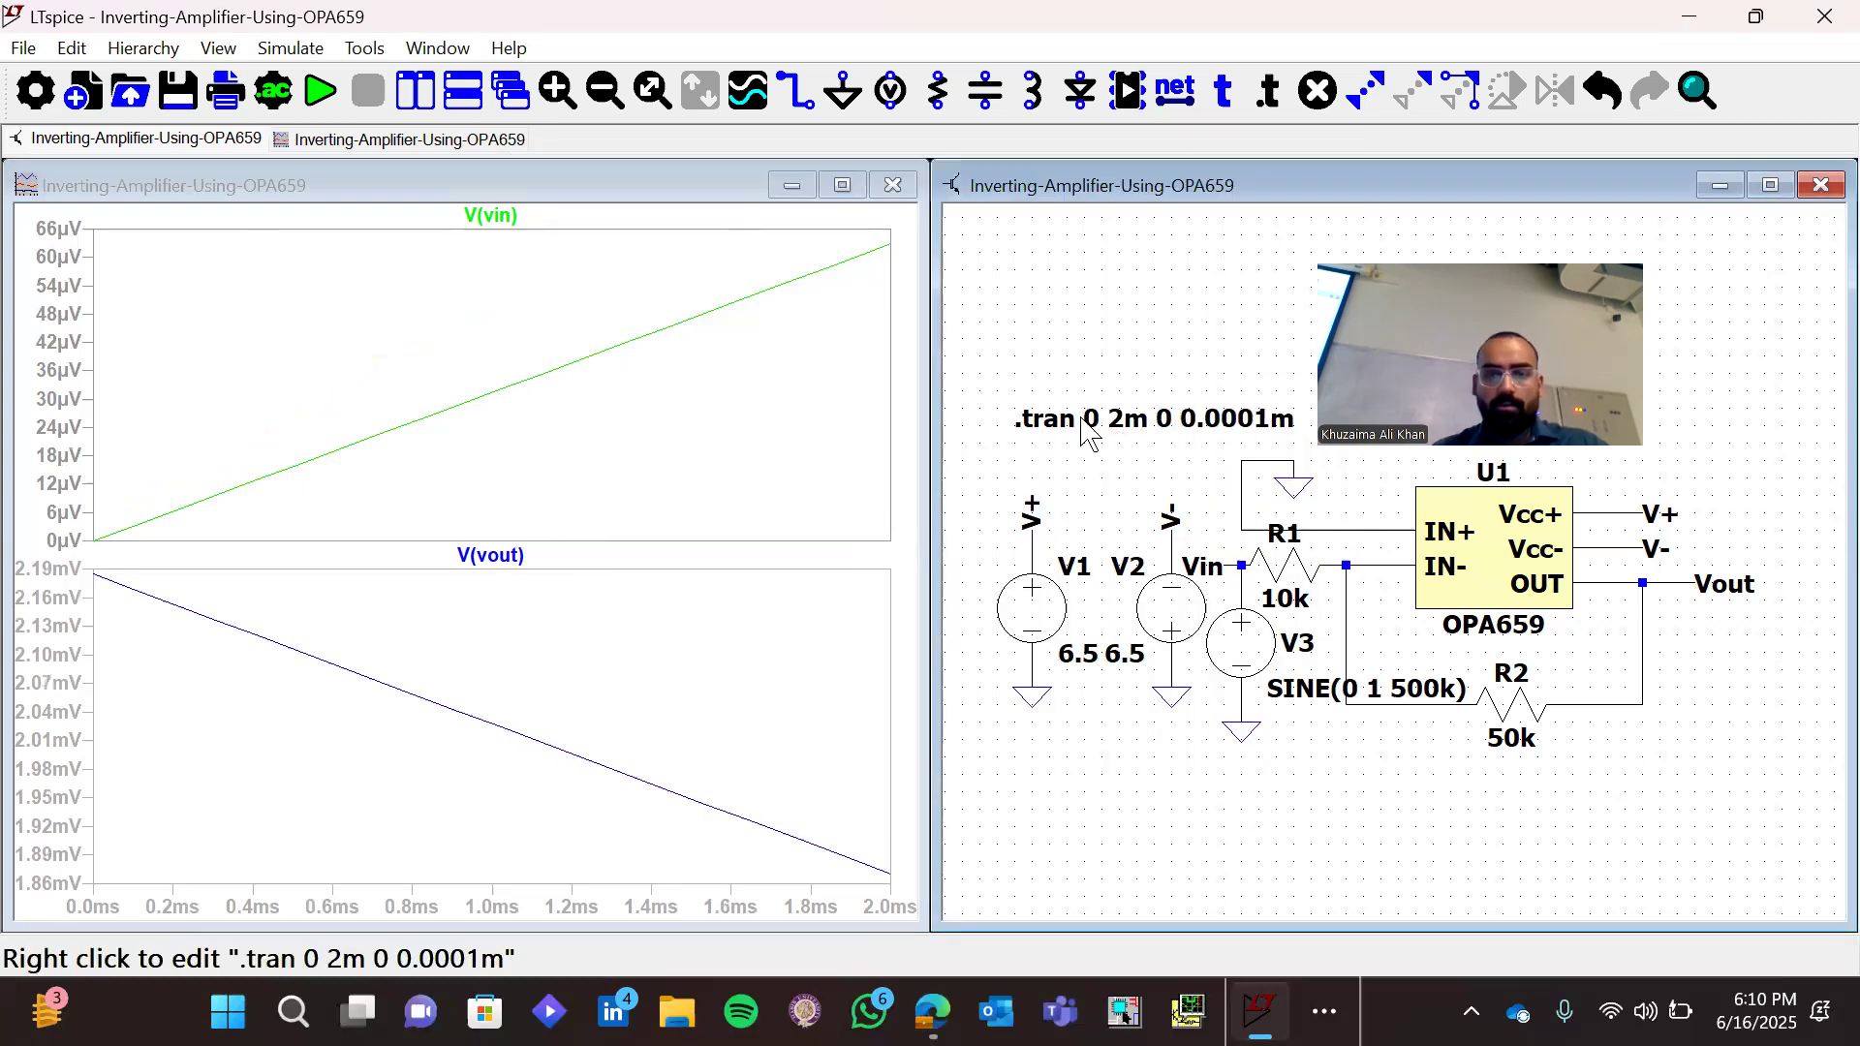
Rerun the transient simulation with a 0.01m maximum timestep and examine one to two cycles of Vin and Vout
right_click(1088, 442)
click(1127, 441)
key(BackSpace)
key(BackSpace)
key(Return)
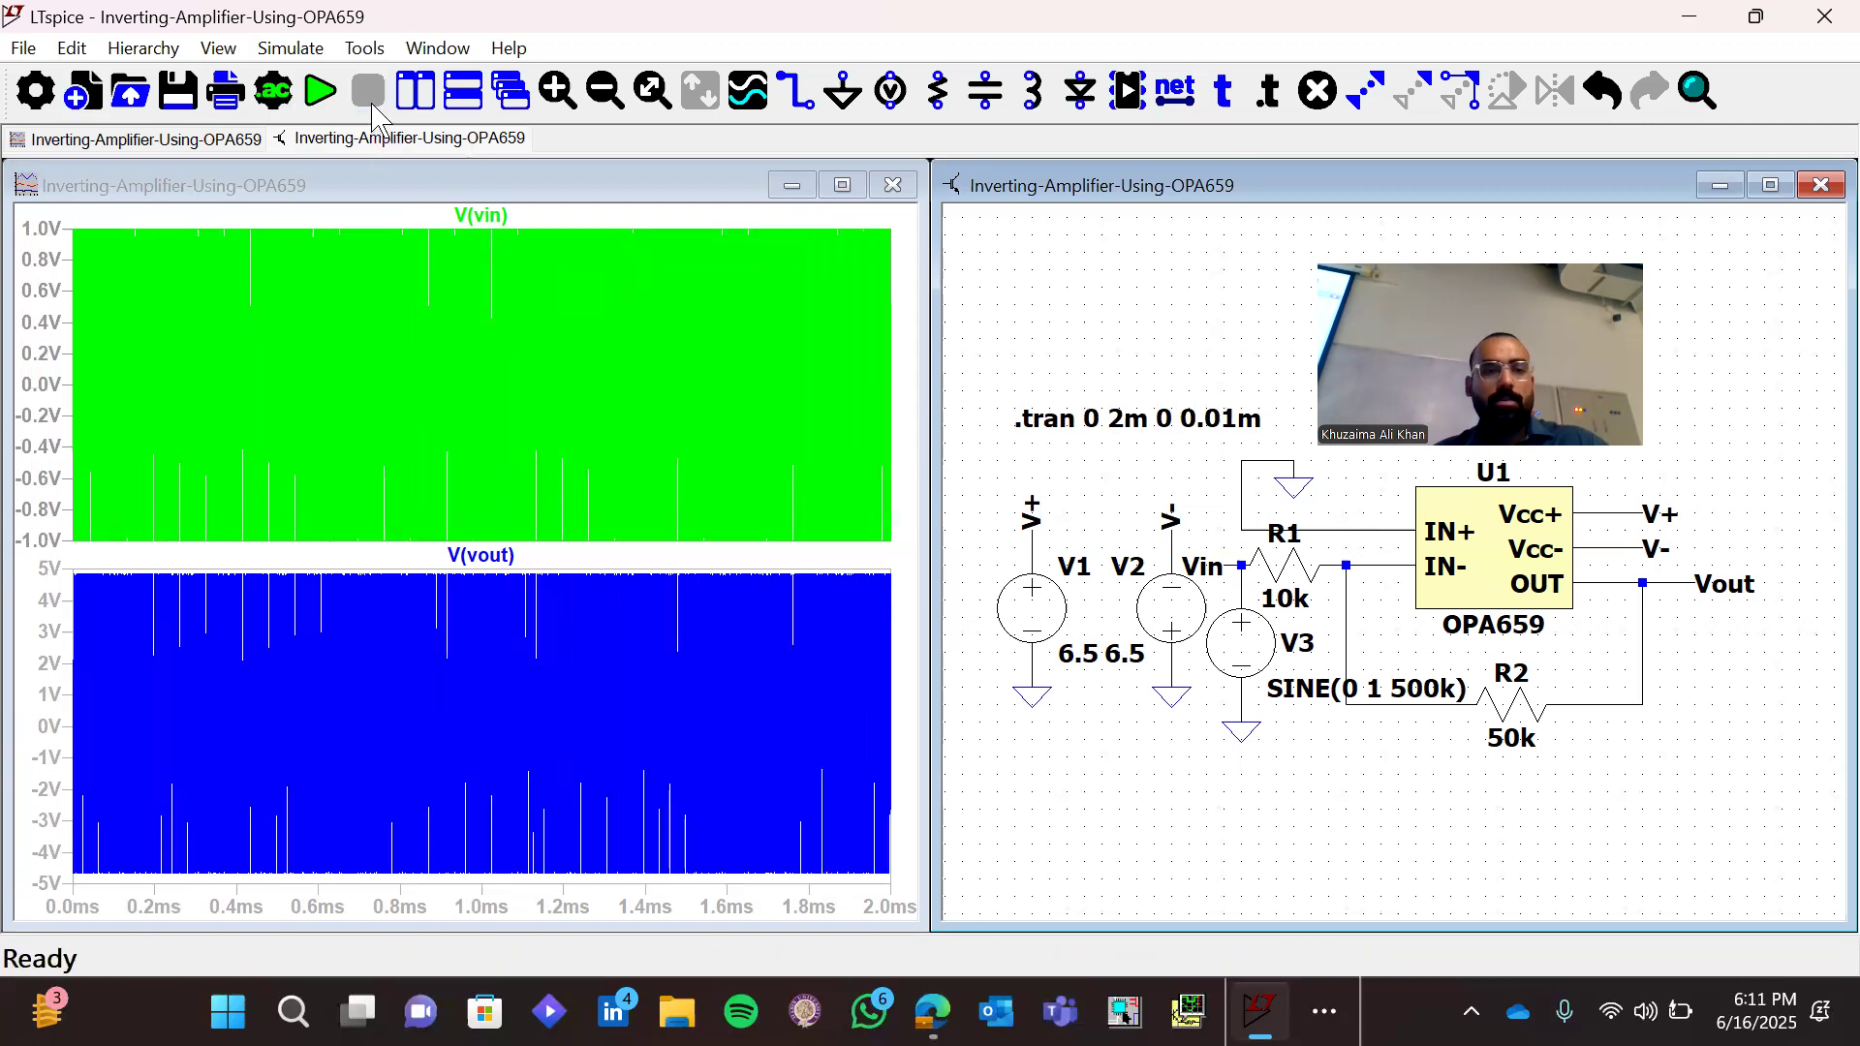
drag(847, 217, 859, 655)
drag(771, 214, 847, 684)
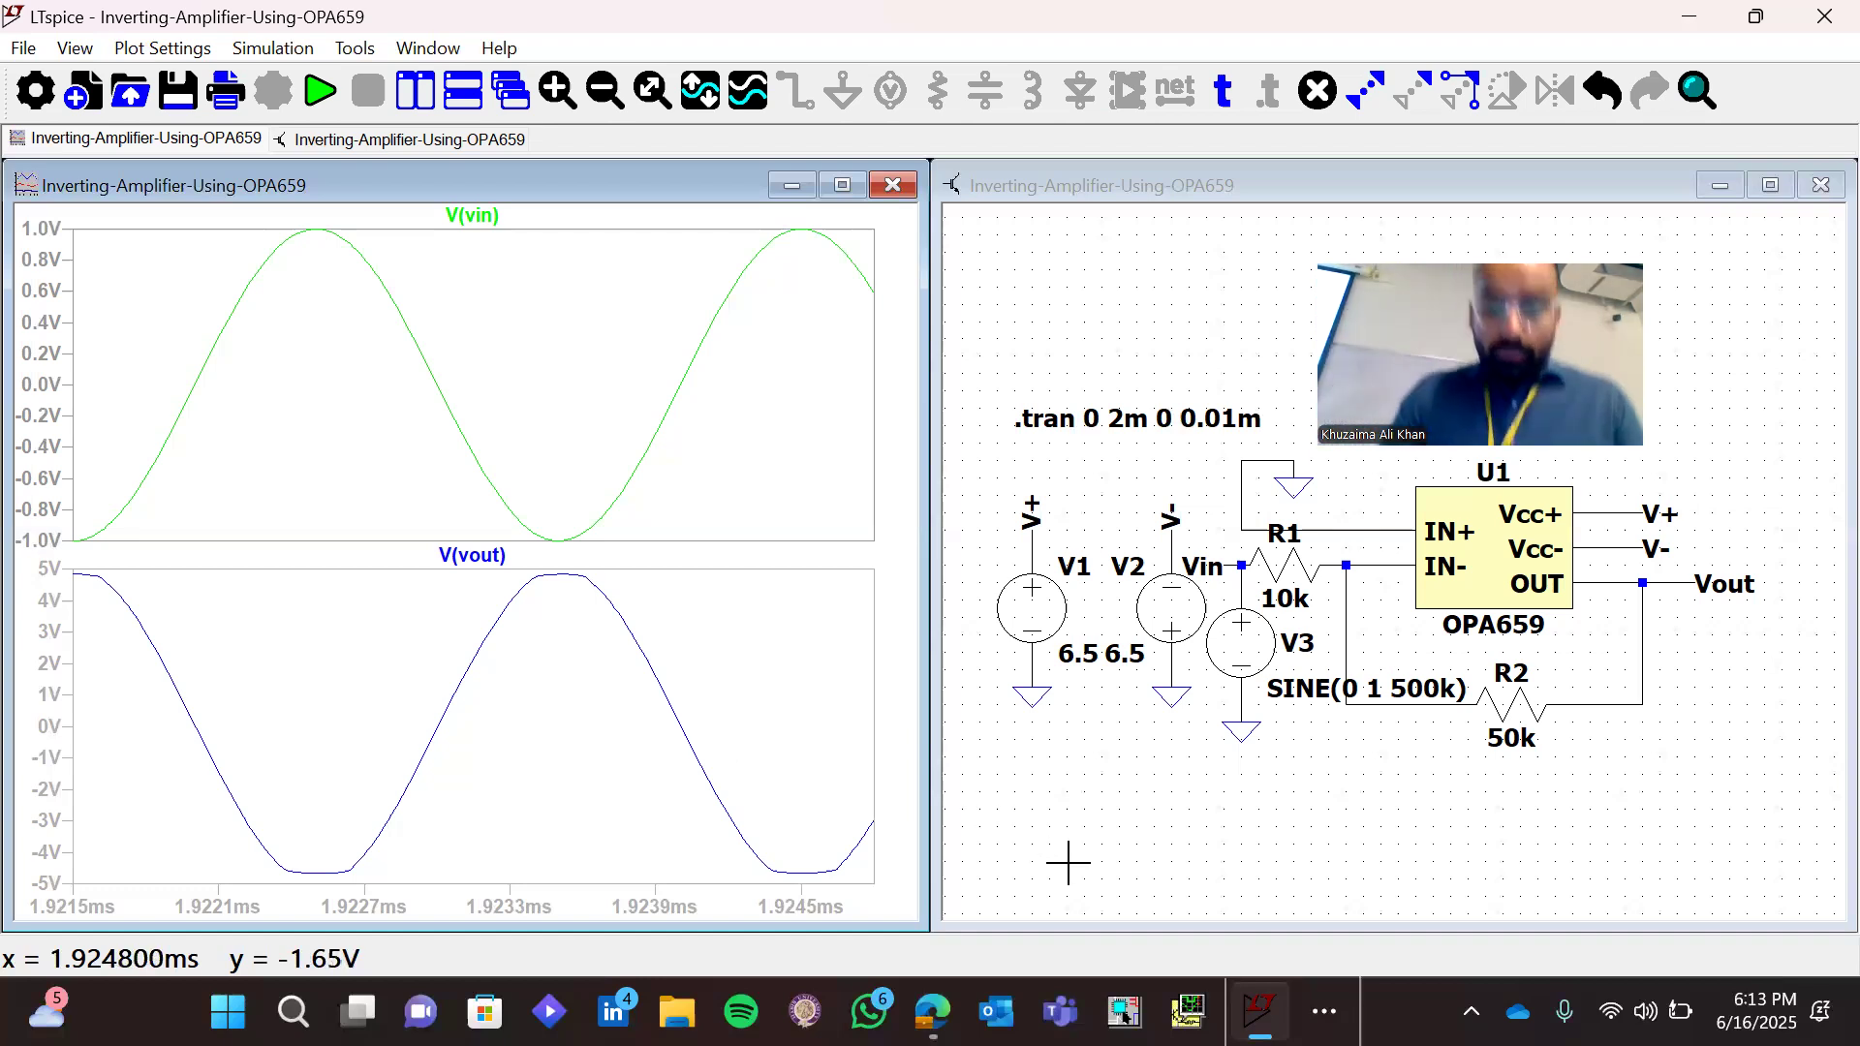
Switch to the Word agenda document and highlight all five items under Today's Agenda in bright green
click(1324, 1011)
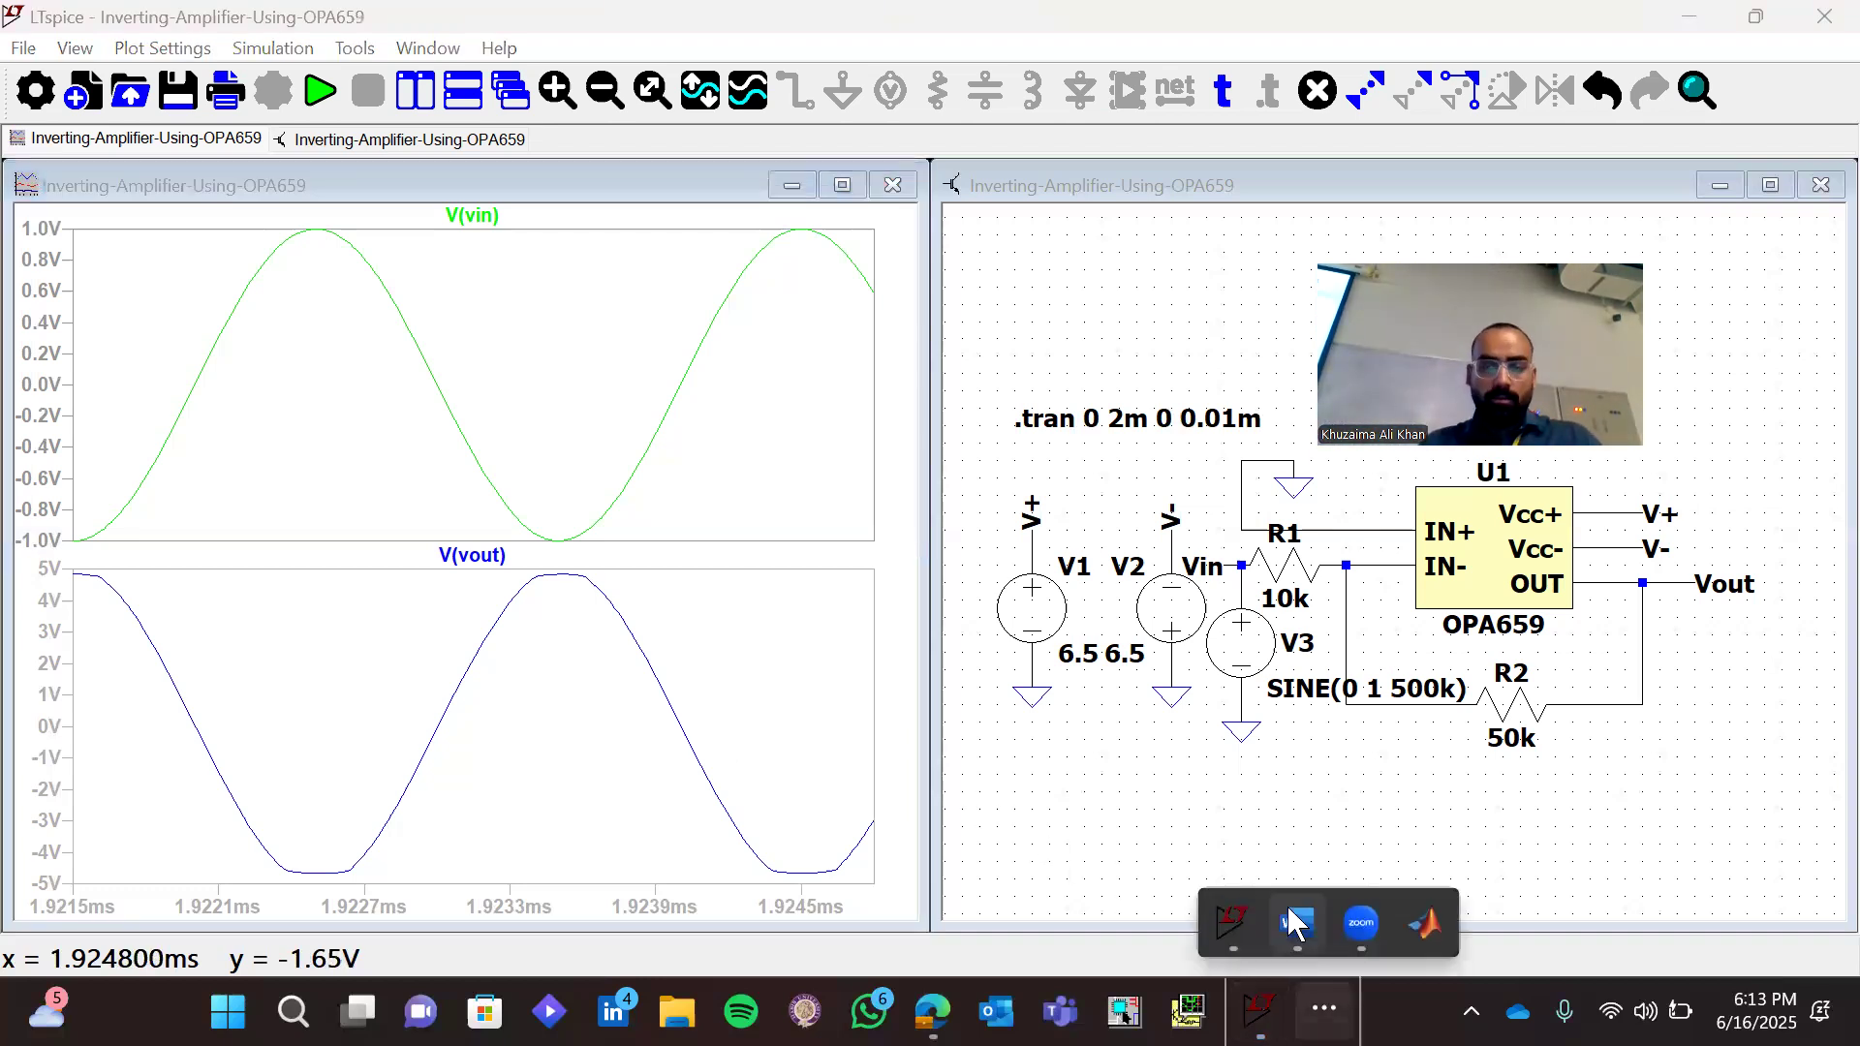
click(1297, 928)
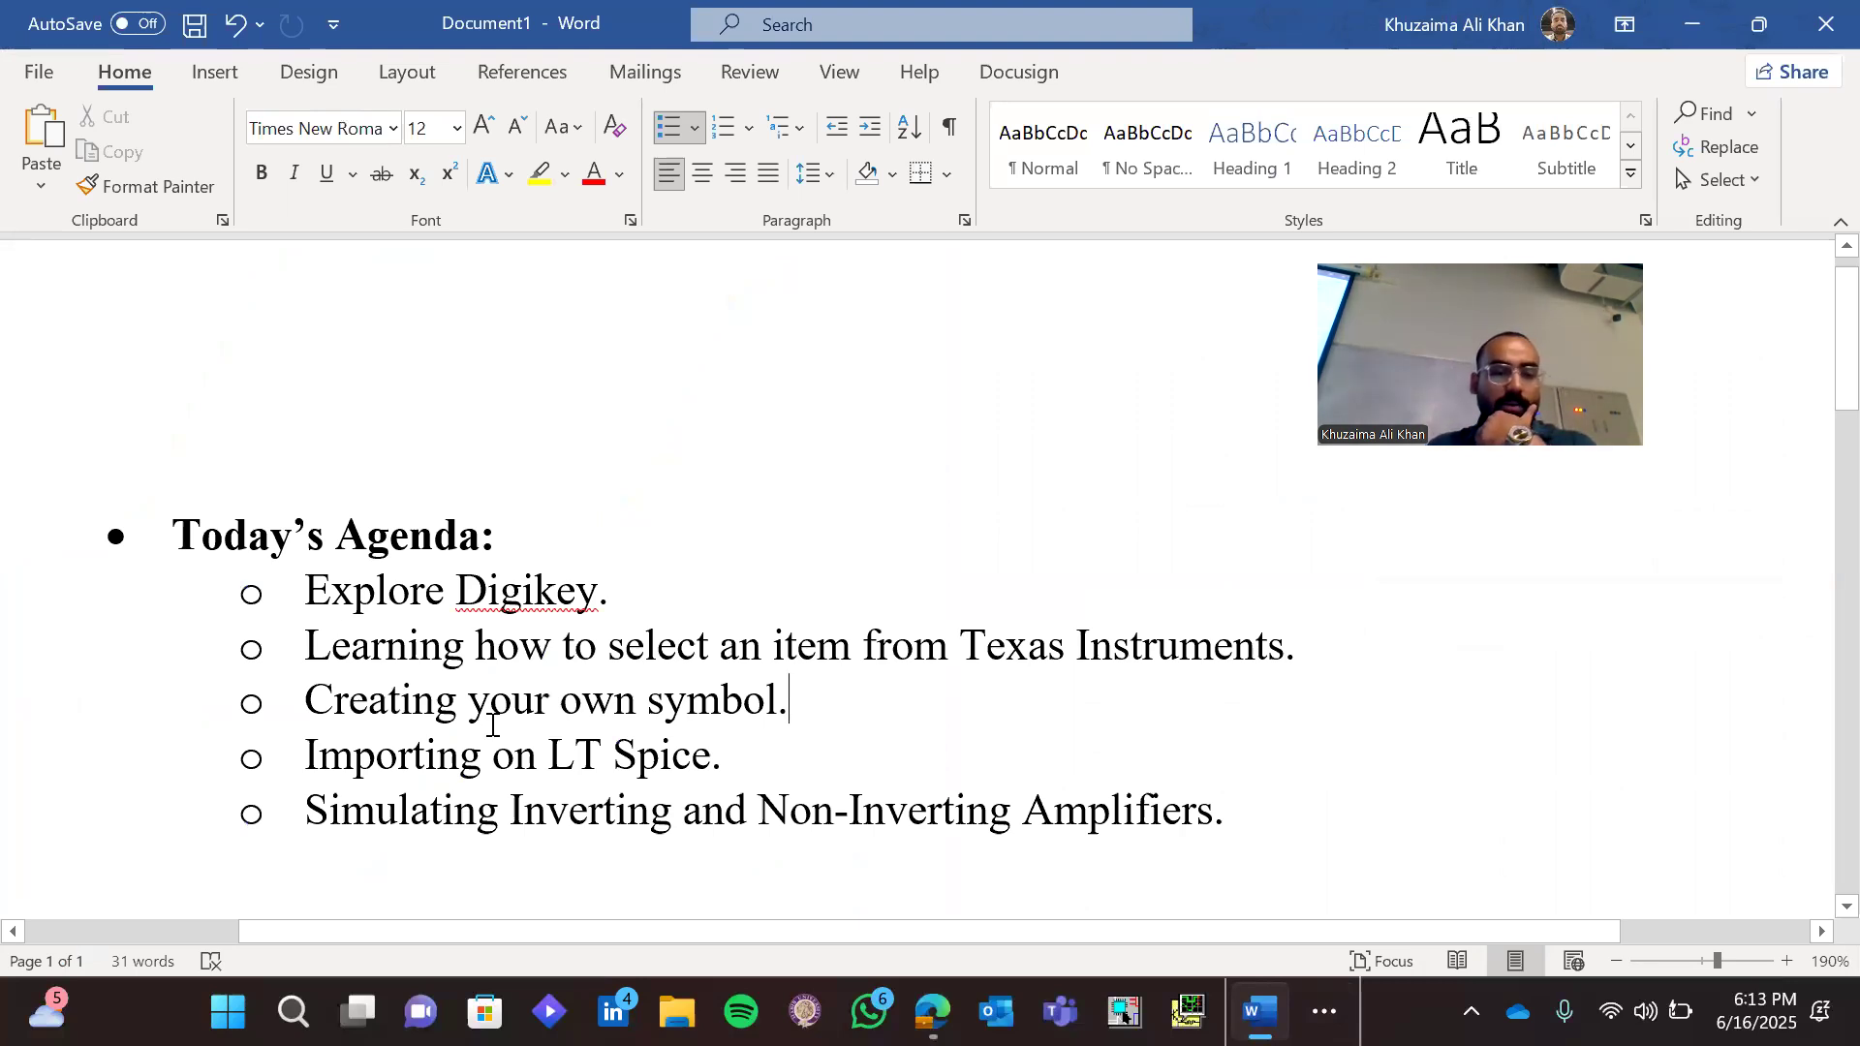
click(310, 590)
shift+click(1240, 828)
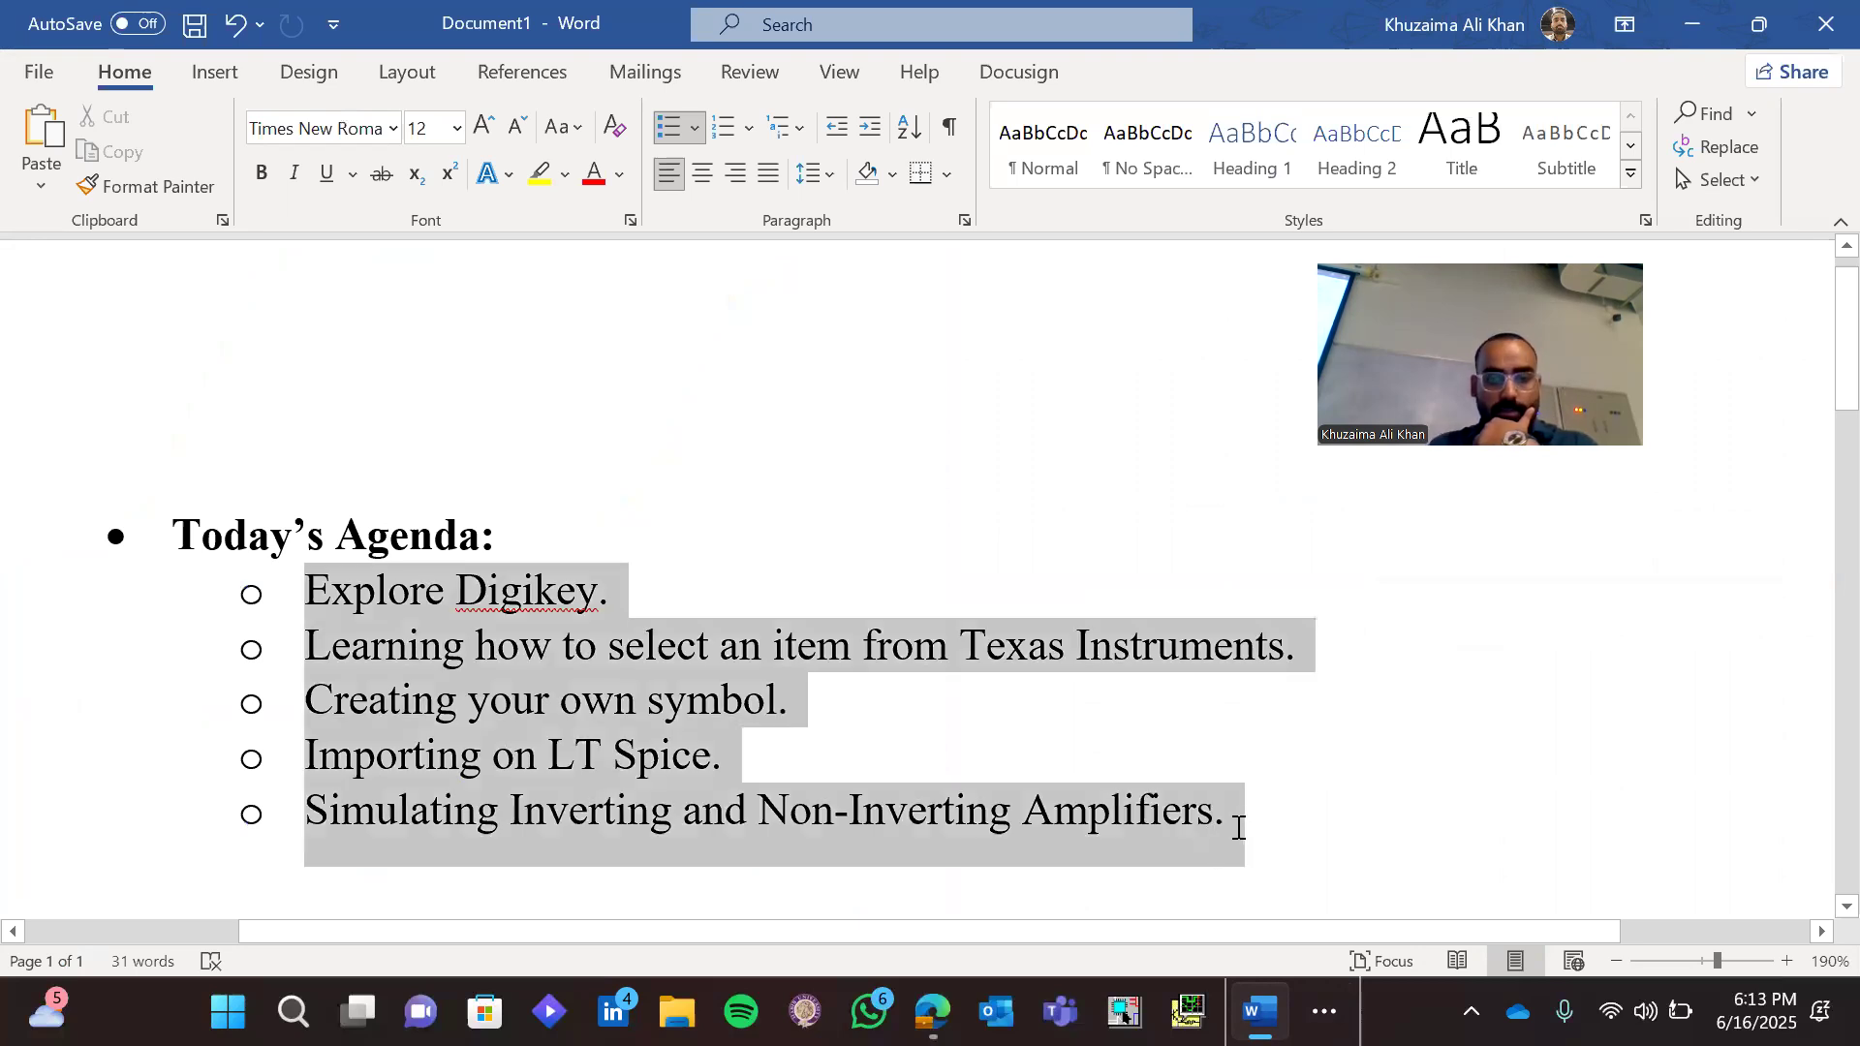
click(567, 175)
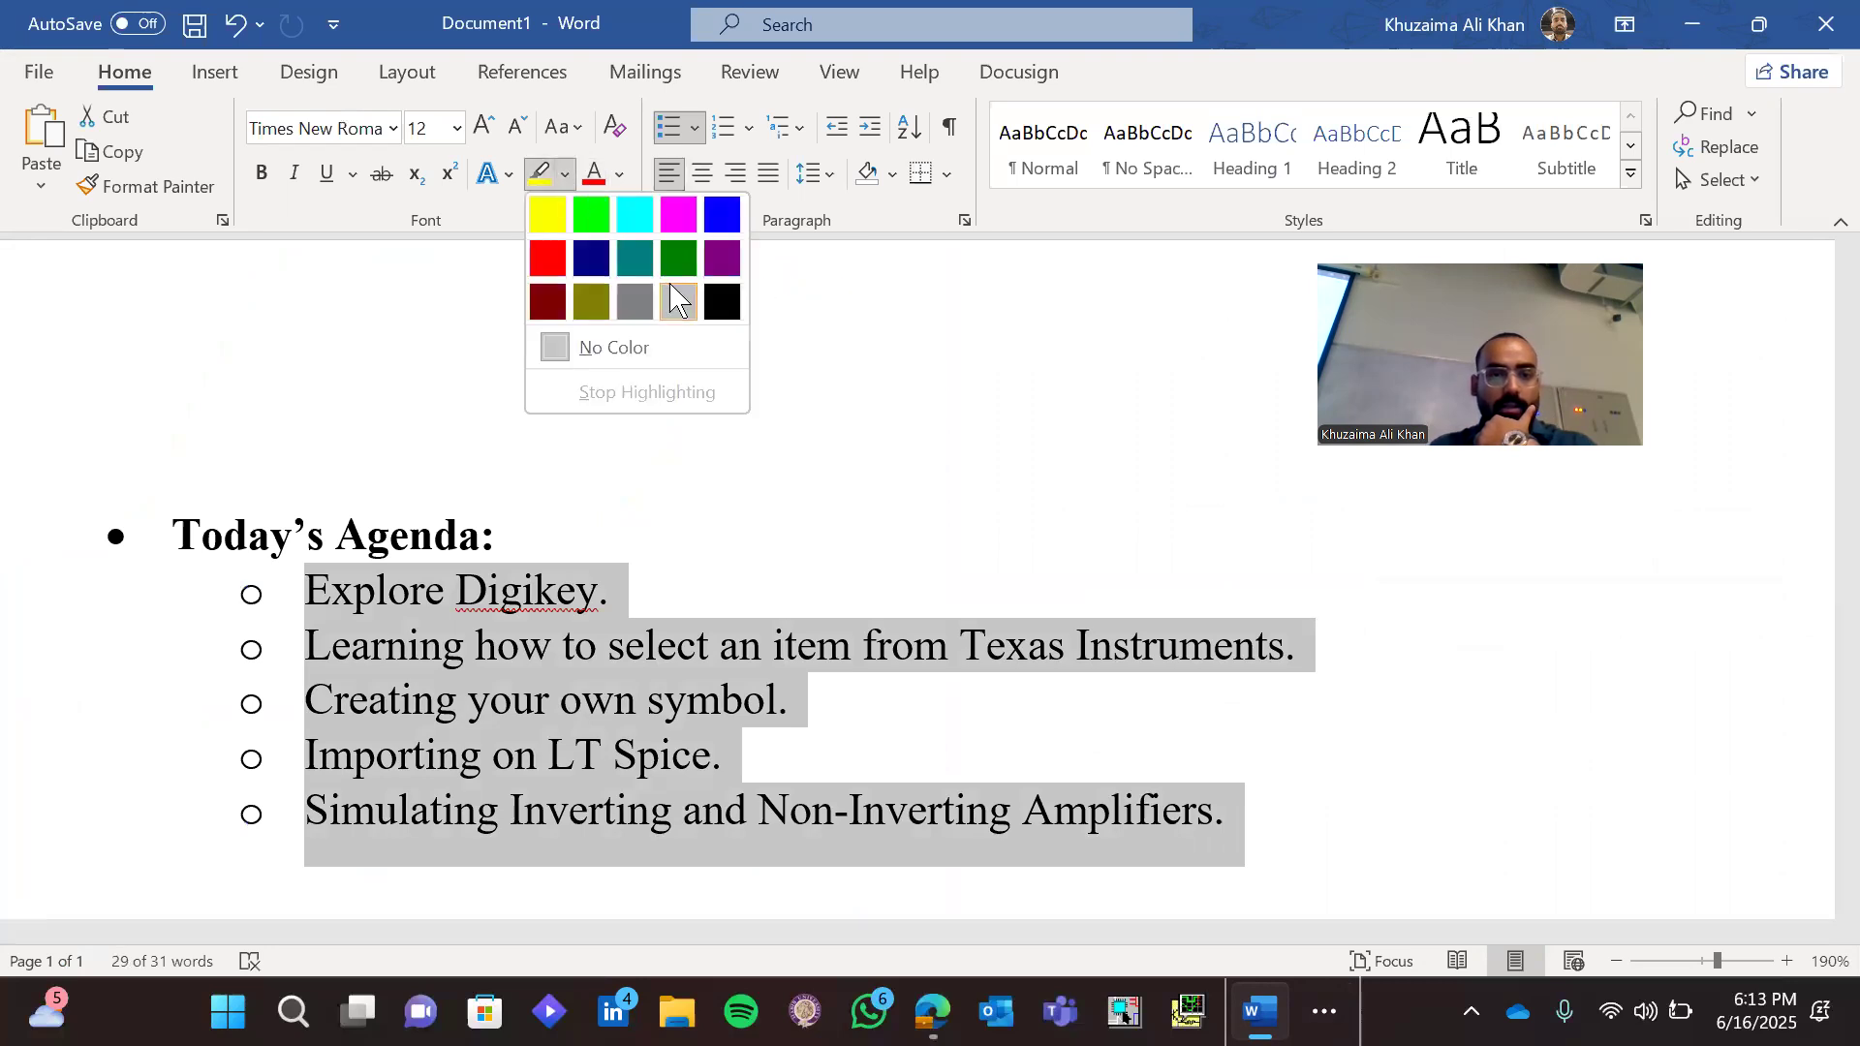
click(591, 212)
click(828, 809)
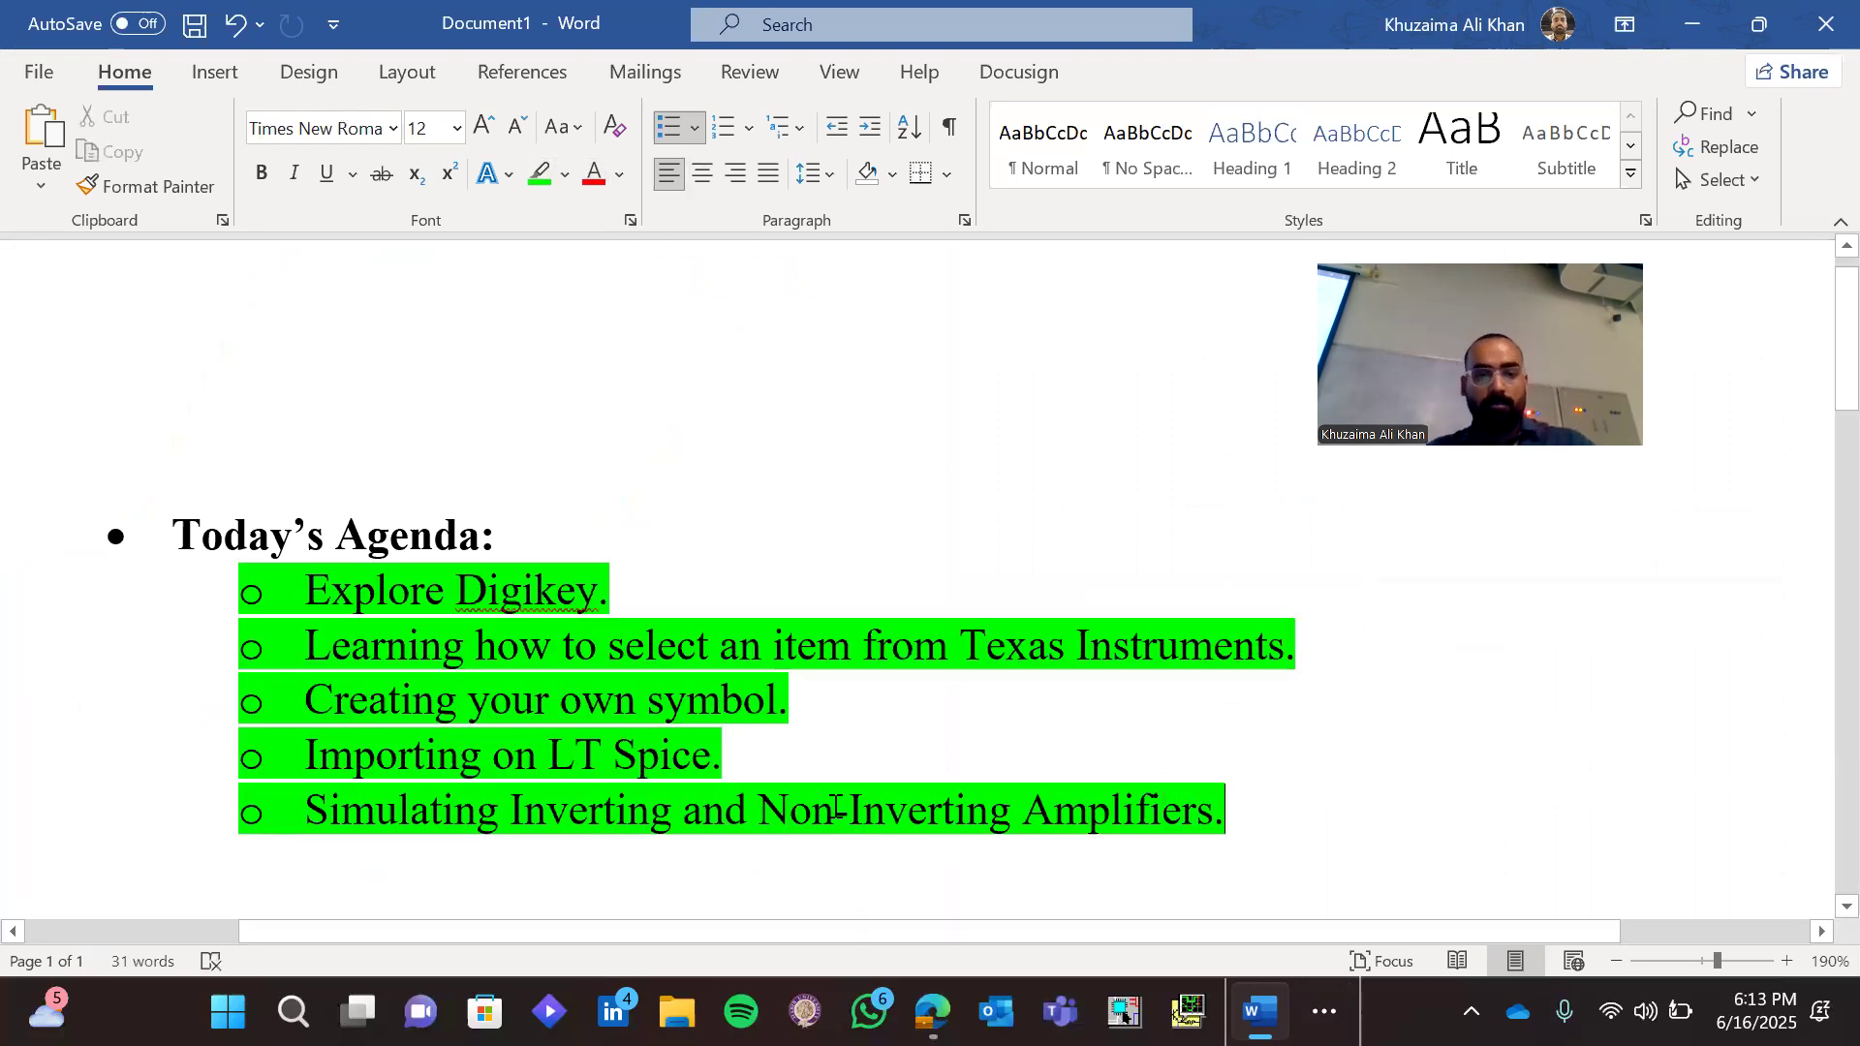
click(108, 591)
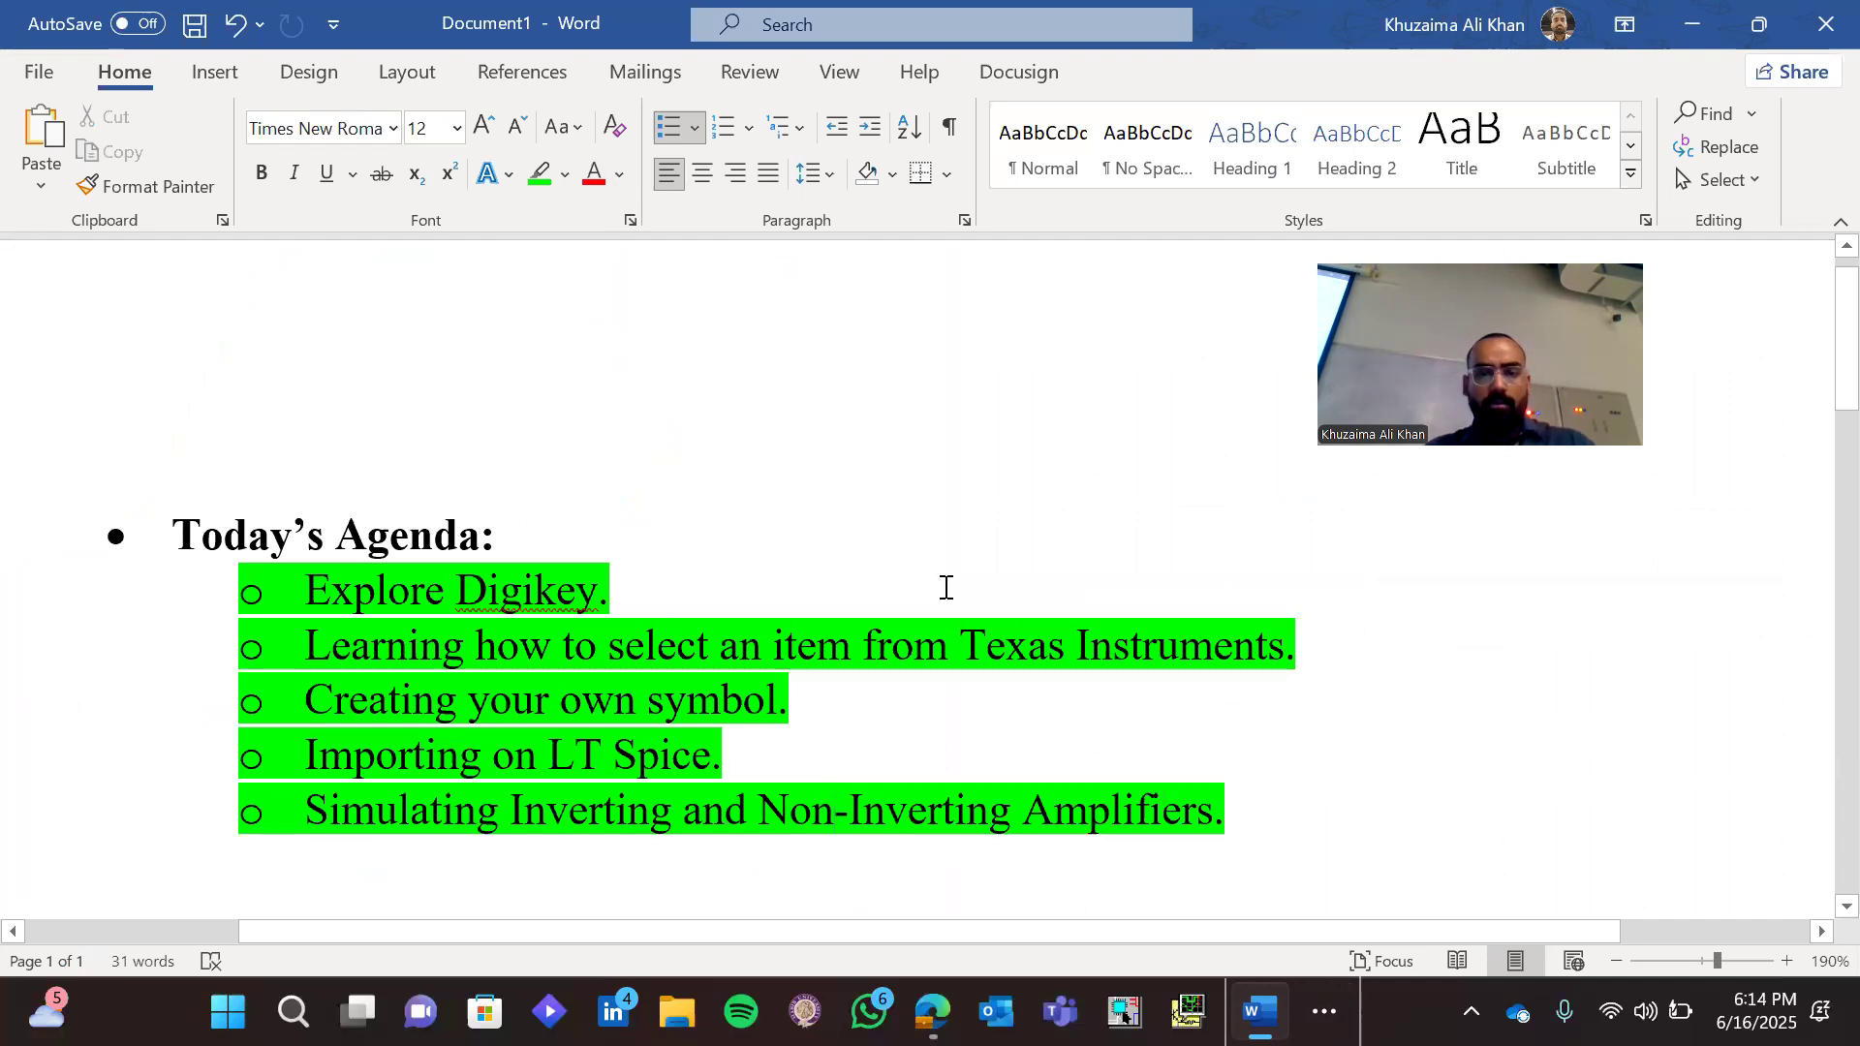